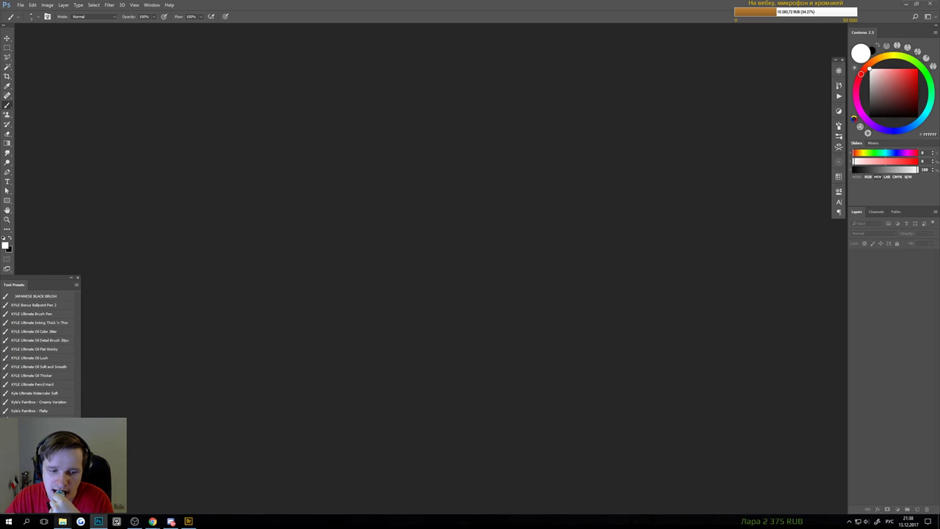
Switch to File Explorer and bring the Animals reference folder window into view
{"action": "mouse_move", "coordinate": [62, 521]}
{"action": "left_click", "coordinate": [110, 481]}
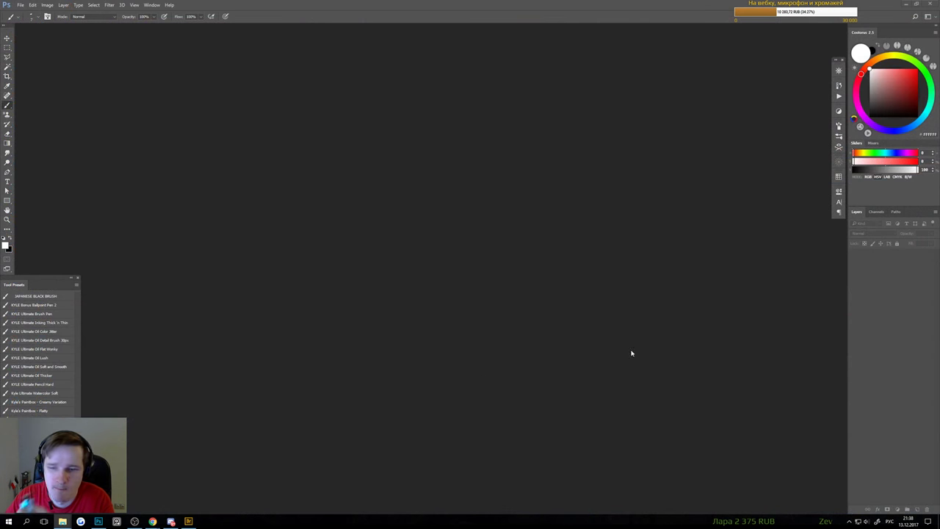
{"action": "left_click_drag", "start_coordinate": [939, 79], "coordinate": [349, 89]}
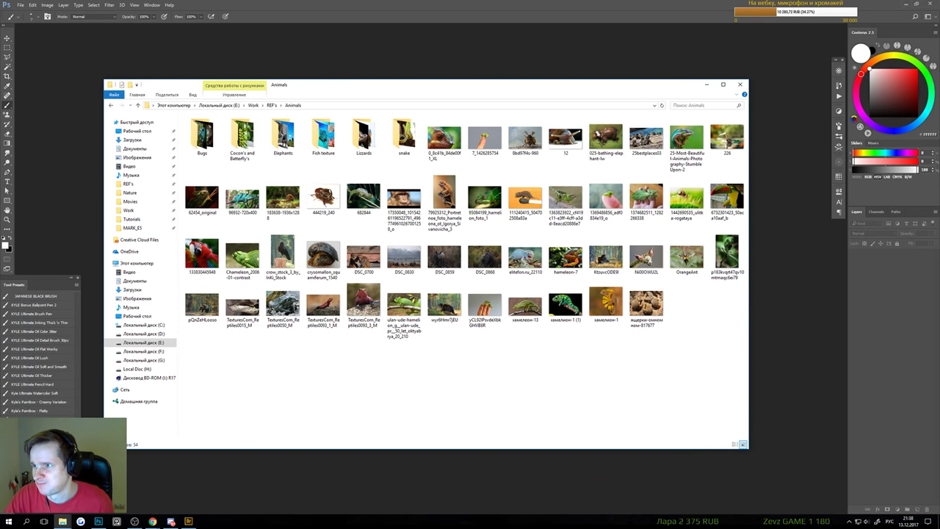
{"action": "left_click", "coordinate": [150, 521]}
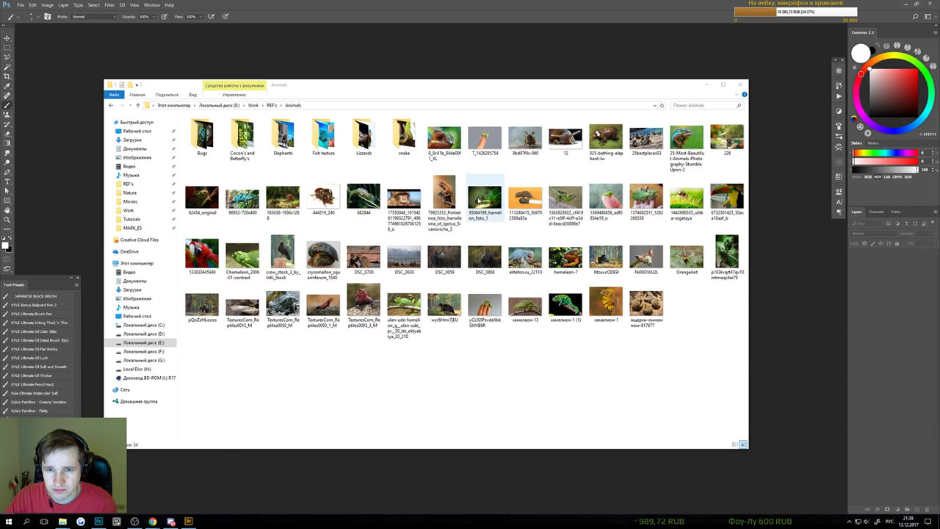
Show the Animals folder's files as extra large icons, enlarge the folder window and reposition it
{"action": "left_click", "coordinate": [525, 197]}
{"action": "right_click", "coordinate": [512, 400]}
{"action": "mouse_move", "coordinate": [422, 413]}
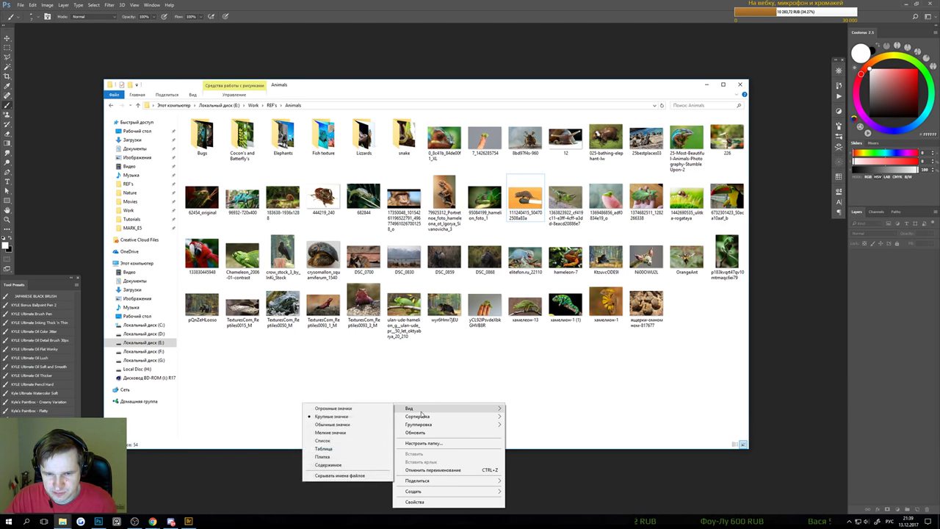
{"action": "left_click", "coordinate": [382, 412]}
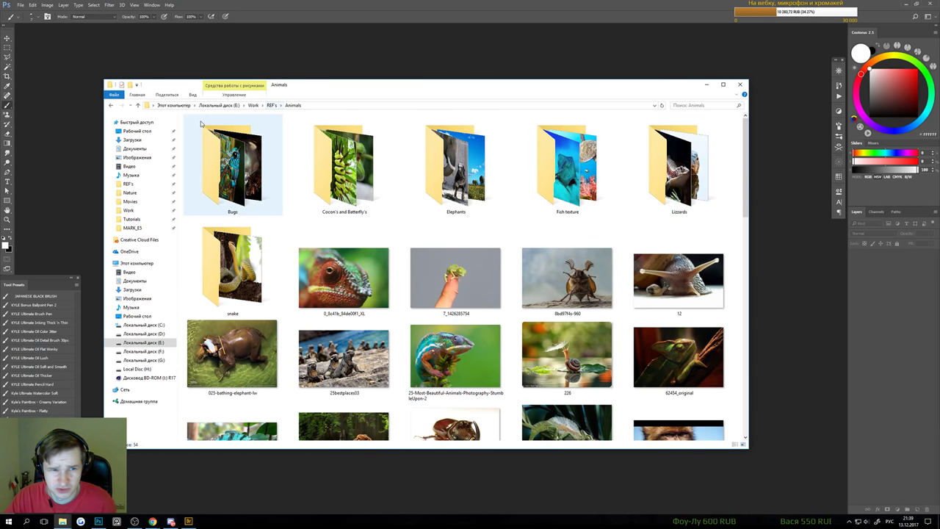
{"action": "left_click_drag", "start_coordinate": [103, 80], "coordinate": [28, 35]}
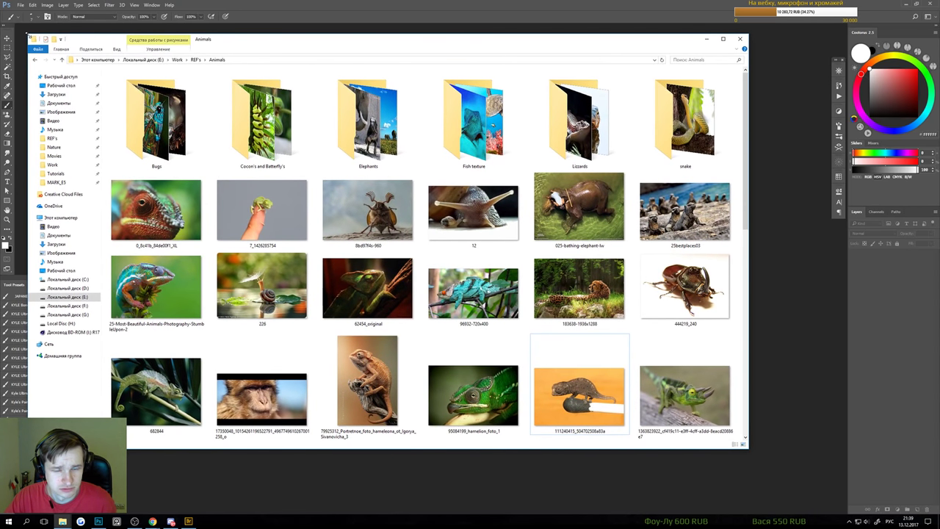
{"action": "left_click_drag", "start_coordinate": [289, 41], "coordinate": [429, 40]}
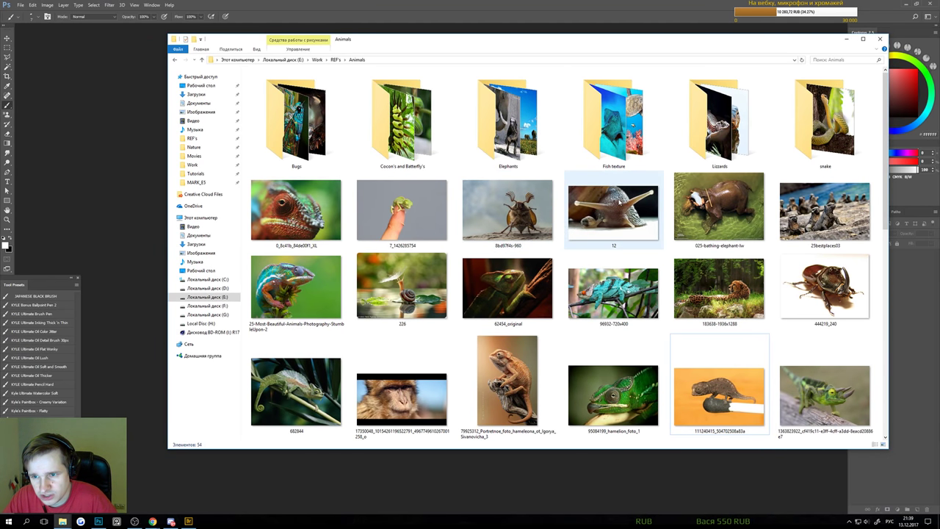
Preview the iguana photo 25bestplaces03 and open it in Photoshop
{"action": "double_click", "coordinate": [827, 211]}
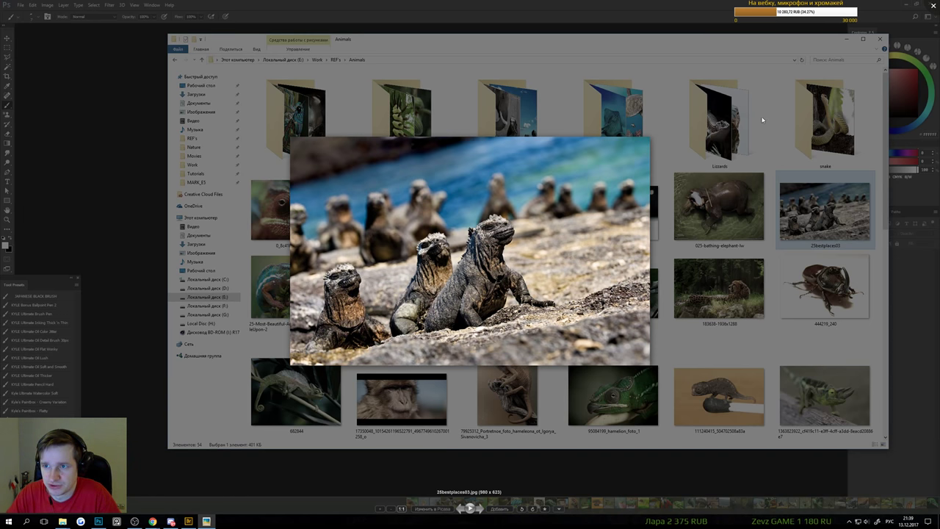
{"action": "key", "text": "space"}
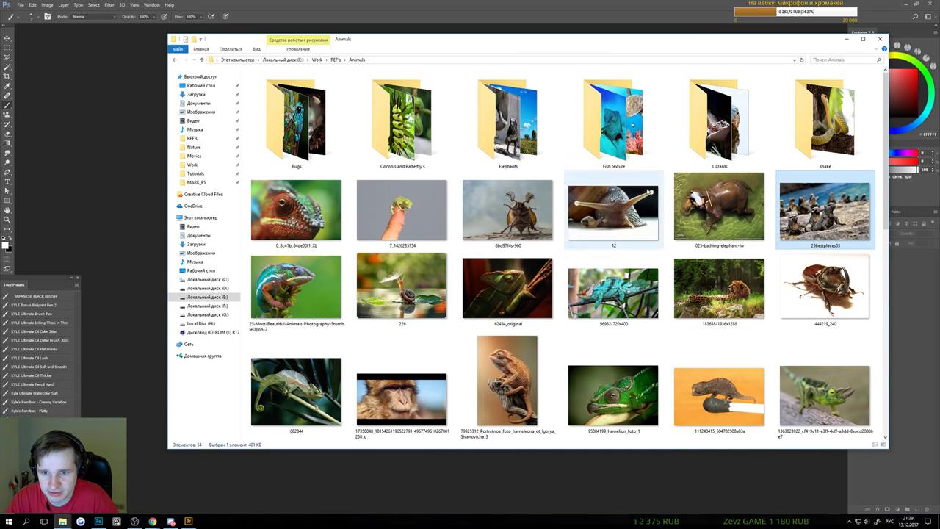
{"action": "left_click_drag", "start_coordinate": [822, 209], "coordinate": [500, 16]}
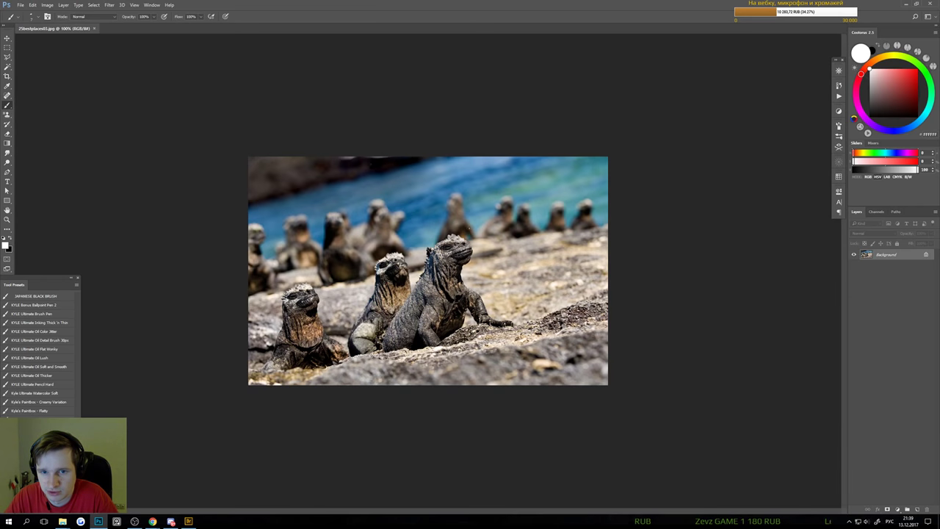
Create a new document 1920 pixels wide and 1080 pixels high
{"action": "left_click", "coordinate": [21, 5]}
{"action": "left_click", "coordinate": [27, 12]}
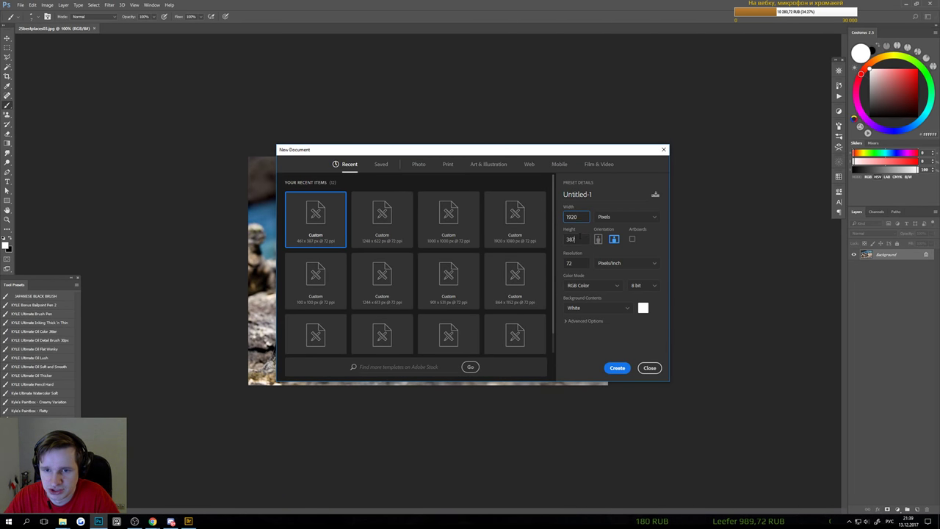
{"action": "key", "text": "Tab"}
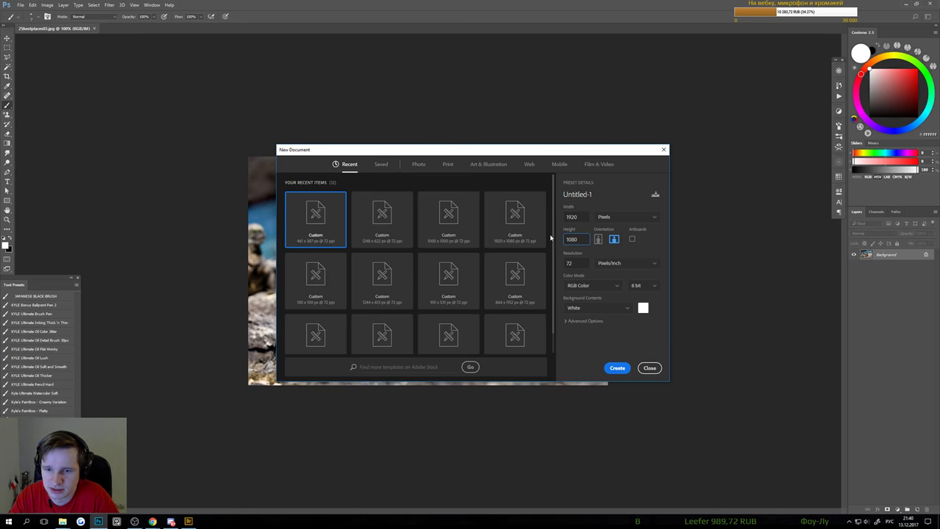
{"action": "key", "text": "Return"}
Resize the blank image proportionally to a width of 3000 pixels
{"action": "left_click", "coordinate": [33, 6]}
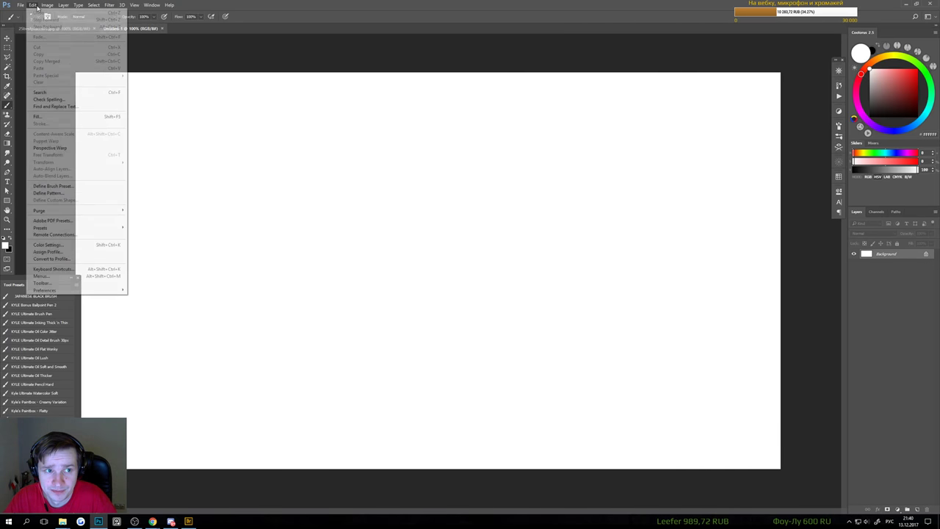
{"action": "mouse_move", "coordinate": [47, 5]}
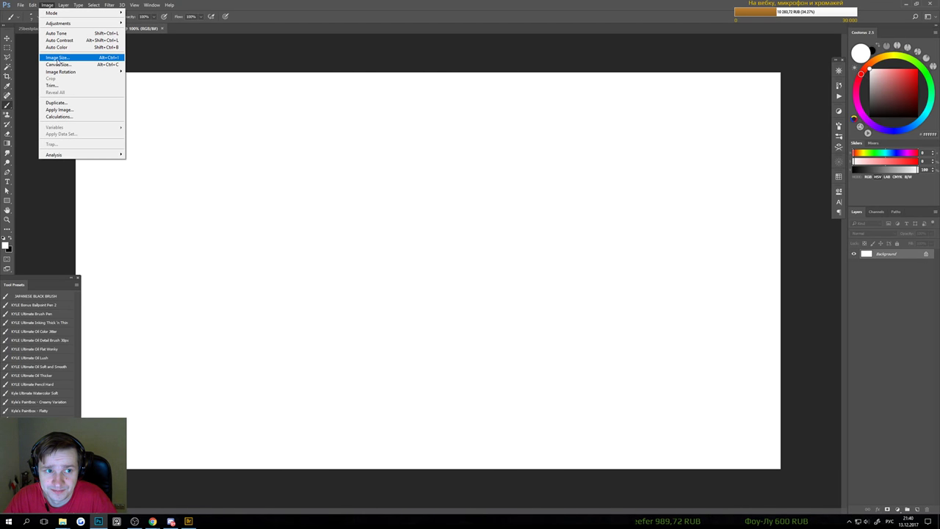
{"action": "left_click", "coordinate": [58, 58]}
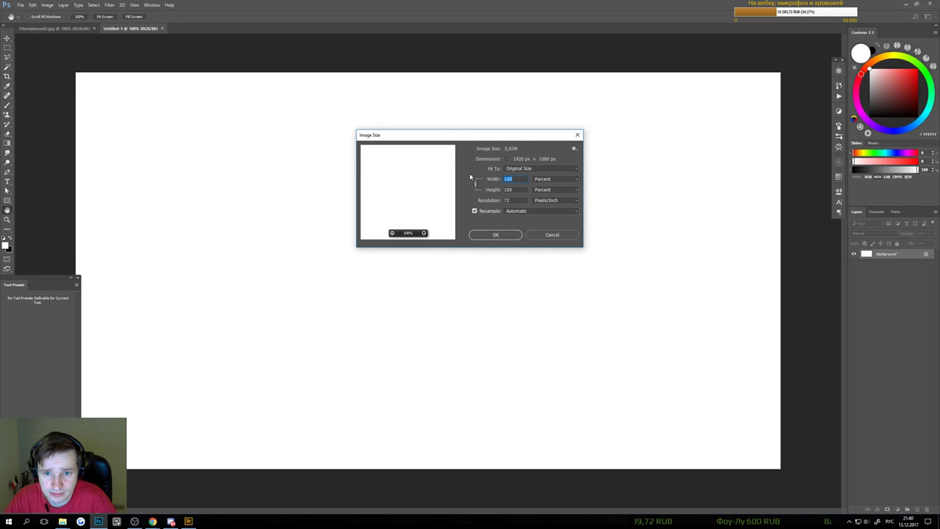
{"action": "left_click", "coordinate": [542, 179]}
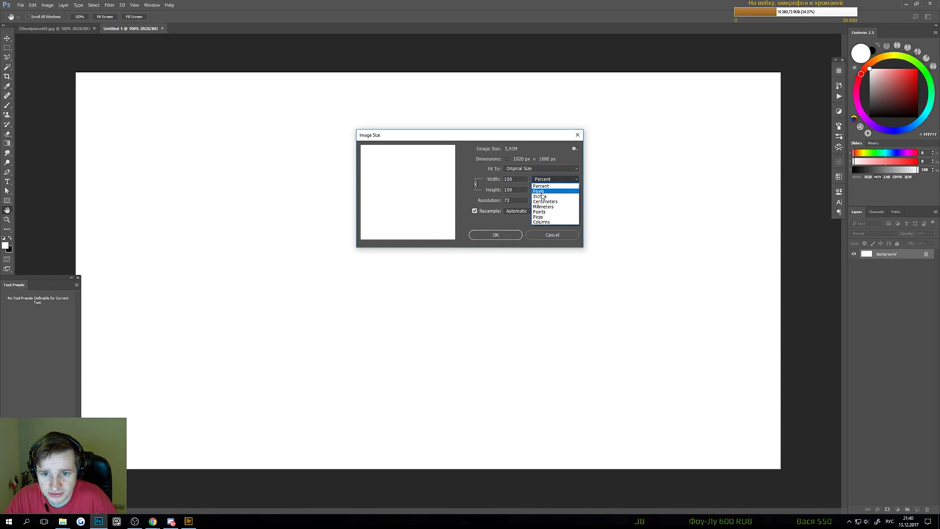
{"action": "left_click", "coordinate": [543, 188]}
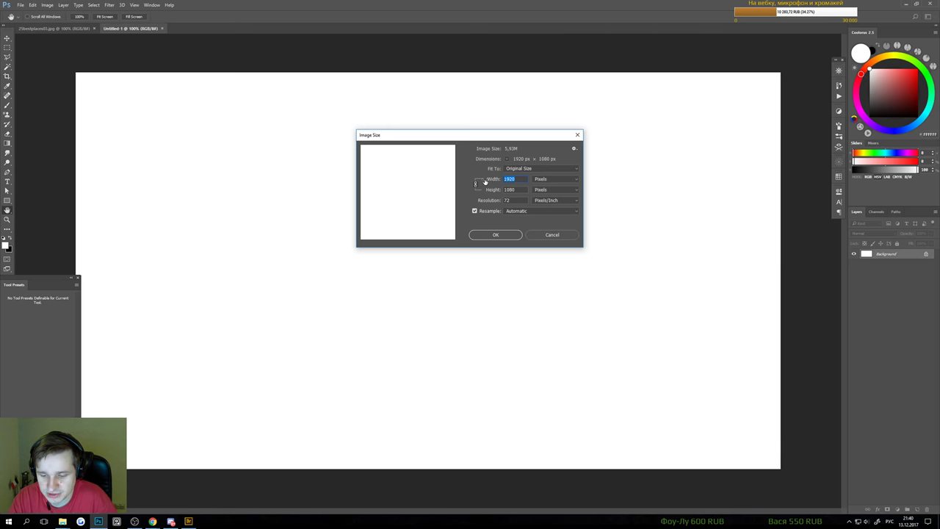
{"action": "type", "text": "4000"}
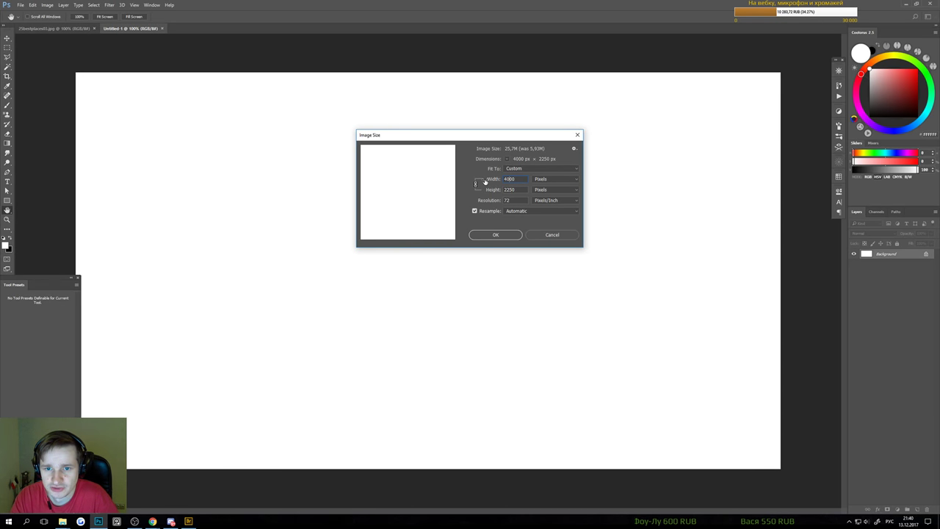
{"action": "key", "text": "Left"}
{"action": "key", "text": "BackSpace"}
{"action": "type", "text": "3"}
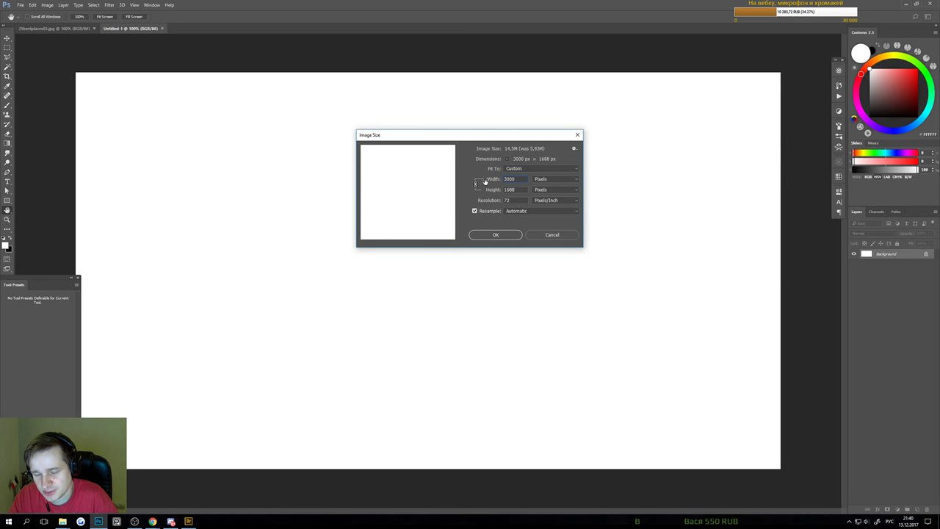
{"action": "left_click", "coordinate": [517, 191]}
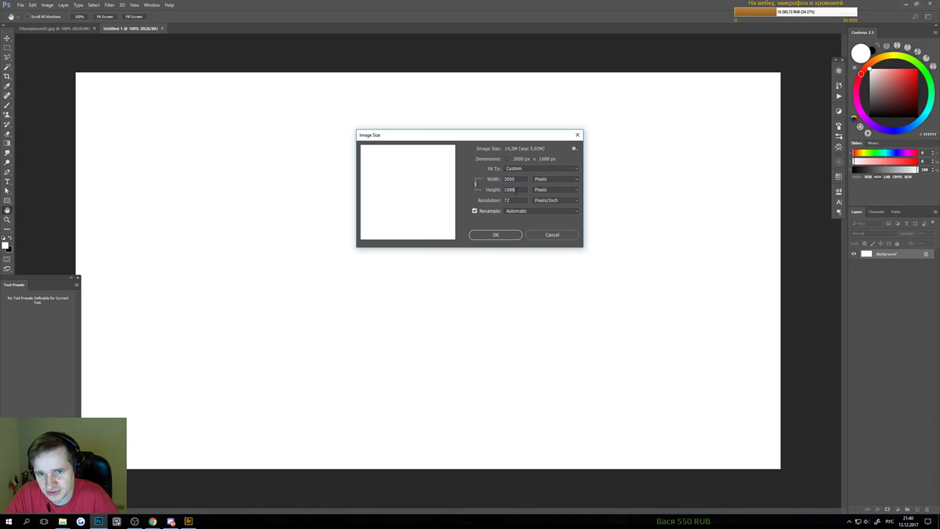
{"action": "left_click", "coordinate": [495, 235]}
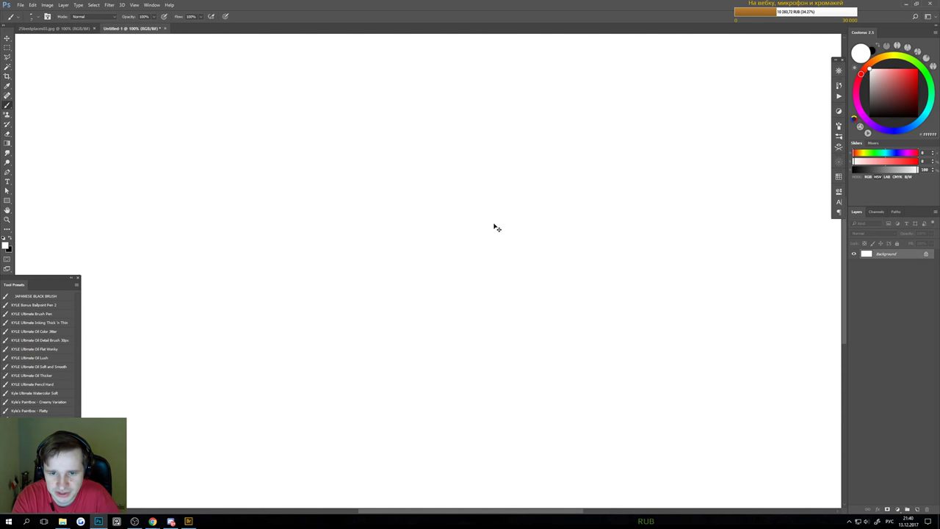
Darken the white background to a mid grey by lowering Lightness in Hue/Saturation
{"action": "key", "text": "ctrl+minus"}
{"action": "key", "text": "ctrl+minus"}
{"action": "key", "text": "ctrl+minus"}
{"action": "key", "text": "ctrl+u"}
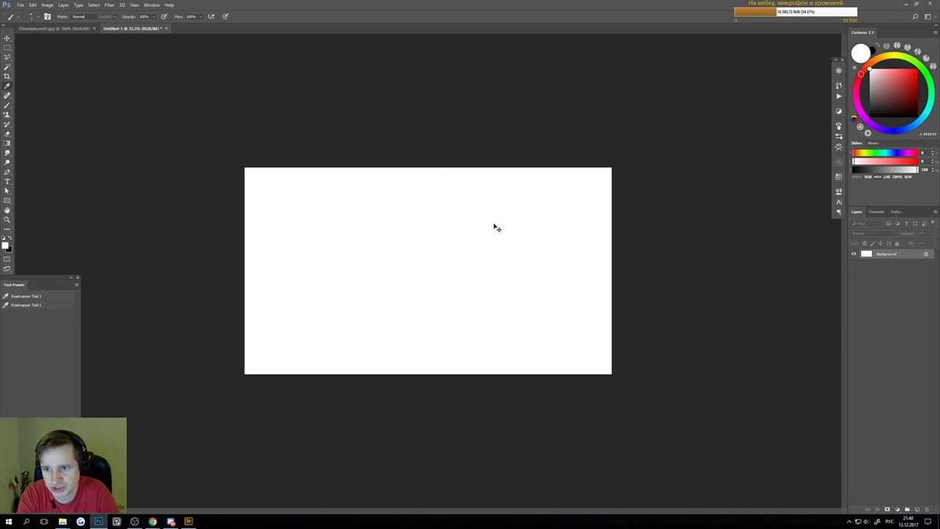
{"action": "left_click_drag", "start_coordinate": [629, 213], "coordinate": [621, 217]}
{"action": "left_click", "coordinate": [709, 147]}
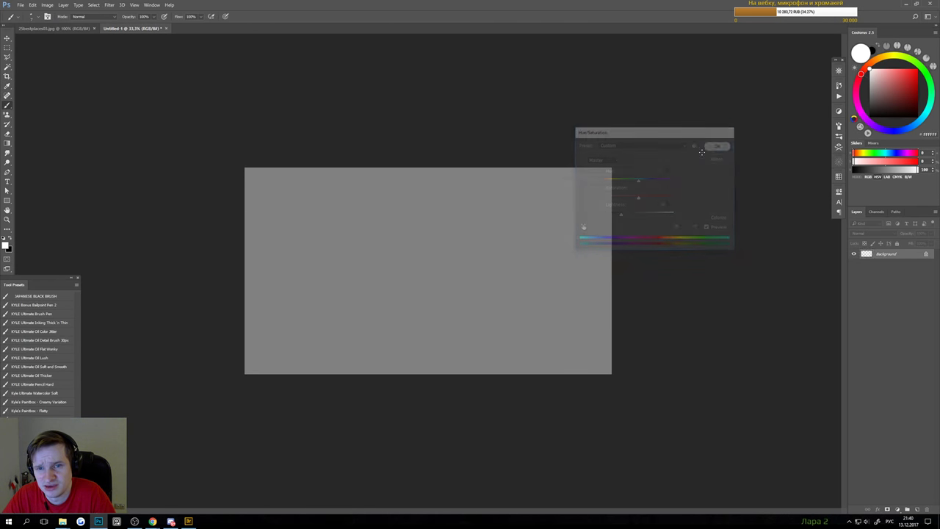
Copy the iguana photo into the grey document, close the source photo, and place the copy in the canvas's upper-left area
{"action": "left_click_drag", "start_coordinate": [76, 28], "coordinate": [279, 304]}
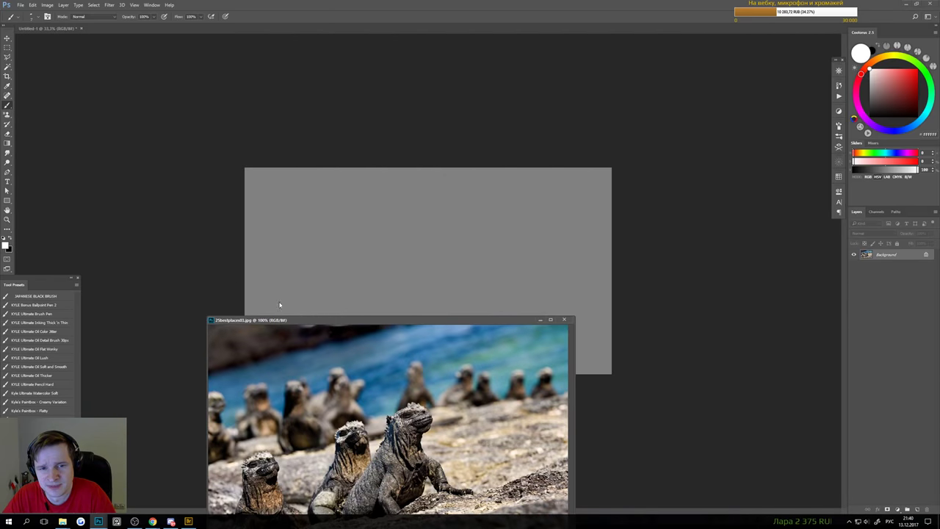
{"action": "left_click", "coordinate": [7, 38]}
{"action": "left_click_drag", "start_coordinate": [368, 344], "coordinate": [368, 301]}
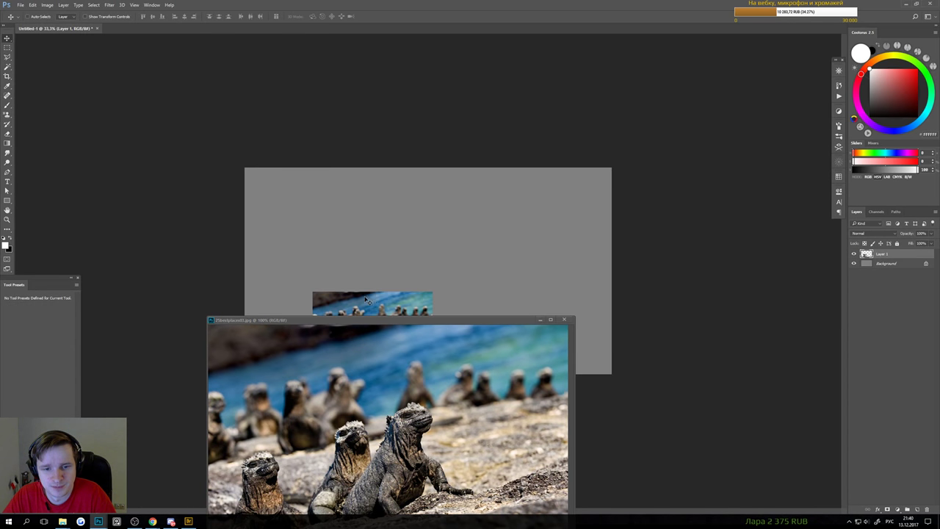
{"action": "left_click", "coordinate": [564, 320]}
{"action": "left_click_drag", "start_coordinate": [511, 339], "coordinate": [454, 224]}
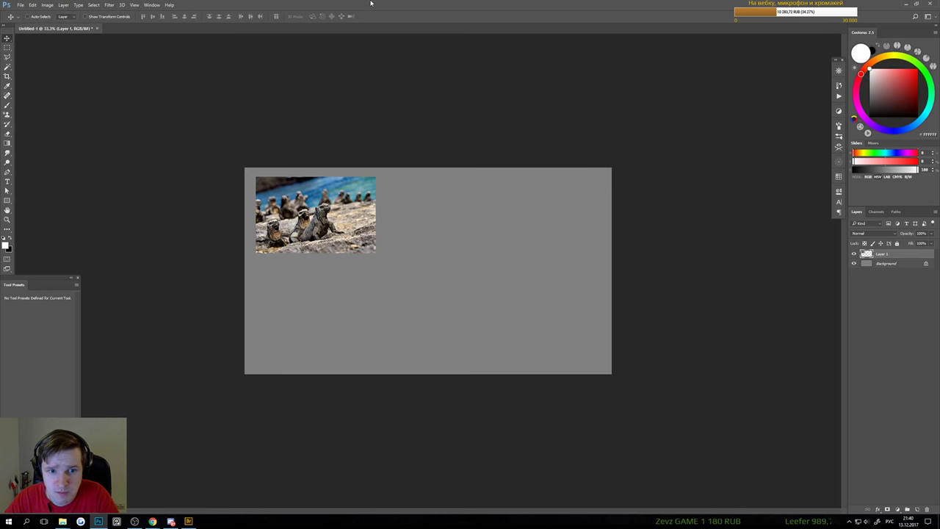
Select a rectangle around the two leftmost foreground iguanas and copy it to a new layer
{"action": "key", "text": "ctrl+0"}
{"action": "left_click_drag", "start_coordinate": [125, 201], "coordinate": [207, 200]}
{"action": "left_click_drag", "start_coordinate": [207, 200], "coordinate": [462, 302]}
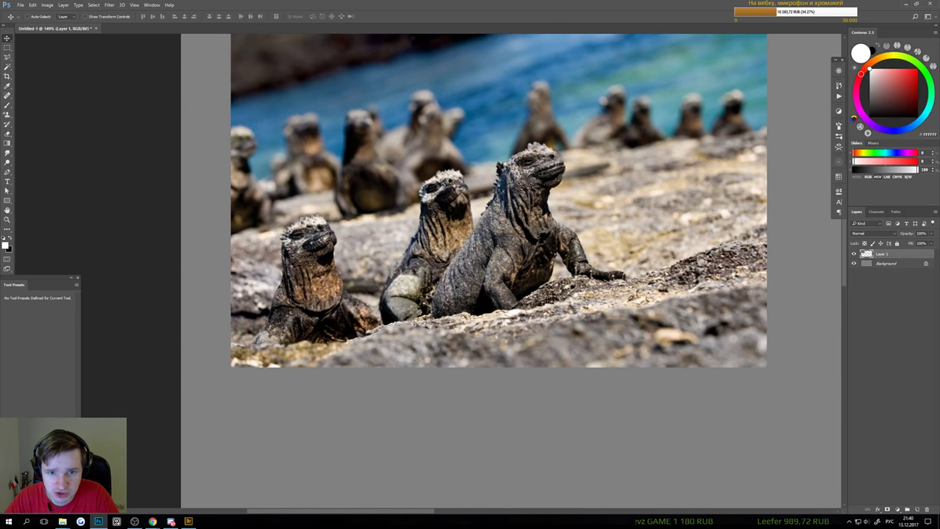
{"action": "key", "text": "m"}
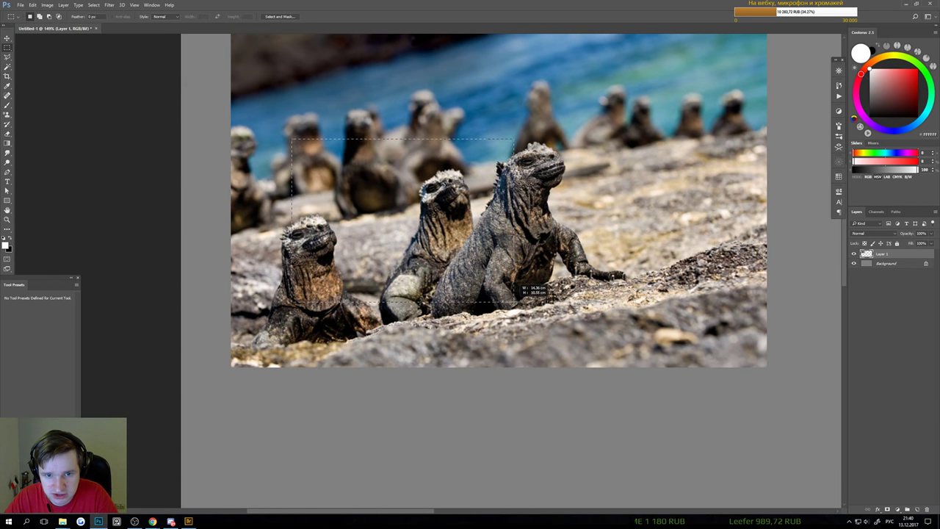
{"action": "left_click_drag", "start_coordinate": [261, 144], "coordinate": [487, 308]}
{"action": "right_click", "coordinate": [432, 225]}
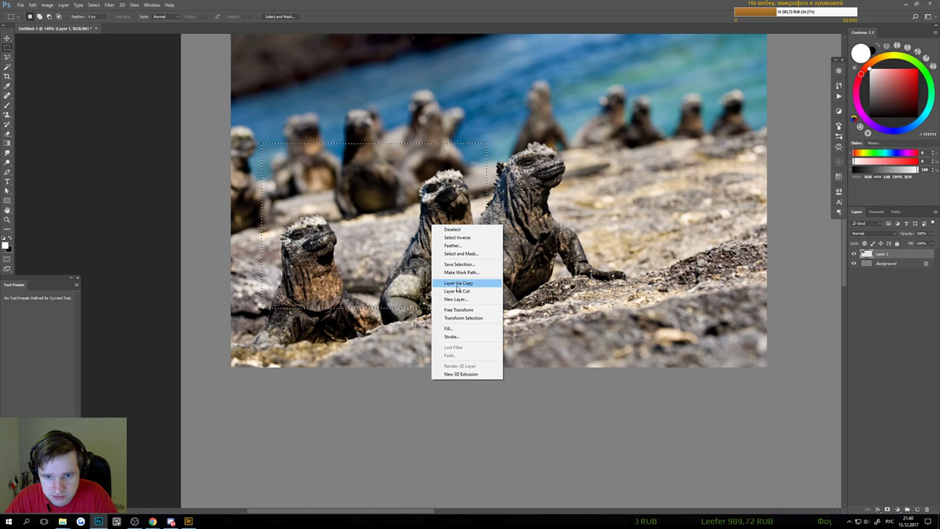
{"action": "left_click", "coordinate": [456, 284]}
Delete the layer with the full iguana photo, keeping only the cropped copy
{"action": "key", "text": "v"}
{"action": "left_click_drag", "start_coordinate": [577, 295], "coordinate": [601, 316]}
{"action": "key", "text": "Delete"}
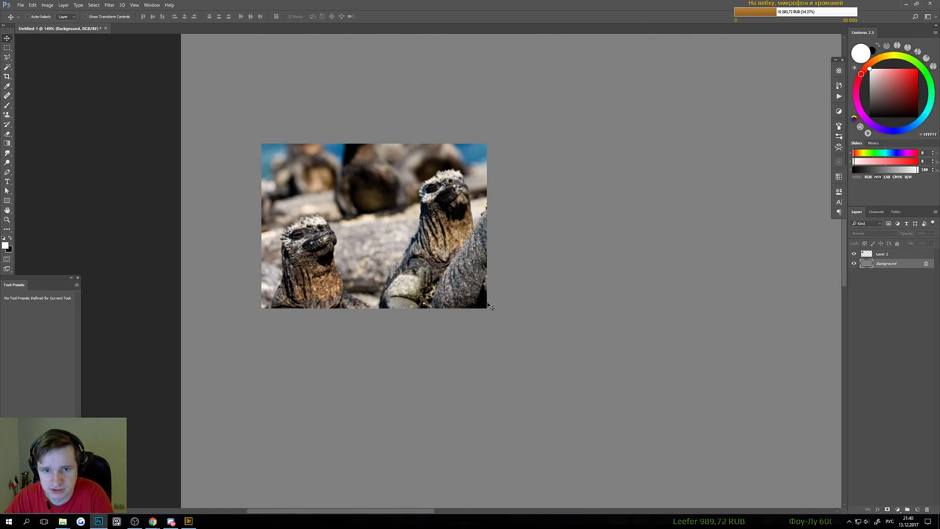
Try moving the cropped iguana picture into the canvas's upper-left corner, then undo the last change
{"action": "scroll", "coordinate": [477, 309], "scroll_direction": "down", "scroll_amount": 4}
{"action": "left_click", "coordinate": [167, 181], "text": "ctrl"}
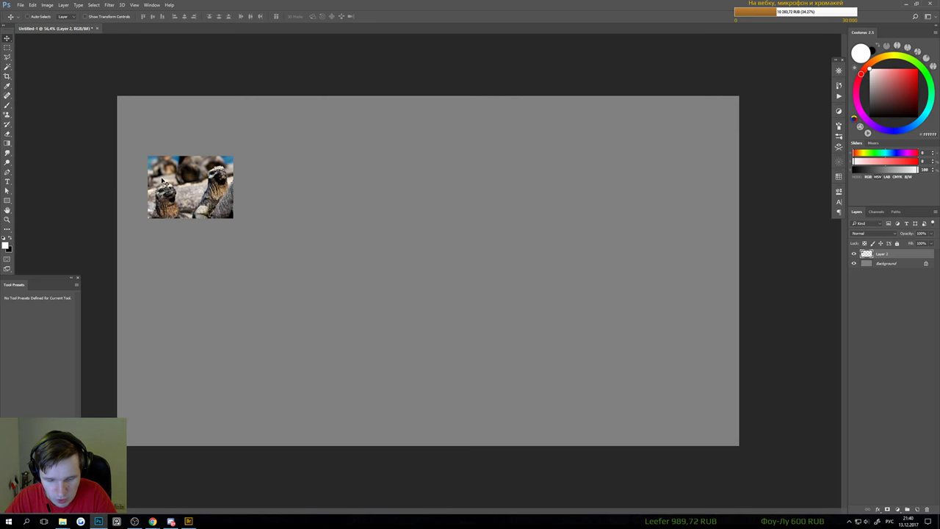
{"action": "left_click_drag", "start_coordinate": [162, 180], "coordinate": [174, 132]}
{"action": "key", "text": "ctrl+s"}
{"action": "key", "text": "Escape"}
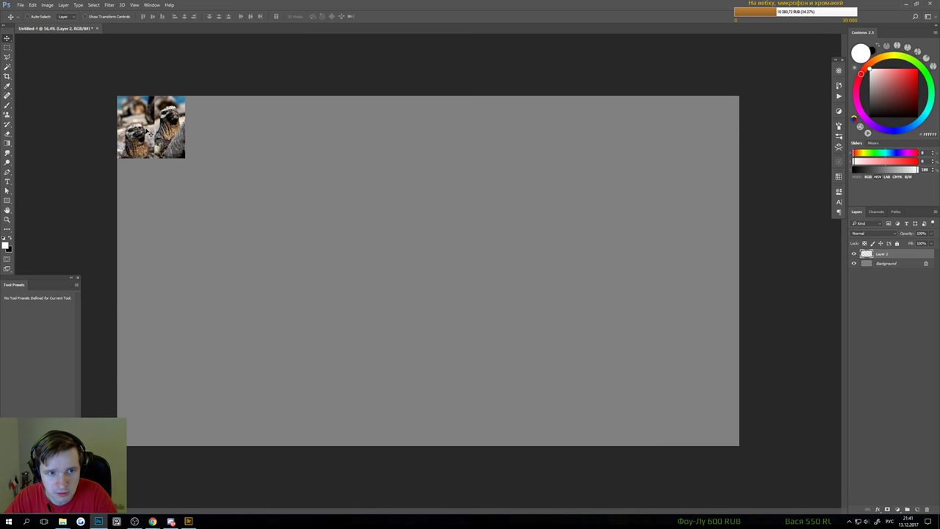
{"action": "key", "text": "ctrl+z"}
Trim a strip off the top of the iguana crop and place it in the canvas's upper-left corner
{"action": "key", "text": "m"}
{"action": "left_click_drag", "start_coordinate": [169, 152], "coordinate": [351, 205]}
{"action": "key", "text": "Delete"}
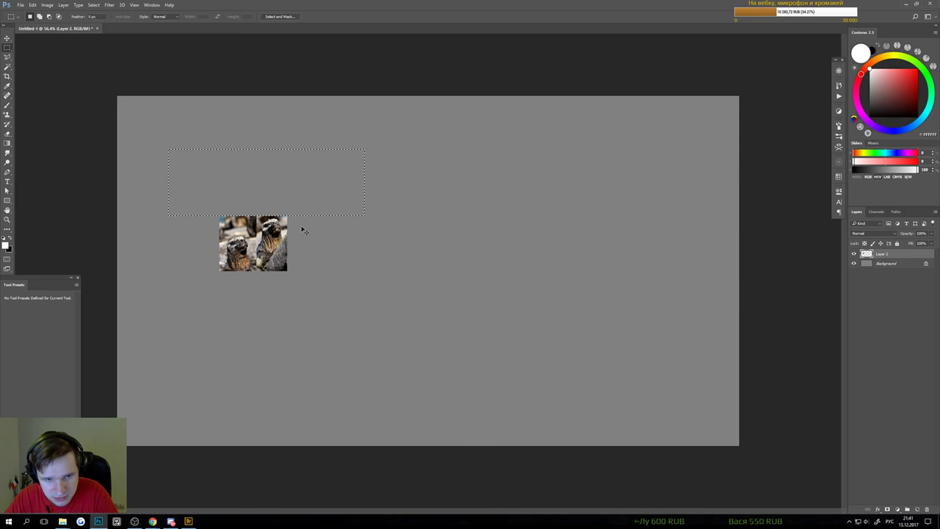
{"action": "key", "text": "ctrl+d"}
{"action": "key", "text": "v"}
{"action": "left_click_drag", "start_coordinate": [263, 241], "coordinate": [164, 125]}
Save the document in the inner Work folder on drive E as a Photoshop file named Stark_1
{"action": "key", "text": "ctrl+s"}
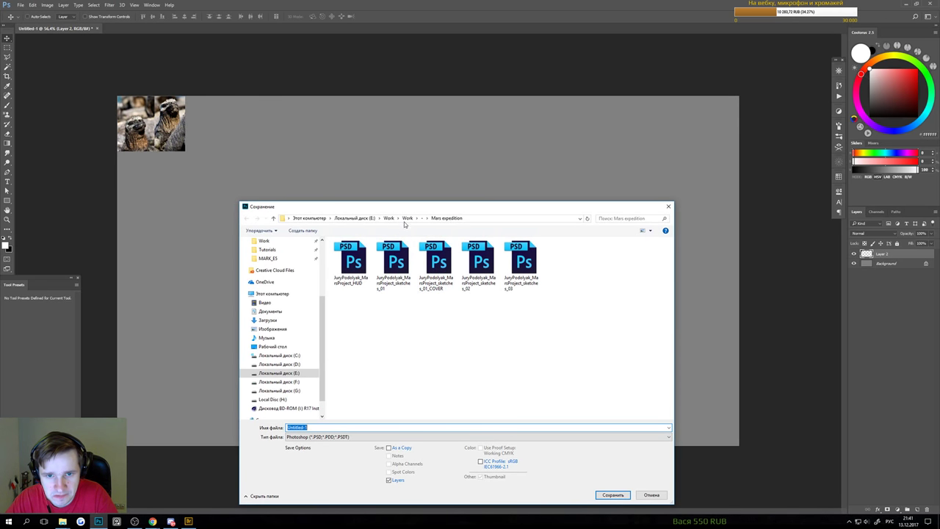
{"action": "left_click", "coordinate": [406, 218]}
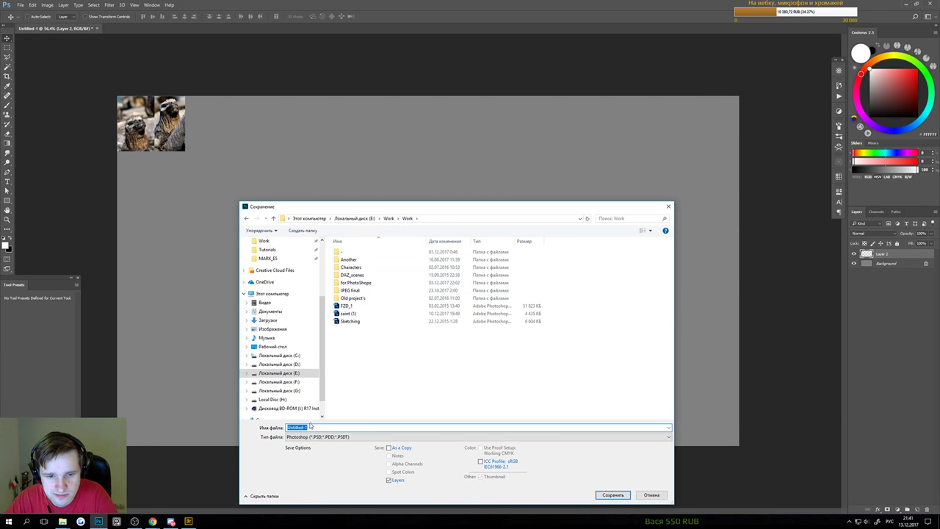
{"action": "type", "text": "шефкл"}
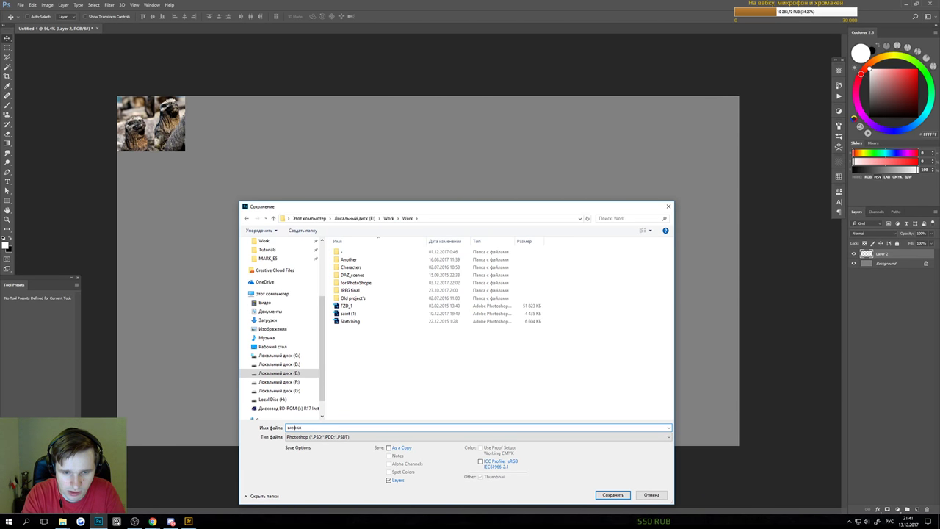
{"action": "key", "text": "BackSpace"}
{"action": "key", "text": "BackSpace"}
{"action": "key", "text": "BackSpace"}
{"action": "key", "text": "BackSpace"}
{"action": "key", "text": "BackSpace"}
{"action": "key", "text": "alt+shift"}
{"action": "type", "text": "Stark"}
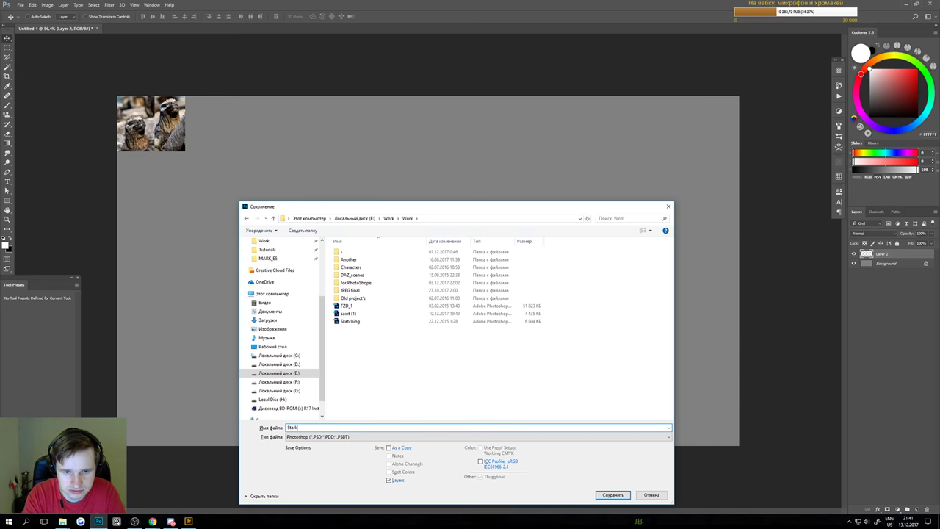
{"action": "type", "text": "_1"}
{"action": "key", "text": "Return"}
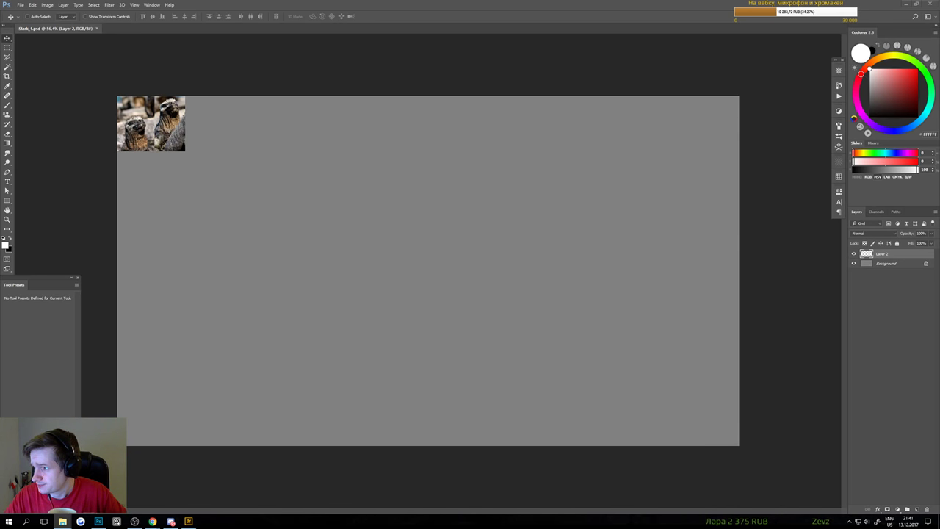
Open the turquoise chameleon photo 96932-720x400 from the Animals folder in Photoshop and bring it into Stark_1.psd as a layer
{"action": "left_click", "coordinate": [63, 522]}
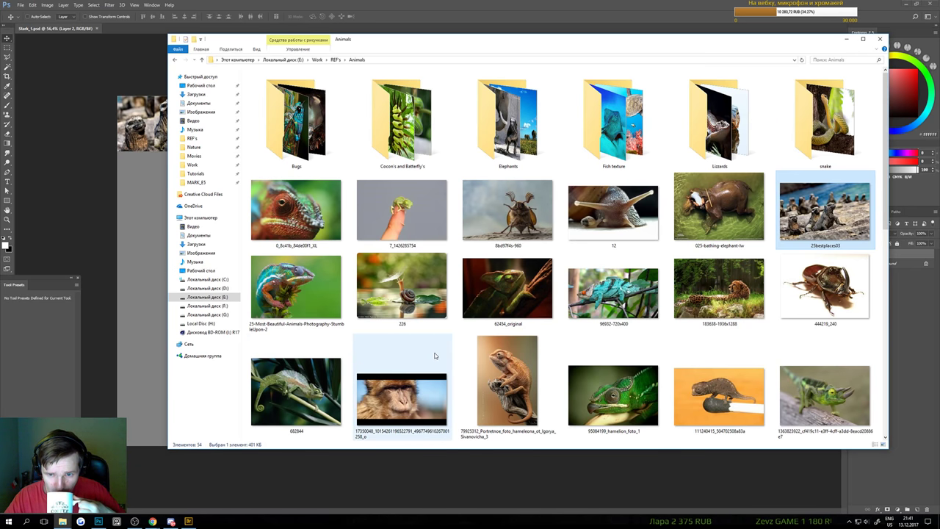
{"action": "double_click", "coordinate": [601, 297]}
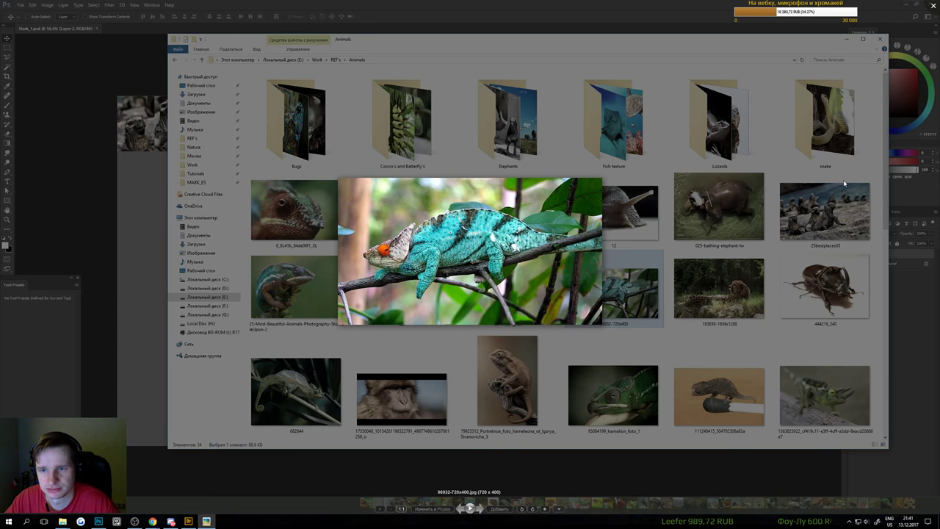
{"action": "left_click", "coordinate": [934, 6]}
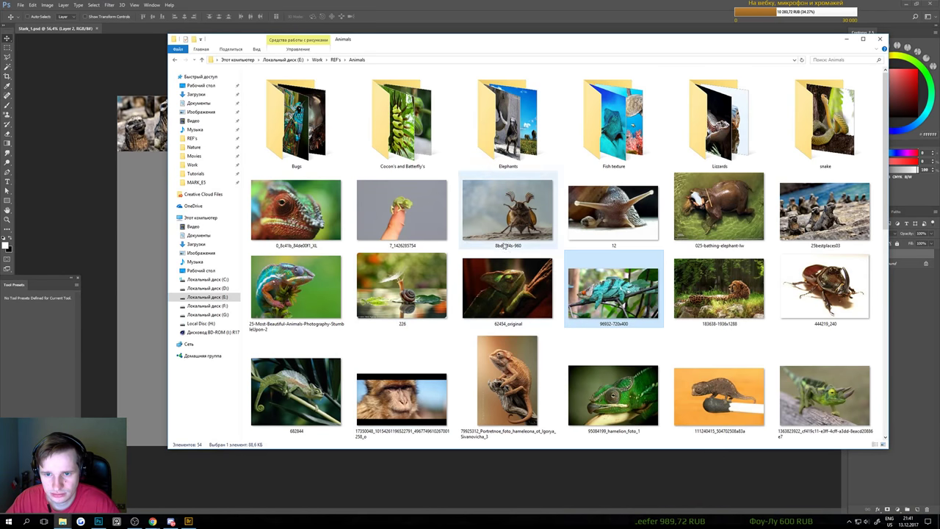
{"action": "left_click_drag", "start_coordinate": [378, 22], "coordinate": [377, 22]}
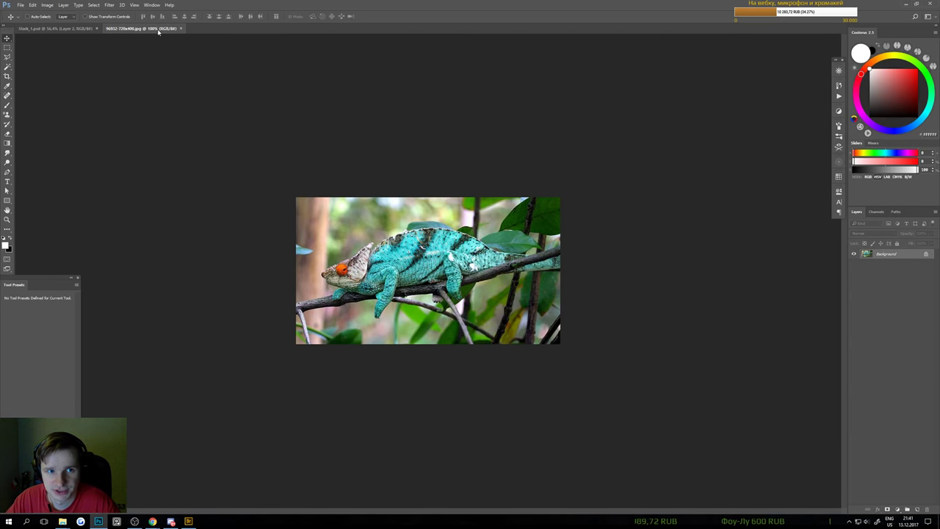
{"action": "left_click_drag", "start_coordinate": [158, 30], "coordinate": [345, 266]}
{"action": "left_click", "coordinate": [455, 289]}
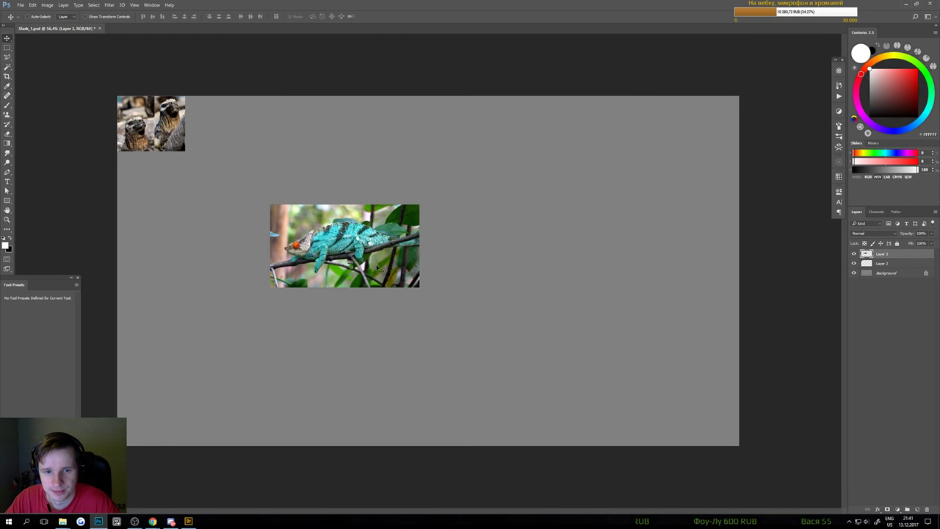
Trim the chameleon photo on all four sides so that only the area around its head and body remains
{"action": "key", "text": "m"}
{"action": "left_click_drag", "start_coordinate": [222, 315], "coordinate": [487, 275]}
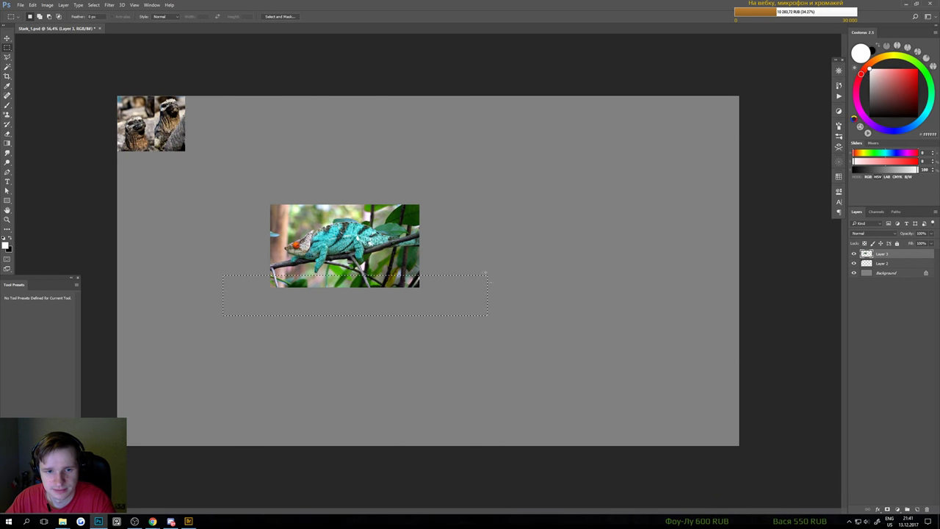
{"action": "key", "text": "Delete"}
{"action": "left_click_drag", "start_coordinate": [222, 167], "coordinate": [484, 219]}
{"action": "key", "text": "Delete"}
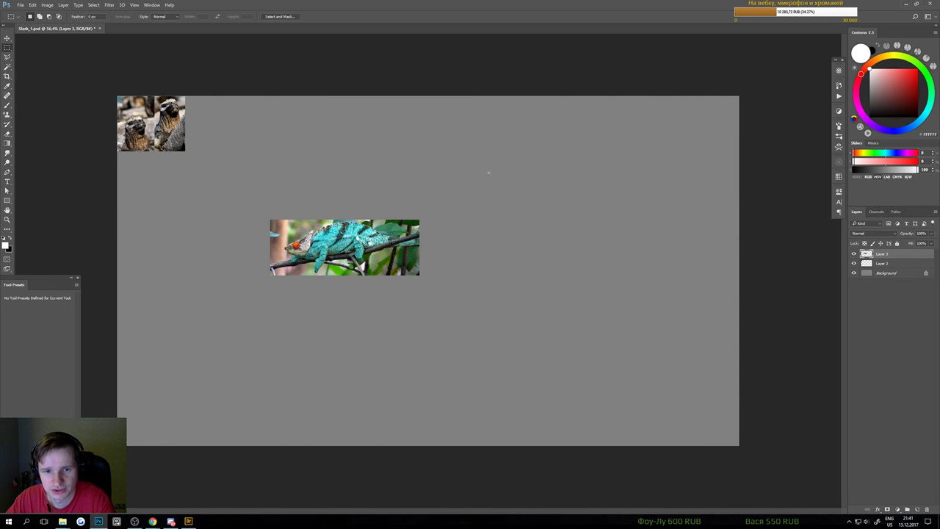
{"action": "left_click_drag", "start_coordinate": [489, 172], "coordinate": [382, 325]}
{"action": "key", "text": "Delete"}
{"action": "left_click_drag", "start_coordinate": [241, 201], "coordinate": [284, 284]}
{"action": "key", "text": "Delete"}
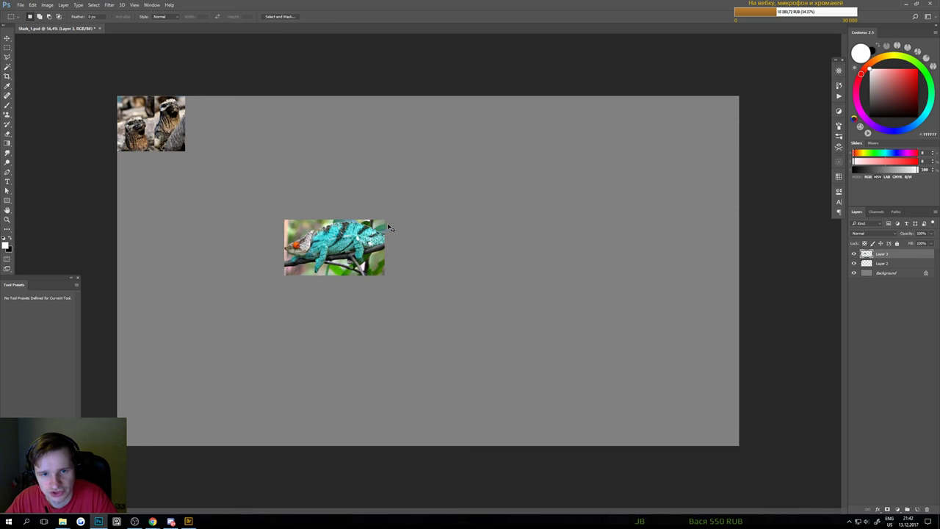
Scale the chameleon crop to about 67%, place it directly beside the iguana crop along the canvas's upper edge, and save the document
{"action": "key", "text": "ctrl+t"}
{"action": "left_click_drag", "start_coordinate": [384, 219], "coordinate": [353, 237]}
{"action": "left_click_drag", "start_coordinate": [314, 260], "coordinate": [216, 123]}
{"action": "key", "text": "Return"}
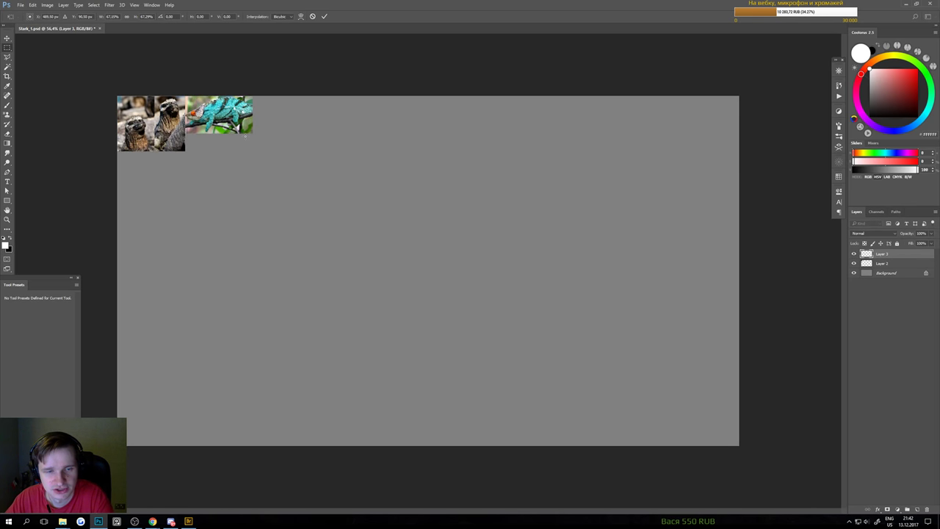
{"action": "key", "text": "Return"}
Return to the Animals folder and browse it for another reference photo
{"action": "mouse_move", "coordinate": [71, 523]}
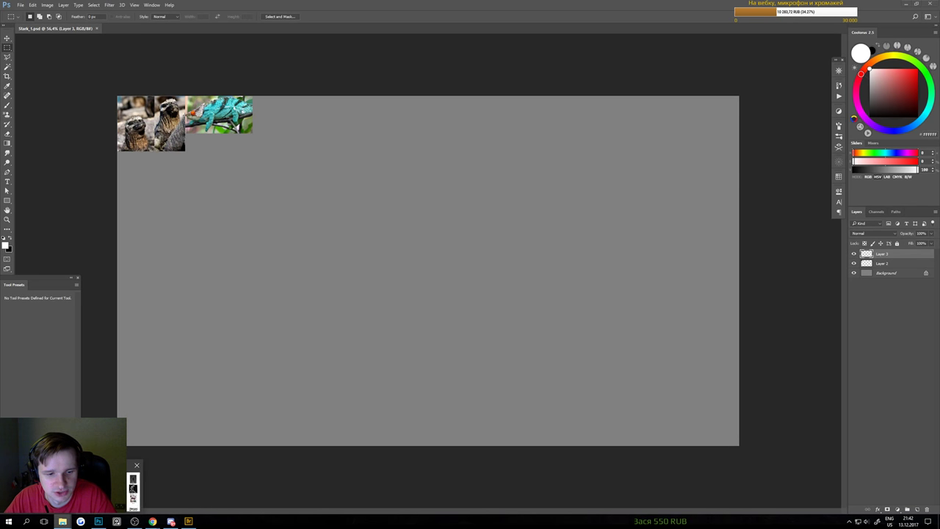
{"action": "left_click", "coordinate": [73, 486]}
{"action": "left_click", "coordinate": [507, 288]}
{"action": "scroll", "coordinate": [507, 292], "scroll_direction": "down", "scroll_amount": 1}
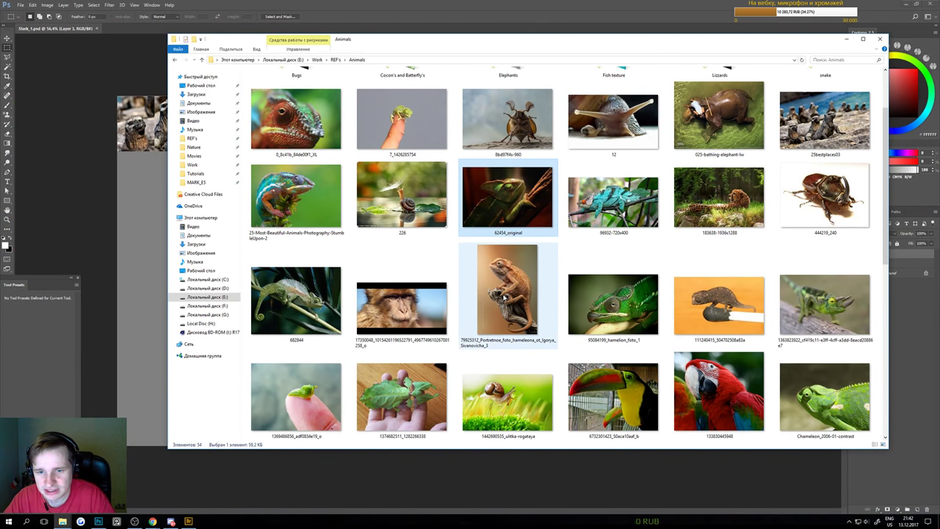
Try dropping the horned chameleon photo onto the empty reference board, and close the board without saving
{"action": "left_click", "coordinate": [117, 521]}
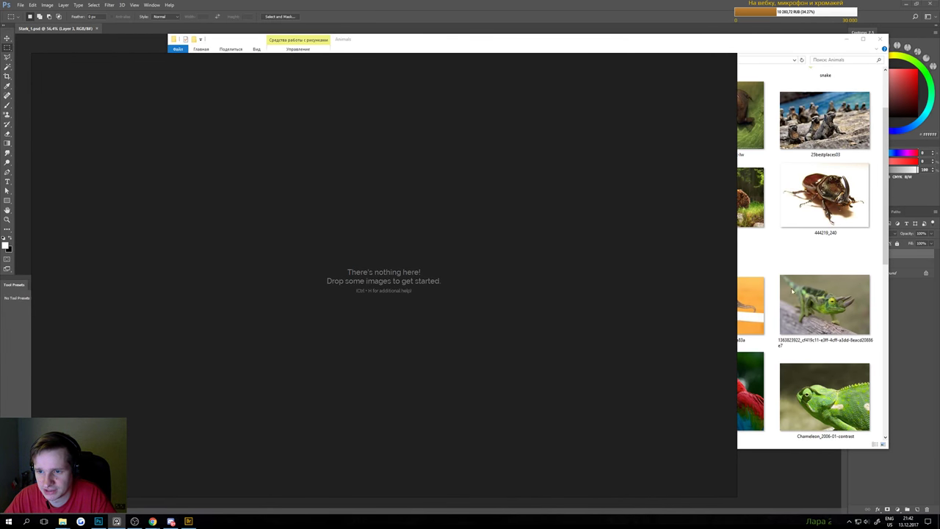
{"action": "left_click_drag", "start_coordinate": [824, 304], "coordinate": [578, 330]}
{"action": "right_click", "coordinate": [542, 286]}
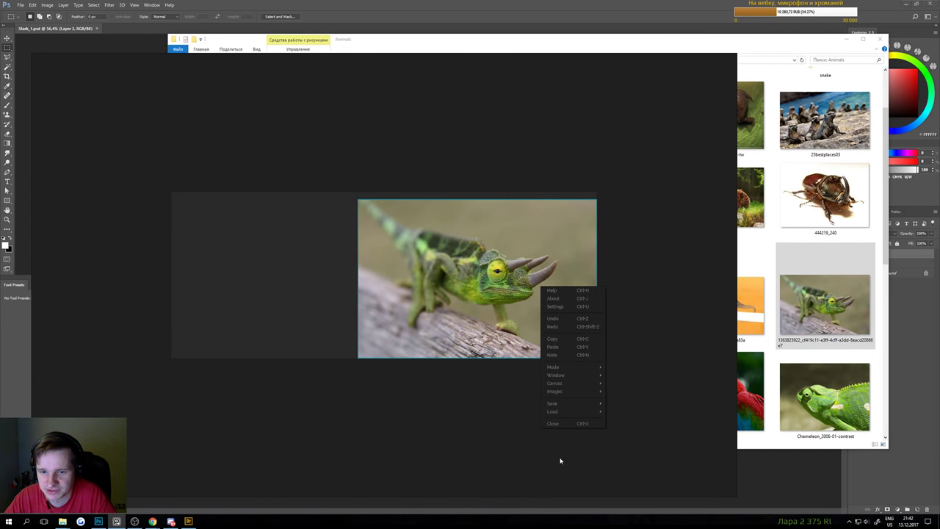
{"action": "left_click", "coordinate": [553, 423]}
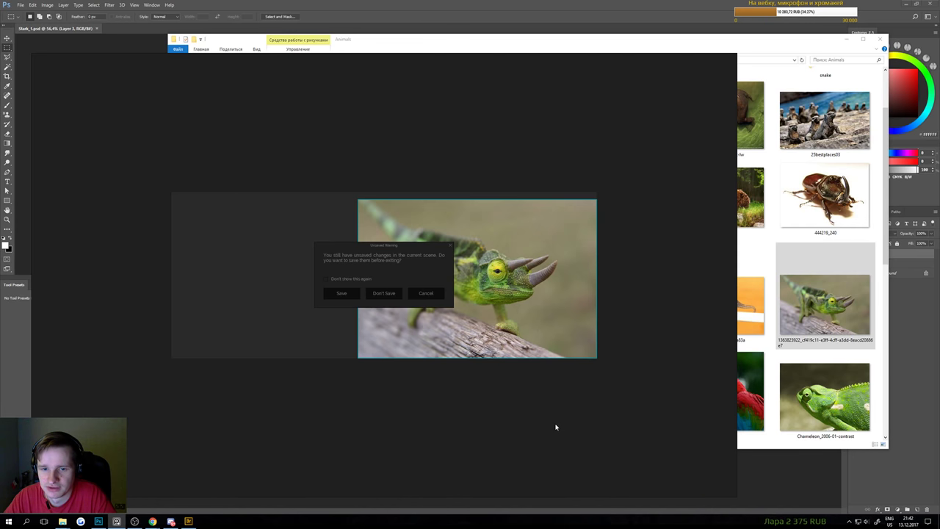
{"action": "left_click", "coordinate": [373, 295]}
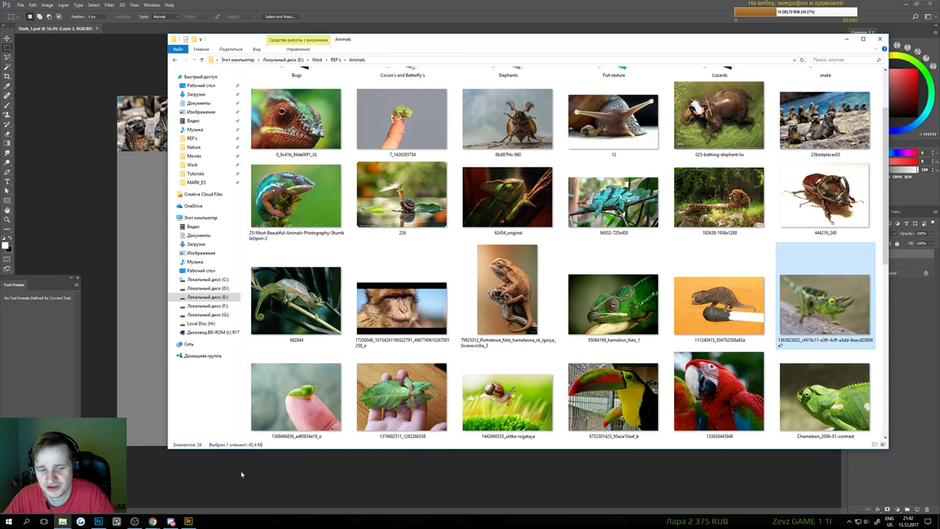
Examine the Animals folder's reference photos, including chameleon 682844 and the scaly-footed snail, for suitable creature textures
{"action": "double_click", "coordinate": [296, 300]}
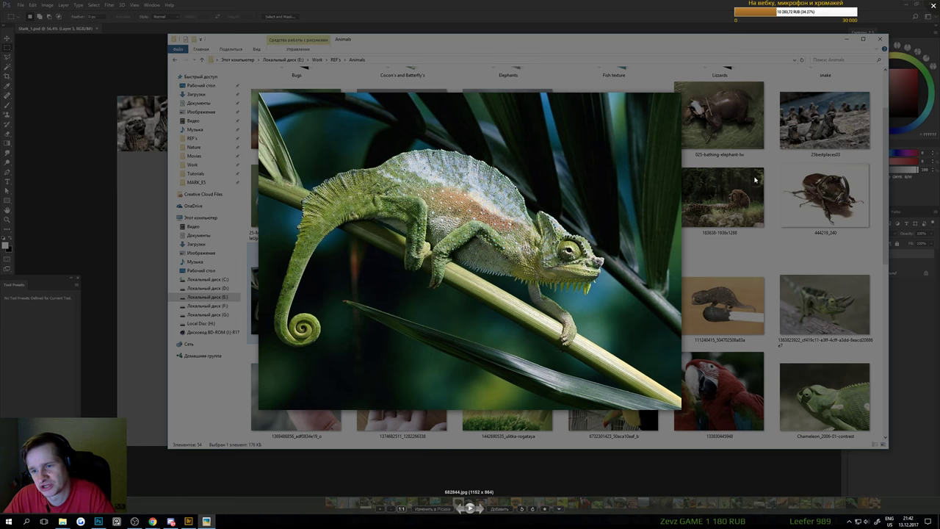
{"action": "left_click", "coordinate": [933, 6]}
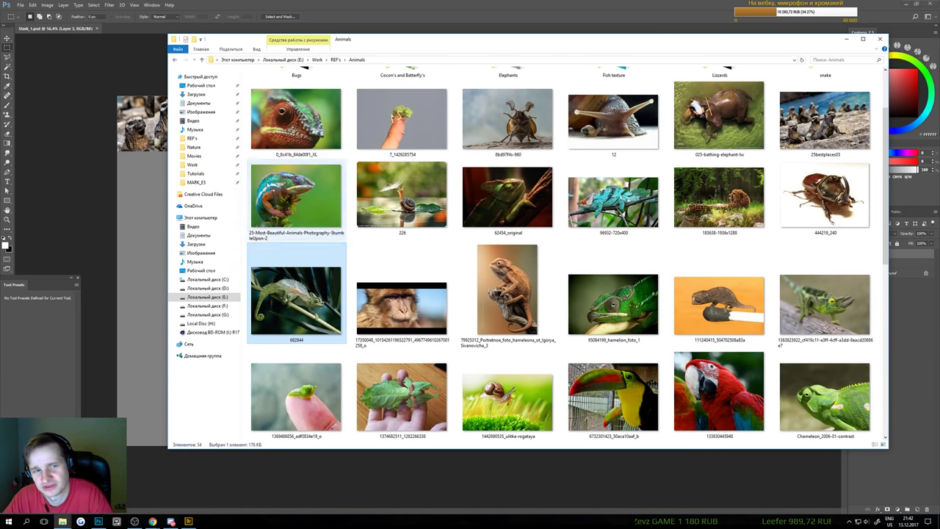
{"action": "left_click", "coordinate": [512, 301]}
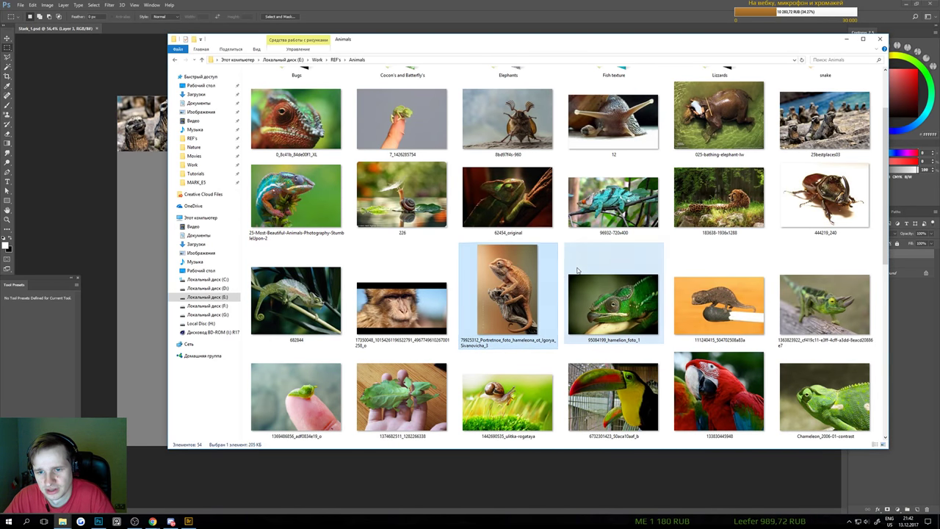
{"action": "left_click", "coordinate": [609, 258]}
{"action": "scroll", "coordinate": [609, 259], "scroll_direction": "down", "scroll_amount": 3}
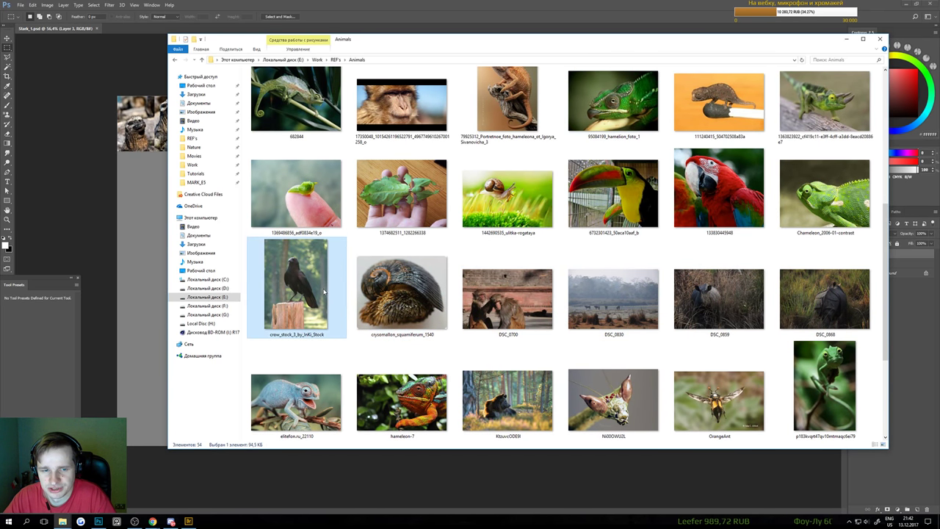
{"action": "left_click", "coordinate": [308, 205]}
{"action": "double_click", "coordinate": [401, 284]}
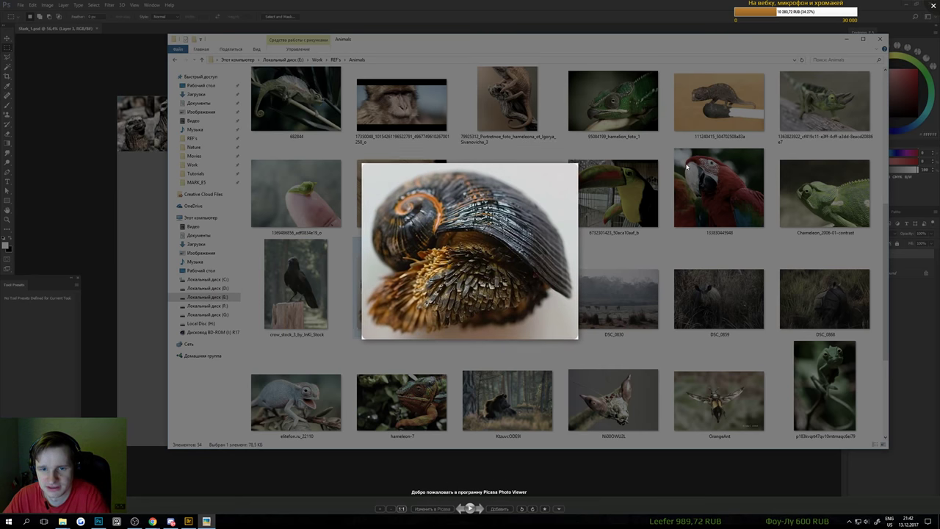
{"action": "key", "text": "Right"}
{"action": "key", "text": "Right"}
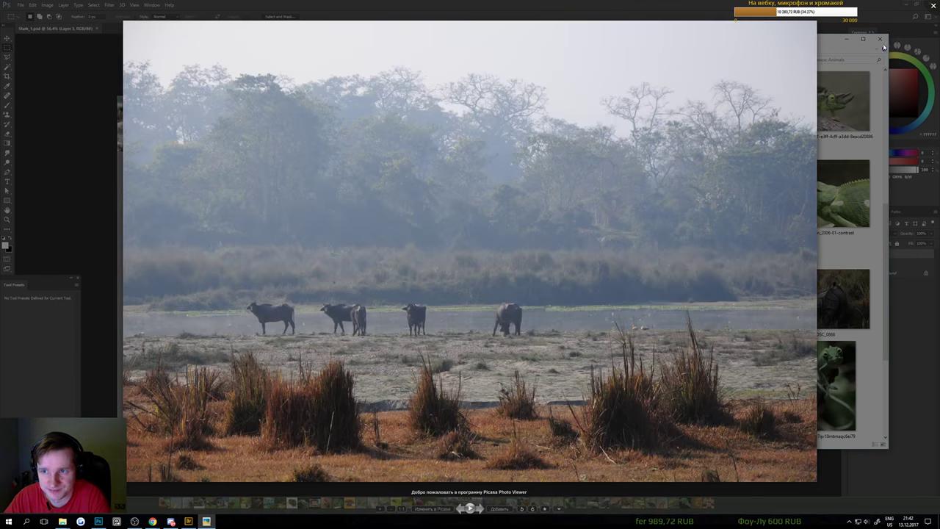
{"action": "left_click", "coordinate": [931, 8]}
{"action": "scroll", "coordinate": [578, 191], "scroll_direction": "down", "scroll_amount": 3}
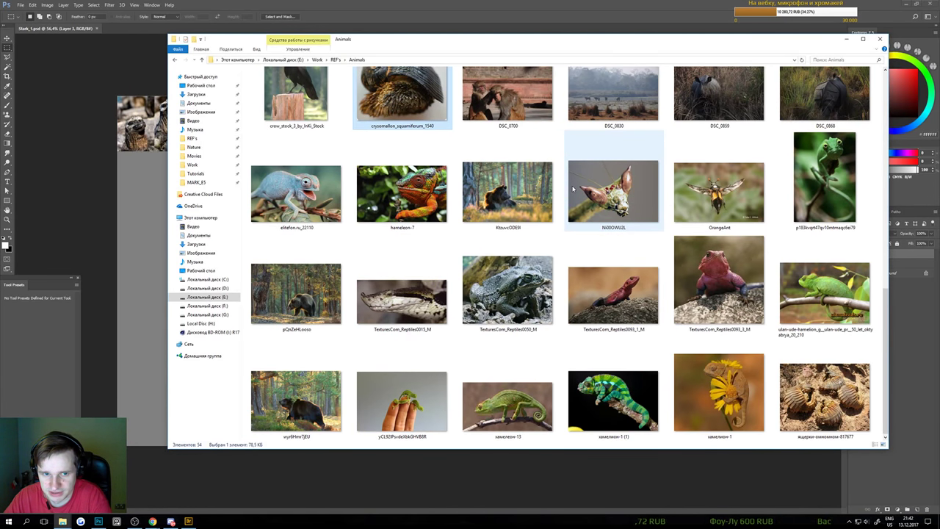
Open the snake head photo TexturesCom_Reptiles0015_M in Photoshop, copy it into Stark_1.psd, and close the source image
{"action": "double_click", "coordinate": [420, 294]}
{"action": "left_click_drag", "start_coordinate": [374, 4], "coordinate": [374, 11]}
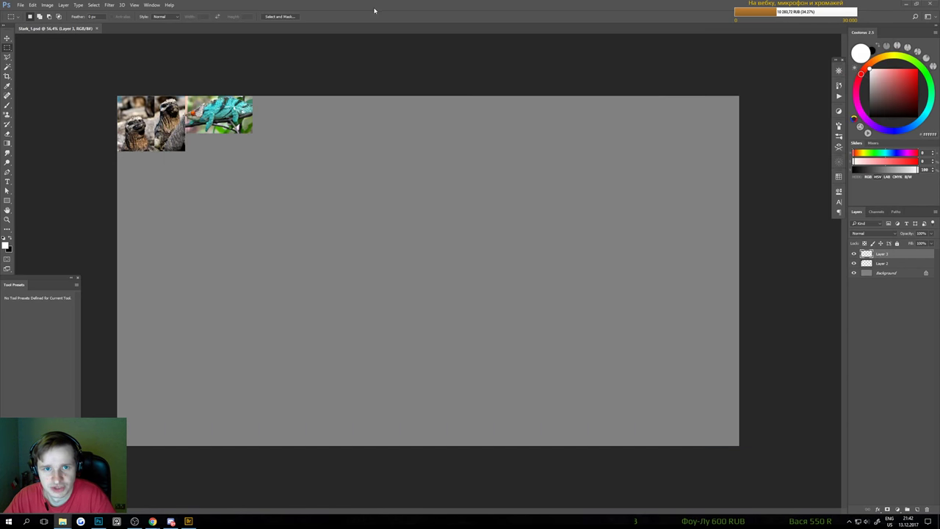
{"action": "left_click_drag", "start_coordinate": [202, 28], "coordinate": [291, 254]}
{"action": "key", "text": "v"}
{"action": "left_click_drag", "start_coordinate": [310, 292], "coordinate": [447, 238]}
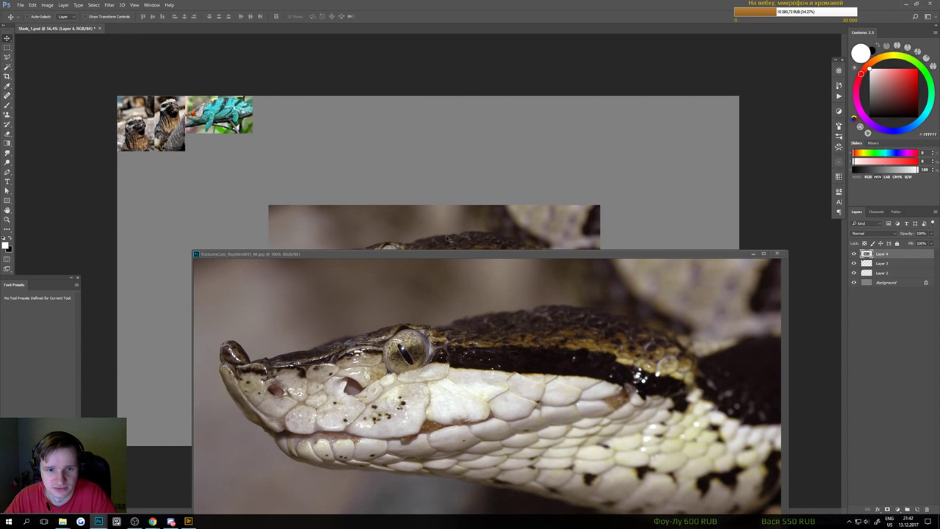
{"action": "left_click", "coordinate": [748, 255]}
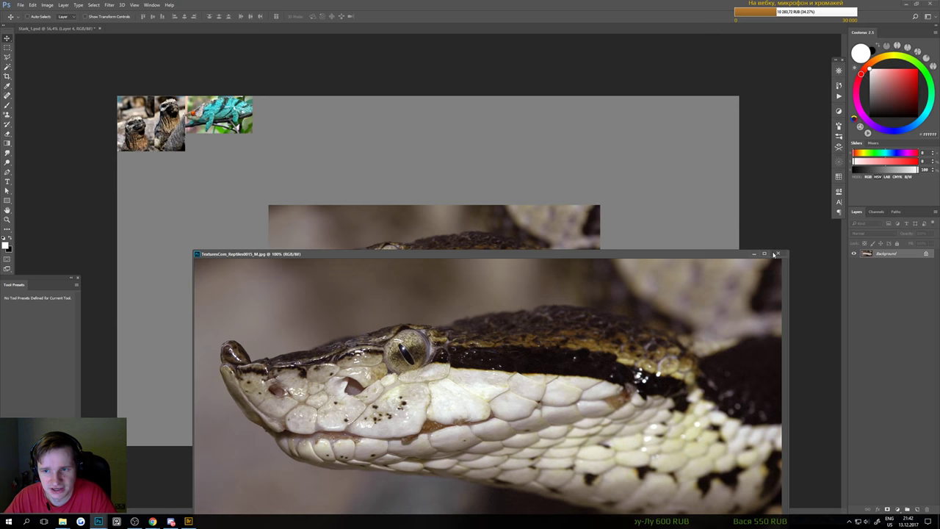
{"action": "left_click", "coordinate": [775, 254]}
Move the snake photo slightly up, trim strips off its top, bottom and left side, and clear the selection
{"action": "left_click_drag", "start_coordinate": [474, 231], "coordinate": [474, 216]}
{"action": "key", "text": "m"}
{"action": "left_click_drag", "start_coordinate": [223, 159], "coordinate": [705, 212]}
{"action": "key", "text": "Delete"}
{"action": "left_click_drag", "start_coordinate": [193, 402], "coordinate": [696, 340]}
{"action": "key", "text": "Delete"}
{"action": "left_click_drag", "start_coordinate": [647, 155], "coordinate": [578, 365]}
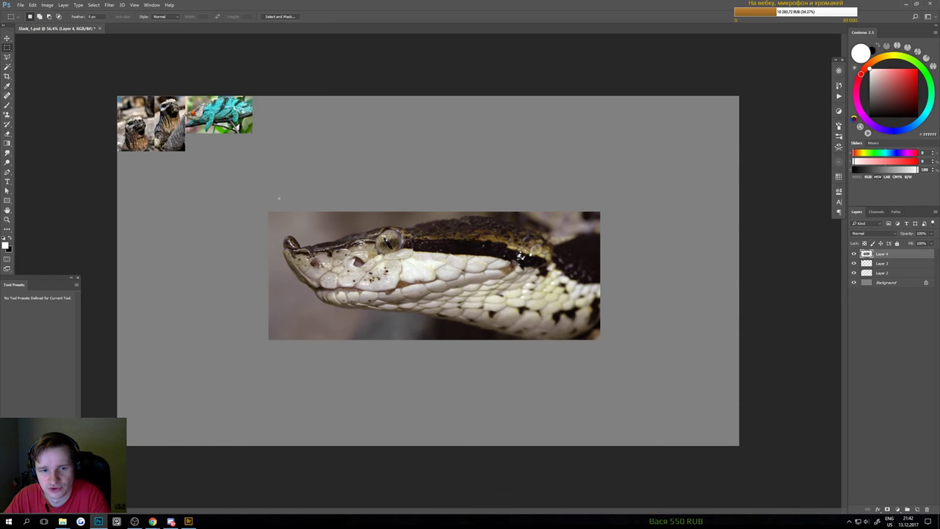
{"action": "left_click_drag", "start_coordinate": [227, 182], "coordinate": [280, 357]}
{"action": "key", "text": "Delete"}
{"action": "key", "text": "ctrl+d"}
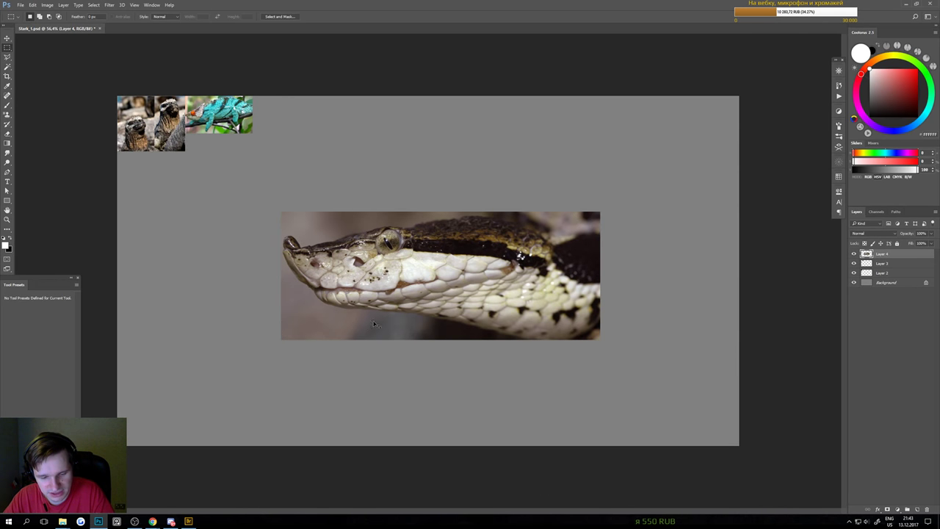
Try transforming the snake crop, and undo the change
{"action": "key", "text": "ctrl+t"}
{"action": "left_click_drag", "start_coordinate": [601, 276], "coordinate": [440, 243]}
{"action": "key", "text": "Return"}
{"action": "key", "text": "ctrl+z"}
Scale the snake crop to about 29% and place it beside the chameleon crop along the canvas's upper edge
{"action": "key", "text": "ctrl+t"}
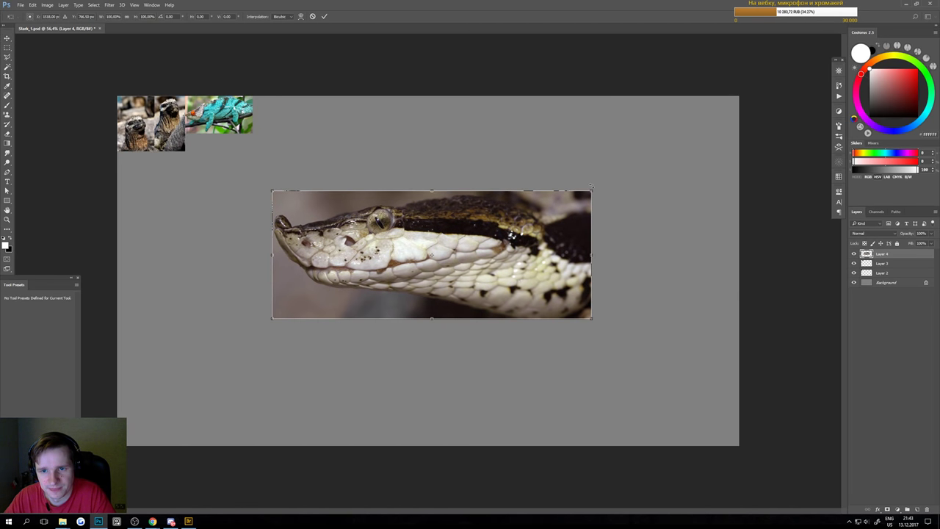
{"action": "left_click_drag", "start_coordinate": [592, 190], "coordinate": [186, 181]}
{"action": "left_click_drag", "start_coordinate": [222, 227], "coordinate": [435, 130]}
{"action": "left_click_drag", "start_coordinate": [477, 157], "coordinate": [497, 164]}
{"action": "left_click_drag", "start_coordinate": [332, 154], "coordinate": [385, 184]}
{"action": "left_click_drag", "start_coordinate": [479, 210], "coordinate": [468, 218]}
{"action": "scroll", "coordinate": [468, 218], "scroll_direction": "down", "scroll_amount": 8}
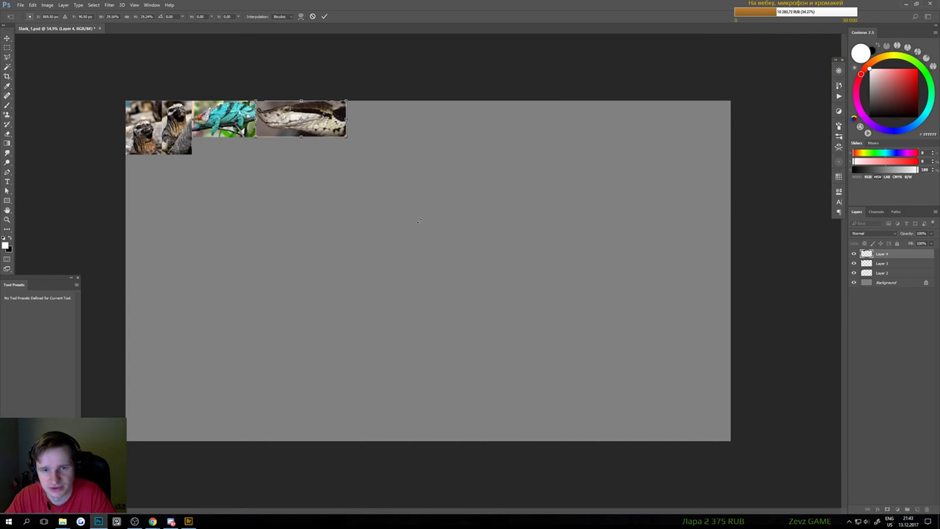
{"action": "key", "text": "Return"}
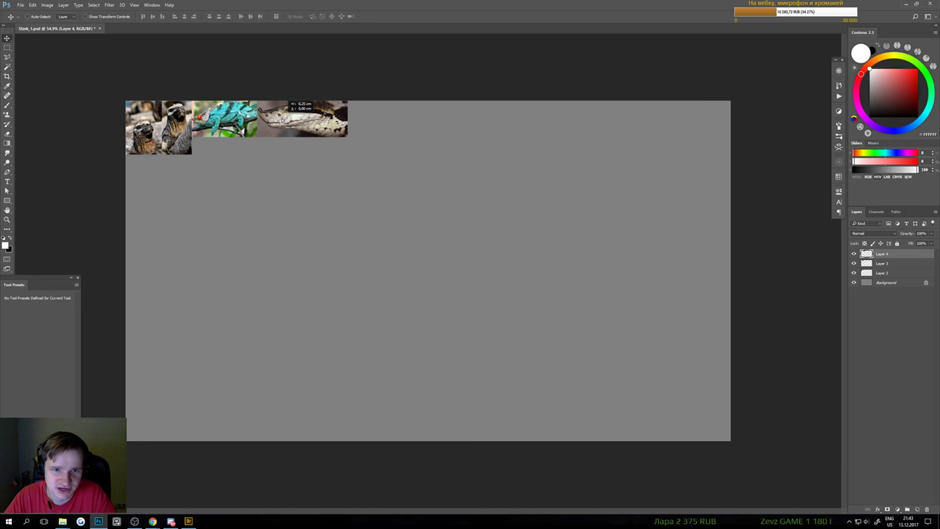
Preview the toad photo TexturesCom_Reptiles0050_M, open it in Photoshop, copy it into Stark_1.psd, and close the source image
{"action": "scroll", "coordinate": [302, 143], "scroll_direction": "up", "scroll_amount": 2}
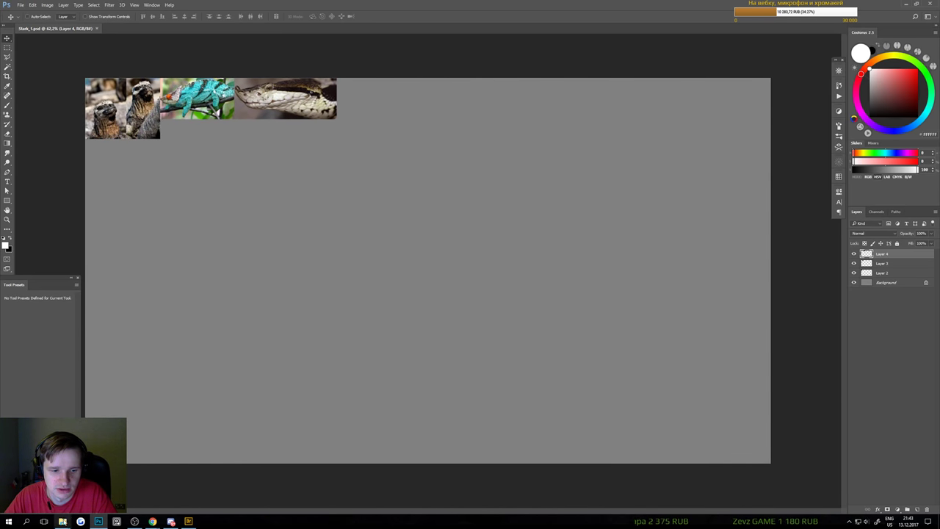
{"action": "mouse_move", "coordinate": [63, 522]}
{"action": "left_click", "coordinate": [88, 481]}
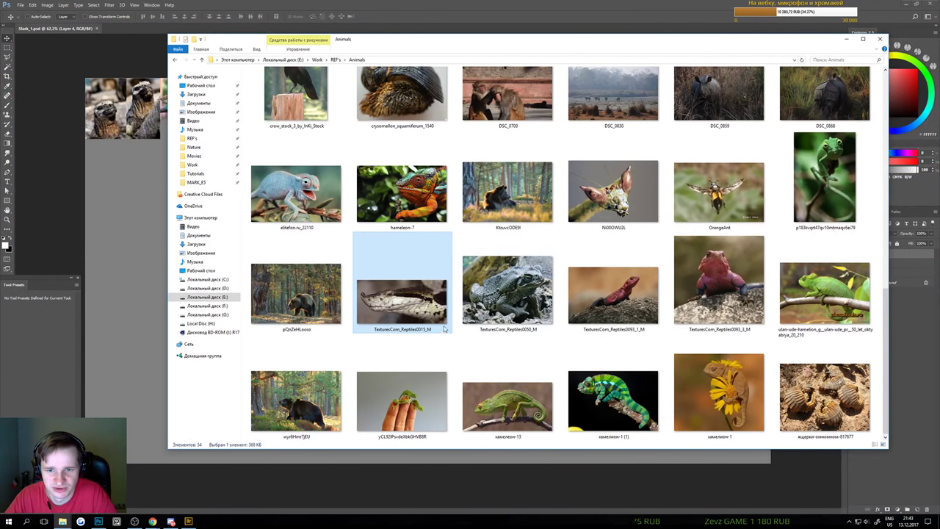
{"action": "double_click", "coordinate": [507, 294]}
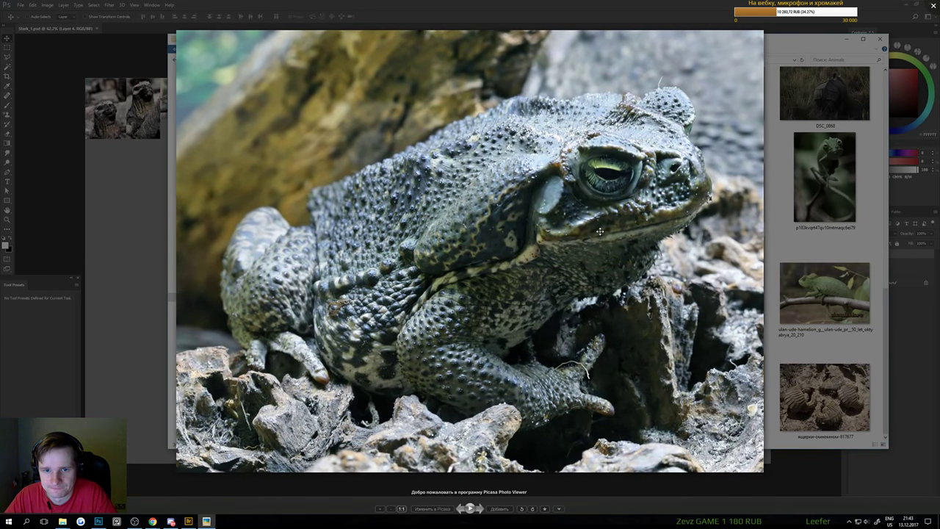
{"action": "left_click", "coordinate": [934, 6]}
{"action": "left_click_drag", "start_coordinate": [501, 290], "coordinate": [469, 16]}
{"action": "left_click_drag", "start_coordinate": [199, 30], "coordinate": [239, 361]}
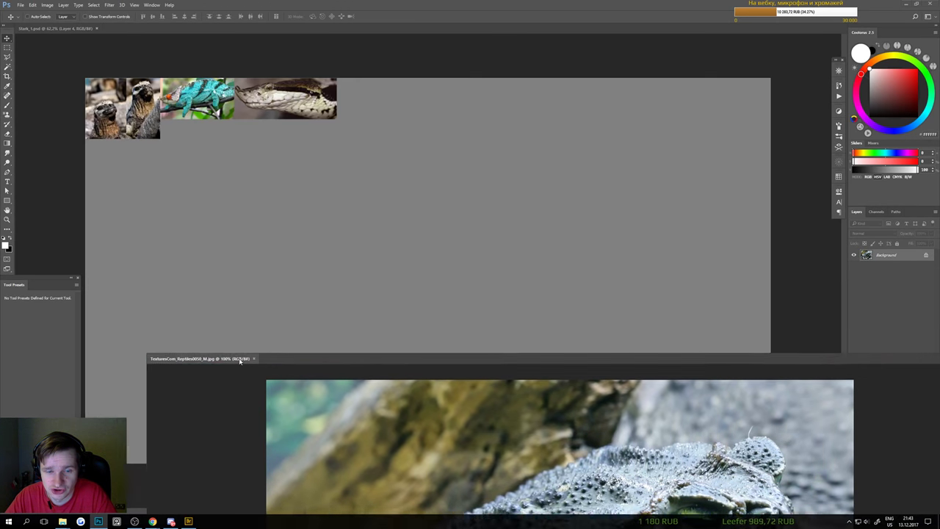
{"action": "left_click_drag", "start_coordinate": [323, 447], "coordinate": [406, 280]}
{"action": "left_click", "coordinate": [731, 360]}
Move the toad photo up the canvas, trim strips off all four sides around the toad, and clear the selection
{"action": "left_click_drag", "start_coordinate": [448, 333], "coordinate": [442, 231]}
{"action": "mouse_move", "coordinate": [165, 119]}
{"action": "left_mouse_down"}
{"action": "mouse_move", "coordinate": [607, 145]}
{"action": "mouse_move", "coordinate": [708, 180]}
{"action": "left_mouse_up"}
{"action": "key", "text": "Delete"}
{"action": "mouse_move", "coordinate": [691, 112]}
{"action": "left_mouse_down"}
{"action": "mouse_move", "coordinate": [662, 290]}
{"action": "mouse_move", "coordinate": [612, 451]}
{"action": "mouse_move", "coordinate": [580, 460]}
{"action": "left_mouse_up"}
{"action": "key", "text": "Delete"}
{"action": "key", "text": "ctrl+d"}
{"action": "left_click_drag", "start_coordinate": [230, 166], "coordinate": [269, 459]}
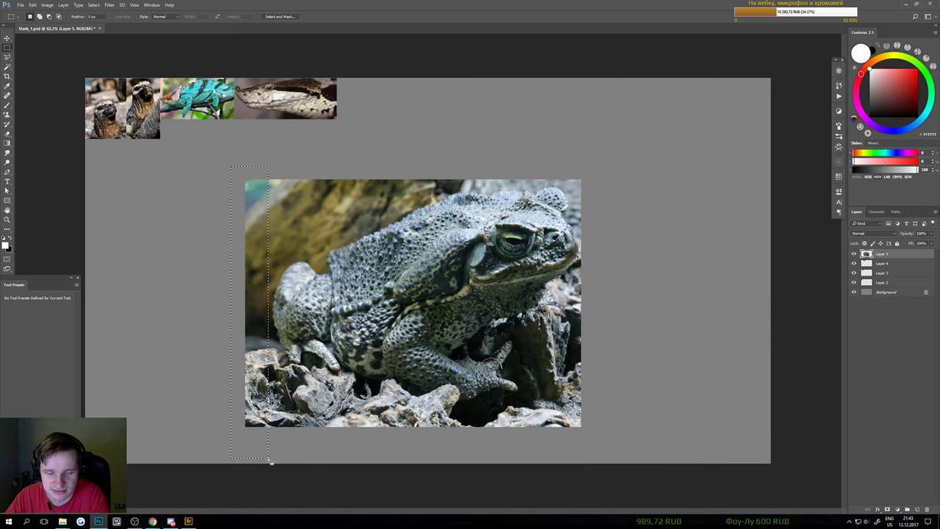
{"action": "key", "text": "Delete"}
{"action": "left_click_drag", "start_coordinate": [540, 444], "coordinate": [224, 412]}
{"action": "key", "text": "Delete"}
{"action": "key", "text": "ctrl+d"}
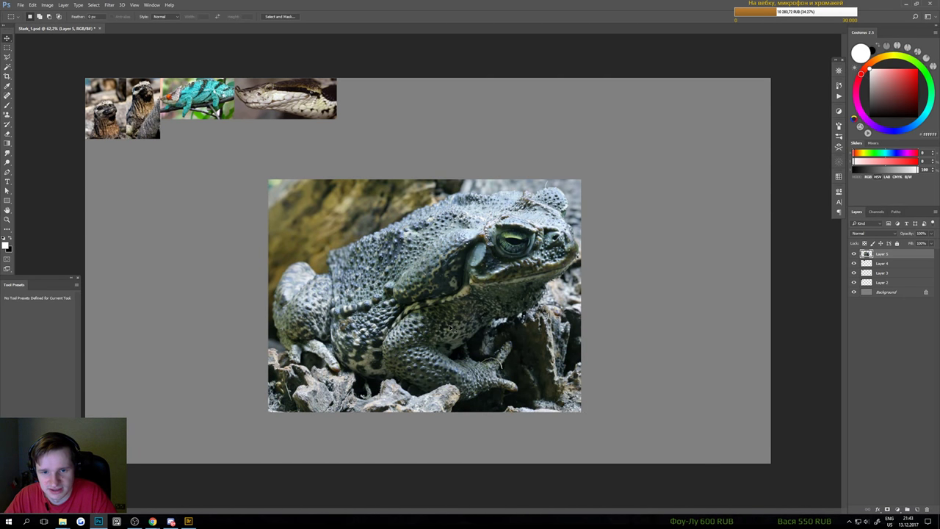
Try scaling the toad crop down and placing it directly below the iguana photo, and undo the transform
{"action": "key", "text": "ctrl+t"}
{"action": "left_click_drag", "start_coordinate": [466, 318], "coordinate": [448, 318]}
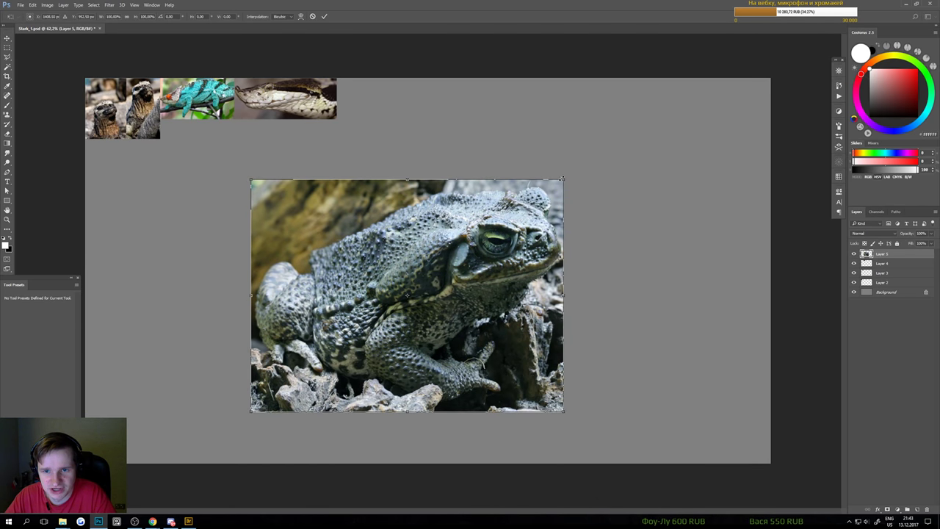
{"action": "left_click_drag", "start_coordinate": [562, 178], "coordinate": [189, 149]}
{"action": "left_click_drag", "start_coordinate": [217, 236], "coordinate": [177, 209]}
{"action": "key", "text": "Return"}
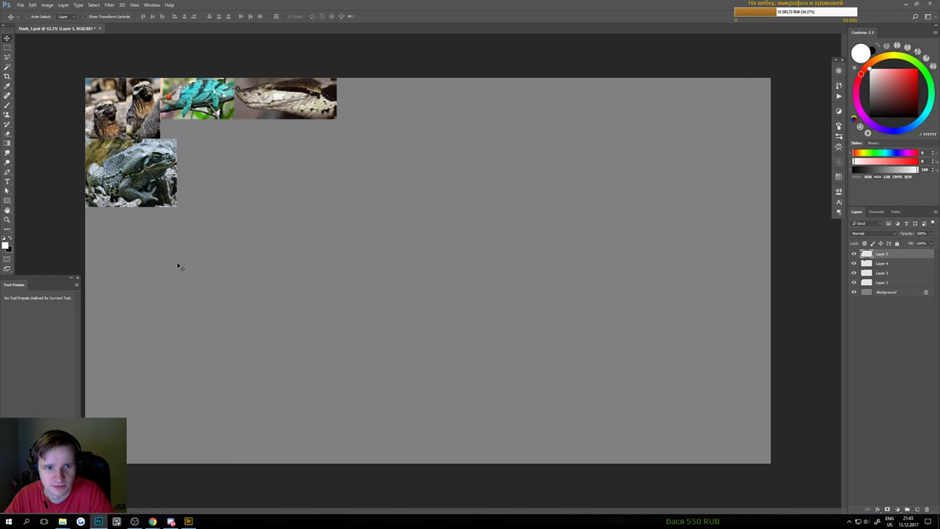
{"action": "left_click_drag", "start_coordinate": [147, 126], "coordinate": [175, 152]}
{"action": "scroll", "coordinate": [229, 195], "scroll_direction": "down", "scroll_amount": 4}
{"action": "key", "text": "ctrl+z"}
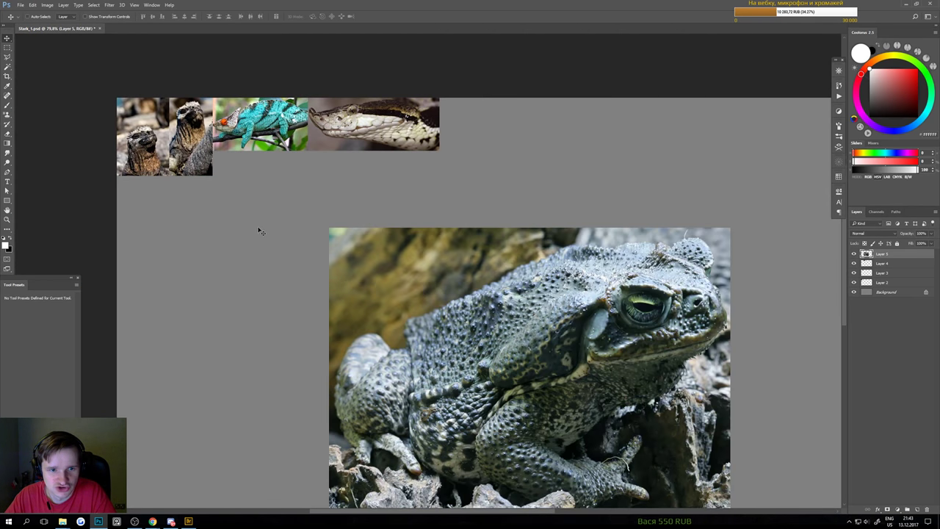
Try renaming the toad layer "texture" and putting it in a group, and undo both changes
{"action": "left_click_drag", "start_coordinate": [472, 272], "coordinate": [329, 115]}
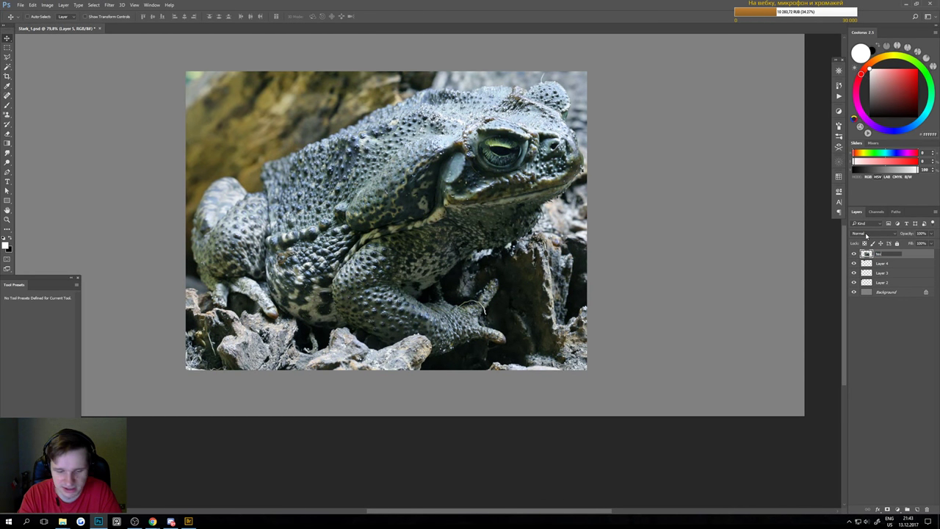
{"action": "key", "text": "ctrl+g"}
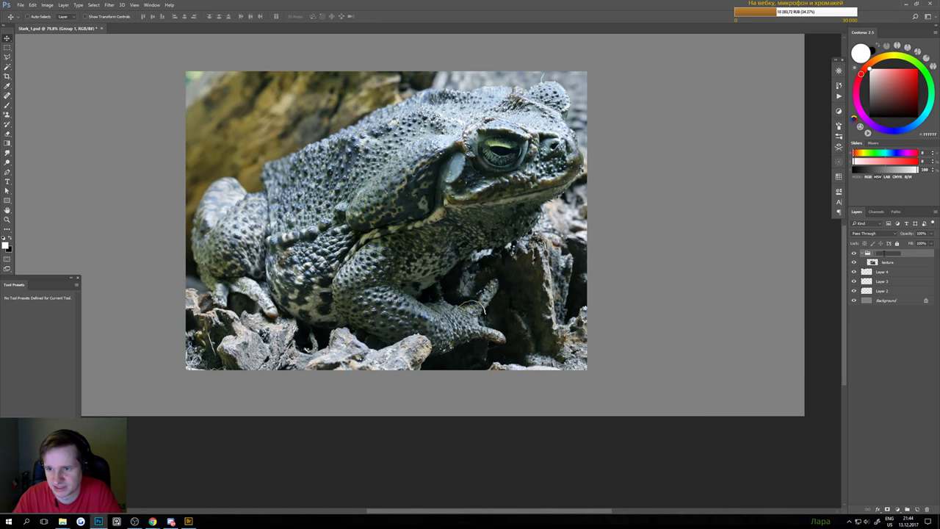
{"action": "left_click", "coordinate": [879, 272]}
{"action": "key", "text": "ctrl+alt+z"}
{"action": "key", "text": "ctrl+alt+z"}
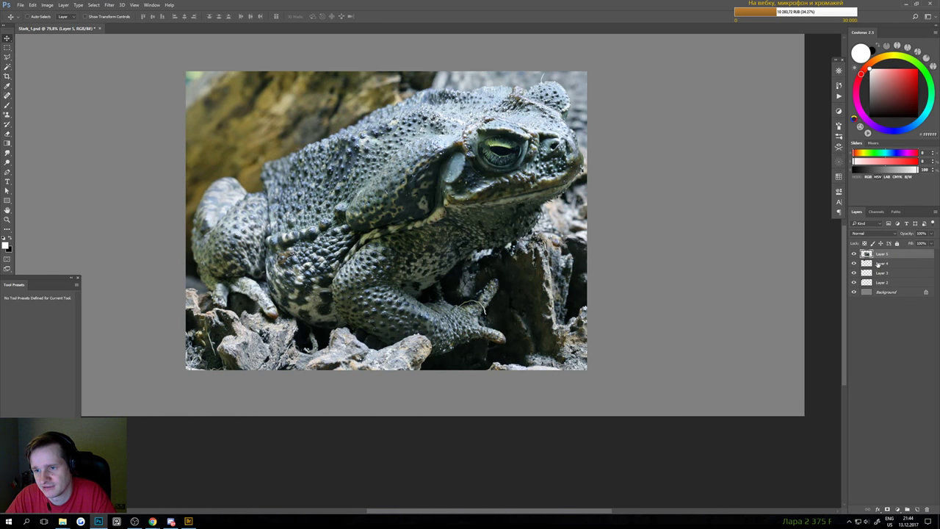
Put the toad layer in a group named "Texture's" and the three reptile reference layers in a group named "Ref's"
{"action": "key", "text": "ctrl+g"}
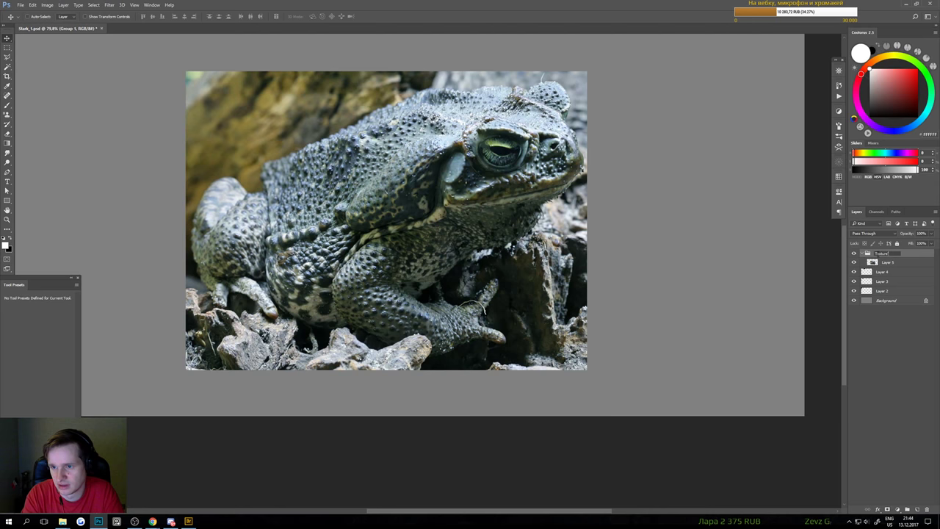
{"action": "left_click", "coordinate": [889, 272]}
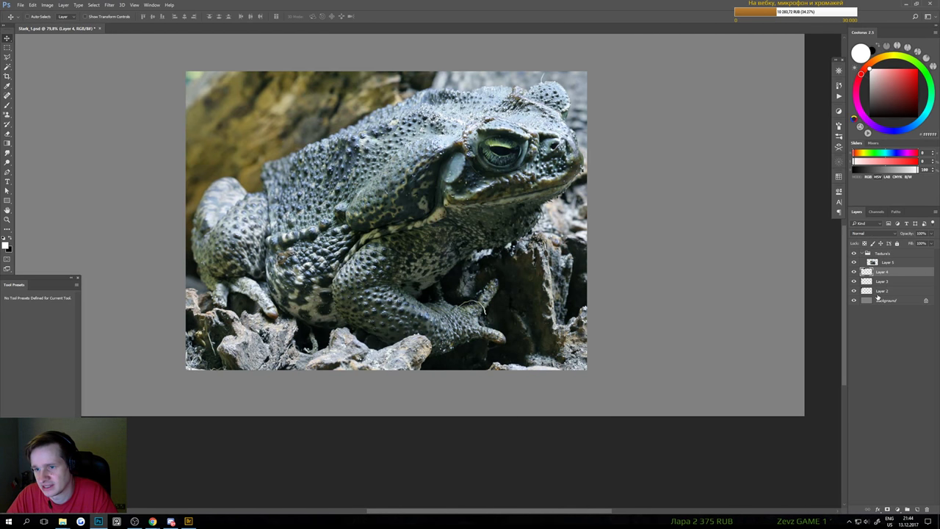
{"action": "left_click", "coordinate": [878, 293], "text": "shift"}
{"action": "key", "text": "ctrl+g"}
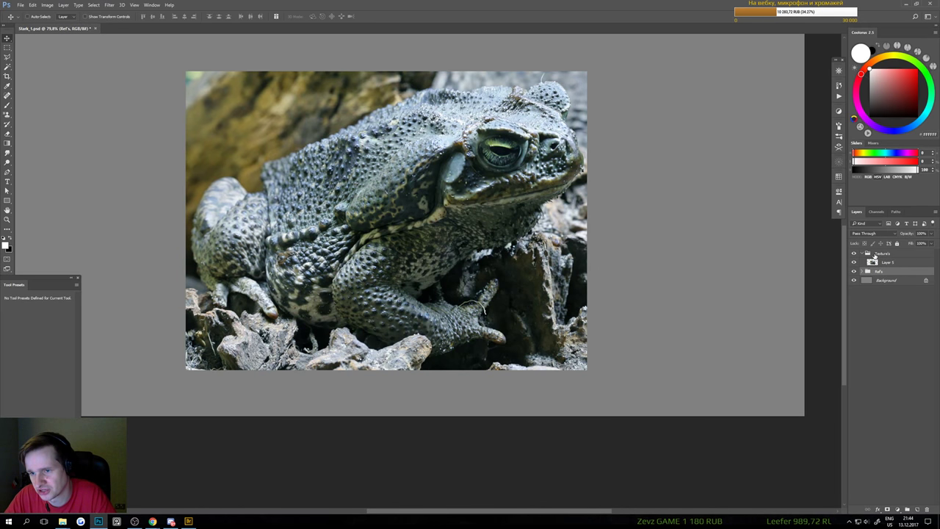
{"action": "left_click", "coordinate": [864, 254]}
{"action": "left_click", "coordinate": [880, 253]}
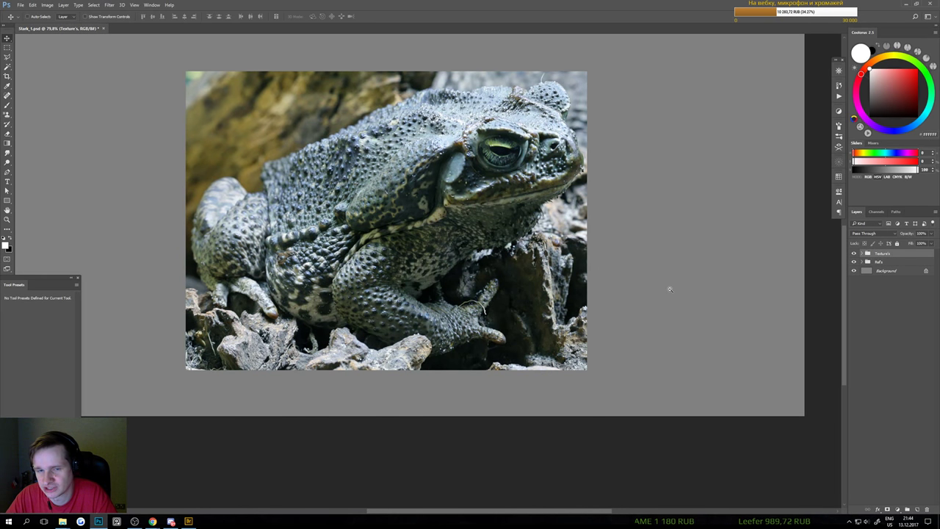
Scale the toad photo down proportionally and place it near the centre of the canvas
{"action": "scroll", "coordinate": [651, 293], "scroll_direction": "down", "scroll_amount": 2}
{"action": "left_click", "coordinate": [510, 234], "text": "ctrl"}
{"action": "key", "text": "ctrl+t"}
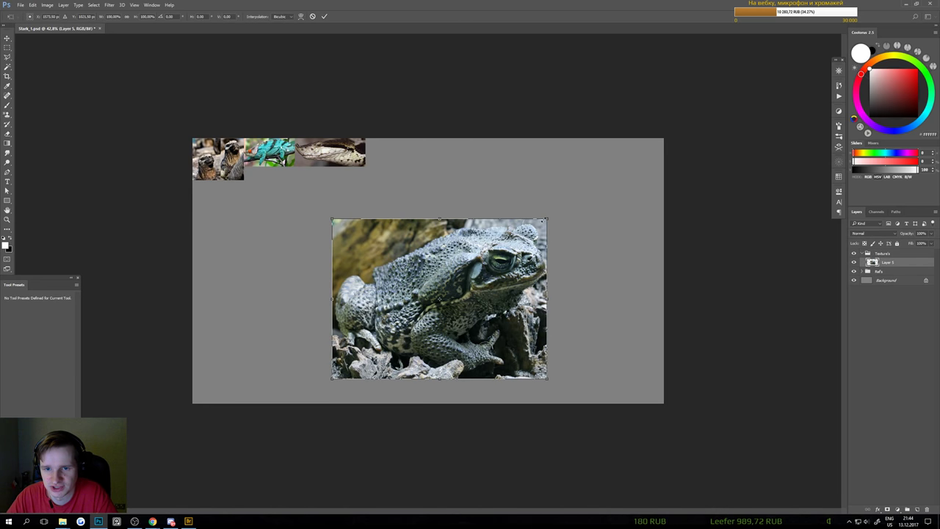
{"action": "left_click_drag", "start_coordinate": [545, 219], "coordinate": [487, 262]}
{"action": "left_click_drag", "start_coordinate": [453, 302], "coordinate": [471, 272]}
{"action": "key", "text": "Return"}
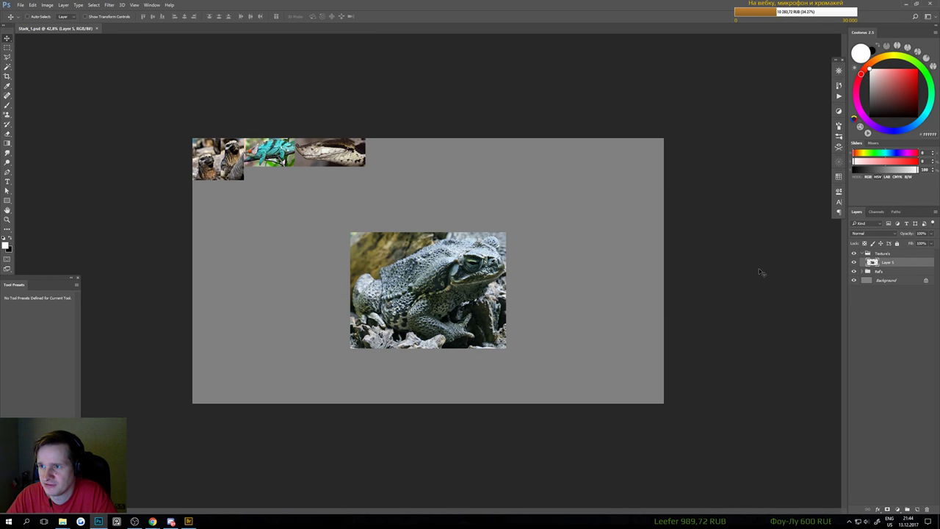
Collapse and hide the Texture's group, and save Stark_1.psd
{"action": "left_click", "coordinate": [867, 254]}
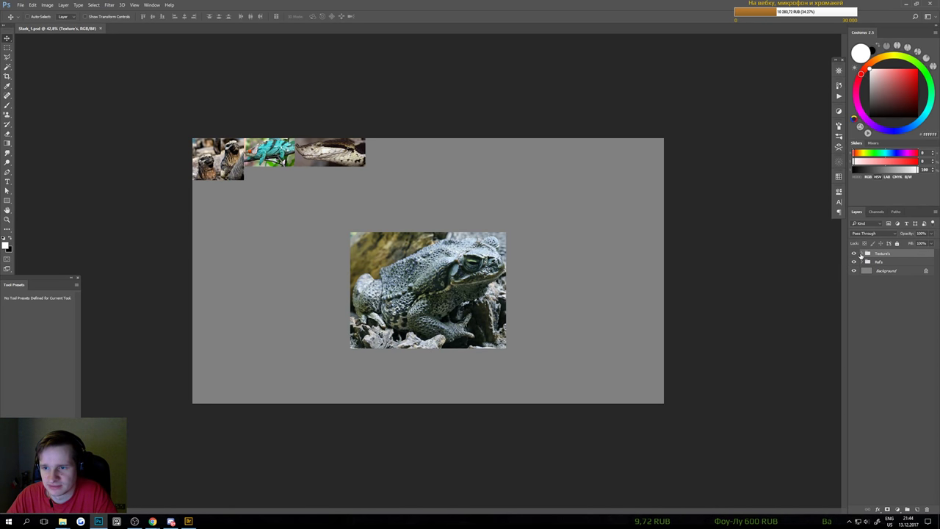
{"action": "left_click", "coordinate": [854, 254]}
{"action": "key", "text": "ctrl+s"}
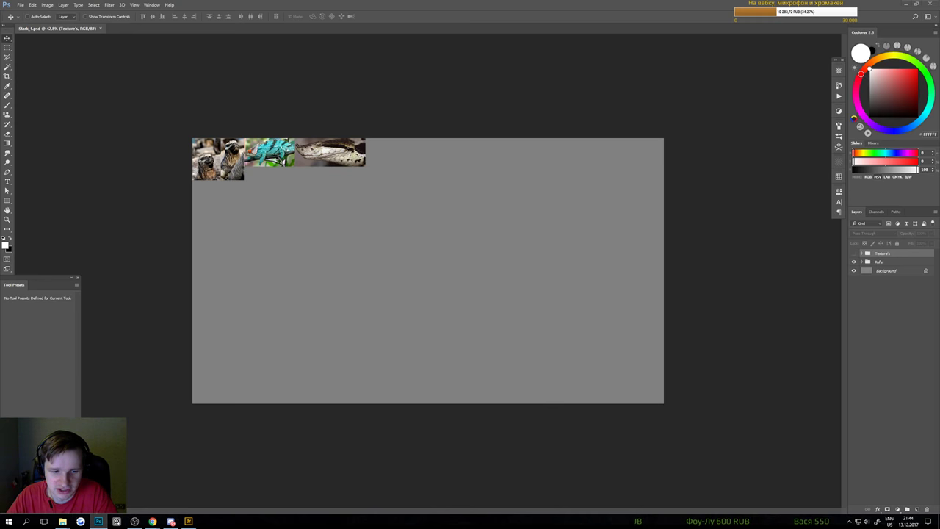
Preview the red lizard photo TexturesCom_Reptiles0093_1_M from the Animals folder, and close the viewer
{"action": "mouse_move", "coordinate": [63, 521]}
{"action": "left_click", "coordinate": [74, 482]}
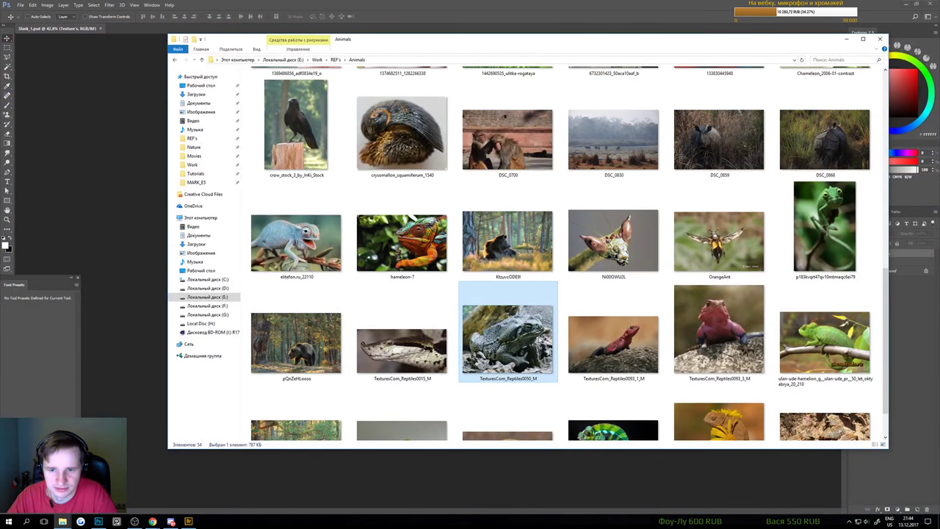
{"action": "left_click", "coordinate": [607, 329]}
{"action": "double_click", "coordinate": [643, 330]}
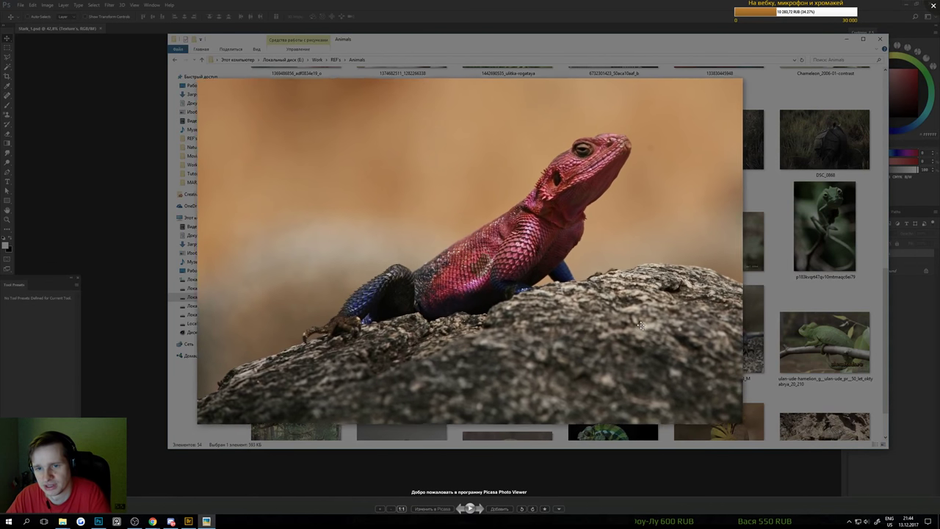
{"action": "key", "text": "Left"}
{"action": "key", "text": "Right"}
{"action": "left_click", "coordinate": [934, 5]}
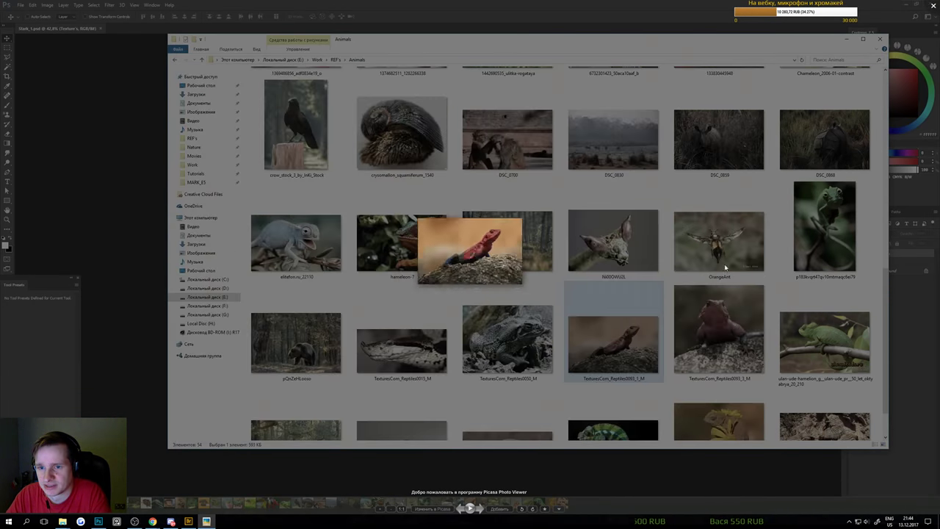
Preview the mantis head photo, open it in Photoshop, copy it into Stark_1.psd, and close the source image
{"action": "double_click", "coordinate": [592, 257]}
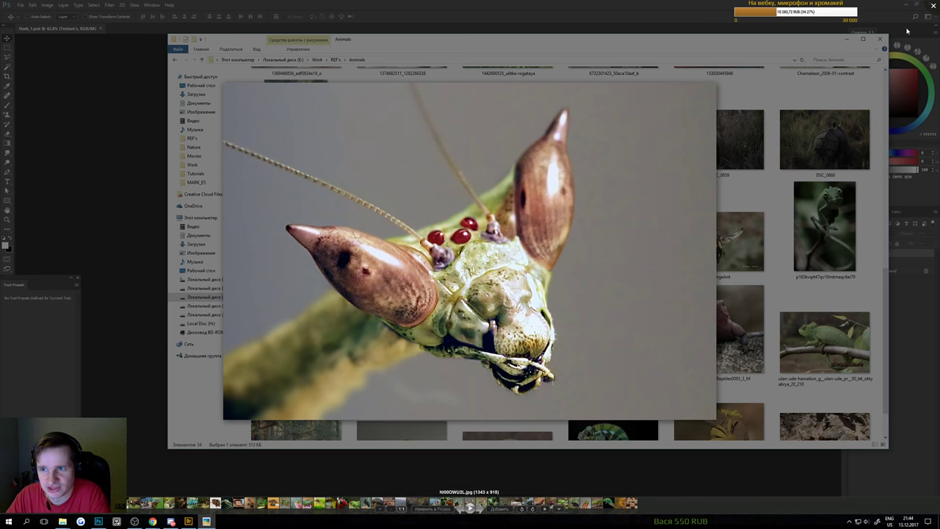
{"action": "left_click", "coordinate": [933, 6]}
{"action": "left_click_drag", "start_coordinate": [603, 220], "coordinate": [474, 13]}
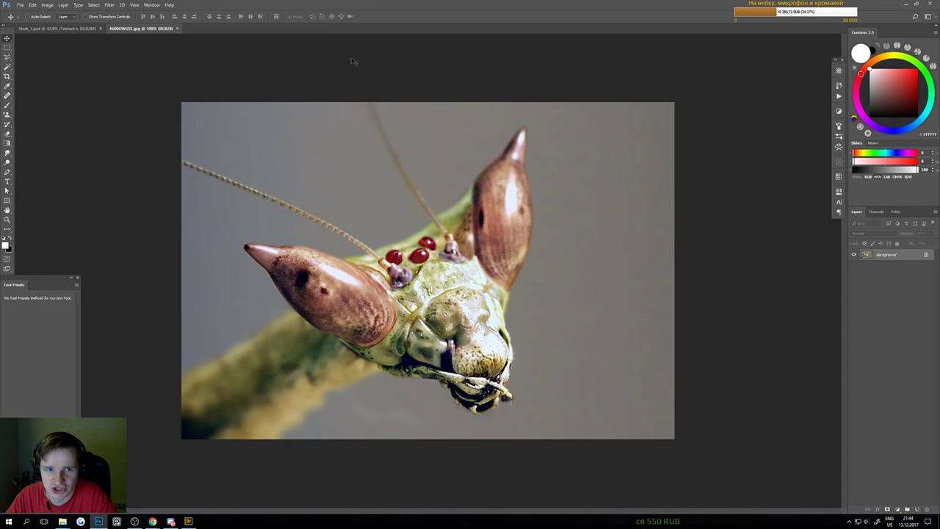
{"action": "left_click_drag", "start_coordinate": [171, 28], "coordinate": [433, 320]}
{"action": "left_click_drag", "start_coordinate": [451, 352], "coordinate": [447, 248]}
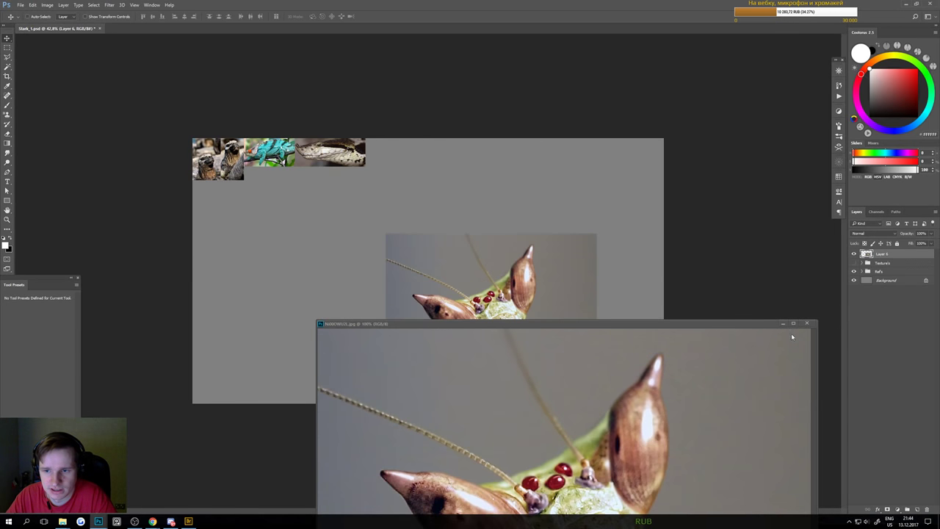
{"action": "left_click", "coordinate": [793, 336]}
Move the mantis photo slightly up and rotate it clockwise until the head is upright
{"action": "left_click_drag", "start_coordinate": [494, 292], "coordinate": [486, 265]}
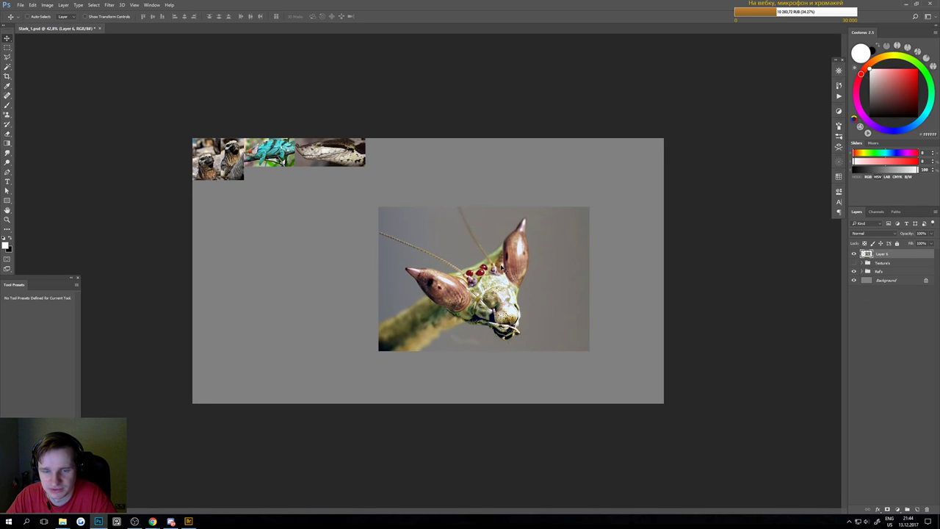
{"action": "key", "text": "ctrl+t"}
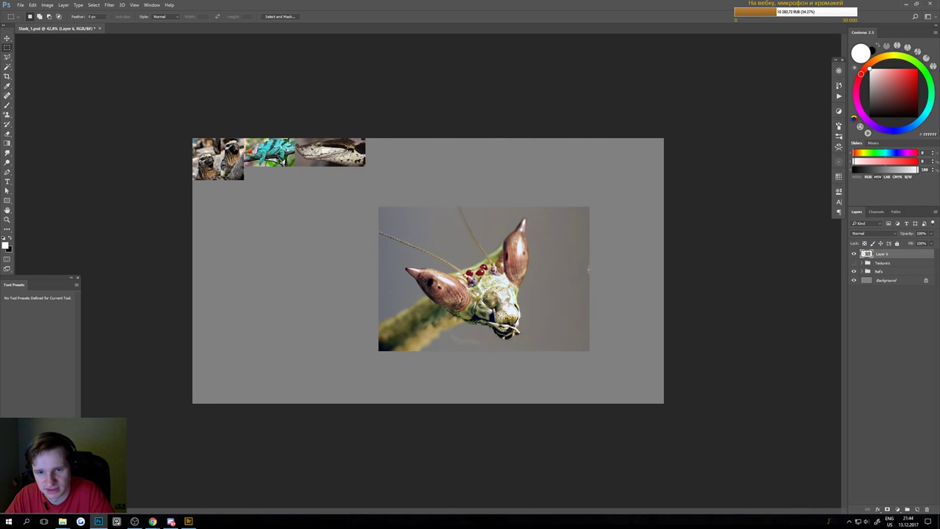
{"action": "left_click_drag", "start_coordinate": [658, 220], "coordinate": [650, 309]}
{"action": "key", "text": "Return"}
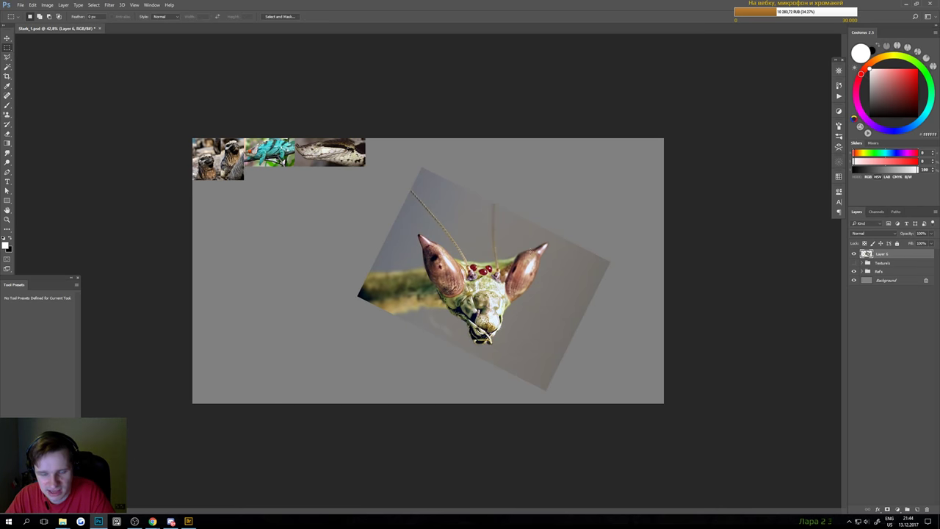
Cut away the right side, top and bottom of the rotated mantis photo, and clear the selection
{"action": "left_click_drag", "start_coordinate": [587, 245], "coordinate": [551, 386]}
{"action": "key", "text": "Delete"}
{"action": "key", "text": "Delete"}
{"action": "left_click_drag", "start_coordinate": [410, 395], "coordinate": [632, 347]}
{"action": "key", "text": "Delete"}
{"action": "key", "text": "ctrl+d"}
Crop the mantis photo closely around the face by deleting its left part and further strips off the right and top
{"action": "left_click_drag", "start_coordinate": [290, 200], "coordinate": [439, 372]}
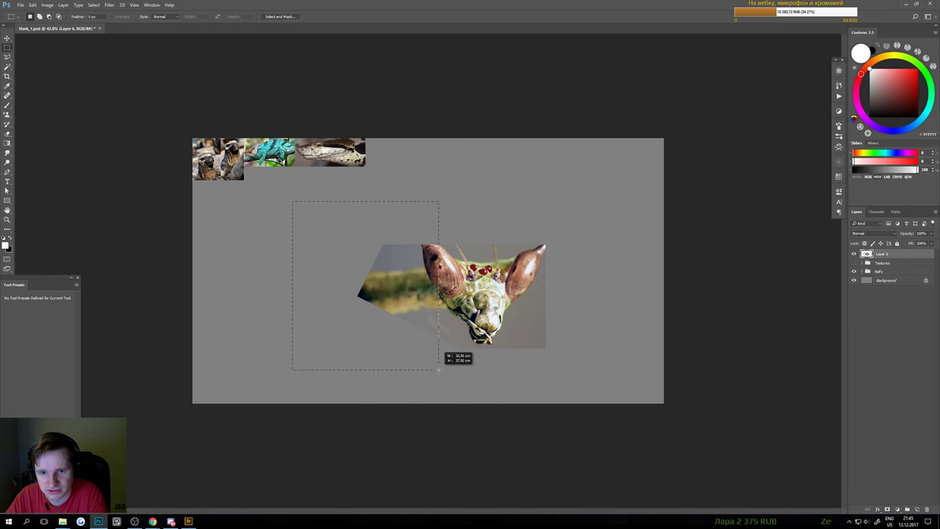
{"action": "key", "text": "Delete"}
{"action": "left_click_drag", "start_coordinate": [577, 211], "coordinate": [533, 356]}
{"action": "key", "text": "Delete"}
{"action": "key", "text": "ctrl+d"}
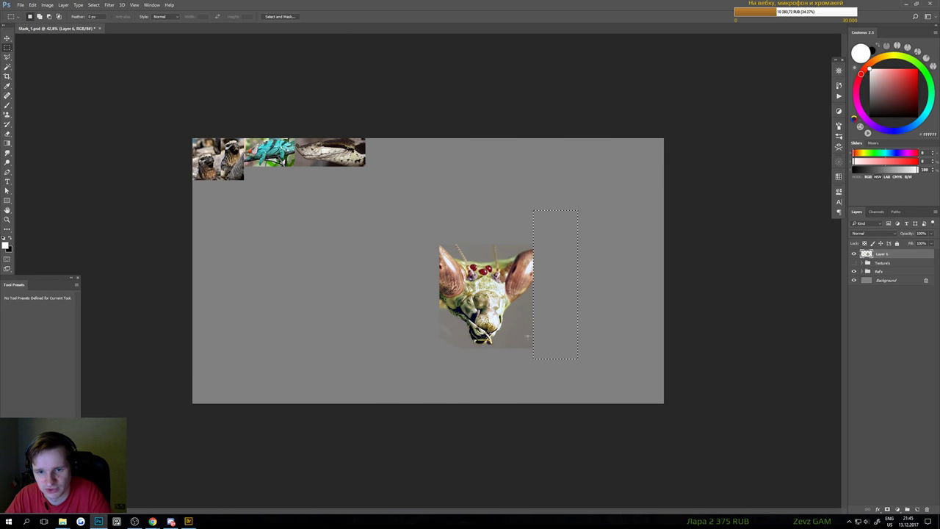
{"action": "left_click_drag", "start_coordinate": [405, 177], "coordinate": [561, 262]}
{"action": "key", "text": "Delete"}
{"action": "key", "text": "ctrl+d"}
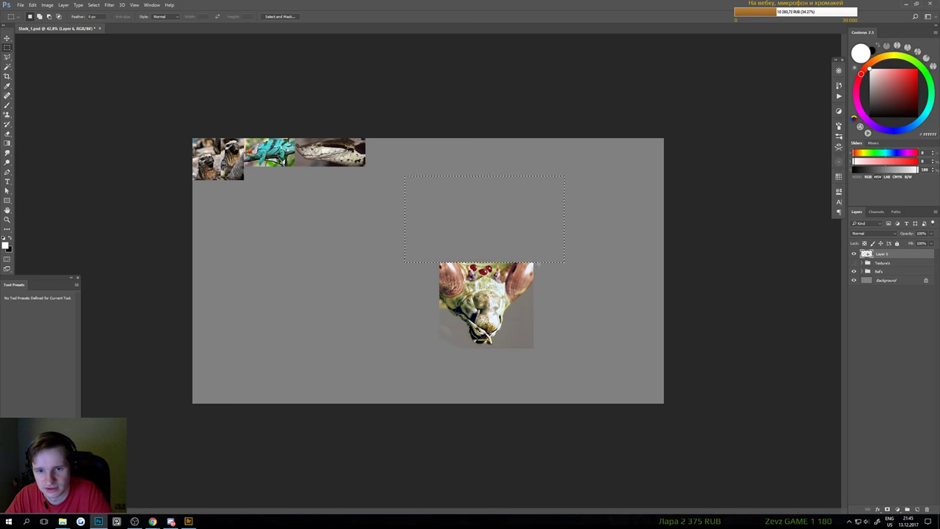
Scale the mantis crop to about 55% and fit it directly beneath the iguana photo, aligned to that photo's width
{"action": "key", "text": "v"}
{"action": "left_click_drag", "start_coordinate": [500, 305], "coordinate": [265, 239]}
{"action": "key", "text": "ctrl+t"}
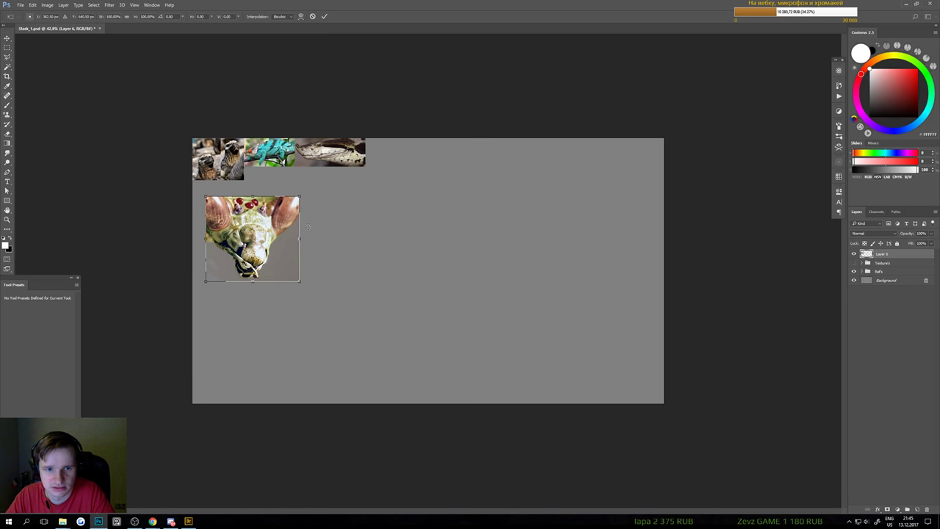
{"action": "left_click_drag", "start_coordinate": [298, 199], "coordinate": [243, 234]}
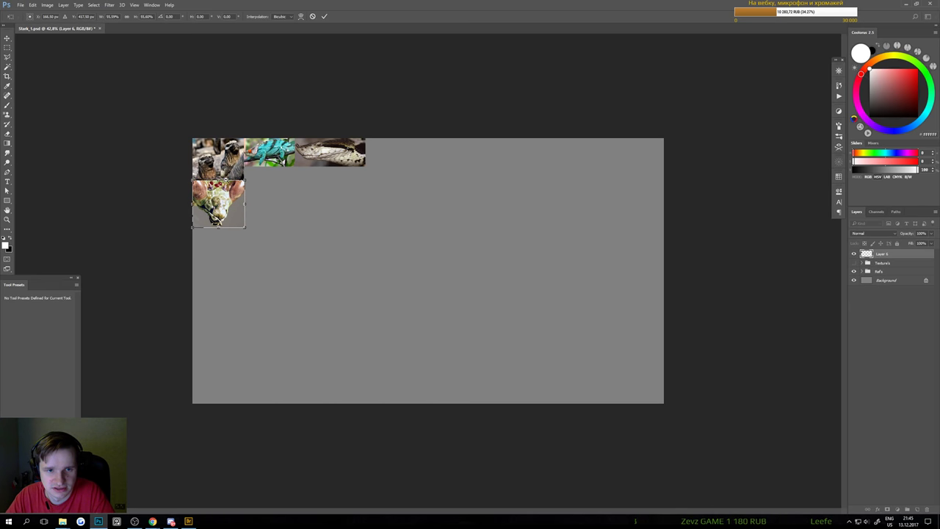
{"action": "left_click_drag", "start_coordinate": [226, 179], "coordinate": [305, 223]}
{"action": "left_click_drag", "start_coordinate": [364, 180], "coordinate": [355, 186]}
{"action": "left_click_drag", "start_coordinate": [325, 230], "coordinate": [325, 224]}
{"action": "key", "text": "Return"}
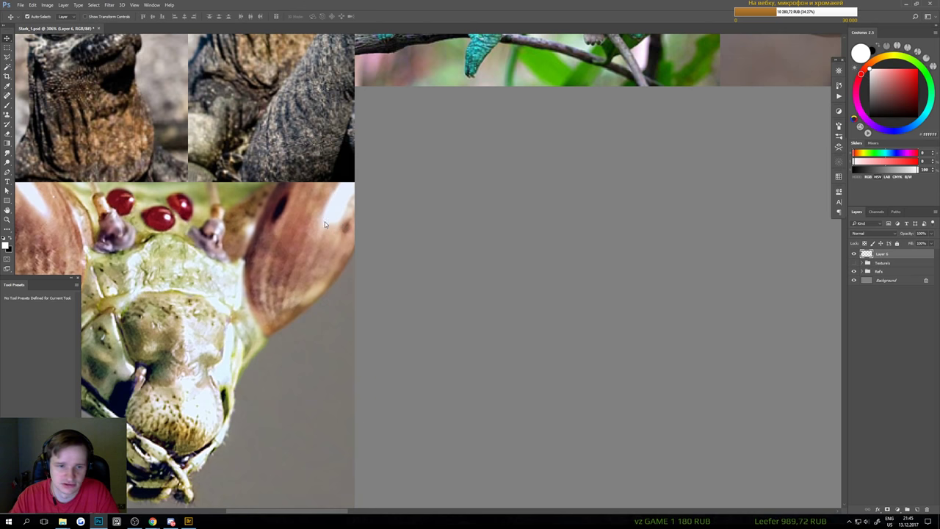
Switch to the Animals folder in File Explorer, preview the OrangeAnt photo and delete that file
{"action": "key", "text": "ctrl+0"}
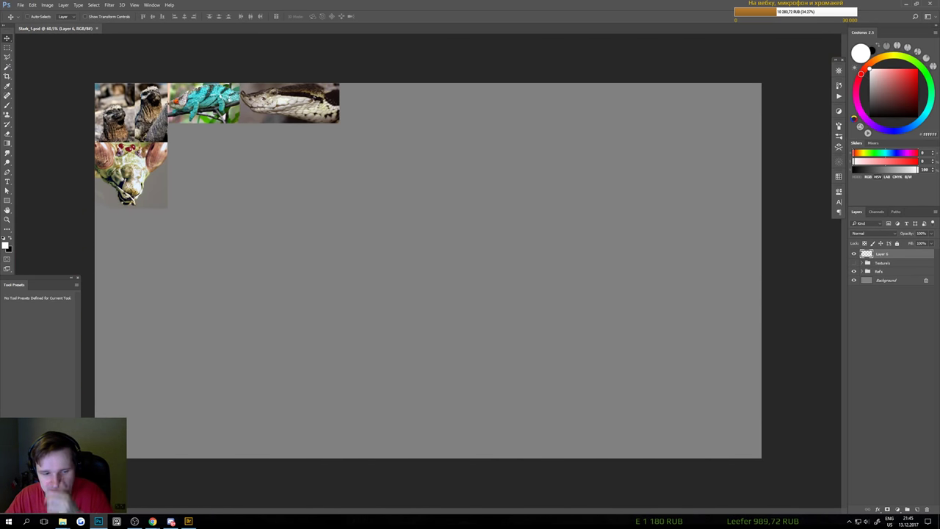
{"action": "key", "text": "alt+Tab"}
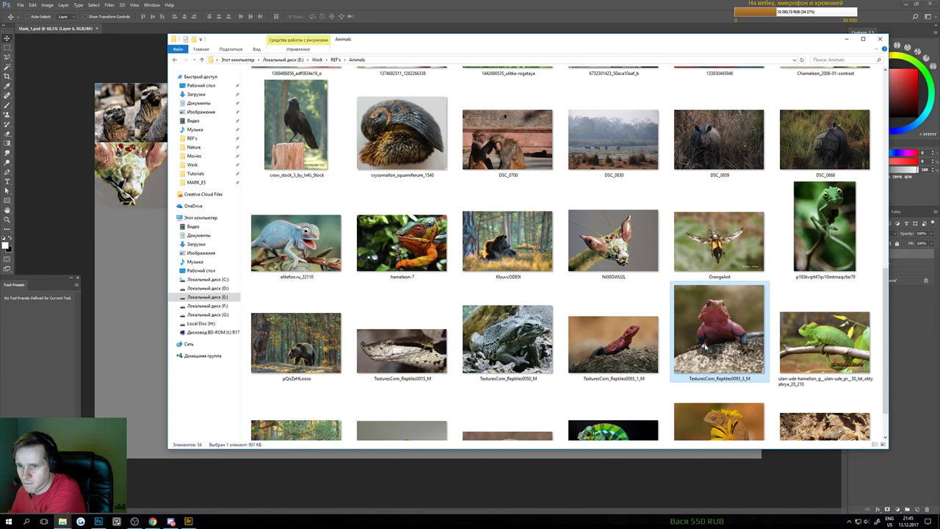
{"action": "double_click", "coordinate": [688, 224]}
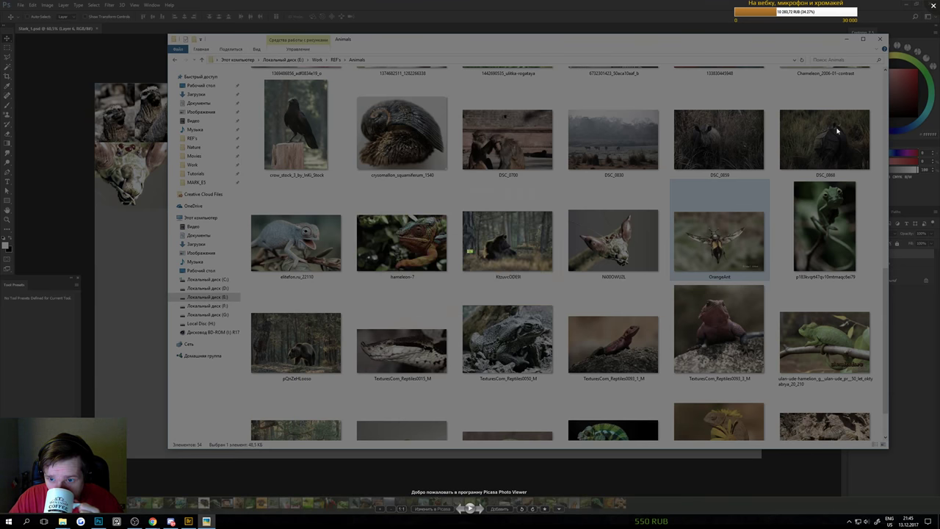
{"action": "left_click", "coordinate": [824, 220]}
{"action": "left_click", "coordinate": [731, 235]}
{"action": "key", "text": "Delete"}
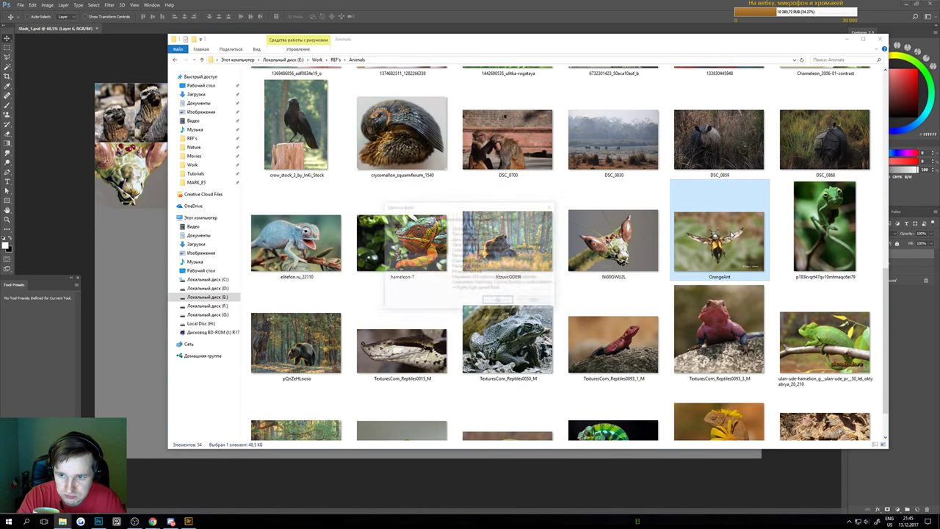
View the photo of the curled armadillo lizards at the end of the Animals folder, and close it
{"action": "scroll", "coordinate": [691, 230], "scroll_direction": "down", "scroll_amount": 1}
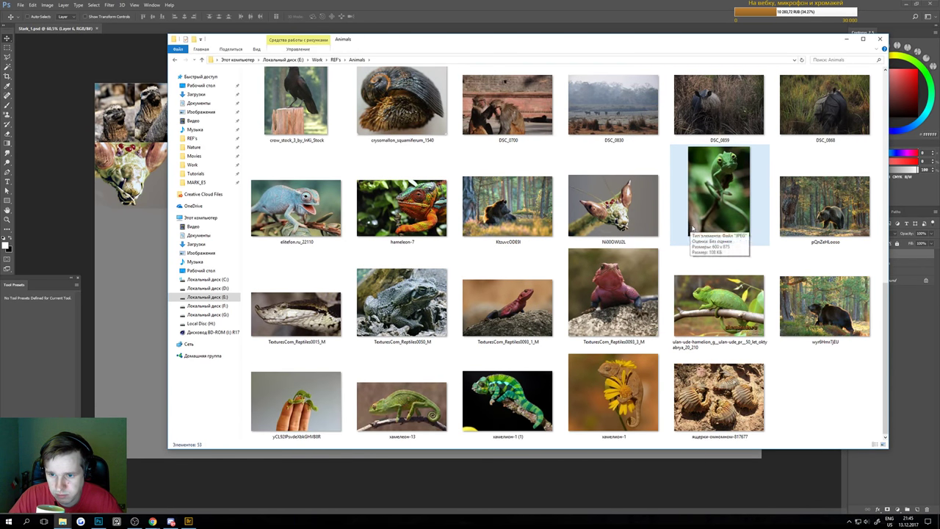
{"action": "left_click", "coordinate": [713, 393]}
{"action": "double_click", "coordinate": [713, 395]}
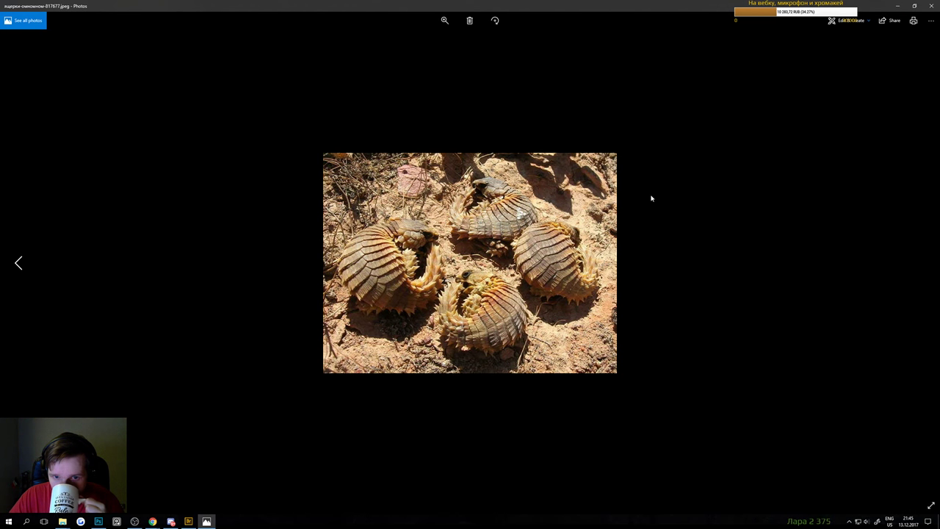
{"action": "left_click", "coordinate": [932, 5]}
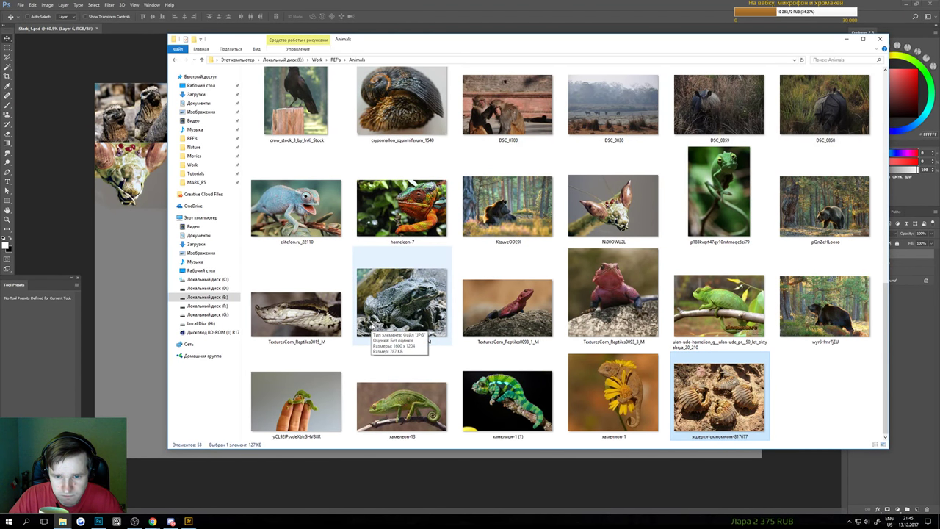
Open the Bugs subfolder of Animals and display its files as extra-large icons
{"action": "scroll", "coordinate": [374, 327], "scroll_direction": "up", "scroll_amount": 10}
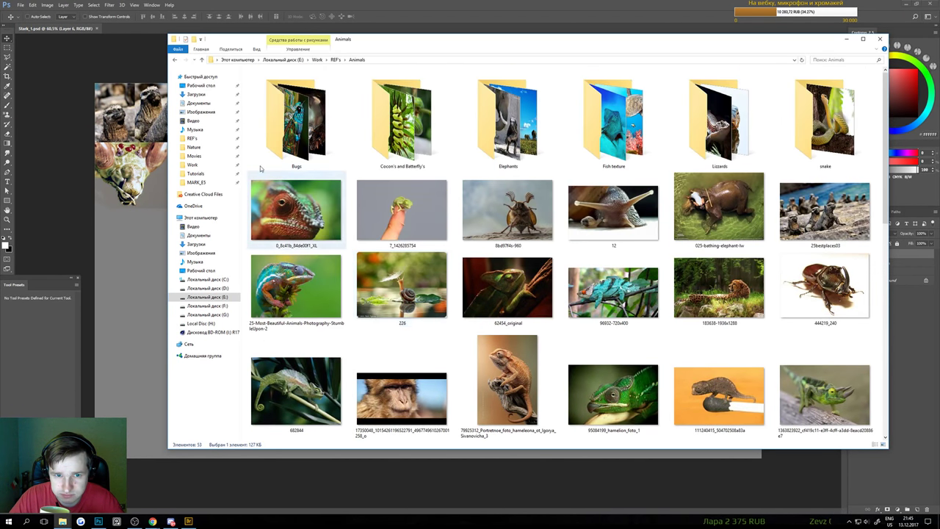
{"action": "double_click", "coordinate": [266, 151]}
{"action": "right_click", "coordinate": [282, 184]}
{"action": "mouse_move", "coordinate": [297, 188]}
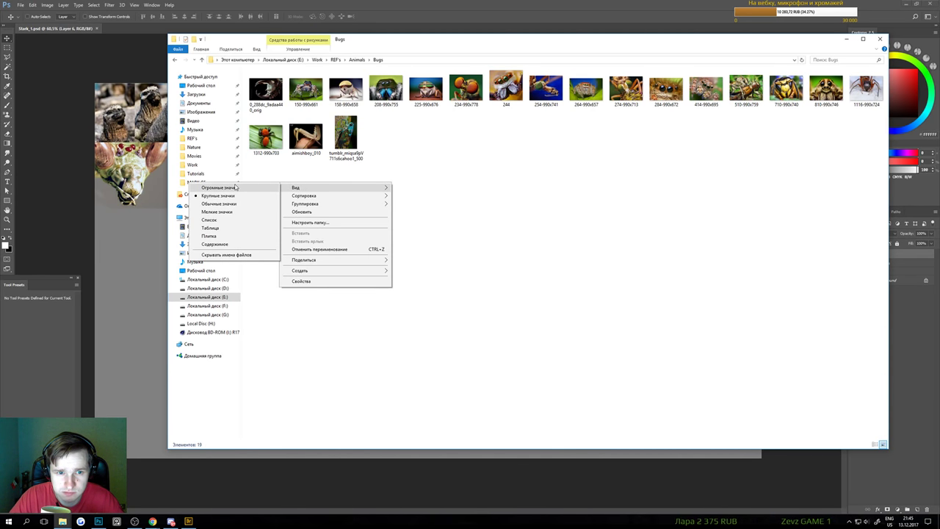
{"action": "left_click", "coordinate": [221, 188]}
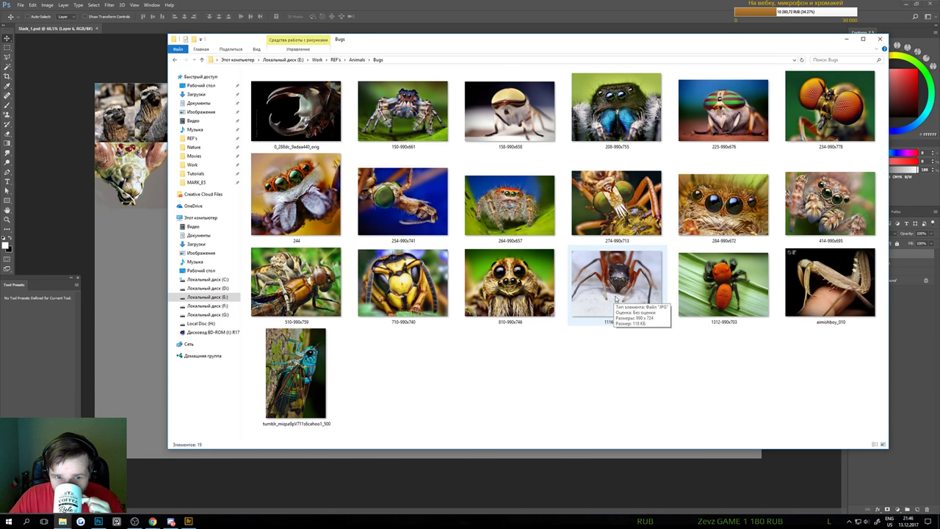
Open the beetle mandible photo 0_288dc_9adaa440_orig from the Bugs folder in Photoshop
{"action": "left_click", "coordinate": [296, 110]}
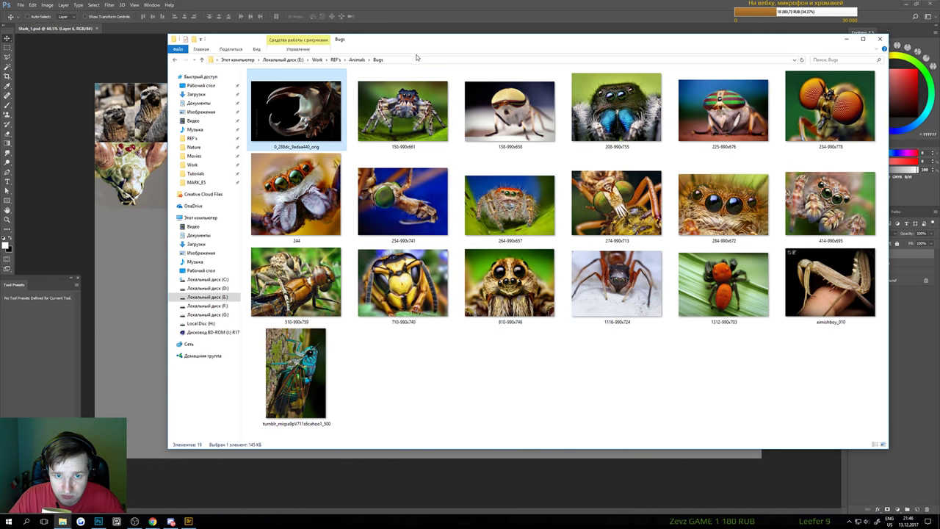
{"action": "left_click_drag", "start_coordinate": [418, 42], "coordinate": [421, 130]}
{"action": "left_click_drag", "start_coordinate": [380, 12], "coordinate": [382, 6]}
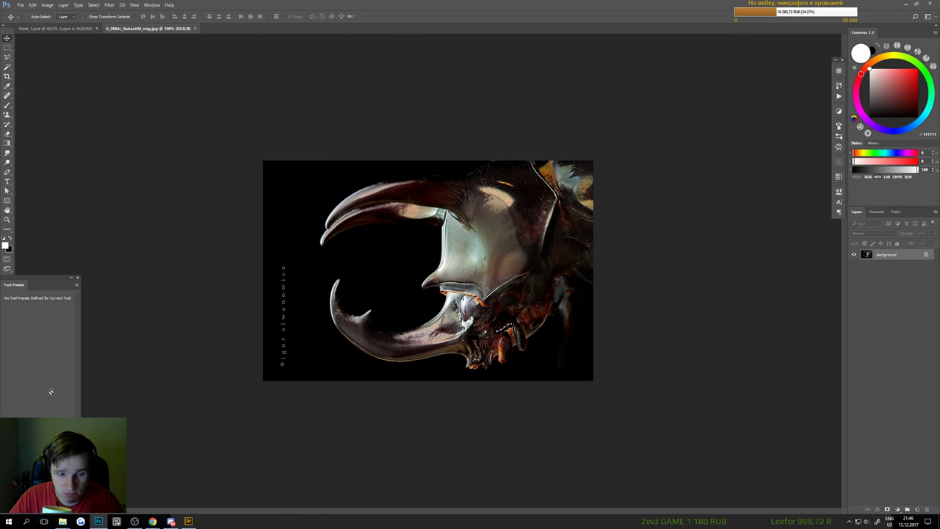
Return to File Explorer, open the Cocon's and Butterfly's folder and display its files as extra-large icons
{"action": "mouse_move", "coordinate": [63, 521]}
{"action": "left_click", "coordinate": [103, 485]}
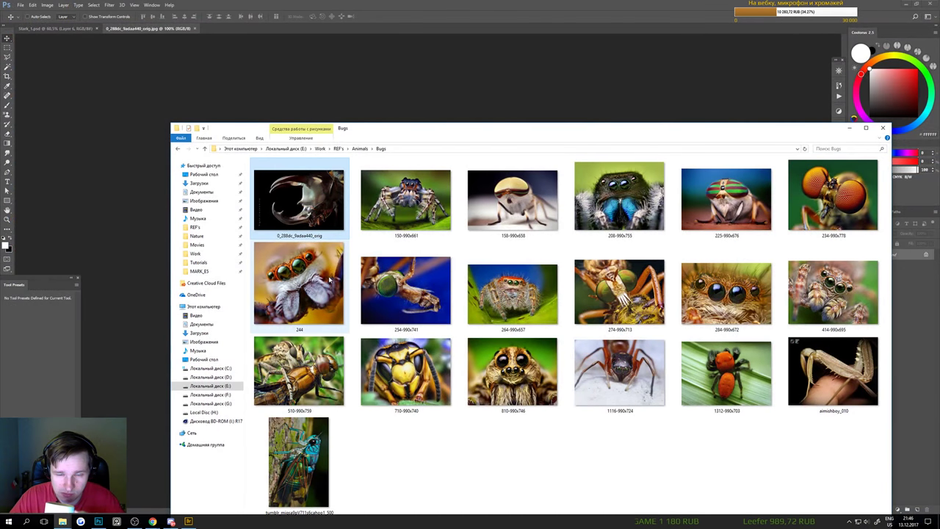
{"action": "key", "text": "alt+Left"}
{"action": "double_click", "coordinate": [393, 216]}
{"action": "right_click", "coordinate": [358, 331]}
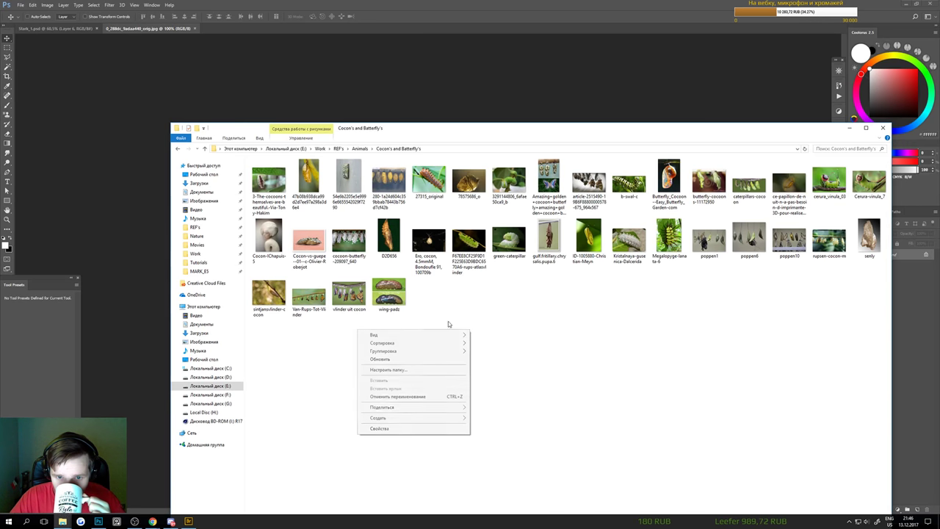
{"action": "mouse_move", "coordinate": [424, 335]}
{"action": "left_click", "coordinate": [309, 334]}
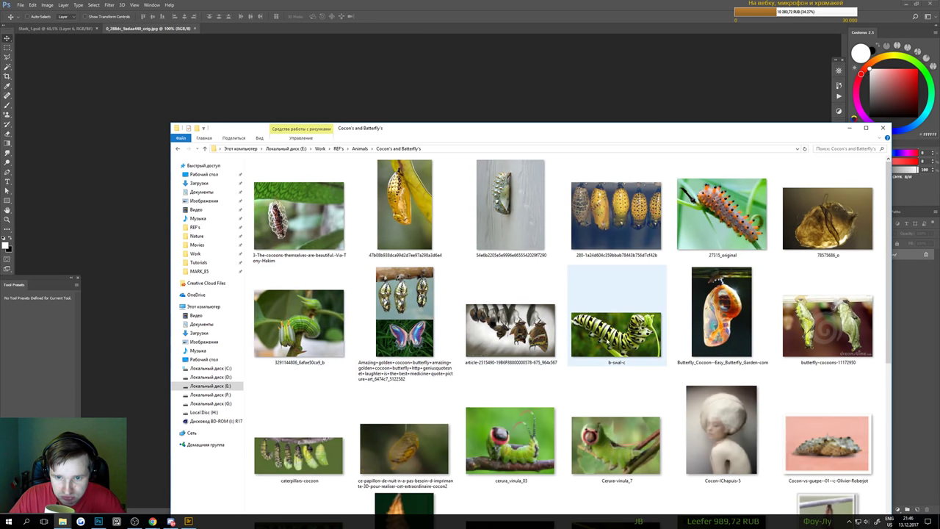
Choose the spotted golden cocoon hanging from a yellow leaf and open that photo in Photoshop
{"action": "left_click", "coordinate": [708, 323]}
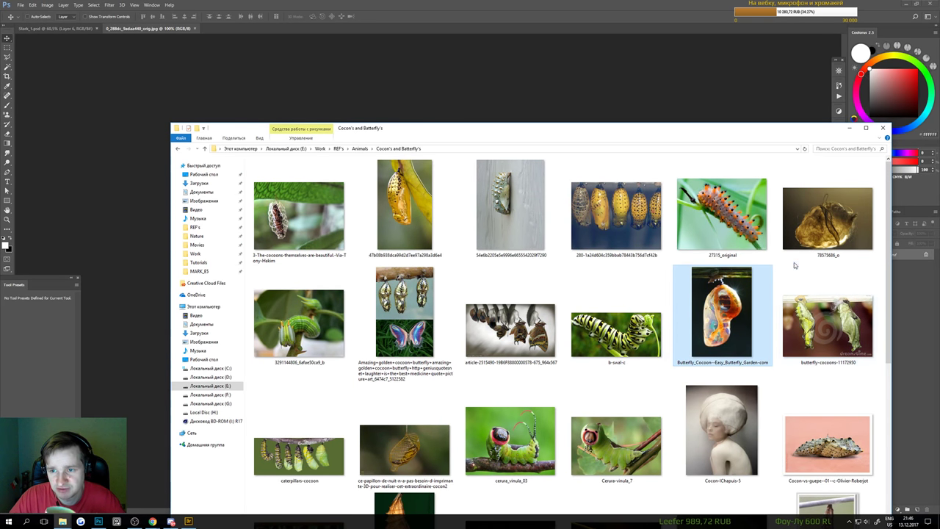
{"action": "left_click", "coordinate": [738, 230]}
{"action": "left_click", "coordinate": [625, 220]}
{"action": "left_click", "coordinate": [536, 214]}
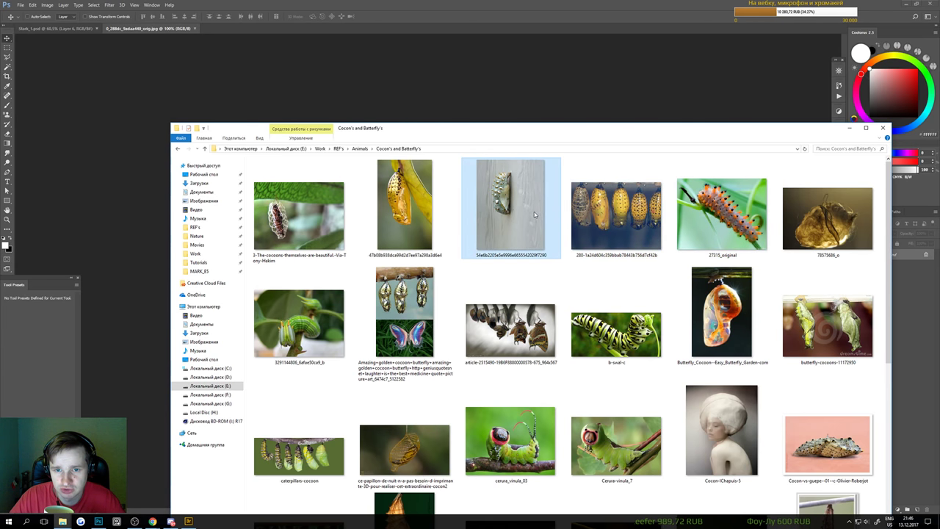
{"action": "double_click", "coordinate": [431, 205]}
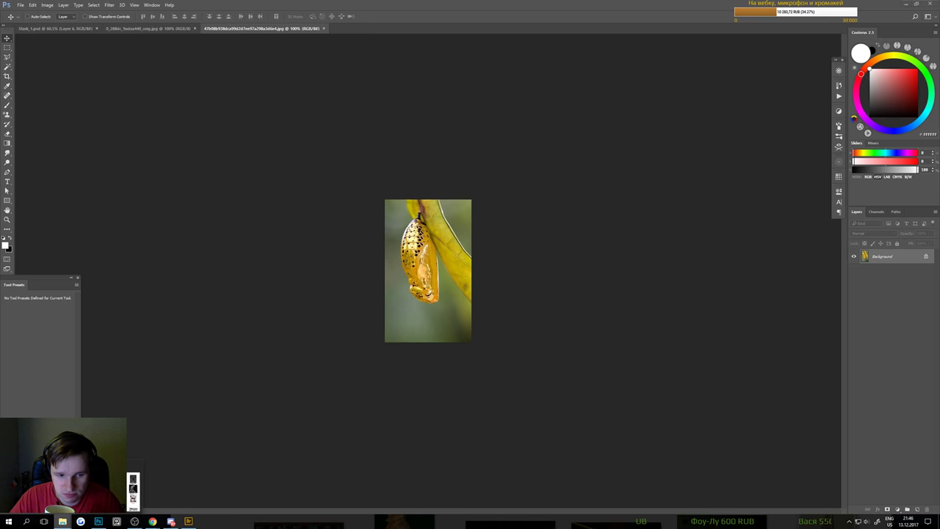
{"action": "left_click", "coordinate": [61, 521]}
{"action": "left_click", "coordinate": [343, 221]}
{"action": "left_click", "coordinate": [511, 205]}
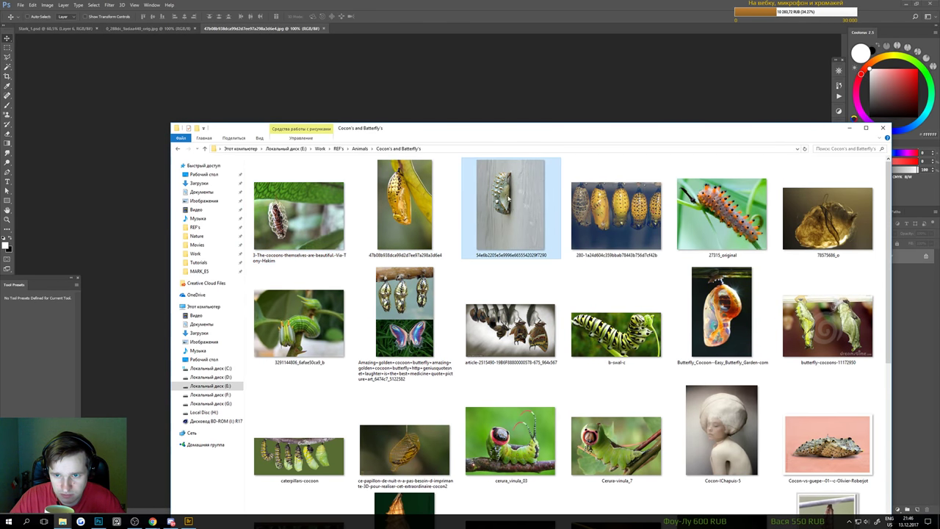
{"action": "left_click", "coordinate": [615, 202]}
{"action": "scroll", "coordinate": [616, 316], "scroll_direction": "down", "scroll_amount": 2}
{"action": "scroll", "coordinate": [616, 316], "scroll_direction": "up", "scroll_amount": 2}
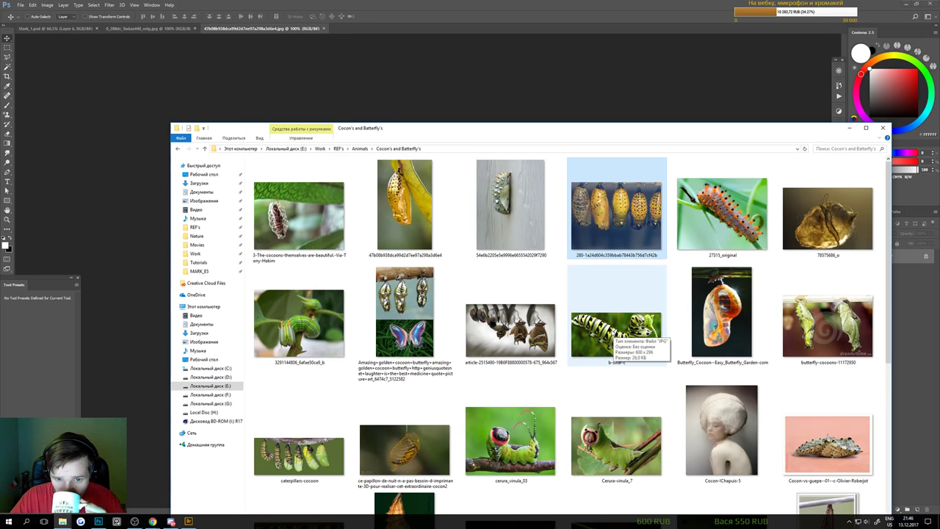
{"action": "double_click", "coordinate": [307, 322]}
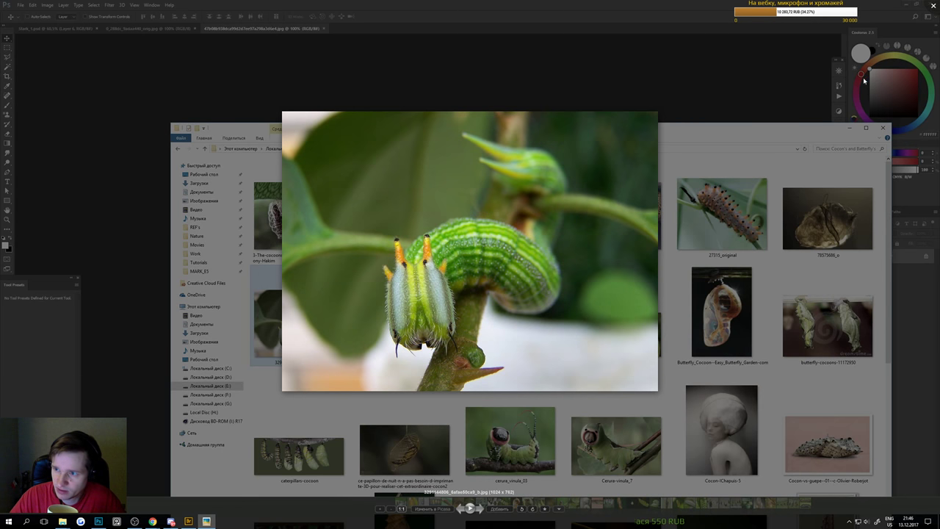
{"action": "left_click", "coordinate": [932, 11]}
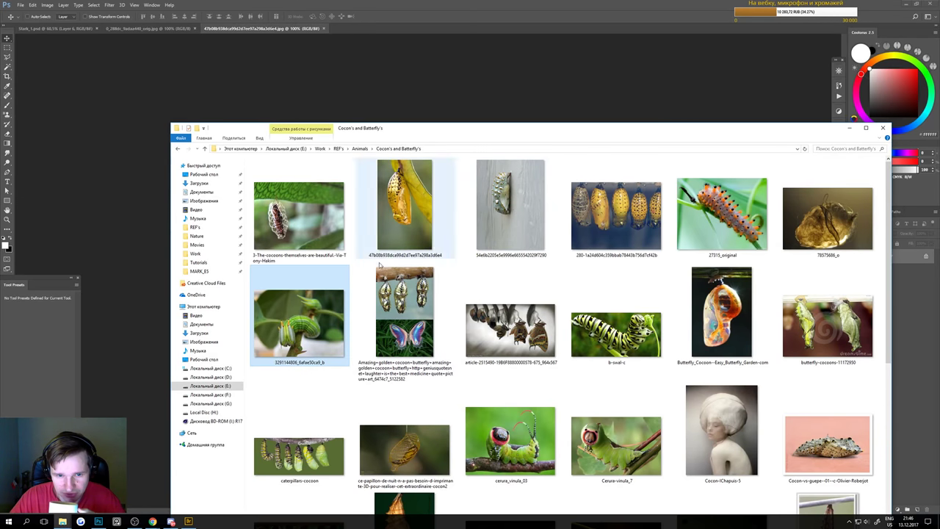
{"action": "left_click", "coordinate": [387, 15]}
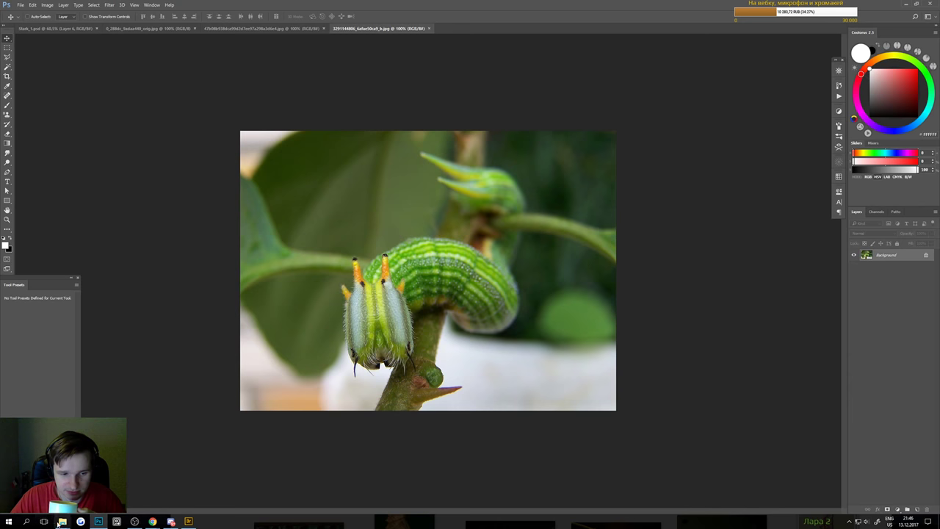
Return to the cocoon folder, preview the photo combining golden cocoons with a butterfly, and close the preview
{"action": "left_click", "coordinate": [62, 521]}
{"action": "left_click", "coordinate": [404, 316]}
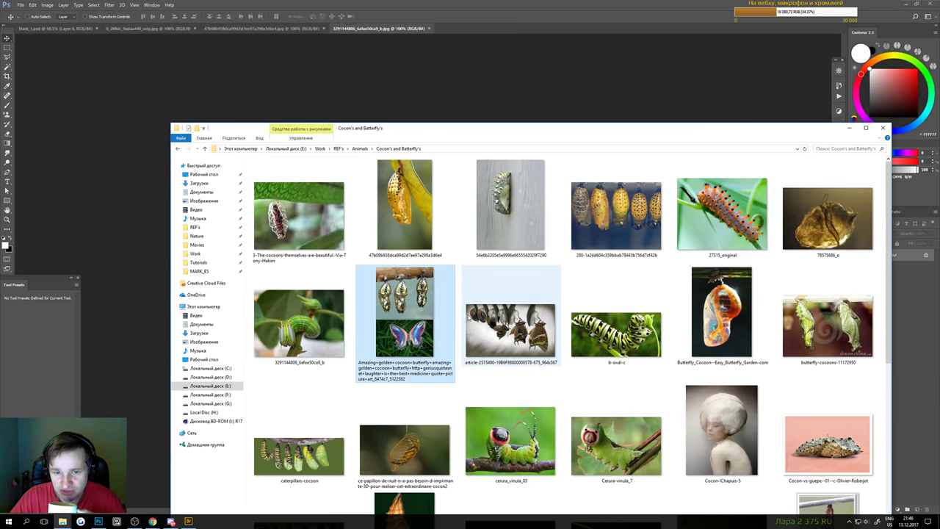
{"action": "double_click", "coordinate": [434, 316]}
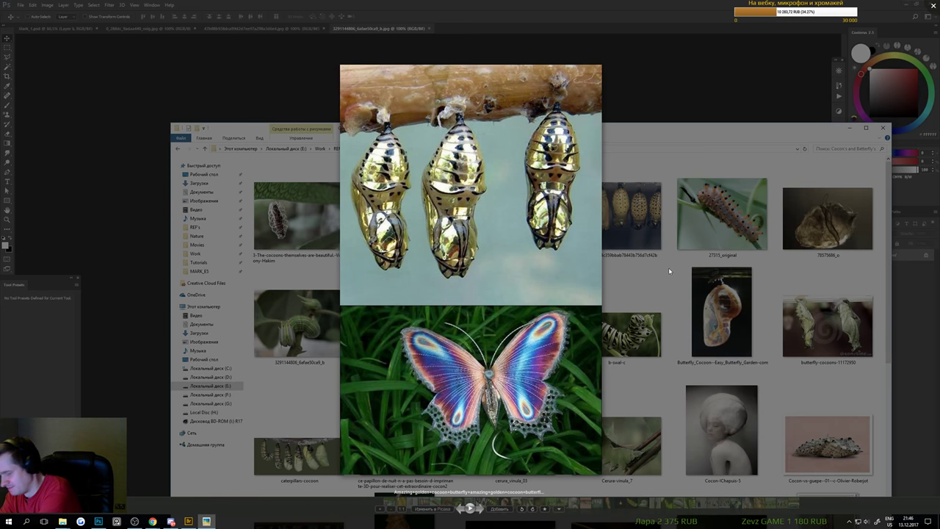
{"action": "left_click", "coordinate": [933, 7]}
Look through the rest of the cocoon folder and preview the sintjansvlinder-cocon photo, closing it again
{"action": "scroll", "coordinate": [631, 265], "scroll_direction": "down", "scroll_amount": 2}
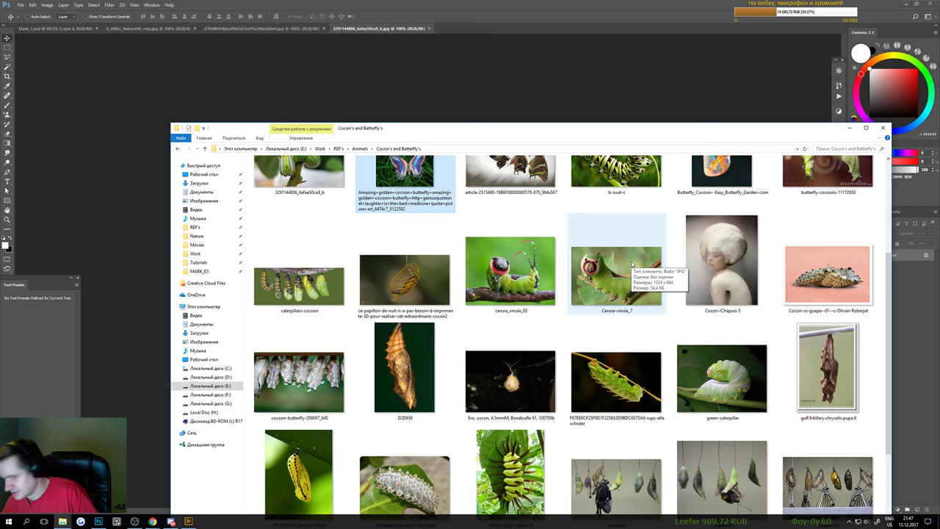
{"action": "left_click", "coordinate": [716, 382]}
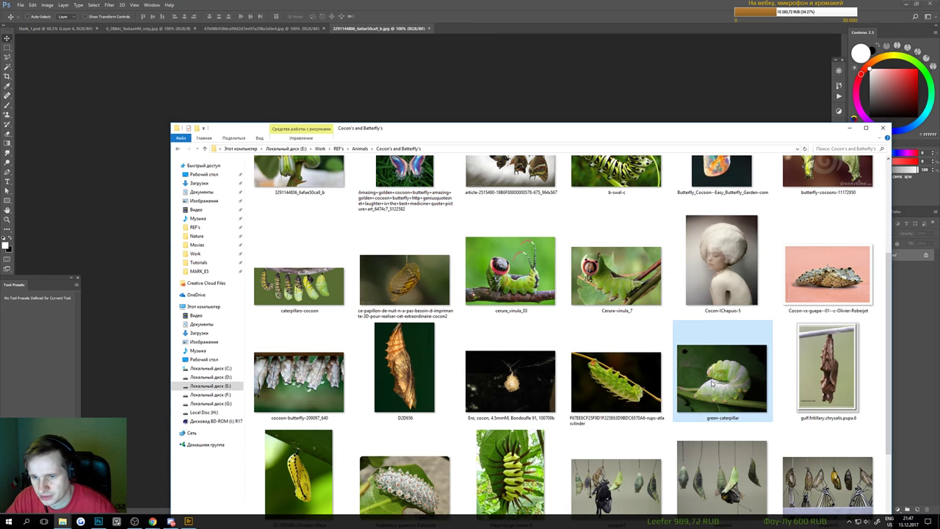
{"action": "scroll", "coordinate": [714, 382], "scroll_direction": "down", "scroll_amount": 2}
{"action": "left_click_drag", "start_coordinate": [613, 129], "coordinate": [554, 71]}
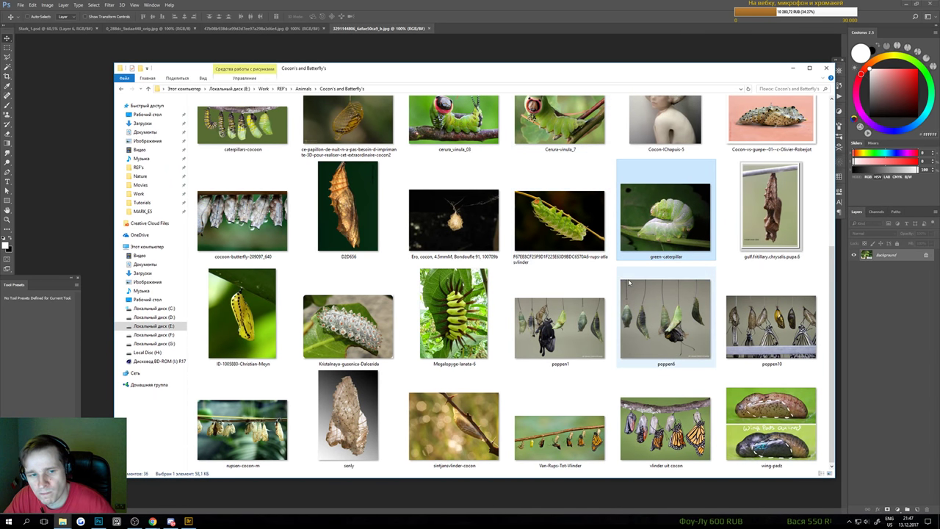
{"action": "left_click", "coordinate": [523, 389]}
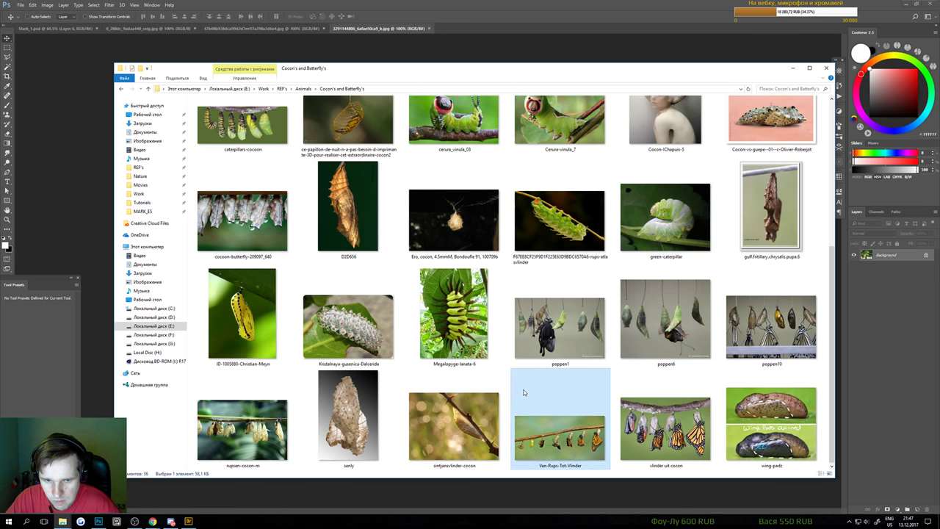
{"action": "double_click", "coordinate": [466, 416]}
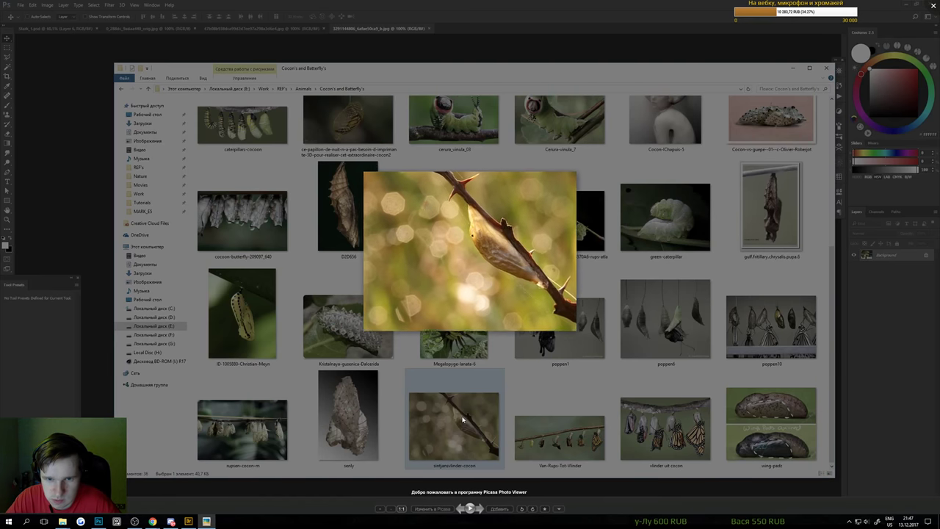
{"action": "left_click", "coordinate": [933, 6]}
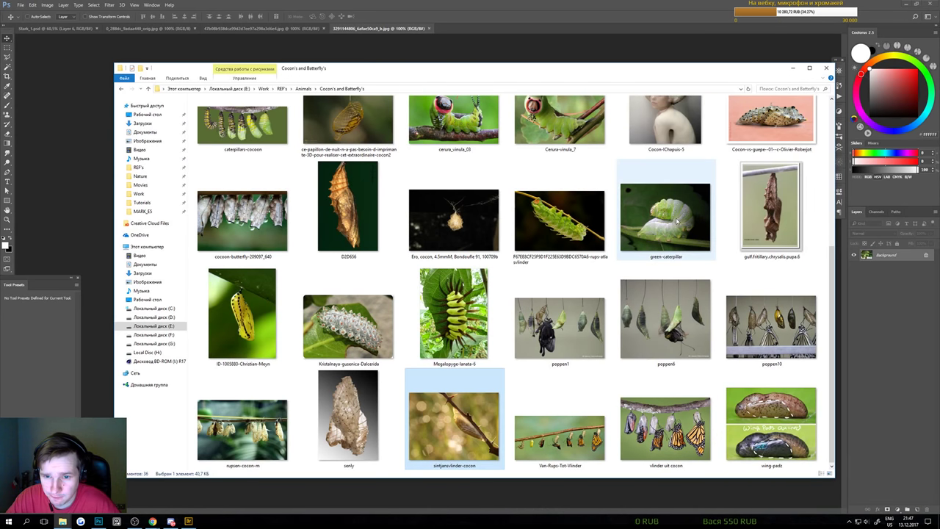
Open the Fish texture subfolder of Animals, display its files as extra-large icons and preview the anglerfish photo on black
{"action": "key", "text": "alt+Up"}
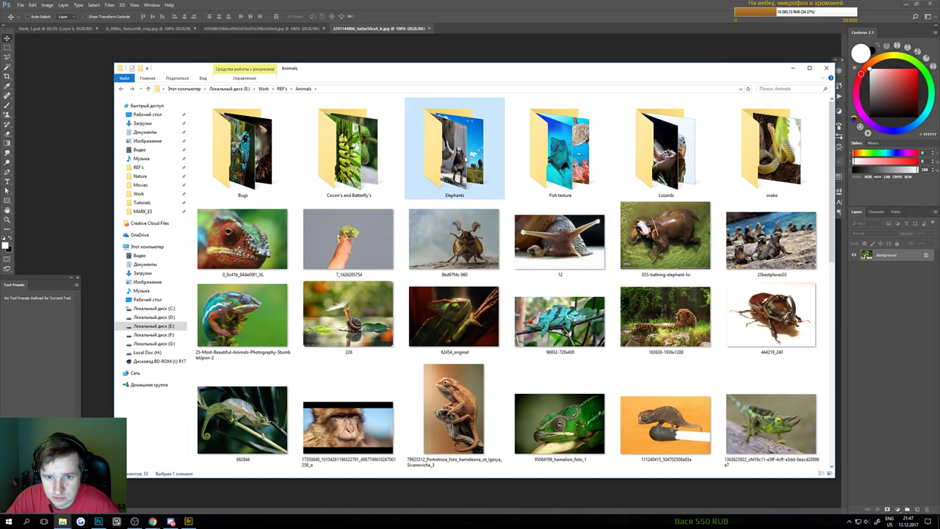
{"action": "double_click", "coordinate": [453, 158]}
{"action": "key", "text": "alt+Up"}
{"action": "double_click", "coordinate": [522, 164]}
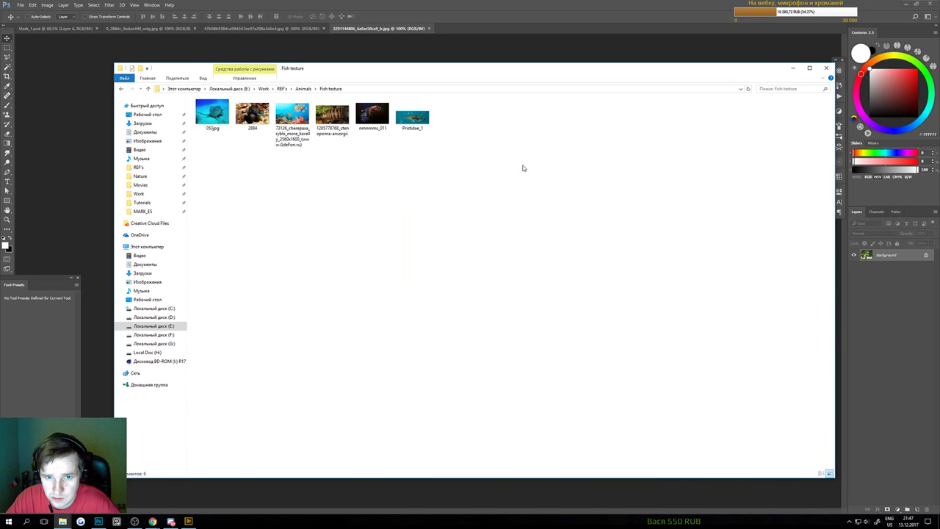
{"action": "right_click", "coordinate": [377, 178]}
{"action": "left_click", "coordinate": [357, 183]}
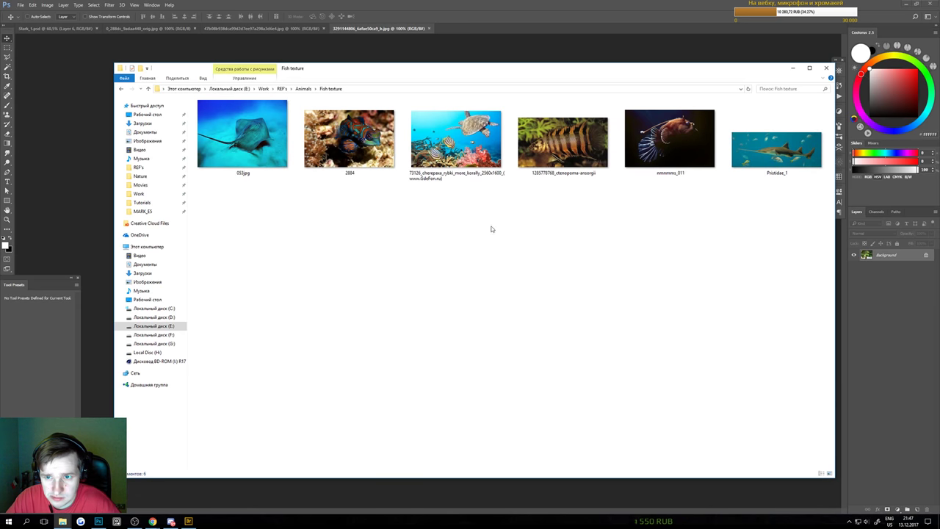
{"action": "left_click", "coordinate": [645, 134]}
{"action": "double_click", "coordinate": [645, 134]}
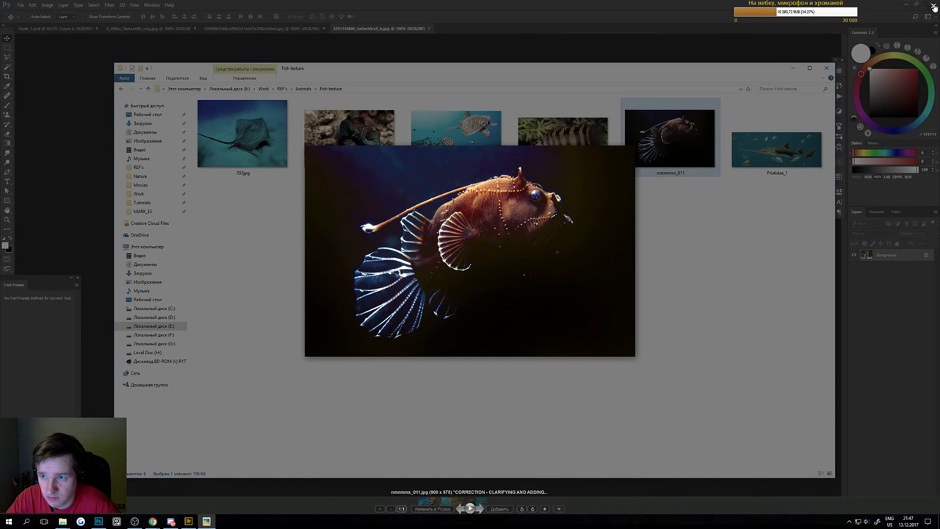
Open the anglerfish photo in Photoshop, preview the mandarin fish photo 2884 from the Fish texture folder and open it as well
{"action": "left_click", "coordinate": [670, 109]}
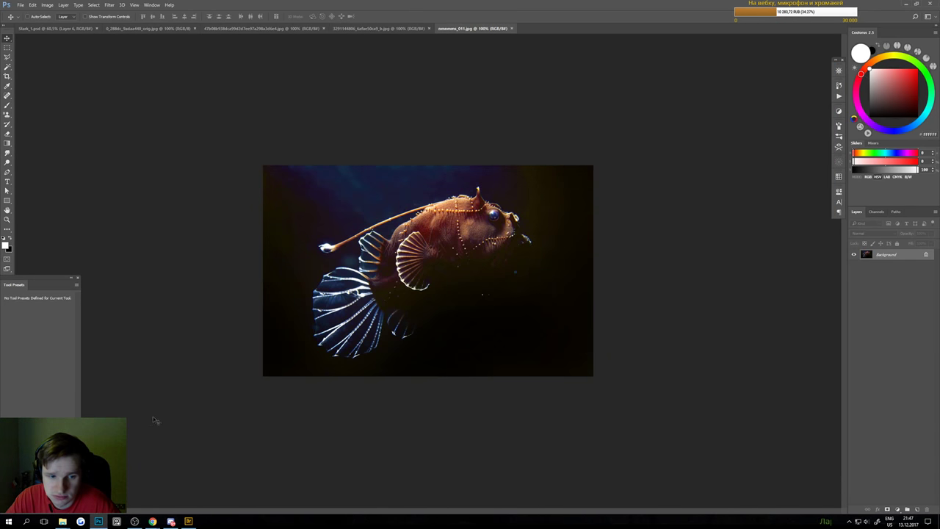
{"action": "left_click", "coordinate": [63, 521]}
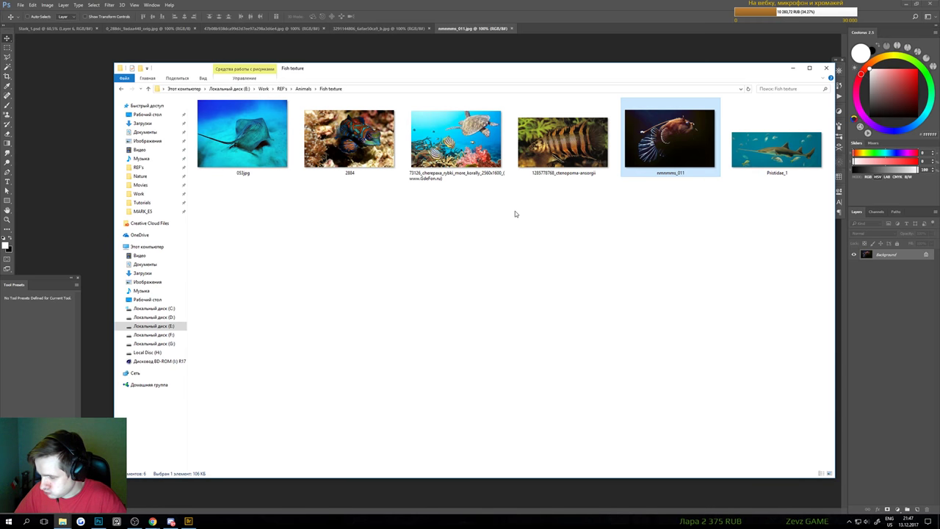
{"action": "double_click", "coordinate": [360, 162]}
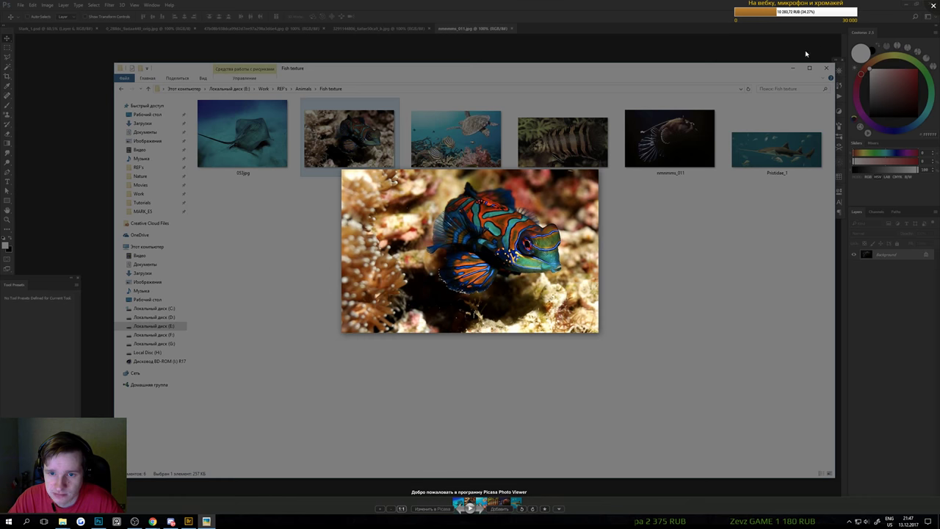
{"action": "left_click", "coordinate": [932, 9]}
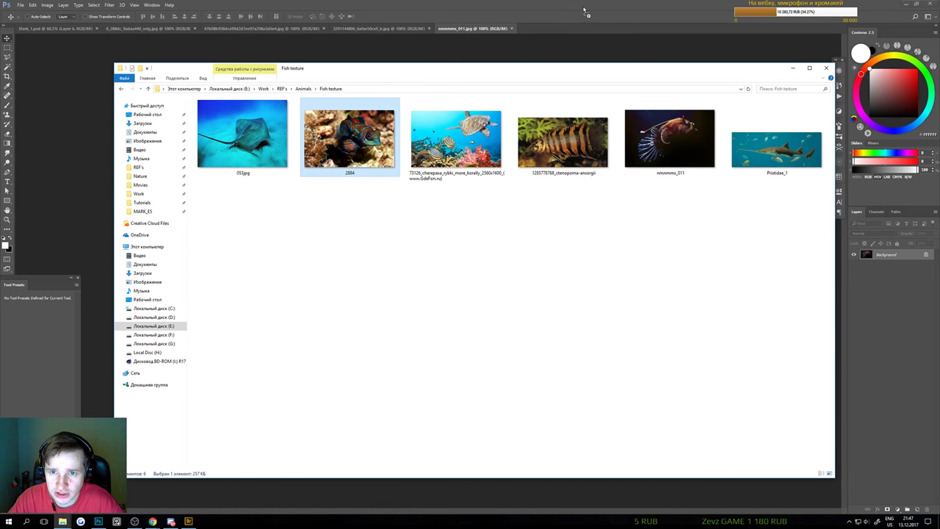
{"action": "left_click_drag", "start_coordinate": [586, 11], "coordinate": [586, 13]}
Return to the Animals folder, open its Lizzards subfolder and display the files as extra-large icons
{"action": "left_click", "coordinate": [62, 522]}
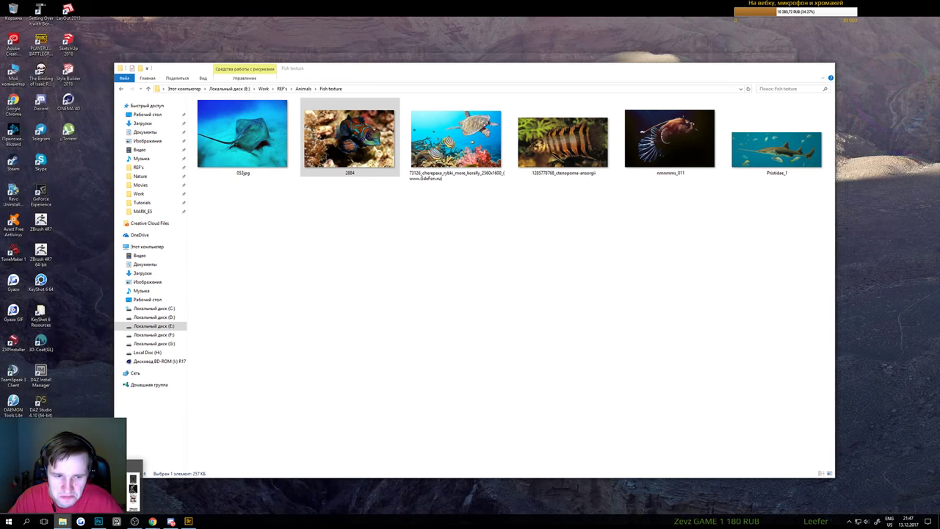
{"action": "key", "text": "BackSpace"}
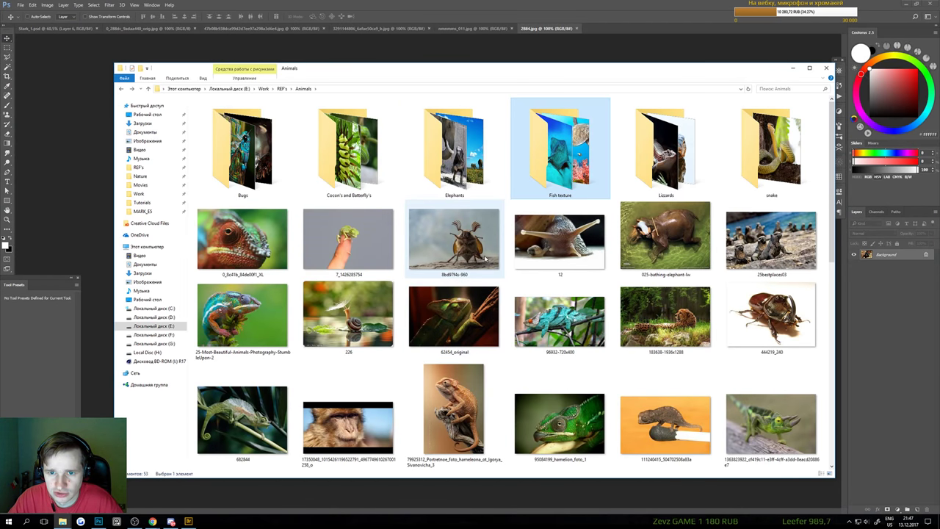
{"action": "double_click", "coordinate": [683, 134]}
{"action": "right_click", "coordinate": [464, 414]}
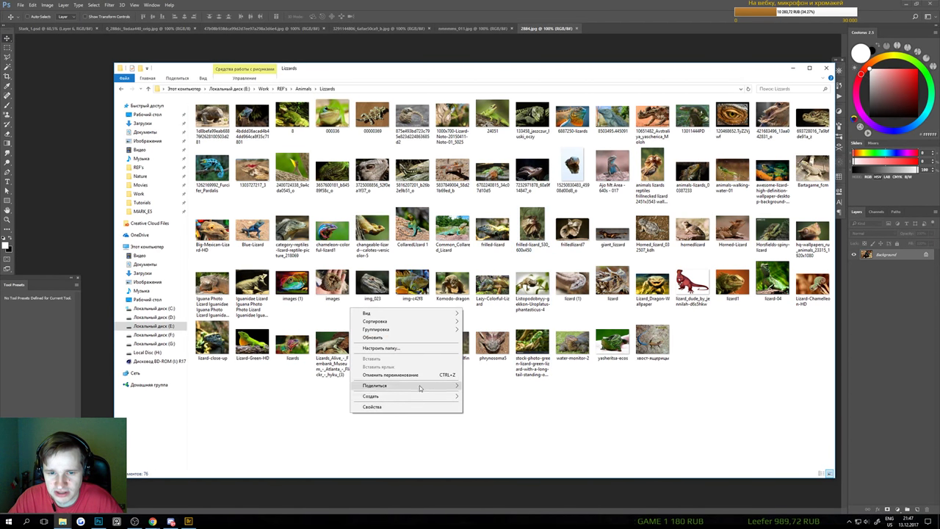
{"action": "mouse_move", "coordinate": [367, 313]}
{"action": "left_click", "coordinate": [330, 313]}
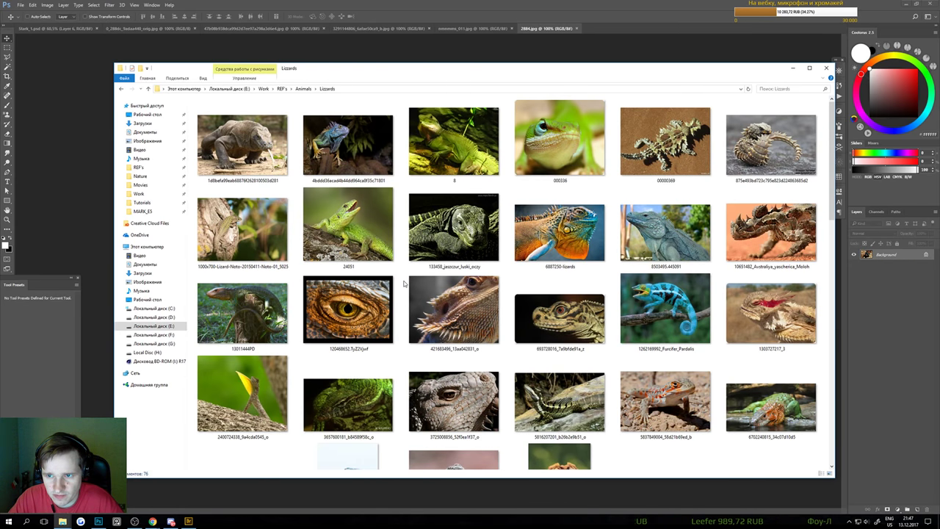
Preview the photo of the spiny armadillo lizard curled on grey rock and open it in Photoshop
{"action": "double_click", "coordinate": [741, 161]}
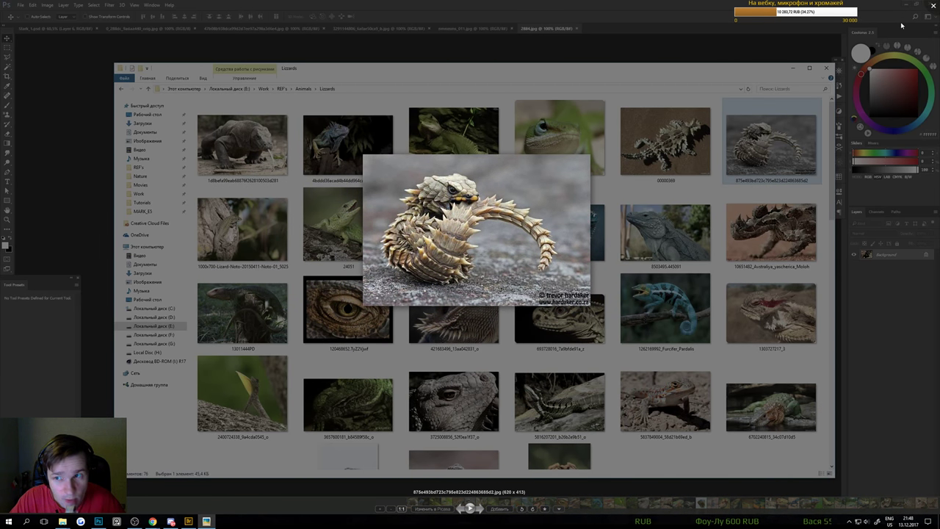
{"action": "left_click", "coordinate": [931, 7]}
{"action": "left_click_drag", "start_coordinate": [747, 146], "coordinate": [666, 6]}
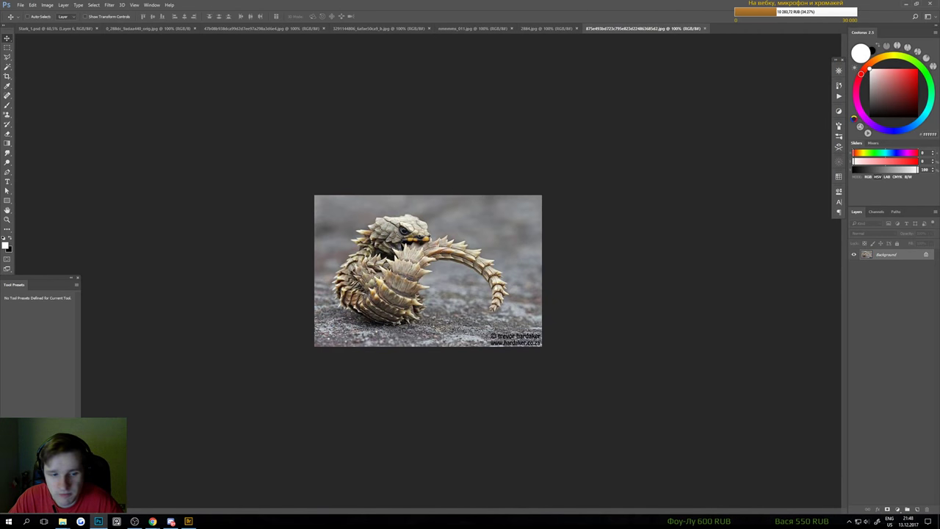
Return to the Lizzards folder, preview the blue iguana photo with yellow legs on a dark background, and close the preview
{"action": "left_click", "coordinate": [62, 521]}
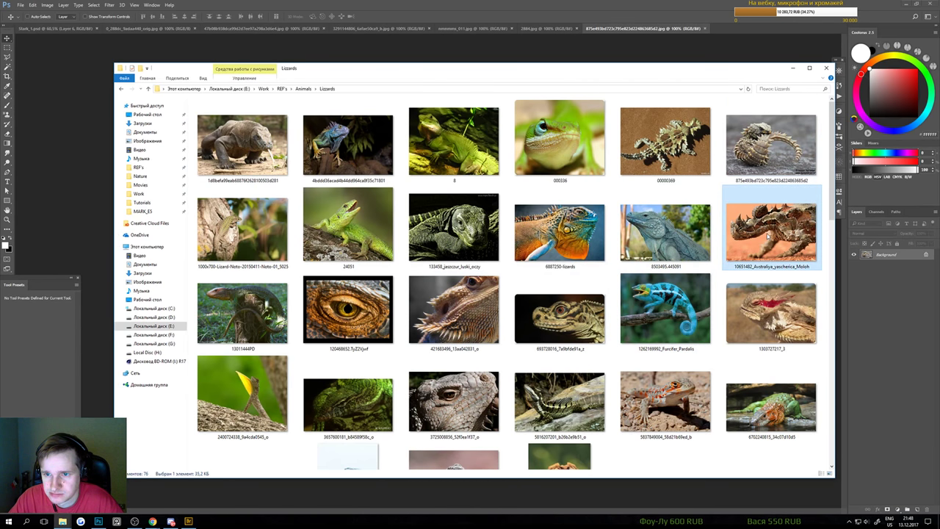
{"action": "left_click", "coordinate": [665, 143]}
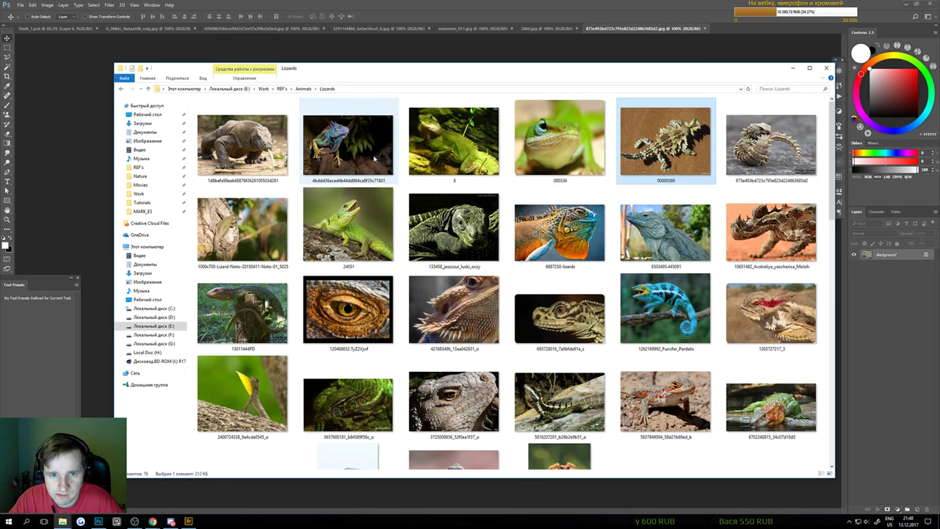
{"action": "double_click", "coordinate": [350, 146]}
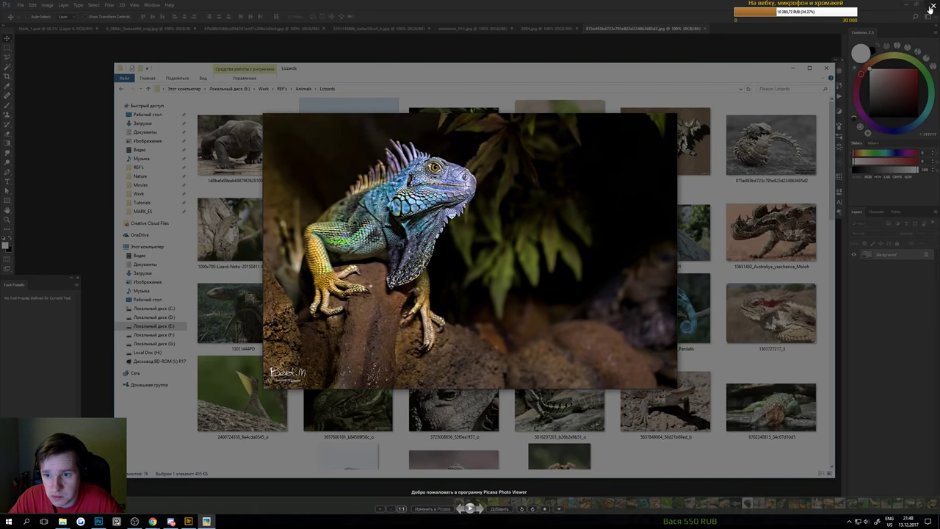
{"action": "left_click", "coordinate": [719, 141]}
{"action": "scroll", "coordinate": [734, 183], "scroll_direction": "down", "scroll_amount": 3}
{"action": "left_click_drag", "start_coordinate": [770, 143], "coordinate": [763, 30]}
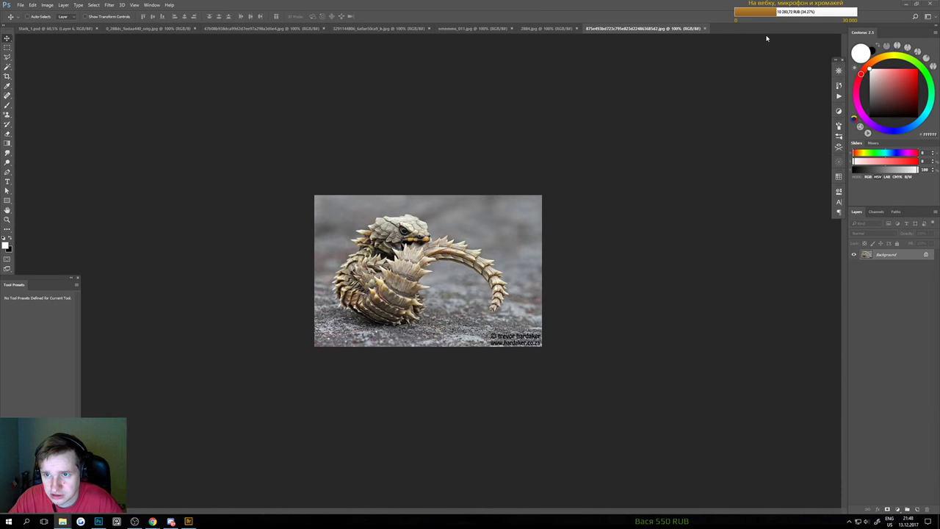
{"action": "key", "text": "Escape"}
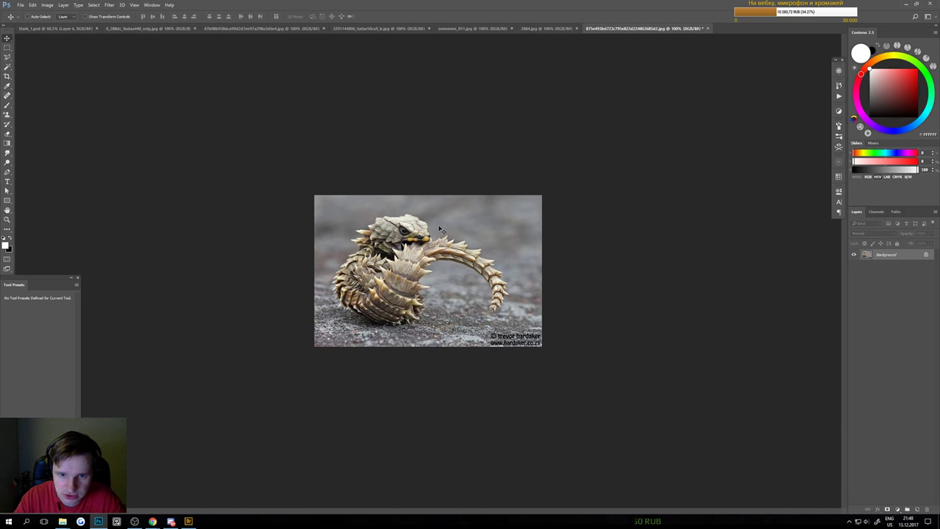
{"action": "key", "text": "alt+Tab"}
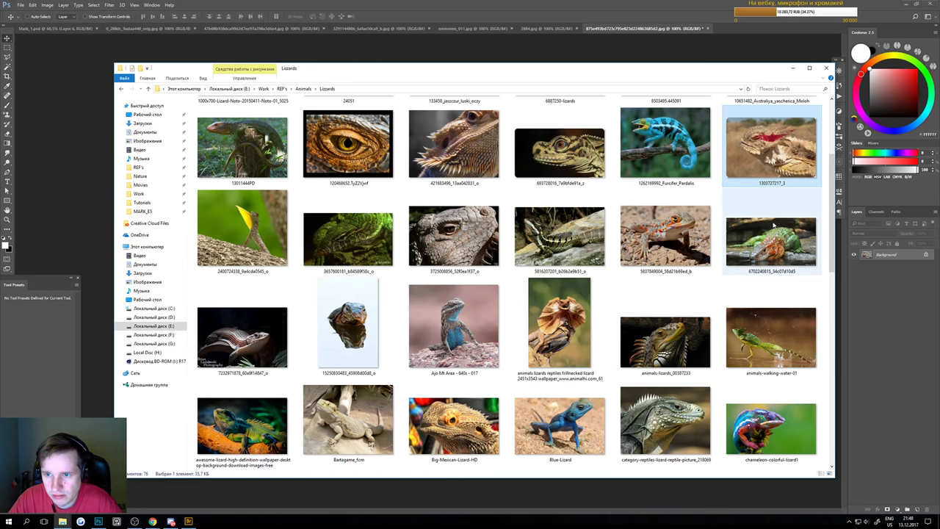
{"action": "left_click_drag", "start_coordinate": [764, 40], "coordinate": [758, 29]}
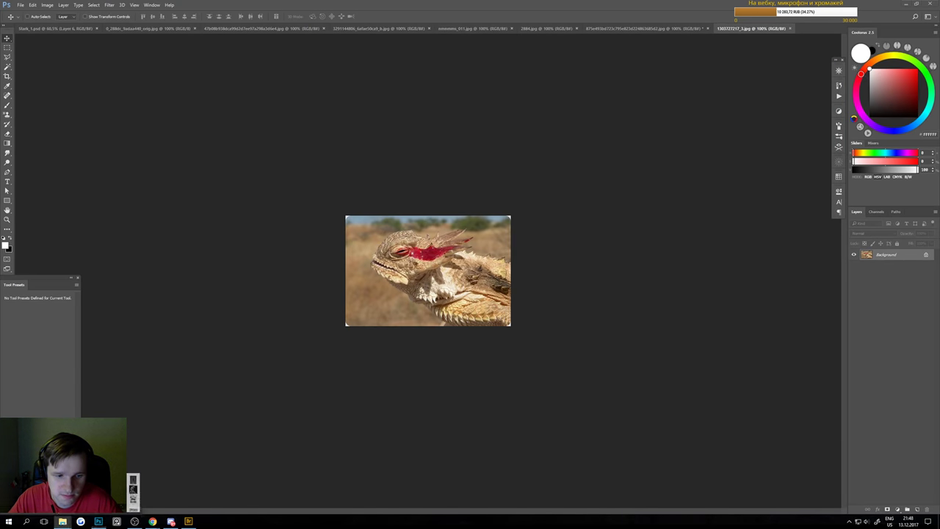
{"action": "left_click", "coordinate": [62, 521]}
{"action": "left_click", "coordinate": [613, 255]}
{"action": "double_click", "coordinate": [560, 247]}
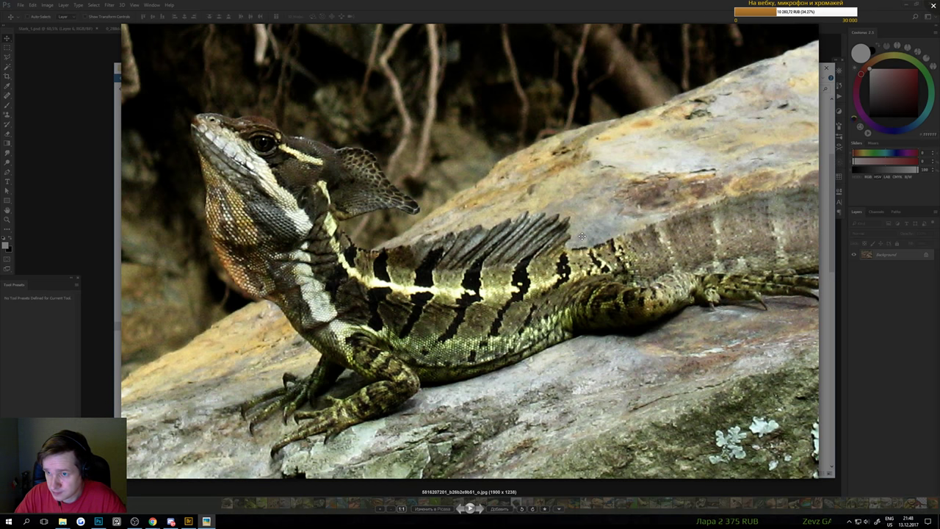
{"action": "left_click", "coordinate": [933, 7]}
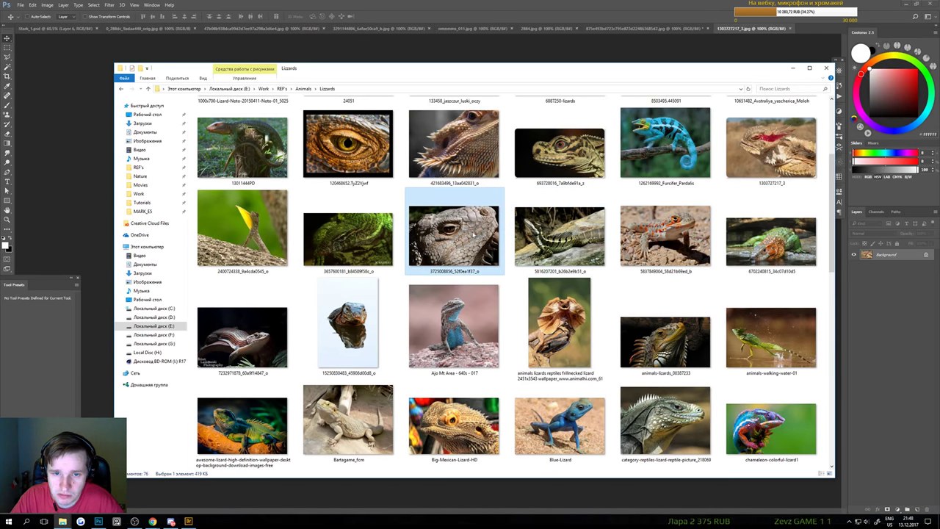
{"action": "double_click", "coordinate": [242, 227]}
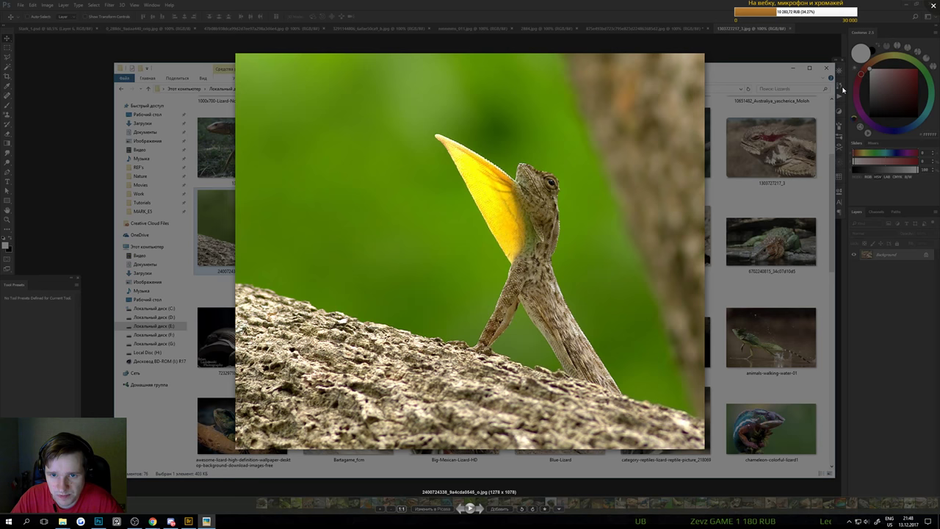
{"action": "left_click", "coordinate": [934, 6]}
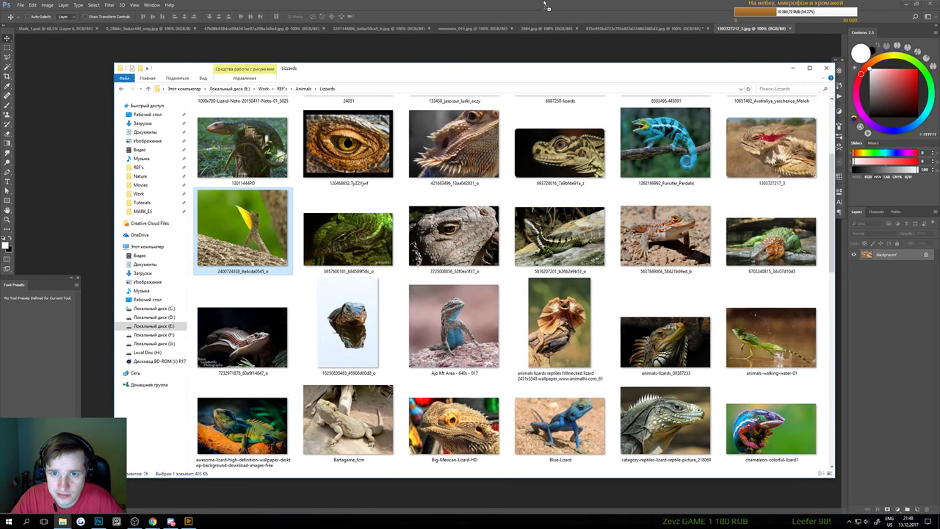
{"action": "left_click_drag", "start_coordinate": [546, 6], "coordinate": [546, 9]}
Return to the Lizzards folder and preview photo 13011444PD and the monitor lizard reflected in water, closing each preview
{"action": "left_click", "coordinate": [64, 521]}
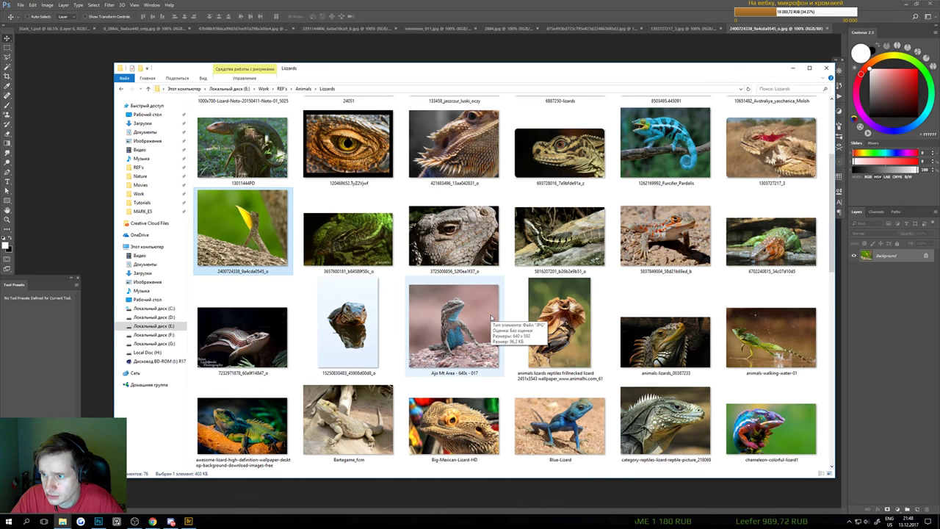
{"action": "left_click", "coordinate": [258, 173]}
{"action": "key", "text": "Return"}
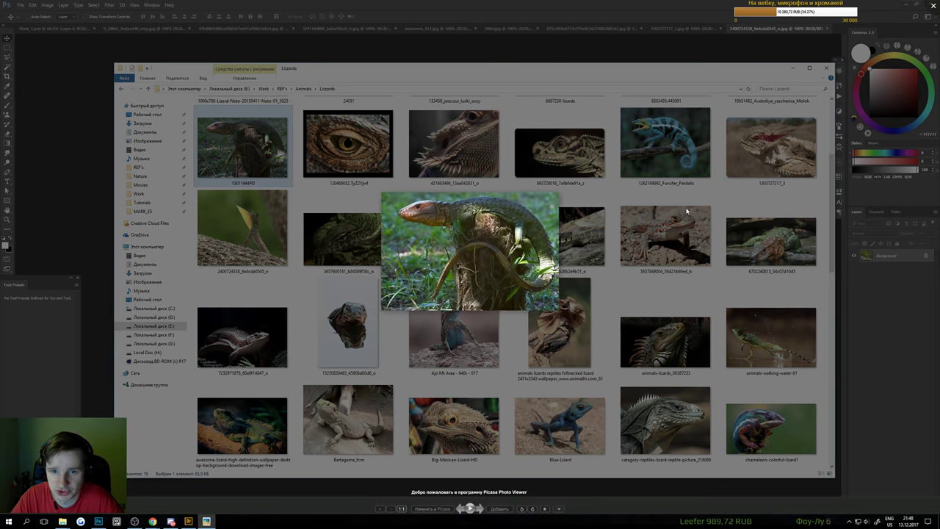
{"action": "key", "text": "Escape"}
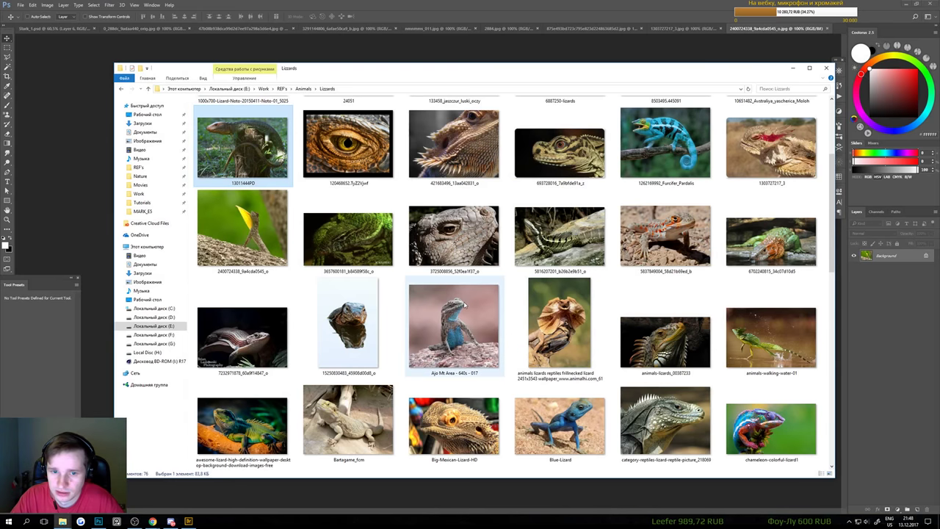
{"action": "left_click", "coordinate": [365, 305]}
{"action": "key", "text": "Return"}
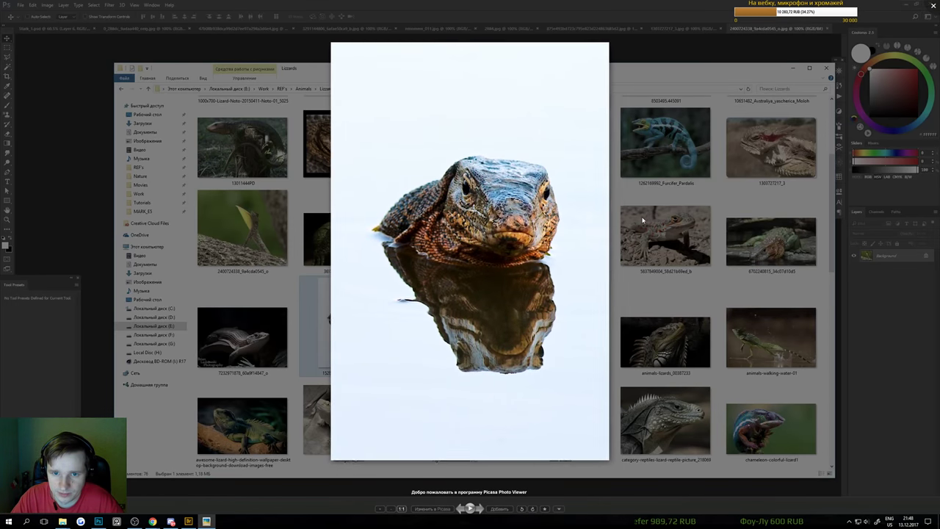
{"action": "left_click", "coordinate": [927, 14]}
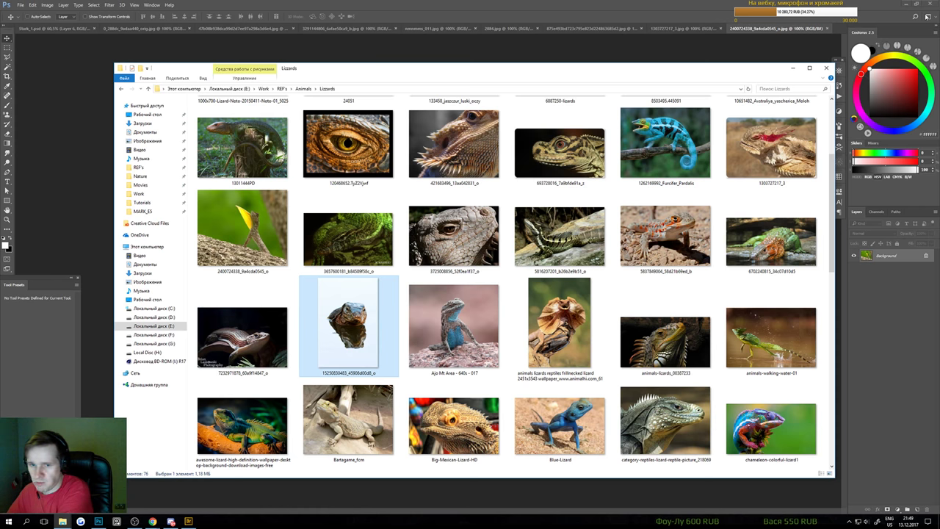
Open the frill-necked lizard wallpaper photo in Photoshop and return to the Lizzards folder
{"action": "double_click", "coordinate": [559, 323]}
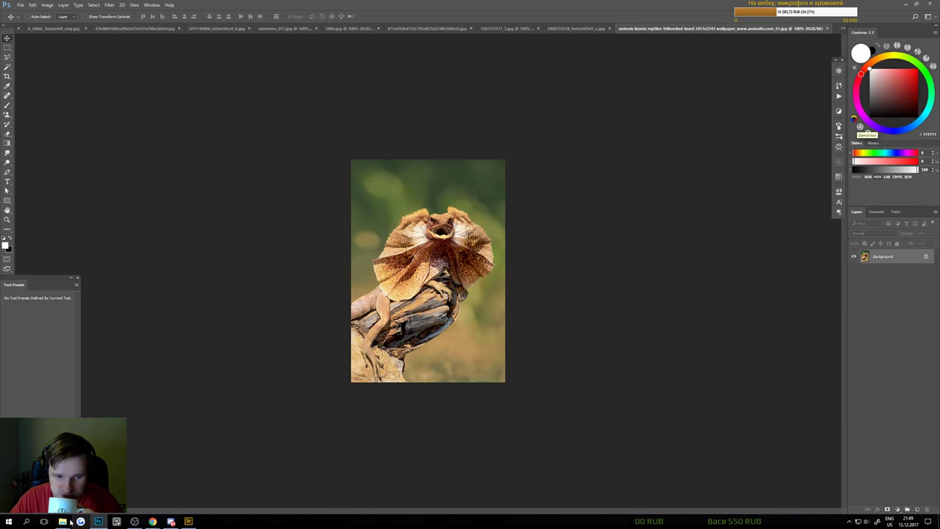
{"action": "key", "text": "alt+Tab"}
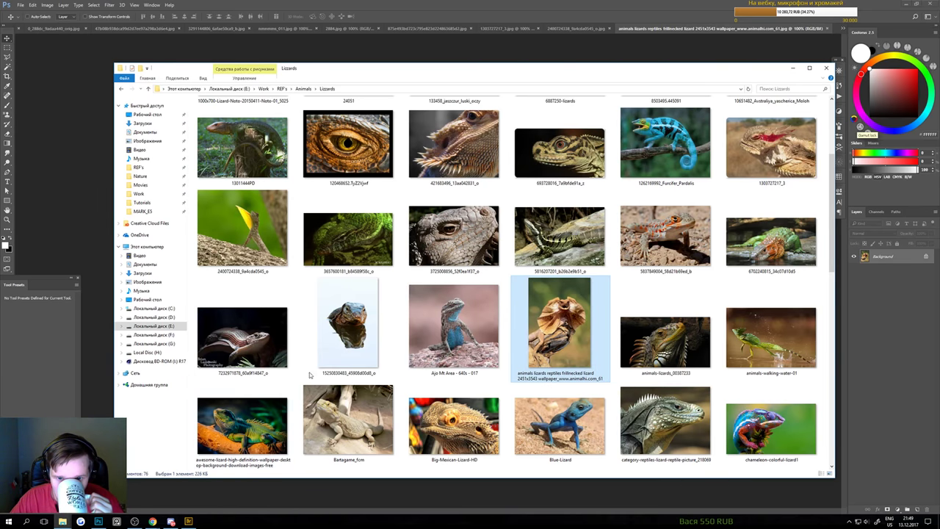
Preview the Ajo Mt Area lizard photo, browse onward to the iguana photo animals-lizards_00387233, and close the viewer
{"action": "double_click", "coordinate": [436, 321]}
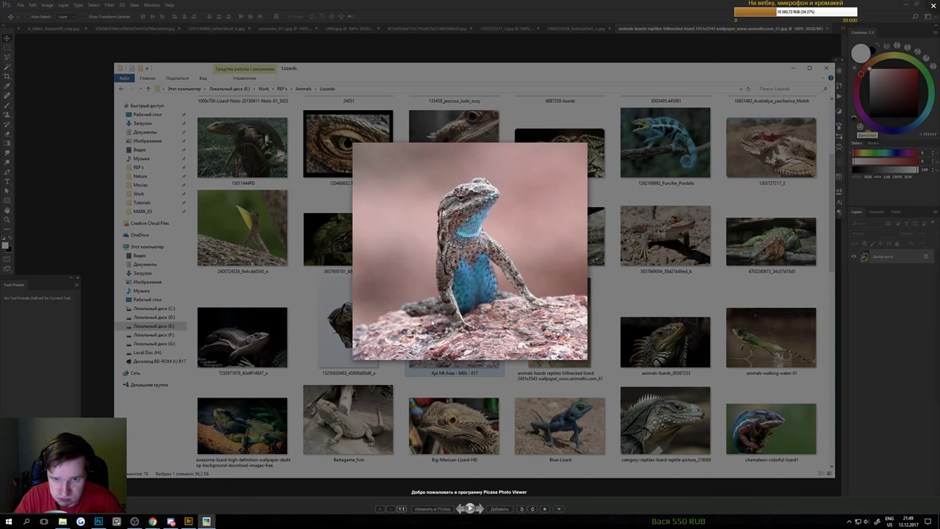
{"action": "key", "text": "Right"}
{"action": "key", "text": "Right"}
{"action": "key", "text": "Right"}
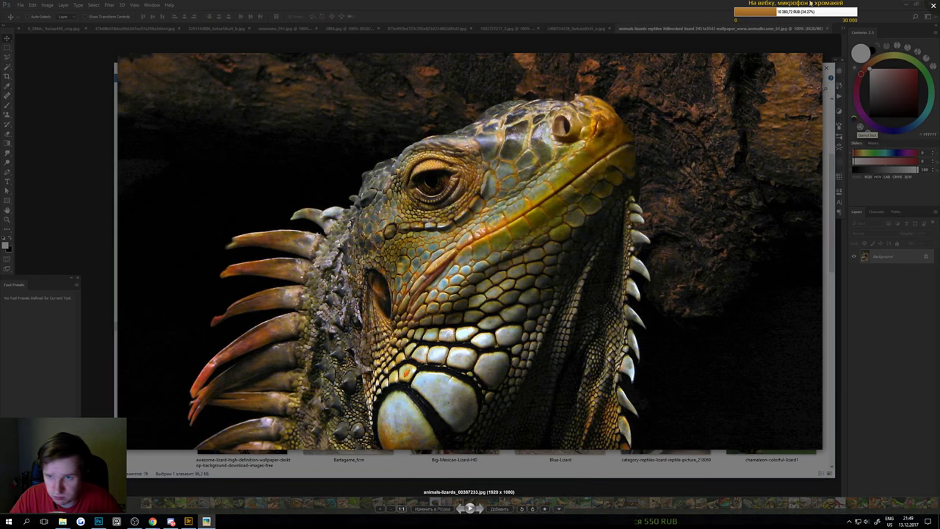
{"action": "left_click", "coordinate": [933, 6]}
Preview the frilledlizard7 photo further down the folder, close it, and open frilled-lizard_530_600x450 in Photoshop
{"action": "scroll", "coordinate": [558, 279], "scroll_direction": "down", "scroll_amount": 3}
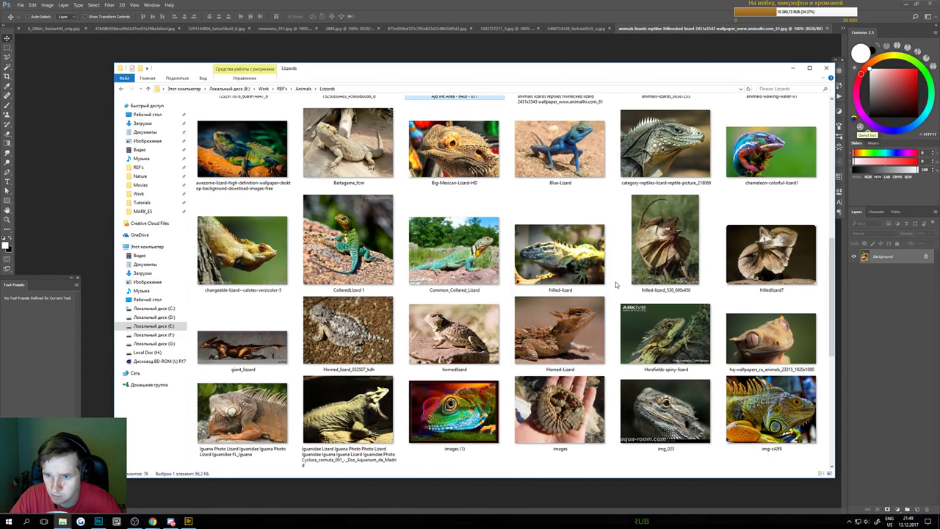
{"action": "left_click", "coordinate": [771, 250]}
{"action": "key", "text": "Return"}
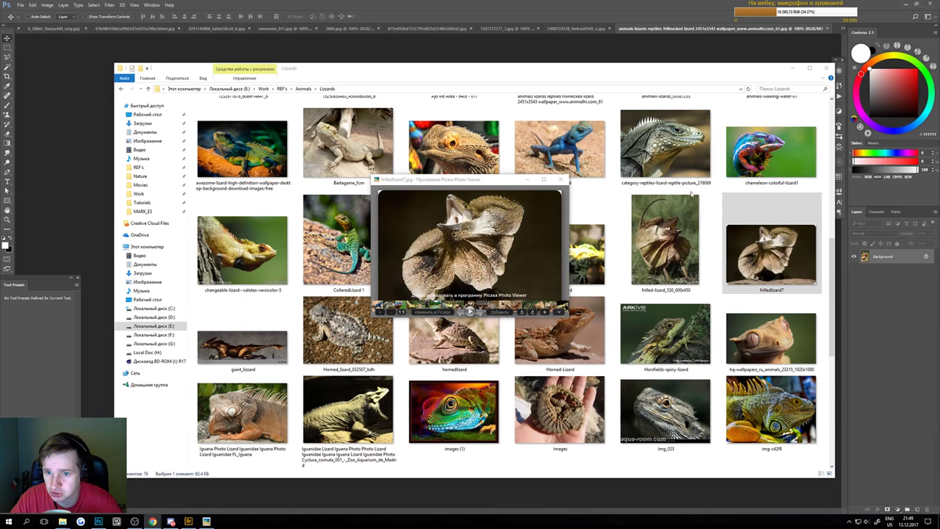
{"action": "left_click", "coordinate": [559, 179]}
{"action": "left_click_drag", "start_coordinate": [672, 246], "coordinate": [707, 9]}
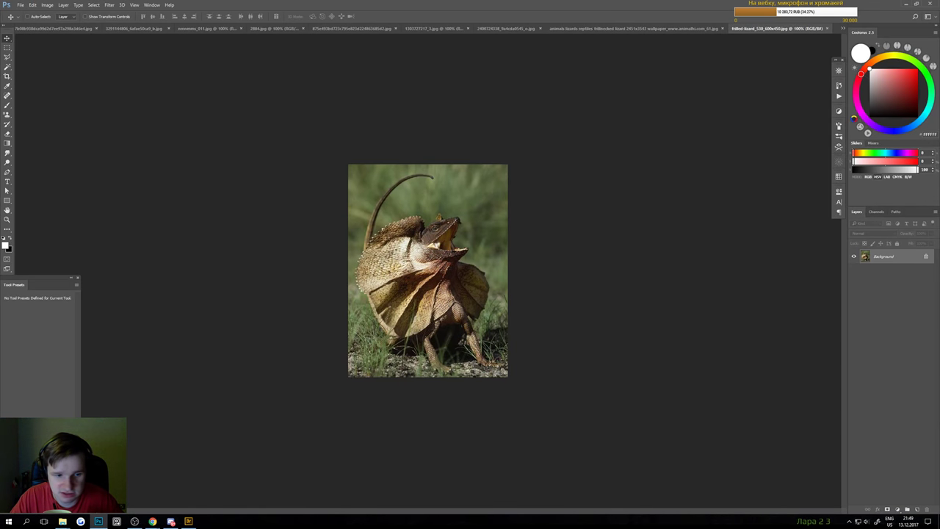
Return to the Lizzards folder and open the frilledlizard7 photo in Photoshop
{"action": "left_click", "coordinate": [62, 522]}
{"action": "left_click", "coordinate": [771, 250]}
{"action": "left_click_drag", "start_coordinate": [772, 250], "coordinate": [727, 33]}
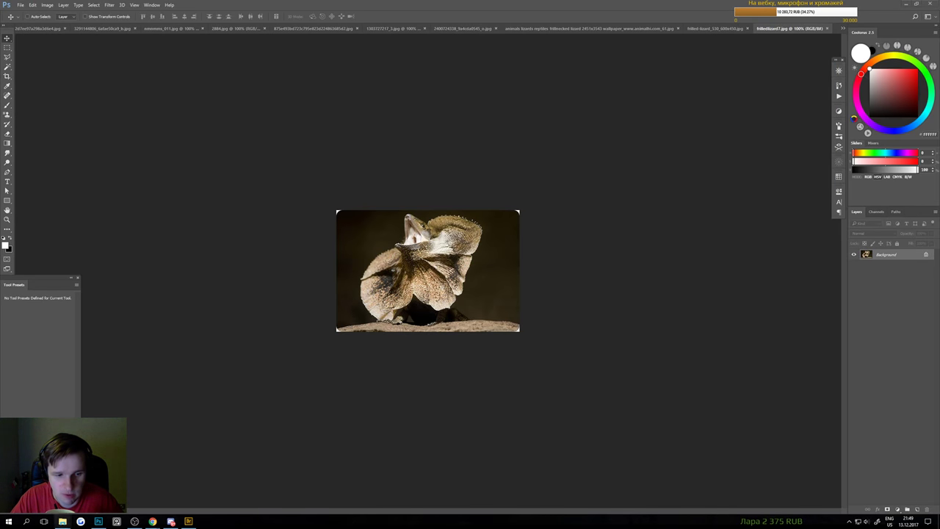
Return to the Lizzards folder and preview the changeable-lizard and hq-wallpapers gecko photos, closing each one
{"action": "left_click", "coordinate": [62, 522]}
{"action": "left_click", "coordinate": [534, 398]}
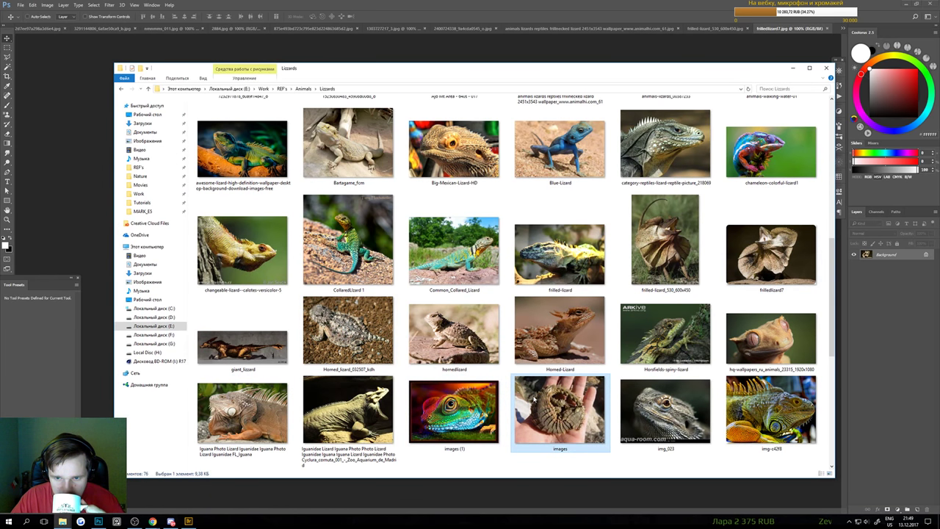
{"action": "left_click", "coordinate": [597, 334]}
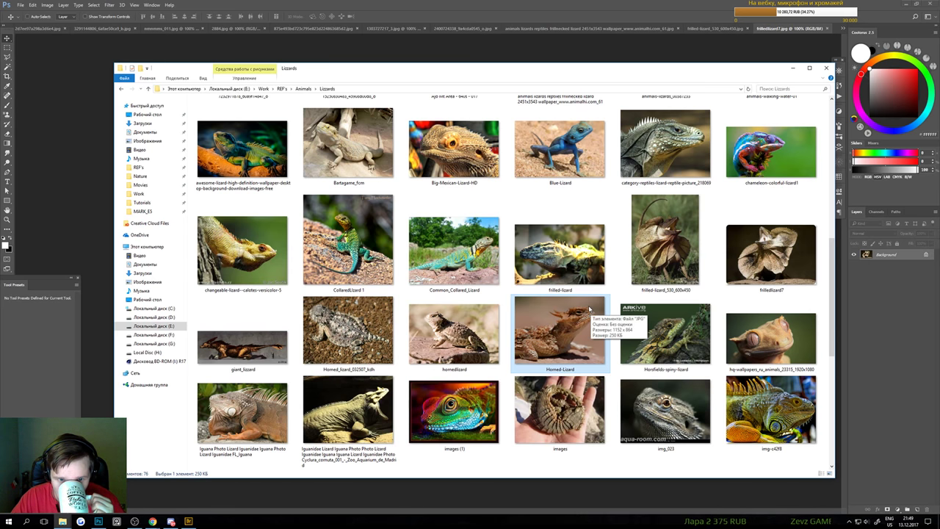
{"action": "double_click", "coordinate": [252, 272]}
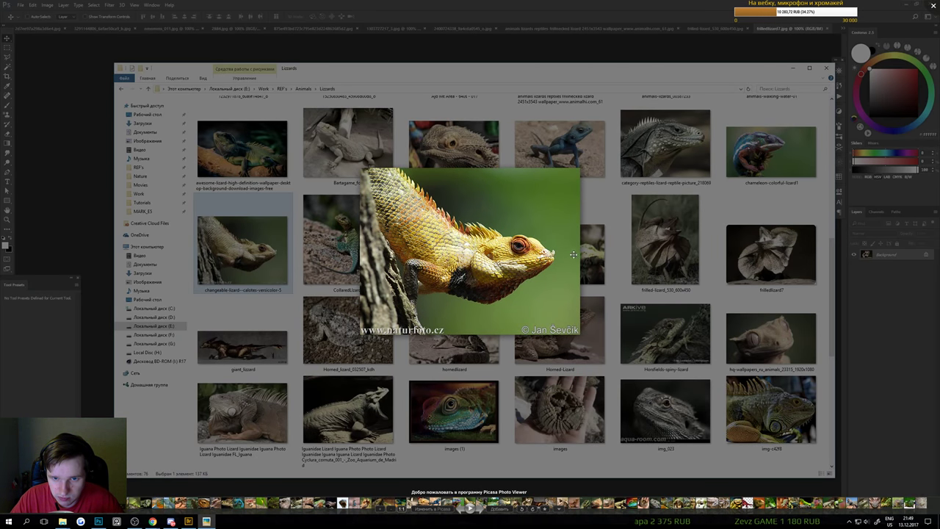
{"action": "left_click", "coordinate": [667, 228]}
{"action": "scroll", "coordinate": [666, 227], "scroll_direction": "down", "scroll_amount": 3}
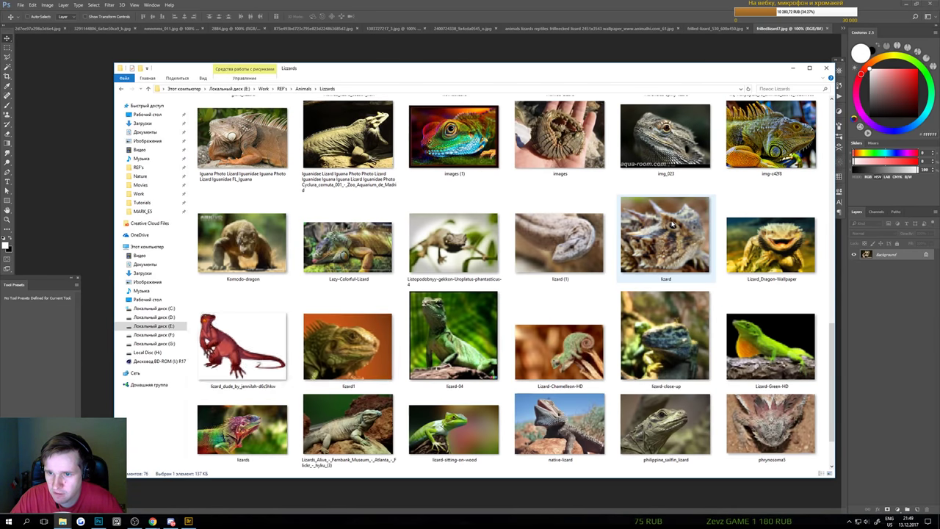
{"action": "scroll", "coordinate": [667, 228], "scroll_direction": "up", "scroll_amount": 3}
{"action": "double_click", "coordinate": [759, 309]}
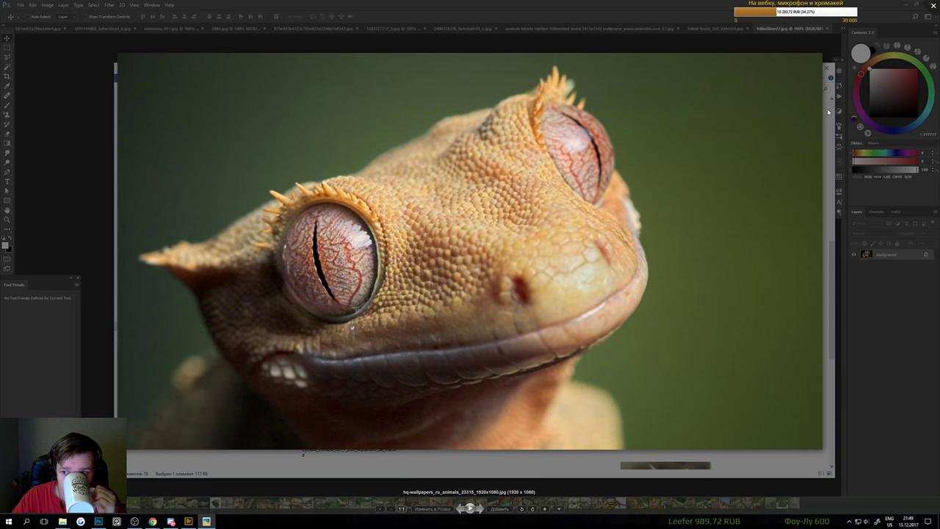
{"action": "left_click", "coordinate": [932, 7]}
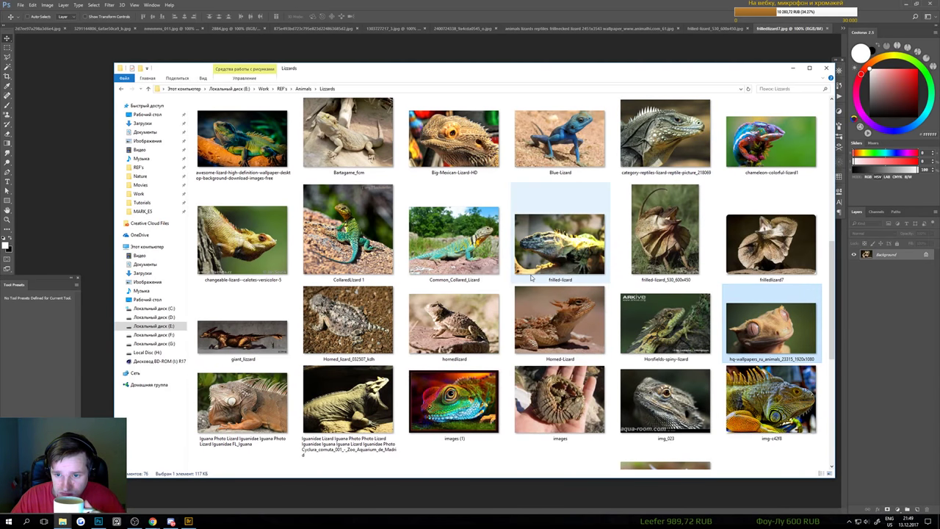
Browse the rest of the Lizzards folder and preview the phrynosoma5 and native-lizard photos, closing each one
{"action": "left_click", "coordinate": [351, 399]}
{"action": "left_click", "coordinate": [474, 380]}
{"action": "scroll", "coordinate": [474, 379], "scroll_direction": "down", "scroll_amount": 3}
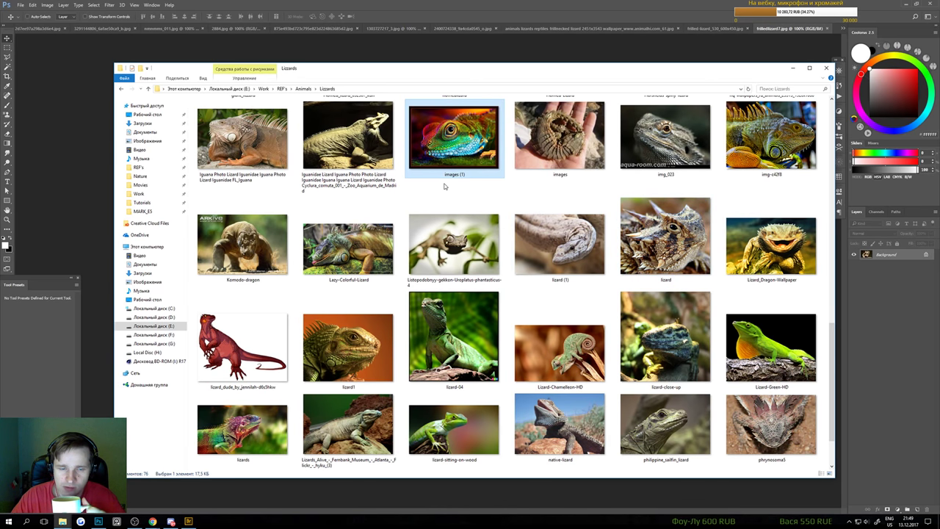
{"action": "left_click", "coordinate": [334, 253]}
{"action": "left_click", "coordinate": [439, 309]}
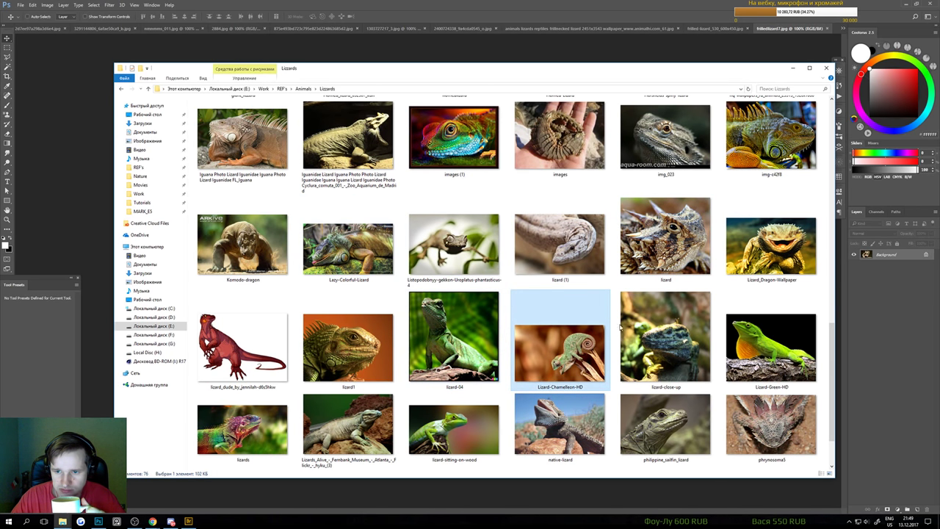
{"action": "left_click", "coordinate": [765, 345]}
{"action": "scroll", "coordinate": [659, 332], "scroll_direction": "down", "scroll_amount": 2}
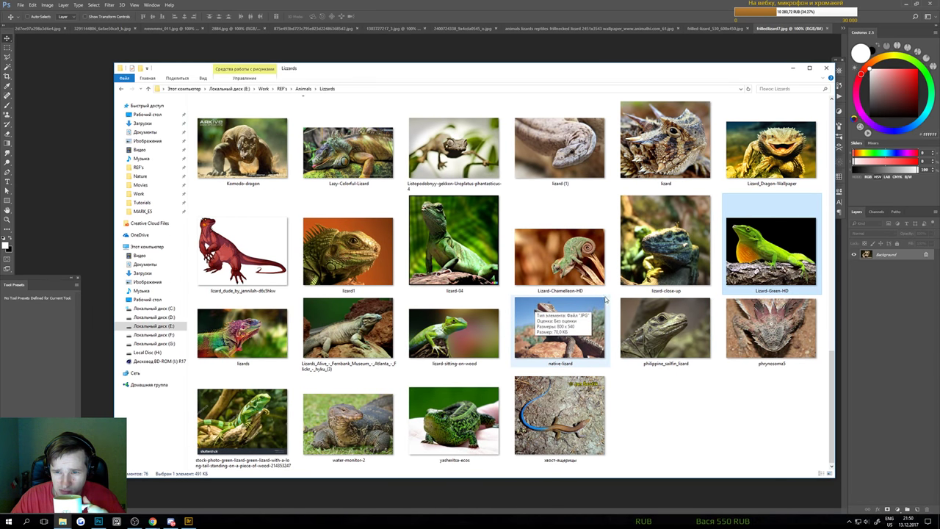
{"action": "double_click", "coordinate": [771, 329]}
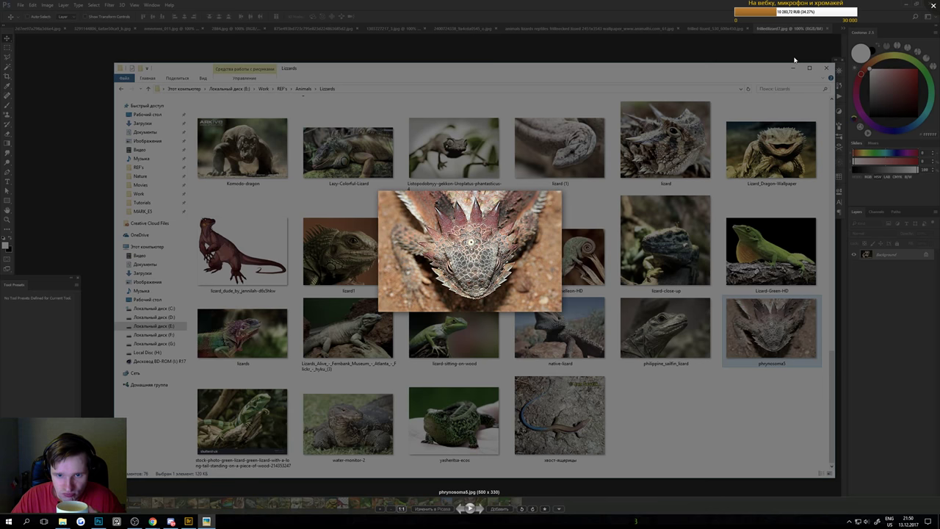
{"action": "left_click", "coordinate": [934, 5]}
{"action": "double_click", "coordinate": [586, 327]}
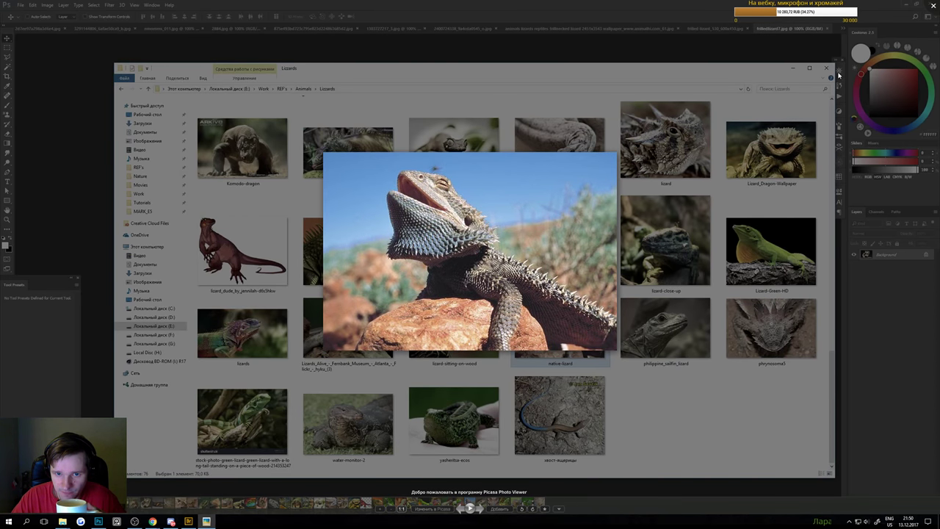
{"action": "left_click", "coordinate": [933, 6]}
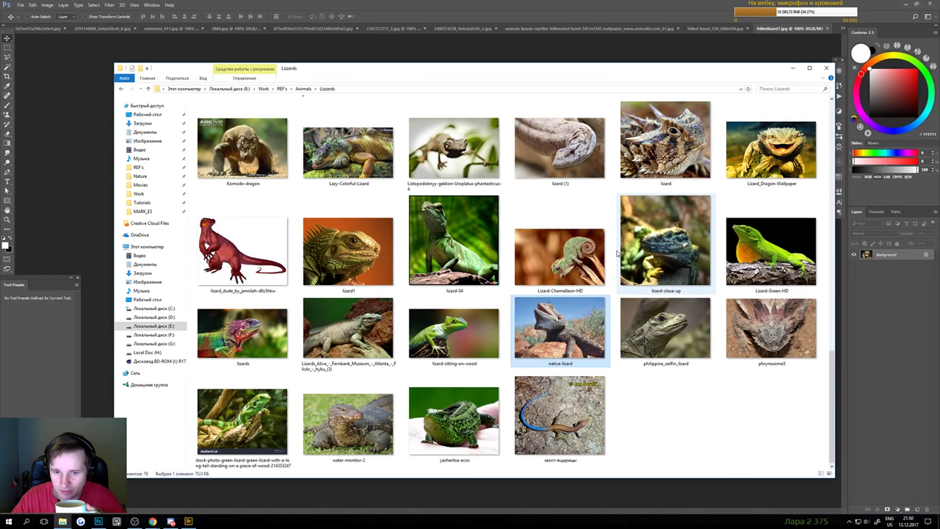
Leave the Lizzards folder, check the snake folder, go back up to REF's, and close the file window
{"action": "key", "text": "BackSpace"}
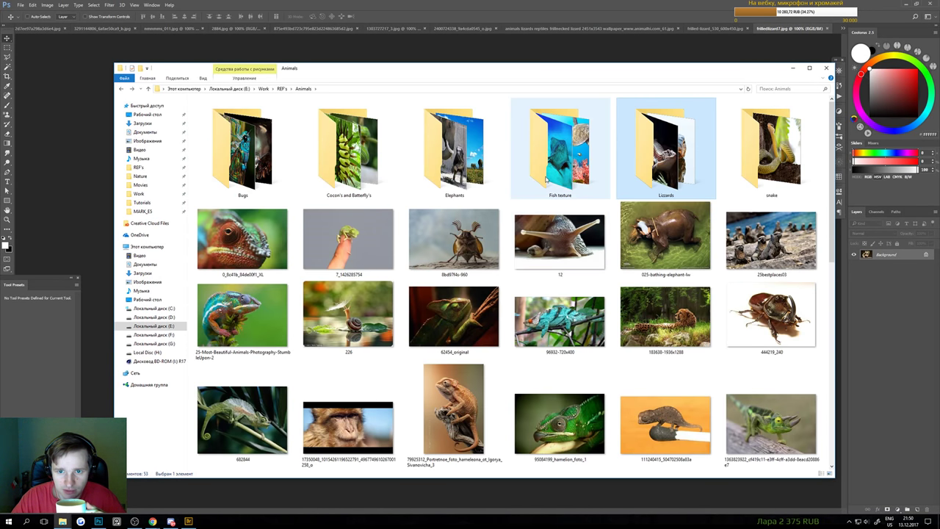
{"action": "double_click", "coordinate": [767, 149]}
{"action": "key", "text": "BackSpace"}
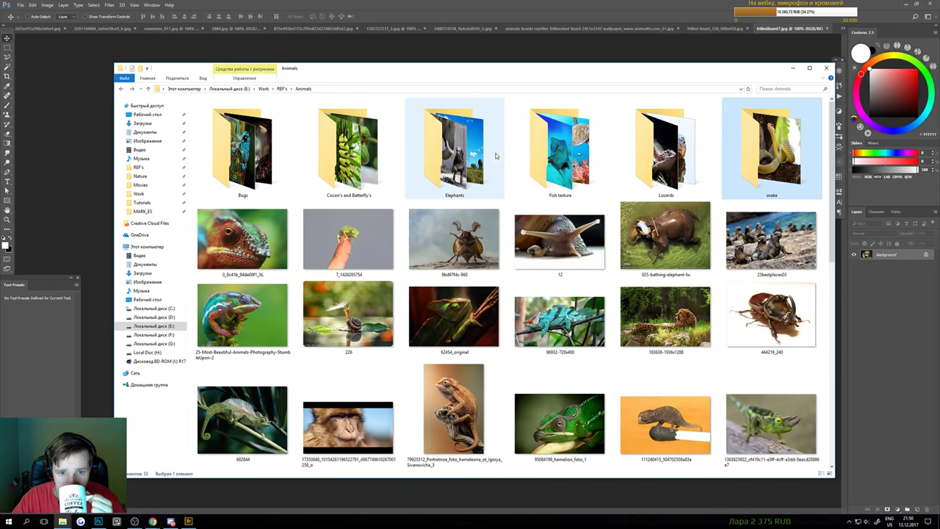
{"action": "key", "text": "BackSpace"}
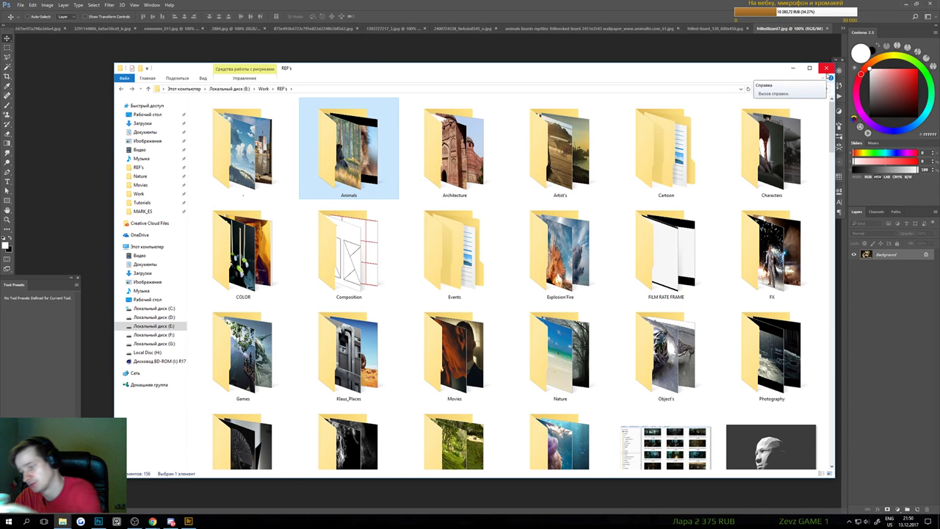
{"action": "left_click", "coordinate": [826, 68]}
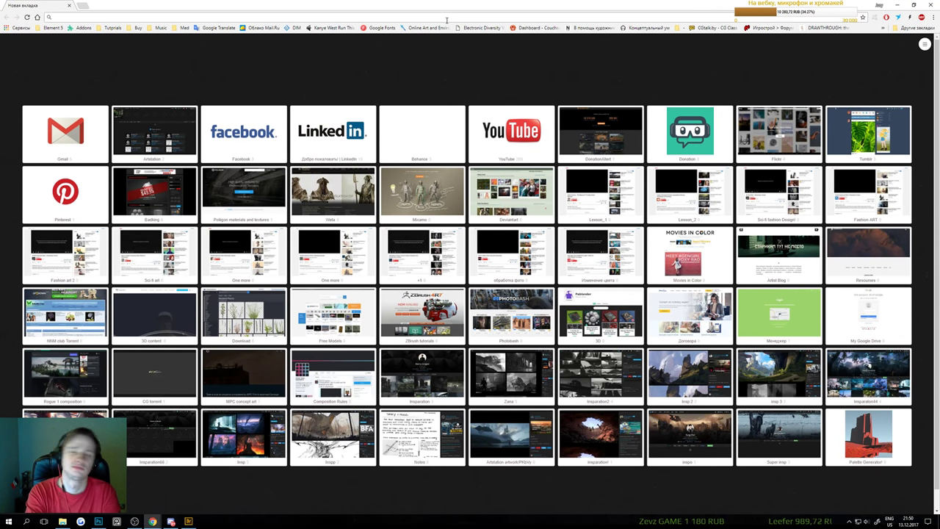
Search Google in the browser for "poison plants" and show the image results
{"action": "type", "text": "po"}
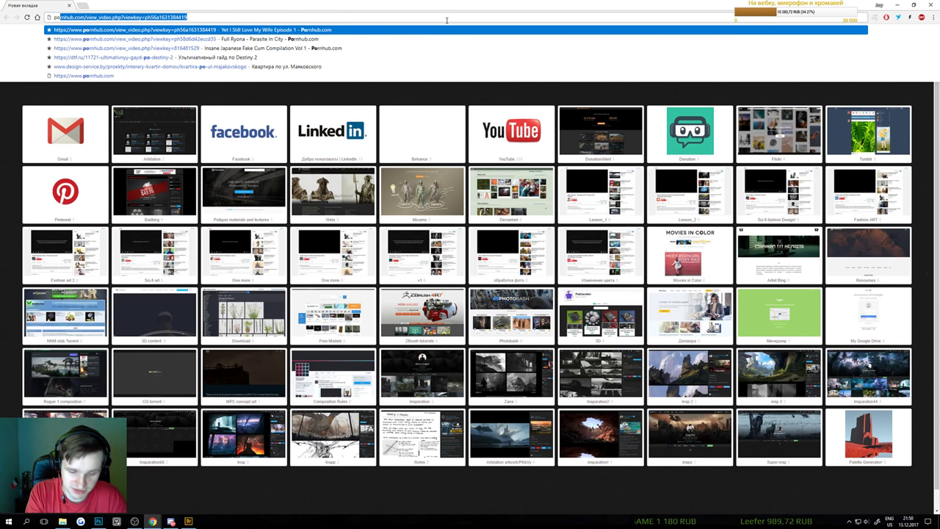
{"action": "type", "text": "ison plants"}
{"action": "key", "text": "Return"}
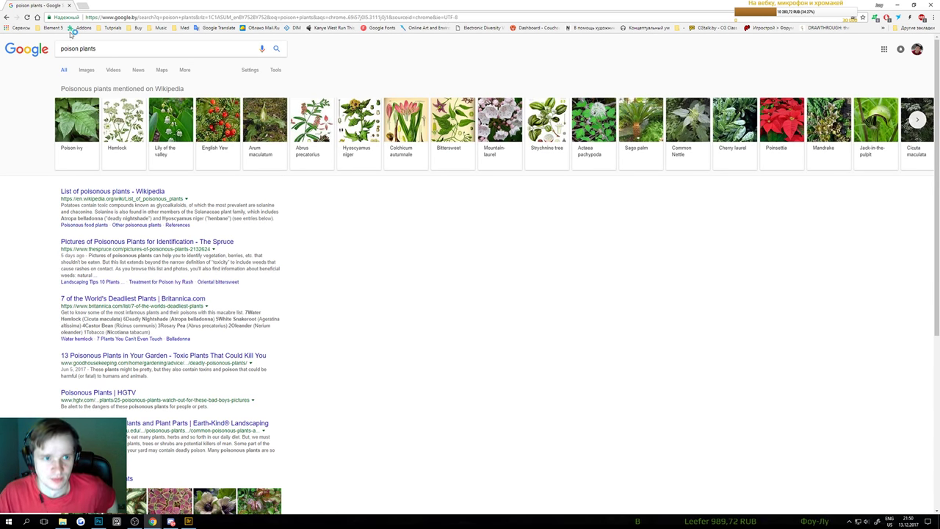
{"action": "left_click", "coordinate": [90, 70]}
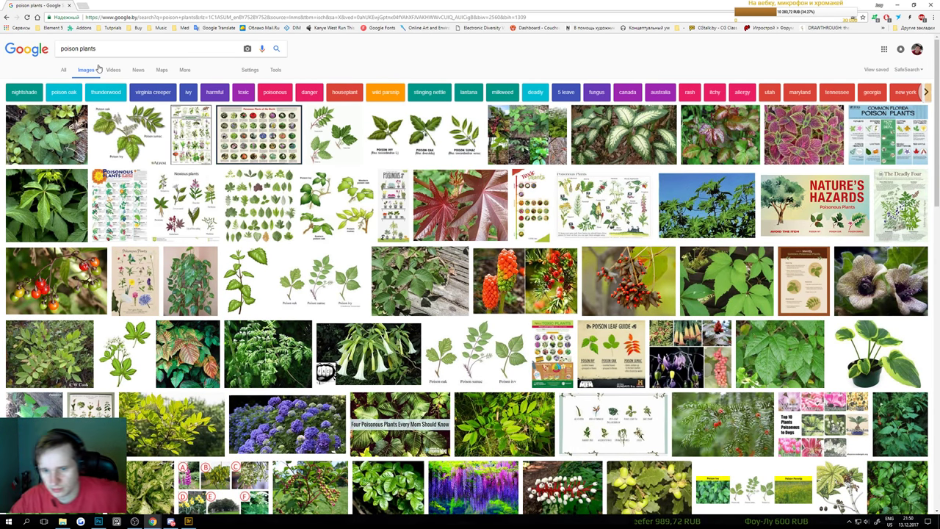
Look through the poison plants image results and preview the hairy white flower picture from "15 Poisonous Plants"
{"action": "scroll", "coordinate": [476, 401], "scroll_direction": "down", "scroll_amount": 4}
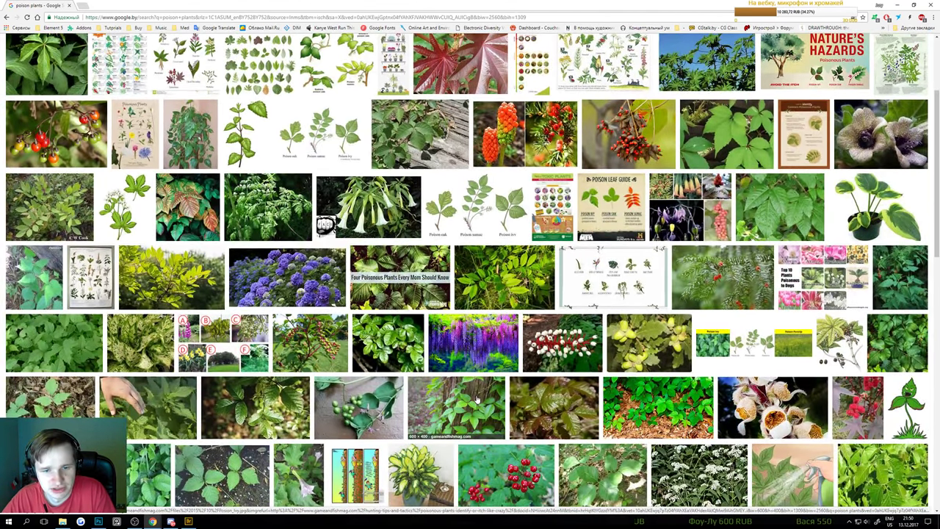
{"action": "scroll", "coordinate": [476, 383], "scroll_direction": "down", "scroll_amount": 1}
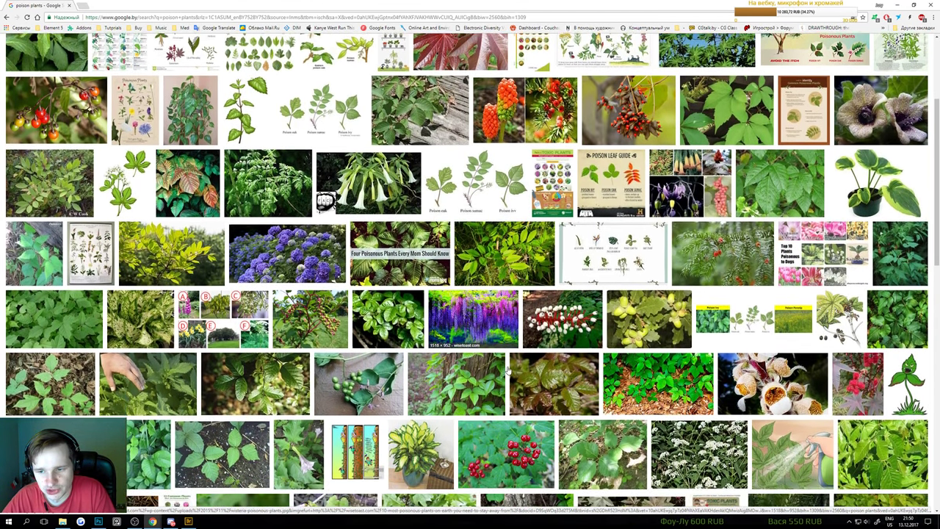
{"action": "scroll", "coordinate": [737, 355], "scroll_direction": "down", "scroll_amount": 1}
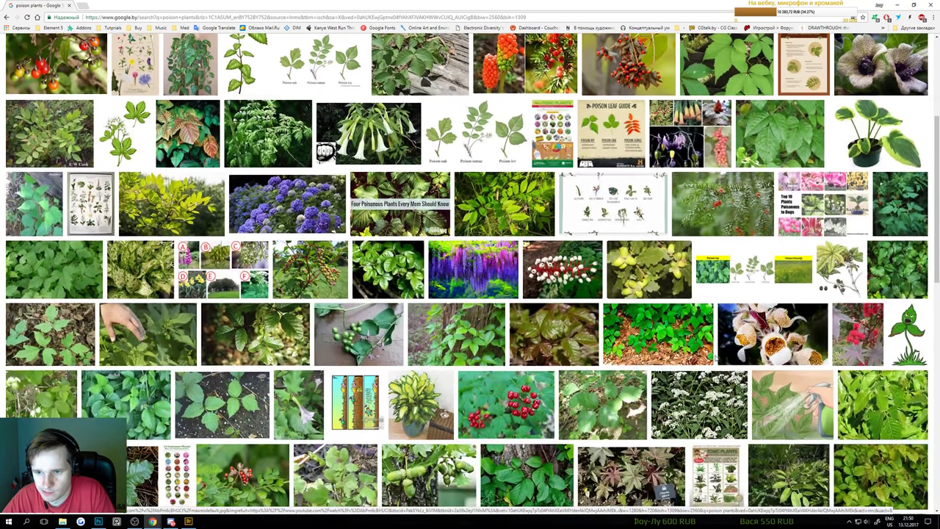
{"action": "left_click", "coordinate": [786, 323]}
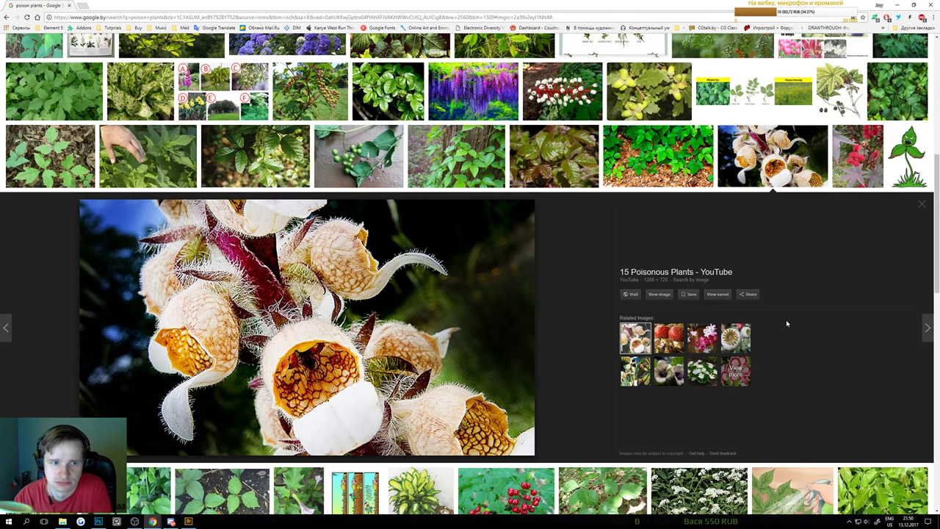
{"action": "scroll", "coordinate": [610, 237], "scroll_direction": "down", "scroll_amount": 6}
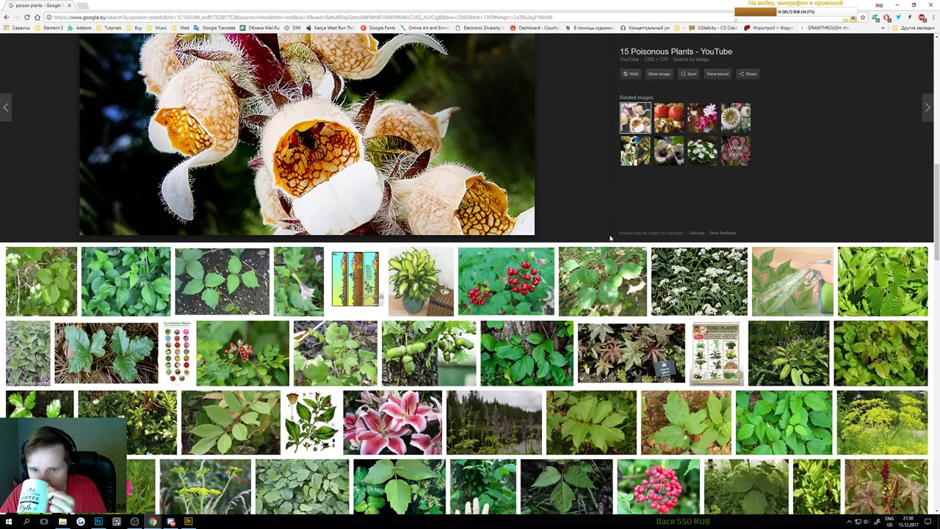
{"action": "scroll", "coordinate": [610, 237], "scroll_direction": "down", "scroll_amount": 2}
{"action": "scroll", "coordinate": [611, 239], "scroll_direction": "down", "scroll_amount": 3}
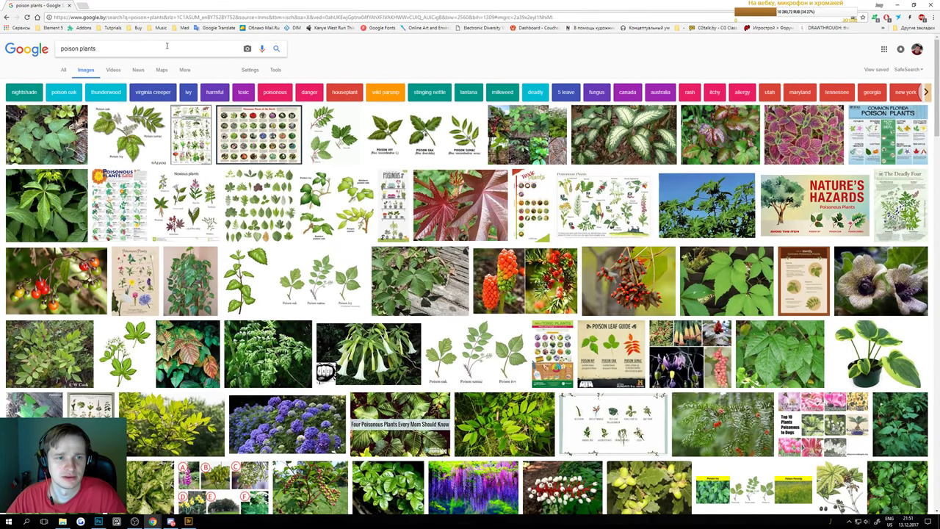
Change the image search query to "crazy plants"
{"action": "left_click", "coordinate": [164, 45]}
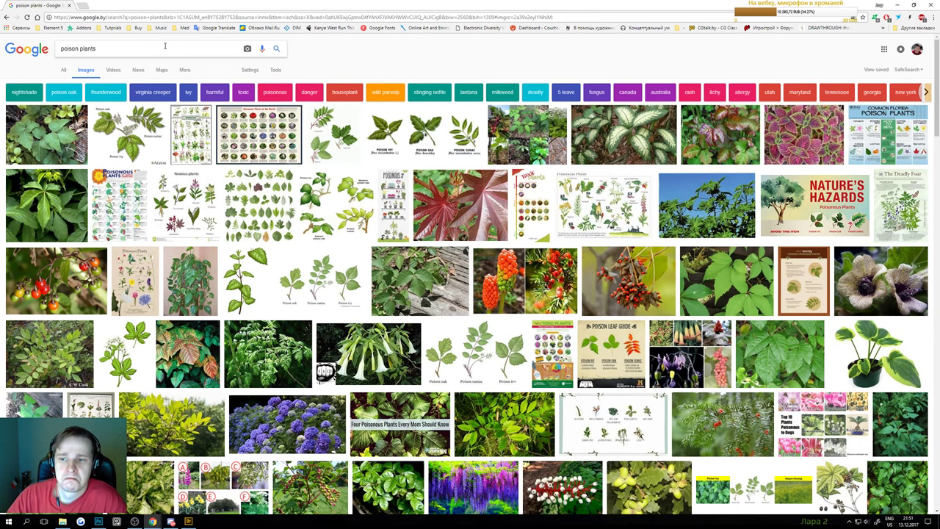
{"action": "double_click", "coordinate": [79, 48]}
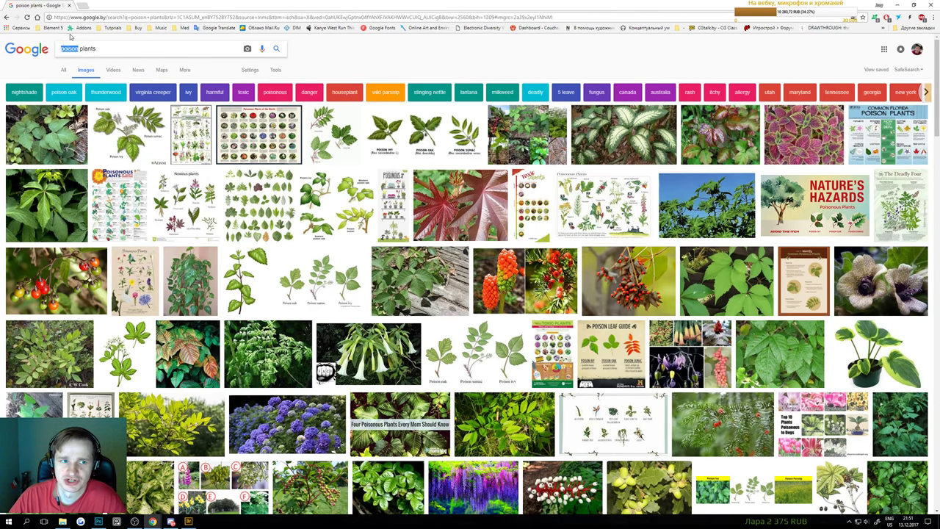
{"action": "type", "text": "craz"}
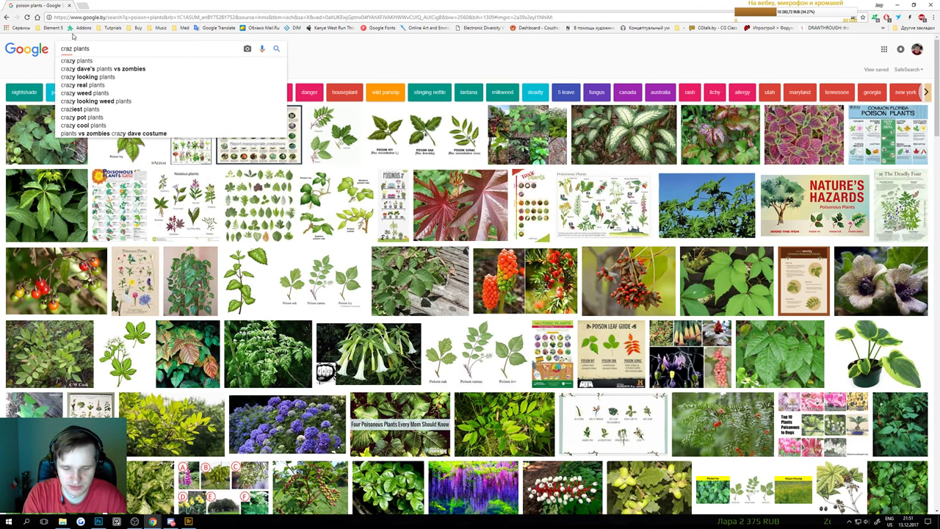
{"action": "type", "text": "y"}
{"action": "key", "text": "Return"}
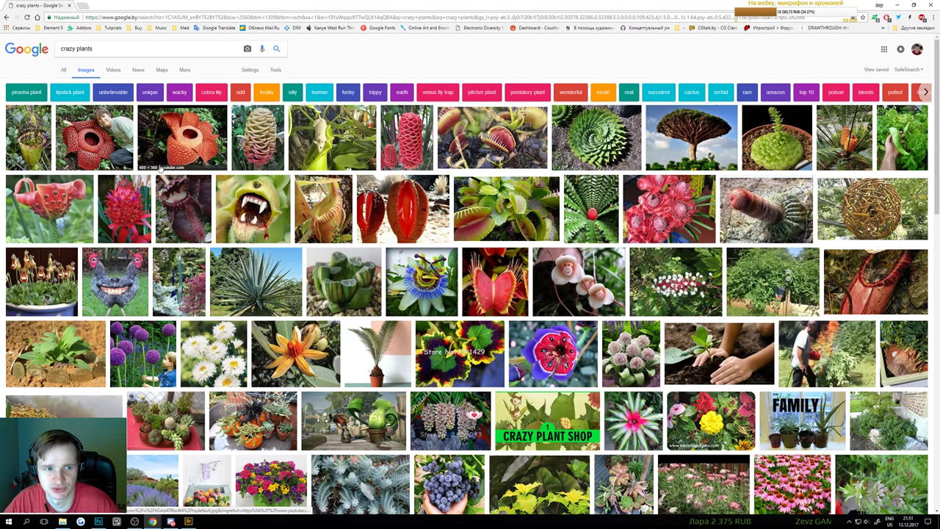
Preview the red spotted flower from "World's 10 Most Strange and Amazing Plants" and copy the image
{"action": "left_click", "coordinate": [96, 147]}
{"action": "left_click", "coordinate": [183, 166]}
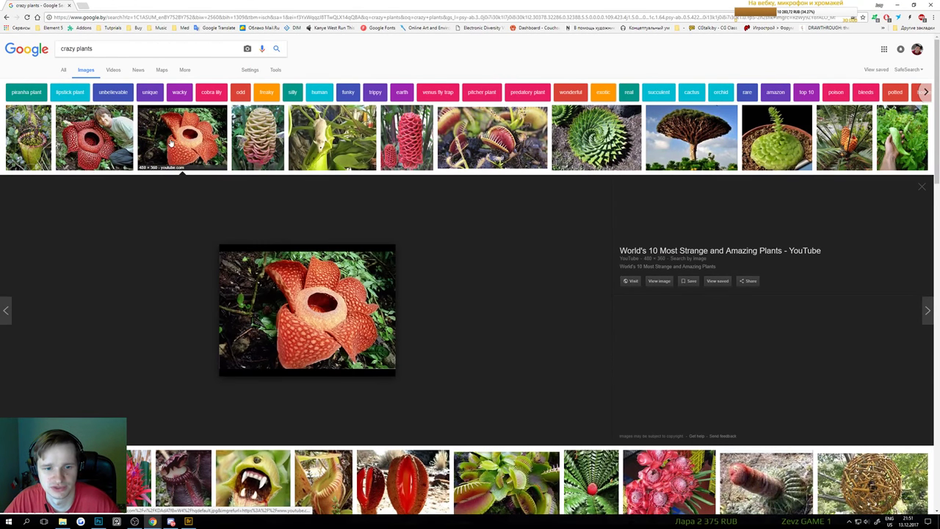
{"action": "right_click", "coordinate": [342, 304]}
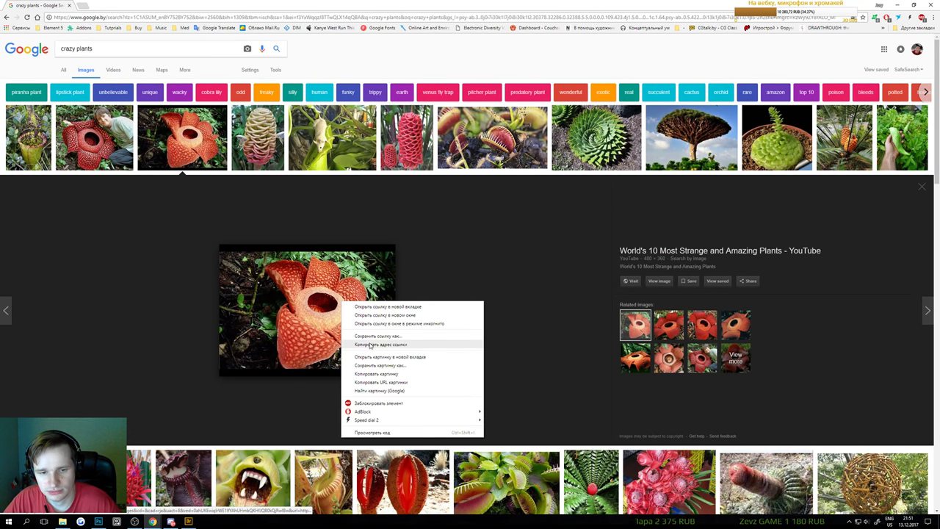
{"action": "left_click", "coordinate": [375, 376]}
Switch to Photoshop and detach the yellow cocoon, green caterpillar and anglerfish documents into separate floating windows
{"action": "left_click", "coordinate": [116, 522]}
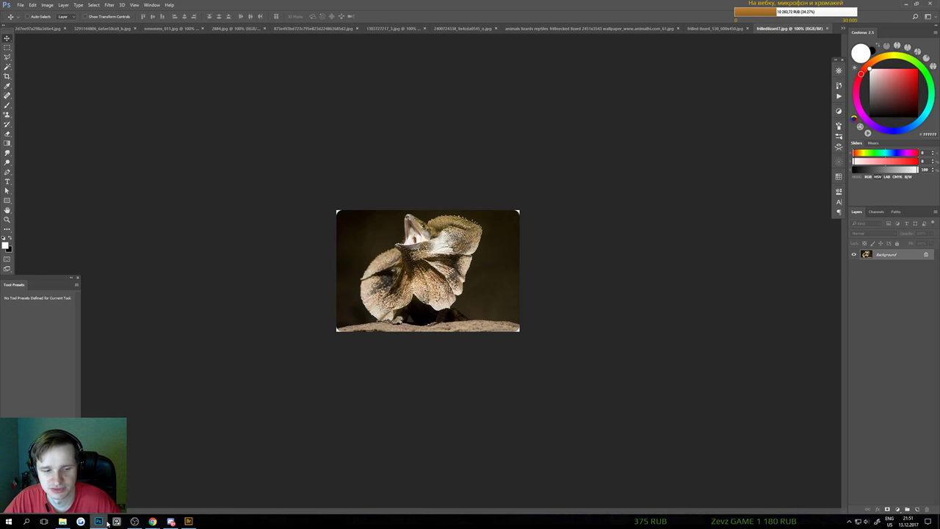
{"action": "left_click", "coordinate": [44, 29]}
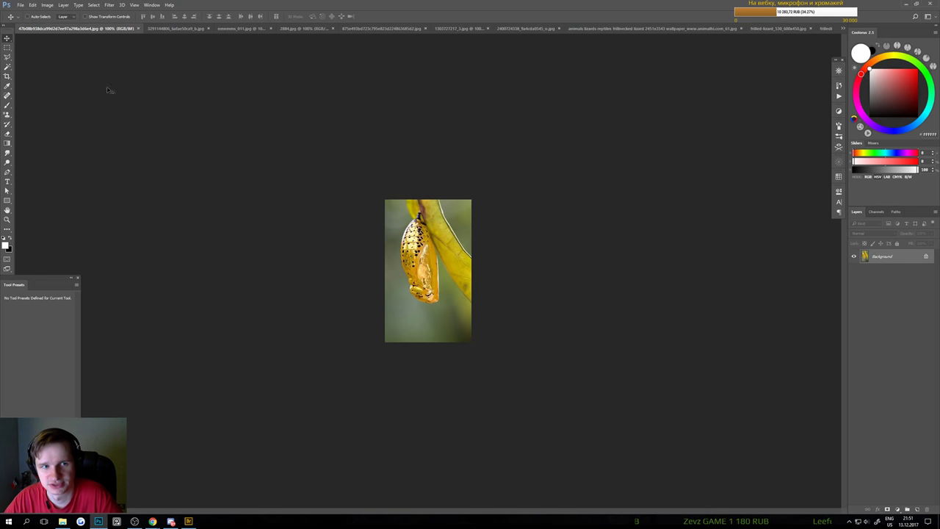
{"action": "left_click_drag", "start_coordinate": [109, 29], "coordinate": [304, 164]}
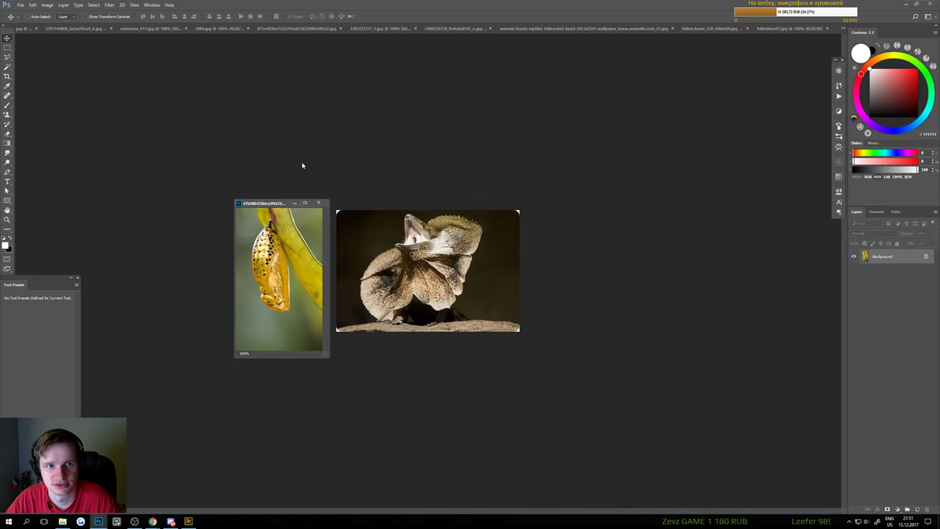
{"action": "left_click", "coordinate": [90, 30]}
{"action": "left_click_drag", "start_coordinate": [90, 31], "coordinate": [494, 247]}
{"action": "left_click_drag", "start_coordinate": [114, 29], "coordinate": [129, 218]}
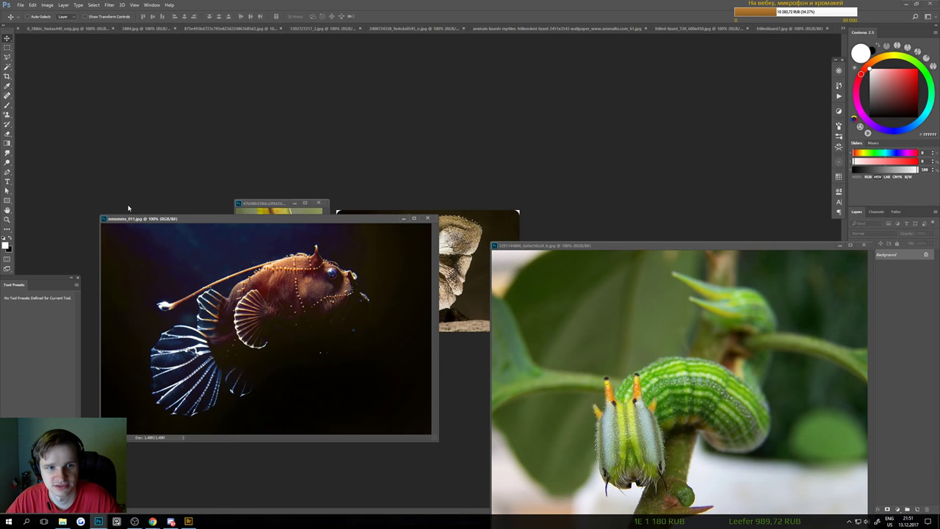
Detach the beetle mandibles document, copy its photo onto the Stark_1 canvas and close the source document
{"action": "left_click", "coordinate": [155, 31]}
{"action": "left_click_drag", "start_coordinate": [150, 30], "coordinate": [270, 205]}
{"action": "left_click", "coordinate": [80, 30]}
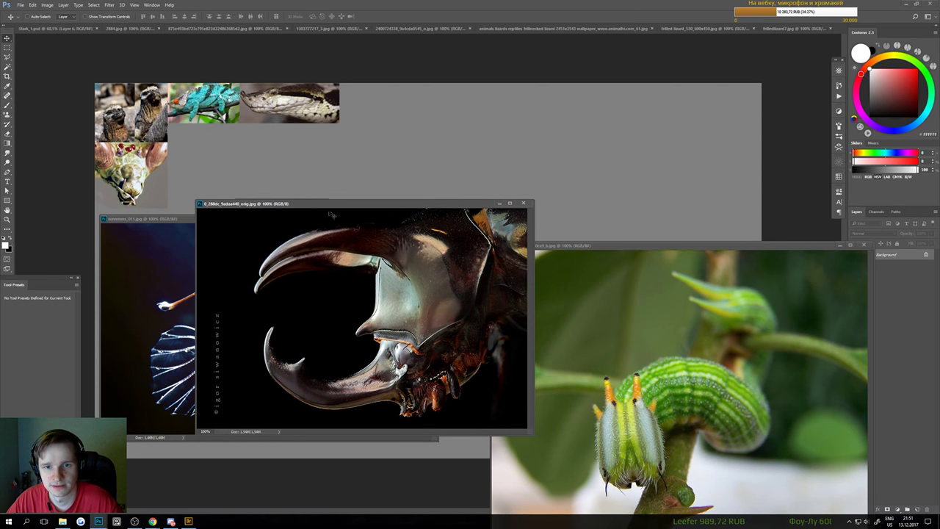
{"action": "left_click_drag", "start_coordinate": [402, 328], "coordinate": [538, 168]}
{"action": "left_click", "coordinate": [526, 203]}
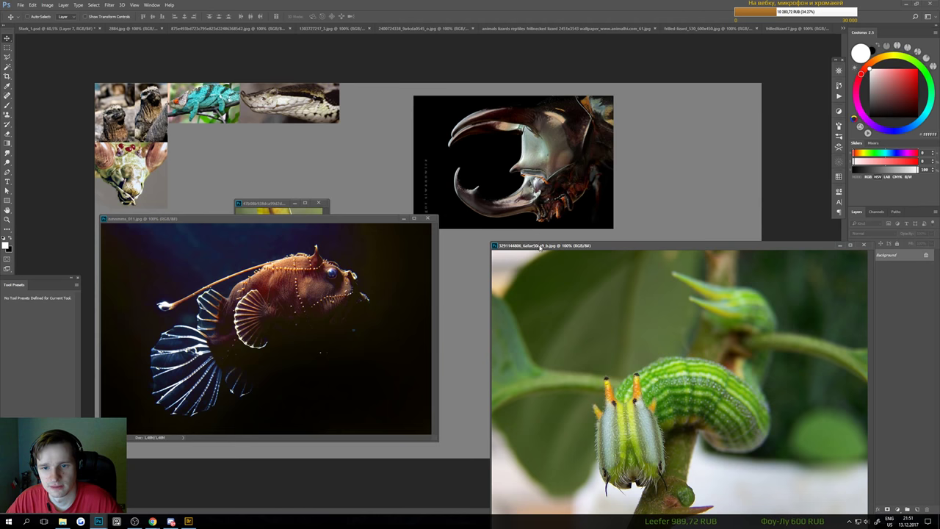
Copy the green caterpillar photo onto the Stark_1 canvas and close its document
{"action": "left_click_drag", "start_coordinate": [577, 245], "coordinate": [462, 238]}
{"action": "left_click_drag", "start_coordinate": [477, 279], "coordinate": [620, 213]}
{"action": "left_click", "coordinate": [792, 236]}
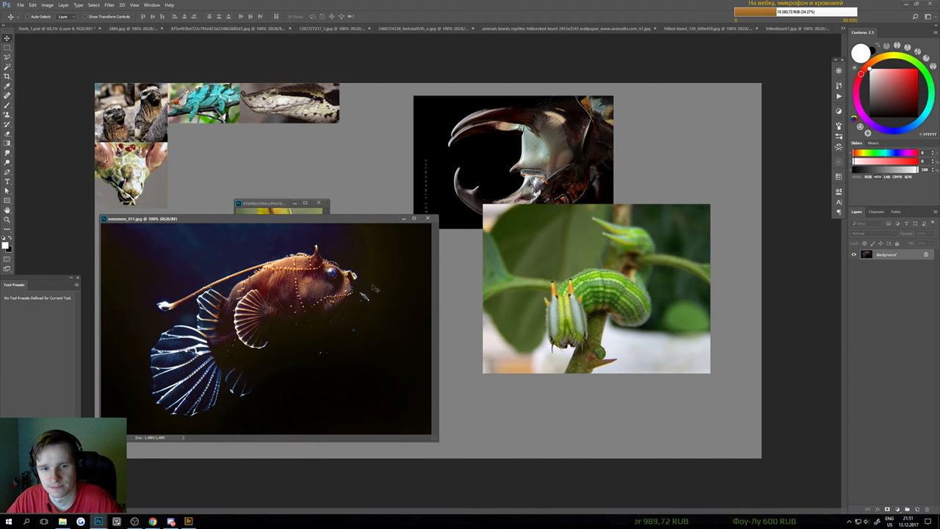
Copy the anglerfish and yellow cocoon photos onto the Stark_1 canvas and close both source documents
{"action": "left_click_drag", "start_coordinate": [352, 308], "coordinate": [470, 279]}
{"action": "left_click", "coordinate": [427, 218]}
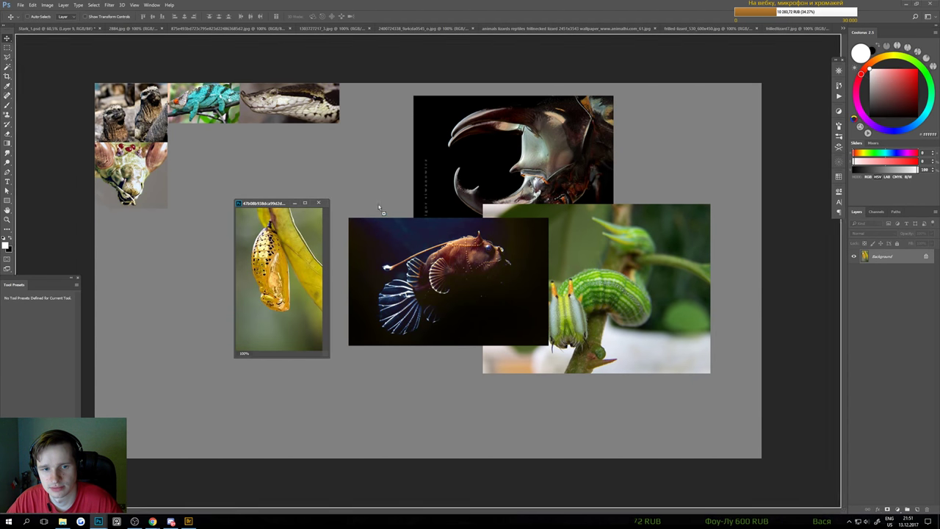
{"action": "left_click_drag", "start_coordinate": [300, 262], "coordinate": [379, 209]}
{"action": "left_click", "coordinate": [318, 203]}
Detach 2884.jpg, copy its mandarin fish photo onto the Stark_1 canvas and close the document
{"action": "left_click", "coordinate": [126, 29]}
{"action": "left_click_drag", "start_coordinate": [126, 30], "coordinate": [143, 174]}
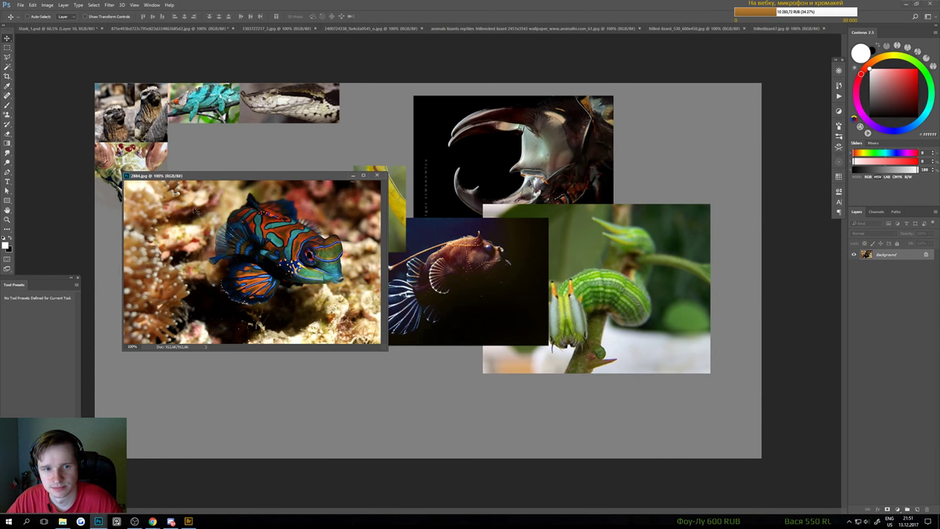
{"action": "left_click_drag", "start_coordinate": [275, 285], "coordinate": [378, 156]}
{"action": "left_click", "coordinate": [378, 175]}
Copy the curled armadillo lizard photo onto the Stark_1 canvas and close its document
{"action": "left_click_drag", "start_coordinate": [193, 28], "coordinate": [256, 177]}
{"action": "left_click_drag", "start_coordinate": [370, 203], "coordinate": [329, 135]}
{"action": "left_click", "coordinate": [377, 176]}
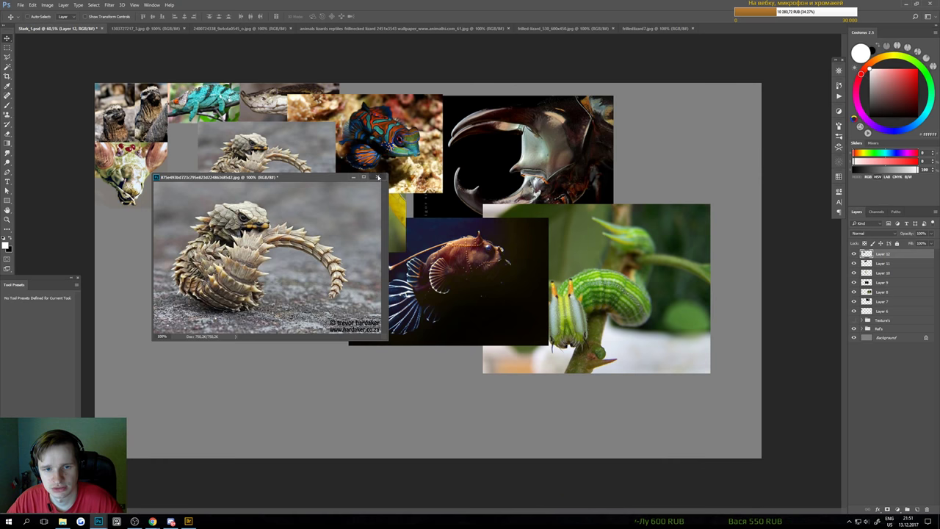
{"action": "left_click", "coordinate": [476, 197]}
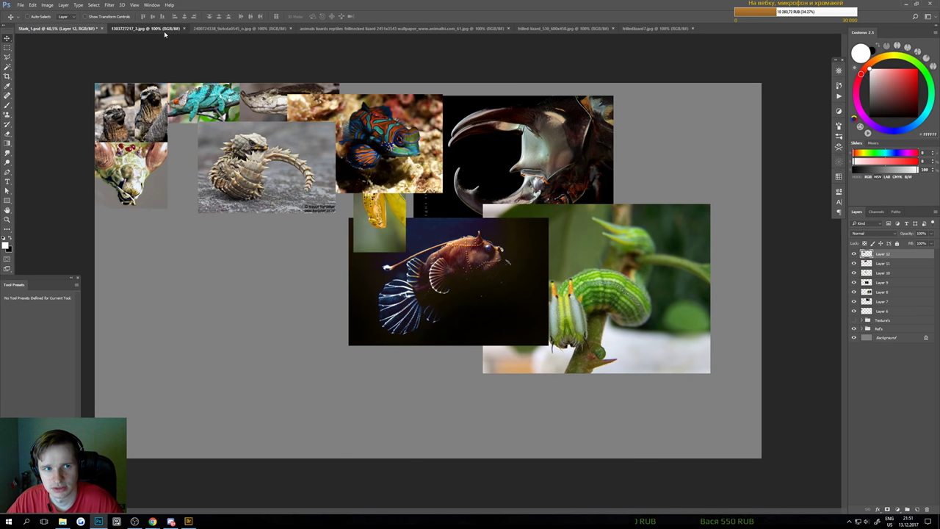
Copy the horned lizard and yellow-throated lizard photos onto the Stark_1 canvas and close their documents
{"action": "left_click_drag", "start_coordinate": [165, 31], "coordinate": [243, 226]}
{"action": "left_click_drag", "start_coordinate": [342, 273], "coordinate": [344, 203]}
{"action": "left_click", "coordinate": [352, 226]}
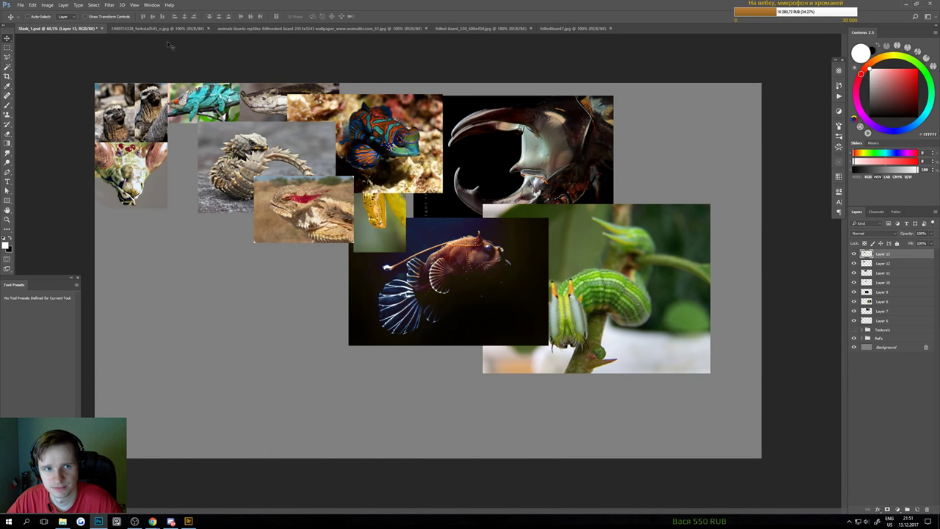
{"action": "left_click_drag", "start_coordinate": [170, 30], "coordinate": [243, 241]}
{"action": "left_click_drag", "start_coordinate": [367, 294], "coordinate": [360, 205]}
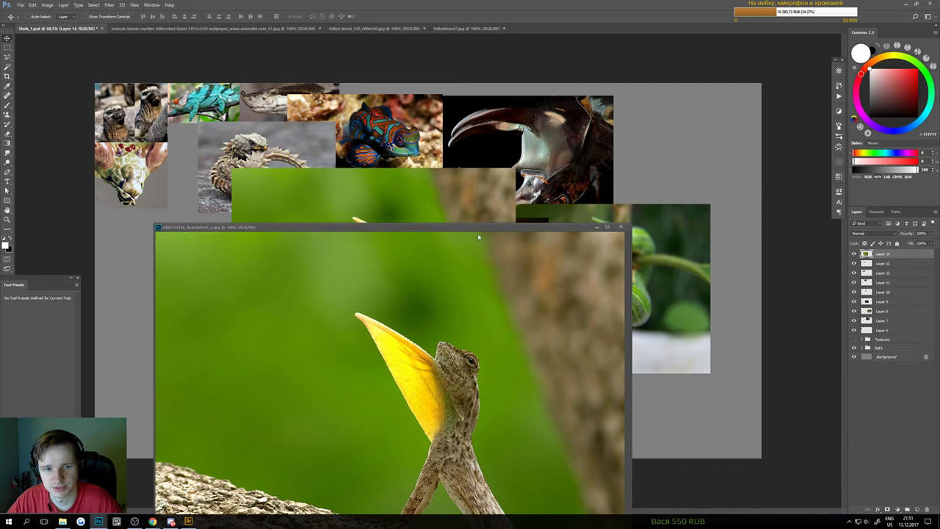
{"action": "left_click", "coordinate": [621, 226]}
Copy the three frilled lizard photos from their open documents onto the Stark_1 canvas and close the documents
{"action": "left_click", "coordinate": [162, 28]}
{"action": "left_click_drag", "start_coordinate": [162, 28], "coordinate": [345, 226]}
{"action": "left_click", "coordinate": [294, 221]}
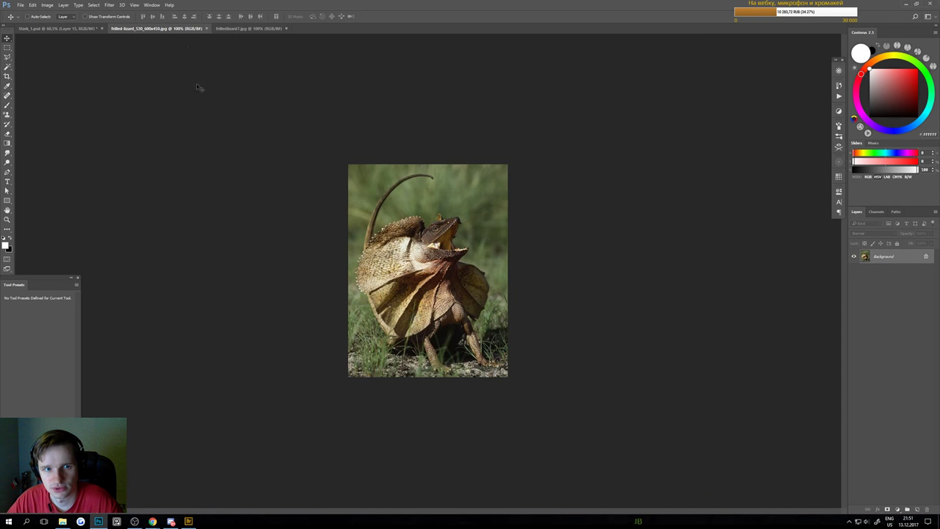
{"action": "left_click_drag", "start_coordinate": [127, 28], "coordinate": [194, 247]}
{"action": "left_click_drag", "start_coordinate": [285, 307], "coordinate": [233, 260]}
{"action": "left_click", "coordinate": [331, 246]}
{"action": "left_click_drag", "start_coordinate": [146, 29], "coordinate": [233, 172]}
{"action": "left_click_drag", "start_coordinate": [252, 204], "coordinate": [380, 176]}
{"action": "left_click", "coordinate": [371, 174]}
Arrange the three frilled lizard photos side by side in a row on the canvas
{"action": "left_click_drag", "start_coordinate": [348, 137], "coordinate": [404, 249]}
{"action": "left_click_drag", "start_coordinate": [252, 234], "coordinate": [225, 257]}
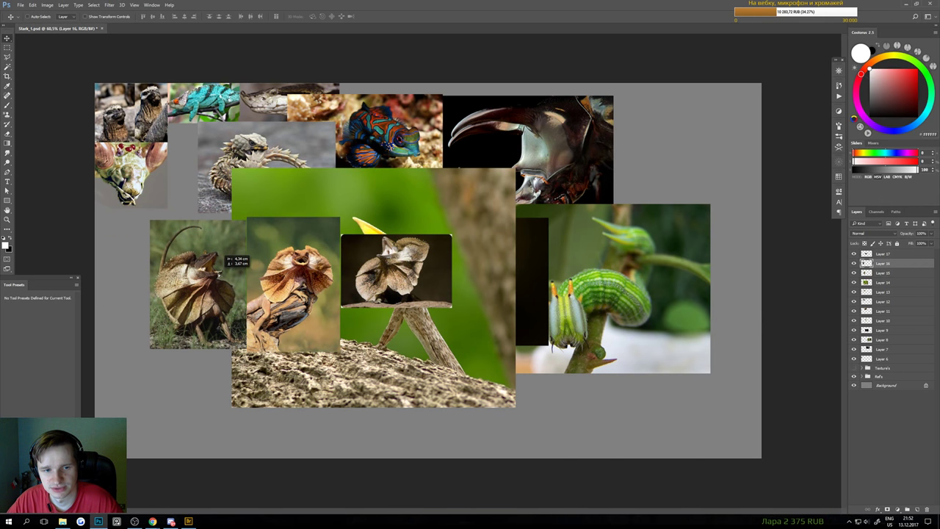
{"action": "left_click", "coordinate": [307, 275]}
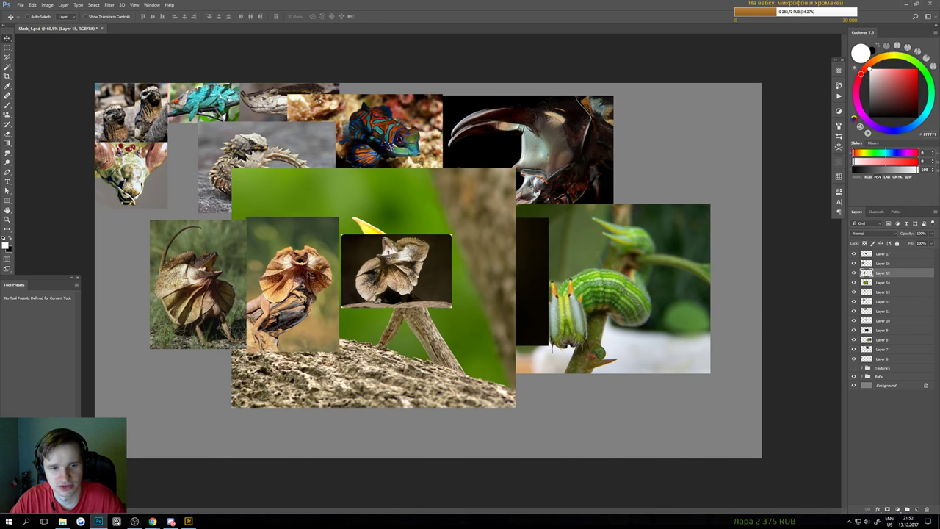
{"action": "left_click_drag", "start_coordinate": [408, 249], "coordinate": [406, 235]}
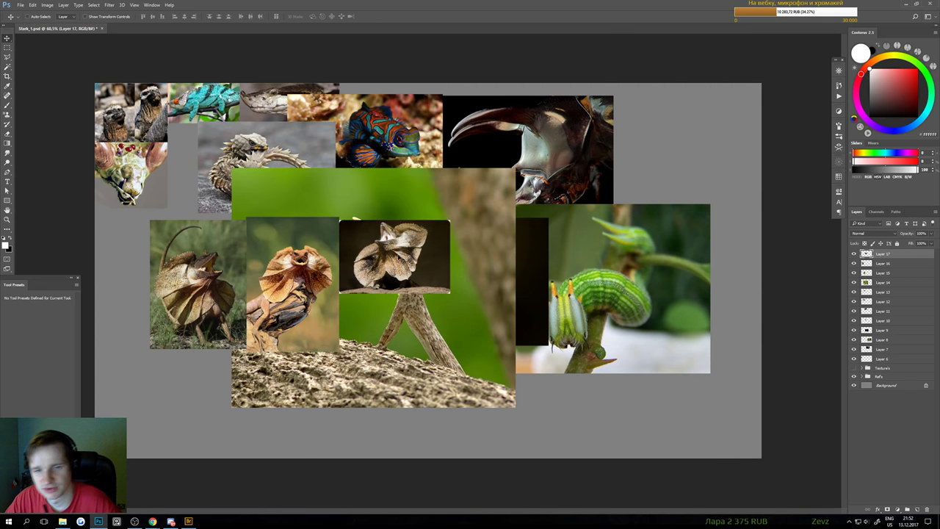
Shift the beetle, mandarin fish, armadillo lizard and orange frilled lizard photos toward the canvas's right side to clear space
{"action": "left_click_drag", "start_coordinate": [394, 268], "coordinate": [500, 275]}
{"action": "left_click_drag", "start_coordinate": [567, 280], "coordinate": [620, 300]}
{"action": "left_click_drag", "start_coordinate": [549, 174], "coordinate": [610, 205]}
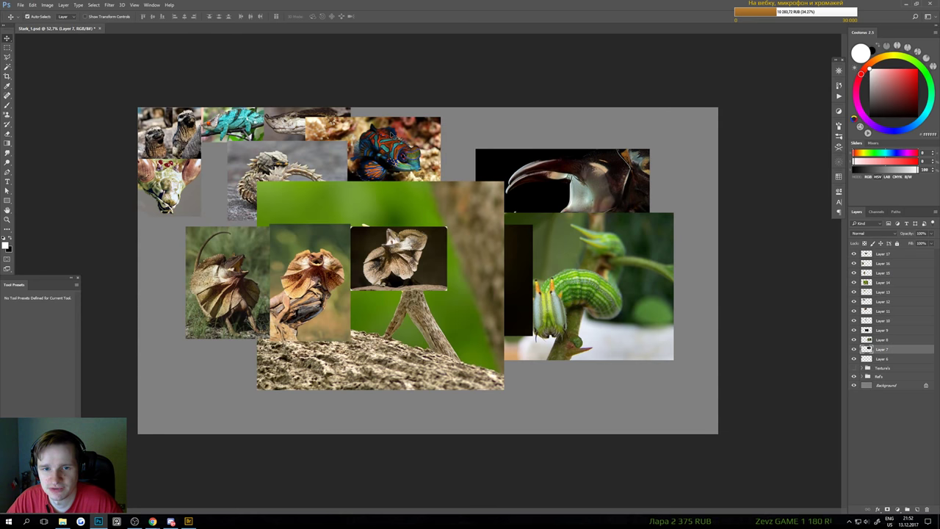
{"action": "left_click_drag", "start_coordinate": [389, 149], "coordinate": [477, 205]}
{"action": "left_click", "coordinate": [300, 177], "text": "ctrl"}
{"action": "left_click_drag", "start_coordinate": [300, 175], "coordinate": [535, 311]}
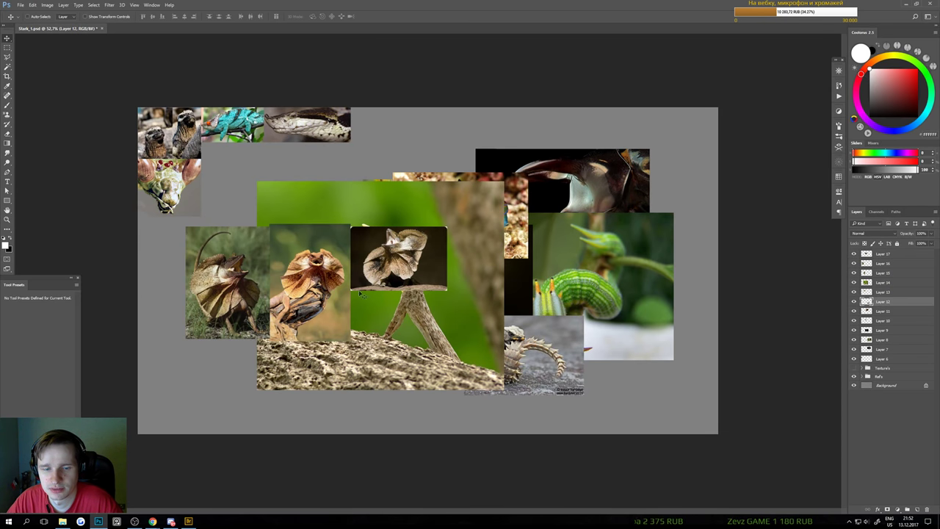
{"action": "left_click_drag", "start_coordinate": [323, 284], "coordinate": [452, 325]}
Place the frilled lizard in grass below the horned head photo and scale it down to the left column's width
{"action": "left_click_drag", "start_coordinate": [219, 279], "coordinate": [149, 253]}
{"action": "key", "text": "ctrl+t"}
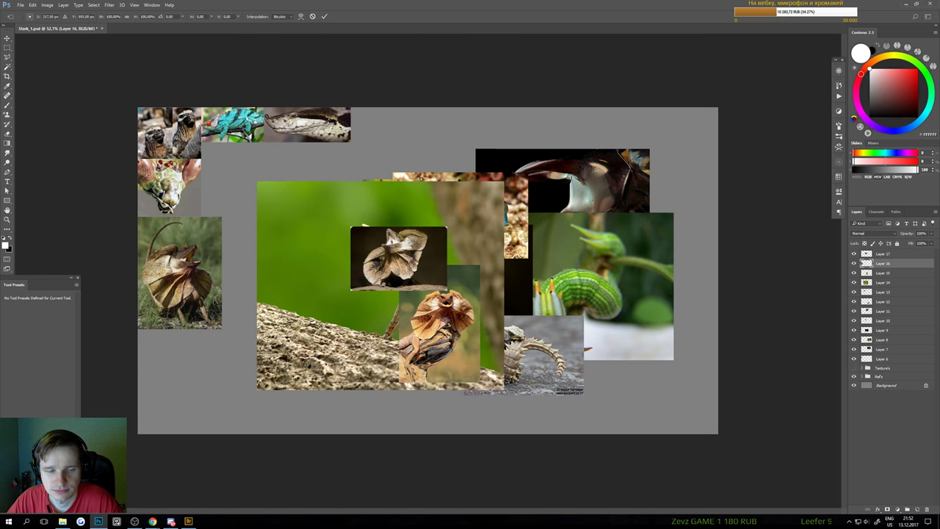
{"action": "left_click_drag", "start_coordinate": [222, 328], "coordinate": [186, 307]}
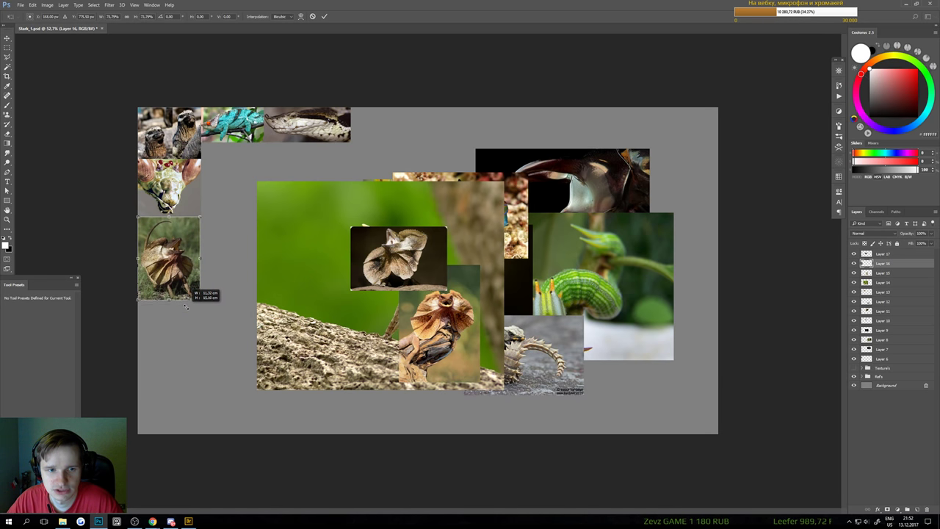
{"action": "left_click_drag", "start_coordinate": [192, 184], "coordinate": [246, 283]}
{"action": "left_click_drag", "start_coordinate": [236, 409], "coordinate": [342, 218]}
{"action": "left_click_drag", "start_coordinate": [404, 288], "coordinate": [390, 269]}
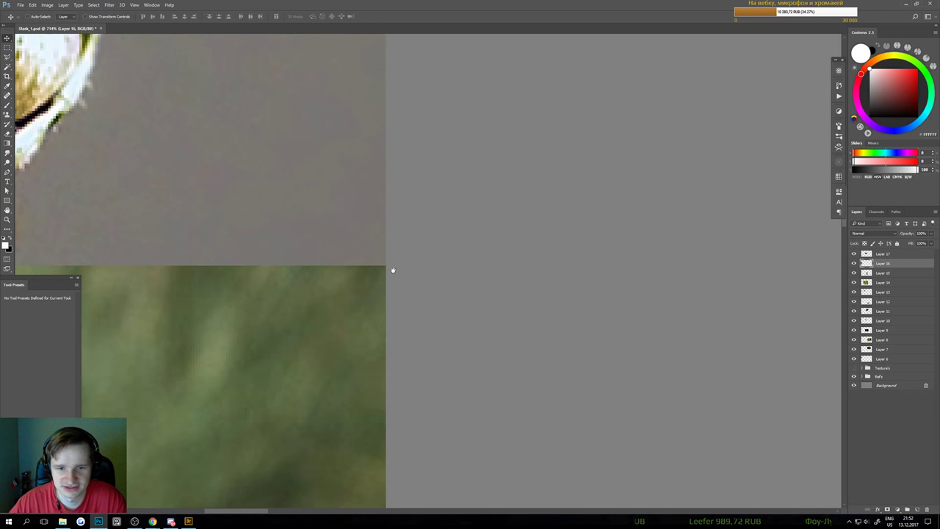
{"action": "key", "text": "Return"}
{"action": "key", "text": "ctrl+0"}
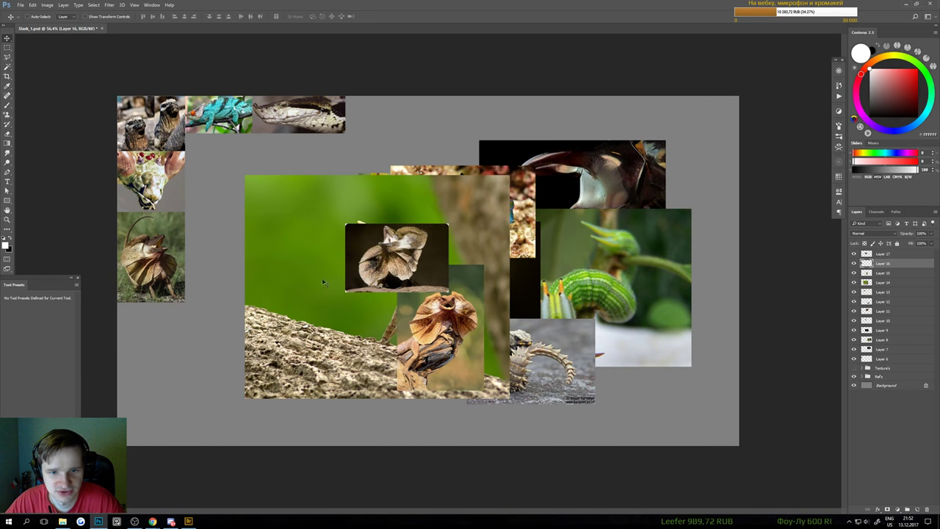
Move the dark-background frilled lizard photo beside the snake head in the top row and scale it down
{"action": "left_click_drag", "start_coordinate": [418, 232], "coordinate": [425, 97]}
{"action": "key", "text": "ctrl+t"}
{"action": "left_click_drag", "start_coordinate": [448, 151], "coordinate": [410, 135]}
{"action": "left_click_drag", "start_coordinate": [379, 105], "coordinate": [425, 140]}
{"action": "left_click_drag", "start_coordinate": [475, 209], "coordinate": [454, 196]}
{"action": "key", "text": "Return"}
Trim the strips with rounded corners off the upper and lower edges of the dark frilled lizard photo
{"action": "key", "text": "m"}
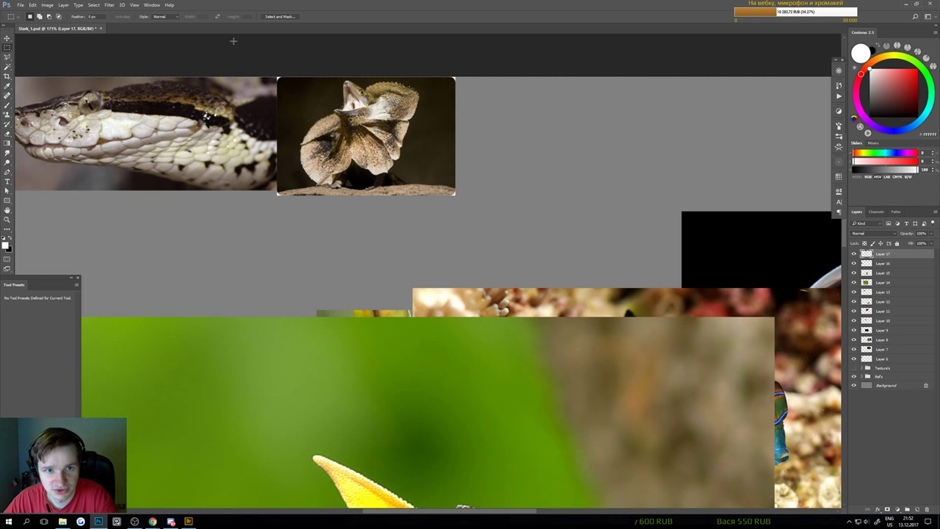
{"action": "left_click_drag", "start_coordinate": [234, 42], "coordinate": [531, 80]}
{"action": "key", "text": "Delete"}
{"action": "key", "text": "ctrl+d"}
{"action": "left_click_drag", "start_coordinate": [534, 212], "coordinate": [242, 189]}
{"action": "key", "text": "Delete"}
{"action": "key", "text": "ctrl+d"}
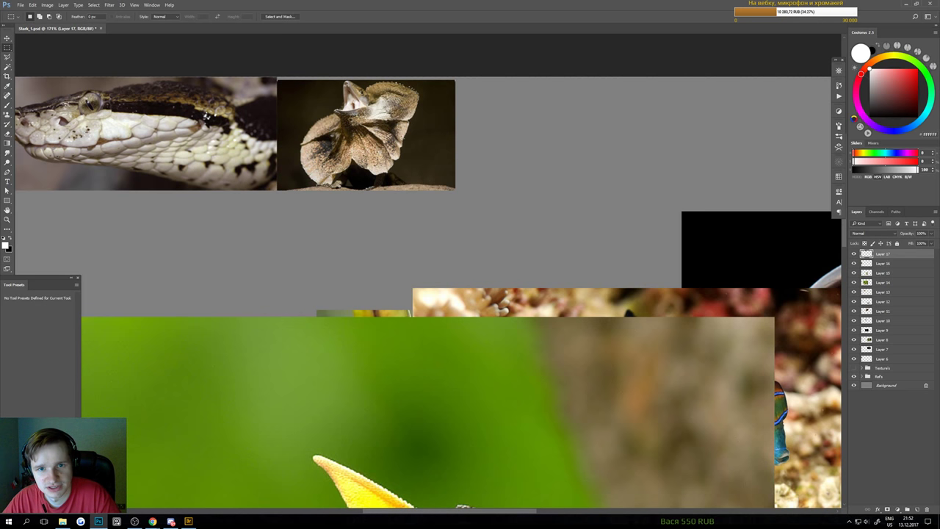
Align the trimmed frilled lizard photo with the canvas's upper edge and scale it to the snake photo's height
{"action": "key", "text": "v"}
{"action": "left_click_drag", "start_coordinate": [391, 145], "coordinate": [390, 142]}
{"action": "key", "text": "ctrl+t"}
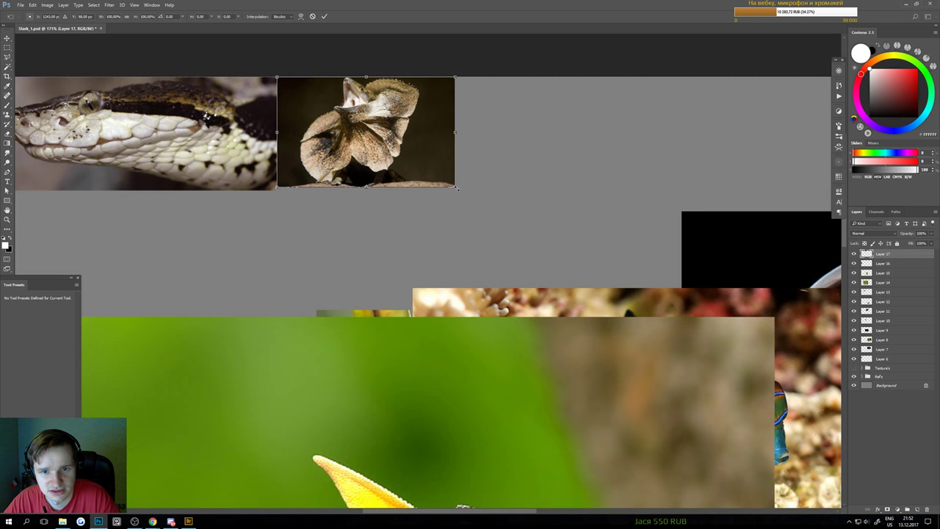
{"action": "left_click_drag", "start_coordinate": [457, 188], "coordinate": [460, 190]}
{"action": "key", "text": "Return"}
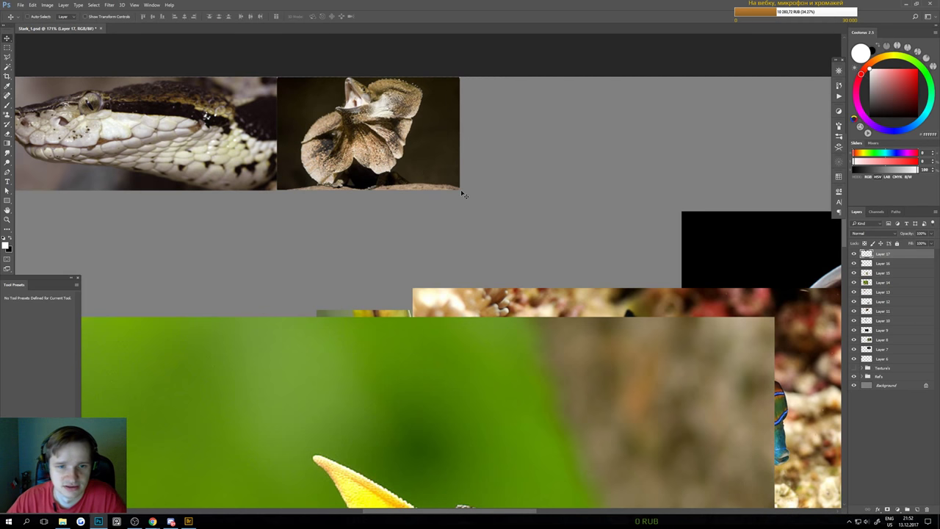
{"action": "key", "text": "ctrl+0"}
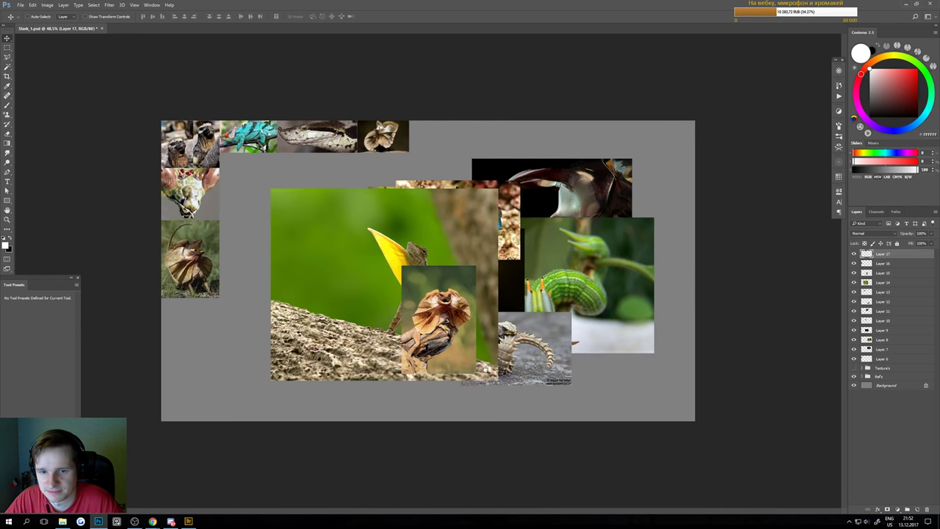
Place the orange frilled lizard photo at the foot of the left column and scale it to the column's width
{"action": "left_click_drag", "start_coordinate": [457, 304], "coordinate": [219, 338]}
{"action": "key", "text": "ctrl+t"}
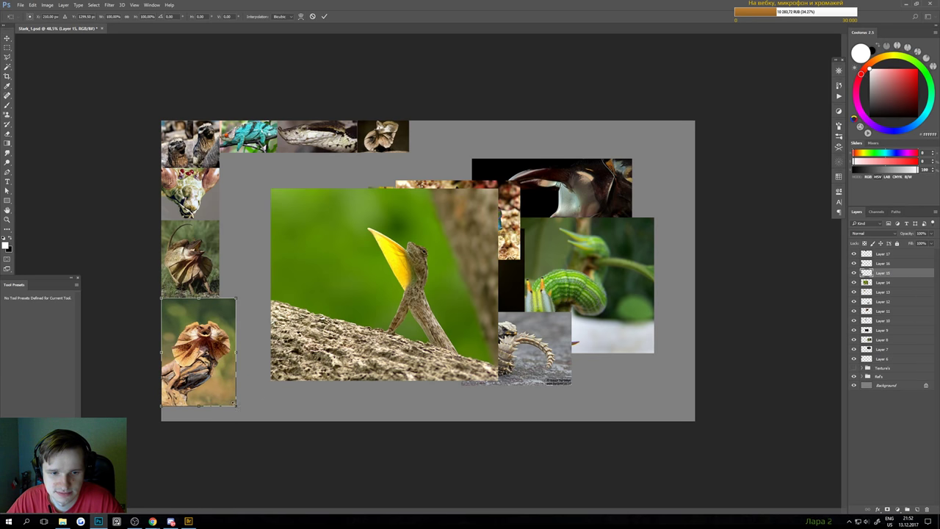
{"action": "left_click_drag", "start_coordinate": [234, 404], "coordinate": [219, 383]}
{"action": "left_click_drag", "start_coordinate": [216, 336], "coordinate": [262, 385]}
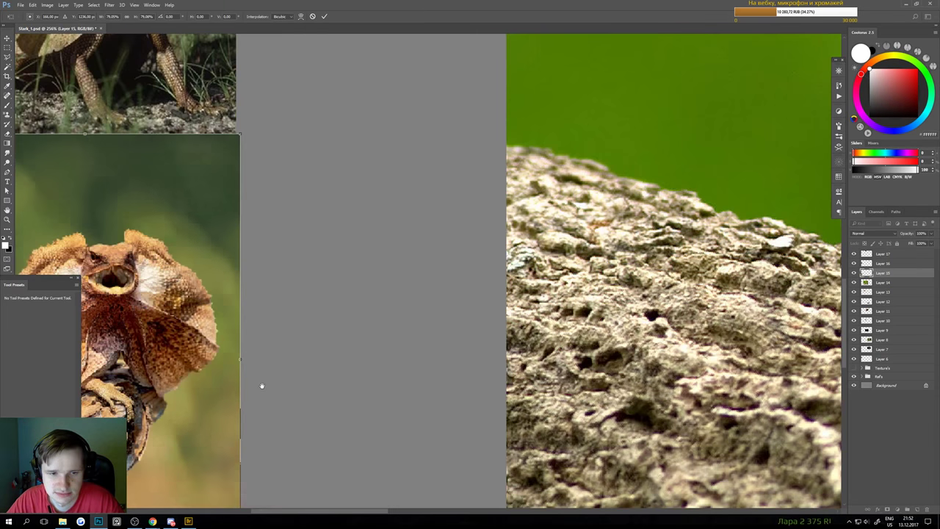
{"action": "left_click_drag", "start_coordinate": [243, 132], "coordinate": [237, 136]}
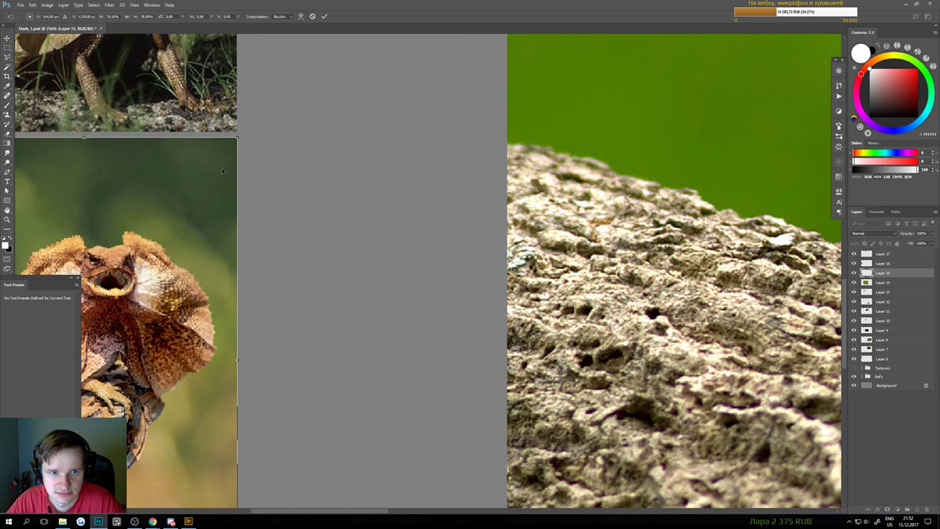
{"action": "left_click_drag", "start_coordinate": [222, 171], "coordinate": [224, 164]}
{"action": "key", "text": "Return"}
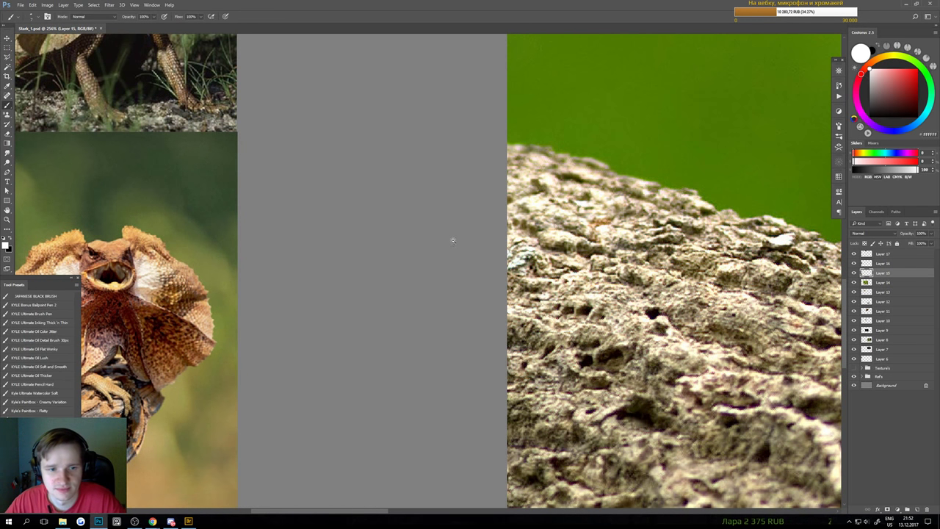
{"action": "key", "text": "ctrl+0"}
Cut away the left, lower and right parts of the yellow-throated lizard photo with rectangular selections
{"action": "left_click", "coordinate": [364, 289]}
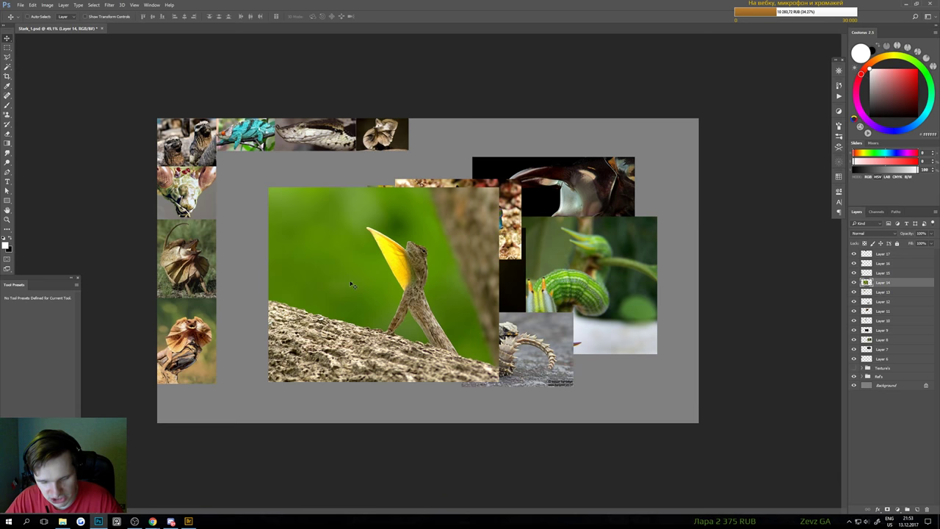
{"action": "key", "text": "m"}
{"action": "left_click_drag", "start_coordinate": [217, 119], "coordinate": [364, 417]}
{"action": "key", "text": "Delete"}
{"action": "left_click_drag", "start_coordinate": [546, 410], "coordinate": [286, 331]}
{"action": "key", "text": "Delete"}
{"action": "left_click_drag", "start_coordinate": [542, 145], "coordinate": [434, 332]}
{"action": "key", "text": "Delete"}
{"action": "key", "text": "ctrl+d"}
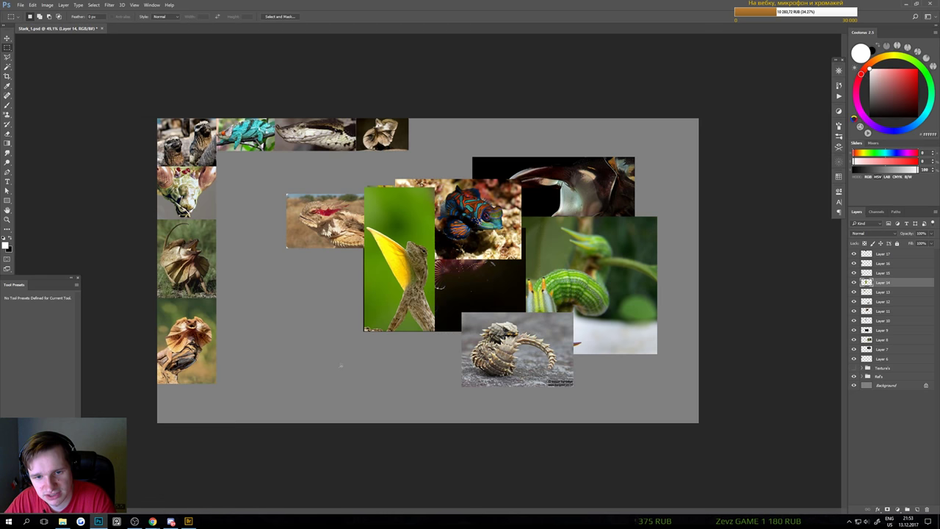
Crop the yellow-throated lizard photo tighter around its head and throat along the lower, left and upper edges
{"action": "left_click_drag", "start_coordinate": [484, 297], "coordinate": [484, 298]}
{"action": "key", "text": "Delete"}
{"action": "key", "text": "ctrl+d"}
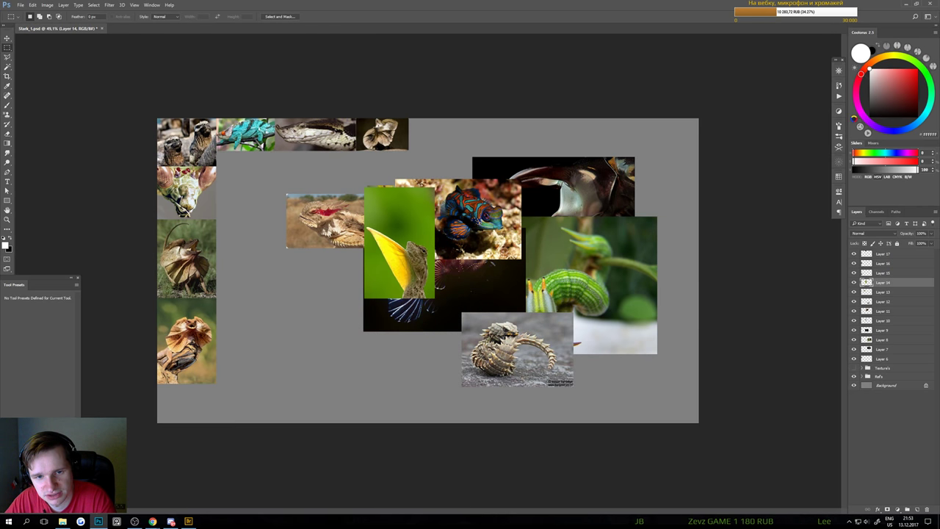
{"action": "left_click_drag", "start_coordinate": [368, 318], "coordinate": [369, 318]}
{"action": "key", "text": "Delete"}
{"action": "key", "text": "ctrl+d"}
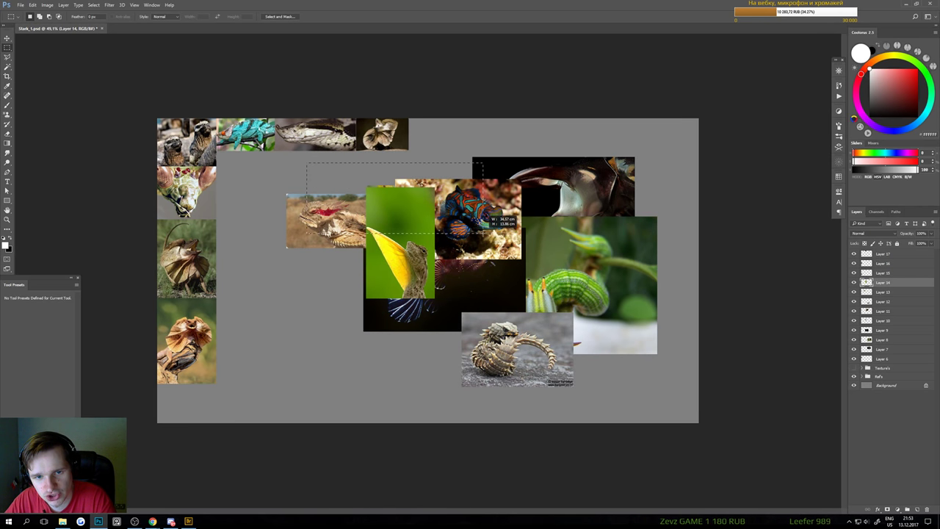
{"action": "left_click_drag", "start_coordinate": [484, 233], "coordinate": [484, 226]}
{"action": "key", "text": "Delete"}
{"action": "key", "text": "ctrl+d"}
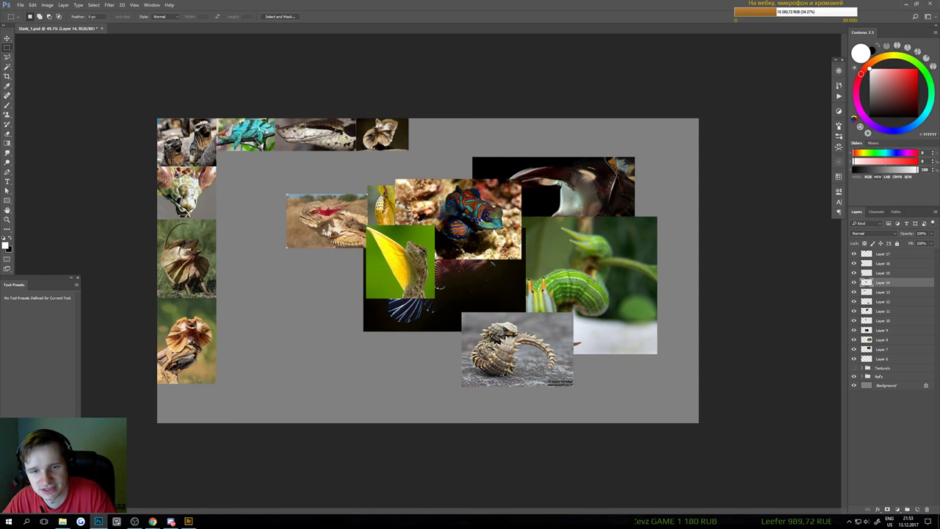
Scale the cropped yellow-throated lizard photo to the column's width and place it in the canvas's upper right corner
{"action": "key", "text": "v"}
{"action": "left_click_drag", "start_coordinate": [416, 246], "coordinate": [688, 146]}
{"action": "left_click_drag", "start_coordinate": [656, 173], "coordinate": [184, 321]}
{"action": "key", "text": "ctrl+t"}
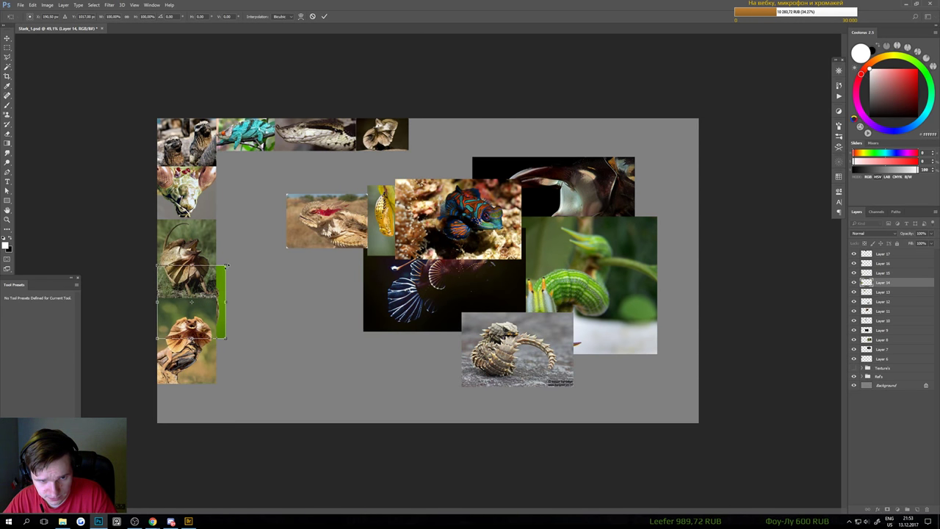
{"action": "left_click_drag", "start_coordinate": [227, 266], "coordinate": [686, 125]}
{"action": "key", "text": "Return"}
Move the green caterpillar photo to free space, copy the area around the caterpillar to a new layer and delete the original photo
{"action": "left_click_drag", "start_coordinate": [592, 271], "coordinate": [332, 312]}
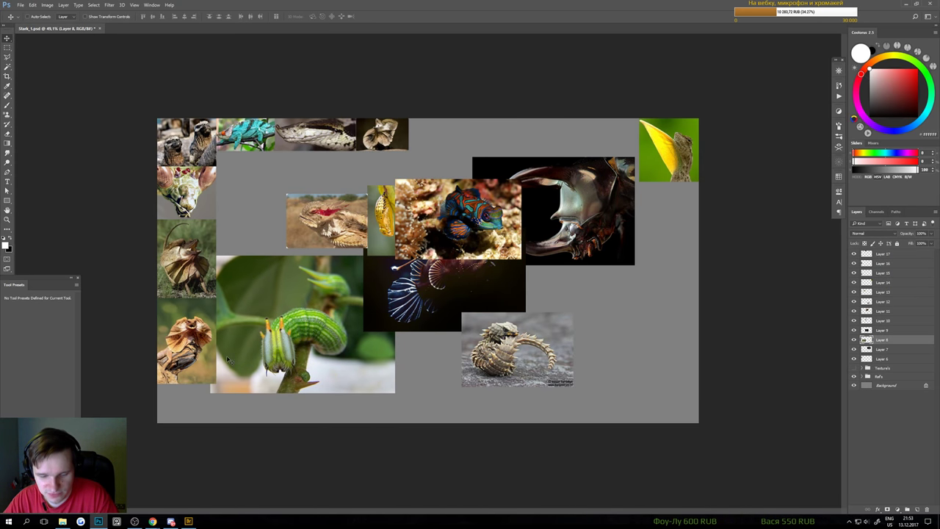
{"action": "key", "text": "m"}
{"action": "left_click_drag", "start_coordinate": [262, 282], "coordinate": [364, 386]}
{"action": "left_click_drag", "start_coordinate": [316, 340], "coordinate": [305, 336]}
{"action": "right_click", "coordinate": [305, 337]}
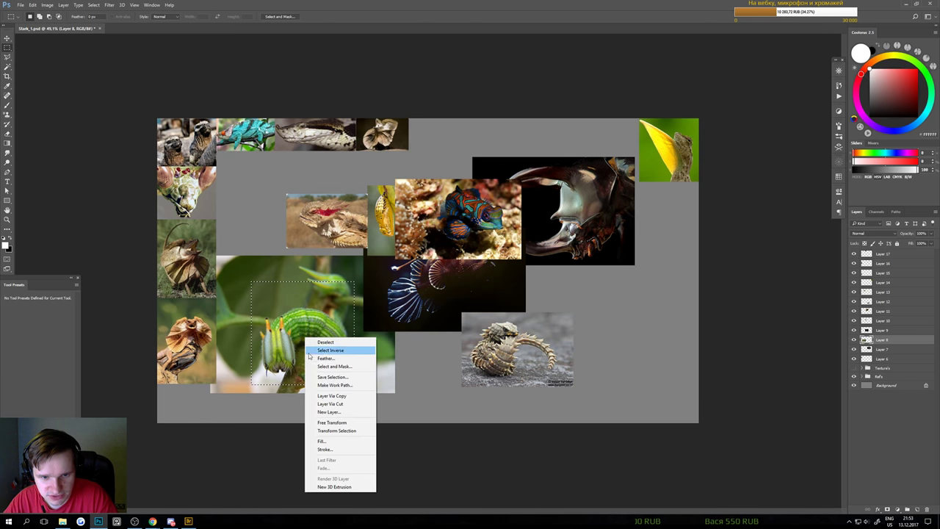
{"action": "left_click", "coordinate": [323, 396]}
{"action": "key", "text": "v"}
{"action": "left_click", "coordinate": [233, 303]}
{"action": "key", "text": "Delete"}
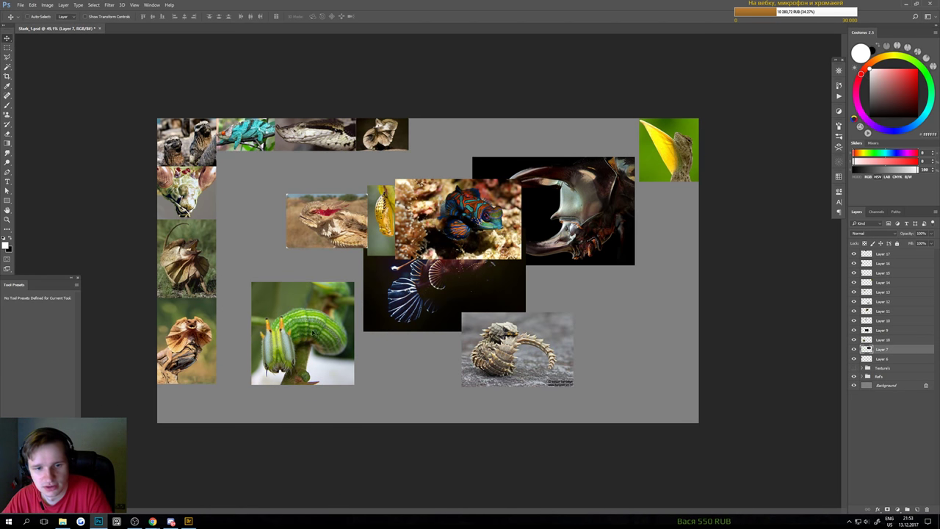
Crop the caterpillar photo tighter along its left, right, upper and lower edges with rectangular selections
{"action": "left_click_drag", "start_coordinate": [255, 320], "coordinate": [241, 302]}
{"action": "key", "text": "m"}
{"action": "left_click_drag", "start_coordinate": [204, 229], "coordinate": [245, 374]}
{"action": "key", "text": "Delete"}
{"action": "key", "text": "ctrl+d"}
{"action": "left_click_drag", "start_coordinate": [364, 343], "coordinate": [337, 377]}
{"action": "key", "text": "Delete"}
{"action": "key", "text": "ctrl+d"}
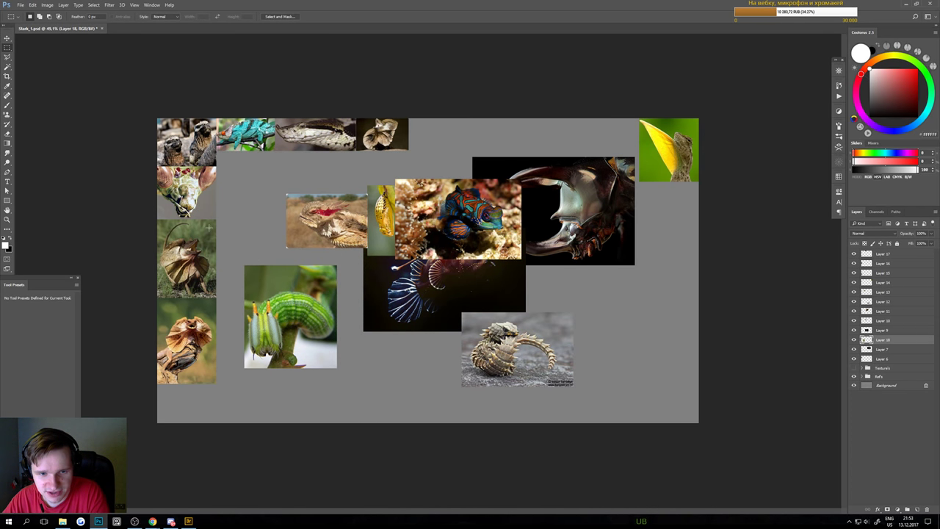
{"action": "left_click_drag", "start_coordinate": [211, 227], "coordinate": [410, 285]}
{"action": "key", "text": "Delete"}
{"action": "key", "text": "ctrl+d"}
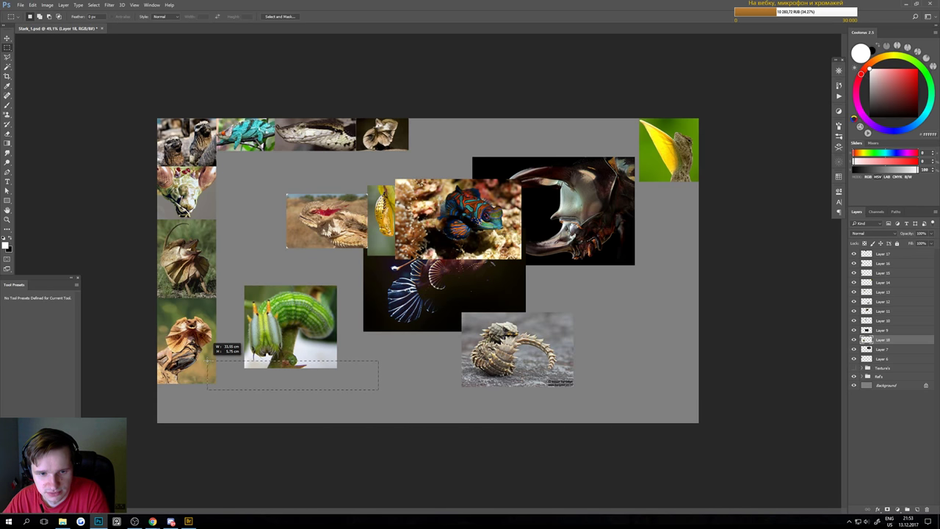
{"action": "left_click_drag", "start_coordinate": [208, 360], "coordinate": [208, 360]}
{"action": "key", "text": "Delete"}
{"action": "key", "text": "ctrl+d"}
Place the caterpillar photo at the end of the top row, beside the brown moth-like photo, and scale it to the row's height
{"action": "key", "text": "v"}
{"action": "left_click_drag", "start_coordinate": [311, 334], "coordinate": [476, 147]}
{"action": "key", "text": "ctrl+t"}
{"action": "left_click_drag", "start_coordinate": [502, 178], "coordinate": [514, 159]}
{"action": "left_click_drag", "start_coordinate": [420, 47], "coordinate": [414, 153]}
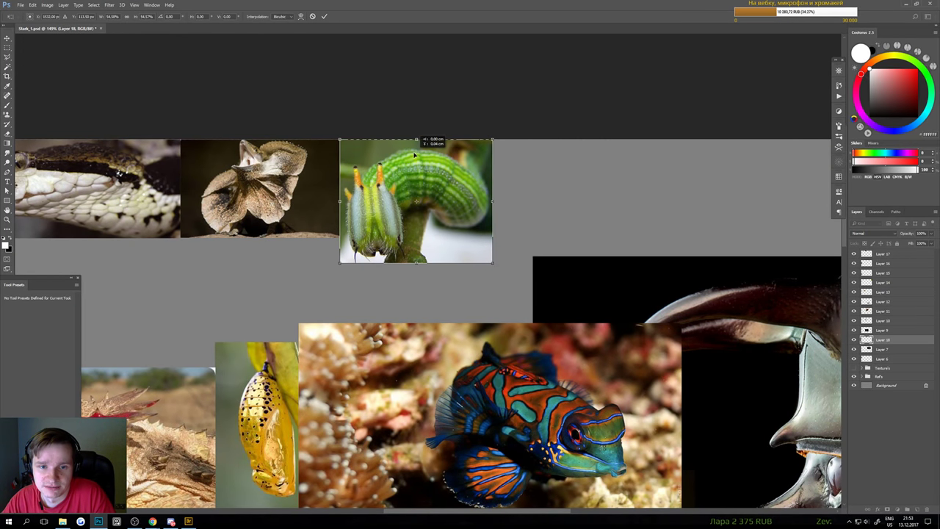
{"action": "left_click_drag", "start_coordinate": [493, 264], "coordinate": [460, 235]}
{"action": "scroll", "coordinate": [460, 235], "scroll_direction": "down", "scroll_amount": 4}
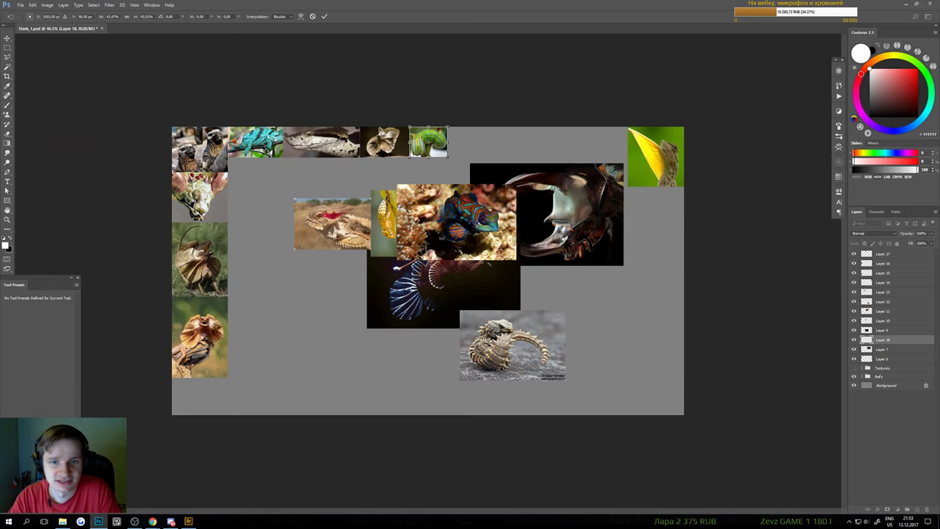
{"action": "key", "text": "Return"}
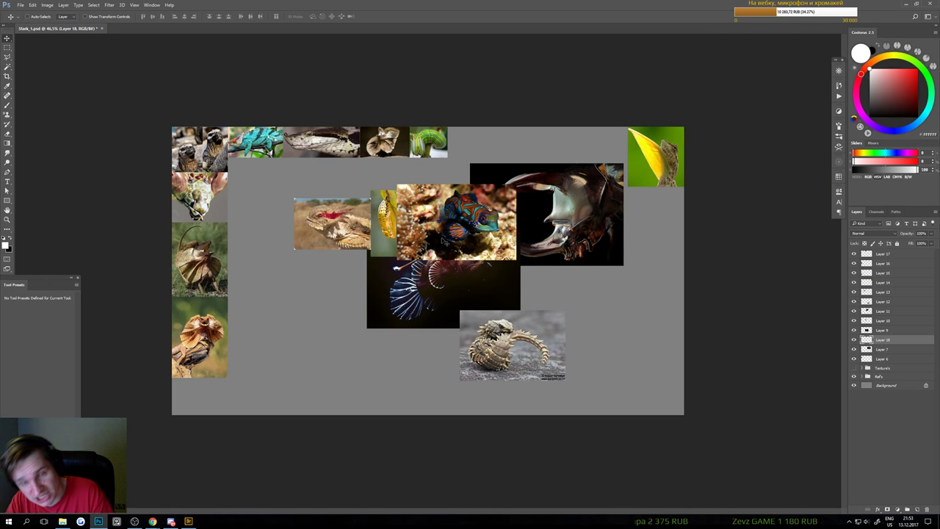
Move the black horned beetle photo to free space and cut away the strip with lettering along its left edge
{"action": "left_click_drag", "start_coordinate": [545, 207], "coordinate": [623, 258]}
{"action": "key", "text": "ctrl+t"}
{"action": "key", "text": "Return"}
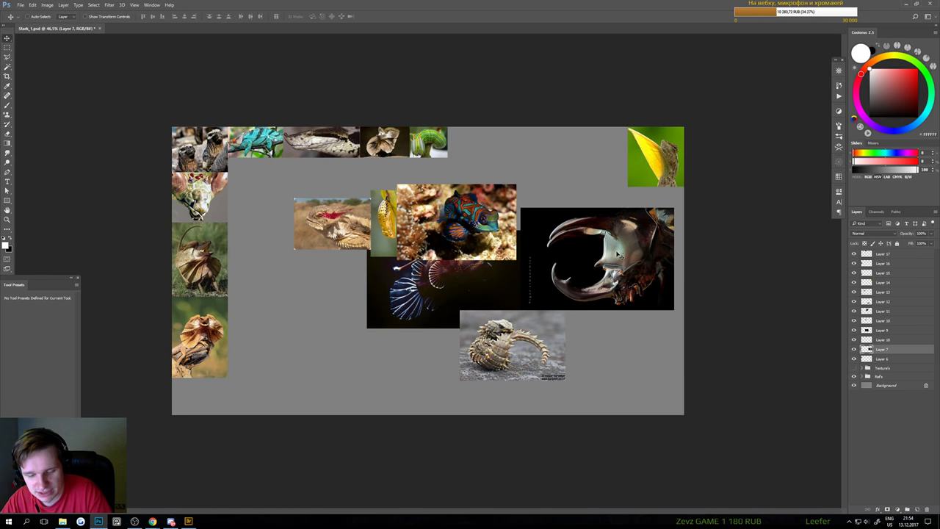
{"action": "key", "text": "m"}
{"action": "left_click_drag", "start_coordinate": [509, 199], "coordinate": [544, 322]}
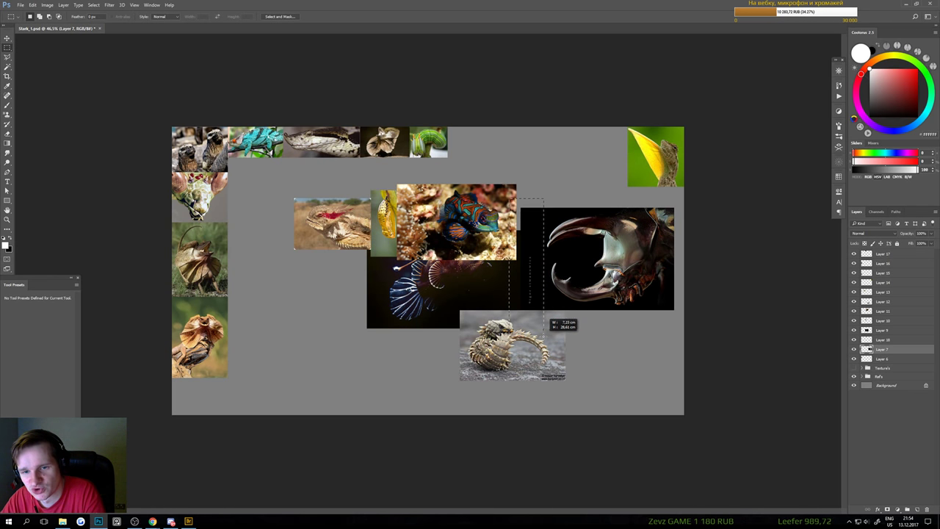
{"action": "key", "text": "Delete"}
{"action": "key", "text": "ctrl+d"}
Place the beetle photo beside the caterpillar in the top row and scale it to the row's height
{"action": "left_click_drag", "start_coordinate": [655, 196], "coordinate": [611, 247]}
{"action": "key", "text": "ctrl+d"}
{"action": "key", "text": "ctrl+t"}
{"action": "left_click_drag", "start_coordinate": [597, 270], "coordinate": [554, 198]}
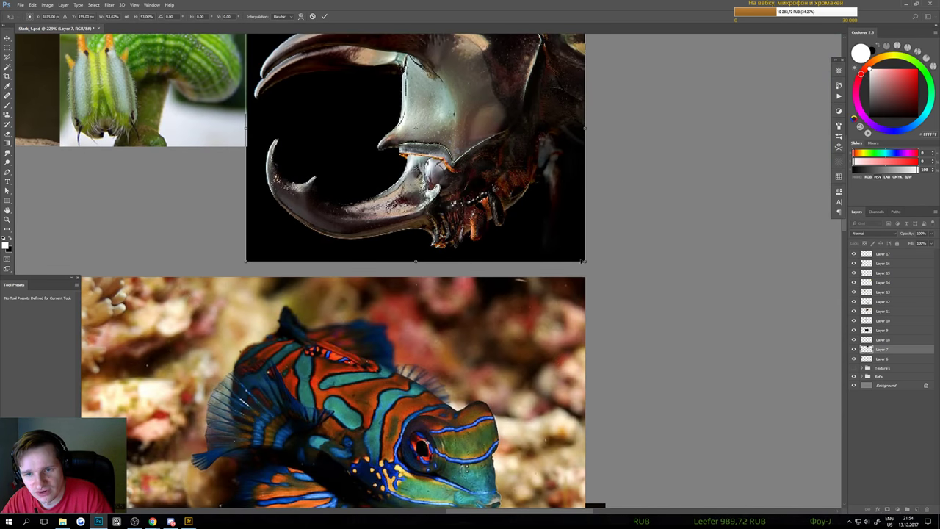
{"action": "left_click_drag", "start_coordinate": [581, 260], "coordinate": [458, 120]}
{"action": "scroll", "coordinate": [497, 160], "scroll_direction": "down", "scroll_amount": 3}
{"action": "key", "text": "Return"}
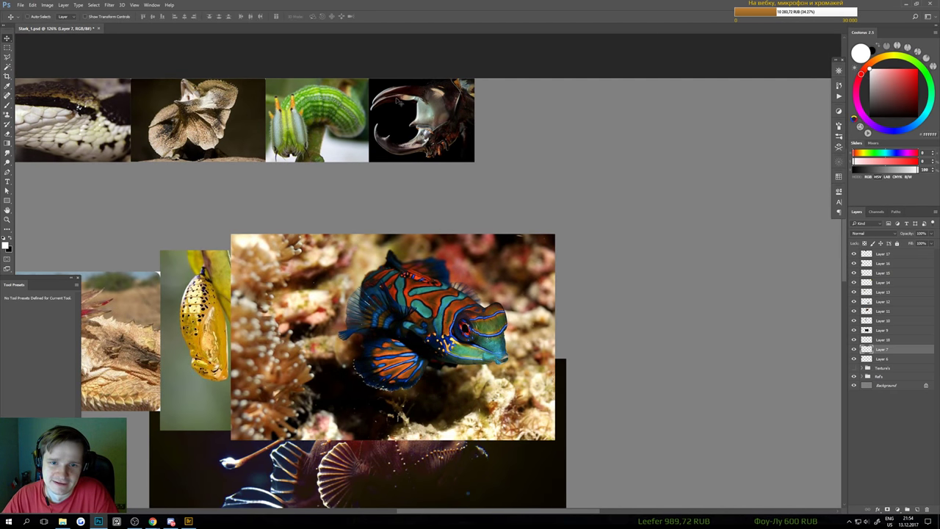
{"action": "left_click_drag", "start_coordinate": [396, 102], "coordinate": [397, 100]}
{"action": "scroll", "coordinate": [424, 168], "scroll_direction": "down", "scroll_amount": 3}
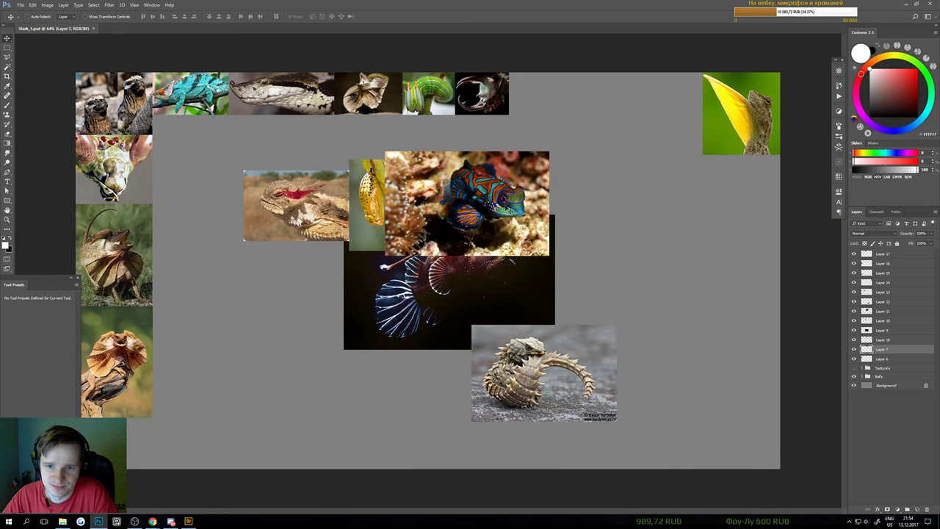
Move the colourful mandarin fish photo clear of the others and cut away its left and right parts
{"action": "left_click_drag", "start_coordinate": [503, 209], "coordinate": [668, 263]}
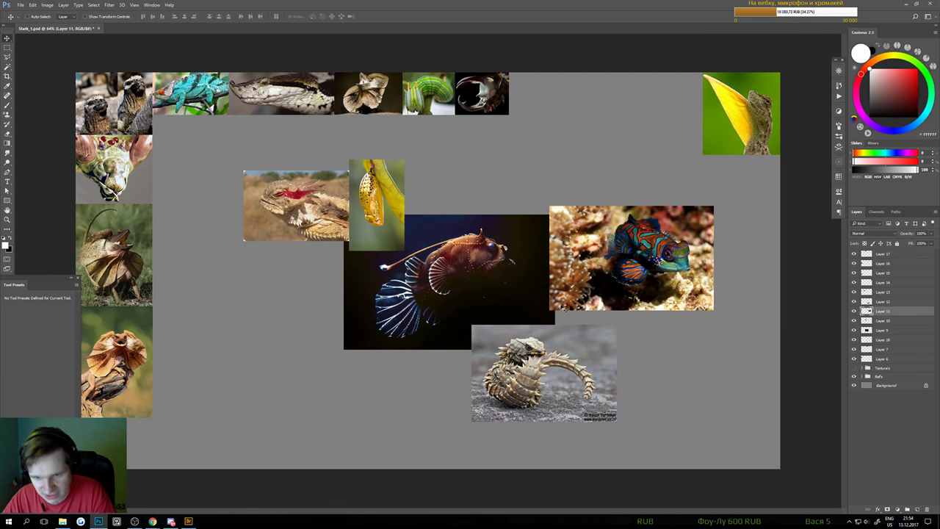
{"action": "key", "text": "m"}
{"action": "left_click_drag", "start_coordinate": [506, 194], "coordinate": [603, 319]}
{"action": "key", "text": "Delete"}
{"action": "key", "text": "ctrl+d"}
{"action": "left_click_drag", "start_coordinate": [744, 172], "coordinate": [691, 321]}
{"action": "key", "text": "Delete"}
{"action": "key", "text": "ctrl+d"}
{"action": "left_click", "coordinate": [686, 203]}
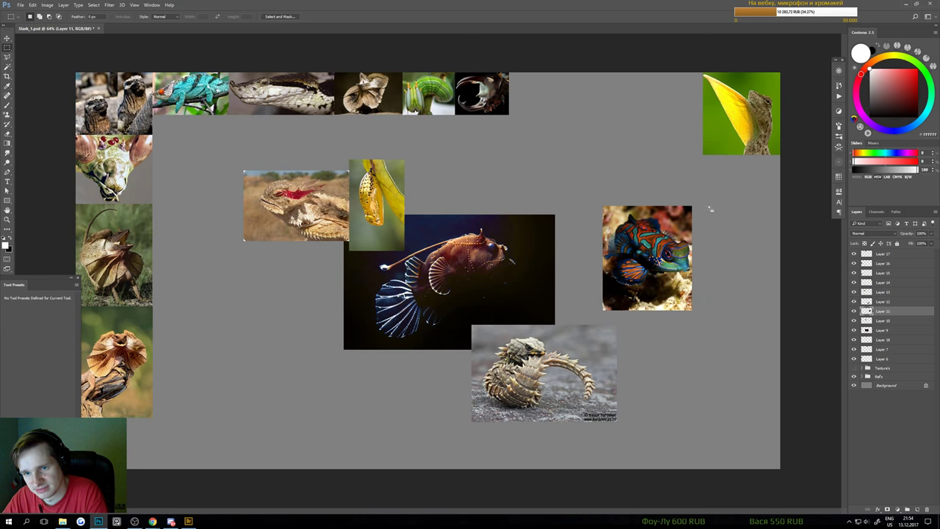
Crop the mandarin fish photo along its lower and upper edges, close to the fish
{"action": "key", "text": "v"}
{"action": "left_click_drag", "start_coordinate": [663, 278], "coordinate": [705, 273]}
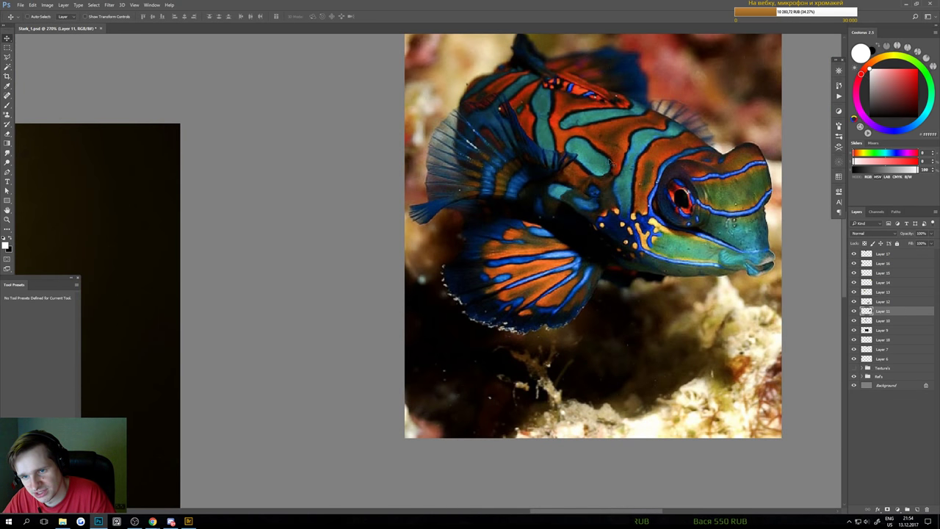
{"action": "mouse_move", "coordinate": [612, 312]}
{"action": "left_mouse_down"}
{"action": "mouse_move", "coordinate": [514, 314]}
{"action": "mouse_move", "coordinate": [602, 315]}
{"action": "left_mouse_up"}
{"action": "left_click_drag", "start_coordinate": [514, 338], "coordinate": [360, 369]}
{"action": "left_click_drag", "start_coordinate": [549, 322], "coordinate": [493, 345]}
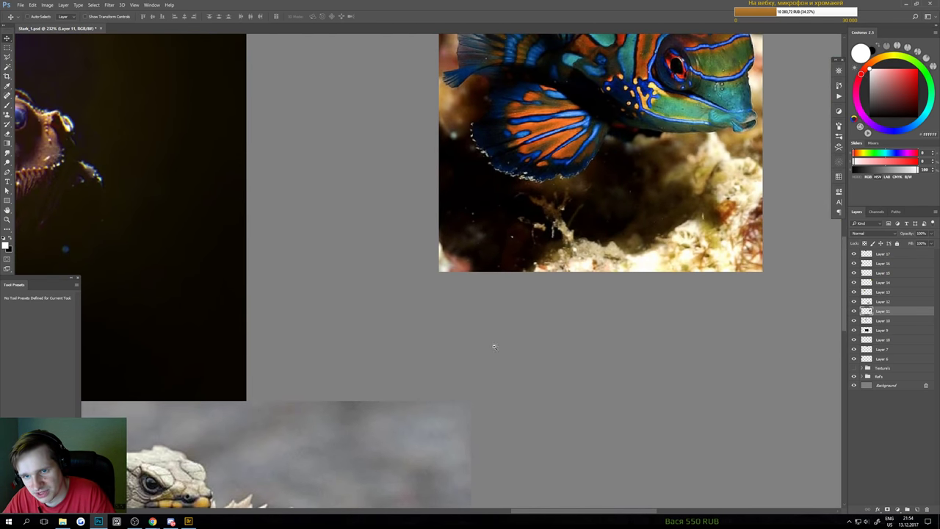
{"action": "left_click_drag", "start_coordinate": [587, 314], "coordinate": [502, 356]}
{"action": "scroll", "coordinate": [503, 356], "scroll_direction": "down", "scroll_amount": 3}
{"action": "key", "text": "m"}
{"action": "mouse_move", "coordinate": [405, 357]}
{"action": "left_mouse_down"}
{"action": "mouse_move", "coordinate": [472, 348]}
{"action": "mouse_move", "coordinate": [680, 283]}
{"action": "left_mouse_up"}
{"action": "key", "text": "Delete"}
{"action": "key", "text": "ctrl+d"}
{"action": "left_click_drag", "start_coordinate": [369, 54], "coordinate": [658, 143]}
{"action": "key", "text": "Delete"}
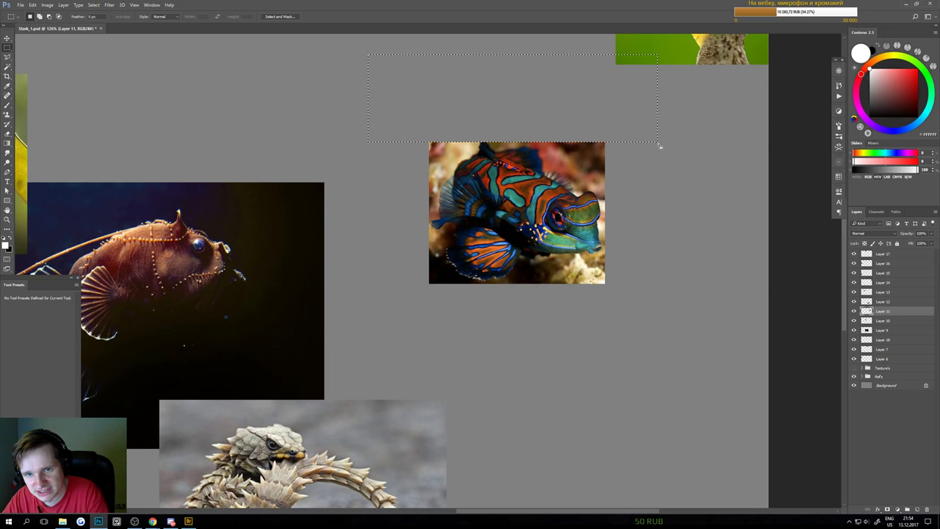
{"action": "key", "text": "ctrl+d"}
Flip the mandarin fish photo horizontally and place it directly beneath the yellow-throated lizard at the canvas's right edge
{"action": "key", "text": "v"}
{"action": "key", "text": "ctrl+t"}
{"action": "right_click", "coordinate": [552, 213]}
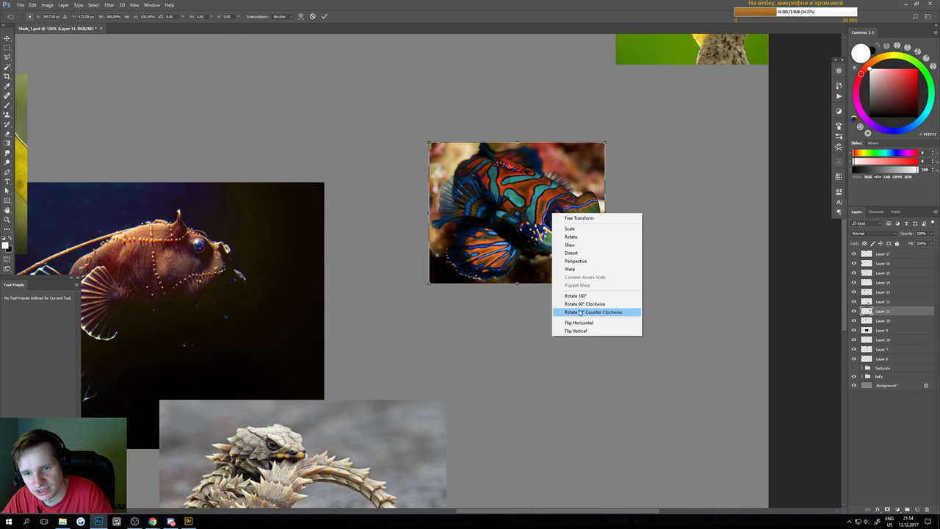
{"action": "left_click", "coordinate": [579, 323]}
{"action": "key", "text": "Return"}
{"action": "left_click_drag", "start_coordinate": [549, 302], "coordinate": [461, 392]}
{"action": "left_click_drag", "start_coordinate": [462, 338], "coordinate": [620, 245]}
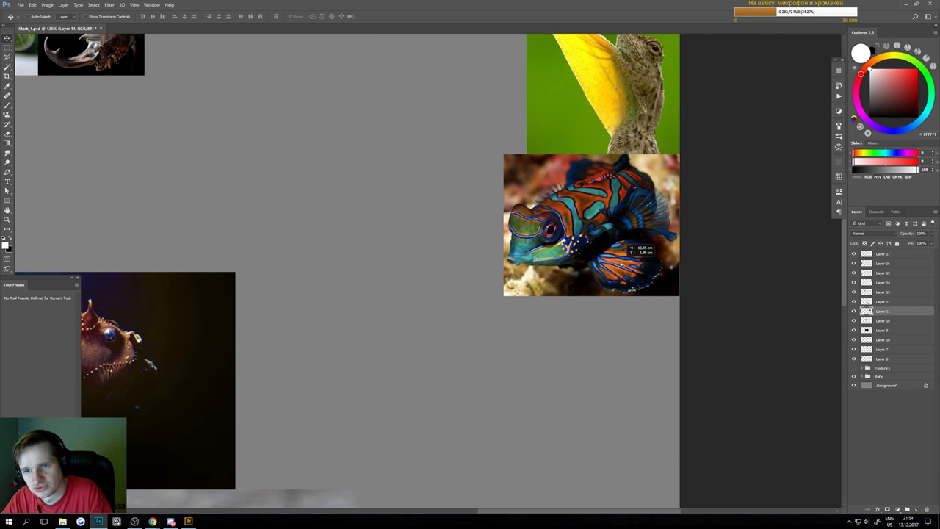
Scale the mandarin fish photo to exactly match the width of the yellow-throated lizard photo above it
{"action": "key", "text": "ctrl+t"}
{"action": "left_click_drag", "start_coordinate": [501, 298], "coordinate": [523, 276]}
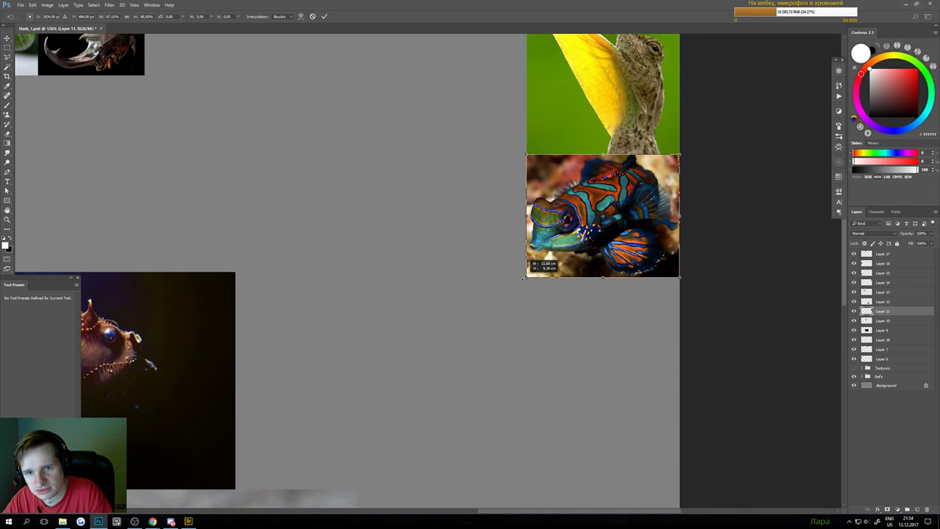
{"action": "scroll", "coordinate": [566, 210], "scroll_direction": "up", "scroll_amount": 5}
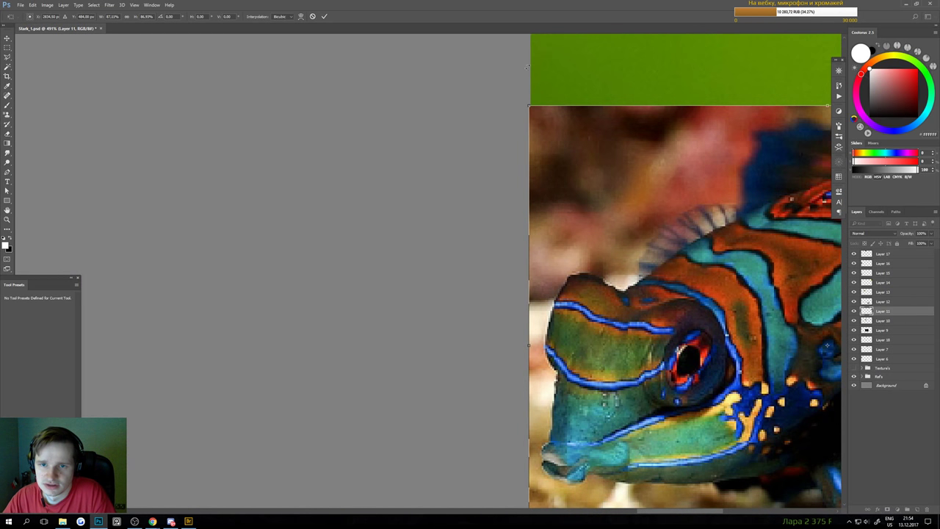
{"action": "left_click_drag", "start_coordinate": [528, 105], "coordinate": [531, 107]}
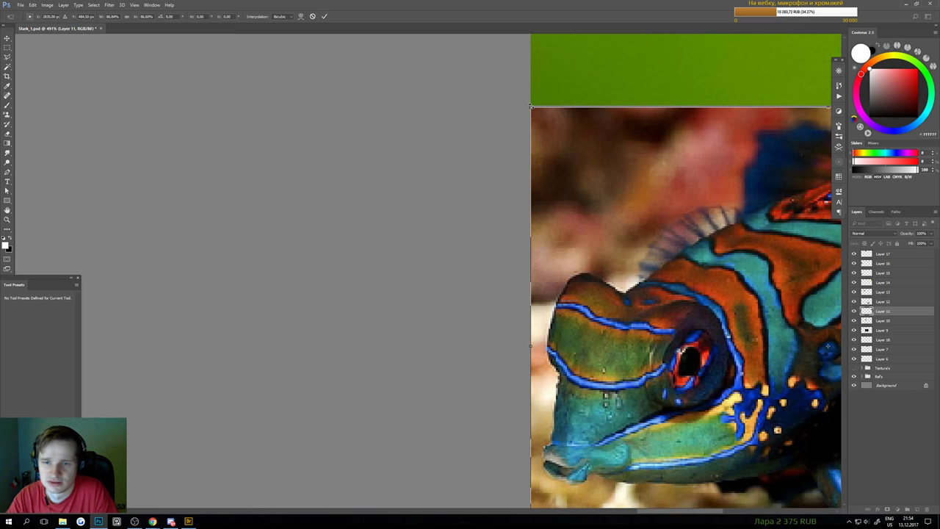
{"action": "key", "text": "Return"}
{"action": "scroll", "coordinate": [494, 395], "scroll_direction": "down", "scroll_amount": 10}
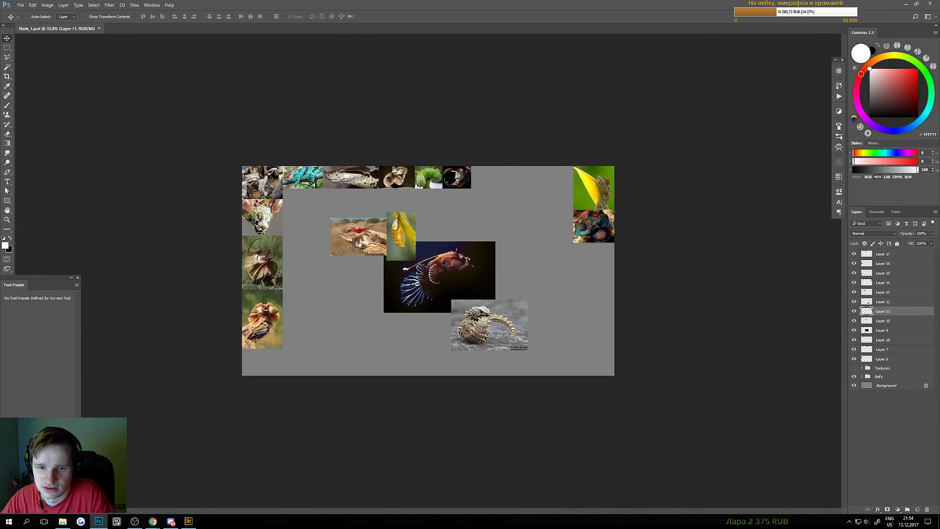
Move the dark fish photo with blue-white fins to free space and trim its lower and upper edges
{"action": "left_click_drag", "start_coordinate": [443, 261], "coordinate": [498, 231]}
{"action": "scroll", "coordinate": [522, 268], "scroll_direction": "up", "scroll_amount": 3}
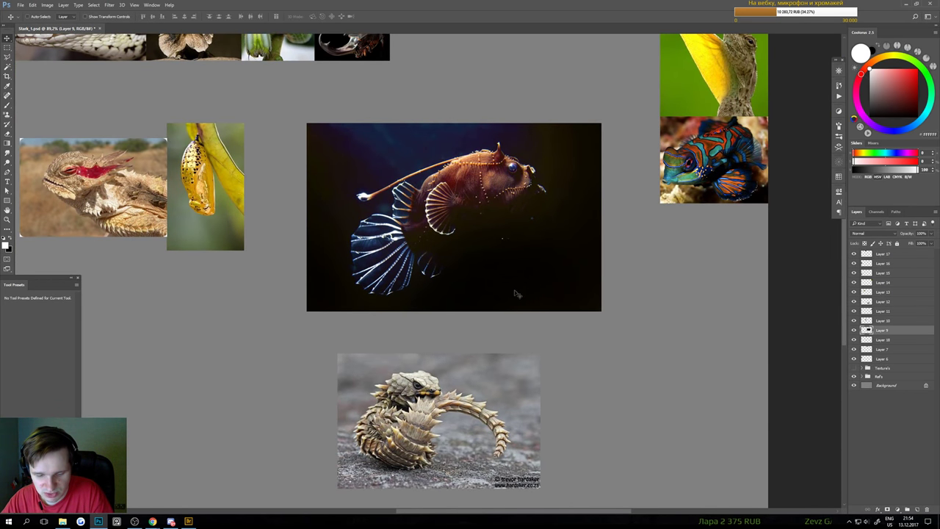
{"action": "key", "text": "m"}
{"action": "left_click_drag", "start_coordinate": [252, 318], "coordinate": [690, 298]}
{"action": "key", "text": "Delete"}
{"action": "key", "text": "ctrl+d"}
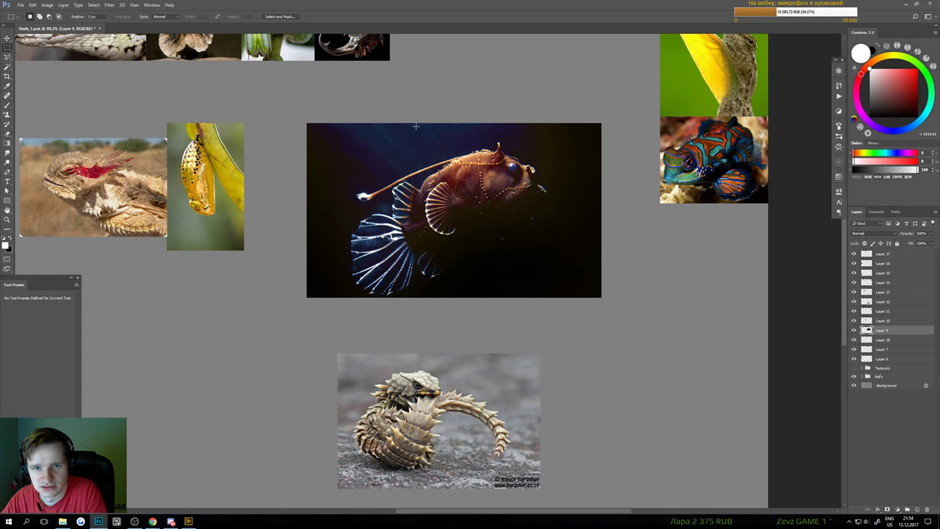
{"action": "left_click_drag", "start_coordinate": [659, 148], "coordinate": [658, 149]}
{"action": "key", "text": "Delete"}
Cut away the empty right and left parts of the dark fish photo, close to the head and tail fin
{"action": "left_click_drag", "start_coordinate": [633, 94], "coordinate": [548, 362]}
{"action": "key", "text": "Delete"}
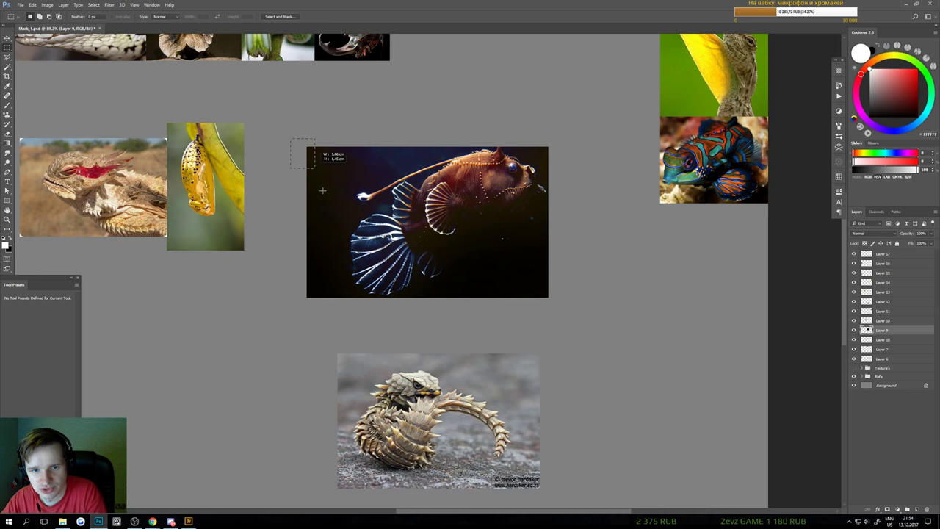
{"action": "left_click_drag", "start_coordinate": [350, 318], "coordinate": [351, 317]}
{"action": "key", "text": "Delete"}
{"action": "key", "text": "ctrl+d"}
{"action": "key", "text": "v"}
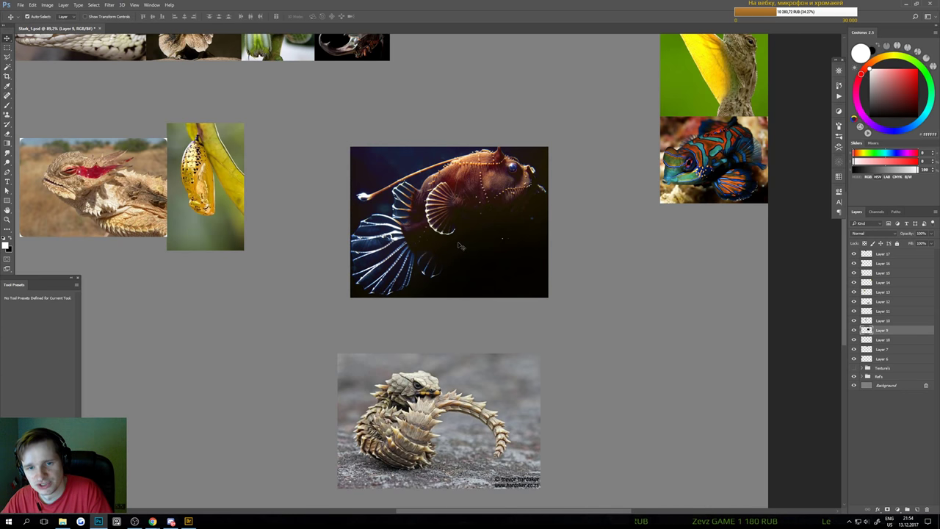
Scale the dark fish photo to the top row's height and place it at the end of the row beside the beetle
{"action": "key", "text": "ctrl+t"}
{"action": "left_click_drag", "start_coordinate": [482, 195], "coordinate": [502, 309]}
{"action": "left_click_drag", "start_coordinate": [502, 308], "coordinate": [542, 163]}
{"action": "left_click_drag", "start_coordinate": [604, 263], "coordinate": [488, 172]}
{"action": "left_click_drag", "start_coordinate": [384, 159], "coordinate": [431, 188]}
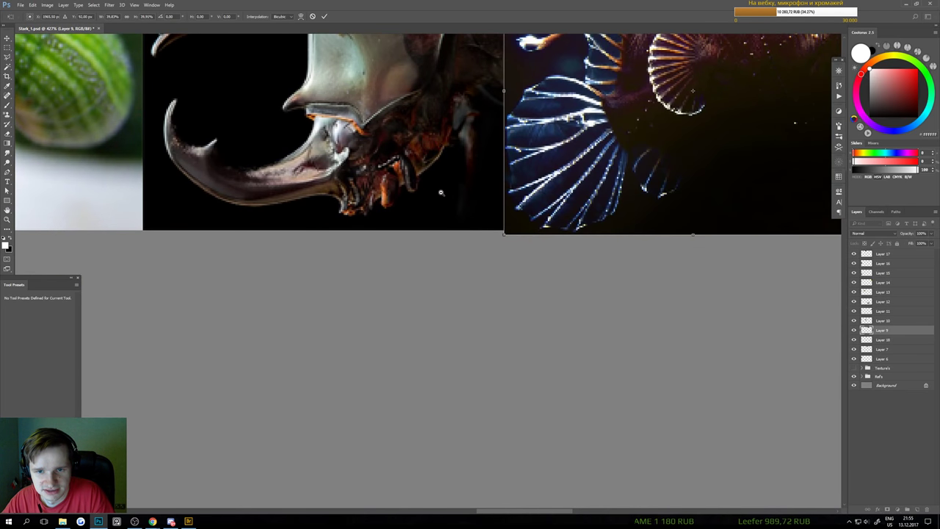
{"action": "left_click_drag", "start_coordinate": [510, 205], "coordinate": [529, 227]}
{"action": "left_click_drag", "start_coordinate": [495, 270], "coordinate": [511, 257]}
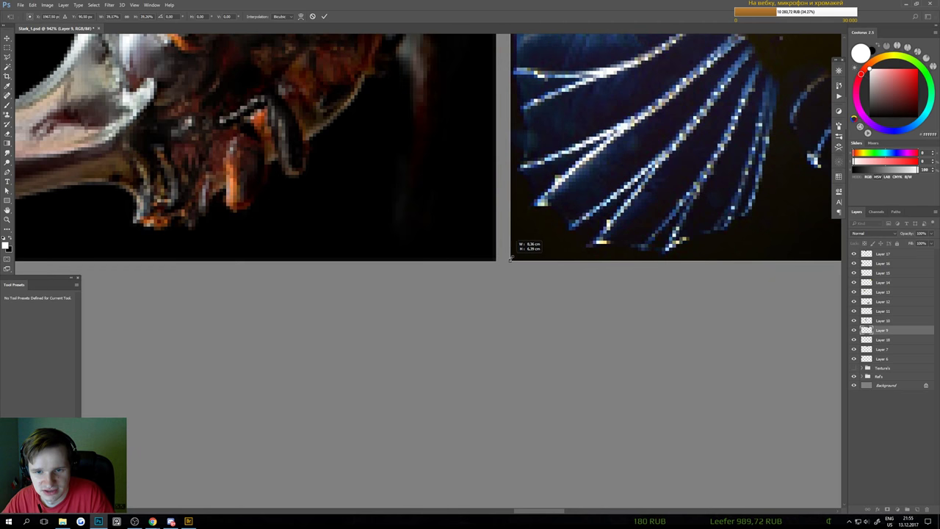
{"action": "scroll", "coordinate": [514, 254], "scroll_direction": "down", "scroll_amount": 8}
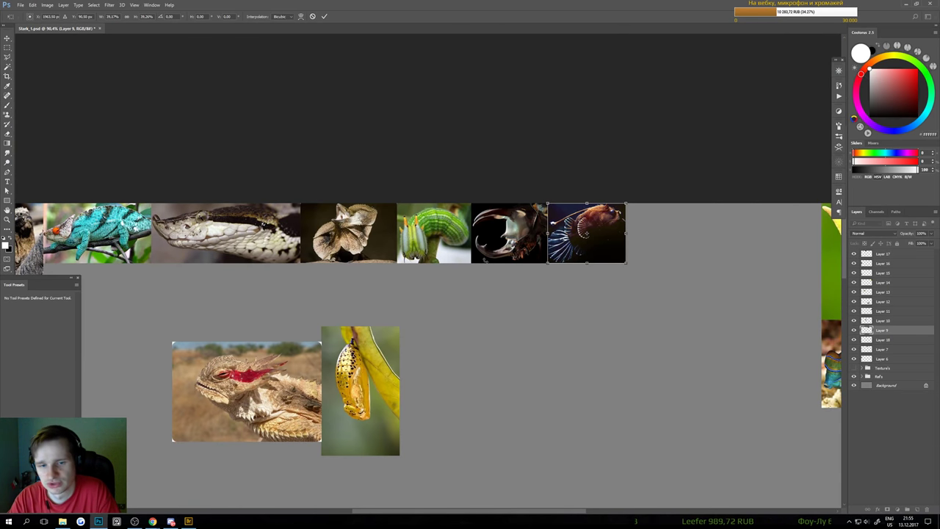
{"action": "key", "text": "Return"}
Move the golden chrysalis photo to the free area below the mandarin fish photo
{"action": "left_click", "coordinate": [379, 397], "text": "ctrl"}
{"action": "scroll", "coordinate": [382, 401], "scroll_direction": "down", "scroll_amount": 1}
{"action": "left_click_drag", "start_coordinate": [382, 401], "coordinate": [617, 327]}
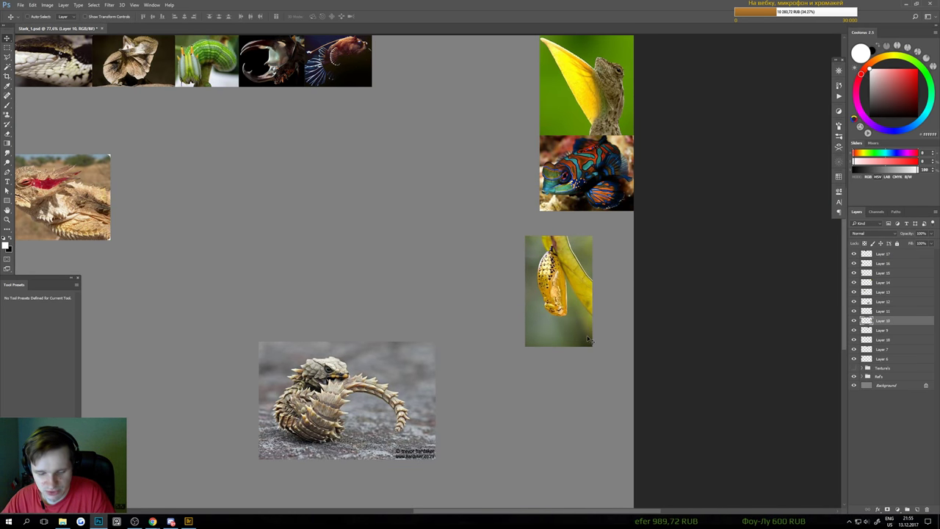
{"action": "key", "text": "m"}
{"action": "left_click_drag", "start_coordinate": [501, 388], "coordinate": [619, 317]}
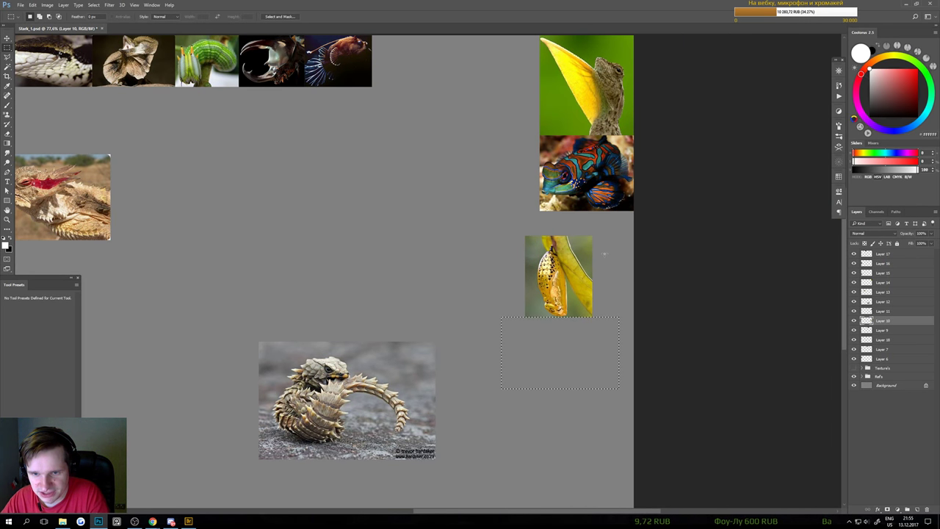
{"action": "key", "text": "ctrl+alt+z"}
{"action": "key", "text": "ctrl+alt+z"}
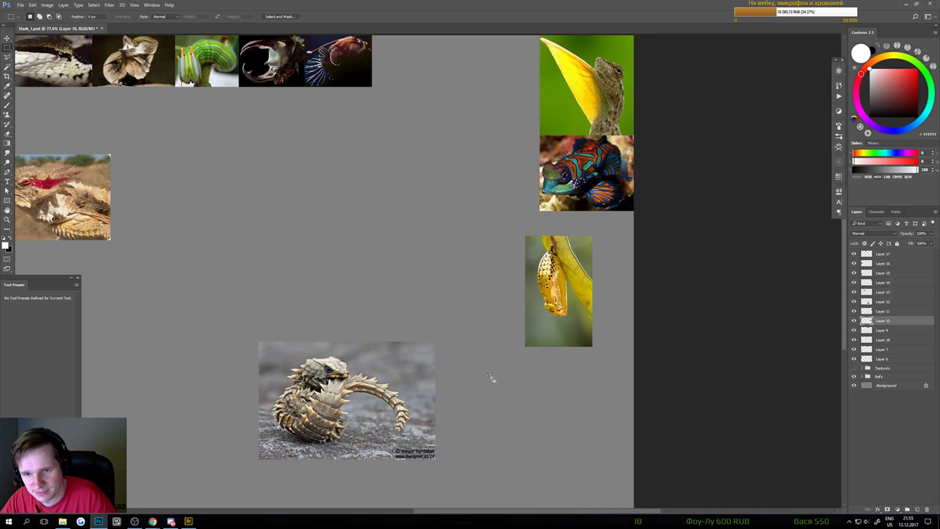
Crop the chrysalis photo on all four sides, close around the golden chrysalis, with rectangular selections
{"action": "left_click_drag", "start_coordinate": [492, 387], "coordinate": [631, 316]}
{"action": "mouse_move", "coordinate": [495, 211]}
{"action": "left_mouse_down"}
{"action": "mouse_move", "coordinate": [637, 242]}
{"action": "mouse_move", "coordinate": [575, 347]}
{"action": "left_mouse_up"}
{"action": "key", "text": "Delete"}
{"action": "key", "text": "ctrl+d"}
{"action": "key", "text": "Delete"}
{"action": "key", "text": "ctrl+d"}
{"action": "left_click_drag", "start_coordinate": [501, 214], "coordinate": [536, 323]}
{"action": "key", "text": "Delete"}
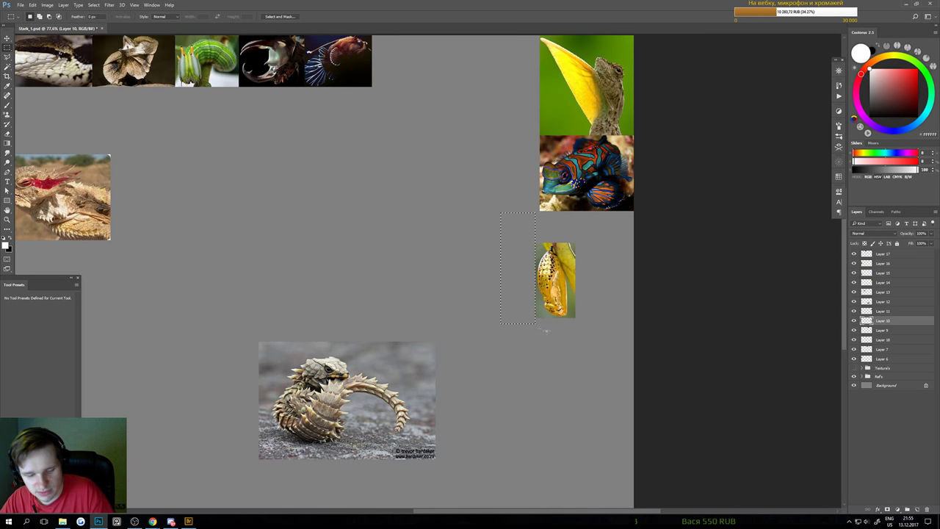
Move the golden chrysalis photo to the end of the top row beside the dark fish and scale it to the row's height
{"action": "key", "text": "v"}
{"action": "left_click_drag", "start_coordinate": [570, 280], "coordinate": [466, 170]}
{"action": "key", "text": "ctrl+t"}
{"action": "left_click_drag", "start_coordinate": [467, 170], "coordinate": [506, 262]}
{"action": "left_click_drag", "start_coordinate": [507, 316], "coordinate": [462, 231]}
{"action": "scroll", "coordinate": [448, 239], "scroll_direction": "down", "scroll_amount": 1}
{"action": "scroll", "coordinate": [449, 239], "scroll_direction": "down", "scroll_amount": 5}
{"action": "key", "text": "Return"}
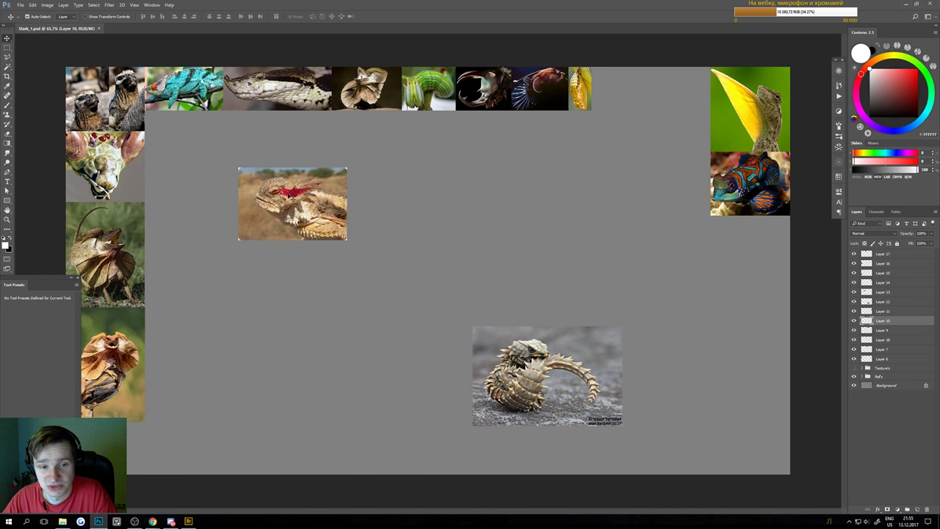
Move the horned lizard photo with the red streak towards the free centre and cut away its top and left strips
{"action": "left_click_drag", "start_coordinate": [293, 197], "coordinate": [401, 219]}
{"action": "key", "text": "m"}
{"action": "left_click_drag", "start_coordinate": [315, 141], "coordinate": [507, 194]}
{"action": "key", "text": "Delete"}
{"action": "key", "text": "ctrl+d"}
{"action": "left_click_drag", "start_coordinate": [328, 168], "coordinate": [366, 282]}
{"action": "key", "text": "Delete"}
{"action": "key", "text": "ctrl+d"}
Cut away the bottom and right strips of the horned lizard photo, close around its head
{"action": "left_click_drag", "start_coordinate": [509, 261], "coordinate": [340, 249]}
{"action": "key", "text": "Delete"}
{"action": "key", "text": "ctrl+d"}
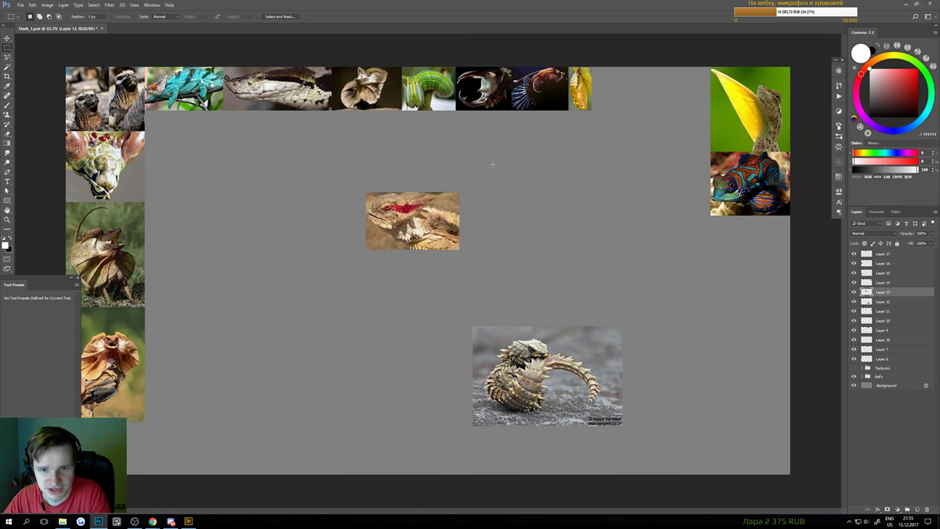
{"action": "left_click_drag", "start_coordinate": [493, 165], "coordinate": [440, 286]}
{"action": "key", "text": "Delete"}
{"action": "key", "text": "ctrl+d"}
Place the horned lizard photo directly below the mandarin fish and scale it to that column's width
{"action": "key", "text": "v"}
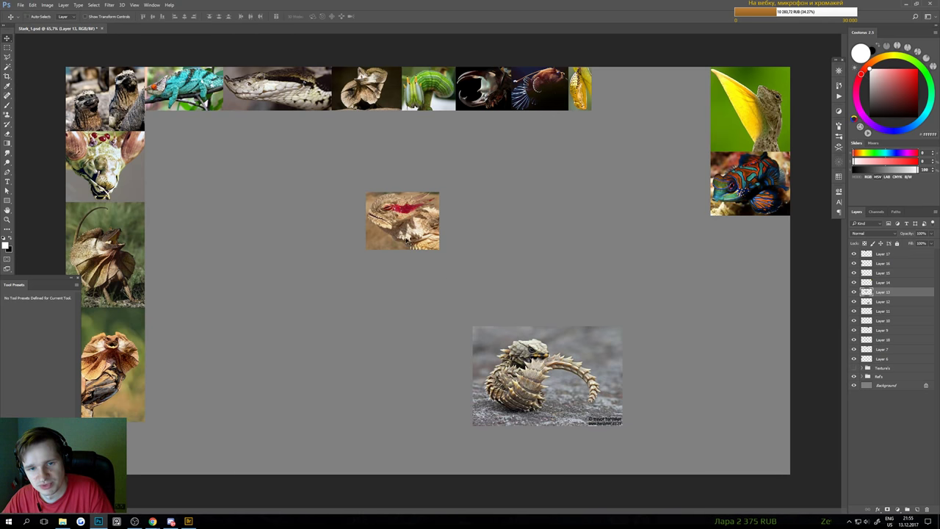
{"action": "left_click_drag", "start_coordinate": [407, 240], "coordinate": [711, 277]}
{"action": "key", "text": "ctrl+t"}
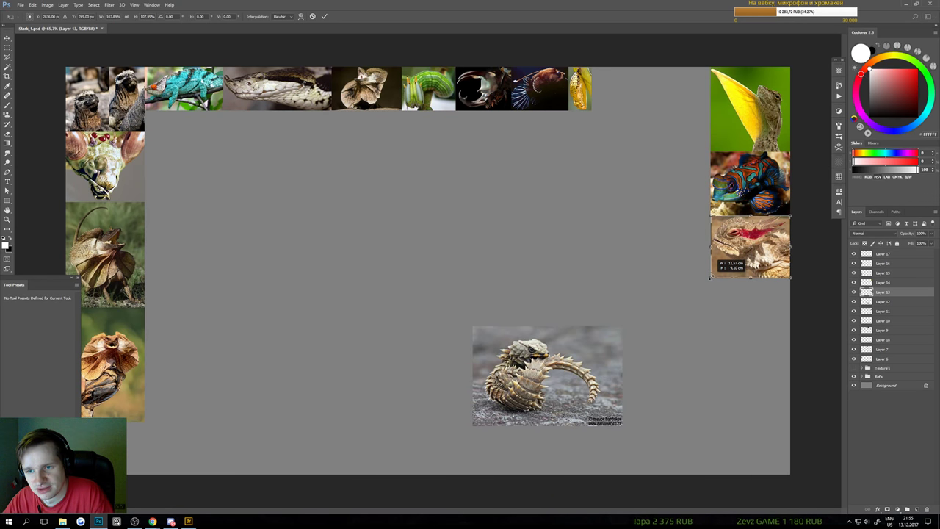
{"action": "key", "text": "Return"}
Move the curled armadillo lizard photo up and crop it on all four sides, close around the animal, with rectangular selections
{"action": "left_click_drag", "start_coordinate": [565, 372], "coordinate": [571, 310]}
{"action": "key", "text": "m"}
{"action": "left_click_drag", "start_coordinate": [624, 226], "coordinate": [607, 401]}
{"action": "key", "text": "Delete"}
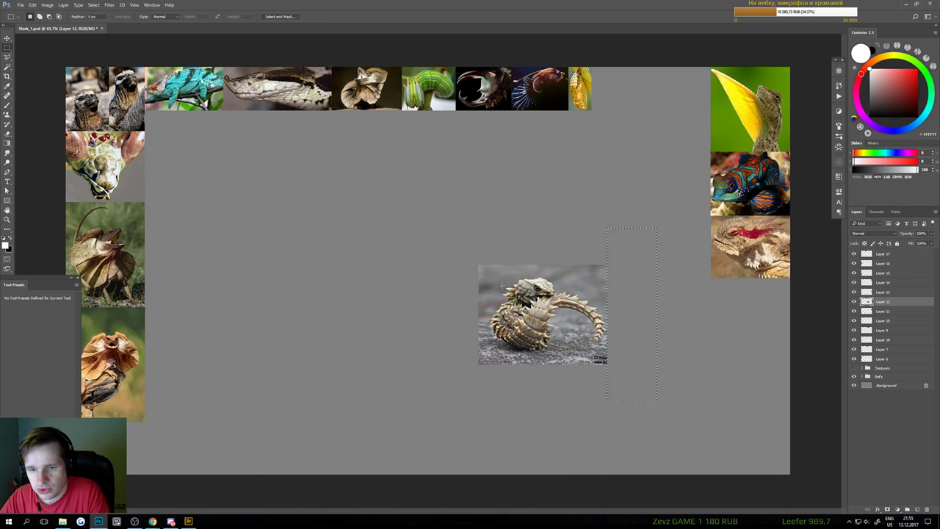
{"action": "left_click_drag", "start_coordinate": [471, 382], "coordinate": [491, 383]}
{"action": "key", "text": "Delete"}
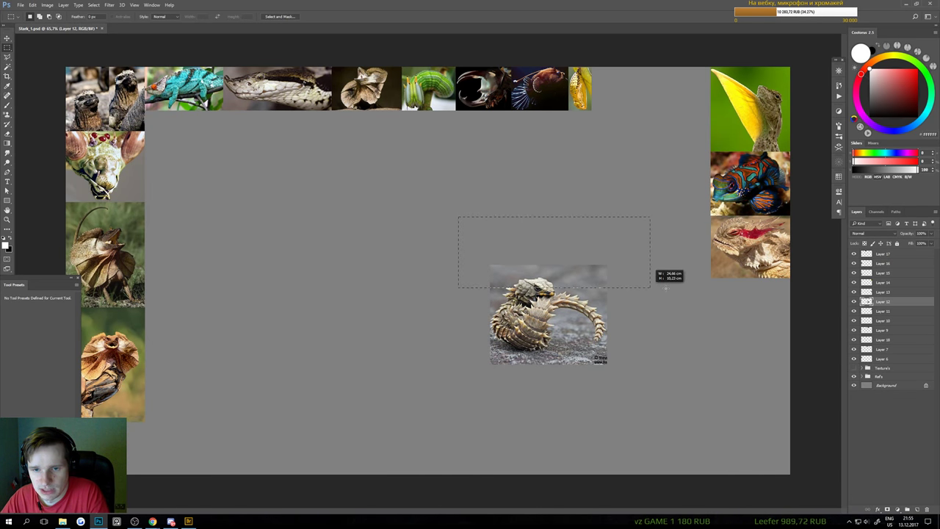
{"action": "left_click_drag", "start_coordinate": [651, 286], "coordinate": [688, 280]}
{"action": "left_click", "coordinate": [688, 280]}
{"action": "left_click_drag", "start_coordinate": [632, 385], "coordinate": [457, 351]}
{"action": "key", "text": "Delete"}
{"action": "key", "text": "ctrl+d"}
Scale the armadillo lizard photo to the top row's height and place it at the end of the row beside the chrysalis
{"action": "key", "text": "v"}
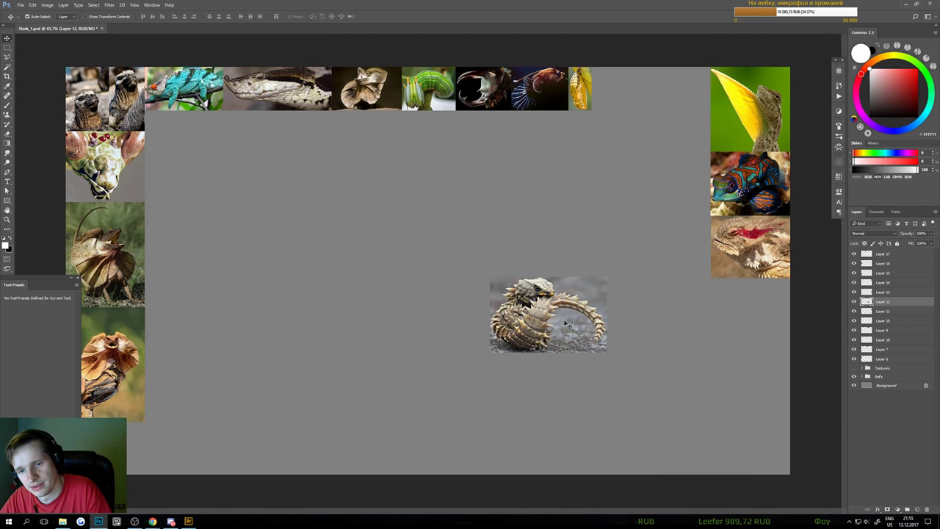
{"action": "left_click_drag", "start_coordinate": [552, 305], "coordinate": [736, 307]}
{"action": "key", "text": "ctrl+t"}
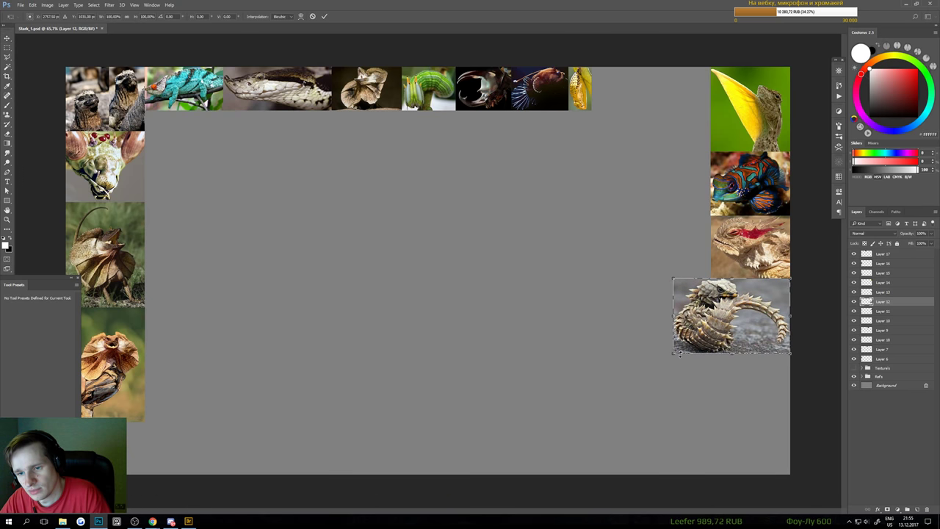
{"action": "left_click_drag", "start_coordinate": [674, 354], "coordinate": [681, 349]}
{"action": "left_click_drag", "start_coordinate": [748, 339], "coordinate": [656, 120]}
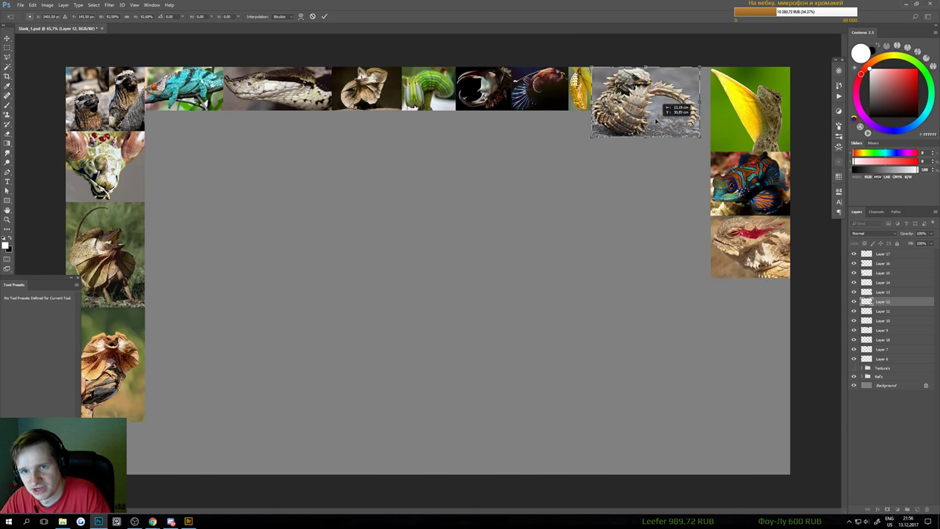
{"action": "left_click_drag", "start_coordinate": [703, 138], "coordinate": [661, 112]}
{"action": "scroll", "coordinate": [543, 102], "scroll_direction": "up", "scroll_amount": 10}
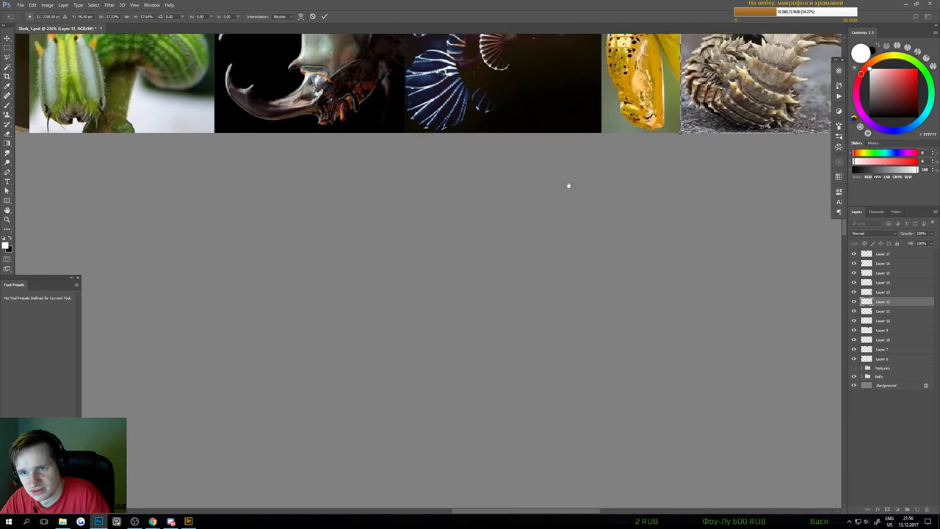
{"action": "left_click_drag", "start_coordinate": [614, 218], "coordinate": [592, 318]}
{"action": "key", "text": "Return"}
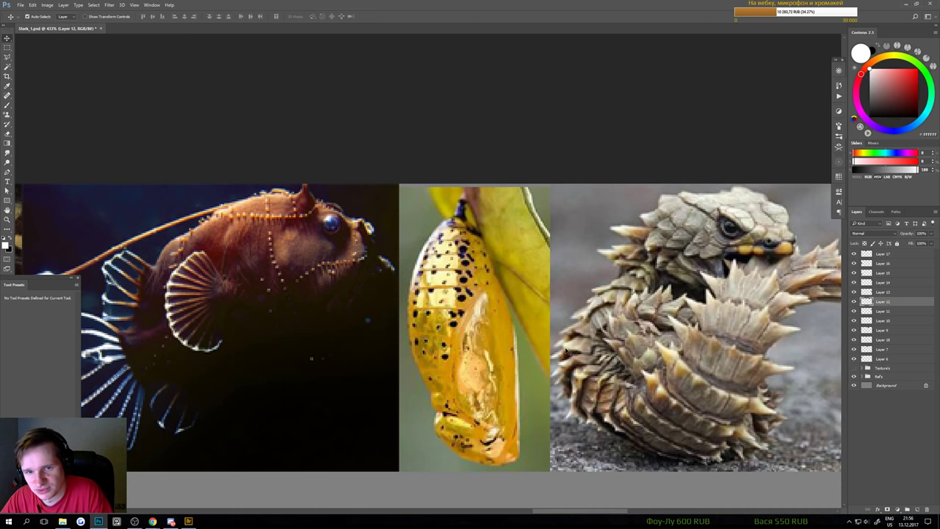
Stretch the chrysalis photo upward to the canvas's top edge so it fills the gap above it
{"action": "left_click", "coordinate": [513, 330]}
{"action": "key", "text": "ctrl+t"}
{"action": "left_click_drag", "start_coordinate": [473, 186], "coordinate": [474, 183]}
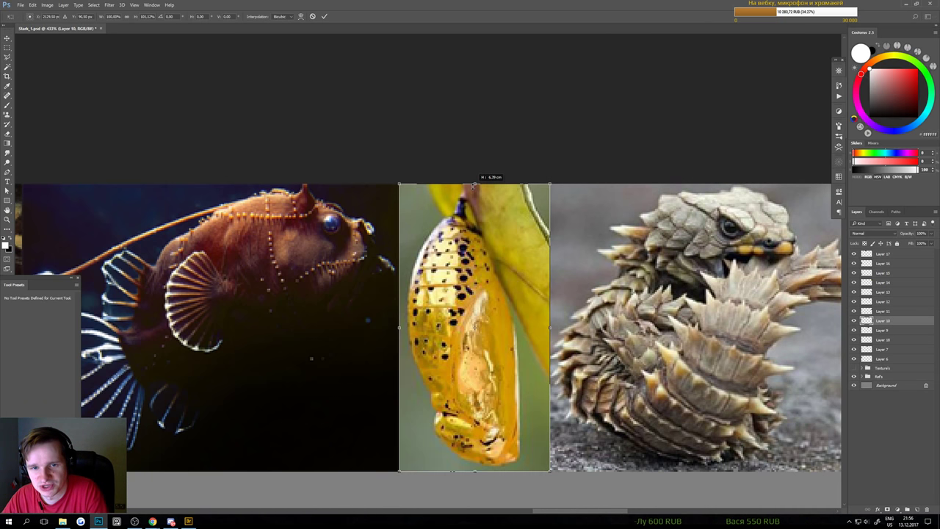
{"action": "key", "text": "Return"}
{"action": "left_click_drag", "start_coordinate": [499, 317], "coordinate": [454, 317]}
{"action": "scroll", "coordinate": [512, 393], "scroll_direction": "down", "scroll_amount": 3}
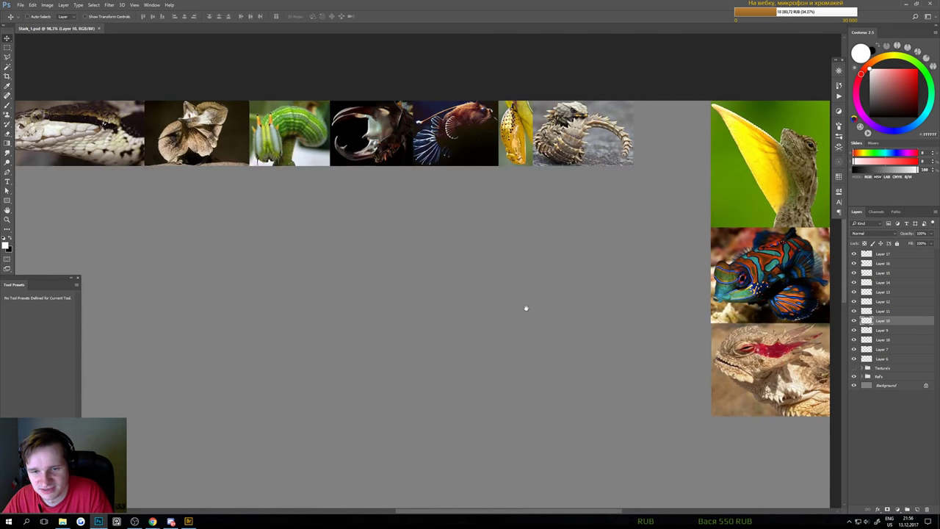
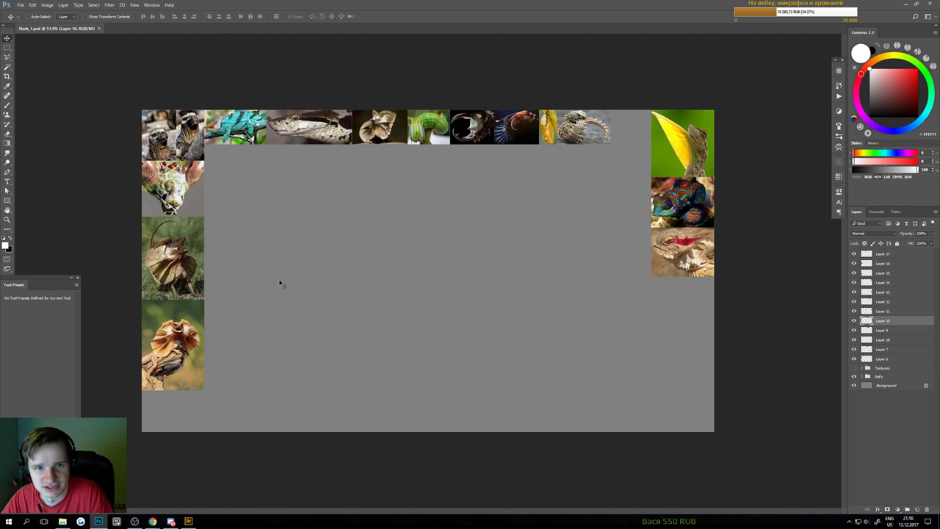
Switch to Chrome and examine the related rafflesia flower photos in the "crazy plants" image results
{"action": "mouse_move", "coordinate": [149, 521]}
{"action": "left_click", "coordinate": [206, 486]}
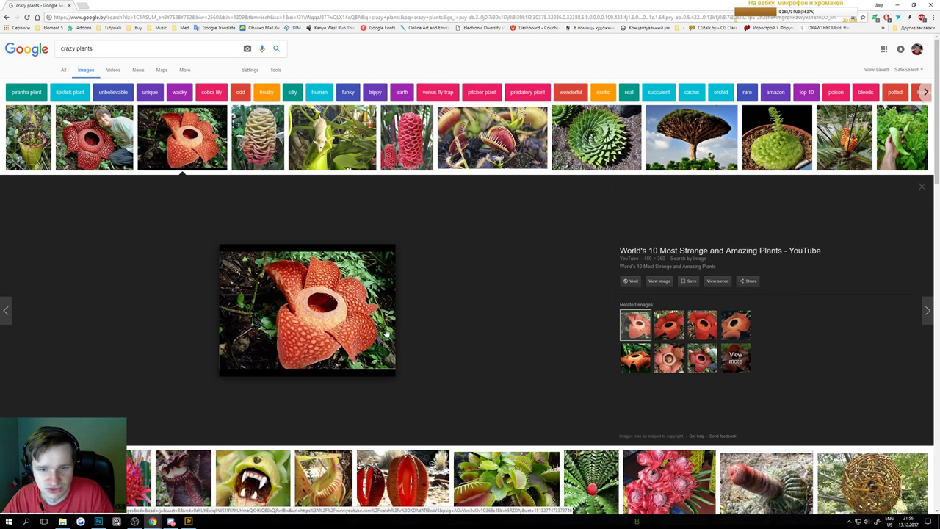
{"action": "left_click", "coordinate": [675, 320]}
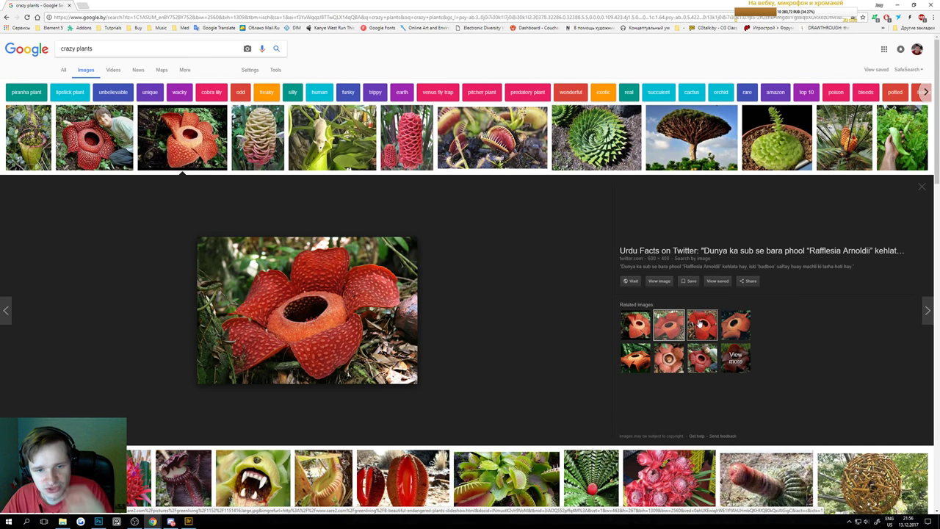
{"action": "left_click", "coordinate": [701, 324]}
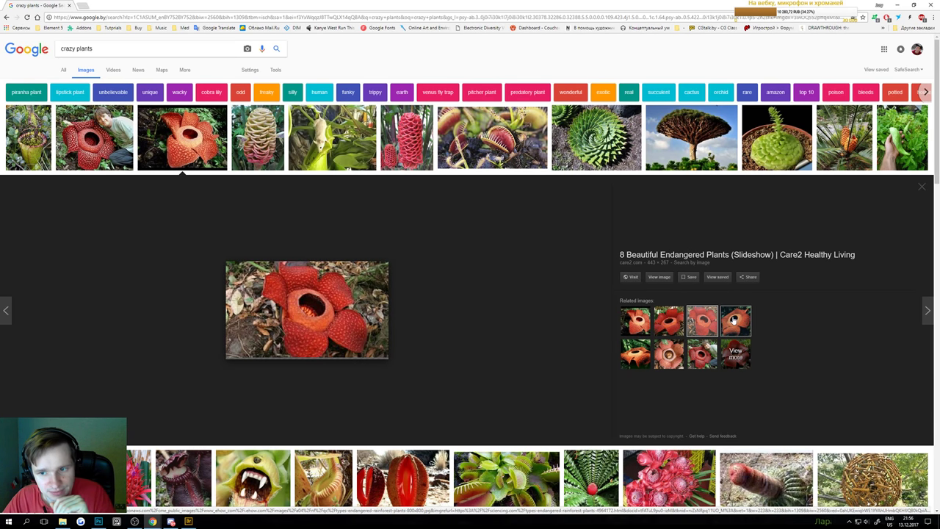
{"action": "left_click", "coordinate": [735, 320]}
{"action": "left_click", "coordinate": [675, 354]}
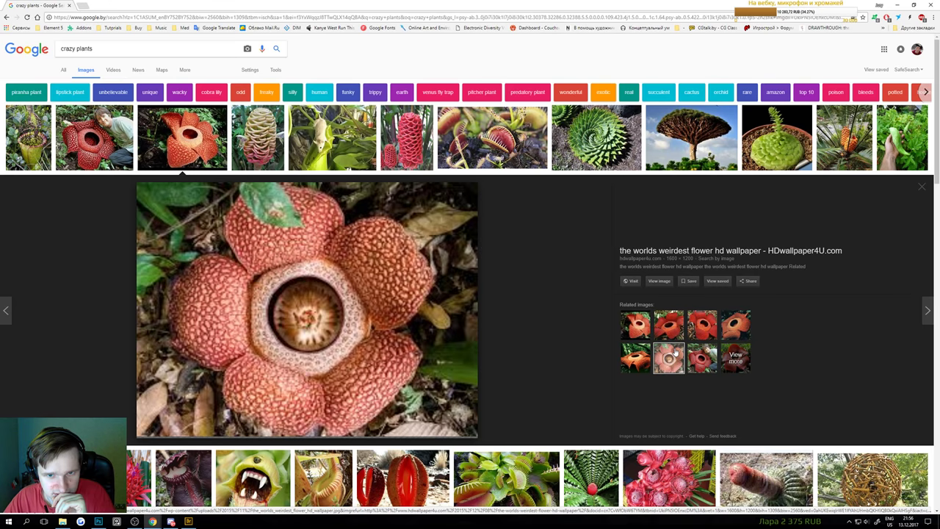
{"action": "left_click", "coordinate": [702, 357]}
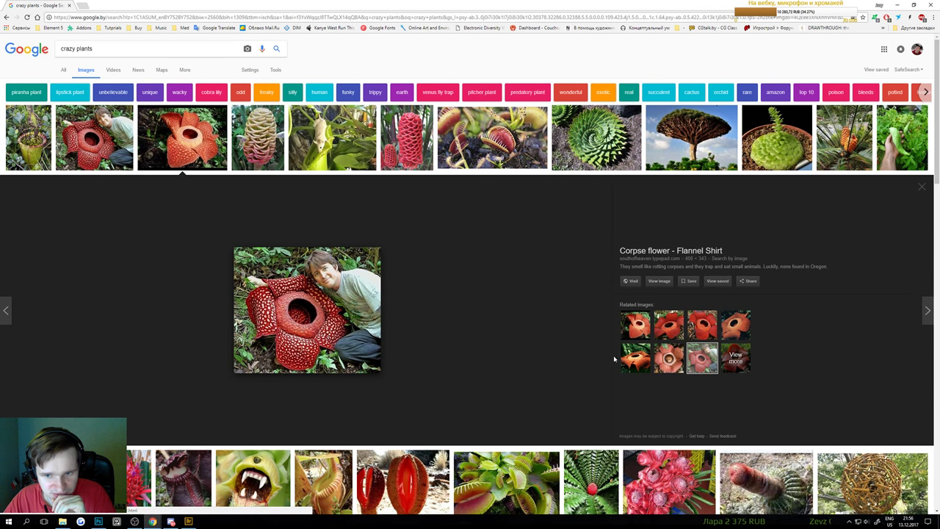
{"action": "left_click", "coordinate": [636, 356]}
{"action": "left_click", "coordinate": [698, 355]}
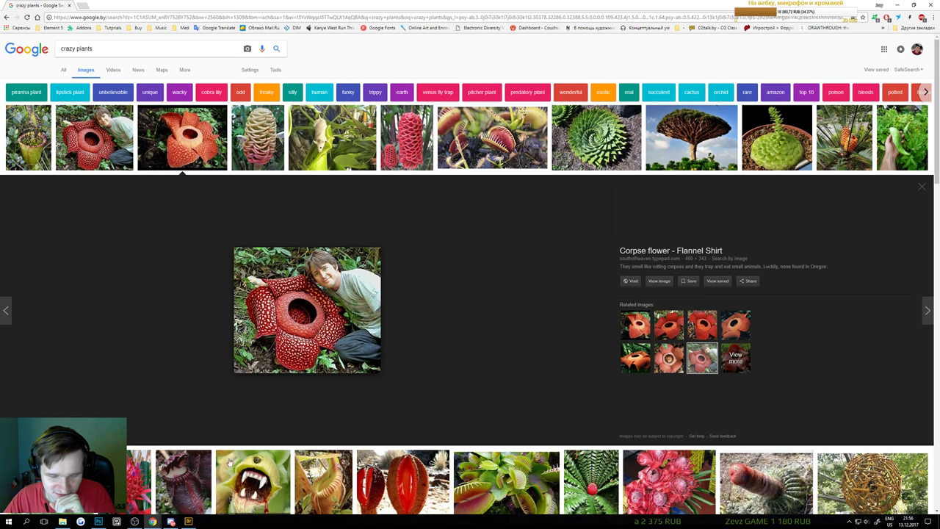
Open the spiky red flower result and copy the related Passiflora alata flower image
{"action": "left_click", "coordinate": [50, 481]}
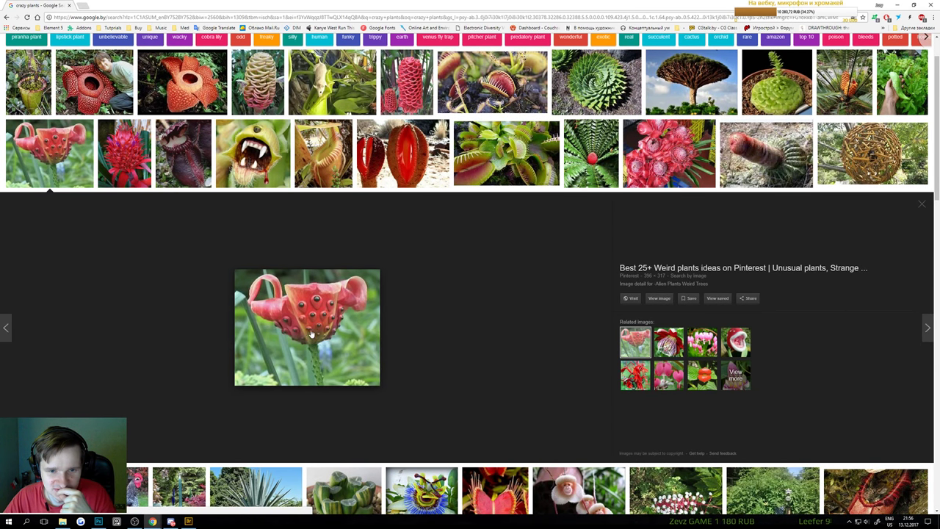
{"action": "left_click", "coordinate": [668, 343]}
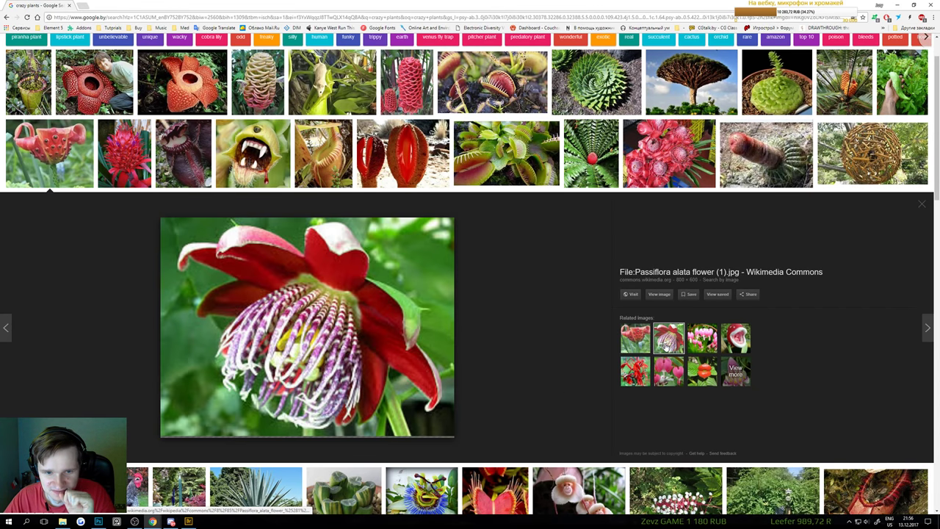
{"action": "right_click", "coordinate": [423, 321]}
{"action": "left_click", "coordinate": [445, 392]}
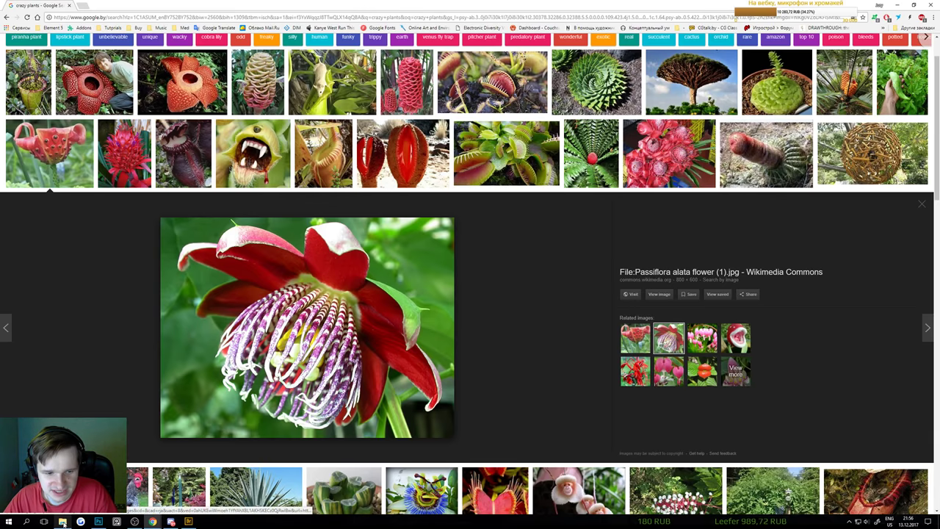
Switch back to Photoshop, move all photo layers from Layer 17 to Layer 6 into the Ref's group, and paste the copied passion flower
{"action": "left_click", "coordinate": [98, 522]}
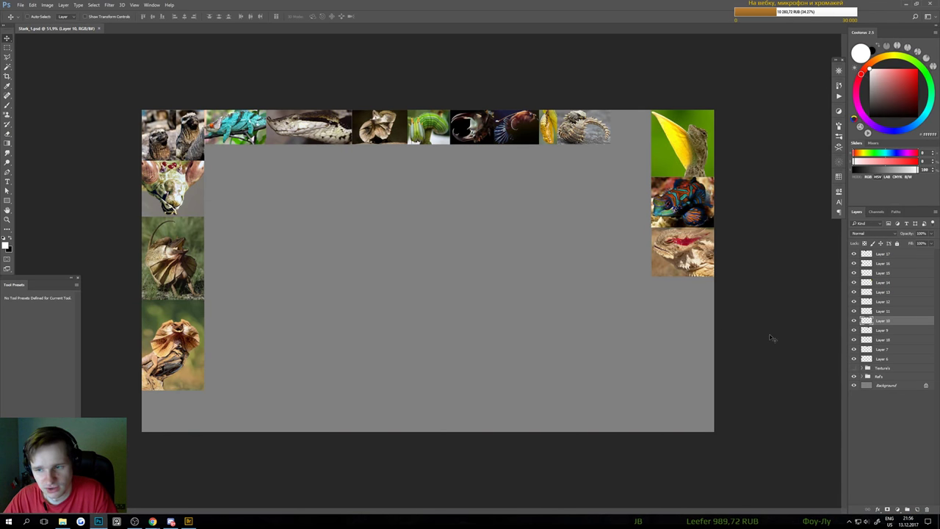
{"action": "left_click", "coordinate": [874, 255]}
{"action": "left_click", "coordinate": [882, 359], "text": "shift"}
{"action": "left_click_drag", "start_coordinate": [882, 360], "coordinate": [882, 378]}
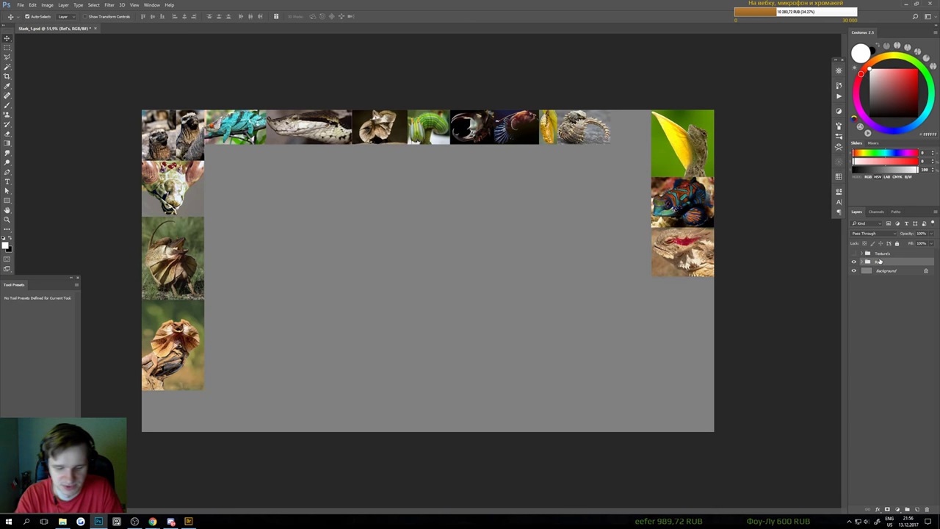
{"action": "key", "text": "ctrl+v"}
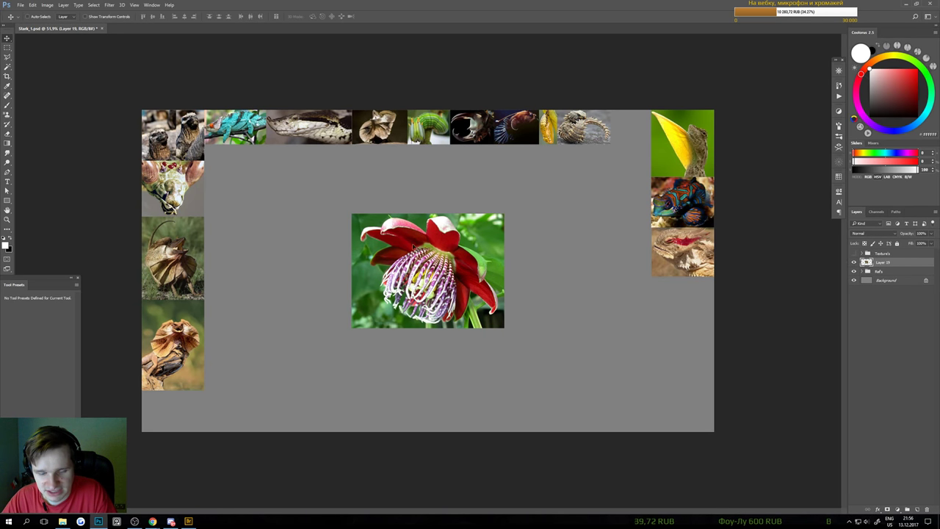
{"action": "key", "text": "m"}
{"action": "left_click_drag", "start_coordinate": [335, 181], "coordinate": [358, 361]}
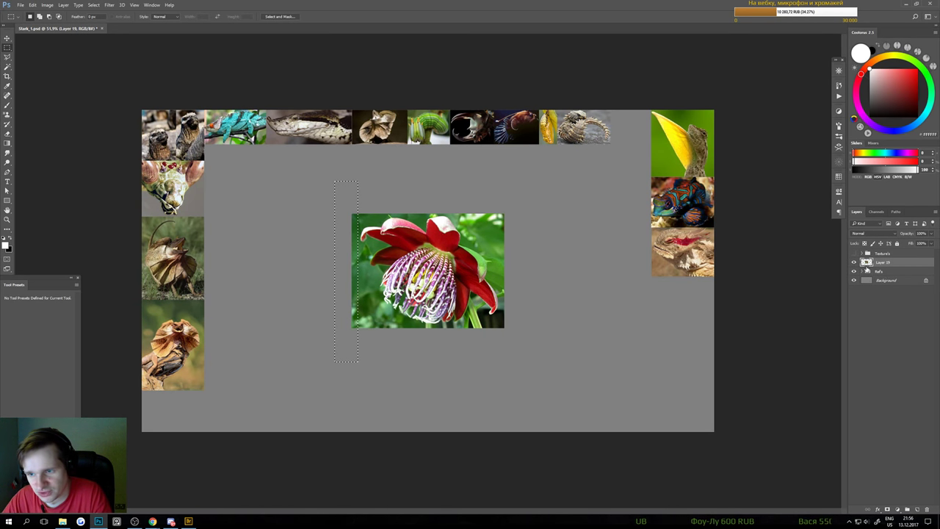
{"action": "left_click", "coordinate": [863, 271]}
{"action": "left_click", "coordinate": [863, 271]}
{"action": "key", "text": "ctrl+d"}
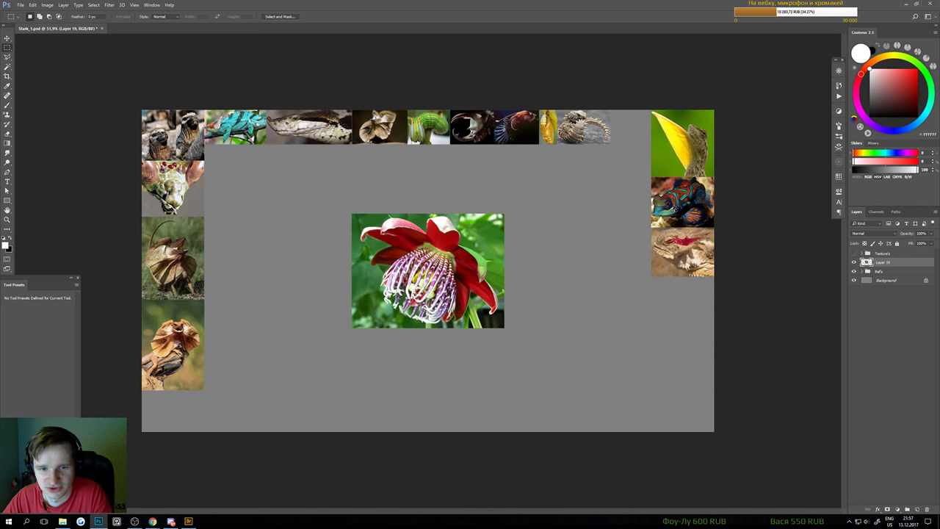
Crop the passion flower photo on all four sides, close around the petals, with rectangular selections
{"action": "left_click_drag", "start_coordinate": [348, 338], "coordinate": [363, 354]}
{"action": "key", "text": "Delete"}
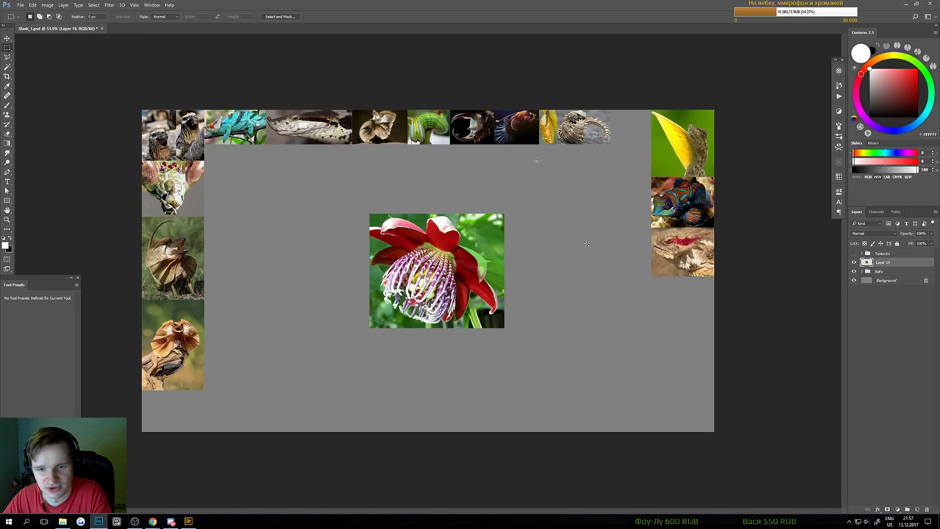
{"action": "left_click_drag", "start_coordinate": [537, 165], "coordinate": [498, 380]}
{"action": "key", "text": "Delete"}
{"action": "key", "text": "ctrl+d"}
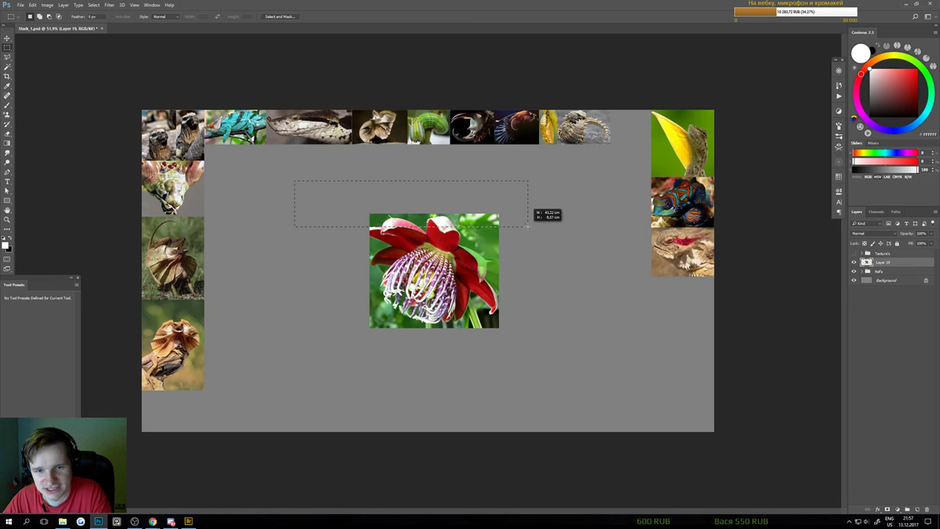
{"action": "left_click_drag", "start_coordinate": [527, 226], "coordinate": [536, 216]}
{"action": "key", "text": "Delete"}
{"action": "key", "text": "ctrl+d"}
{"action": "left_click_drag", "start_coordinate": [567, 346], "coordinate": [579, 326]}
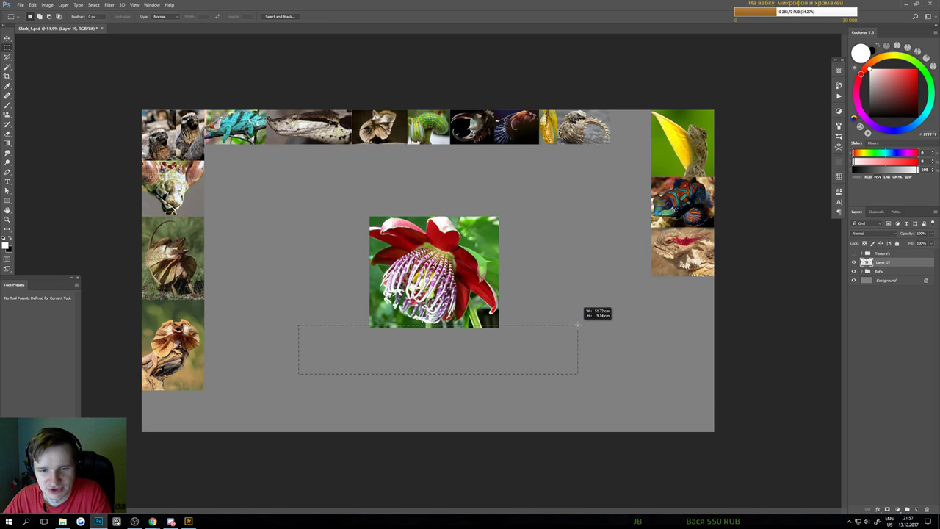
{"action": "key", "text": "Delete"}
{"action": "key", "text": "ctrl+d"}
Move the passion flower photo to the free area below the horned lizard and scale it down to about 72 %
{"action": "key", "text": "v"}
{"action": "left_click_drag", "start_coordinate": [517, 322], "coordinate": [687, 363]}
{"action": "key", "text": "ctrl+t"}
{"action": "left_click_drag", "start_coordinate": [538, 256], "coordinate": [579, 281]}
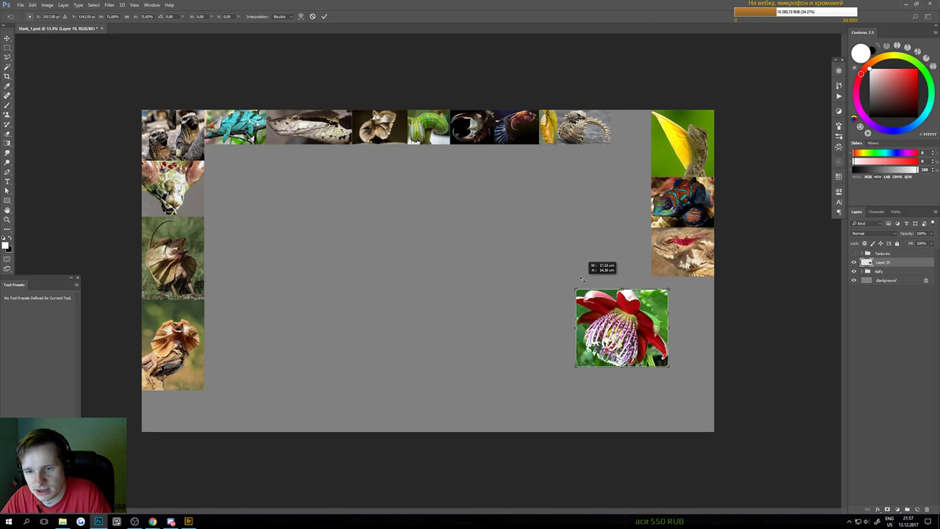
{"action": "left_click_drag", "start_coordinate": [616, 314], "coordinate": [650, 323]}
{"action": "key", "text": "Return"}
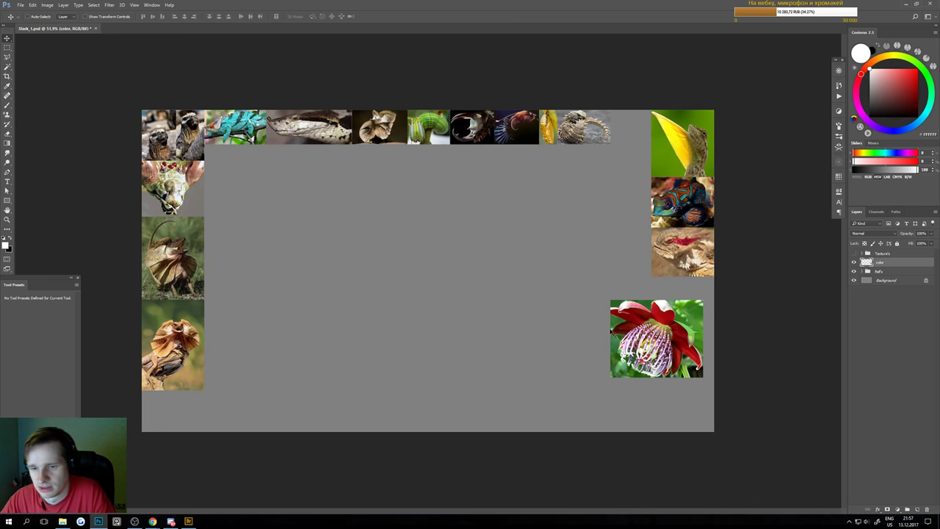
Fit the passion flower photo directly below the horned lizard against the canvas's right edge, scaling it to about 68 % to match the column width
{"action": "left_click_drag", "start_coordinate": [613, 333], "coordinate": [625, 310]}
{"action": "key", "text": "ctrl+t"}
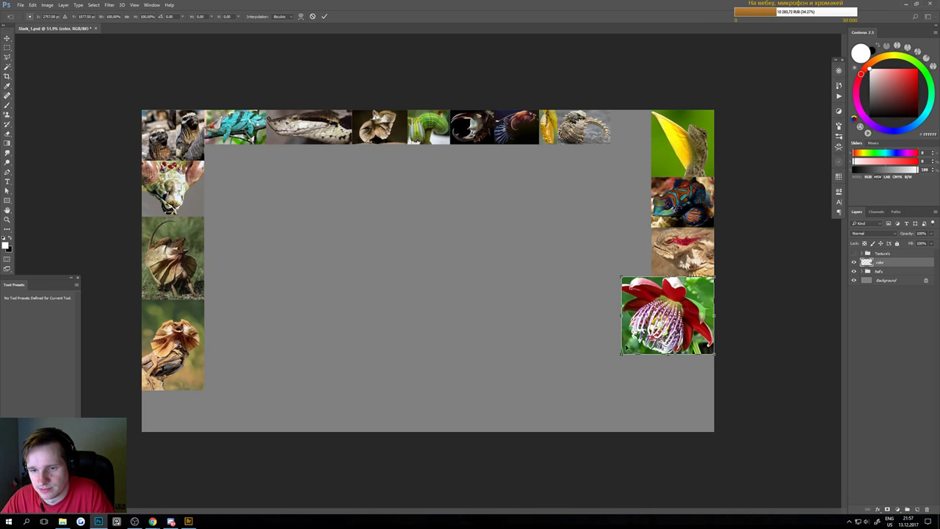
{"action": "left_click_drag", "start_coordinate": [622, 353], "coordinate": [729, 330]}
{"action": "left_click_drag", "start_coordinate": [563, 187], "coordinate": [565, 244]}
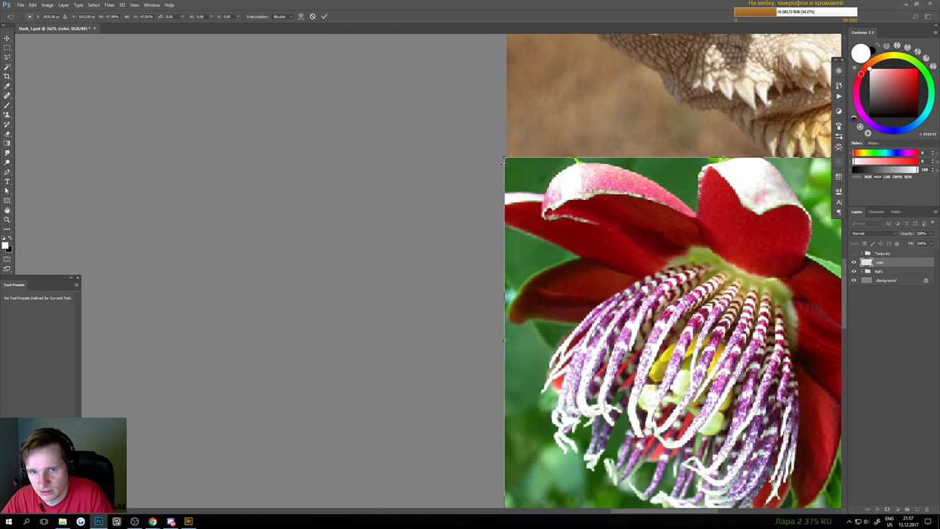
{"action": "left_click_drag", "start_coordinate": [505, 157], "coordinate": [507, 158]}
{"action": "key", "text": "Return"}
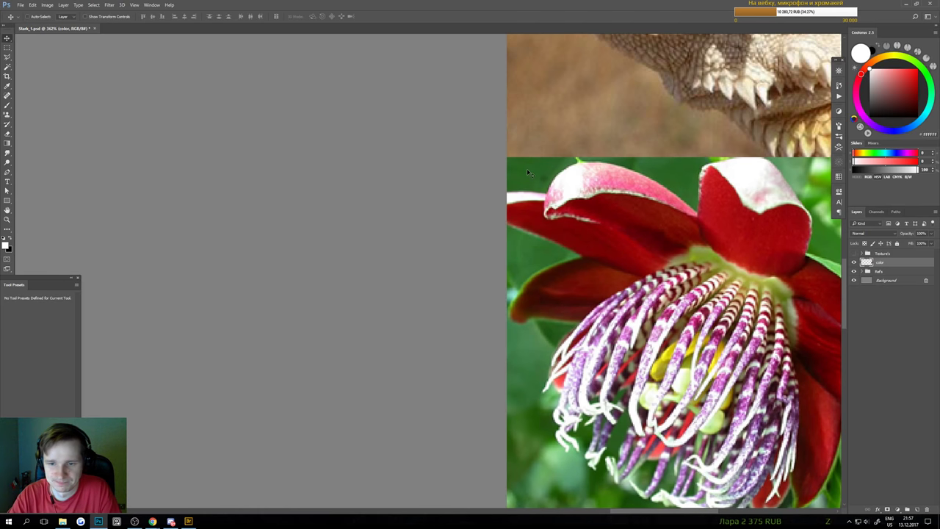
{"action": "scroll", "coordinate": [547, 272], "scroll_direction": "down", "scroll_amount": 6}
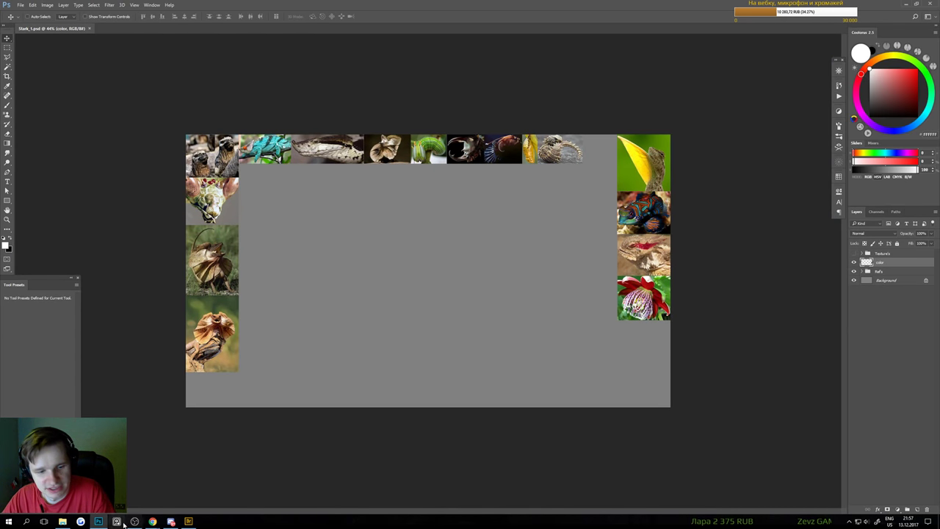
Switch to the crazy plants image results in the browser and examine several plant photos as possible references
{"action": "mouse_move", "coordinate": [152, 521]}
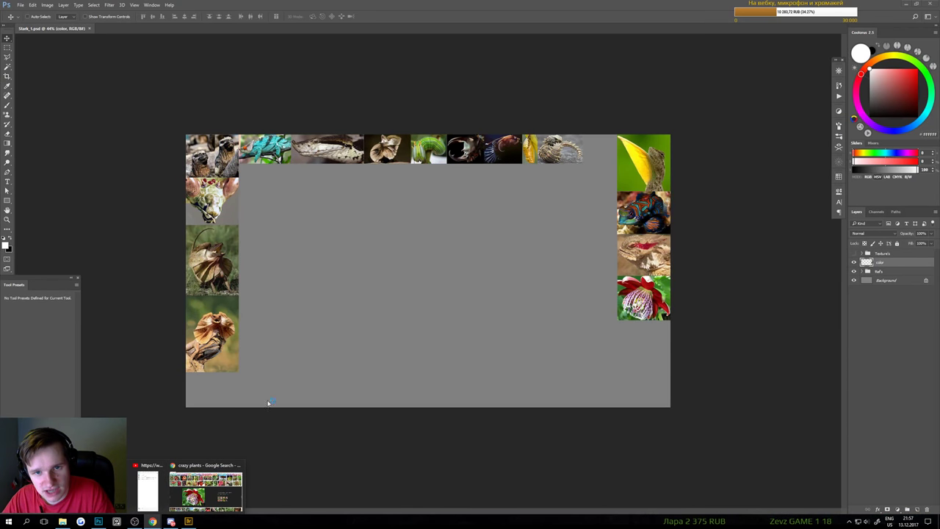
{"action": "left_click", "coordinate": [205, 489]}
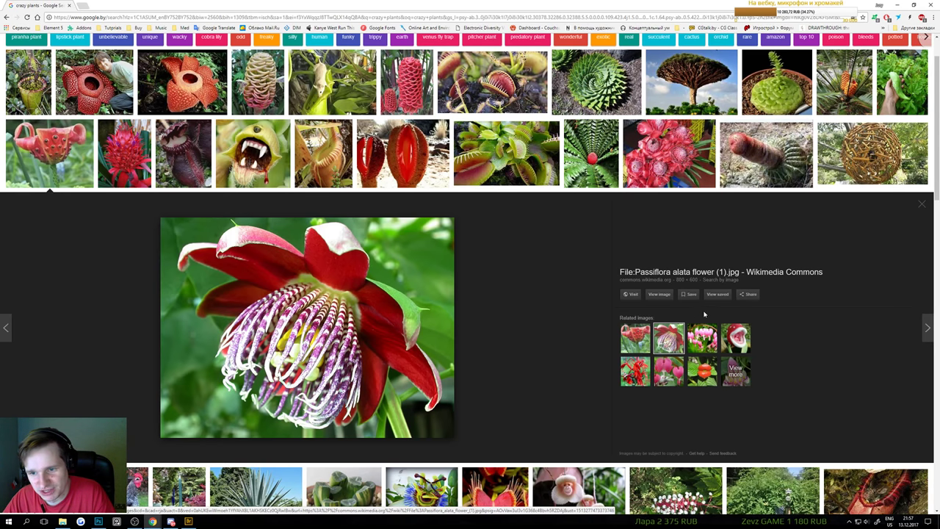
{"action": "left_click", "coordinate": [734, 337]}
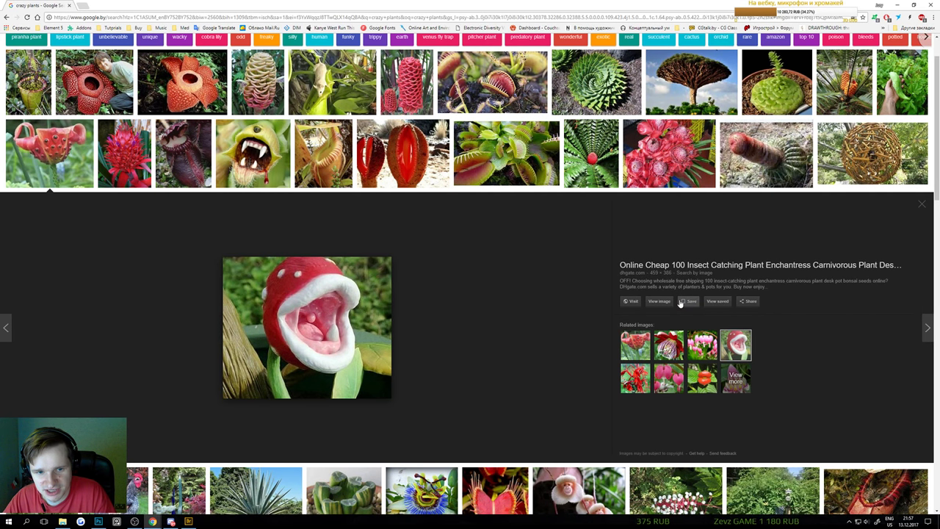
{"action": "scroll", "coordinate": [678, 303], "scroll_direction": "up", "scroll_amount": 1}
{"action": "left_click", "coordinate": [676, 180]}
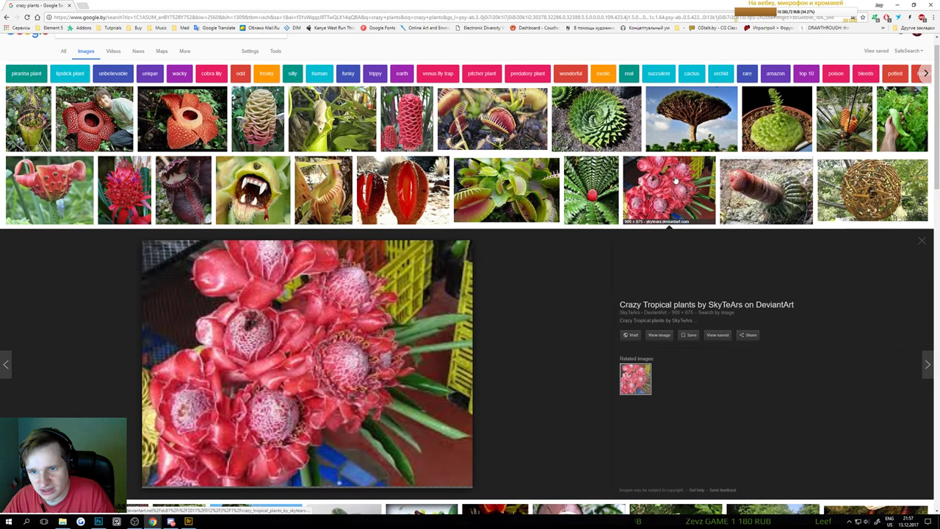
{"action": "left_click", "coordinate": [771, 207]}
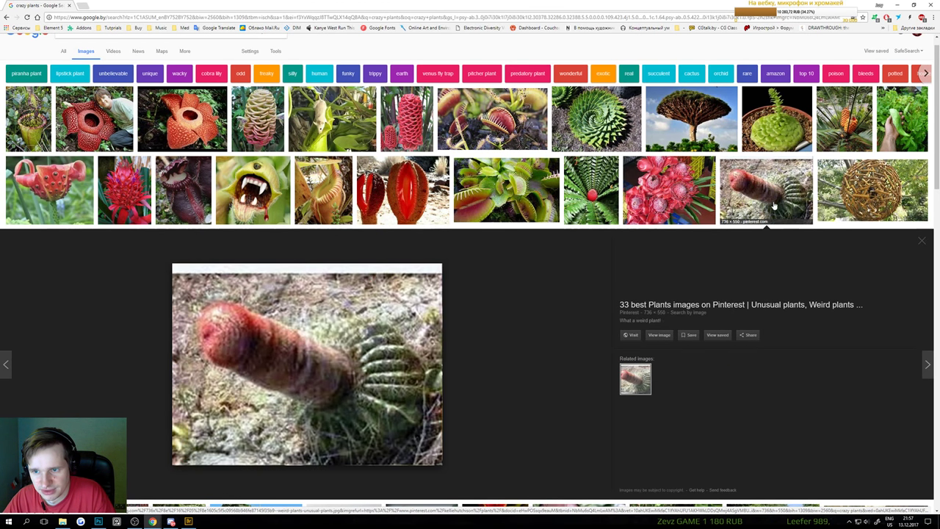
{"action": "left_click", "coordinate": [840, 204]}
{"action": "left_click", "coordinate": [485, 199]}
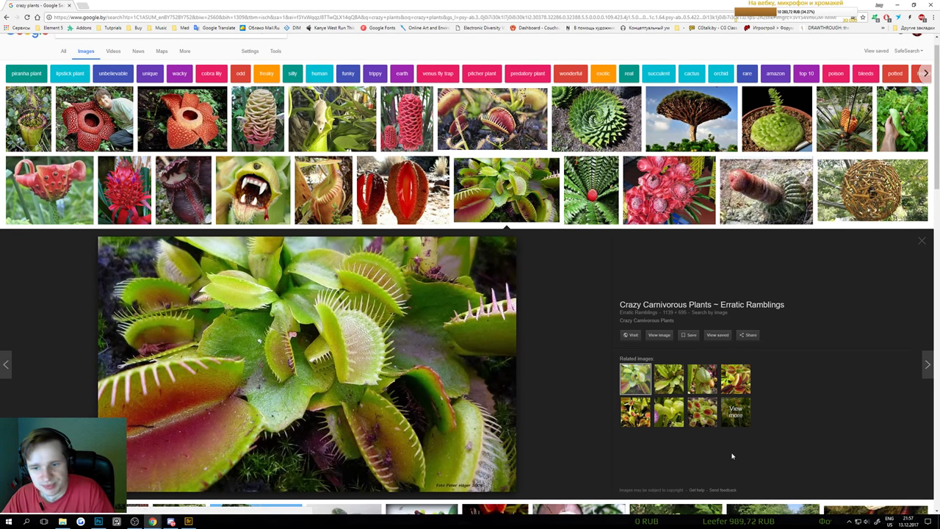
{"action": "left_click", "coordinate": [674, 408]}
{"action": "left_click", "coordinate": [403, 217]}
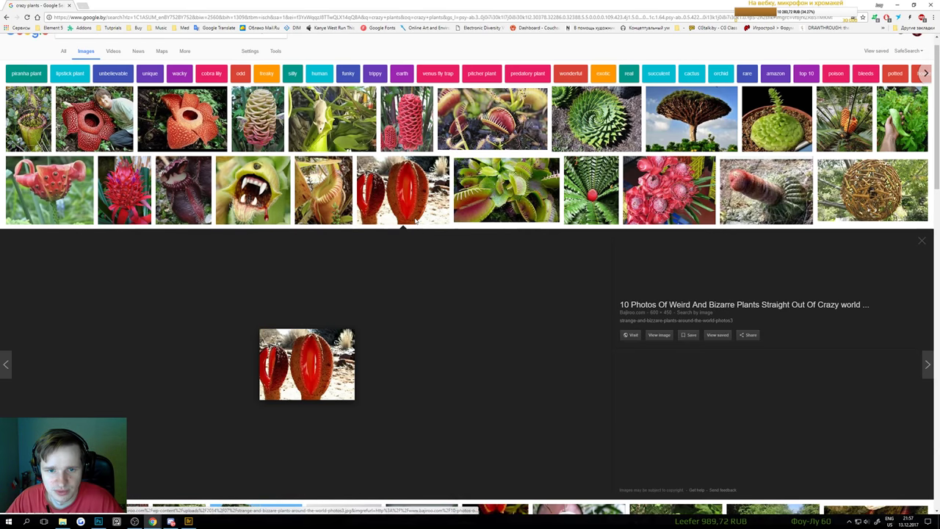
Open the orange ribbed pitcher plant result, copy its image, and paste it into the Stark_1 canvas in Photoshop
{"action": "left_click", "coordinate": [303, 197]}
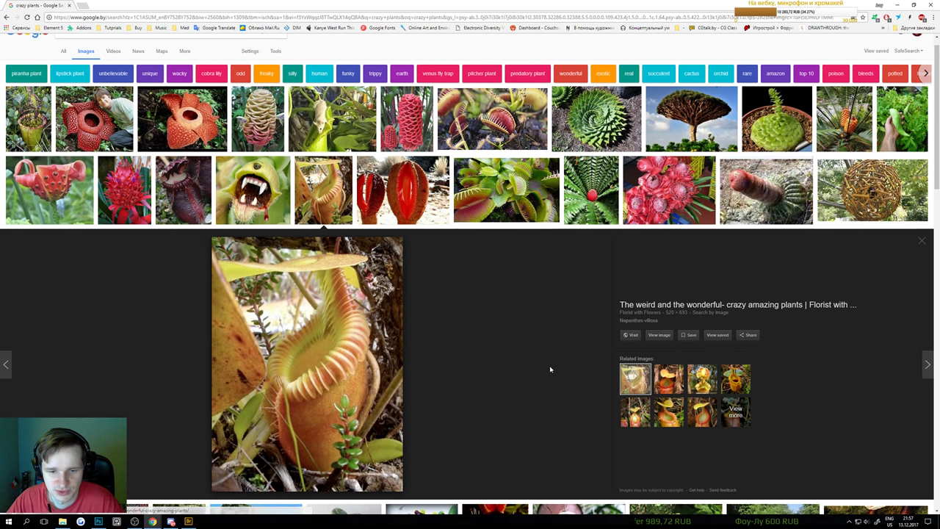
{"action": "right_click", "coordinate": [246, 350]}
{"action": "left_click", "coordinate": [283, 421]}
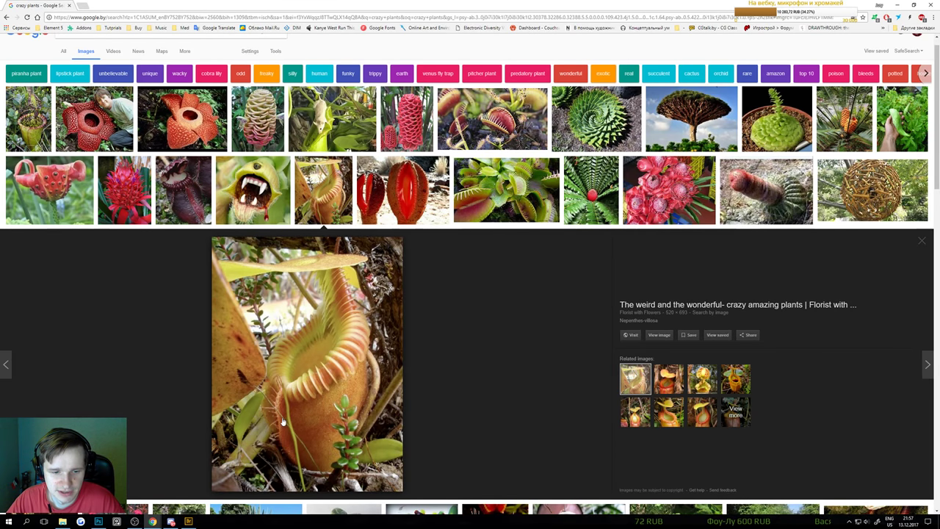
{"action": "key", "text": "alt+Tab"}
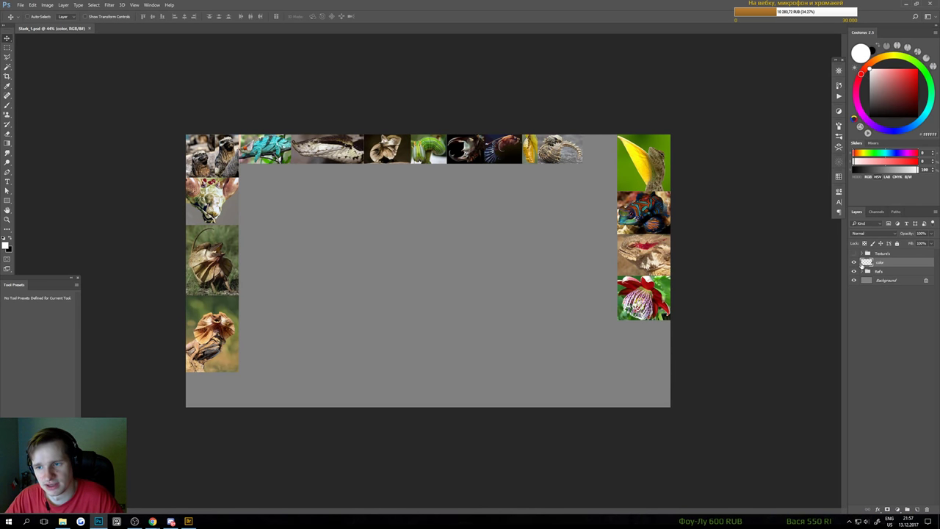
{"action": "key", "text": "ctrl+v"}
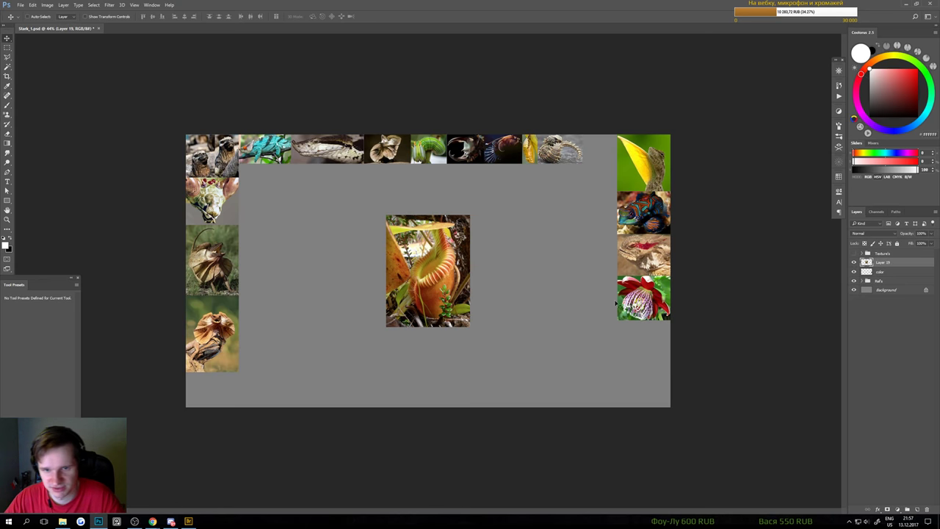
Move the pitcher plant photo toward the canvas's lower right and crop all four sides with rectangular selections
{"action": "left_click_drag", "start_coordinate": [435, 269], "coordinate": [545, 321]}
{"action": "key", "text": "m"}
{"action": "left_click_drag", "start_coordinate": [477, 212], "coordinate": [624, 268]}
{"action": "key", "text": "Delete"}
{"action": "left_click_drag", "start_coordinate": [474, 383], "coordinate": [634, 371]}
{"action": "key", "text": "Delete"}
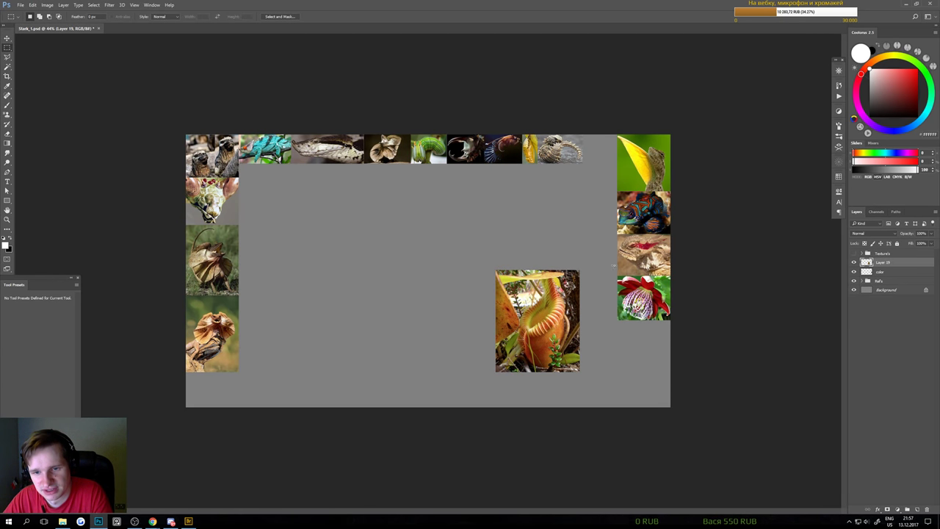
{"action": "left_click_drag", "start_coordinate": [609, 231], "coordinate": [572, 404]}
{"action": "key", "text": "Delete"}
{"action": "left_click_drag", "start_coordinate": [446, 220], "coordinate": [478, 294]}
{"action": "left_click_drag", "start_coordinate": [461, 254], "coordinate": [502, 407]}
{"action": "key", "text": "Delete"}
{"action": "key", "text": "ctrl+d"}
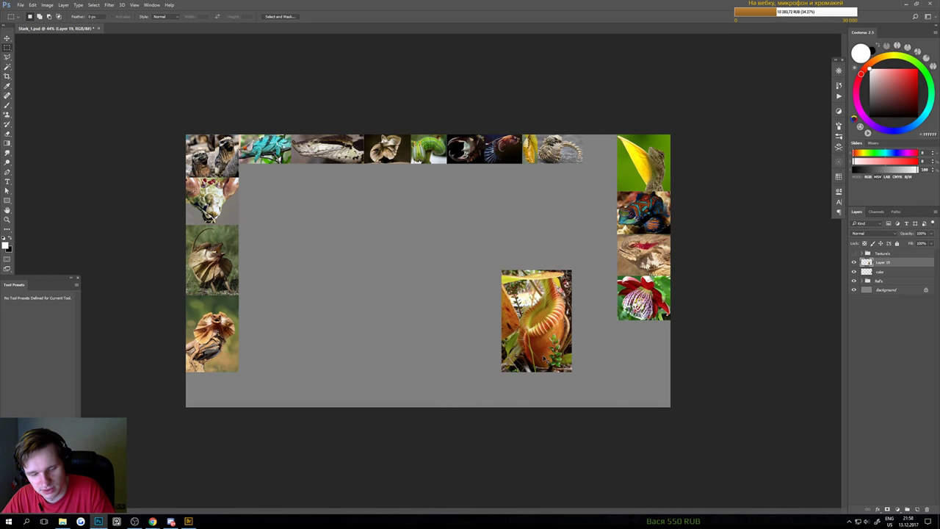
Scale down the pitcher plant photo to the right column's width and place it directly below the passion flower
{"action": "key", "text": "ctrl+t"}
{"action": "left_click_drag", "start_coordinate": [544, 346], "coordinate": [585, 363]}
{"action": "left_click_drag", "start_coordinate": [611, 287], "coordinate": [593, 317]}
{"action": "left_click_drag", "start_coordinate": [582, 350], "coordinate": [460, 322]}
{"action": "left_click_drag", "start_coordinate": [303, 259], "coordinate": [467, 265]}
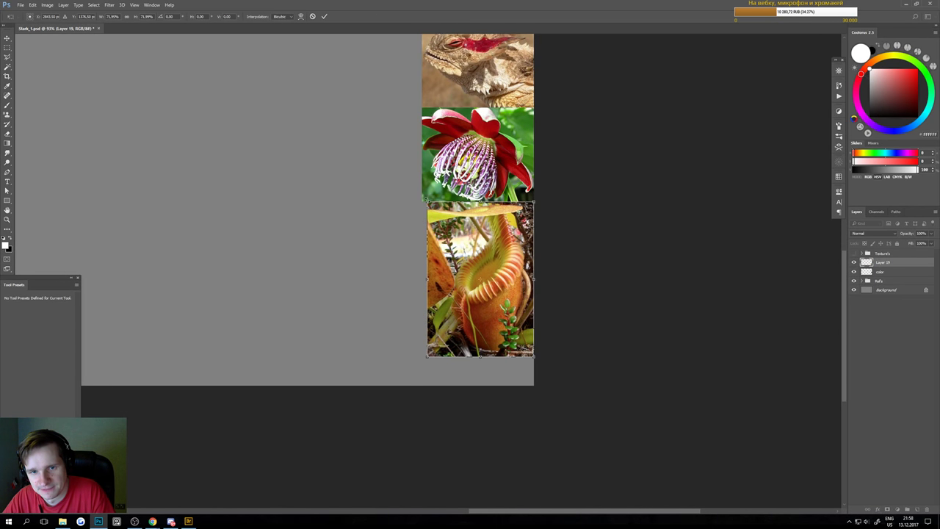
{"action": "left_click_drag", "start_coordinate": [427, 202], "coordinate": [537, 296]}
{"action": "key", "text": "Return"}
{"action": "left_click_drag", "start_coordinate": [600, 340], "coordinate": [426, 279]}
{"action": "left_click_drag", "start_coordinate": [481, 304], "coordinate": [463, 304]}
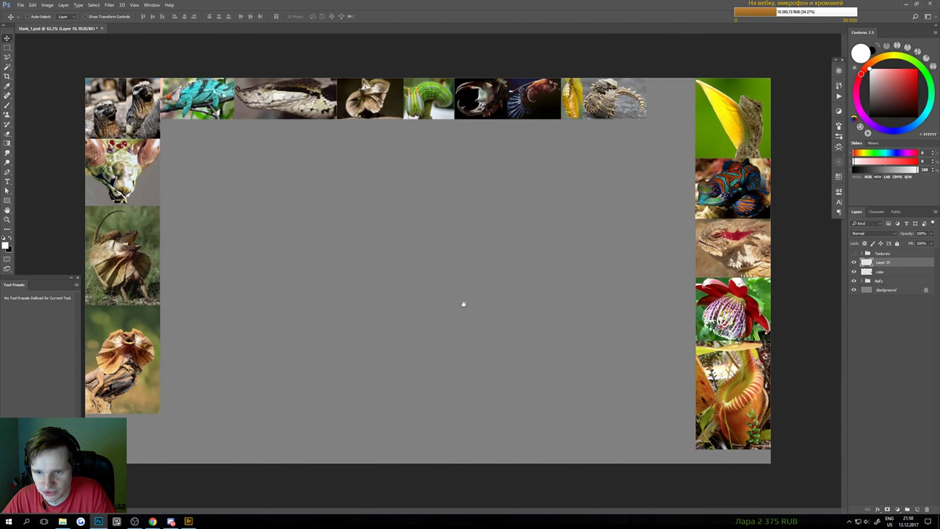
{"action": "left_click_drag", "start_coordinate": [775, 356], "coordinate": [734, 130]}
{"action": "key", "text": "ctrl+t"}
{"action": "left_click_drag", "start_coordinate": [697, 448], "coordinate": [708, 387]}
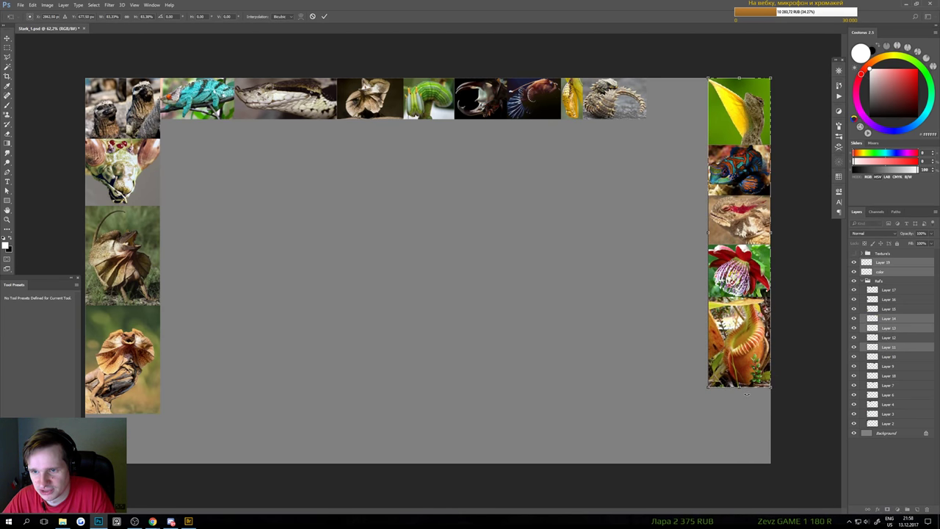
{"action": "key", "text": "Escape"}
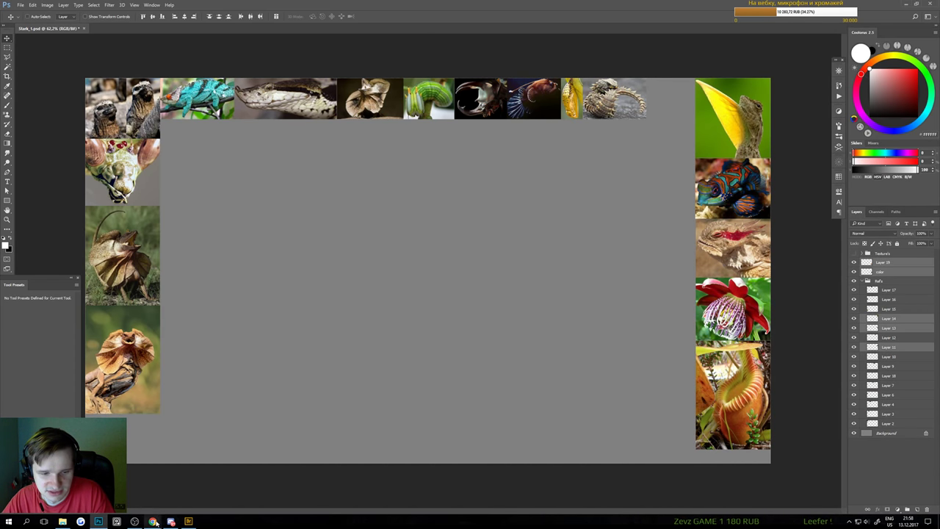
Switch back to the crazy plants results in the browser, browse further, and copy the purple-and-red star-shaped flower image
{"action": "left_click", "coordinate": [206, 481]}
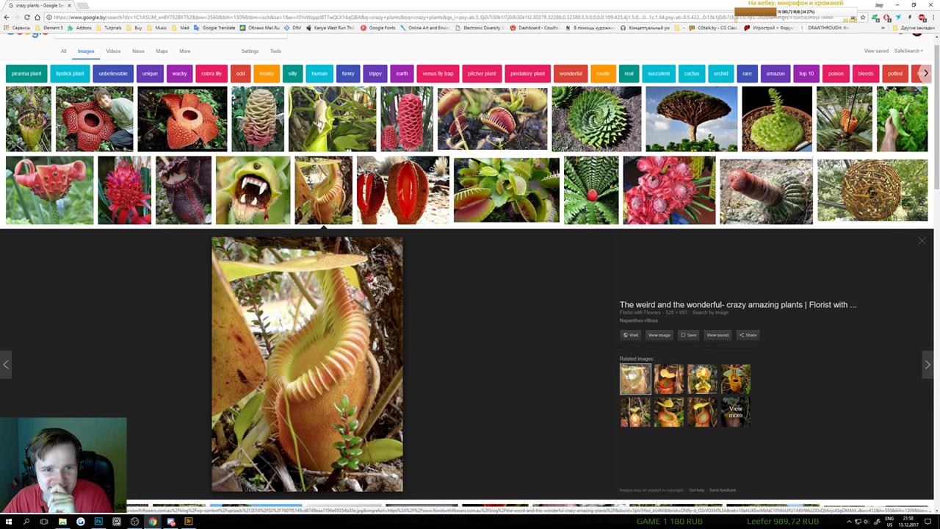
{"action": "left_click", "coordinate": [418, 131]}
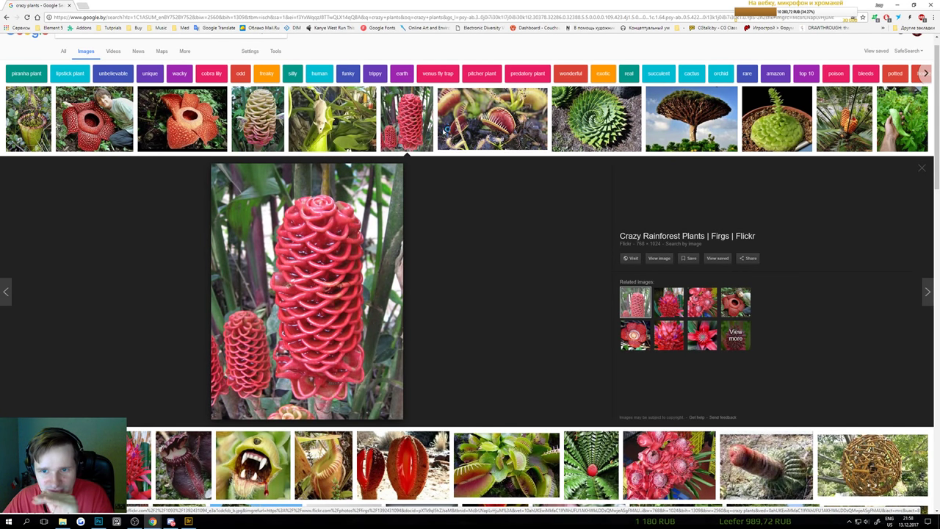
{"action": "left_click", "coordinate": [881, 121]}
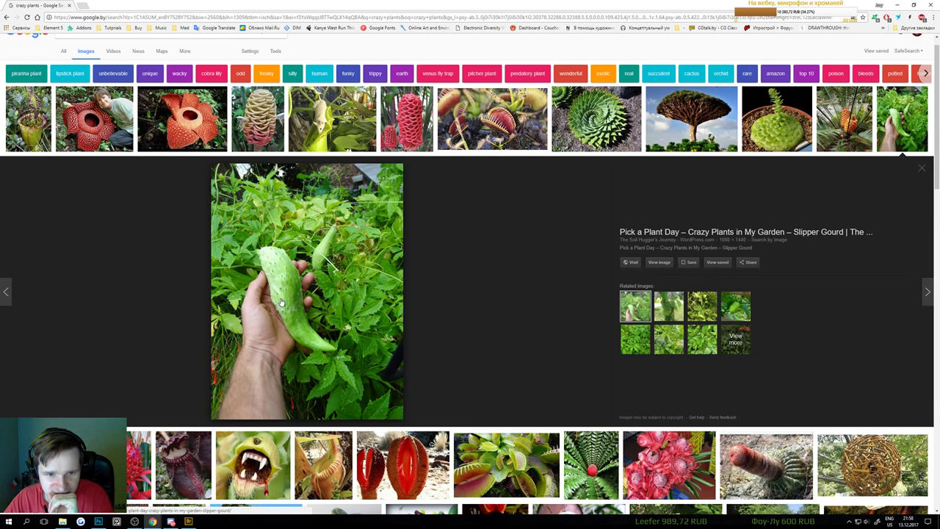
{"action": "scroll", "coordinate": [281, 301], "scroll_direction": "down", "scroll_amount": 2}
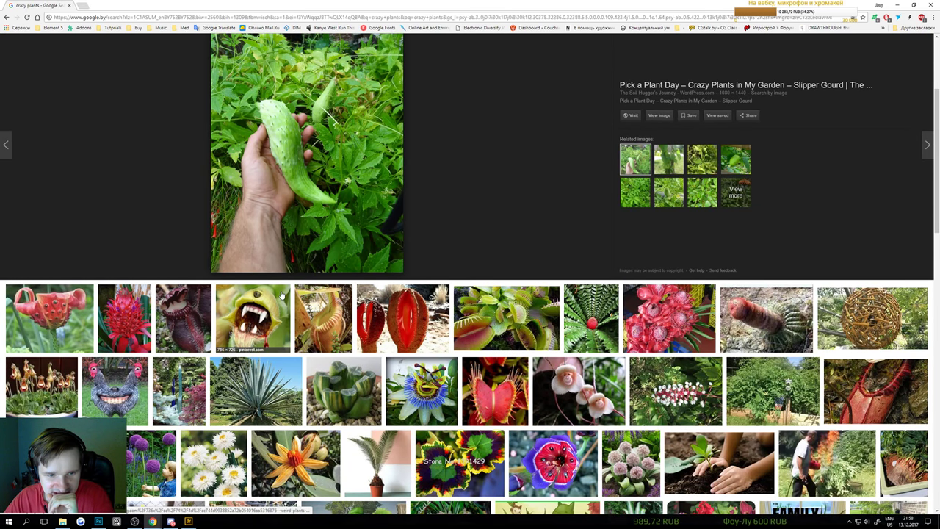
{"action": "scroll", "coordinate": [151, 378], "scroll_direction": "down", "scroll_amount": 2}
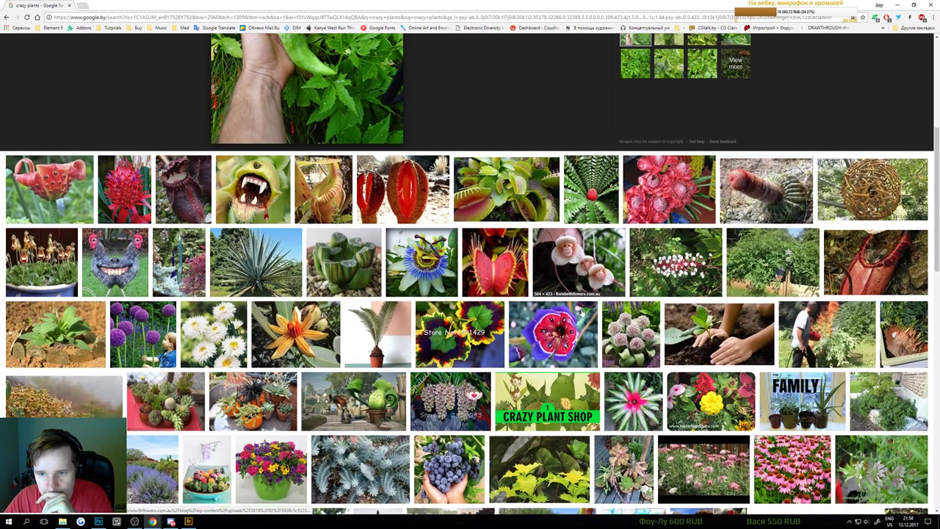
{"action": "scroll", "coordinate": [613, 318], "scroll_direction": "down", "scroll_amount": 1}
{"action": "left_click", "coordinate": [580, 293]}
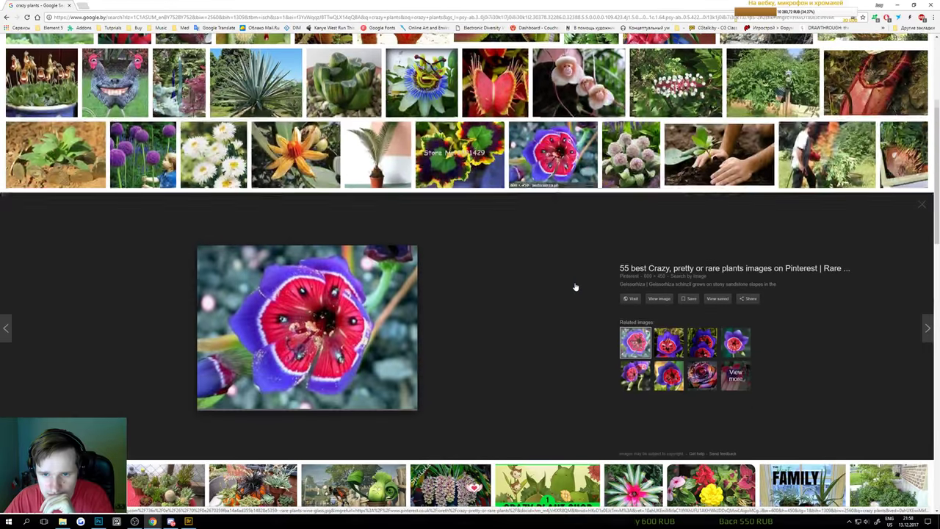
{"action": "right_click", "coordinate": [343, 317]}
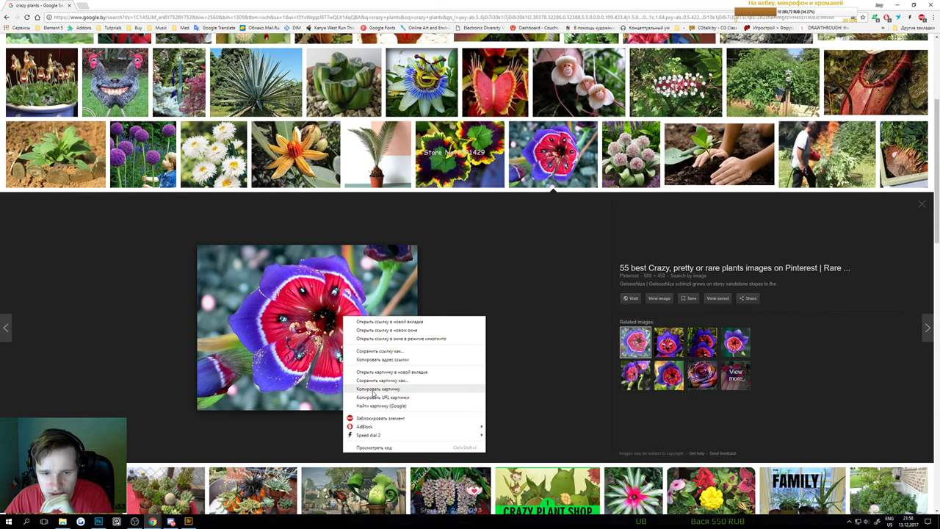
{"action": "left_click", "coordinate": [367, 388]}
Switch to Photoshop and paste the copied purple-and-red flower as Layer 20 above Layer 19
{"action": "left_click", "coordinate": [99, 520]}
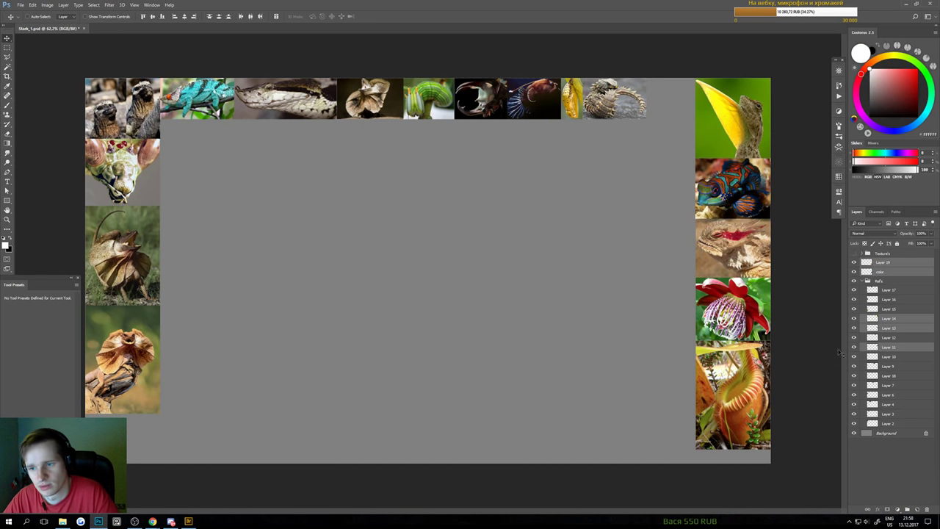
{"action": "left_click", "coordinate": [879, 264]}
{"action": "key", "text": "ctrl+v"}
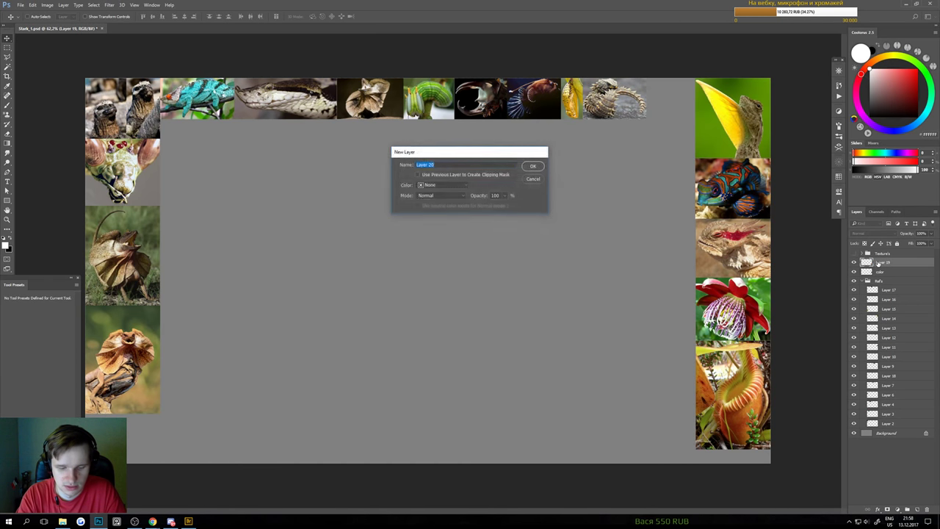
{"action": "key", "text": "Return"}
Move Layer 19 and the color layer into the Ref's group, then select Layer 20
{"action": "left_click", "coordinate": [886, 271], "text": "shift"}
{"action": "left_click", "coordinate": [884, 281]}
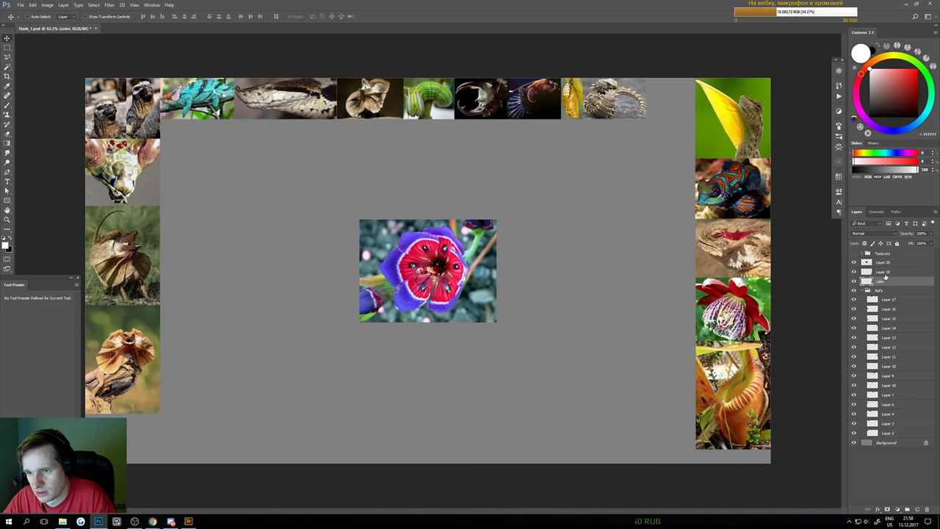
{"action": "left_click", "coordinate": [885, 272], "text": "shift"}
{"action": "left_click_drag", "start_coordinate": [883, 280], "coordinate": [879, 291]}
{"action": "left_click", "coordinate": [872, 262]}
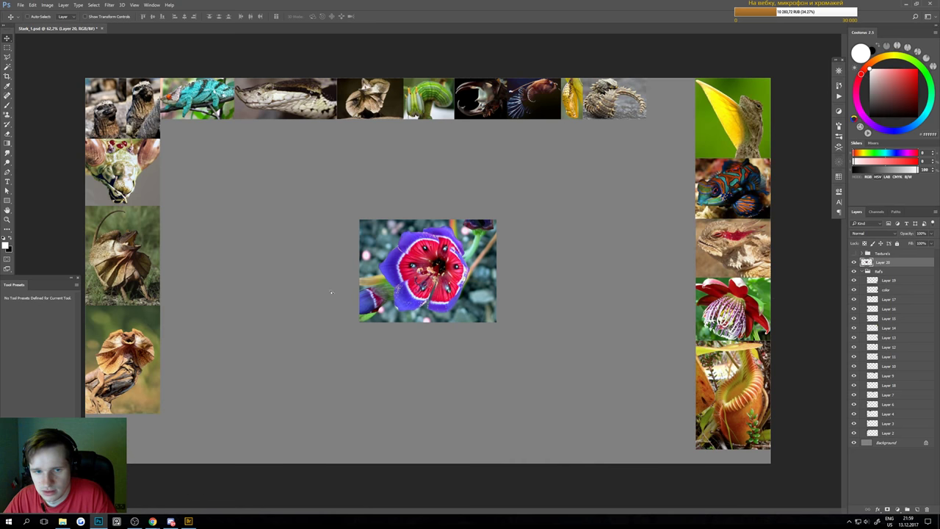
Crop the purple-and-red flower photo on all four sides, close around the petals, with rectangular selections
{"action": "left_click_drag", "start_coordinate": [331, 292], "coordinate": [357, 294]}
{"action": "key", "text": "m"}
{"action": "left_click_drag", "start_coordinate": [300, 230], "coordinate": [368, 382]}
{"action": "key", "text": "Delete"}
{"action": "key", "text": "ctrl+d"}
{"action": "left_click_drag", "start_coordinate": [548, 194], "coordinate": [463, 403]}
{"action": "key", "text": "Delete"}
{"action": "key", "text": "ctrl+d"}
{"action": "left_click_drag", "start_coordinate": [332, 210], "coordinate": [516, 254]}
{"action": "key", "text": "Delete"}
{"action": "key", "text": "ctrl+d"}
{"action": "left_click_drag", "start_coordinate": [323, 373], "coordinate": [479, 336]}
{"action": "key", "text": "Delete"}
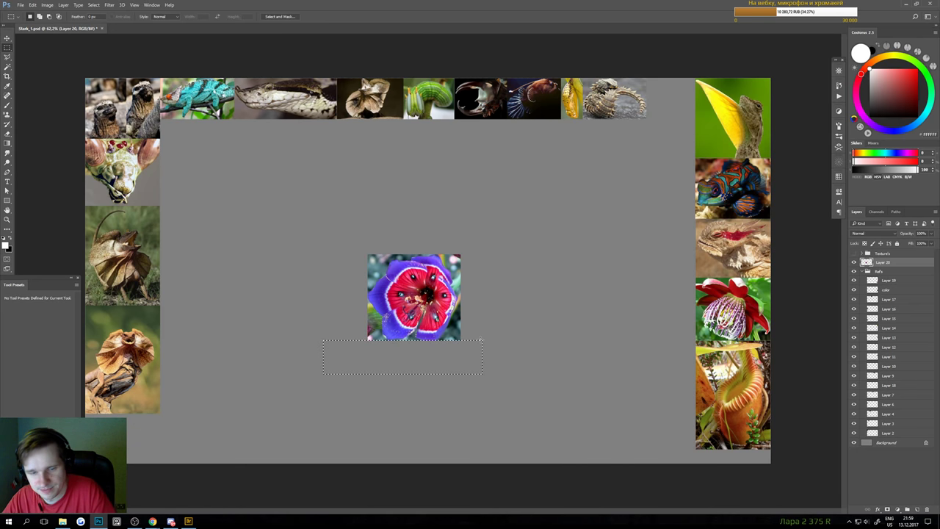
{"action": "key", "text": "ctrl+d"}
Move the purple-and-red flower photo into the canvas's lower right corner, overlapping the pitcher plant's lower part, and scale it to about 80 %
{"action": "key", "text": "v"}
{"action": "left_click_drag", "start_coordinate": [426, 291], "coordinate": [739, 407]}
{"action": "key", "text": "ctrl+t"}
{"action": "left_click_drag", "start_coordinate": [678, 378], "coordinate": [750, 430]}
{"action": "left_click_drag", "start_coordinate": [750, 429], "coordinate": [689, 425]}
{"action": "scroll", "coordinate": [684, 390], "scroll_direction": "down", "scroll_amount": 2}
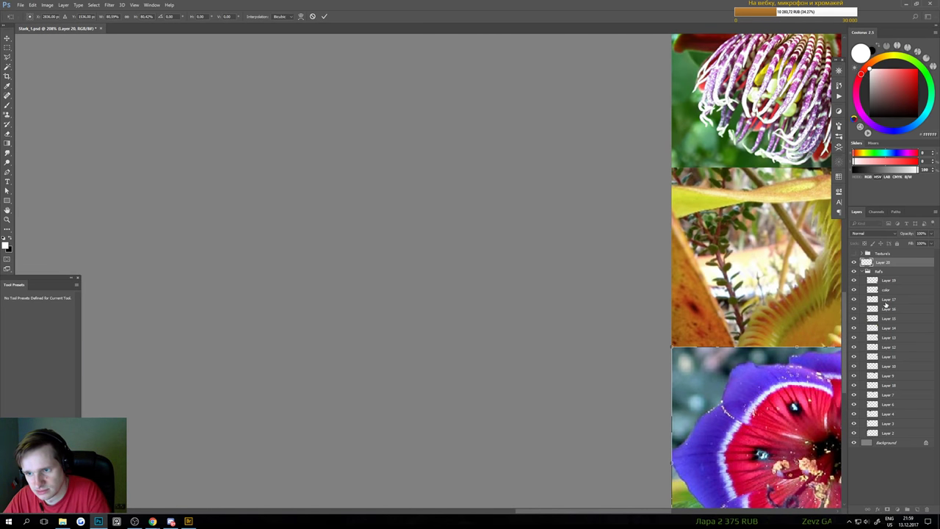
{"action": "key", "text": "Return"}
{"action": "scroll", "coordinate": [695, 365], "scroll_direction": "down", "scroll_amount": 4}
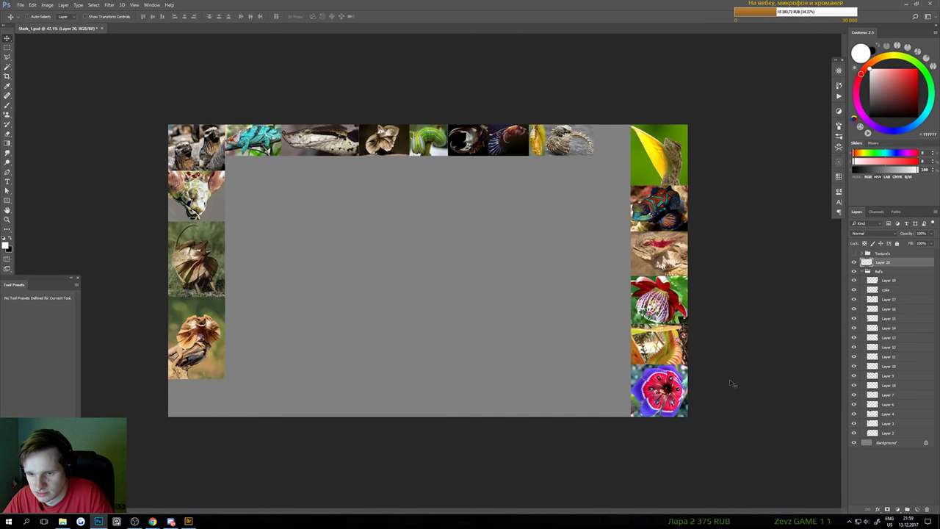
Move the purple-and-red flower photo just below the pitcher plant and add all the other photos in that column to the selection
{"action": "left_click_drag", "start_coordinate": [664, 386], "coordinate": [659, 429]}
{"action": "left_click", "coordinate": [657, 369], "text": "shift"}
{"action": "left_click", "coordinate": [660, 315], "text": "shift"}
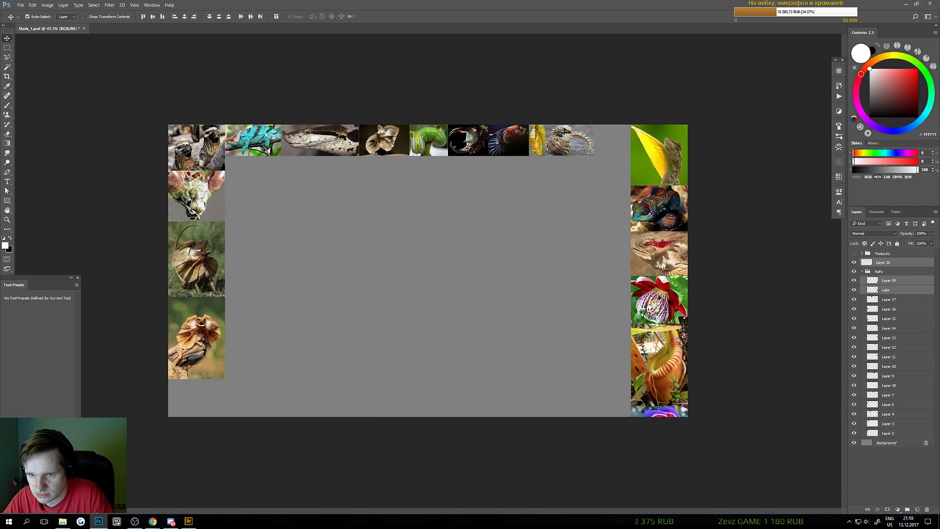
{"action": "left_click", "coordinate": [659, 254], "text": "shift"}
{"action": "left_click", "coordinate": [658, 206], "text": "shift"}
{"action": "left_click", "coordinate": [663, 174], "text": "shift"}
Scale the selected photo column down proportionally from its upper outer corner so it ends at the canvas's lower edge
{"action": "key", "text": "ctrl+t"}
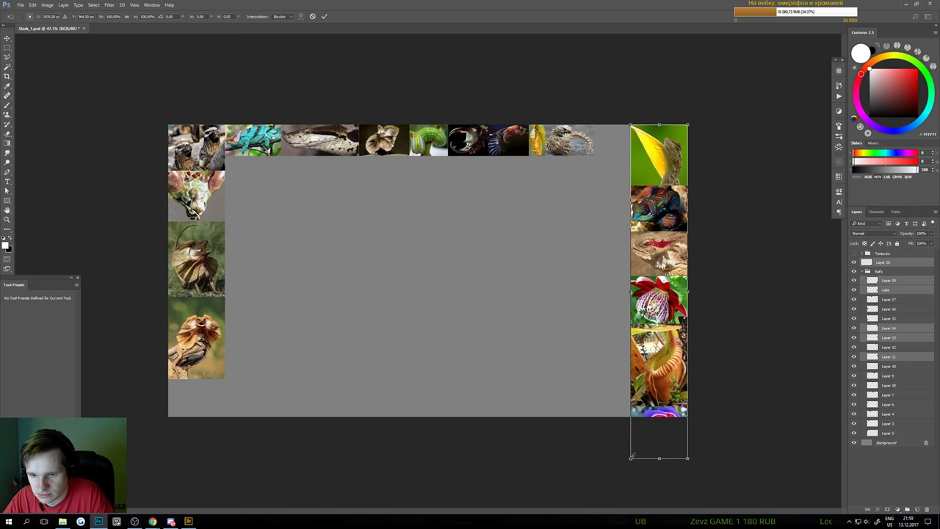
{"action": "left_click_drag", "start_coordinate": [630, 457], "coordinate": [639, 415]}
{"action": "scroll", "coordinate": [661, 411], "scroll_direction": "up", "scroll_amount": 5}
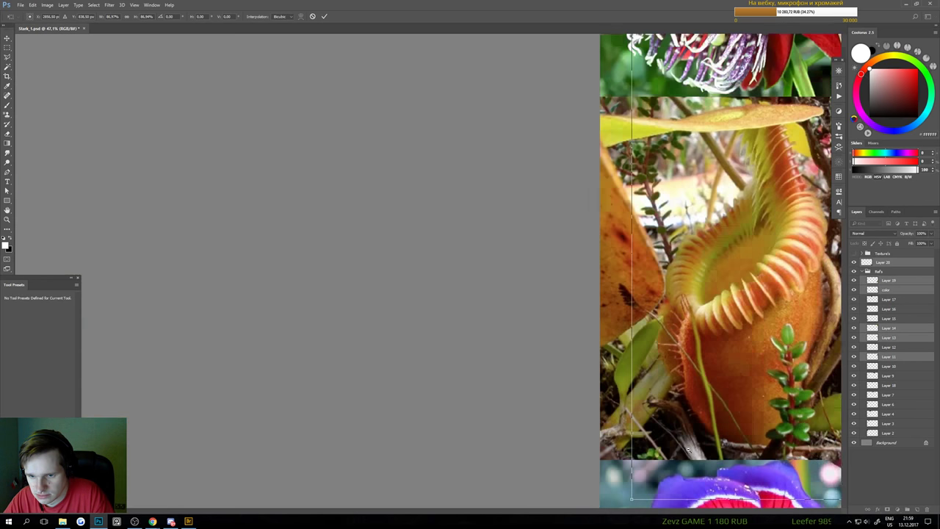
{"action": "scroll", "coordinate": [661, 426], "scroll_direction": "down", "scroll_amount": 5}
{"action": "left_click_drag", "start_coordinate": [628, 382], "coordinate": [622, 393]}
{"action": "key", "text": "Return"}
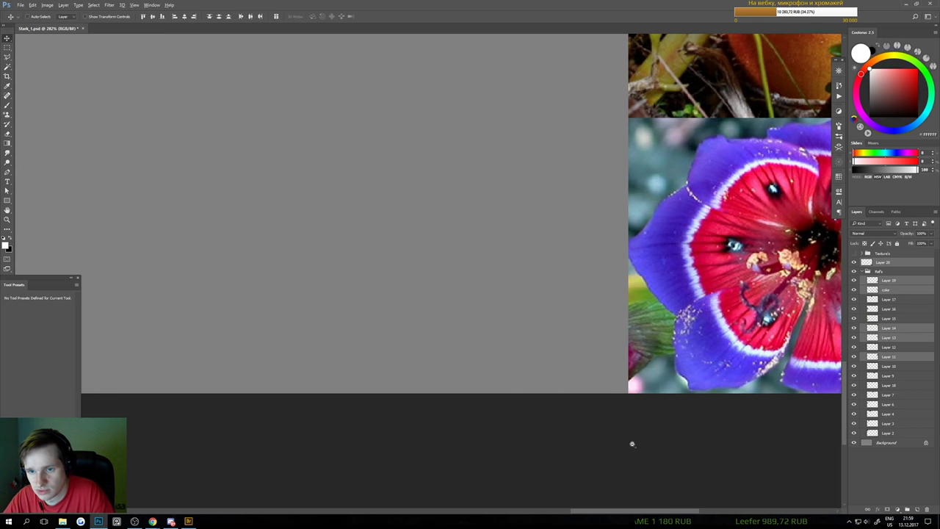
Move Layer 20 into the Ref's group above Layer 19 and save the document
{"action": "left_click_drag", "start_coordinate": [632, 443], "coordinate": [556, 436]}
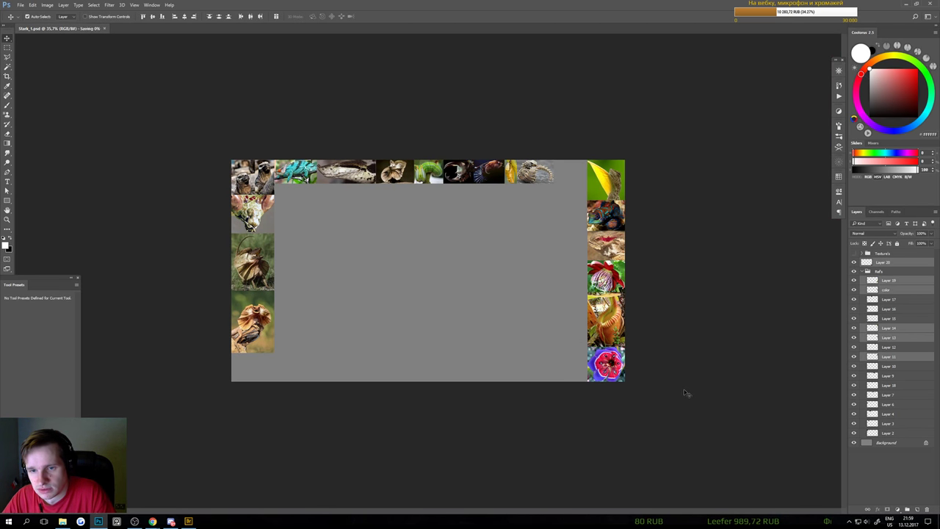
{"action": "scroll", "coordinate": [624, 371], "scroll_direction": "up", "scroll_amount": 4}
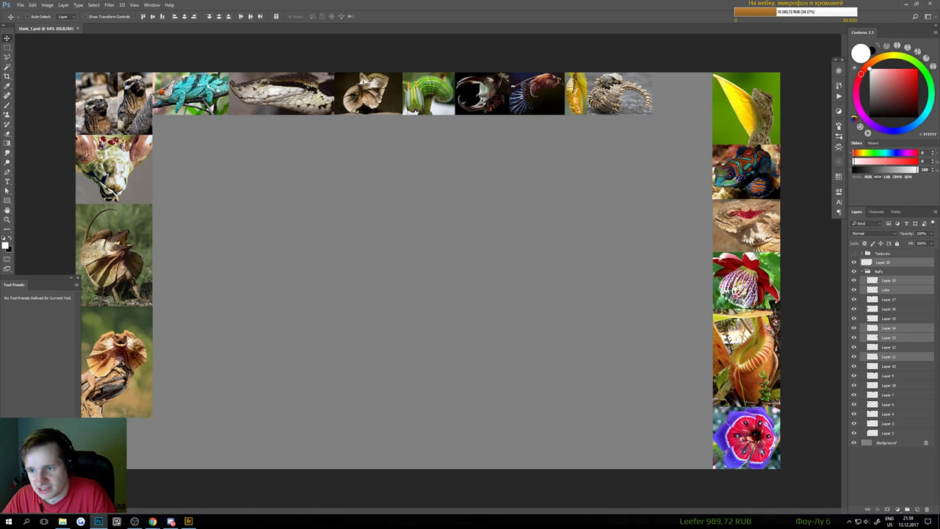
{"action": "left_click_drag", "start_coordinate": [890, 274], "coordinate": [889, 276]}
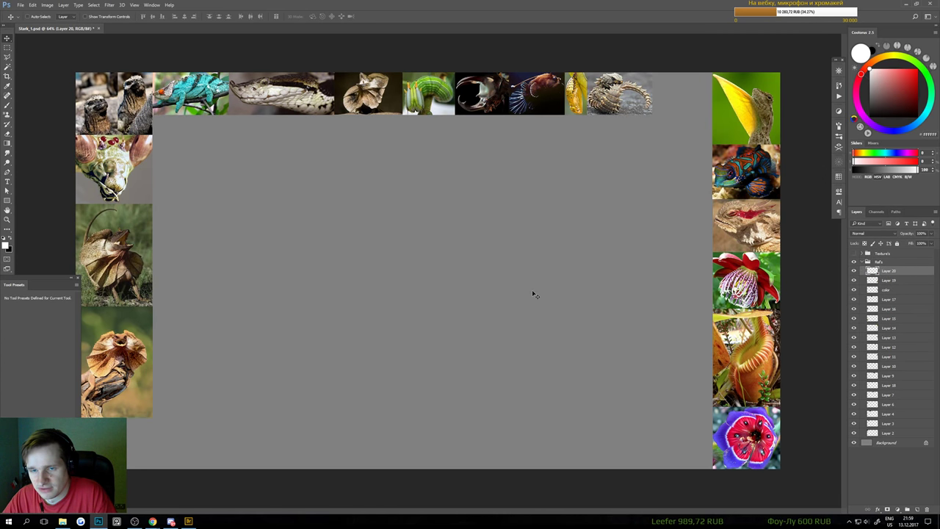
{"action": "scroll", "coordinate": [369, 239], "scroll_direction": "down", "scroll_amount": 1}
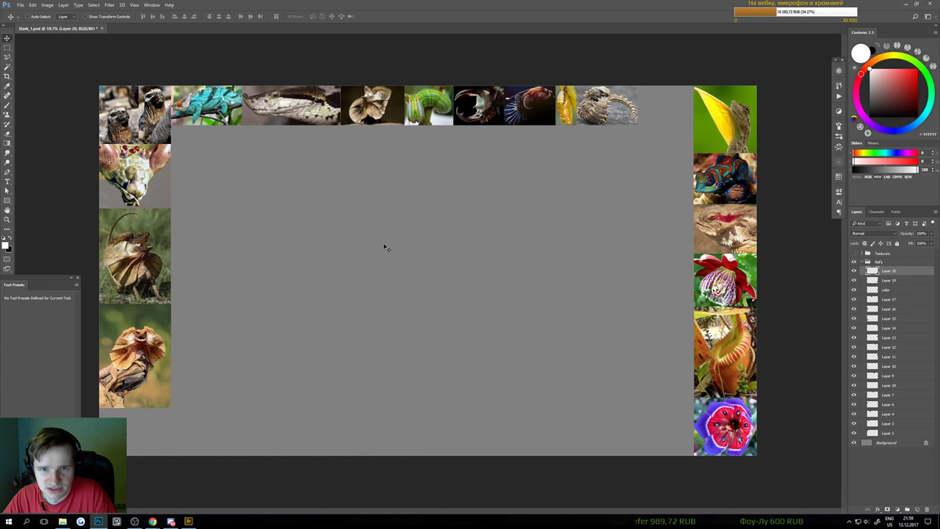
{"action": "scroll", "coordinate": [345, 117], "scroll_direction": "up", "scroll_amount": 6}
{"action": "left_click_drag", "start_coordinate": [363, 134], "coordinate": [446, 239]}
{"action": "scroll", "coordinate": [445, 257], "scroll_direction": "down", "scroll_amount": 6}
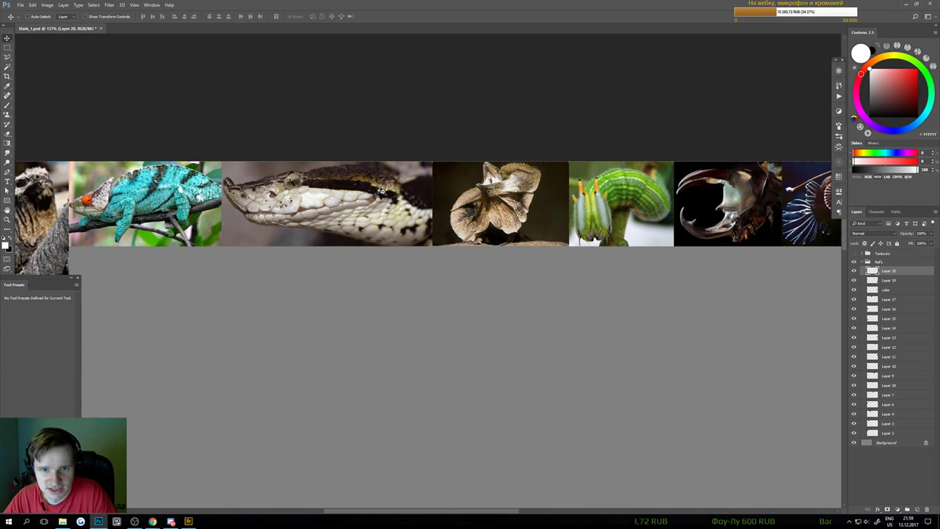
{"action": "scroll", "coordinate": [374, 209], "scroll_direction": "down", "scroll_amount": 3}
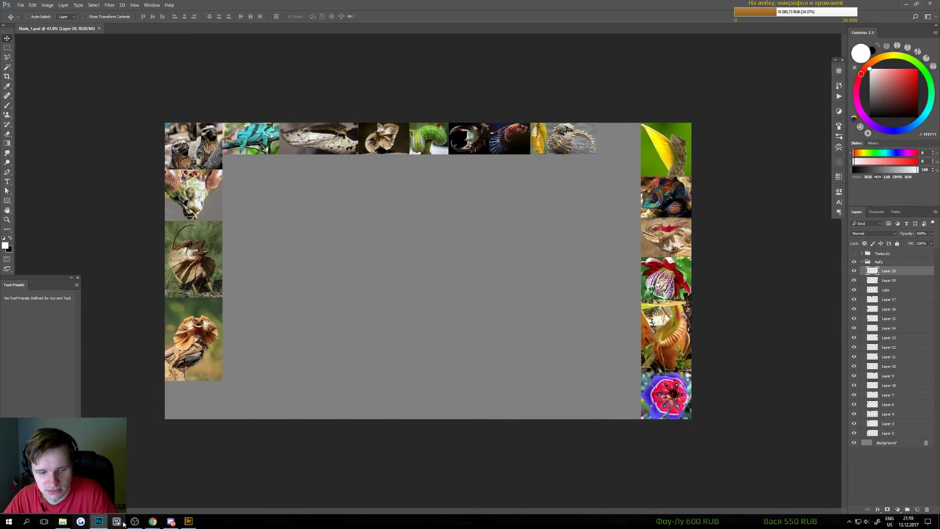
Switch to the browser and look through the "crazy plants" image results for another exotic plant reference
{"action": "left_click", "coordinate": [176, 493]}
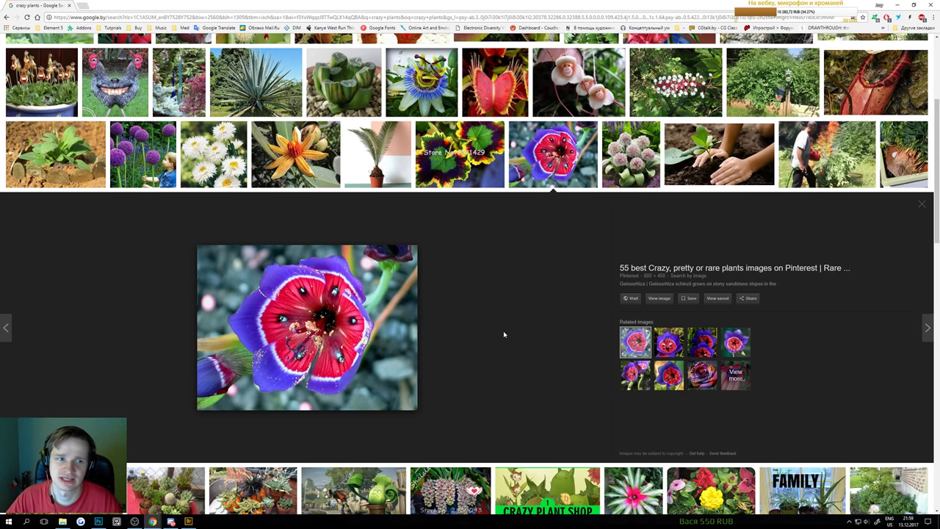
{"action": "left_click", "coordinate": [44, 88]}
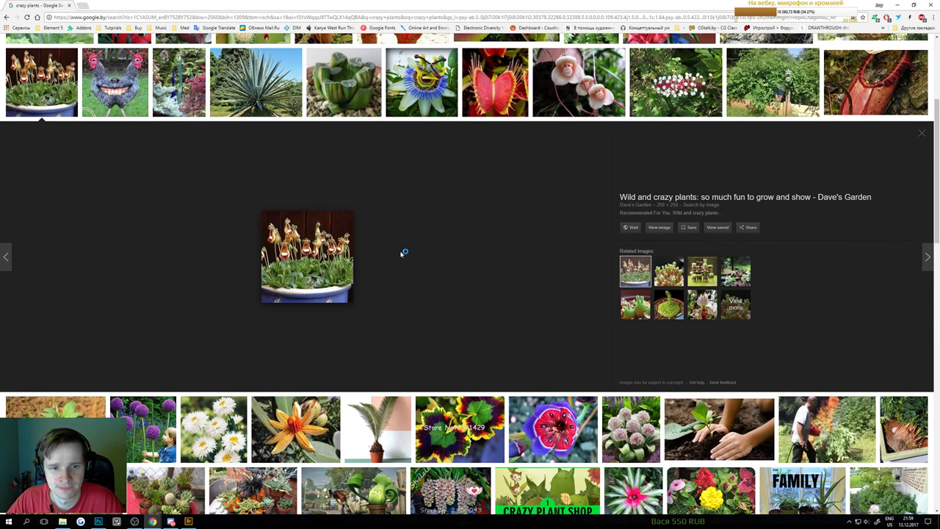
{"action": "scroll", "coordinate": [401, 254], "scroll_direction": "down", "scroll_amount": 3}
{"action": "scroll", "coordinate": [401, 253], "scroll_direction": "down", "scroll_amount": 2}
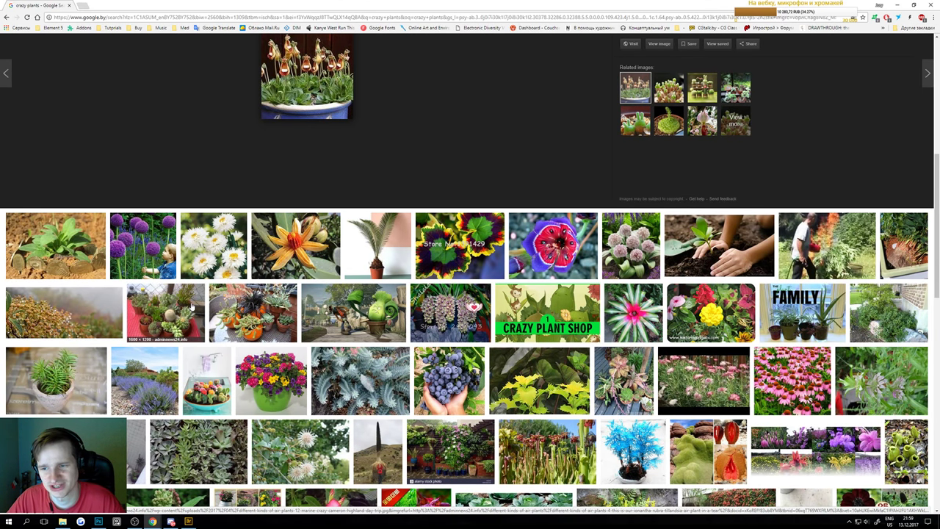
{"action": "scroll", "coordinate": [393, 308], "scroll_direction": "down", "scroll_amount": 3}
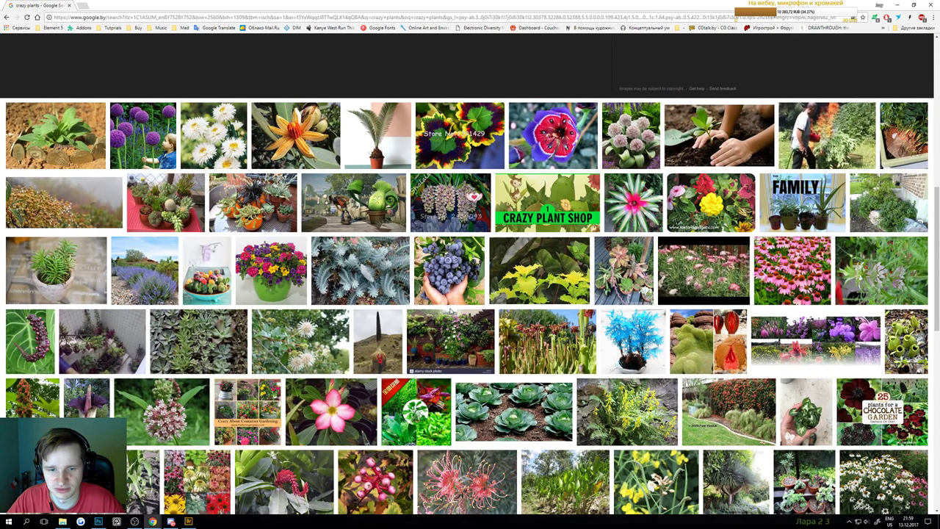
{"action": "scroll", "coordinate": [451, 312], "scroll_direction": "down", "scroll_amount": 1}
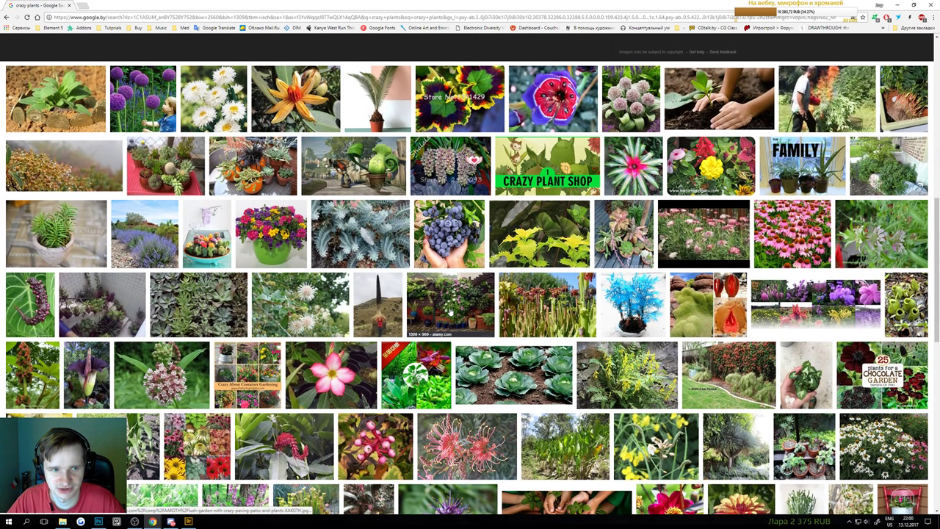
{"action": "scroll", "coordinate": [451, 312], "scroll_direction": "down", "scroll_amount": 3}
{"action": "scroll", "coordinate": [461, 301], "scroll_direction": "down", "scroll_amount": 2}
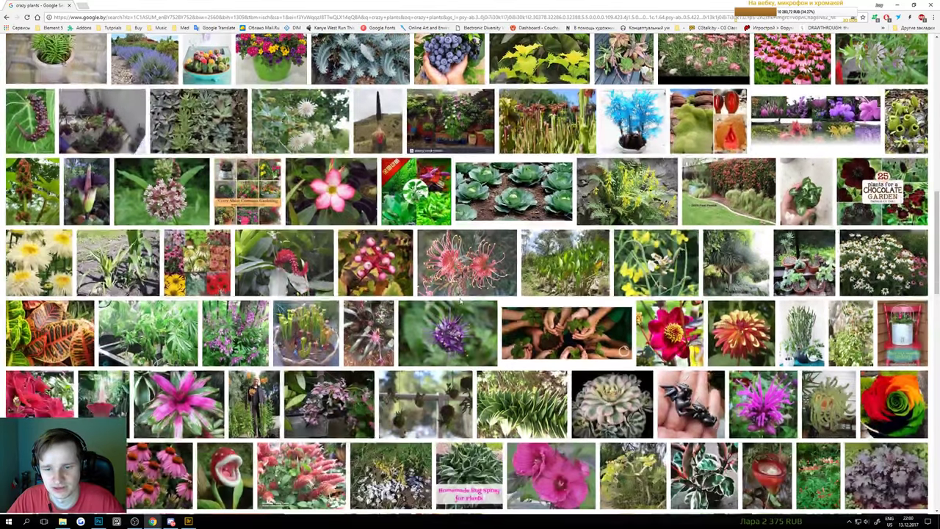
{"action": "scroll", "coordinate": [460, 300], "scroll_direction": "down", "scroll_amount": 3}
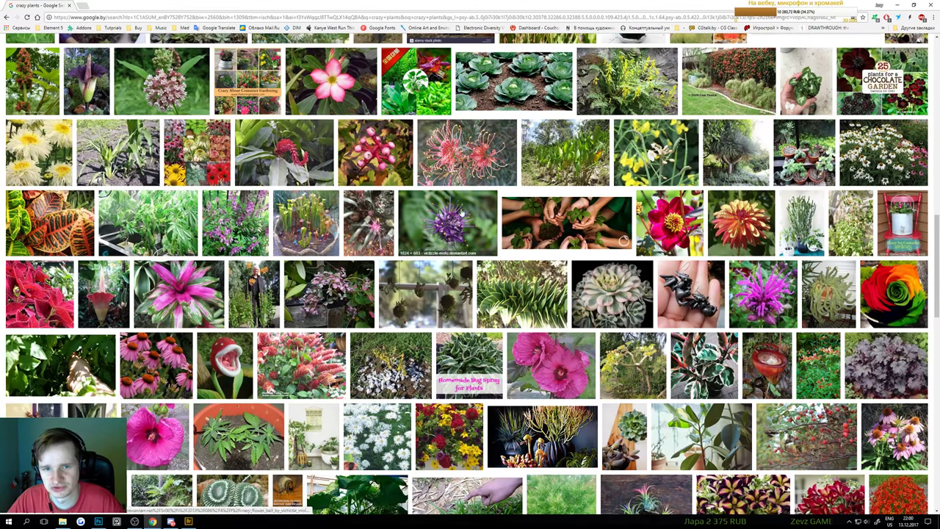
Preview the red spidery flower, the pink-and-green leaved plant and the red pitcher plant as possible references while browsing further results
{"action": "left_click", "coordinate": [457, 169]}
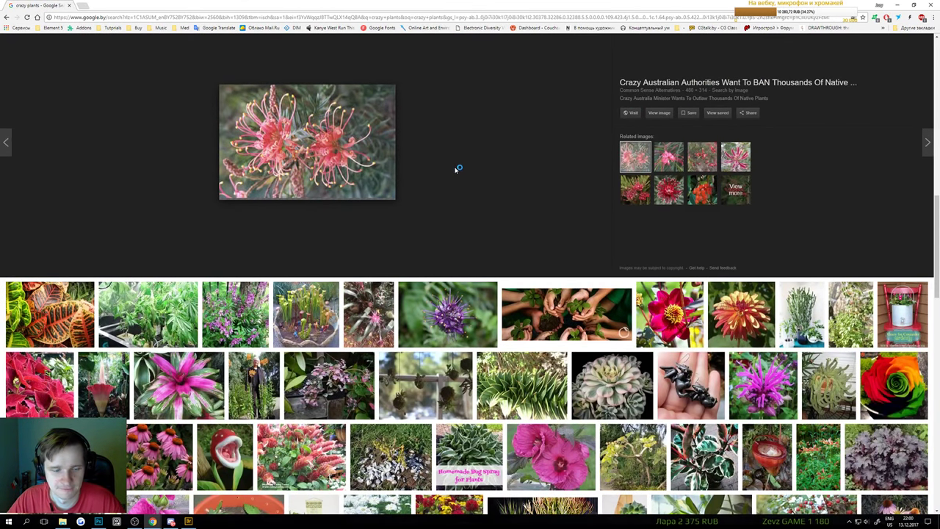
{"action": "scroll", "coordinate": [457, 169], "scroll_direction": "down", "scroll_amount": 1}
{"action": "left_click", "coordinate": [198, 294]}
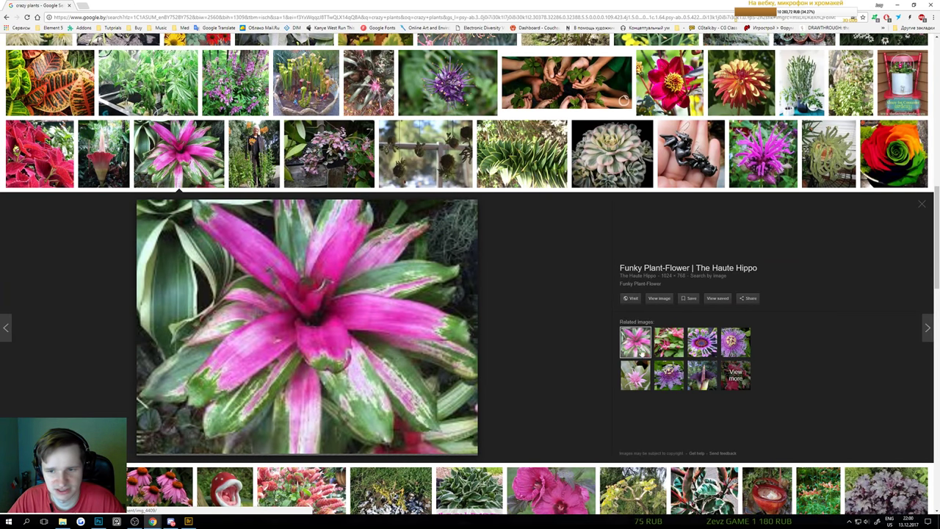
{"action": "scroll", "coordinate": [628, 326], "scroll_direction": "down", "scroll_amount": 4}
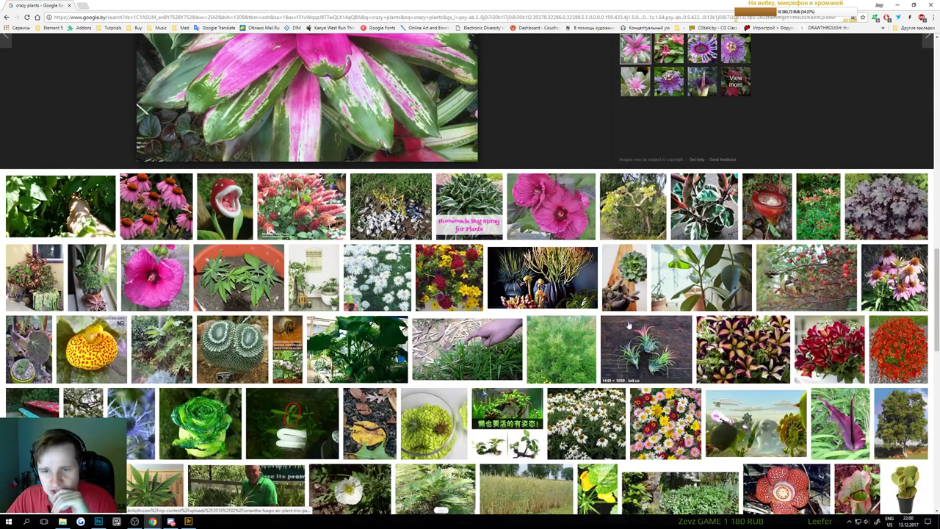
{"action": "left_click", "coordinate": [767, 206]}
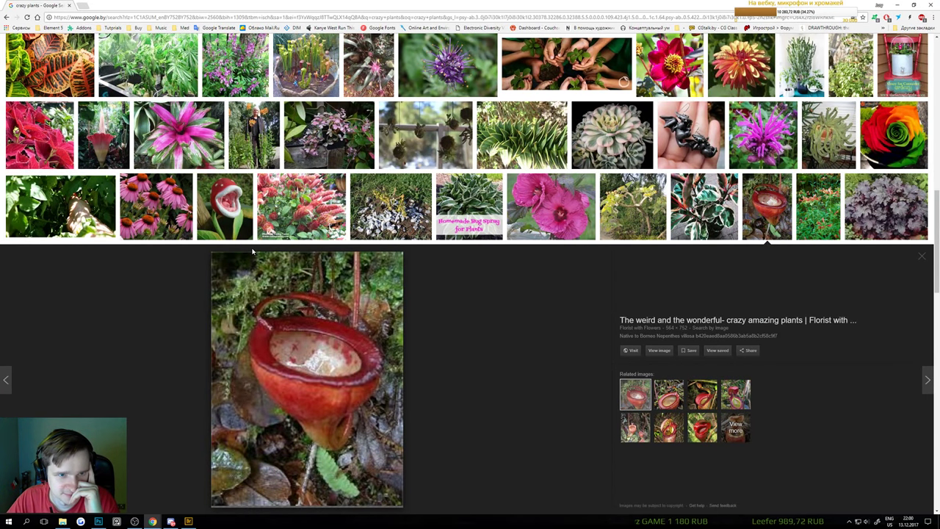
{"action": "scroll", "coordinate": [252, 252], "scroll_direction": "down", "scroll_amount": 5}
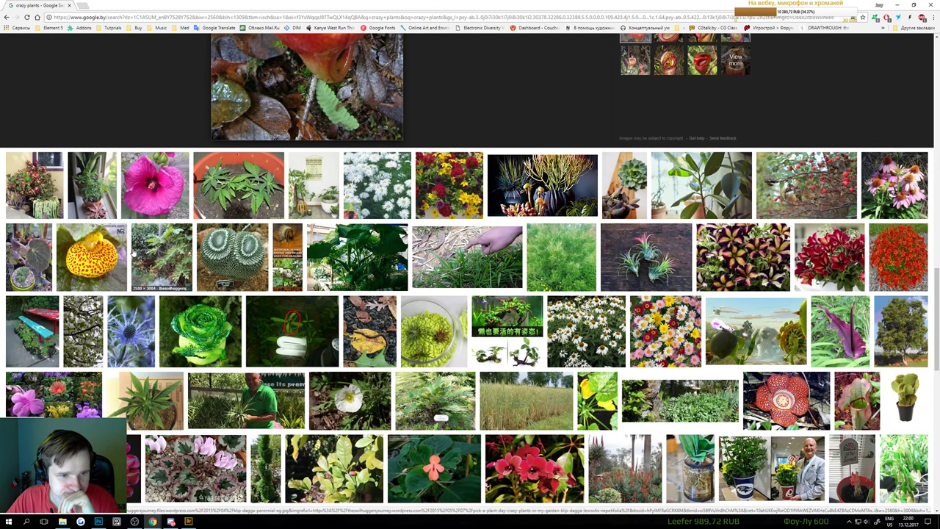
{"action": "scroll", "coordinate": [272, 252], "scroll_direction": "down", "scroll_amount": 2}
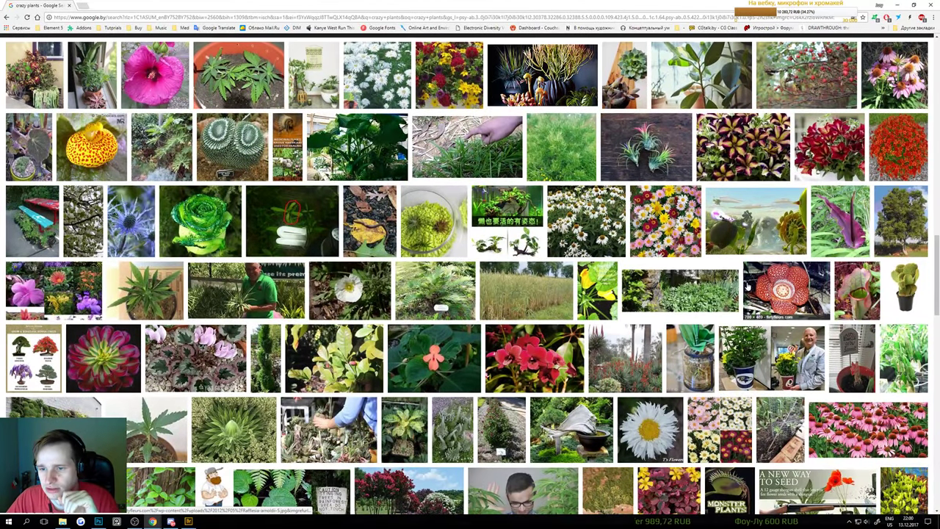
Open the red Rafflesia Arnoldii result and copy the larger related photo of the white-spotted flower
{"action": "left_click", "coordinate": [785, 280]}
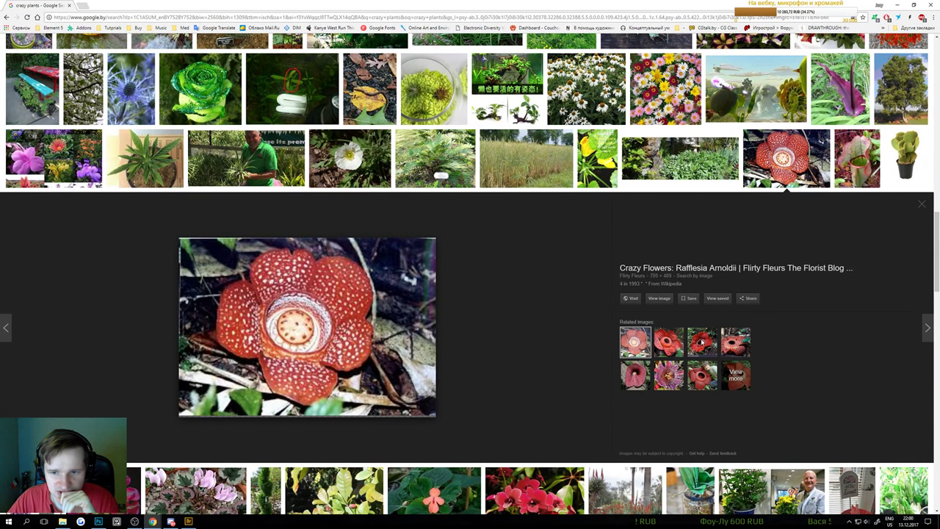
{"action": "left_click", "coordinate": [668, 342]}
{"action": "right_click", "coordinate": [325, 327]}
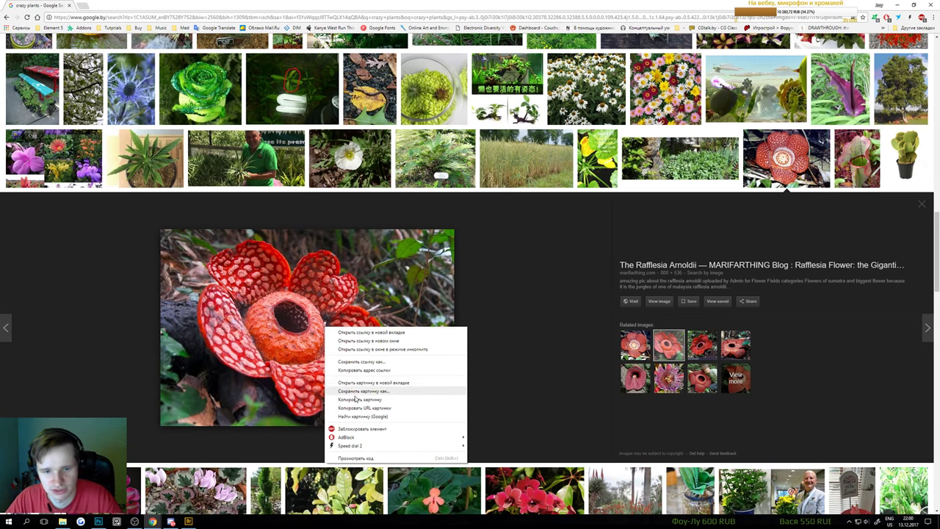
{"action": "left_click", "coordinate": [356, 399]}
Switch to Photoshop and paste the copied Rafflesia photo as a new layer above Layer 20 in the Ref's group
{"action": "left_click", "coordinate": [98, 521]}
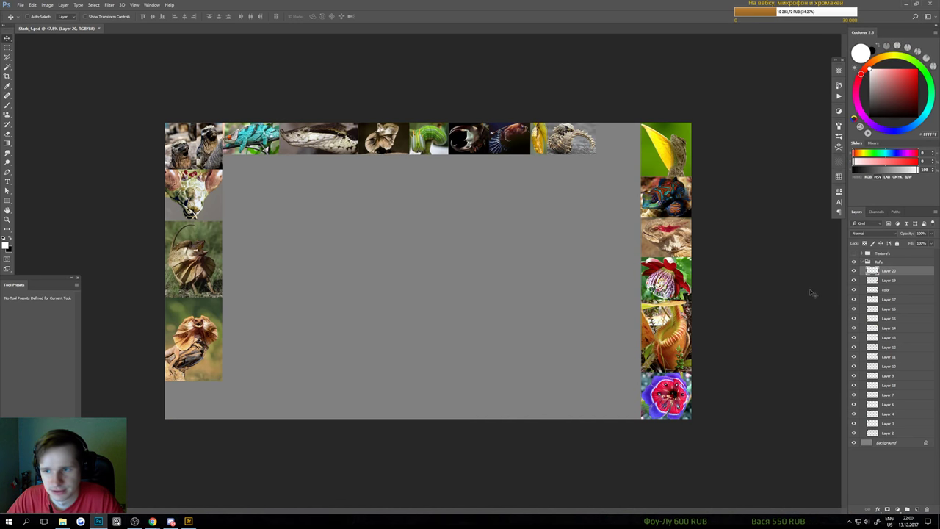
{"action": "key", "text": "ctrl+v"}
{"action": "key", "text": "Return"}
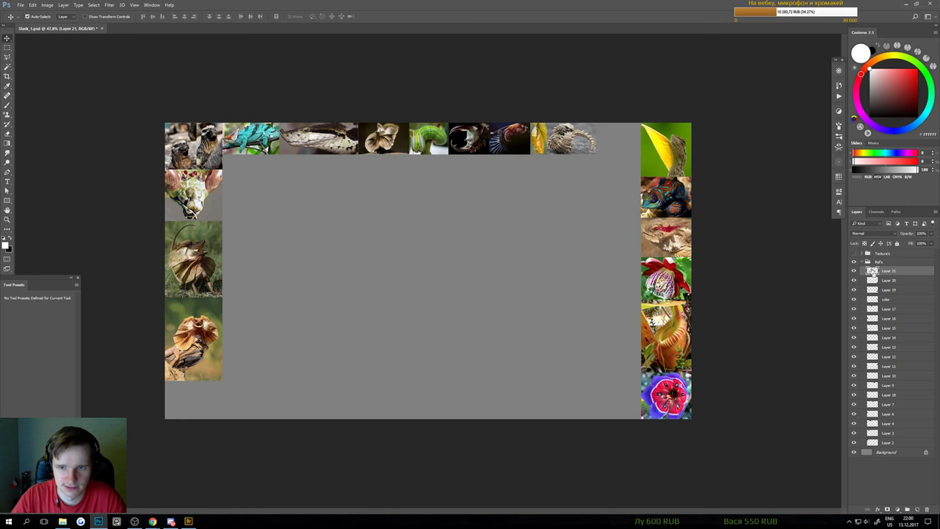
Trim the red flower photo on Layer 21 to the bloom by selecting and deleting its surplus background margins
{"action": "key", "text": "ctrl+t"}
{"action": "key", "text": "Return"}
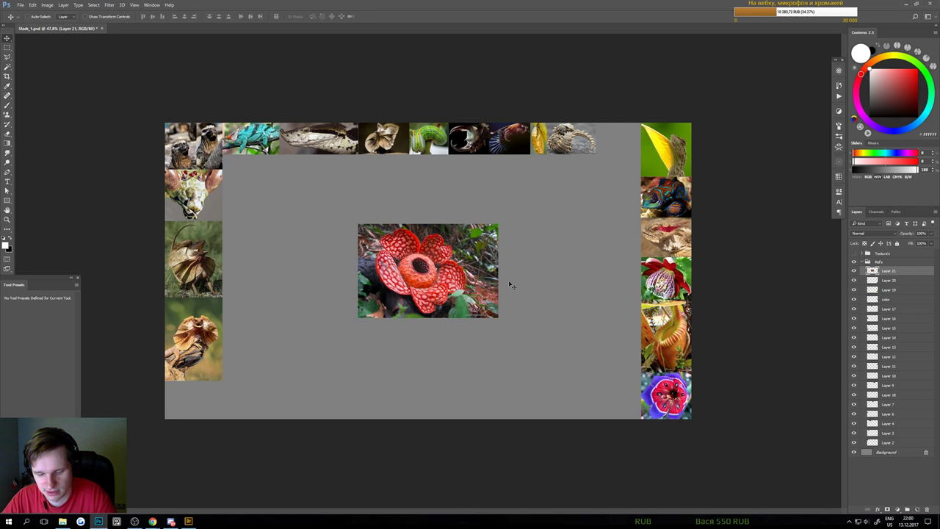
{"action": "key", "text": "m"}
{"action": "left_click_drag", "start_coordinate": [517, 221], "coordinate": [465, 346]}
{"action": "left_click_drag", "start_coordinate": [484, 291], "coordinate": [485, 288]}
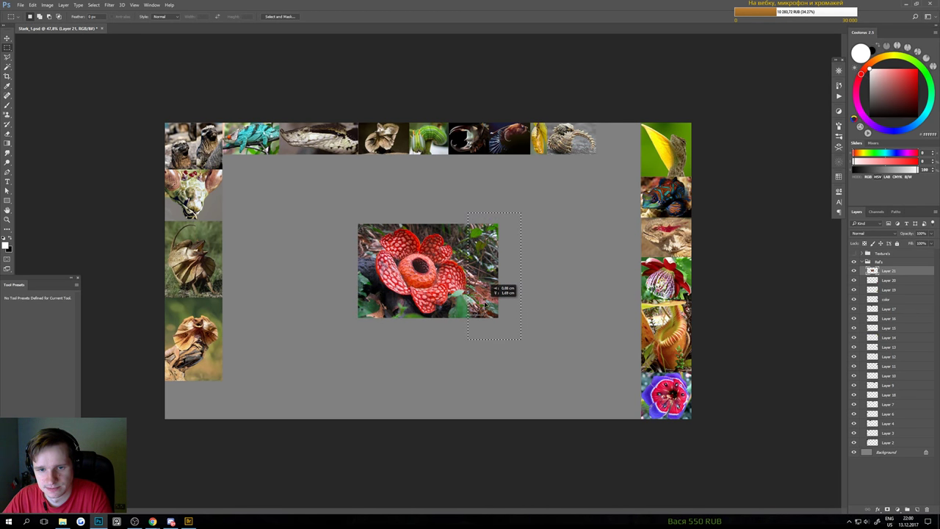
{"action": "key", "text": "Delete"}
{"action": "key", "text": "ctrl+d"}
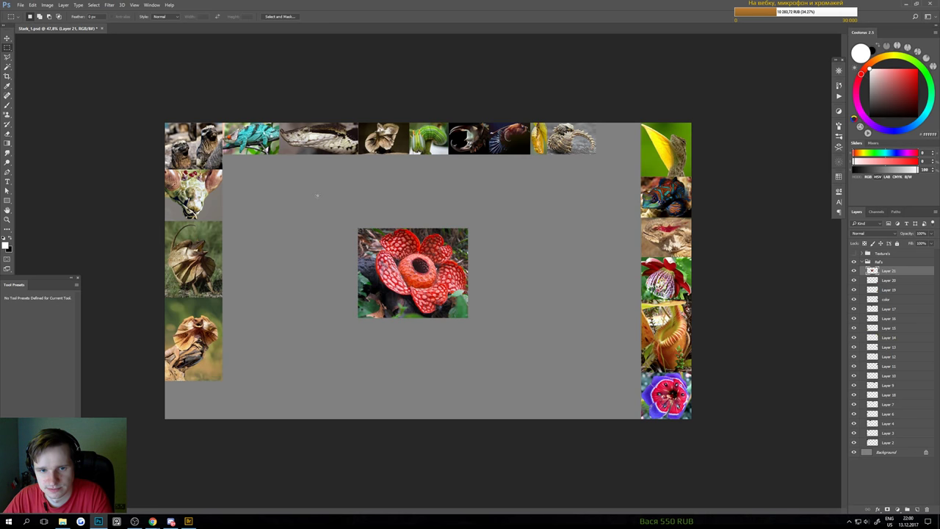
{"action": "left_click_drag", "start_coordinate": [314, 194], "coordinate": [512, 312]}
{"action": "key", "text": "Delete"}
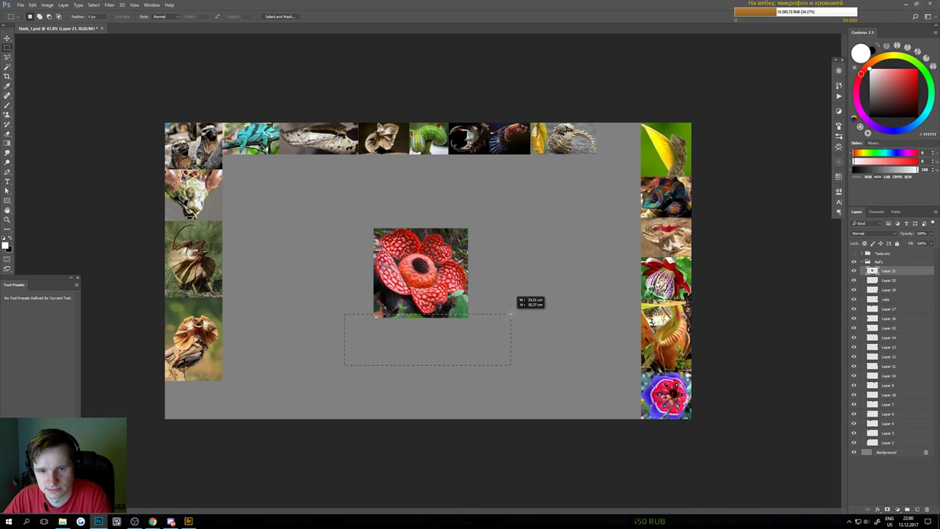
{"action": "key", "text": "Delete"}
{"action": "key", "text": "ctrl+d"}
{"action": "key", "text": "v"}
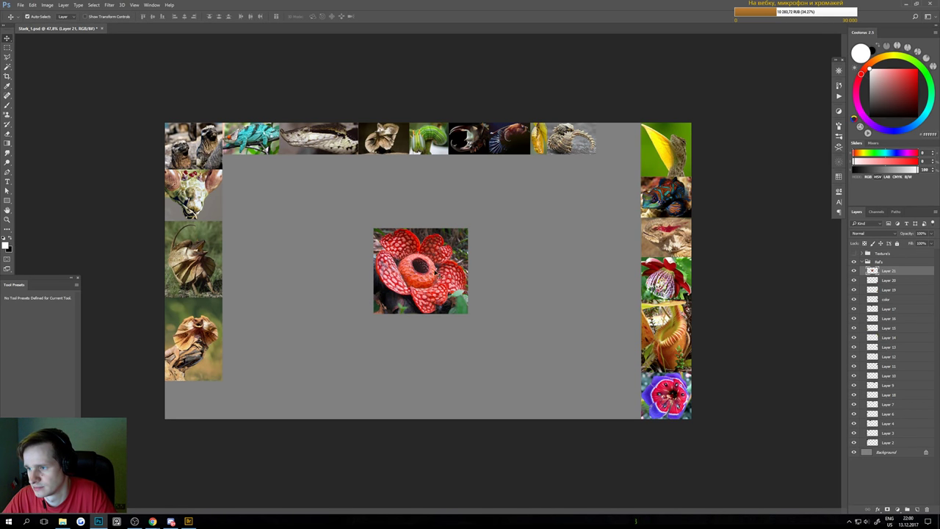
Move the trimmed red flower photo to the canvas's bottom-left corner and scale it down to the width of the left photo column
{"action": "left_click_drag", "start_coordinate": [422, 275], "coordinate": [212, 381]}
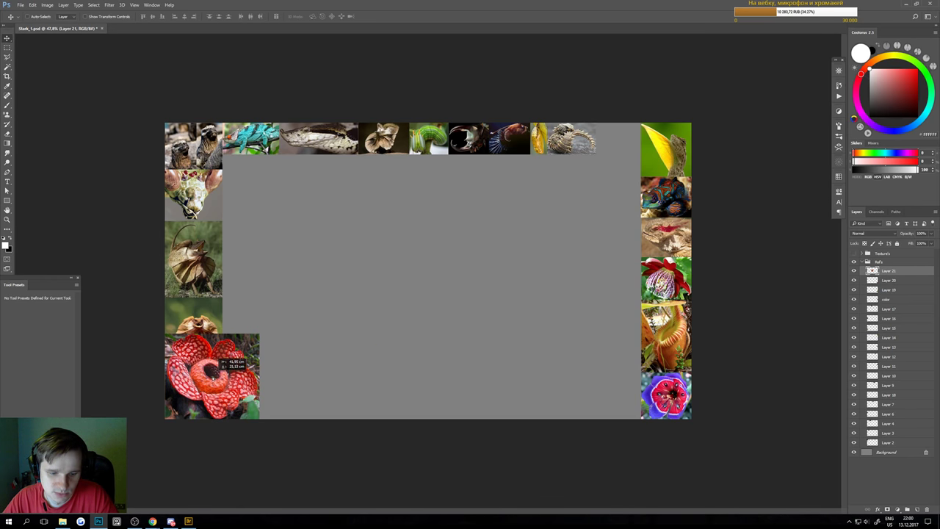
{"action": "key", "text": "ctrl+t"}
{"action": "left_click_drag", "start_coordinate": [259, 334], "coordinate": [332, 330]}
{"action": "left_click_drag", "start_coordinate": [266, 354], "coordinate": [285, 340]}
{"action": "scroll", "coordinate": [283, 343], "scroll_direction": "down", "scroll_amount": 4}
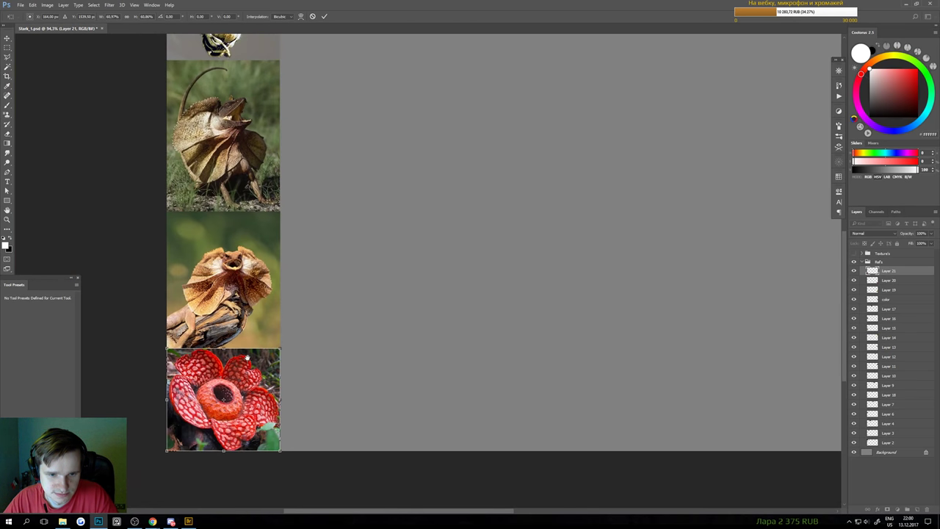
{"action": "key", "text": "Return"}
Lower the red flower photo to just below the orange frilled lizard photo and select all five photos of the left column
{"action": "left_click_drag", "start_coordinate": [235, 359], "coordinate": [227, 387]}
{"action": "left_click", "coordinate": [243, 292], "text": "ctrl+shift"}
{"action": "left_click", "coordinate": [255, 166], "text": "ctrl+shift"}
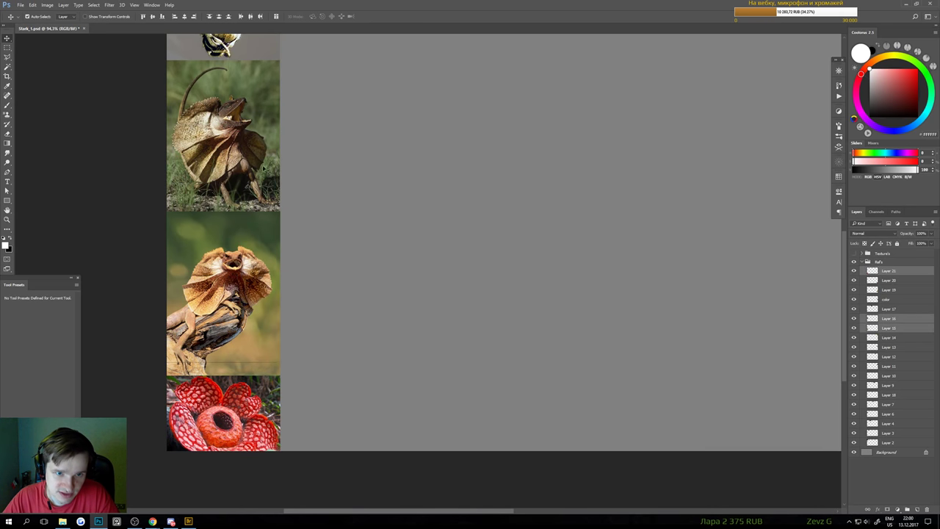
{"action": "scroll", "coordinate": [289, 290], "scroll_direction": "up", "scroll_amount": 5}
{"action": "left_click", "coordinate": [239, 245], "text": "ctrl+shift"}
{"action": "left_click", "coordinate": [240, 179], "text": "ctrl+shift"}
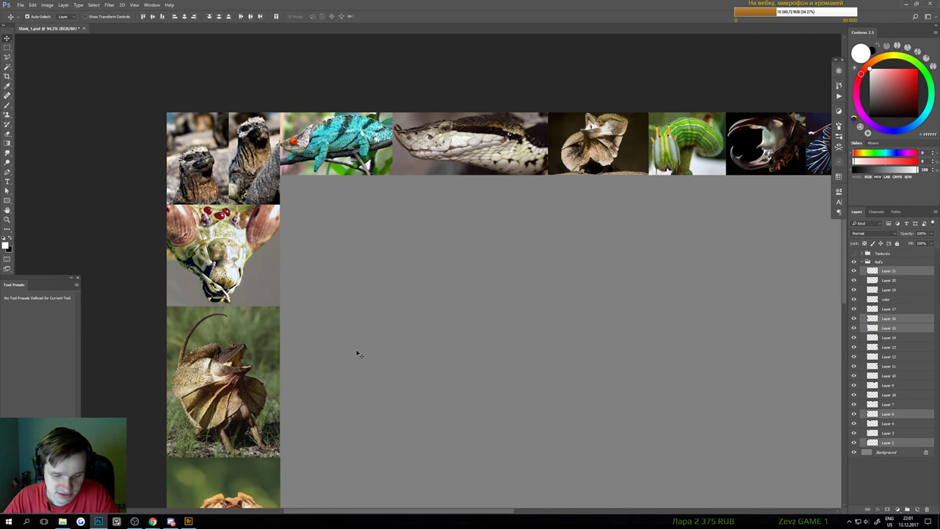
Scale the selected left column proportionally to about 91% so it ends at the canvas's bottom edge
{"action": "key", "text": "ctrl+t"}
{"action": "scroll", "coordinate": [357, 355], "scroll_direction": "down", "scroll_amount": 3}
{"action": "scroll", "coordinate": [282, 405], "scroll_direction": "up", "scroll_amount": 3}
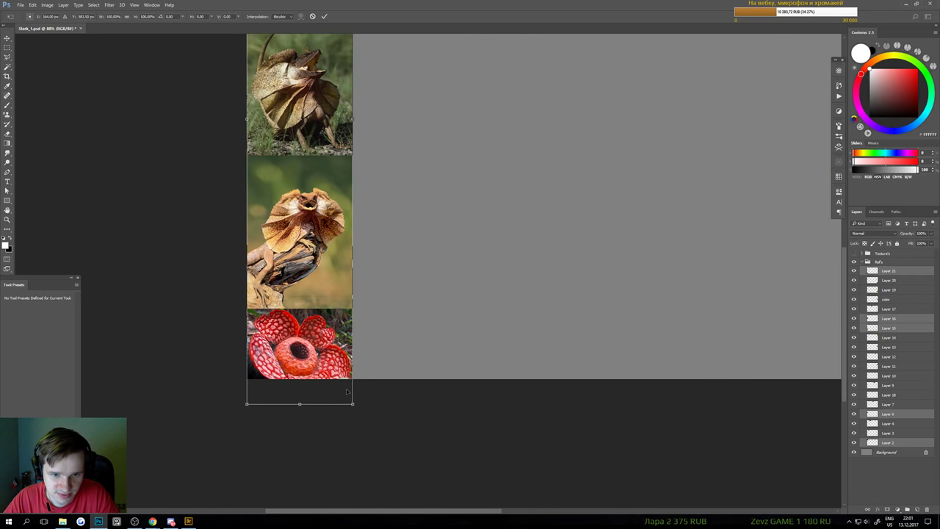
{"action": "scroll", "coordinate": [308, 308], "scroll_direction": "up", "scroll_amount": 4}
{"action": "scroll", "coordinate": [323, 338], "scroll_direction": "down", "scroll_amount": 4}
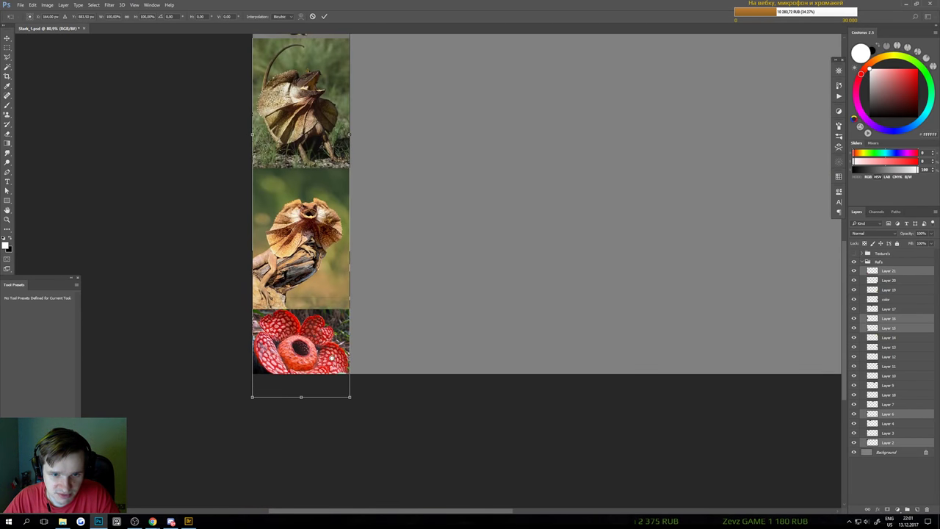
{"action": "scroll", "coordinate": [348, 362], "scroll_direction": "up", "scroll_amount": 3}
{"action": "scroll", "coordinate": [347, 362], "scroll_direction": "down", "scroll_amount": 3}
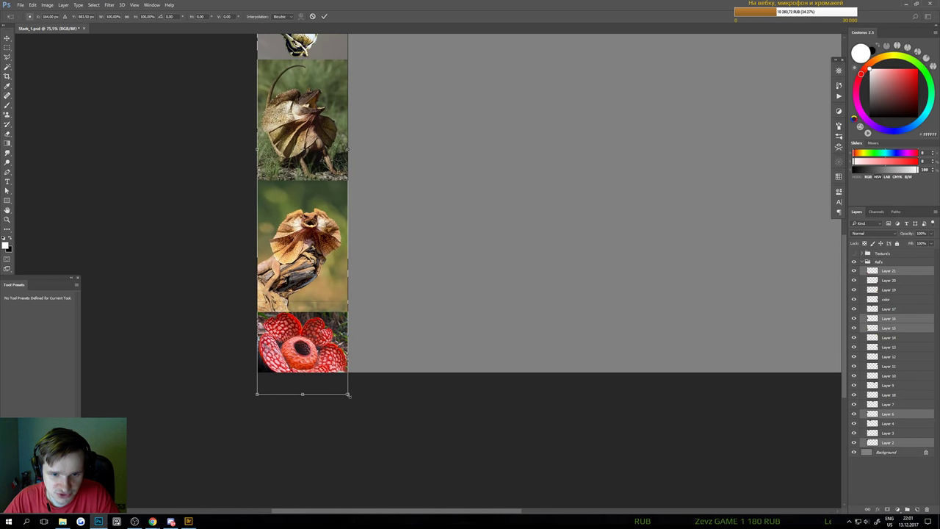
{"action": "left_click_drag", "start_coordinate": [349, 395], "coordinate": [343, 372]}
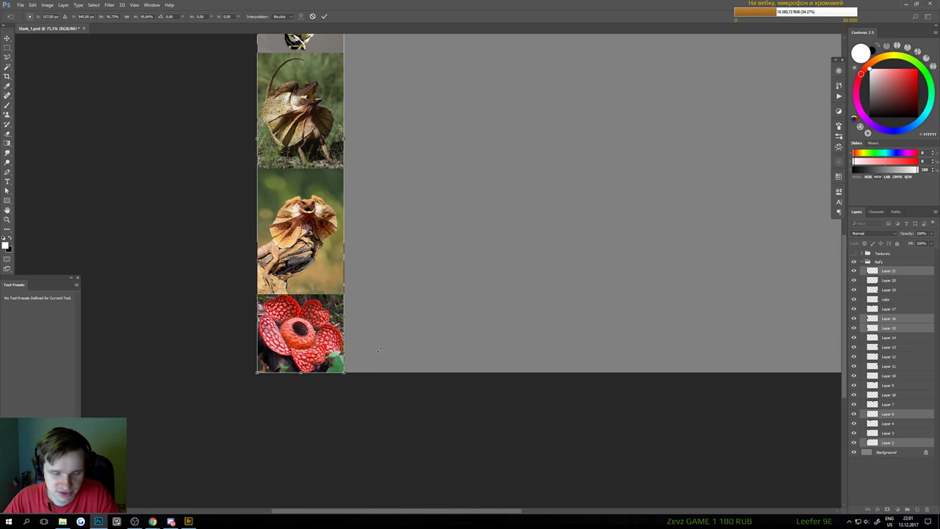
{"action": "key", "text": "Return"}
Select the eight photos of the top row and shift them left against the left column
{"action": "scroll", "coordinate": [362, 334], "scroll_direction": "down", "scroll_amount": 3}
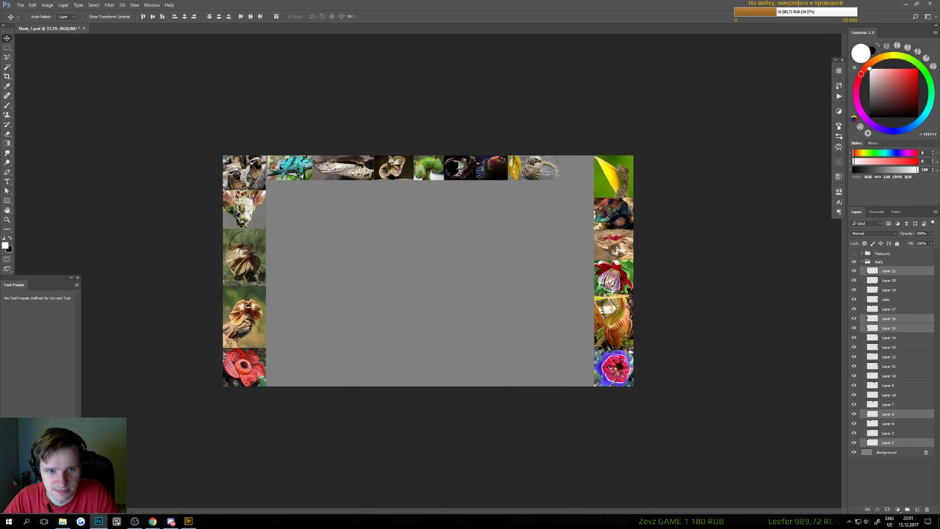
{"action": "left_click", "coordinate": [293, 168], "text": "ctrl"}
{"action": "left_click", "coordinate": [342, 170], "text": "ctrl+shift"}
{"action": "left_click", "coordinate": [395, 169], "text": "ctrl+shift"}
{"action": "left_click", "coordinate": [427, 169], "text": "ctrl+shift"}
{"action": "left_click", "coordinate": [459, 168], "text": "ctrl+shift"}
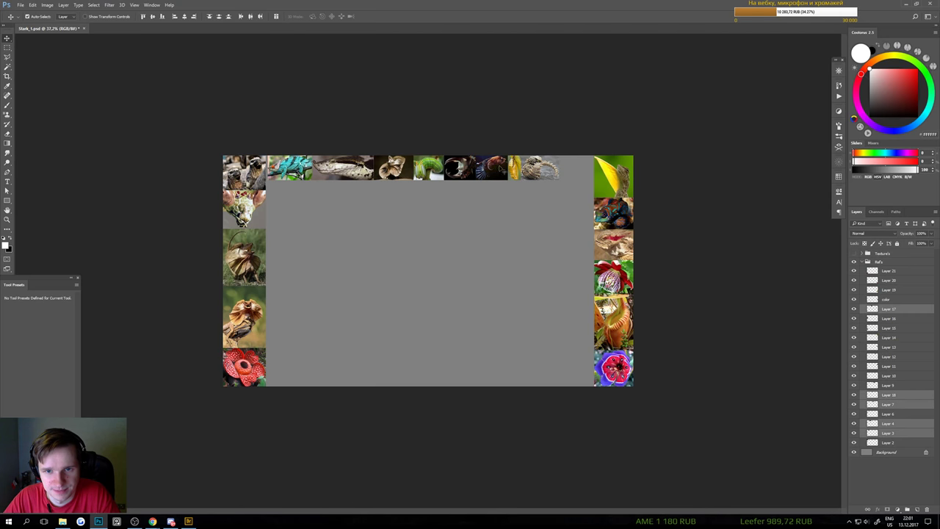
{"action": "left_click", "coordinate": [504, 168], "text": "ctrl+shift"}
{"action": "left_click", "coordinate": [518, 168], "text": "ctrl+shift"}
{"action": "left_click", "coordinate": [537, 168], "text": "ctrl+shift"}
{"action": "left_click_drag", "start_coordinate": [320, 156], "coordinate": [309, 166]}
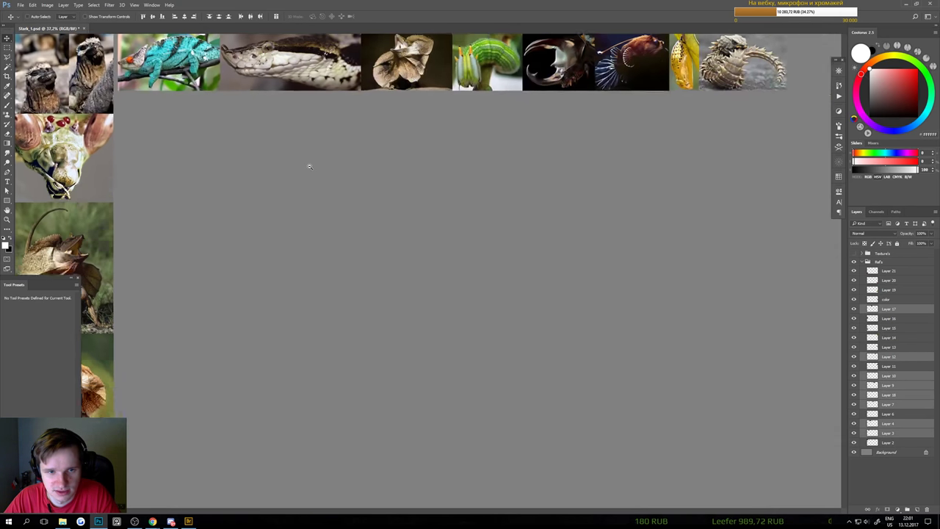
{"action": "scroll", "coordinate": [309, 166], "scroll_direction": "down", "scroll_amount": 4}
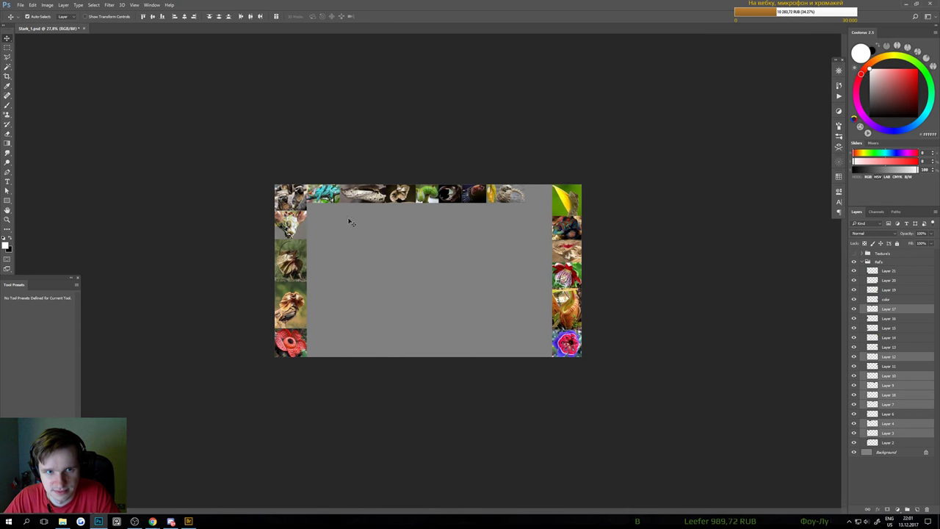
Switch to the Chrome window with the crazy plants image search, open the purple Passiflora related image and copy it
{"action": "mouse_move", "coordinate": [152, 522]}
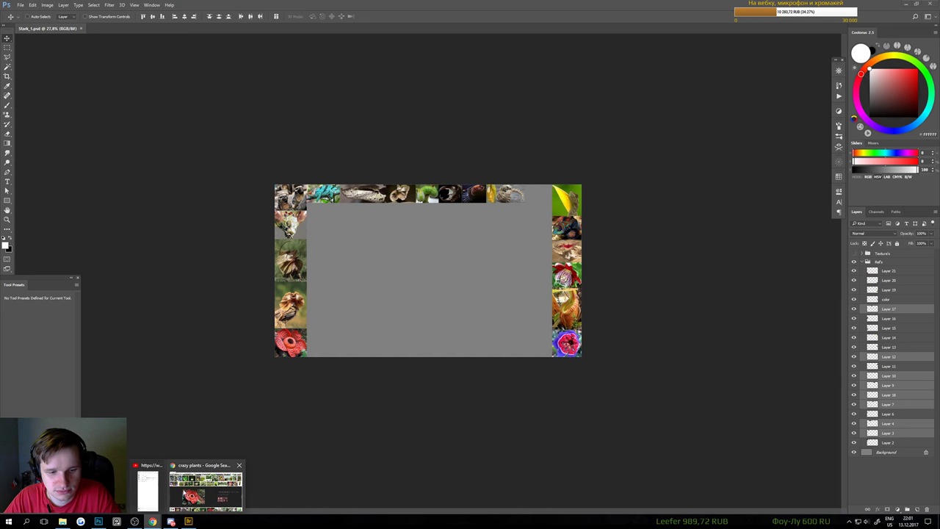
{"action": "left_click", "coordinate": [206, 487]}
{"action": "left_click", "coordinate": [675, 373]}
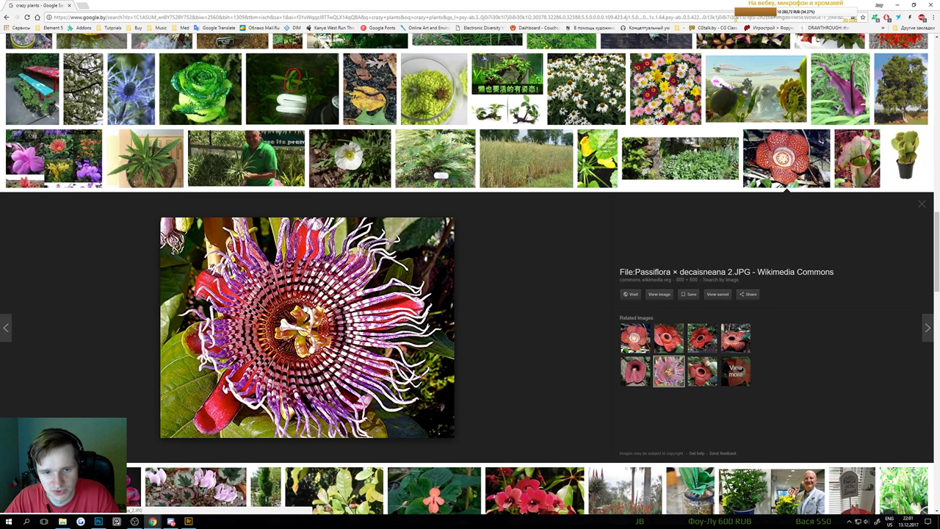
{"action": "right_click", "coordinate": [310, 300]}
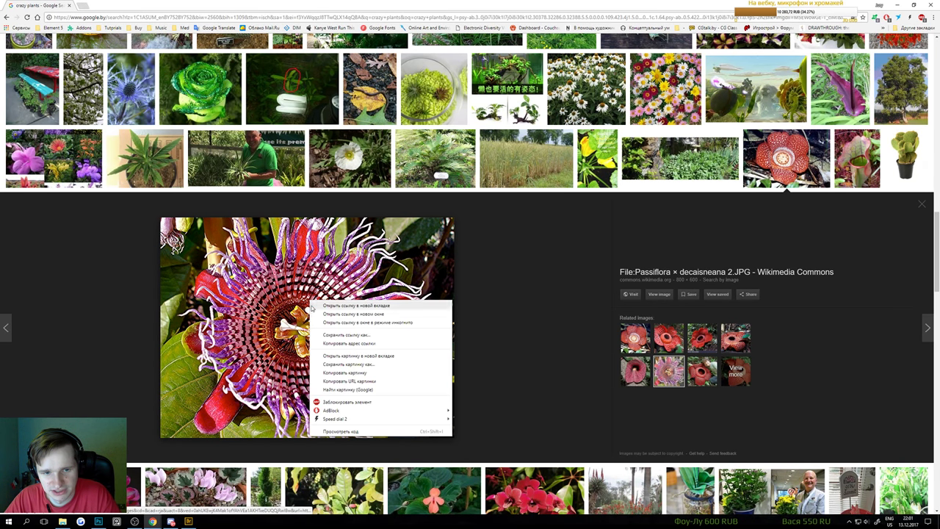
{"action": "left_click", "coordinate": [345, 373]}
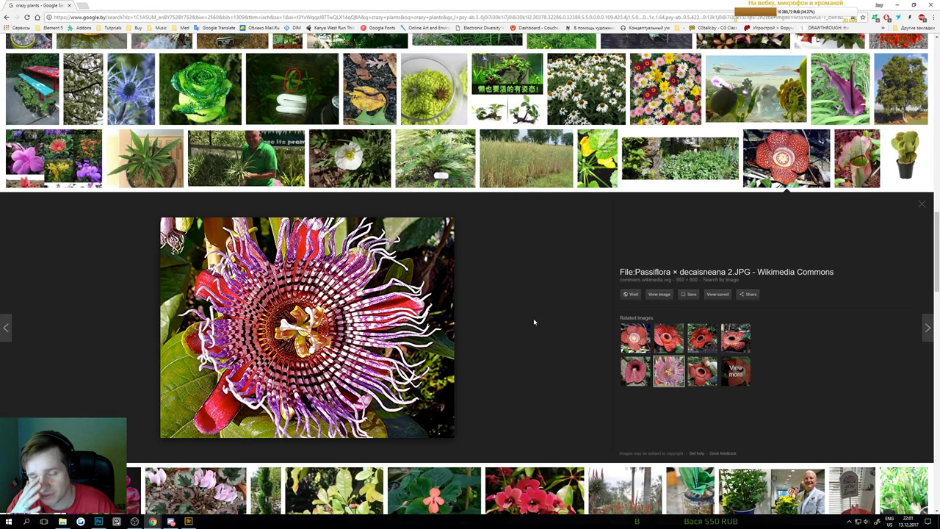
Browse further down the crazy plants image results, open the red pitcher plants photo and copy the image
{"action": "scroll", "coordinate": [517, 321], "scroll_direction": "down", "scroll_amount": 2}
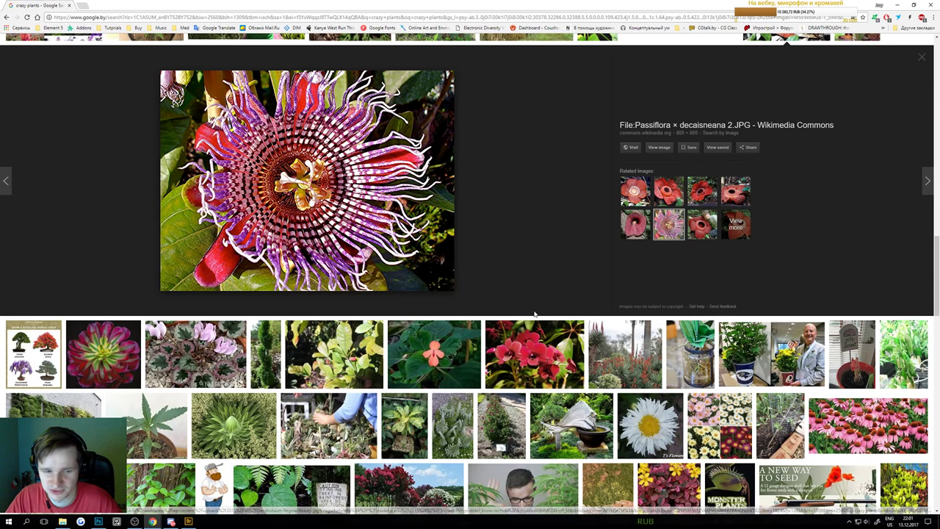
{"action": "scroll", "coordinate": [516, 325], "scroll_direction": "down", "scroll_amount": 1}
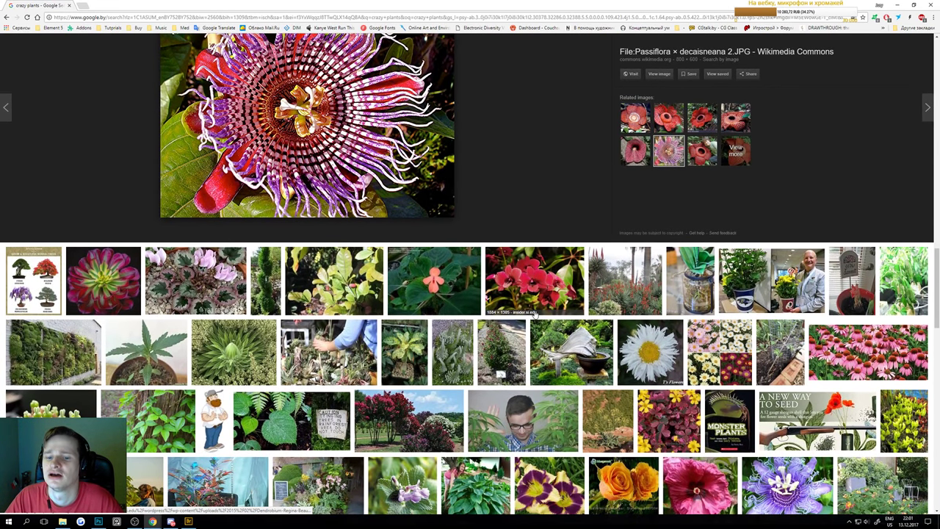
{"action": "scroll", "coordinate": [549, 315], "scroll_direction": "down", "scroll_amount": 1}
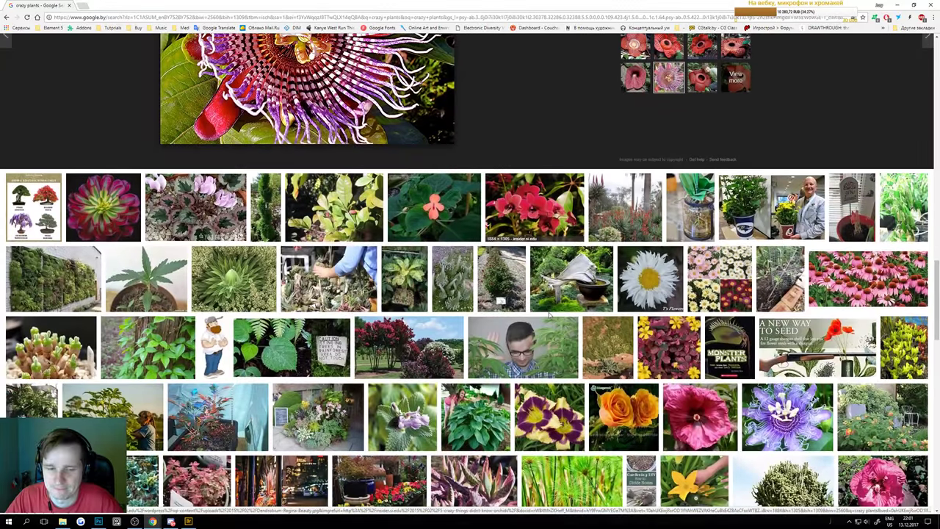
{"action": "scroll", "coordinate": [549, 315], "scroll_direction": "down", "scroll_amount": 1}
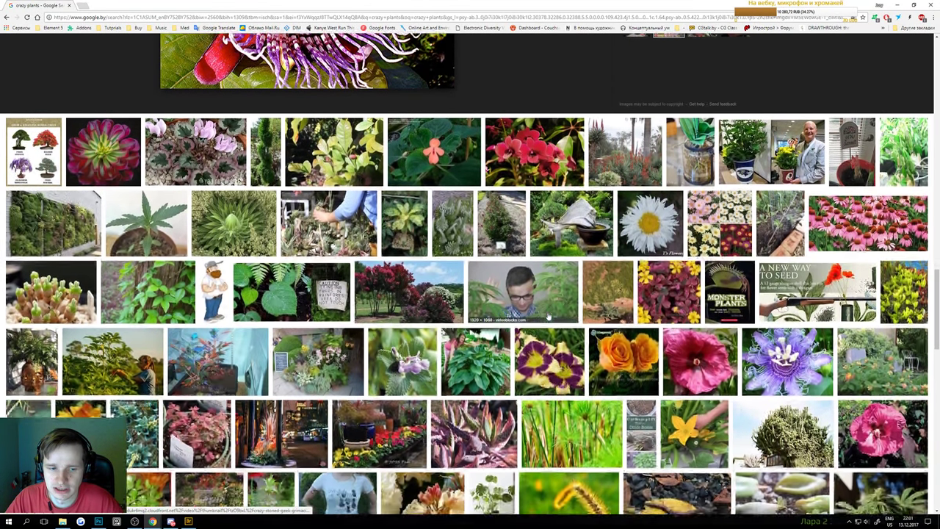
{"action": "scroll", "coordinate": [539, 316], "scroll_direction": "down", "scroll_amount": 2}
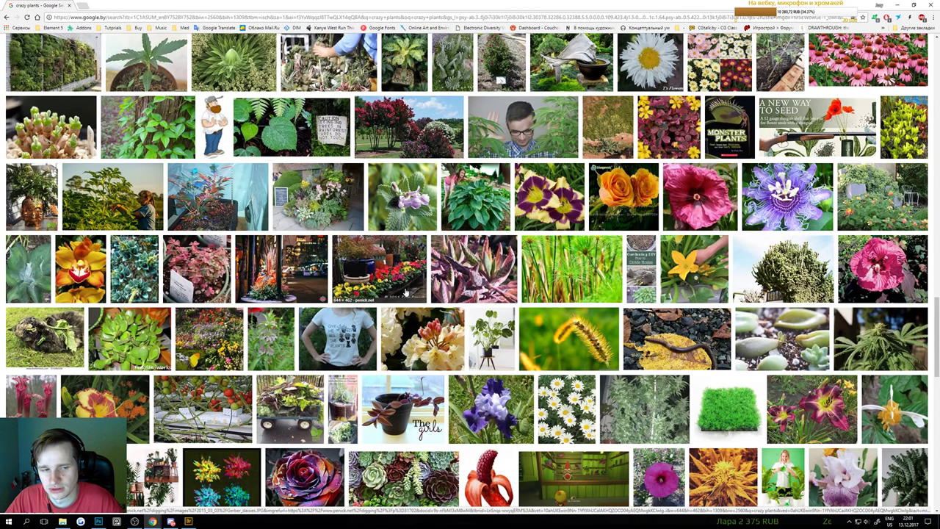
{"action": "left_click", "coordinate": [31, 409]}
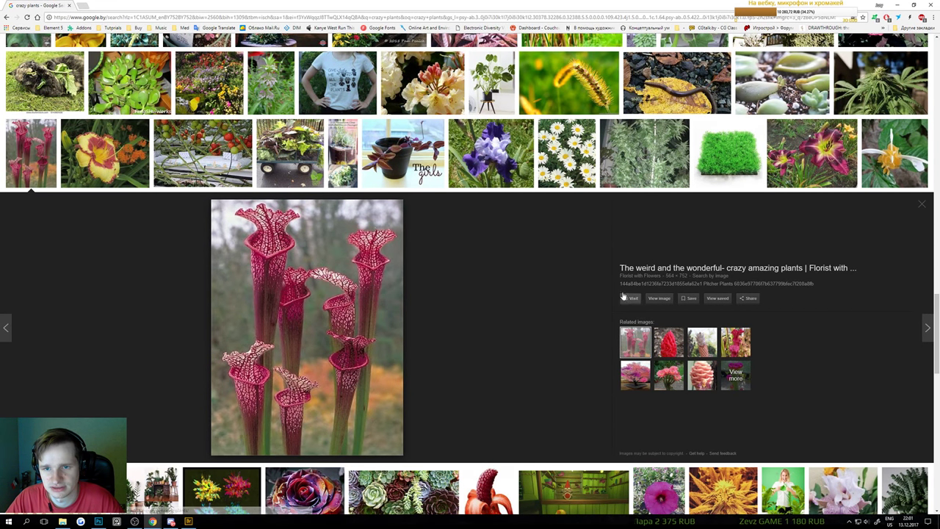
{"action": "right_click", "coordinate": [308, 295]}
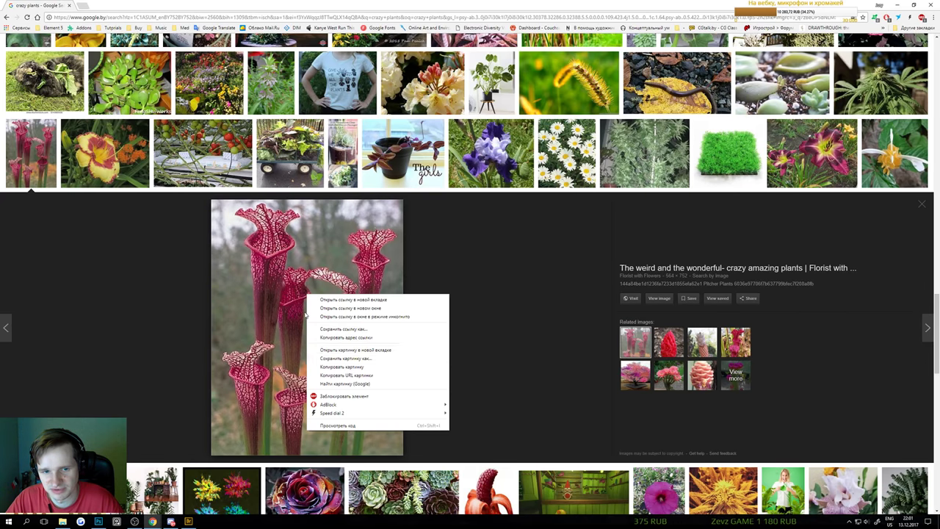
{"action": "left_click", "coordinate": [338, 363]}
Switch back to Photoshop and paste the pitcher plants photo above Layer 21 in the Ref's group
{"action": "left_click", "coordinate": [99, 521]}
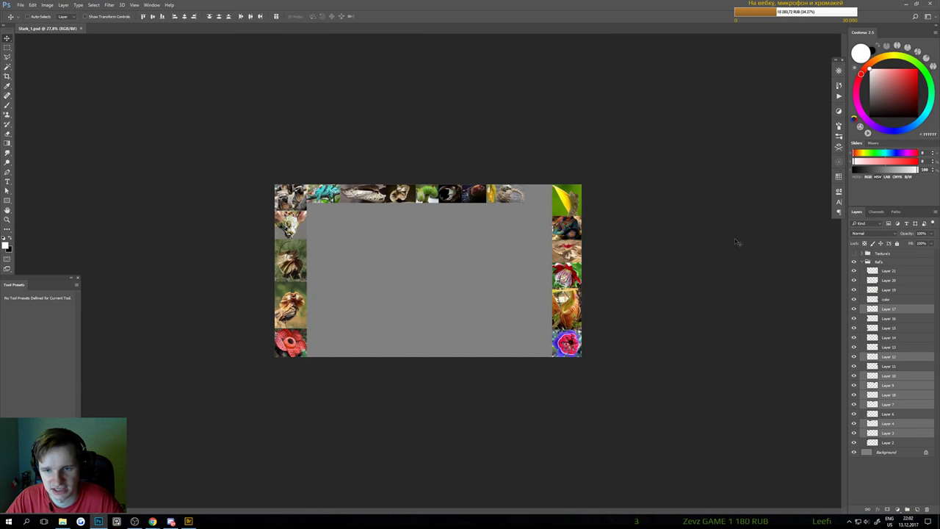
{"action": "left_click", "coordinate": [882, 272]}
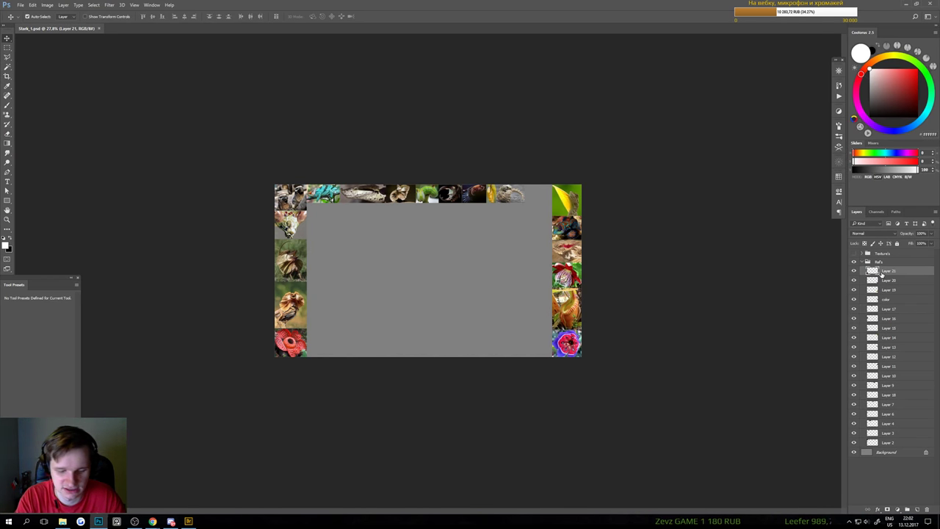
{"action": "key", "text": "ctrl+v"}
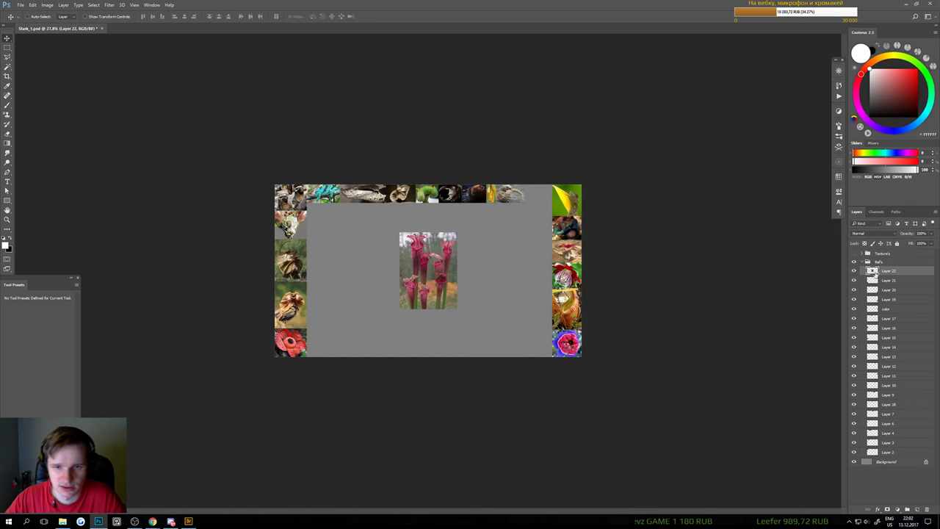
{"action": "key", "text": "ctrl+t"}
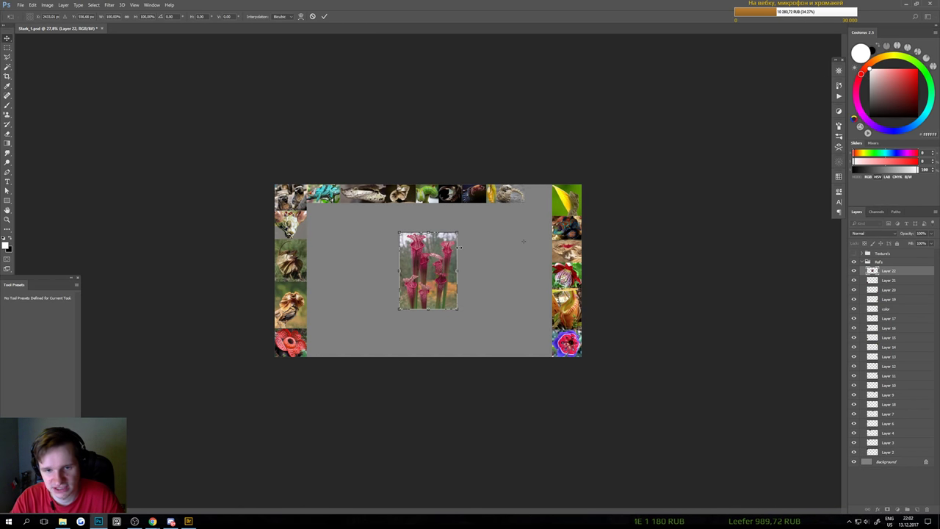
{"action": "key", "text": "Return"}
Cut strips off the left and right sides of the pasted pitcher plants photo with rectangular selections
{"action": "left_click_drag", "start_coordinate": [463, 252], "coordinate": [465, 259]}
{"action": "key", "text": "m"}
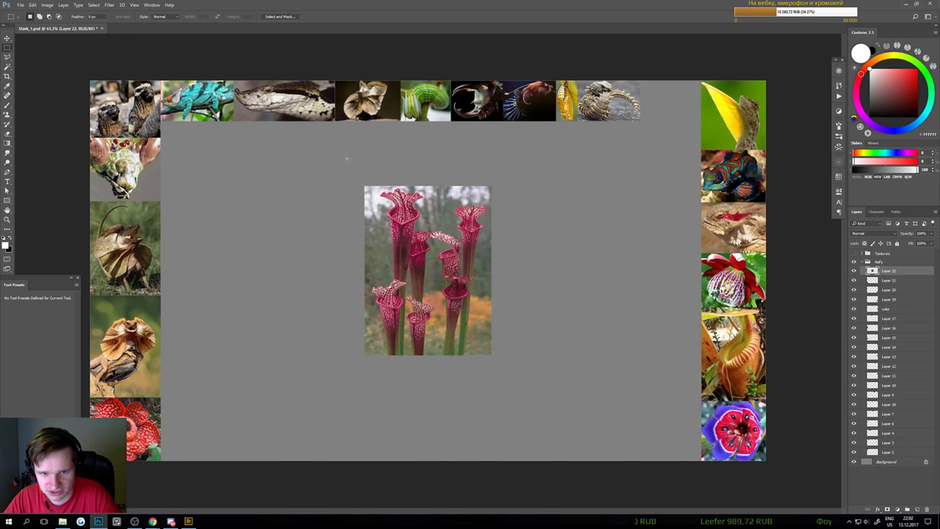
{"action": "left_click_drag", "start_coordinate": [345, 159], "coordinate": [372, 369]}
{"action": "key", "text": "Delete"}
{"action": "key", "text": "ctrl+d"}
{"action": "left_click_drag", "start_coordinate": [519, 141], "coordinate": [512, 245]}
{"action": "left_click_drag", "start_coordinate": [514, 209], "coordinate": [469, 360]}
{"action": "key", "text": "Delete"}
{"action": "key", "text": "ctrl+d"}
Cut the surplus strips off the top and bottom of the pitcher plants photo and clear the selection
{"action": "left_click_drag", "start_coordinate": [338, 150], "coordinate": [517, 188]}
{"action": "key", "text": "Delete"}
{"action": "left_click_drag", "start_coordinate": [526, 367], "coordinate": [331, 341]}
{"action": "key", "text": "Delete"}
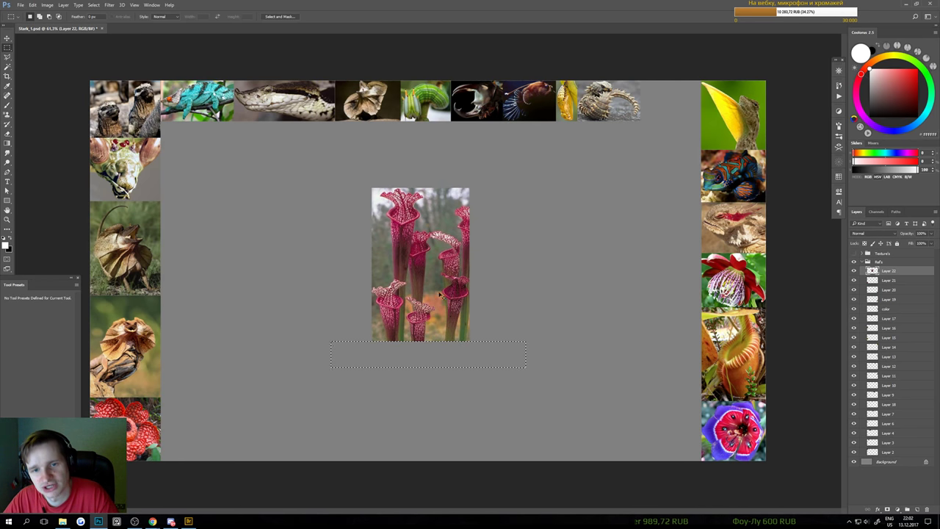
{"action": "key", "text": "ctrl+d"}
Move the pitcher plants photo beside the armadillo lizard in the top row and scale it down to the row's height
{"action": "key", "text": "ctrl+t"}
{"action": "left_click_drag", "start_coordinate": [435, 288], "coordinate": [533, 271]}
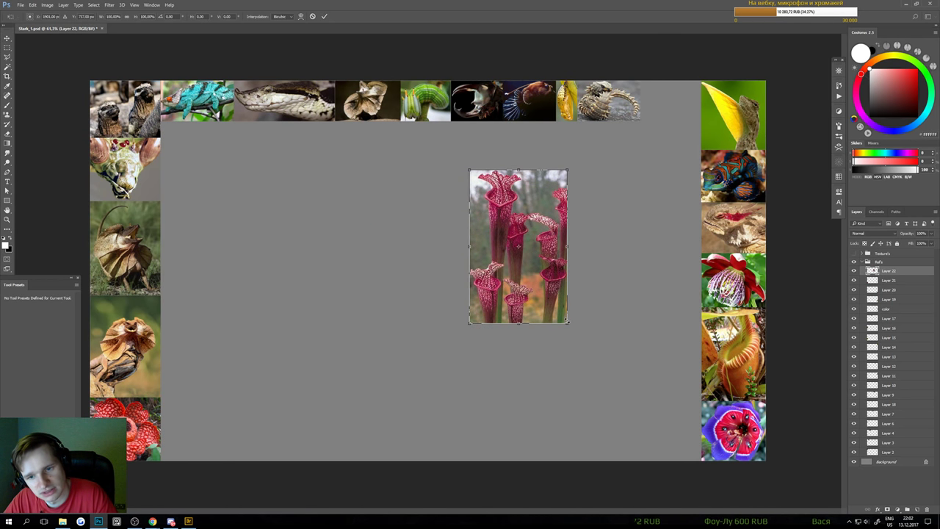
{"action": "left_click_drag", "start_coordinate": [568, 322], "coordinate": [539, 278]}
{"action": "left_click_drag", "start_coordinate": [489, 219], "coordinate": [512, 298]}
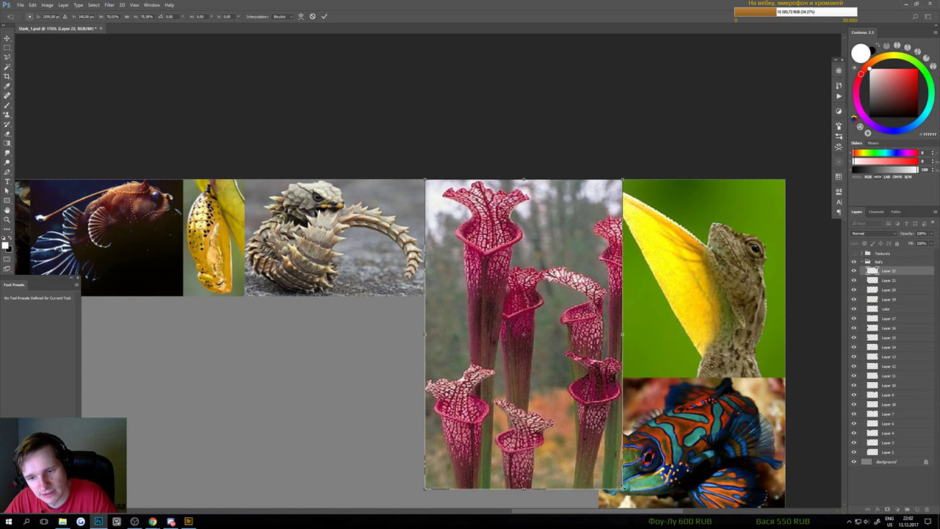
{"action": "left_click_drag", "start_coordinate": [623, 489], "coordinate": [499, 296]}
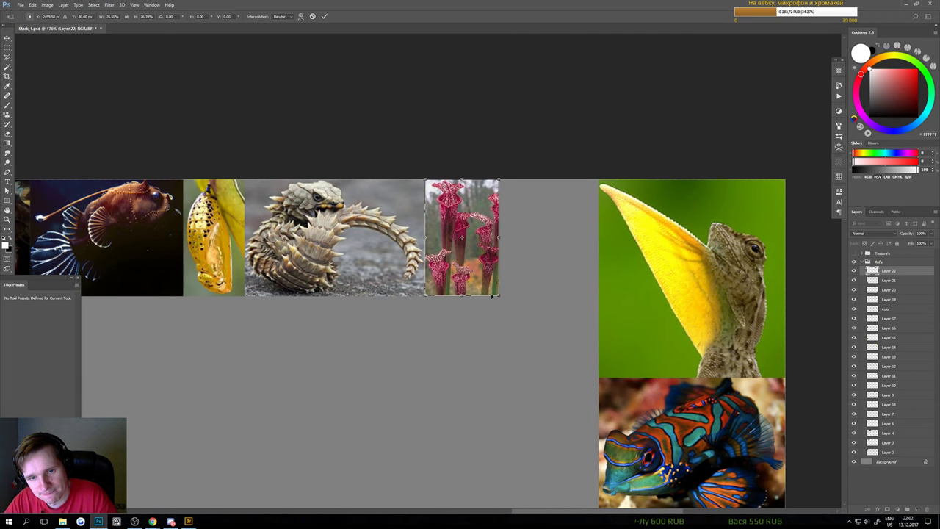
{"action": "key", "text": "Return"}
Fine-tune the pitcher plants photo's size so its edges line up with the neighbouring lizard photo
{"action": "scroll", "coordinate": [412, 285], "scroll_direction": "up", "scroll_amount": 3}
{"action": "scroll", "coordinate": [533, 298], "scroll_direction": "up", "scroll_amount": 3}
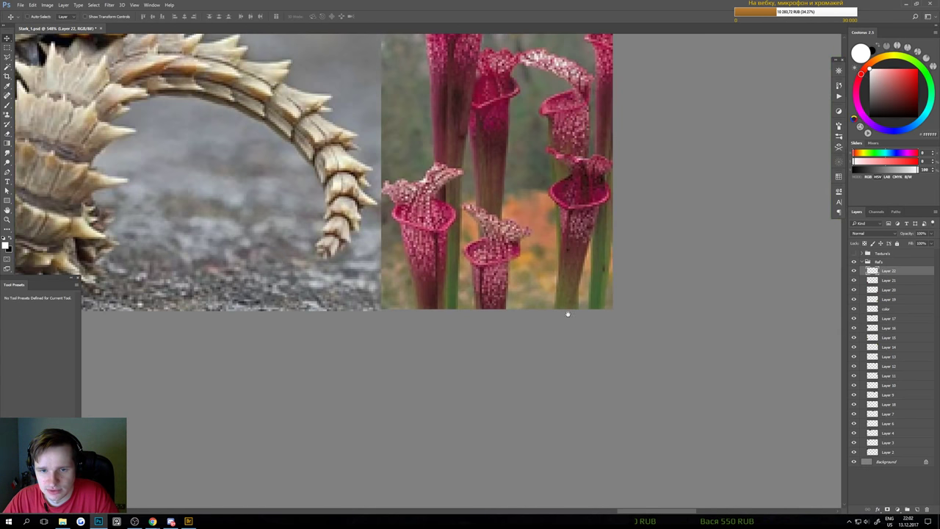
{"action": "key", "text": "ctrl+t"}
{"action": "scroll", "coordinate": [383, 307], "scroll_direction": "up", "scroll_amount": 3}
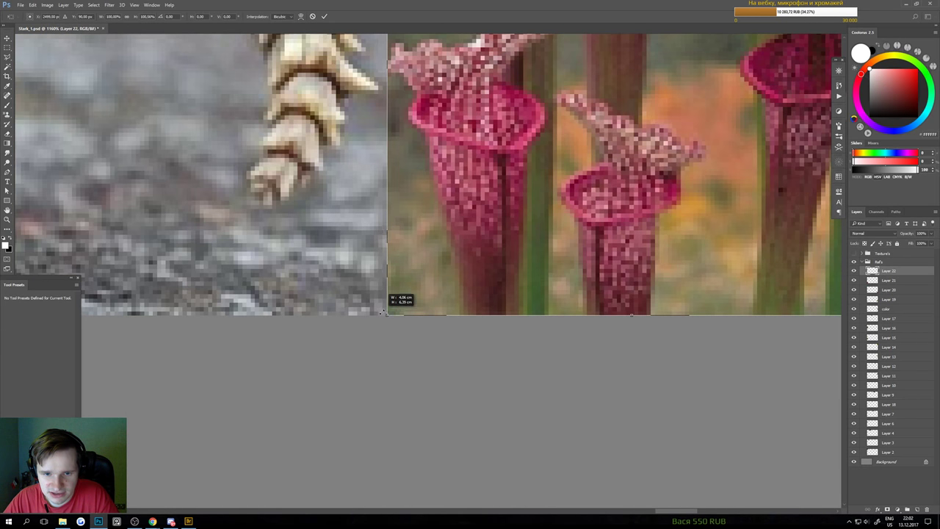
{"action": "left_click_drag", "start_coordinate": [414, 301], "coordinate": [418, 301]}
{"action": "scroll", "coordinate": [418, 299], "scroll_direction": "down", "scroll_amount": 8}
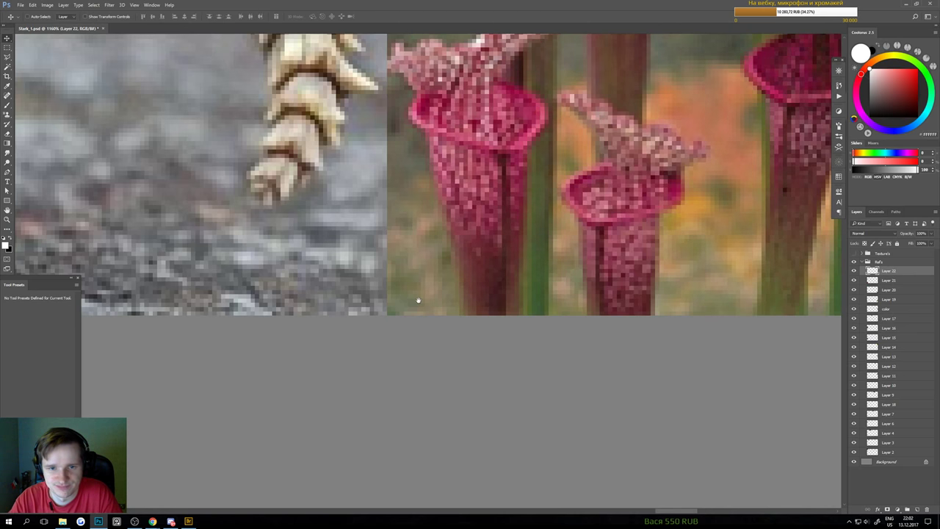
{"action": "key", "text": "Return"}
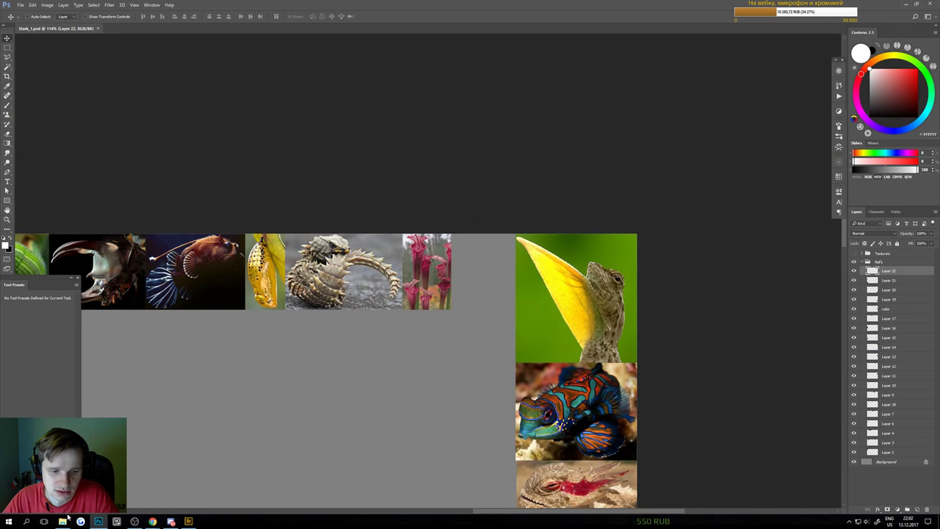
Switch to Chrome, preview the related snow plant photo and examine the remaining crazy plants image results for further references
{"action": "mouse_move", "coordinate": [153, 520]}
{"action": "left_click", "coordinate": [183, 497]}
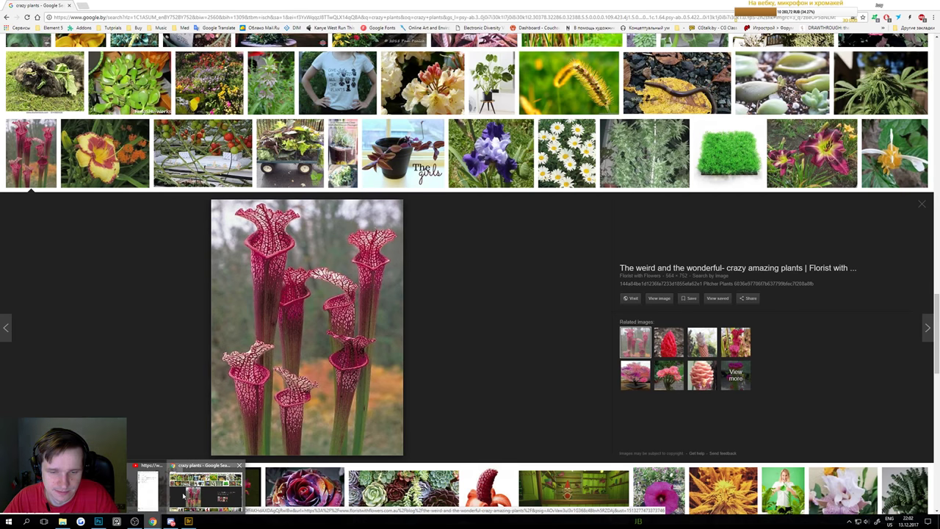
{"action": "left_click", "coordinate": [184, 498]}
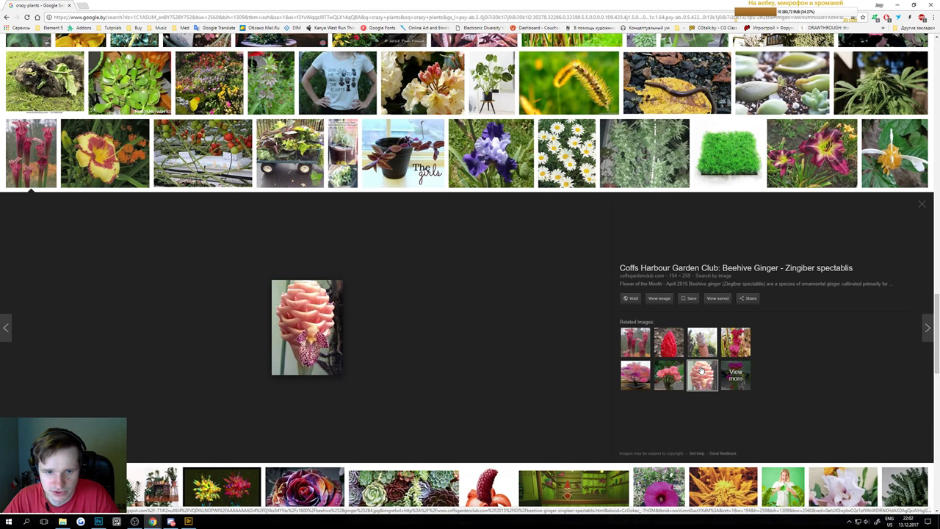
{"action": "left_click", "coordinate": [674, 344]}
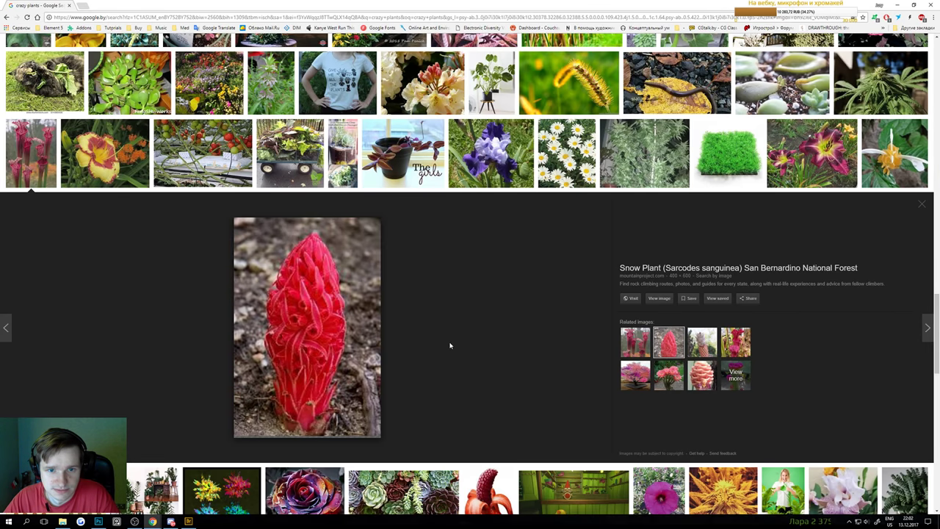
{"action": "scroll", "coordinate": [449, 345], "scroll_direction": "down", "scroll_amount": 2}
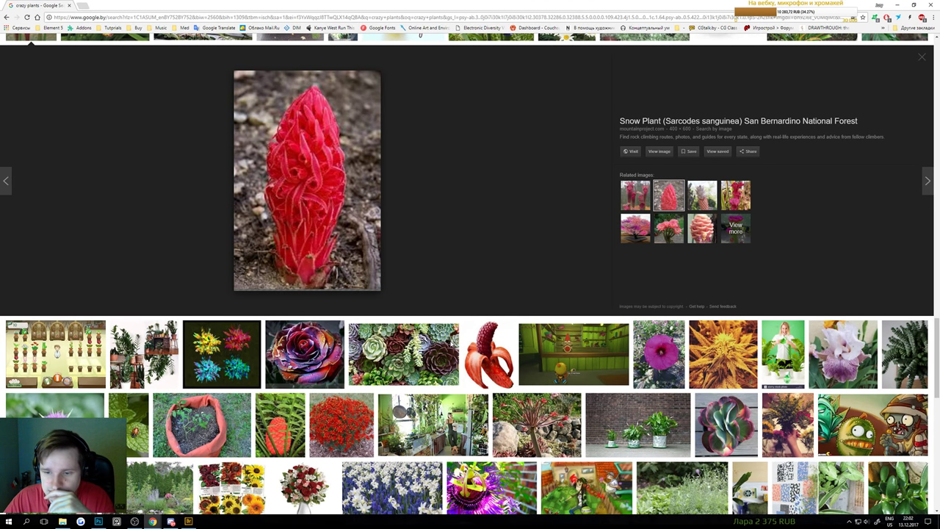
{"action": "scroll", "coordinate": [453, 345], "scroll_direction": "down", "scroll_amount": 5}
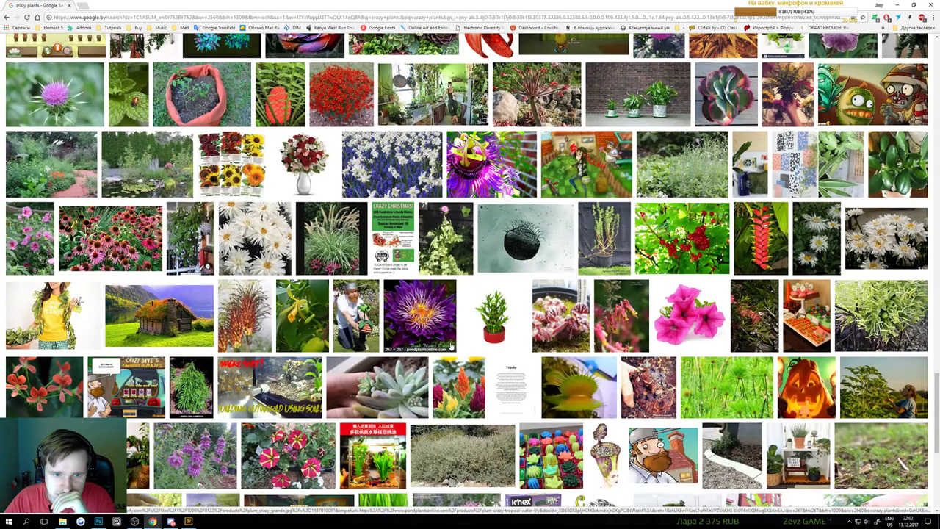
{"action": "scroll", "coordinate": [450, 346], "scroll_direction": "down", "scroll_amount": 3}
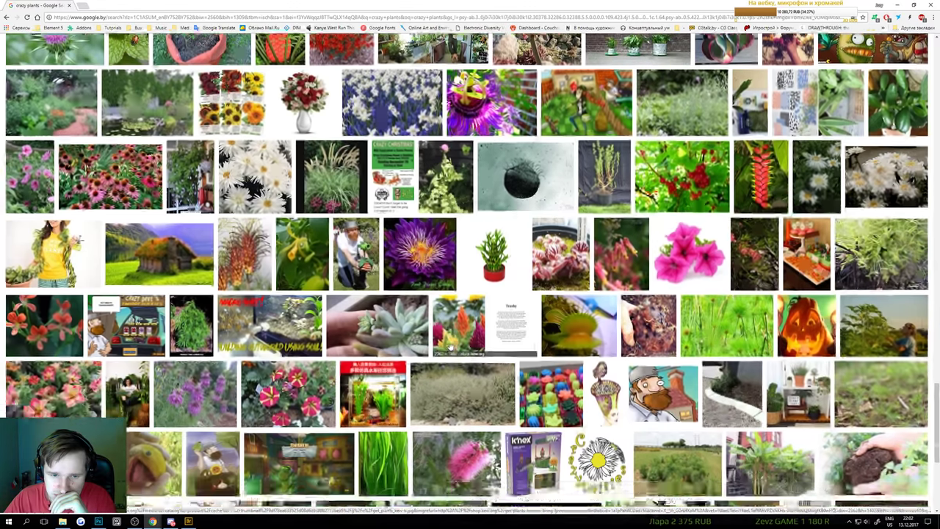
{"action": "scroll", "coordinate": [450, 345], "scroll_direction": "down", "scroll_amount": 2}
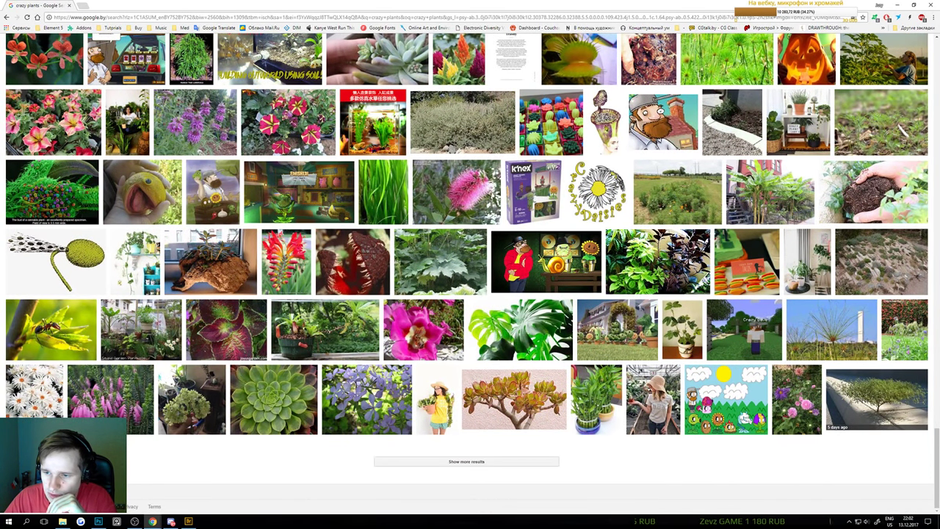
Return to the start of the results and run an image search for "plant mutation"
{"action": "left_click_drag", "start_coordinate": [934, 432], "coordinate": [935, 44]}
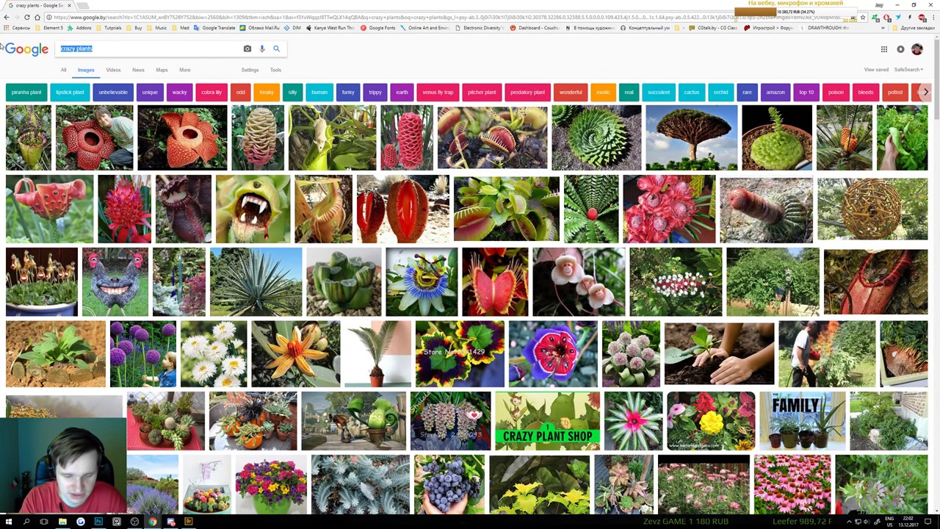
{"action": "type", "text": "plant"}
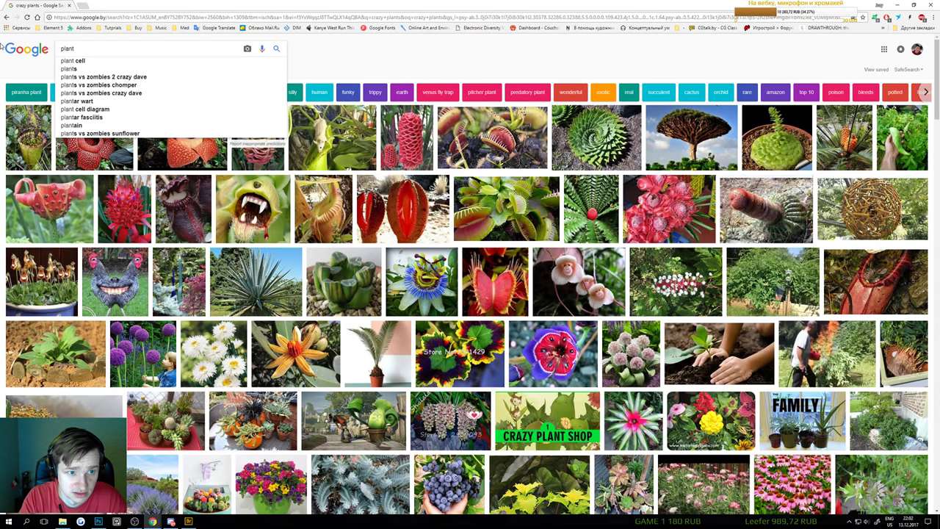
{"action": "type", "text": " mu"}
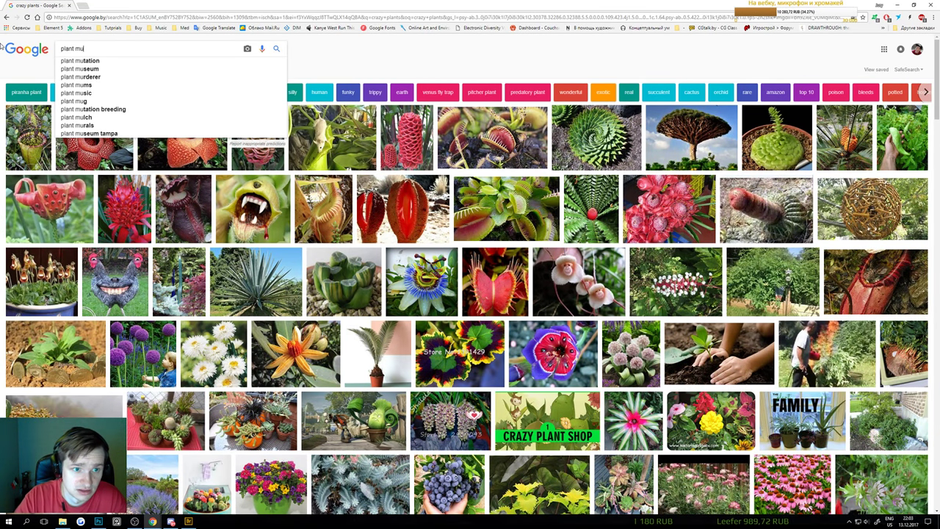
{"action": "type", "text": "tation"}
{"action": "key", "text": "Return"}
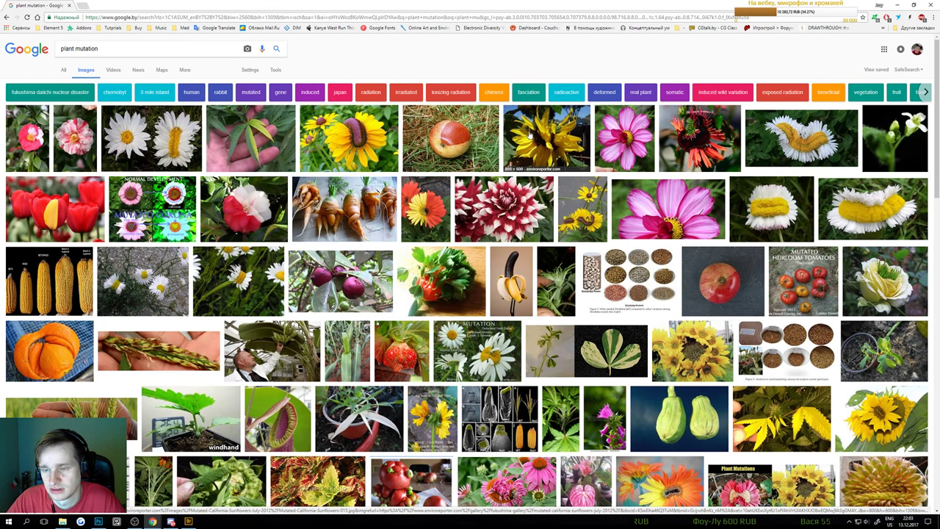
Preview the mutant daisy photos and a related daisy image, and look further through the plant mutation results
{"action": "left_click", "coordinate": [764, 143]}
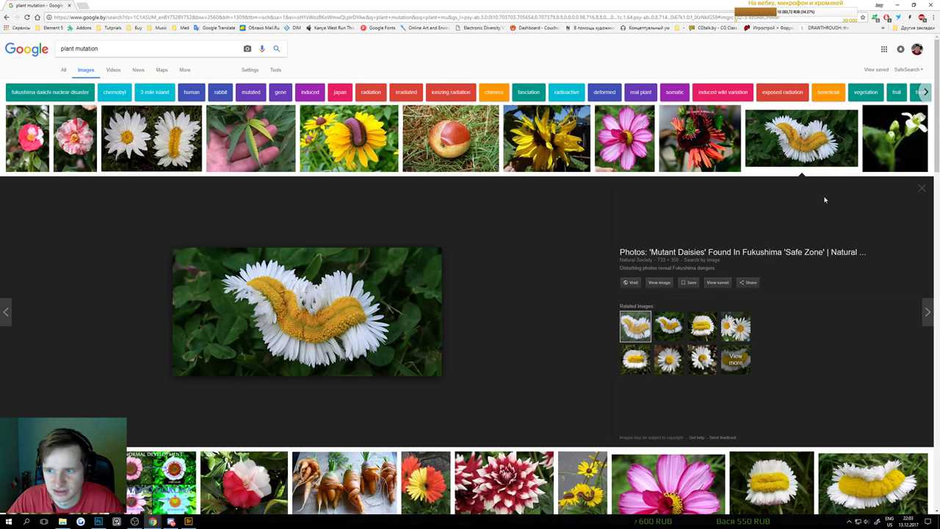
{"action": "left_click", "coordinate": [702, 326]}
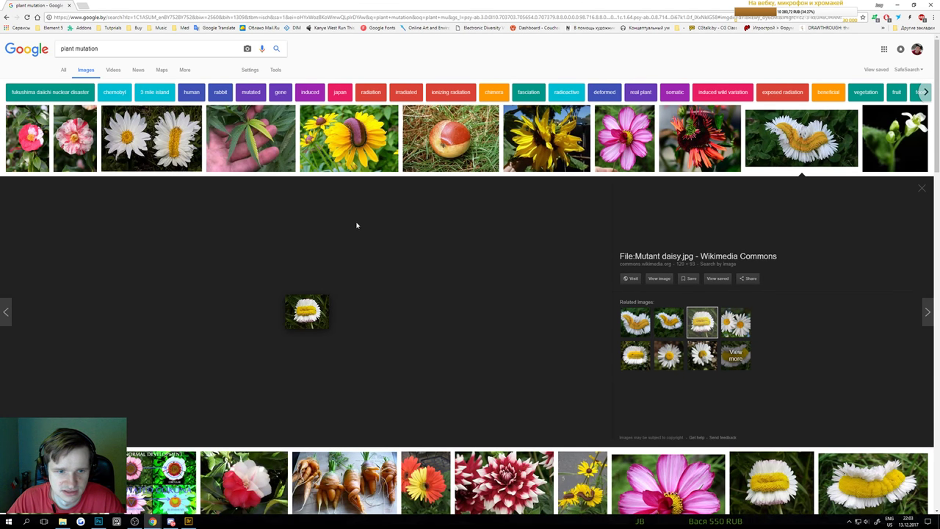
{"action": "left_click", "coordinate": [179, 125]}
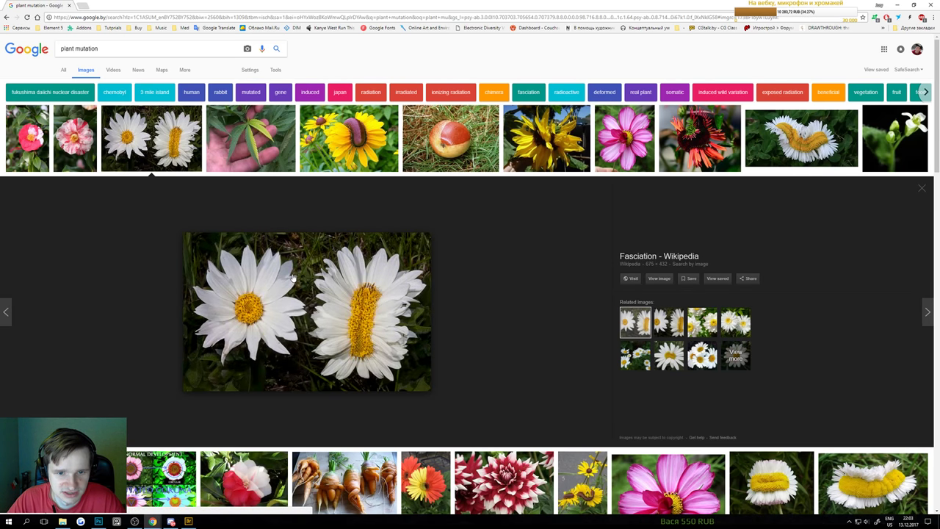
{"action": "scroll", "coordinate": [293, 278], "scroll_direction": "down", "scroll_amount": 3}
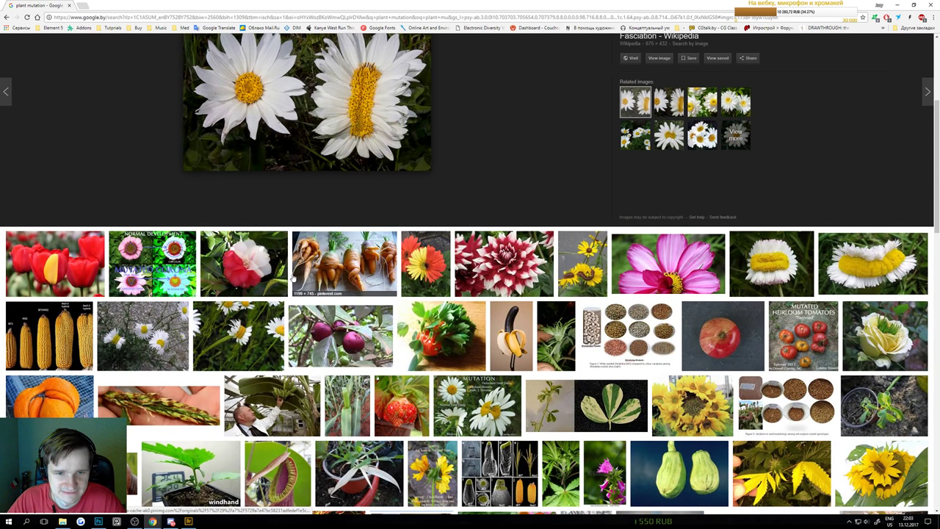
Open the mutated carrots photo, copy the image and paste it into the Photoshop canvas above Layer 22
{"action": "left_click", "coordinate": [294, 278]}
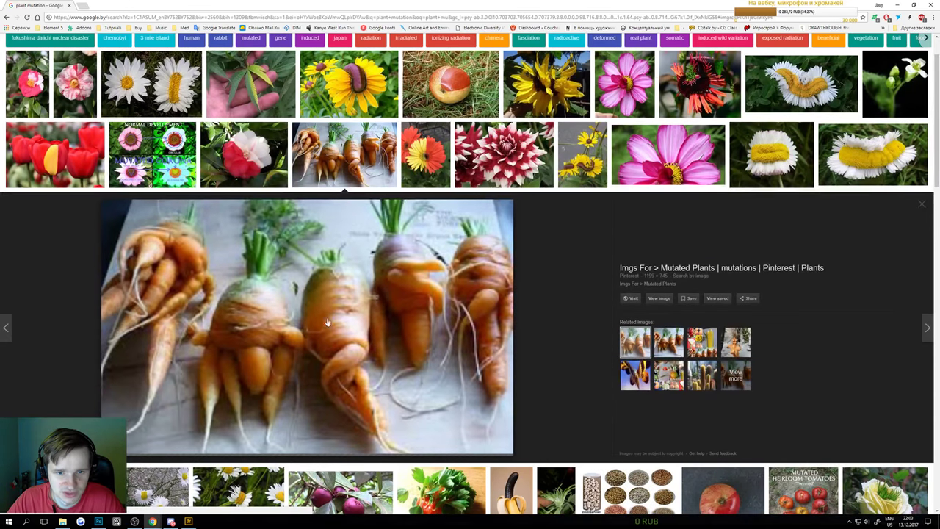
{"action": "right_click", "coordinate": [314, 306]}
{"action": "left_click", "coordinate": [345, 383]}
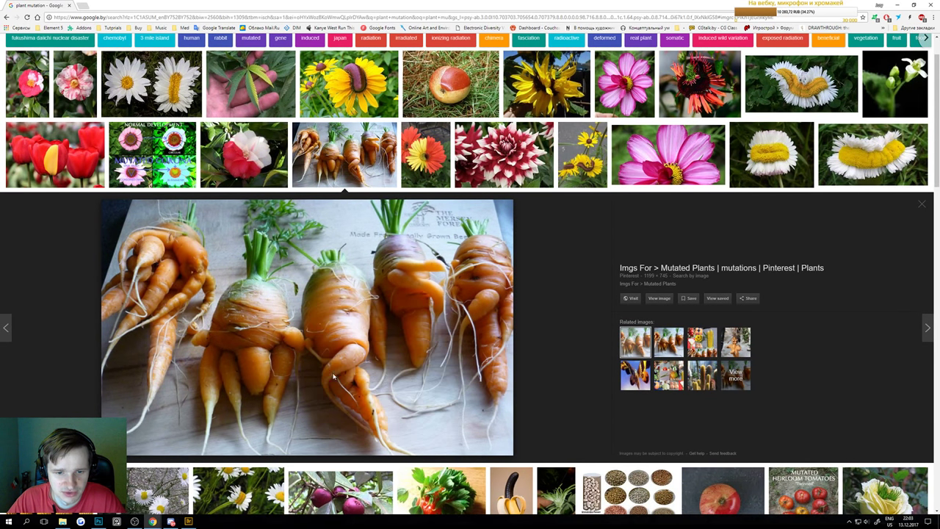
{"action": "key", "text": "alt+Tab"}
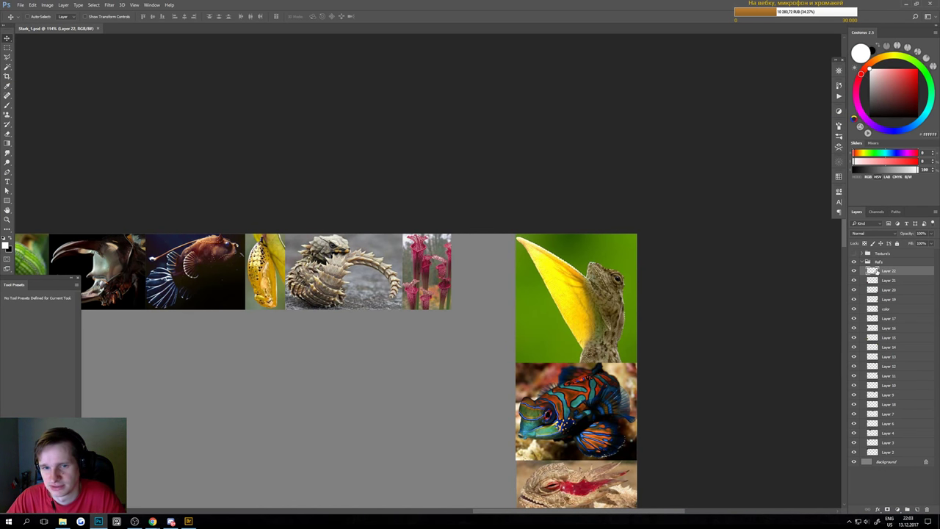
{"action": "key", "text": "ctrl+v"}
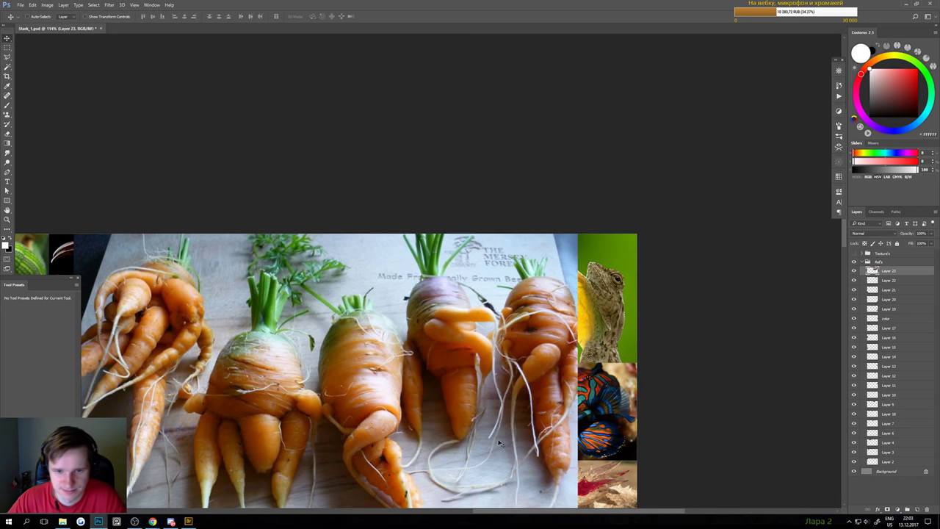
Move the carrots photo to the canvas's bottom edge beside the red flower and scale it down to about 37%
{"action": "left_click_drag", "start_coordinate": [410, 426], "coordinate": [595, 280]}
{"action": "left_click_drag", "start_coordinate": [507, 359], "coordinate": [481, 359]}
{"action": "scroll", "coordinate": [481, 358], "scroll_direction": "down", "scroll_amount": 3}
{"action": "left_click_drag", "start_coordinate": [553, 233], "coordinate": [352, 372]}
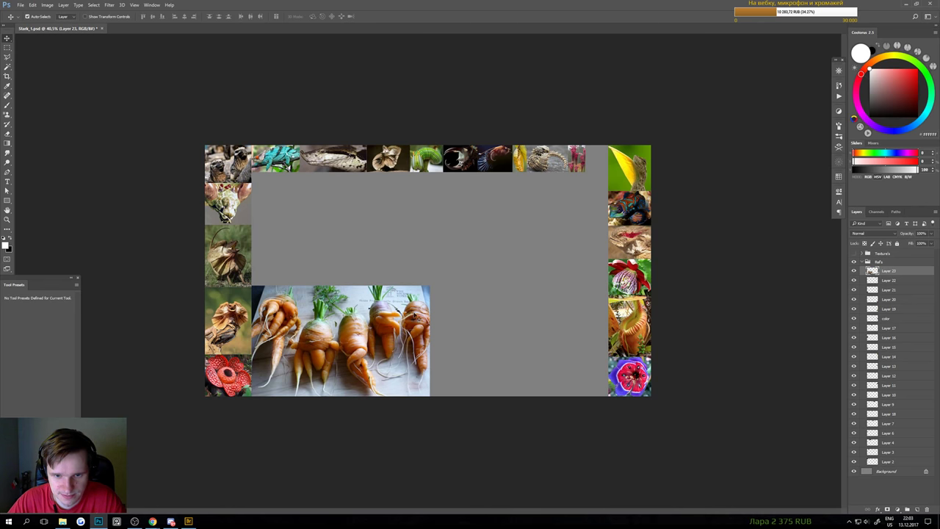
{"action": "key", "text": "ctrl+t"}
{"action": "left_click_drag", "start_coordinate": [430, 283], "coordinate": [317, 355]}
{"action": "scroll", "coordinate": [232, 361], "scroll_direction": "up", "scroll_amount": 3}
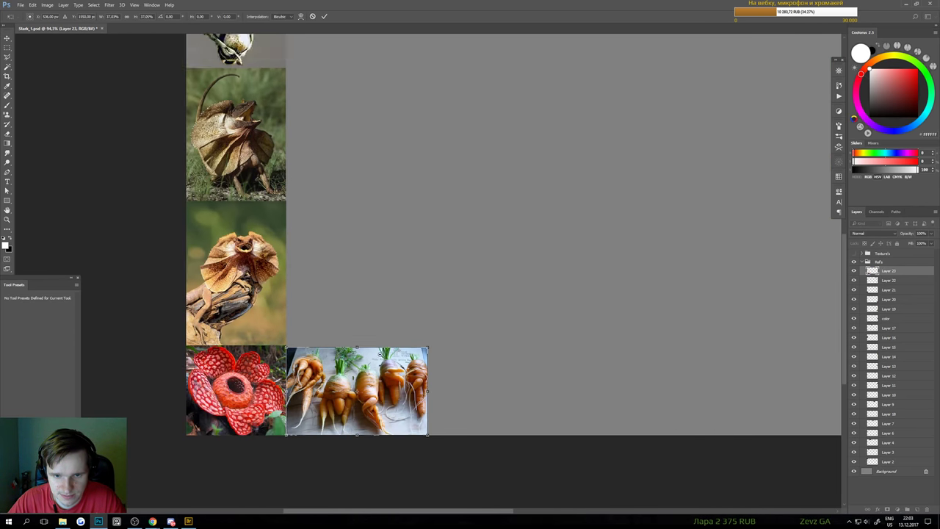
Scale the carrots photo to match the top row's height by aligning it there, and move it back beside the red flower
{"action": "scroll", "coordinate": [362, 352], "scroll_direction": "down", "scroll_amount": 3}
{"action": "left_click_drag", "start_coordinate": [266, 393], "coordinate": [271, 149]}
{"action": "scroll", "coordinate": [335, 193], "scroll_direction": "up", "scroll_amount": 5}
{"action": "scroll", "coordinate": [336, 192], "scroll_direction": "up", "scroll_amount": 1}
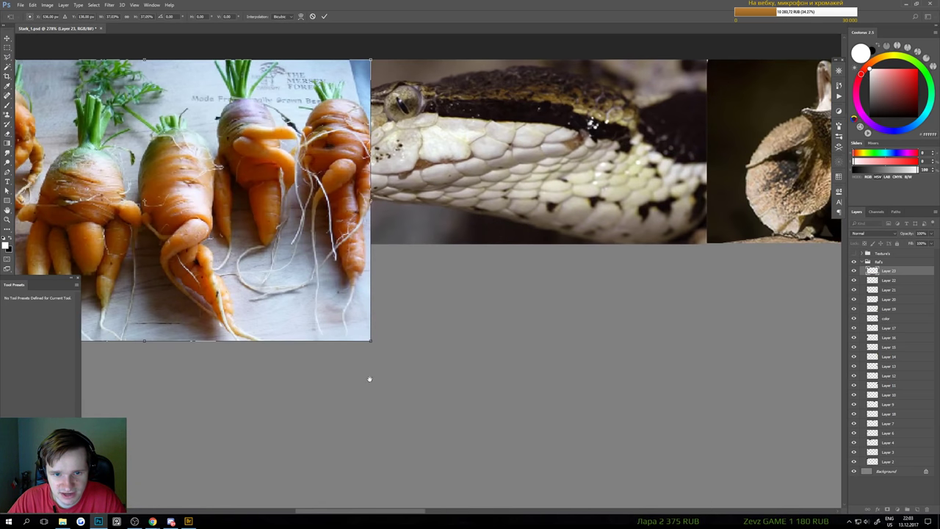
{"action": "left_click_drag", "start_coordinate": [371, 342], "coordinate": [236, 218]}
{"action": "scroll", "coordinate": [233, 270], "scroll_direction": "down", "scroll_amount": 4}
{"action": "key", "text": "Return"}
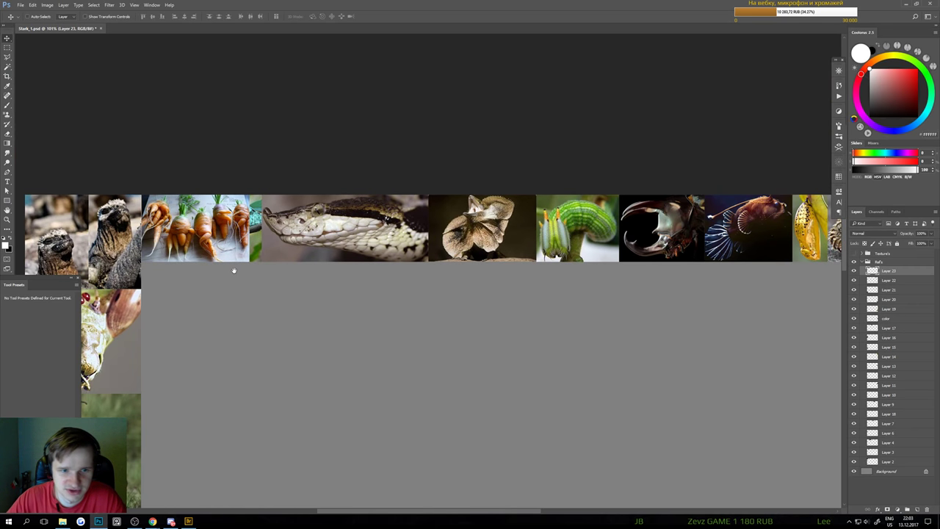
{"action": "scroll", "coordinate": [233, 266], "scroll_direction": "down", "scroll_amount": 2}
{"action": "left_click_drag", "start_coordinate": [214, 136], "coordinate": [215, 436]}
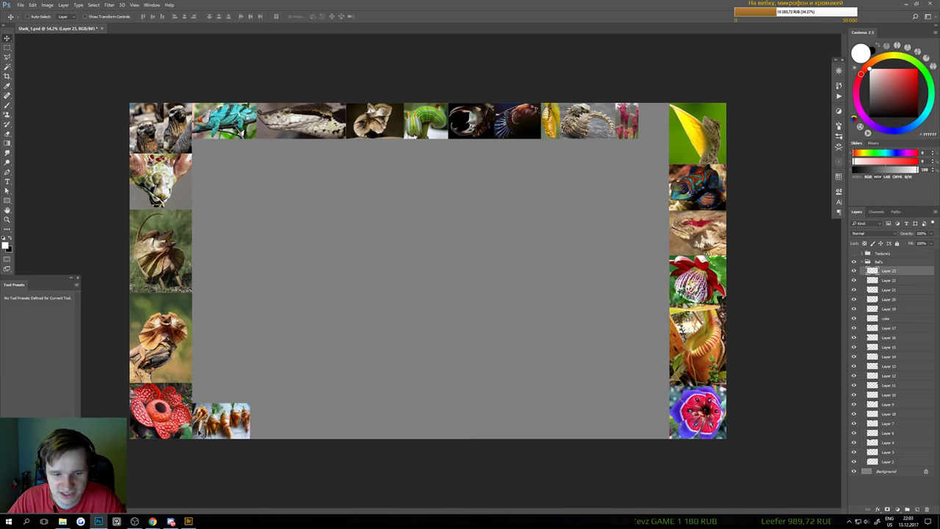
Switch to Chrome and preview the related cactus photo and the leafy strawberry photo in the plant mutation results
{"action": "mouse_move", "coordinate": [152, 521]}
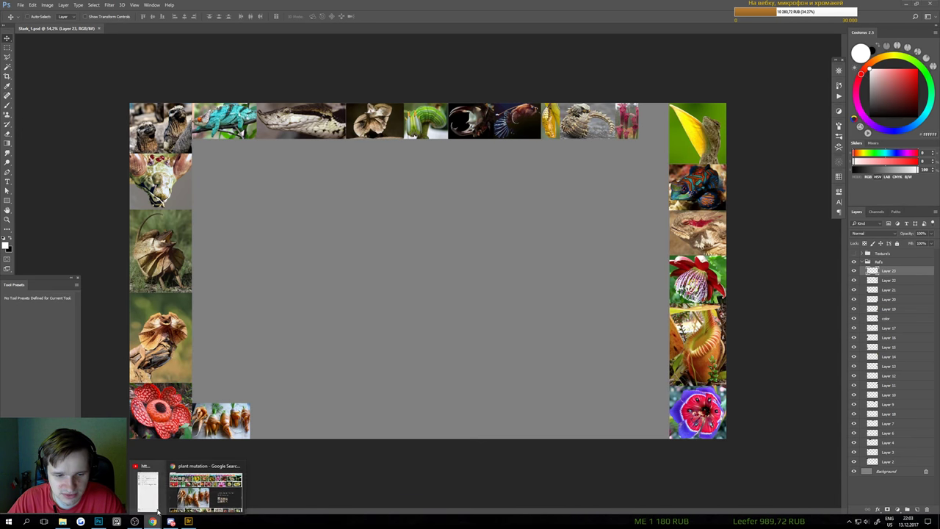
{"action": "left_click", "coordinate": [208, 489]}
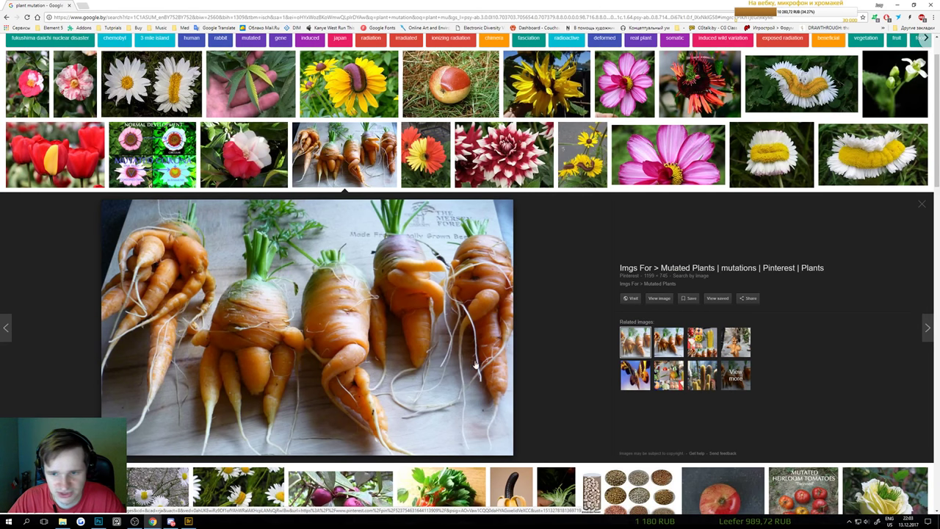
{"action": "left_click", "coordinate": [702, 375]}
{"action": "scroll", "coordinate": [565, 287], "scroll_direction": "down", "scroll_amount": 3}
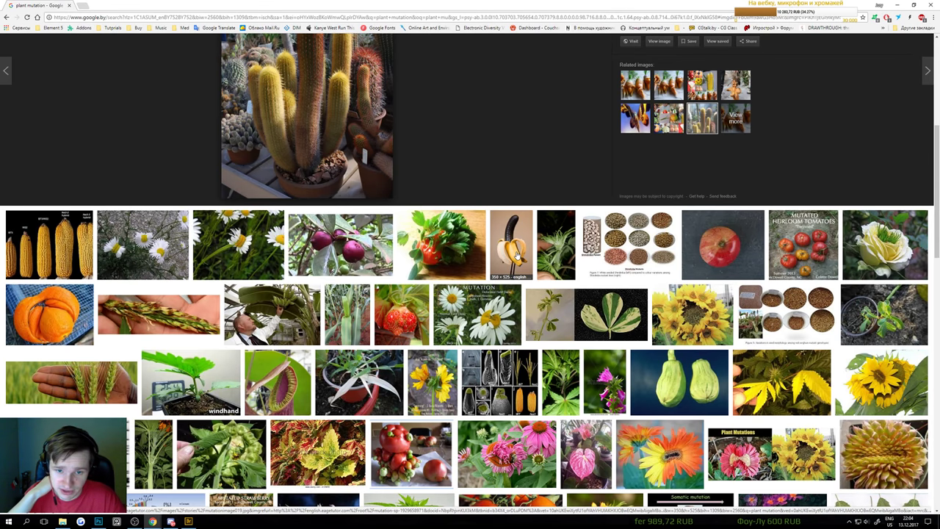
{"action": "left_click", "coordinate": [436, 226]}
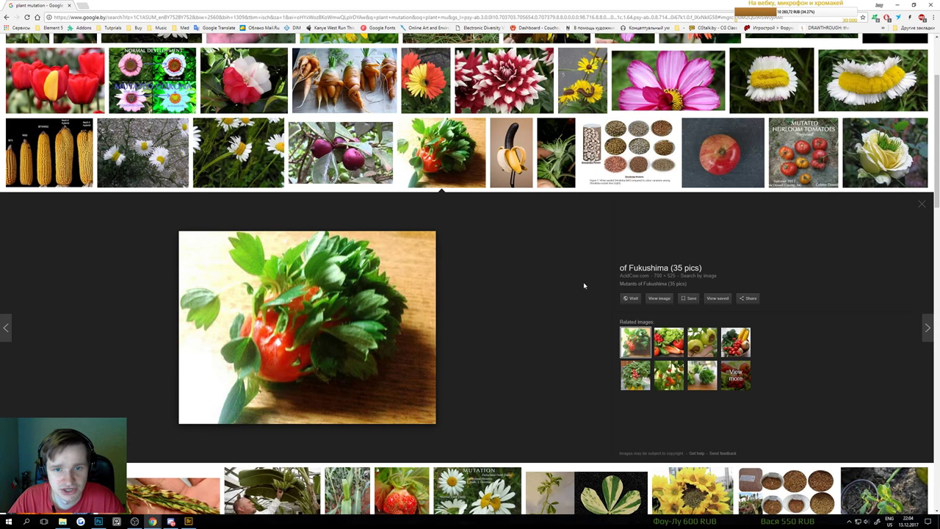
Preview the mutant corn image and the deformed red tomato cluster with its related versions in the plant mutation results
{"action": "scroll", "coordinate": [564, 278], "scroll_direction": "down", "scroll_amount": 5}
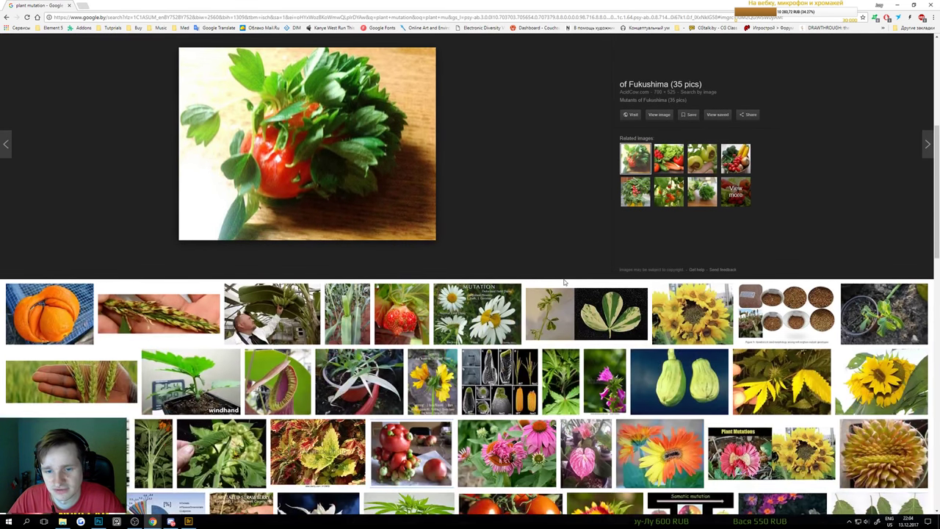
{"action": "left_click", "coordinate": [499, 230]}
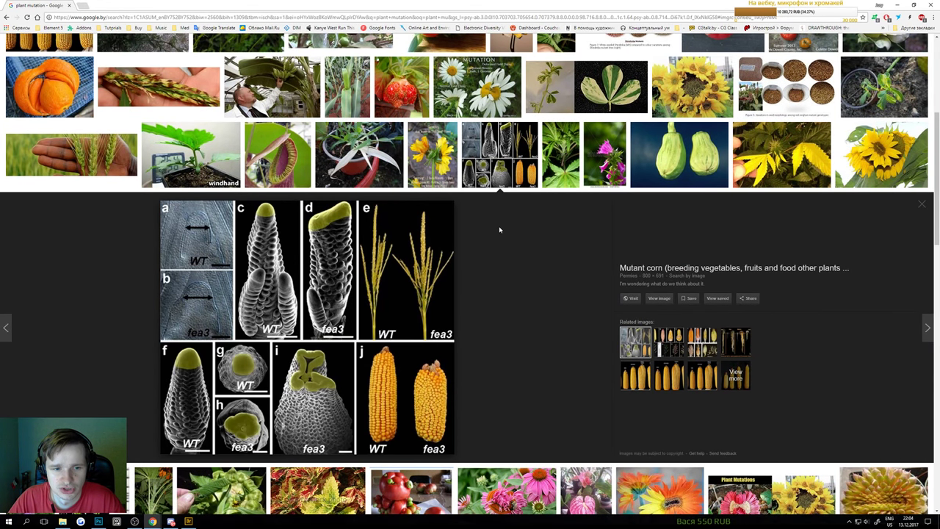
{"action": "scroll", "coordinate": [499, 230], "scroll_direction": "up", "scroll_amount": 1}
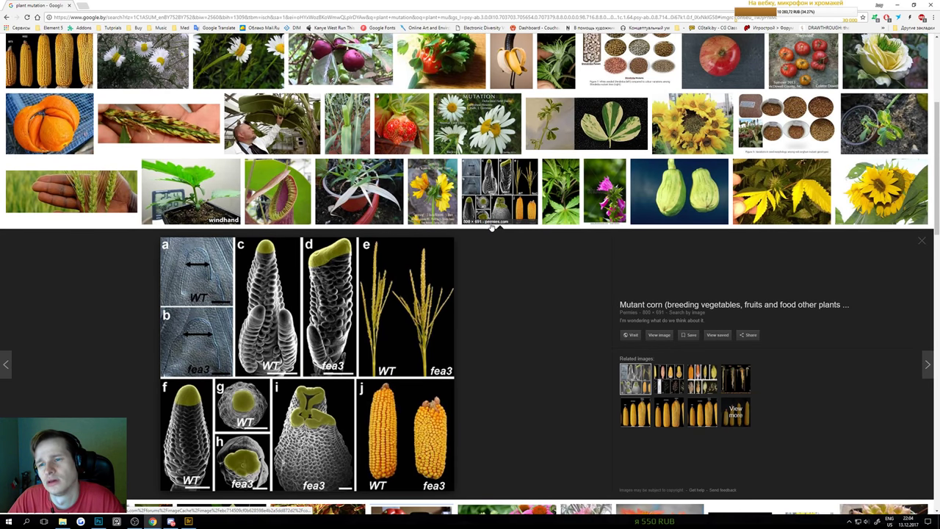
{"action": "scroll", "coordinate": [491, 227], "scroll_direction": "down", "scroll_amount": 1}
{"action": "scroll", "coordinate": [491, 227], "scroll_direction": "down", "scroll_amount": 3}
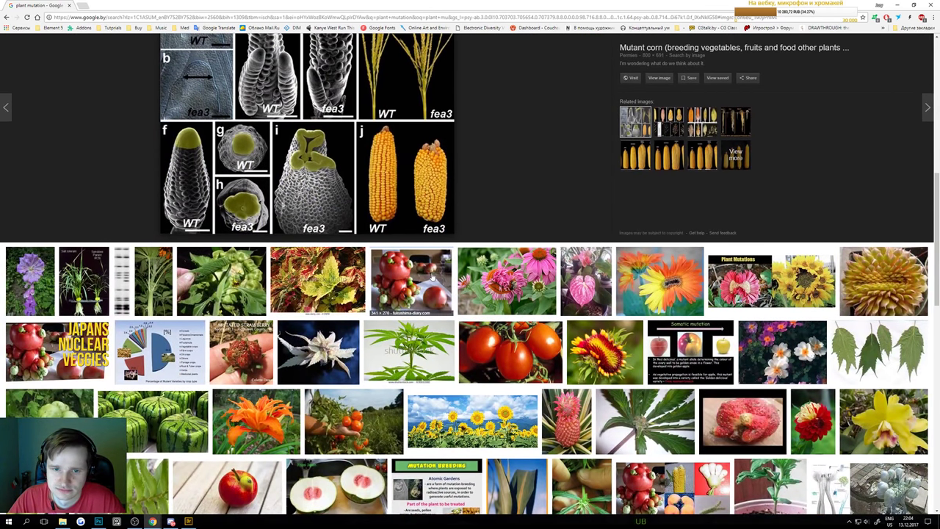
{"action": "left_click", "coordinate": [432, 272]}
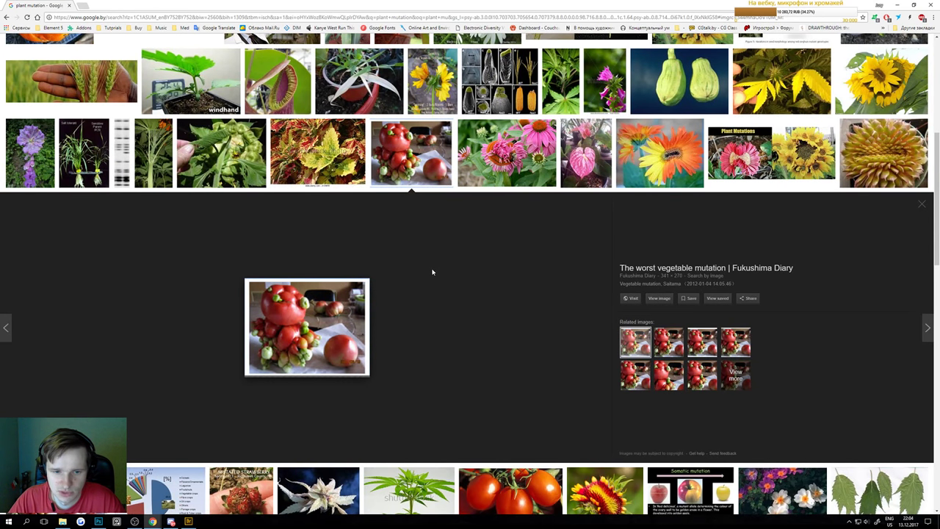
{"action": "left_click", "coordinate": [669, 340]}
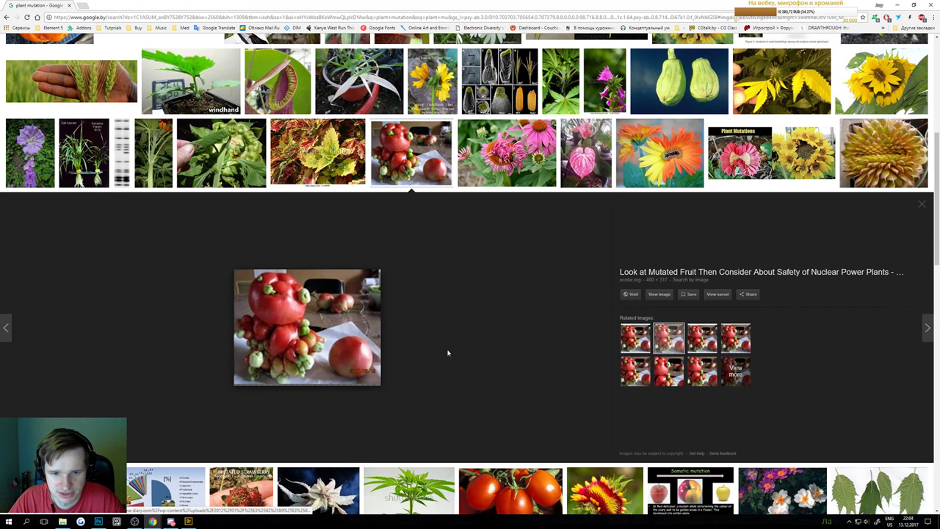
{"action": "left_click", "coordinate": [664, 376]}
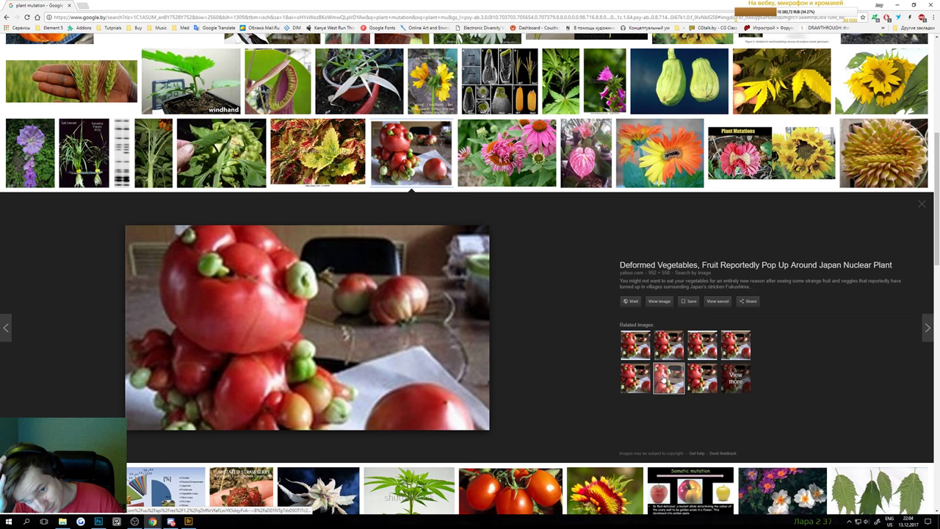
{"action": "left_click", "coordinate": [625, 379]}
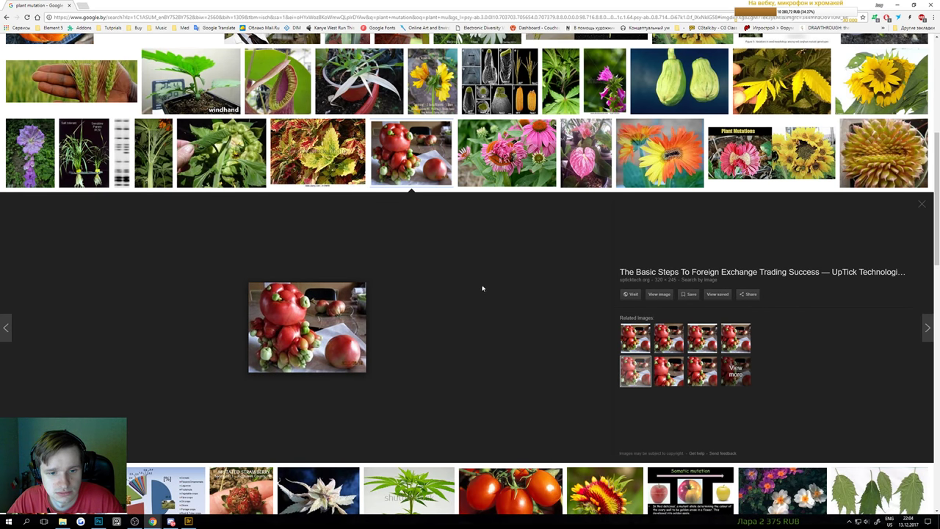
Look through the remaining plant mutation results and run a new image search for "bug mutation"
{"action": "scroll", "coordinate": [500, 291], "scroll_direction": "down", "scroll_amount": 5}
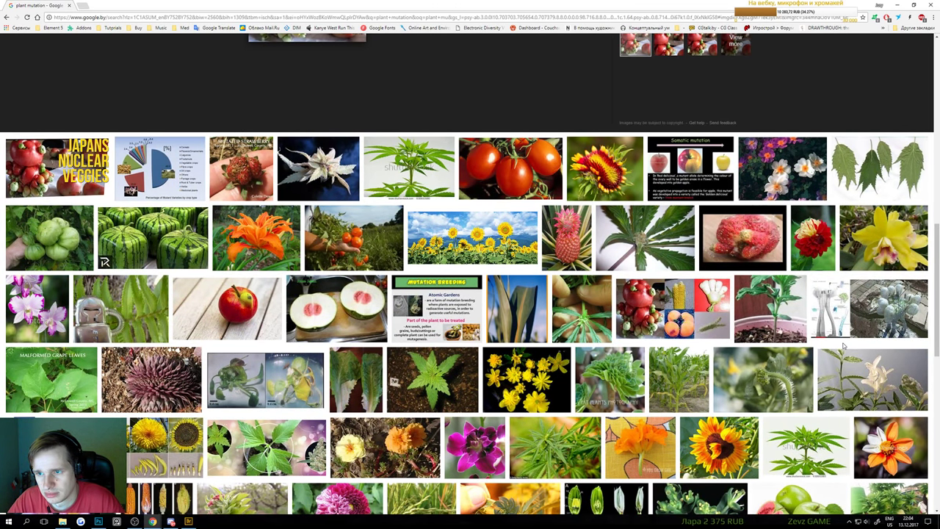
{"action": "scroll", "coordinate": [843, 348], "scroll_direction": "down", "scroll_amount": 1}
{"action": "scroll", "coordinate": [844, 349], "scroll_direction": "down", "scroll_amount": 3}
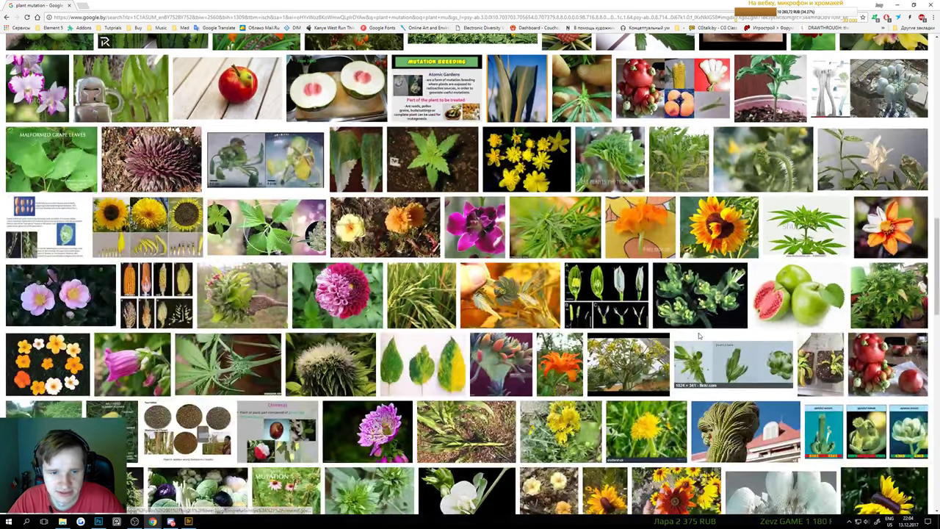
{"action": "scroll", "coordinate": [670, 323], "scroll_direction": "up", "scroll_amount": 2}
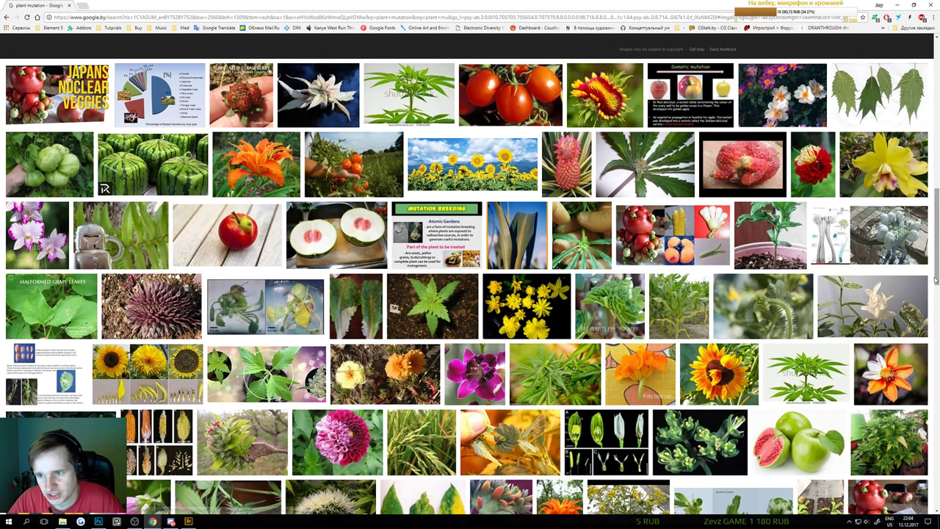
{"action": "left_click_drag", "start_coordinate": [937, 249], "coordinate": [937, 95]}
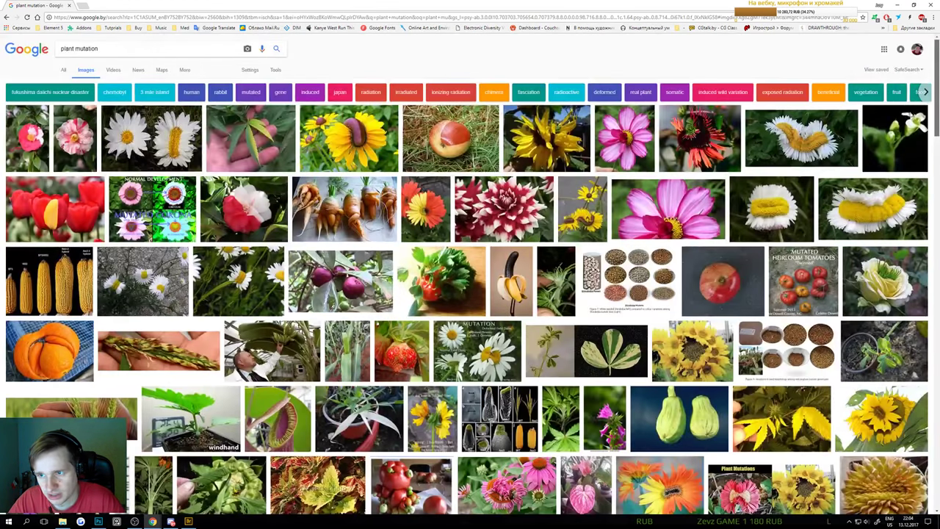
{"action": "left_click", "coordinate": [138, 50]}
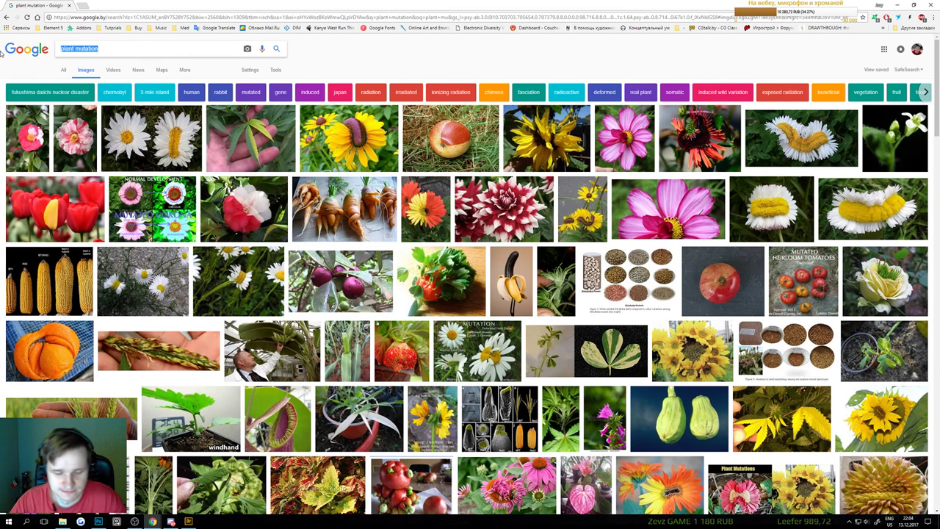
{"action": "type", "text": "bug mut"}
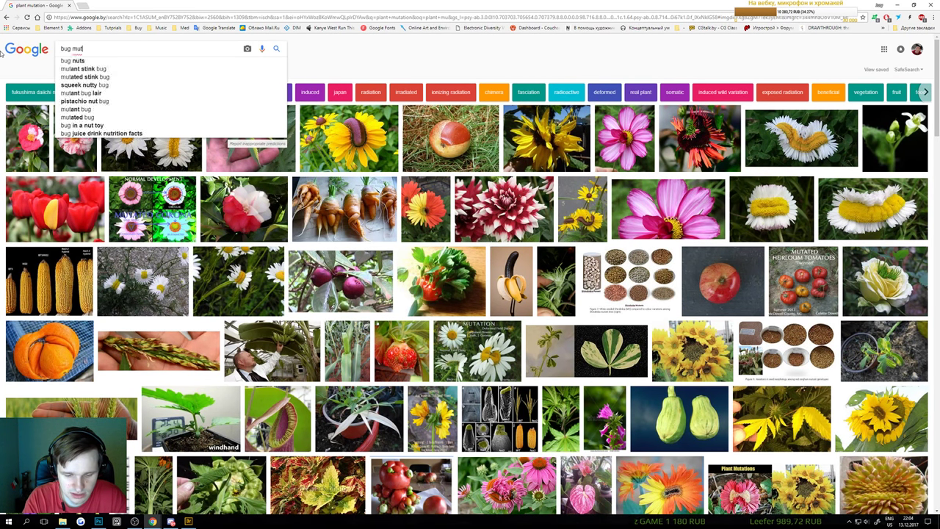
{"action": "type", "text": "atution"}
{"action": "key", "text": "Return"}
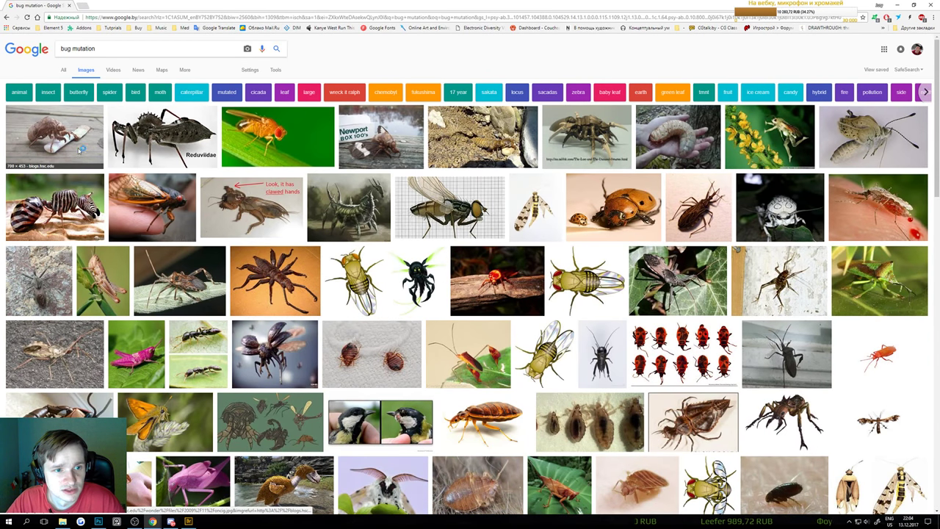
Preview the cicada shell photo, the orange fly and the winged insect beside the Newport box
{"action": "left_click", "coordinate": [80, 149]}
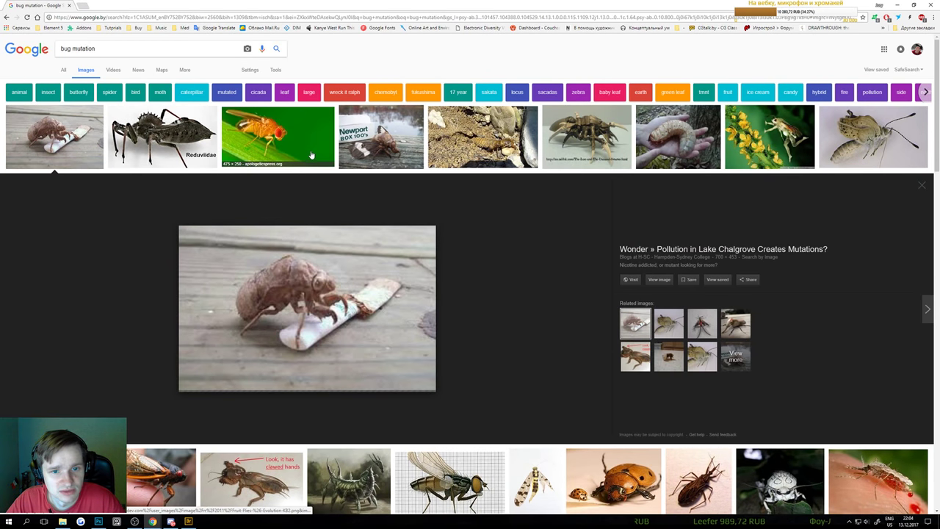
{"action": "left_click", "coordinate": [307, 150]}
{"action": "left_click", "coordinate": [375, 150]}
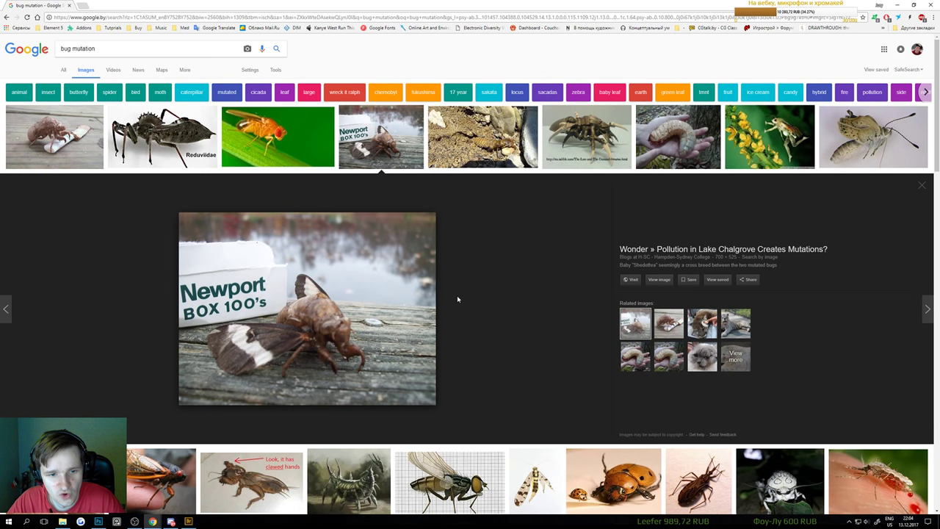
{"action": "left_click", "coordinate": [702, 323]}
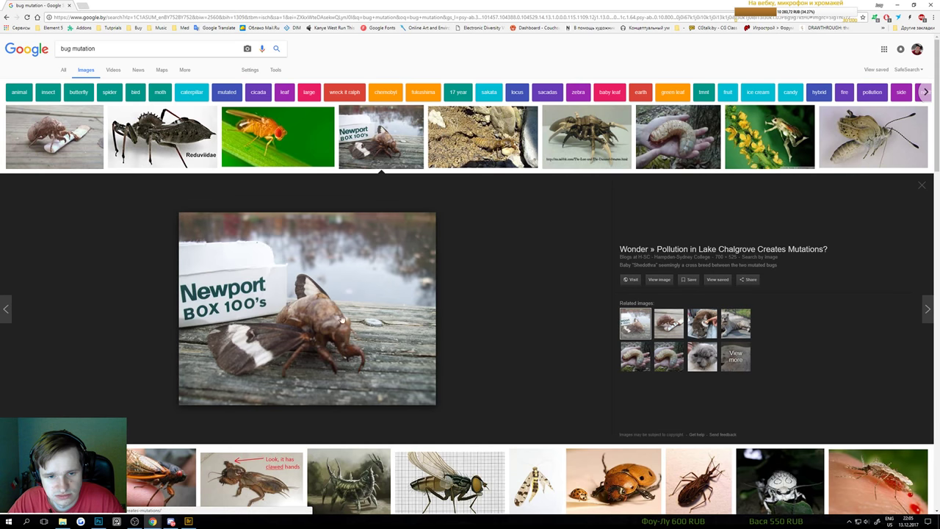
Copy the photo of the winged insect beside the Newport box and paste it into the Photoshop canvas above Layer 23
{"action": "right_click", "coordinate": [293, 288]}
{"action": "left_click", "coordinate": [315, 358]}
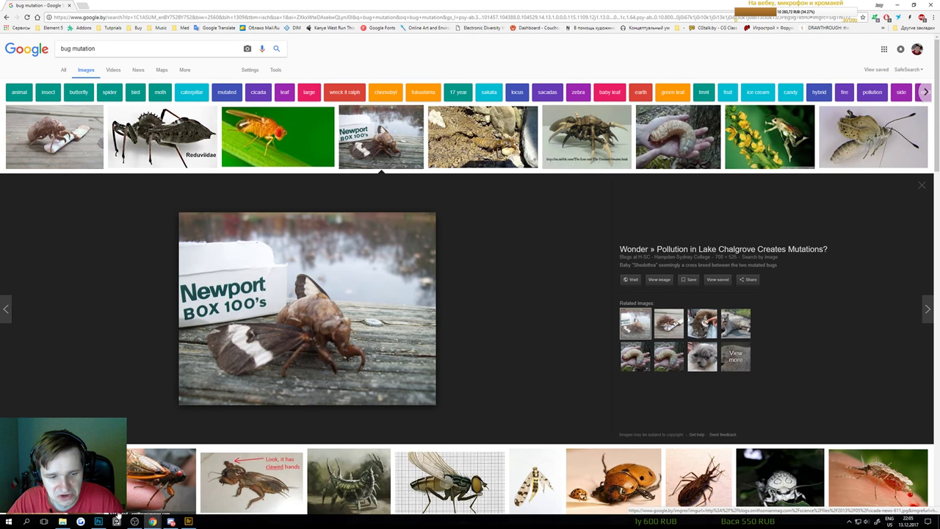
{"action": "left_click", "coordinate": [99, 521]}
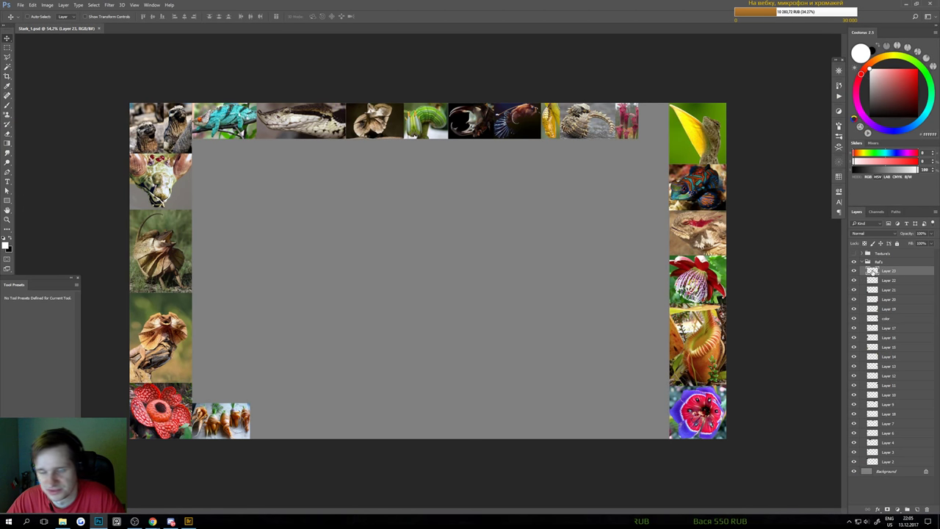
{"action": "key", "text": "ctrl+v"}
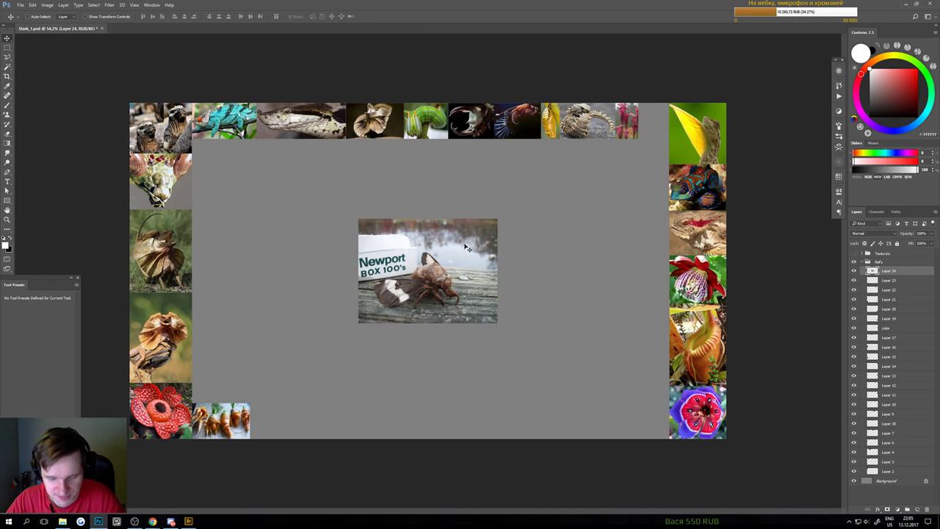
Trim all four sides of the pasted insect photo close to the insect by deleting rectangular selections, and shift it slightly
{"action": "key", "text": "m"}
{"action": "left_click_drag", "start_coordinate": [338, 185], "coordinate": [585, 250]}
{"action": "key", "text": "Delete"}
{"action": "left_click_drag", "start_coordinate": [566, 197], "coordinate": [461, 351]}
{"action": "key", "text": "Delete"}
{"action": "left_click_drag", "start_coordinate": [299, 196], "coordinate": [372, 331]}
{"action": "key", "text": "Delete"}
{"action": "left_click_drag", "start_coordinate": [324, 349], "coordinate": [520, 310]}
{"action": "key", "text": "Delete"}
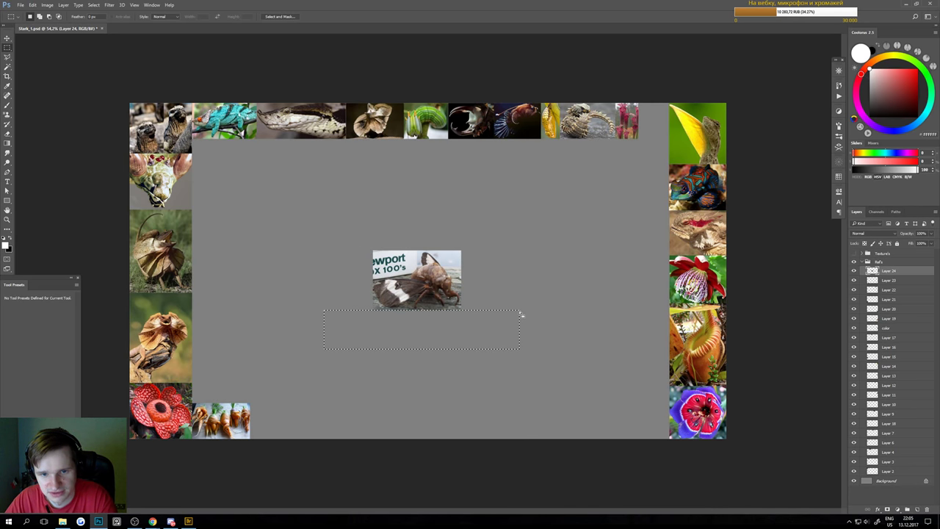
{"action": "key", "text": "ctrl+d"}
{"action": "key", "text": "v"}
{"action": "left_click_drag", "start_coordinate": [416, 283], "coordinate": [416, 284]}
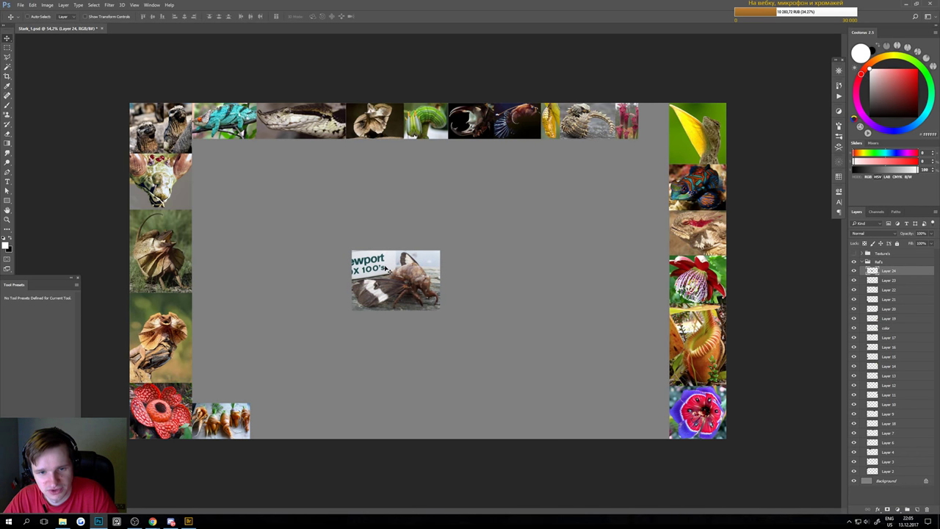
Select the box lettering in the insect photo with a rectangular marquee and paint over it with sampled pale blue
{"action": "scroll", "coordinate": [390, 283], "scroll_direction": "up", "scroll_amount": 5}
{"action": "key", "text": "m"}
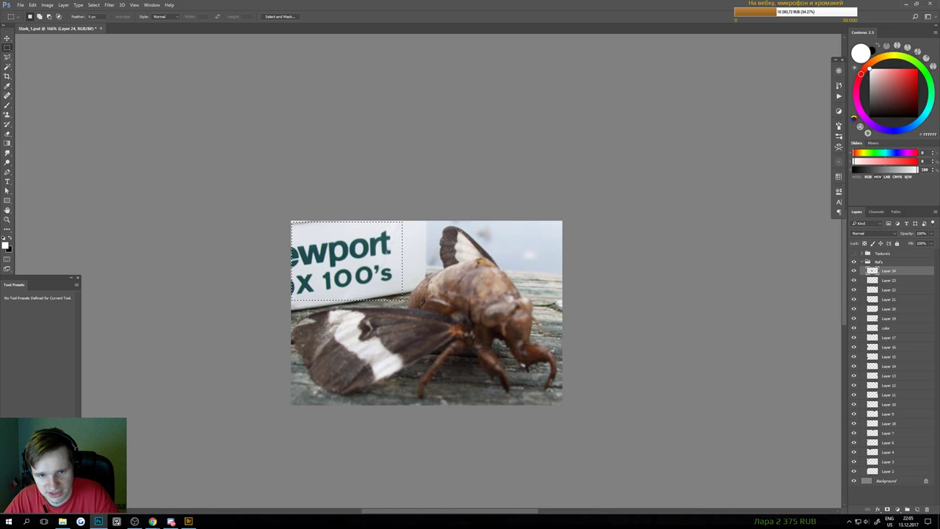
{"action": "key", "text": "b"}
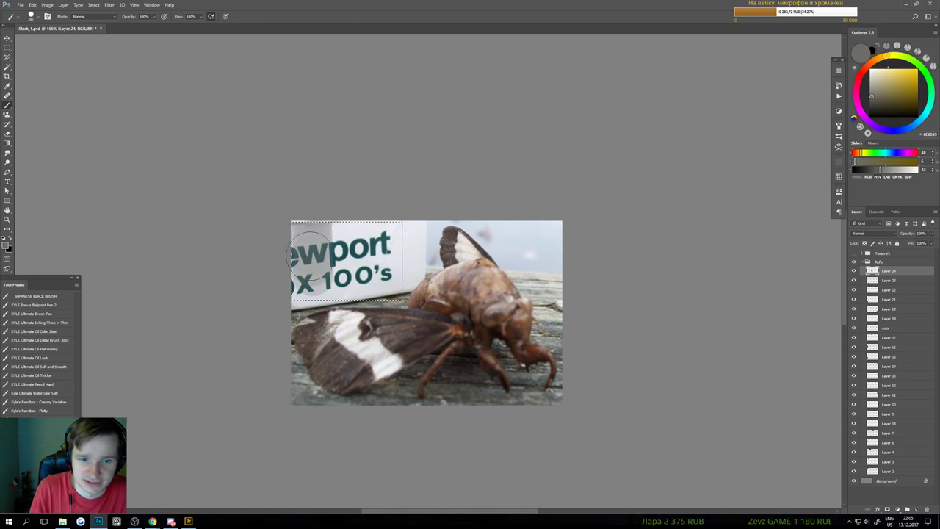
{"action": "mouse_move", "coordinate": [331, 267]}
{"action": "left_mouse_down"}
{"action": "mouse_move", "coordinate": [353, 217]}
{"action": "mouse_move", "coordinate": [375, 271]}
{"action": "left_mouse_up"}
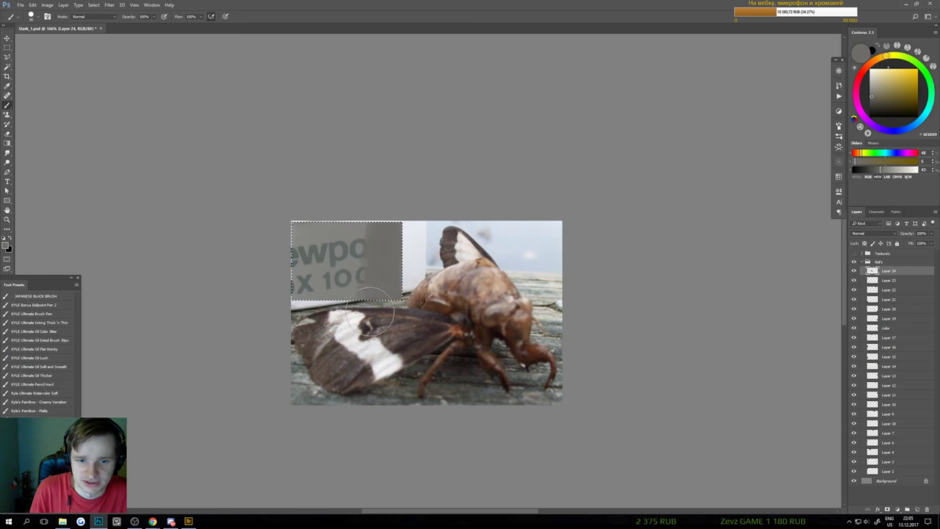
{"action": "left_click_drag", "start_coordinate": [371, 313], "coordinate": [354, 201]}
{"action": "left_click", "coordinate": [449, 224], "text": "alt"}
{"action": "mouse_move", "coordinate": [385, 246]}
{"action": "left_mouse_down"}
{"action": "mouse_move", "coordinate": [383, 170]}
{"action": "mouse_move", "coordinate": [301, 224]}
{"action": "mouse_move", "coordinate": [448, 216]}
{"action": "left_mouse_up"}
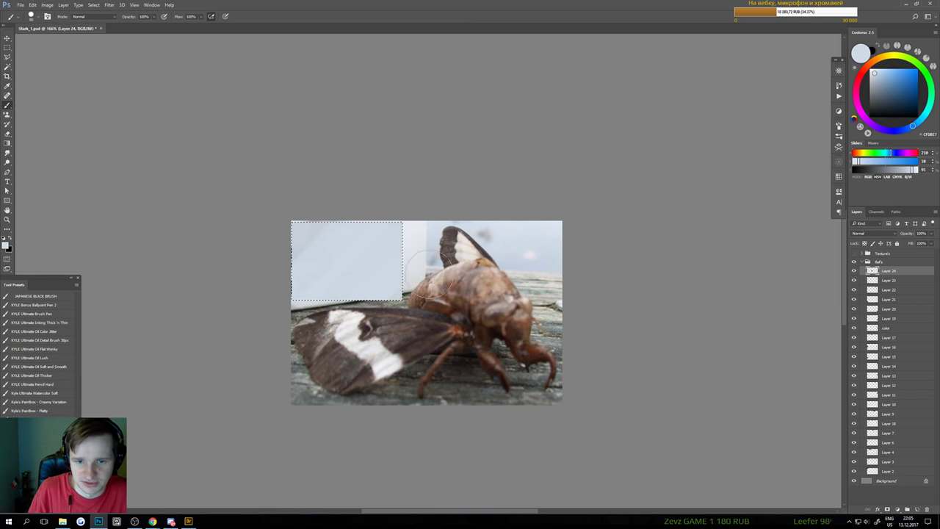
Brush a sampled wood grey over the lower part of the covered box and its leftover white edges, clearing the selection
{"action": "left_click", "coordinate": [384, 301], "text": "alt"}
{"action": "mouse_move", "coordinate": [408, 296]}
{"action": "left_mouse_down"}
{"action": "mouse_move", "coordinate": [236, 332]}
{"action": "mouse_move", "coordinate": [410, 287]}
{"action": "mouse_move", "coordinate": [291, 294]}
{"action": "left_mouse_up"}
{"action": "key", "text": "ctrl+d"}
{"action": "mouse_move", "coordinate": [409, 338]}
{"action": "left_mouse_down"}
{"action": "mouse_move", "coordinate": [380, 340]}
{"action": "mouse_move", "coordinate": [404, 337]}
{"action": "left_mouse_up"}
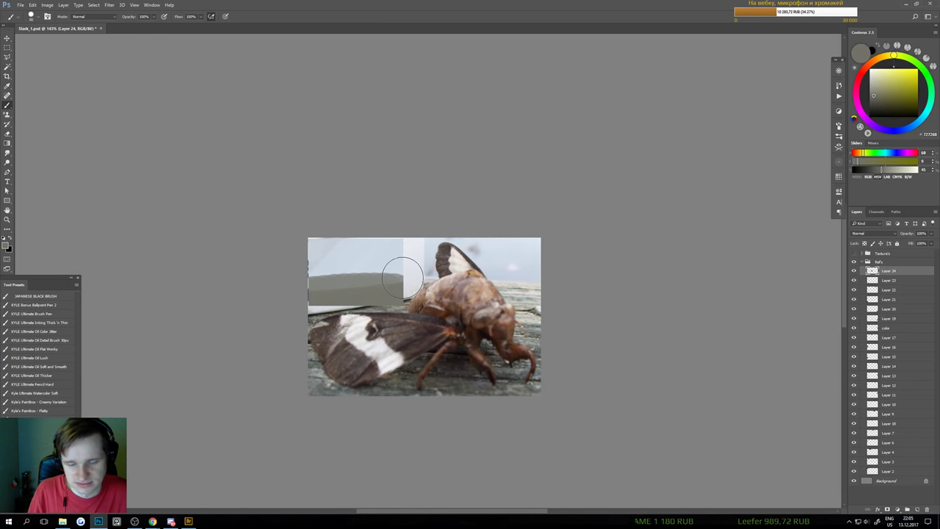
{"action": "key", "text": "p"}
{"action": "key", "text": "b"}
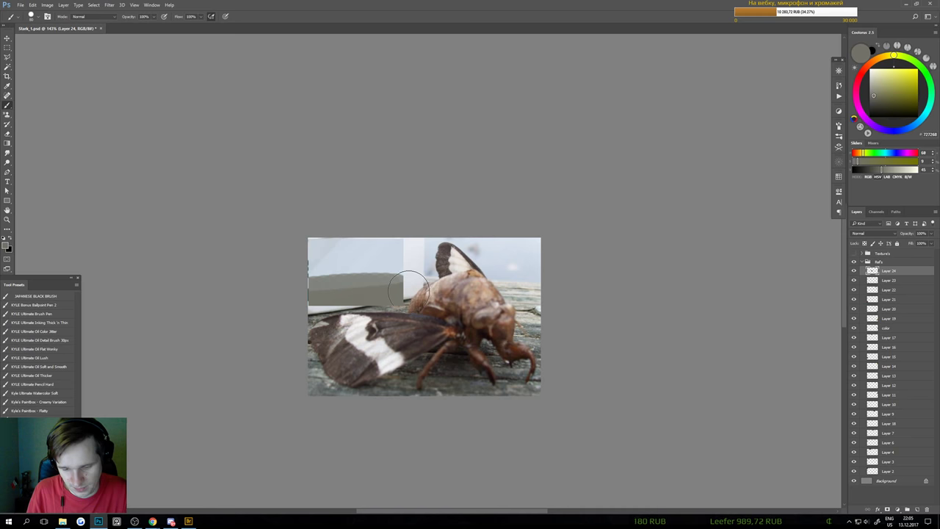
{"action": "left_click_drag", "start_coordinate": [412, 282], "coordinate": [408, 249]}
{"action": "mouse_move", "coordinate": [316, 297]}
{"action": "left_mouse_down"}
{"action": "mouse_move", "coordinate": [327, 310]}
{"action": "mouse_move", "coordinate": [351, 304]}
{"action": "left_mouse_up"}
{"action": "left_click_drag", "start_coordinate": [355, 304], "coordinate": [321, 319]}
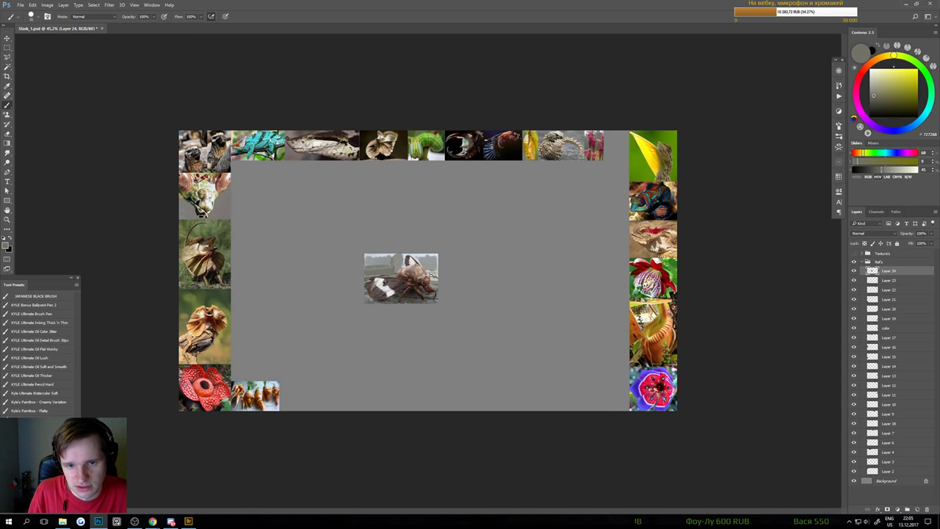
Move the insect photo just below the top row under the teal chameleon and scale it down slightly
{"action": "scroll", "coordinate": [427, 271], "scroll_direction": "up", "scroll_amount": 2}
{"action": "key", "text": "v"}
{"action": "left_click_drag", "start_coordinate": [423, 285], "coordinate": [232, 156]}
{"action": "key", "text": "ctrl+t"}
{"action": "left_click_drag", "start_coordinate": [255, 187], "coordinate": [215, 154]}
{"action": "key", "text": "Return"}
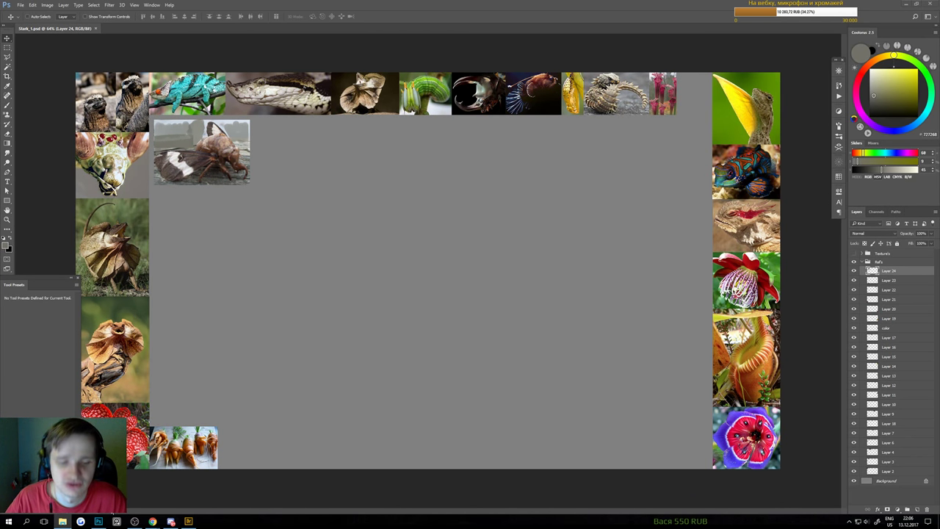
Switch to Chrome and preview the mutated butterfly photo at the end of the first row of bug mutation results
{"action": "mouse_move", "coordinate": [158, 523]}
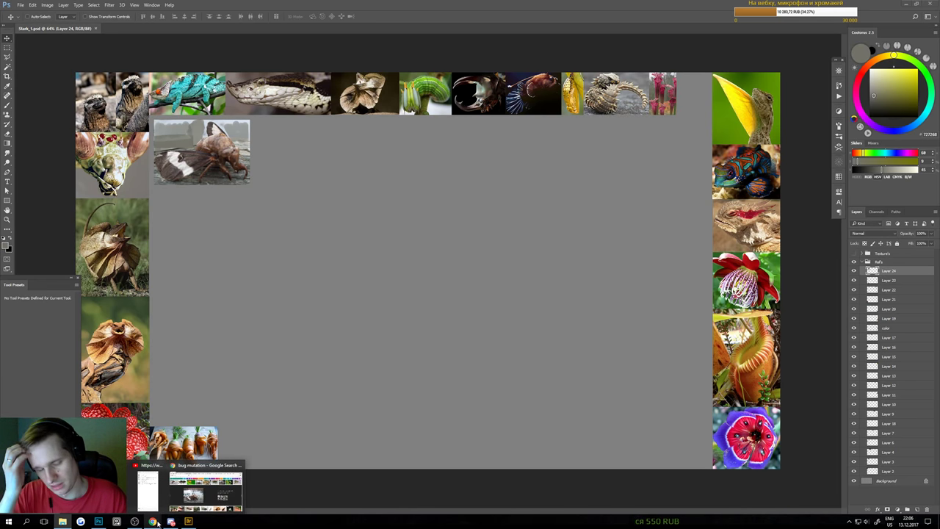
{"action": "left_click", "coordinate": [206, 491]}
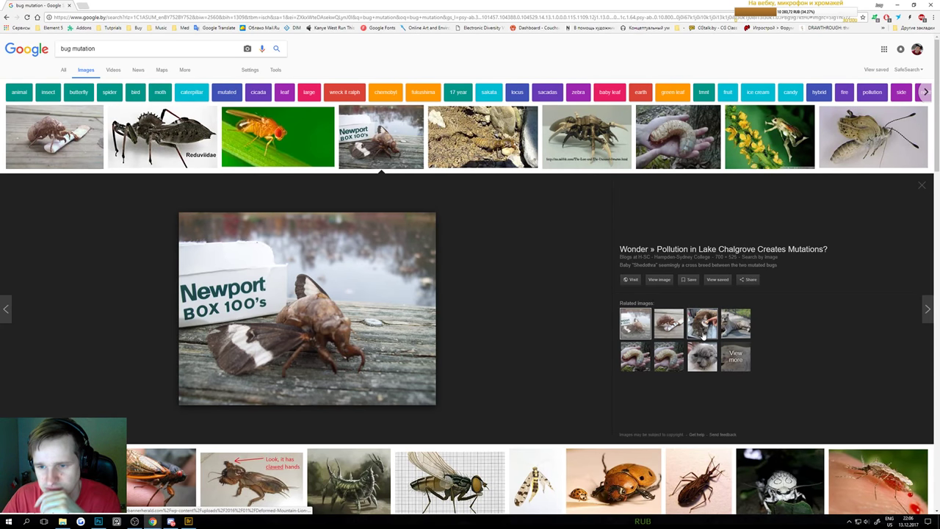
{"action": "scroll", "coordinate": [668, 350], "scroll_direction": "down", "scroll_amount": 2}
{"action": "scroll", "coordinate": [798, 212], "scroll_direction": "up", "scroll_amount": 2}
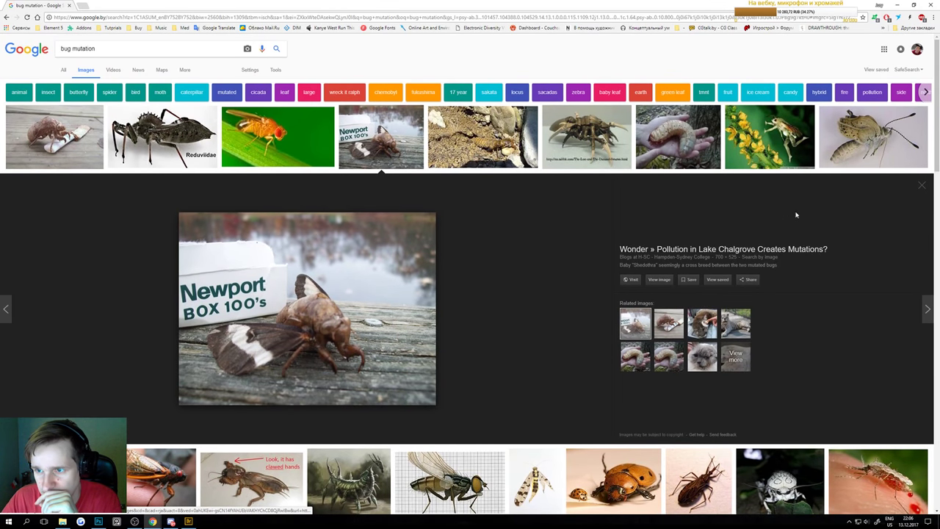
{"action": "left_click", "coordinate": [859, 148]}
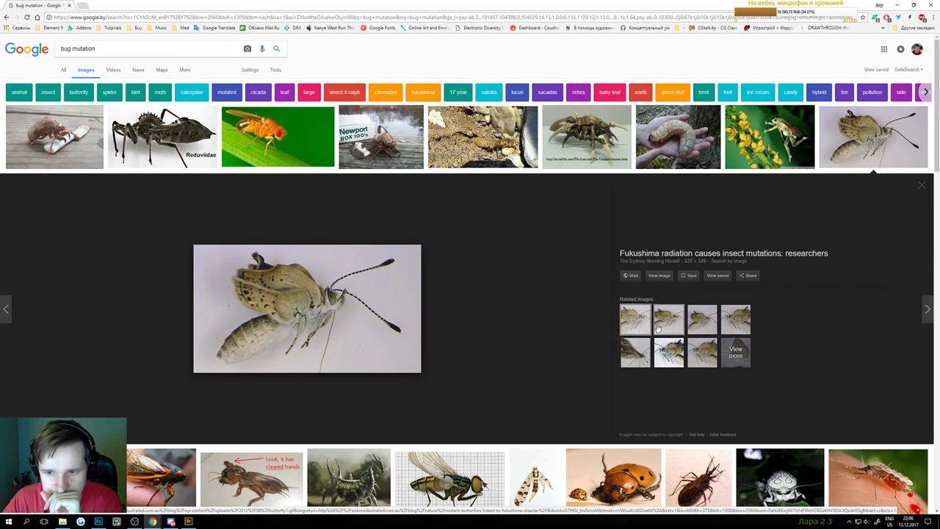
Copy the spider-bug model image from the bug mutation results and paste it into the Photoshop canvas
{"action": "left_click", "coordinate": [671, 323]}
{"action": "left_click", "coordinate": [702, 324]}
{"action": "left_click", "coordinate": [585, 163]}
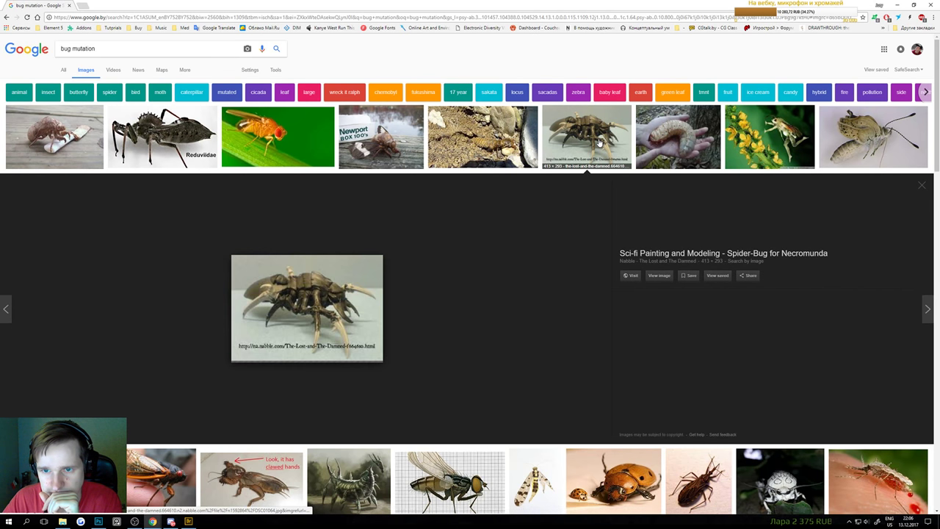
{"action": "right_click", "coordinate": [348, 286]}
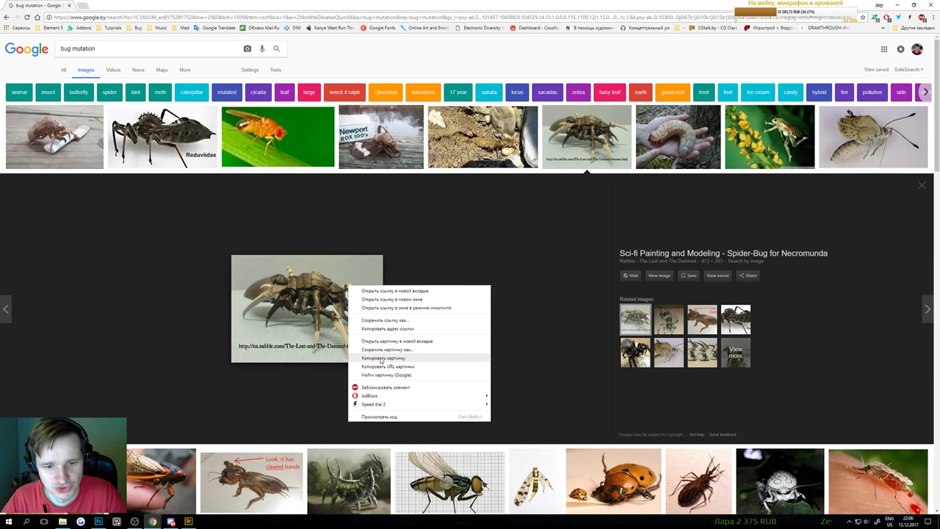
{"action": "left_click", "coordinate": [379, 358]}
{"action": "left_click", "coordinate": [101, 521]}
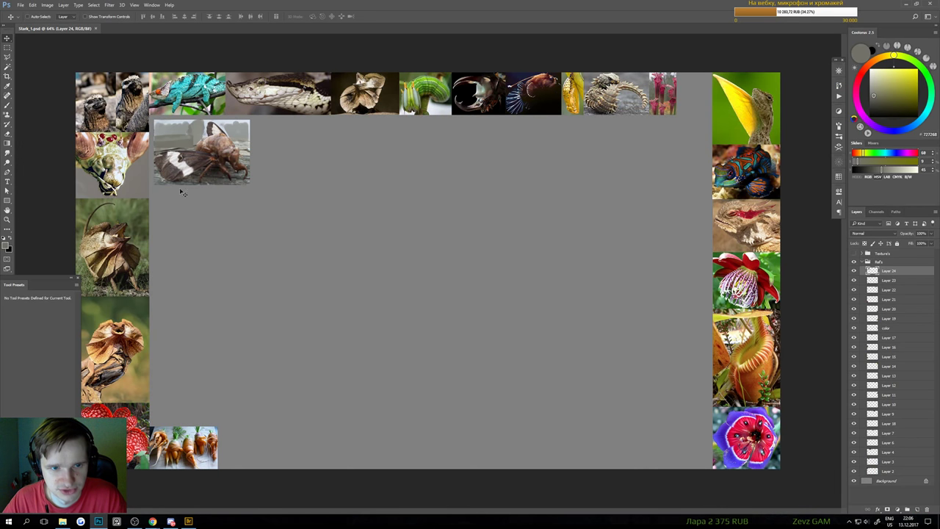
{"action": "key", "text": "ctrl+v"}
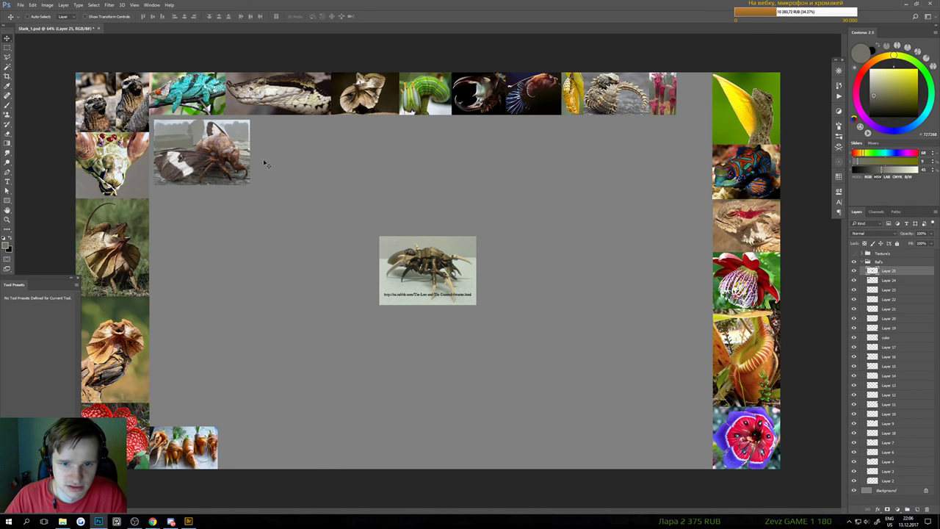
Trim the edges of the pasted spider-bug image by deleting rectangular marquee selections along its borders
{"action": "left_click_drag", "start_coordinate": [436, 266], "coordinate": [425, 256]}
{"action": "key", "text": "m"}
{"action": "left_click_drag", "start_coordinate": [299, 329], "coordinate": [544, 290]}
{"action": "key", "text": "Delete"}
{"action": "left_click_drag", "start_coordinate": [348, 179], "coordinate": [465, 331]}
{"action": "key", "text": "Delete"}
{"action": "key", "text": "Delete"}
{"action": "key", "text": "ctrl+d"}
{"action": "left_click_drag", "start_coordinate": [314, 178], "coordinate": [373, 304]}
{"action": "key", "text": "Delete"}
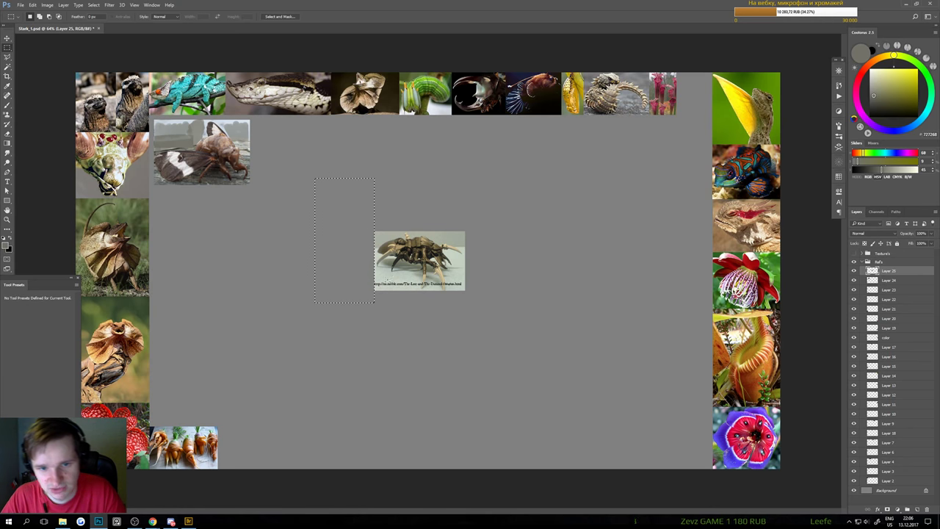
{"action": "key", "text": "ctrl+d"}
Move the spider-bug image directly below the brown insect photo, beside the left column of references
{"action": "key", "text": "v"}
{"action": "left_click_drag", "start_coordinate": [434, 242], "coordinate": [210, 199]}
{"action": "scroll", "coordinate": [188, 210], "scroll_direction": "up", "scroll_amount": 5}
{"action": "scroll", "coordinate": [343, 315], "scroll_direction": "down", "scroll_amount": 5}
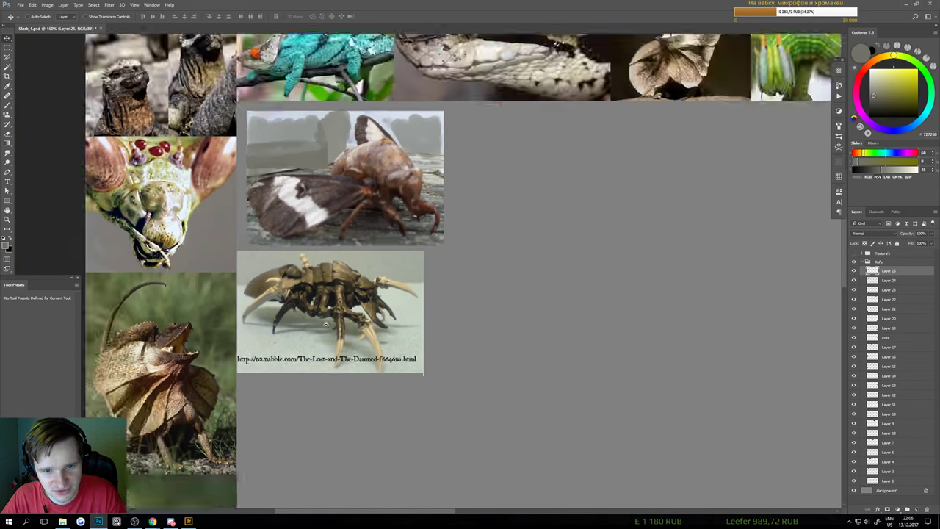
{"action": "scroll", "coordinate": [334, 334], "scroll_direction": "down", "scroll_amount": 3}
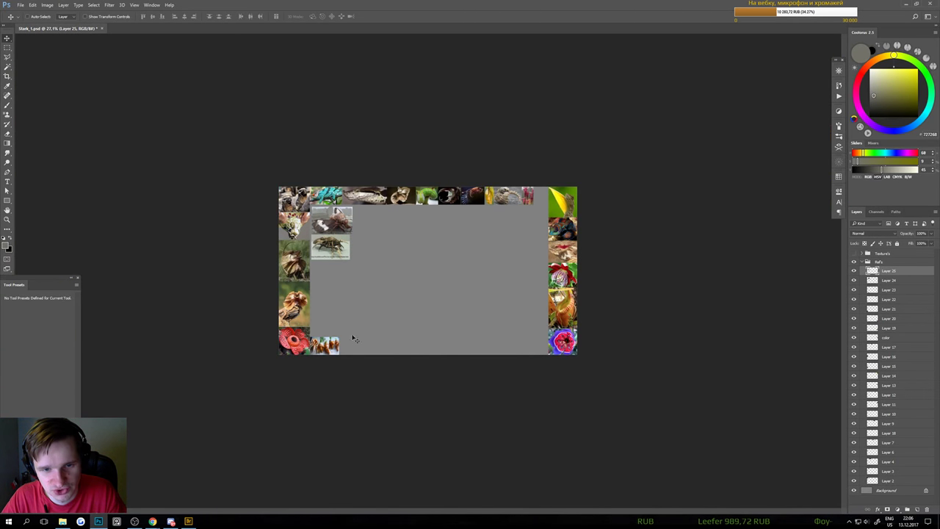
Switch to Chrome and preview the related miniatures, clawed-hands bug and mutated butterfly images, plus the cicada-on-finger result
{"action": "mouse_move", "coordinate": [152, 521]}
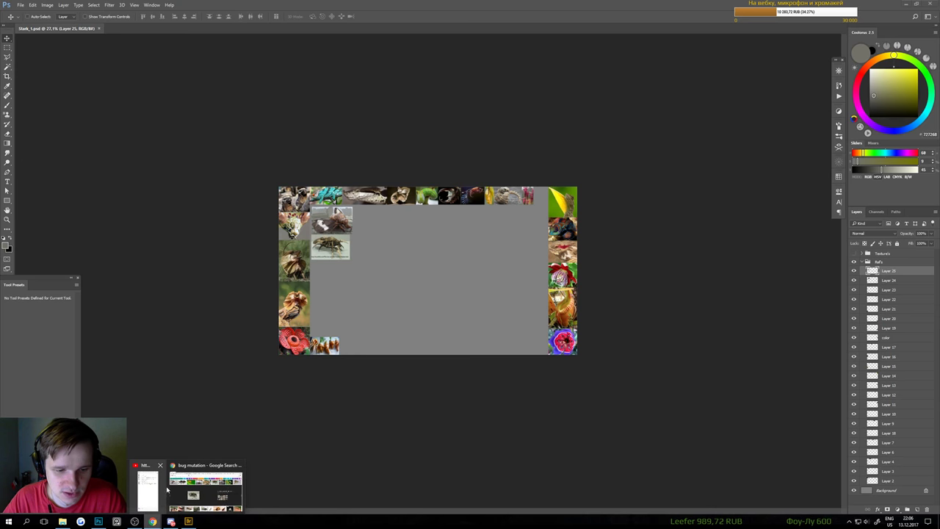
{"action": "left_click", "coordinate": [204, 492]}
{"action": "left_click", "coordinate": [701, 351]}
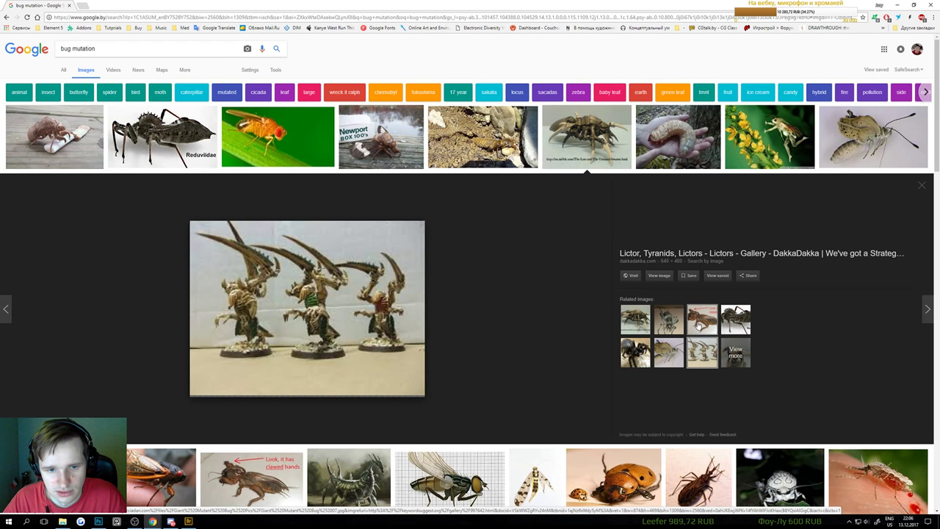
{"action": "left_click", "coordinate": [697, 326]}
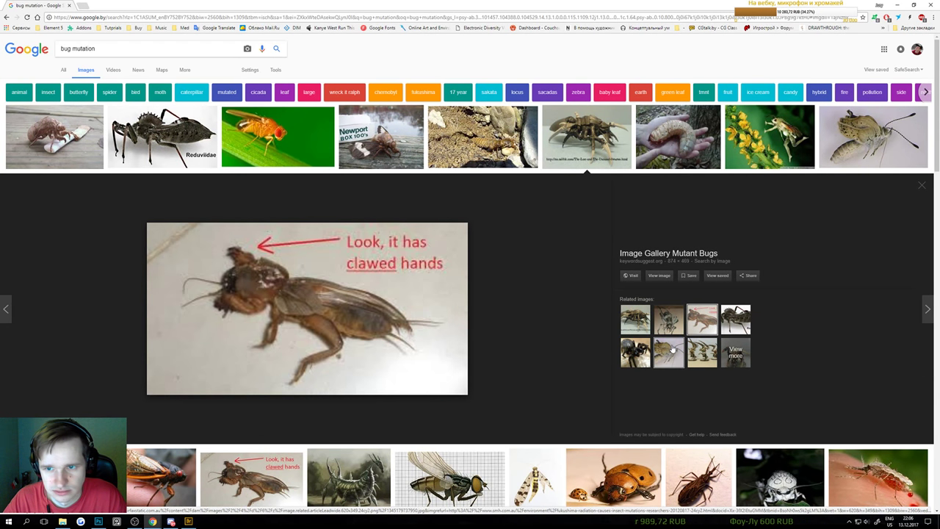
{"action": "left_click", "coordinate": [670, 350]}
{"action": "scroll", "coordinate": [583, 304], "scroll_direction": "down", "scroll_amount": 2}
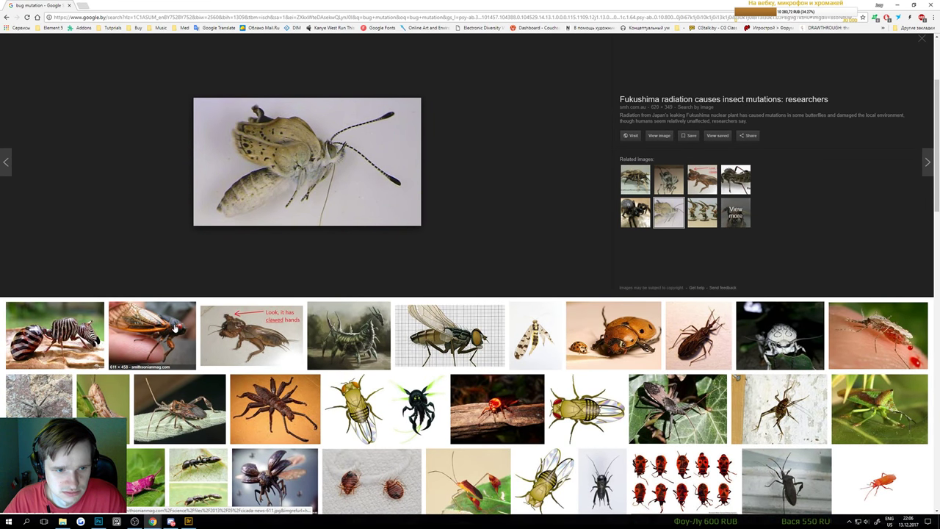
{"action": "left_click", "coordinate": [175, 328]}
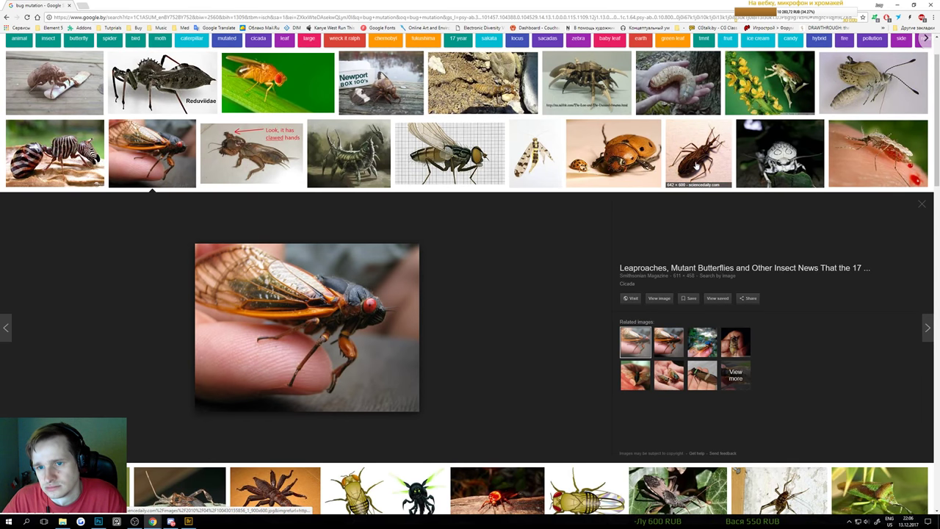
Browse further down the bug mutation results and preview the mutant zombie spider sketch and its related images
{"action": "scroll", "coordinate": [816, 212], "scroll_direction": "down", "scroll_amount": 2}
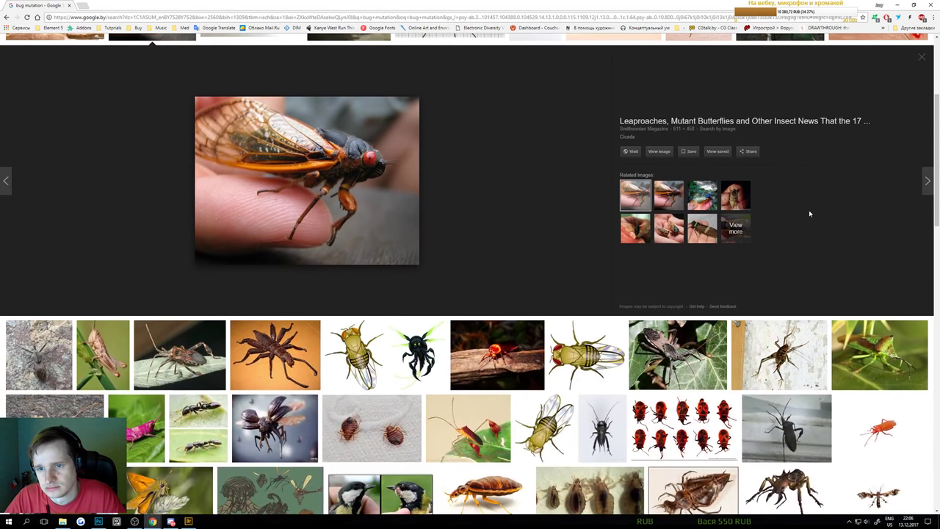
{"action": "scroll", "coordinate": [751, 213], "scroll_direction": "down", "scroll_amount": 2}
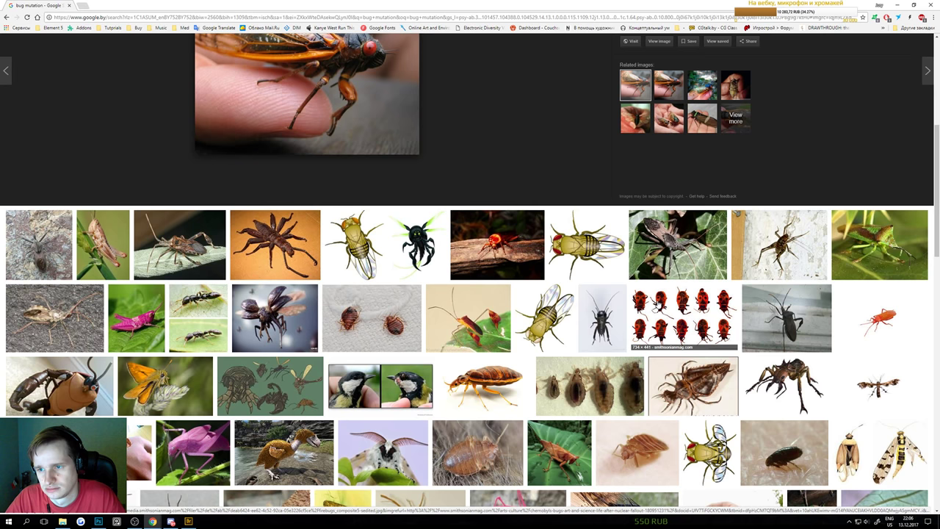
{"action": "scroll", "coordinate": [647, 294], "scroll_direction": "down", "scroll_amount": 1}
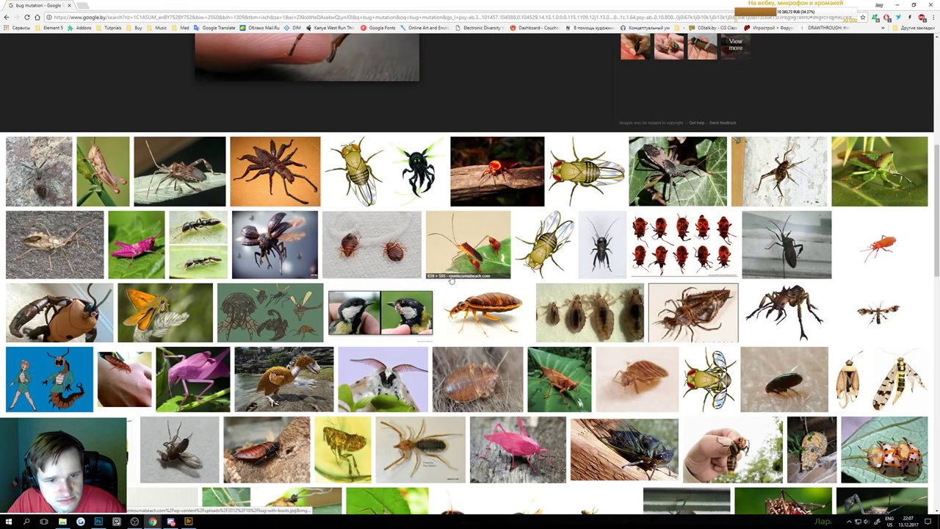
{"action": "scroll", "coordinate": [426, 286], "scroll_direction": "down", "scroll_amount": 2}
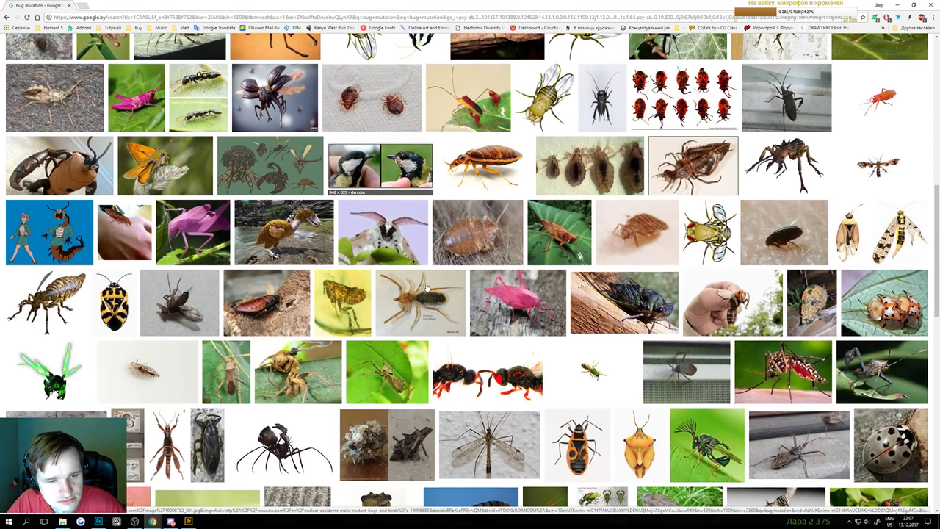
{"action": "scroll", "coordinate": [426, 287], "scroll_direction": "down", "scroll_amount": 1}
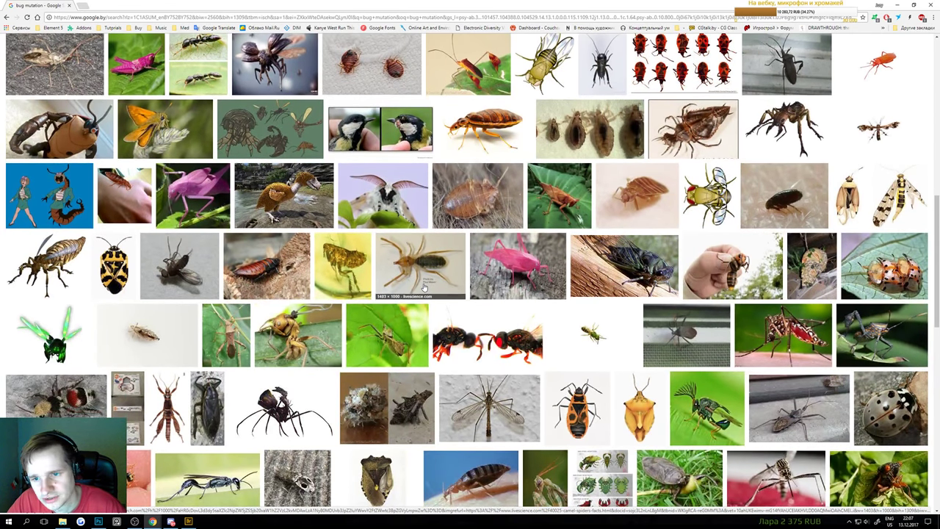
{"action": "scroll", "coordinate": [423, 288], "scroll_direction": "down", "scroll_amount": 1}
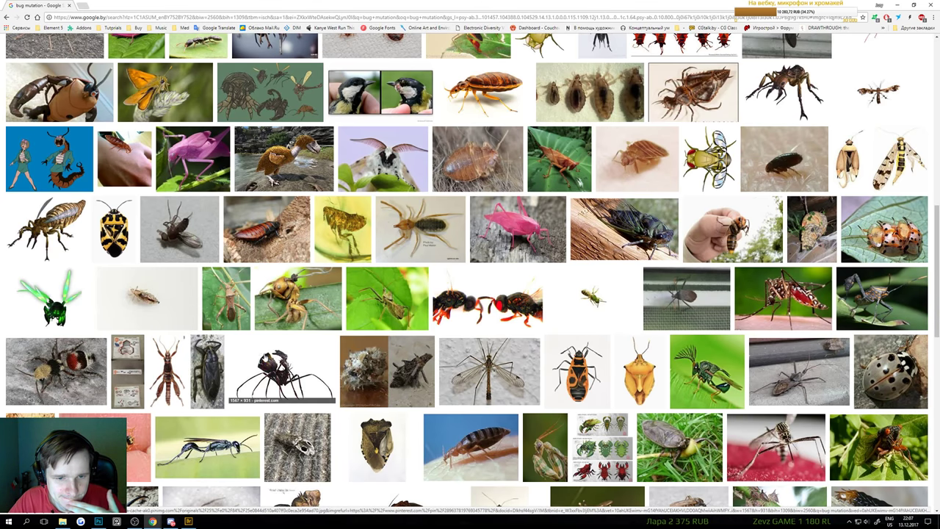
{"action": "left_click", "coordinate": [266, 358]}
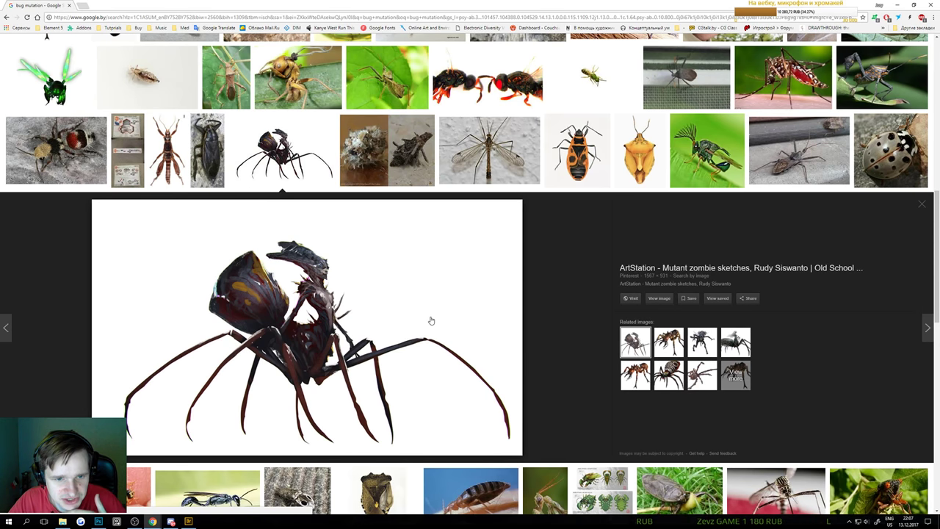
{"action": "left_click", "coordinate": [668, 342]}
{"action": "left_click", "coordinate": [668, 375]}
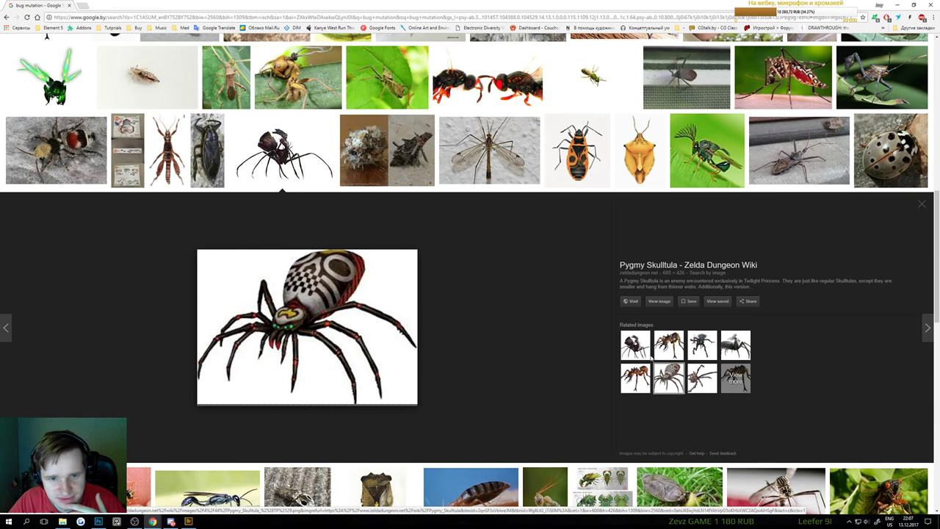
Look through the lower rows of the bug mutation results, and return to the start of the page
{"action": "scroll", "coordinate": [497, 311], "scroll_direction": "up", "scroll_amount": 2}
{"action": "scroll", "coordinate": [489, 311], "scroll_direction": "down", "scroll_amount": 5}
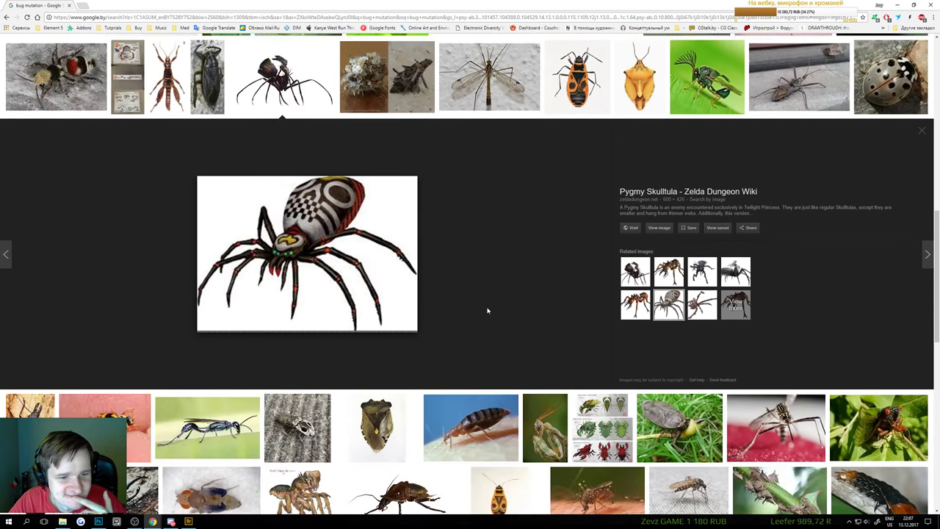
{"action": "scroll", "coordinate": [487, 311], "scroll_direction": "down", "scroll_amount": 2}
{"action": "scroll", "coordinate": [487, 310], "scroll_direction": "up", "scroll_amount": 1}
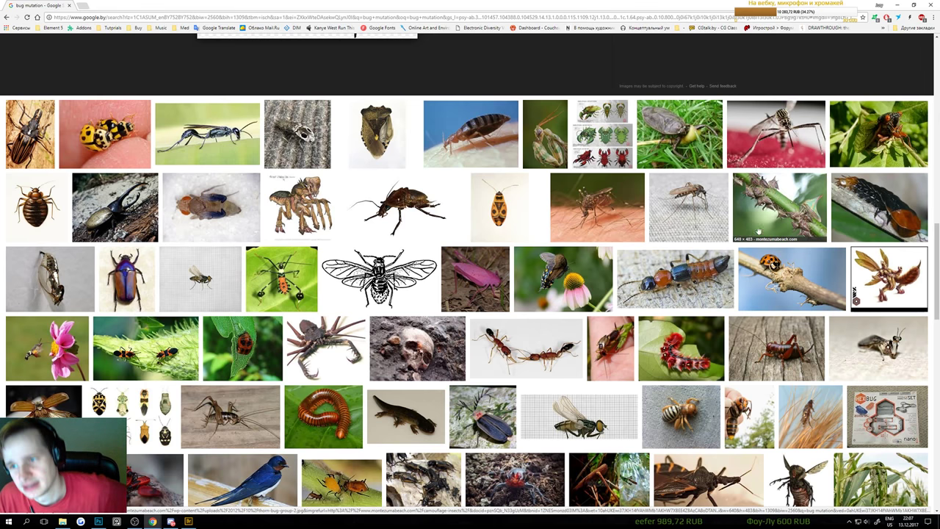
{"action": "left_click", "coordinate": [800, 220]}
{"action": "scroll", "coordinate": [568, 195], "scroll_direction": "down", "scroll_amount": 10}
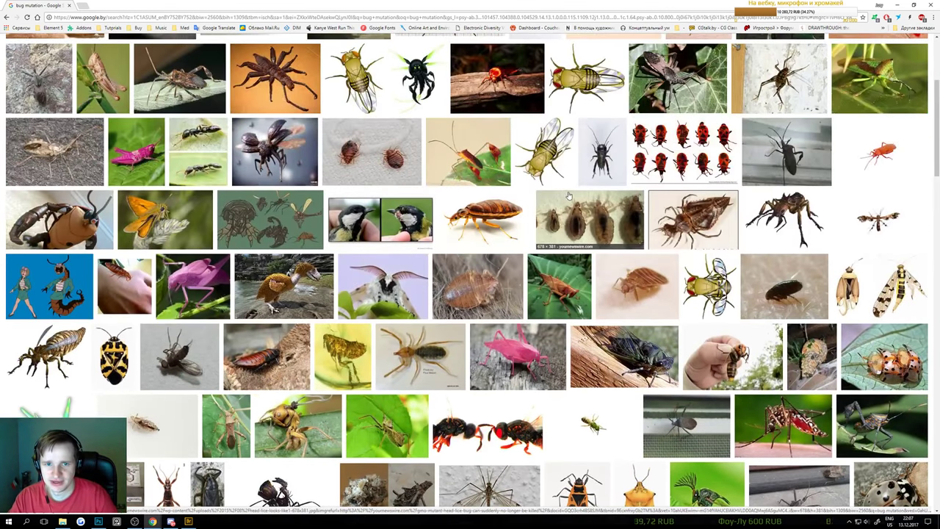
{"action": "scroll", "coordinate": [568, 195], "scroll_direction": "up", "scroll_amount": 3}
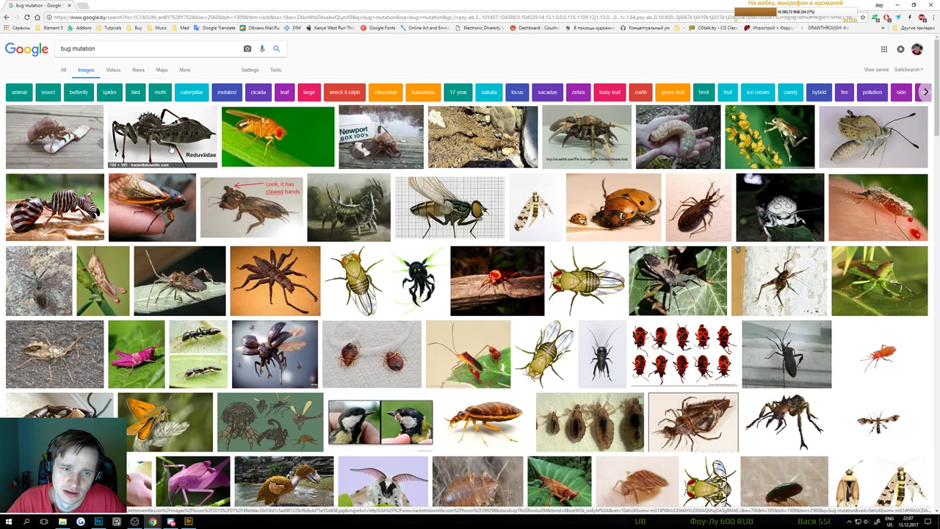
Replace the image search query with "avatar creatures" and run the search
{"action": "left_click_drag", "start_coordinate": [129, 51], "coordinate": [29, 50]}
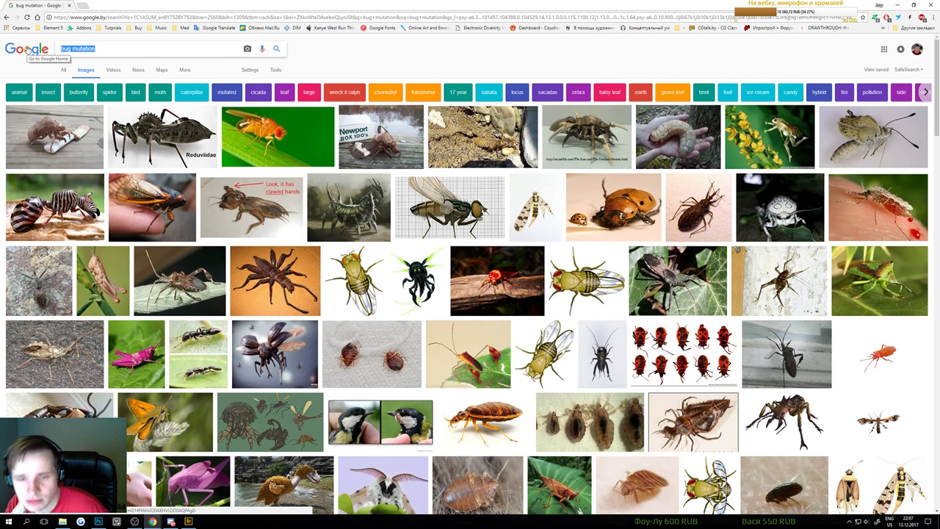
{"action": "type", "text": "a"}
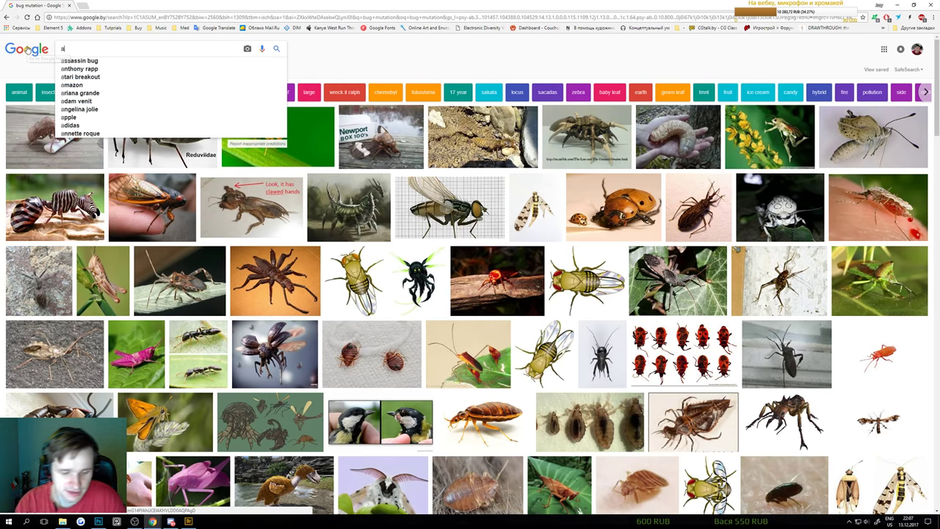
{"action": "type", "text": "vatar dog"}
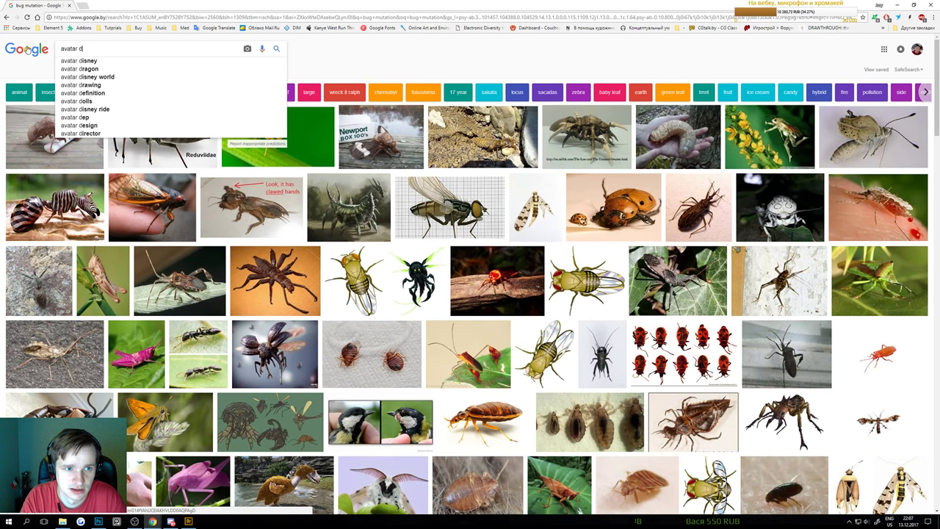
{"action": "key", "text": "BackSpace"}
{"action": "key", "text": "BackSpace"}
{"action": "key", "text": "BackSpace"}
{"action": "type", "text": "creatures"}
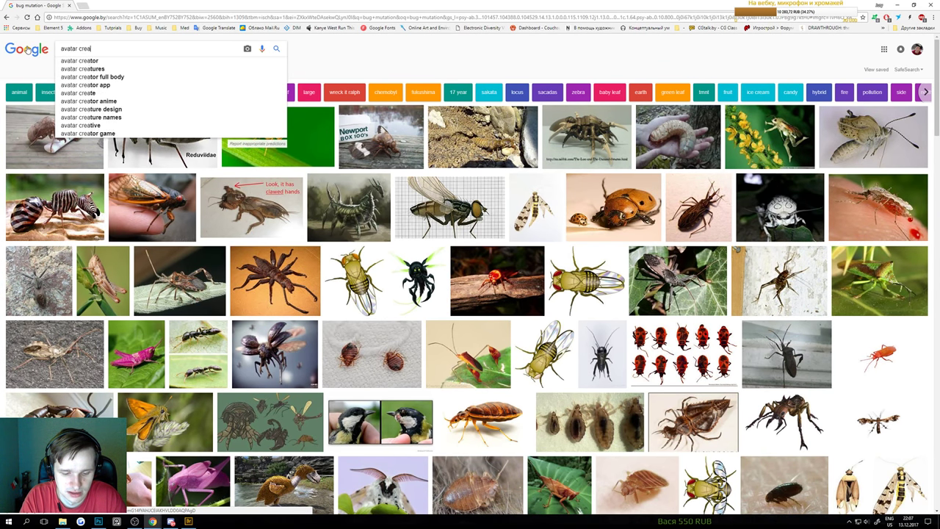
{"action": "key", "text": "Return"}
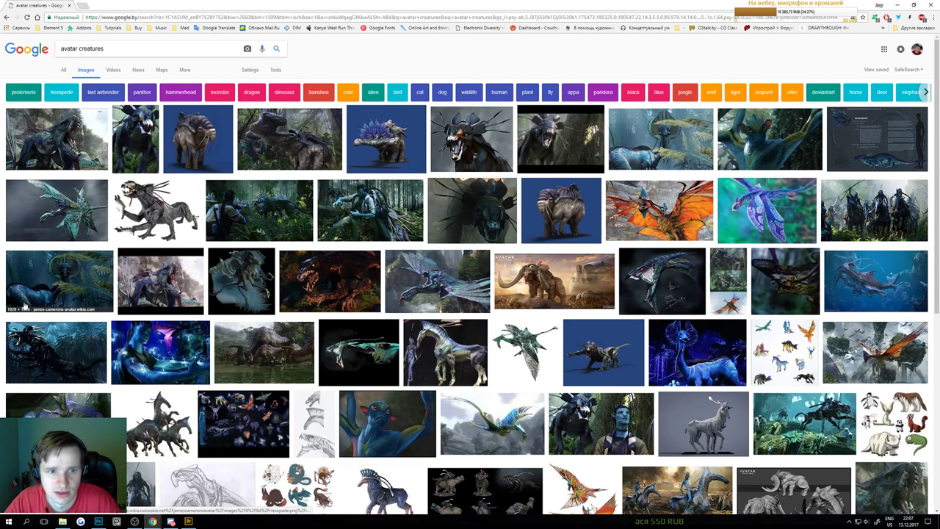
Preview the first six avatar creatures results in order, from the Mountain Banshee to the Thanator head
{"action": "left_click", "coordinate": [81, 136]}
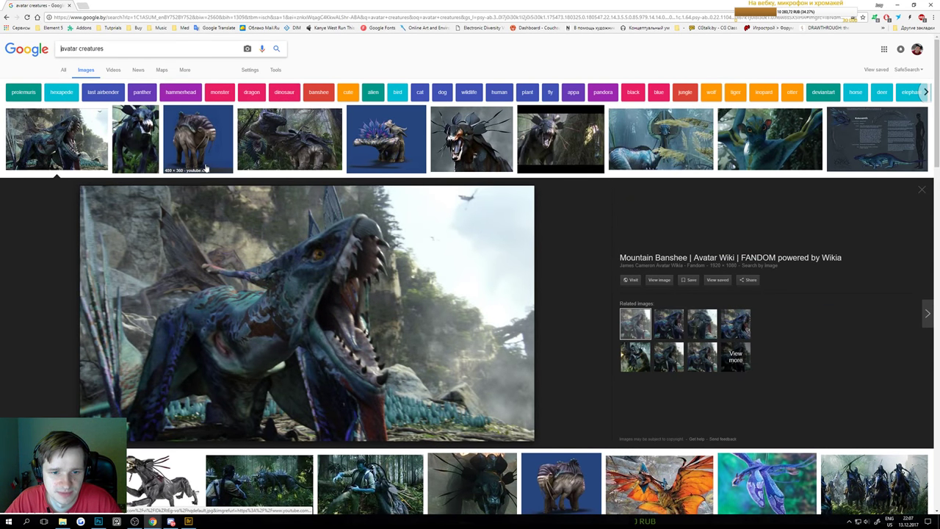
{"action": "left_click", "coordinate": [135, 135]}
{"action": "left_click", "coordinate": [192, 144]}
{"action": "left_click", "coordinate": [267, 158]}
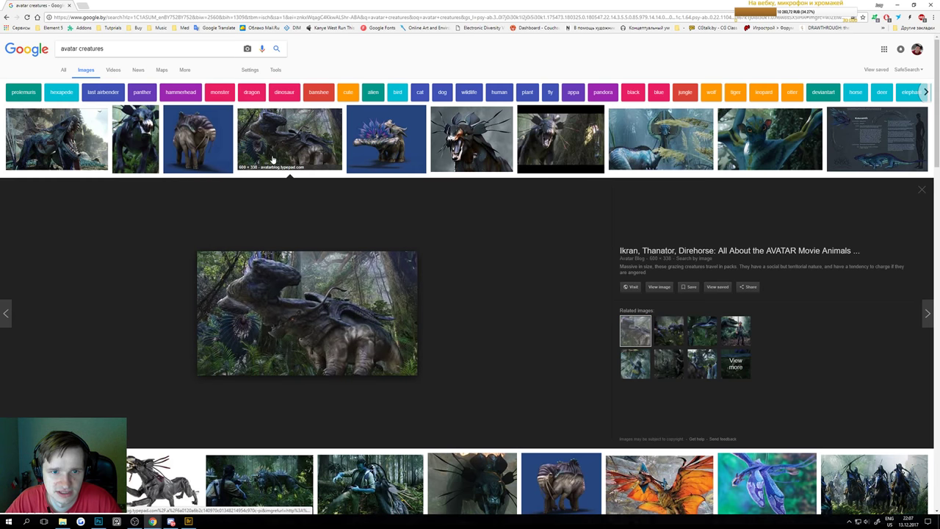
{"action": "left_click", "coordinate": [390, 152]}
{"action": "left_click", "coordinate": [474, 151]}
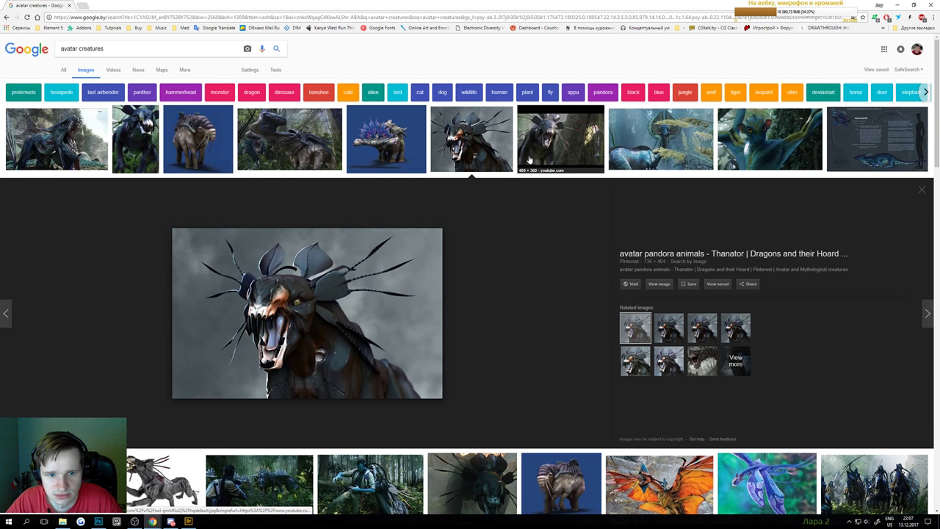
Preview the Thanator's related images, the forest creature from the "pandora animals" video, and its related viperwolf image
{"action": "left_click", "coordinate": [668, 327]}
{"action": "left_click", "coordinate": [702, 328]}
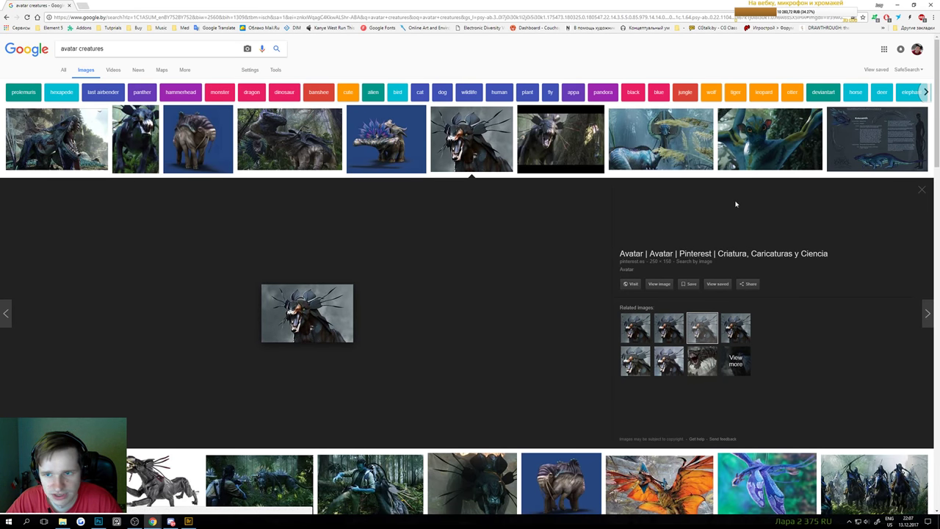
{"action": "left_click", "coordinate": [770, 140]}
{"action": "left_click", "coordinate": [558, 141]}
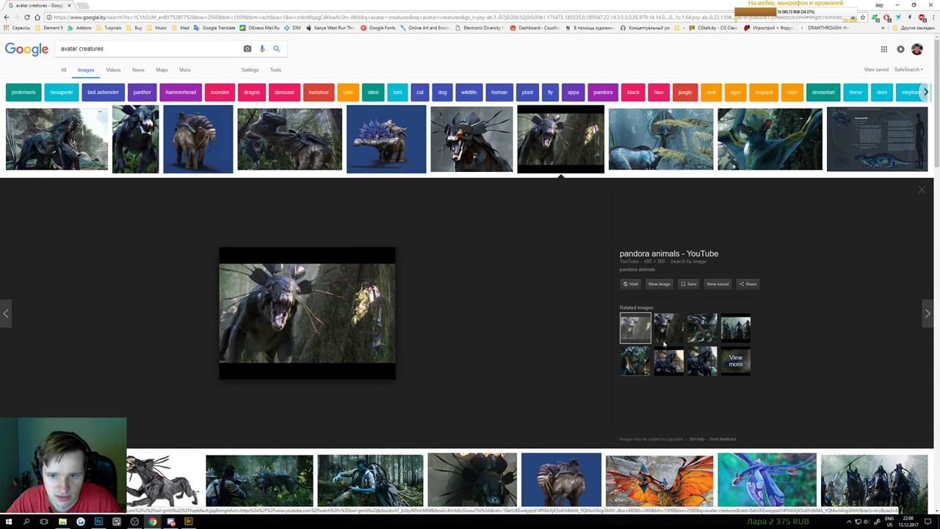
{"action": "left_click", "coordinate": [735, 327]}
{"action": "left_click", "coordinate": [704, 325]}
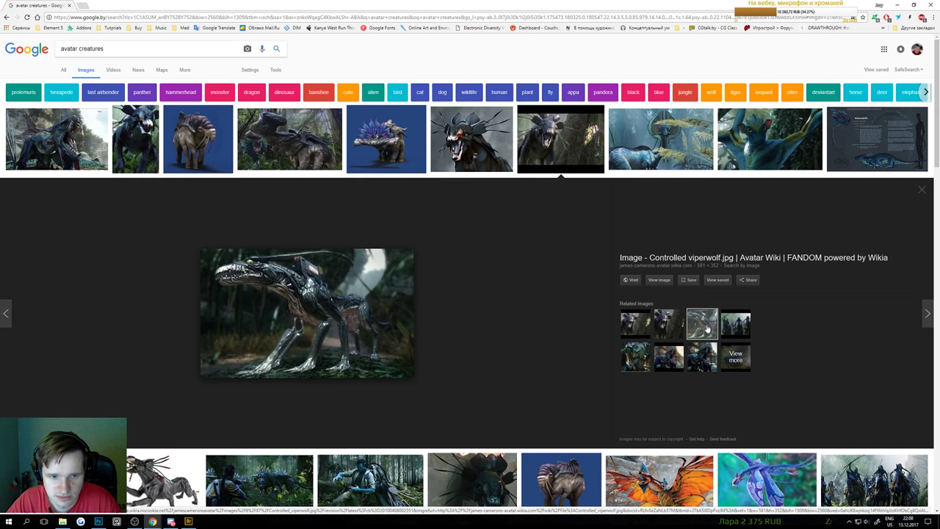
Preview the Thanator image's related Ikran pictures, and copy the Thanator head image from the avatar creatures results
{"action": "left_click", "coordinate": [705, 358]}
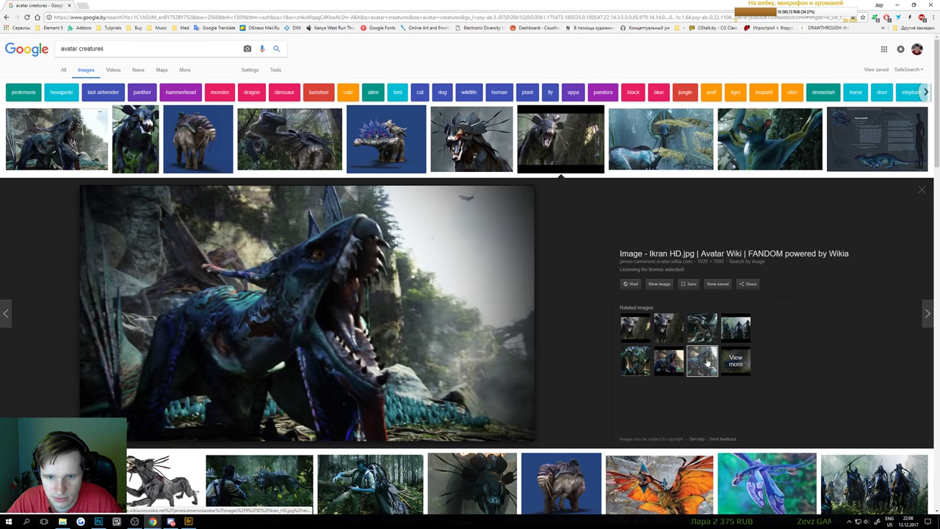
{"action": "left_click", "coordinate": [668, 360]}
{"action": "left_click", "coordinate": [449, 163]}
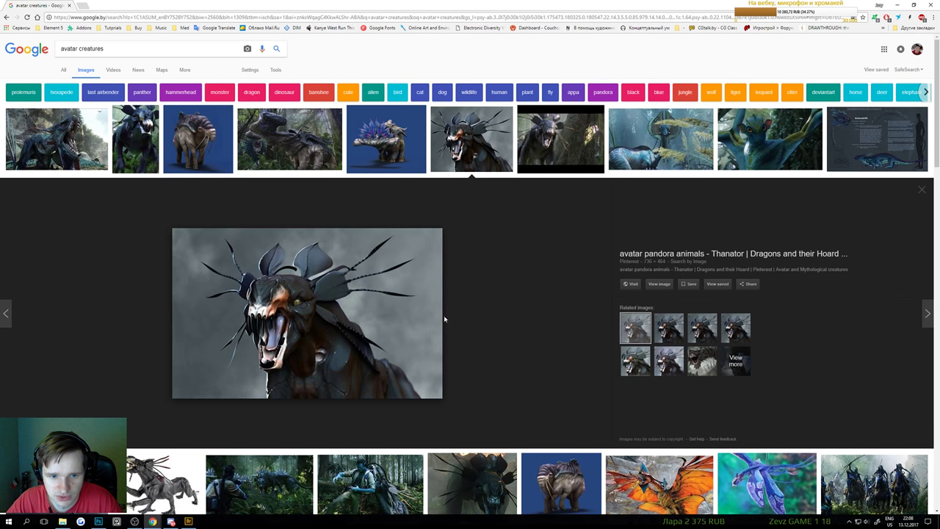
{"action": "right_click", "coordinate": [337, 285]}
{"action": "left_click", "coordinate": [365, 360]}
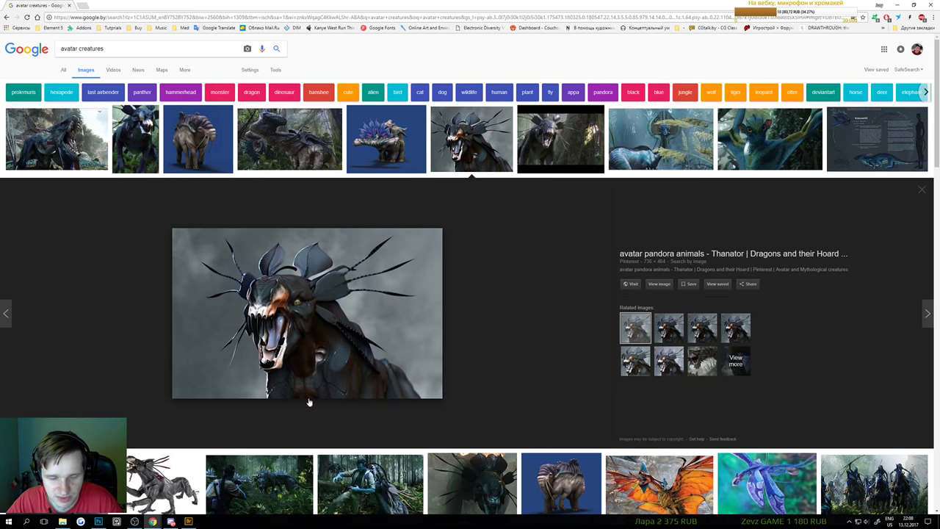
Paste the Thanator head into the Photoshop canvas, scale it to about 40%, and place it beside the carrots along the bottom edge
{"action": "key", "text": "alt+Tab"}
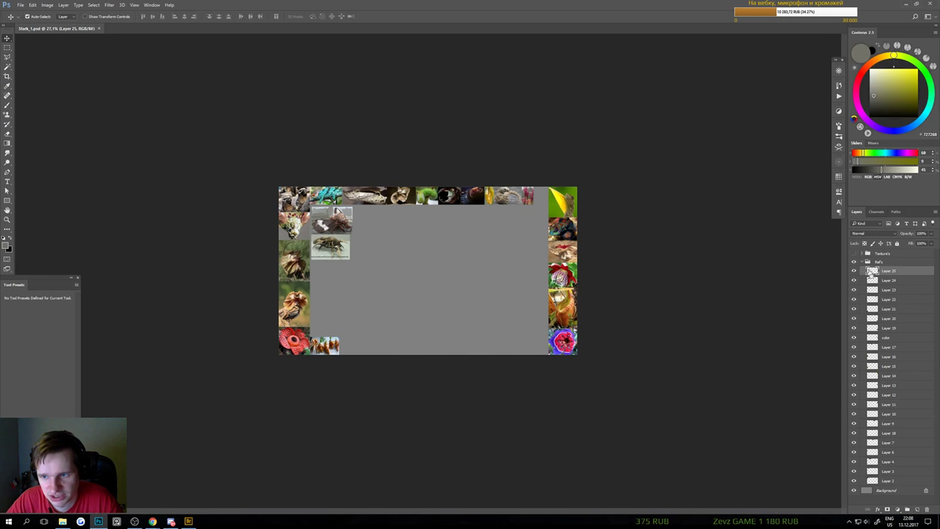
{"action": "key", "text": "ctrl+v"}
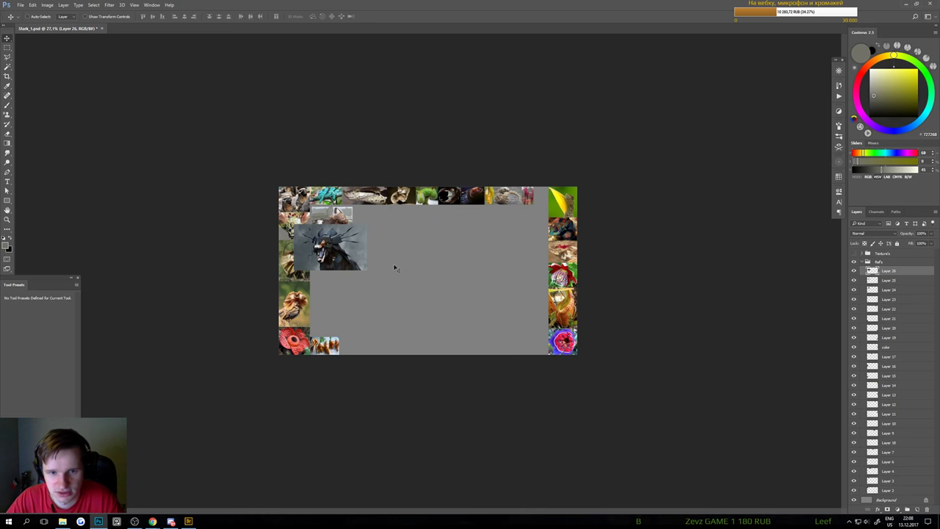
{"action": "left_click_drag", "start_coordinate": [321, 239], "coordinate": [383, 349]}
{"action": "key", "text": "ctrl+t"}
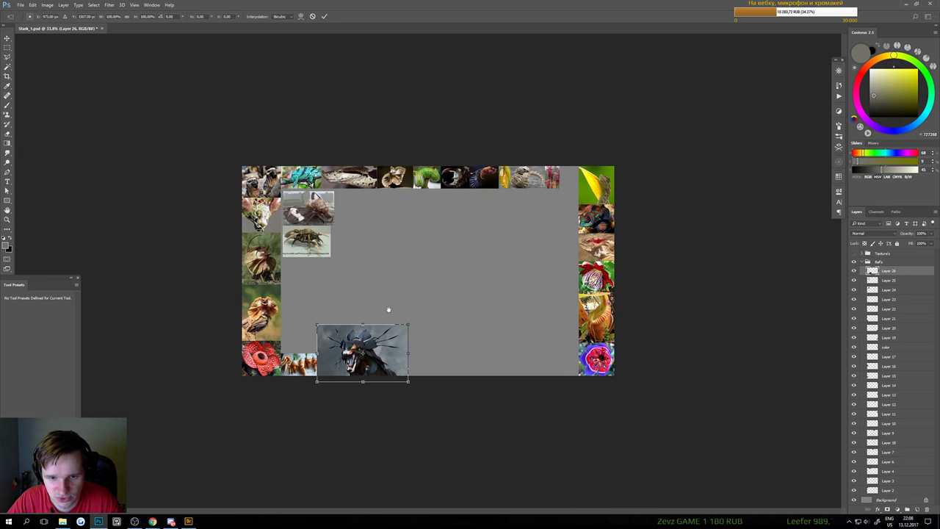
{"action": "scroll", "coordinate": [389, 309], "scroll_direction": "up", "scroll_amount": 3}
{"action": "left_click_drag", "start_coordinate": [526, 193], "coordinate": [371, 273]}
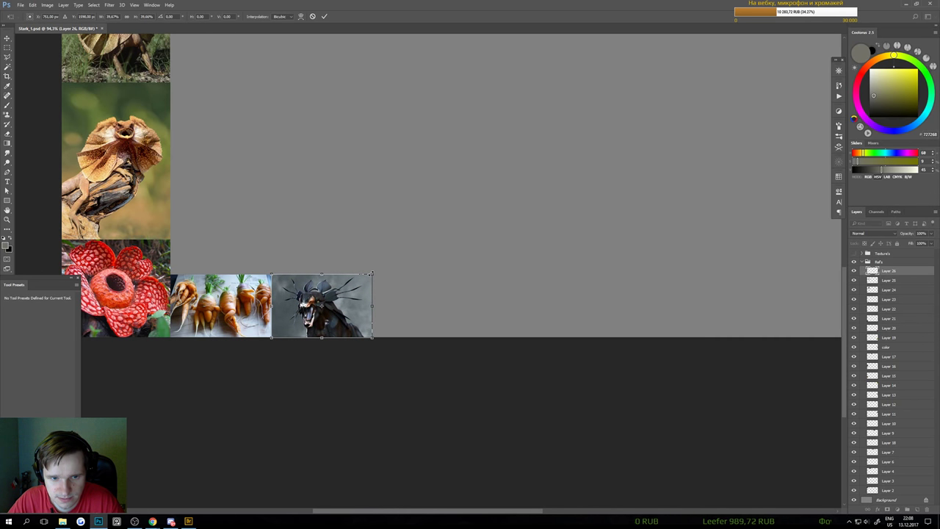
{"action": "key", "text": "Return"}
{"action": "scroll", "coordinate": [346, 278], "scroll_direction": "down", "scroll_amount": 5}
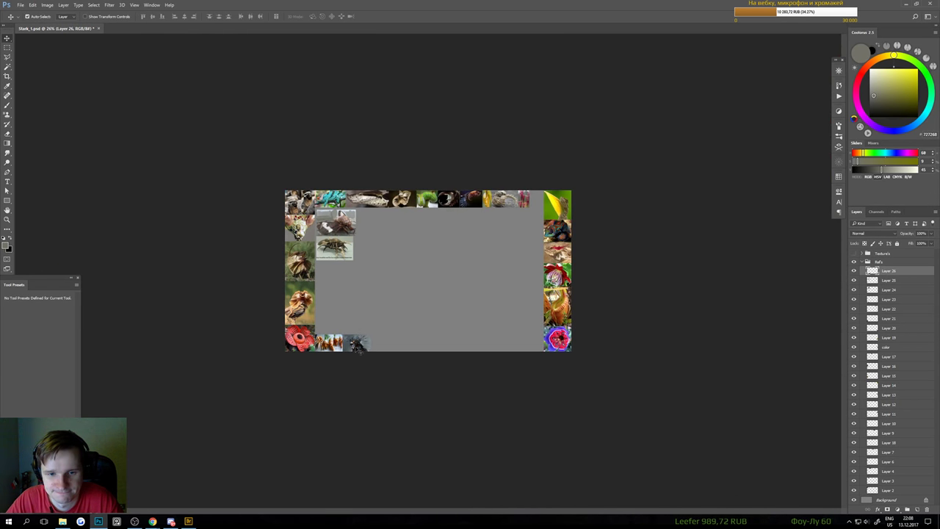
{"action": "scroll", "coordinate": [377, 374], "scroll_direction": "up", "scroll_amount": 4}
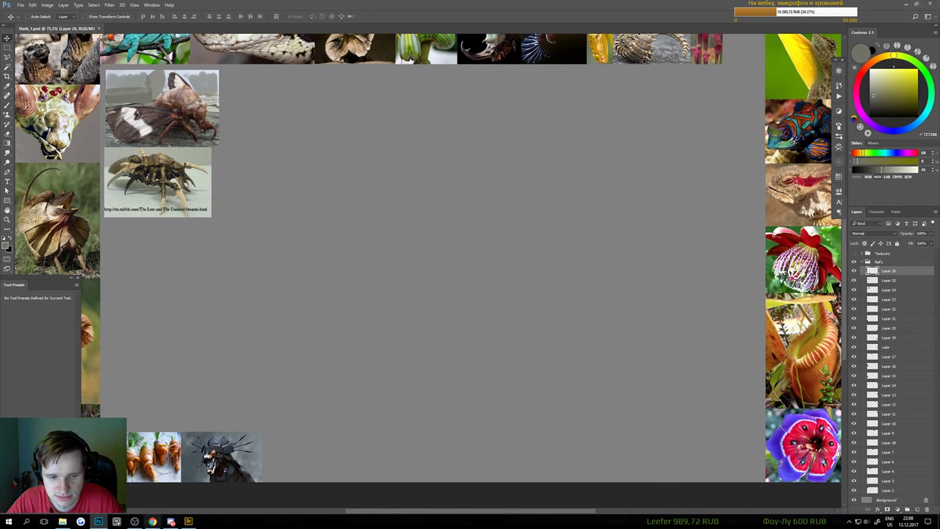
Switch to Chrome and preview the related spiked serpent artwork, then the Prolemuris result and two of its related images
{"action": "mouse_move", "coordinate": [153, 521]}
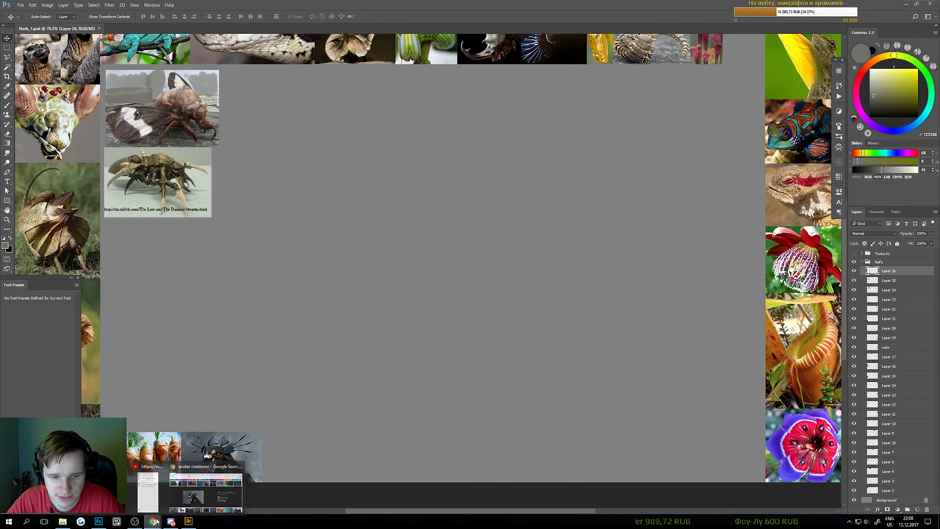
{"action": "left_click", "coordinate": [206, 485]}
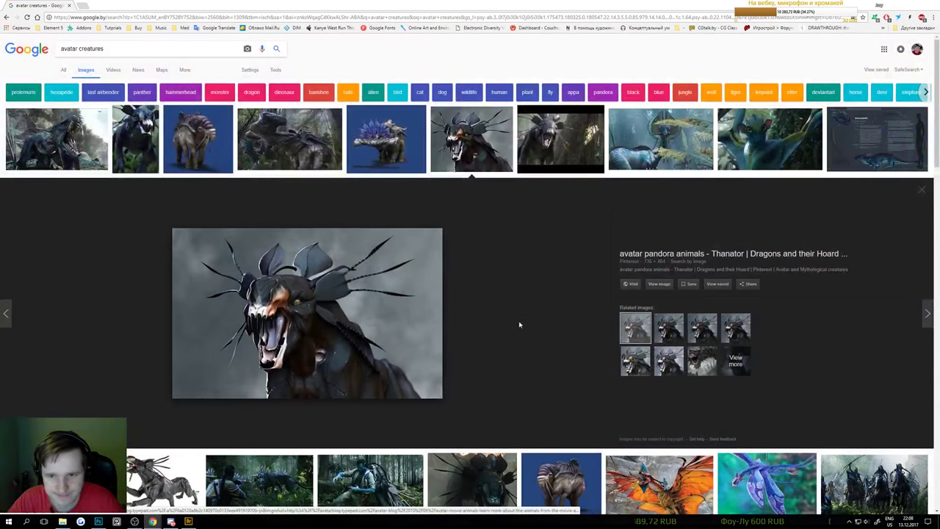
{"action": "left_click", "coordinate": [702, 360]}
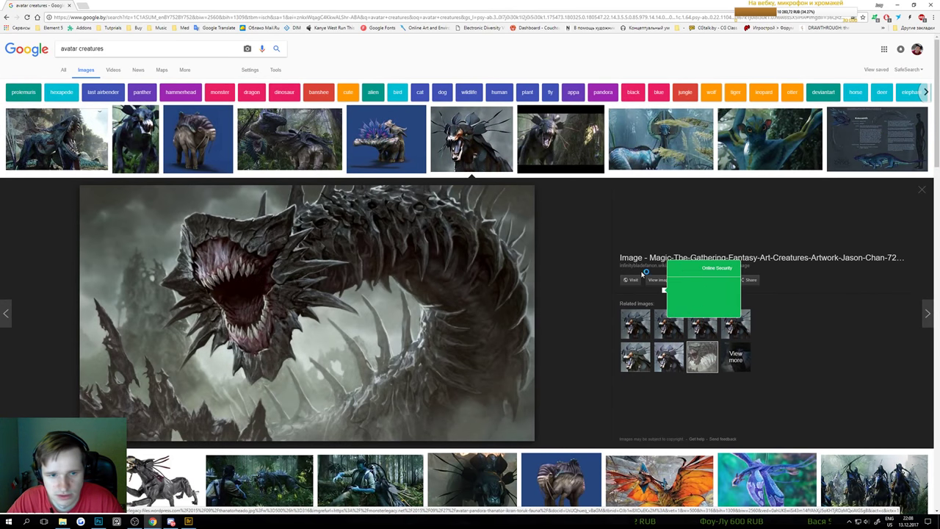
{"action": "left_click", "coordinate": [858, 151]}
{"action": "left_click", "coordinate": [799, 124]}
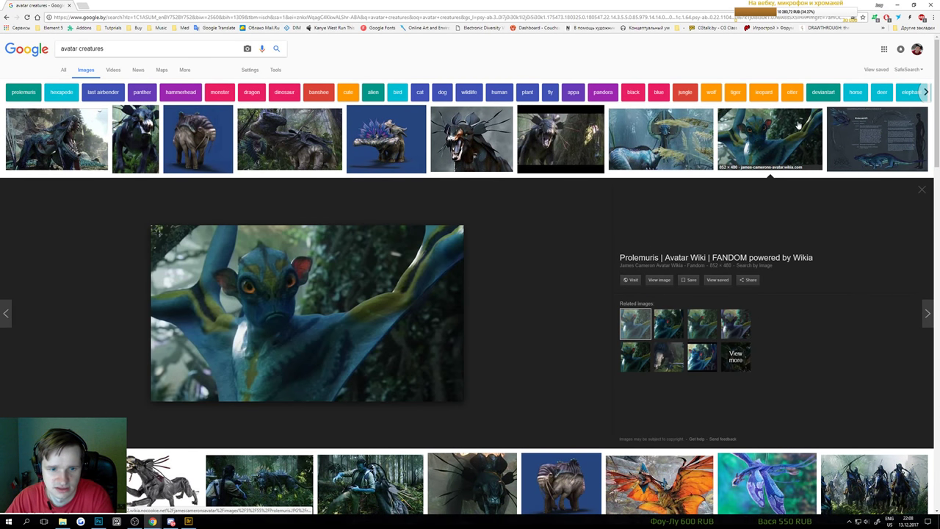
{"action": "left_click", "coordinate": [675, 316]}
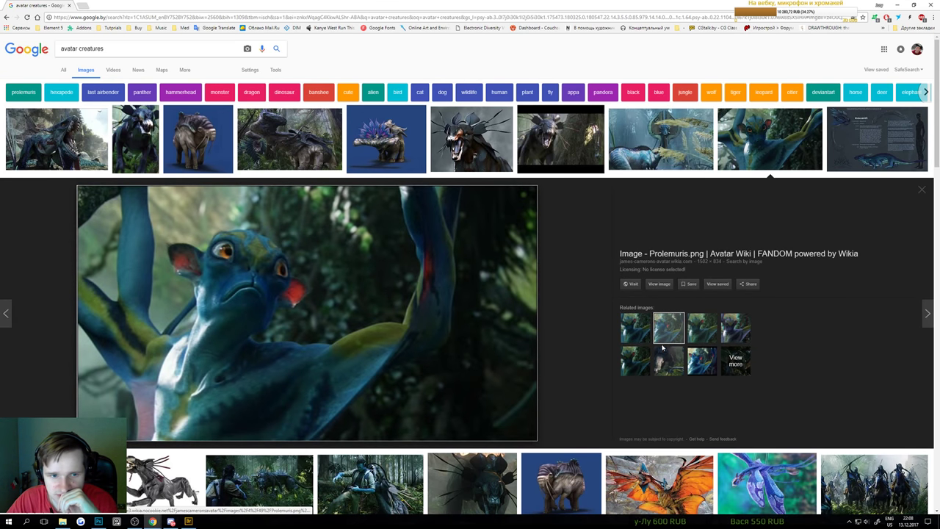
{"action": "left_click", "coordinate": [634, 356]}
{"action": "scroll", "coordinate": [610, 346], "scroll_direction": "down", "scroll_amount": 4}
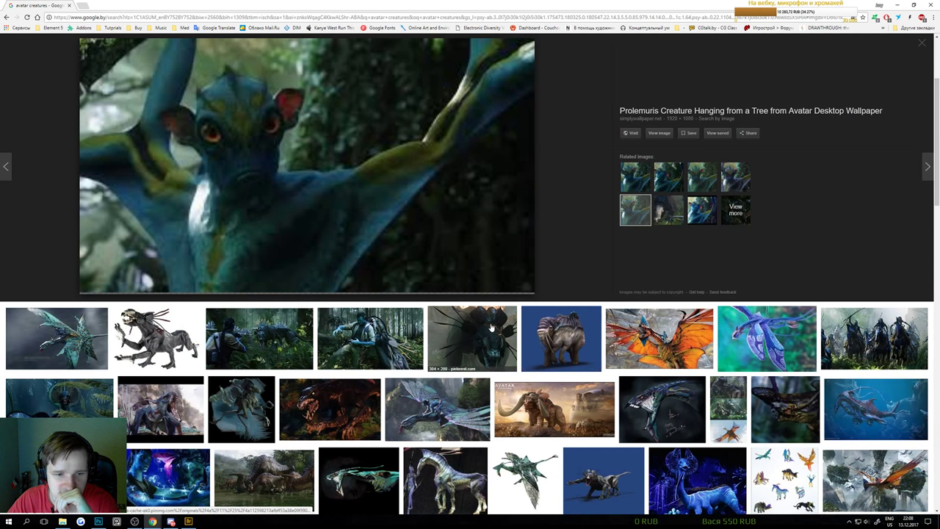
Preview the two forest Thanator scenes, the dark Palulukan/Thanator face and the striped creature on a blue background
{"action": "left_click", "coordinate": [289, 348]}
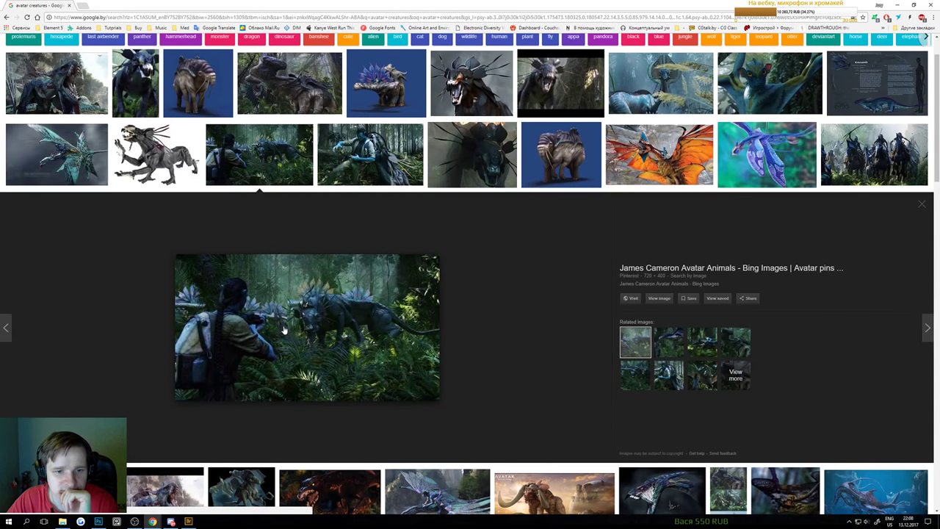
{"action": "left_click", "coordinate": [369, 163]}
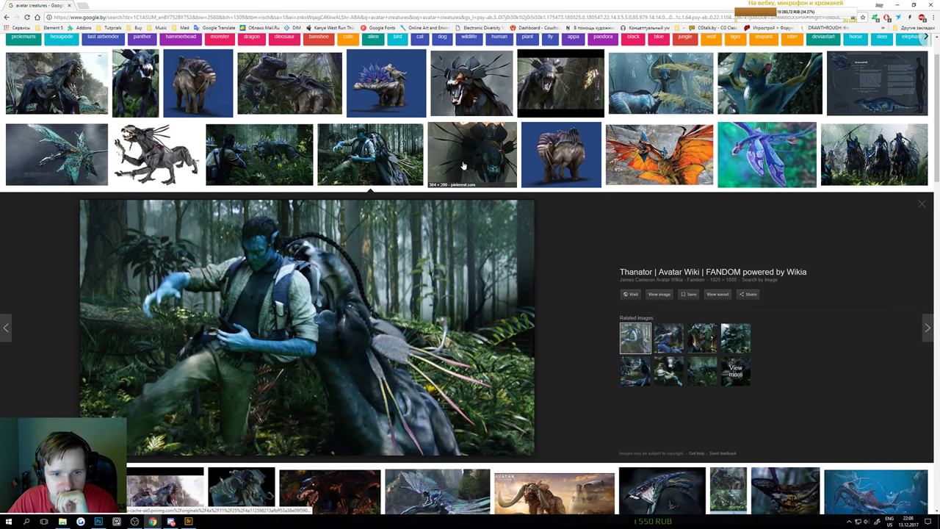
{"action": "left_click", "coordinate": [474, 166]}
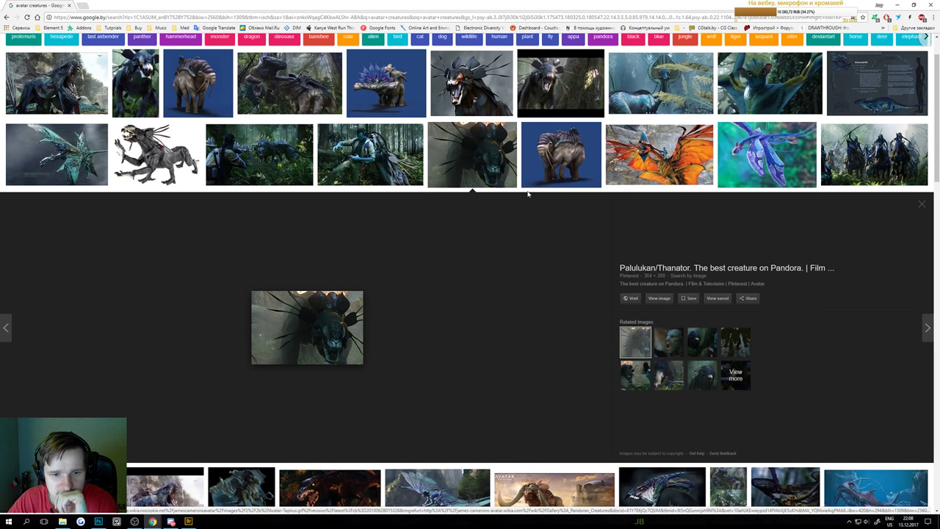
{"action": "left_click", "coordinate": [561, 162]}
Compare related versions of the orange-winged Toruk Makto picture, and copy the one from Mitchell Team France
{"action": "left_click", "coordinate": [679, 170]}
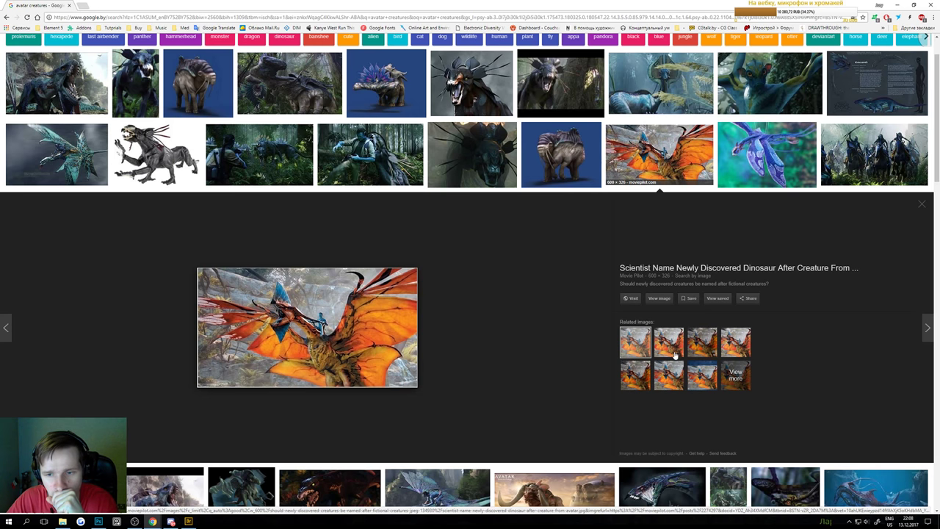
{"action": "left_click", "coordinate": [676, 340]}
{"action": "left_click", "coordinate": [694, 345]}
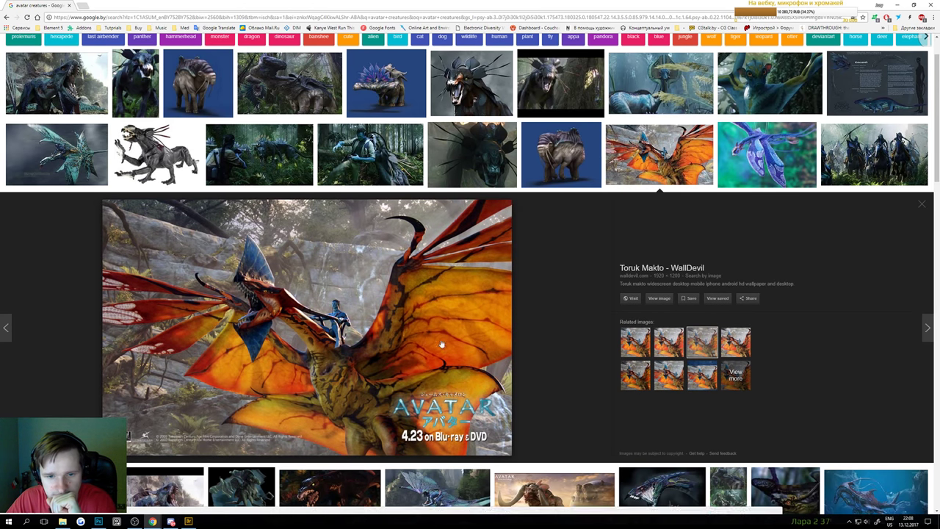
{"action": "left_click", "coordinate": [658, 380]}
{"action": "left_click", "coordinate": [636, 381]}
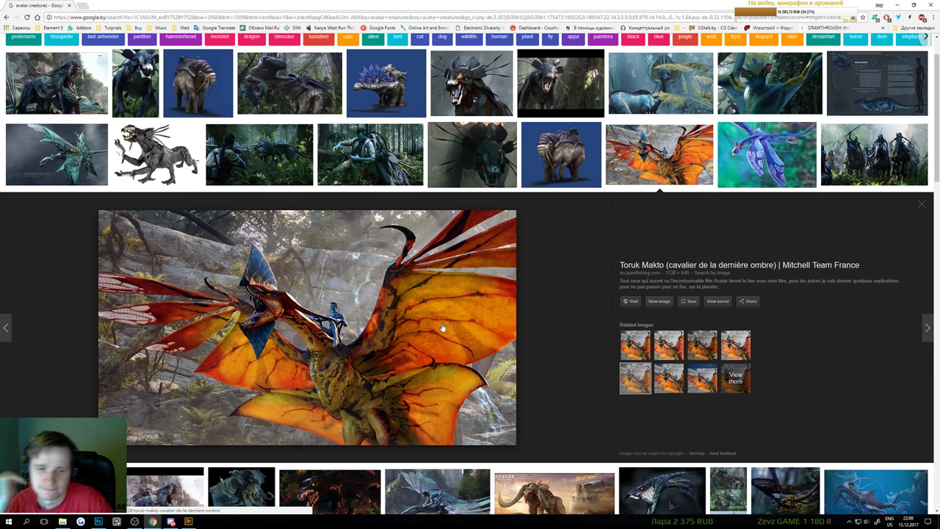
{"action": "right_click", "coordinate": [422, 324]}
{"action": "left_click", "coordinate": [449, 392]}
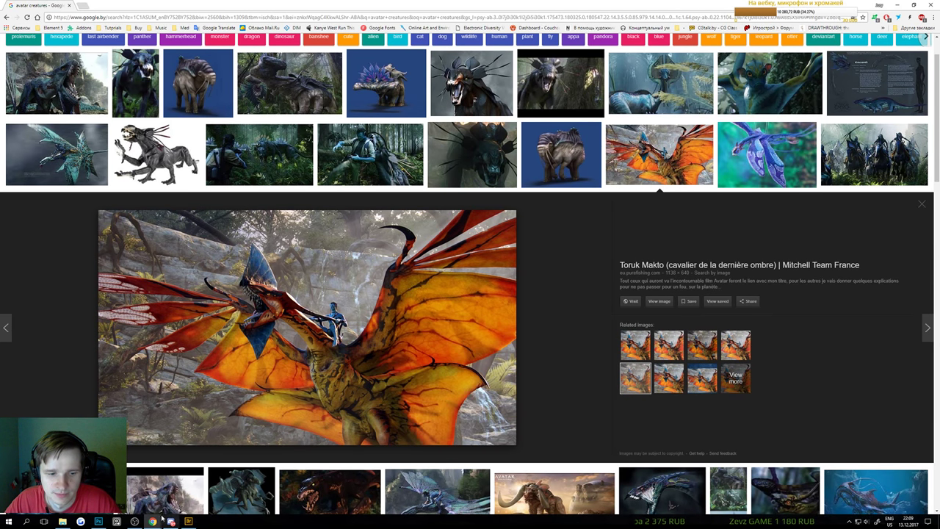
Paste the Toruk Makto picture into the Photoshop canvas, scale it to about 28%, and place it beside the Thanator head along the bottom edge
{"action": "key", "text": "alt+Tab"}
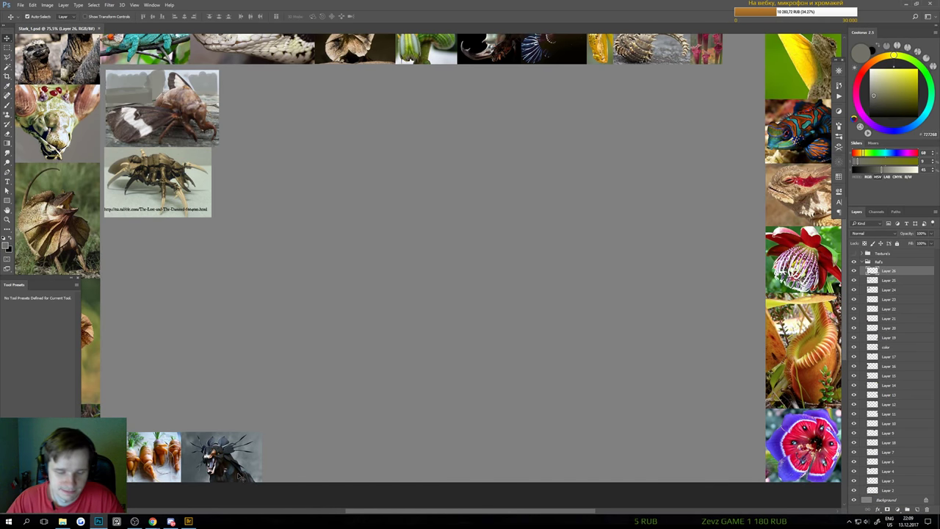
{"action": "key", "text": "ctrl+v"}
{"action": "key", "text": "ctrl+t"}
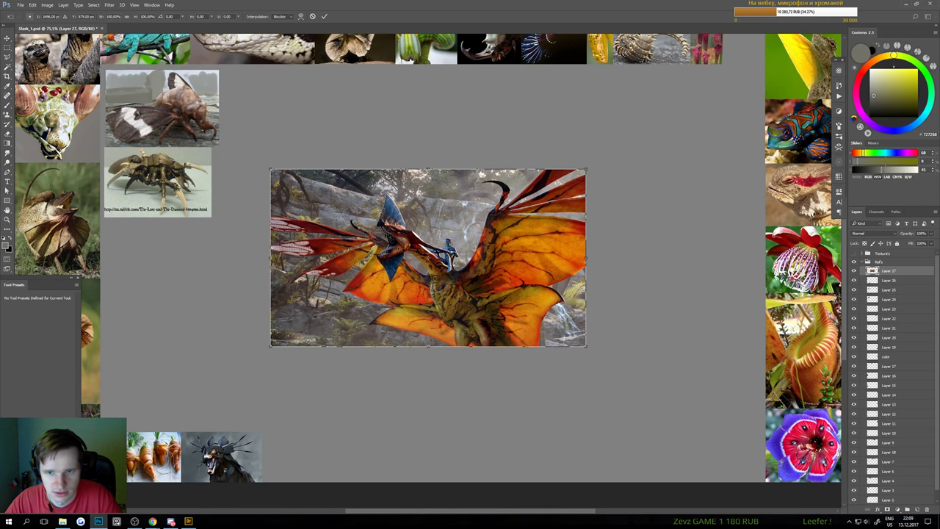
{"action": "left_click_drag", "start_coordinate": [586, 170], "coordinate": [352, 431]}
{"action": "left_click_drag", "start_coordinate": [271, 464], "coordinate": [321, 476]}
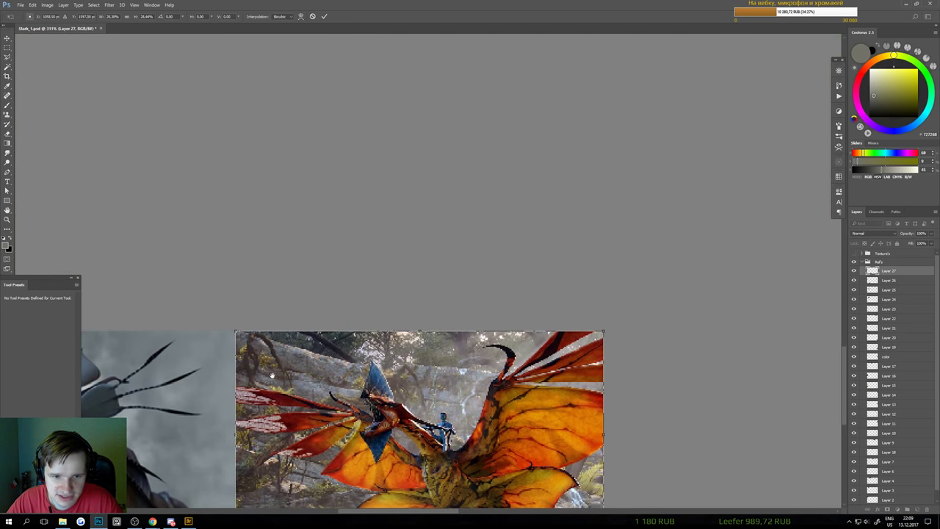
{"action": "left_click_drag", "start_coordinate": [273, 376], "coordinate": [333, 74]}
{"action": "key", "text": "Return"}
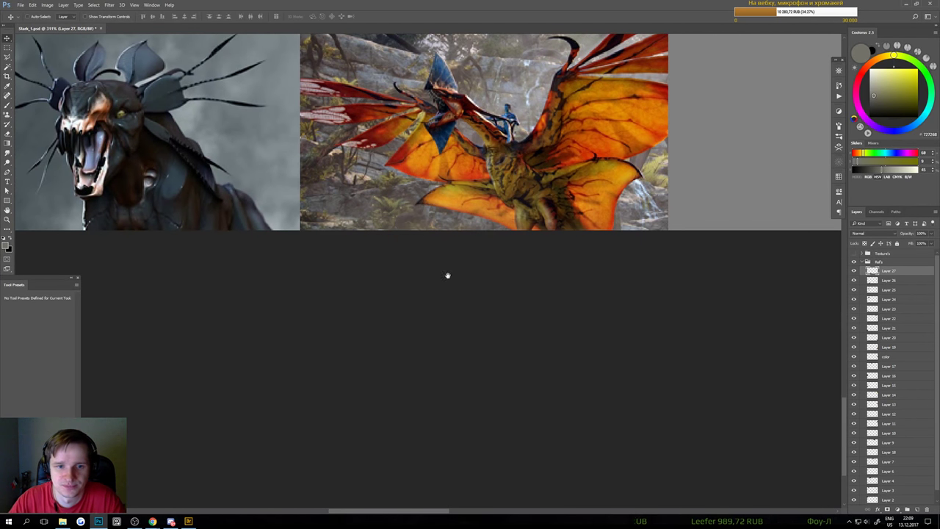
{"action": "left_click_drag", "start_coordinate": [524, 250], "coordinate": [457, 319]}
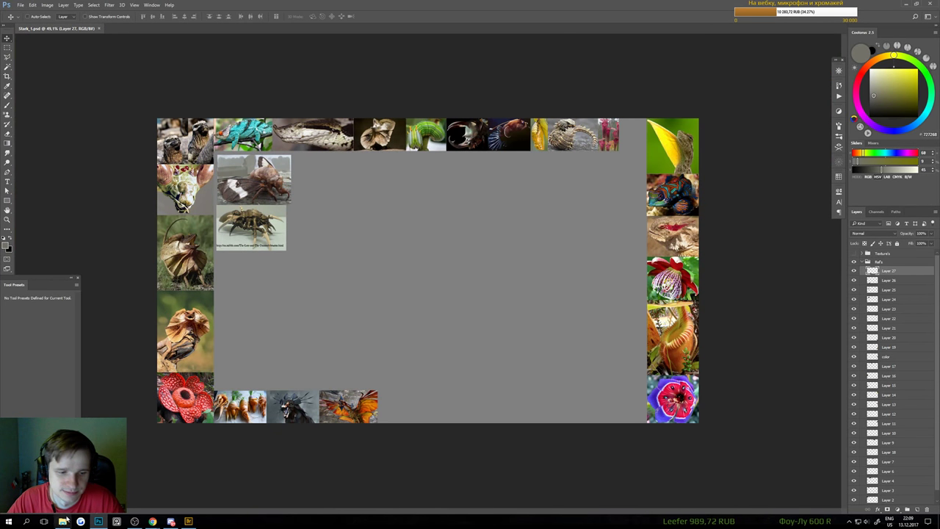
Switch to Chrome and preview the third-row avatar creatures results, including the flying mount, Pandorian Creature, Tet Zoo guide and BlackBook image
{"action": "left_click", "coordinate": [153, 521]}
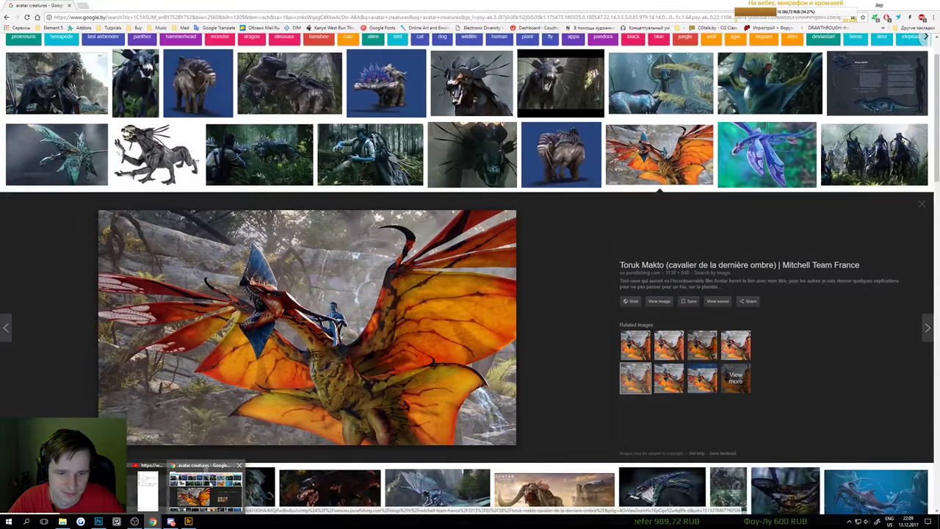
{"action": "left_click", "coordinate": [207, 486]}
{"action": "scroll", "coordinate": [594, 339], "scroll_direction": "down", "scroll_amount": 2}
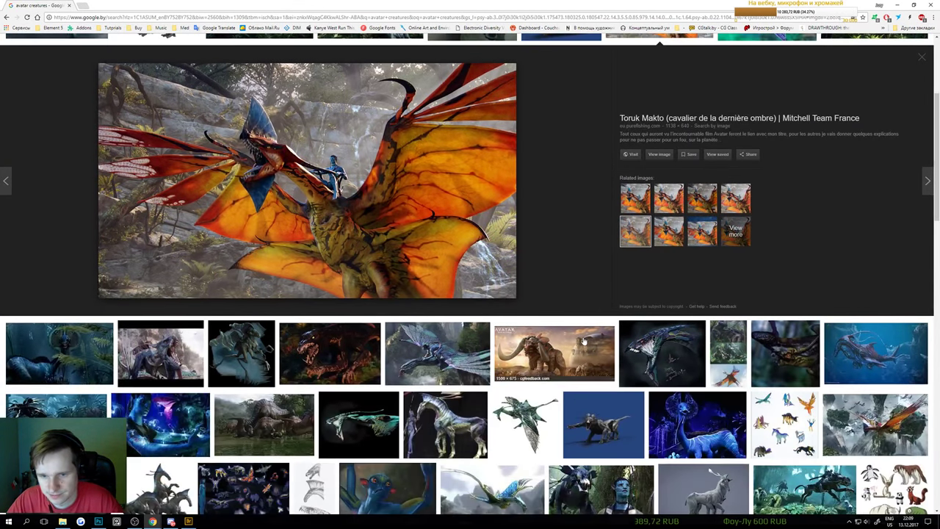
{"action": "left_click", "coordinate": [397, 370]}
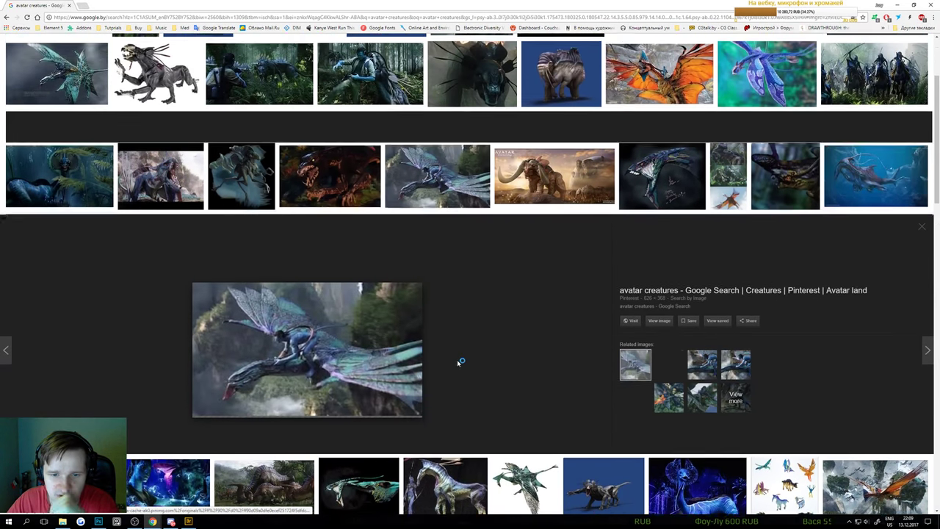
{"action": "left_click", "coordinate": [251, 163]}
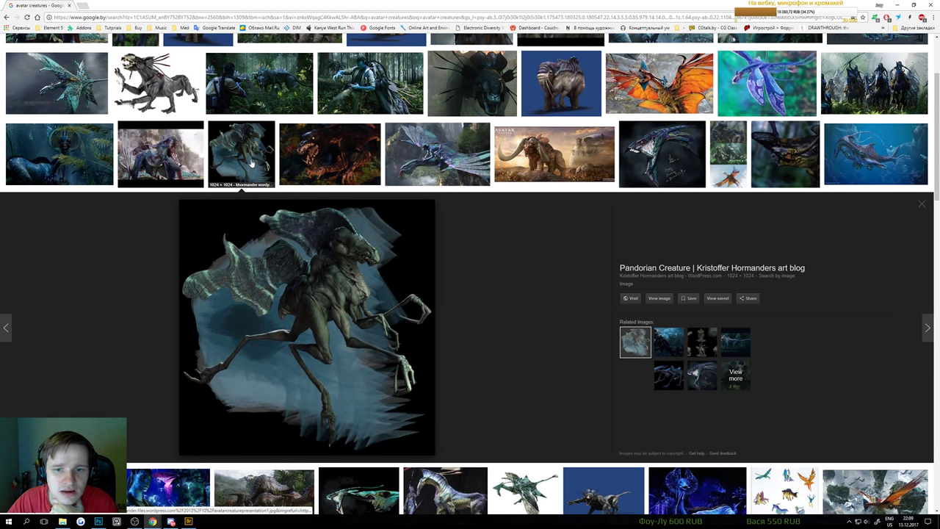
{"action": "left_click", "coordinate": [667, 166]}
{"action": "left_click", "coordinate": [742, 165]}
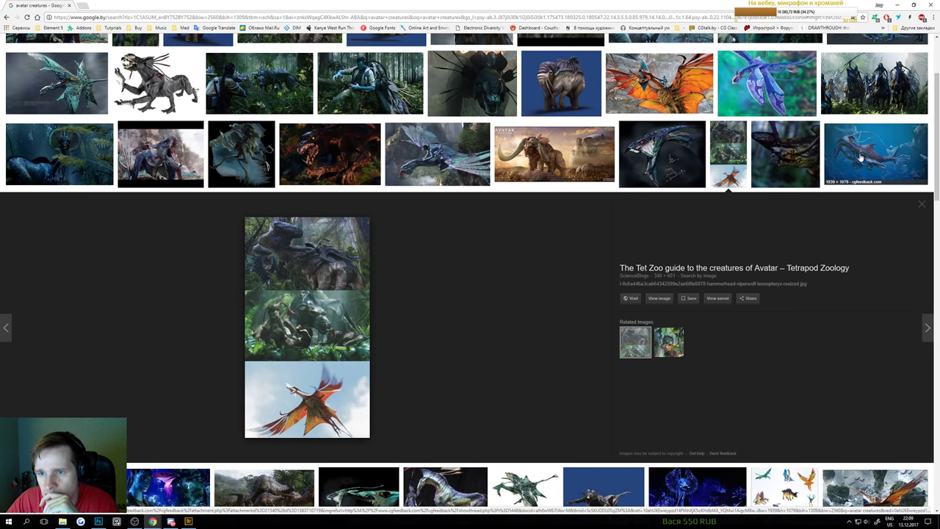
{"action": "scroll", "coordinate": [839, 158], "scroll_direction": "down", "scroll_amount": 1}
{"action": "left_click", "coordinate": [793, 129]}
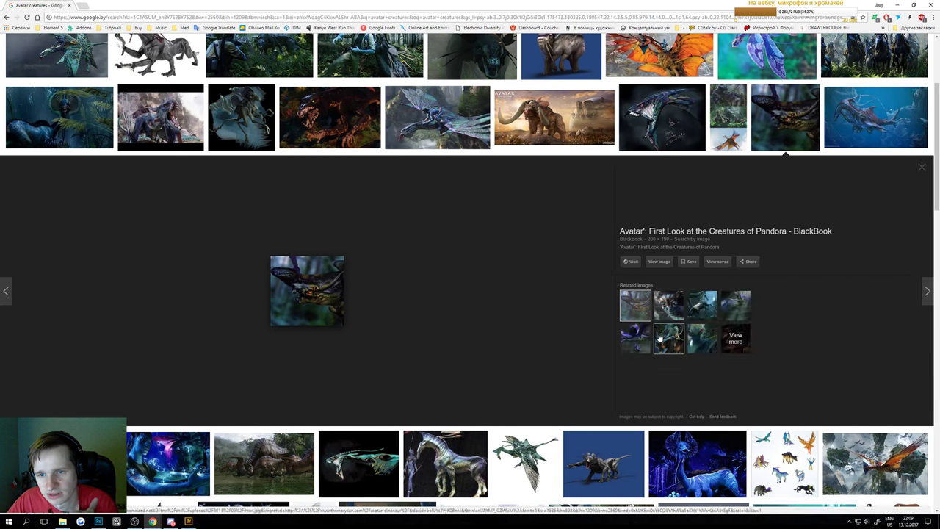
Copy the BlackBook creature image, paste it into the Photoshop canvas, and place it beside the Toruk Makto picture along the bottom edge
{"action": "right_click", "coordinate": [312, 307]}
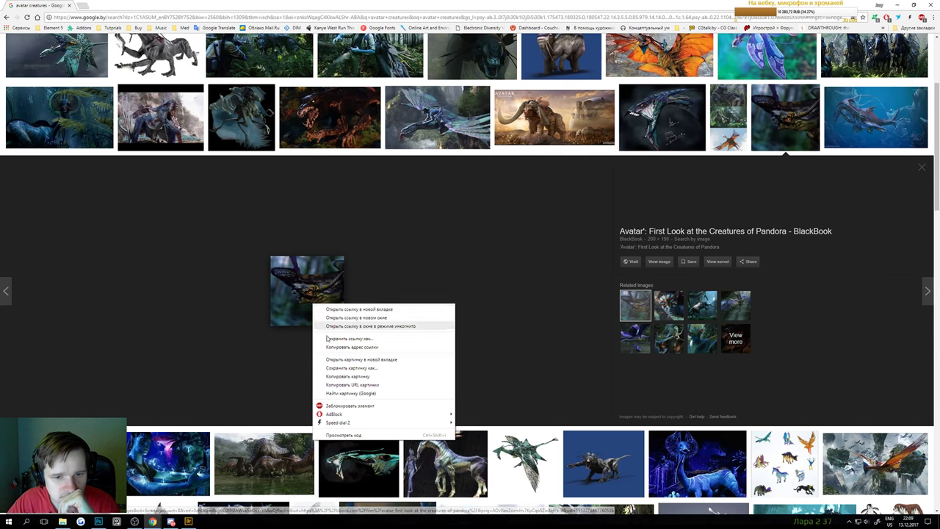
{"action": "left_click", "coordinate": [382, 367]}
{"action": "key", "text": "alt+Tab"}
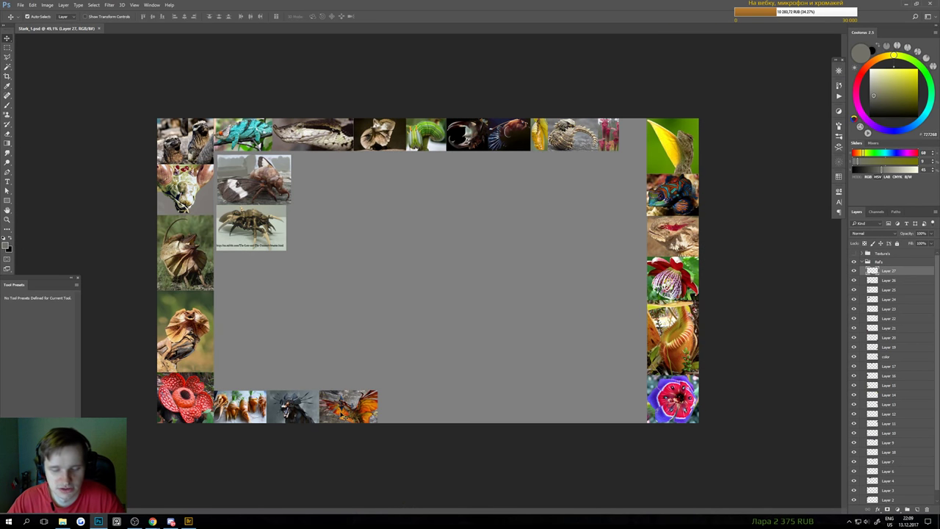
{"action": "key", "text": "ctrl+v"}
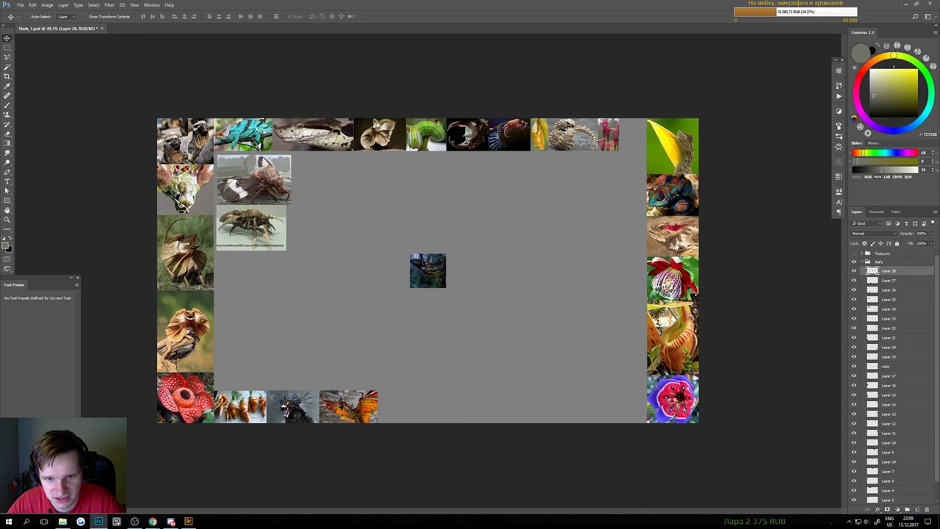
{"action": "left_click_drag", "start_coordinate": [423, 261], "coordinate": [433, 411]}
{"action": "key", "text": "ctrl+t"}
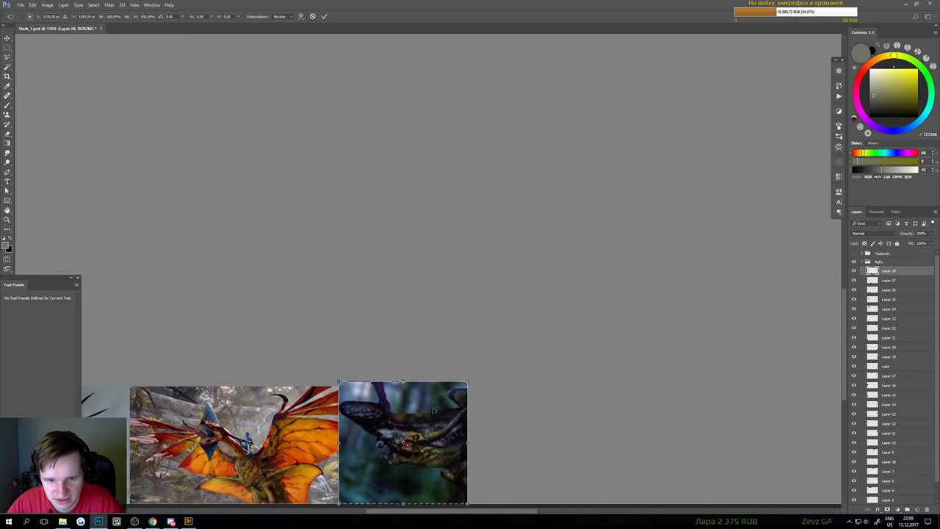
{"action": "key", "text": "Return"}
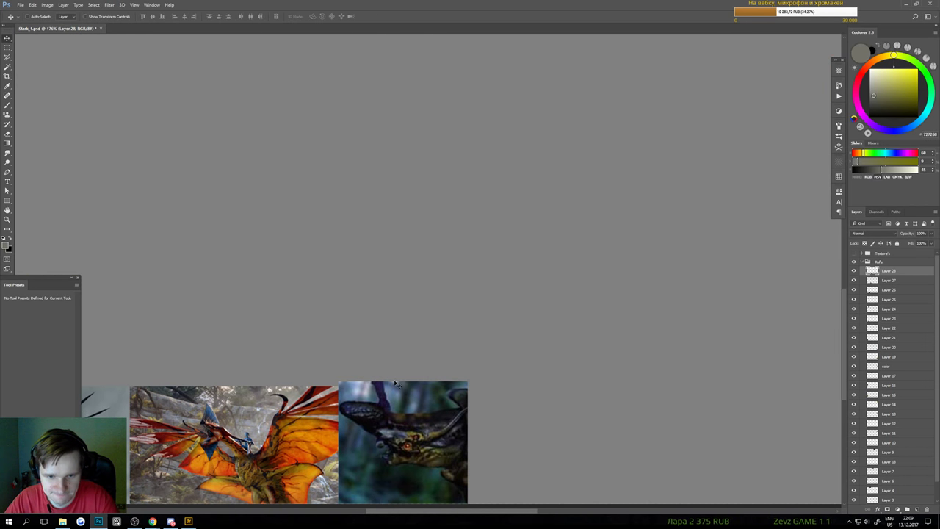
Trim the strip above the dark forest creature picture so its height matches the neighbouring Toruk Makto image
{"action": "key", "text": "m"}
{"action": "left_click_drag", "start_coordinate": [281, 330], "coordinate": [528, 386]}
{"action": "key", "text": "ctrl+d"}
{"action": "left_click_drag", "start_coordinate": [506, 429], "coordinate": [452, 428]}
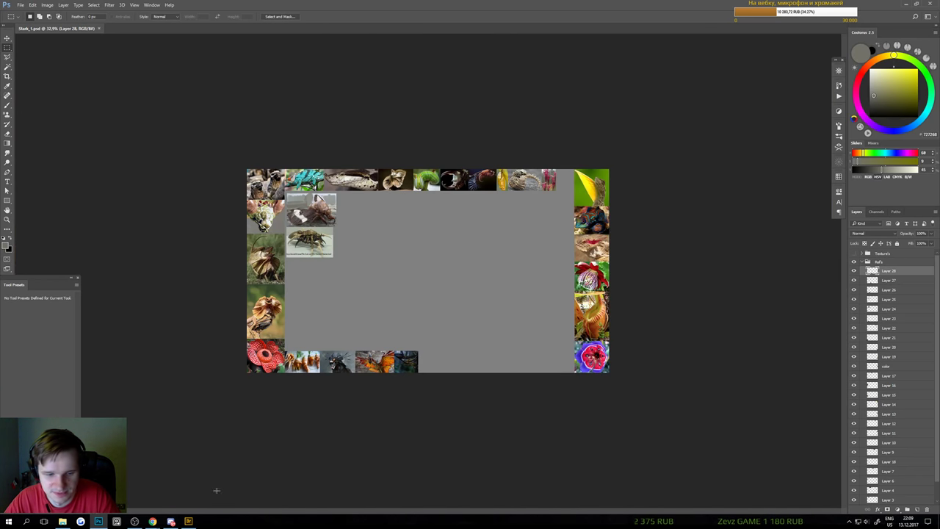
Switch to Chrome and preview the related Mary Sue picture titled New Pterosaur Named For Avatar
{"action": "left_click", "coordinate": [152, 521]}
{"action": "left_click", "coordinate": [197, 488]}
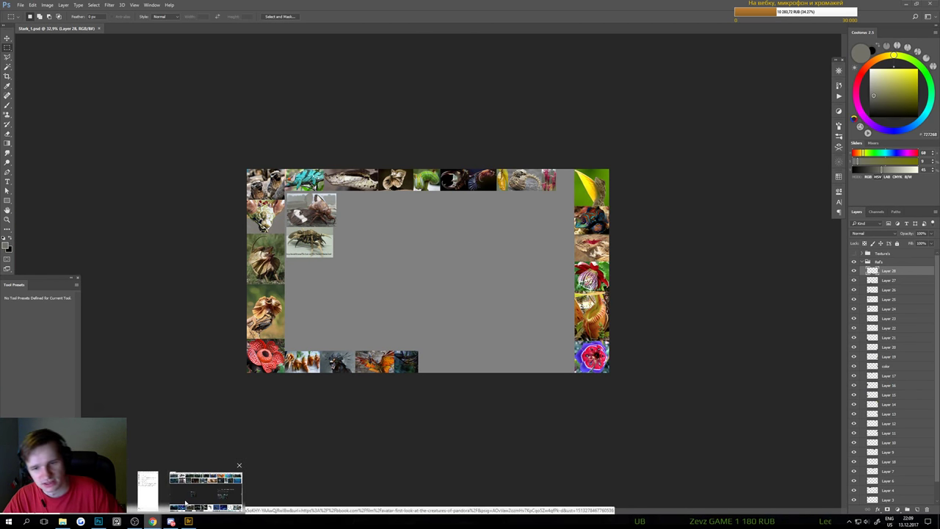
{"action": "left_click", "coordinate": [677, 348]}
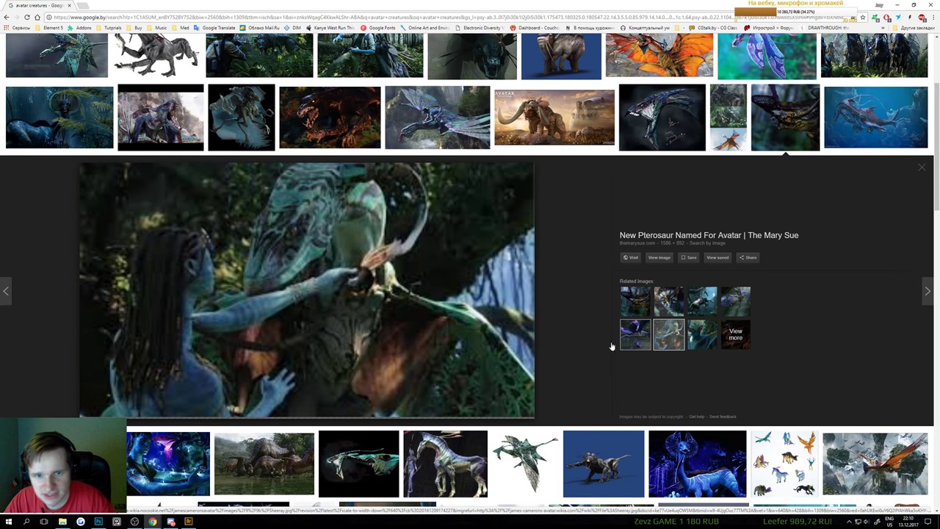
{"action": "scroll", "coordinate": [533, 321], "scroll_direction": "down", "scroll_amount": 1}
{"action": "scroll", "coordinate": [390, 349], "scroll_direction": "down", "scroll_amount": 2}
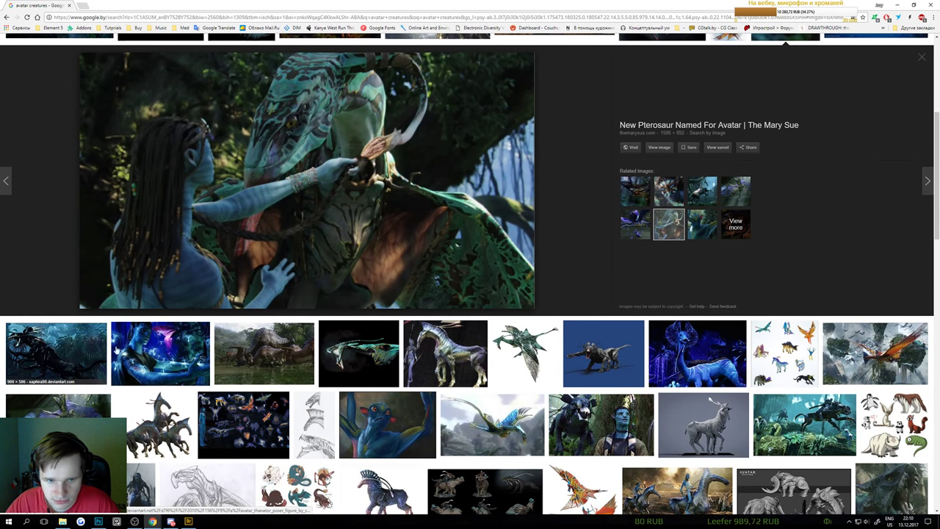
Copy the teal open-jawed creature illustration from ScriptPhD and return to Photoshop
{"action": "left_click", "coordinate": [353, 351]}
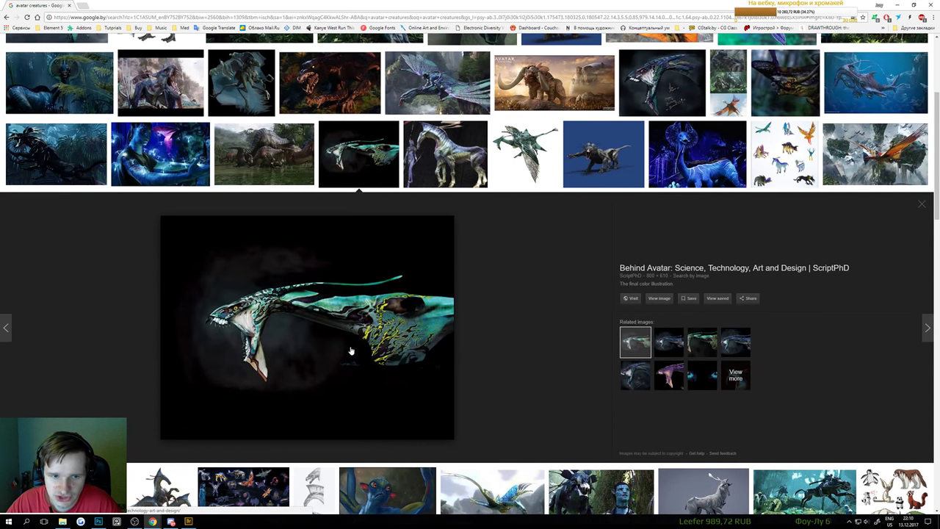
{"action": "right_click", "coordinate": [351, 351]}
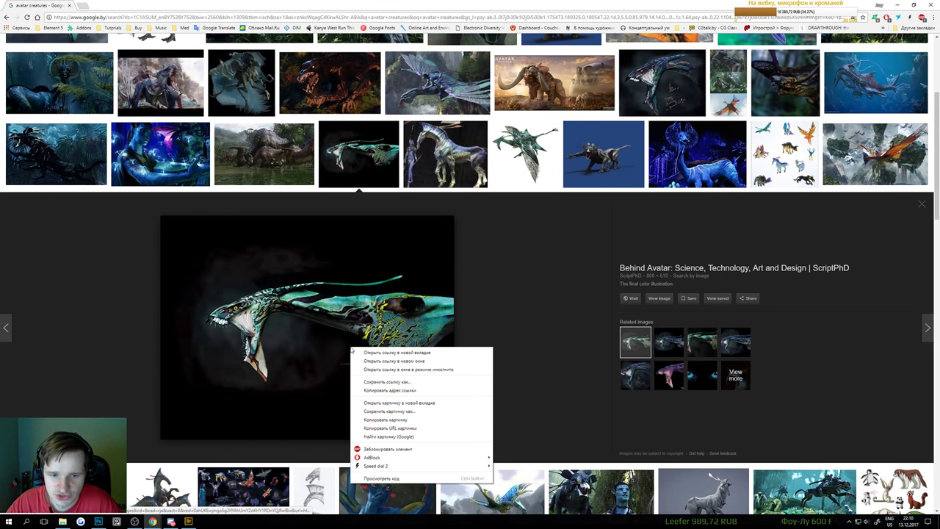
{"action": "left_click", "coordinate": [369, 418]}
{"action": "left_click", "coordinate": [114, 521]}
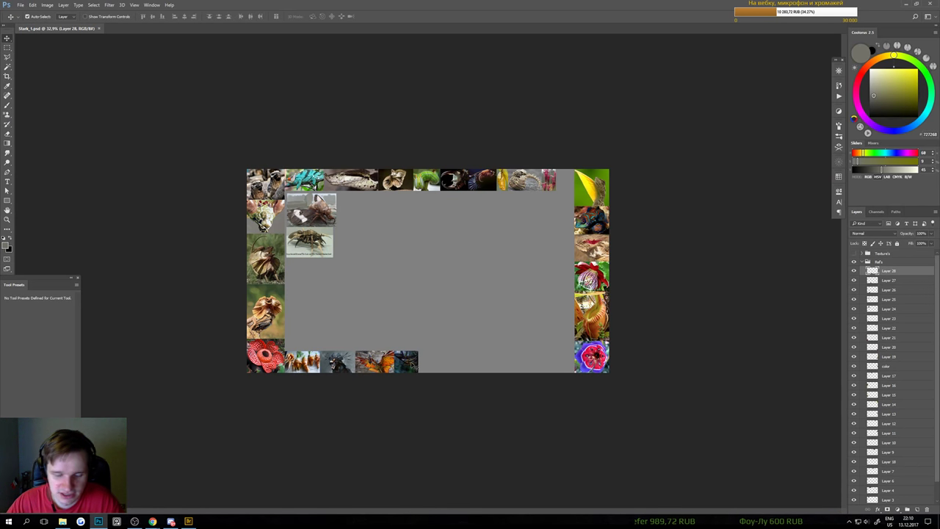
Paste the teal creature illustration and cut away the empty black bands above and below the creature
{"action": "key", "text": "ctrl+v"}
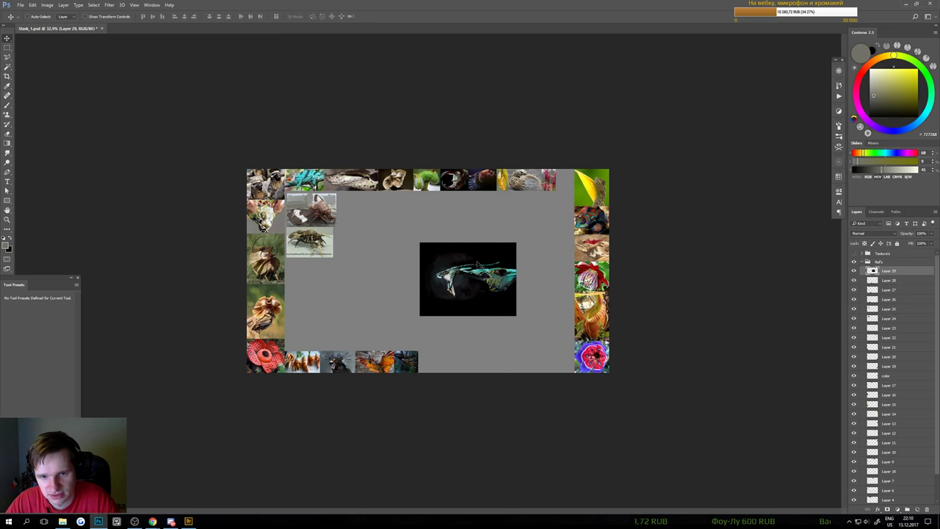
{"action": "key", "text": "m"}
{"action": "left_click_drag", "start_coordinate": [393, 224], "coordinate": [551, 260]}
{"action": "key", "text": "Delete"}
{"action": "left_click_drag", "start_coordinate": [565, 343], "coordinate": [373, 300]}
{"action": "key", "text": "Delete"}
Place the teal creature beside the dark forest creature on the bottom edge, scale it to the row's height, and save the document
{"action": "left_click_drag", "start_coordinate": [408, 229], "coordinate": [445, 357]}
{"action": "key", "text": "v"}
{"action": "key", "text": "ctrl+t"}
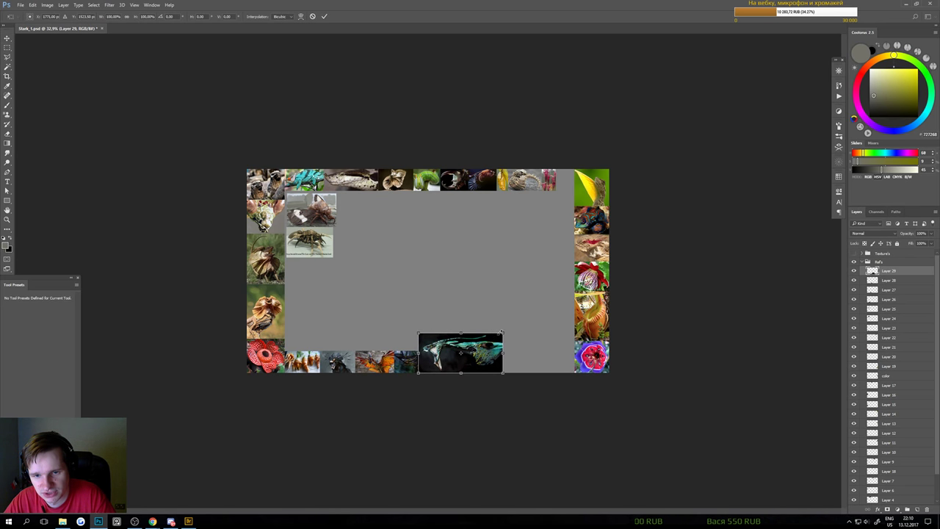
{"action": "left_click_drag", "start_coordinate": [502, 332], "coordinate": [466, 351]}
{"action": "left_click_drag", "start_coordinate": [404, 356], "coordinate": [374, 300]}
{"action": "key", "text": "Return"}
{"action": "key", "text": "ctrl+s"}
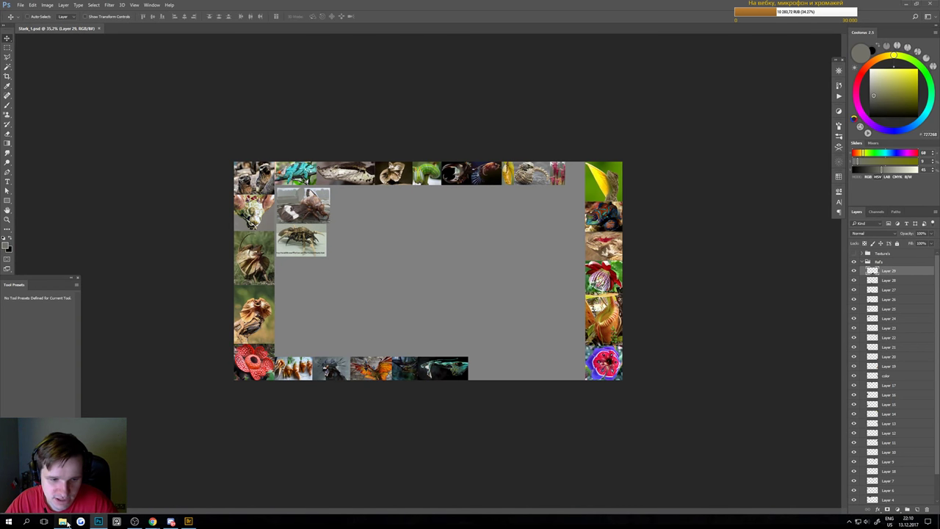
Switch to Chrome and preview the related flying creature painting, the blue Discover Pandora animal, the orange flying mount and the Disney Parks creature set
{"action": "mouse_move", "coordinate": [152, 522]}
{"action": "left_click", "coordinate": [206, 486]}
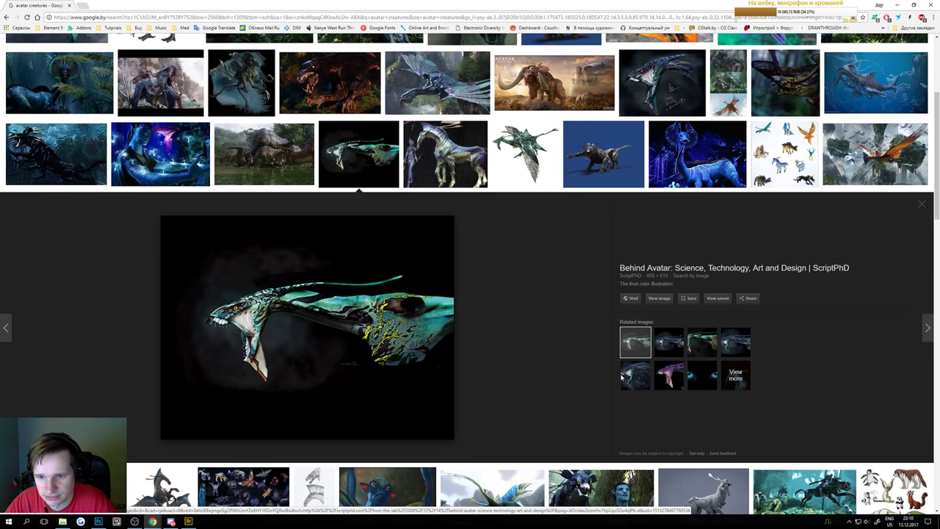
{"action": "left_click", "coordinate": [670, 378]}
{"action": "left_click", "coordinate": [636, 379]}
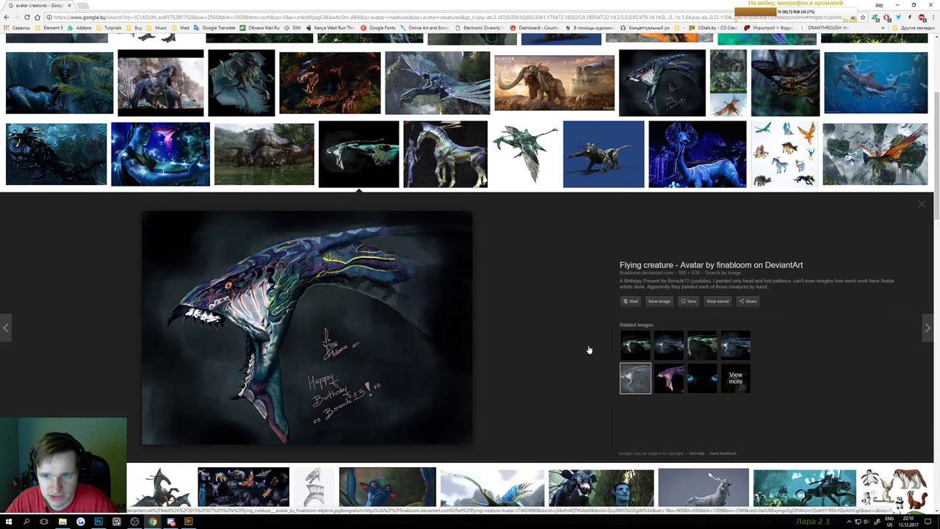
{"action": "left_click", "coordinate": [697, 169]}
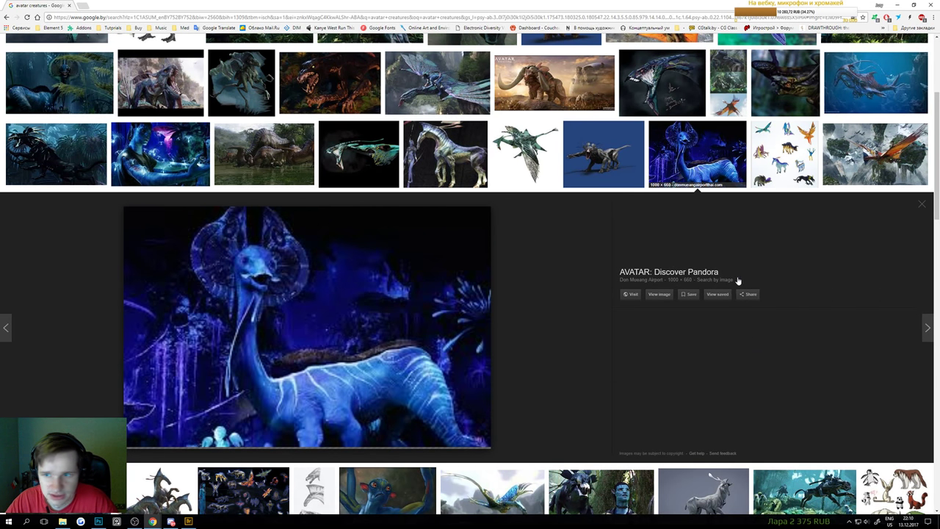
{"action": "left_click", "coordinate": [881, 165]}
{"action": "left_click", "coordinate": [781, 176]}
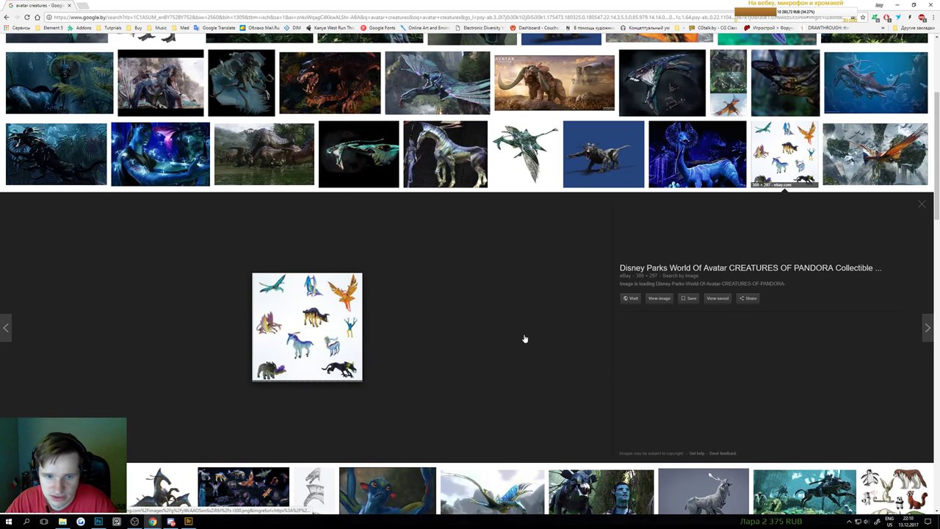
Find the Thanator maquette from Stan Winston School in the avatar creatures results, copy it, and return to Photoshop
{"action": "scroll", "coordinate": [524, 338], "scroll_direction": "down", "scroll_amount": 10}
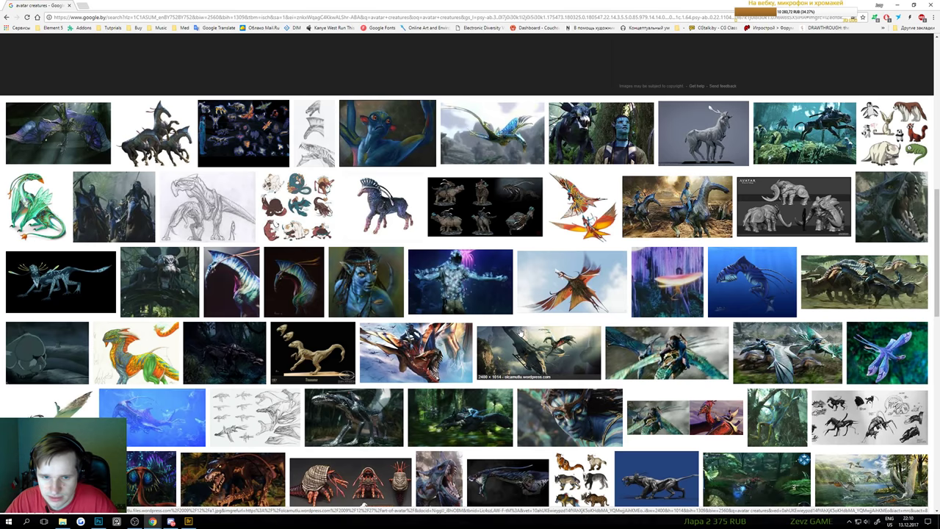
{"action": "left_click", "coordinate": [324, 345]}
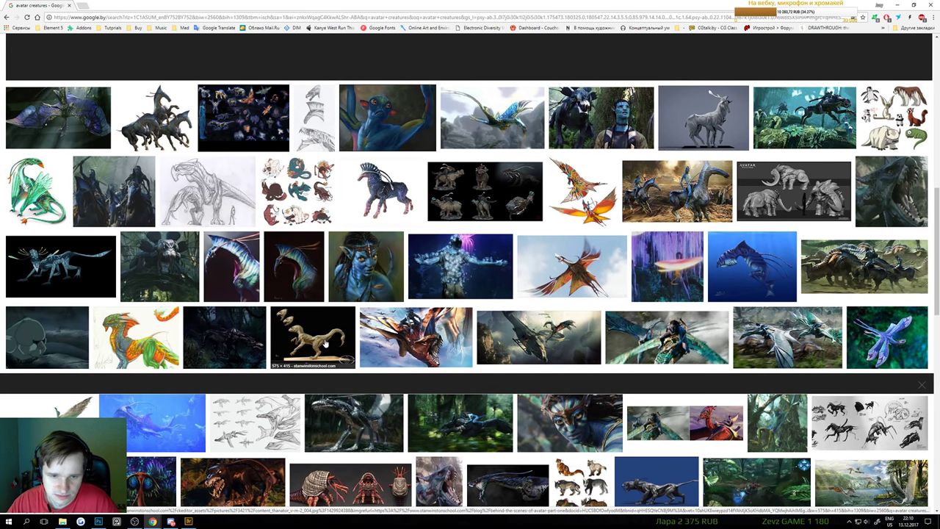
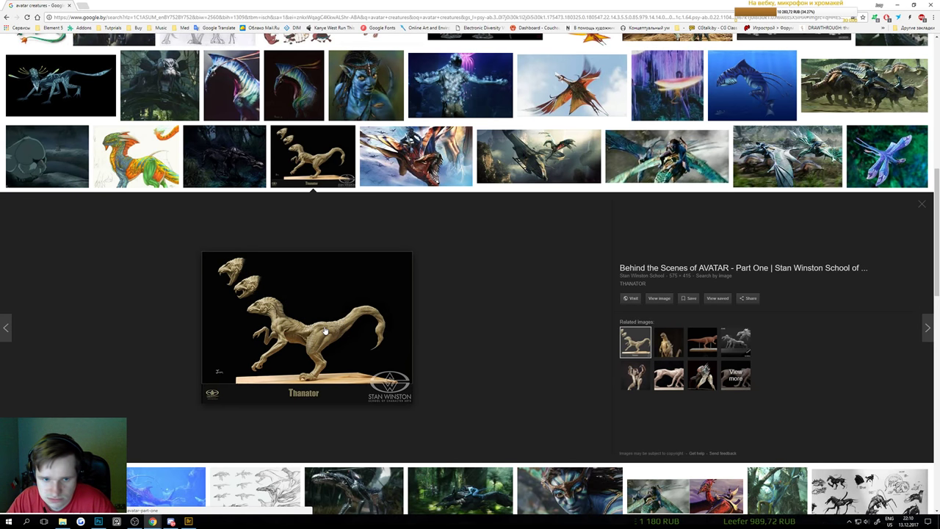
{"action": "right_click", "coordinate": [325, 332]}
{"action": "left_click", "coordinate": [360, 399]}
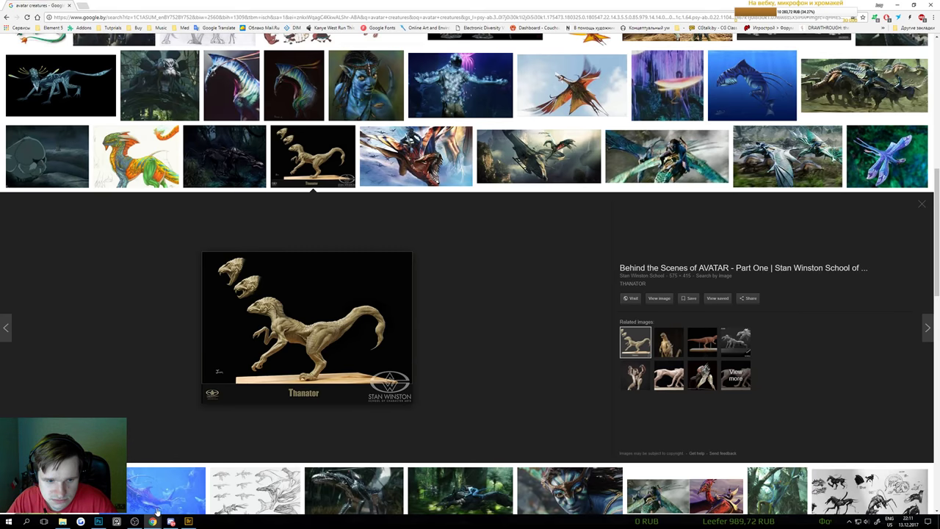
{"action": "left_click", "coordinate": [100, 521]}
Paste the Thanator maquette onto a new layer and cut off the caption strip along its lower edge
{"action": "key", "text": "ctrl+shift+n"}
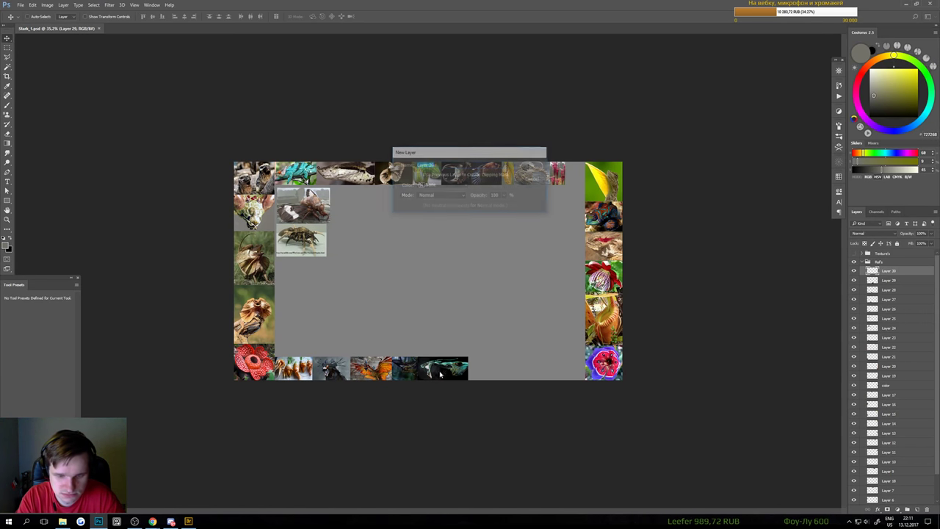
{"action": "key", "text": "Return"}
{"action": "key", "text": "ctrl+v"}
{"action": "left_click_drag", "start_coordinate": [437, 292], "coordinate": [334, 259]}
{"action": "left_click_drag", "start_coordinate": [287, 212], "coordinate": [413, 234]}
{"action": "key", "text": "m"}
{"action": "left_click_drag", "start_coordinate": [268, 289], "coordinate": [541, 236]}
{"action": "key", "text": "Delete"}
{"action": "key", "text": "ctrl+d"}
{"action": "key", "text": "v"}
Move the Thanator maquette beside the teal creature on the bottom edge and scale it to about 50%
{"action": "left_click_drag", "start_coordinate": [401, 199], "coordinate": [463, 396]}
{"action": "key", "text": "ctrl+t"}
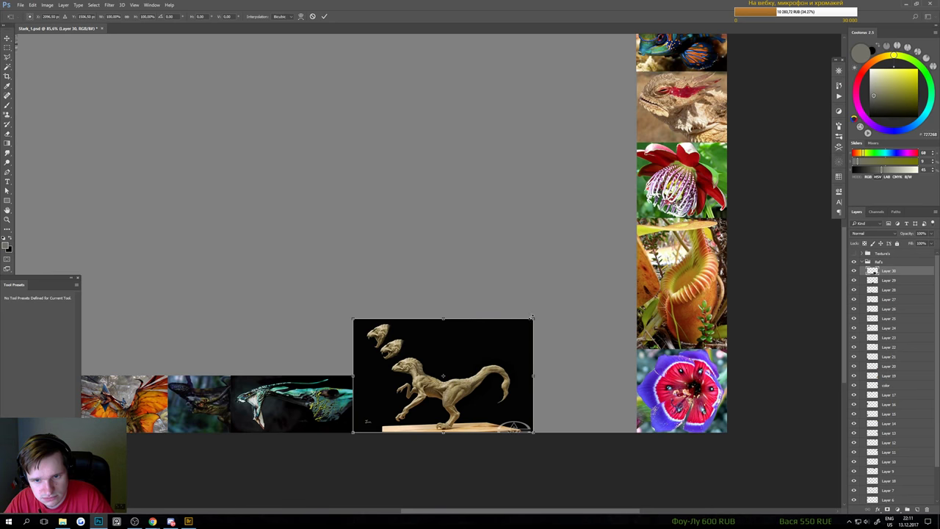
{"action": "left_click_drag", "start_coordinate": [531, 318], "coordinate": [445, 379]}
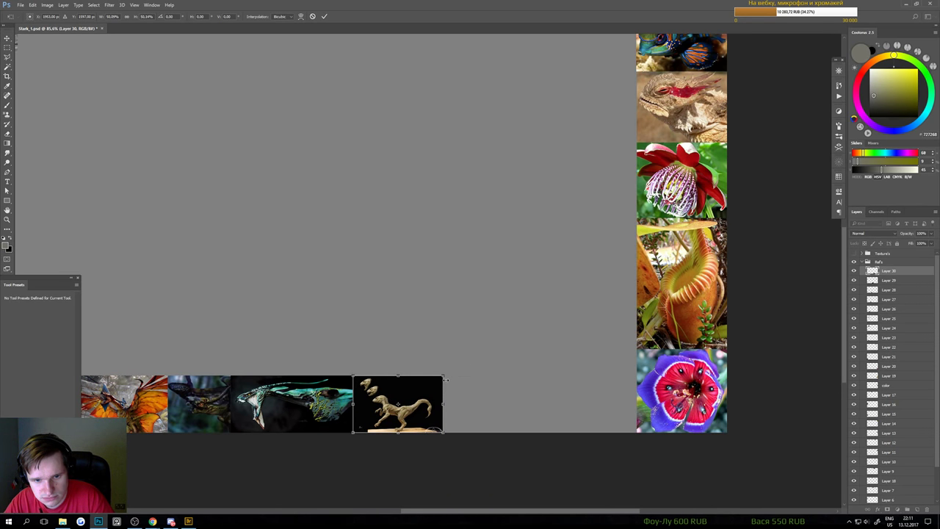
{"action": "key", "text": "Return"}
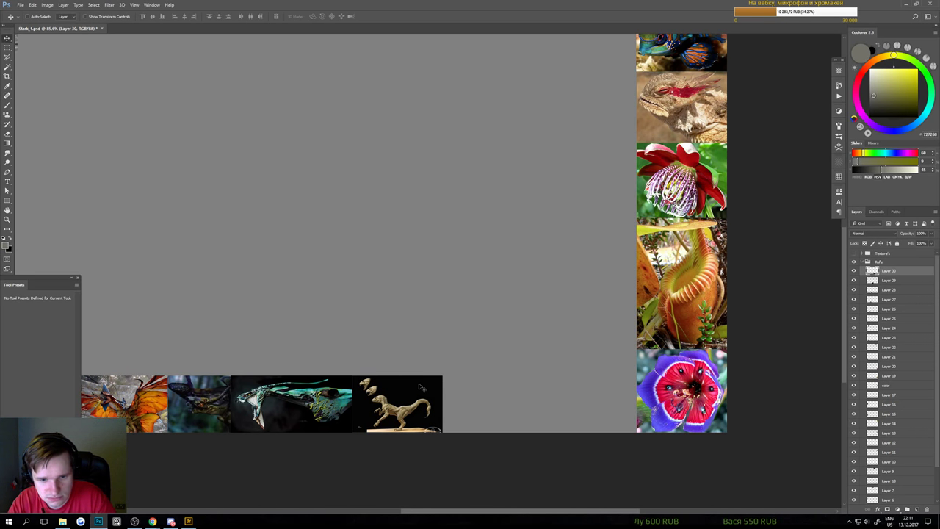
{"action": "scroll", "coordinate": [444, 384], "scroll_direction": "down", "scroll_amount": 5}
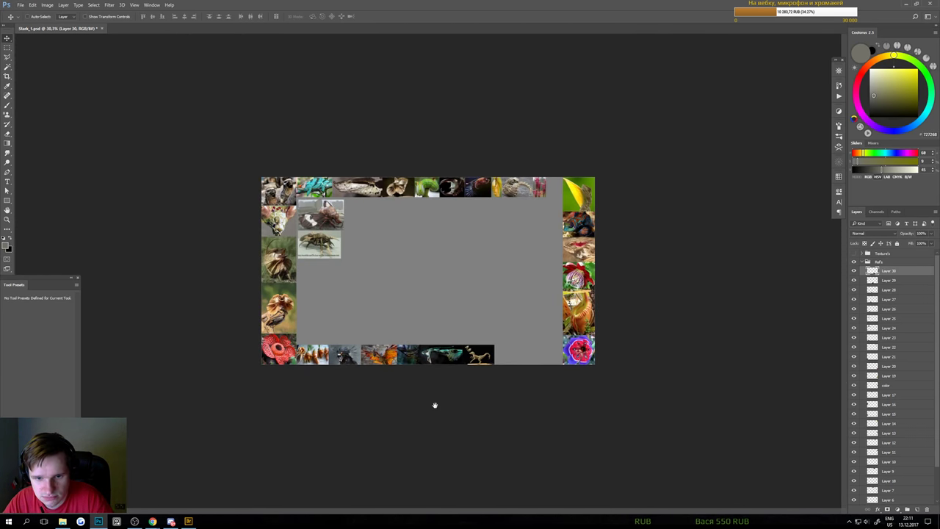
Switch to Chrome, copy the related Viperwolf maquette picture from Monster Legacy, and return to Photoshop
{"action": "left_click", "coordinate": [153, 521]}
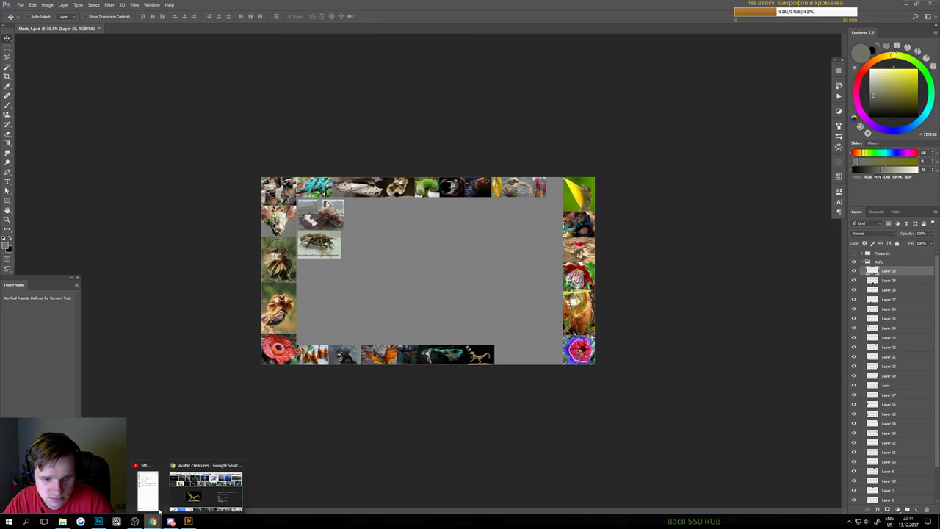
{"action": "left_click", "coordinate": [206, 485]}
{"action": "left_click", "coordinate": [669, 375]}
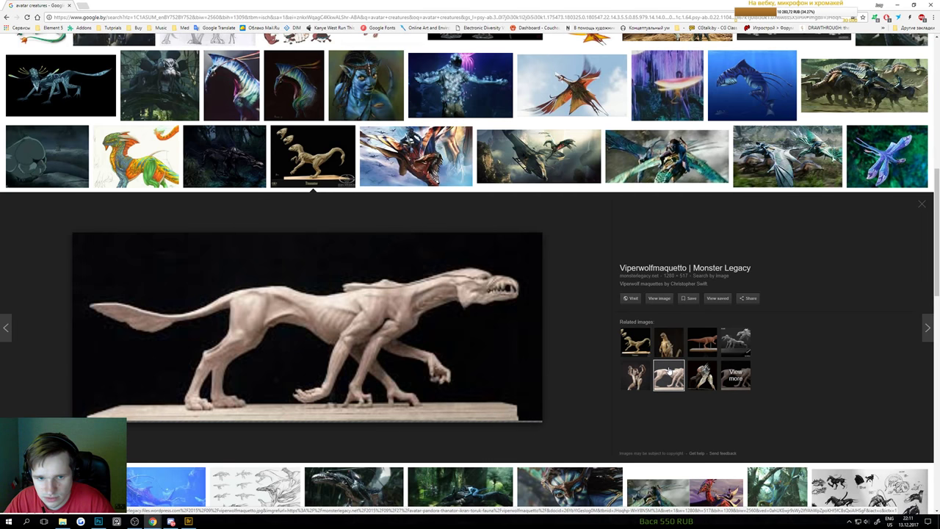
{"action": "right_click", "coordinate": [485, 309]}
{"action": "left_click", "coordinate": [400, 314]}
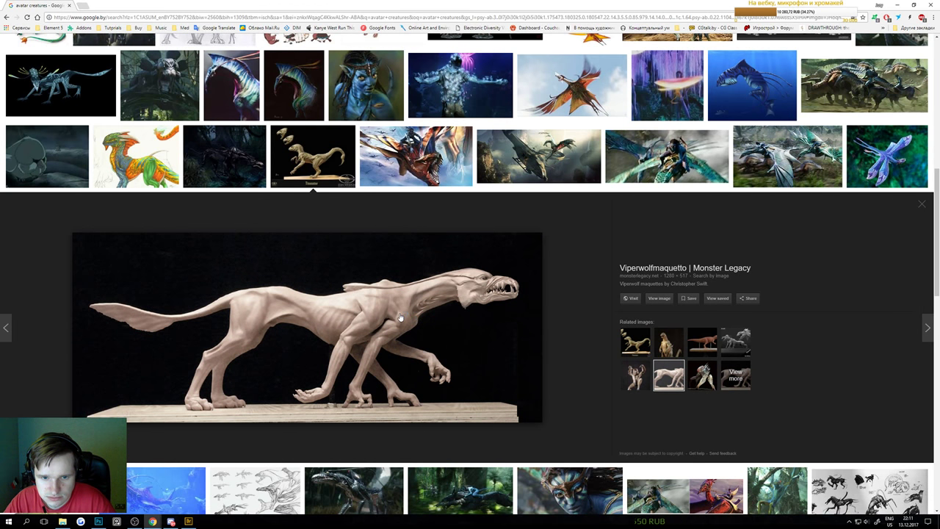
{"action": "right_click", "coordinate": [400, 314]}
{"action": "left_click", "coordinate": [420, 386]}
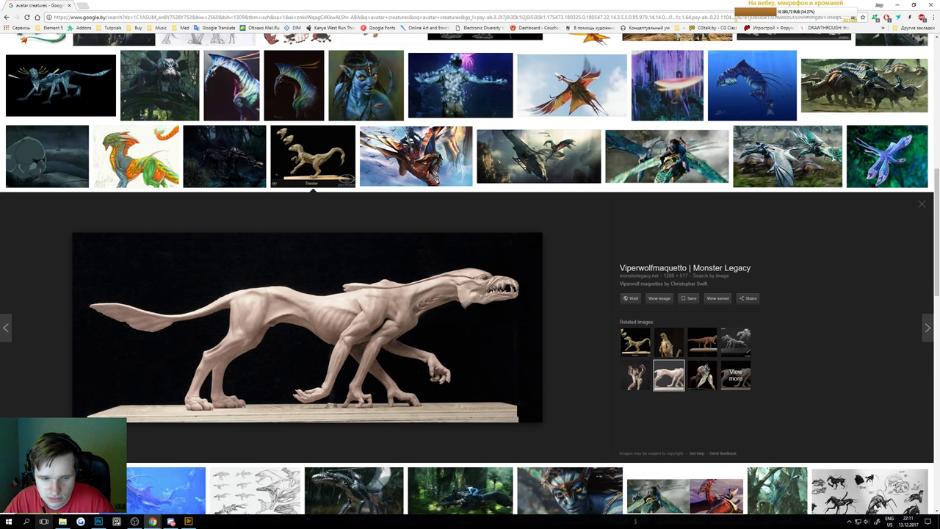
{"action": "left_click", "coordinate": [97, 521]}
Paste the Viperwolf maquette onto a new layer and flip it horizontally
{"action": "left_click_drag", "start_coordinate": [517, 334], "coordinate": [559, 355]}
{"action": "key", "text": "ctrl+shift+n"}
{"action": "key", "text": "Return"}
{"action": "key", "text": "ctrl+v"}
{"action": "key", "text": "ctrl+t"}
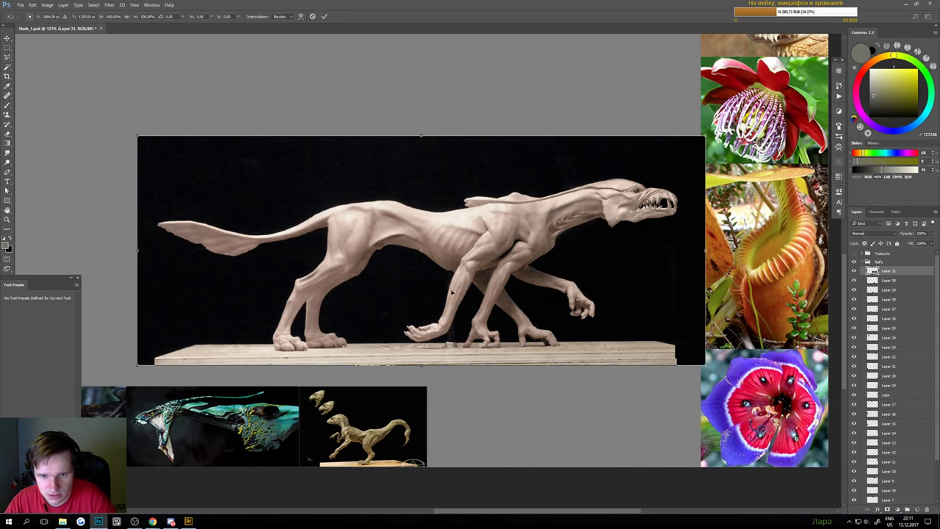
{"action": "right_click", "coordinate": [454, 293]}
{"action": "left_click", "coordinate": [480, 401]}
{"action": "key", "text": "Return"}
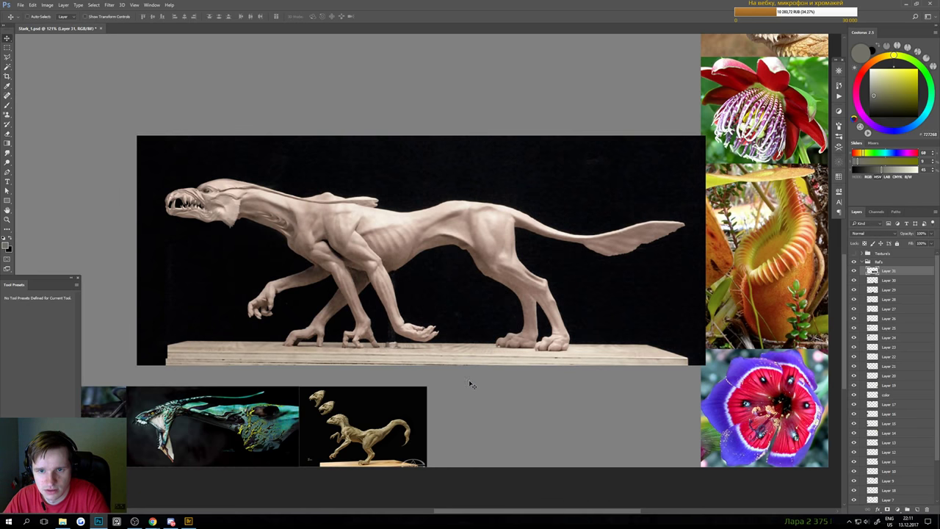
Cut off the empty black strip along the upper edge of the Viperwolf maquette picture
{"action": "key", "text": "m"}
{"action": "mouse_move", "coordinate": [95, 108]}
{"action": "left_mouse_down"}
{"action": "mouse_move", "coordinate": [696, 144]}
{"action": "mouse_move", "coordinate": [705, 174]}
{"action": "left_mouse_up"}
{"action": "key", "text": "Delete"}
{"action": "key", "text": "ctrl+d"}
Move the Viperwolf maquette beside the Thanator maquette on the bottom edge and scale it to about 42%
{"action": "key", "text": "ctrl+t"}
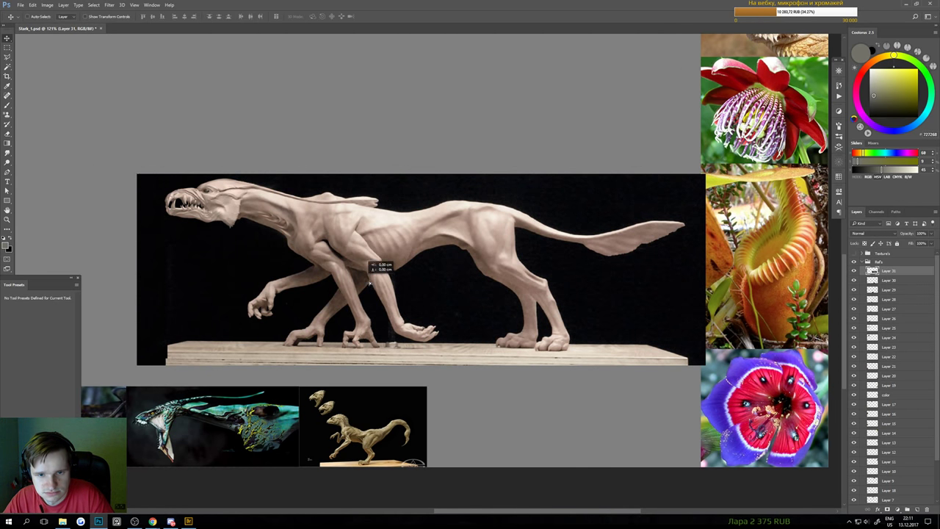
{"action": "left_click_drag", "start_coordinate": [377, 269], "coordinate": [552, 353]}
{"action": "mouse_move", "coordinate": [309, 259]}
{"action": "left_mouse_down"}
{"action": "mouse_move", "coordinate": [407, 315]}
{"action": "mouse_move", "coordinate": [615, 360]}
{"action": "left_mouse_up"}
{"action": "mouse_move", "coordinate": [688, 413]}
{"action": "left_mouse_down"}
{"action": "mouse_move", "coordinate": [479, 448]}
{"action": "mouse_move", "coordinate": [499, 433]}
{"action": "left_mouse_up"}
{"action": "left_click_drag", "start_coordinate": [688, 381], "coordinate": [668, 386]}
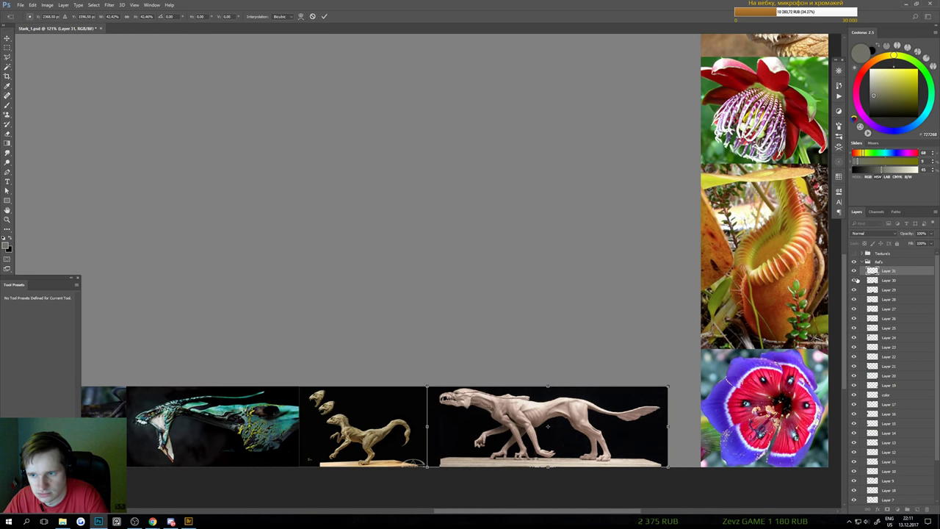
{"action": "key", "text": "Return"}
Place the Viperwolf layer below the Thanator layer, shift the picture toward the Thanator, and shrink it to match the row height
{"action": "left_click_drag", "start_coordinate": [869, 273], "coordinate": [867, 292]}
{"action": "left_click_drag", "start_coordinate": [535, 421], "coordinate": [528, 421]}
{"action": "key", "text": "ctrl+t"}
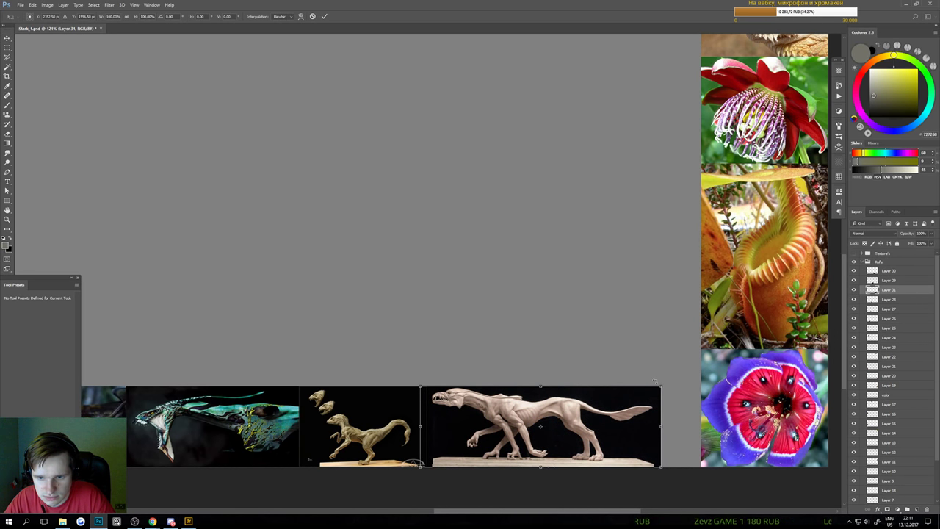
{"action": "left_click_drag", "start_coordinate": [661, 384], "coordinate": [613, 401]}
{"action": "key", "text": "Return"}
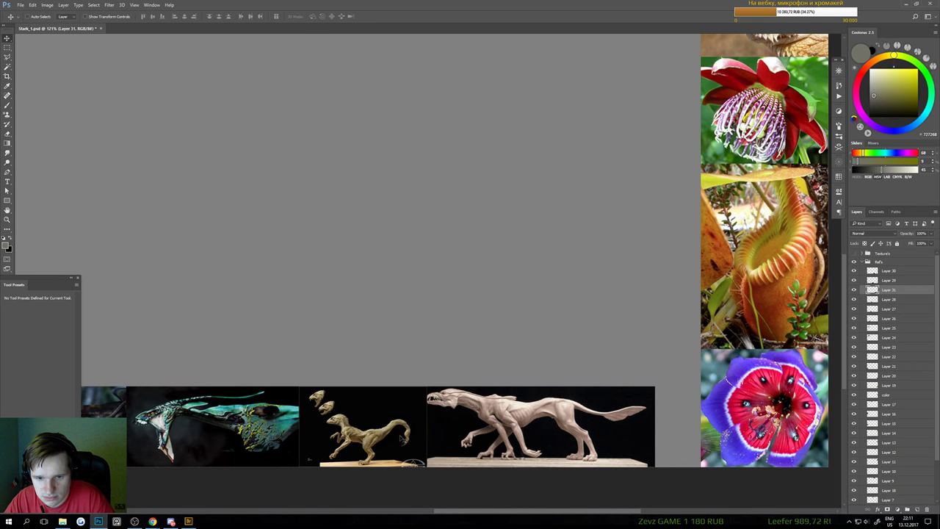
Cut a narrow strip off the Thanator picture's right side and nudge the Viperwolf picture toward it
{"action": "left_click", "coordinate": [415, 428]}
{"action": "key", "text": "m"}
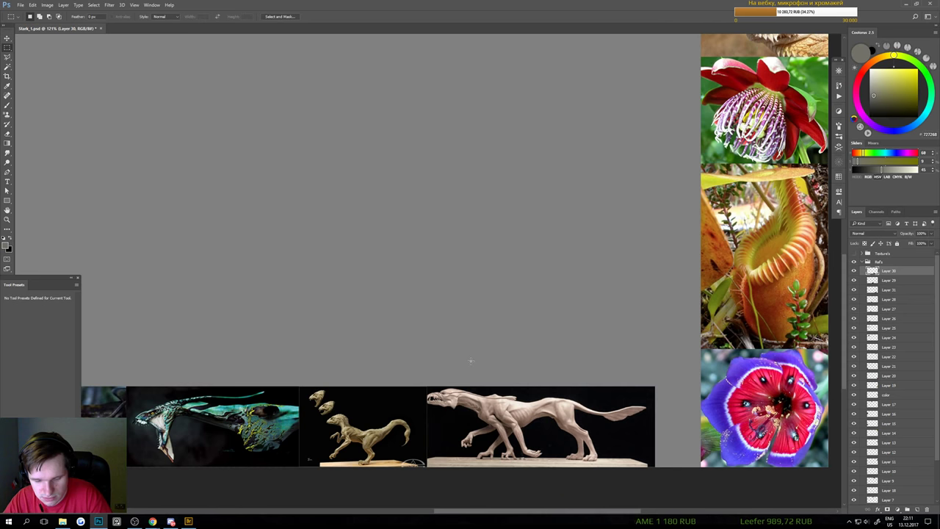
{"action": "left_click_drag", "start_coordinate": [470, 347], "coordinate": [415, 497]}
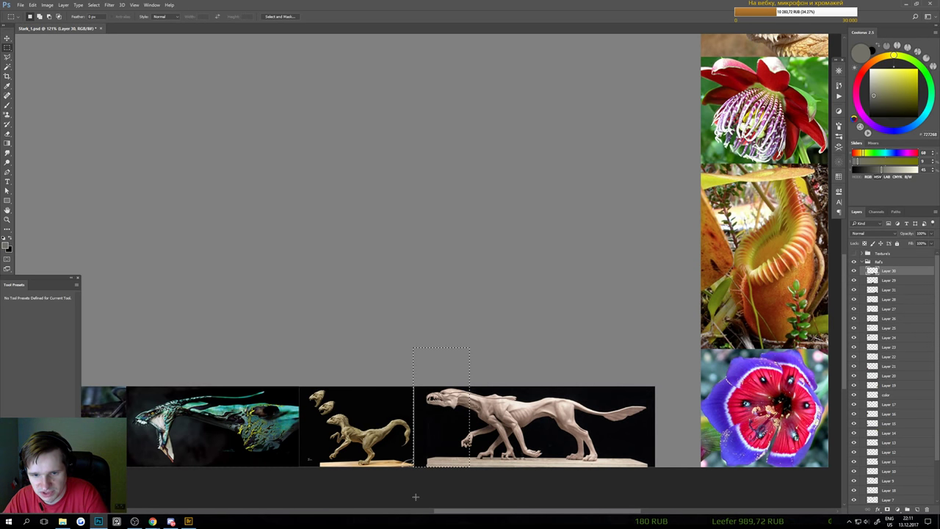
{"action": "key", "text": "Delete"}
{"action": "key", "text": "ctrl+d"}
{"action": "key", "text": "v"}
{"action": "left_click", "coordinate": [502, 430]}
{"action": "left_click_drag", "start_coordinate": [493, 427], "coordinate": [491, 427]}
Switch to Chrome, copy the related spiky-backed creature picture from Pinterest, and return to Photoshop
{"action": "scroll", "coordinate": [486, 441], "scroll_direction": "down", "scroll_amount": 3}
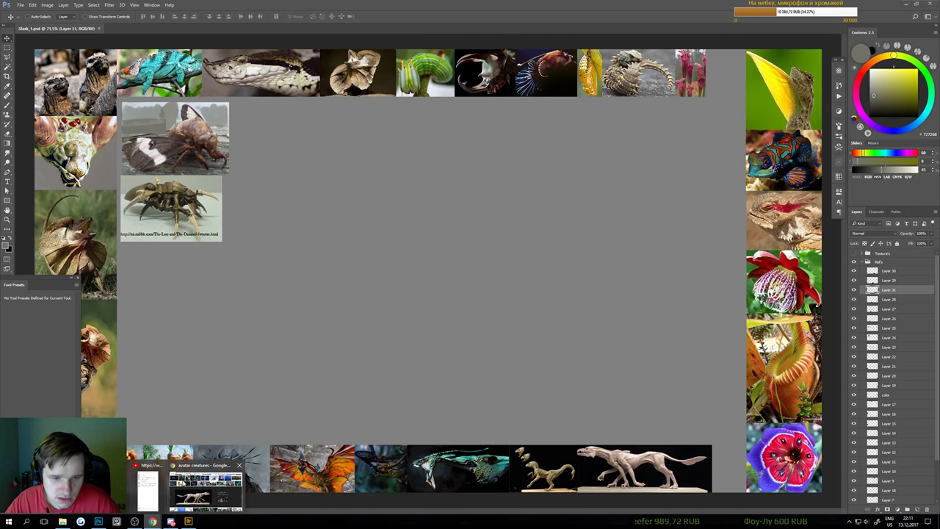
{"action": "left_click", "coordinate": [204, 483]}
{"action": "left_click", "coordinate": [709, 376]}
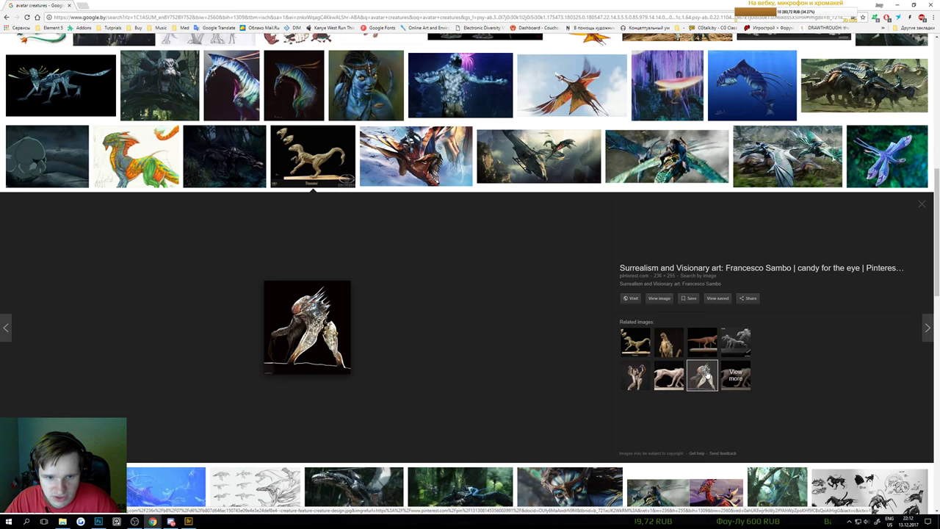
{"action": "right_click", "coordinate": [311, 303]}
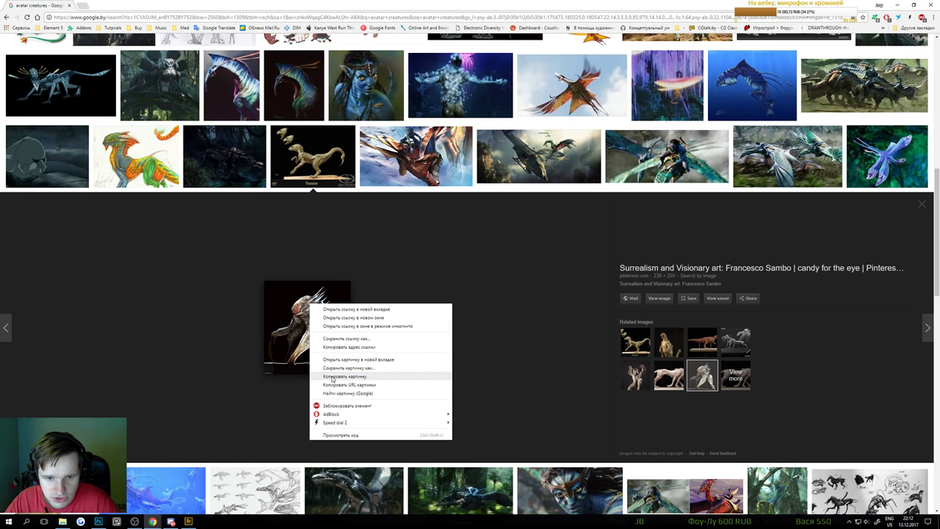
{"action": "left_click", "coordinate": [332, 379]}
{"action": "left_click", "coordinate": [98, 521]}
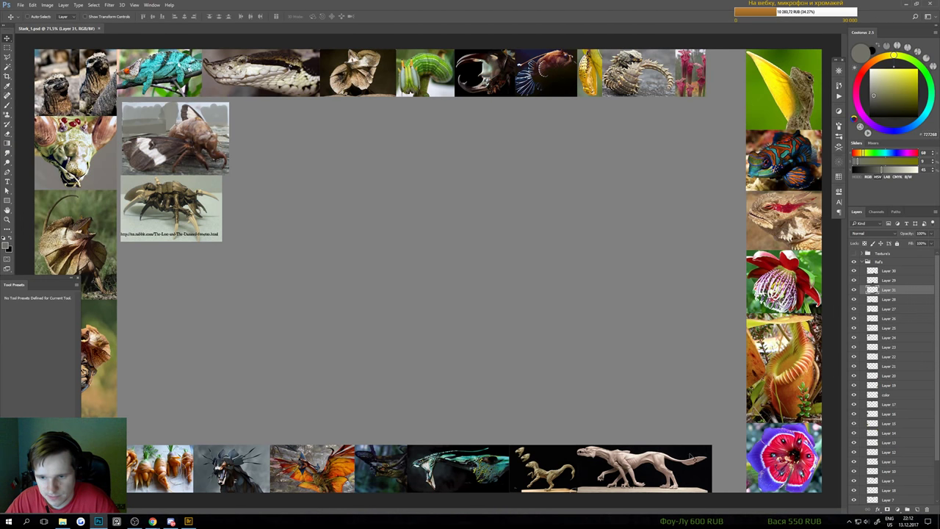
Paste the spiky-backed creature onto a new layer and move it near the canvas's bottom-right corner
{"action": "key", "text": "ctrl+v"}
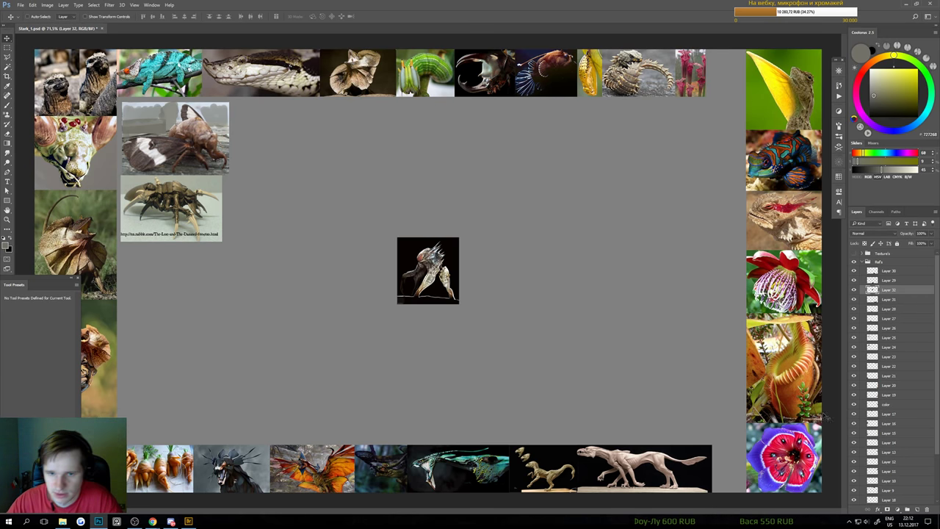
{"action": "left_click_drag", "start_coordinate": [367, 282], "coordinate": [229, 216]}
{"action": "key", "text": "ctrl+minus"}
{"action": "key", "text": "ctrl+minus"}
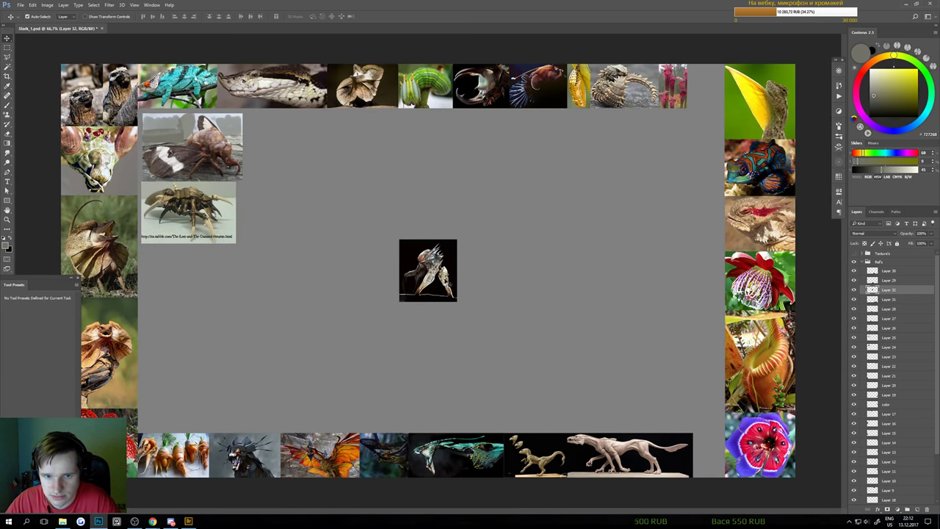
{"action": "left_click_drag", "start_coordinate": [432, 270], "coordinate": [485, 314]}
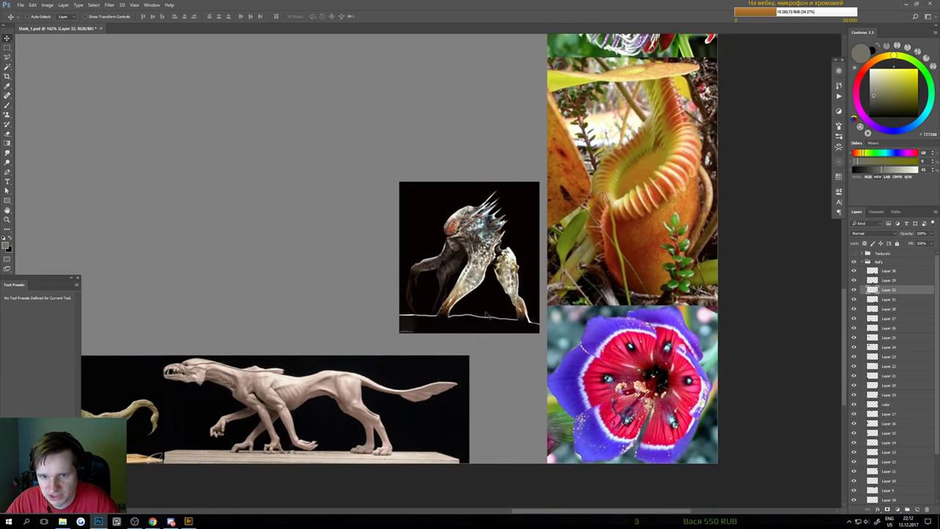
{"action": "left_click_drag", "start_coordinate": [498, 269], "coordinate": [492, 290]}
Cut narrow strips off the upper and lower edges of the spiky-backed creature picture
{"action": "key", "text": "m"}
{"action": "left_click_drag", "start_coordinate": [340, 166], "coordinate": [576, 213]}
{"action": "key", "text": "Delete"}
{"action": "key", "text": "ctrl+d"}
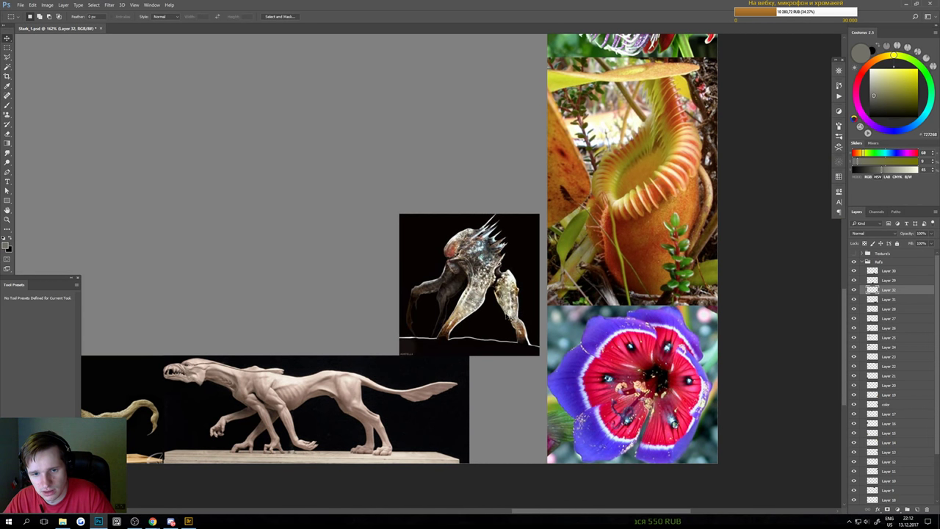
{"action": "key", "text": "m"}
{"action": "left_click_drag", "start_coordinate": [366, 388], "coordinate": [599, 349]}
{"action": "key", "text": "Delete"}
{"action": "key", "text": "ctrl+d"}
Move the spiky-backed creature into the gap between the Viperwolf maquette and the purple flower
{"action": "key", "text": "v"}
{"action": "left_click_drag", "start_coordinate": [491, 275], "coordinate": [563, 372]}
{"action": "key", "text": "ctrl+0"}
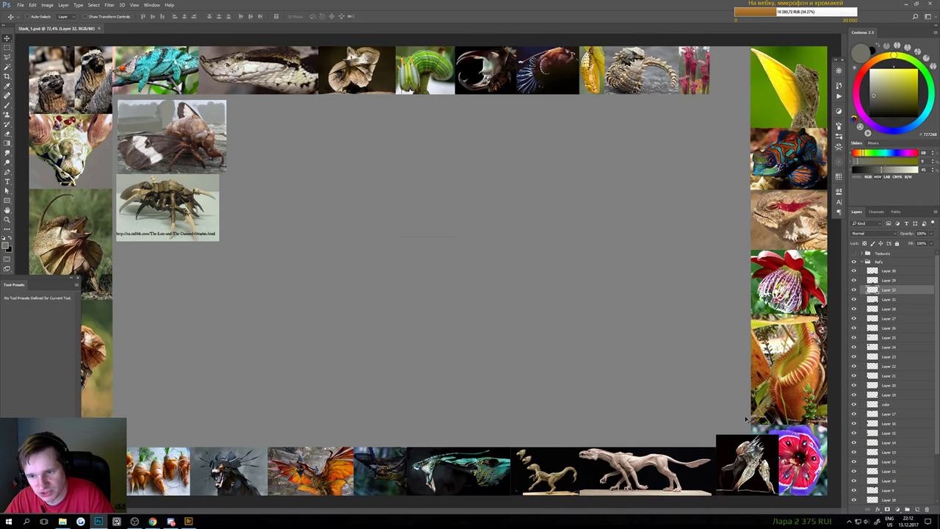
Select the reference images along the canvas's bottom, left and top edges and merge them into one layer
{"action": "scroll", "coordinate": [429, 270], "scroll_direction": "down", "scroll_amount": 3}
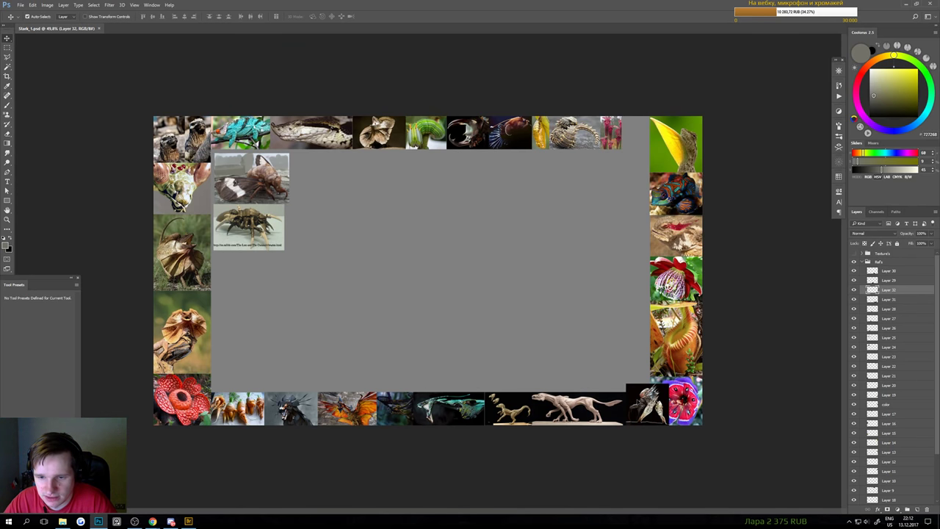
{"action": "left_click", "coordinate": [578, 404], "text": "shift"}
{"action": "left_click", "coordinate": [520, 404], "text": "shift"}
{"action": "left_click", "coordinate": [448, 407], "text": "shift"}
{"action": "left_click", "coordinate": [397, 408], "text": "shift"}
{"action": "left_click", "coordinate": [346, 407], "text": "shift"}
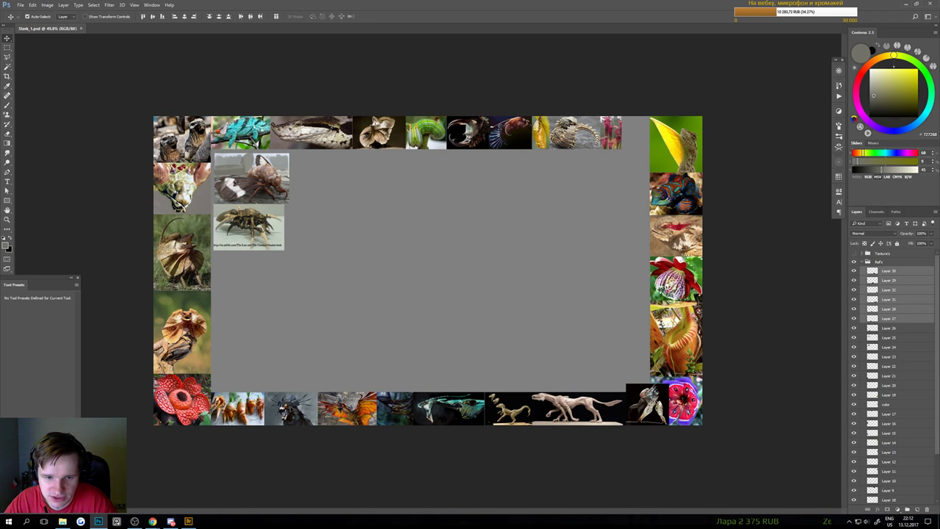
{"action": "left_click", "coordinate": [292, 409], "text": "shift"}
{"action": "left_click", "coordinate": [236, 410], "text": "shift"}
{"action": "left_click", "coordinate": [182, 399], "text": "shift"}
{"action": "left_click", "coordinate": [182, 337], "text": "shift"}
{"action": "left_click", "coordinate": [182, 257], "text": "shift"}
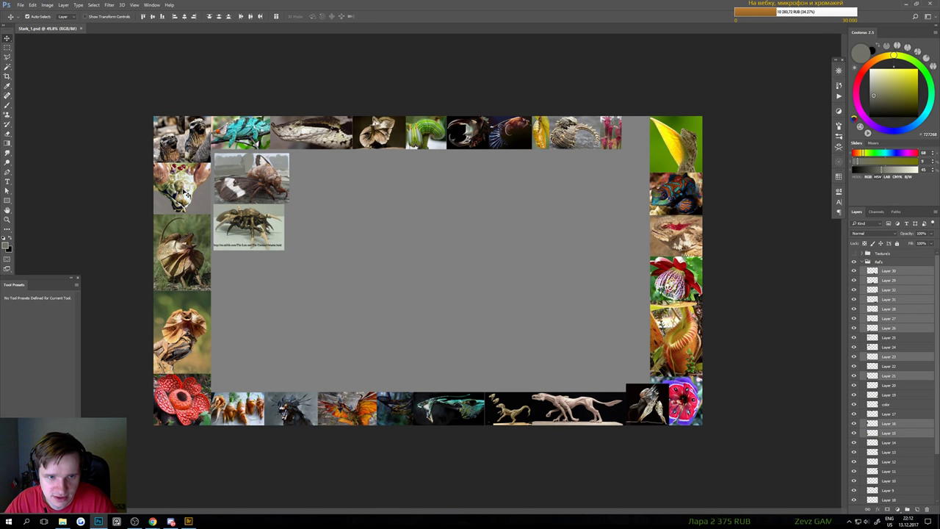
{"action": "left_click", "coordinate": [428, 136], "text": "shift"}
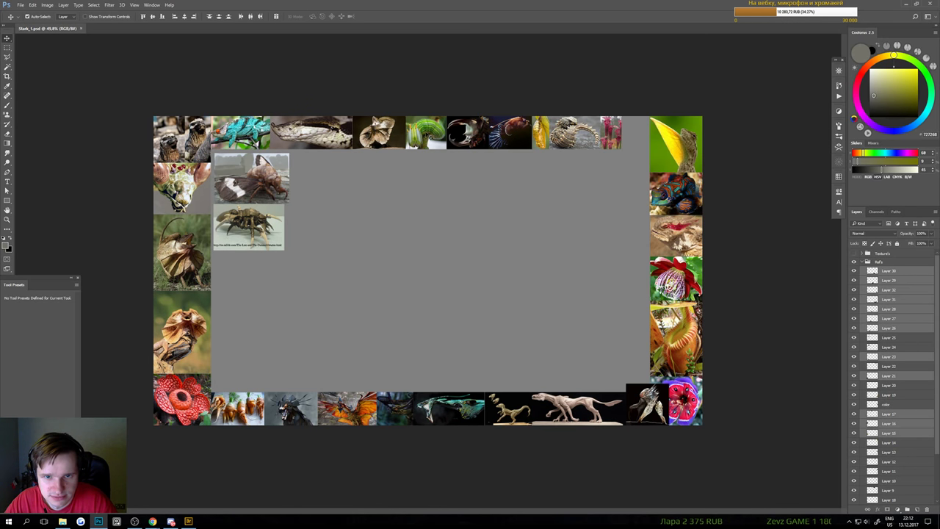
{"action": "left_click", "coordinate": [448, 136], "text": "shift"}
{"action": "left_click", "coordinate": [526, 133], "text": "shift"}
{"action": "left_click", "coordinate": [549, 135], "text": "shift"}
{"action": "left_click", "coordinate": [574, 135], "text": "shift"}
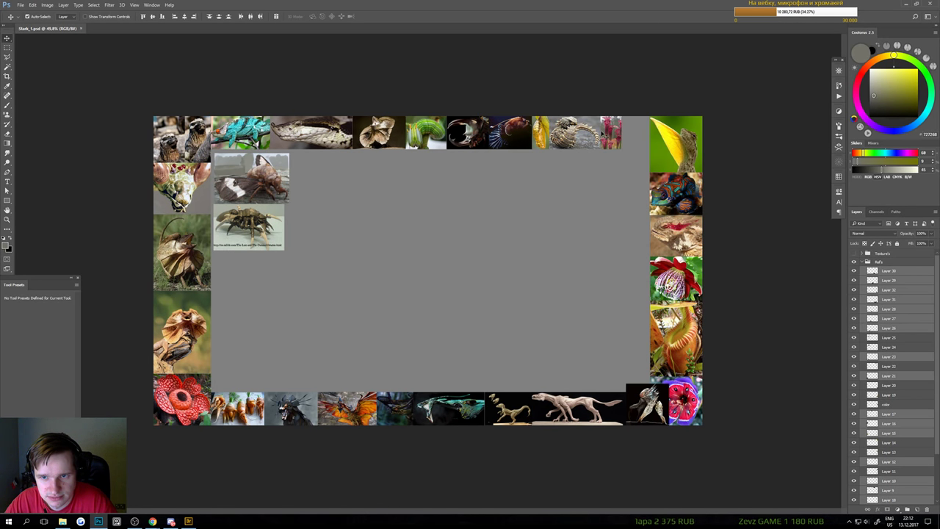
{"action": "left_click", "coordinate": [611, 135], "text": "shift"}
{"action": "key", "text": "ctrl+e"}
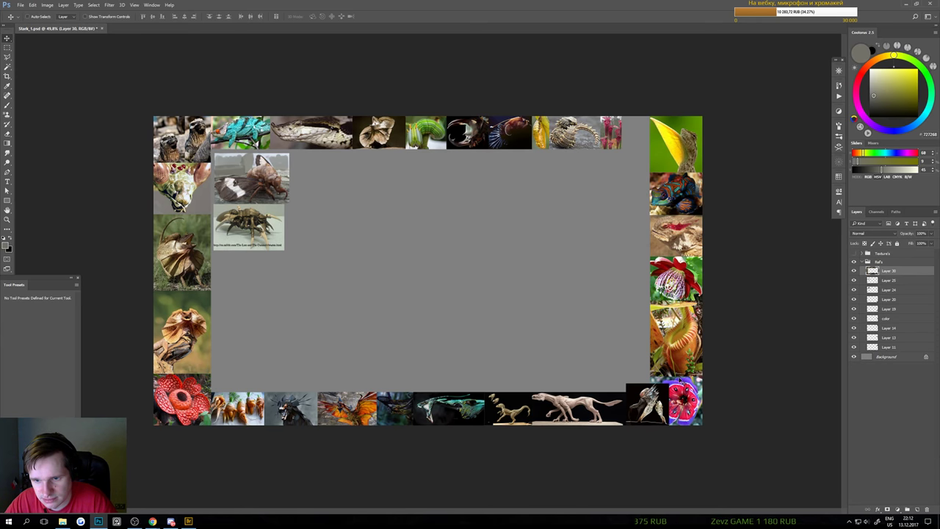
Add the images of the canvas's right column to the selection and merge them with the combined border layer
{"action": "left_click", "coordinate": [678, 345], "text": "shift"}
{"action": "left_click", "coordinate": [680, 279], "text": "shift"}
{"action": "left_click", "coordinate": [678, 235], "text": "shift"}
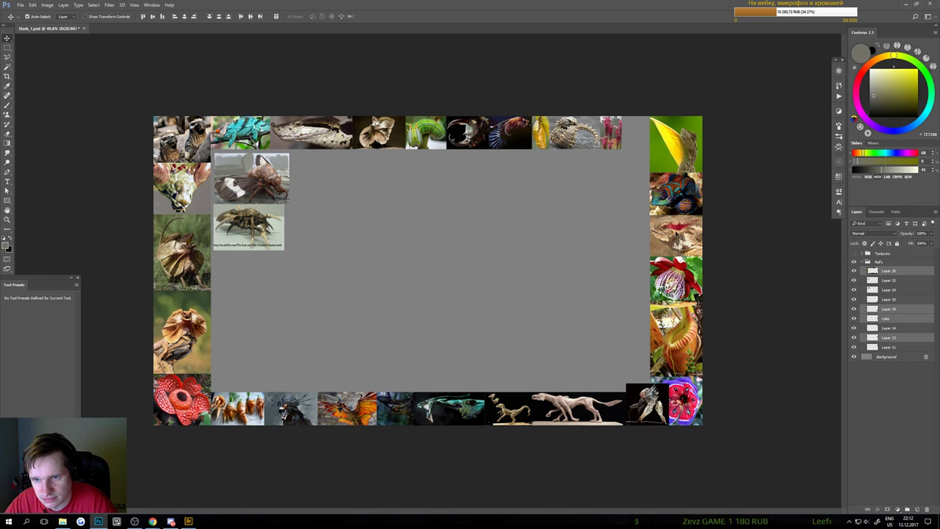
{"action": "left_click", "coordinate": [680, 191], "text": "shift"}
{"action": "left_click", "coordinate": [675, 160], "text": "shift"}
{"action": "key", "text": "ctrl+e"}
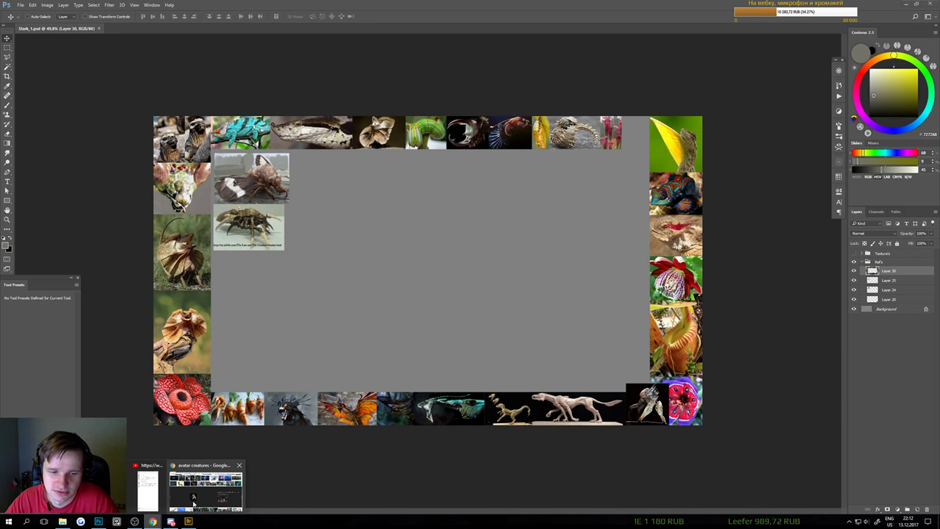
Switch to Chrome and examine the Viperwolf, Tetrapteron and Avatar creature design sketch results for further references
{"action": "left_click", "coordinate": [152, 521]}
{"action": "left_click", "coordinate": [668, 376]}
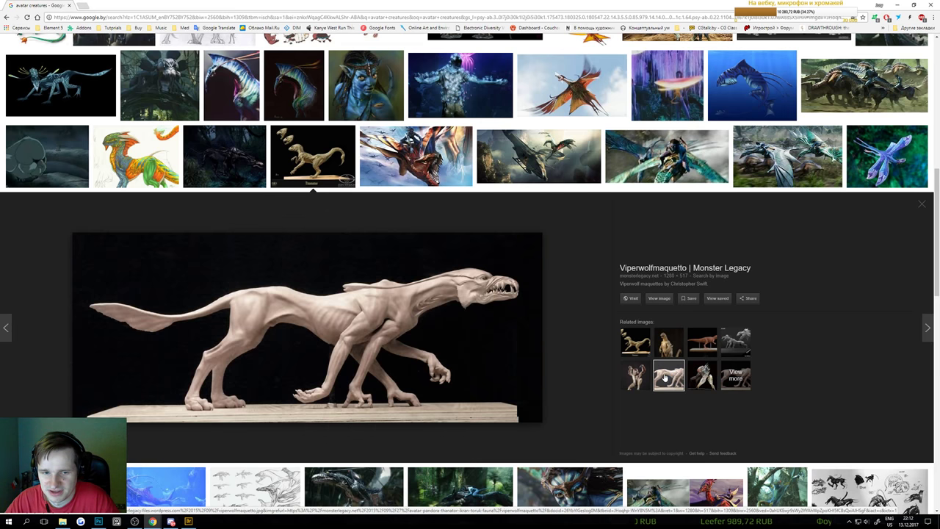
{"action": "left_click", "coordinate": [882, 162]}
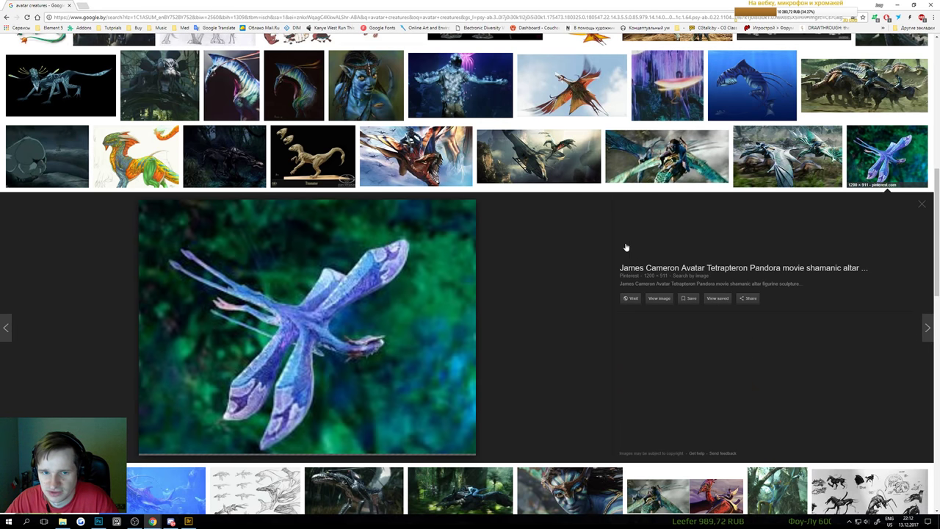
{"action": "scroll", "coordinate": [609, 252], "scroll_direction": "down", "scroll_amount": 1}
{"action": "scroll", "coordinate": [609, 252], "scroll_direction": "down", "scroll_amount": 5}
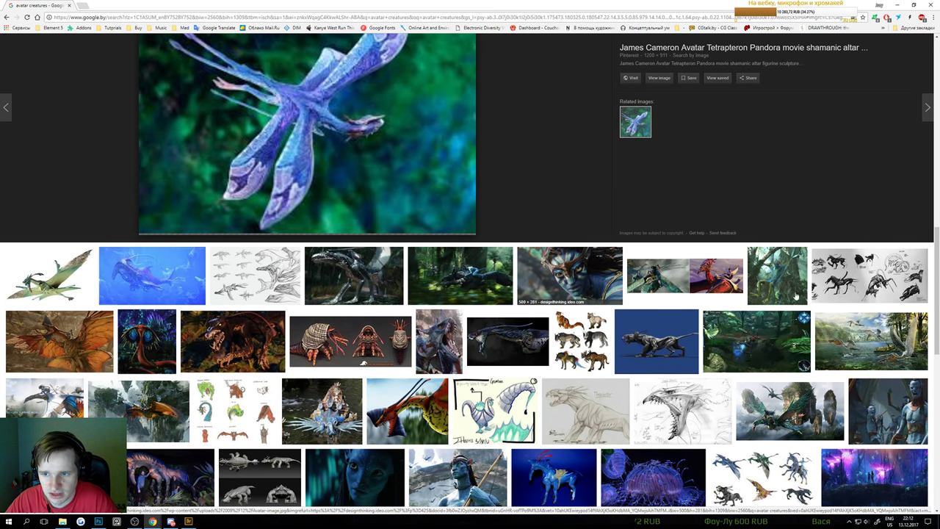
{"action": "left_click", "coordinate": [852, 266]}
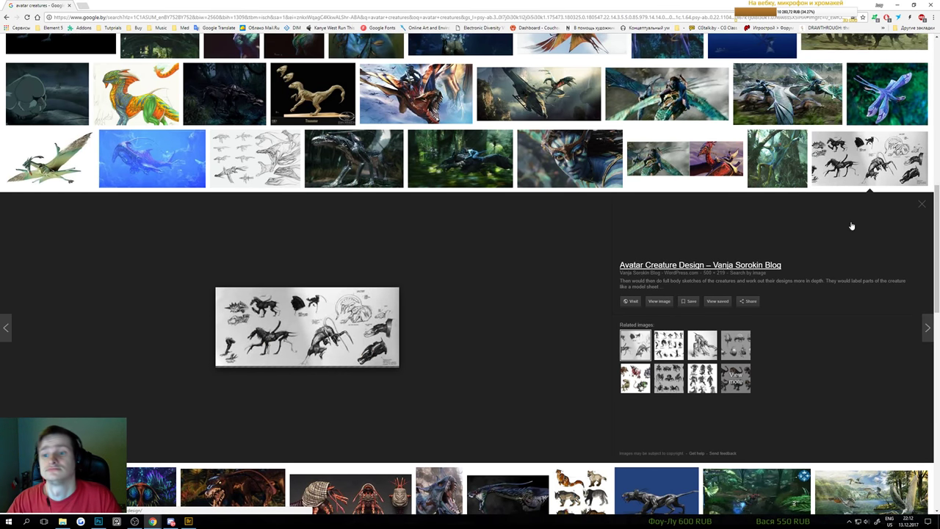
{"action": "scroll", "coordinate": [804, 248], "scroll_direction": "down", "scroll_amount": 3}
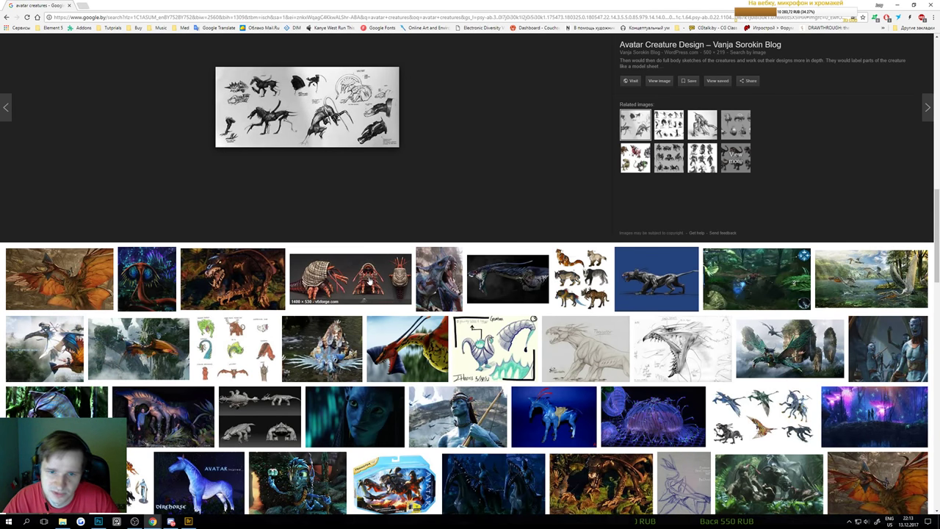
Examine the Sluggercrab result and its related creature images, including the Mass Effect insects, the creature hybrid and the Odhran Pandoran Creature
{"action": "left_click", "coordinate": [366, 280]}
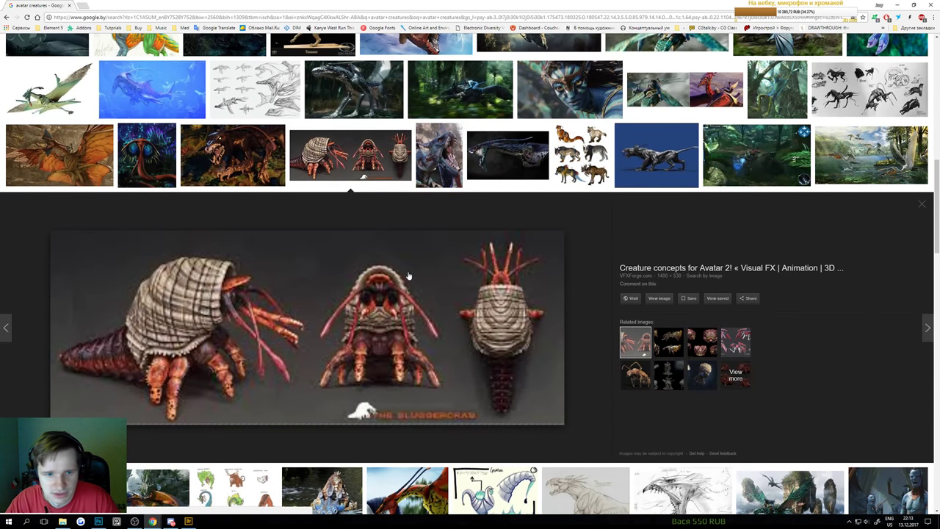
{"action": "left_click", "coordinate": [669, 346]}
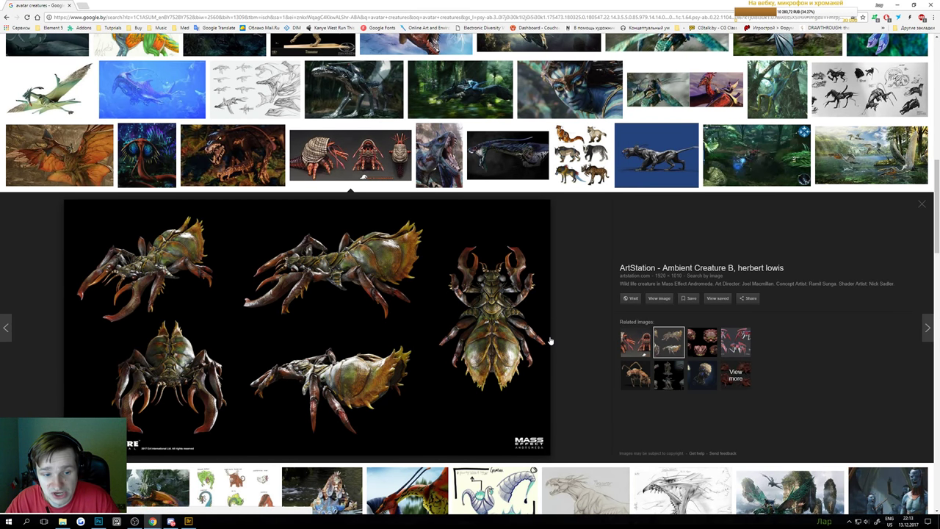
{"action": "left_click", "coordinate": [704, 342]}
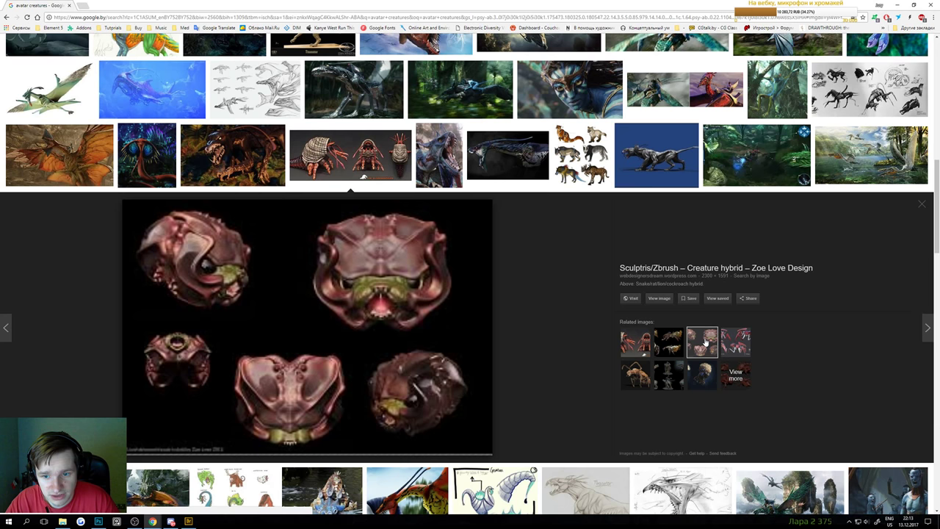
{"action": "left_click", "coordinate": [661, 366]}
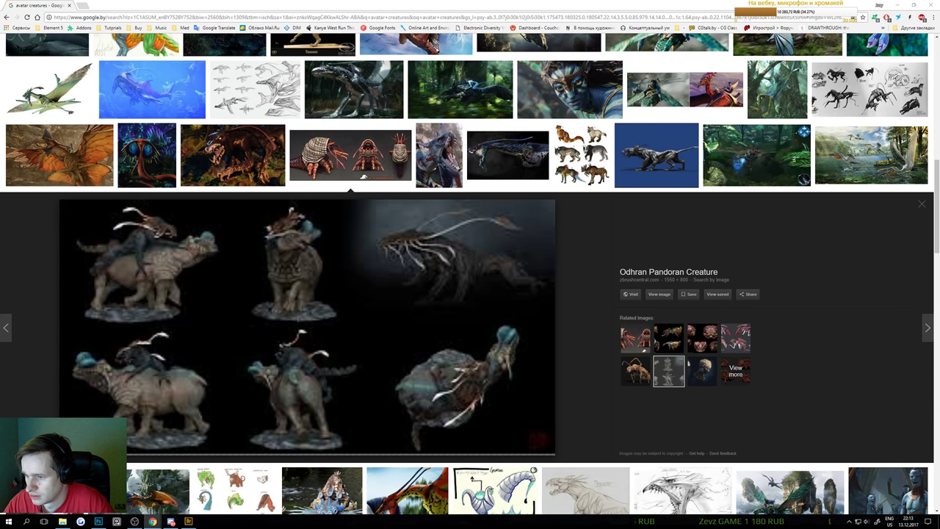
{"action": "key", "text": "alt+Tab"}
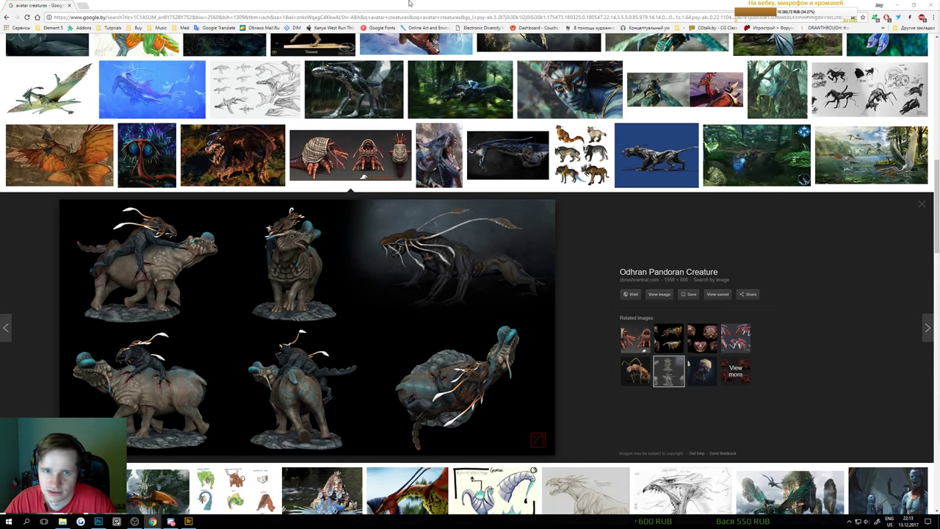
{"action": "scroll", "coordinate": [405, 200], "scroll_direction": "down", "scroll_amount": 10}
{"action": "scroll", "coordinate": [405, 200], "scroll_direction": "up", "scroll_amount": 5}
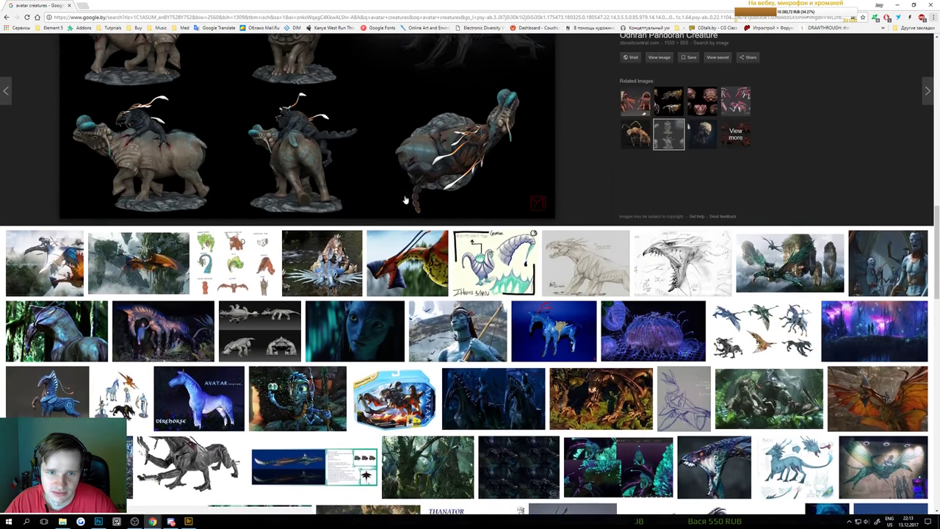
{"action": "scroll", "coordinate": [405, 200], "scroll_direction": "up", "scroll_amount": 5}
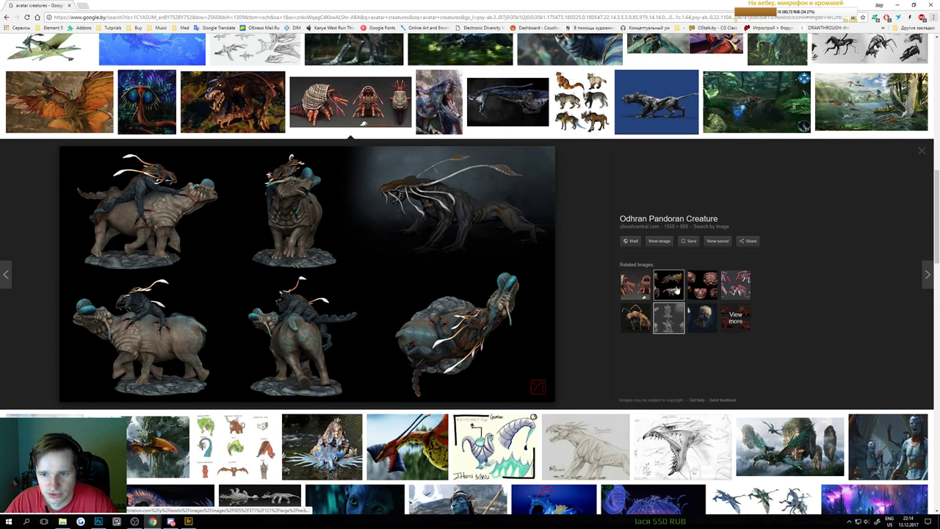
{"action": "left_click", "coordinate": [703, 317]}
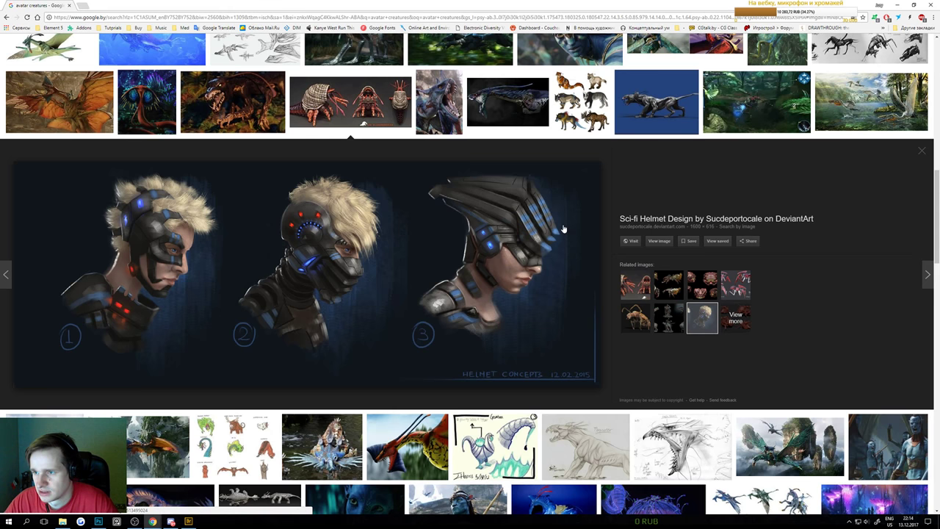
{"action": "scroll", "coordinate": [563, 229], "scroll_direction": "down", "scroll_amount": 1}
{"action": "scroll", "coordinate": [530, 282], "scroll_direction": "down", "scroll_amount": 1}
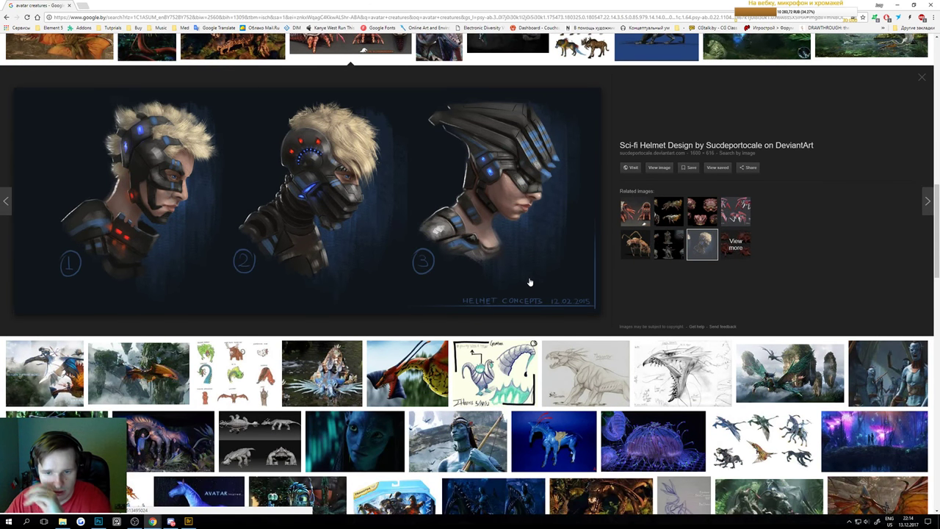
{"action": "scroll", "coordinate": [531, 277], "scroll_direction": "down", "scroll_amount": 1}
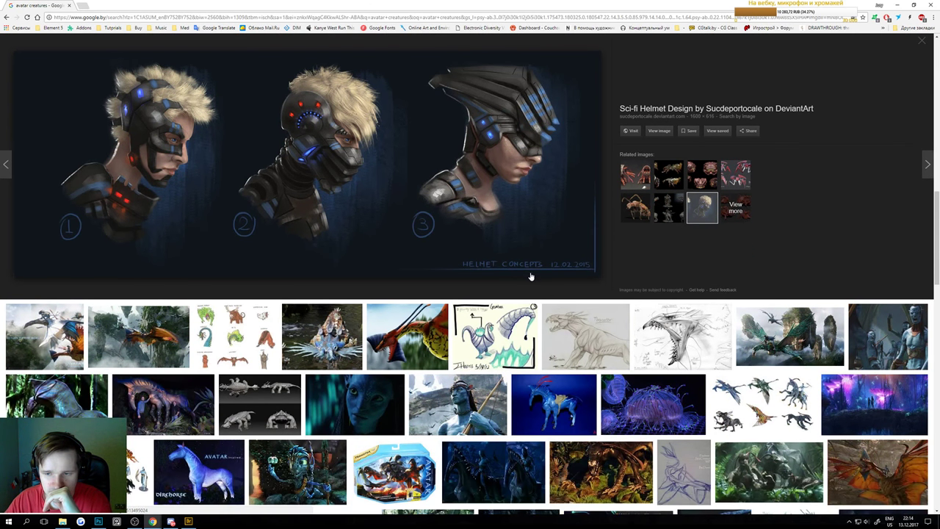
Find the blue bioluminescent jellyfish among the flower-hat jelly's related images, copy it and paste it into the Photoshop reference canvas
{"action": "left_click", "coordinate": [667, 411]}
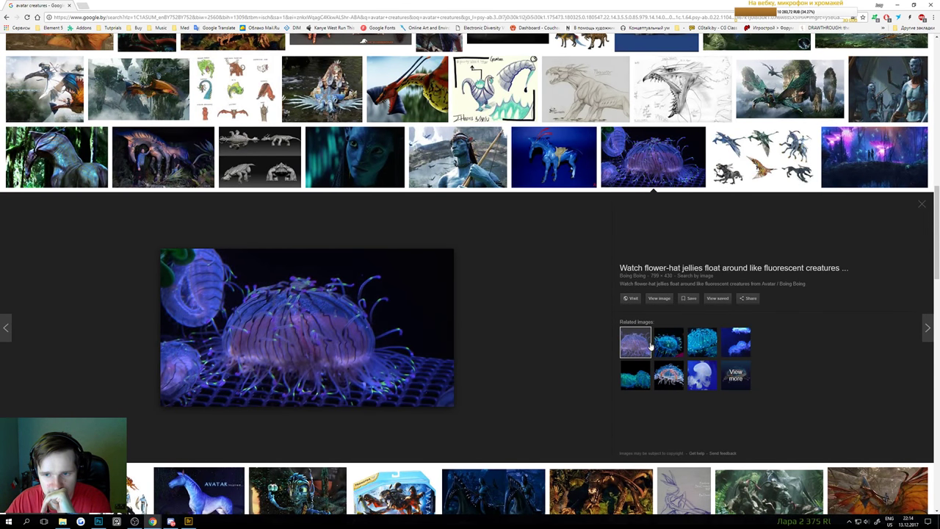
{"action": "left_click", "coordinate": [667, 345]}
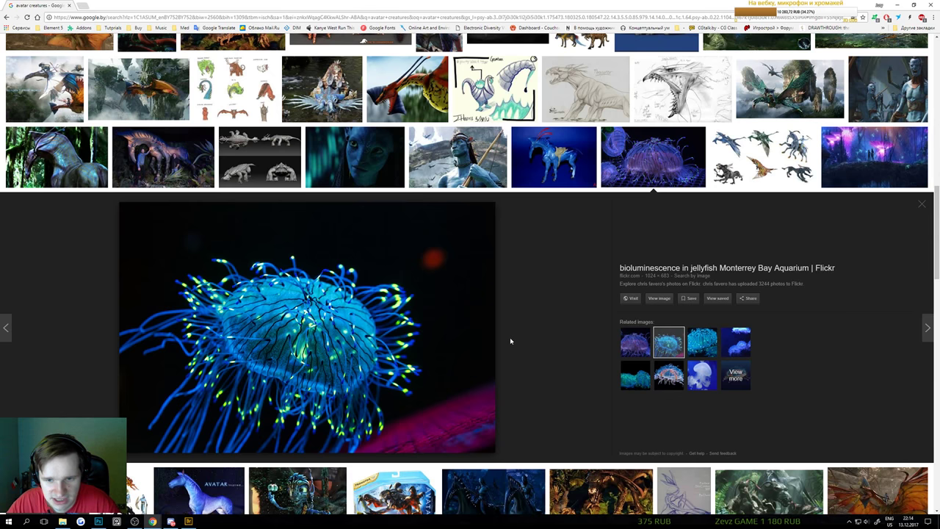
{"action": "right_click", "coordinate": [225, 296]}
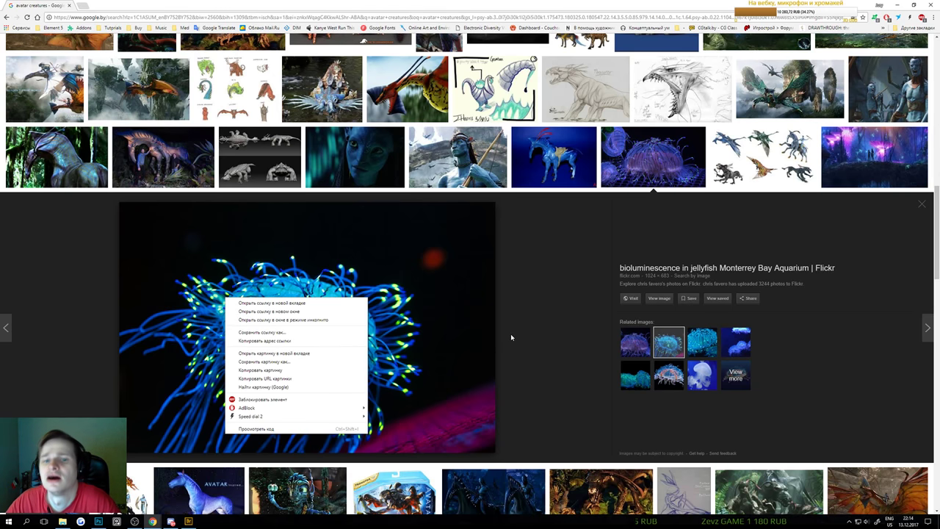
{"action": "left_click", "coordinate": [245, 370]}
{"action": "left_click", "coordinate": [99, 522]}
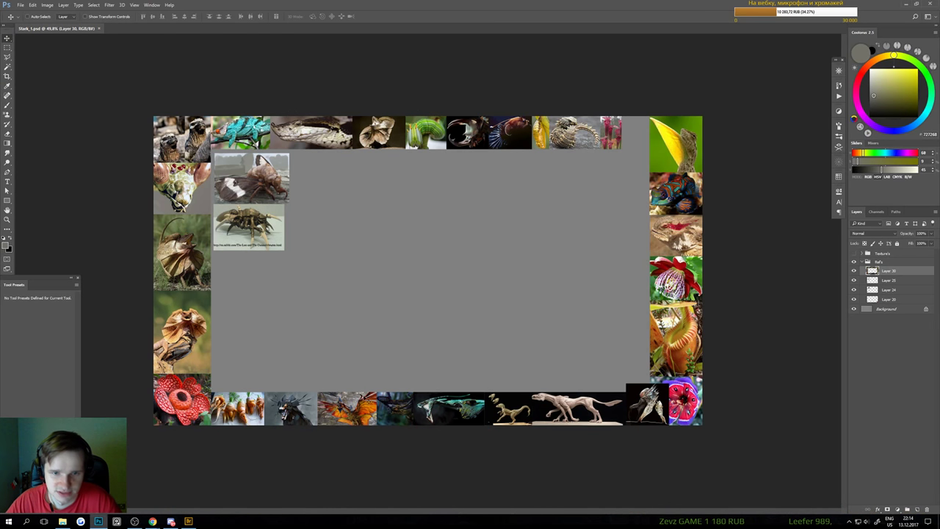
{"action": "left_click", "coordinate": [254, 234]}
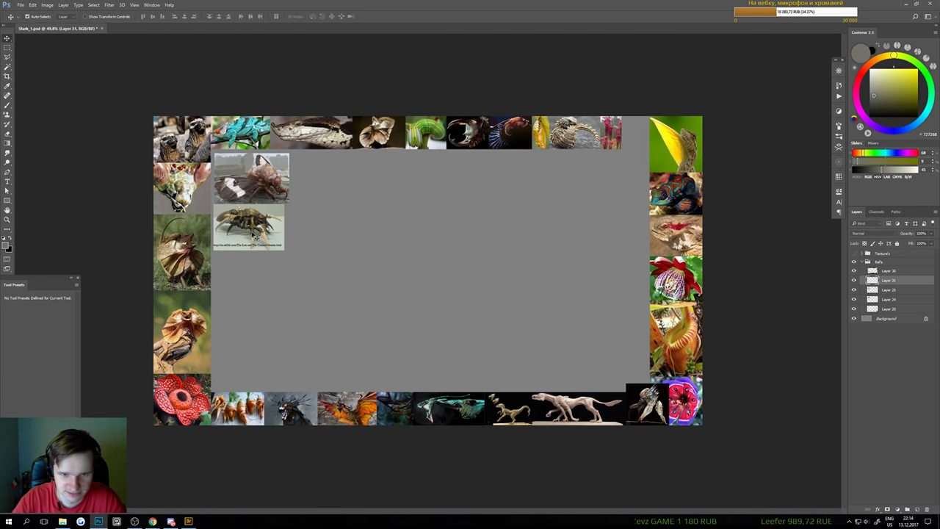
{"action": "key", "text": "ctrl+v"}
{"action": "left_click_drag", "start_coordinate": [400, 260], "coordinate": [405, 249]}
Trim the surplus background off the right and top edges of the blue jellyfish image
{"action": "key", "text": "m"}
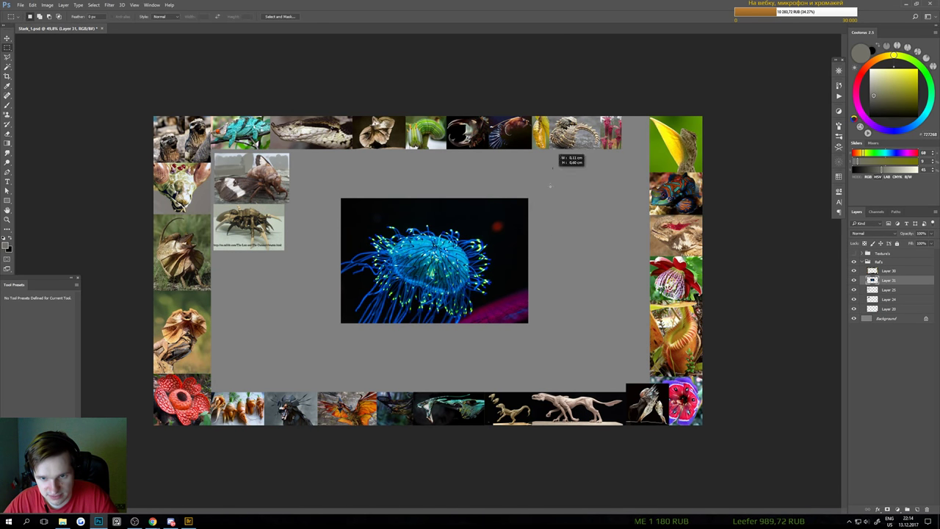
{"action": "left_click_drag", "start_coordinate": [554, 166], "coordinate": [501, 344]}
{"action": "key", "text": "Delete"}
{"action": "left_click_drag", "start_coordinate": [297, 162], "coordinate": [517, 223]}
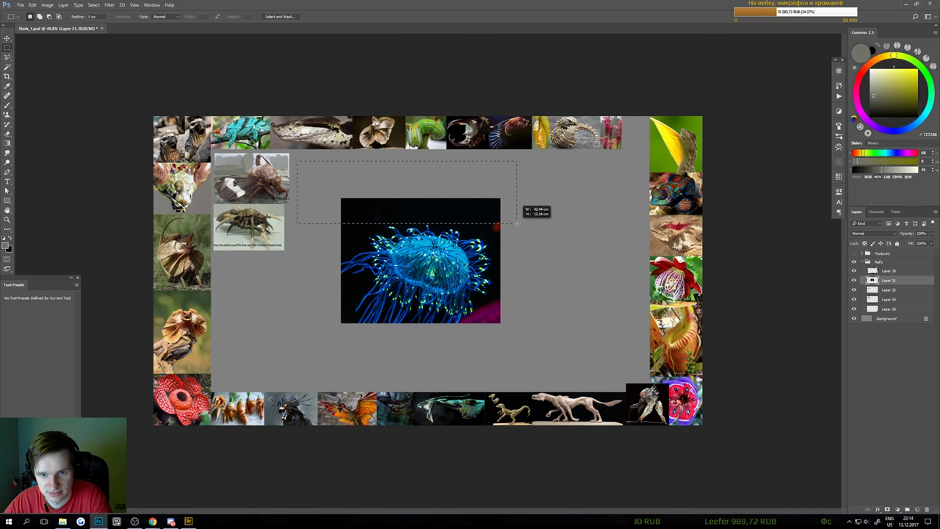
{"action": "key", "text": "Delete"}
{"action": "key", "text": "ctrl+d"}
Move the blue jellyfish to the canvas's upper right corner and scale it down to about 75%
{"action": "key", "text": "v"}
{"action": "left_click_drag", "start_coordinate": [453, 266], "coordinate": [653, 181]}
{"action": "key", "text": "ctrl+t"}
{"action": "left_click_drag", "start_coordinate": [540, 239], "coordinate": [581, 214]}
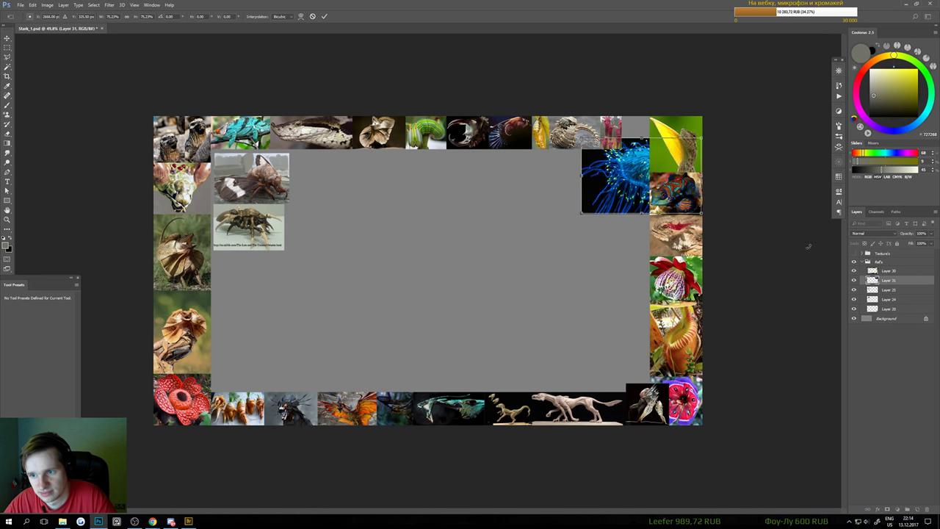
{"action": "key", "text": "Return"}
Place the blue jellyfish layer above the merged border layer and scale it to about 44% to fill the gap beside the pink pitcher plants
{"action": "left_click_drag", "start_coordinate": [878, 270], "coordinate": [878, 268]}
{"action": "key", "text": "ctrl+t"}
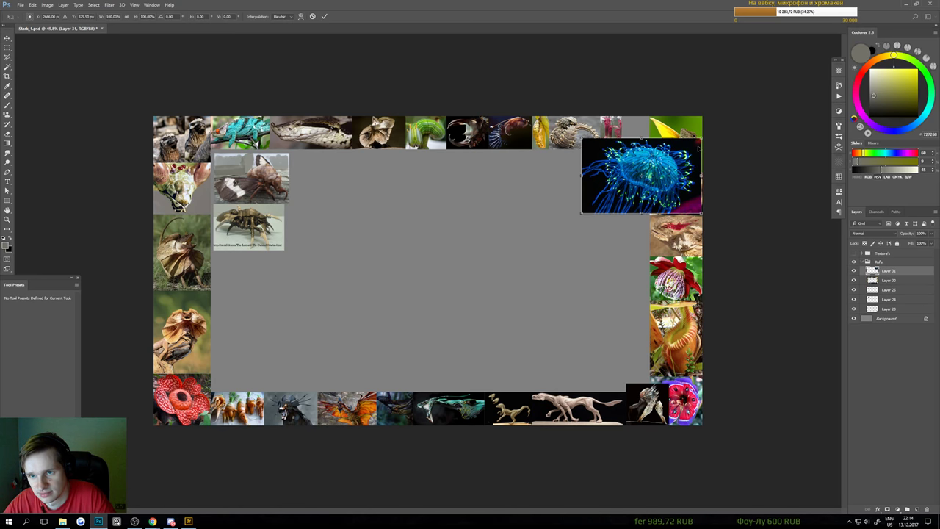
{"action": "left_click_drag", "start_coordinate": [702, 138], "coordinate": [757, 138]}
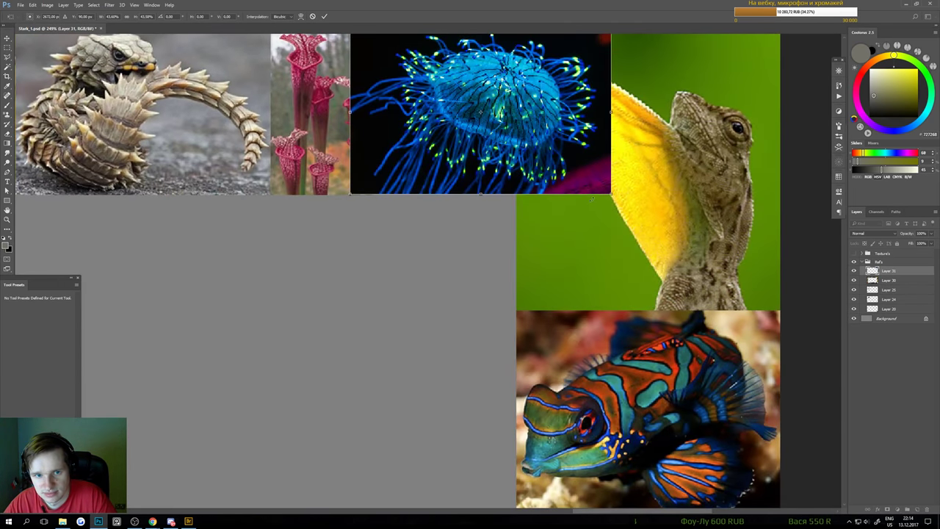
{"action": "left_click_drag", "start_coordinate": [612, 195], "coordinate": [615, 197]}
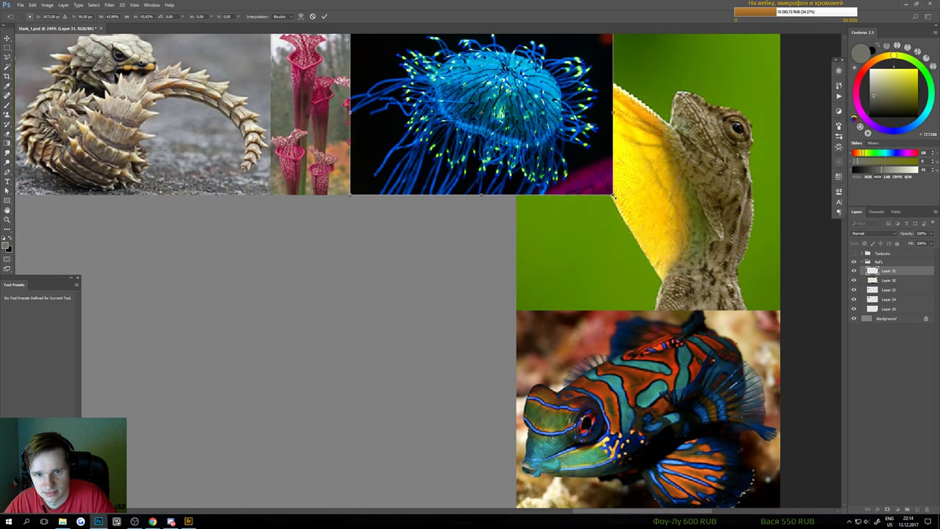
{"action": "key", "text": "Return"}
{"action": "scroll", "coordinate": [528, 283], "scroll_direction": "down", "scroll_amount": 4}
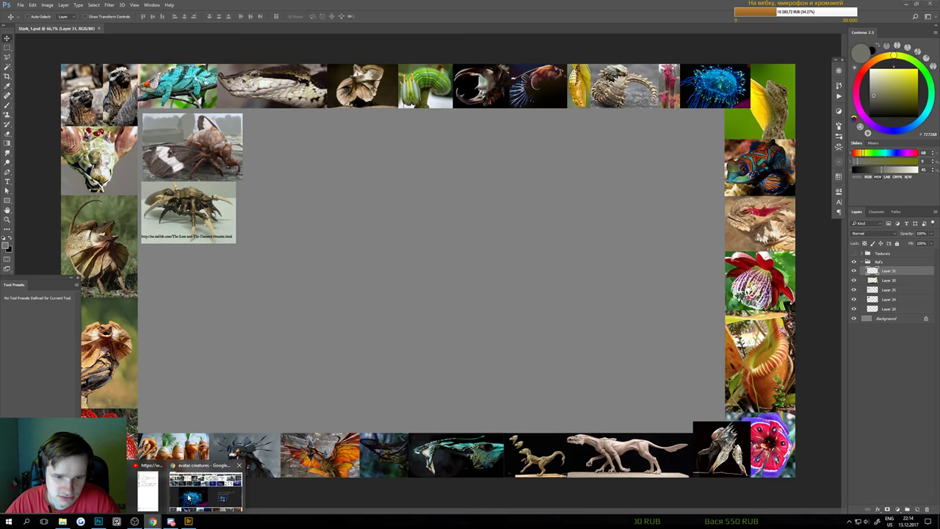
Switch to Chrome and open the Bing wallpaper image of the flower hat jelly from the related images
{"action": "left_click", "coordinate": [152, 522]}
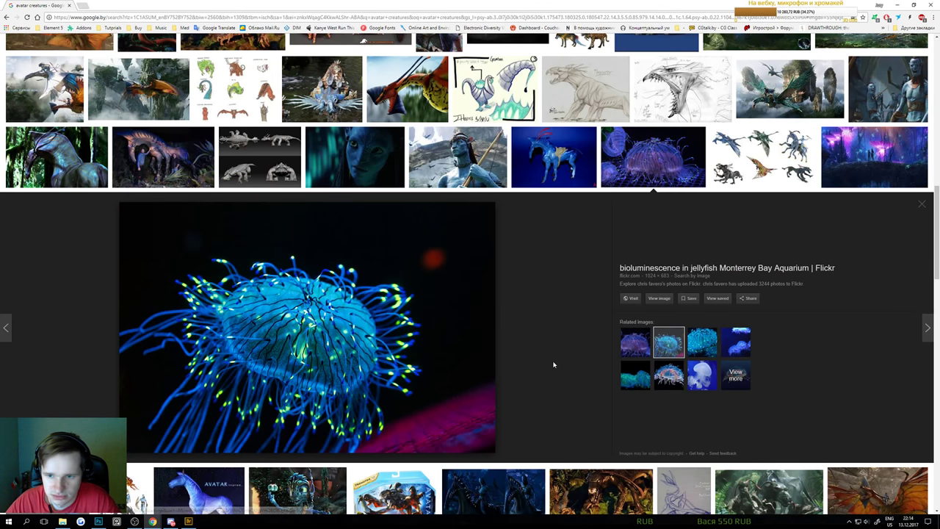
{"action": "left_click", "coordinate": [667, 375]}
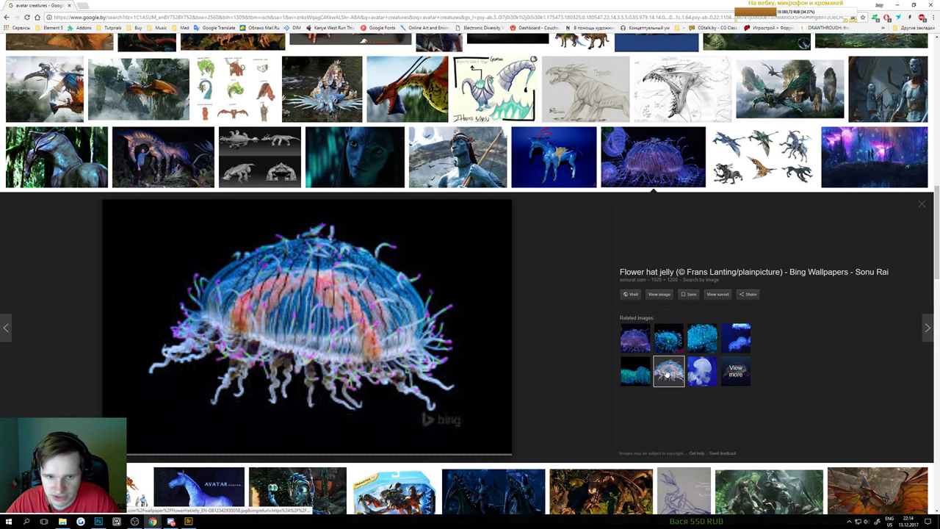
{"action": "right_click", "coordinate": [414, 329]}
{"action": "left_click", "coordinate": [433, 401]}
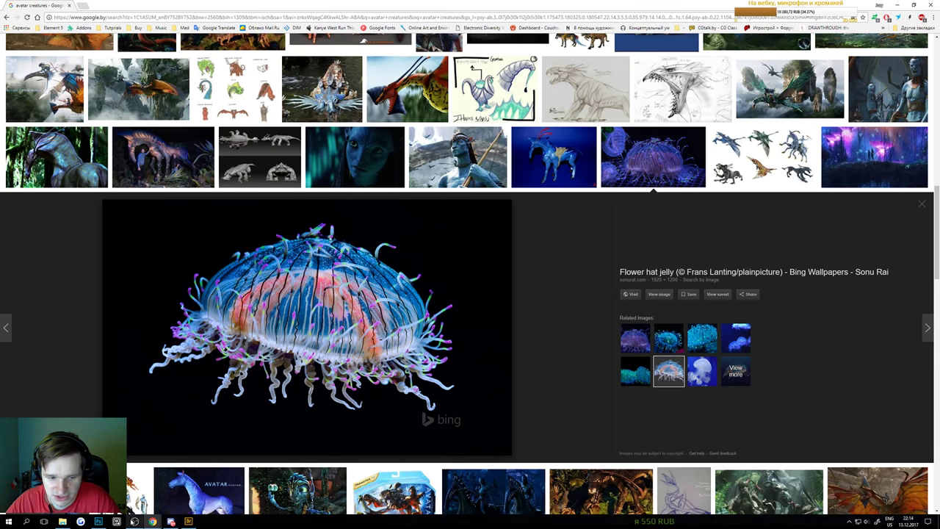
{"action": "left_click", "coordinate": [98, 521]}
{"action": "left_click", "coordinate": [179, 218]}
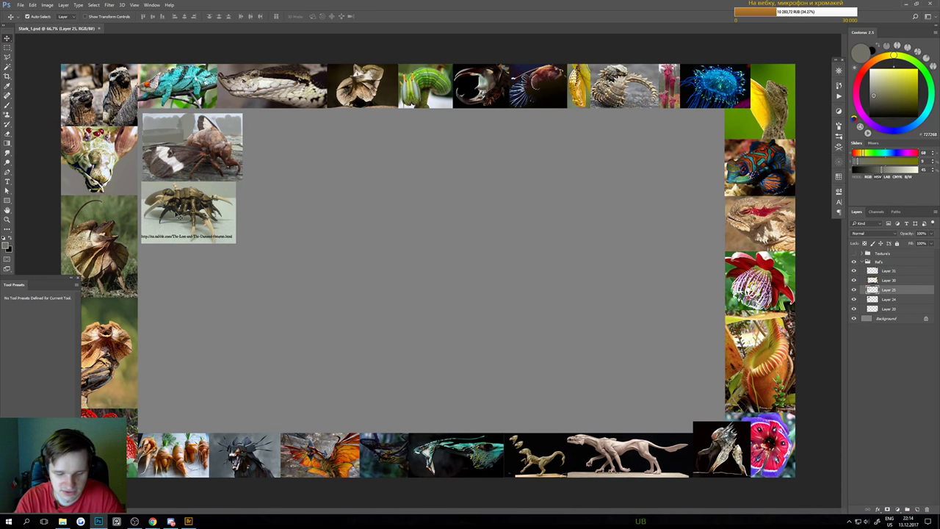
{"action": "key", "text": "ctrl+v"}
{"action": "left_click_drag", "start_coordinate": [382, 242], "coordinate": [321, 264]}
{"action": "key", "text": "ctrl+t"}
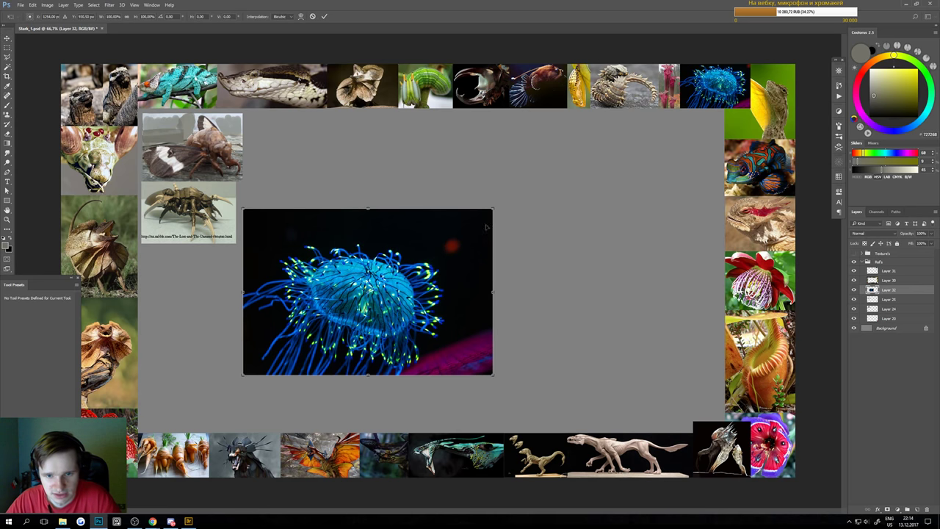
{"action": "key", "text": "Return"}
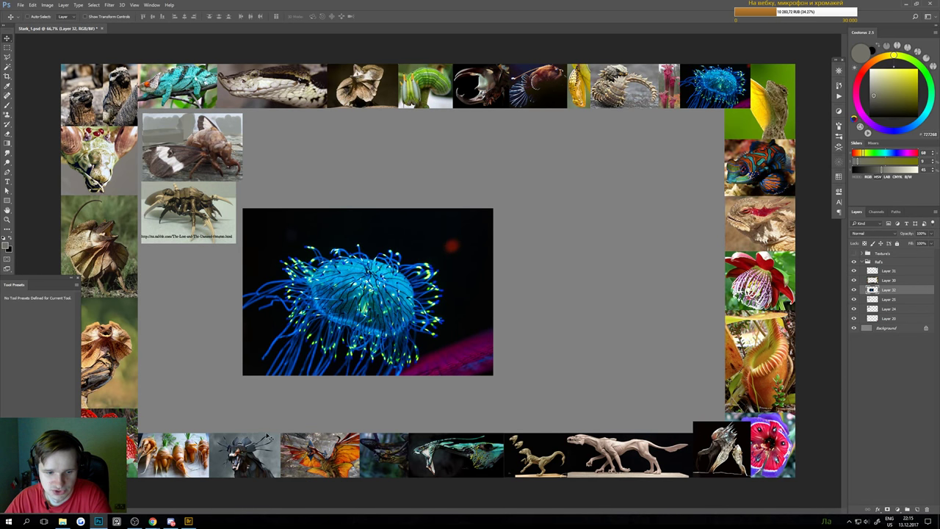
{"action": "key", "text": "Delete"}
Copy the flower hat jelly image from Chrome and paste it into the Photoshop reference canvas
{"action": "mouse_move", "coordinate": [153, 521]}
{"action": "left_click", "coordinate": [202, 489]}
{"action": "right_click", "coordinate": [424, 325]}
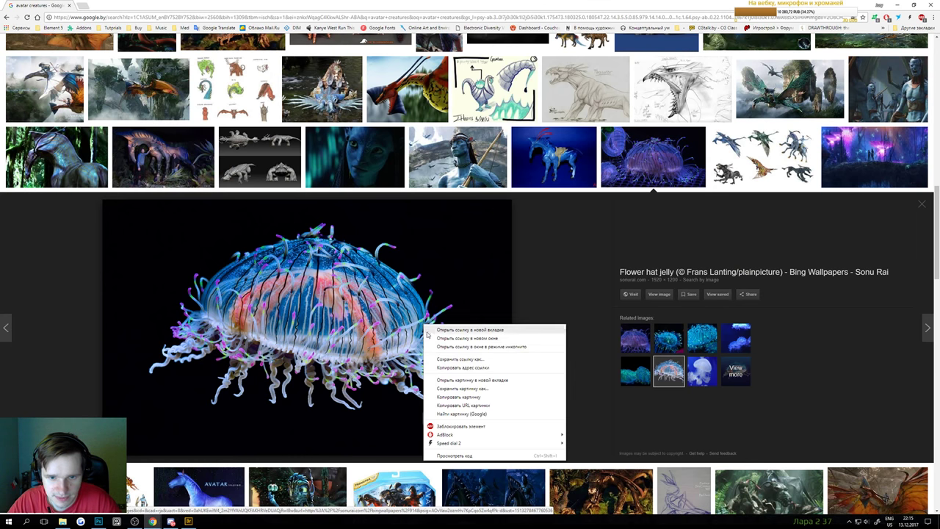
{"action": "left_click", "coordinate": [459, 397]}
{"action": "key", "text": "alt+Tab"}
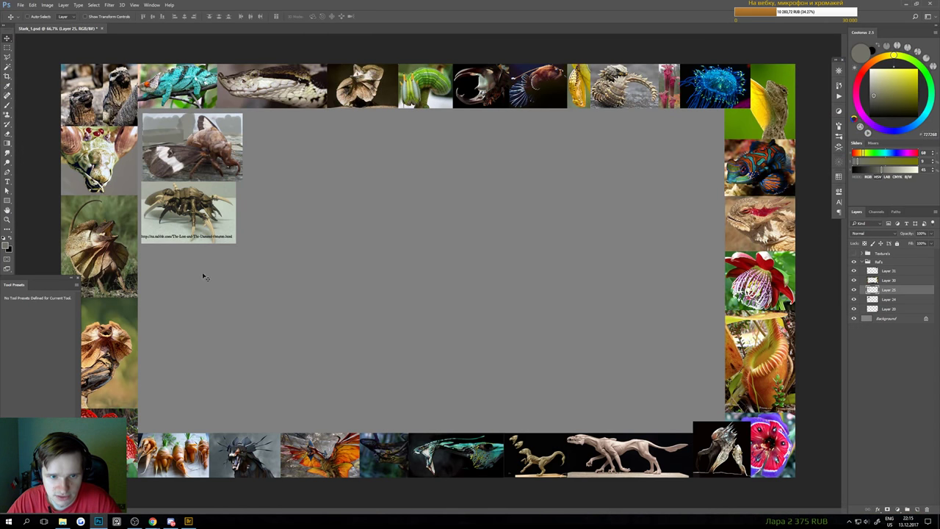
{"action": "key", "text": "ctrl+v"}
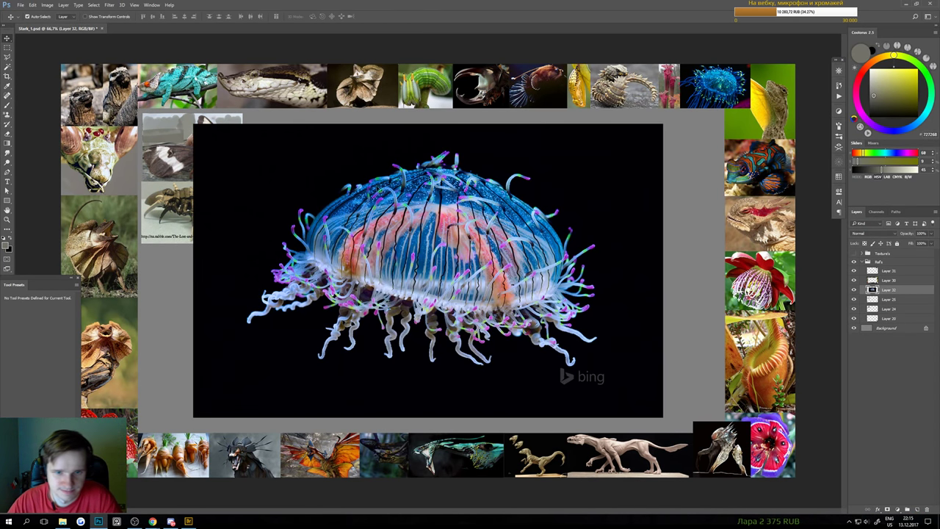
Trim the black background off all four sides of the flower hat jelly image, removing the Bing watermark
{"action": "key", "text": "m"}
{"action": "left_click_drag", "start_coordinate": [166, 94], "coordinate": [242, 404]}
{"action": "key", "text": "Delete"}
{"action": "left_click_drag", "start_coordinate": [653, 117], "coordinate": [603, 485]}
{"action": "left_click_drag", "start_coordinate": [120, 84], "coordinate": [699, 144]}
{"action": "key", "text": "Delete"}
{"action": "key", "text": "ctrl+d"}
{"action": "left_click_drag", "start_coordinate": [650, 450], "coordinate": [183, 372]}
{"action": "key", "text": "Delete"}
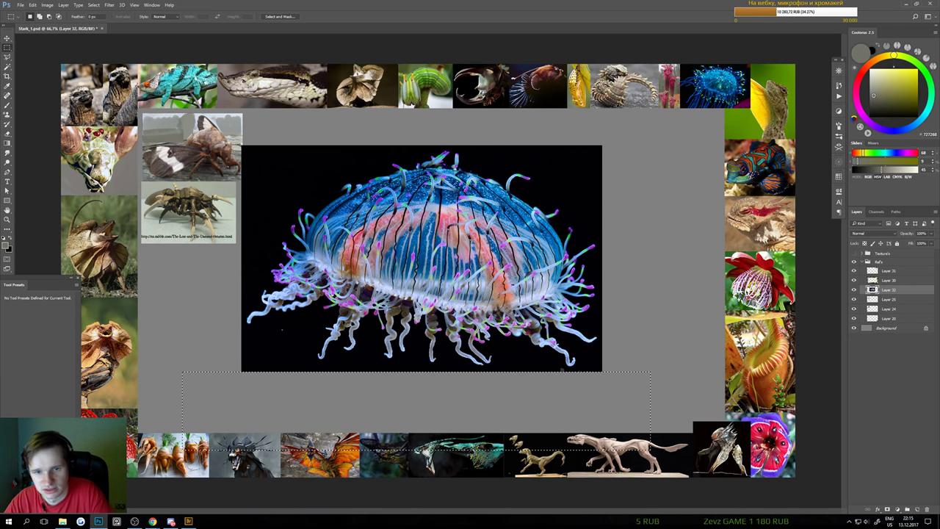
{"action": "key", "text": "ctrl+d"}
Scale the flower hat jelly image down and place it directly below the brown beetle image beside the left border
{"action": "key", "text": "v"}
{"action": "left_click_drag", "start_coordinate": [437, 249], "coordinate": [418, 270]}
{"action": "key", "text": "ctrl+t"}
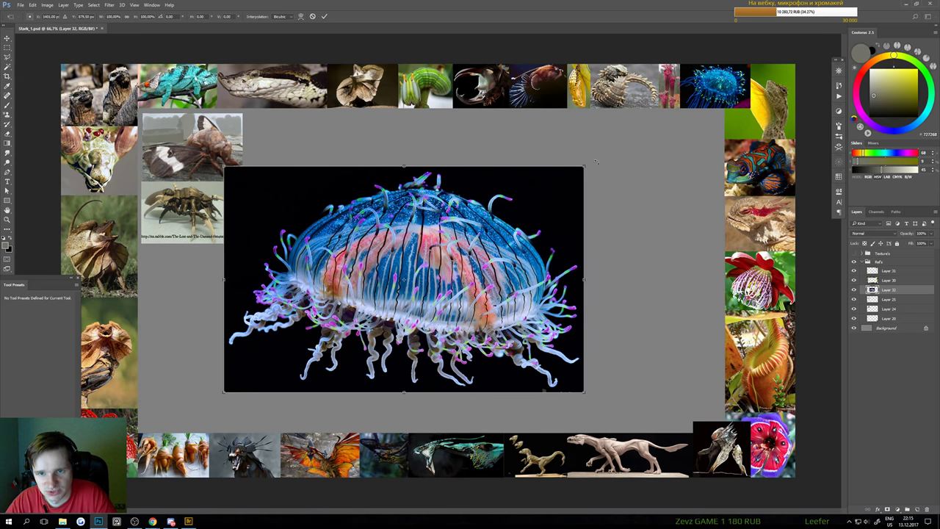
{"action": "left_click_drag", "start_coordinate": [584, 166], "coordinate": [316, 272]}
{"action": "left_click_drag", "start_coordinate": [326, 332], "coordinate": [241, 253]}
{"action": "key", "text": "Return"}
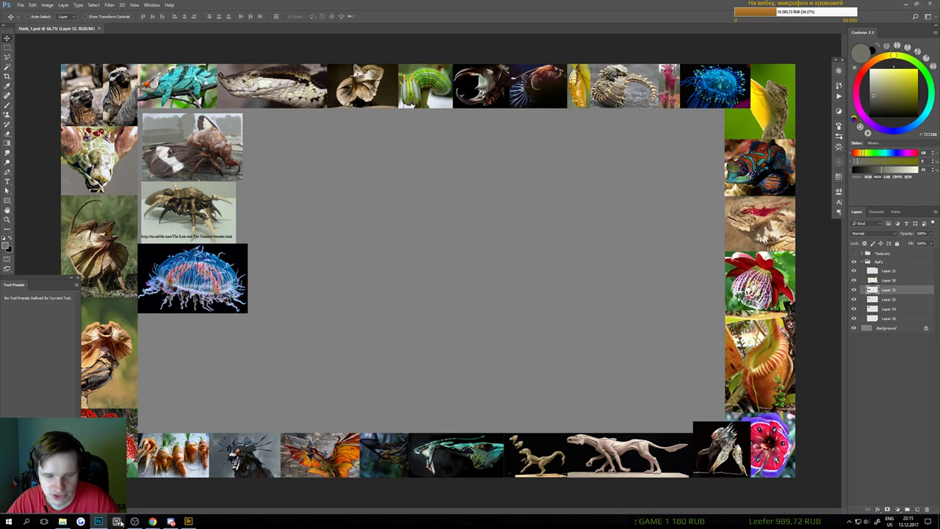
Switch to Chrome and open the Wikimedia Commons image of the blue flower hat jelly from the related images
{"action": "left_click", "coordinate": [184, 485]}
{"action": "left_click", "coordinate": [634, 342]}
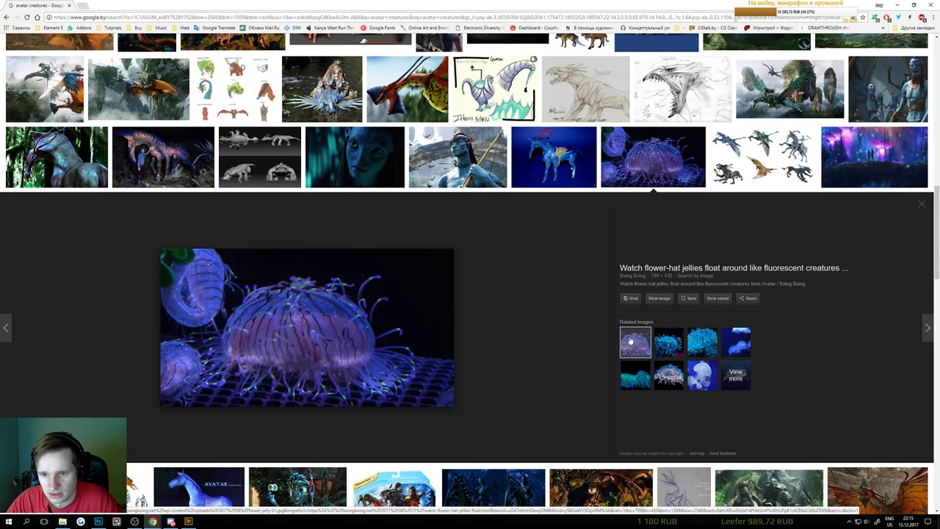
{"action": "left_click", "coordinate": [700, 375]}
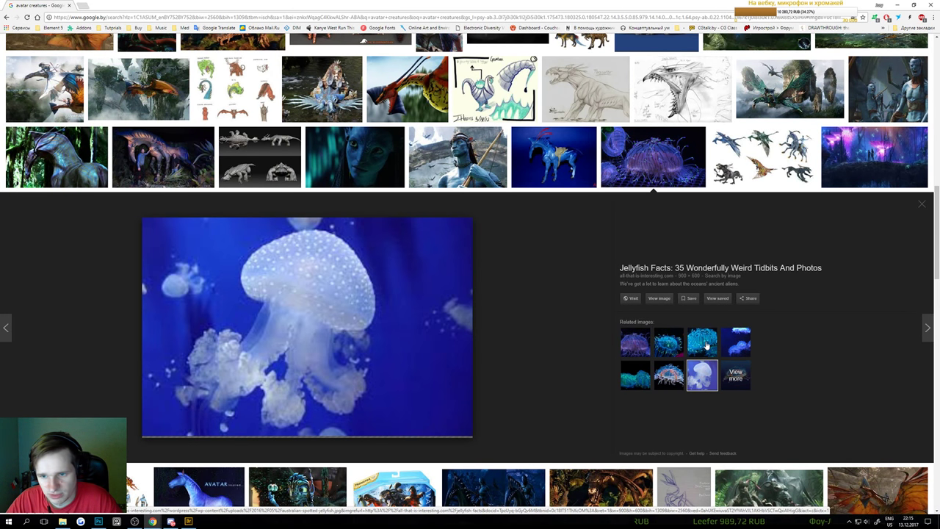
{"action": "left_click", "coordinate": [707, 345]}
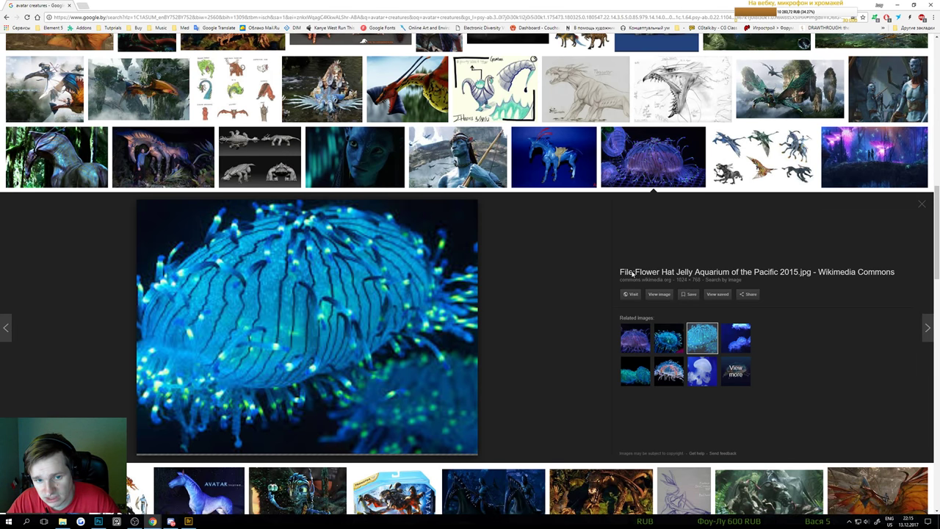
{"action": "scroll", "coordinate": [596, 260], "scroll_direction": "down", "scroll_amount": 1}
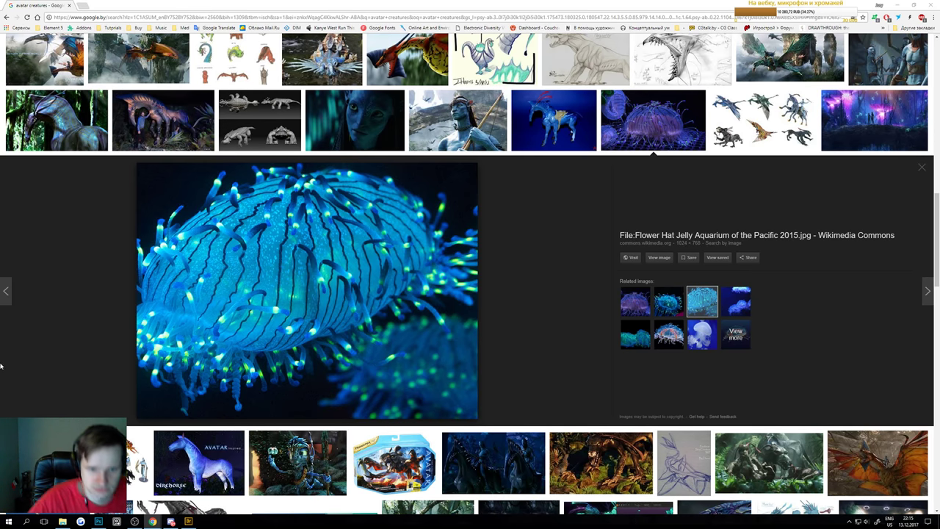
Copy the blue flower hat jelly image and paste it onto a new layer in the Photoshop reference canvas
{"action": "right_click", "coordinate": [179, 317]}
{"action": "left_click", "coordinate": [213, 389]}
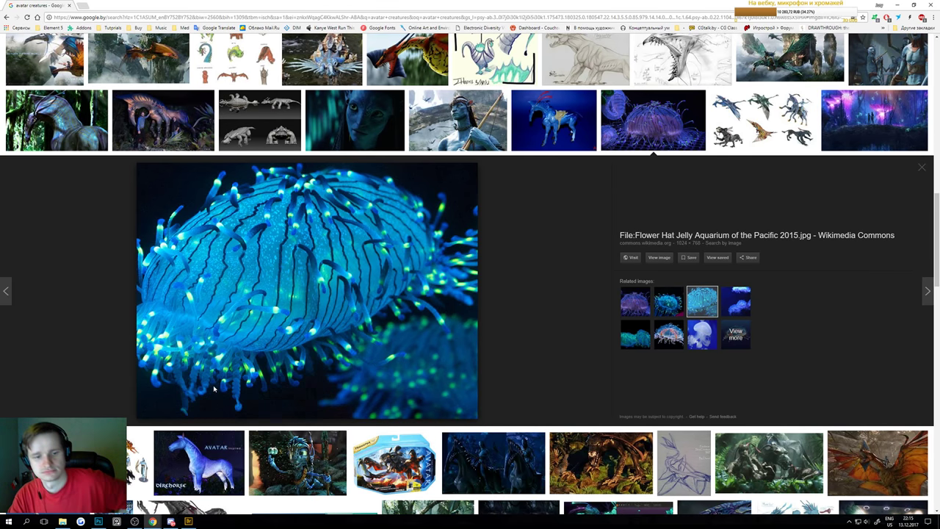
{"action": "left_click", "coordinate": [104, 522]}
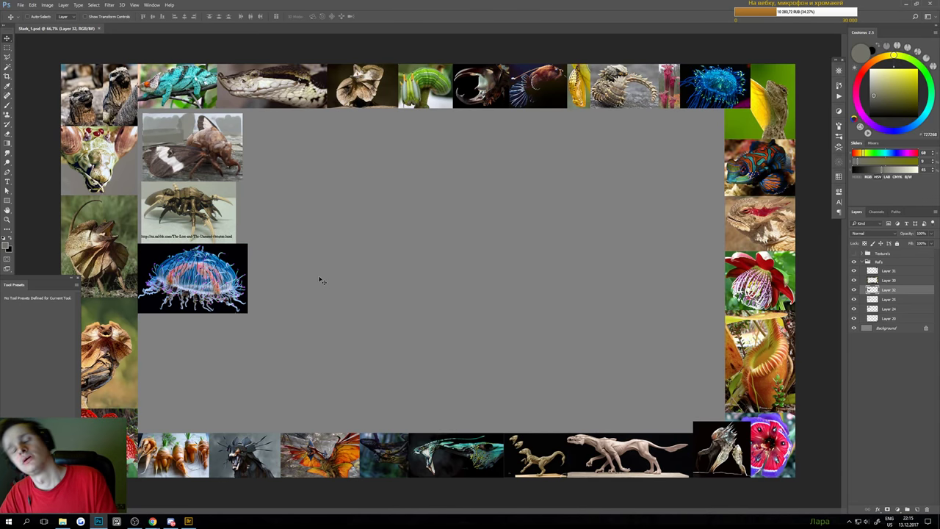
{"action": "key", "text": "ctrl+shift+n"}
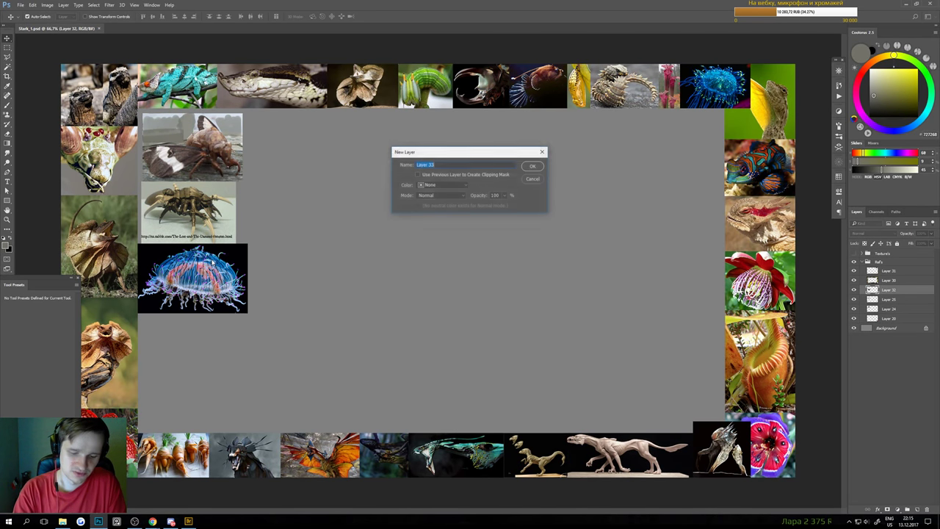
{"action": "key", "text": "Return"}
{"action": "key", "text": "ctrl+v"}
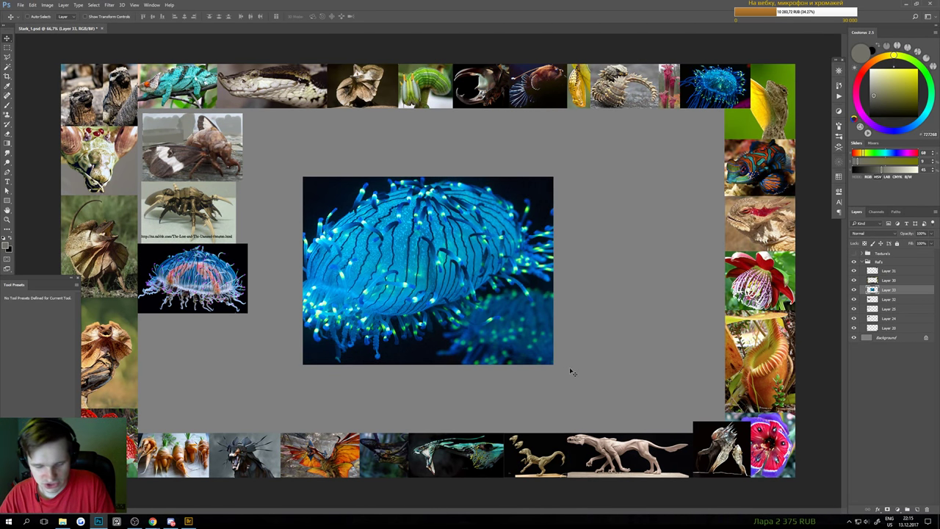
Trim narrow strips off the lower and right edges of the blue flower hat jelly image
{"action": "key", "text": "m"}
{"action": "left_click_drag", "start_coordinate": [297, 365], "coordinate": [653, 379]}
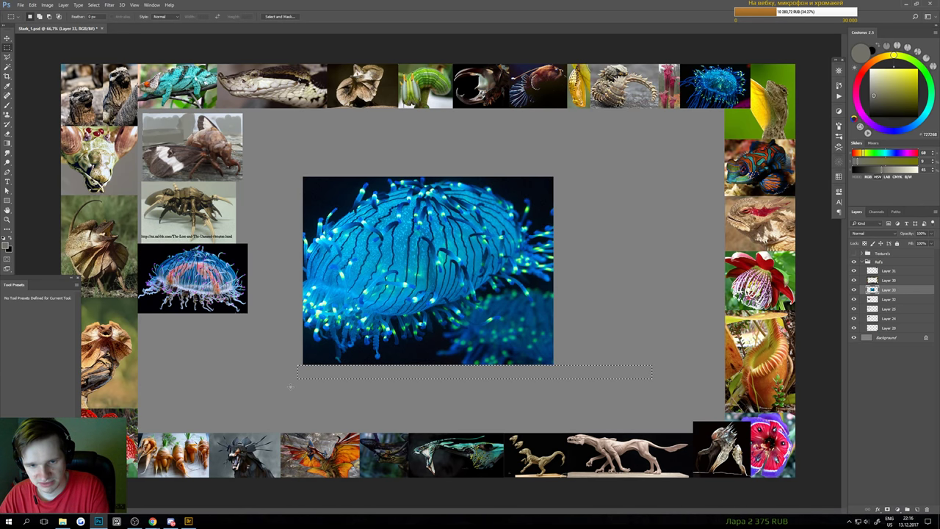
{"action": "left_click_drag", "start_coordinate": [290, 386], "coordinate": [621, 355]}
{"action": "key", "text": "Delete"}
{"action": "key", "text": "ctrl+d"}
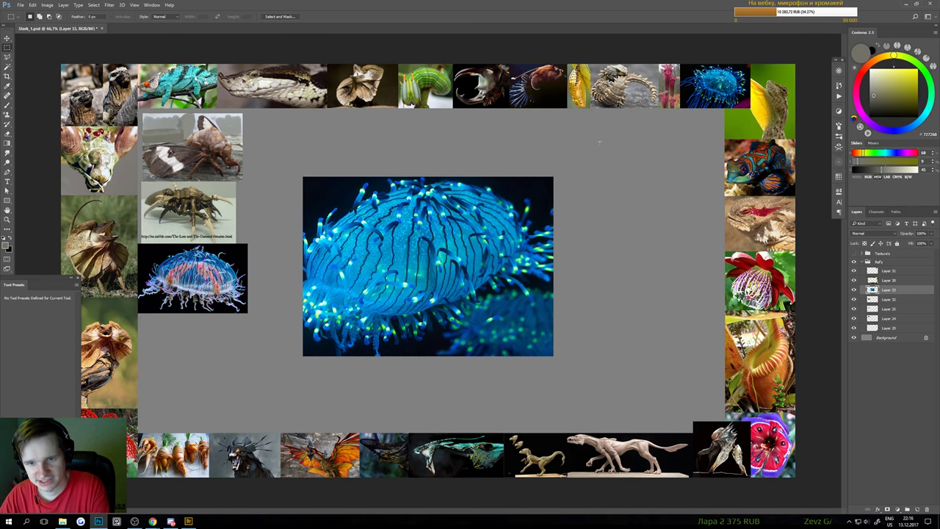
{"action": "left_click_drag", "start_coordinate": [599, 142], "coordinate": [542, 376]}
{"action": "key", "text": "Delete"}
{"action": "key", "text": "ctrl+d"}
Scale the blue jelly image down, place it directly below the first jellyfish image, and save the document
{"action": "key", "text": "v"}
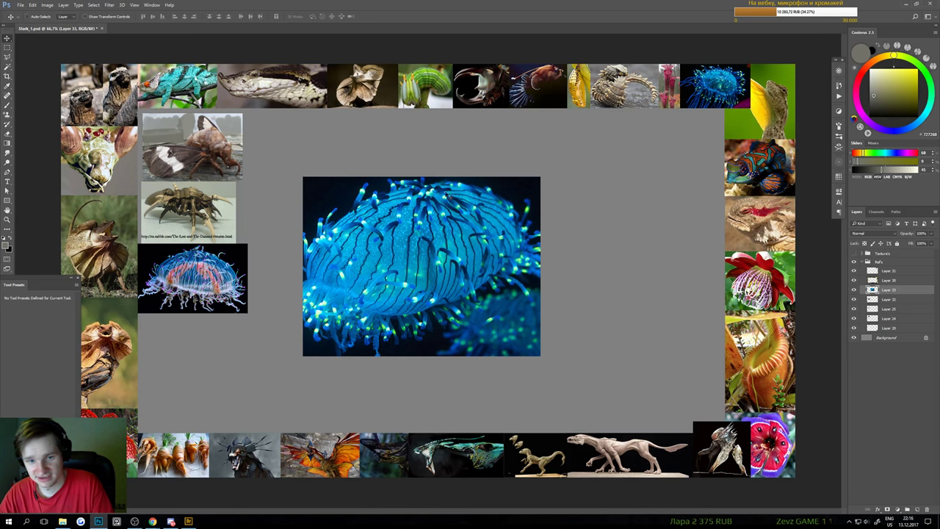
{"action": "left_click_drag", "start_coordinate": [473, 234], "coordinate": [424, 271]}
{"action": "key", "text": "ctrl+t"}
{"action": "left_click_drag", "start_coordinate": [488, 215], "coordinate": [233, 328]}
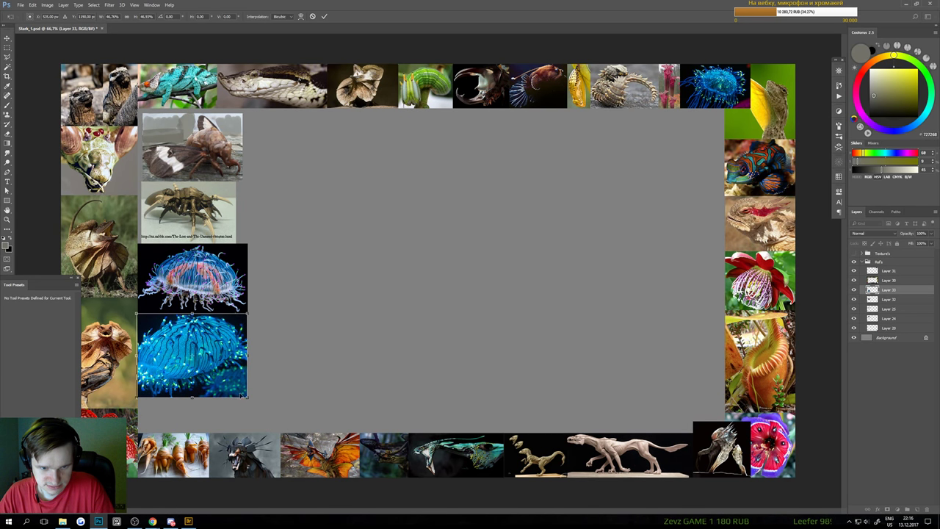
{"action": "key", "text": "Return"}
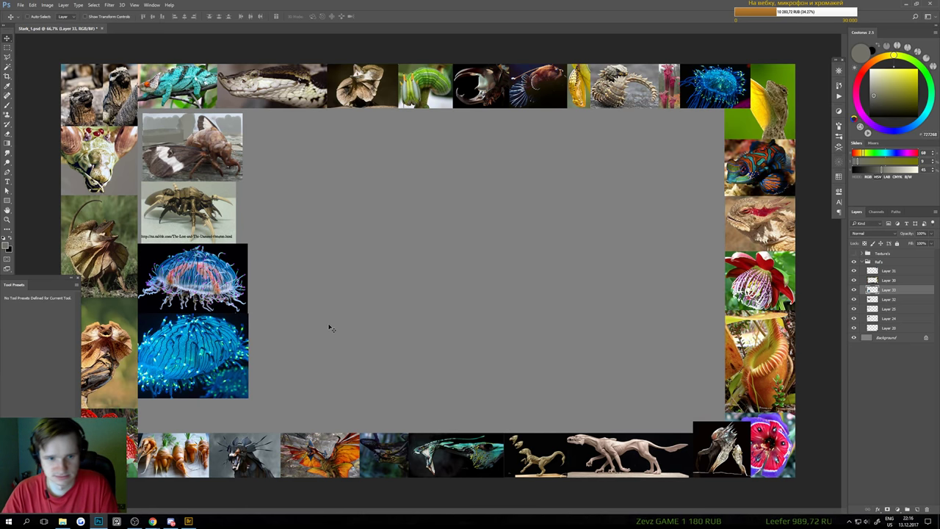
{"action": "key", "text": "ctrl+s"}
Collapse the Ref's group and add a new layer named F above the Texture's group
{"action": "scroll", "coordinate": [269, 316], "scroll_direction": "down", "scroll_amount": 1}
{"action": "scroll", "coordinate": [282, 320], "scroll_direction": "up", "scroll_amount": 2}
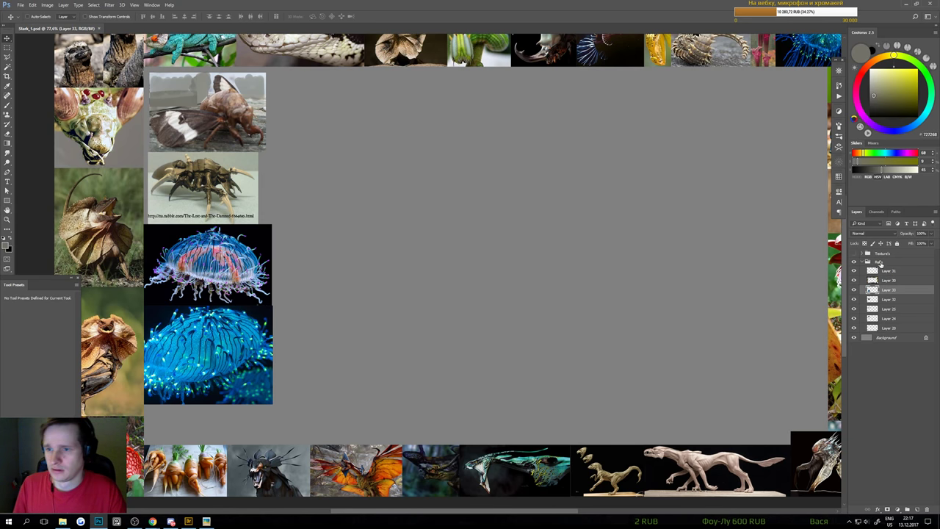
{"action": "left_click", "coordinate": [863, 262]}
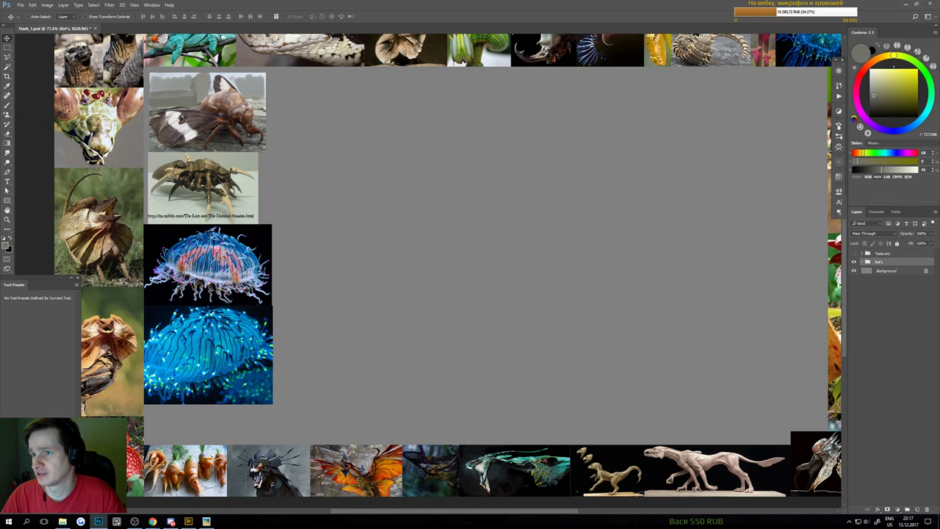
{"action": "left_click", "coordinate": [883, 255]}
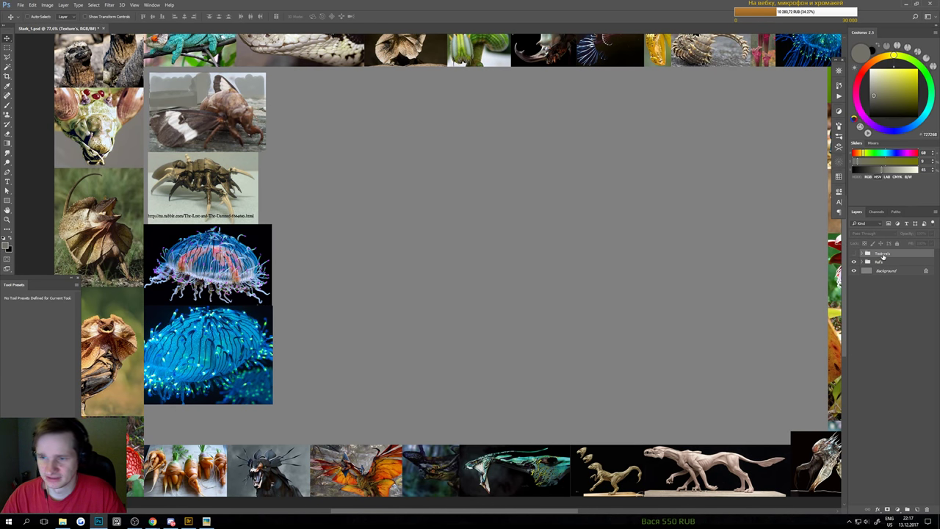
{"action": "key", "text": "ctrl+shift+n"}
{"action": "key", "text": "Return"}
{"action": "double_click", "coordinate": [883, 255]}
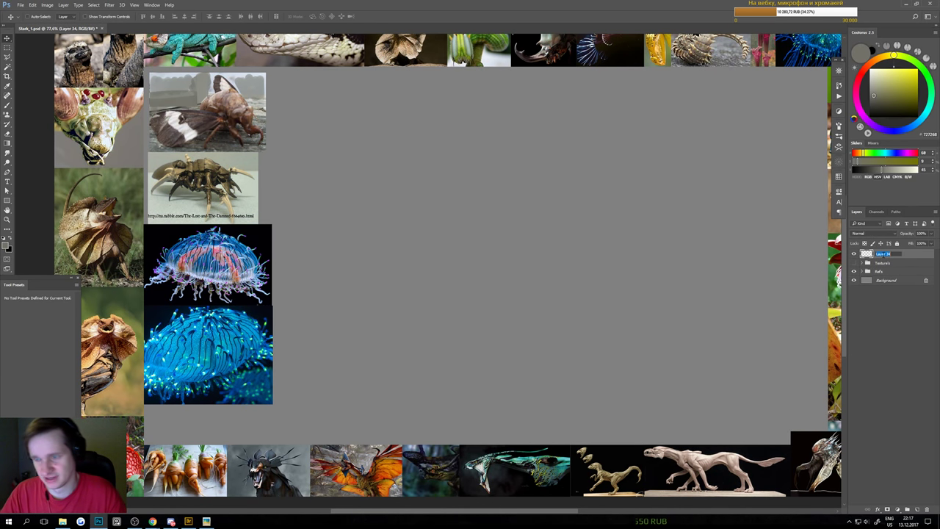
{"action": "type", "text": "F"}
{"action": "key", "text": "Return"}
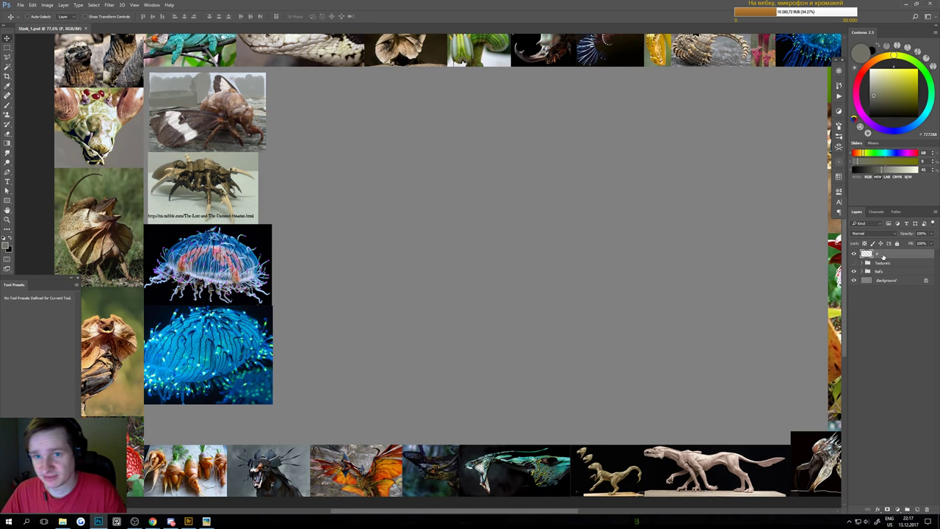
Activate the Brush tool and reset the painting colours to the default black foreground
{"action": "key", "text": "b"}
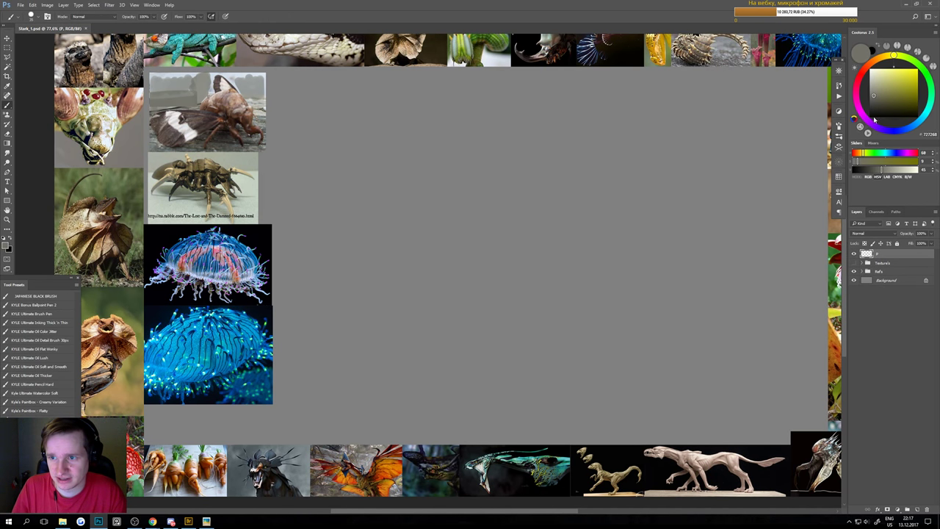
{"action": "key", "text": "d"}
{"action": "left_click_drag", "start_coordinate": [621, 231], "coordinate": [517, 336]}
{"action": "key", "text": "ctrl+z"}
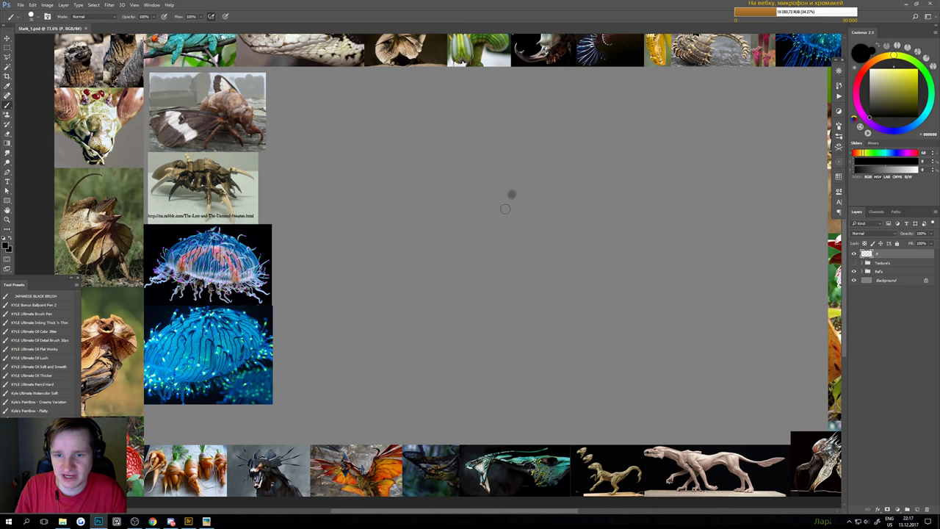
{"action": "left_click_drag", "start_coordinate": [512, 196], "coordinate": [599, 279]}
{"action": "key", "text": "ctrl+z"}
{"action": "left_click_drag", "start_coordinate": [523, 185], "coordinate": [538, 263]}
{"action": "key", "text": "ctrl+z"}
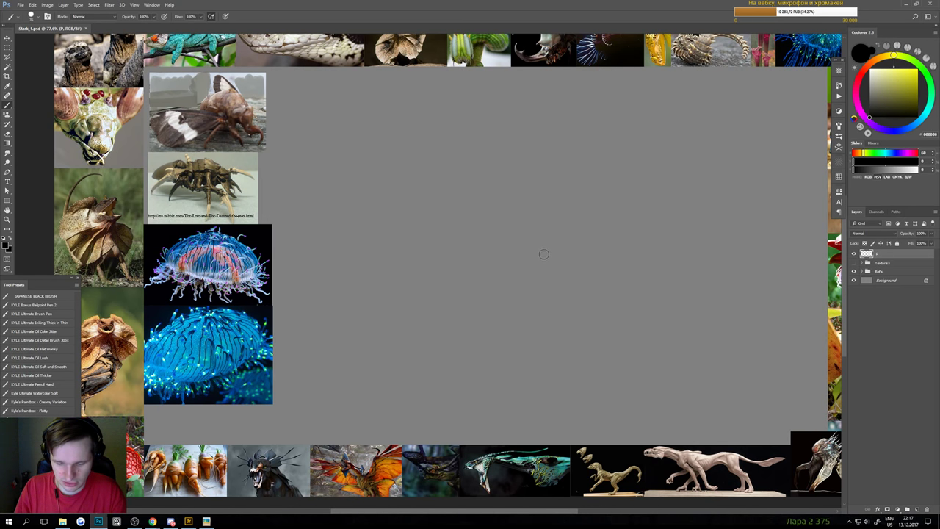
{"action": "left_click_drag", "start_coordinate": [545, 213], "coordinate": [550, 277]}
{"action": "key", "text": "ctrl+z"}
{"action": "key", "text": "bracketright"}
{"action": "key", "text": "bracketright"}
{"action": "left_click_drag", "start_coordinate": [545, 213], "coordinate": [549, 274]}
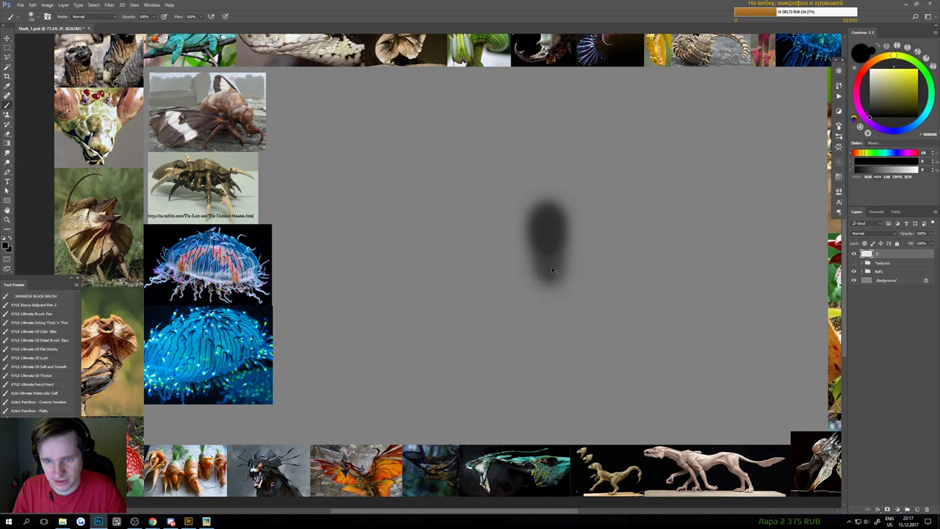
{"action": "key", "text": "ctrl+z"}
Switch to a small rectangular textured brush and paint a solid black patch in the upper middle of the grey canvas
{"action": "key", "text": "period"}
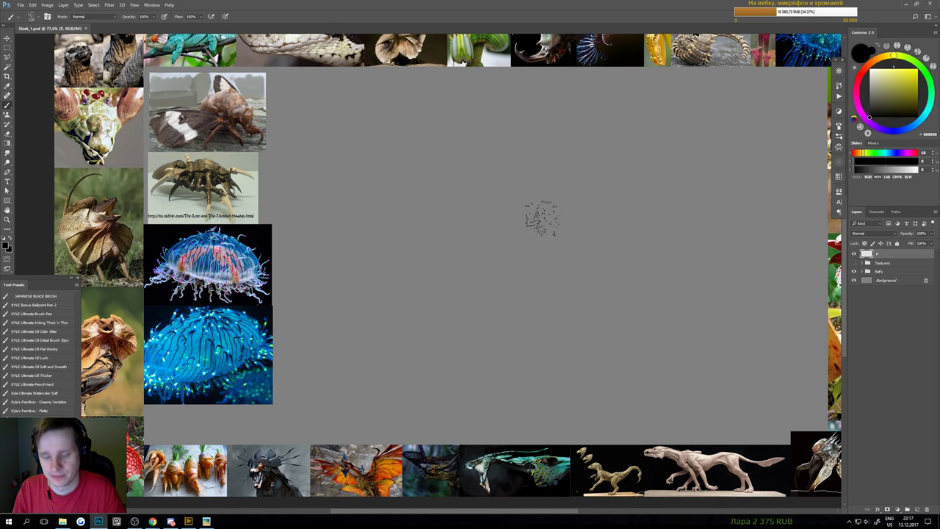
{"action": "key", "text": "ctrl+z"}
{"action": "left_click_drag", "start_coordinate": [543, 197], "coordinate": [548, 279]}
{"action": "key", "text": "ctrl+z"}
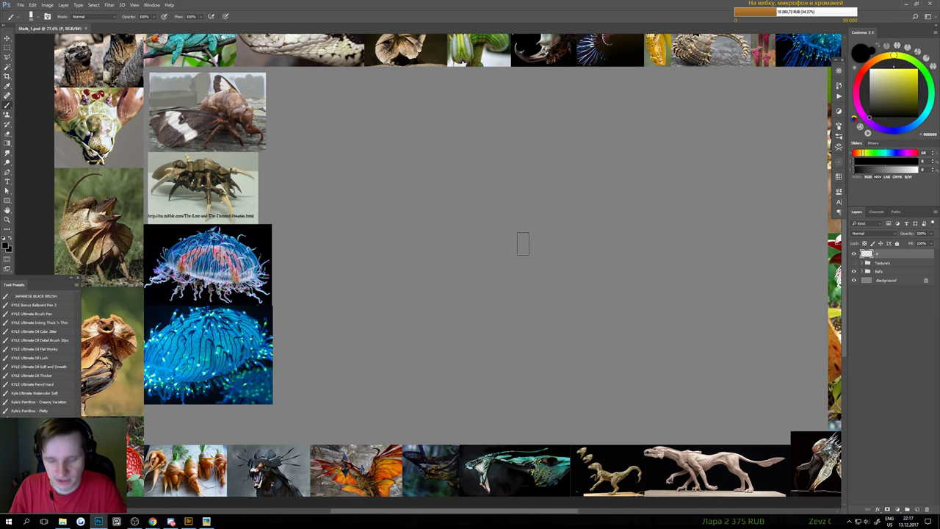
{"action": "key", "text": "bracketleft"}
{"action": "key", "text": "bracketleft"}
{"action": "key", "text": "bracketleft"}
{"action": "mouse_move", "coordinate": [551, 175]}
{"action": "left_mouse_down"}
{"action": "mouse_move", "coordinate": [543, 207]}
{"action": "mouse_move", "coordinate": [549, 156]}
{"action": "mouse_move", "coordinate": [554, 176]}
{"action": "mouse_move", "coordinate": [542, 188]}
{"action": "mouse_move", "coordinate": [537, 176]}
{"action": "mouse_move", "coordinate": [539, 201]}
{"action": "mouse_move", "coordinate": [552, 169]}
{"action": "mouse_move", "coordinate": [559, 185]}
{"action": "mouse_move", "coordinate": [544, 201]}
{"action": "mouse_move", "coordinate": [545, 188]}
{"action": "mouse_move", "coordinate": [535, 206]}
{"action": "mouse_move", "coordinate": [543, 211]}
{"action": "mouse_move", "coordinate": [537, 206]}
{"action": "mouse_move", "coordinate": [553, 196]}
{"action": "mouse_move", "coordinate": [537, 188]}
{"action": "mouse_move", "coordinate": [527, 198]}
{"action": "mouse_move", "coordinate": [542, 177]}
{"action": "left_mouse_up"}
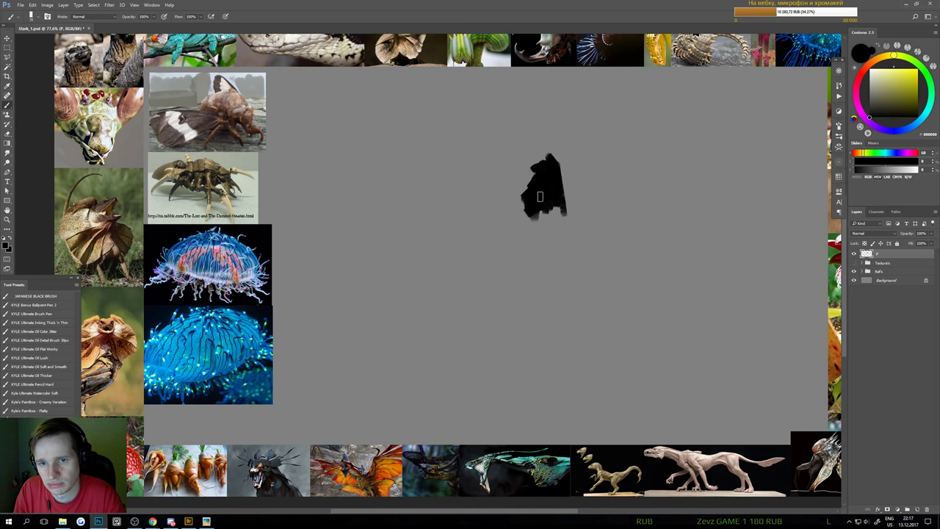
Give the Eraser the 80 px rectangular textured tip, and extend the black patch downward into a wider silhouette with the Brush
{"action": "left_click", "coordinate": [33, 15]}
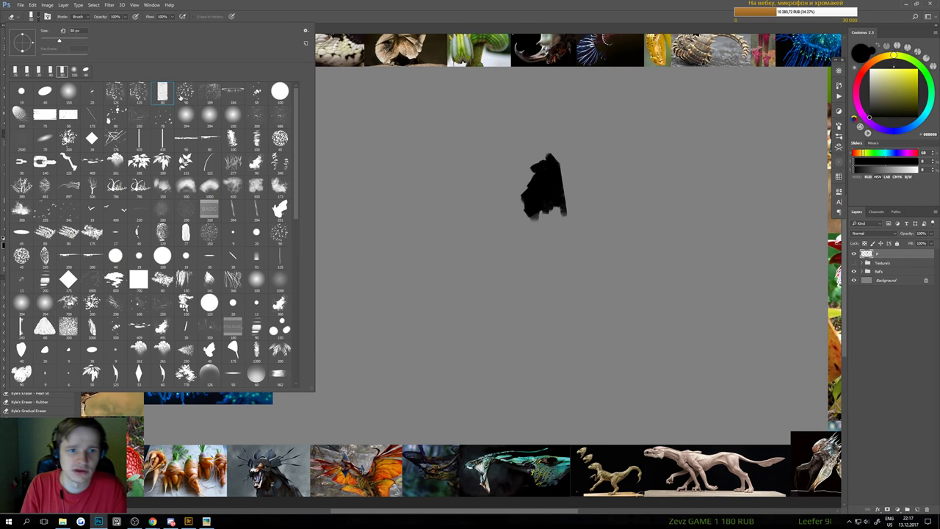
{"action": "left_click", "coordinate": [524, 157]}
{"action": "key", "text": "b"}
{"action": "mouse_move", "coordinate": [545, 157]}
{"action": "left_mouse_down"}
{"action": "mouse_move", "coordinate": [537, 216]}
{"action": "mouse_move", "coordinate": [539, 175]}
{"action": "mouse_move", "coordinate": [528, 196]}
{"action": "mouse_move", "coordinate": [538, 201]}
{"action": "mouse_move", "coordinate": [550, 167]}
{"action": "mouse_move", "coordinate": [543, 174]}
{"action": "mouse_move", "coordinate": [553, 228]}
{"action": "mouse_move", "coordinate": [551, 200]}
{"action": "mouse_move", "coordinate": [538, 220]}
{"action": "mouse_move", "coordinate": [565, 234]}
{"action": "mouse_move", "coordinate": [545, 212]}
{"action": "mouse_move", "coordinate": [564, 229]}
{"action": "mouse_move", "coordinate": [567, 215]}
{"action": "mouse_move", "coordinate": [518, 231]}
{"action": "mouse_move", "coordinate": [535, 239]}
{"action": "mouse_move", "coordinate": [520, 273]}
{"action": "mouse_move", "coordinate": [558, 246]}
{"action": "mouse_move", "coordinate": [573, 268]}
{"action": "mouse_move", "coordinate": [508, 260]}
{"action": "left_mouse_up"}
{"action": "key", "text": "bracketright"}
{"action": "key", "text": "bracketright"}
{"action": "key", "text": "bracketright"}
{"action": "key", "text": "bracketright"}
{"action": "key", "text": "bracketright"}
{"action": "key", "text": "bracketright"}
{"action": "key", "text": "bracketright"}
{"action": "key", "text": "bracketright"}
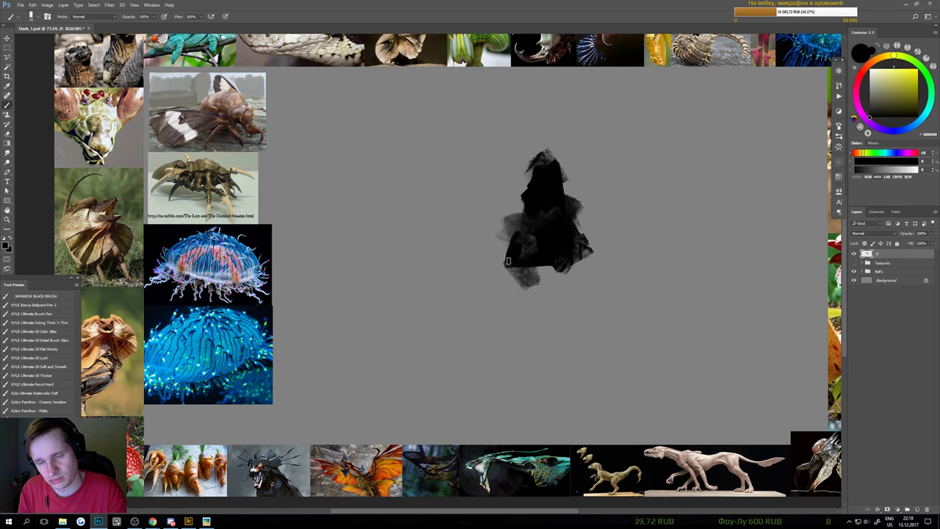
Reshape the black silhouette with Brush and Eraser into a wide, arched creature body sloping down to the right
{"action": "mouse_move", "coordinate": [530, 195]}
{"action": "left_mouse_down"}
{"action": "mouse_move", "coordinate": [511, 210]}
{"action": "mouse_move", "coordinate": [520, 197]}
{"action": "mouse_move", "coordinate": [524, 223]}
{"action": "mouse_move", "coordinate": [507, 230]}
{"action": "mouse_move", "coordinate": [520, 266]}
{"action": "mouse_move", "coordinate": [505, 201]}
{"action": "mouse_move", "coordinate": [512, 270]}
{"action": "mouse_move", "coordinate": [531, 277]}
{"action": "mouse_move", "coordinate": [507, 236]}
{"action": "mouse_move", "coordinate": [521, 255]}
{"action": "mouse_move", "coordinate": [534, 221]}
{"action": "mouse_move", "coordinate": [524, 214]}
{"action": "mouse_move", "coordinate": [530, 267]}
{"action": "mouse_move", "coordinate": [530, 240]}
{"action": "mouse_move", "coordinate": [523, 254]}
{"action": "mouse_move", "coordinate": [542, 245]}
{"action": "mouse_move", "coordinate": [535, 252]}
{"action": "mouse_move", "coordinate": [556, 255]}
{"action": "mouse_move", "coordinate": [532, 259]}
{"action": "mouse_move", "coordinate": [573, 257]}
{"action": "mouse_move", "coordinate": [570, 201]}
{"action": "mouse_move", "coordinate": [587, 212]}
{"action": "mouse_move", "coordinate": [559, 189]}
{"action": "mouse_move", "coordinate": [621, 258]}
{"action": "mouse_move", "coordinate": [572, 252]}
{"action": "mouse_move", "coordinate": [546, 192]}
{"action": "mouse_move", "coordinate": [529, 202]}
{"action": "mouse_move", "coordinate": [519, 191]}
{"action": "mouse_move", "coordinate": [553, 179]}
{"action": "mouse_move", "coordinate": [529, 161]}
{"action": "mouse_move", "coordinate": [564, 159]}
{"action": "mouse_move", "coordinate": [532, 195]}
{"action": "mouse_move", "coordinate": [570, 199]}
{"action": "mouse_move", "coordinate": [515, 201]}
{"action": "left_mouse_up"}
{"action": "key", "text": "e"}
{"action": "key", "text": "b"}
{"action": "key", "text": "bracketright"}
{"action": "key", "text": "bracketright"}
{"action": "key", "text": "bracketright"}
{"action": "key", "text": "bracketright"}
{"action": "key", "text": "bracketright"}
{"action": "key", "text": "bracketright"}
{"action": "key", "text": "bracketright"}
{"action": "key", "text": "bracketright"}
{"action": "key", "text": "e"}
{"action": "key", "text": "b"}
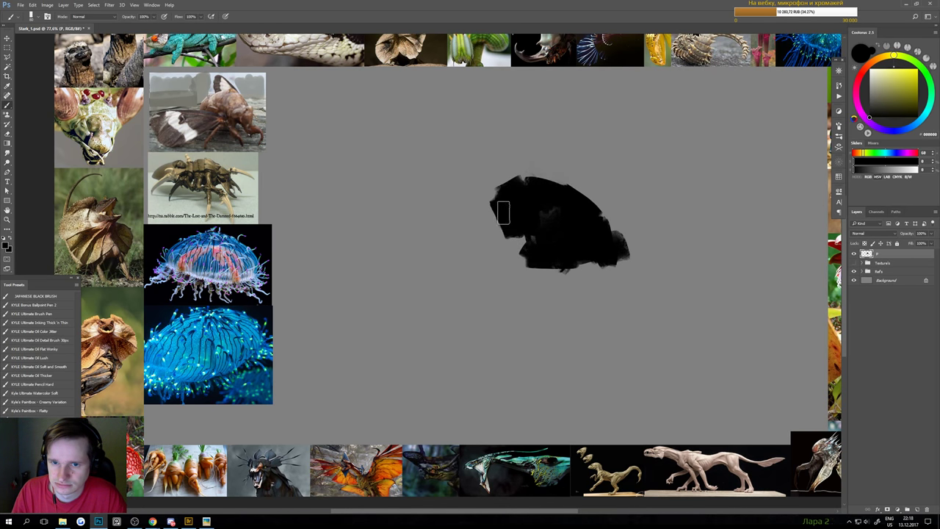
Erase the underside of the black body near the front and build up its head end with a larger brush
{"action": "key", "text": "e"}
{"action": "left_click_drag", "start_coordinate": [526, 249], "coordinate": [529, 284]}
{"action": "key", "text": "b"}
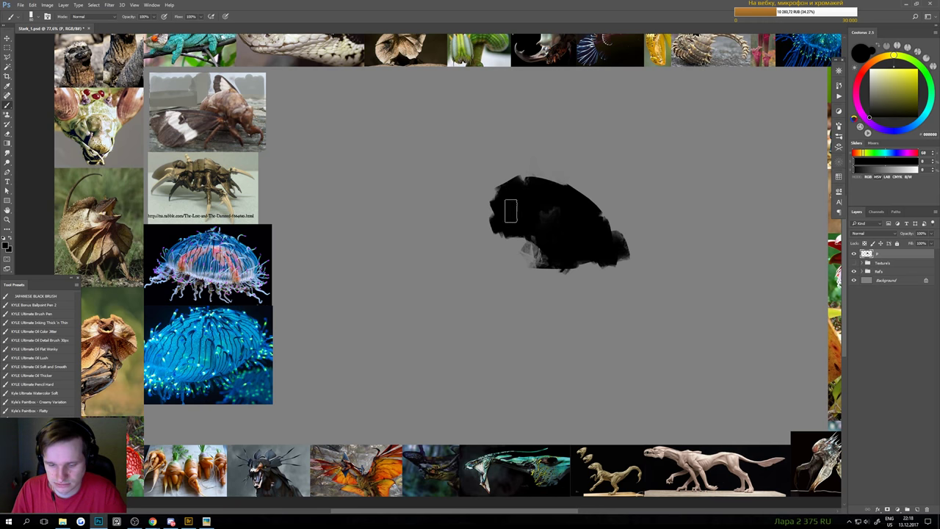
{"action": "key", "text": "]"}
{"action": "key", "text": "]"}
{"action": "key", "text": "]"}
{"action": "key", "text": "]"}
{"action": "mouse_move", "coordinate": [510, 194]}
{"action": "left_mouse_down"}
{"action": "mouse_move", "coordinate": [545, 211]}
{"action": "mouse_move", "coordinate": [550, 235]}
{"action": "left_mouse_up"}
{"action": "key", "text": "e"}
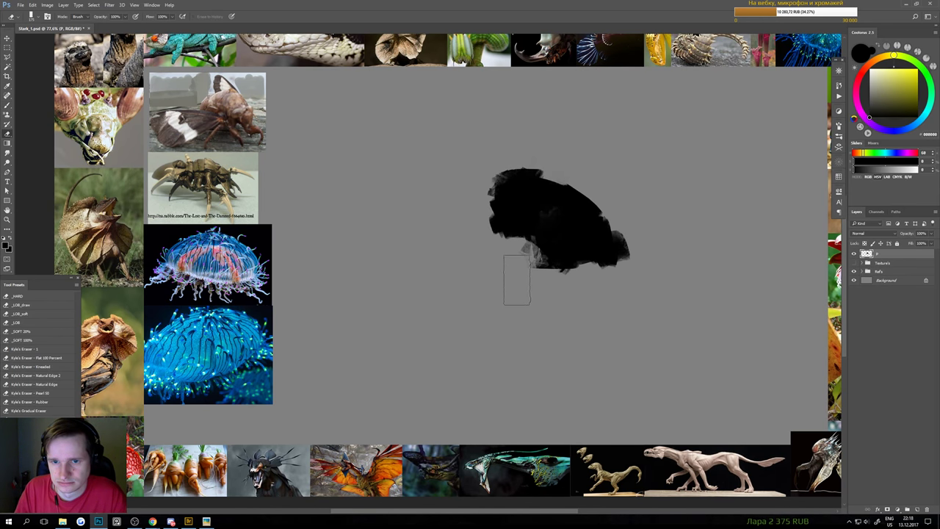
{"action": "key", "text": "b"}
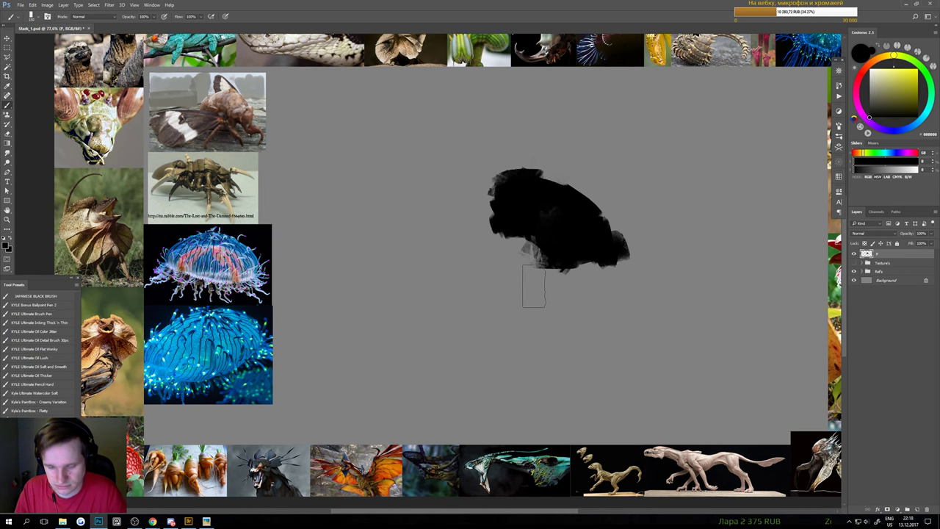
Block in a short front leg and a bent hind leg under the black creature body
{"action": "left_click_drag", "start_coordinate": [537, 258], "coordinate": [523, 278]}
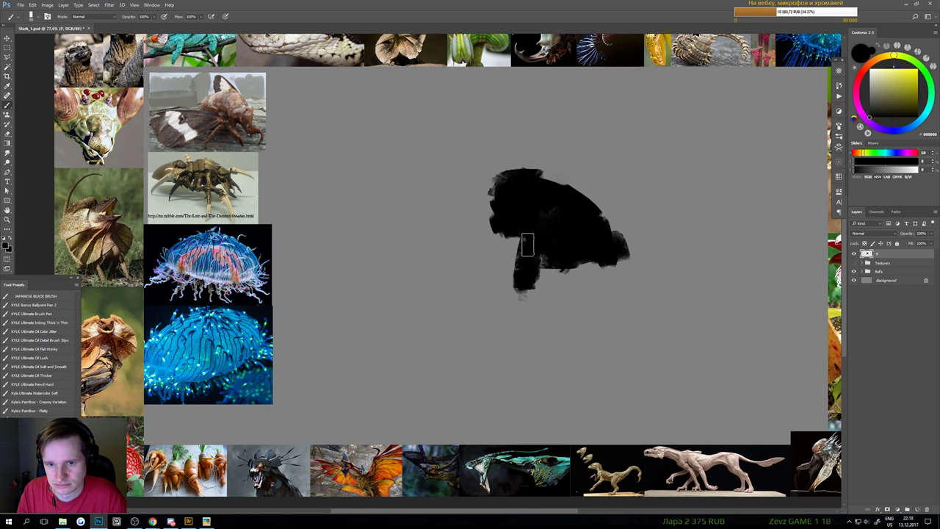
{"action": "key", "text": "e"}
{"action": "mouse_move", "coordinate": [514, 256]}
{"action": "left_mouse_down"}
{"action": "mouse_move", "coordinate": [518, 287]}
{"action": "mouse_move", "coordinate": [534, 245]}
{"action": "mouse_move", "coordinate": [531, 285]}
{"action": "mouse_move", "coordinate": [513, 294]}
{"action": "mouse_move", "coordinate": [533, 293]}
{"action": "mouse_move", "coordinate": [539, 263]}
{"action": "mouse_move", "coordinate": [557, 278]}
{"action": "mouse_move", "coordinate": [545, 287]}
{"action": "mouse_move", "coordinate": [619, 277]}
{"action": "mouse_move", "coordinate": [561, 289]}
{"action": "left_mouse_up"}
{"action": "key", "text": "b"}
{"action": "key", "text": "ctrl+z"}
{"action": "mouse_move", "coordinate": [584, 253]}
{"action": "left_mouse_down"}
{"action": "mouse_move", "coordinate": [593, 290]}
{"action": "mouse_move", "coordinate": [582, 269]}
{"action": "mouse_move", "coordinate": [597, 264]}
{"action": "mouse_move", "coordinate": [615, 267]}
{"action": "mouse_move", "coordinate": [619, 284]}
{"action": "mouse_move", "coordinate": [592, 262]}
{"action": "mouse_move", "coordinate": [596, 281]}
{"action": "mouse_move", "coordinate": [628, 303]}
{"action": "mouse_move", "coordinate": [621, 289]}
{"action": "left_mouse_up"}
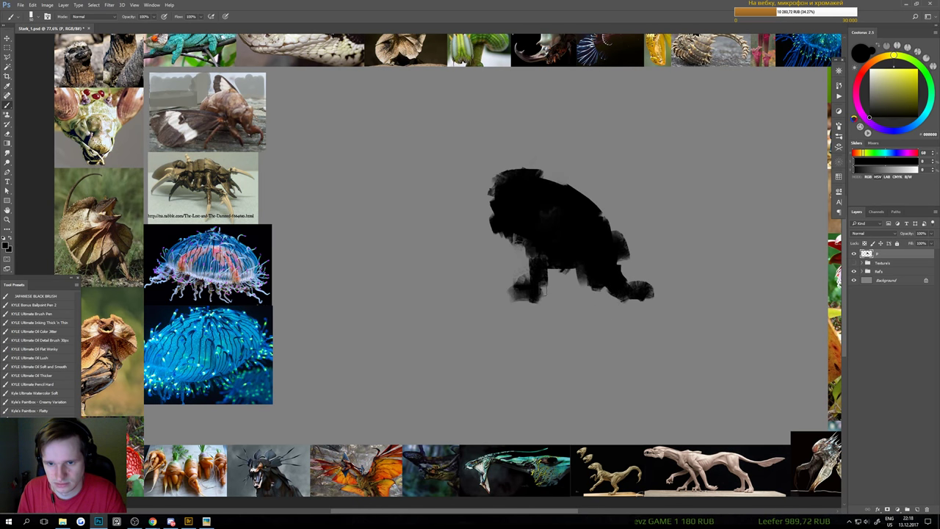
Clean up the front foot, lengthen the front leg downward, and add a lower section to the hind leg
{"action": "key", "text": "e"}
{"action": "left_click_drag", "start_coordinate": [529, 288], "coordinate": [531, 310]}
{"action": "key", "text": "b"}
{"action": "left_click_drag", "start_coordinate": [535, 260], "coordinate": [524, 315]}
{"action": "mouse_move", "coordinate": [535, 279]}
{"action": "left_mouse_down"}
{"action": "mouse_move", "coordinate": [531, 344]}
{"action": "mouse_move", "coordinate": [518, 317]}
{"action": "mouse_move", "coordinate": [534, 256]}
{"action": "left_mouse_up"}
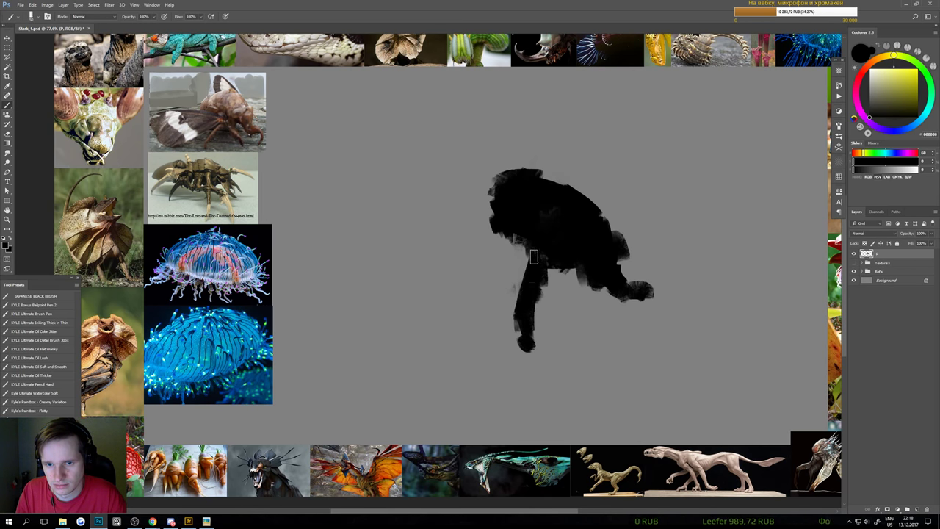
{"action": "key", "text": "e"}
{"action": "key", "text": "b"}
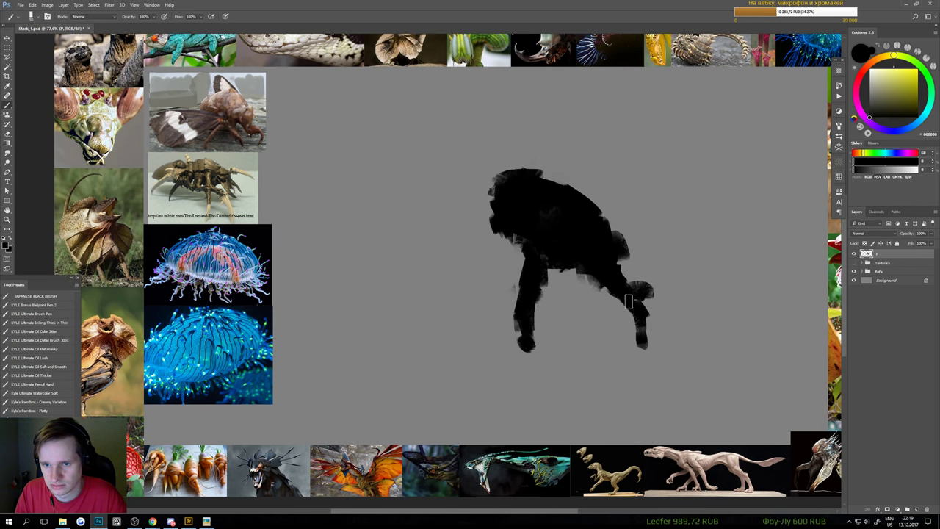
Extend the near hind leg down to a foot and paint thin far-side hind and front legs on the silhouette
{"action": "left_click_drag", "start_coordinate": [628, 301], "coordinate": [643, 349]}
{"action": "mouse_move", "coordinate": [598, 267]}
{"action": "left_mouse_down"}
{"action": "mouse_move", "coordinate": [608, 315]}
{"action": "mouse_move", "coordinate": [614, 292]}
{"action": "left_mouse_up"}
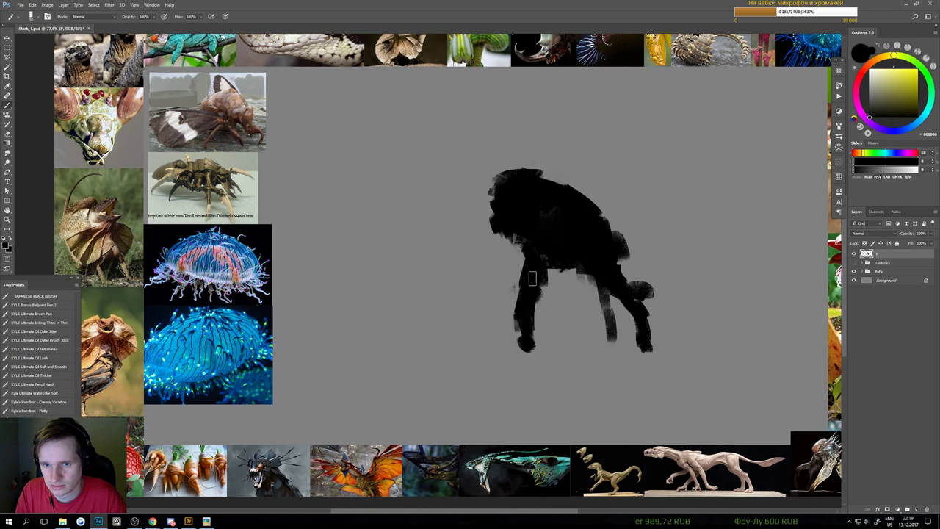
{"action": "mouse_move", "coordinate": [526, 244]}
{"action": "left_mouse_down"}
{"action": "mouse_move", "coordinate": [501, 315]}
{"action": "mouse_move", "coordinate": [503, 355]}
{"action": "left_mouse_up"}
{"action": "left_click_drag", "start_coordinate": [514, 291], "coordinate": [495, 329]}
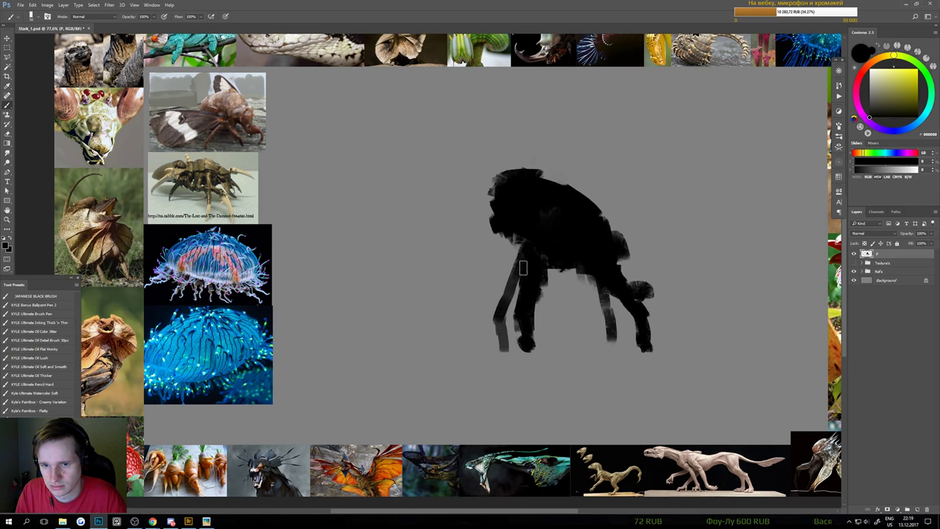
{"action": "key", "text": "e"}
{"action": "mouse_move", "coordinate": [619, 257]}
{"action": "left_mouse_down"}
{"action": "mouse_move", "coordinate": [632, 236]}
{"action": "mouse_move", "coordinate": [601, 223]}
{"action": "mouse_move", "coordinate": [634, 251]}
{"action": "left_mouse_up"}
{"action": "key", "text": "b"}
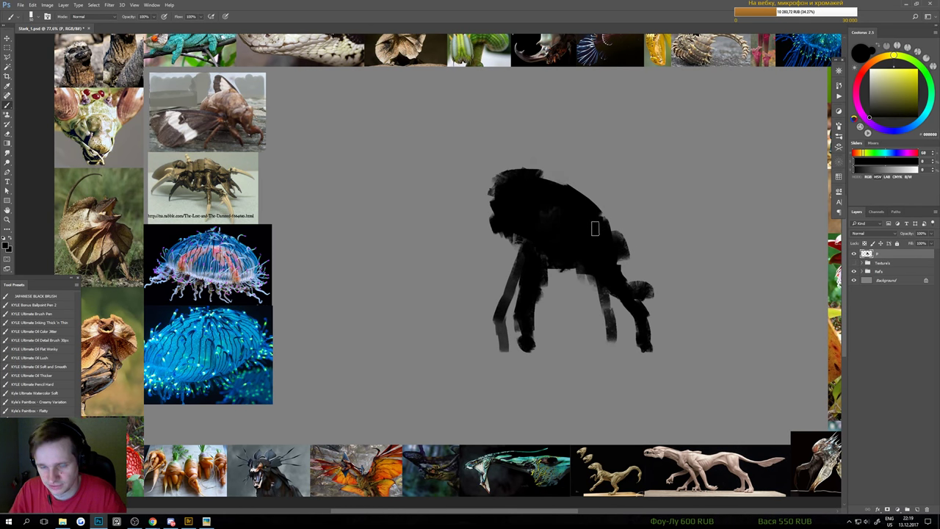
Add a rounded hump on the creature's rear back and enlarge the head with brush strokes
{"action": "mouse_move", "coordinate": [600, 210]}
{"action": "left_mouse_down"}
{"action": "mouse_move", "coordinate": [592, 203]}
{"action": "mouse_move", "coordinate": [602, 221]}
{"action": "left_mouse_up"}
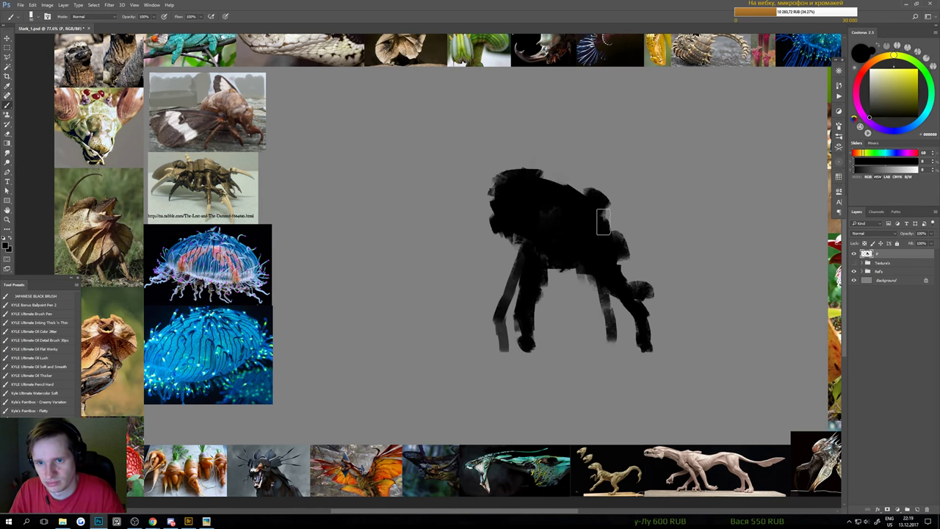
{"action": "mouse_move", "coordinate": [526, 170]}
{"action": "left_mouse_down"}
{"action": "mouse_move", "coordinate": [496, 182]}
{"action": "mouse_move", "coordinate": [525, 169]}
{"action": "mouse_move", "coordinate": [502, 177]}
{"action": "mouse_move", "coordinate": [503, 200]}
{"action": "mouse_move", "coordinate": [505, 182]}
{"action": "mouse_move", "coordinate": [483, 216]}
{"action": "mouse_move", "coordinate": [499, 253]}
{"action": "mouse_move", "coordinate": [489, 220]}
{"action": "left_mouse_up"}
{"action": "scroll", "coordinate": [486, 250], "scroll_direction": "down", "scroll_amount": 3}
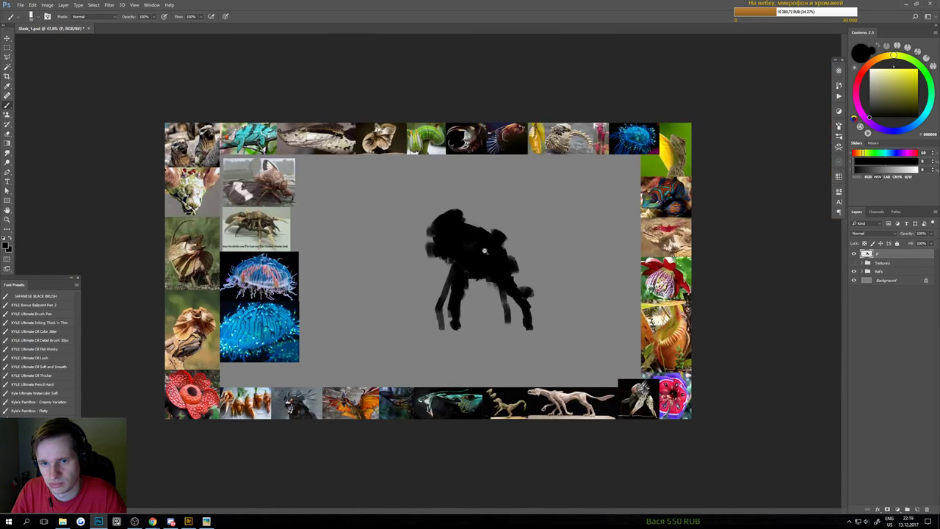
{"action": "key", "text": "ctrl+0"}
{"action": "scroll", "coordinate": [442, 243], "scroll_direction": "up", "scroll_amount": 2}
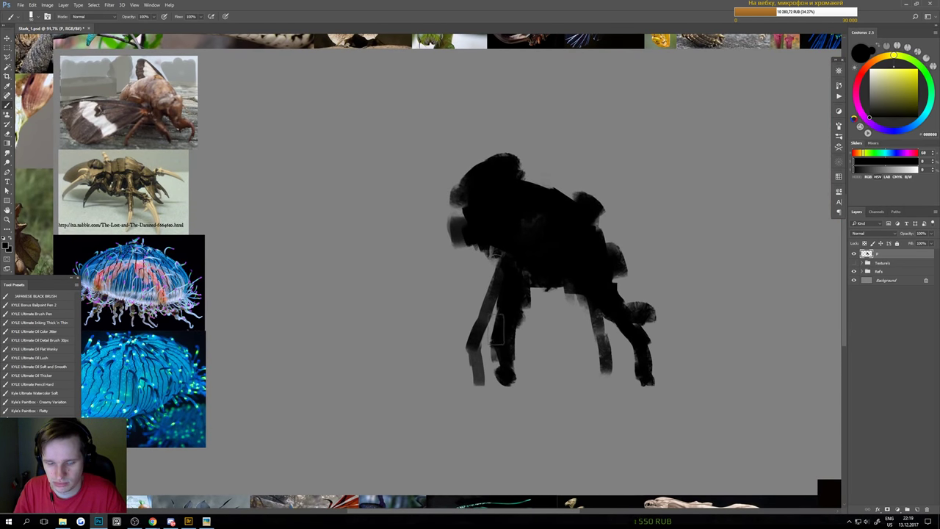
Reshape the far front and far hind legs with brush and eraser, adding a small foot to the front one
{"action": "mouse_move", "coordinate": [501, 256]}
{"action": "left_mouse_down"}
{"action": "mouse_move", "coordinate": [475, 332]}
{"action": "mouse_move", "coordinate": [486, 390]}
{"action": "left_mouse_up"}
{"action": "key", "text": "e"}
{"action": "key", "text": "bracketleft"}
{"action": "key", "text": "bracketleft"}
{"action": "mouse_move", "coordinate": [489, 315]}
{"action": "left_mouse_down"}
{"action": "mouse_move", "coordinate": [485, 381]}
{"action": "mouse_move", "coordinate": [484, 302]}
{"action": "mouse_move", "coordinate": [472, 336]}
{"action": "mouse_move", "coordinate": [477, 379]}
{"action": "left_mouse_up"}
{"action": "key", "text": "b"}
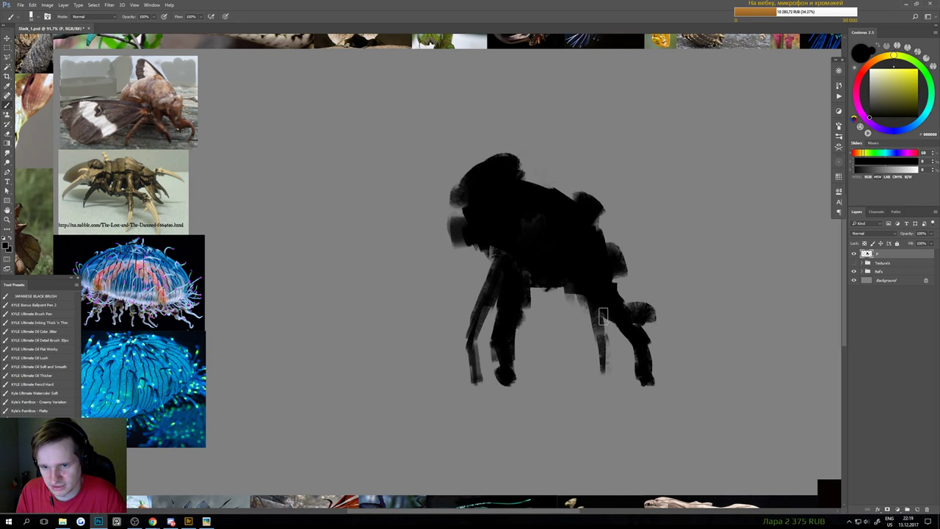
{"action": "key", "text": "ctrl+z"}
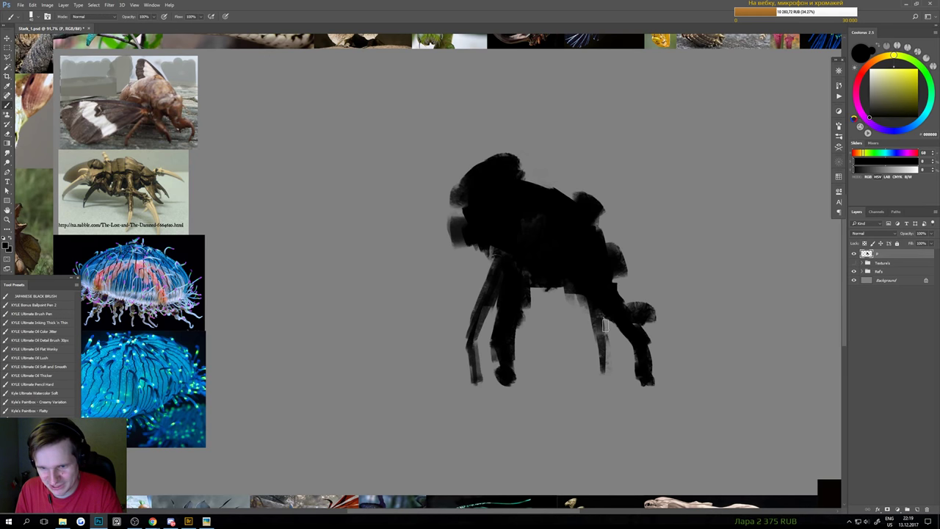
{"action": "mouse_move", "coordinate": [606, 326]}
{"action": "left_mouse_down"}
{"action": "mouse_move", "coordinate": [607, 370]}
{"action": "mouse_move", "coordinate": [581, 386]}
{"action": "mouse_move", "coordinate": [589, 386]}
{"action": "left_mouse_up"}
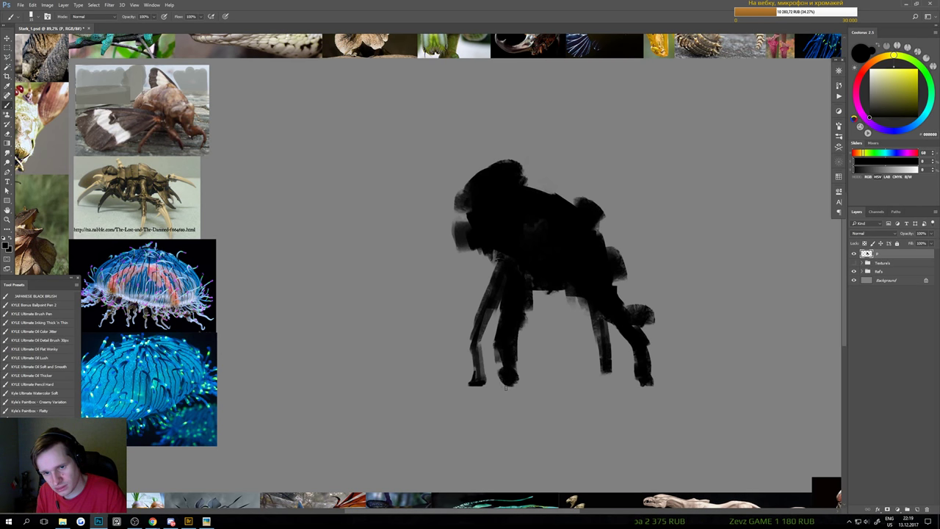
Erase the far front leg, cut the near front leg down to a thin stump, and fade the far hind leg
{"action": "key", "text": "h"}
{"action": "left_click_drag", "start_coordinate": [506, 387], "coordinate": [494, 427]}
{"action": "key", "text": "z"}
{"action": "left_click_drag", "start_coordinate": [428, 346], "coordinate": [451, 314]}
{"action": "key", "text": "e"}
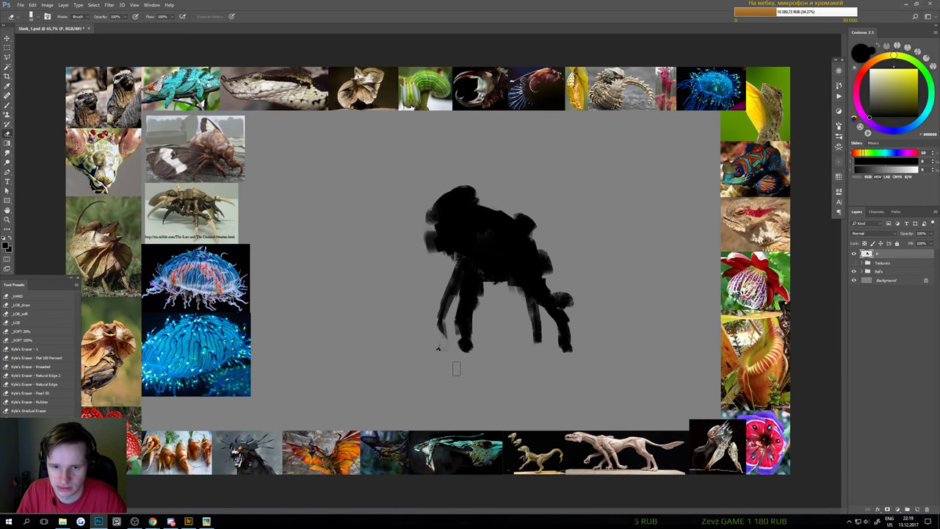
{"action": "key", "text": "b"}
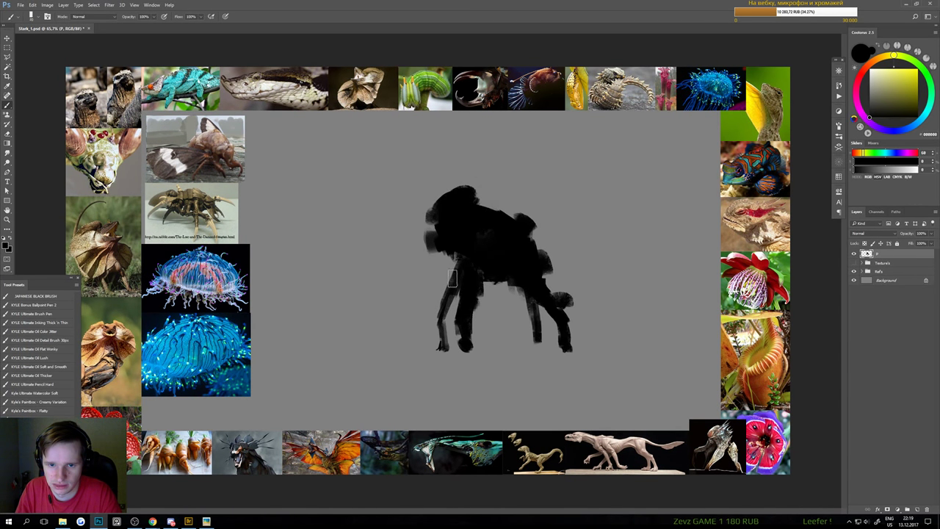
{"action": "key", "text": "e"}
{"action": "mouse_move", "coordinate": [453, 268]}
{"action": "left_mouse_down"}
{"action": "mouse_move", "coordinate": [444, 298]}
{"action": "mouse_move", "coordinate": [453, 342]}
{"action": "left_mouse_up"}
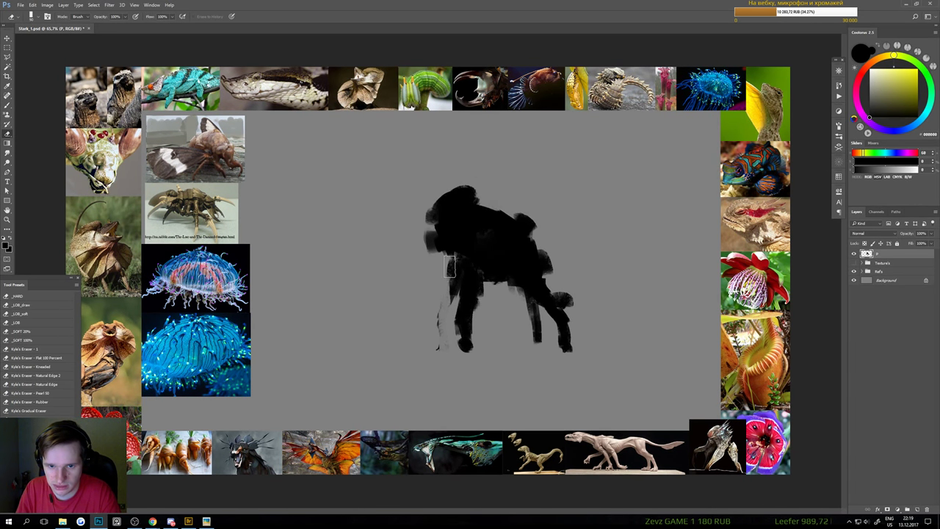
{"action": "left_click_drag", "start_coordinate": [449, 266], "coordinate": [449, 324]}
{"action": "mouse_move", "coordinate": [481, 293]}
{"action": "left_mouse_down"}
{"action": "mouse_move", "coordinate": [466, 326]}
{"action": "mouse_move", "coordinate": [450, 314]}
{"action": "left_mouse_up"}
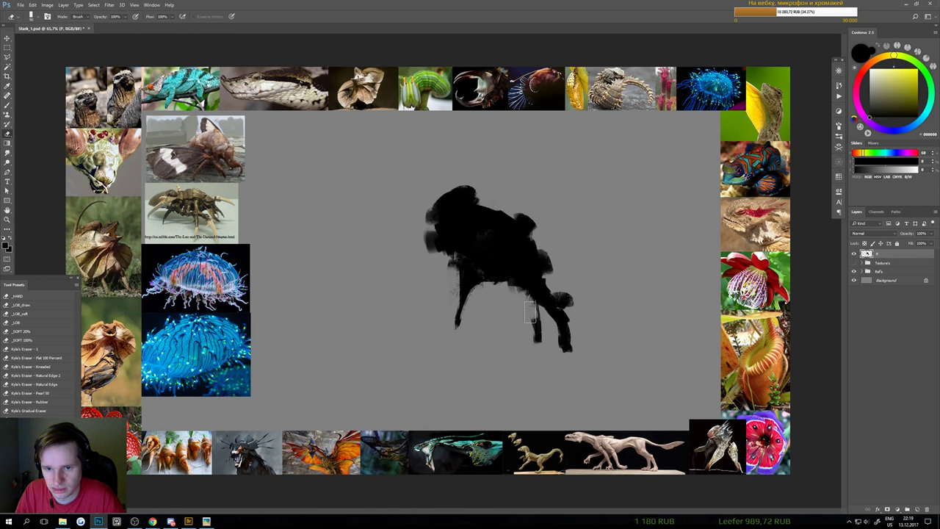
{"action": "key", "text": "b"}
{"action": "key", "text": "e"}
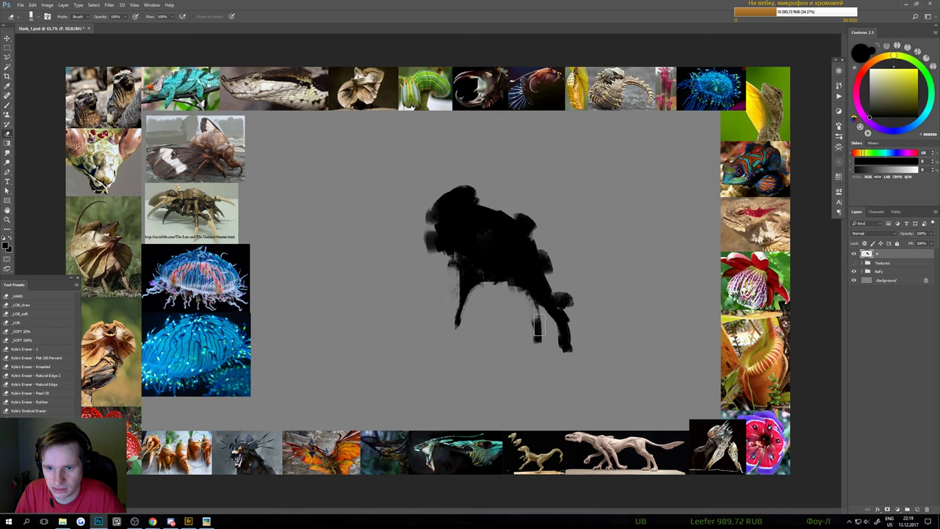
Repaint the near front leg down to a foot and add a lighter second front leg angled toward the rear
{"action": "key", "text": "b"}
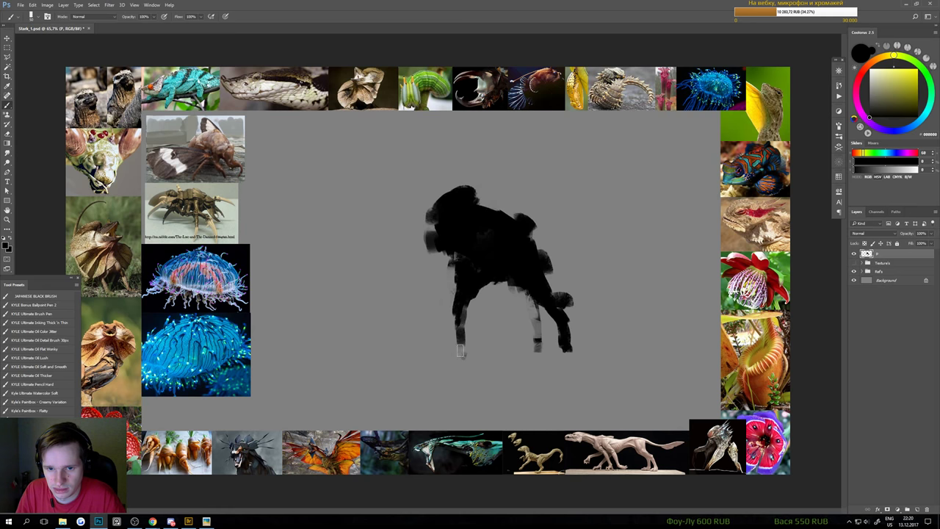
{"action": "mouse_move", "coordinate": [460, 351]}
{"action": "left_mouse_down"}
{"action": "mouse_move", "coordinate": [456, 315]}
{"action": "mouse_move", "coordinate": [455, 347]}
{"action": "left_mouse_up"}
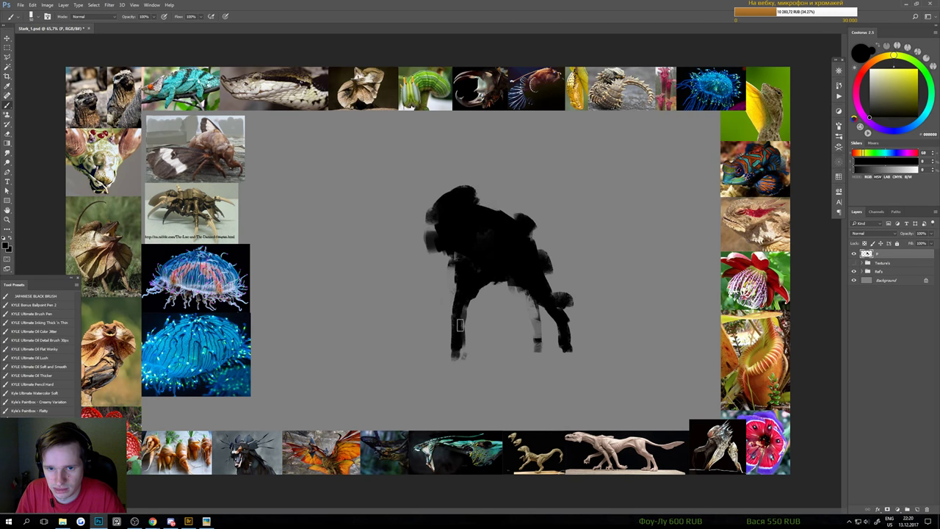
{"action": "key", "text": "e"}
{"action": "mouse_move", "coordinate": [456, 301]}
{"action": "left_mouse_down"}
{"action": "mouse_move", "coordinate": [458, 285]}
{"action": "mouse_move", "coordinate": [456, 296]}
{"action": "mouse_move", "coordinate": [468, 290]}
{"action": "mouse_move", "coordinate": [465, 266]}
{"action": "mouse_move", "coordinate": [457, 267]}
{"action": "mouse_move", "coordinate": [471, 277]}
{"action": "mouse_move", "coordinate": [496, 355]}
{"action": "mouse_move", "coordinate": [476, 308]}
{"action": "mouse_move", "coordinate": [459, 298]}
{"action": "mouse_move", "coordinate": [453, 349]}
{"action": "left_mouse_up"}
{"action": "key", "text": "b"}
{"action": "key", "text": "e"}
{"action": "key", "text": "b"}
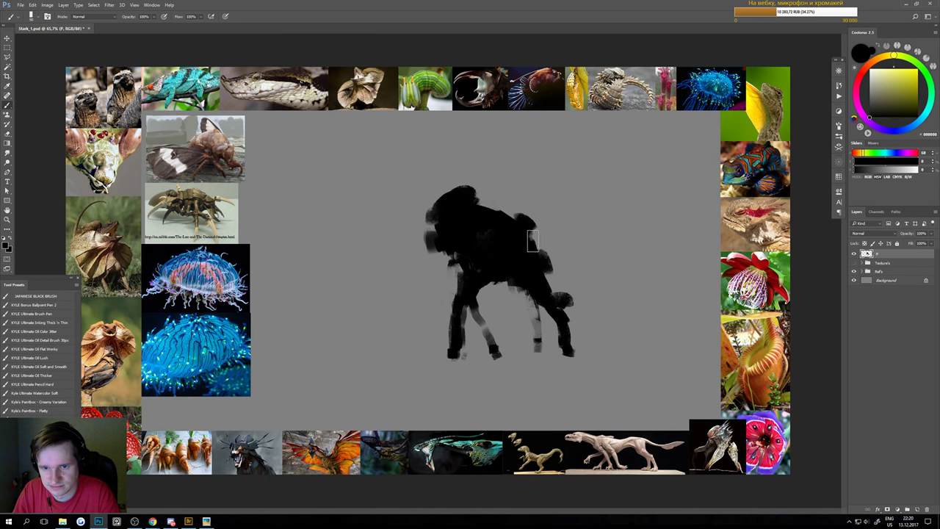
Fill out the creature's rump, extend the near hind foot, and thicken the front of the head with black strokes
{"action": "mouse_move", "coordinate": [540, 251]}
{"action": "left_mouse_down"}
{"action": "mouse_move", "coordinate": [549, 275]}
{"action": "mouse_move", "coordinate": [542, 256]}
{"action": "left_mouse_up"}
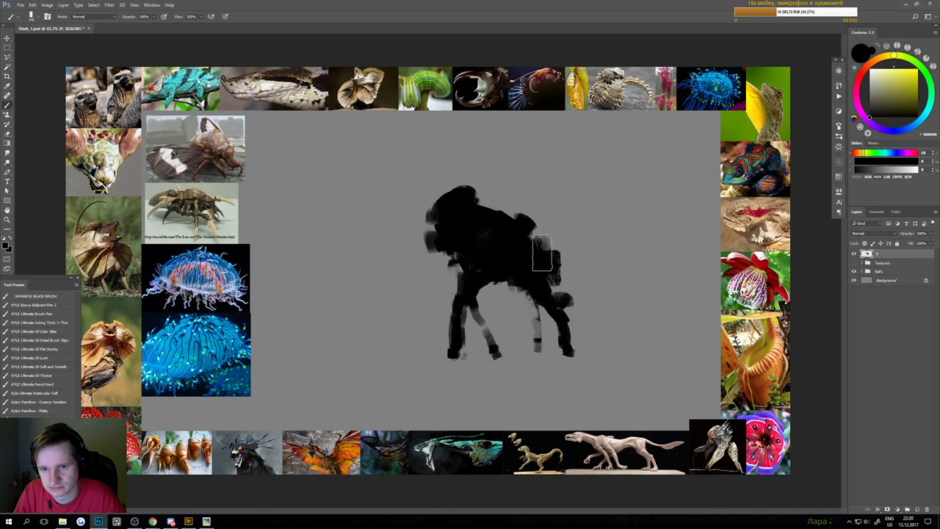
{"action": "mouse_move", "coordinate": [560, 298]}
{"action": "left_mouse_down"}
{"action": "mouse_move", "coordinate": [504, 288]}
{"action": "mouse_move", "coordinate": [526, 294]}
{"action": "left_mouse_up"}
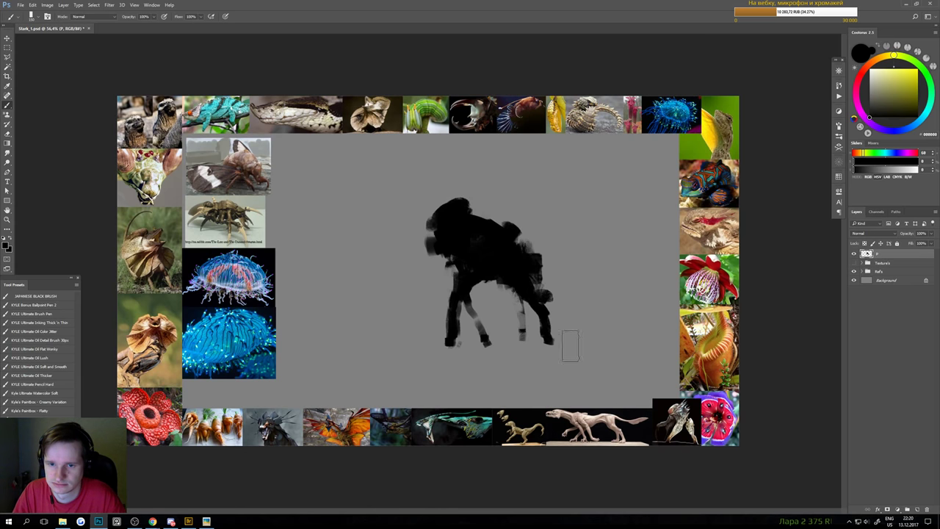
{"action": "mouse_move", "coordinate": [550, 338]}
{"action": "left_mouse_down"}
{"action": "mouse_move", "coordinate": [535, 354]}
{"action": "mouse_move", "coordinate": [553, 337]}
{"action": "left_mouse_up"}
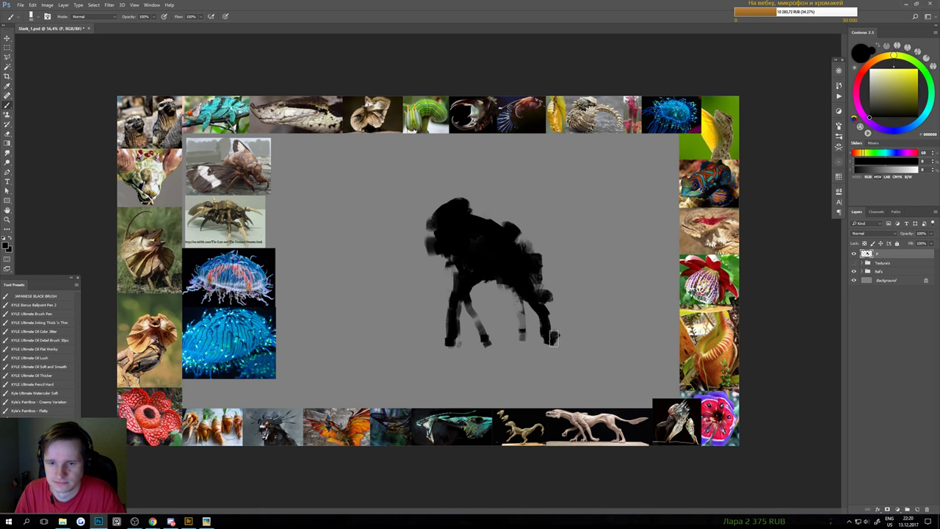
{"action": "mouse_move", "coordinate": [439, 230]}
{"action": "left_mouse_down"}
{"action": "mouse_move", "coordinate": [431, 220]}
{"action": "mouse_move", "coordinate": [441, 210]}
{"action": "mouse_move", "coordinate": [451, 252]}
{"action": "mouse_move", "coordinate": [432, 253]}
{"action": "left_mouse_up"}
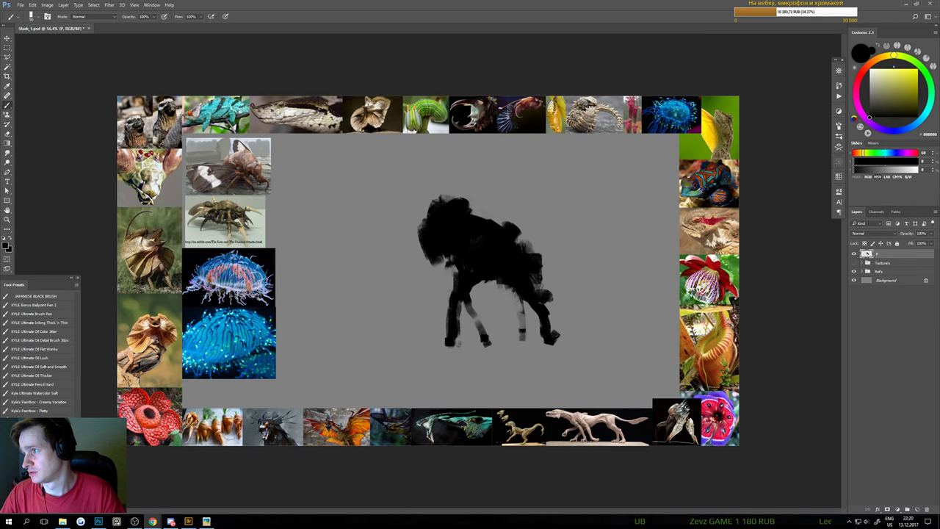
Switch to the Chrome browser and search Google for "aliens designer"
{"action": "key", "text": "alt+Tab"}
{"action": "left_click", "coordinate": [560, 19]}
{"action": "type", "text": "a"}
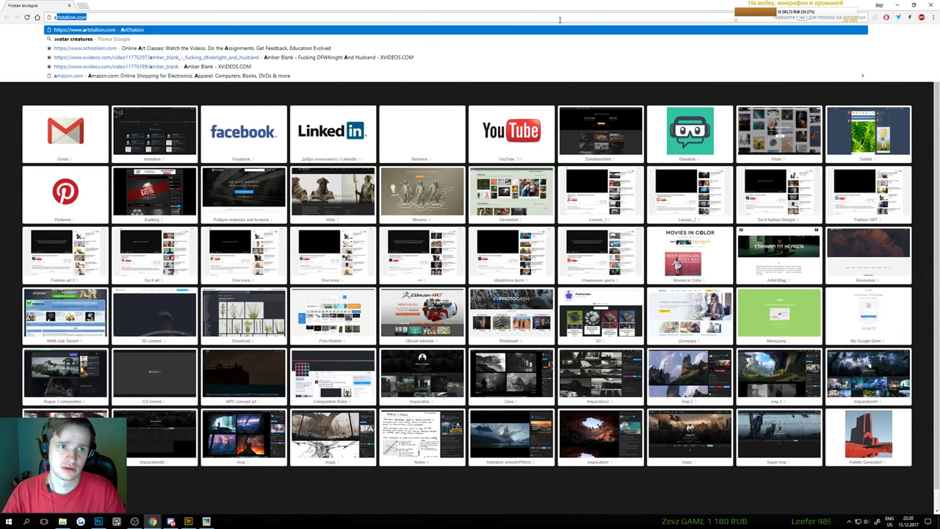
{"action": "type", "text": "liens d"}
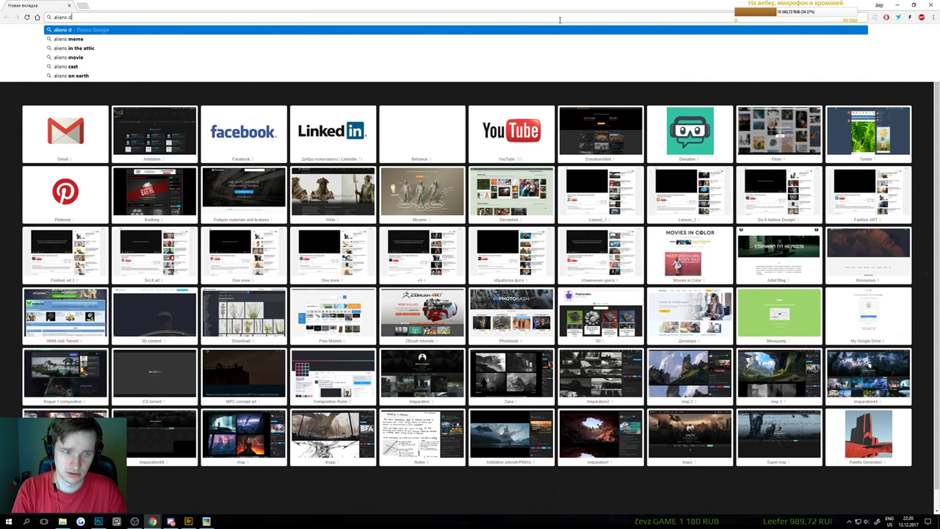
{"action": "type", "text": "esigner"}
{"action": "key", "text": "Return"}
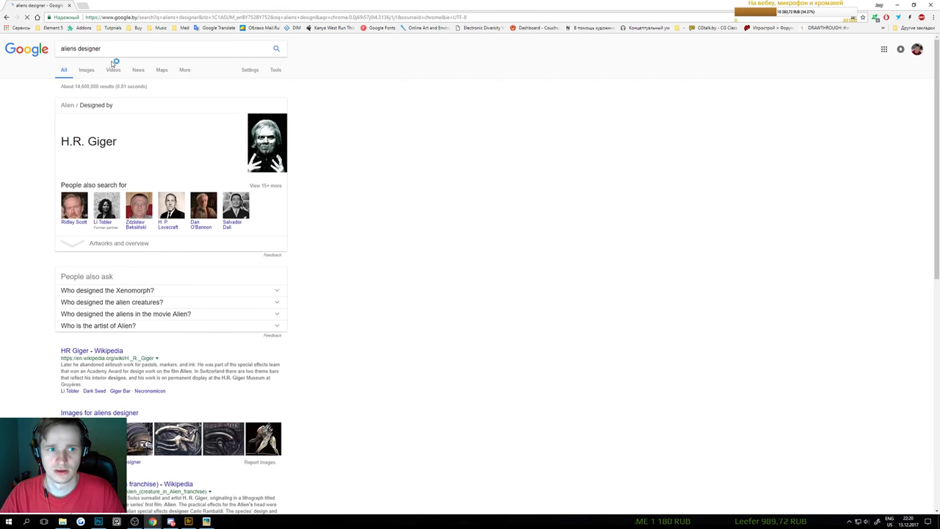
Change the search to "aliens design" and show the image results
{"action": "left_click", "coordinate": [114, 49]}
{"action": "key", "text": "BackSpace"}
{"action": "key", "text": "BackSpace"}
{"action": "key", "text": "Return"}
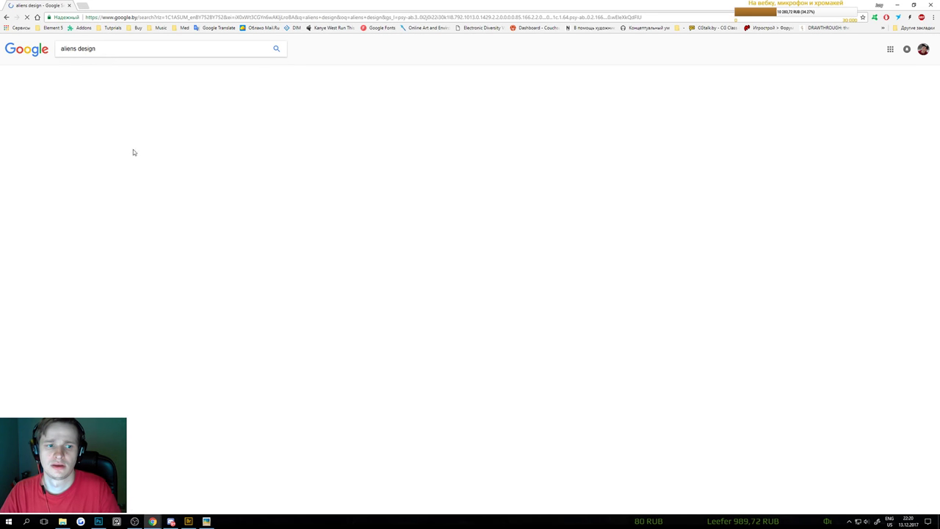
{"action": "left_click", "coordinate": [89, 71]}
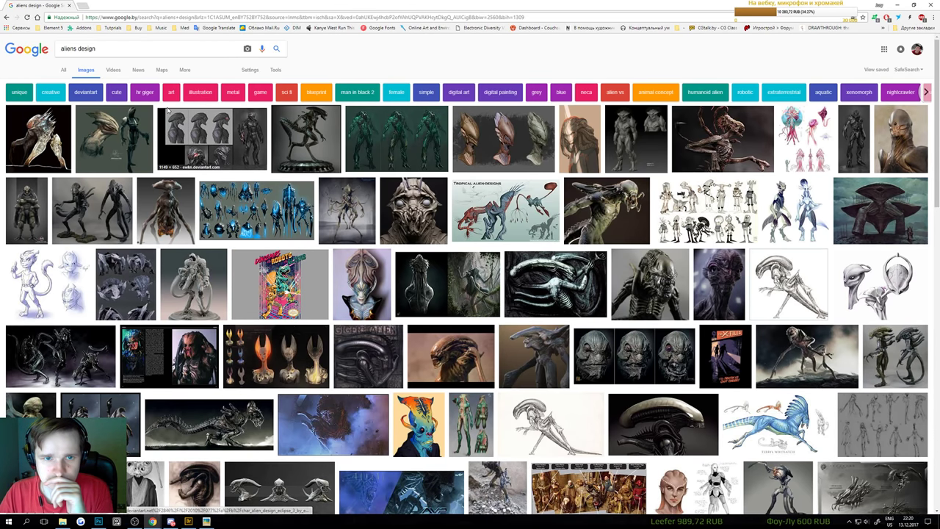
Examine the alien statue, Necronom IV painting, Alien Warrior figure and insectoid alien for anatomy and pose ideas
{"action": "left_click", "coordinate": [300, 130]}
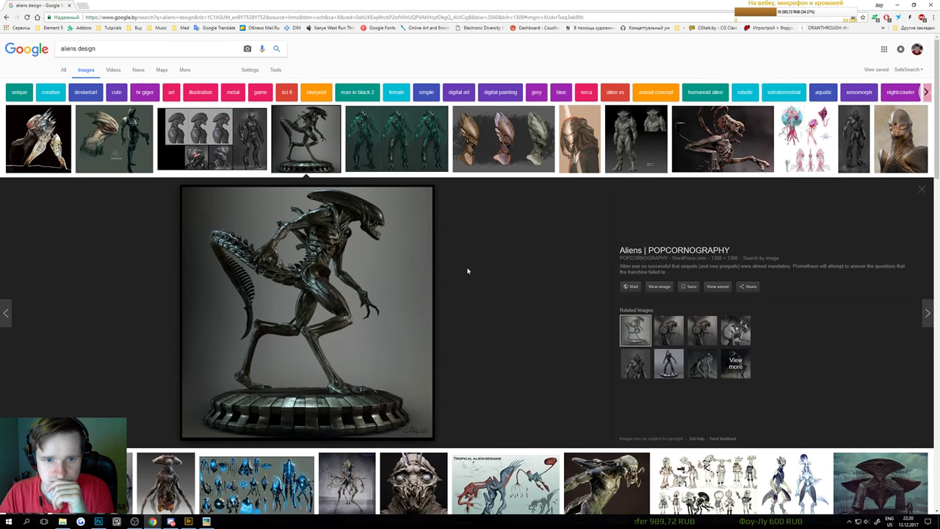
{"action": "left_click", "coordinate": [665, 332]}
{"action": "left_click", "coordinate": [702, 331]}
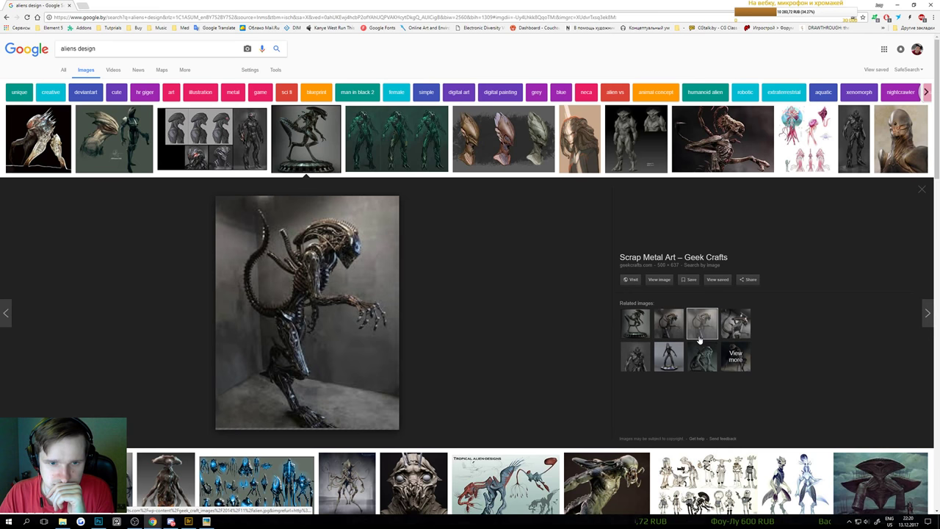
{"action": "left_click", "coordinate": [298, 163]}
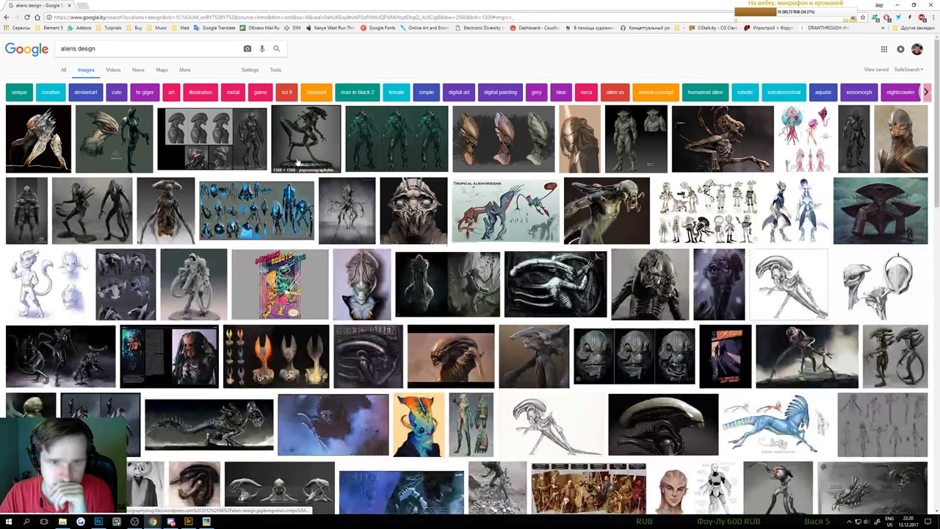
{"action": "left_click", "coordinate": [559, 298]}
{"action": "left_click", "coordinate": [668, 344]}
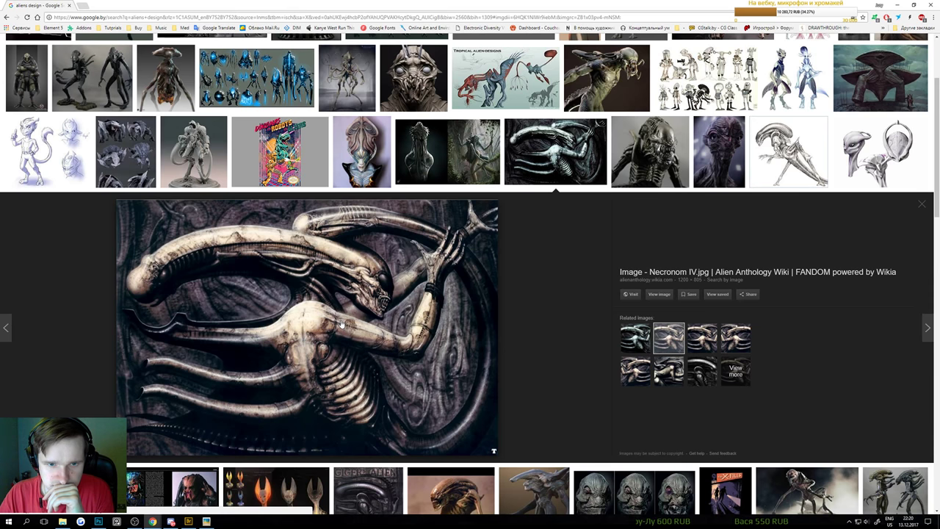
{"action": "left_click", "coordinate": [650, 158]}
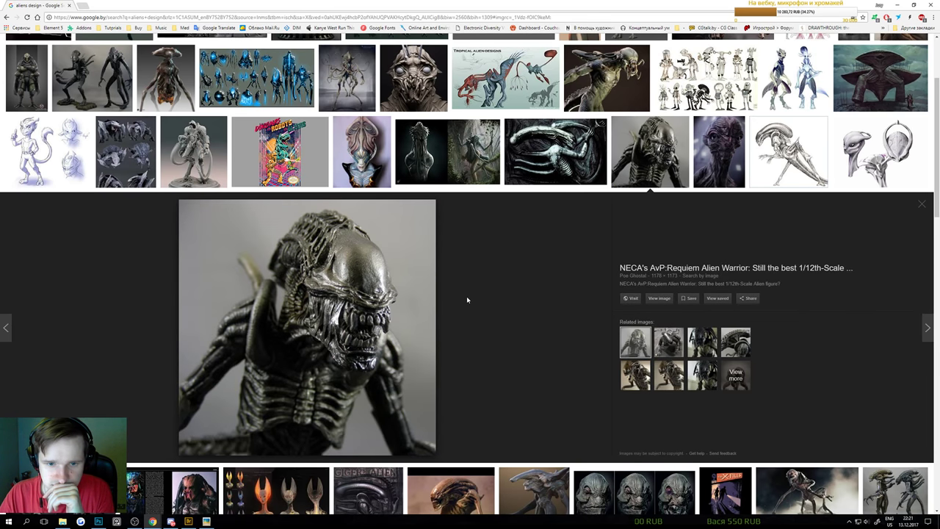
{"action": "scroll", "coordinate": [669, 226], "scroll_direction": "up", "scroll_amount": 2}
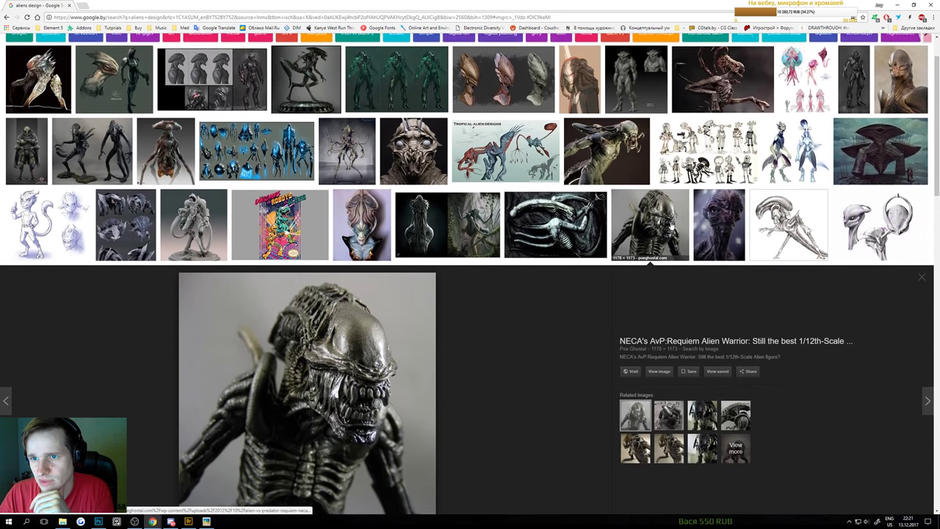
{"action": "scroll", "coordinate": [761, 128], "scroll_direction": "up", "scroll_amount": 1}
{"action": "left_click", "coordinate": [740, 126]}
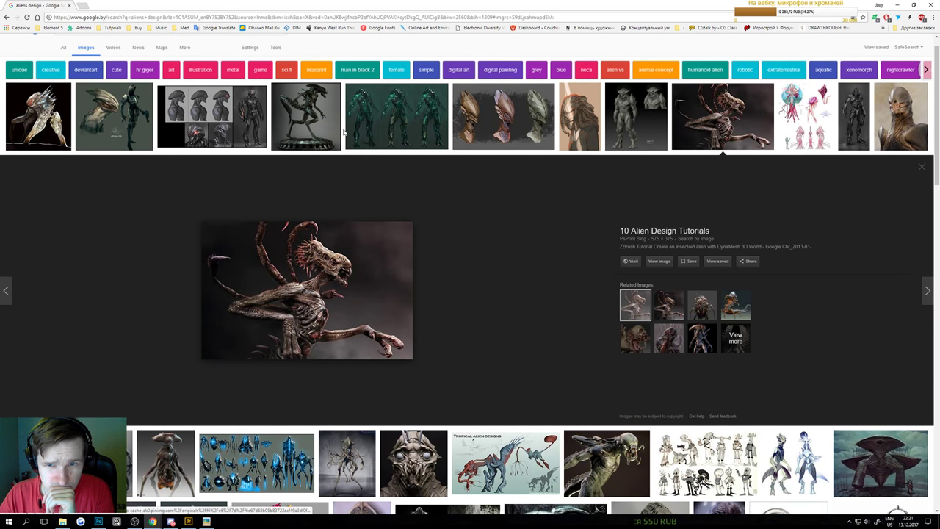
Copy the side-view alien statue image from the search results and paste it into the Photoshop canvas among the reference layers
{"action": "left_click", "coordinate": [306, 125]}
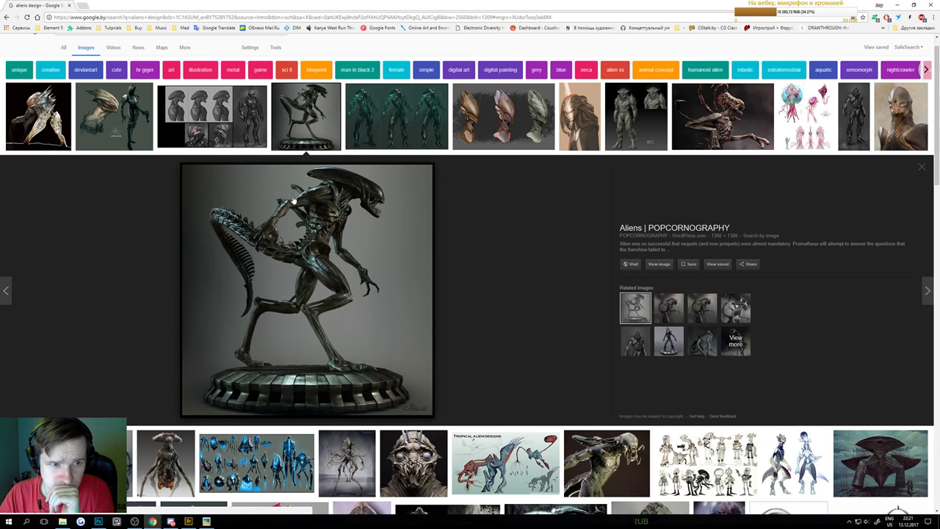
{"action": "right_click", "coordinate": [296, 200]}
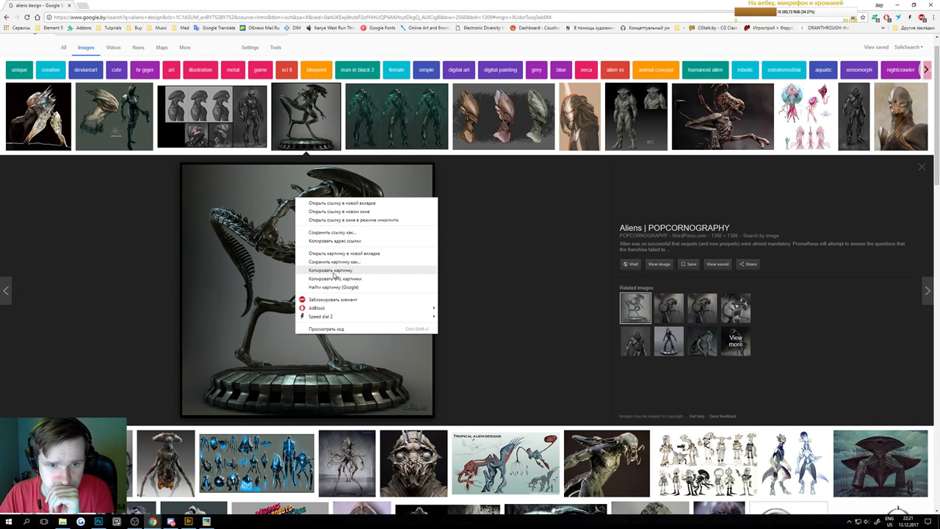
{"action": "left_click", "coordinate": [333, 271]}
{"action": "left_click", "coordinate": [98, 520]}
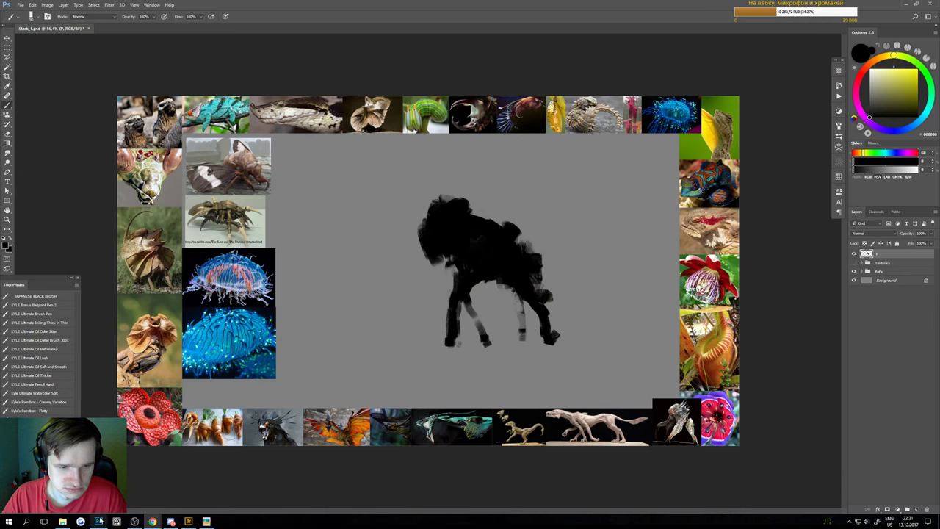
{"action": "key", "text": "v"}
{"action": "left_click", "coordinate": [251, 305]}
{"action": "key", "text": "ctrl+shift+n"}
{"action": "key", "text": "Escape"}
{"action": "key", "text": "ctrl+v"}
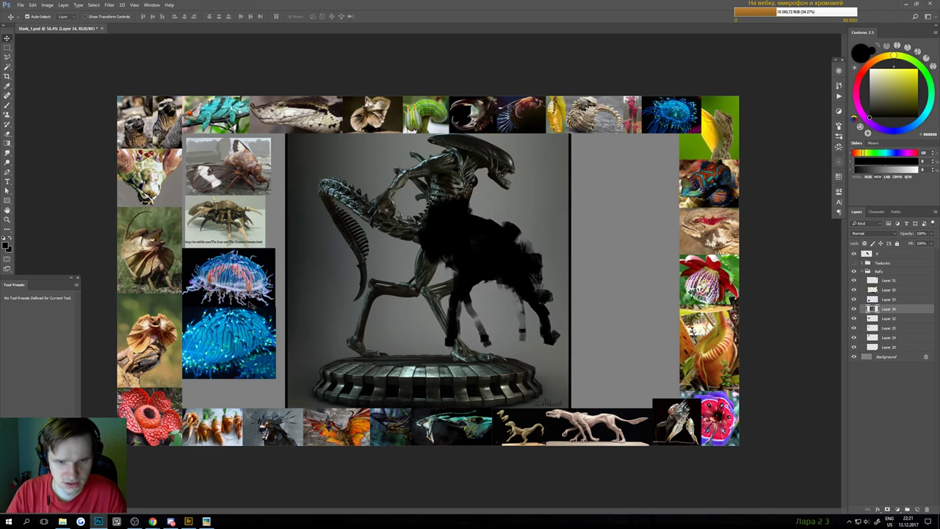
Scale the pasted statue picture down to under half size, flip it horizontally and shift it slightly up
{"action": "key", "text": "ctrl+t"}
{"action": "left_click_drag", "start_coordinate": [570, 134], "coordinate": [398, 301]}
{"action": "right_click", "coordinate": [328, 359]}
{"action": "left_click", "coordinate": [354, 468]}
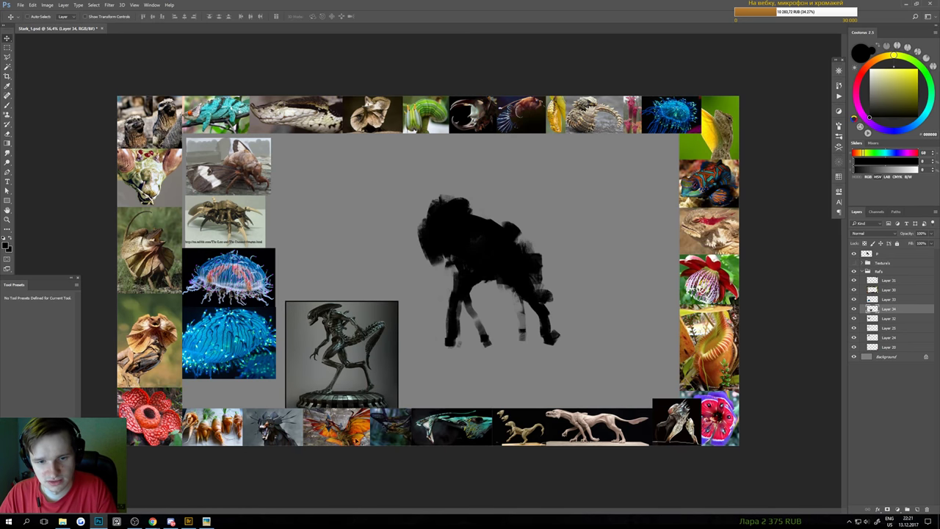
{"action": "left_click_drag", "start_coordinate": [348, 401], "coordinate": [348, 371]}
{"action": "key", "text": "Return"}
Trim the borders off all four sides of the statue picture and place it in the grey area's upper-right corner
{"action": "key", "text": "m"}
{"action": "left_click_drag", "start_coordinate": [410, 243], "coordinate": [390, 430]}
{"action": "key", "text": "Delete"}
{"action": "left_click_drag", "start_coordinate": [226, 232], "coordinate": [299, 428]}
{"action": "key", "text": "Delete"}
{"action": "mouse_move", "coordinate": [275, 222]}
{"action": "left_mouse_down"}
{"action": "mouse_move", "coordinate": [292, 216]}
{"action": "mouse_move", "coordinate": [446, 273]}
{"action": "left_mouse_up"}
{"action": "key", "text": "Delete"}
{"action": "left_click_drag", "start_coordinate": [456, 409], "coordinate": [237, 369]}
{"action": "key", "text": "Delete"}
{"action": "key", "text": "ctrl+d"}
{"action": "key", "text": "v"}
{"action": "left_click_drag", "start_coordinate": [345, 324], "coordinate": [651, 183]}
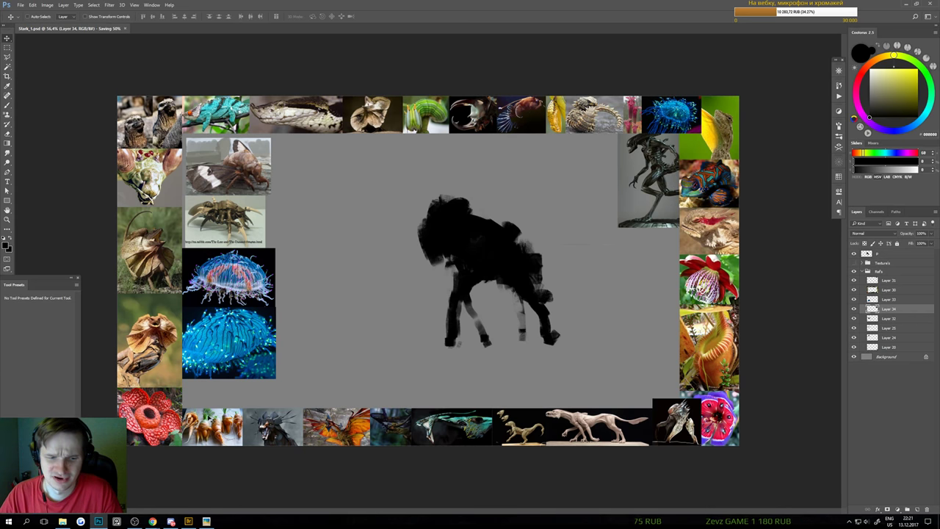
Switch to the Chrome window with the aliens design results and copy the picture of the two Alien Warrior figures
{"action": "mouse_move", "coordinate": [152, 521]}
{"action": "mouse_move", "coordinate": [155, 498]}
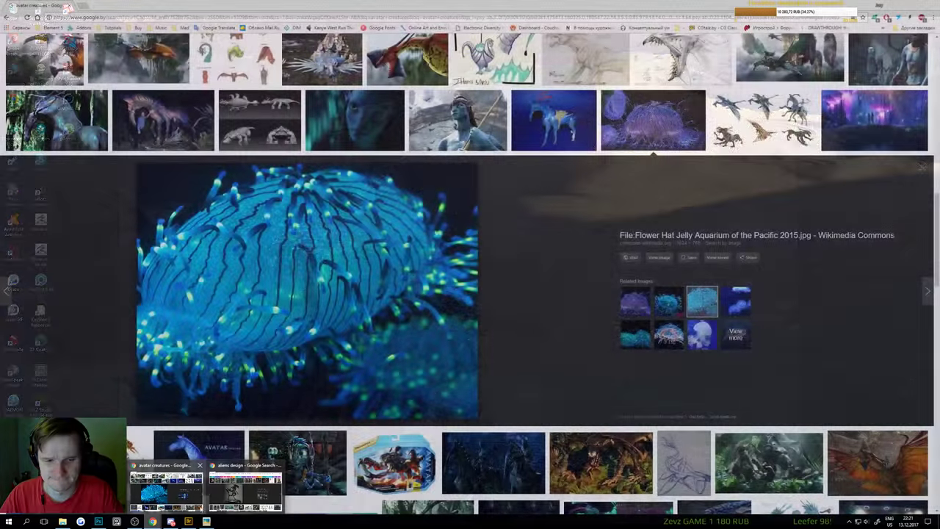
{"action": "left_click", "coordinate": [244, 485]}
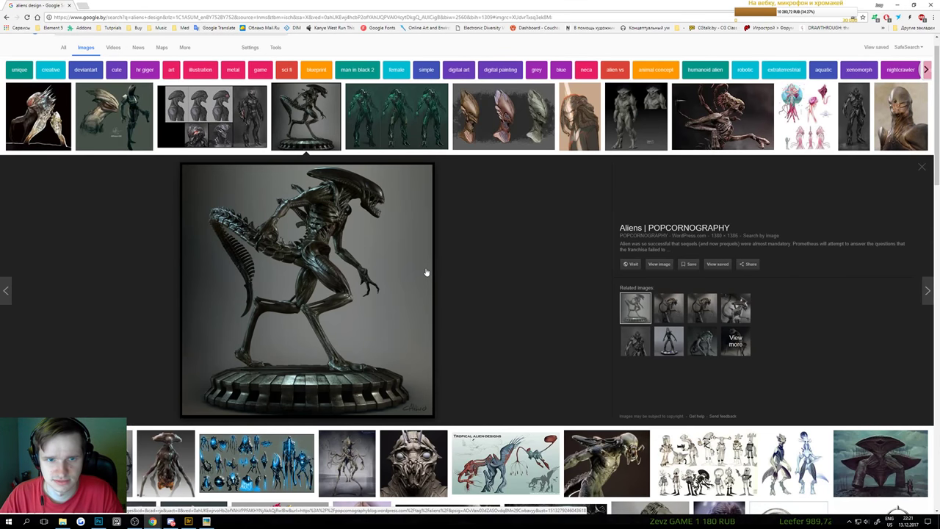
{"action": "scroll", "coordinate": [426, 273], "scroll_direction": "down", "scroll_amount": 1}
{"action": "left_click", "coordinate": [97, 379]}
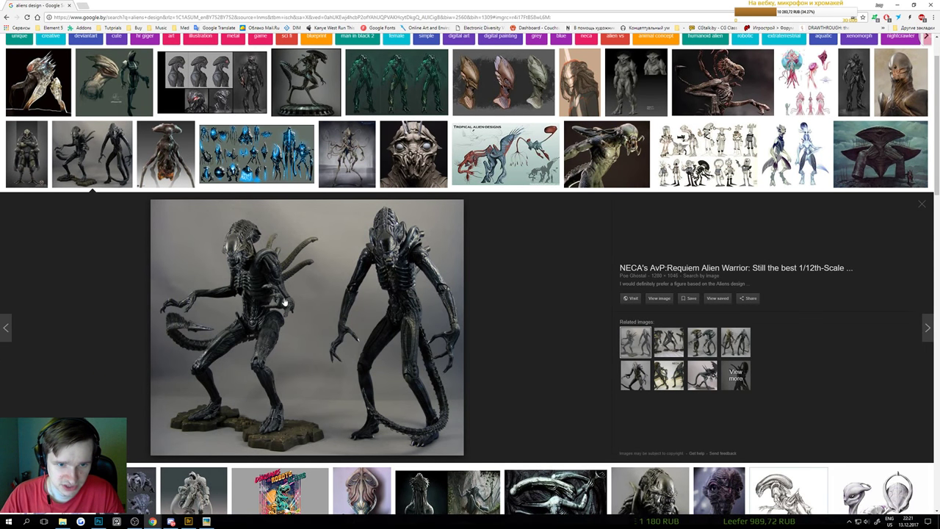
{"action": "right_click", "coordinate": [285, 303]}
{"action": "left_click", "coordinate": [318, 373]}
Look through the related Alien action figure images and close the browser window
{"action": "left_click", "coordinate": [669, 340]}
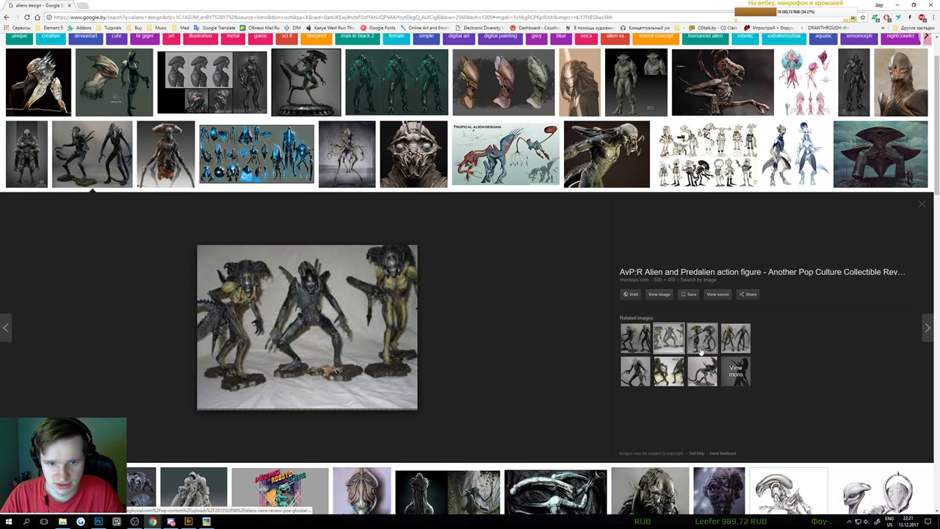
{"action": "left_click", "coordinate": [700, 350]}
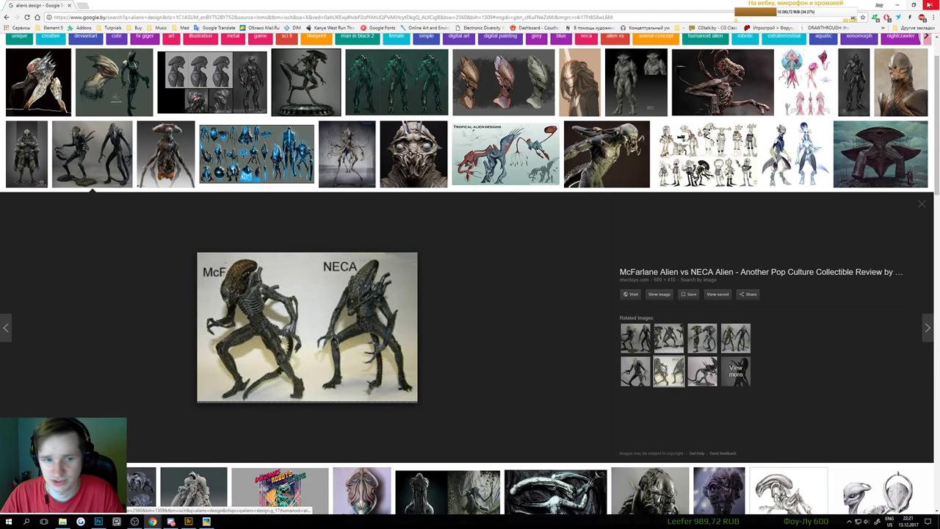
{"action": "left_click", "coordinate": [929, 6]}
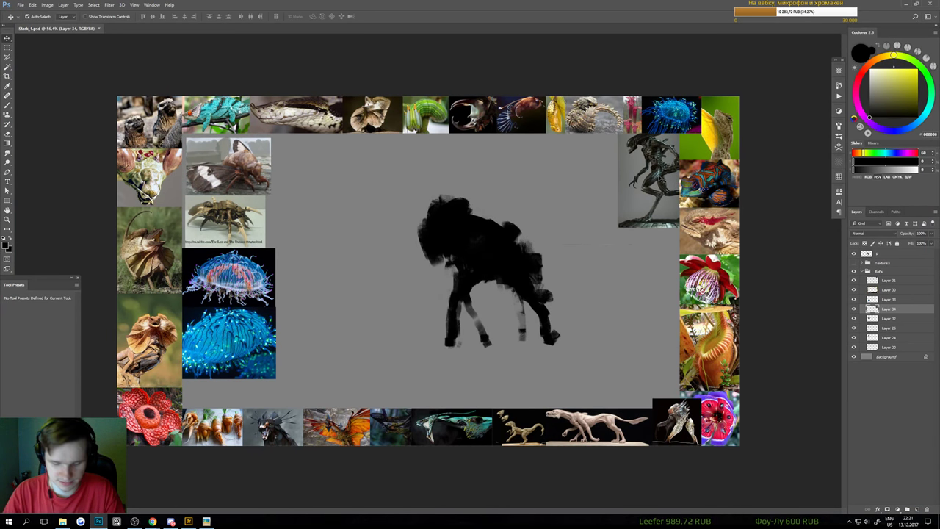
Paste the two-figure picture, scale it down, place it in the grey area's lower-right corner and save the document
{"action": "key", "text": "ctrl+v"}
{"action": "key", "text": "Return"}
{"action": "key", "text": "ctrl+t"}
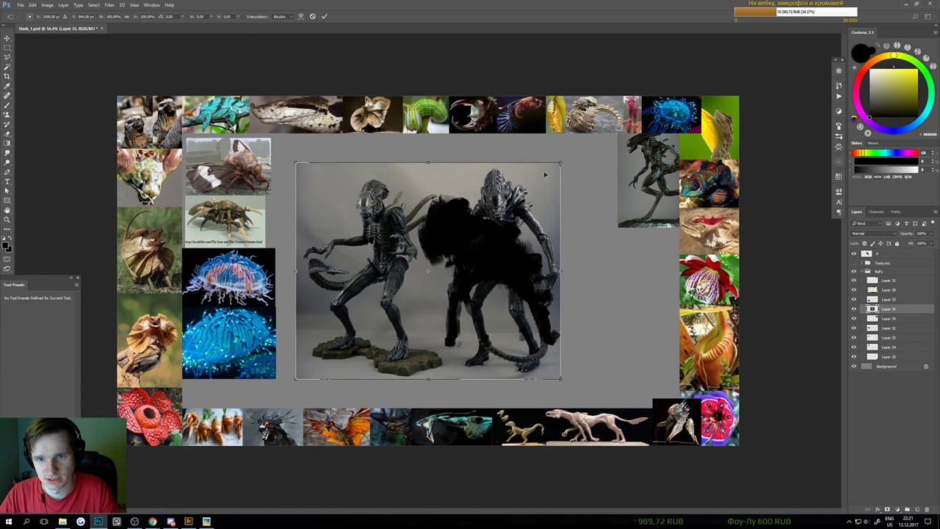
{"action": "left_click_drag", "start_coordinate": [559, 163], "coordinate": [409, 318]}
{"action": "left_click_drag", "start_coordinate": [317, 364], "coordinate": [630, 394]}
{"action": "key", "text": "Return"}
{"action": "mouse_move", "coordinate": [485, 242]}
{"action": "left_mouse_down", "text": "ctrl"}
{"action": "mouse_move", "coordinate": [461, 220]}
{"action": "mouse_move", "coordinate": [477, 294]}
{"action": "left_mouse_up", "text": "ctrl"}
{"action": "key", "text": "ctrl+s"}
Collapse the reference layer group and make the creature's painting layer active
{"action": "key", "text": "b"}
{"action": "left_click", "coordinate": [466, 227]}
{"action": "scroll", "coordinate": [466, 226], "scroll_direction": "up", "scroll_amount": 5}
{"action": "key", "text": "v"}
{"action": "scroll", "coordinate": [617, 288], "scroll_direction": "down", "scroll_amount": 5}
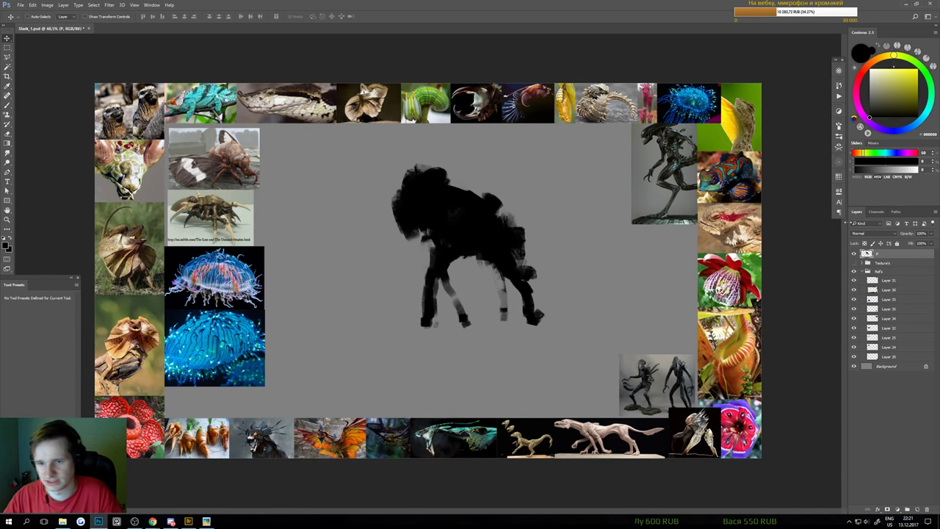
{"action": "left_click", "coordinate": [705, 381]}
{"action": "left_click", "coordinate": [646, 199], "text": "shift"}
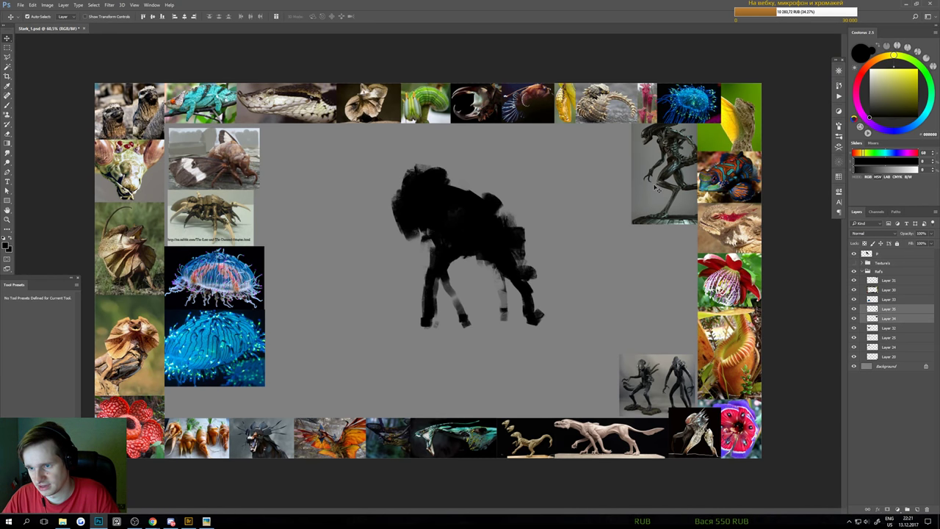
{"action": "left_click", "coordinate": [862, 271]}
{"action": "left_click", "coordinate": [868, 254]}
{"action": "left_click", "coordinate": [868, 254]}
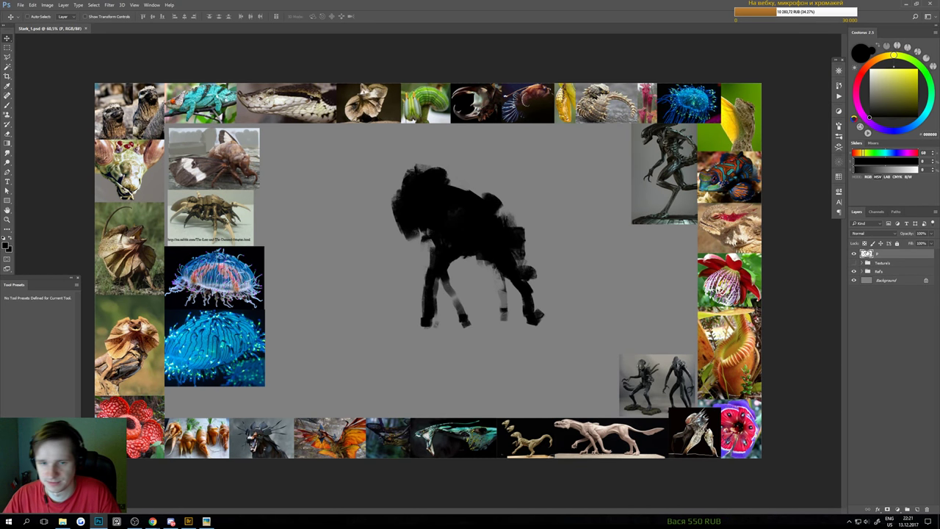
Erase the creature's two grey far legs and clean up the underside of the belly with a larger brush
{"action": "key", "text": "b"}
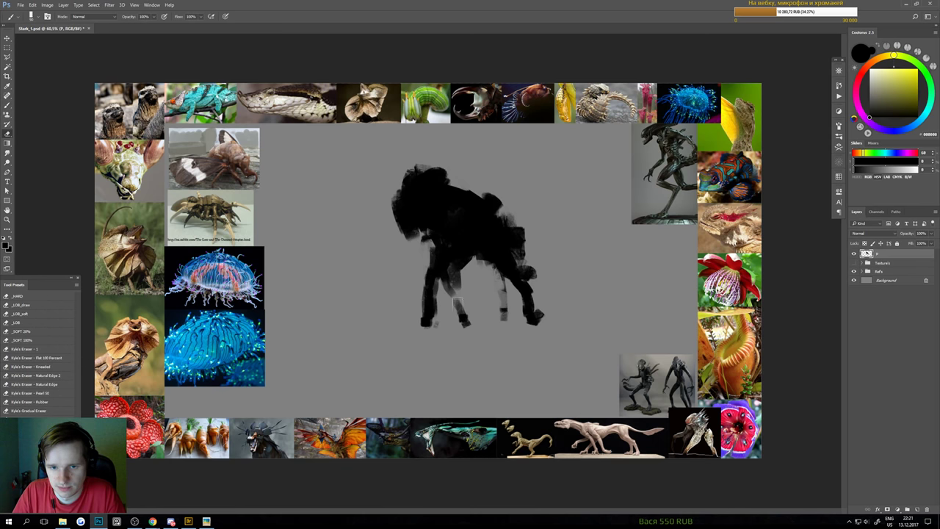
{"action": "key", "text": "e"}
{"action": "left_click_drag", "start_coordinate": [466, 302], "coordinate": [466, 341]}
{"action": "mouse_move", "coordinate": [464, 254]}
{"action": "left_mouse_down"}
{"action": "mouse_move", "coordinate": [456, 285]}
{"action": "mouse_move", "coordinate": [451, 269]}
{"action": "mouse_move", "coordinate": [450, 283]}
{"action": "mouse_move", "coordinate": [440, 279]}
{"action": "mouse_move", "coordinate": [437, 326]}
{"action": "mouse_move", "coordinate": [466, 245]}
{"action": "mouse_move", "coordinate": [507, 280]}
{"action": "mouse_move", "coordinate": [470, 263]}
{"action": "mouse_move", "coordinate": [448, 292]}
{"action": "left_mouse_up"}
{"action": "key", "text": "b"}
{"action": "key", "text": "e"}
{"action": "key", "text": "b"}
{"action": "key", "text": "]"}
{"action": "key", "text": "]"}
{"action": "key", "text": "]"}
{"action": "key", "text": "]"}
{"action": "mouse_move", "coordinate": [489, 260]}
{"action": "left_mouse_down"}
{"action": "mouse_move", "coordinate": [504, 278]}
{"action": "mouse_move", "coordinate": [472, 261]}
{"action": "mouse_move", "coordinate": [501, 284]}
{"action": "mouse_move", "coordinate": [480, 292]}
{"action": "mouse_move", "coordinate": [493, 273]}
{"action": "mouse_move", "coordinate": [496, 301]}
{"action": "mouse_move", "coordinate": [481, 286]}
{"action": "mouse_move", "coordinate": [524, 293]}
{"action": "mouse_move", "coordinate": [484, 281]}
{"action": "left_mouse_up"}
{"action": "key", "text": "e"}
{"action": "key", "text": "b"}
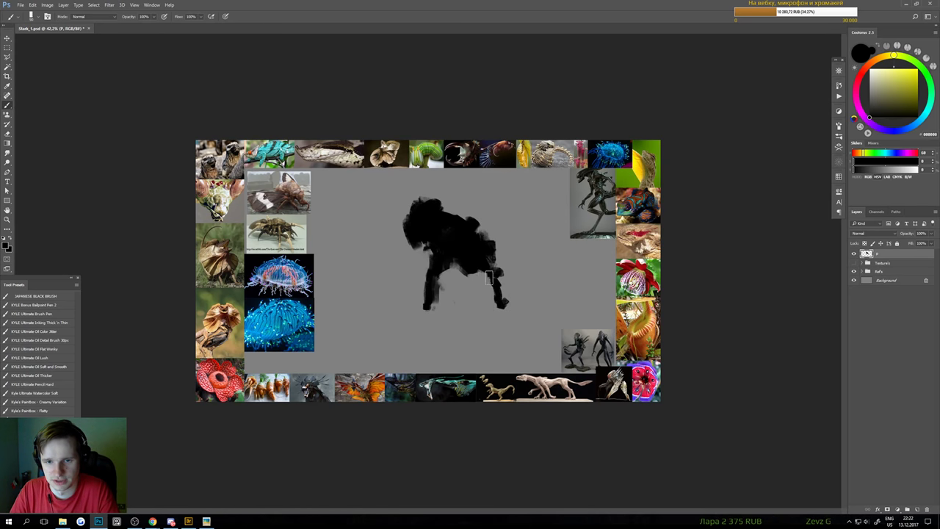
Erase most of the straight near foreleg and block in a replacement slightly further back with a smaller brush
{"action": "key", "text": "["}
{"action": "key", "text": "["}
{"action": "key", "text": "["}
{"action": "key", "text": "["}
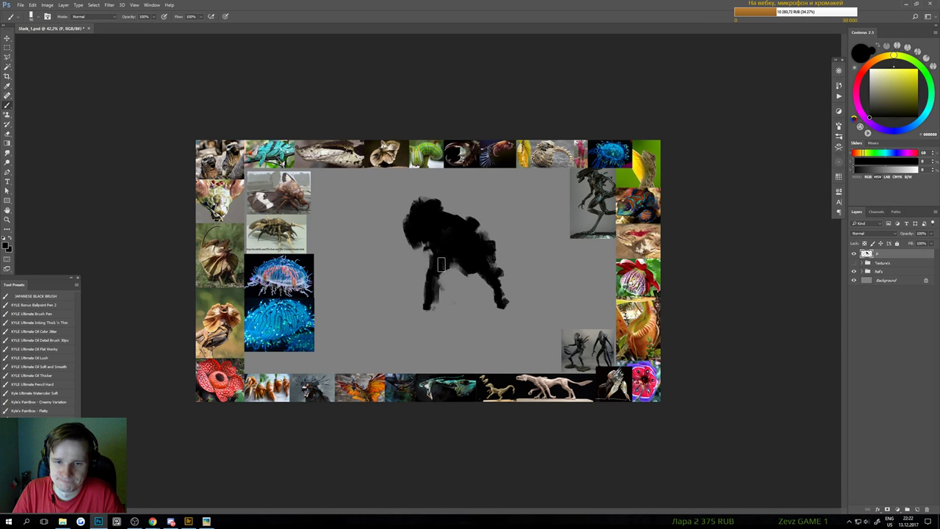
{"action": "mouse_move", "coordinate": [442, 265]}
{"action": "left_mouse_down"}
{"action": "mouse_move", "coordinate": [446, 282]}
{"action": "mouse_move", "coordinate": [428, 309]}
{"action": "left_mouse_up"}
{"action": "key", "text": "e"}
{"action": "key", "text": "b"}
{"action": "left_click_drag", "start_coordinate": [443, 276], "coordinate": [446, 303]}
Erase the old foreleg's remains, build up the bent near foreleg and trim the front and hind feet
{"action": "key", "text": "e"}
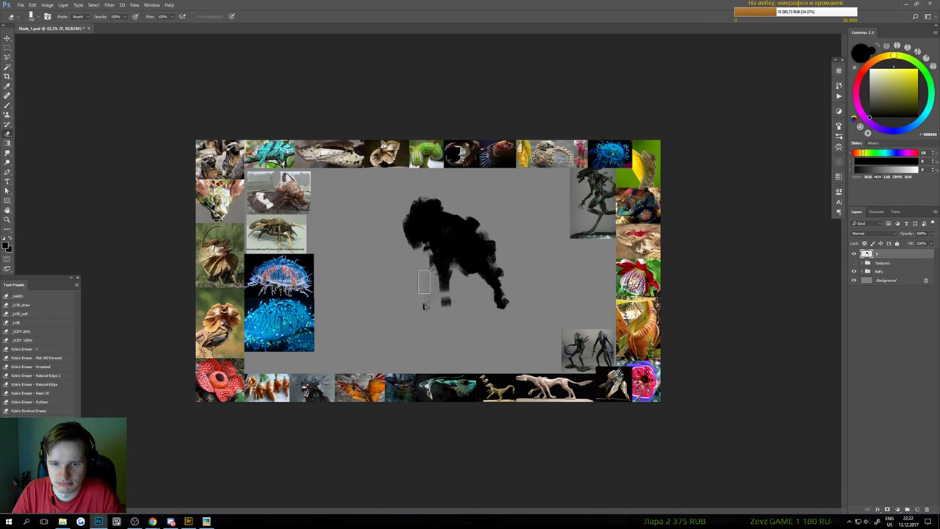
{"action": "left_click_drag", "start_coordinate": [424, 270], "coordinate": [441, 294]}
{"action": "key", "text": "b"}
{"action": "left_click_drag", "start_coordinate": [442, 257], "coordinate": [444, 283]}
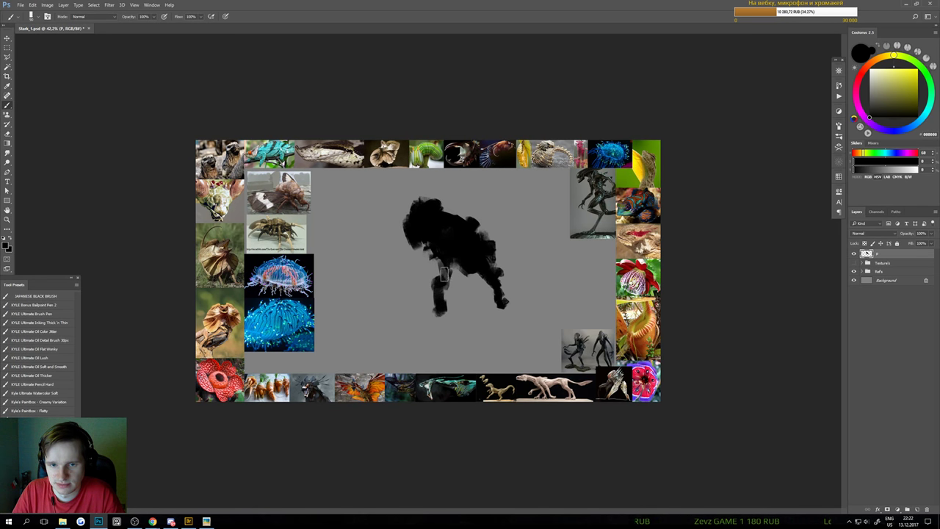
{"action": "key", "text": "e"}
{"action": "left_click_drag", "start_coordinate": [501, 283], "coordinate": [507, 310]}
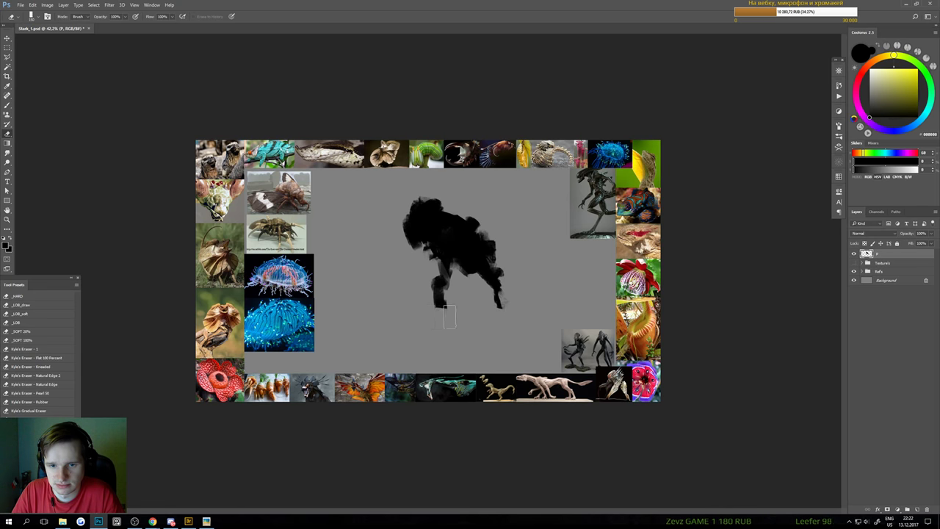
Replace the first rough far foreleg strokes with a thinner bent leg and add feet to both forelegs
{"action": "key", "text": "b"}
{"action": "left_click_drag", "start_coordinate": [430, 268], "coordinate": [417, 300]}
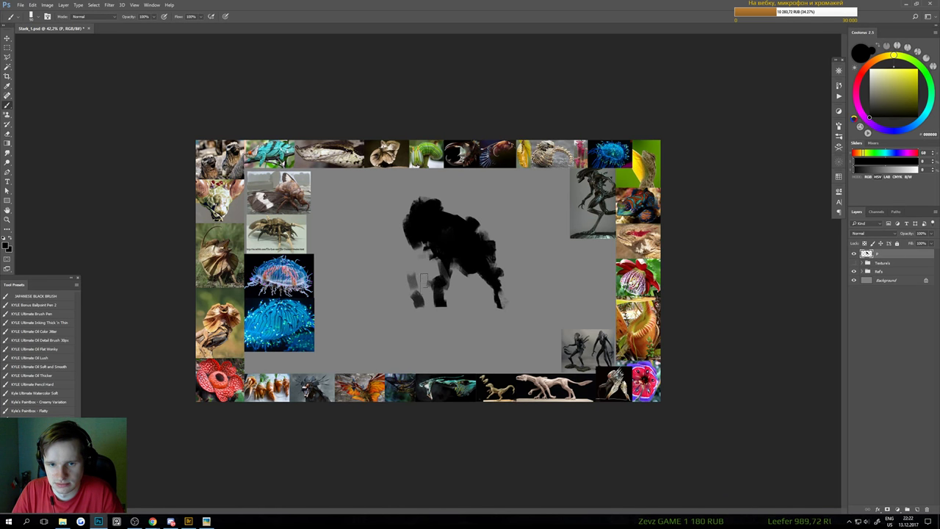
{"action": "key", "text": "ctrl+alt+z"}
{"action": "key", "text": "ctrl+alt+z"}
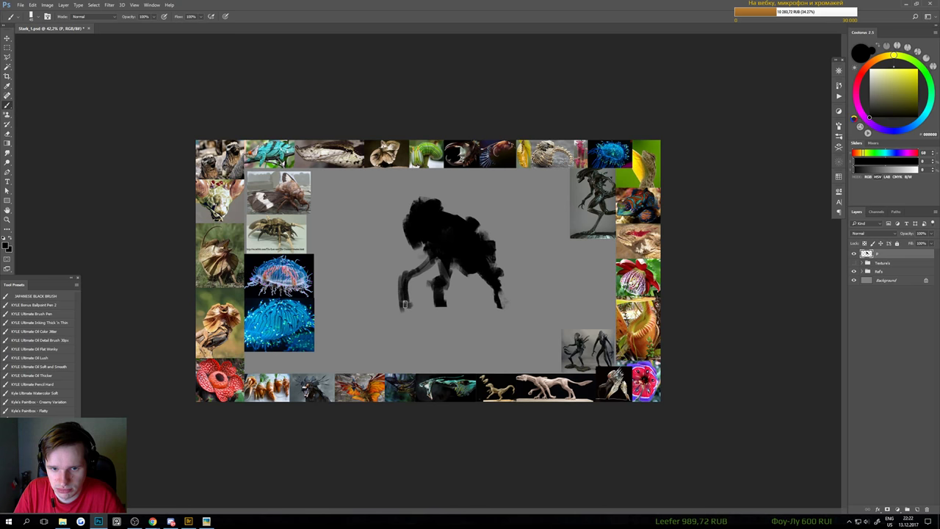
{"action": "mouse_move", "coordinate": [419, 308]}
{"action": "left_mouse_down"}
{"action": "mouse_move", "coordinate": [445, 258]}
{"action": "mouse_move", "coordinate": [441, 246]}
{"action": "mouse_move", "coordinate": [444, 263]}
{"action": "left_mouse_up"}
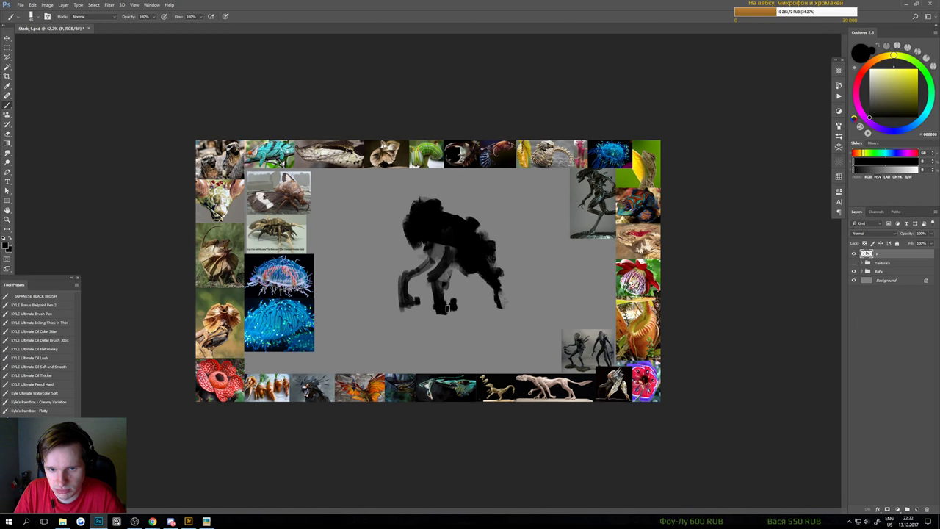
Lighten the creature's head into grey planes and paint dark accents along the face and jaw
{"action": "mouse_move", "coordinate": [431, 244]}
{"action": "left_mouse_down"}
{"action": "mouse_move", "coordinate": [412, 229]}
{"action": "mouse_move", "coordinate": [432, 239]}
{"action": "mouse_move", "coordinate": [426, 217]}
{"action": "mouse_move", "coordinate": [441, 228]}
{"action": "mouse_move", "coordinate": [423, 227]}
{"action": "mouse_move", "coordinate": [426, 214]}
{"action": "mouse_move", "coordinate": [409, 218]}
{"action": "left_mouse_up"}
{"action": "key", "text": "e"}
{"action": "key", "text": "b"}
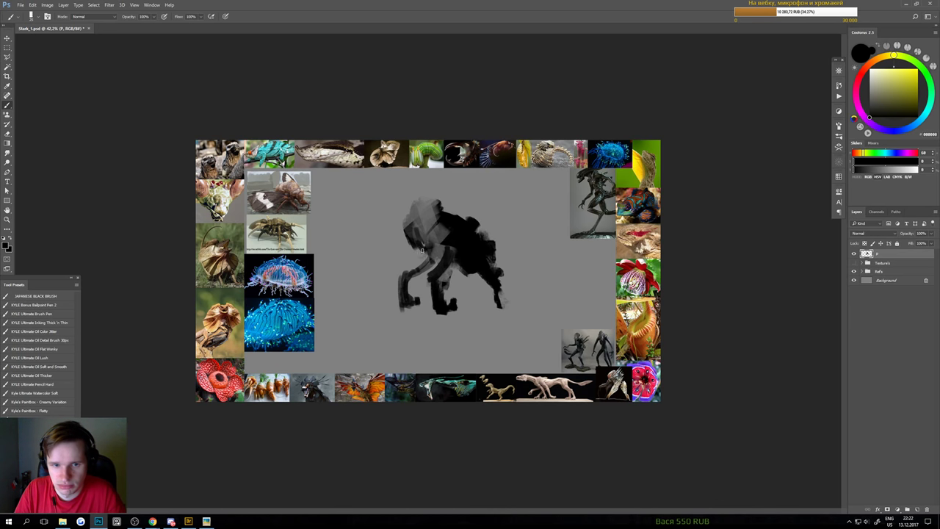
{"action": "left_click_drag", "start_coordinate": [401, 253], "coordinate": [411, 253]}
{"action": "scroll", "coordinate": [426, 250], "scroll_direction": "down", "scroll_amount": 1}
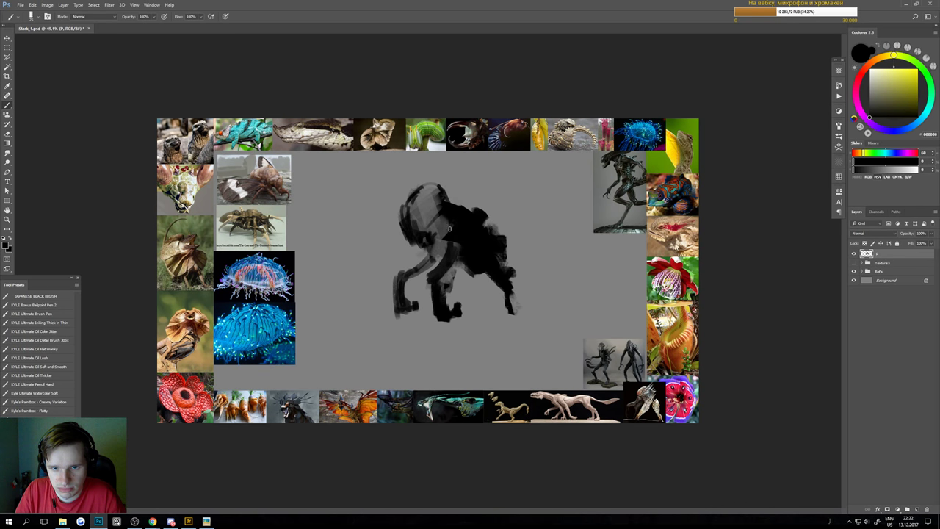
Soften the dark outline around the crown of the head and rework its grey shading
{"action": "scroll", "coordinate": [442, 237], "scroll_direction": "down", "scroll_amount": 2}
{"action": "scroll", "coordinate": [441, 236], "scroll_direction": "down", "scroll_amount": 1}
{"action": "scroll", "coordinate": [442, 237], "scroll_direction": "up", "scroll_amount": 1}
{"action": "key", "text": "e"}
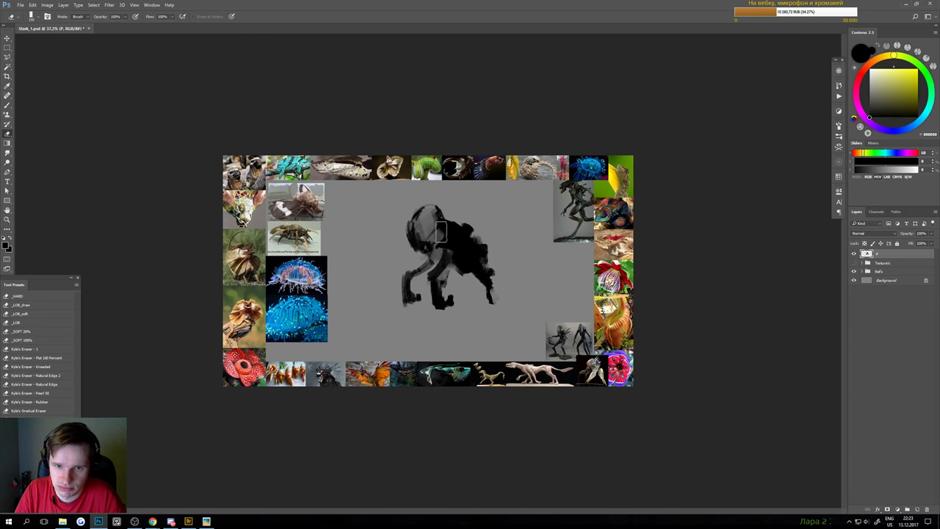
{"action": "key", "text": "b"}
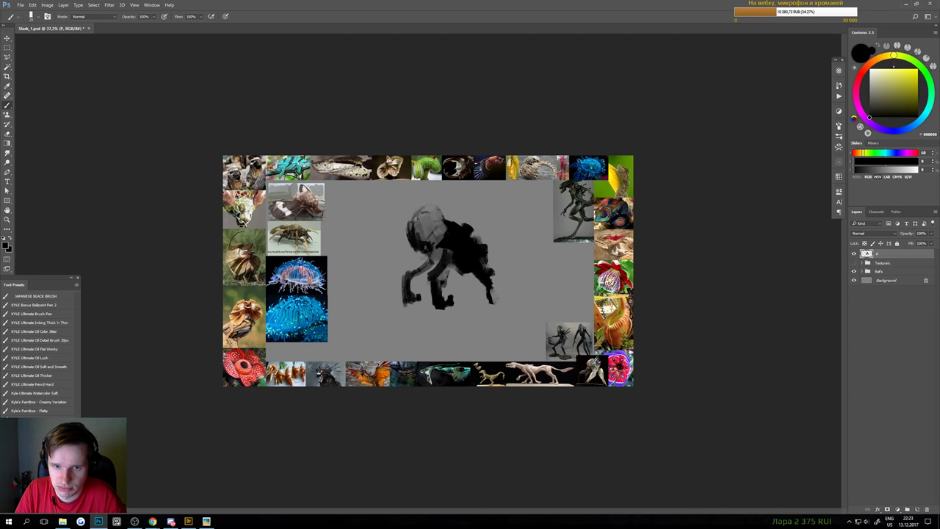
{"action": "scroll", "coordinate": [446, 244], "scroll_direction": "up", "scroll_amount": 2}
Lighten the creature's torso and hindquarters to dark grey with a greatly enlarged eraser, adjusting its size between passes
{"action": "key", "text": "e"}
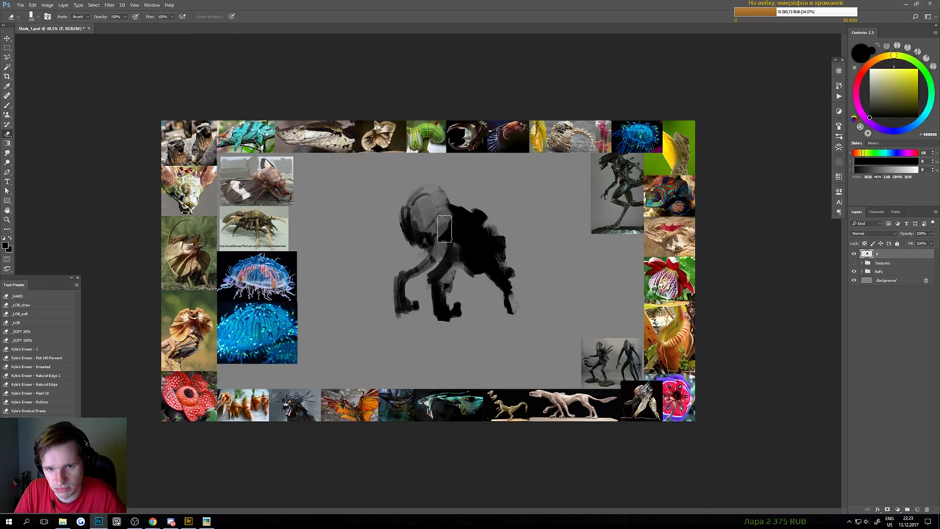
{"action": "key", "text": "]"}
{"action": "key", "text": "]"}
{"action": "key", "text": "]"}
{"action": "key", "text": "]"}
{"action": "key", "text": "]"}
{"action": "key", "text": "]"}
{"action": "key", "text": "]"}
{"action": "key", "text": "]"}
{"action": "key", "text": "]"}
{"action": "key", "text": "]"}
{"action": "key", "text": "]"}
{"action": "key", "text": "]"}
{"action": "key", "text": "]"}
{"action": "key", "text": "]"}
{"action": "mouse_move", "coordinate": [475, 230]}
{"action": "left_mouse_down"}
{"action": "mouse_move", "coordinate": [472, 262]}
{"action": "mouse_move", "coordinate": [485, 267]}
{"action": "left_mouse_up"}
{"action": "key", "text": "ctrl+z"}
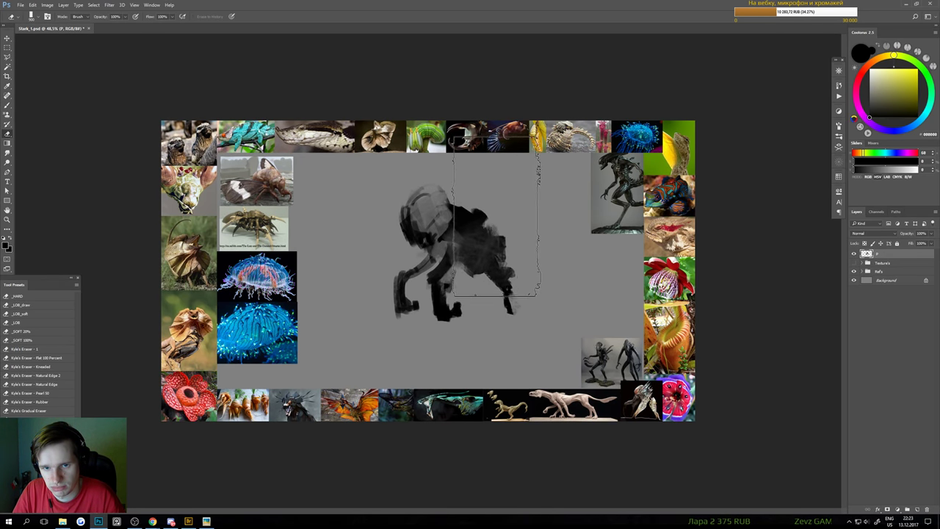
{"action": "key", "text": "e"}
{"action": "key", "text": "["}
{"action": "key", "text": "["}
{"action": "key", "text": "["}
{"action": "key", "text": "["}
{"action": "key", "text": "["}
{"action": "key", "text": "["}
{"action": "key", "text": "["}
{"action": "key", "text": "["}
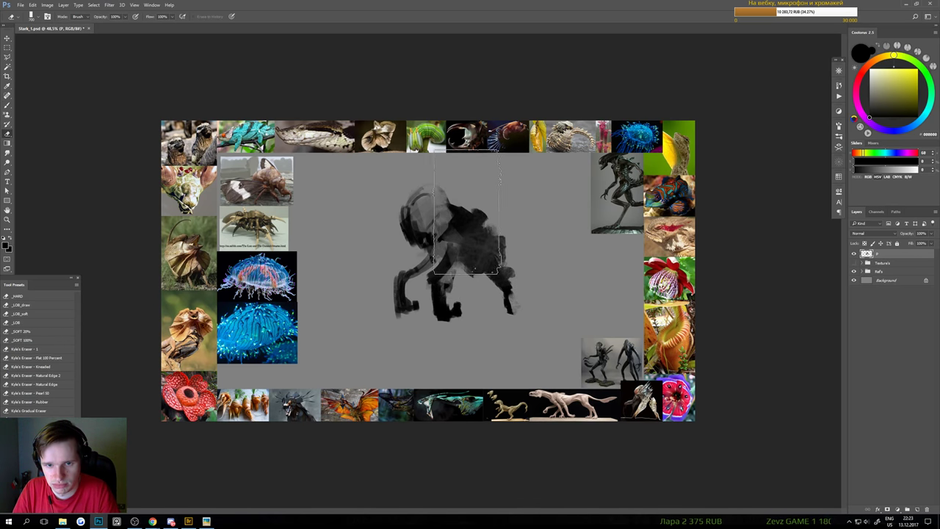
Darken the near shoulder and foreleg, add a light grey plane on the back, and sharpen the far foreleg's bend
{"action": "key", "text": "b"}
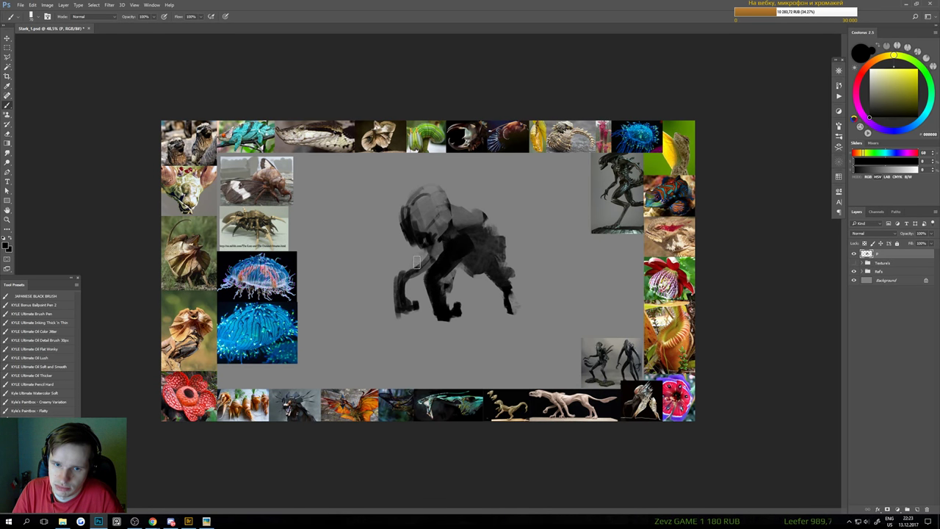
{"action": "mouse_move", "coordinate": [418, 263]}
{"action": "left_mouse_down"}
{"action": "mouse_move", "coordinate": [396, 297]}
{"action": "mouse_move", "coordinate": [392, 286]}
{"action": "mouse_move", "coordinate": [404, 304]}
{"action": "mouse_move", "coordinate": [393, 277]}
{"action": "mouse_move", "coordinate": [408, 313]}
{"action": "mouse_move", "coordinate": [393, 283]}
{"action": "mouse_move", "coordinate": [416, 267]}
{"action": "left_mouse_up"}
{"action": "key", "text": "e"}
{"action": "key", "text": "b"}
Erase the old near hind leg and start repainting it as a thinner grey leg
{"action": "key", "text": "e"}
{"action": "mouse_move", "coordinate": [508, 292]}
{"action": "left_mouse_down"}
{"action": "mouse_move", "coordinate": [493, 276]}
{"action": "mouse_move", "coordinate": [506, 296]}
{"action": "left_mouse_up"}
{"action": "key", "text": "b"}
{"action": "mouse_move", "coordinate": [497, 257]}
{"action": "left_mouse_down"}
{"action": "mouse_move", "coordinate": [516, 279]}
{"action": "mouse_move", "coordinate": [516, 311]}
{"action": "left_mouse_up"}
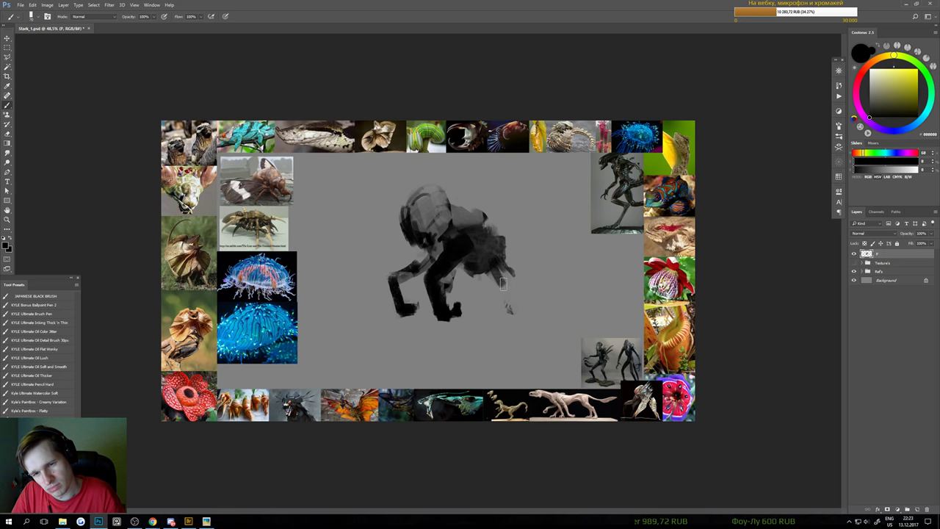
Block in the creature's hind leg in black below the rump, erasing the curved lower part and repainting it straighter
{"action": "mouse_move", "coordinate": [501, 282]}
{"action": "left_mouse_down"}
{"action": "mouse_move", "coordinate": [505, 270]}
{"action": "mouse_move", "coordinate": [508, 279]}
{"action": "mouse_move", "coordinate": [498, 275]}
{"action": "left_mouse_up"}
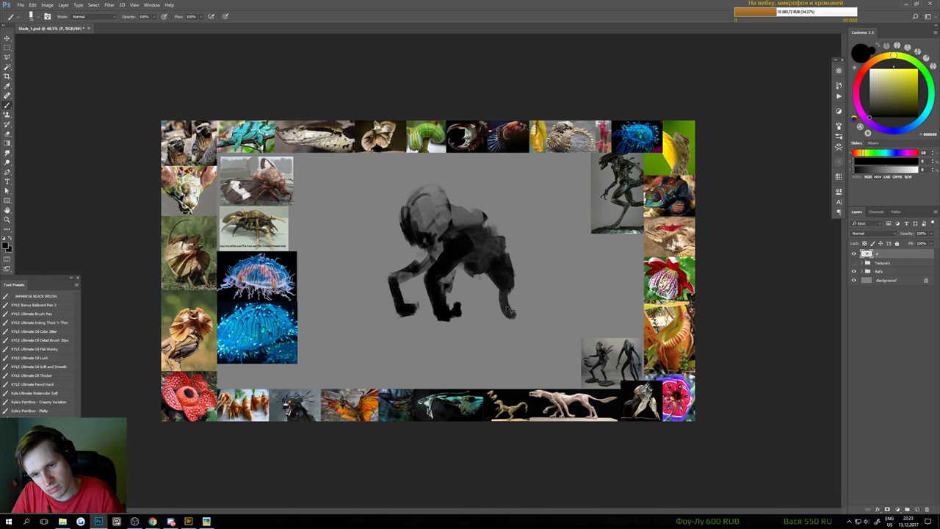
{"action": "key", "text": "ctrl+z"}
{"action": "left_click_drag", "start_coordinate": [509, 288], "coordinate": [489, 316]}
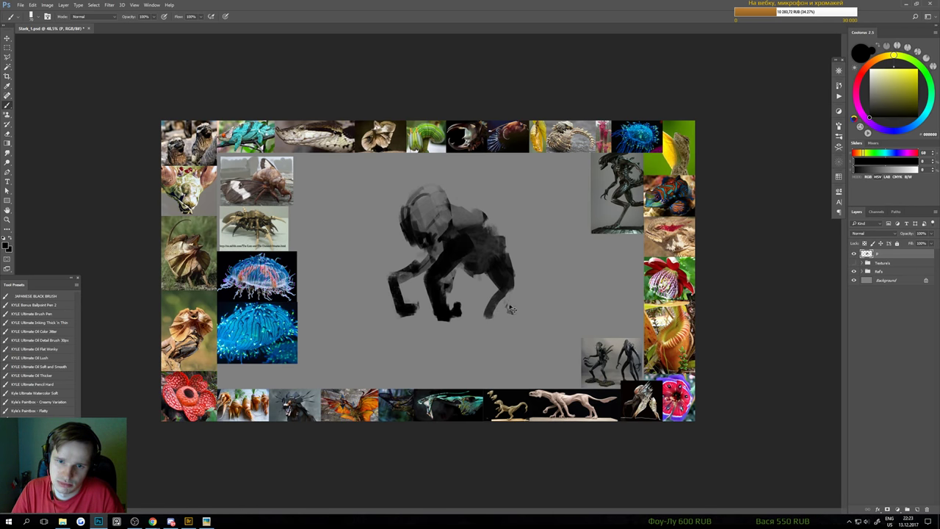
{"action": "key", "text": "e"}
{"action": "scroll", "coordinate": [509, 327], "scroll_direction": "down", "scroll_amount": 1}
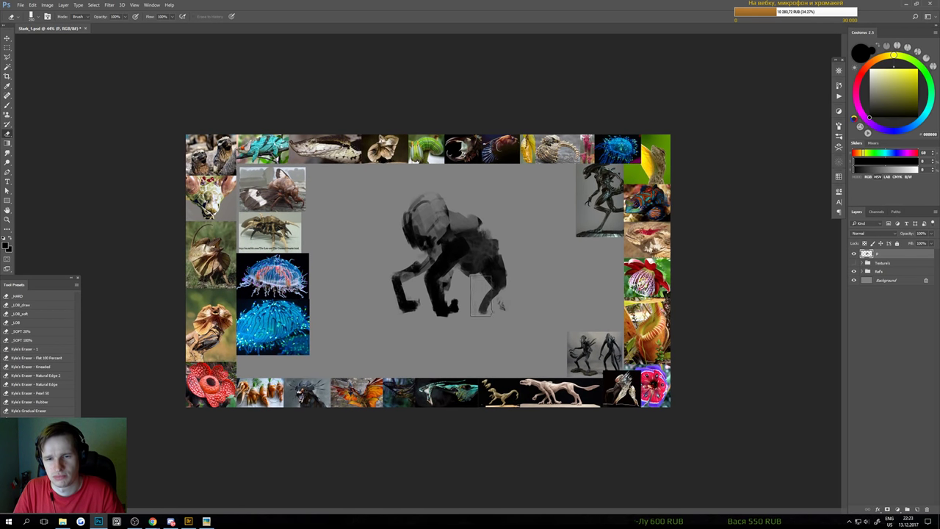
{"action": "left_click_drag", "start_coordinate": [483, 285], "coordinate": [483, 316]}
{"action": "key", "text": "b"}
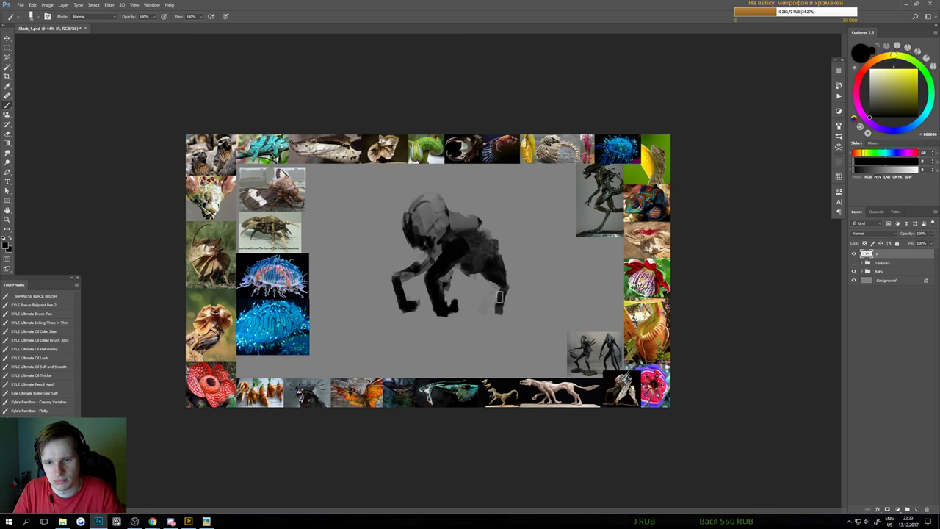
{"action": "scroll", "coordinate": [480, 330], "scroll_direction": "down", "scroll_amount": 7}
{"action": "scroll", "coordinate": [501, 326], "scroll_direction": "up", "scroll_amount": 10}
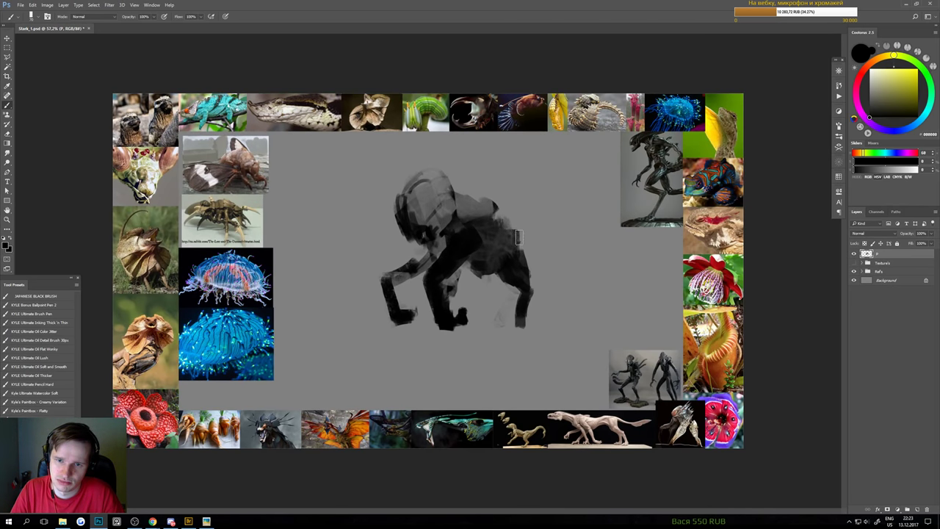
Darken the creature's back and rump with black strokes and erase the excess paint behind the rump
{"action": "mouse_move", "coordinate": [517, 236]}
{"action": "left_mouse_down"}
{"action": "mouse_move", "coordinate": [531, 257]}
{"action": "mouse_move", "coordinate": [529, 204]}
{"action": "mouse_move", "coordinate": [516, 226]}
{"action": "mouse_move", "coordinate": [489, 212]}
{"action": "mouse_move", "coordinate": [499, 220]}
{"action": "left_mouse_up"}
{"action": "key", "text": "e"}
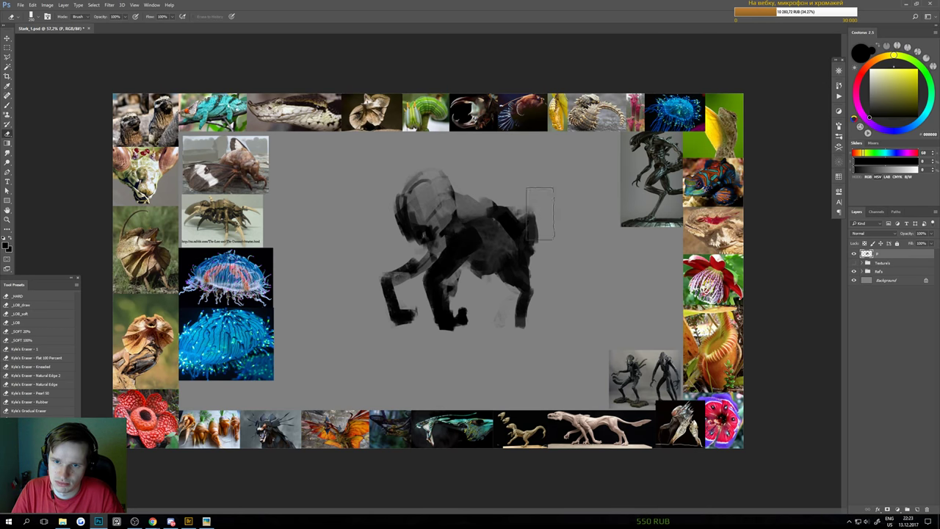
{"action": "key", "text": "b"}
{"action": "scroll", "coordinate": [499, 252], "scroll_direction": "down", "scroll_amount": 3}
{"action": "scroll", "coordinate": [500, 252], "scroll_direction": "up", "scroll_amount": 3}
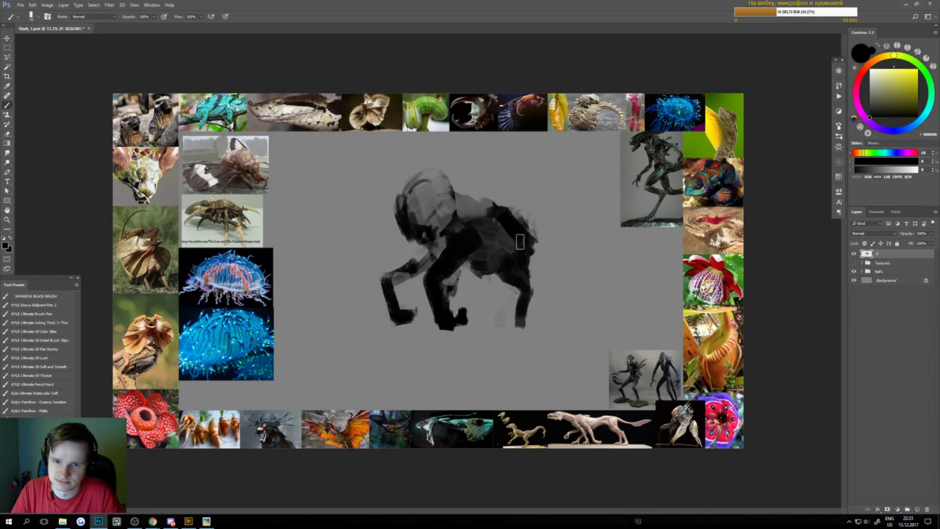
{"action": "key", "text": "e"}
{"action": "left_click_drag", "start_coordinate": [538, 209], "coordinate": [561, 235]}
{"action": "key", "text": "b"}
Erase the faint smudge in front of the hind leg and paint a second hind leg under the belly
{"action": "key", "text": "e"}
{"action": "left_click_drag", "start_coordinate": [501, 298], "coordinate": [495, 325]}
{"action": "key", "text": "b"}
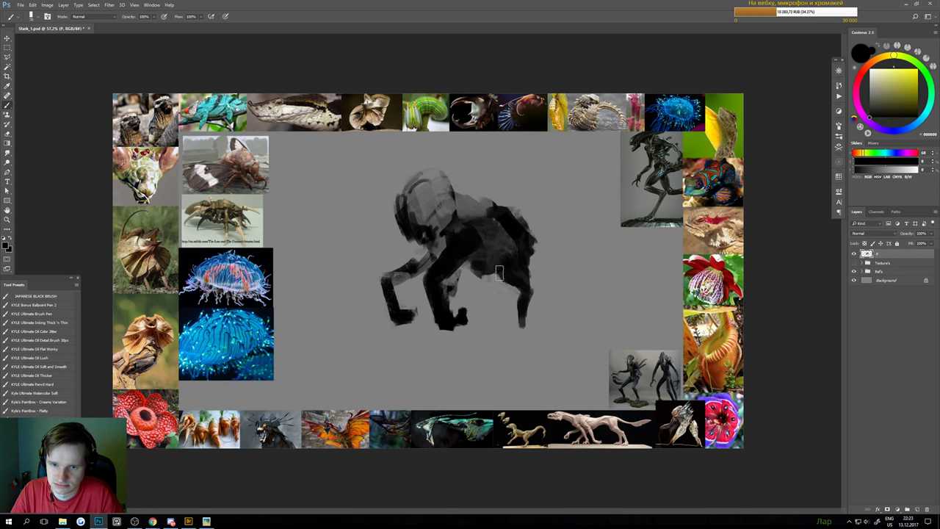
{"action": "left_click_drag", "start_coordinate": [500, 273], "coordinate": [494, 308]}
{"action": "scroll", "coordinate": [479, 358], "scroll_direction": "down", "scroll_amount": 2}
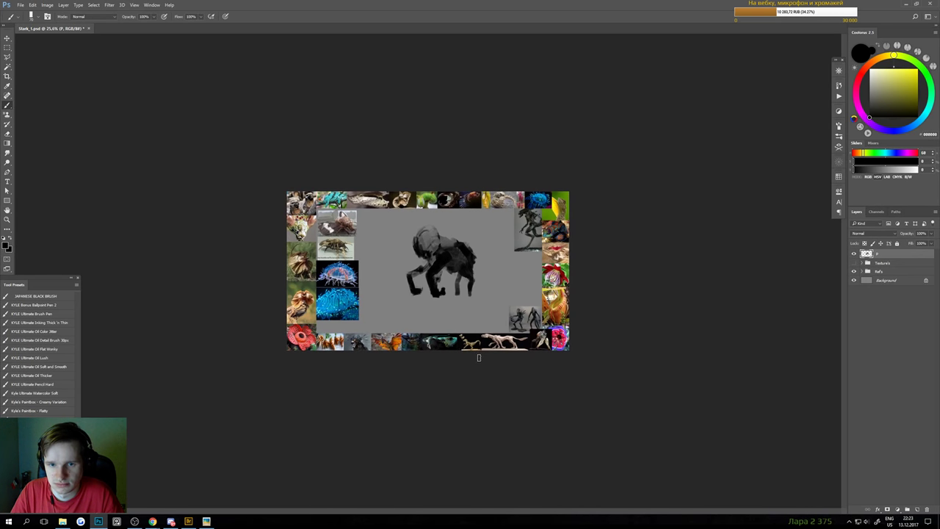
{"action": "scroll", "coordinate": [489, 358], "scroll_direction": "up", "scroll_amount": 2}
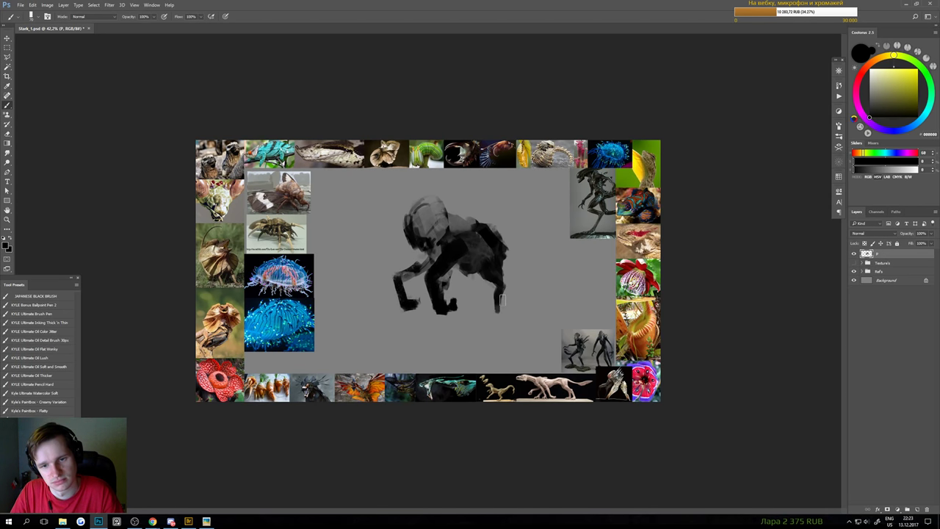
Clean up around the rear leg with the eraser and repaint both hind legs in black down to the feet
{"action": "key", "text": "e"}
{"action": "left_click_drag", "start_coordinate": [503, 300], "coordinate": [520, 310]}
{"action": "key", "text": "b"}
{"action": "mouse_move", "coordinate": [487, 275]}
{"action": "left_mouse_down"}
{"action": "mouse_move", "coordinate": [492, 308]}
{"action": "mouse_move", "coordinate": [481, 291]}
{"action": "mouse_move", "coordinate": [490, 307]}
{"action": "mouse_move", "coordinate": [490, 279]}
{"action": "mouse_move", "coordinate": [509, 281]}
{"action": "mouse_move", "coordinate": [511, 272]}
{"action": "mouse_move", "coordinate": [509, 310]}
{"action": "mouse_move", "coordinate": [508, 296]}
{"action": "mouse_move", "coordinate": [524, 298]}
{"action": "mouse_move", "coordinate": [519, 285]}
{"action": "mouse_move", "coordinate": [497, 281]}
{"action": "mouse_move", "coordinate": [498, 308]}
{"action": "mouse_move", "coordinate": [482, 285]}
{"action": "mouse_move", "coordinate": [483, 311]}
{"action": "left_mouse_up"}
{"action": "key", "text": "e"}
{"action": "key", "text": "b"}
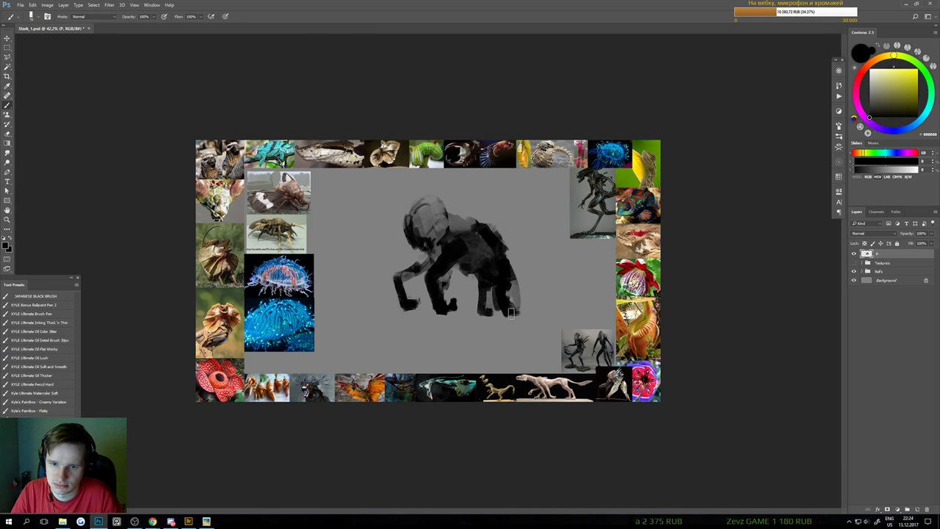
Trim between the hind legs with the eraser, slim the nearer leg and extend the rearmost leg with a dark foot
{"action": "key", "text": "e"}
{"action": "left_click_drag", "start_coordinate": [494, 298], "coordinate": [491, 323]}
{"action": "key", "text": "b"}
{"action": "left_click_drag", "start_coordinate": [487, 289], "coordinate": [484, 312]}
{"action": "key", "text": "e"}
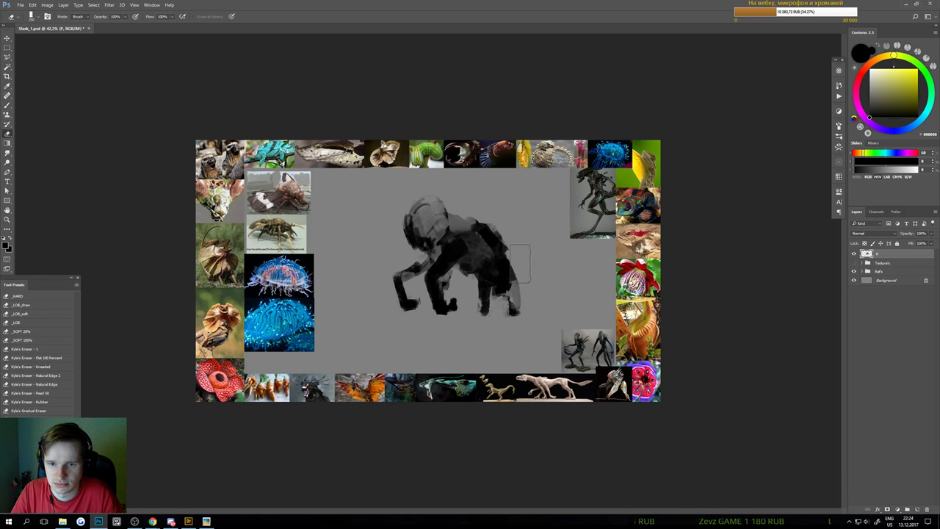
{"action": "key", "text": "b"}
{"action": "mouse_move", "coordinate": [520, 265]}
{"action": "left_mouse_down"}
{"action": "mouse_move", "coordinate": [508, 279]}
{"action": "mouse_move", "coordinate": [523, 327]}
{"action": "mouse_move", "coordinate": [477, 370]}
{"action": "left_mouse_up"}
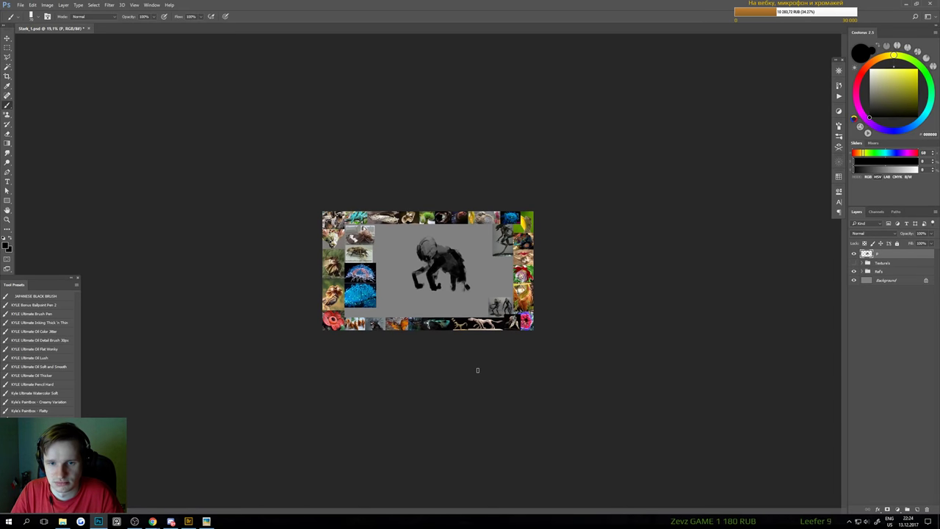
{"action": "left_click_drag", "start_coordinate": [460, 280], "coordinate": [483, 284]}
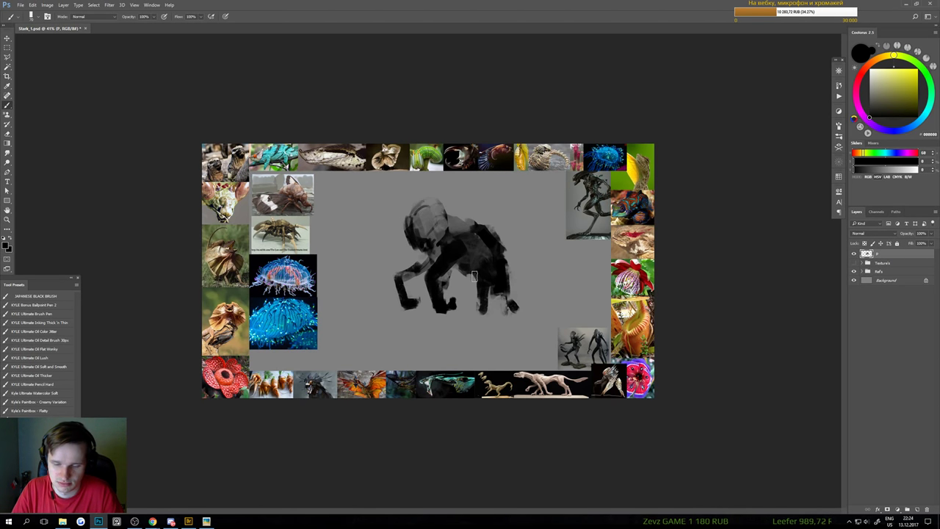
Fill the creature's head, torso and hindquarters with solid black using a larger brush to form a silhouette
{"action": "key", "text": "bracketright"}
{"action": "key", "text": "bracketright"}
{"action": "key", "text": "bracketright"}
{"action": "key", "text": "bracketright"}
{"action": "key", "text": "bracketright"}
{"action": "key", "text": "bracketright"}
{"action": "mouse_move", "coordinate": [430, 228]}
{"action": "left_mouse_down"}
{"action": "mouse_move", "coordinate": [443, 236]}
{"action": "mouse_move", "coordinate": [424, 220]}
{"action": "mouse_move", "coordinate": [426, 238]}
{"action": "mouse_move", "coordinate": [432, 225]}
{"action": "mouse_move", "coordinate": [452, 228]}
{"action": "mouse_move", "coordinate": [431, 210]}
{"action": "mouse_move", "coordinate": [417, 285]}
{"action": "left_mouse_up"}
{"action": "key", "text": "ctrl+z"}
{"action": "key", "text": "bracketleft"}
{"action": "key", "text": "bracketleft"}
{"action": "key", "text": "bracketleft"}
{"action": "key", "text": "ctrl+z"}
{"action": "mouse_move", "coordinate": [471, 243]}
{"action": "left_mouse_down"}
{"action": "mouse_move", "coordinate": [499, 294]}
{"action": "mouse_move", "coordinate": [492, 324]}
{"action": "mouse_move", "coordinate": [479, 285]}
{"action": "left_mouse_up"}
{"action": "scroll", "coordinate": [479, 284], "scroll_direction": "up", "scroll_amount": 2}
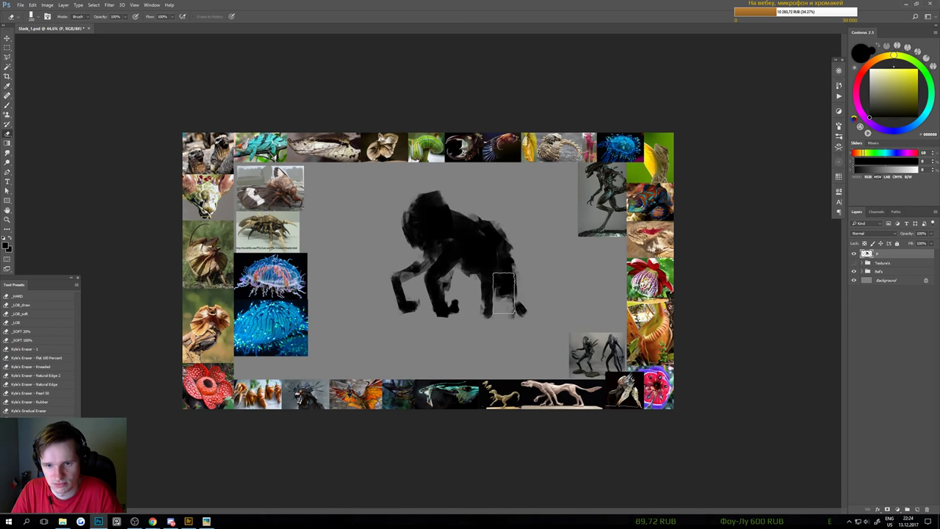
Erase the rearmost hind leg's lower part and repaint it as a slimmer leg with a smaller brush
{"action": "key", "text": "bracketleft"}
{"action": "key", "text": "bracketleft"}
{"action": "key", "text": "bracketleft"}
{"action": "key", "text": "bracketleft"}
{"action": "key", "text": "bracketleft"}
{"action": "key", "text": "bracketleft"}
{"action": "key", "text": "bracketleft"}
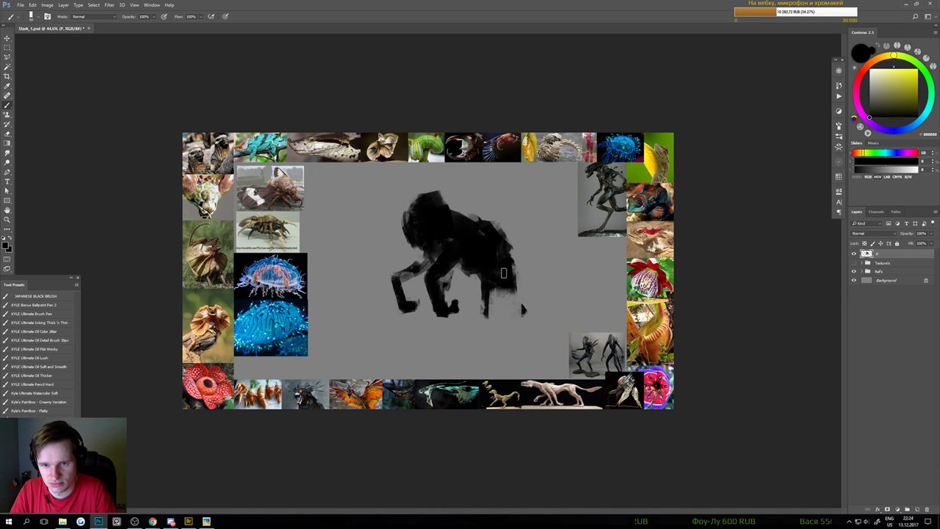
{"action": "key", "text": "e"}
{"action": "mouse_move", "coordinate": [504, 278]}
{"action": "left_mouse_down"}
{"action": "mouse_move", "coordinate": [517, 305]}
{"action": "mouse_move", "coordinate": [507, 268]}
{"action": "mouse_move", "coordinate": [510, 315]}
{"action": "mouse_move", "coordinate": [508, 287]}
{"action": "mouse_move", "coordinate": [535, 290]}
{"action": "mouse_move", "coordinate": [528, 321]}
{"action": "left_mouse_up"}
{"action": "key", "text": "b"}
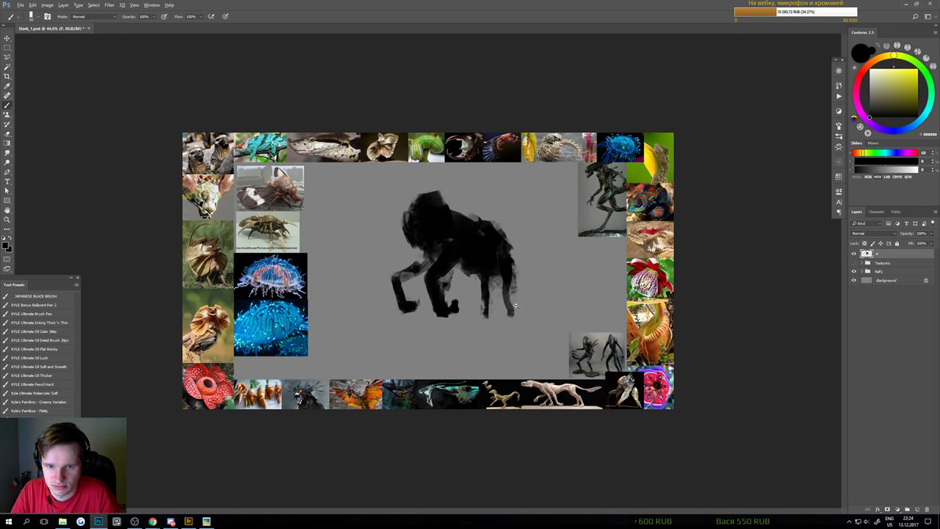
{"action": "key", "text": "ctrl+minus"}
{"action": "scroll", "coordinate": [451, 266], "scroll_direction": "up", "scroll_amount": 4}
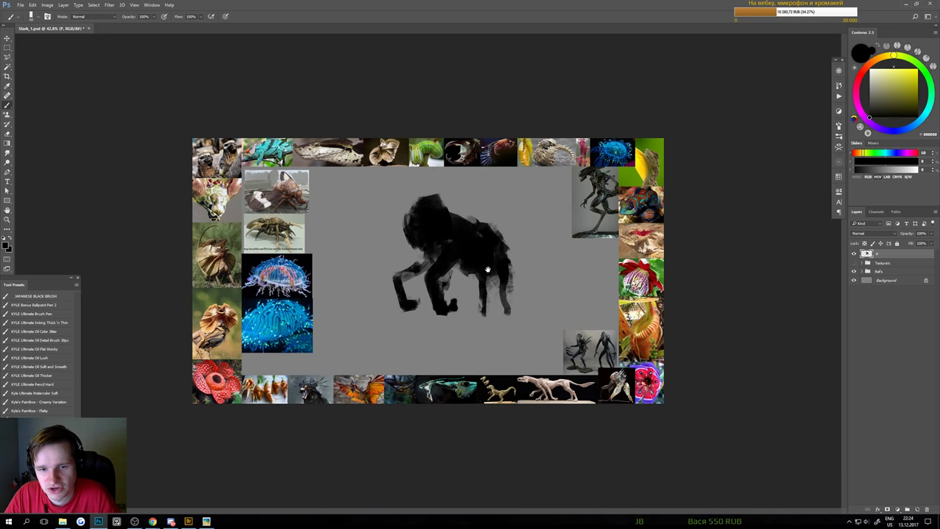
{"action": "scroll", "coordinate": [484, 270], "scroll_direction": "down", "scroll_amount": 2}
{"action": "scroll", "coordinate": [483, 271], "scroll_direction": "up", "scroll_amount": 2}
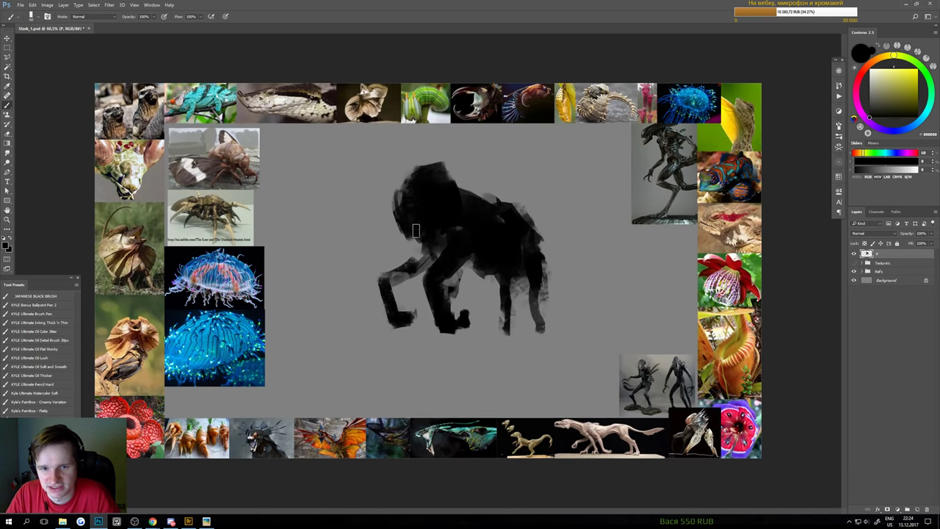
{"action": "key", "text": "p"}
{"action": "key", "text": "b"}
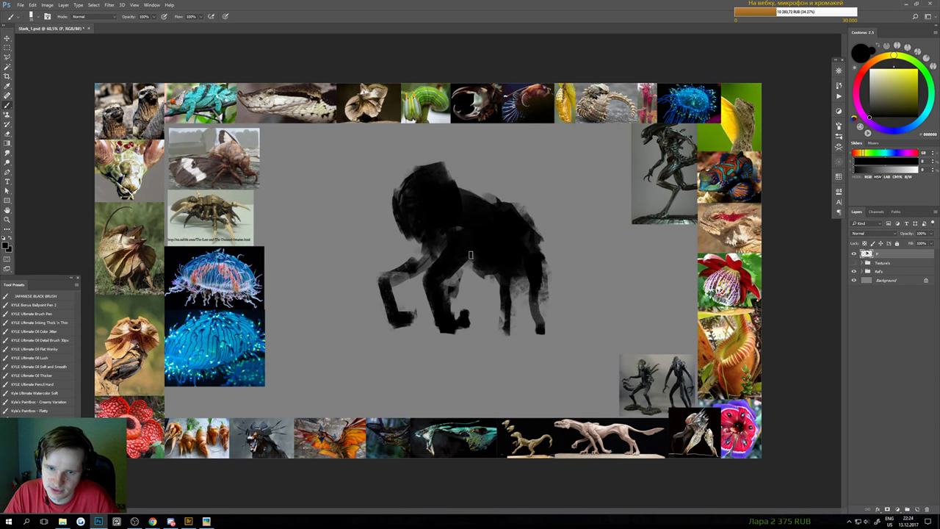
Scale the creature silhouette down to about 66% and move it to the upper-left area of the grey canvas
{"action": "key", "text": "ctrl+minus"}
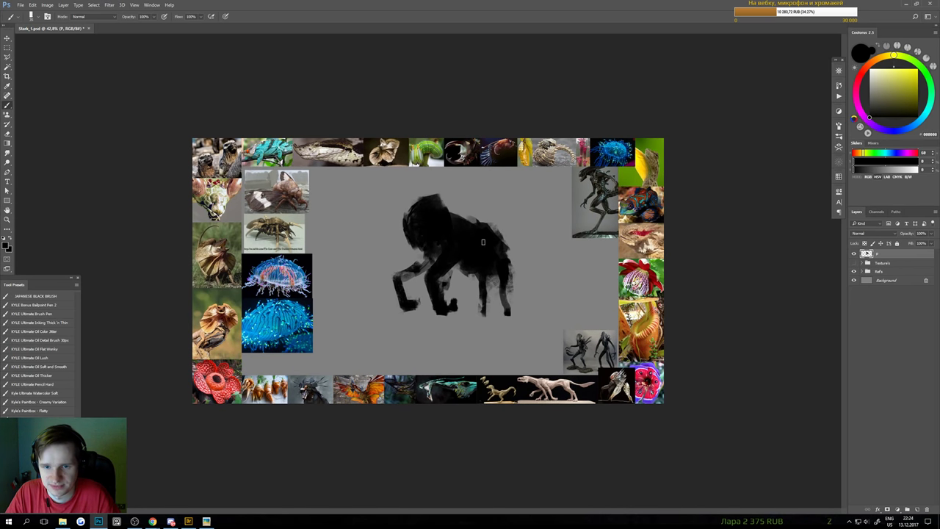
{"action": "key", "text": "ctrl+t"}
{"action": "left_click_drag", "start_coordinate": [519, 191], "coordinate": [404, 190]}
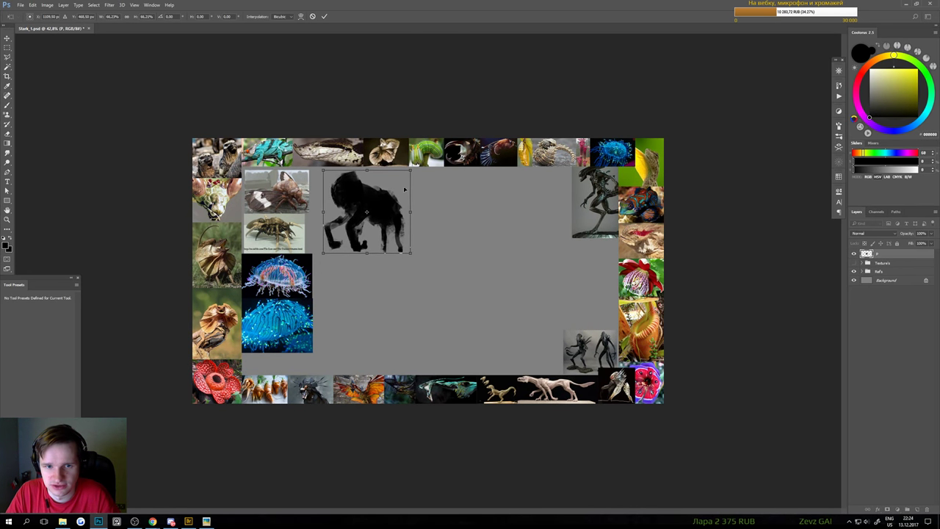
{"action": "key", "text": "Return"}
Paint a second black creature silhouette with a rounded body and a limb extending forward in the empty grey area
{"action": "scroll", "coordinate": [507, 264], "scroll_direction": "up", "scroll_amount": 3}
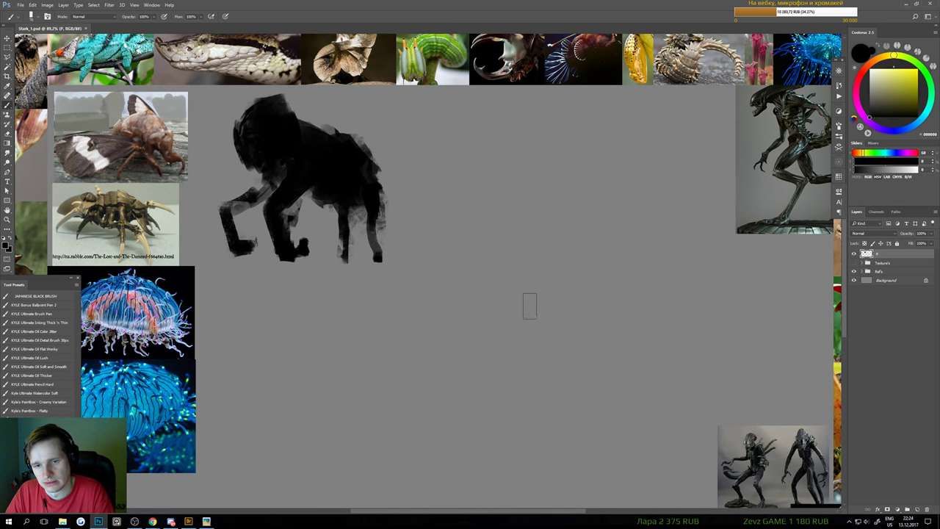
{"action": "left_click_drag", "start_coordinate": [529, 306], "coordinate": [541, 346]}
{"action": "key", "text": "ctrl+z"}
{"action": "mouse_move", "coordinate": [537, 300]}
{"action": "left_mouse_down"}
{"action": "mouse_move", "coordinate": [503, 320]}
{"action": "mouse_move", "coordinate": [518, 319]}
{"action": "mouse_move", "coordinate": [528, 300]}
{"action": "mouse_move", "coordinate": [515, 300]}
{"action": "mouse_move", "coordinate": [448, 345]}
{"action": "mouse_move", "coordinate": [517, 331]}
{"action": "mouse_move", "coordinate": [505, 293]}
{"action": "mouse_move", "coordinate": [538, 263]}
{"action": "mouse_move", "coordinate": [522, 257]}
{"action": "mouse_move", "coordinate": [490, 280]}
{"action": "mouse_move", "coordinate": [483, 302]}
{"action": "mouse_move", "coordinate": [525, 253]}
{"action": "mouse_move", "coordinate": [494, 247]}
{"action": "mouse_move", "coordinate": [484, 307]}
{"action": "mouse_move", "coordinate": [497, 305]}
{"action": "mouse_move", "coordinate": [469, 281]}
{"action": "mouse_move", "coordinate": [492, 316]}
{"action": "mouse_move", "coordinate": [415, 356]}
{"action": "mouse_move", "coordinate": [515, 336]}
{"action": "left_mouse_up"}
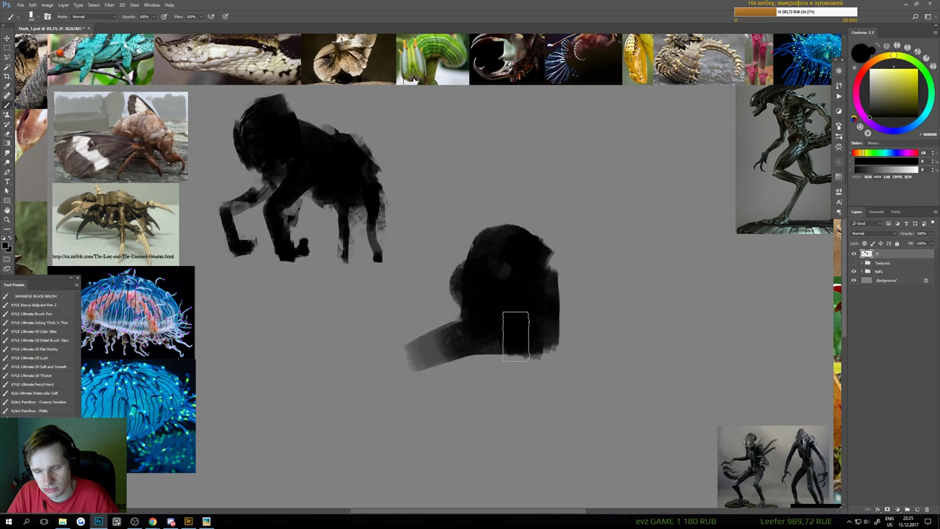
Lasso the new silhouette and scale it down proportionally in two successive free transforms
{"action": "key", "text": "l"}
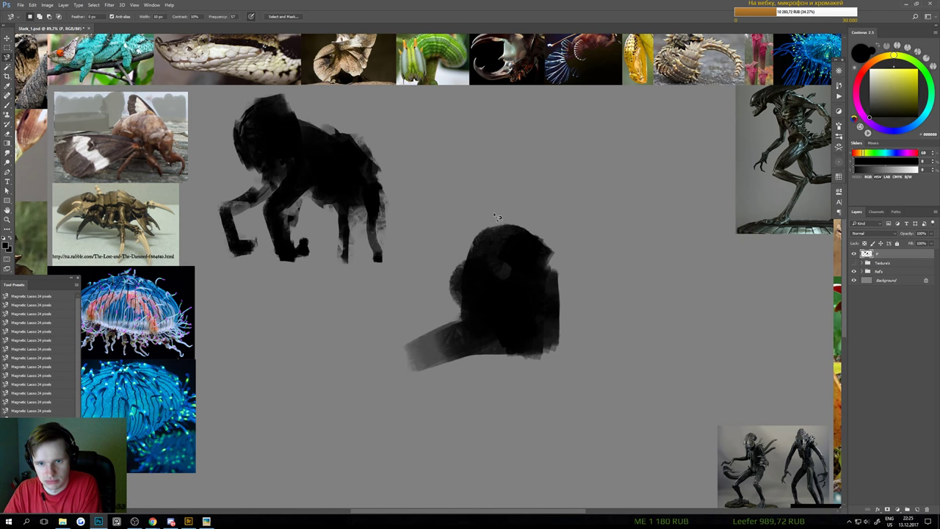
{"action": "mouse_move", "coordinate": [491, 197]}
{"action": "left_mouse_down"}
{"action": "mouse_move", "coordinate": [617, 279]}
{"action": "mouse_move", "coordinate": [507, 188]}
{"action": "left_mouse_up"}
{"action": "key", "text": "ctrl+t"}
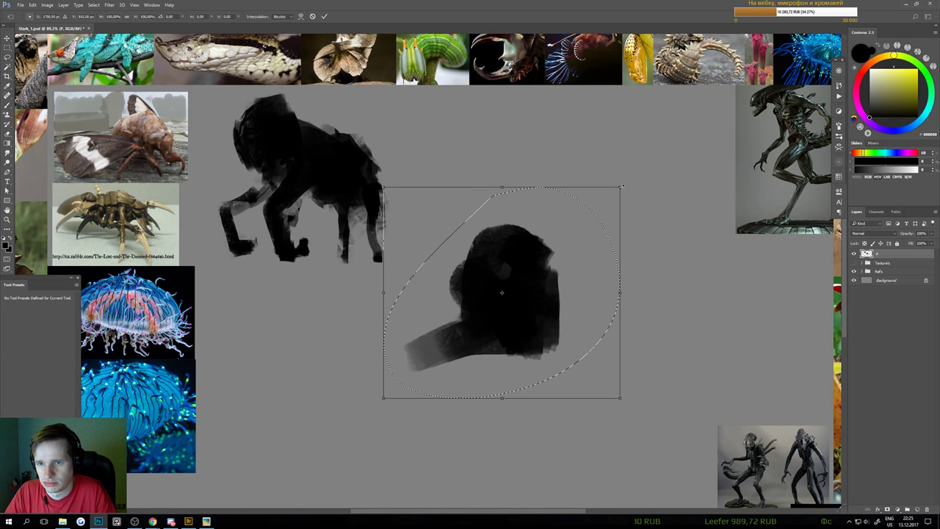
{"action": "mouse_move", "coordinate": [620, 187]}
{"action": "left_mouse_down"}
{"action": "mouse_move", "coordinate": [533, 265]}
{"action": "mouse_move", "coordinate": [581, 208]}
{"action": "left_mouse_up"}
{"action": "key", "text": "Return"}
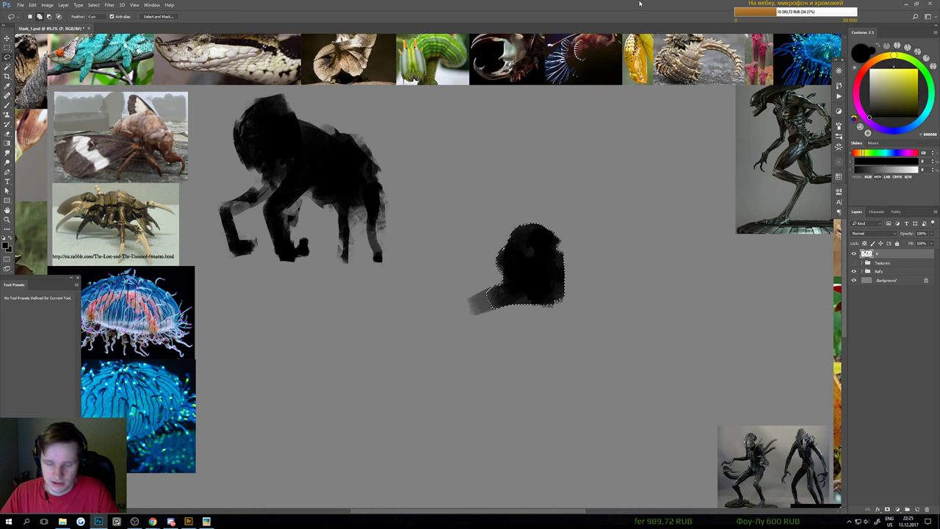
{"action": "key", "text": "ctrl+t"}
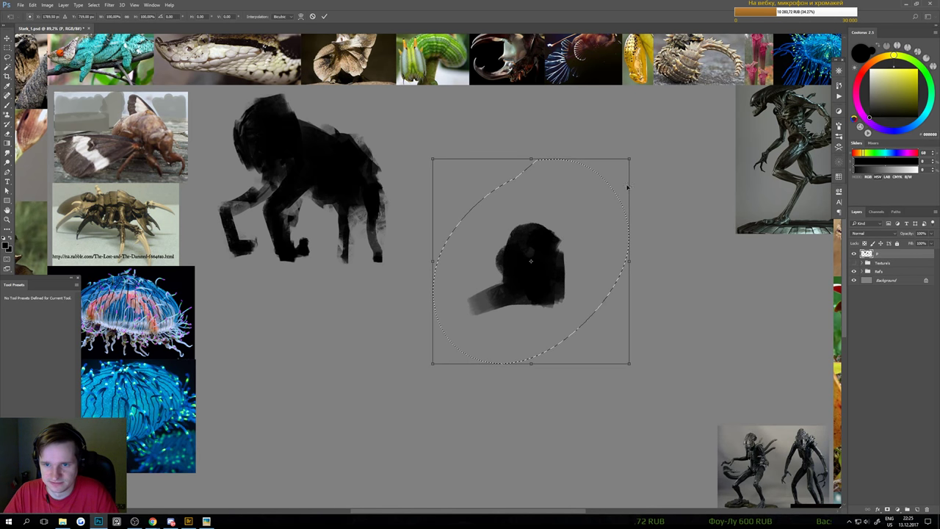
{"action": "left_click_drag", "start_coordinate": [629, 157], "coordinate": [578, 191]}
{"action": "key", "text": "Return"}
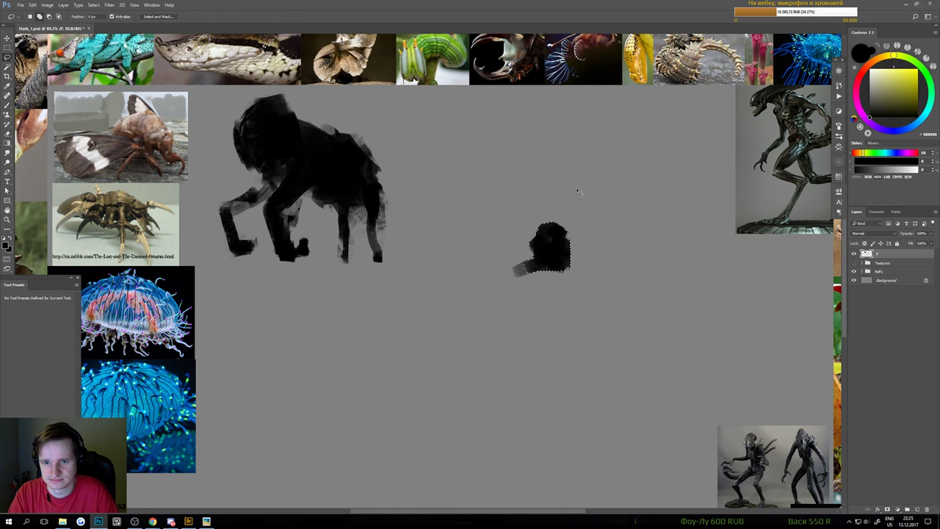
Paint a torso block beneath the small silhouette and add long thin front limbs and a curved antenna with a small brush
{"action": "key", "text": "b"}
{"action": "mouse_move", "coordinate": [553, 293]}
{"action": "left_mouse_down"}
{"action": "mouse_move", "coordinate": [559, 275]}
{"action": "mouse_move", "coordinate": [598, 260]}
{"action": "left_mouse_up"}
{"action": "key", "text": "bracketleft"}
{"action": "key", "text": "bracketleft"}
{"action": "key", "text": "bracketleft"}
{"action": "key", "text": "bracketleft"}
{"action": "key", "text": "bracketleft"}
{"action": "key", "text": "bracketleft"}
{"action": "key", "text": "bracketleft"}
{"action": "left_click_drag", "start_coordinate": [532, 273], "coordinate": [457, 329]}
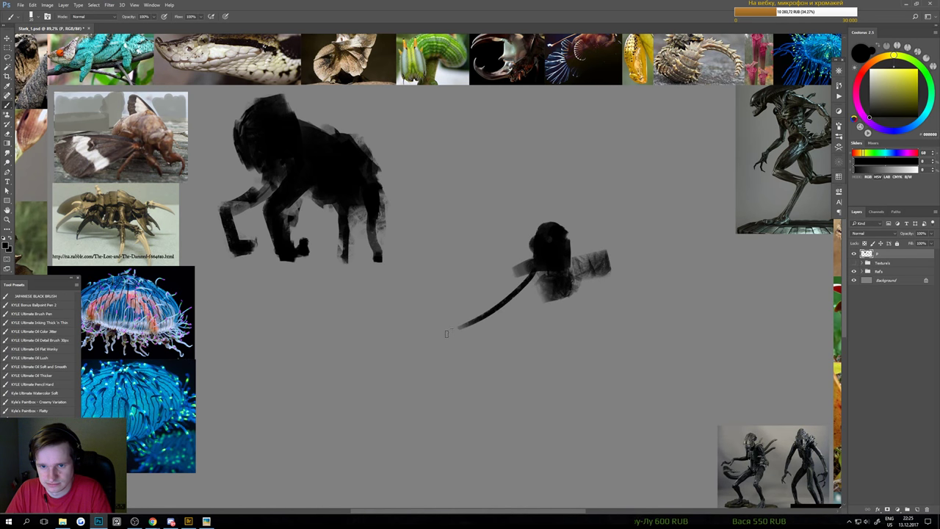
{"action": "mouse_move", "coordinate": [529, 263]}
{"action": "left_mouse_down"}
{"action": "mouse_move", "coordinate": [476, 310]}
{"action": "mouse_move", "coordinate": [533, 266]}
{"action": "mouse_move", "coordinate": [548, 212]}
{"action": "left_mouse_up"}
{"action": "left_click_drag", "start_coordinate": [555, 275], "coordinate": [537, 283]}
{"action": "scroll", "coordinate": [537, 282], "scroll_direction": "down", "scroll_amount": 1}
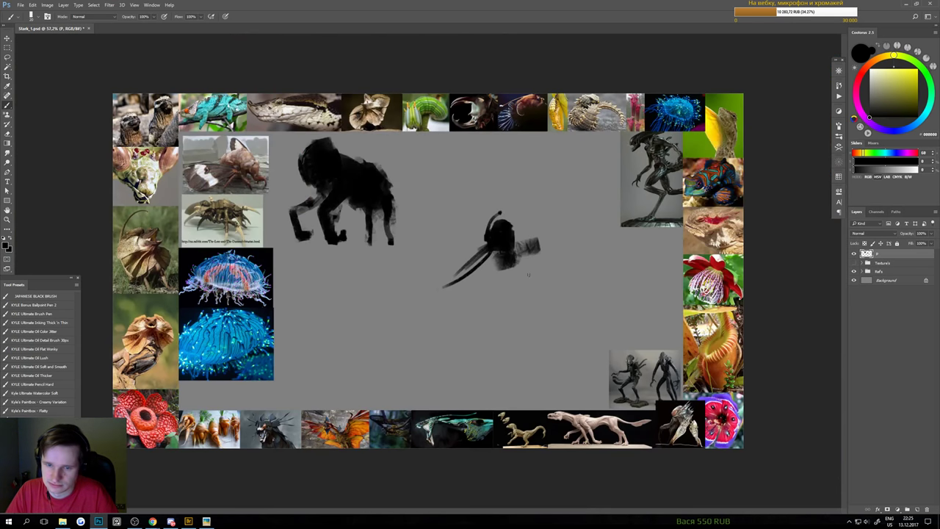
{"action": "left_click_drag", "start_coordinate": [519, 251], "coordinate": [582, 297]}
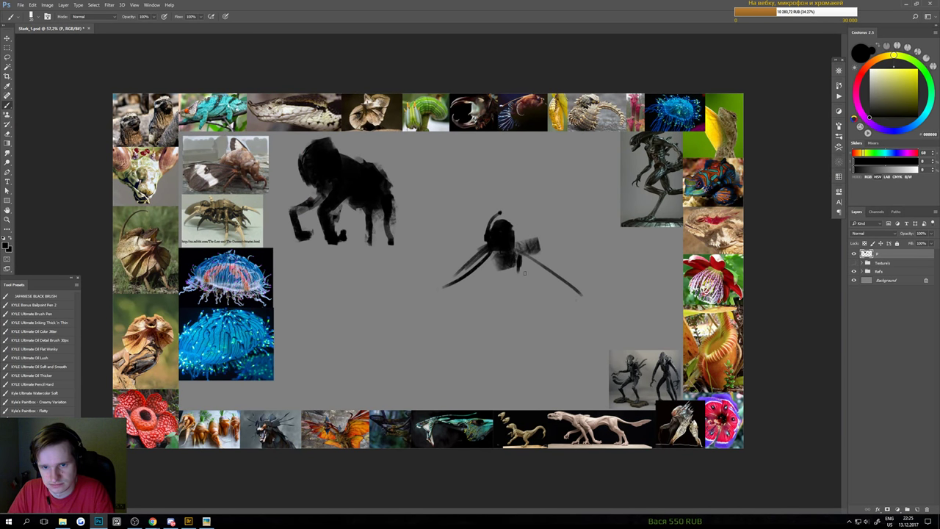
{"action": "scroll", "coordinate": [530, 284], "scroll_direction": "up", "scroll_amount": 1}
{"action": "key", "text": "ctrl+z"}
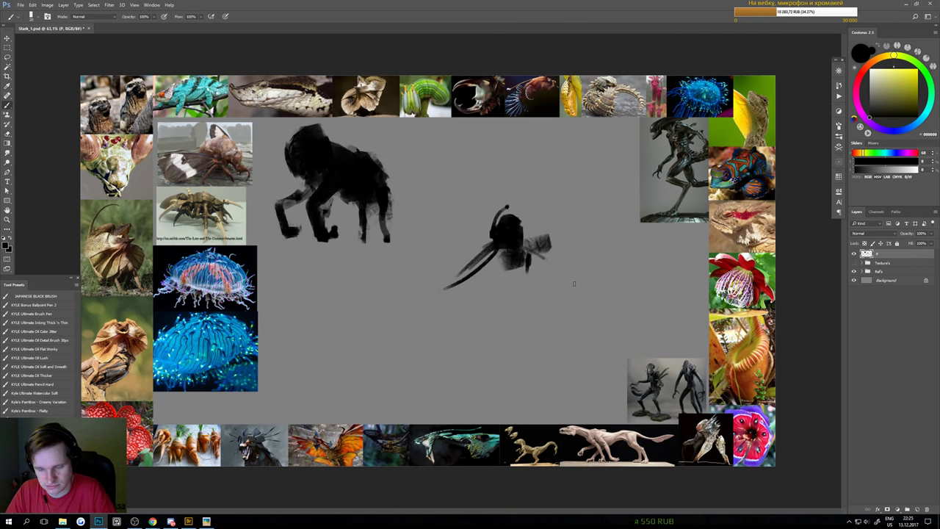
Enlarge the brush and mass in a bigger black body around the second creature's torso
{"action": "key", "text": "bracketright"}
{"action": "key", "text": "bracketright"}
{"action": "key", "text": "bracketright"}
{"action": "key", "text": "bracketright"}
{"action": "key", "text": "bracketright"}
{"action": "mouse_move", "coordinate": [501, 257]}
{"action": "left_mouse_down"}
{"action": "mouse_move", "coordinate": [475, 262]}
{"action": "mouse_move", "coordinate": [478, 273]}
{"action": "mouse_move", "coordinate": [518, 246]}
{"action": "mouse_move", "coordinate": [537, 280]}
{"action": "mouse_move", "coordinate": [522, 307]}
{"action": "mouse_move", "coordinate": [502, 298]}
{"action": "mouse_move", "coordinate": [510, 315]}
{"action": "mouse_move", "coordinate": [524, 270]}
{"action": "left_mouse_up"}
Shape the second silhouette by alternating eraser and brush into a horned top, a forward head with two mandibles and a rounded rear
{"action": "key", "text": "e"}
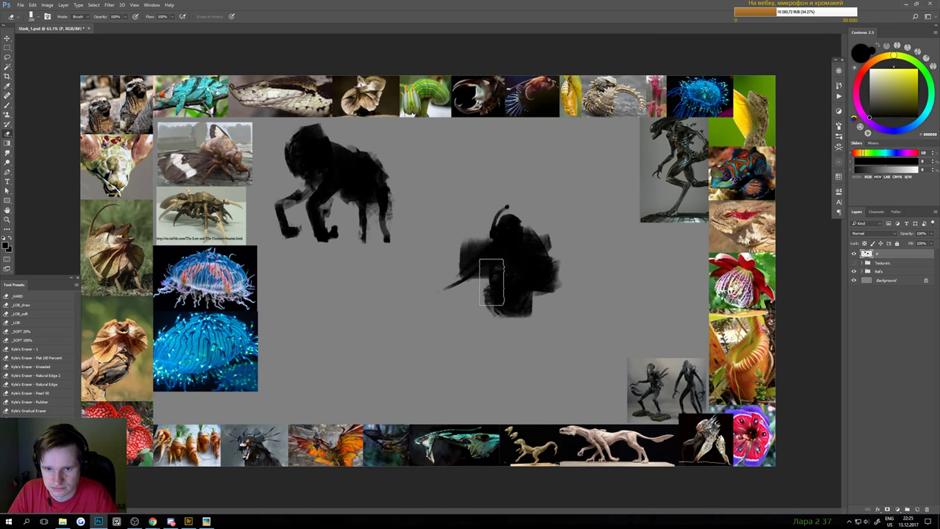
{"action": "key", "text": "b"}
{"action": "mouse_move", "coordinate": [490, 271]}
{"action": "left_mouse_down"}
{"action": "mouse_move", "coordinate": [456, 283]}
{"action": "mouse_move", "coordinate": [463, 259]}
{"action": "mouse_move", "coordinate": [476, 292]}
{"action": "mouse_move", "coordinate": [470, 287]}
{"action": "mouse_move", "coordinate": [508, 291]}
{"action": "mouse_move", "coordinate": [483, 309]}
{"action": "mouse_move", "coordinate": [508, 313]}
{"action": "mouse_move", "coordinate": [514, 297]}
{"action": "mouse_move", "coordinate": [550, 298]}
{"action": "mouse_move", "coordinate": [539, 291]}
{"action": "mouse_move", "coordinate": [548, 292]}
{"action": "mouse_move", "coordinate": [544, 248]}
{"action": "mouse_move", "coordinate": [568, 286]}
{"action": "mouse_move", "coordinate": [540, 247]}
{"action": "mouse_move", "coordinate": [500, 217]}
{"action": "left_mouse_up"}
{"action": "key", "text": "e"}
{"action": "key", "text": "b"}
{"action": "key", "text": "e"}
{"action": "key", "text": "b"}
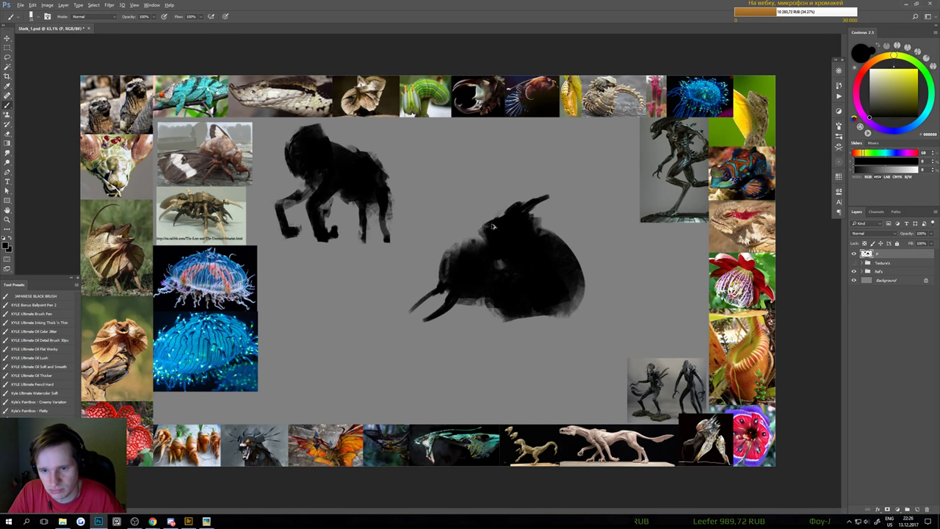
Undo the last brush stroke and erase the horns from the top of the second silhouette
{"action": "scroll", "coordinate": [493, 243], "scroll_direction": "up", "scroll_amount": 1}
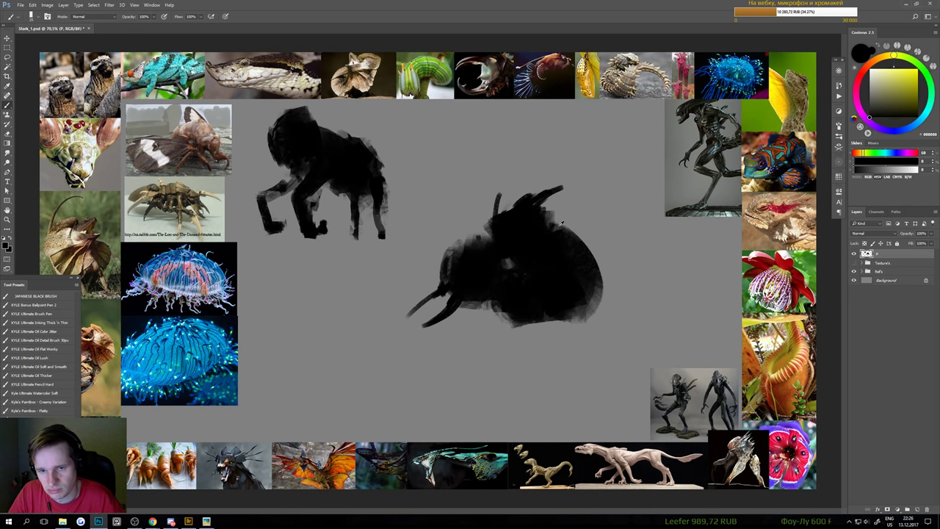
{"action": "key", "text": "ctrl+z"}
{"action": "key", "text": "e"}
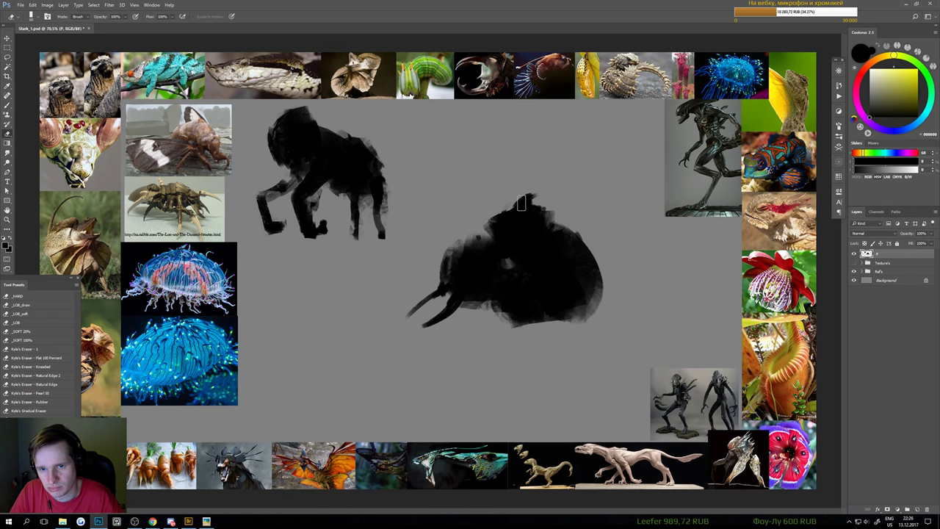
Paint a bumpy rear edge and a low black mass along the underside of the second silhouette, sampling its black
{"action": "key", "text": "b"}
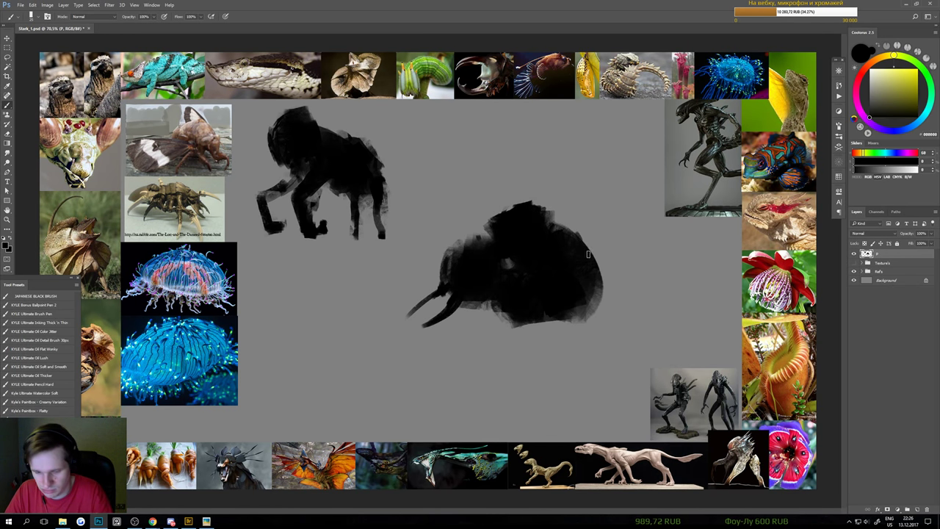
{"action": "mouse_move", "coordinate": [579, 236]}
{"action": "left_mouse_down"}
{"action": "mouse_move", "coordinate": [593, 255]}
{"action": "mouse_move", "coordinate": [602, 310]}
{"action": "left_mouse_up"}
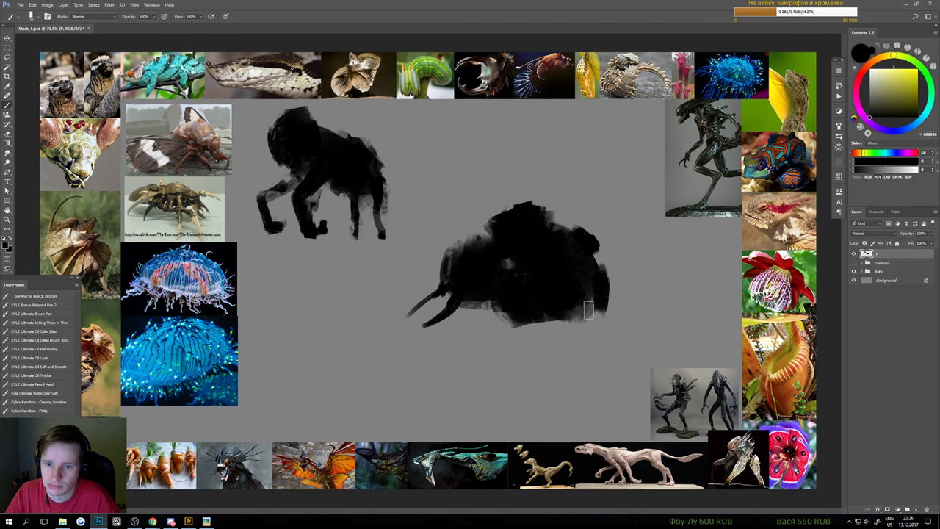
{"action": "mouse_move", "coordinate": [518, 317]}
{"action": "left_mouse_down"}
{"action": "mouse_move", "coordinate": [507, 329]}
{"action": "mouse_move", "coordinate": [525, 327]}
{"action": "mouse_move", "coordinate": [510, 311]}
{"action": "left_mouse_up"}
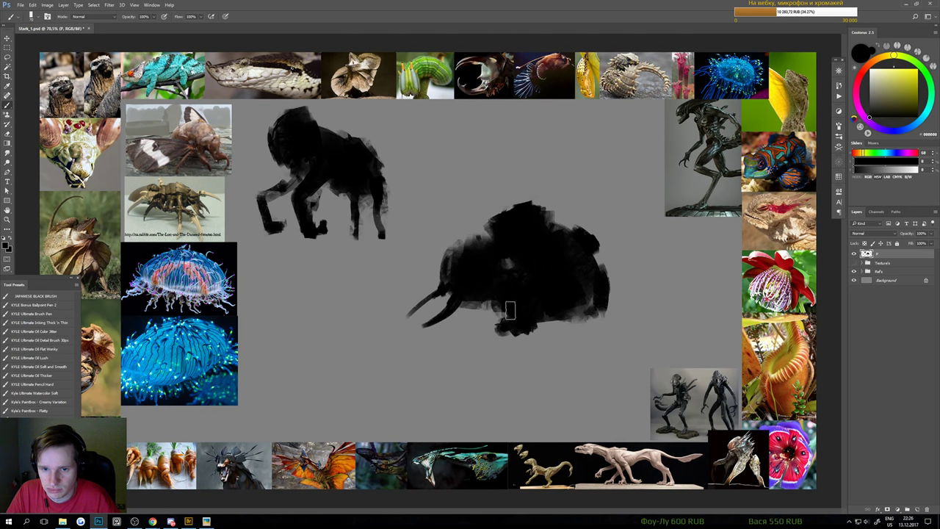
{"action": "mouse_move", "coordinate": [576, 323]}
{"action": "left_mouse_down"}
{"action": "mouse_move", "coordinate": [491, 313]}
{"action": "mouse_move", "coordinate": [483, 323]}
{"action": "mouse_move", "coordinate": [500, 320]}
{"action": "mouse_move", "coordinate": [498, 308]}
{"action": "mouse_move", "coordinate": [503, 320]}
{"action": "mouse_move", "coordinate": [519, 297]}
{"action": "mouse_move", "coordinate": [484, 327]}
{"action": "mouse_move", "coordinate": [535, 320]}
{"action": "mouse_move", "coordinate": [566, 331]}
{"action": "left_mouse_up"}
{"action": "left_click", "coordinate": [482, 319], "text": "alt"}
{"action": "left_click", "coordinate": [520, 296], "text": "alt"}
{"action": "scroll", "coordinate": [579, 332], "scroll_direction": "down", "scroll_amount": 5}
{"action": "scroll", "coordinate": [525, 319], "scroll_direction": "up", "scroll_amount": 3}
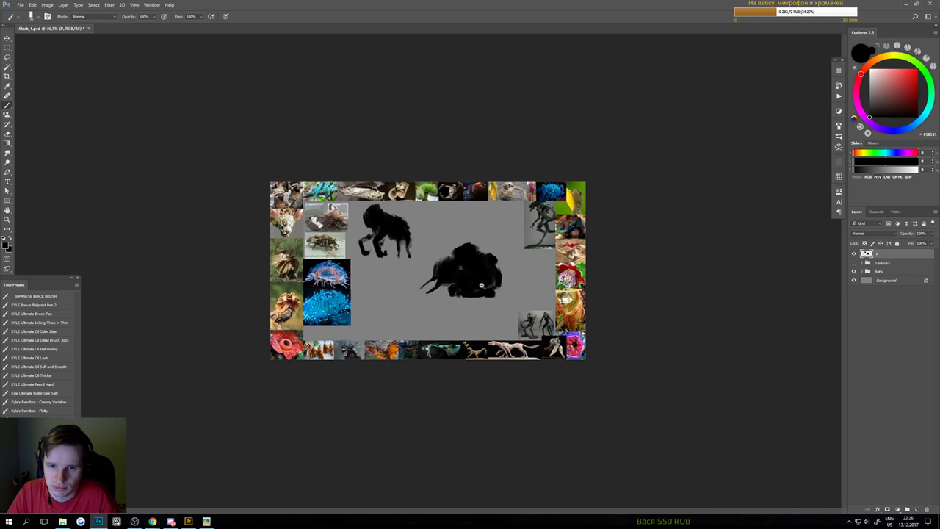
Erase along the underside of the second silhouette to leave a straight, flat base
{"action": "key", "text": "e"}
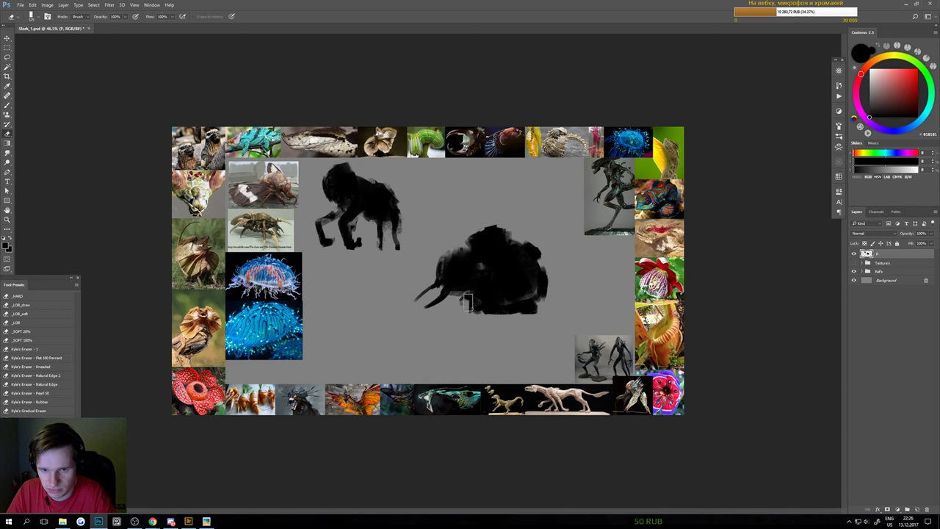
{"action": "left_click_drag", "start_coordinate": [470, 320], "coordinate": [535, 320]}
{"action": "scroll", "coordinate": [578, 346], "scroll_direction": "down", "scroll_amount": 2}
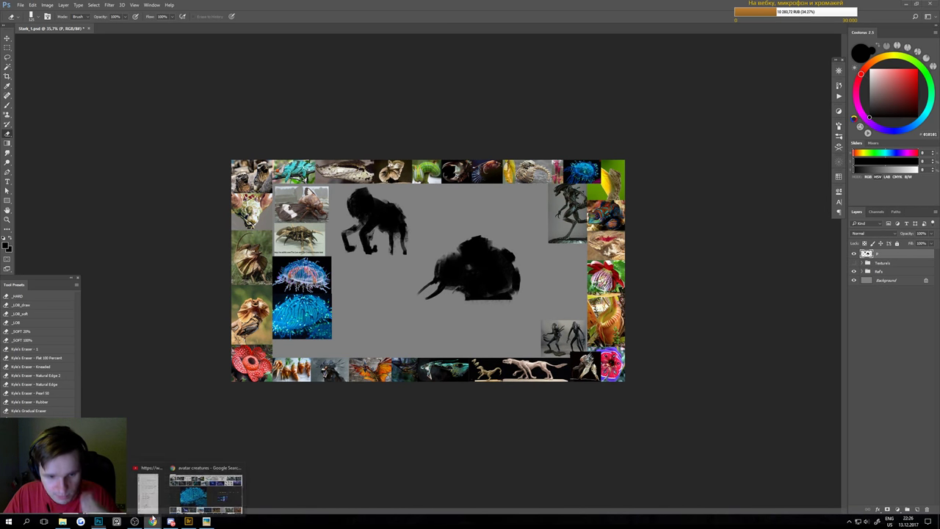
Switch to Chrome and search Google Images for "улитка"
{"action": "left_click", "coordinate": [207, 491]}
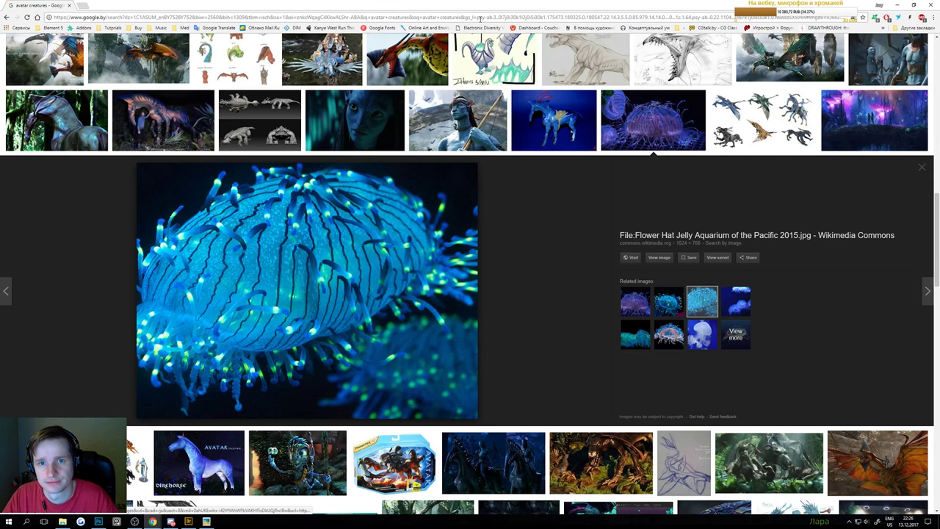
{"action": "left_click", "coordinate": [481, 17]}
{"action": "key", "text": "BackSpace"}
{"action": "type", "text": "улитка"}
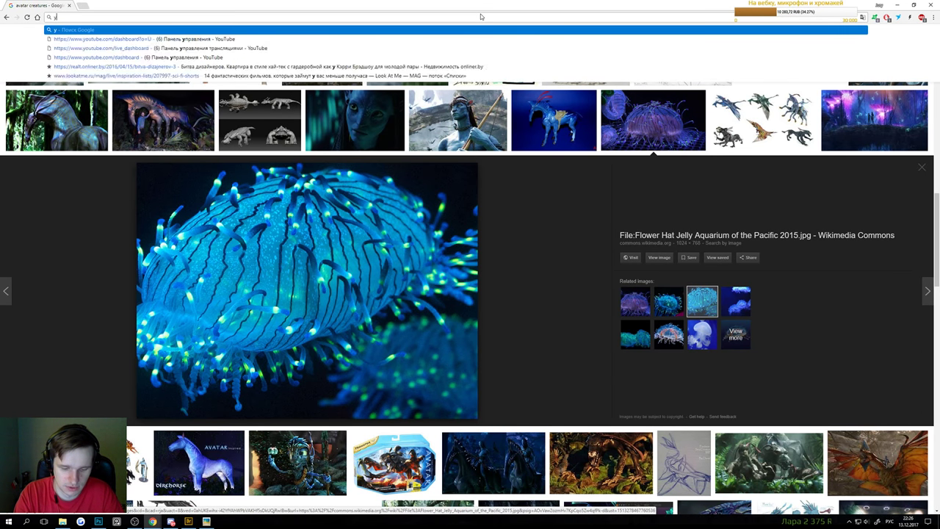
{"action": "key", "text": "Return"}
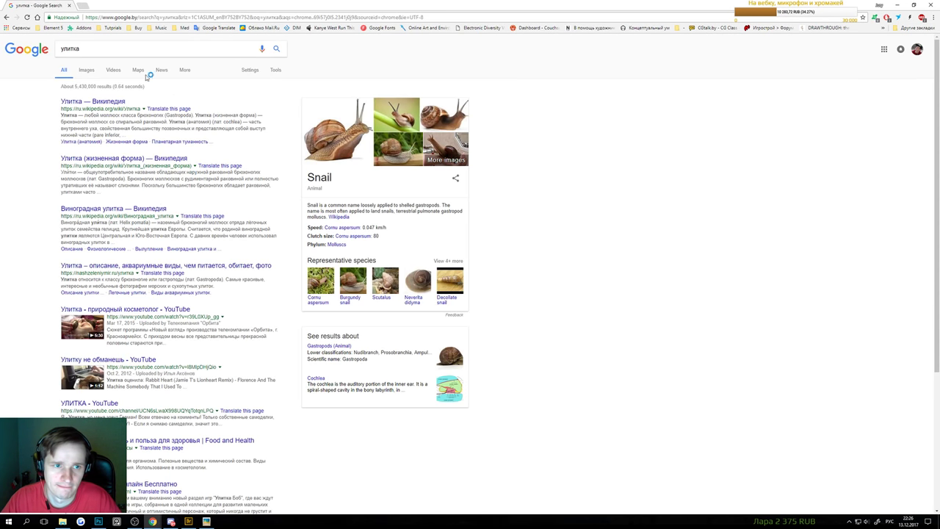
{"action": "left_click", "coordinate": [87, 69]}
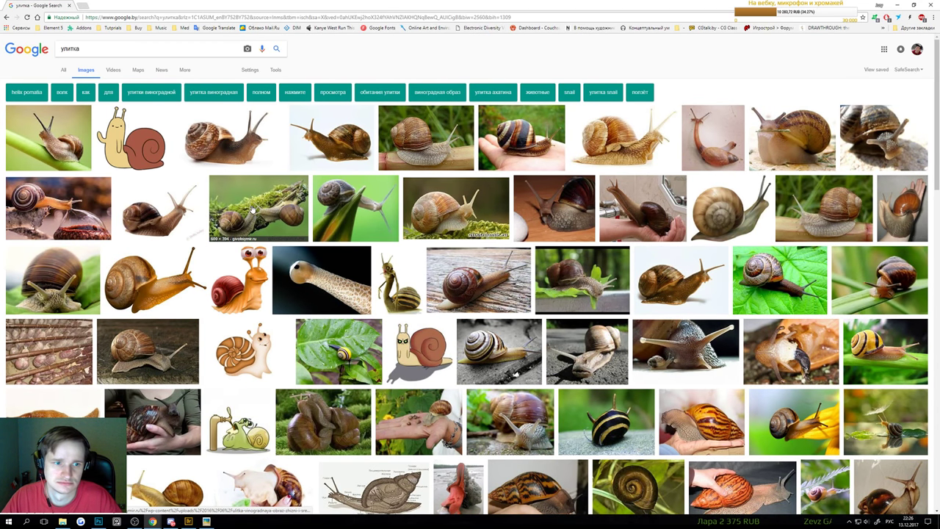
Browse the snail image results, previewing several photos of shells and raised heads to find a suitable shape reference
{"action": "left_click", "coordinate": [106, 215]}
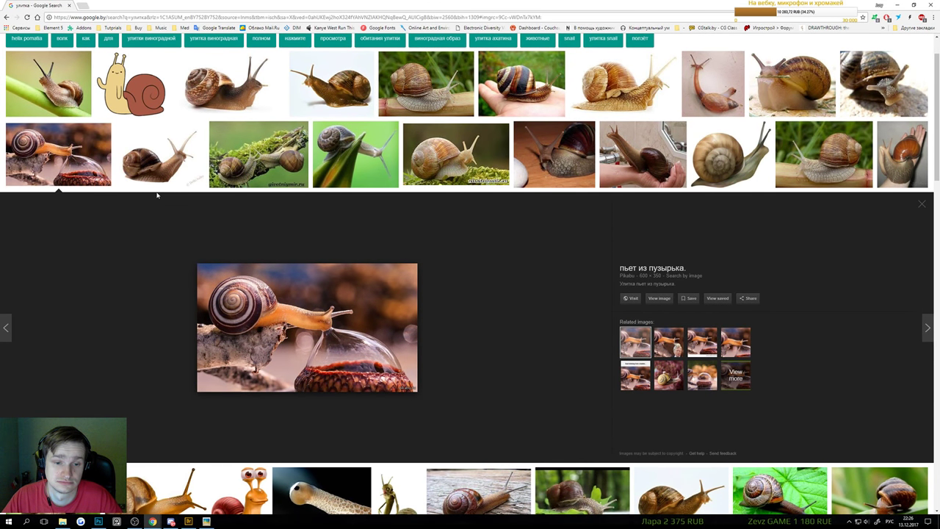
{"action": "scroll", "coordinate": [156, 194], "scroll_direction": "up", "scroll_amount": 1}
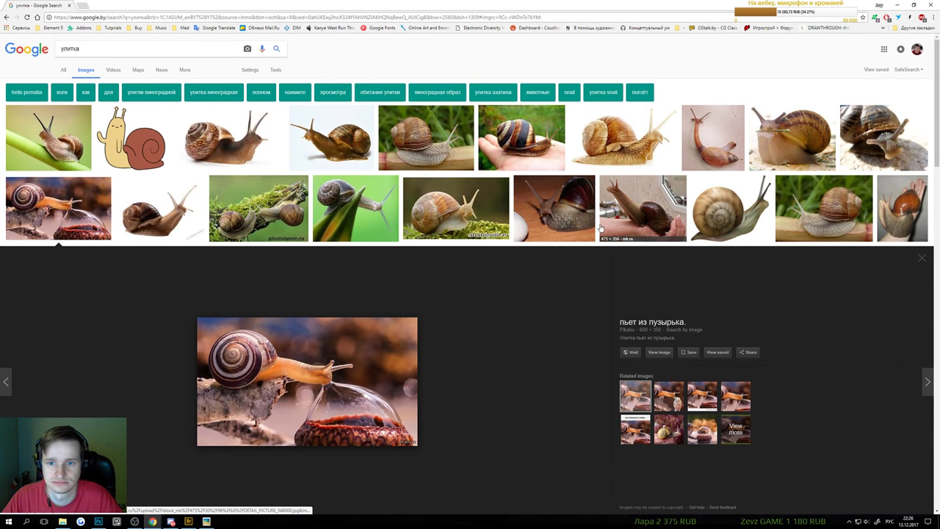
{"action": "left_click", "coordinate": [623, 143]}
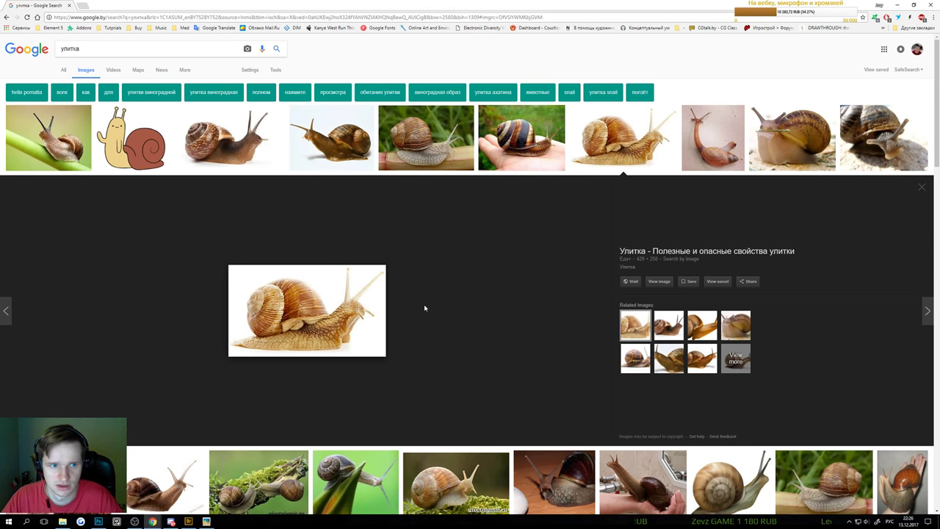
{"action": "scroll", "coordinate": [407, 300], "scroll_direction": "down", "scroll_amount": 4}
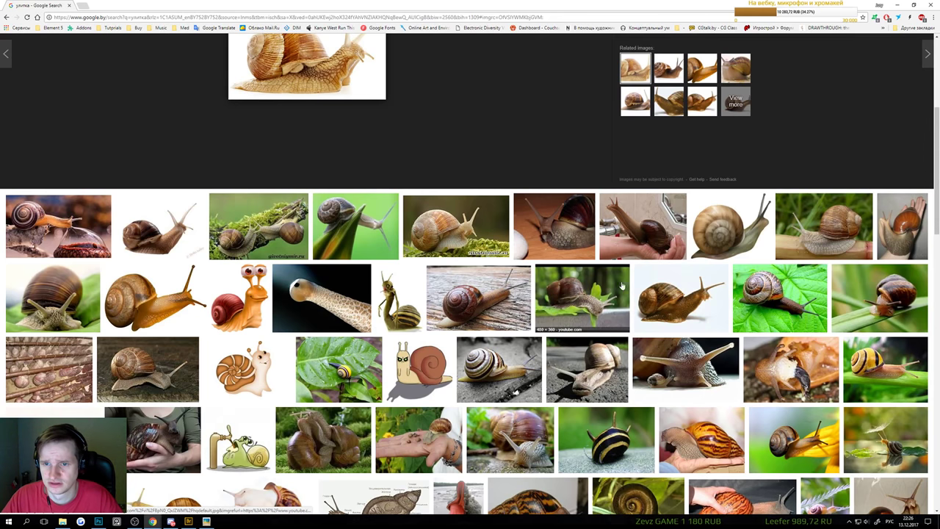
{"action": "left_click", "coordinate": [637, 243]}
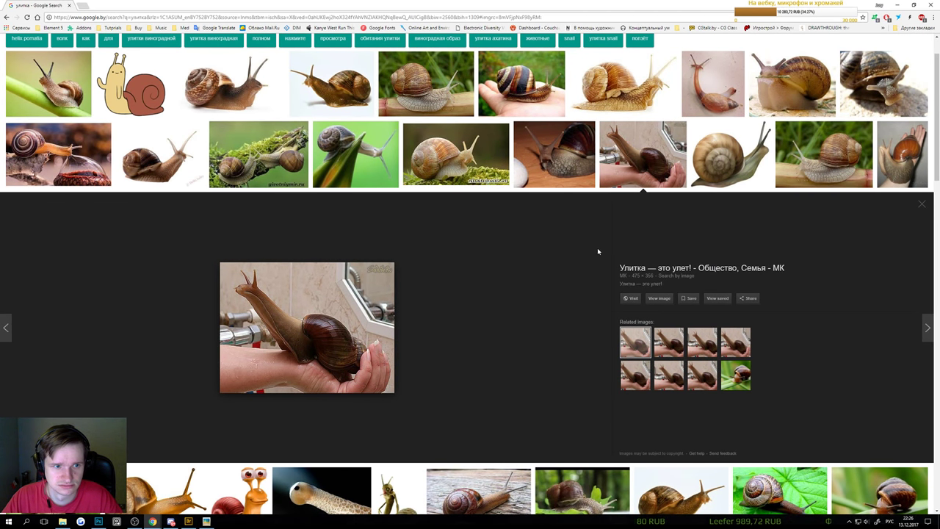
{"action": "scroll", "coordinate": [597, 251], "scroll_direction": "down", "scroll_amount": 3}
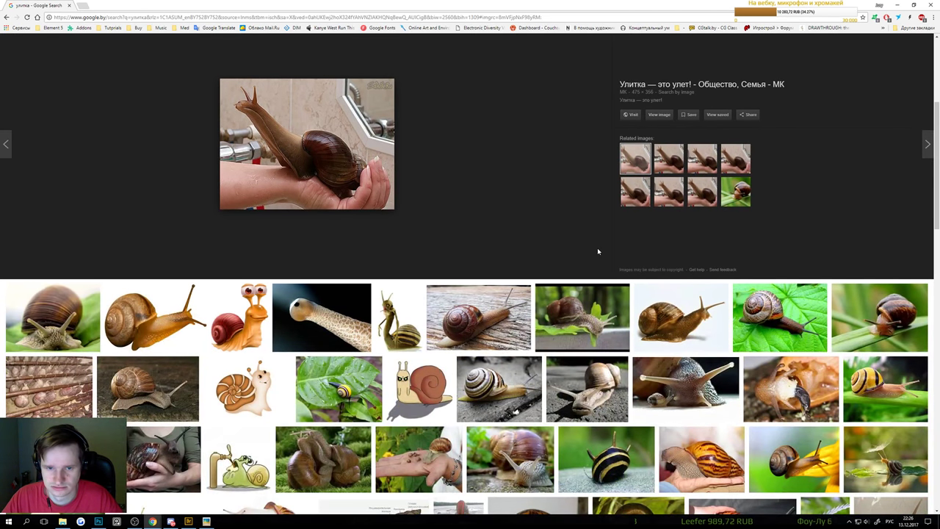
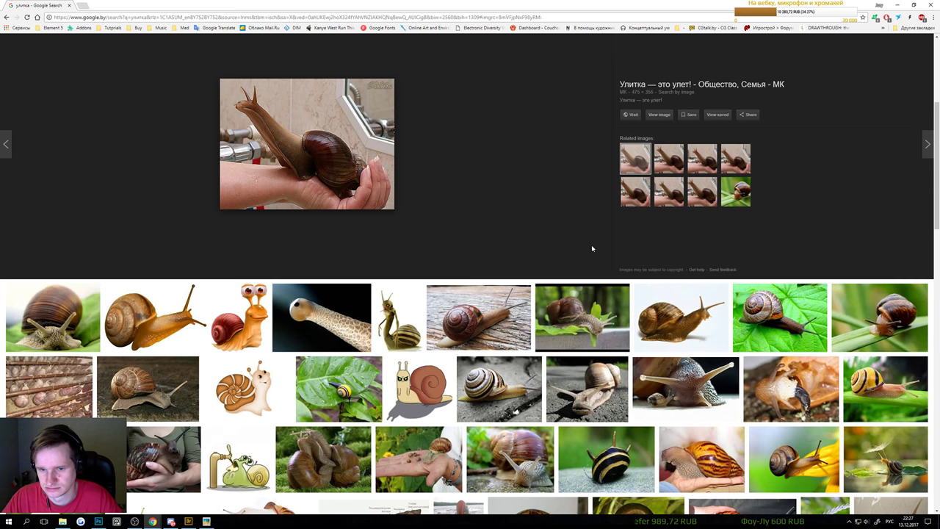
{"action": "scroll", "coordinate": [590, 248], "scroll_direction": "down", "scroll_amount": 1}
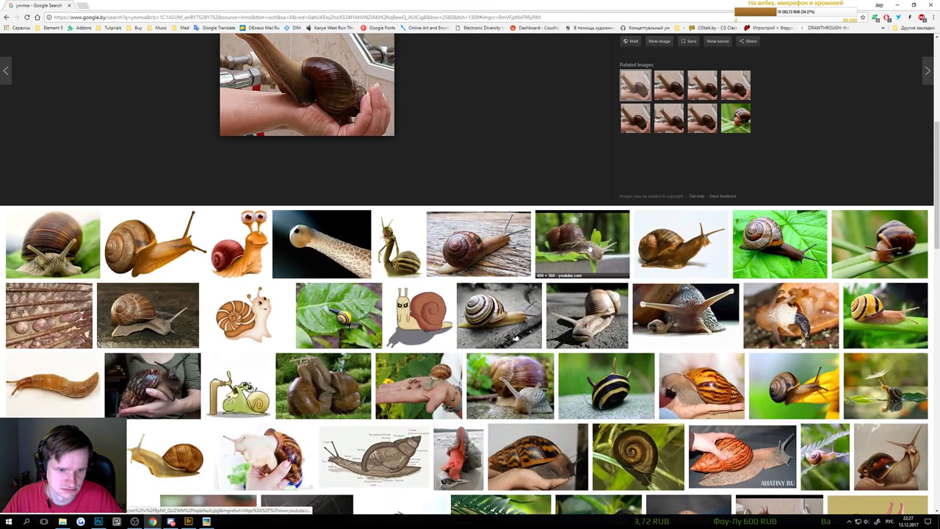
{"action": "left_click", "coordinate": [154, 386]}
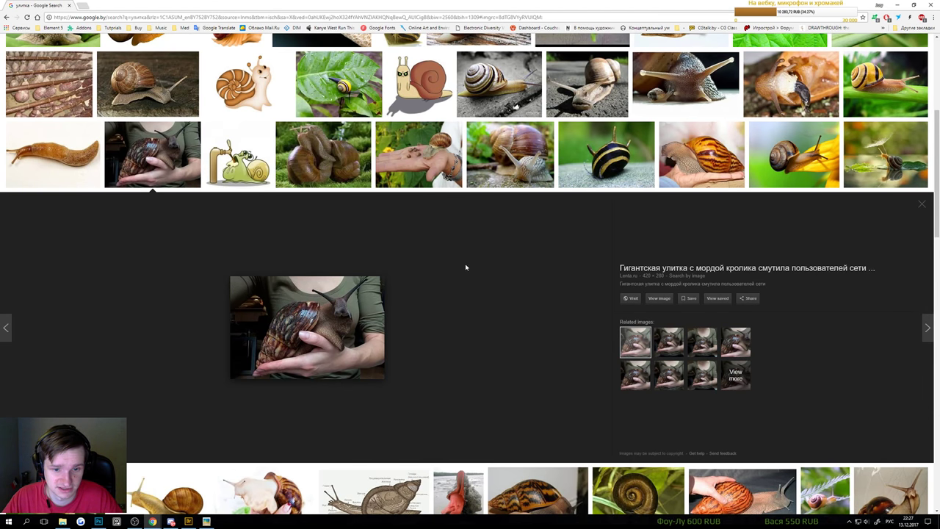
{"action": "left_click", "coordinate": [668, 342]}
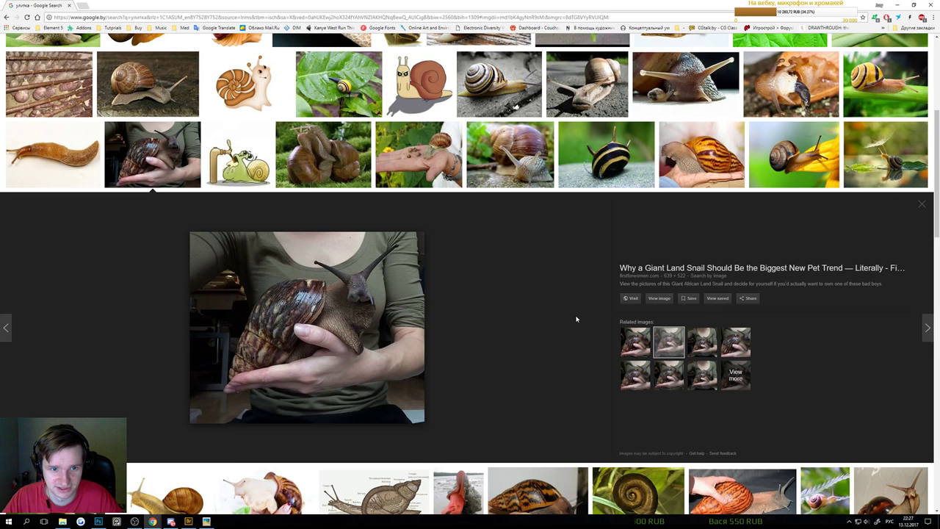
{"action": "scroll", "coordinate": [576, 319], "scroll_direction": "down", "scroll_amount": 3}
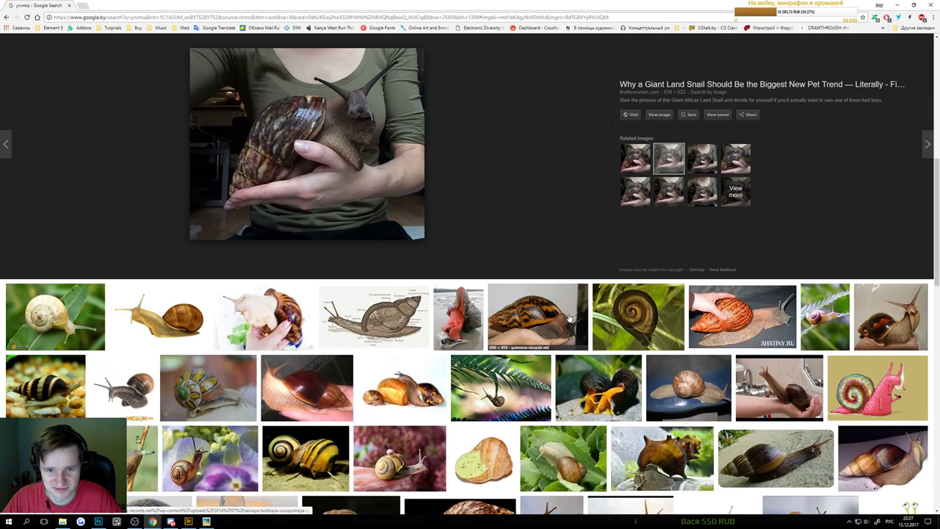
{"action": "scroll", "coordinate": [570, 317], "scroll_direction": "down", "scroll_amount": 1}
{"action": "scroll", "coordinate": [567, 317], "scroll_direction": "down", "scroll_amount": 1}
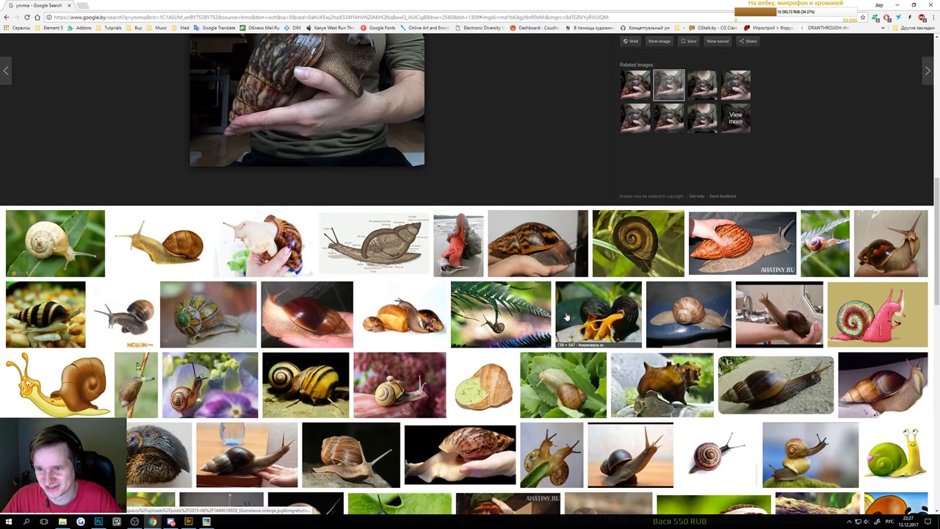
{"action": "scroll", "coordinate": [566, 316], "scroll_direction": "down", "scroll_amount": 2}
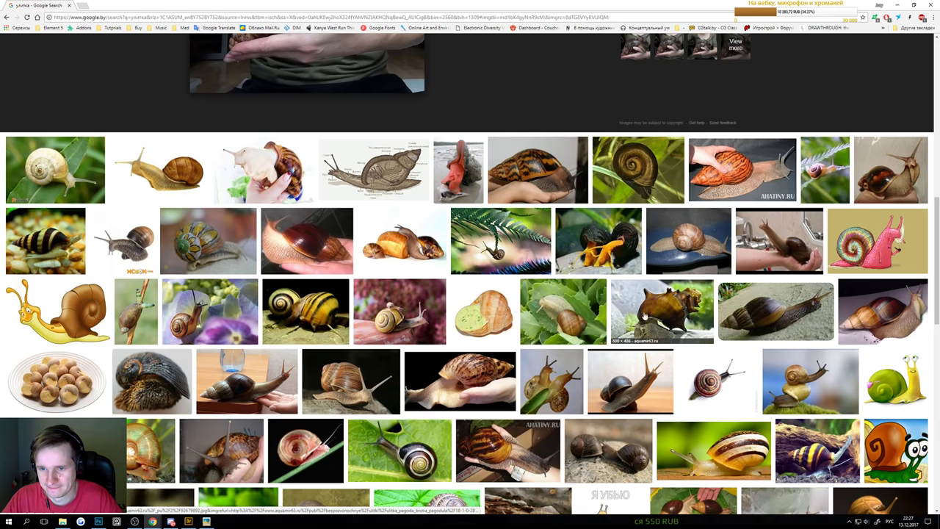
Copy the spiny-shelled pagoda snail picture (Brotia pagodula) and paste it into the Photoshop document
{"action": "left_click", "coordinate": [661, 310]}
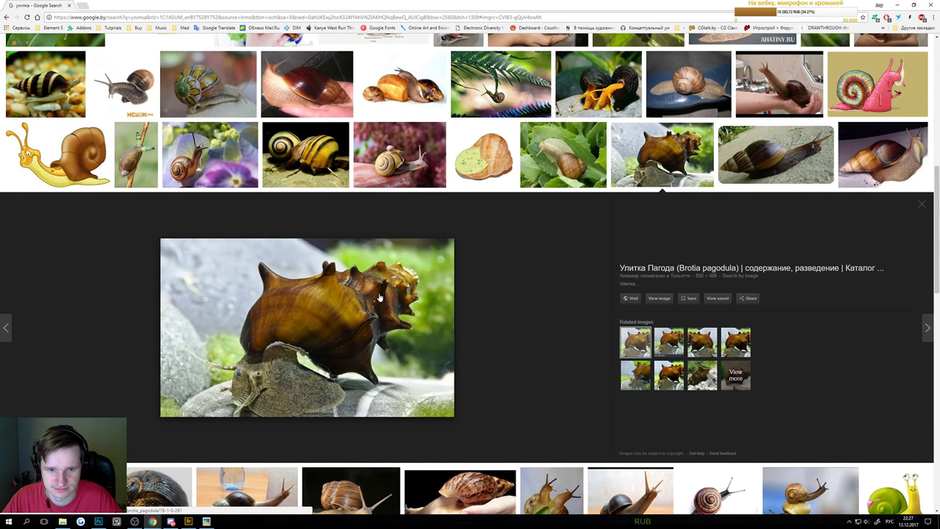
{"action": "right_click", "coordinate": [384, 291]}
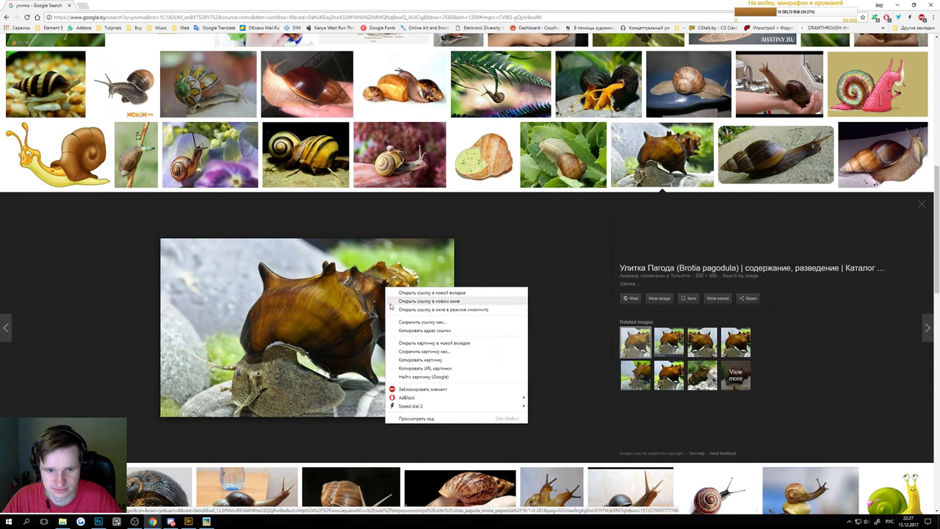
{"action": "left_click", "coordinate": [412, 360]}
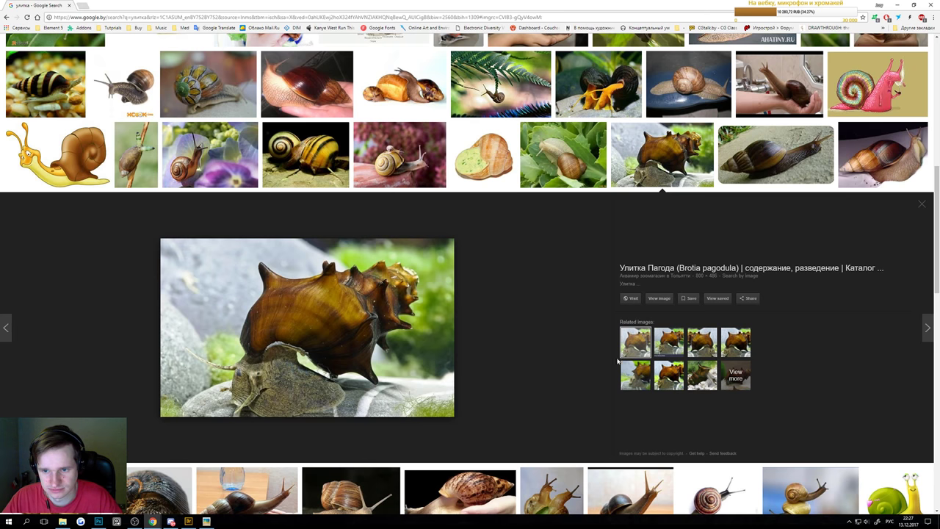
{"action": "left_click", "coordinate": [897, 5]}
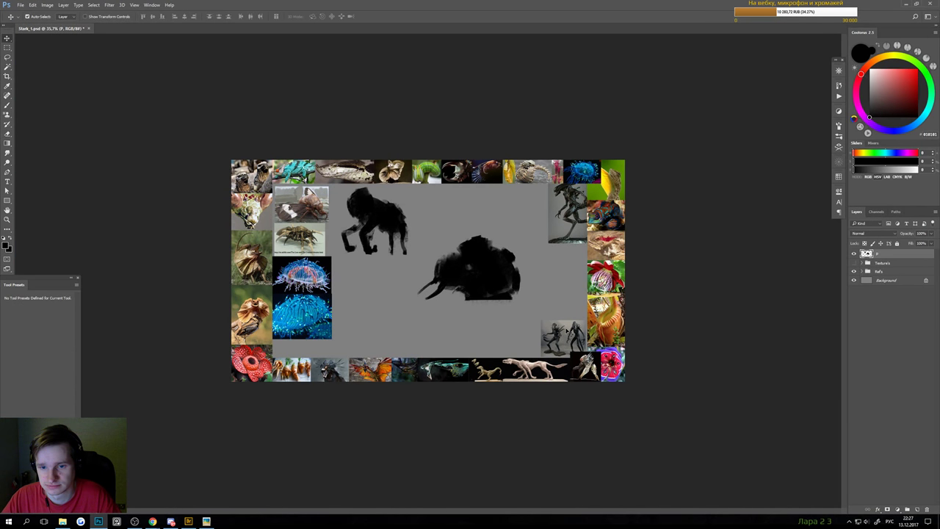
{"action": "key", "text": "ctrl+v"}
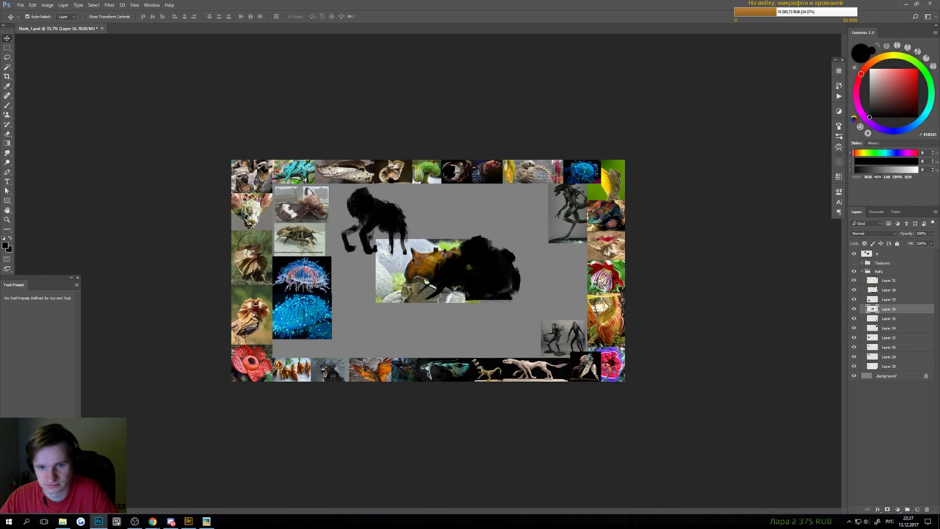
Scale down the pasted snail picture and place it directly above the reference of the two standing aliens
{"action": "key", "text": "ctrl+y"}
{"action": "key", "text": "ctrl+t"}
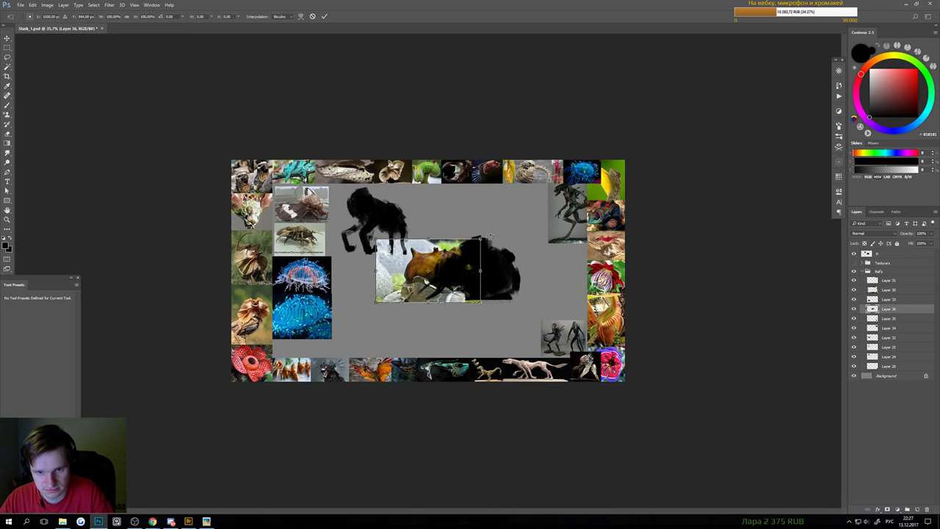
{"action": "left_click_drag", "start_coordinate": [481, 237], "coordinate": [542, 296]}
{"action": "key", "text": "Return"}
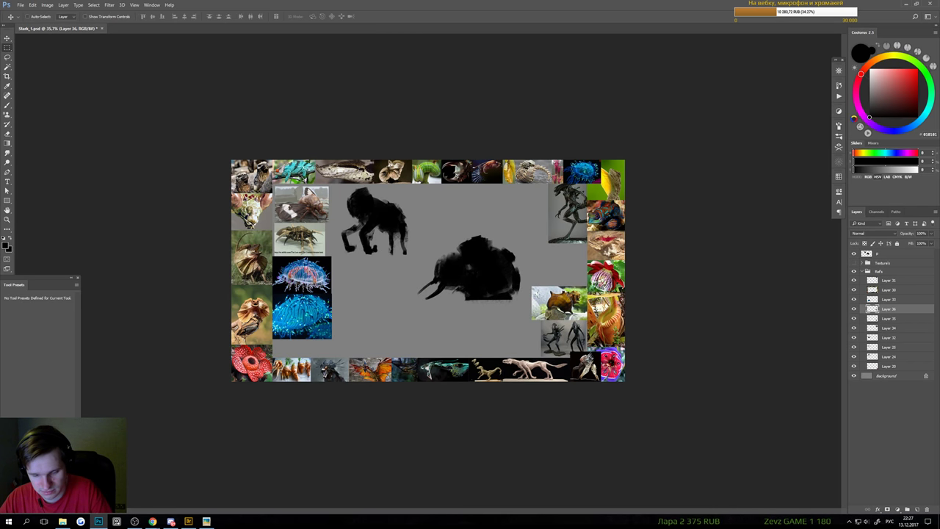
Trim both sides of the snail picture by deleting rectangular selections, and clear the selection
{"action": "left_click_drag", "start_coordinate": [513, 266], "coordinate": [544, 330]}
{"action": "key", "text": "Delete"}
{"action": "mouse_move", "coordinate": [605, 263]}
{"action": "left_mouse_down"}
{"action": "mouse_move", "coordinate": [587, 323]}
{"action": "mouse_move", "coordinate": [570, 312]}
{"action": "mouse_move", "coordinate": [576, 328]}
{"action": "left_mouse_up"}
{"action": "key", "text": "Delete"}
{"action": "key", "text": "ctrl+d"}
Nudge the reference of the two standing aliens slightly outward to align it with the bordering images
{"action": "key", "text": "v"}
{"action": "left_click_drag", "start_coordinate": [610, 366], "coordinate": [616, 365]}
{"action": "left_click_drag", "start_coordinate": [561, 332], "coordinate": [573, 338]}
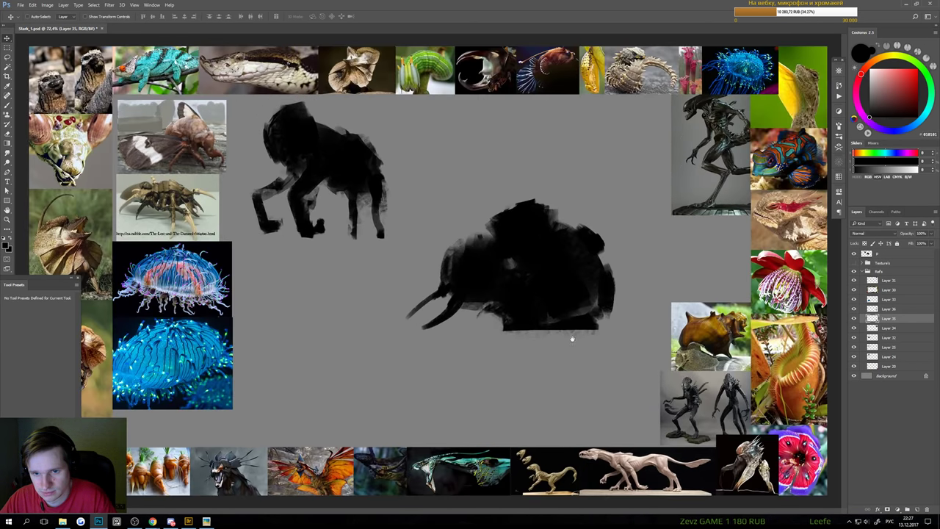
Make the silhouette layer P the only active layer and collapse the Ref's group
{"action": "left_click", "coordinate": [547, 278], "text": "ctrl+shift"}
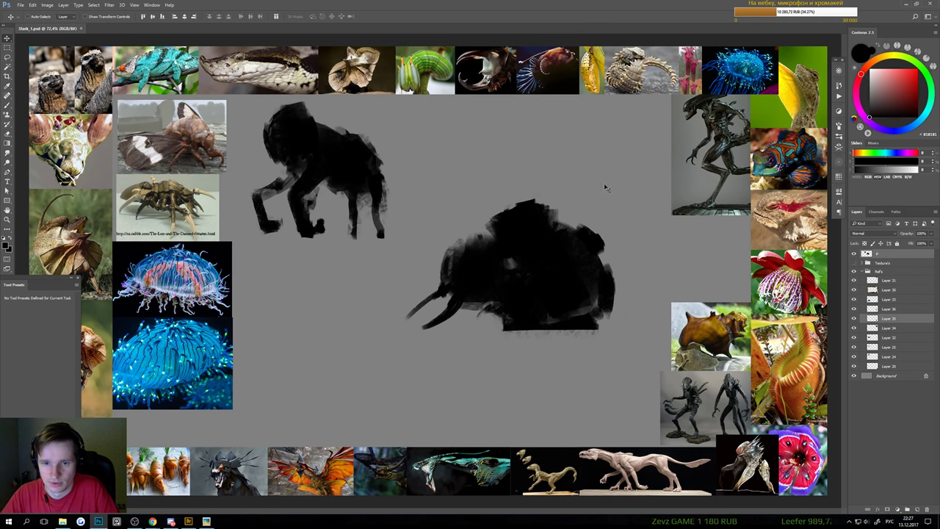
{"action": "key", "text": "b"}
{"action": "scroll", "coordinate": [465, 267], "scroll_direction": "down", "scroll_amount": 4}
{"action": "left_click", "coordinate": [419, 266]}
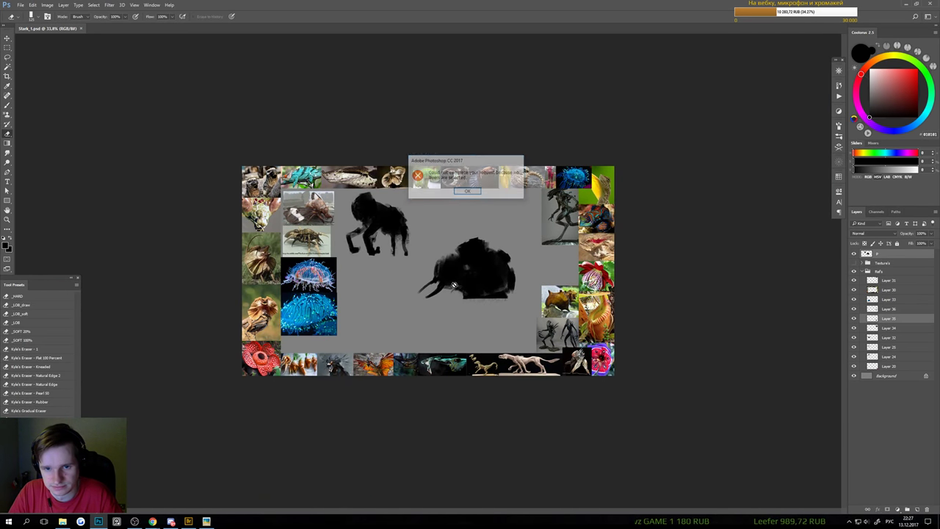
{"action": "key", "text": "Return"}
{"action": "key", "text": "v"}
{"action": "left_click", "coordinate": [871, 273]}
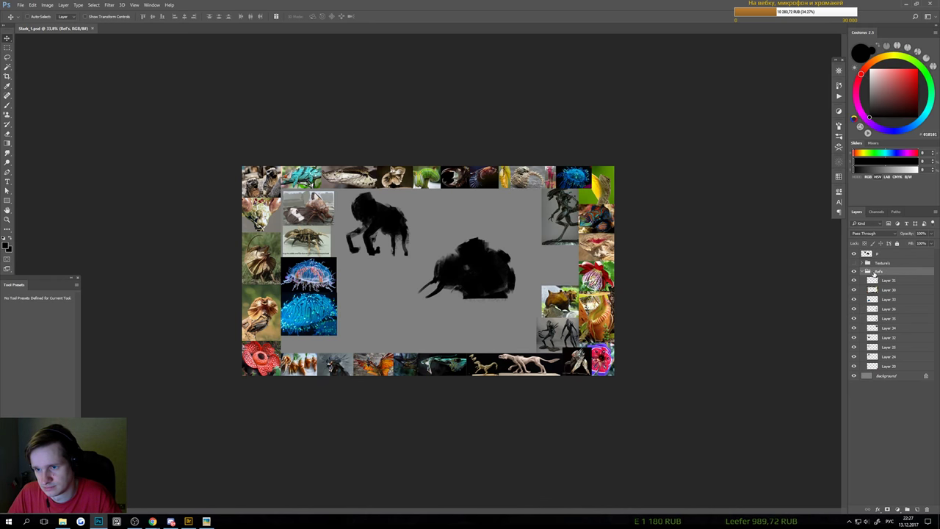
{"action": "left_click", "coordinate": [872, 256]}
{"action": "left_click", "coordinate": [863, 271]}
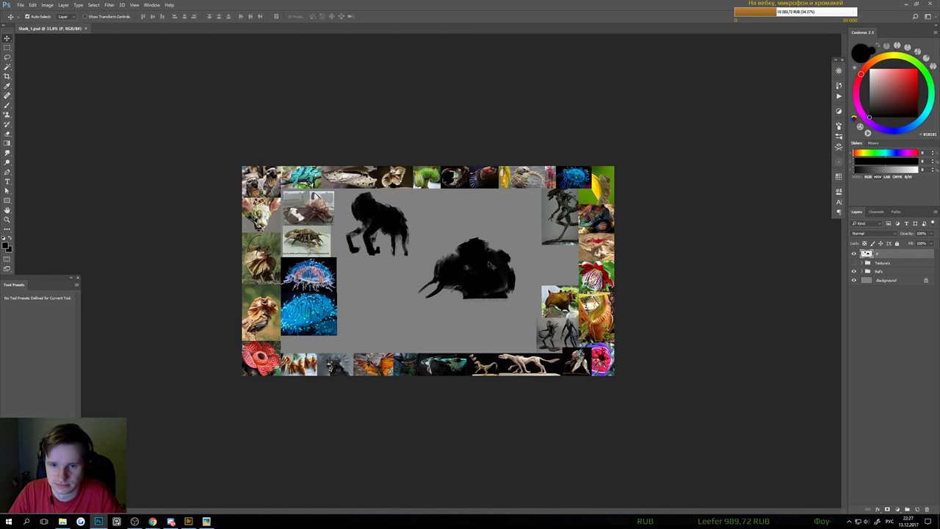
Repaint the tusked second silhouette as a low snail-like creature with a lowered head and a large shell rising toward the rear
{"action": "key", "text": "b"}
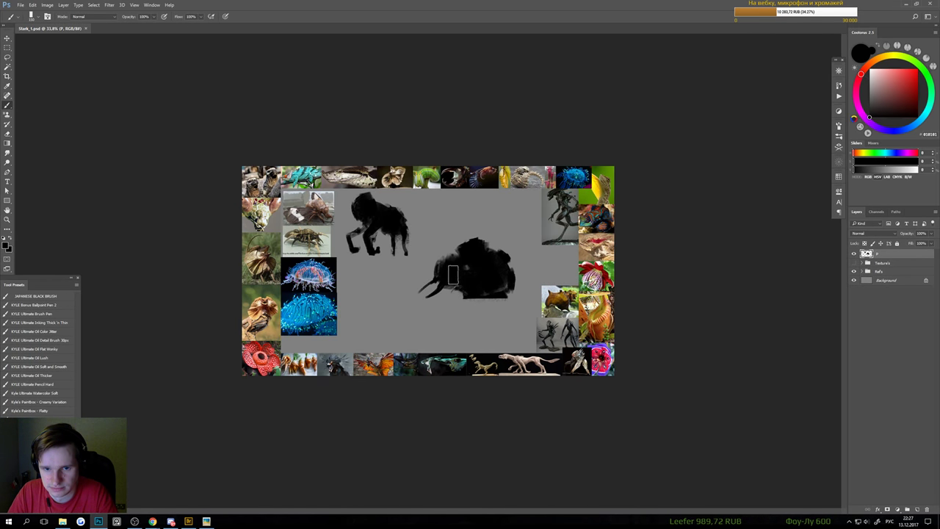
{"action": "key", "text": "]"}
{"action": "mouse_move", "coordinate": [454, 276]}
{"action": "left_mouse_down"}
{"action": "mouse_move", "coordinate": [433, 293]}
{"action": "mouse_move", "coordinate": [420, 275]}
{"action": "mouse_move", "coordinate": [426, 268]}
{"action": "mouse_move", "coordinate": [446, 287]}
{"action": "mouse_move", "coordinate": [437, 288]}
{"action": "mouse_move", "coordinate": [458, 289]}
{"action": "mouse_move", "coordinate": [484, 275]}
{"action": "mouse_move", "coordinate": [460, 256]}
{"action": "mouse_move", "coordinate": [481, 261]}
{"action": "mouse_move", "coordinate": [490, 252]}
{"action": "mouse_move", "coordinate": [484, 260]}
{"action": "mouse_move", "coordinate": [461, 248]}
{"action": "mouse_move", "coordinate": [491, 261]}
{"action": "mouse_move", "coordinate": [454, 262]}
{"action": "mouse_move", "coordinate": [489, 262]}
{"action": "mouse_move", "coordinate": [459, 253]}
{"action": "mouse_move", "coordinate": [479, 243]}
{"action": "mouse_move", "coordinate": [496, 252]}
{"action": "mouse_move", "coordinate": [501, 239]}
{"action": "mouse_move", "coordinate": [505, 251]}
{"action": "mouse_move", "coordinate": [487, 232]}
{"action": "mouse_move", "coordinate": [504, 260]}
{"action": "mouse_move", "coordinate": [508, 242]}
{"action": "mouse_move", "coordinate": [520, 260]}
{"action": "mouse_move", "coordinate": [498, 260]}
{"action": "mouse_move", "coordinate": [518, 246]}
{"action": "mouse_move", "coordinate": [519, 263]}
{"action": "mouse_move", "coordinate": [513, 238]}
{"action": "mouse_move", "coordinate": [511, 268]}
{"action": "mouse_move", "coordinate": [524, 232]}
{"action": "mouse_move", "coordinate": [514, 229]}
{"action": "mouse_move", "coordinate": [408, 299]}
{"action": "mouse_move", "coordinate": [438, 304]}
{"action": "left_mouse_up"}
{"action": "key", "text": "e"}
{"action": "key", "text": "b"}
Reduce the brush size and paint thin upright spines over the snail creature's head, plus short feelers and feet along its underside
{"action": "key", "text": "["}
{"action": "key", "text": "["}
{"action": "key", "text": "["}
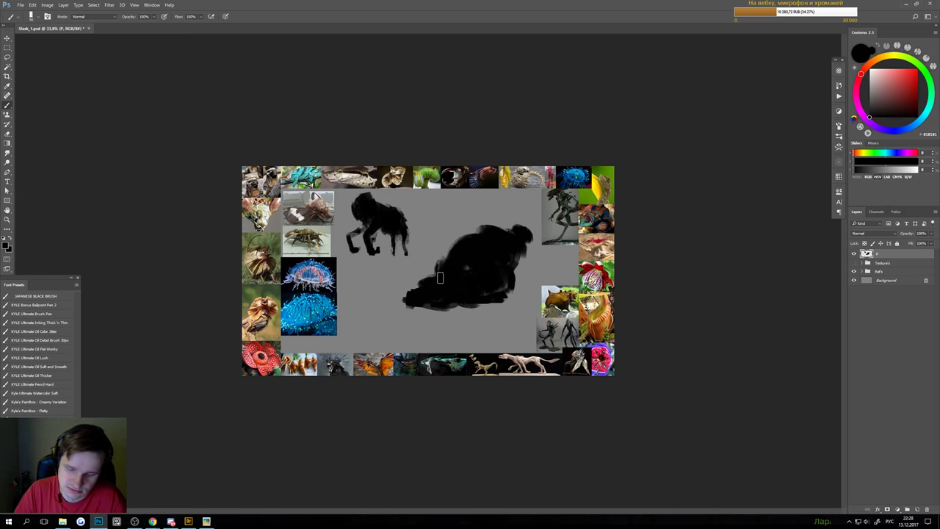
{"action": "left_click_drag", "start_coordinate": [440, 296], "coordinate": [437, 289]}
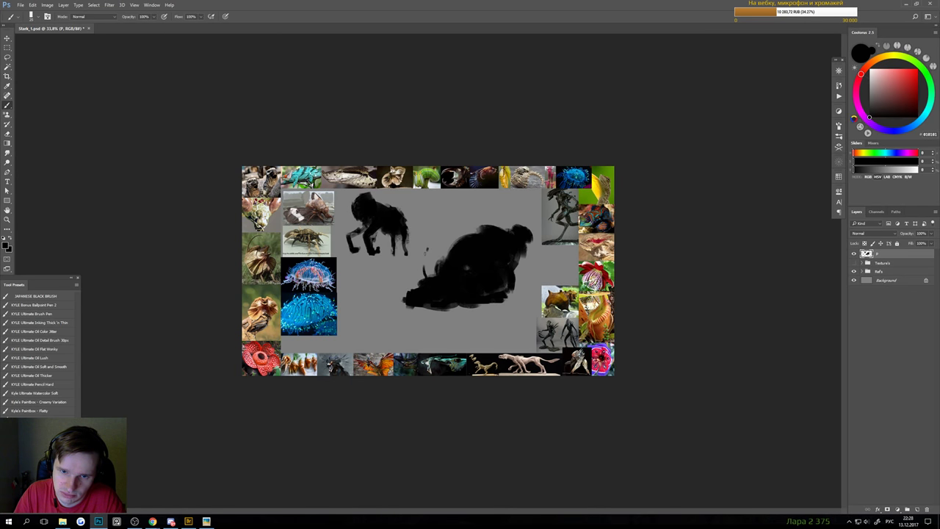
{"action": "mouse_move", "coordinate": [425, 251]}
{"action": "left_mouse_down"}
{"action": "mouse_move", "coordinate": [424, 279]}
{"action": "mouse_move", "coordinate": [415, 278]}
{"action": "mouse_move", "coordinate": [430, 280]}
{"action": "mouse_move", "coordinate": [436, 269]}
{"action": "mouse_move", "coordinate": [404, 295]}
{"action": "mouse_move", "coordinate": [454, 311]}
{"action": "left_mouse_up"}
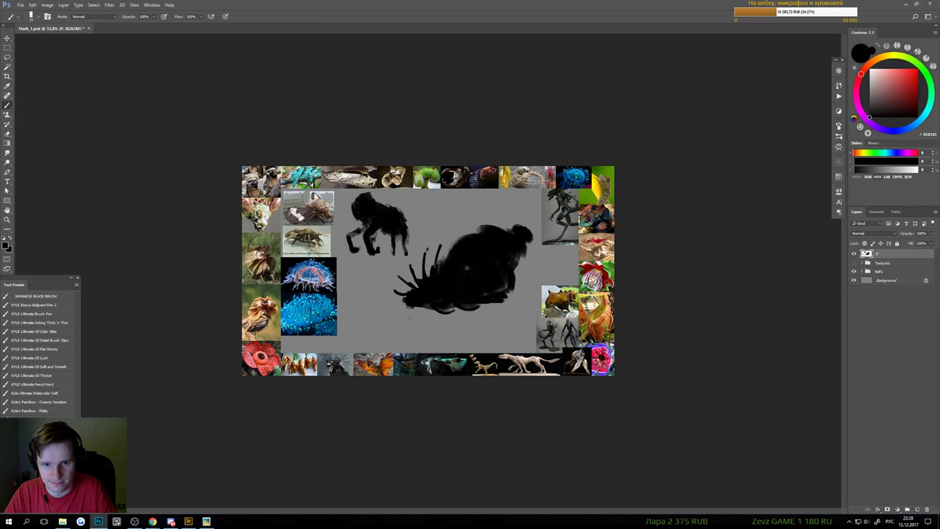
Lasso the snail creature, scale it down beside the first silhouette, clear the selection and save the document
{"action": "key", "text": "l"}
{"action": "mouse_move", "coordinate": [387, 318]}
{"action": "left_mouse_down"}
{"action": "mouse_move", "coordinate": [380, 296]}
{"action": "mouse_move", "coordinate": [447, 224]}
{"action": "mouse_move", "coordinate": [543, 195]}
{"action": "left_mouse_up"}
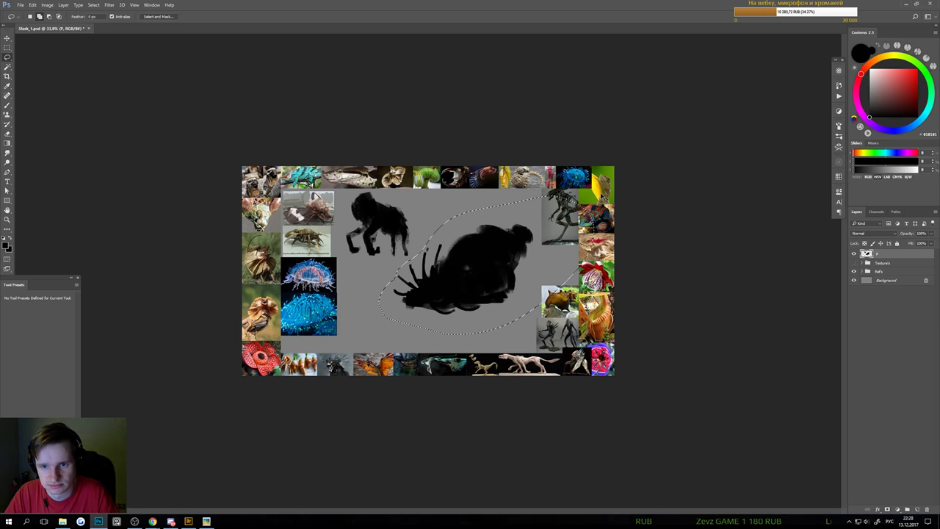
{"action": "key", "text": "ctrl+t"}
{"action": "mouse_move", "coordinate": [593, 195]}
{"action": "left_mouse_down"}
{"action": "mouse_move", "coordinate": [524, 239]}
{"action": "mouse_move", "coordinate": [529, 197]}
{"action": "mouse_move", "coordinate": [526, 205]}
{"action": "left_mouse_up"}
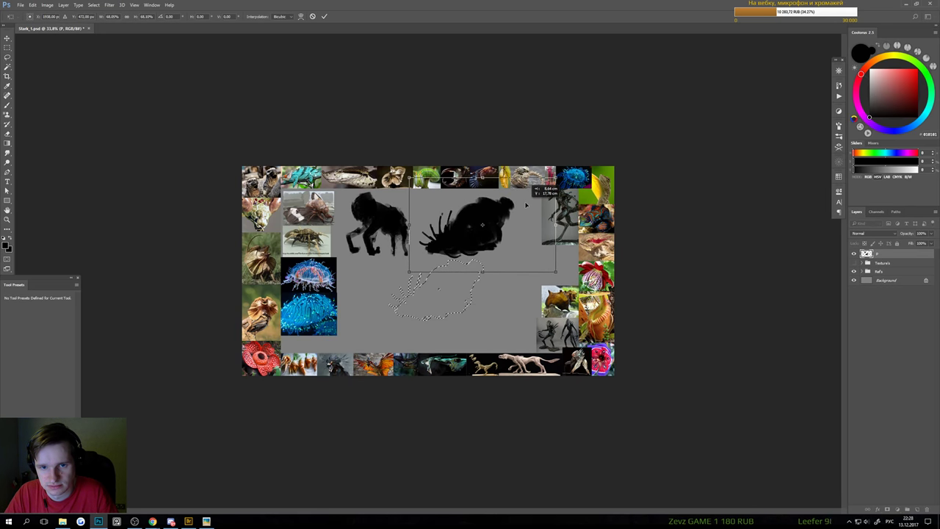
{"action": "key", "text": "Return"}
{"action": "key", "text": "ctrl+d"}
{"action": "key", "text": "ctrl+s"}
{"action": "key", "text": "ctrl+0"}
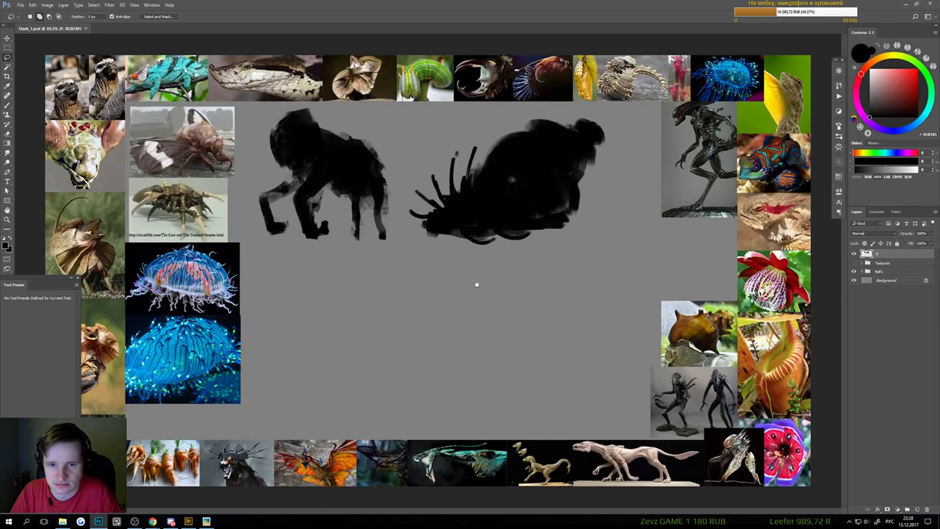
Paint a third silhouette in the empty area below the others, with a domed head mass, a rounded body and a front leg
{"action": "key", "text": "b"}
{"action": "mouse_move", "coordinate": [524, 311]}
{"action": "left_mouse_down"}
{"action": "mouse_move", "coordinate": [522, 345]}
{"action": "mouse_move", "coordinate": [531, 326]}
{"action": "left_mouse_up"}
{"action": "left_click_drag", "start_coordinate": [517, 380], "coordinate": [529, 328]}
{"action": "key", "text": "ctrl+0"}
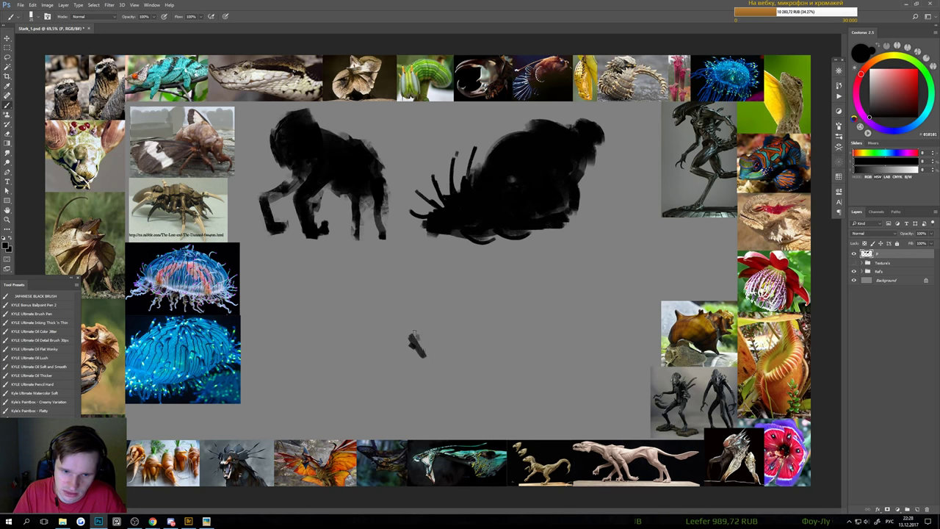
{"action": "mouse_move", "coordinate": [435, 352]}
{"action": "left_mouse_down"}
{"action": "mouse_move", "coordinate": [460, 360]}
{"action": "mouse_move", "coordinate": [460, 343]}
{"action": "mouse_move", "coordinate": [393, 352]}
{"action": "mouse_move", "coordinate": [432, 319]}
{"action": "mouse_move", "coordinate": [410, 330]}
{"action": "mouse_move", "coordinate": [473, 335]}
{"action": "mouse_move", "coordinate": [470, 378]}
{"action": "mouse_move", "coordinate": [454, 377]}
{"action": "mouse_move", "coordinate": [463, 411]}
{"action": "mouse_move", "coordinate": [448, 331]}
{"action": "mouse_move", "coordinate": [420, 313]}
{"action": "mouse_move", "coordinate": [381, 332]}
{"action": "mouse_move", "coordinate": [453, 310]}
{"action": "mouse_move", "coordinate": [471, 354]}
{"action": "mouse_move", "coordinate": [388, 289]}
{"action": "mouse_move", "coordinate": [442, 294]}
{"action": "mouse_move", "coordinate": [448, 360]}
{"action": "mouse_move", "coordinate": [441, 385]}
{"action": "mouse_move", "coordinate": [412, 365]}
{"action": "mouse_move", "coordinate": [414, 395]}
{"action": "mouse_move", "coordinate": [432, 397]}
{"action": "mouse_move", "coordinate": [415, 393]}
{"action": "mouse_move", "coordinate": [417, 407]}
{"action": "mouse_move", "coordinate": [433, 415]}
{"action": "mouse_move", "coordinate": [418, 392]}
{"action": "mouse_move", "coordinate": [457, 410]}
{"action": "mouse_move", "coordinate": [502, 398]}
{"action": "mouse_move", "coordinate": [370, 403]}
{"action": "left_mouse_up"}
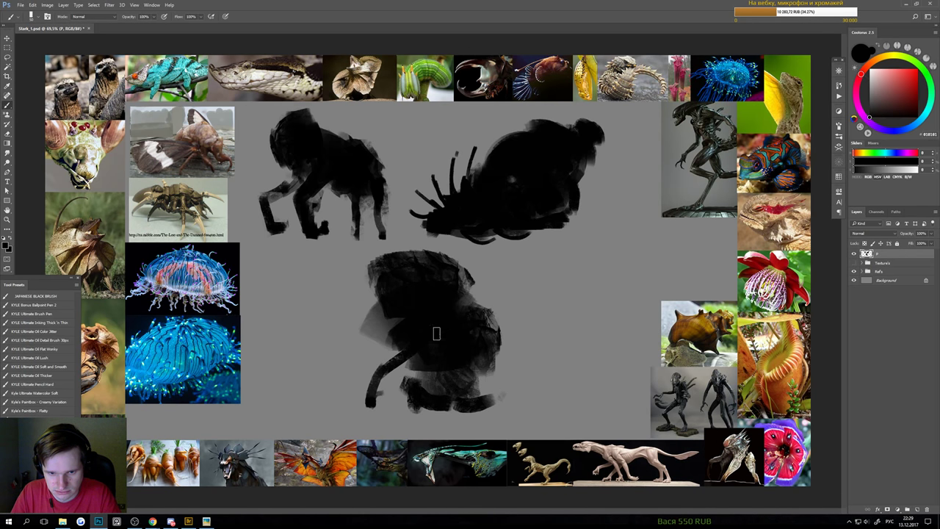
Try painting thicker, additional front legs on the third silhouette and undo the leg strokes
{"action": "left_click_drag", "start_coordinate": [393, 354], "coordinate": [359, 403]}
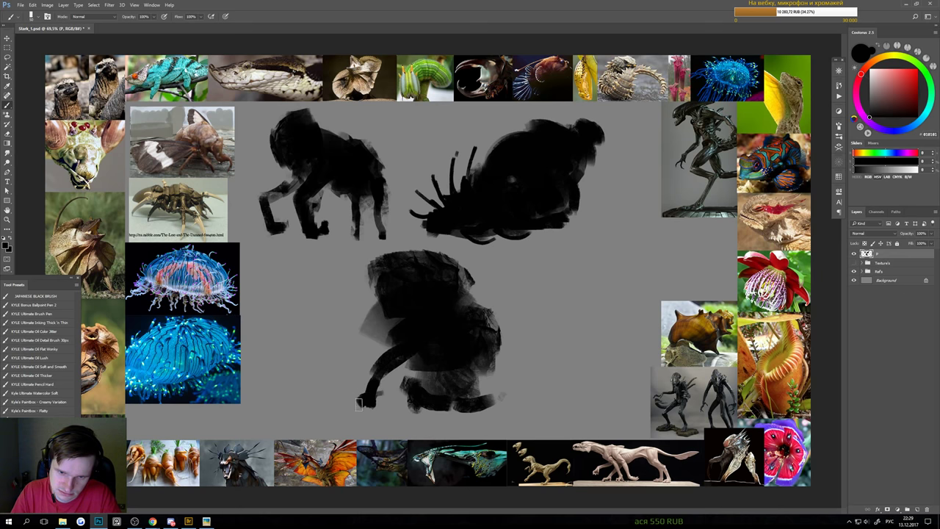
{"action": "left_click_drag", "start_coordinate": [408, 314], "coordinate": [331, 403]}
{"action": "key", "text": "e"}
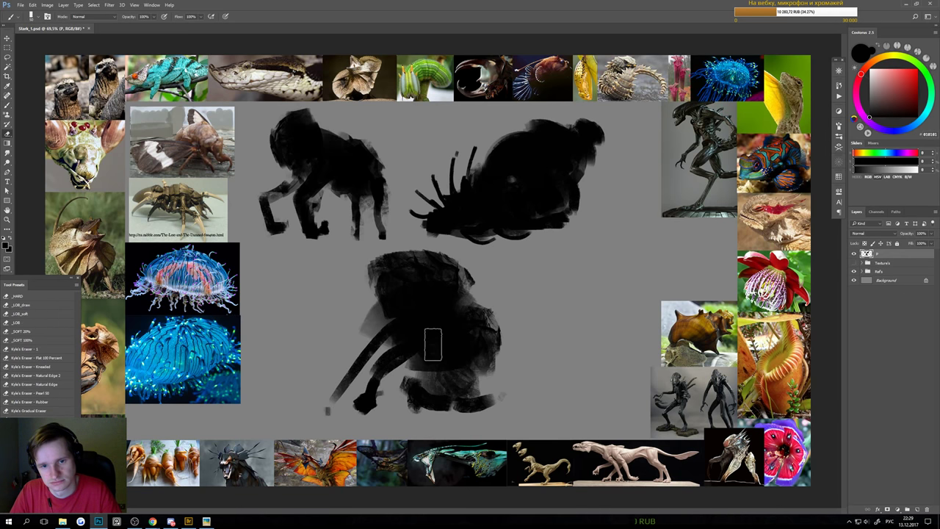
{"action": "key", "text": "ctrl+alt+z"}
{"action": "key", "text": "ctrl+alt+z"}
{"action": "key", "text": "ctrl+alt+z"}
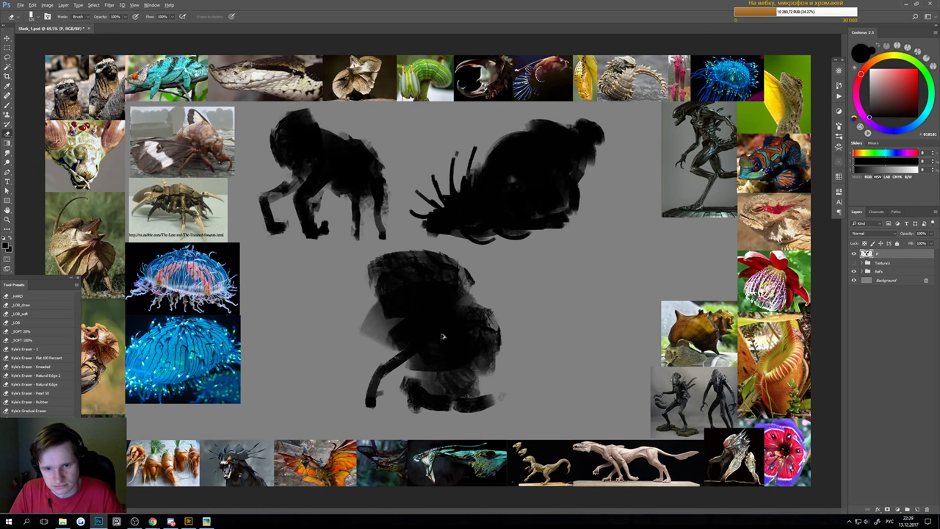
{"action": "key", "text": "ctrl+alt+z"}
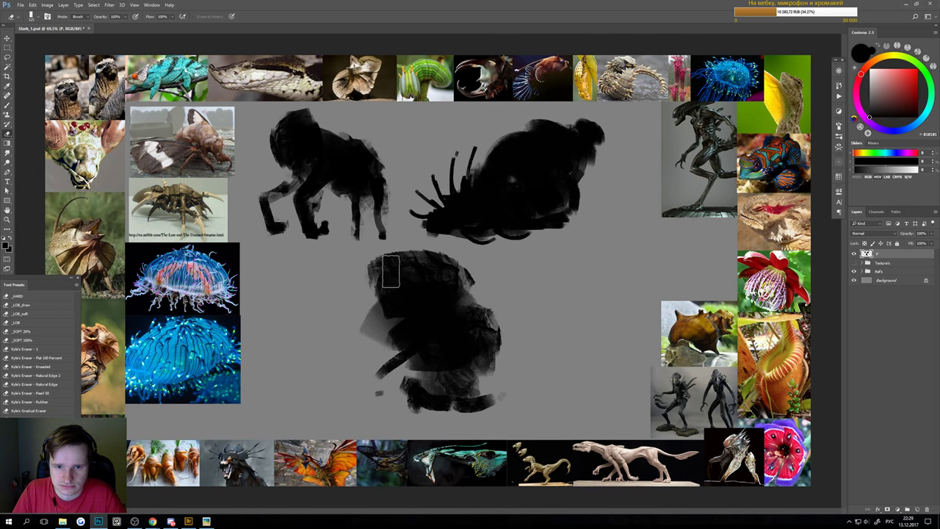
Erase the third silhouette's head mass and front leg, leaving only the central body
{"action": "mouse_move", "coordinate": [390, 272]}
{"action": "left_mouse_down"}
{"action": "mouse_move", "coordinate": [370, 292]}
{"action": "mouse_move", "coordinate": [371, 276]}
{"action": "mouse_move", "coordinate": [382, 309]}
{"action": "mouse_move", "coordinate": [382, 268]}
{"action": "mouse_move", "coordinate": [420, 260]}
{"action": "mouse_move", "coordinate": [466, 284]}
{"action": "mouse_move", "coordinate": [392, 262]}
{"action": "mouse_move", "coordinate": [405, 260]}
{"action": "mouse_move", "coordinate": [390, 269]}
{"action": "mouse_move", "coordinate": [408, 288]}
{"action": "mouse_move", "coordinate": [459, 290]}
{"action": "left_mouse_up"}
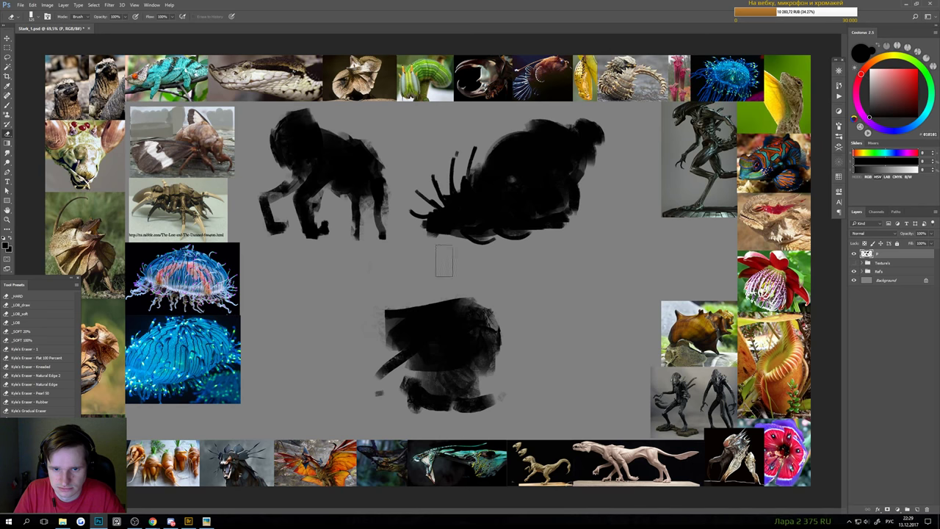
{"action": "key", "text": "b"}
{"action": "key", "text": "e"}
{"action": "mouse_move", "coordinate": [397, 301]}
{"action": "left_mouse_down"}
{"action": "mouse_move", "coordinate": [387, 368]}
{"action": "mouse_move", "coordinate": [382, 359]}
{"action": "mouse_move", "coordinate": [390, 316]}
{"action": "mouse_move", "coordinate": [397, 442]}
{"action": "mouse_move", "coordinate": [402, 326]}
{"action": "mouse_move", "coordinate": [401, 356]}
{"action": "left_mouse_up"}
Enlarge the brush and repaint the third silhouette as a wide domed body with a low extended rear
{"action": "key", "text": "b"}
{"action": "key", "text": "bracketright"}
{"action": "key", "text": "bracketright"}
{"action": "key", "text": "bracketright"}
{"action": "key", "text": "bracketright"}
{"action": "key", "text": "bracketright"}
{"action": "key", "text": "bracketright"}
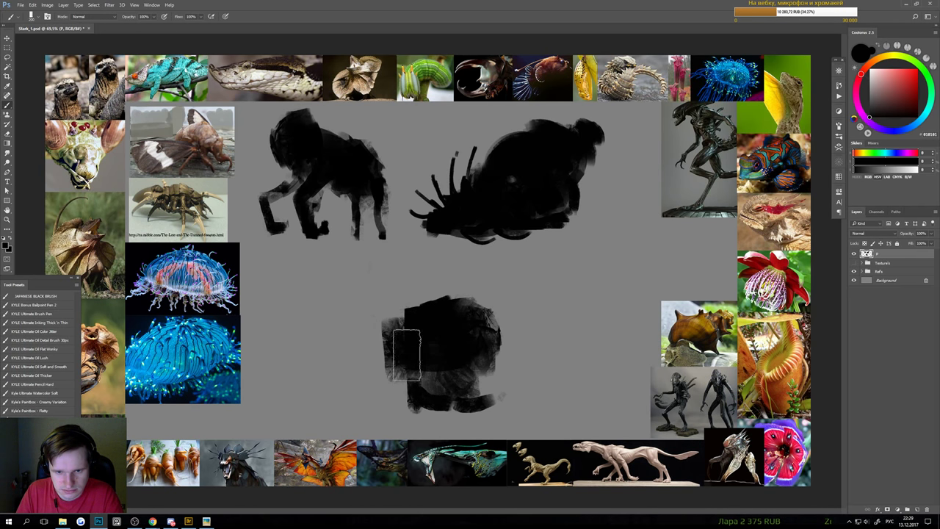
{"action": "key", "text": "bracketright"}
{"action": "key", "text": "bracketright"}
{"action": "key", "text": "bracketright"}
{"action": "mouse_move", "coordinate": [399, 316]}
{"action": "left_mouse_down"}
{"action": "mouse_move", "coordinate": [402, 368]}
{"action": "mouse_move", "coordinate": [500, 365]}
{"action": "mouse_move", "coordinate": [505, 383]}
{"action": "mouse_move", "coordinate": [528, 384]}
{"action": "mouse_move", "coordinate": [414, 384]}
{"action": "mouse_move", "coordinate": [384, 382]}
{"action": "left_mouse_up"}
{"action": "key", "text": "bracketleft"}
{"action": "key", "text": "bracketleft"}
{"action": "key", "text": "bracketright"}
{"action": "key", "text": "bracketright"}
{"action": "mouse_move", "coordinate": [484, 350]}
{"action": "left_mouse_down"}
{"action": "mouse_move", "coordinate": [498, 332]}
{"action": "mouse_move", "coordinate": [423, 309]}
{"action": "mouse_move", "coordinate": [380, 337]}
{"action": "mouse_move", "coordinate": [395, 321]}
{"action": "mouse_move", "coordinate": [363, 361]}
{"action": "left_mouse_up"}
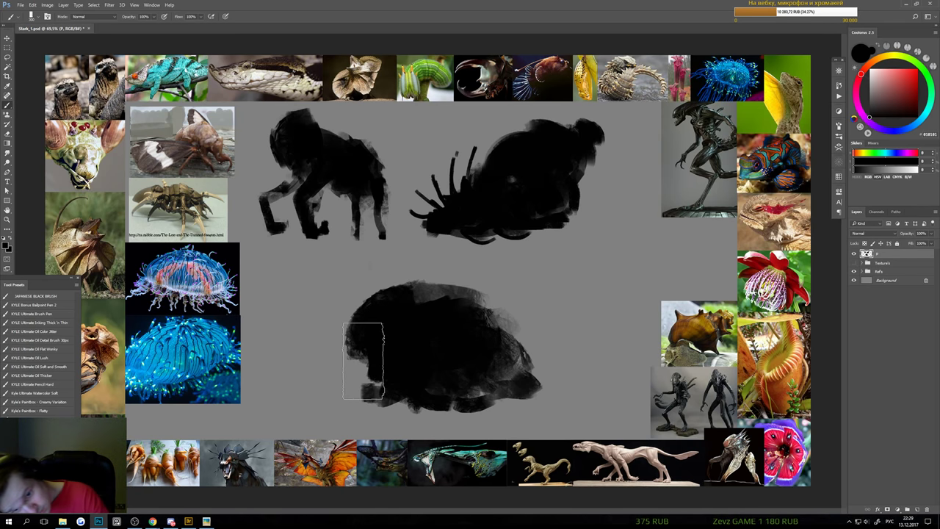
Enlarge the eraser and carve away the upper rear of the third silhouette so the back slopes down from the front dome
{"action": "key", "text": "e"}
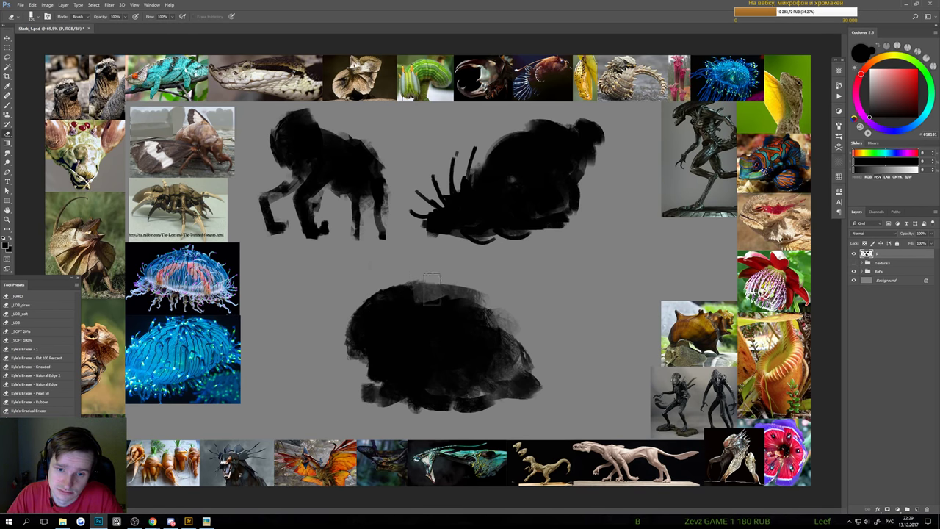
{"action": "mouse_move", "coordinate": [406, 278]}
{"action": "left_mouse_down"}
{"action": "mouse_move", "coordinate": [440, 304]}
{"action": "mouse_move", "coordinate": [441, 296]}
{"action": "mouse_move", "coordinate": [465, 300]}
{"action": "mouse_move", "coordinate": [457, 293]}
{"action": "mouse_move", "coordinate": [508, 344]}
{"action": "mouse_move", "coordinate": [468, 315]}
{"action": "mouse_move", "coordinate": [466, 330]}
{"action": "mouse_move", "coordinate": [534, 324]}
{"action": "left_mouse_up"}
{"action": "key", "text": "bracketright"}
{"action": "key", "text": "bracketright"}
{"action": "key", "text": "bracketright"}
{"action": "key", "text": "bracketright"}
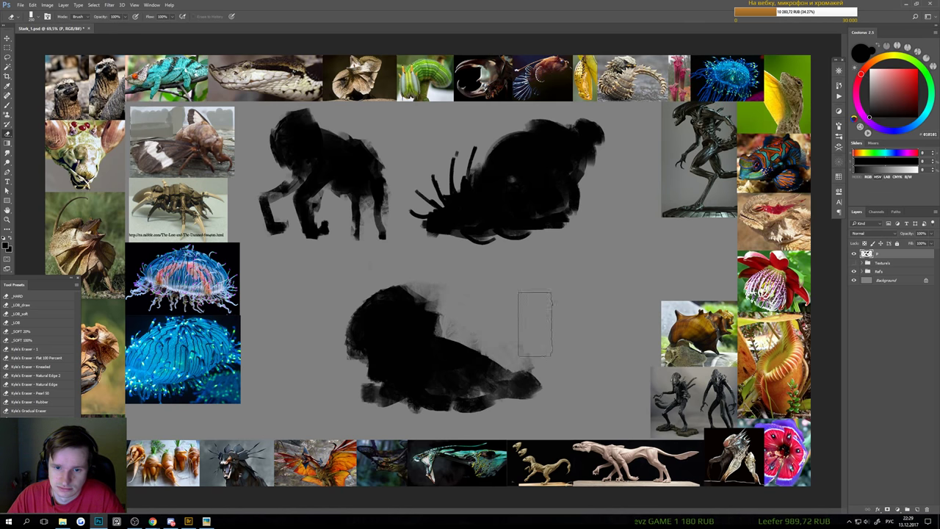
Paint a rear hump on the third silhouette and fill the gap between it and the front dome
{"action": "key", "text": "b"}
{"action": "mouse_move", "coordinate": [463, 343]}
{"action": "left_mouse_down"}
{"action": "mouse_move", "coordinate": [503, 376]}
{"action": "mouse_move", "coordinate": [490, 383]}
{"action": "mouse_move", "coordinate": [473, 365]}
{"action": "mouse_move", "coordinate": [507, 373]}
{"action": "left_mouse_up"}
{"action": "key", "text": "ctrl+z"}
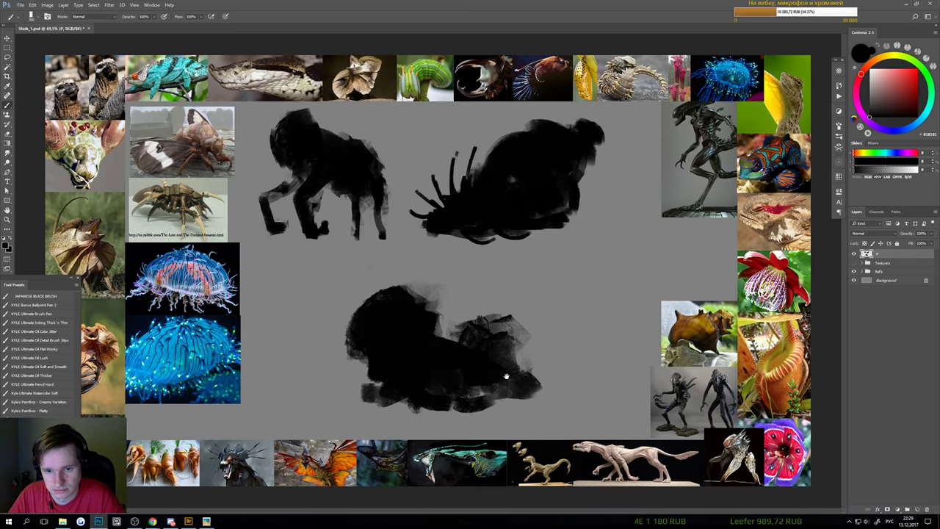
{"action": "scroll", "coordinate": [505, 376], "scroll_direction": "down", "scroll_amount": 3}
{"action": "scroll", "coordinate": [477, 318], "scroll_direction": "up", "scroll_amount": 3}
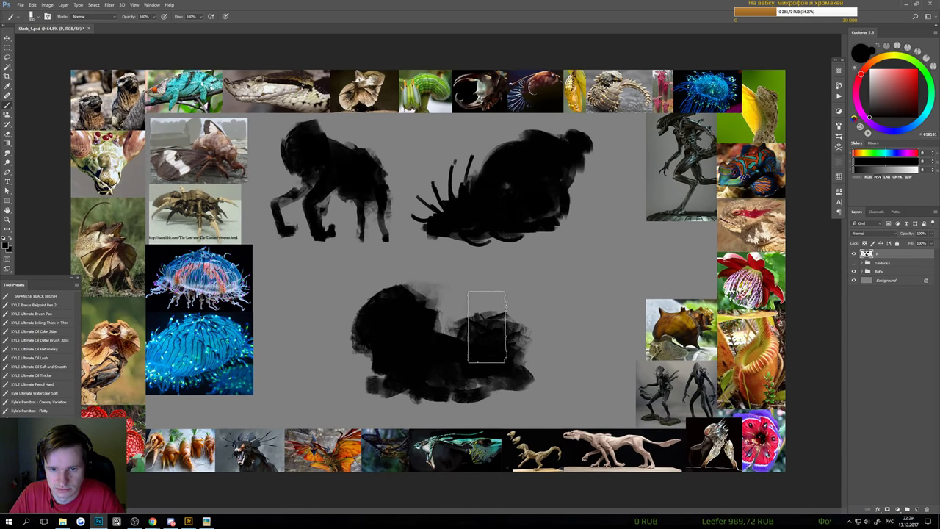
{"action": "mouse_move", "coordinate": [487, 327]}
{"action": "left_mouse_down"}
{"action": "mouse_move", "coordinate": [453, 341]}
{"action": "mouse_move", "coordinate": [466, 320]}
{"action": "mouse_move", "coordinate": [448, 345]}
{"action": "left_mouse_up"}
{"action": "scroll", "coordinate": [460, 369], "scroll_direction": "down", "scroll_amount": 3}
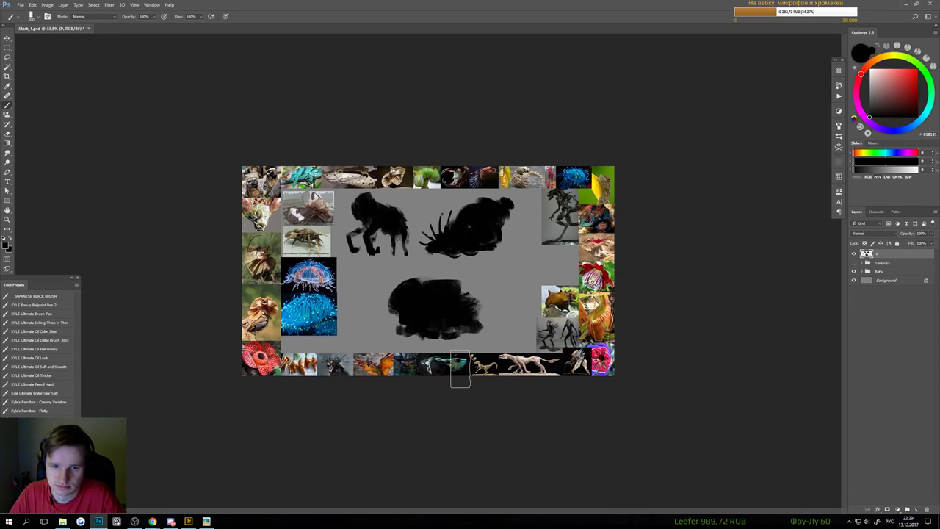
Erase the top of the third silhouette to flatten its outline and lower the middle of its back
{"action": "scroll", "coordinate": [448, 339], "scroll_direction": "up", "scroll_amount": 3}
{"action": "key", "text": "e"}
{"action": "left_click_drag", "start_coordinate": [386, 283], "coordinate": [510, 291]}
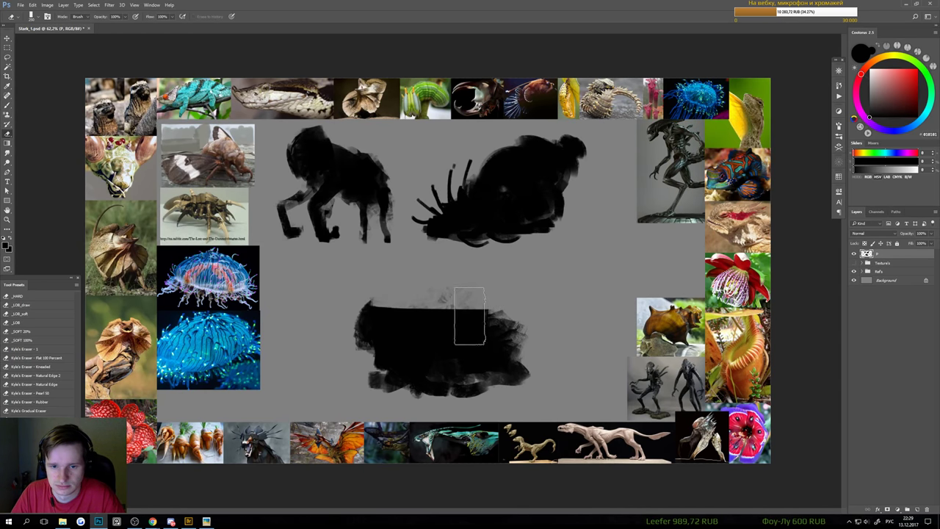
{"action": "mouse_move", "coordinate": [470, 316]}
{"action": "left_mouse_down"}
{"action": "mouse_move", "coordinate": [449, 304]}
{"action": "mouse_move", "coordinate": [411, 312]}
{"action": "mouse_move", "coordinate": [403, 292]}
{"action": "mouse_move", "coordinate": [437, 307]}
{"action": "left_mouse_up"}
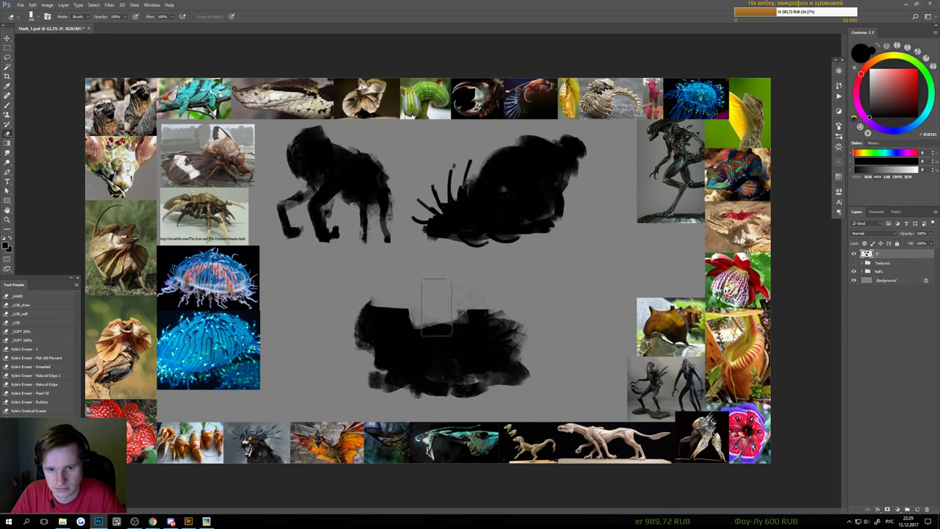
{"action": "scroll", "coordinate": [441, 316], "scroll_direction": "down", "scroll_amount": 1}
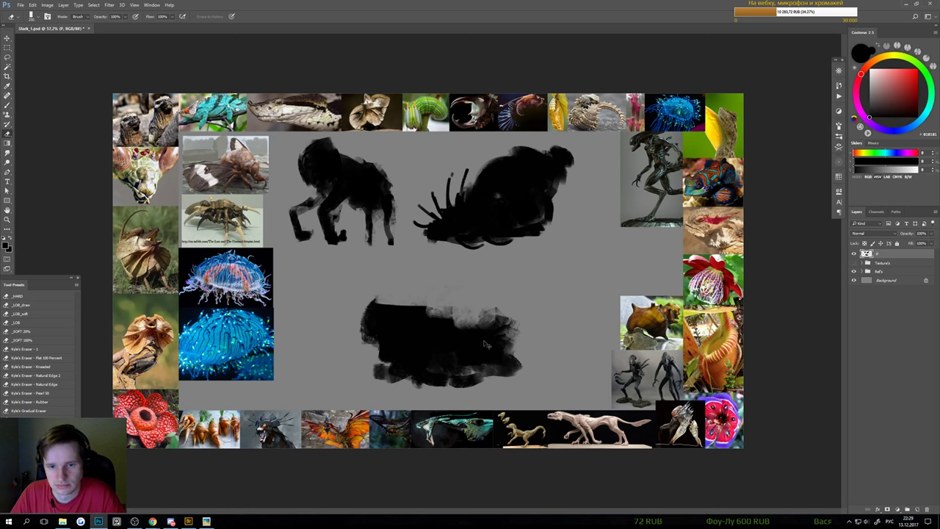
{"action": "scroll", "coordinate": [470, 345], "scroll_direction": "down", "scroll_amount": 5}
{"action": "scroll", "coordinate": [446, 334], "scroll_direction": "up", "scroll_amount": 3}
Rebuild the third silhouette's rear hump and back line, and extend its front end outward with the brush
{"action": "key", "text": "b"}
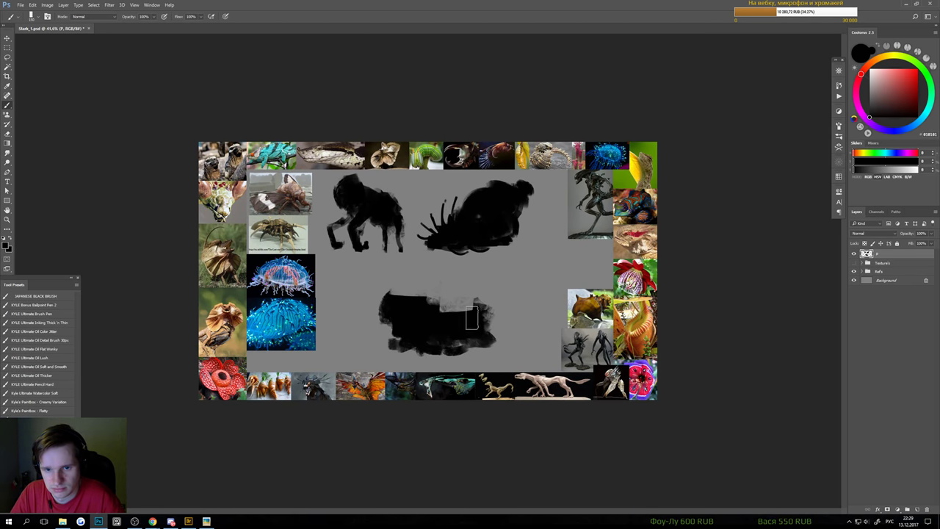
{"action": "scroll", "coordinate": [470, 365], "scroll_direction": "down", "scroll_amount": 2}
{"action": "scroll", "coordinate": [420, 318], "scroll_direction": "up", "scroll_amount": 3}
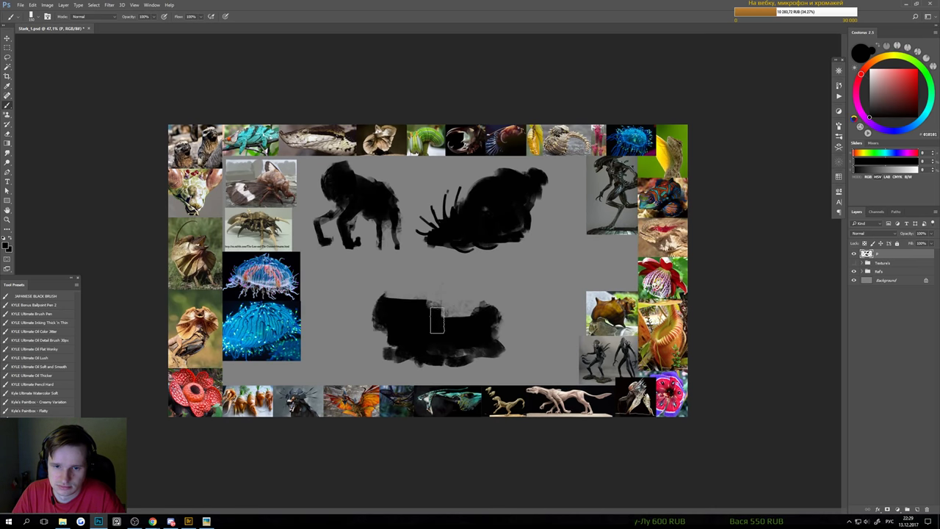
{"action": "scroll", "coordinate": [455, 345], "scroll_direction": "down", "scroll_amount": 3}
{"action": "scroll", "coordinate": [456, 353], "scroll_direction": "up", "scroll_amount": 3}
{"action": "scroll", "coordinate": [455, 352], "scroll_direction": "up", "scroll_amount": 2}
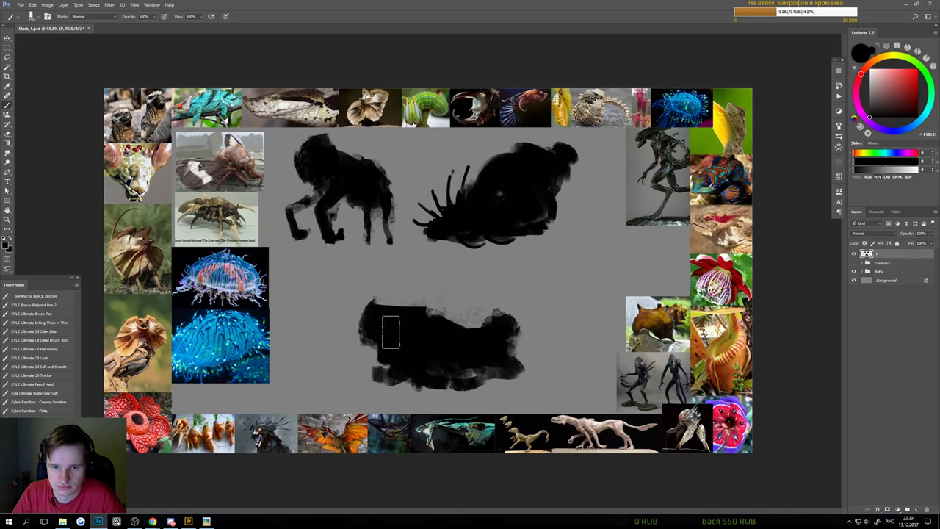
{"action": "left_click_drag", "start_coordinate": [367, 318], "coordinate": [360, 315]}
Delete the entire third silhouette with a rectangular selection and clear the selection
{"action": "key", "text": "e"}
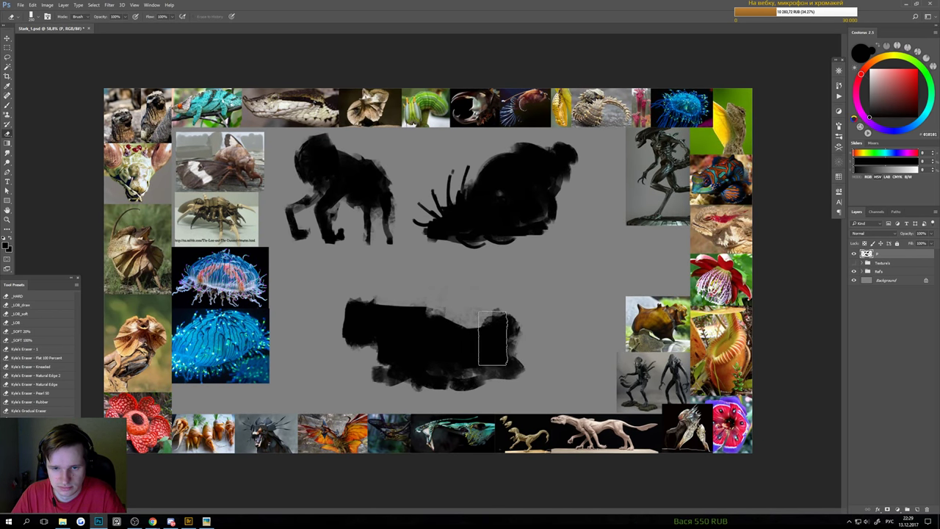
{"action": "key", "text": "ctrl+t"}
{"action": "key", "text": "Return"}
{"action": "key", "text": "m"}
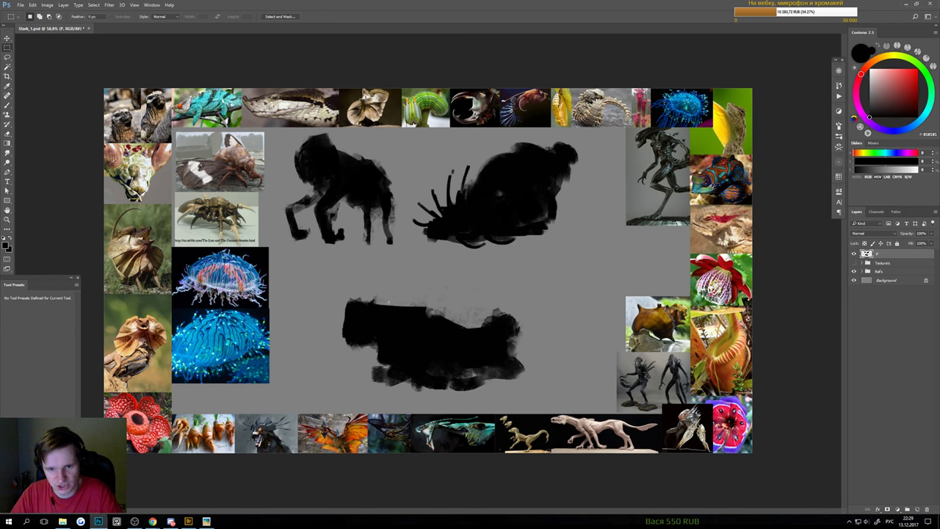
{"action": "left_click_drag", "start_coordinate": [311, 267], "coordinate": [606, 440]}
{"action": "key", "text": "Delete"}
{"action": "key", "text": "ctrl+d"}
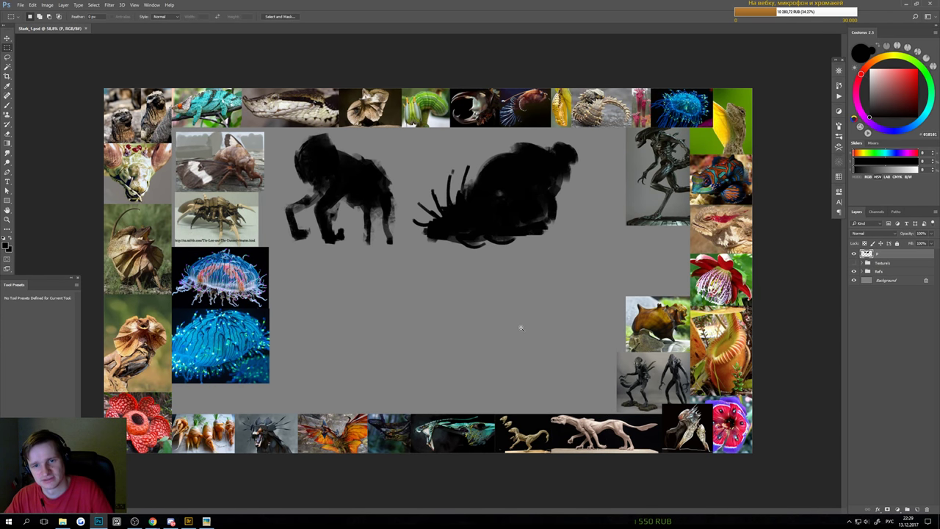
Move the two remaining silhouettes together diagonally toward the centre of the canvas
{"action": "scroll", "coordinate": [524, 331], "scroll_direction": "up", "scroll_amount": 1}
{"action": "key", "text": "v"}
{"action": "left_click_drag", "start_coordinate": [482, 224], "coordinate": [520, 250]}
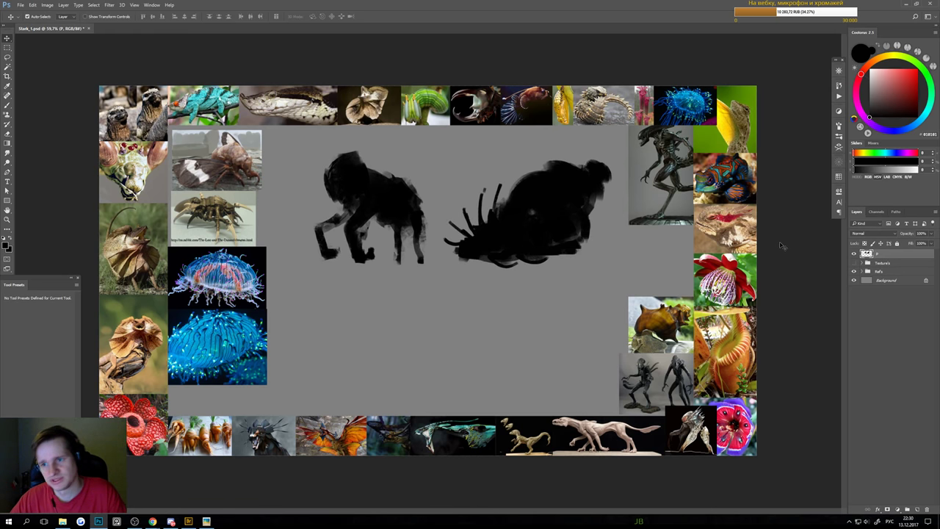
Add a new layer clipped to the silhouettes layer and prepare the Brush tool for shading
{"action": "key", "text": "ctrl+shift+alt+n"}
{"action": "key", "text": "b"}
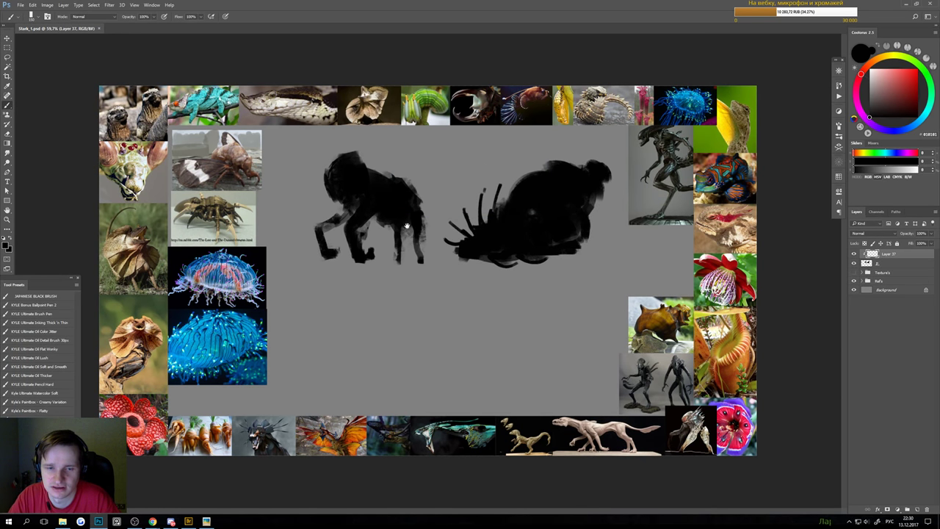
{"action": "left_click_drag", "start_coordinate": [355, 224], "coordinate": [532, 271]}
{"action": "scroll", "coordinate": [453, 247], "scroll_direction": "down", "scroll_amount": 5}
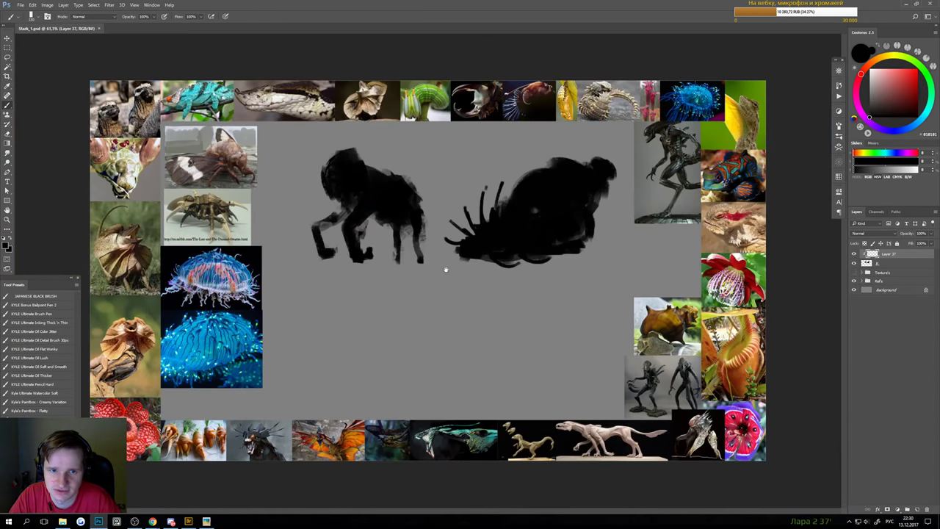
{"action": "left_click_drag", "start_coordinate": [415, 250], "coordinate": [421, 271]}
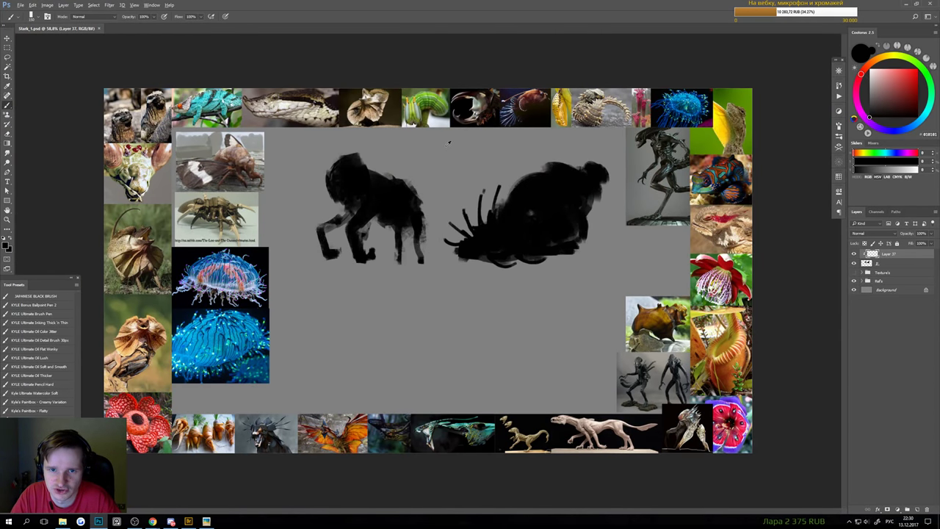
Try a light sampled colour on the spiny snail-like creature directly on the silhouettes layer, and undo the stroke
{"action": "left_click", "coordinate": [439, 125], "text": "alt"}
{"action": "left_click", "coordinate": [512, 214], "text": "ctrl"}
{"action": "left_click_drag", "start_coordinate": [512, 214], "coordinate": [566, 234]}
{"action": "left_click_drag", "start_coordinate": [566, 233], "coordinate": [483, 208]}
{"action": "left_click_drag", "start_coordinate": [462, 165], "coordinate": [481, 182]}
{"action": "key", "text": "ctrl+z"}
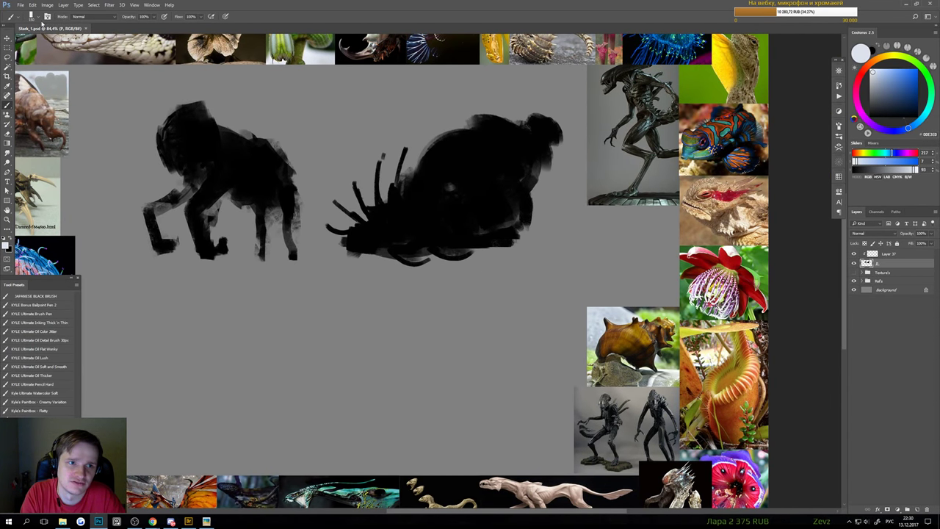
Switch to another brush preset and make the clipped layer active again for shading
{"action": "left_click", "coordinate": [38, 16]}
{"action": "double_click", "coordinate": [21, 93]}
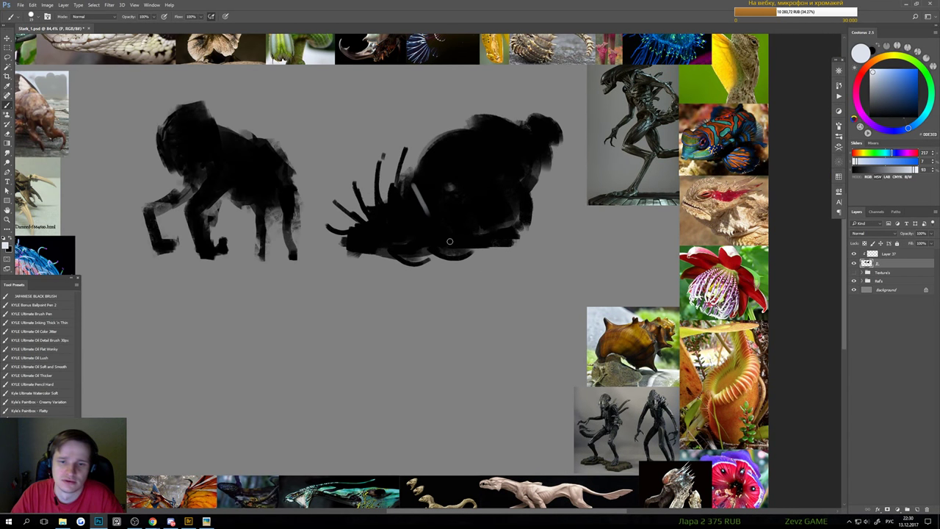
{"action": "key", "text": "z"}
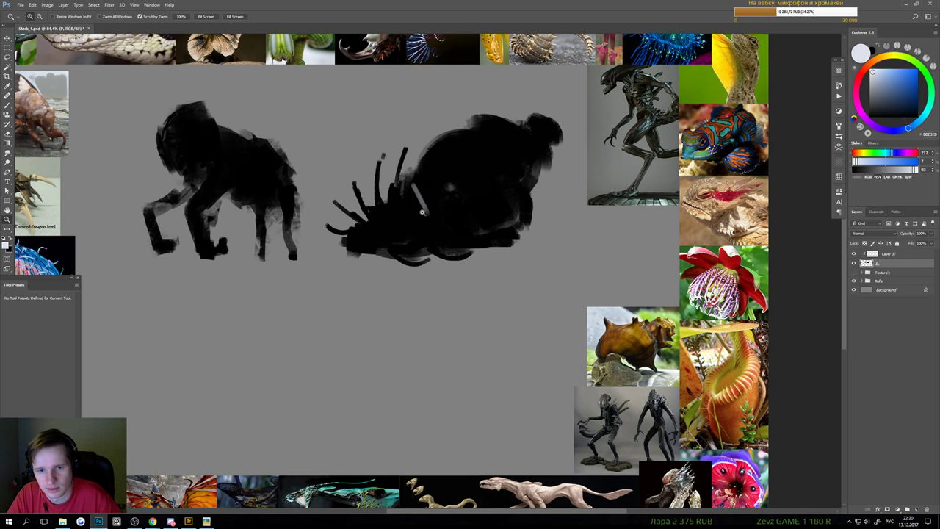
{"action": "key", "text": "b"}
{"action": "left_click", "coordinate": [870, 257]}
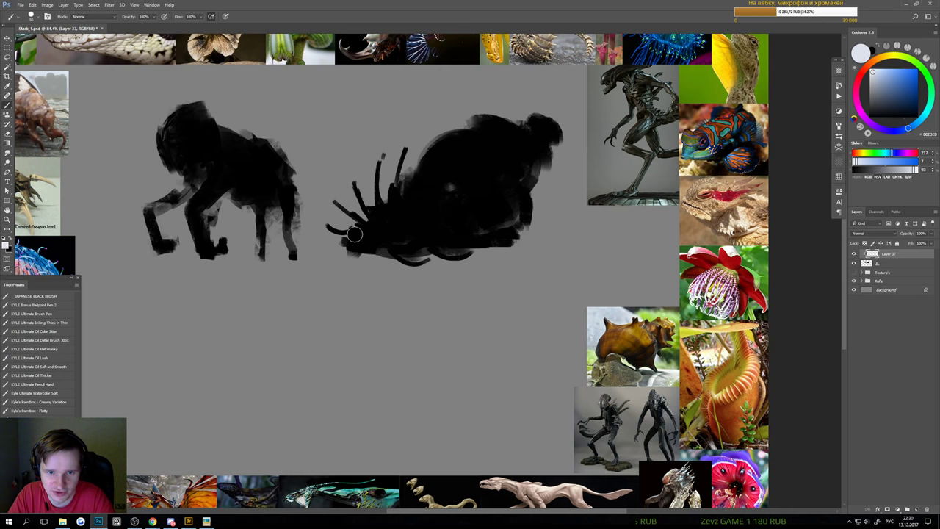
{"action": "left_click_drag", "start_coordinate": [376, 231], "coordinate": [386, 248]}
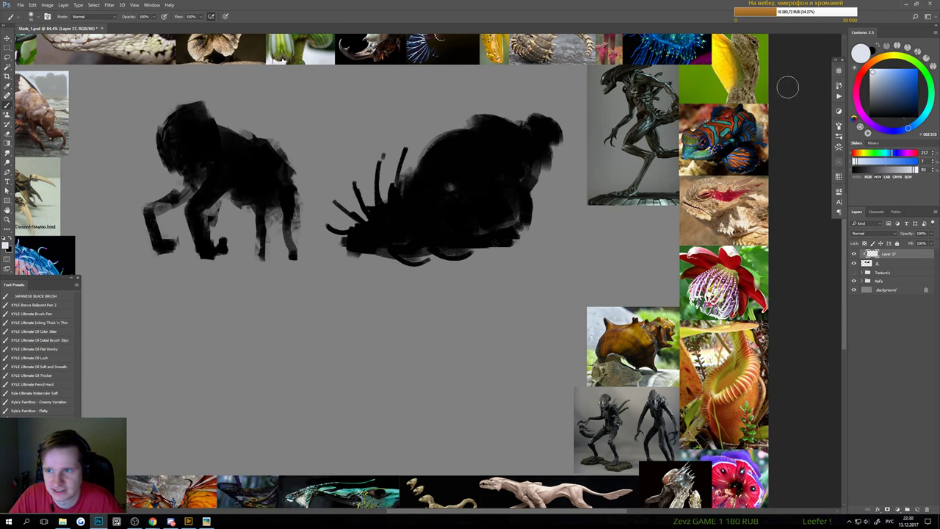
Try soft mid-grey shading on the snail-like creature's head, and undo it
{"action": "key", "text": "x"}
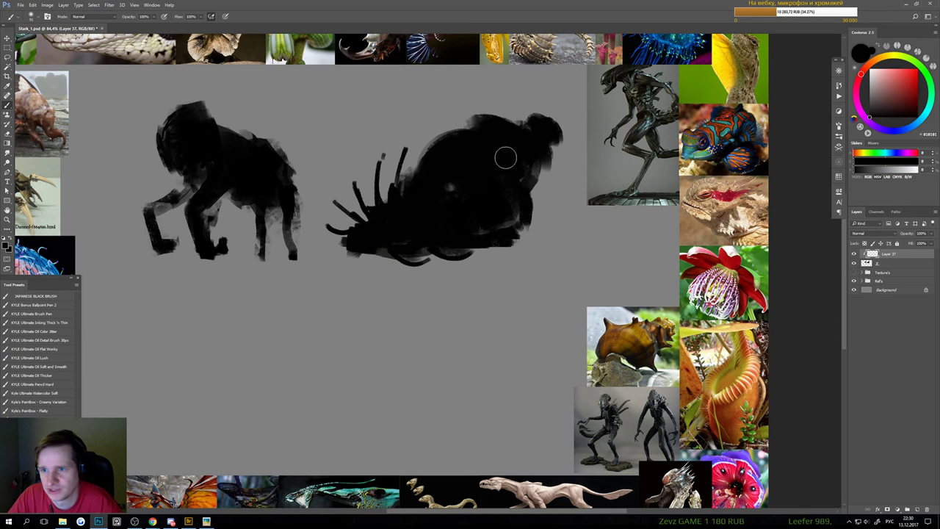
{"action": "left_click", "coordinate": [868, 98]}
{"action": "left_click_drag", "start_coordinate": [370, 227], "coordinate": [369, 237]}
{"action": "key", "text": "ctrl+z"}
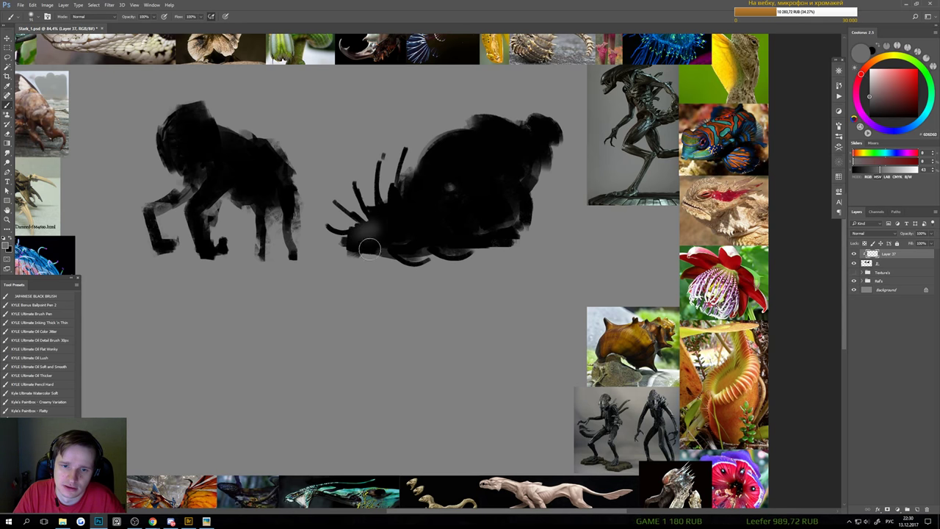
{"action": "key", "text": "ctrl+z"}
{"action": "left_click", "coordinate": [357, 240]}
{"action": "left_click_drag", "start_coordinate": [449, 237], "coordinate": [587, 250]}
{"action": "scroll", "coordinate": [587, 250], "scroll_direction": "up", "scroll_amount": 1}
{"action": "key", "text": "ctrl+z"}
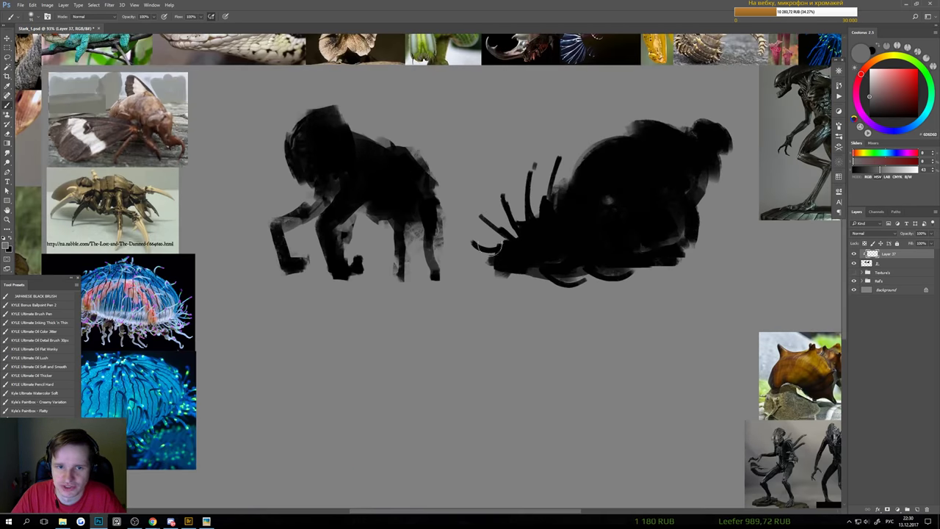
Try soft grey shading on the four-legged creature's head with a larger brush, and undo it
{"action": "left_click_drag", "start_coordinate": [340, 174], "coordinate": [387, 210]}
{"action": "left_click_drag", "start_coordinate": [363, 162], "coordinate": [364, 211]}
{"action": "key", "text": "ctrl+z"}
{"action": "key", "text": "bracketright"}
{"action": "key", "text": "bracketright"}
{"action": "key", "text": "ctrl+z"}
{"action": "key", "text": "ctrl+z"}
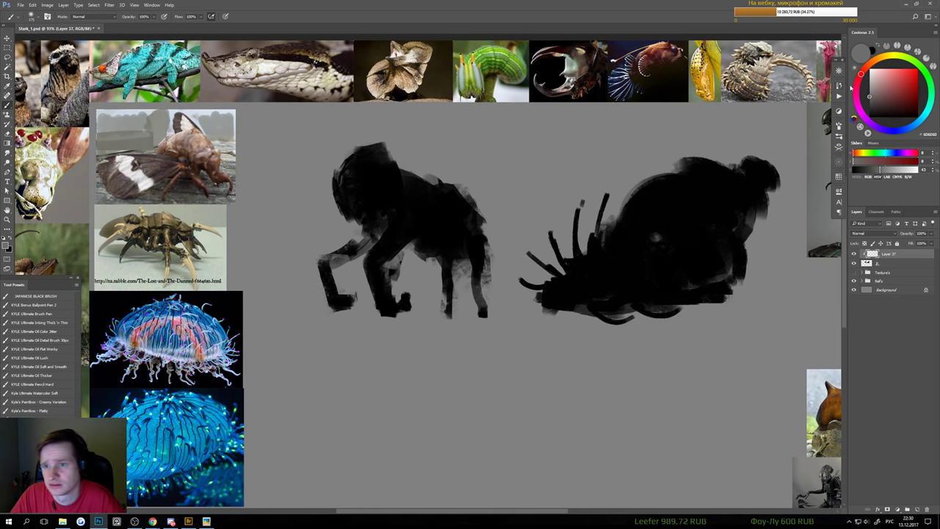
Paint soft dark-grey shading over the four-legged creature's head, shoulder and torso on the clipped layer
{"action": "left_click", "coordinate": [870, 86]}
{"action": "mouse_move", "coordinate": [401, 193]}
{"action": "left_mouse_down"}
{"action": "mouse_move", "coordinate": [357, 179]}
{"action": "mouse_move", "coordinate": [375, 207]}
{"action": "mouse_move", "coordinate": [374, 195]}
{"action": "mouse_move", "coordinate": [426, 203]}
{"action": "mouse_move", "coordinate": [472, 235]}
{"action": "mouse_move", "coordinate": [424, 183]}
{"action": "mouse_move", "coordinate": [458, 206]}
{"action": "mouse_move", "coordinate": [384, 258]}
{"action": "mouse_move", "coordinate": [378, 247]}
{"action": "mouse_move", "coordinate": [380, 257]}
{"action": "mouse_move", "coordinate": [403, 214]}
{"action": "mouse_move", "coordinate": [367, 263]}
{"action": "mouse_move", "coordinate": [367, 232]}
{"action": "mouse_move", "coordinate": [371, 282]}
{"action": "left_mouse_up"}
{"action": "scroll", "coordinate": [372, 274], "scroll_direction": "down", "scroll_amount": 5}
{"action": "scroll", "coordinate": [372, 275], "scroll_direction": "up", "scroll_amount": 5}
{"action": "mouse_move", "coordinate": [403, 224]}
{"action": "left_mouse_down"}
{"action": "mouse_move", "coordinate": [412, 240]}
{"action": "mouse_move", "coordinate": [419, 223]}
{"action": "left_mouse_up"}
{"action": "left_click", "coordinate": [420, 245], "text": "alt"}
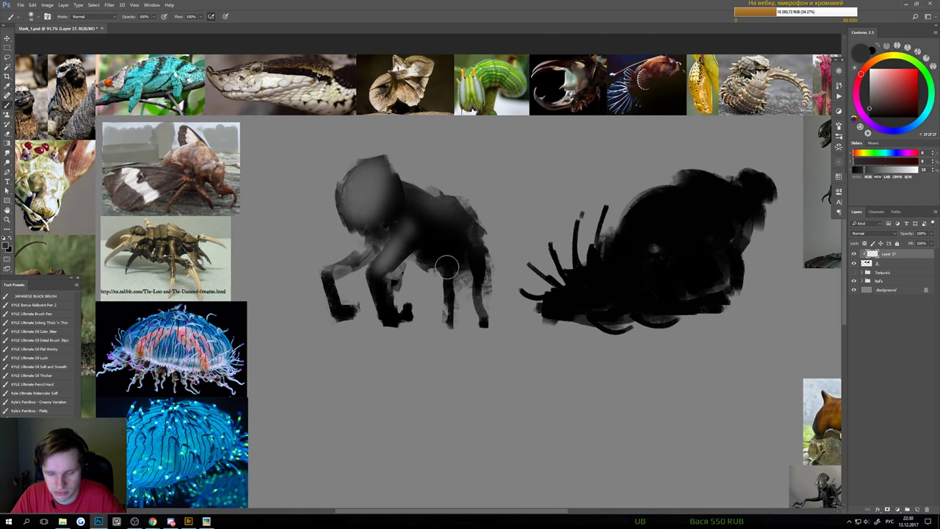
{"action": "key", "text": "bracketright"}
{"action": "key", "text": "bracketright"}
{"action": "left_click", "coordinate": [411, 235], "text": "alt"}
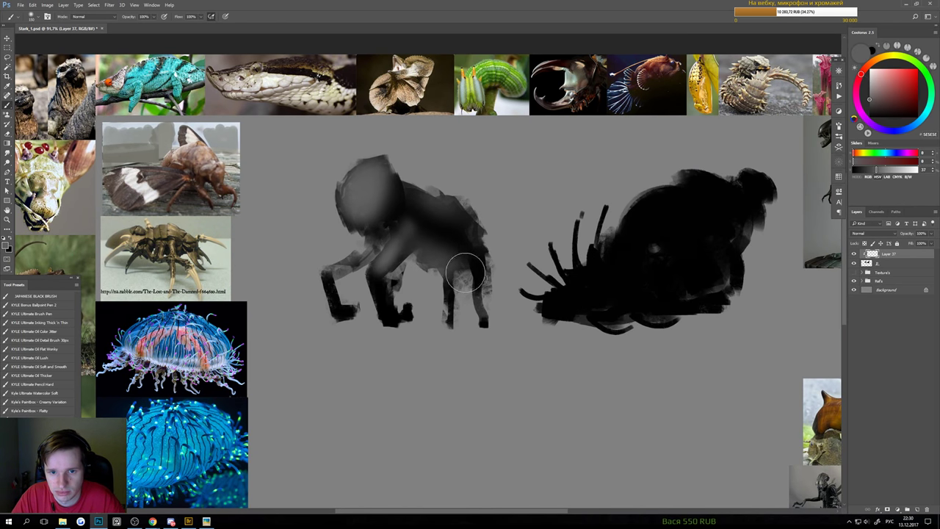
Extend the soft grey shading down the four-legged creature's front legs
{"action": "scroll", "coordinate": [354, 330], "scroll_direction": "down", "scroll_amount": 3}
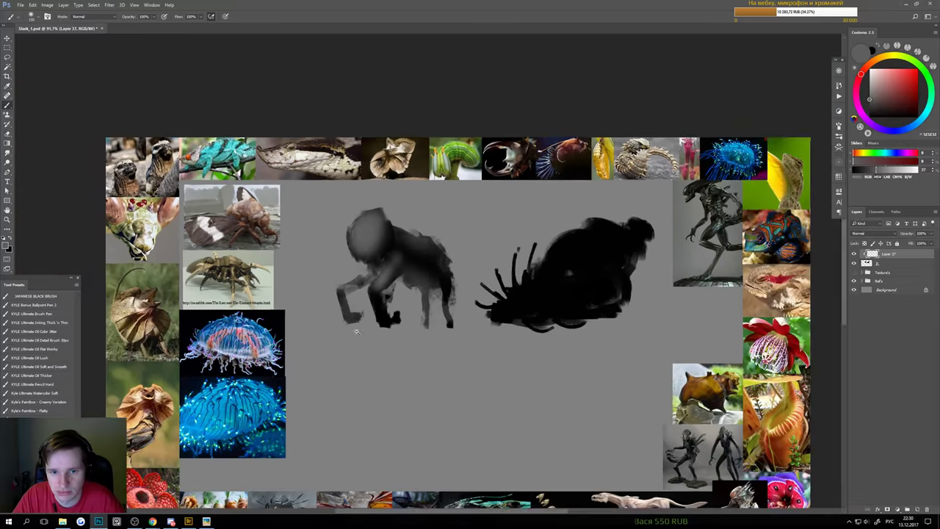
{"action": "scroll", "coordinate": [382, 278], "scroll_direction": "up", "scroll_amount": 2}
{"action": "left_click_drag", "start_coordinate": [349, 246], "coordinate": [343, 230]}
{"action": "scroll", "coordinate": [344, 255], "scroll_direction": "up", "scroll_amount": 3}
{"action": "left_click_drag", "start_coordinate": [331, 272], "coordinate": [357, 321]}
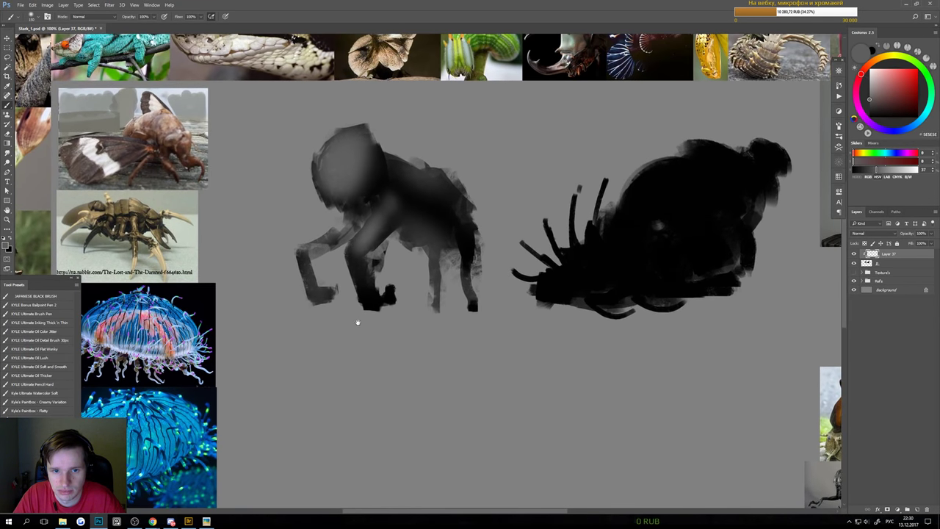
{"action": "left_click_drag", "start_coordinate": [371, 267], "coordinate": [374, 278]}
Sample darker tones from the four-legged creature and shade its rear body and hind legs
{"action": "left_click", "coordinate": [396, 199], "text": "alt"}
{"action": "scroll", "coordinate": [441, 220], "scroll_direction": "down", "scroll_amount": 1}
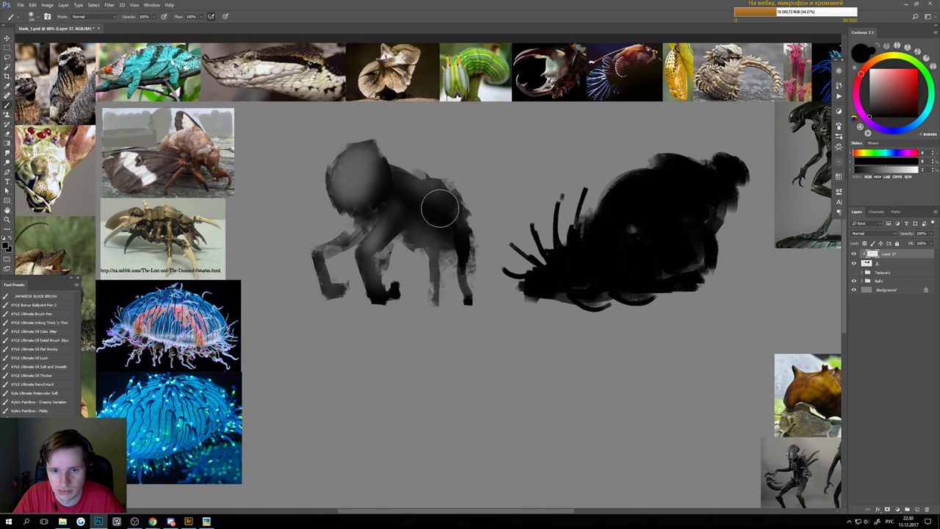
{"action": "left_click", "coordinate": [460, 254], "text": "alt"}
{"action": "left_click_drag", "start_coordinate": [460, 253], "coordinate": [463, 295]}
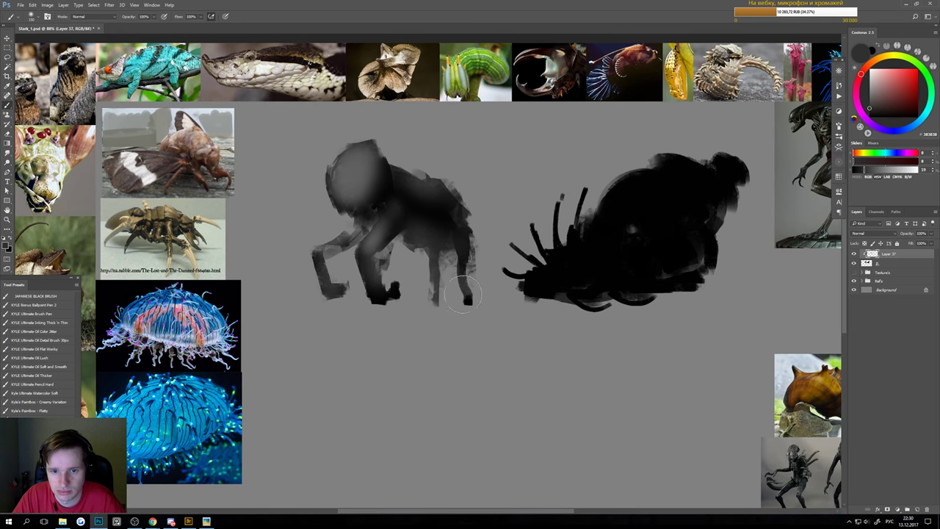
{"action": "scroll", "coordinate": [443, 262], "scroll_direction": "down", "scroll_amount": 1}
{"action": "left_click", "coordinate": [443, 257], "text": "alt"}
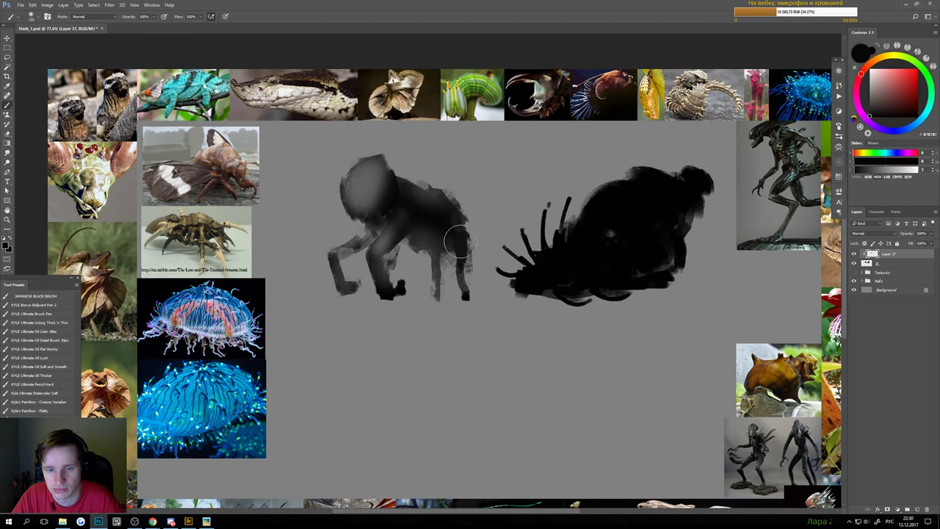
Draw thin dark curved stripes and facial markings on the four-legged creature's grey head with a small brush
{"action": "scroll", "coordinate": [430, 235], "scroll_direction": "down", "scroll_amount": 3}
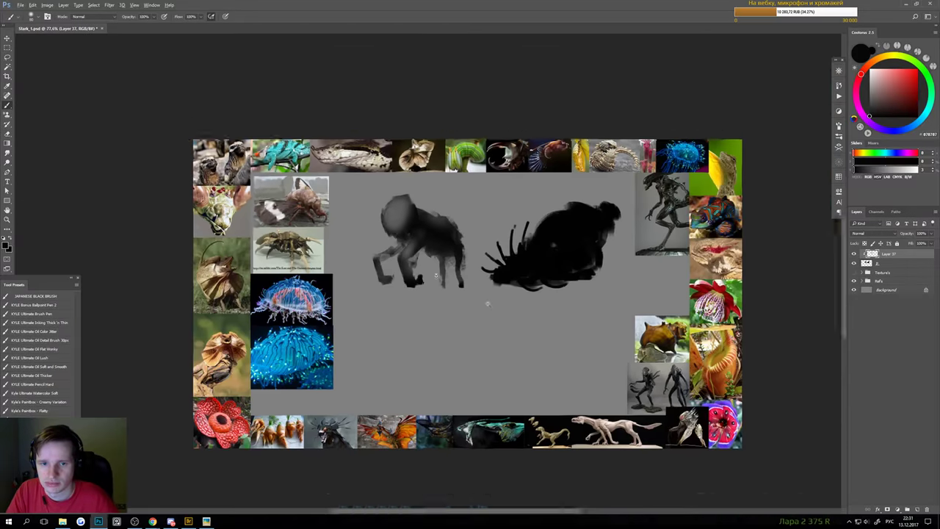
{"action": "scroll", "coordinate": [412, 234], "scroll_direction": "up", "scroll_amount": 5}
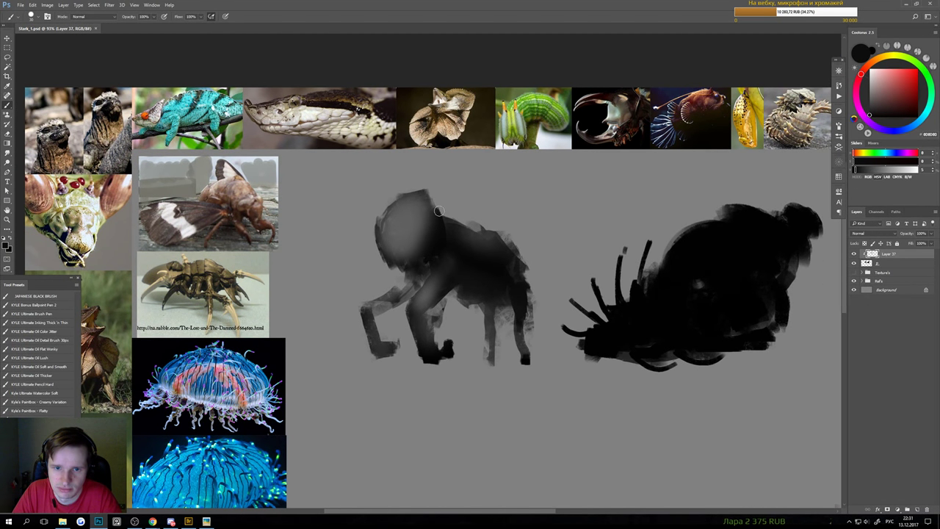
{"action": "mouse_move", "coordinate": [440, 210]}
{"action": "left_mouse_down"}
{"action": "mouse_move", "coordinate": [424, 260]}
{"action": "mouse_move", "coordinate": [436, 225]}
{"action": "left_mouse_up"}
{"action": "key", "text": "ctrl+z"}
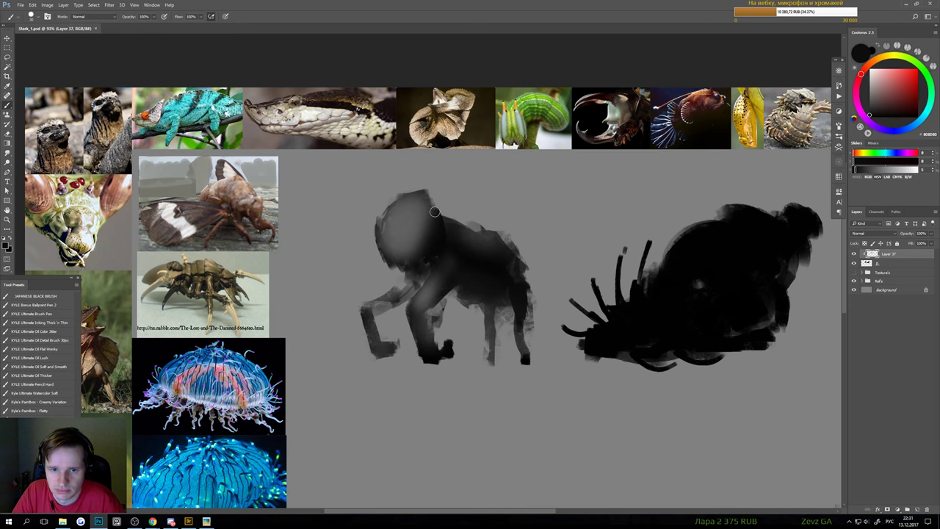
{"action": "key", "text": "ctrl+z"}
{"action": "key", "text": "ctrl+z"}
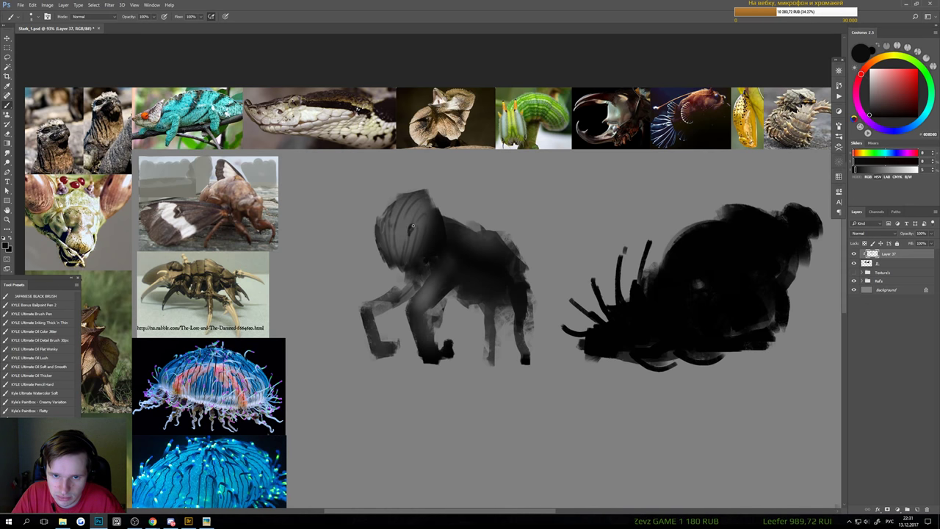
{"action": "mouse_move", "coordinate": [417, 260]}
{"action": "left_mouse_down"}
{"action": "mouse_move", "coordinate": [345, 260]}
{"action": "mouse_move", "coordinate": [399, 259]}
{"action": "left_mouse_up"}
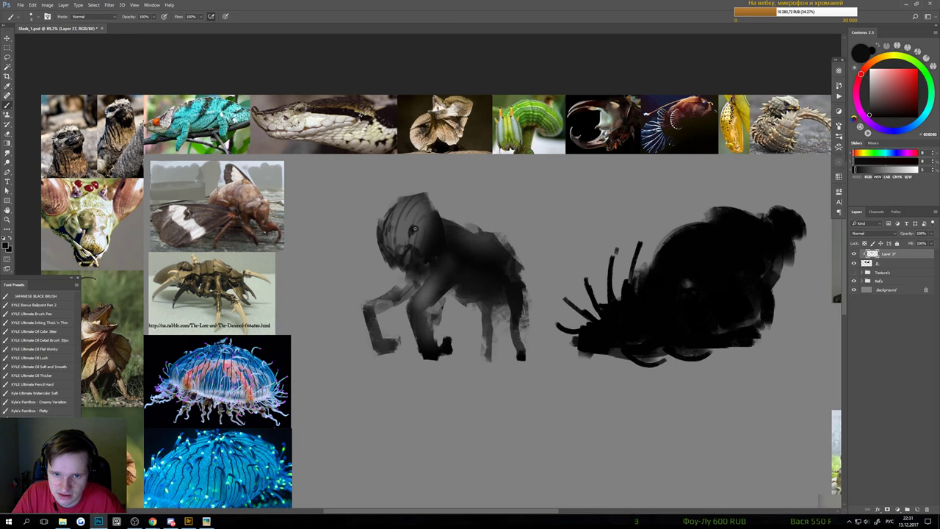
{"action": "mouse_move", "coordinate": [421, 242]}
{"action": "left_mouse_down"}
{"action": "mouse_move", "coordinate": [394, 216]}
{"action": "mouse_move", "coordinate": [416, 243]}
{"action": "left_mouse_up"}
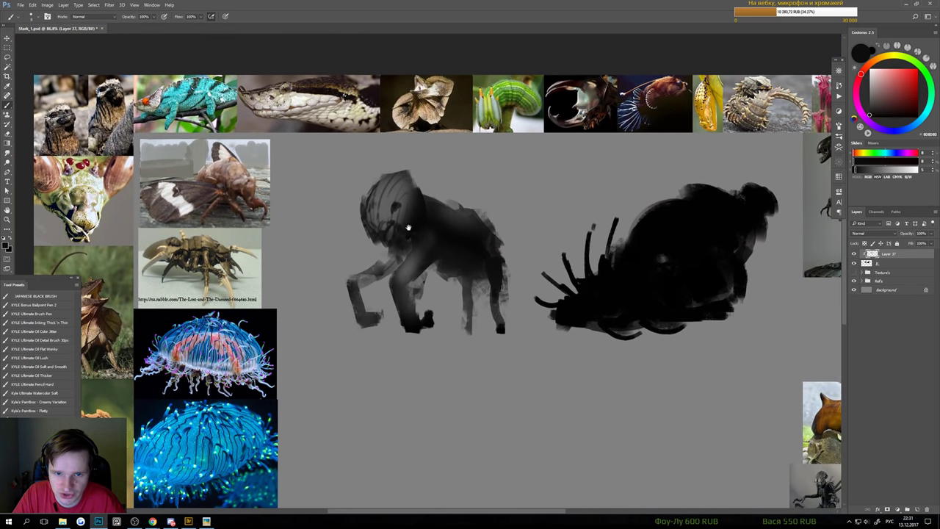
Darken the four-legged creature's head back to near black with a large soft brush, covering the stripes
{"action": "left_click_drag", "start_coordinate": [408, 202], "coordinate": [425, 238]}
{"action": "scroll", "coordinate": [425, 239], "scroll_direction": "down", "scroll_amount": 5}
{"action": "scroll", "coordinate": [424, 238], "scroll_direction": "up", "scroll_amount": 5}
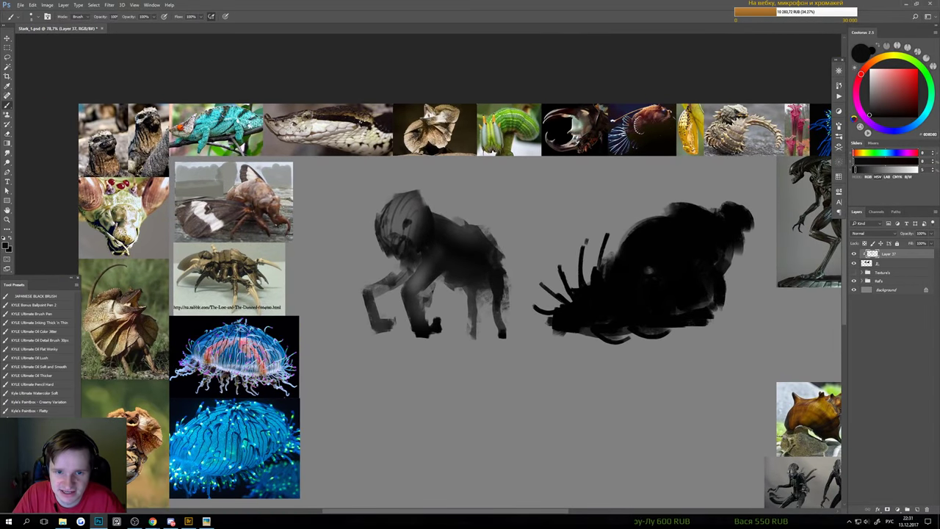
{"action": "mouse_move", "coordinate": [406, 235]}
{"action": "left_mouse_down"}
{"action": "mouse_move", "coordinate": [396, 213]}
{"action": "mouse_move", "coordinate": [409, 210]}
{"action": "mouse_move", "coordinate": [399, 219]}
{"action": "mouse_move", "coordinate": [418, 260]}
{"action": "mouse_move", "coordinate": [441, 222]}
{"action": "mouse_move", "coordinate": [437, 267]}
{"action": "left_mouse_up"}
{"action": "scroll", "coordinate": [422, 251], "scroll_direction": "up", "scroll_amount": 1}
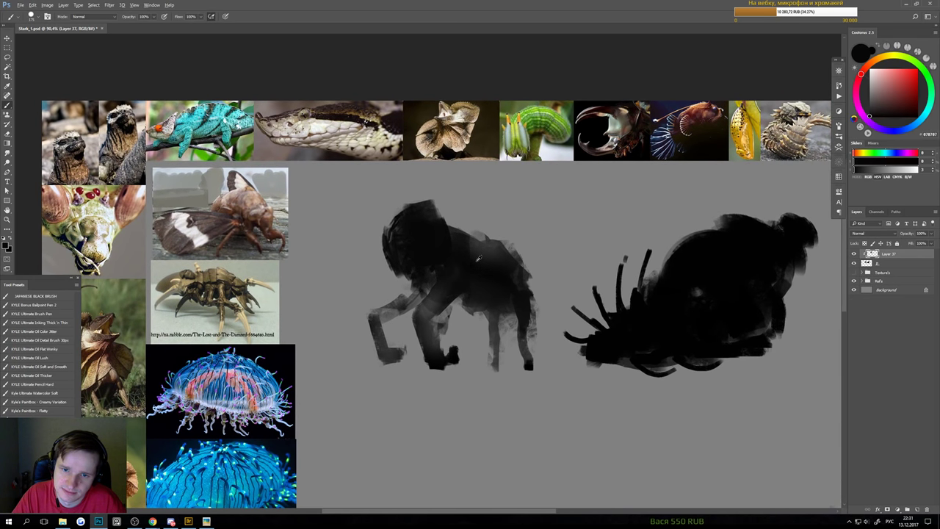
Try a dark purplish grey sampled from the dried-petal reference on the four-legged creature's front leg, and undo it
{"action": "left_click", "coordinate": [870, 91]}
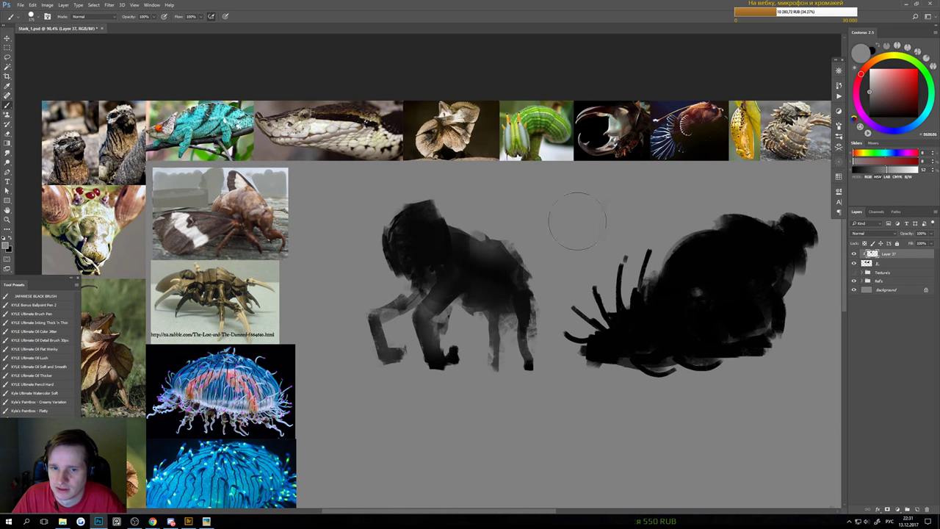
{"action": "left_click", "coordinate": [471, 263], "text": "alt"}
{"action": "left_click", "coordinate": [433, 138], "text": "alt"}
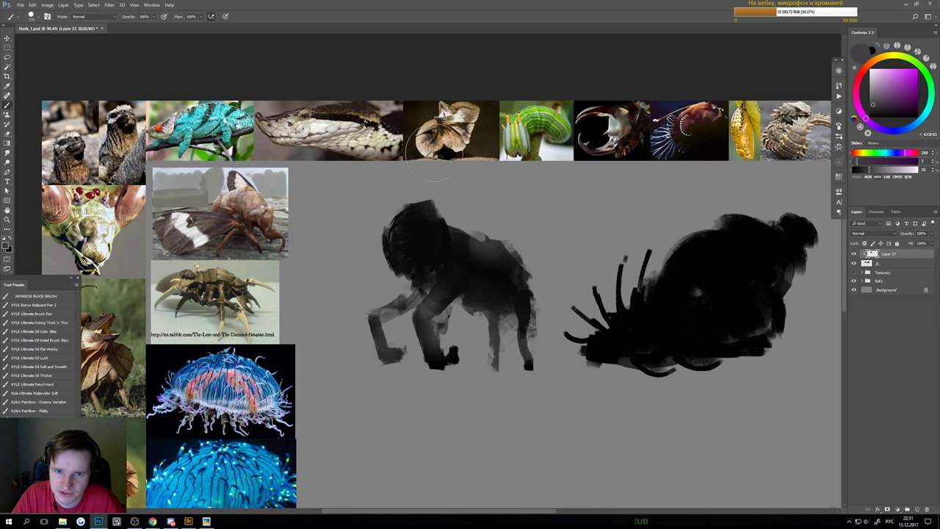
{"action": "left_click_drag", "start_coordinate": [432, 254], "coordinate": [433, 366]}
{"action": "key", "text": "ctrl+z"}
{"action": "right_click", "coordinate": [452, 307], "text": "alt"}
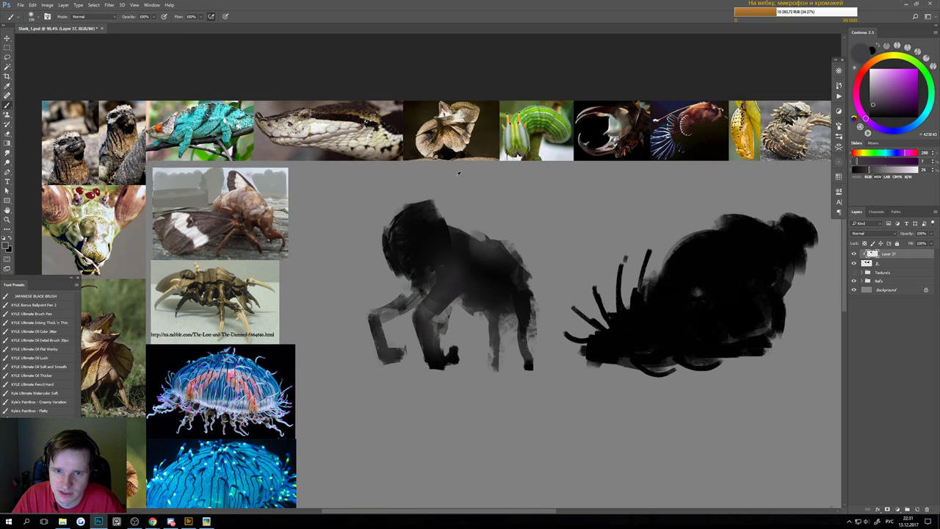
Sample a tan tone from the dried-petal reference and wash it softly over the four-legged creature's torso, darkening the belly
{"action": "left_click", "coordinate": [453, 130], "text": "alt"}
{"action": "left_click_drag", "start_coordinate": [461, 261], "coordinate": [476, 292]}
{"action": "key", "text": "ctrl+z"}
{"action": "left_click_drag", "start_coordinate": [467, 254], "coordinate": [513, 296]}
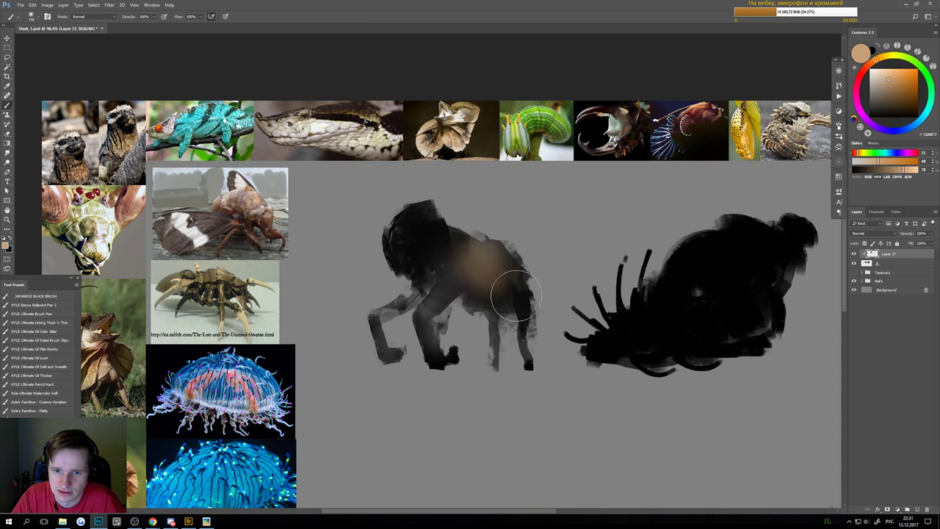
{"action": "key", "text": "ctrl+z"}
{"action": "left_click_drag", "start_coordinate": [470, 254], "coordinate": [515, 316]}
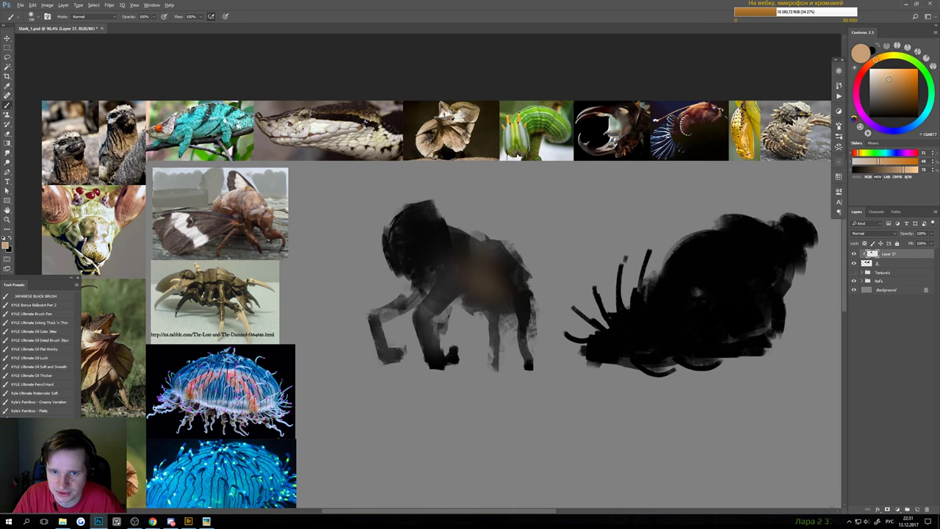
{"action": "left_click_drag", "start_coordinate": [498, 309], "coordinate": [489, 306]}
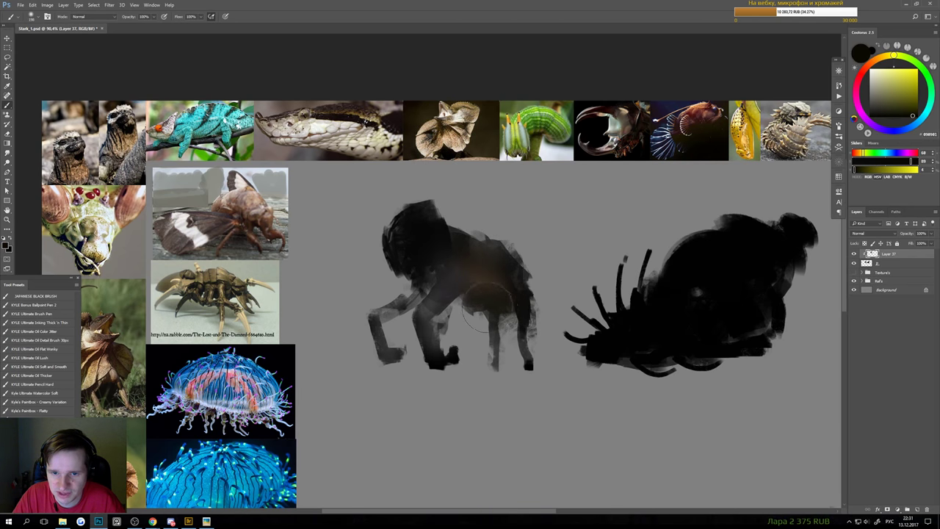
Glaze dark brown tones sampled from the dried-petal reference over the four-legged creature's head, body and legs
{"action": "left_click_drag", "start_coordinate": [433, 290], "coordinate": [485, 315]}
{"action": "left_click", "coordinate": [444, 133], "text": "alt"}
{"action": "mouse_move", "coordinate": [438, 273]}
{"action": "left_mouse_down"}
{"action": "mouse_move", "coordinate": [414, 309]}
{"action": "mouse_move", "coordinate": [437, 275]}
{"action": "mouse_move", "coordinate": [418, 260]}
{"action": "mouse_move", "coordinate": [451, 232]}
{"action": "mouse_move", "coordinate": [504, 267]}
{"action": "mouse_move", "coordinate": [526, 344]}
{"action": "mouse_move", "coordinate": [483, 320]}
{"action": "mouse_move", "coordinate": [441, 339]}
{"action": "mouse_move", "coordinate": [462, 372]}
{"action": "mouse_move", "coordinate": [464, 305]}
{"action": "mouse_move", "coordinate": [450, 368]}
{"action": "mouse_move", "coordinate": [497, 351]}
{"action": "left_mouse_up"}
{"action": "mouse_move", "coordinate": [441, 224]}
{"action": "left_mouse_down"}
{"action": "mouse_move", "coordinate": [408, 246]}
{"action": "mouse_move", "coordinate": [444, 260]}
{"action": "mouse_move", "coordinate": [460, 257]}
{"action": "mouse_move", "coordinate": [475, 373]}
{"action": "left_mouse_up"}
Sample an off-white from the dried-petal reference and try it with a much smaller brush behind the four-legged creature's head, undoing the stroke
{"action": "left_click", "coordinate": [456, 117], "text": "alt"}
{"action": "key", "text": "z"}
{"action": "key", "text": "b"}
{"action": "key", "text": "bracketleft"}
{"action": "key", "text": "bracketleft"}
{"action": "key", "text": "bracketleft"}
{"action": "key", "text": "bracketleft"}
{"action": "key", "text": "bracketleft"}
{"action": "key", "text": "bracketleft"}
{"action": "key", "text": "bracketleft"}
{"action": "key", "text": "bracketleft"}
{"action": "key", "text": "bracketleft"}
{"action": "key", "text": "bracketleft"}
{"action": "key", "text": "bracketleft"}
{"action": "key", "text": "bracketleft"}
{"action": "key", "text": "bracketleft"}
{"action": "key", "text": "bracketleft"}
{"action": "key", "text": "bracketleft"}
{"action": "key", "text": "bracketleft"}
{"action": "key", "text": "bracketleft"}
{"action": "key", "text": "bracketleft"}
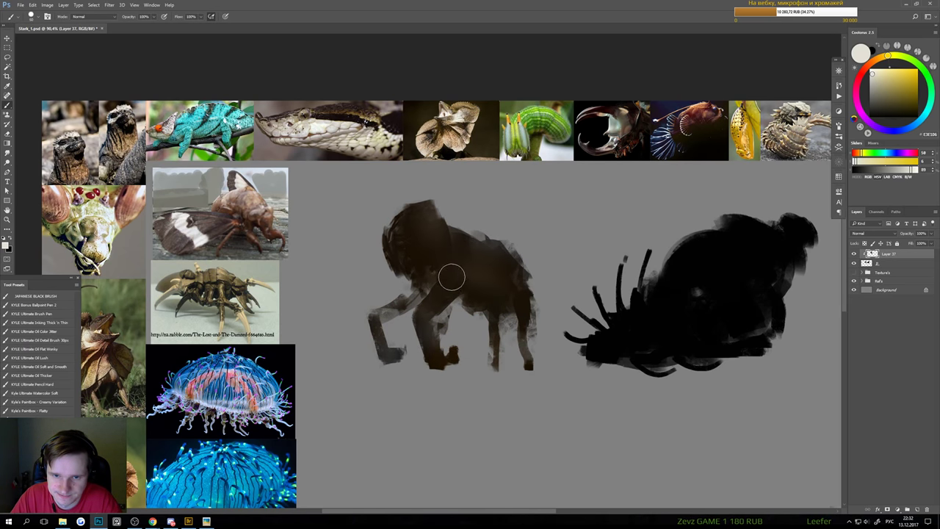
{"action": "mouse_move", "coordinate": [441, 255]}
{"action": "left_mouse_down"}
{"action": "mouse_move", "coordinate": [451, 279]}
{"action": "mouse_move", "coordinate": [440, 268]}
{"action": "mouse_move", "coordinate": [459, 245]}
{"action": "left_mouse_up"}
{"action": "key", "text": "ctrl+z"}
{"action": "key", "text": "ctrl+z"}
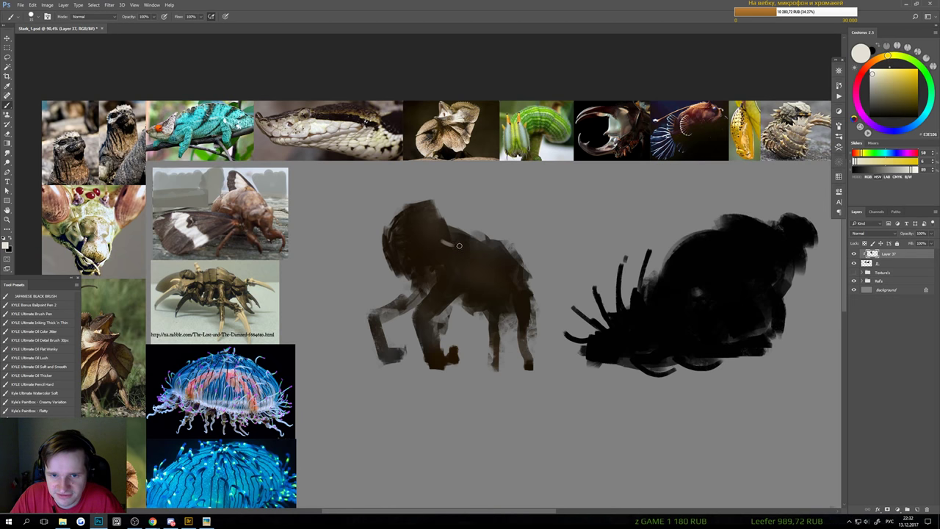
{"action": "key", "text": "ctrl+z"}
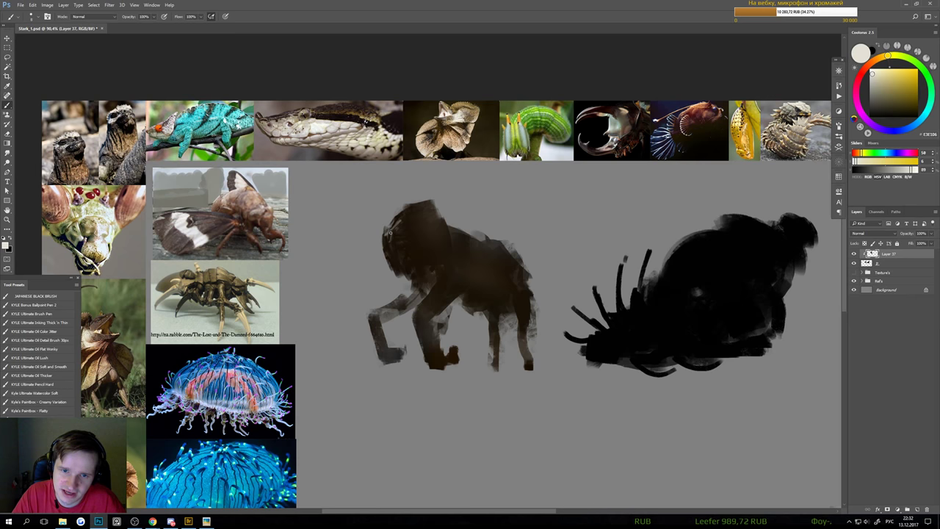
Paint thin off-white highlights along the four-legged creature's cheek and jaw, and mark its eye
{"action": "mouse_move", "coordinate": [402, 224]}
{"action": "left_mouse_down"}
{"action": "mouse_move", "coordinate": [367, 249]}
{"action": "mouse_move", "coordinate": [419, 237]}
{"action": "mouse_move", "coordinate": [437, 247]}
{"action": "left_mouse_up"}
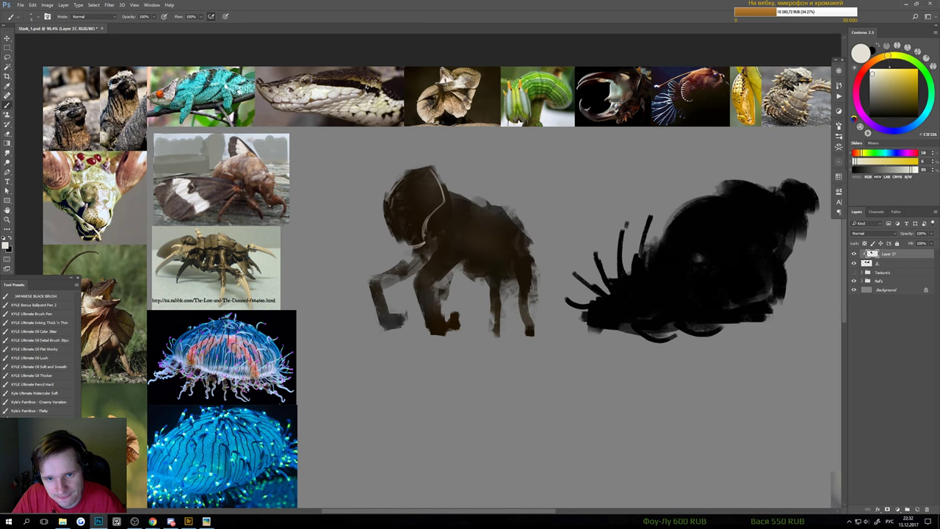
{"action": "left_click_drag", "start_coordinate": [442, 208], "coordinate": [427, 227]}
{"action": "left_click_drag", "start_coordinate": [441, 213], "coordinate": [425, 227]}
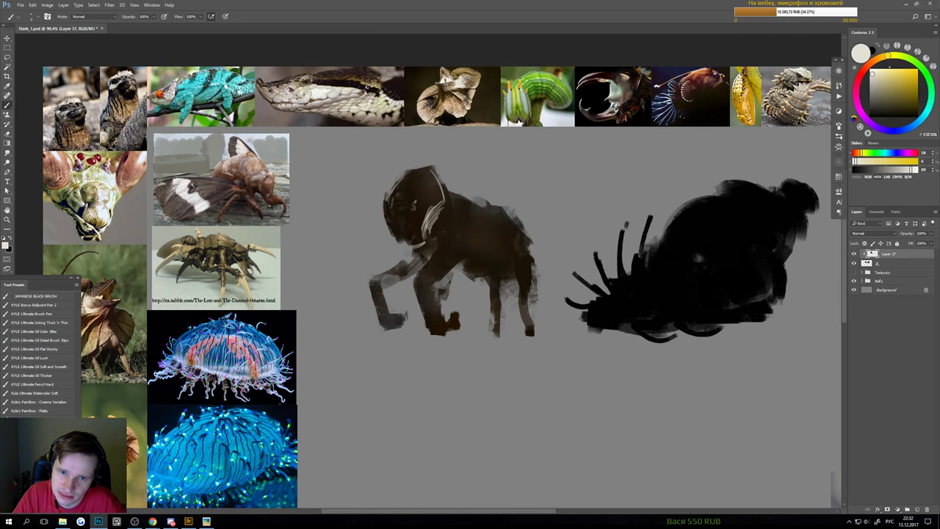
{"action": "left_click_drag", "start_coordinate": [421, 194], "coordinate": [413, 209]}
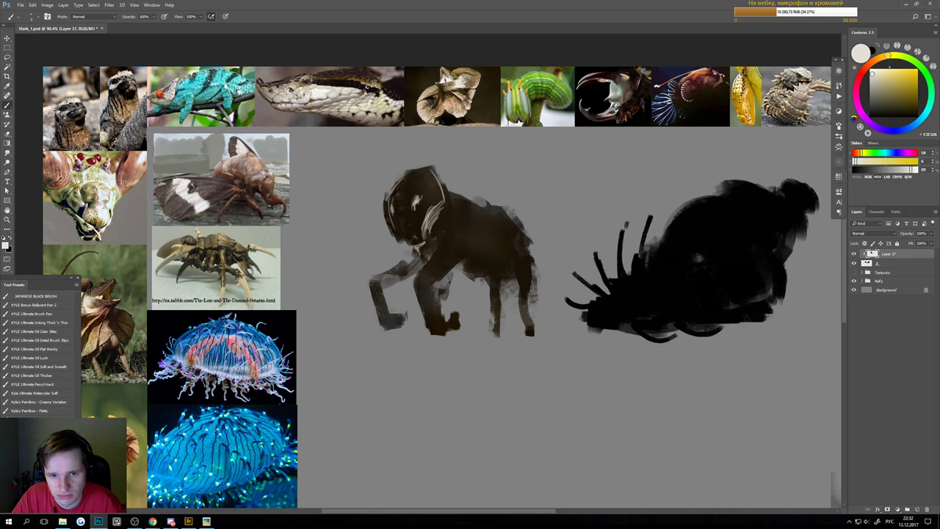
Sketch thin off-white contour lines over the four-legged creature's neck, shoulder, ribs and legs to describe its form
{"action": "left_click_drag", "start_coordinate": [448, 210], "coordinate": [450, 197]}
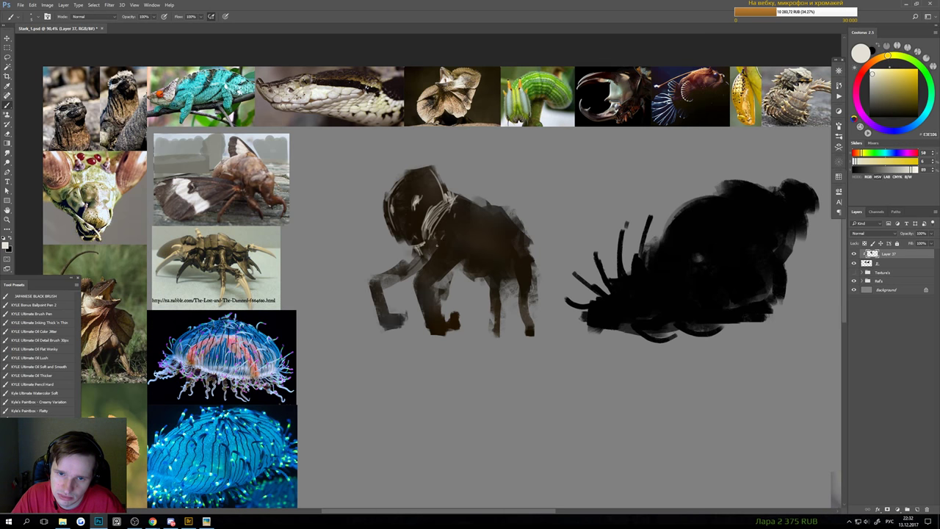
{"action": "mouse_move", "coordinate": [432, 258]}
{"action": "left_mouse_down"}
{"action": "mouse_move", "coordinate": [439, 224]}
{"action": "mouse_move", "coordinate": [437, 242]}
{"action": "mouse_move", "coordinate": [477, 234]}
{"action": "mouse_move", "coordinate": [448, 219]}
{"action": "mouse_move", "coordinate": [477, 211]}
{"action": "mouse_move", "coordinate": [444, 237]}
{"action": "left_mouse_up"}
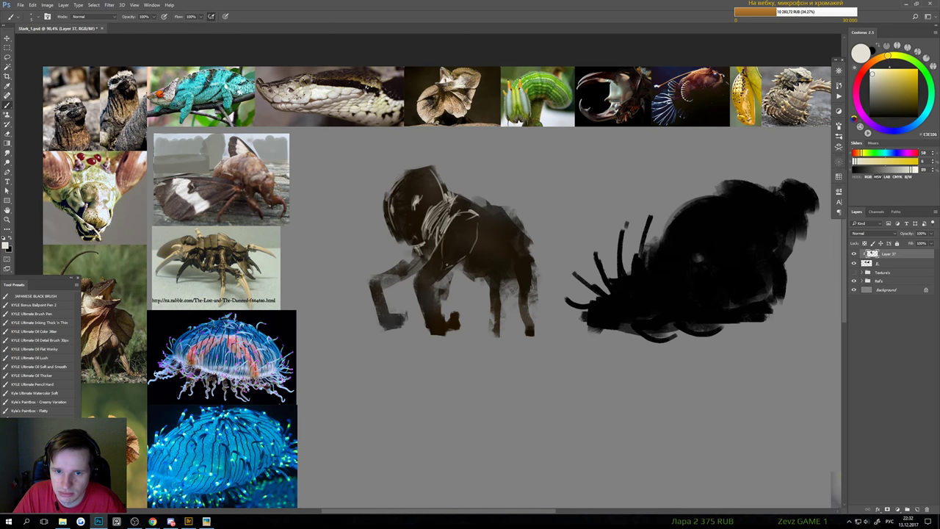
{"action": "mouse_move", "coordinate": [451, 269]}
{"action": "left_mouse_down"}
{"action": "mouse_move", "coordinate": [458, 259]}
{"action": "mouse_move", "coordinate": [487, 269]}
{"action": "left_mouse_up"}
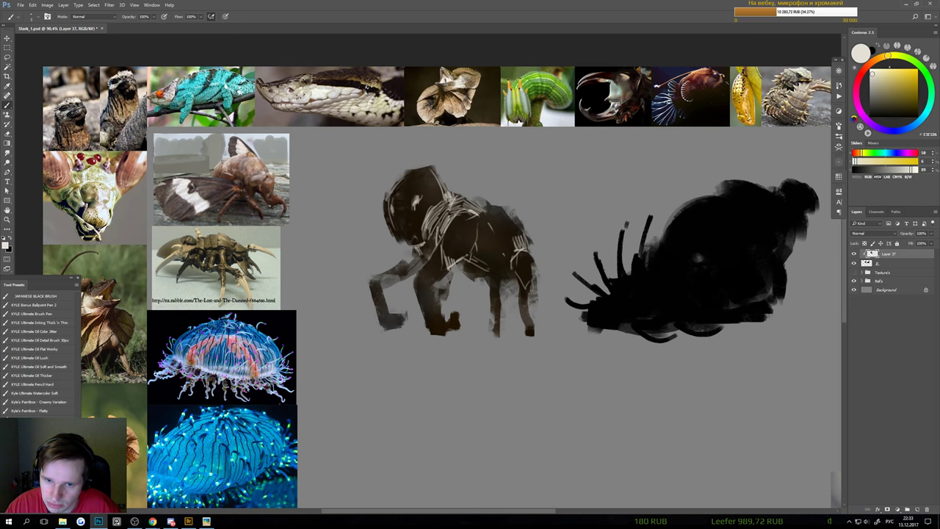
{"action": "left_click_drag", "start_coordinate": [465, 257], "coordinate": [491, 272]}
{"action": "mouse_move", "coordinate": [468, 258]}
{"action": "left_mouse_down"}
{"action": "mouse_move", "coordinate": [500, 273]}
{"action": "mouse_move", "coordinate": [520, 216]}
{"action": "left_mouse_up"}
{"action": "left_click_drag", "start_coordinate": [485, 242], "coordinate": [520, 207]}
{"action": "left_click_drag", "start_coordinate": [494, 238], "coordinate": [526, 205]}
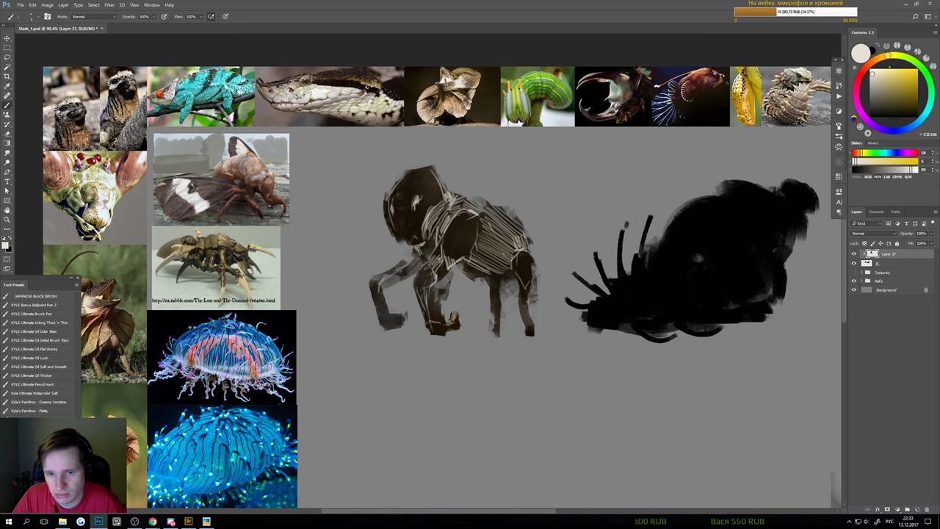
{"action": "left_click_drag", "start_coordinate": [520, 297], "coordinate": [527, 323]}
{"action": "left_click_drag", "start_coordinate": [527, 308], "coordinate": [529, 328]}
Try to fade the pale lines on the four-legged creature's torso with the _SOFT 100% eraser, and undo it
{"action": "scroll", "coordinate": [516, 238], "scroll_direction": "down", "scroll_amount": 5}
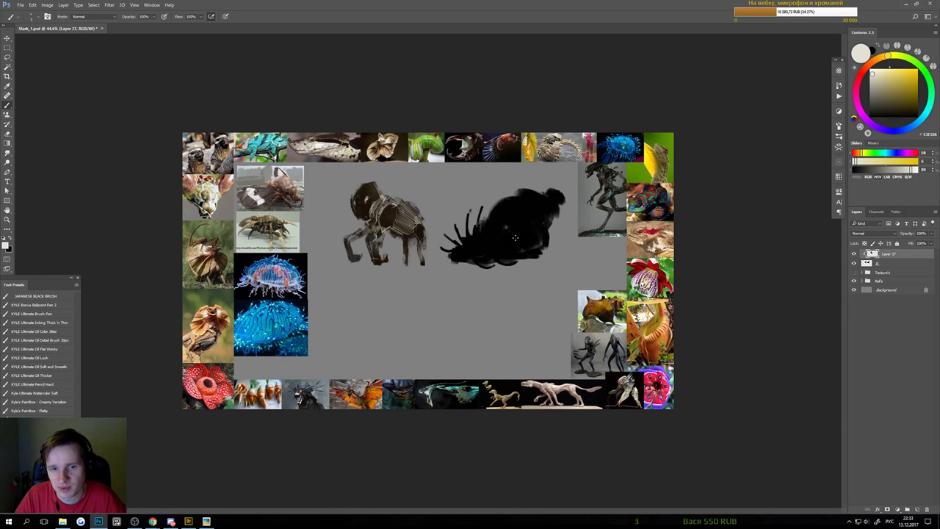
{"action": "mouse_move", "coordinate": [393, 240]}
{"action": "left_mouse_down"}
{"action": "mouse_move", "coordinate": [419, 241]}
{"action": "mouse_move", "coordinate": [419, 232]}
{"action": "mouse_move", "coordinate": [426, 273]}
{"action": "left_mouse_up"}
{"action": "left_click_drag", "start_coordinate": [428, 273], "coordinate": [409, 281]}
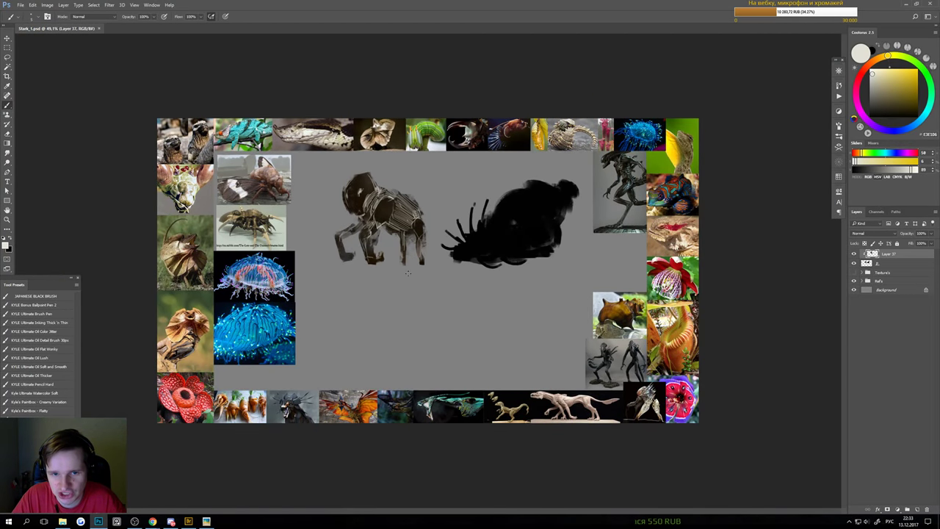
{"action": "scroll", "coordinate": [421, 214], "scroll_direction": "up", "scroll_amount": 1}
{"action": "left_click_drag", "start_coordinate": [422, 214], "coordinate": [465, 268]}
{"action": "scroll", "coordinate": [466, 267], "scroll_direction": "up", "scroll_amount": 3}
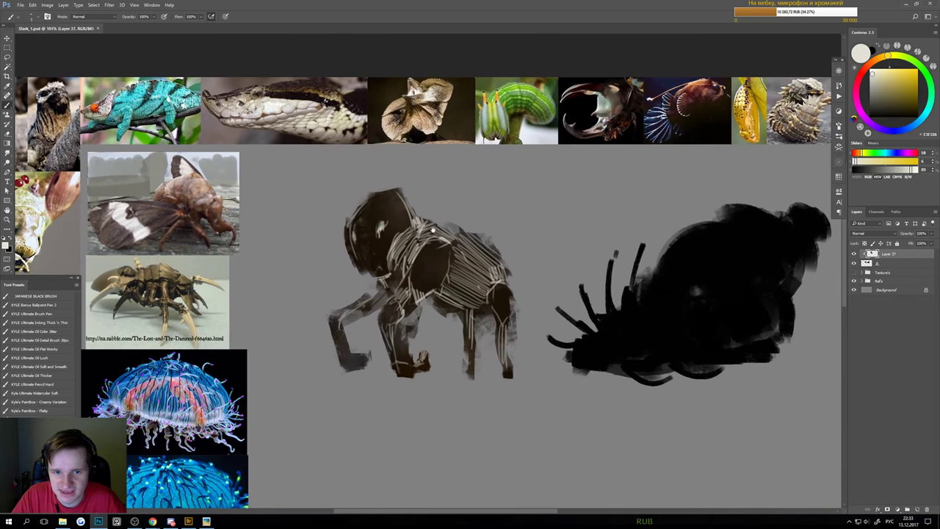
{"action": "scroll", "coordinate": [411, 243], "scroll_direction": "down", "scroll_amount": 1}
{"action": "key", "text": "e"}
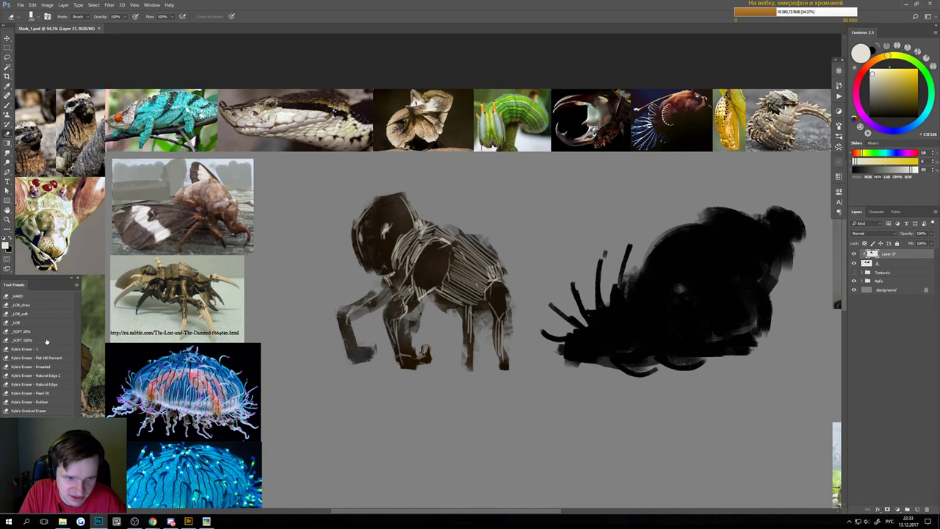
{"action": "left_click", "coordinate": [46, 341]}
{"action": "mouse_move", "coordinate": [454, 267]}
{"action": "left_mouse_down"}
{"action": "mouse_move", "coordinate": [470, 296]}
{"action": "mouse_move", "coordinate": [469, 277]}
{"action": "mouse_move", "coordinate": [465, 285]}
{"action": "mouse_move", "coordinate": [447, 274]}
{"action": "mouse_move", "coordinate": [453, 283]}
{"action": "mouse_move", "coordinate": [475, 239]}
{"action": "mouse_move", "coordinate": [469, 288]}
{"action": "mouse_move", "coordinate": [439, 273]}
{"action": "mouse_move", "coordinate": [459, 279]}
{"action": "mouse_move", "coordinate": [486, 212]}
{"action": "mouse_move", "coordinate": [462, 298]}
{"action": "mouse_move", "coordinate": [468, 238]}
{"action": "mouse_move", "coordinate": [425, 257]}
{"action": "mouse_move", "coordinate": [437, 232]}
{"action": "mouse_move", "coordinate": [418, 256]}
{"action": "mouse_move", "coordinate": [417, 280]}
{"action": "mouse_move", "coordinate": [462, 258]}
{"action": "mouse_move", "coordinate": [496, 331]}
{"action": "mouse_move", "coordinate": [459, 258]}
{"action": "mouse_move", "coordinate": [406, 363]}
{"action": "mouse_move", "coordinate": [407, 308]}
{"action": "left_mouse_up"}
{"action": "key", "text": "ctrl+z"}
{"action": "key", "text": "ctrl+z"}
Paint over the pale neck and torso lines with dark browns sampled from the creature and the dried-petal reference, using a larger brush
{"action": "key", "text": "b"}
{"action": "left_click", "coordinate": [454, 283], "text": "alt"}
{"action": "right_click", "coordinate": [453, 283], "text": "alt"}
{"action": "key", "text": "ctrl+z"}
{"action": "right_click", "coordinate": [451, 302], "text": "alt"}
{"action": "key", "text": "ctrl+z"}
{"action": "left_click", "coordinate": [449, 276], "text": "alt"}
{"action": "key", "text": "ctrl+z"}
{"action": "key", "text": "ctrl+z"}
{"action": "key", "text": "]"}
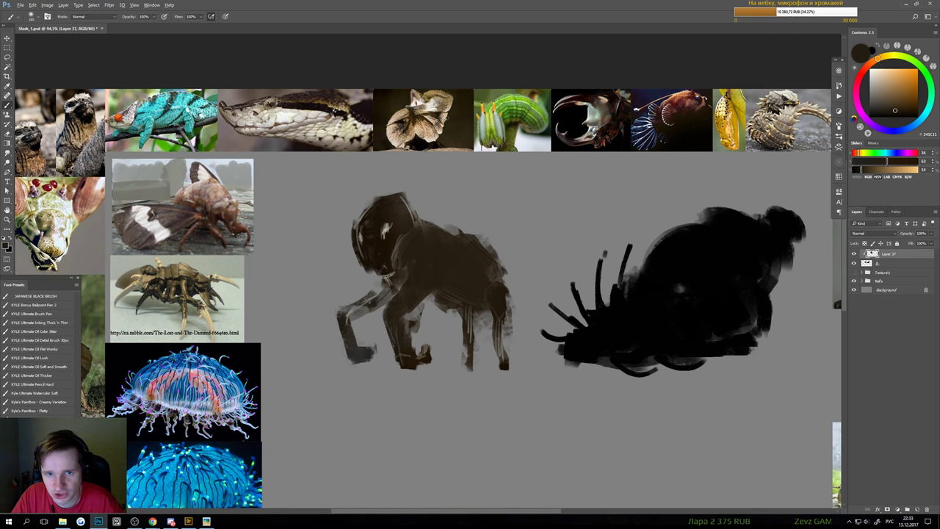
{"action": "left_click", "coordinate": [440, 111], "text": "alt"}
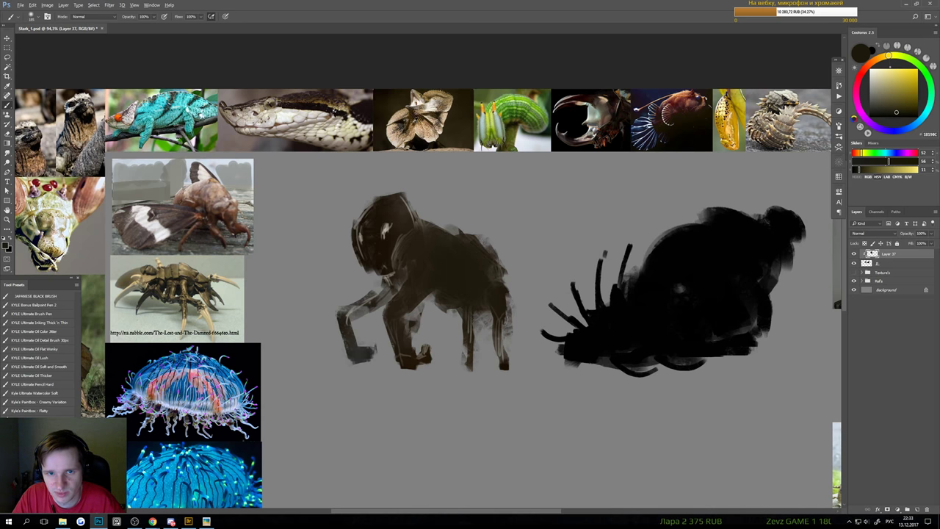
{"action": "left_click", "coordinate": [404, 119], "text": "alt"}
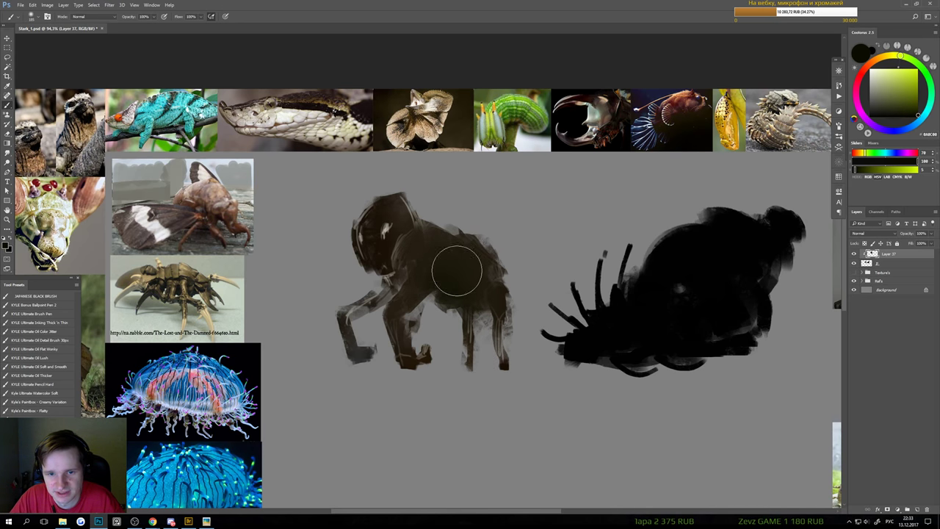
Sample an off-white from the dried-petal reference and paint jagged teeth, a jaw outline, eyes and neck highlights on the four-legged creature
{"action": "left_click", "coordinate": [431, 109], "text": "alt"}
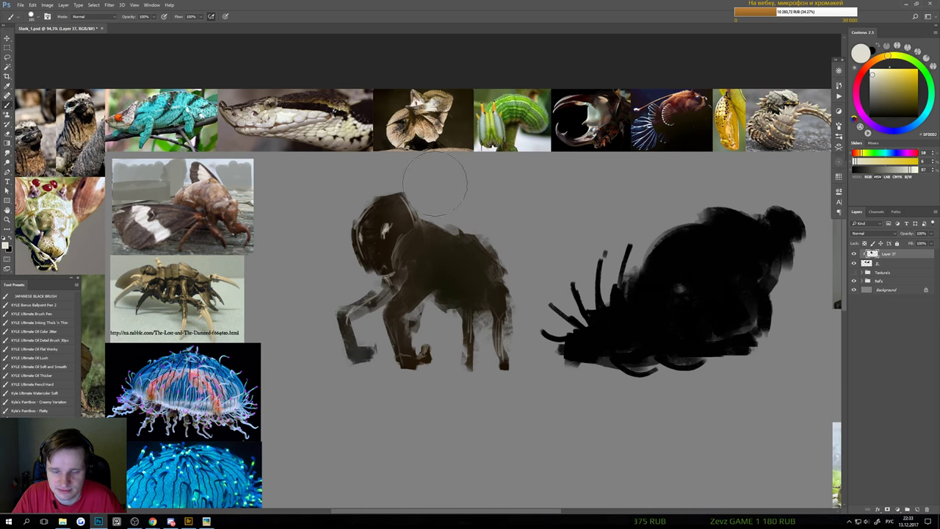
{"action": "key", "text": "bracketleft"}
{"action": "key", "text": "bracketleft"}
{"action": "key", "text": "bracketleft"}
{"action": "key", "text": "bracketleft"}
{"action": "key", "text": "bracketleft"}
{"action": "key", "text": "bracketleft"}
{"action": "key", "text": "bracketleft"}
{"action": "key", "text": "bracketleft"}
{"action": "key", "text": "bracketleft"}
{"action": "key", "text": "bracketleft"}
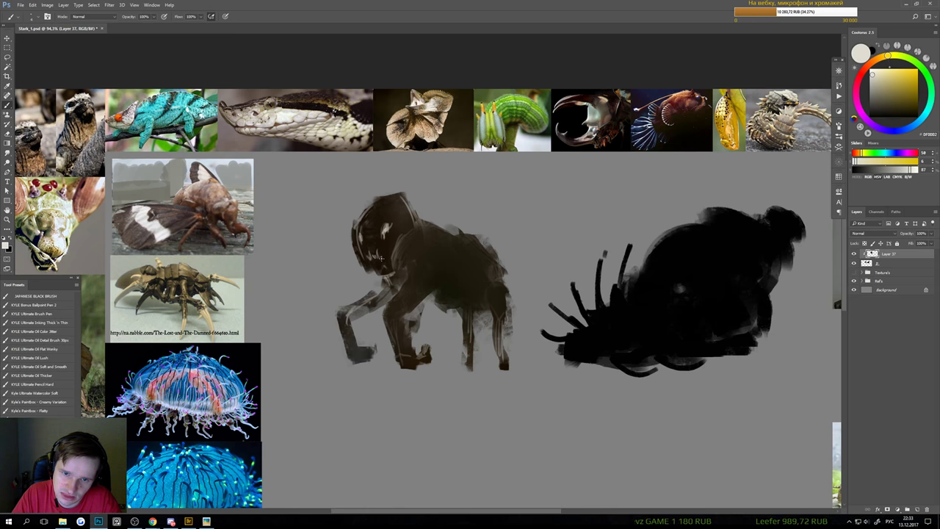
{"action": "key", "text": "bracketright"}
{"action": "key", "text": "bracketright"}
{"action": "left_click_drag", "start_coordinate": [381, 252], "coordinate": [376, 259]}
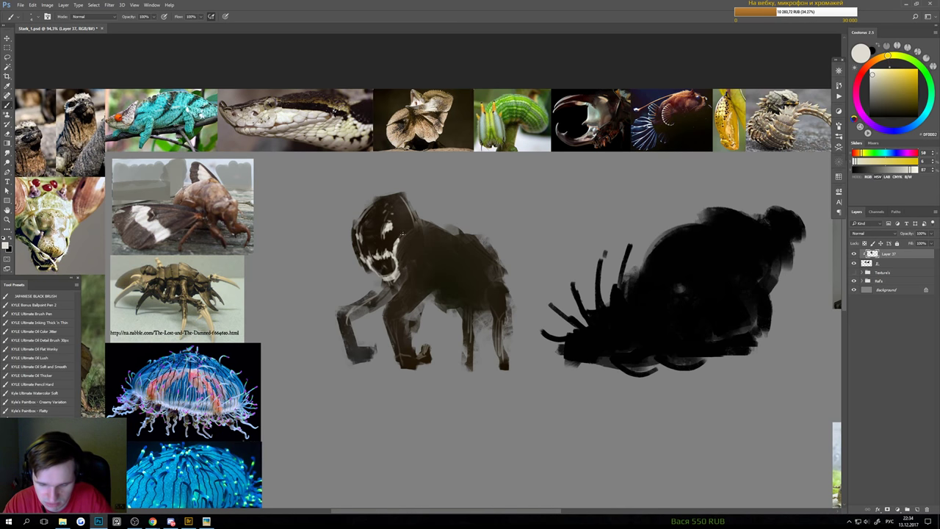
{"action": "mouse_move", "coordinate": [404, 217]}
{"action": "left_mouse_down"}
{"action": "mouse_move", "coordinate": [399, 207]}
{"action": "mouse_move", "coordinate": [433, 226]}
{"action": "mouse_move", "coordinate": [412, 233]}
{"action": "mouse_move", "coordinate": [436, 240]}
{"action": "left_mouse_up"}
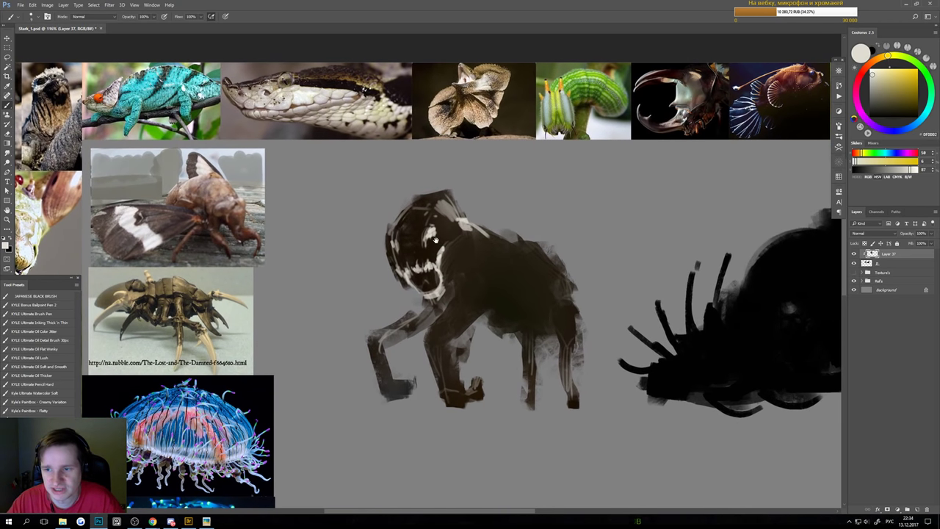
Merge the shading layer with the creature silhouettes layer and add a new empty layer above
{"action": "left_click", "coordinate": [871, 264], "text": "shift"}
{"action": "key", "text": "ctrl+e"}
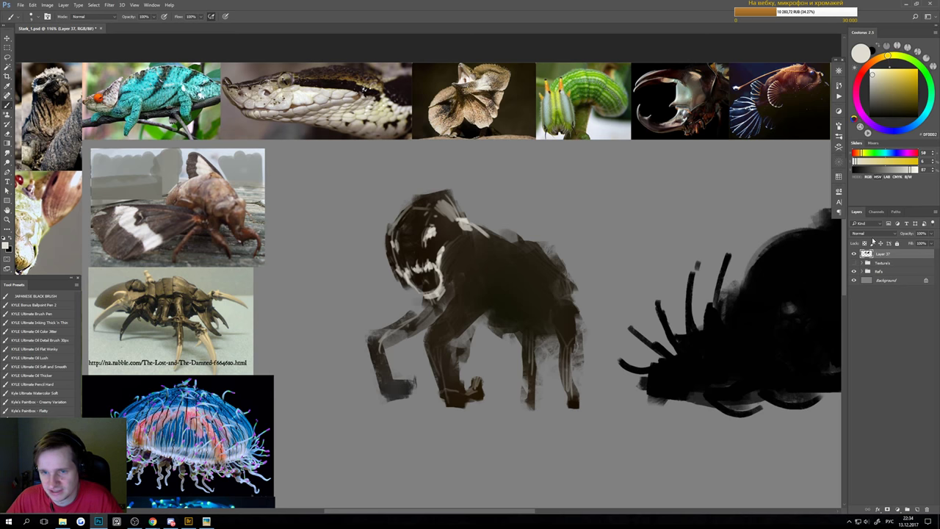
{"action": "key", "text": "ctrl+shift+n"}
{"action": "key", "text": "Return"}
{"action": "scroll", "coordinate": [498, 198], "scroll_direction": "down", "scroll_amount": 2}
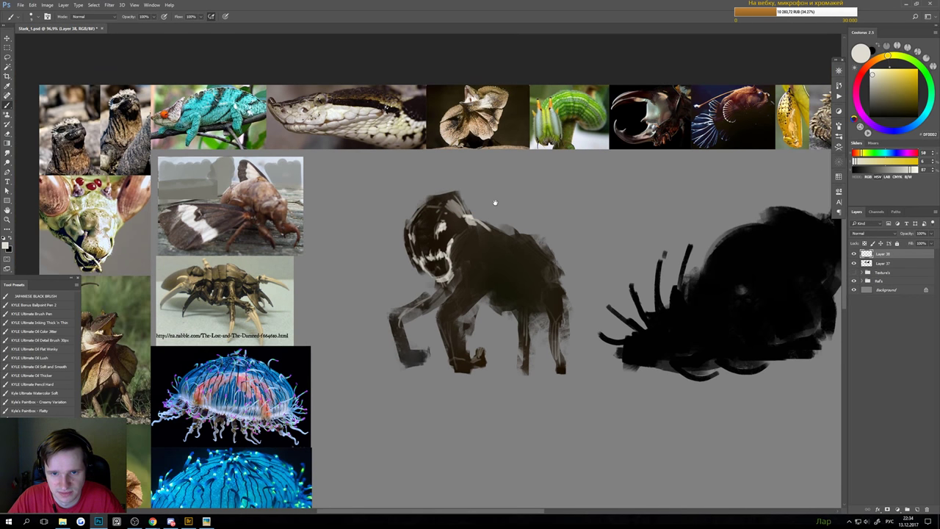
Add a second empty layer on top and delete the spare empty layer beneath it
{"action": "left_click_drag", "start_coordinate": [461, 199], "coordinate": [536, 213]}
{"action": "key", "text": "ctrl+z"}
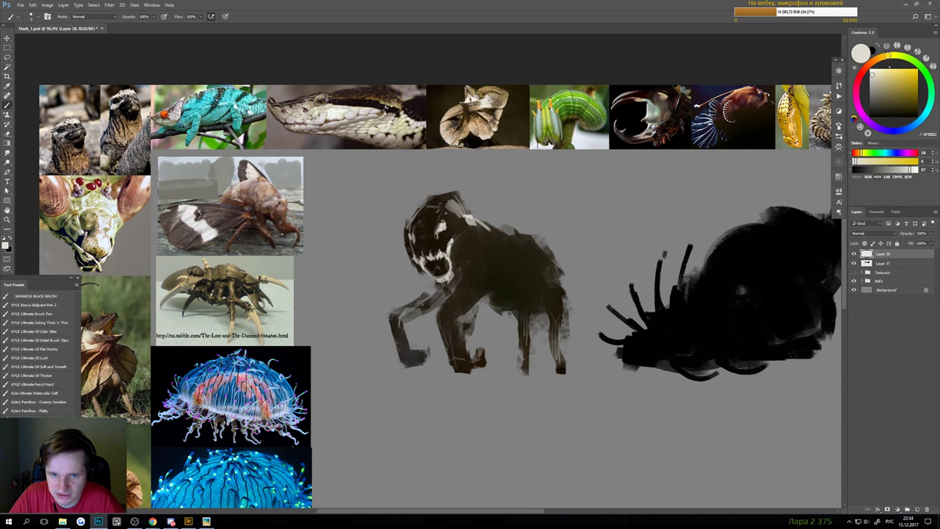
{"action": "scroll", "coordinate": [533, 242], "scroll_direction": "up", "scroll_amount": 1}
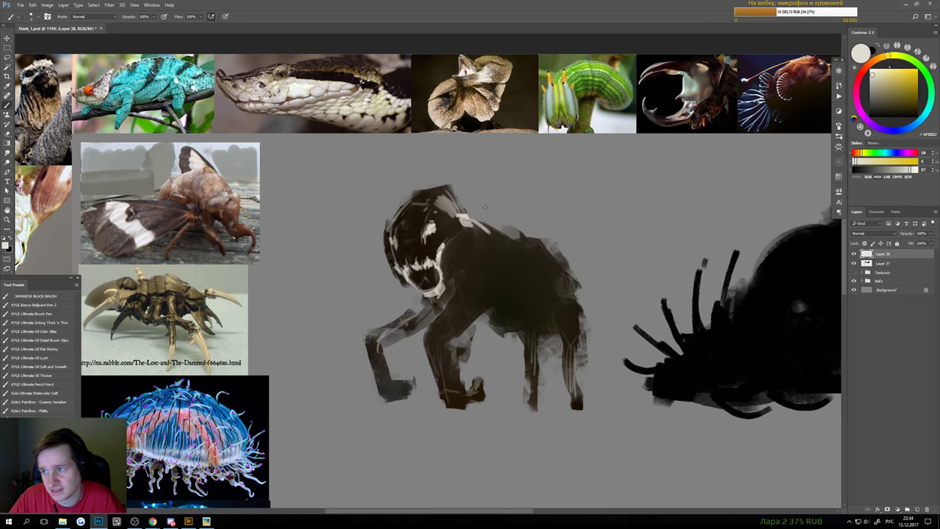
{"action": "key", "text": "ctrl+shift+n"}
{"action": "key", "text": "Return"}
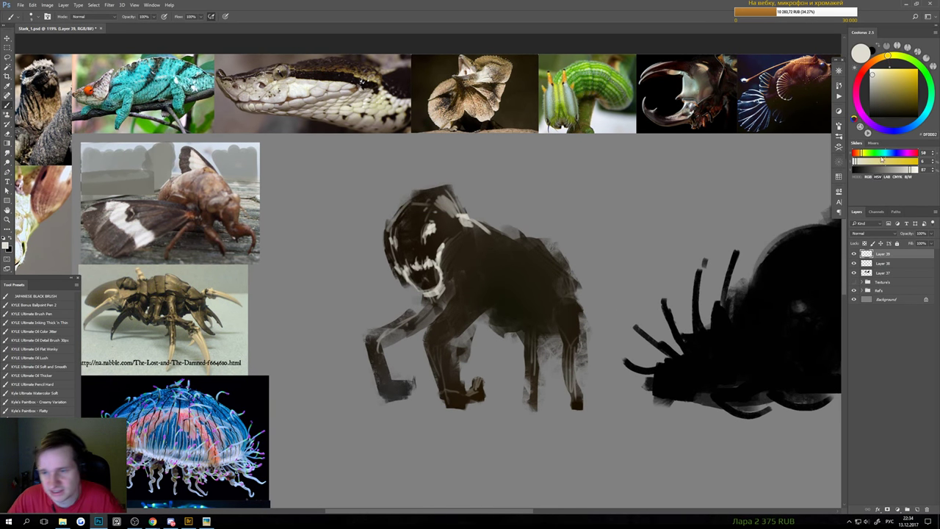
{"action": "key", "text": "v"}
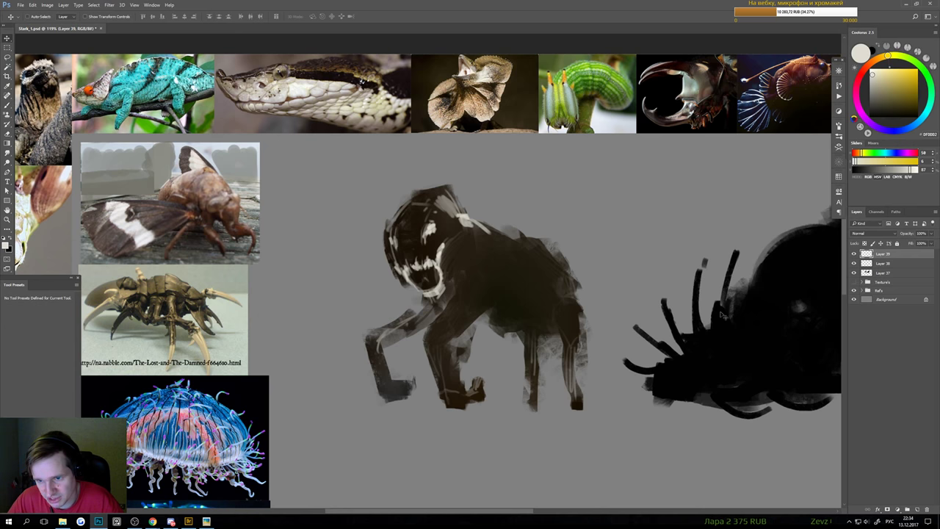
{"action": "left_click", "coordinate": [752, 325], "text": "ctrl"}
{"action": "left_click_drag", "start_coordinate": [730, 325], "coordinate": [547, 291]}
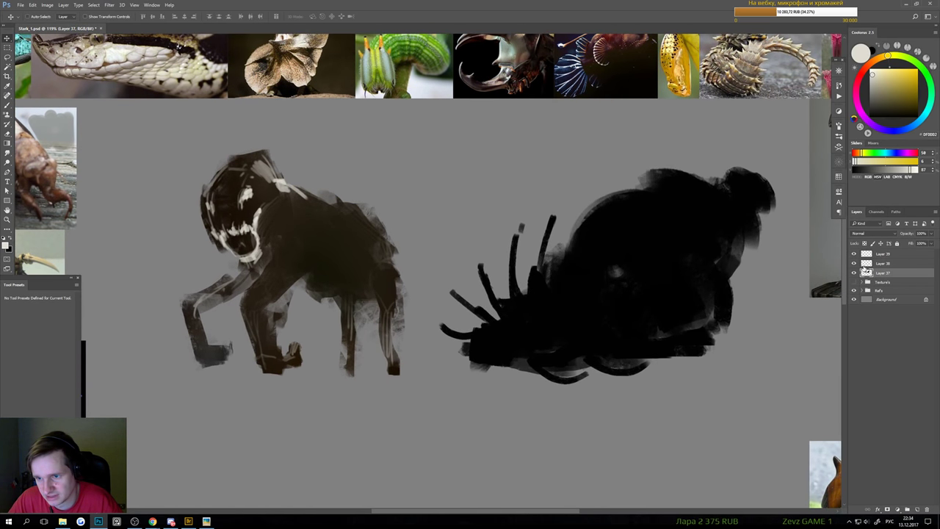
{"action": "left_click", "coordinate": [863, 256]}
{"action": "left_click_drag", "start_coordinate": [787, 277], "coordinate": [731, 281]}
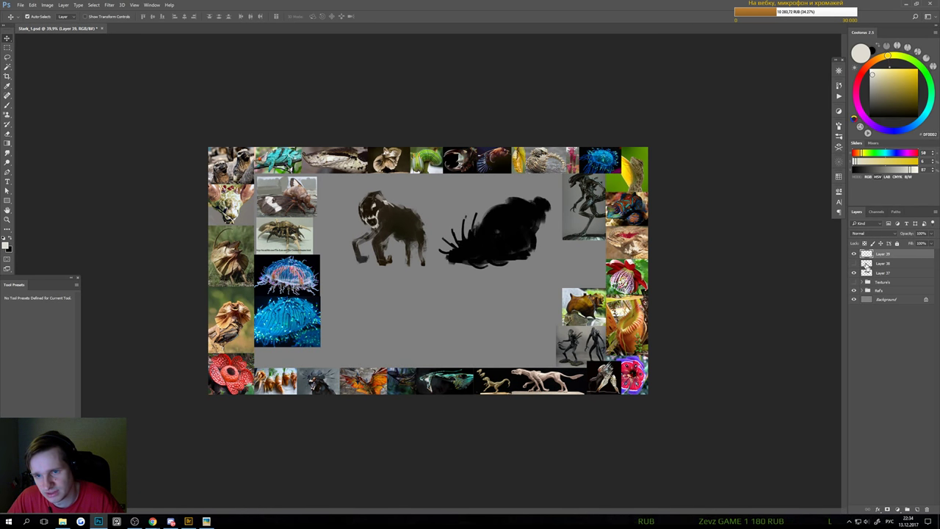
{"action": "left_click", "coordinate": [867, 264]}
{"action": "key", "text": "Delete"}
Clip the empty layer to the creatures layer and paint off-white diagonal stripes across the spiny crouching silhouette
{"action": "left_click", "coordinate": [867, 254]}
{"action": "key", "text": "b"}
{"action": "left_click_drag", "start_coordinate": [491, 246], "coordinate": [521, 244]}
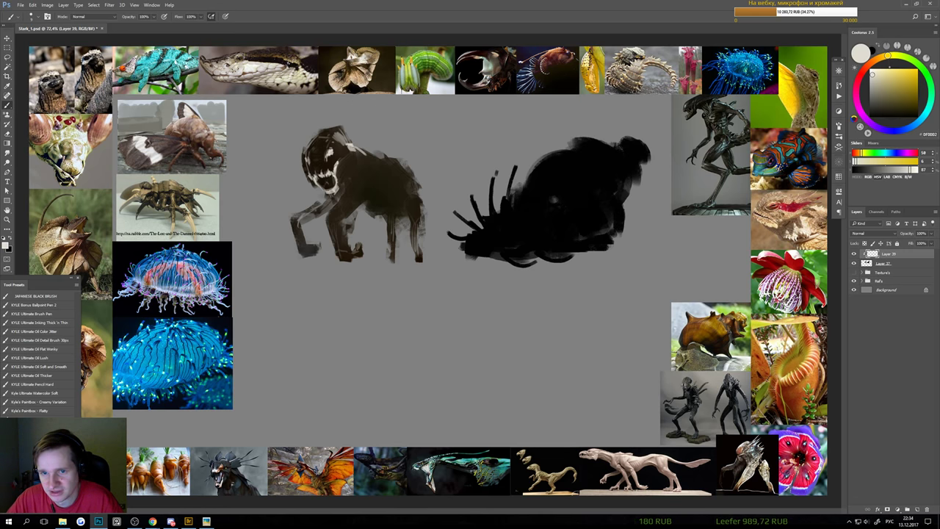
{"action": "left_click_drag", "start_coordinate": [502, 260], "coordinate": [601, 141]}
{"action": "mouse_move", "coordinate": [505, 260]}
{"action": "left_mouse_down"}
{"action": "mouse_move", "coordinate": [608, 143]}
{"action": "mouse_move", "coordinate": [600, 140]}
{"action": "left_mouse_up"}
{"action": "left_click_drag", "start_coordinate": [471, 259], "coordinate": [587, 138]}
{"action": "mouse_move", "coordinate": [470, 258]}
{"action": "left_mouse_down"}
{"action": "mouse_move", "coordinate": [591, 138]}
{"action": "mouse_move", "coordinate": [611, 143]}
{"action": "left_mouse_up"}
{"action": "left_click_drag", "start_coordinate": [495, 258], "coordinate": [624, 136]}
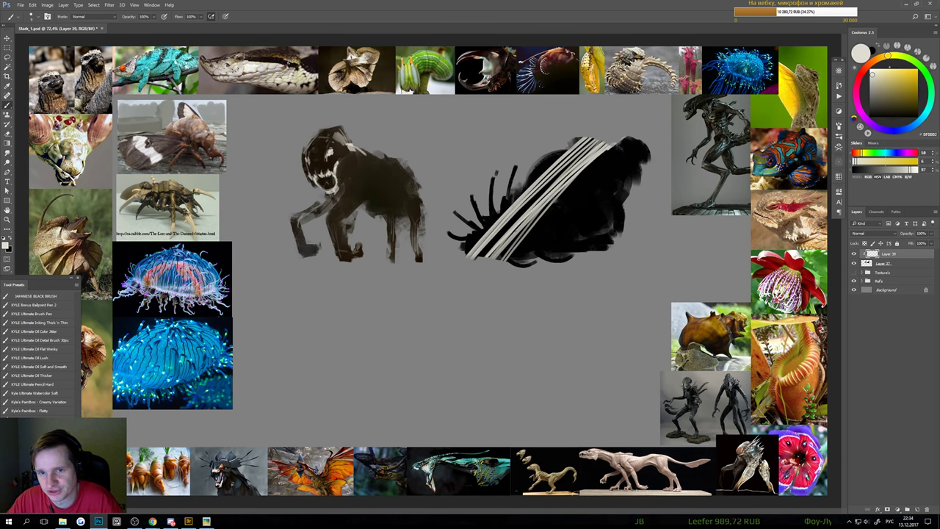
Release the striped test layer from its clipping mask and delete it
{"action": "left_click", "coordinate": [887, 258], "text": "alt"}
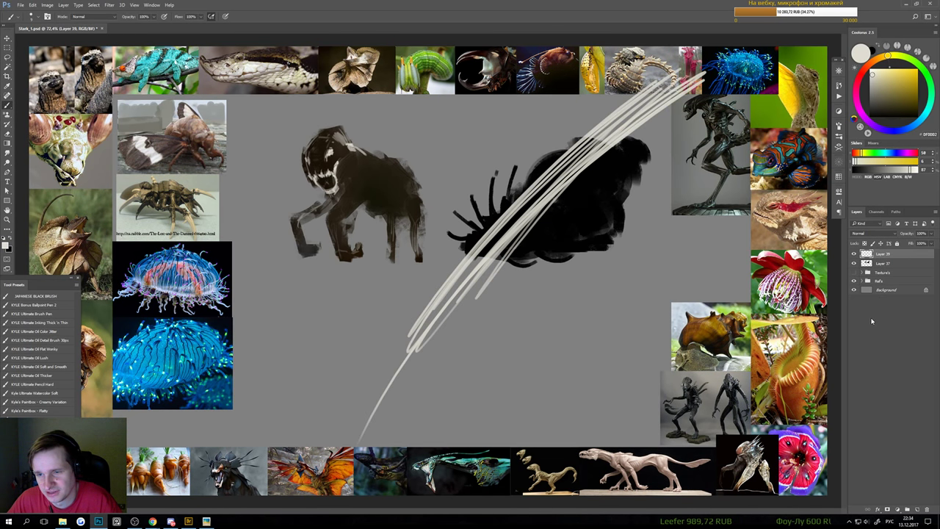
{"action": "key", "text": "Delete"}
{"action": "key", "text": "v"}
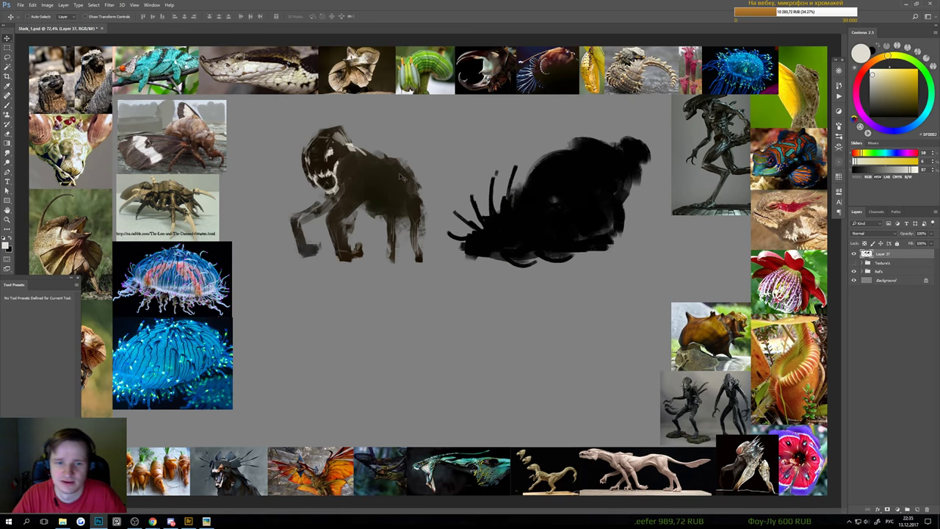
Save the document and paint light grey strokes, sampled from the standing creature's face, around its head and jaw
{"action": "key", "text": "ctrl+s"}
{"action": "scroll", "coordinate": [372, 189], "scroll_direction": "up", "scroll_amount": 4}
{"action": "left_click_drag", "start_coordinate": [372, 210], "coordinate": [461, 249]}
{"action": "scroll", "coordinate": [420, 224], "scroll_direction": "down", "scroll_amount": 3}
{"action": "left_click_drag", "start_coordinate": [420, 224], "coordinate": [448, 242]}
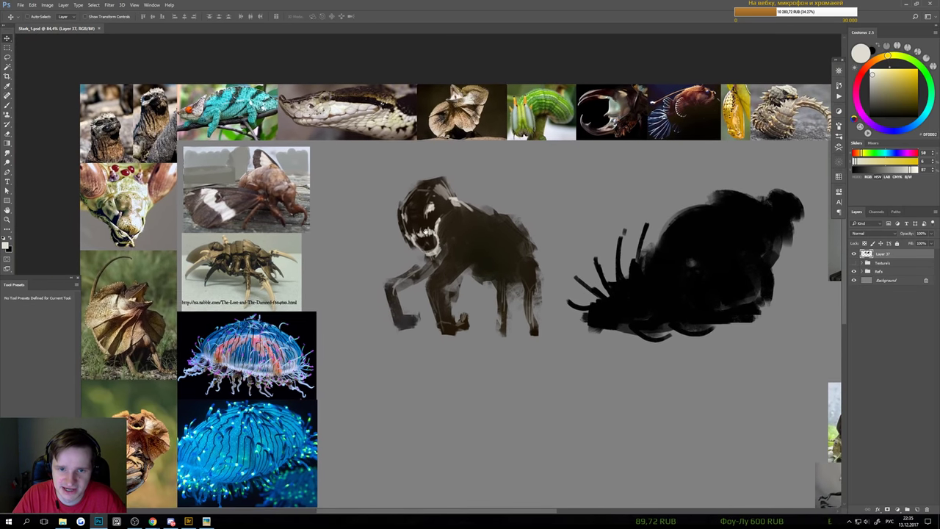
{"action": "key", "text": "e"}
{"action": "left_click", "coordinate": [33, 296]}
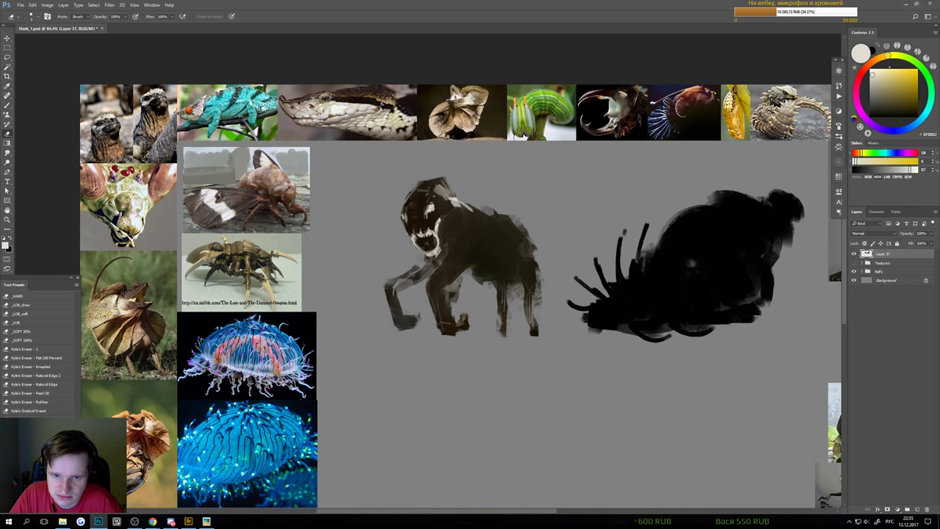
{"action": "key", "text": "b"}
{"action": "scroll", "coordinate": [431, 241], "scroll_direction": "up", "scroll_amount": 1}
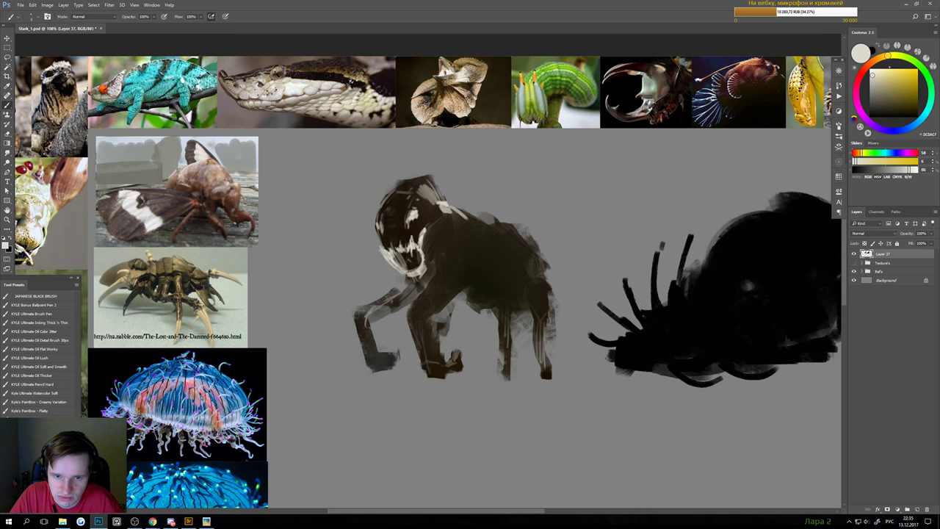
{"action": "left_click", "coordinate": [420, 242], "text": "alt"}
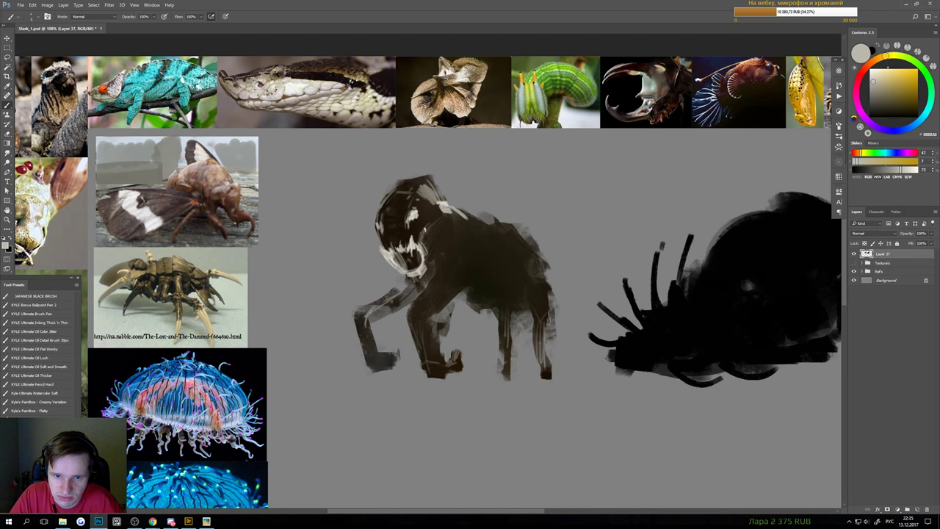
{"action": "left_click", "coordinate": [425, 249], "text": "alt"}
{"action": "left_click", "coordinate": [413, 216], "text": "alt"}
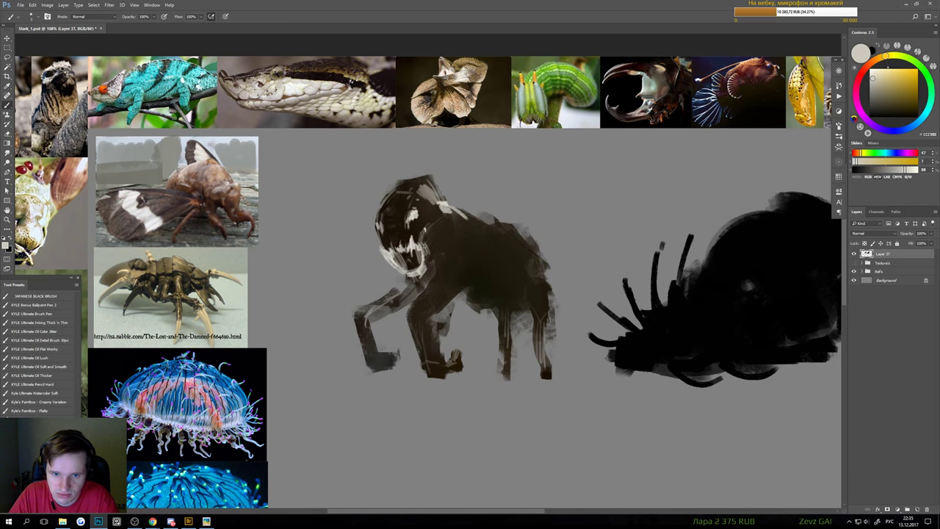
{"action": "left_click_drag", "start_coordinate": [397, 244], "coordinate": [395, 254]}
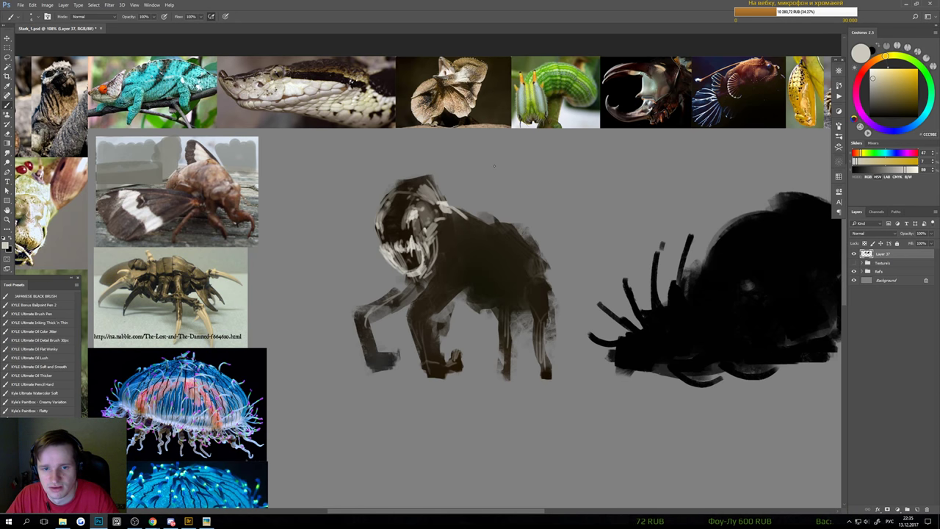
Move the creatures layer slightly up and to the left on the grey canvas
{"action": "scroll", "coordinate": [502, 235], "scroll_direction": "down", "scroll_amount": 2}
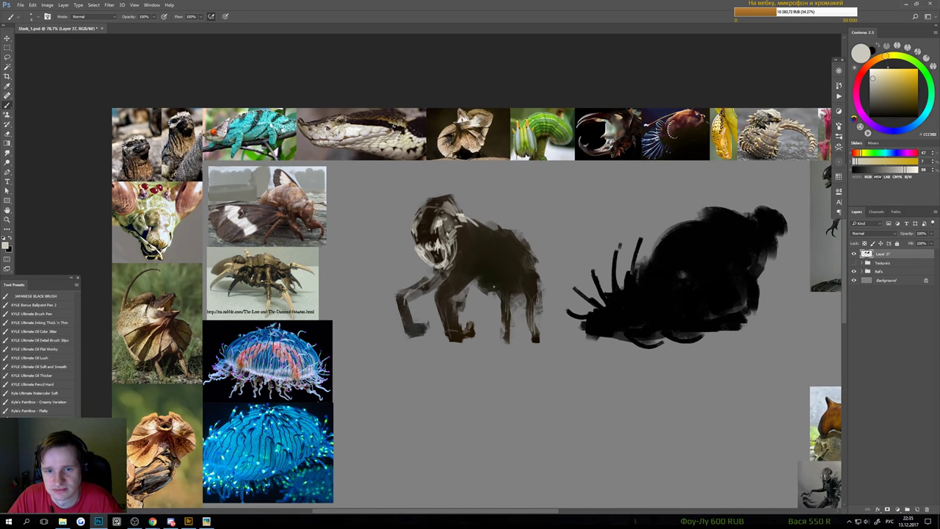
{"action": "scroll", "coordinate": [533, 225], "scroll_direction": "down", "scroll_amount": 1}
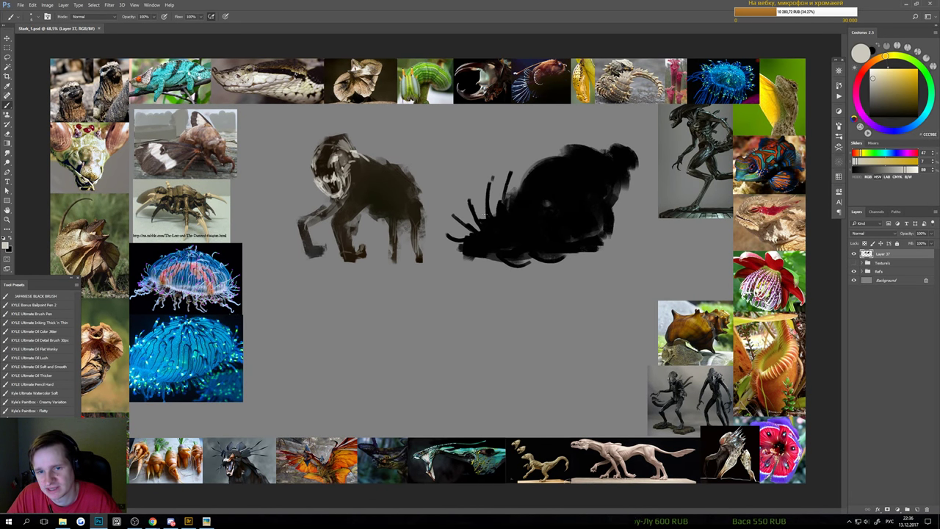
{"action": "key", "text": "v"}
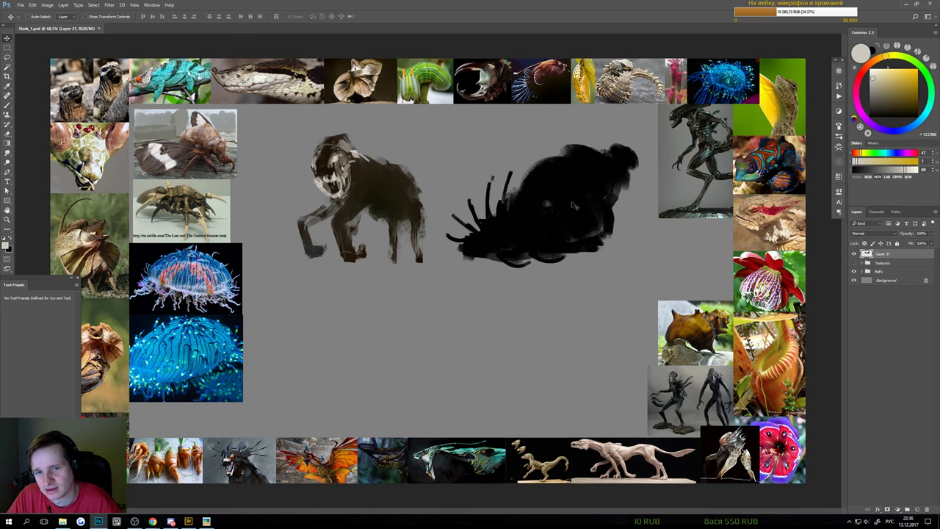
{"action": "left_click_drag", "start_coordinate": [601, 191], "coordinate": [590, 178]}
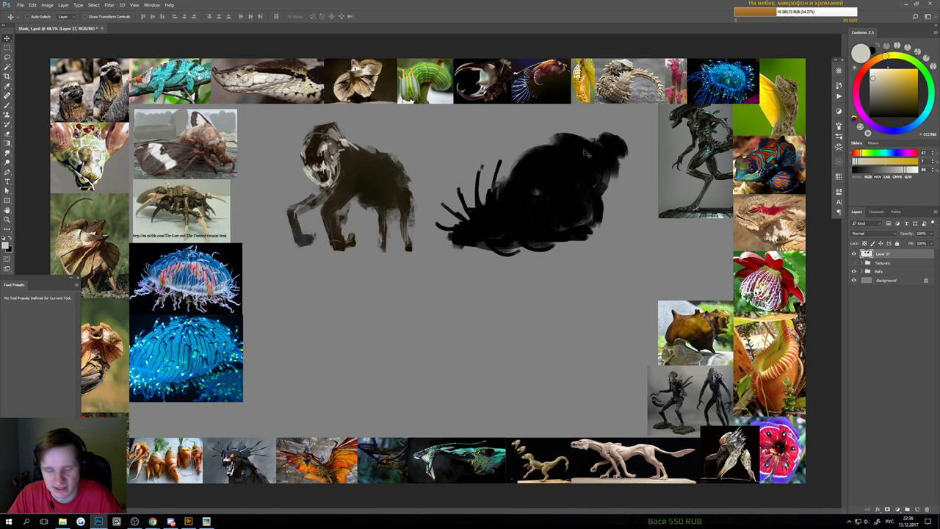
Add a new empty layer above the creatures and clip it to the creatures layer
{"action": "key", "text": "ctrl+shift+n"}
{"action": "key", "text": "Return"}
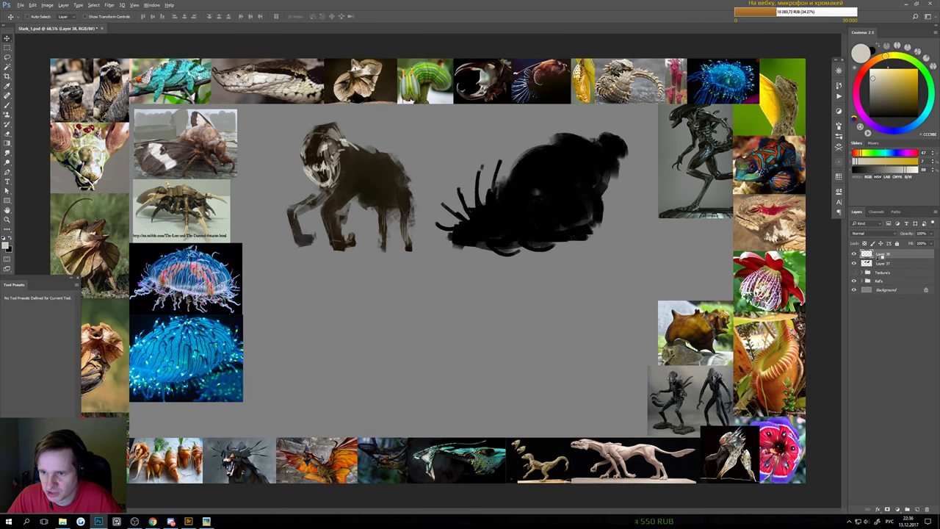
{"action": "key", "text": "b"}
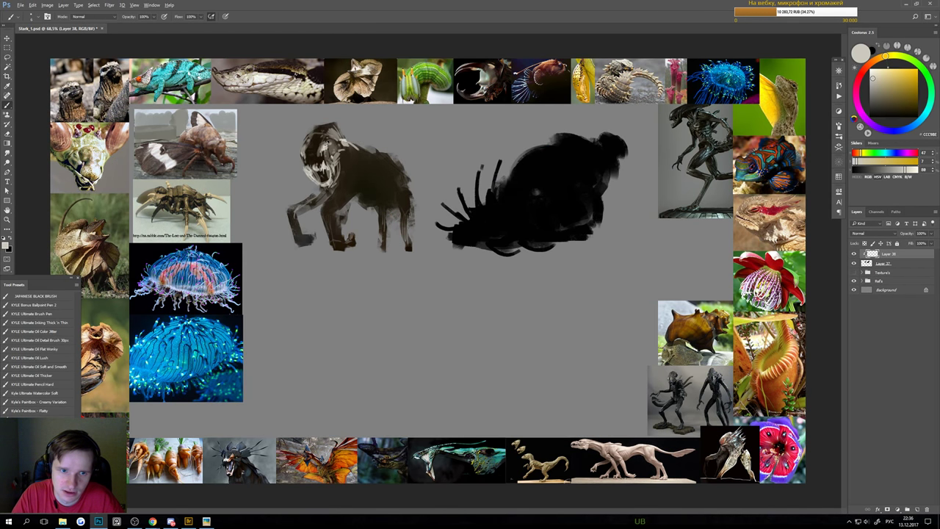
{"action": "left_click", "coordinate": [584, 78], "text": "alt"}
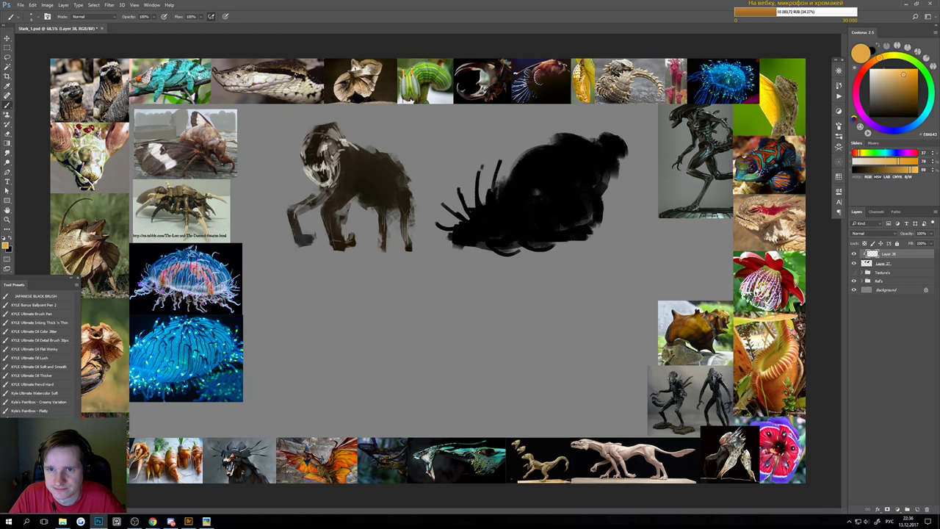
{"action": "right_click", "coordinate": [441, 232], "text": "alt"}
{"action": "left_click_drag", "start_coordinate": [510, 197], "coordinate": [558, 294]}
{"action": "key", "text": "ctrl+z"}
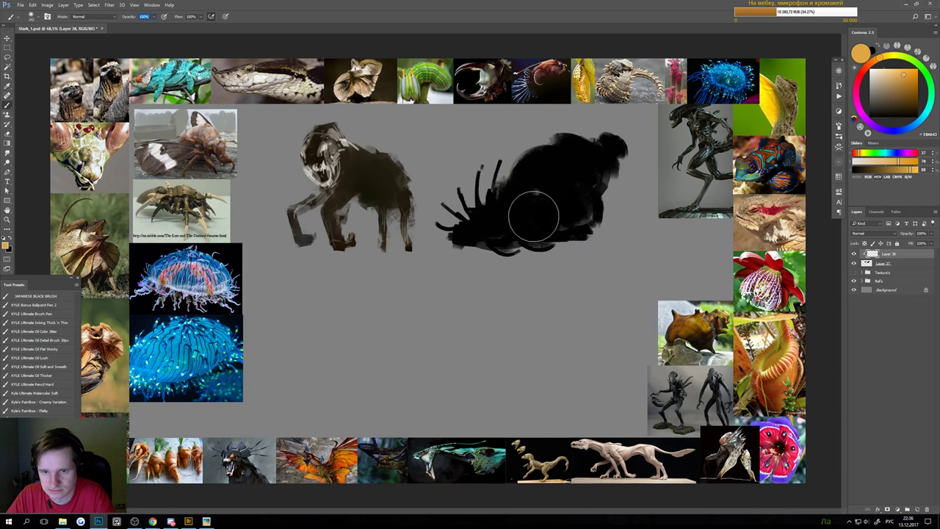
{"action": "left_click_drag", "start_coordinate": [534, 216], "coordinate": [529, 207]}
{"action": "key", "text": "ctrl+z"}
{"action": "left_click", "coordinate": [691, 330], "text": "alt"}
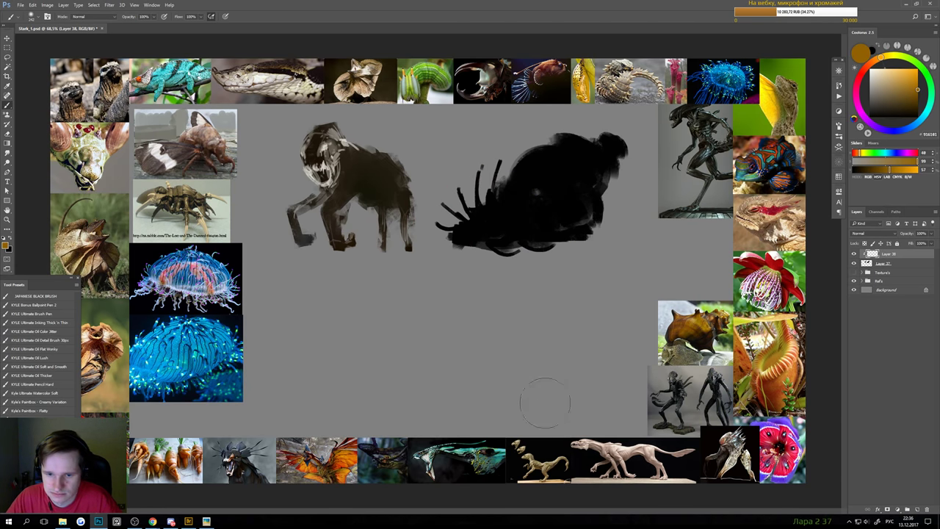
Cover the spiny crouching creature's body with dark teal and its head with yellow-green, both sampled from the teal reptile-head reference
{"action": "left_click", "coordinate": [464, 454], "text": "alt"}
{"action": "mouse_move", "coordinate": [541, 221]}
{"action": "left_mouse_down"}
{"action": "mouse_move", "coordinate": [568, 207]}
{"action": "mouse_move", "coordinate": [580, 177]}
{"action": "mouse_move", "coordinate": [504, 219]}
{"action": "left_mouse_up"}
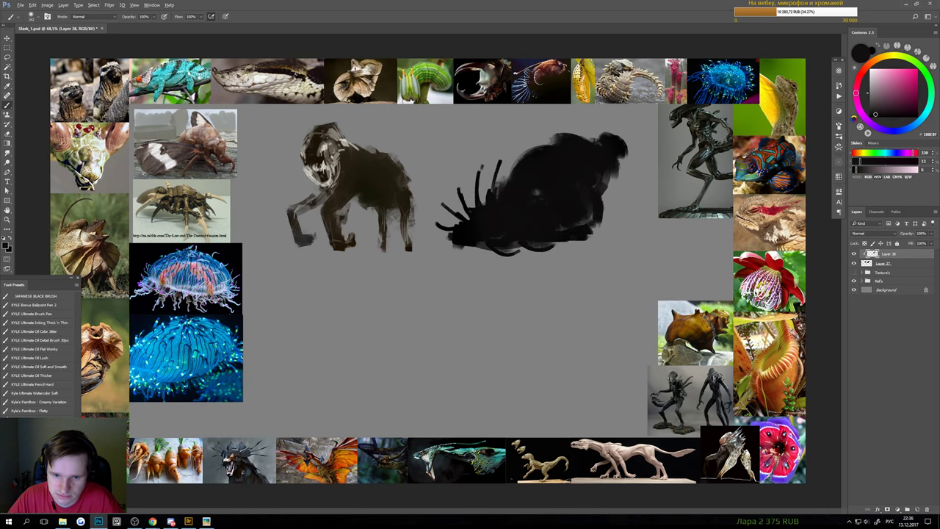
{"action": "left_click", "coordinate": [433, 446], "text": "alt"}
{"action": "left_click_drag", "start_coordinate": [535, 193], "coordinate": [524, 211]}
{"action": "left_click", "coordinate": [537, 195], "text": "alt"}
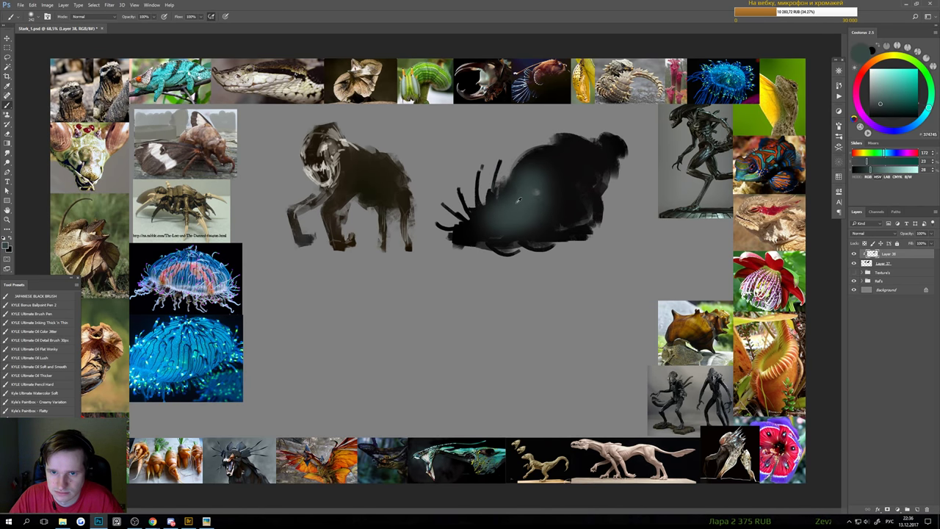
{"action": "mouse_move", "coordinate": [520, 170]}
{"action": "left_mouse_down"}
{"action": "mouse_move", "coordinate": [562, 161]}
{"action": "mouse_move", "coordinate": [575, 189]}
{"action": "mouse_move", "coordinate": [529, 166]}
{"action": "mouse_move", "coordinate": [477, 196]}
{"action": "left_mouse_up"}
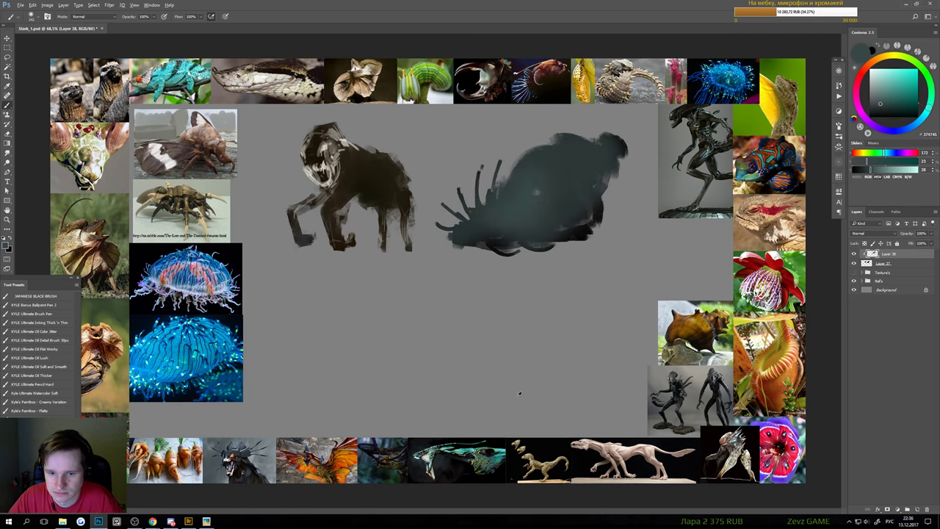
{"action": "left_click", "coordinate": [479, 459], "text": "alt"}
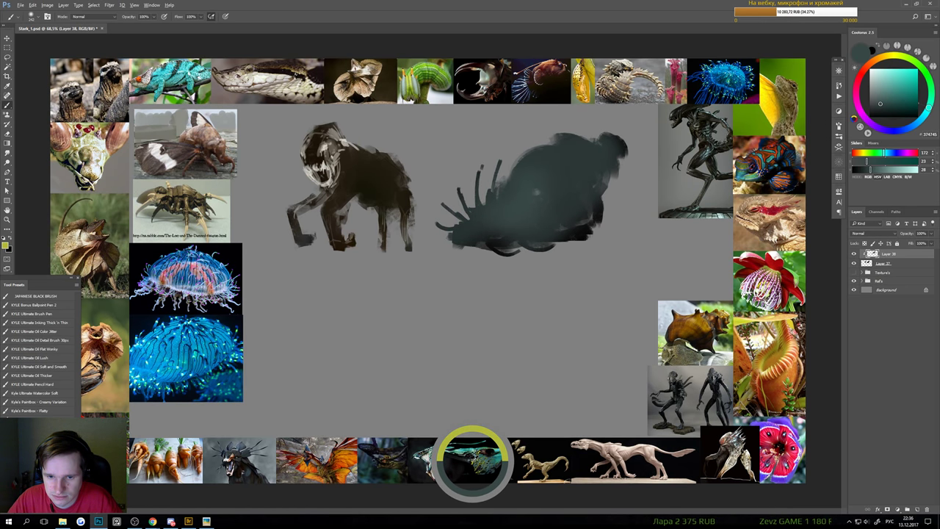
{"action": "mouse_move", "coordinate": [514, 205]}
{"action": "left_mouse_down"}
{"action": "mouse_move", "coordinate": [471, 228]}
{"action": "mouse_move", "coordinate": [531, 214]}
{"action": "mouse_move", "coordinate": [542, 223]}
{"action": "mouse_move", "coordinate": [470, 192]}
{"action": "mouse_move", "coordinate": [515, 223]}
{"action": "mouse_move", "coordinate": [534, 206]}
{"action": "left_mouse_up"}
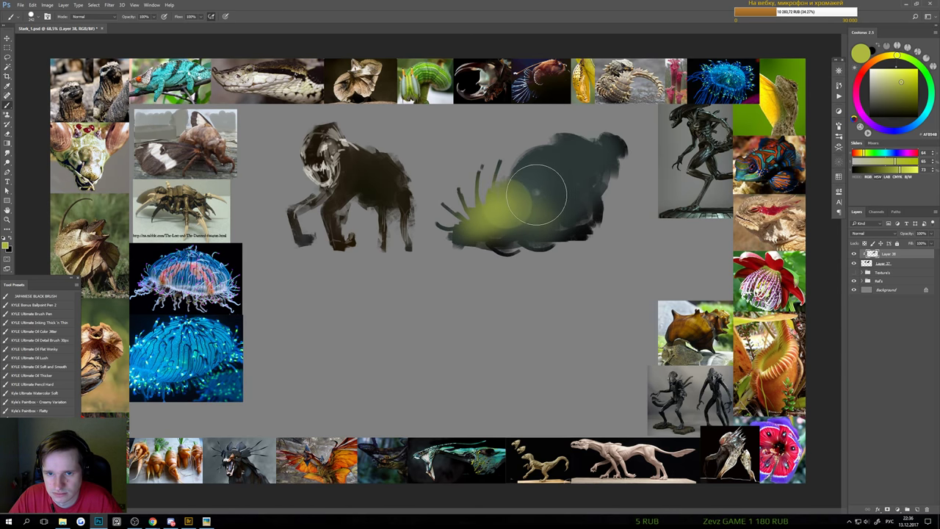
{"action": "key", "text": "e"}
{"action": "key", "text": "ctrl+z"}
{"action": "left_click_drag", "start_coordinate": [452, 228], "coordinate": [500, 163]}
{"action": "key", "text": "b"}
{"action": "left_click_drag", "start_coordinate": [498, 212], "coordinate": [488, 201]}
{"action": "key", "text": "ctrl+alt+z"}
{"action": "key", "text": "ctrl+alt+z"}
{"action": "key", "text": "ctrl+alt+z"}
{"action": "key", "text": "ctrl+alt+z"}
{"action": "key", "text": "ctrl+alt+z"}
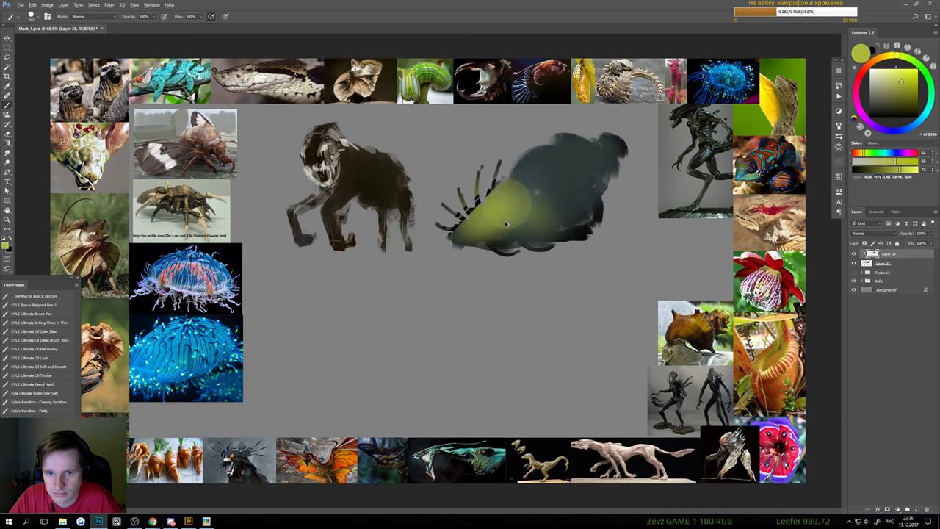
{"action": "key", "text": "ctrl+alt+z"}
{"action": "key", "text": "ctrl+alt+z"}
{"action": "key", "text": "ctrl+alt+z"}
{"action": "key", "text": "ctrl+alt+z"}
{"action": "key", "text": "ctrl+alt+z"}
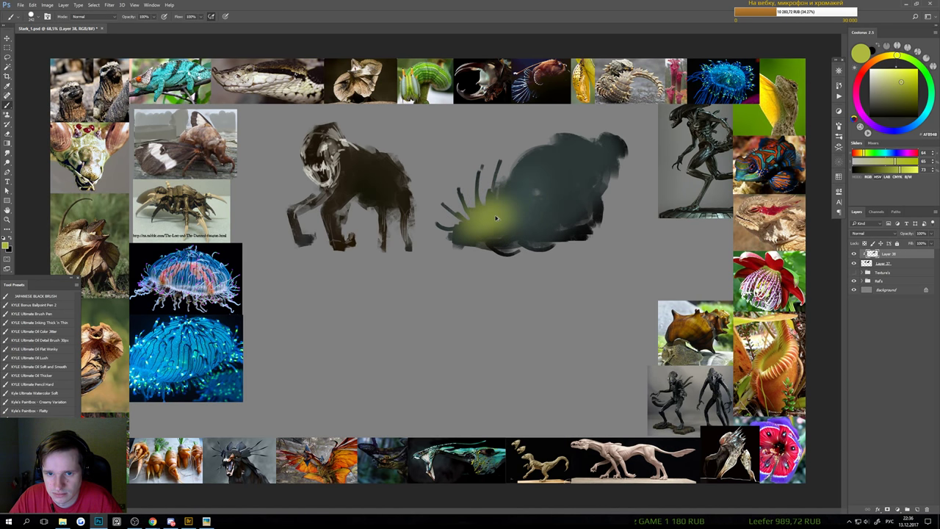
Extend the yellow-green over the spiny creature's head and front, and paint curved stripes across its back with a much smaller brush
{"action": "mouse_move", "coordinate": [490, 206]}
{"action": "left_mouse_down"}
{"action": "mouse_move", "coordinate": [488, 184]}
{"action": "mouse_move", "coordinate": [500, 219]}
{"action": "mouse_move", "coordinate": [516, 229]}
{"action": "mouse_move", "coordinate": [509, 215]}
{"action": "mouse_move", "coordinate": [520, 219]}
{"action": "mouse_move", "coordinate": [542, 226]}
{"action": "left_mouse_up"}
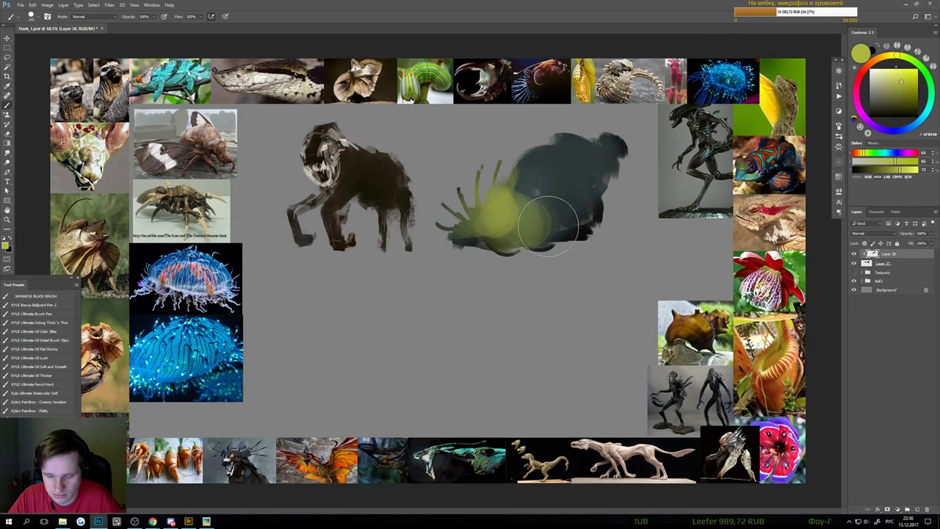
{"action": "key", "text": "bracketleft"}
{"action": "key", "text": "bracketleft"}
{"action": "key", "text": "bracketleft"}
{"action": "key", "text": "bracketleft"}
{"action": "key", "text": "bracketleft"}
{"action": "key", "text": "bracketleft"}
{"action": "key", "text": "bracketleft"}
{"action": "key", "text": "bracketleft"}
{"action": "key", "text": "bracketleft"}
{"action": "key", "text": "bracketleft"}
{"action": "key", "text": "bracketleft"}
{"action": "key", "text": "bracketleft"}
{"action": "key", "text": "bracketleft"}
{"action": "left_click_drag", "start_coordinate": [530, 153], "coordinate": [573, 203]}
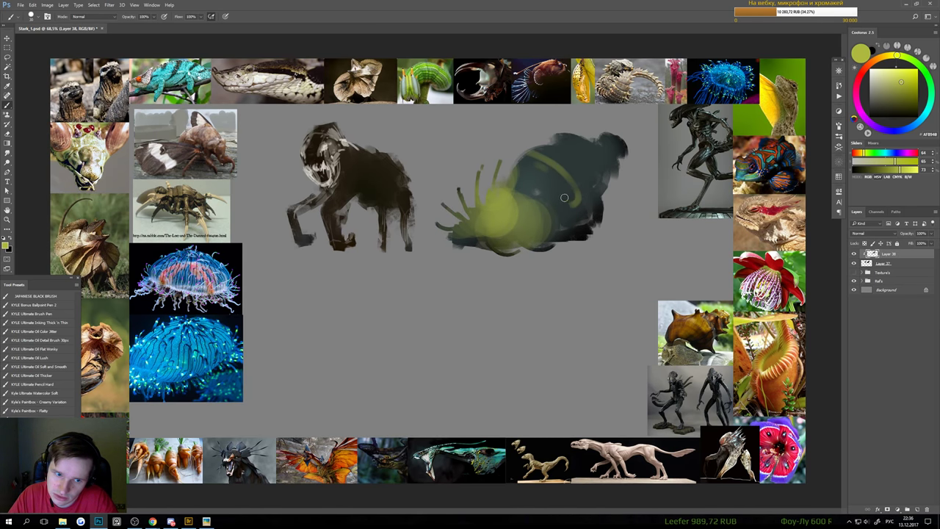
{"action": "left_click_drag", "start_coordinate": [542, 167], "coordinate": [563, 216]}
{"action": "left_click_drag", "start_coordinate": [194, 349], "coordinate": [283, 344]}
{"action": "key", "text": "ctrl+0"}
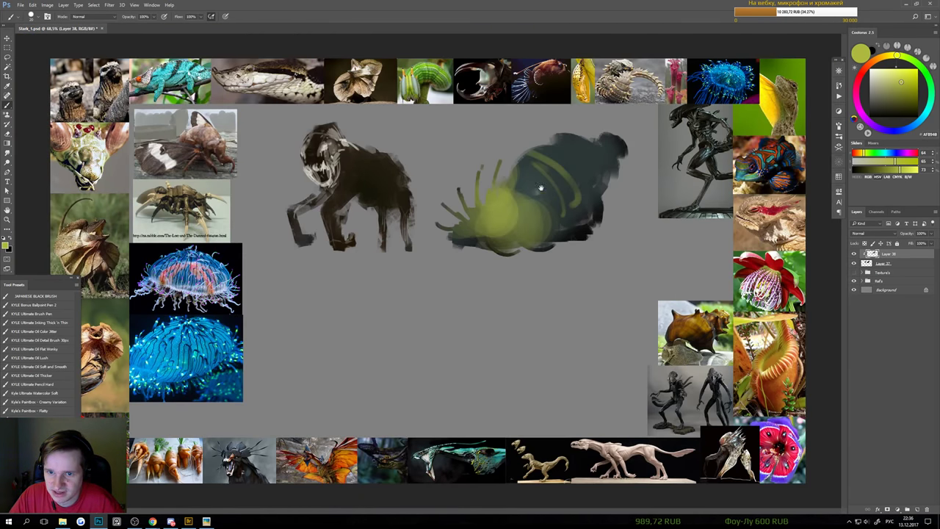
{"action": "left_click_drag", "start_coordinate": [565, 139], "coordinate": [606, 180]}
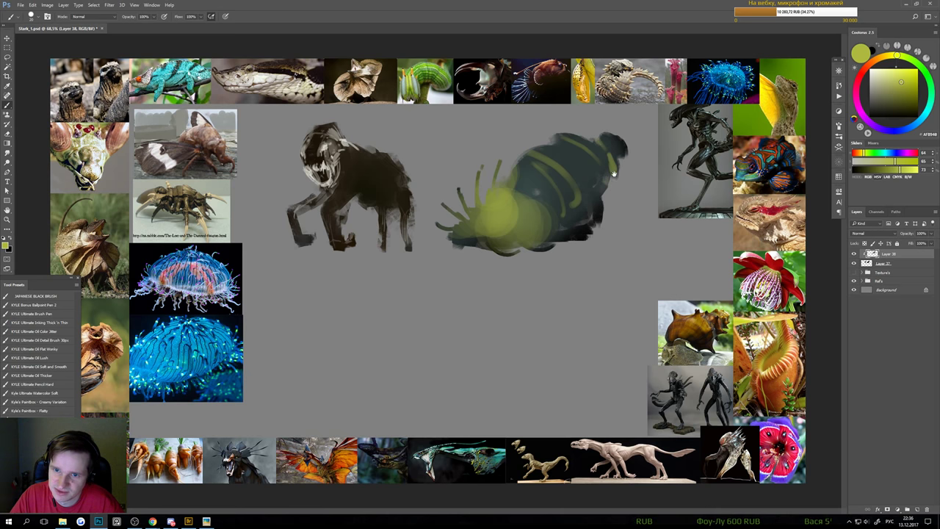
Merge the clipped colour layer with the creatures layer and toggle the merged layer's visibility to check it
{"action": "scroll", "coordinate": [614, 174], "scroll_direction": "down", "scroll_amount": 2}
{"action": "left_click", "coordinate": [875, 264], "text": "shift"}
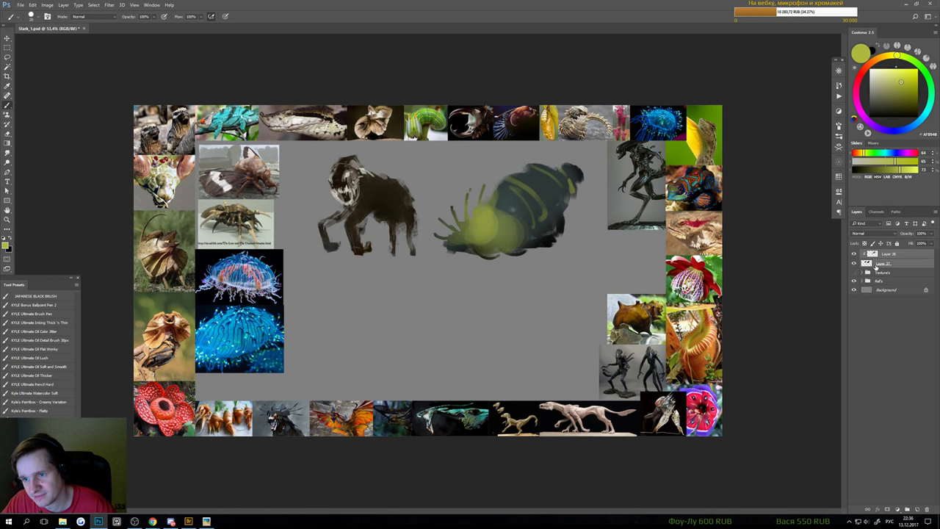
{"action": "key", "text": "ctrl+e"}
{"action": "left_click", "coordinate": [854, 256]}
{"action": "left_click", "coordinate": [854, 256]}
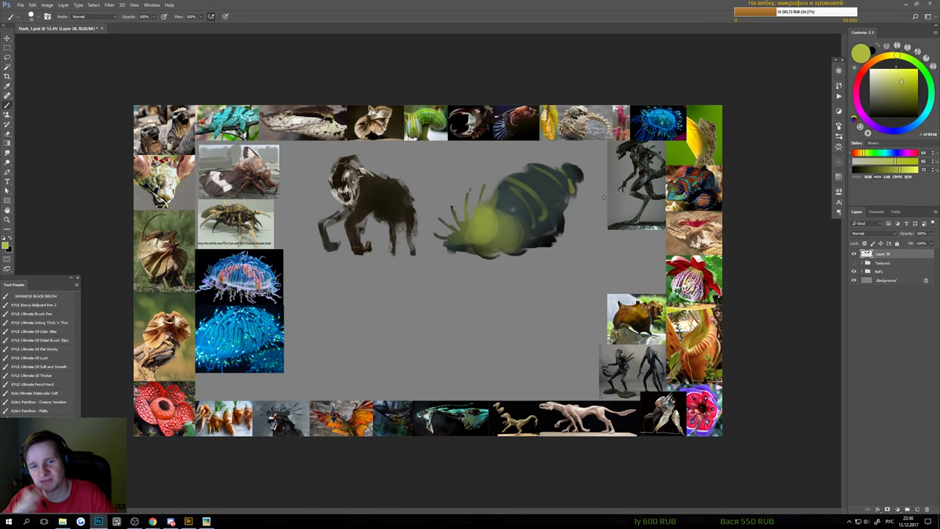
Scale the merged creatures layer to 76.52% and place it near the upper edge of the grey area
{"action": "key", "text": "ctrl+t"}
{"action": "left_click_drag", "start_coordinate": [585, 154], "coordinate": [522, 181]}
{"action": "left_click_drag", "start_coordinate": [478, 241], "coordinate": [502, 211]}
{"action": "key", "text": "Return"}
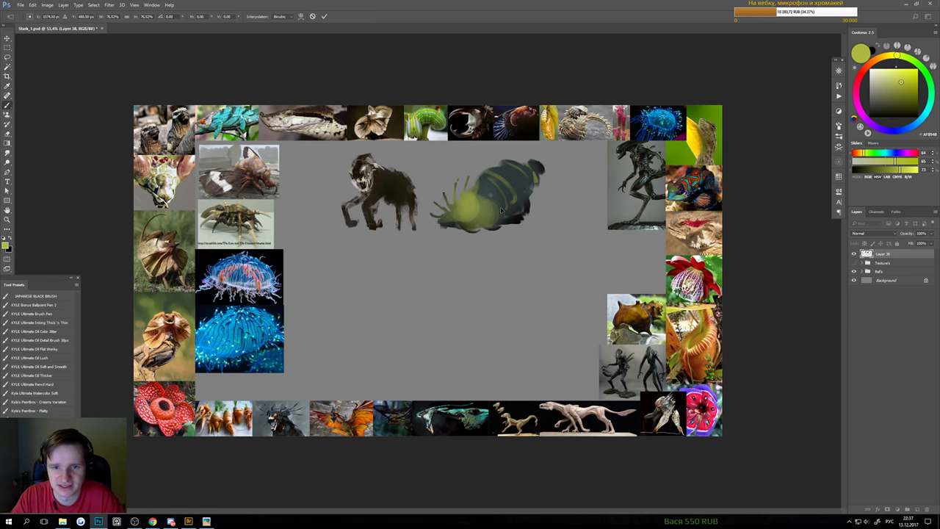
Add a new empty layer above the creatures and rename the creatures layer as F
{"action": "scroll", "coordinate": [502, 211], "scroll_direction": "up", "scroll_amount": 3}
{"action": "scroll", "coordinate": [550, 232], "scroll_direction": "down", "scroll_amount": 2}
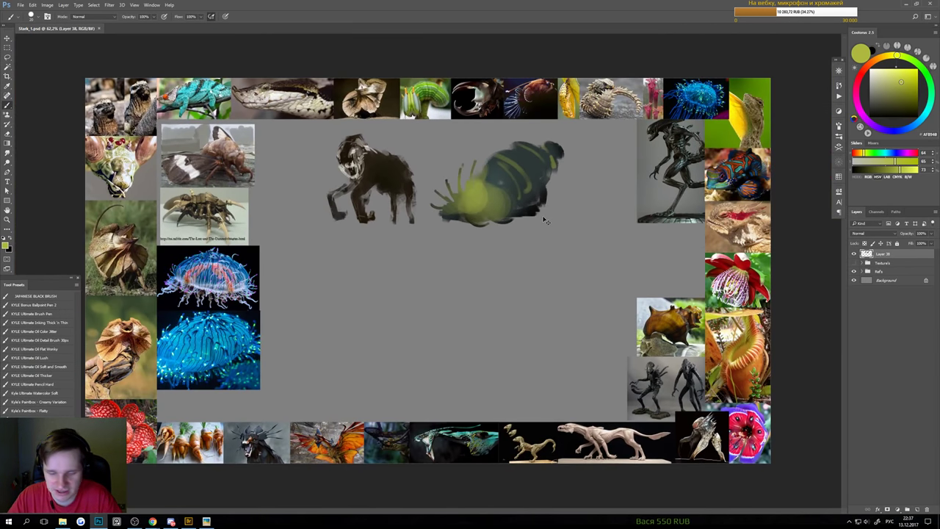
{"action": "key", "text": "ctrl+shift+n"}
{"action": "key", "text": "Return"}
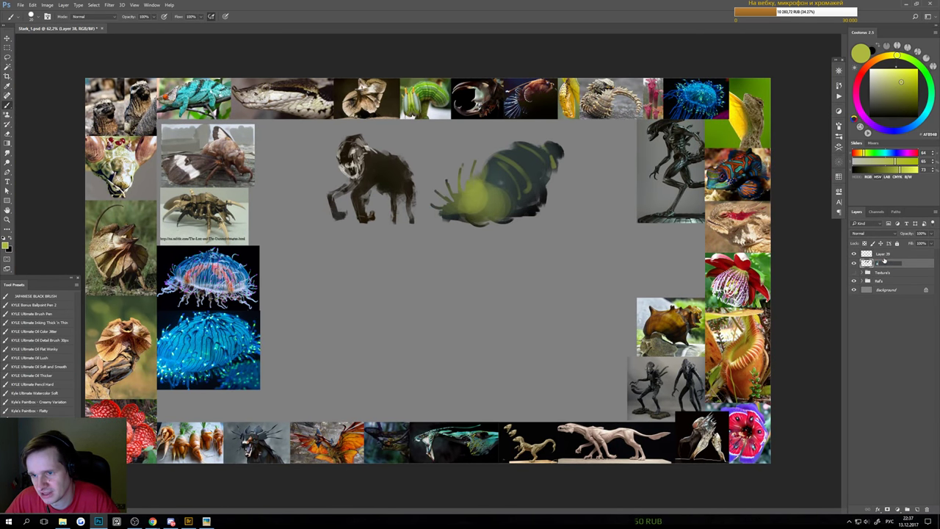
{"action": "key", "text": "alt+shift"}
{"action": "left_click", "coordinate": [878, 264]}
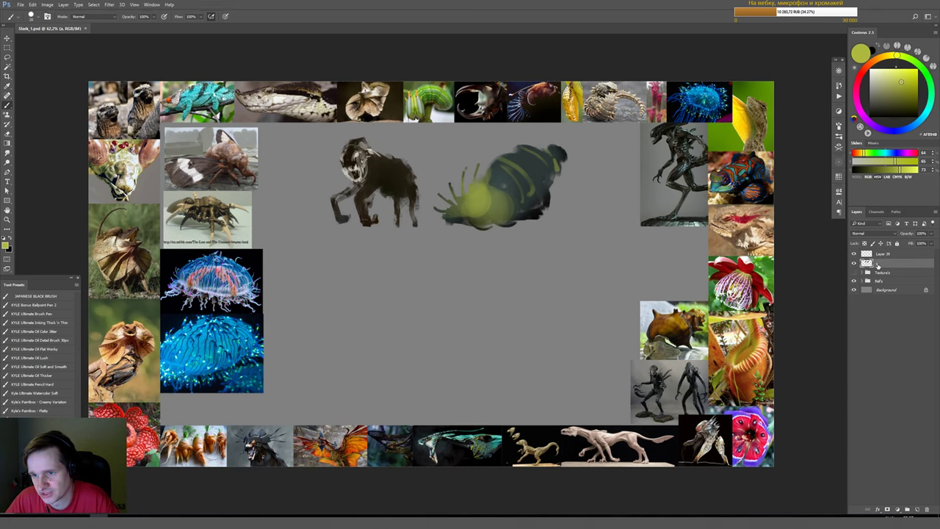
{"action": "key", "text": "f"}
{"action": "key", "text": "f"}
{"action": "key", "text": "f"}
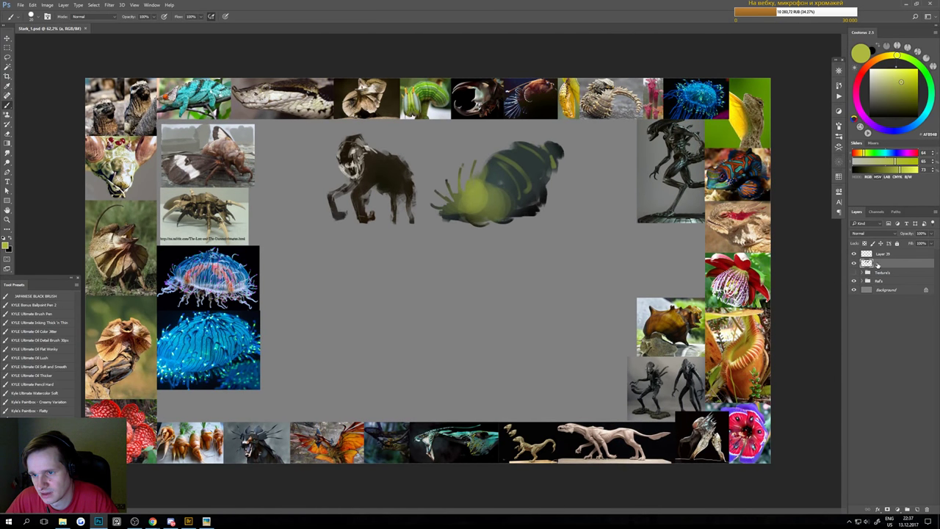
Rename the new empty layer above the creatures as Line
{"action": "double_click", "coordinate": [880, 254]}
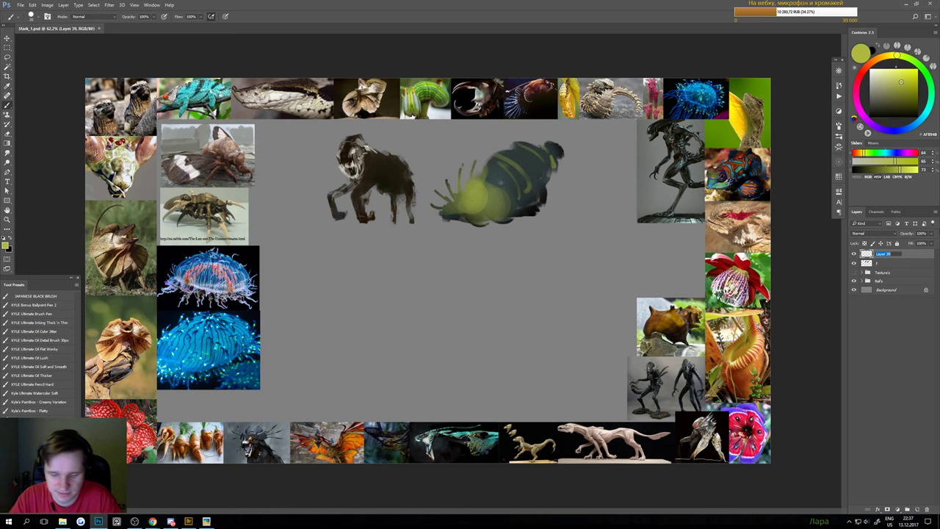
{"action": "type", "text": "Line"}
{"action": "key", "text": "Return"}
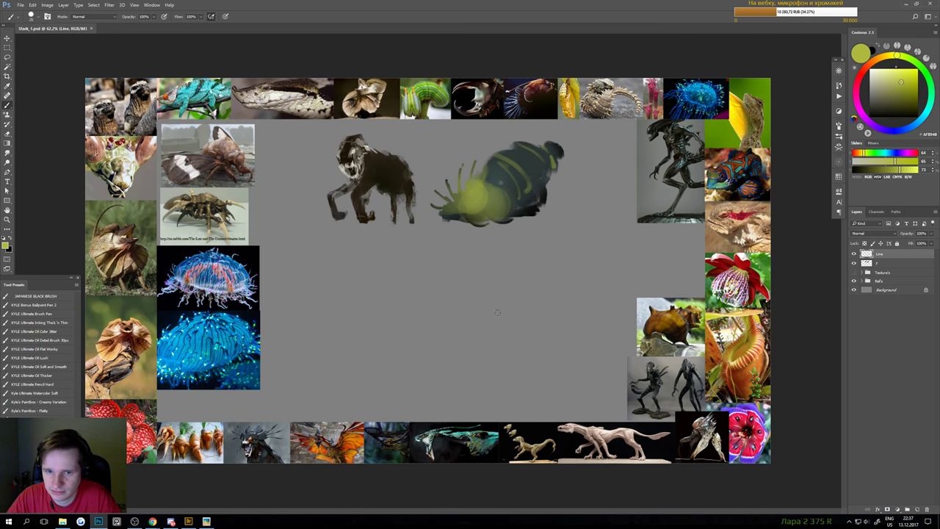
Reset the painting colours to default black and white, and undo a test stroke on the Line layer
{"action": "scroll", "coordinate": [497, 312], "scroll_direction": "up", "scroll_amount": 3}
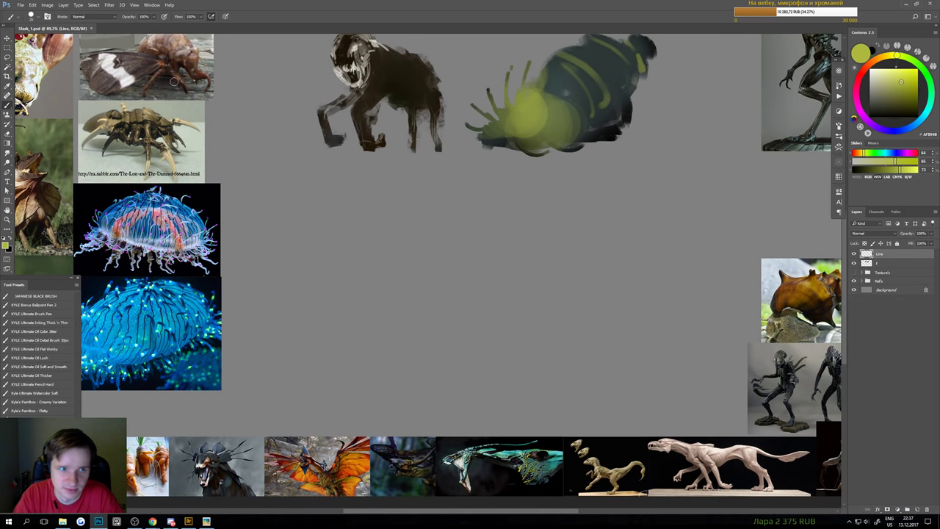
{"action": "key", "text": "d"}
{"action": "left_click_drag", "start_coordinate": [525, 336], "coordinate": [620, 231]}
{"action": "key", "text": "ctrl+z"}
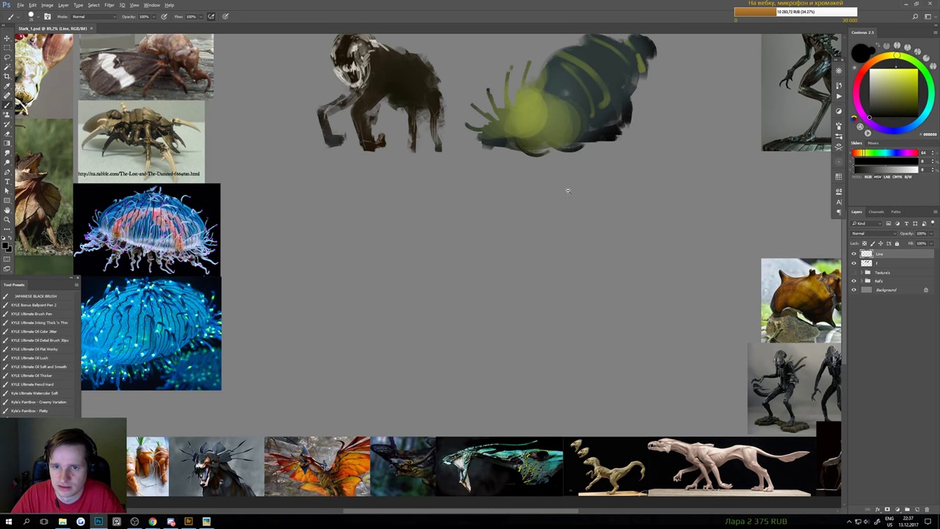
Move the creatures layer beside the insect references near the grey area's upper edge and reselect the Line layer
{"action": "left_click_drag", "start_coordinate": [568, 191], "coordinate": [554, 221]}
{"action": "key", "text": "v"}
{"action": "left_click", "coordinate": [495, 200], "text": "ctrl"}
{"action": "left_click_drag", "start_coordinate": [495, 199], "coordinate": [433, 187]}
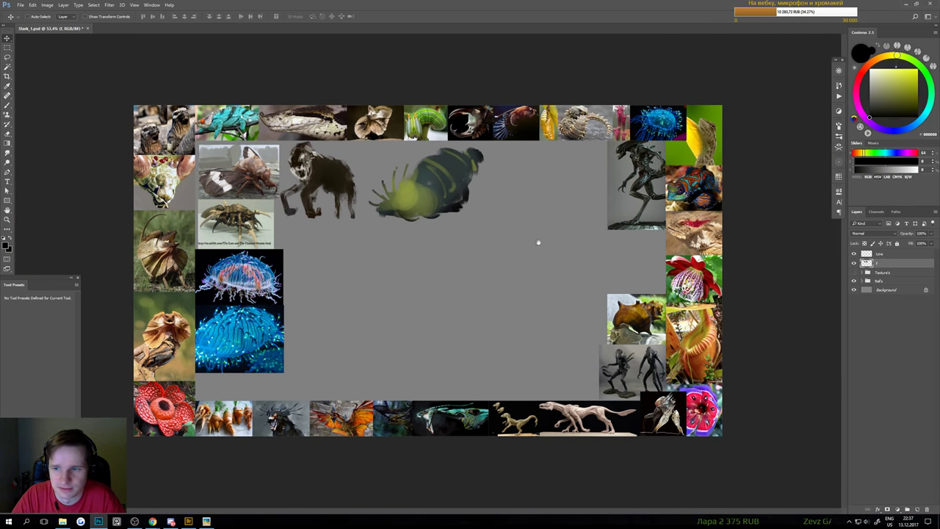
{"action": "left_click", "coordinate": [877, 254]}
{"action": "scroll", "coordinate": [486, 254], "scroll_direction": "up", "scroll_amount": 2}
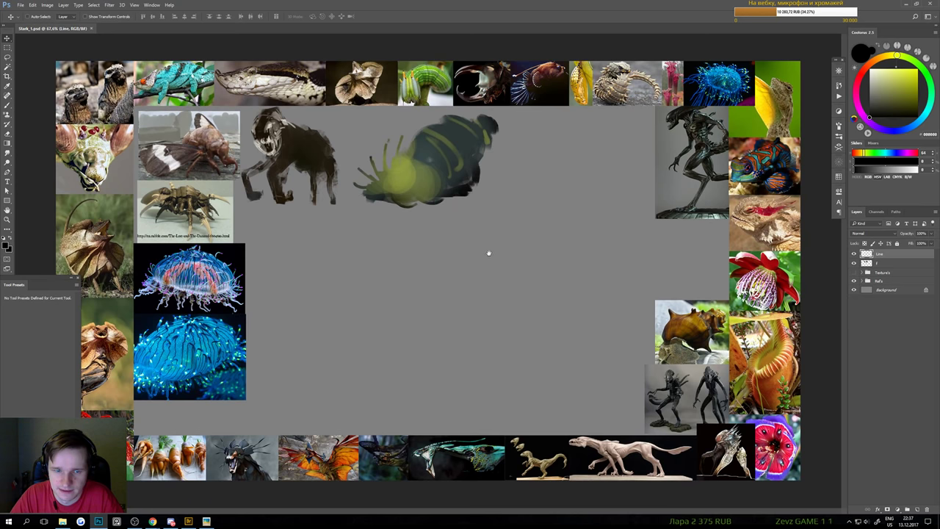
Try short thin black brush strokes in the middle of the grey area on the Line layer
{"action": "key", "text": "b"}
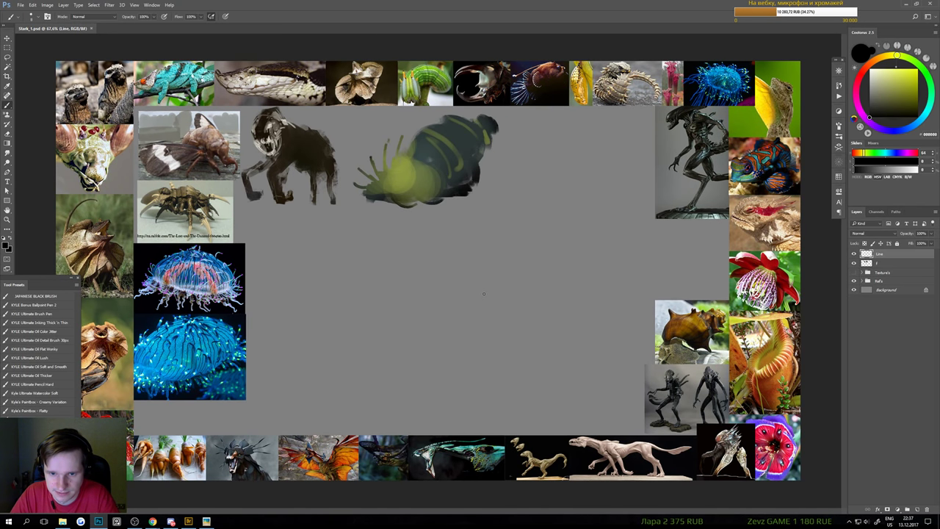
{"action": "left_click_drag", "start_coordinate": [490, 278], "coordinate": [479, 320]}
{"action": "key", "text": "ctrl+z"}
{"action": "left_click_drag", "start_coordinate": [492, 277], "coordinate": [481, 313]}
{"action": "scroll", "coordinate": [491, 327], "scroll_direction": "down", "scroll_amount": 3}
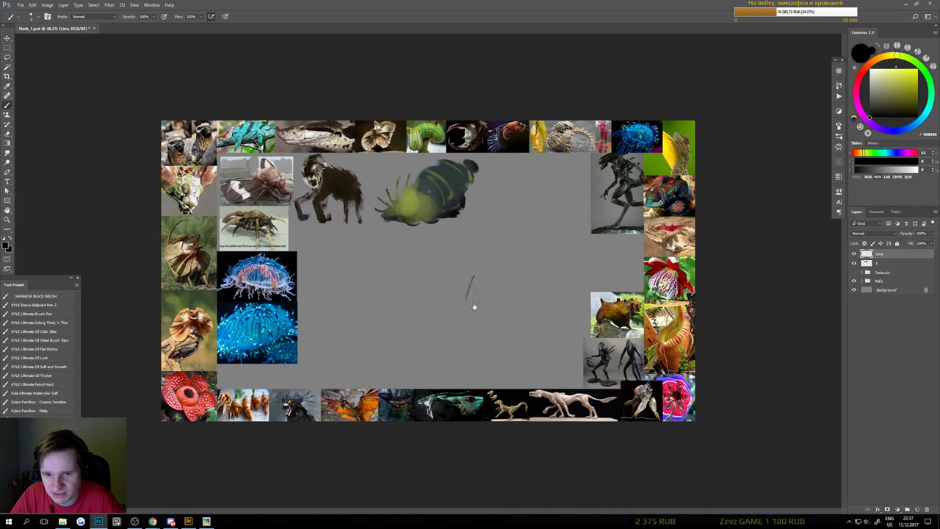
{"action": "scroll", "coordinate": [492, 346], "scroll_direction": "down", "scroll_amount": 3}
Discard a trial canvas enlargement with the Crop tool and turn off the Delete Cropped Pixels option
{"action": "key", "text": "c"}
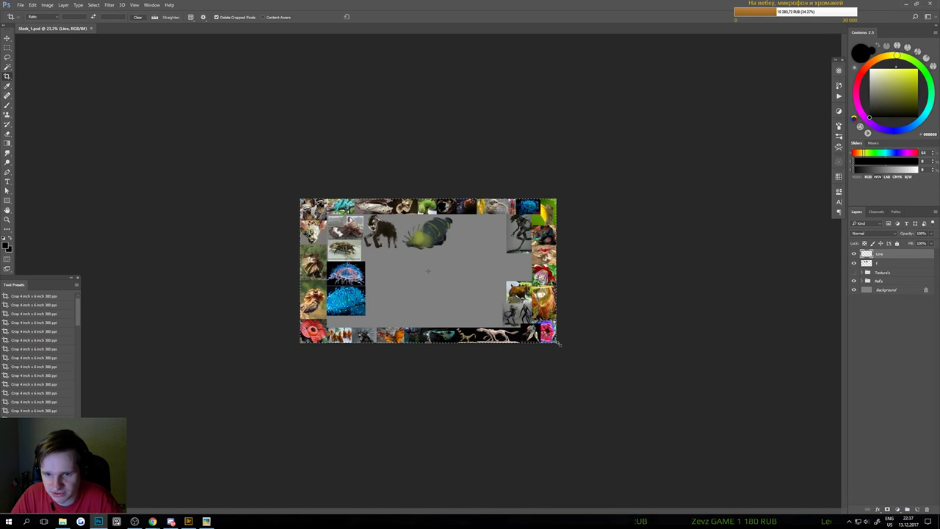
{"action": "left_click_drag", "start_coordinate": [556, 342], "coordinate": [625, 399]}
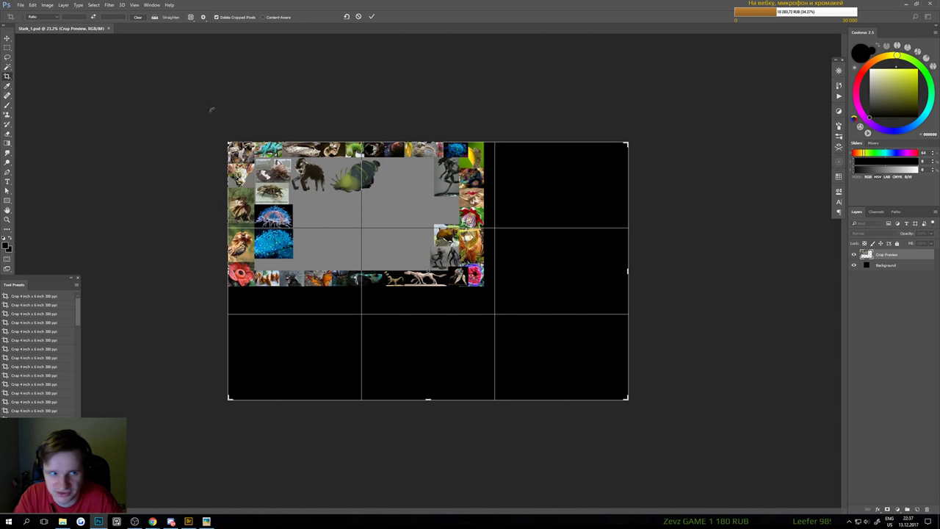
{"action": "left_click", "coordinate": [7, 38]}
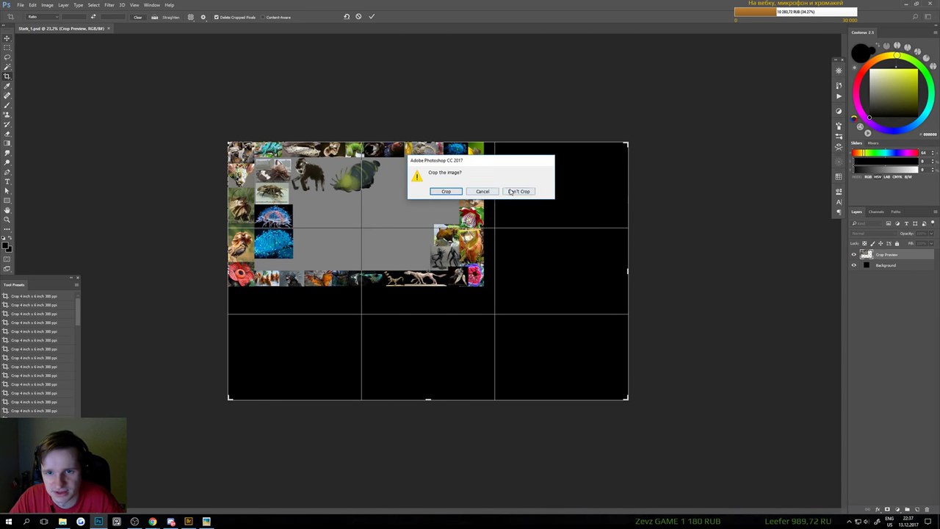
{"action": "left_click", "coordinate": [510, 191]}
{"action": "scroll", "coordinate": [415, 218], "scroll_direction": "up", "scroll_amount": 2}
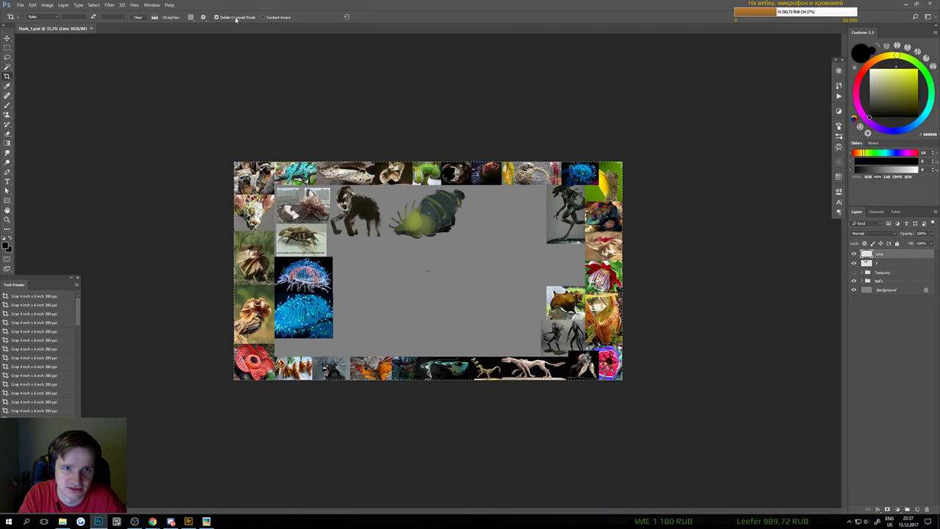
{"action": "scroll", "coordinate": [501, 296], "scroll_direction": "up", "scroll_amount": 2}
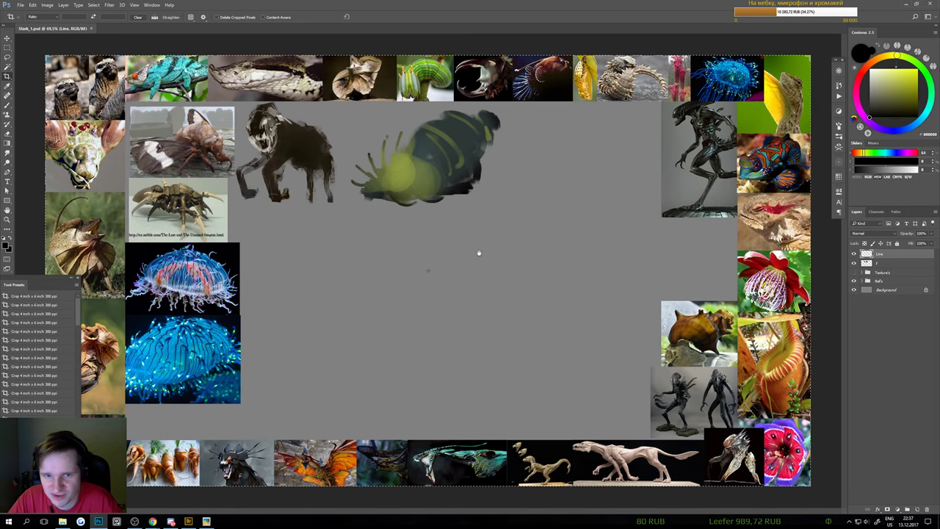
Toggle the visibility of the creatures layer and the Line layer to check what each one contains
{"action": "key", "text": "v"}
{"action": "left_click", "coordinate": [869, 263]}
{"action": "left_click", "coordinate": [854, 263]}
{"action": "left_click", "coordinate": [854, 263]}
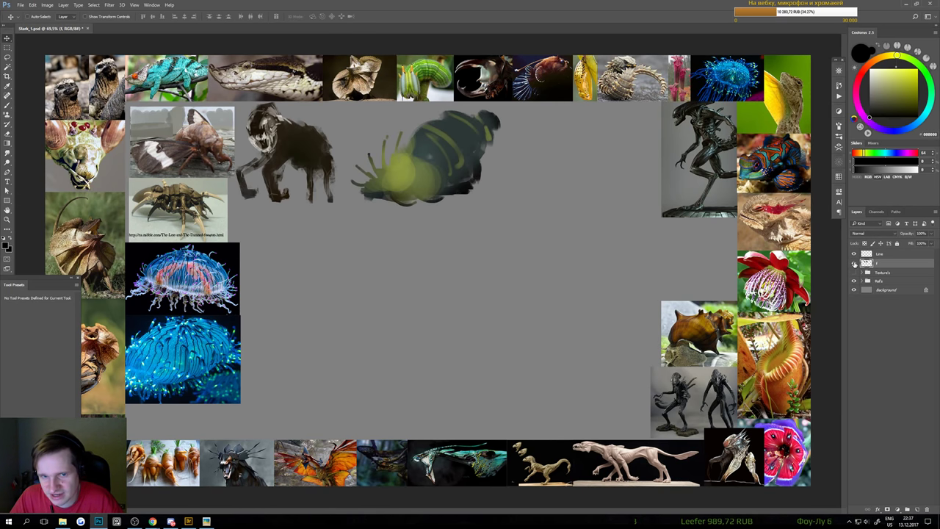
{"action": "left_click", "coordinate": [867, 254]}
{"action": "left_click", "coordinate": [855, 254]}
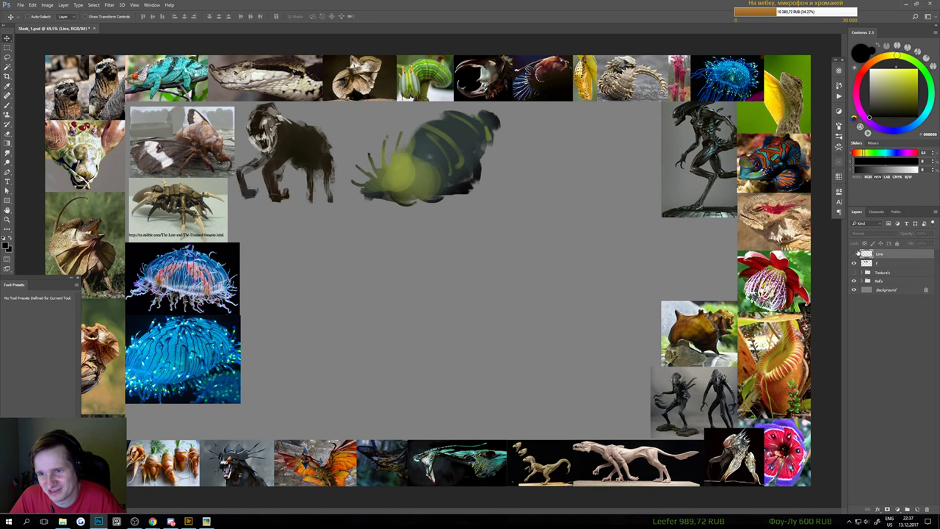
{"action": "left_click", "coordinate": [855, 253]}
Try several brush strokes in the empty grey area of the Line layer and undo them
{"action": "key", "text": "b"}
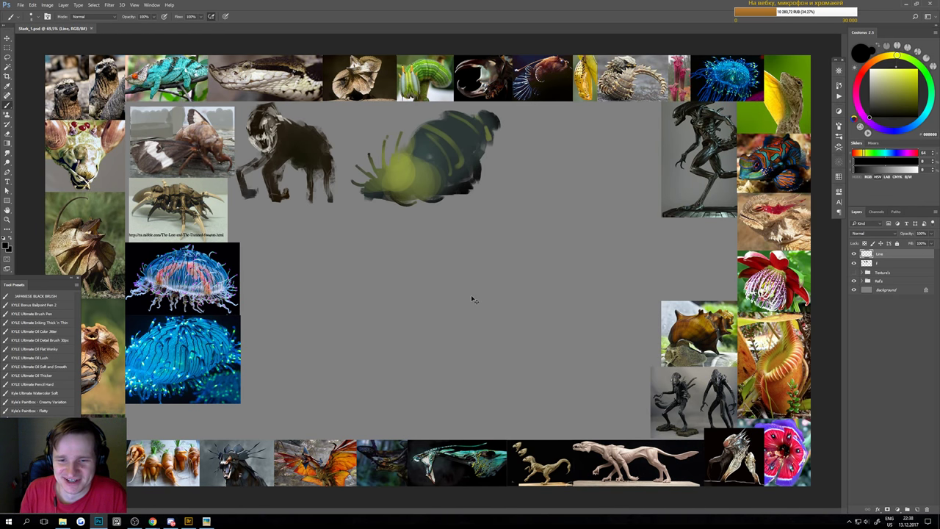
{"action": "left_click_drag", "start_coordinate": [481, 295], "coordinate": [493, 296]}
{"action": "left_click_drag", "start_coordinate": [529, 323], "coordinate": [466, 289]}
{"action": "mouse_move", "coordinate": [491, 255]}
{"action": "left_mouse_down"}
{"action": "mouse_move", "coordinate": [507, 256]}
{"action": "mouse_move", "coordinate": [502, 221]}
{"action": "left_mouse_up"}
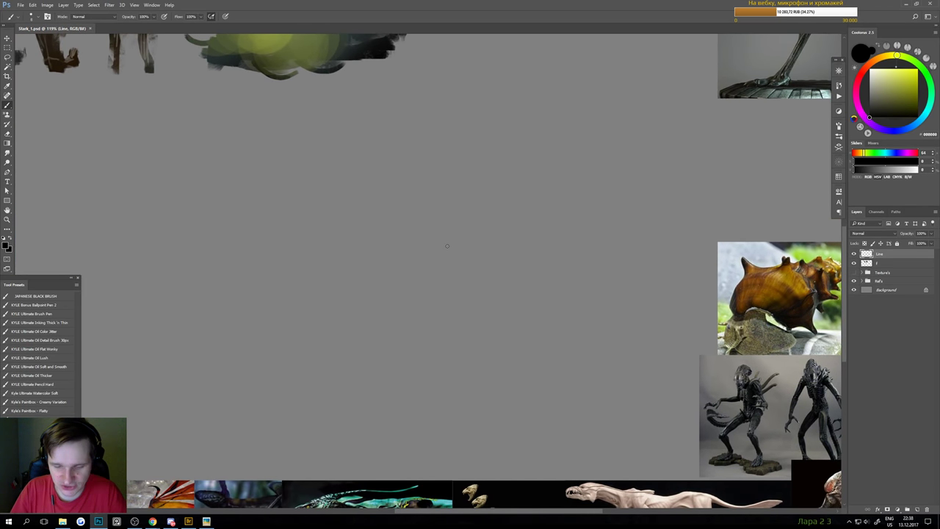
{"action": "mouse_move", "coordinate": [430, 220]}
{"action": "left_mouse_down"}
{"action": "mouse_move", "coordinate": [451, 243]}
{"action": "mouse_move", "coordinate": [441, 256]}
{"action": "left_mouse_up"}
{"action": "key", "text": "ctrl+alt+z"}
{"action": "key", "text": "ctrl+alt+z"}
{"action": "left_click_drag", "start_coordinate": [441, 255], "coordinate": [459, 227]}
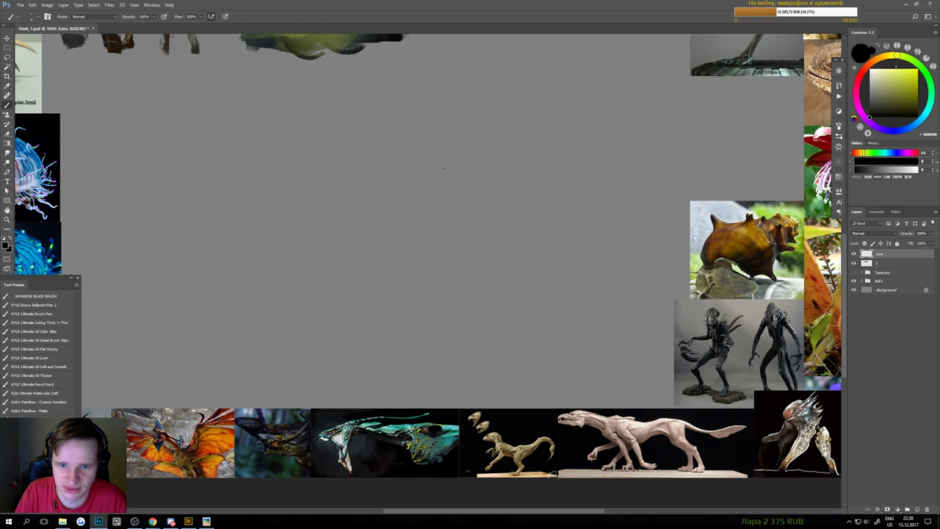
Sketch the eyes and brow of a reptilian creature head in thin black lines, erasing a stray stroke
{"action": "mouse_move", "coordinate": [428, 184]}
{"action": "left_mouse_down"}
{"action": "mouse_move", "coordinate": [443, 169]}
{"action": "mouse_move", "coordinate": [453, 173]}
{"action": "left_mouse_up"}
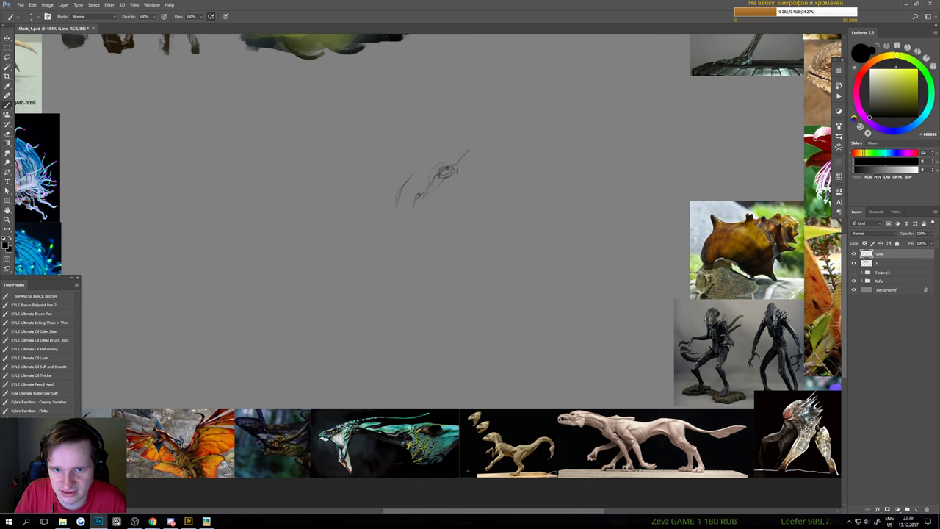
{"action": "key", "text": "e"}
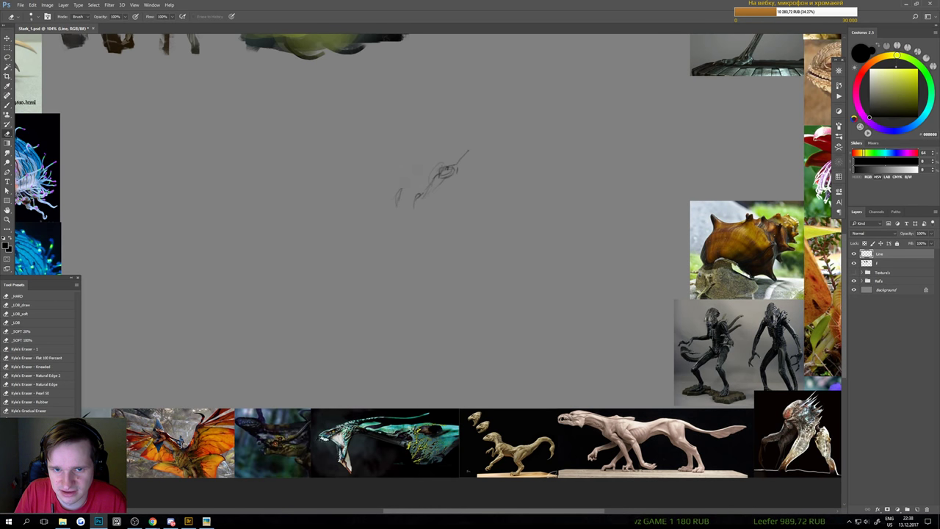
{"action": "key", "text": "b"}
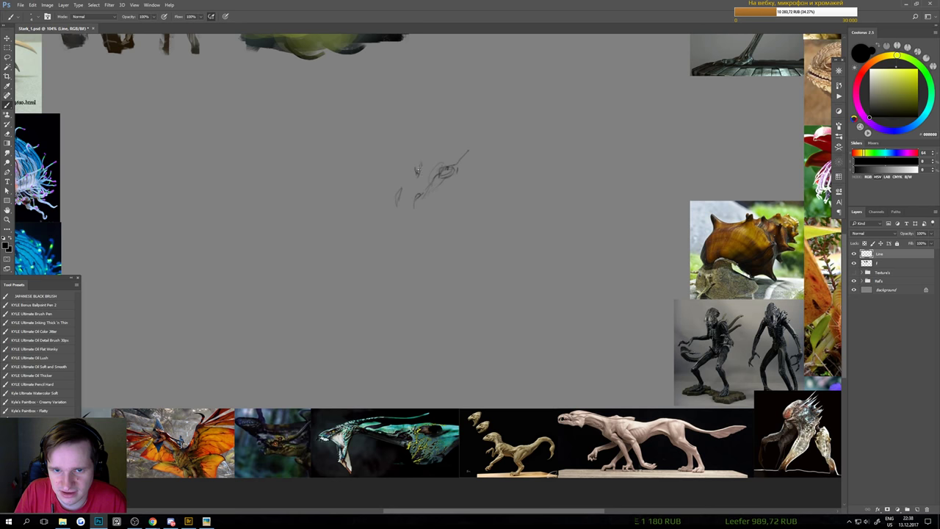
{"action": "left_click_drag", "start_coordinate": [420, 162], "coordinate": [417, 175]}
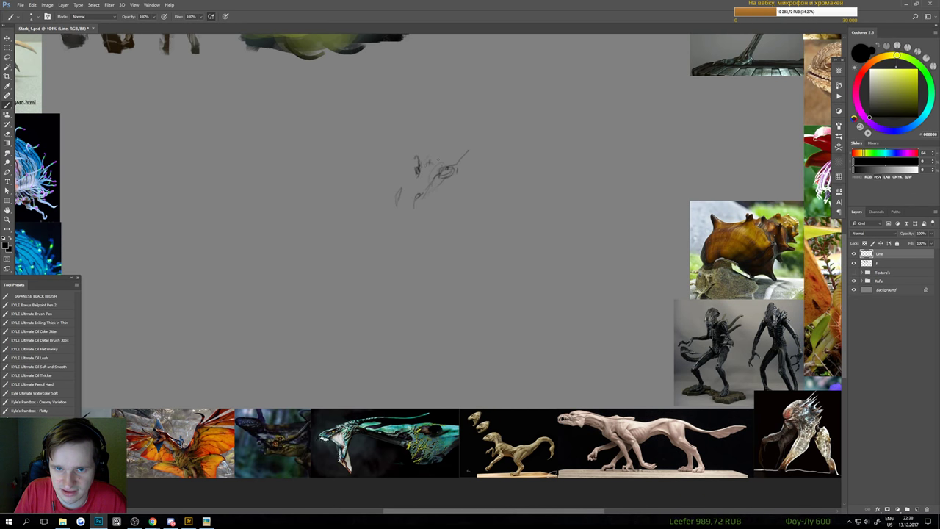
Add the snout, nostrils, cheek and open lower jaw to the creature head sketch
{"action": "left_click_drag", "start_coordinate": [399, 208], "coordinate": [402, 192]}
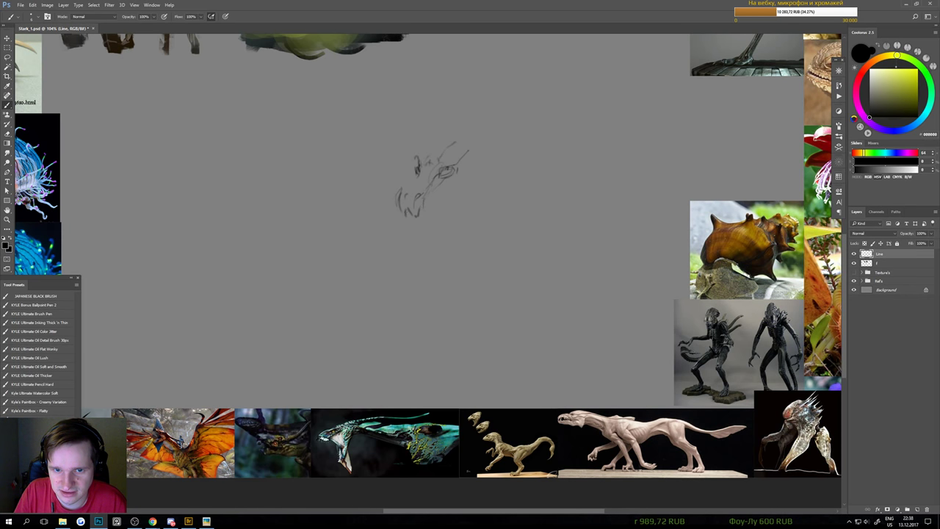
{"action": "mouse_move", "coordinate": [410, 213]}
{"action": "left_mouse_down"}
{"action": "mouse_move", "coordinate": [468, 191]}
{"action": "mouse_move", "coordinate": [441, 202]}
{"action": "mouse_move", "coordinate": [410, 185]}
{"action": "mouse_move", "coordinate": [451, 171]}
{"action": "mouse_move", "coordinate": [420, 173]}
{"action": "left_mouse_up"}
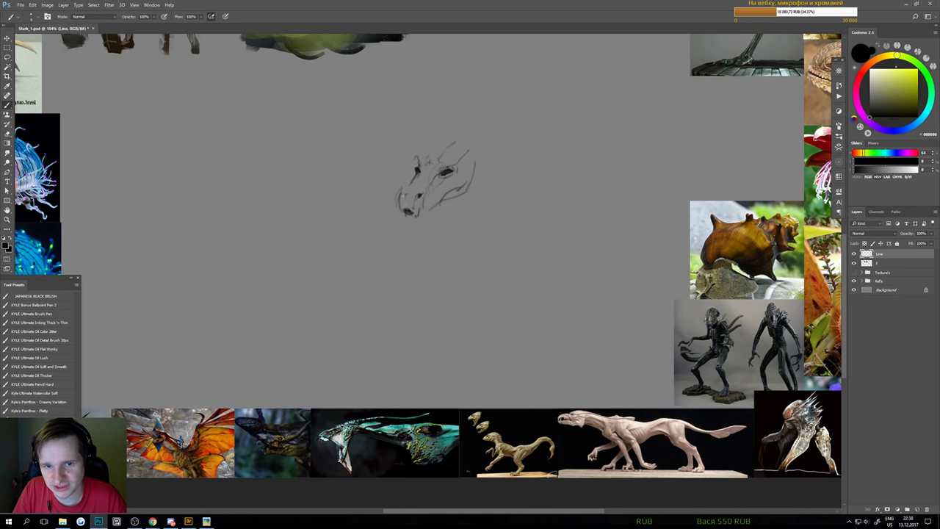
{"action": "mouse_move", "coordinate": [406, 214]}
{"action": "left_mouse_down"}
{"action": "mouse_move", "coordinate": [459, 210]}
{"action": "mouse_move", "coordinate": [413, 239]}
{"action": "mouse_move", "coordinate": [434, 249]}
{"action": "mouse_move", "coordinate": [489, 215]}
{"action": "left_mouse_up"}
{"action": "mouse_move", "coordinate": [419, 216]}
{"action": "left_mouse_down"}
{"action": "mouse_move", "coordinate": [430, 234]}
{"action": "mouse_move", "coordinate": [416, 241]}
{"action": "mouse_move", "coordinate": [417, 261]}
{"action": "left_mouse_up"}
{"action": "left_click_drag", "start_coordinate": [423, 247], "coordinate": [435, 248]}
{"action": "scroll", "coordinate": [443, 257], "scroll_direction": "down", "scroll_amount": 2}
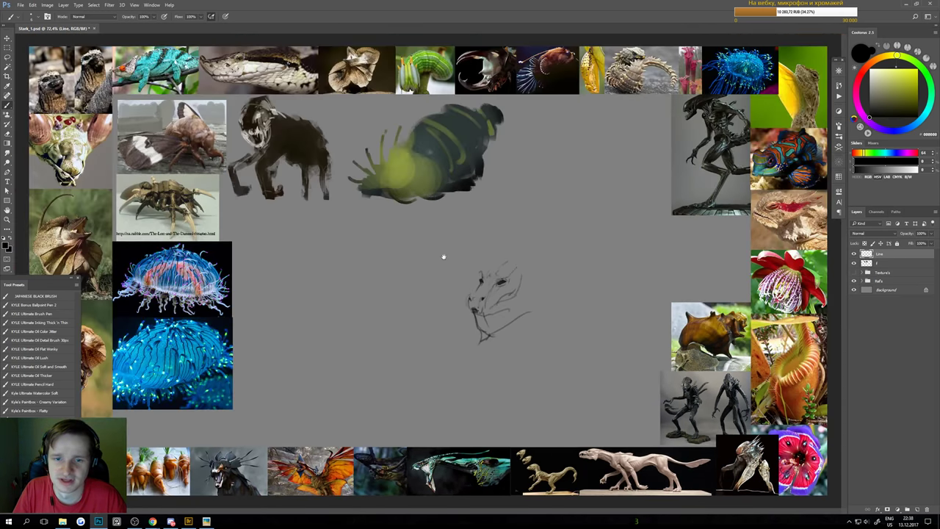
{"action": "scroll", "coordinate": [477, 286], "scroll_direction": "up", "scroll_amount": 2}
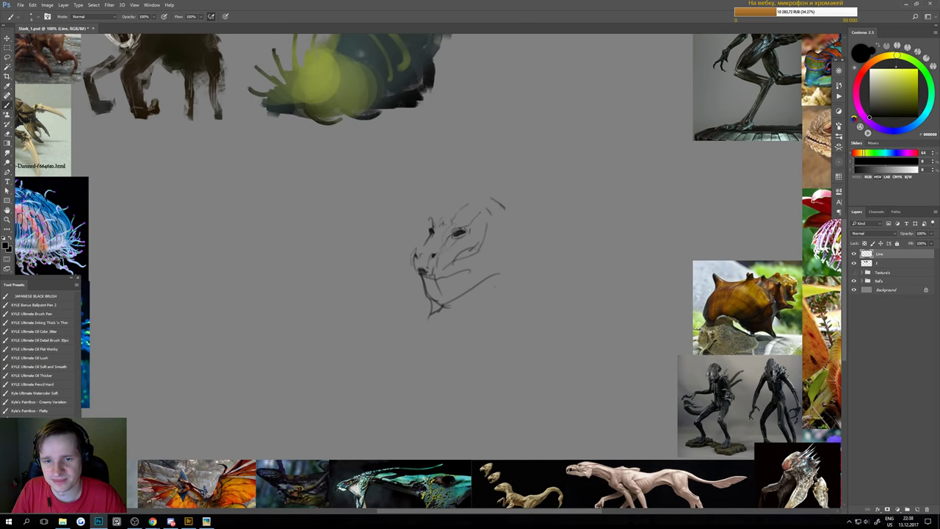
Delete the creature head sketch from the Line layer using a rectangular selection, and deselect
{"action": "scroll", "coordinate": [514, 224], "scroll_direction": "down", "scroll_amount": 1}
{"action": "key", "text": "m"}
{"action": "left_click_drag", "start_coordinate": [397, 174], "coordinate": [568, 347]}
{"action": "key", "text": "Delete"}
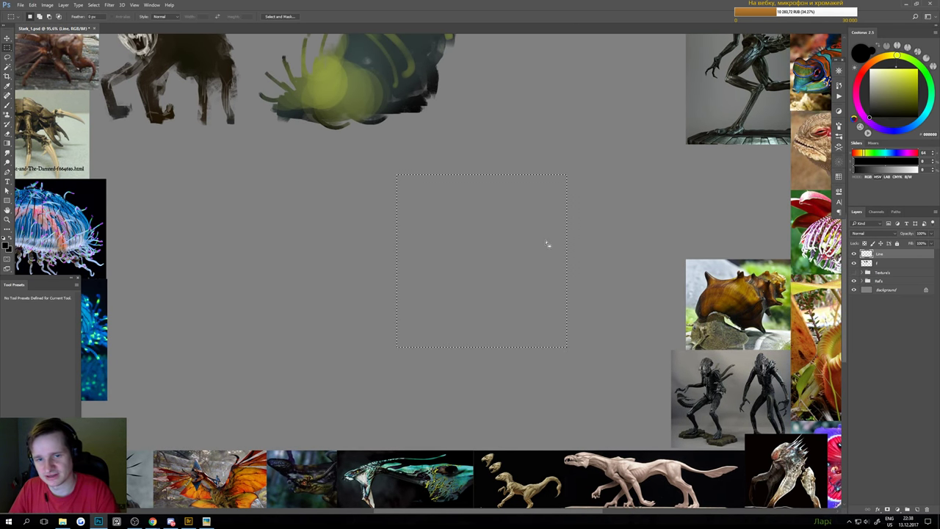
{"action": "key", "text": "ctrl+d"}
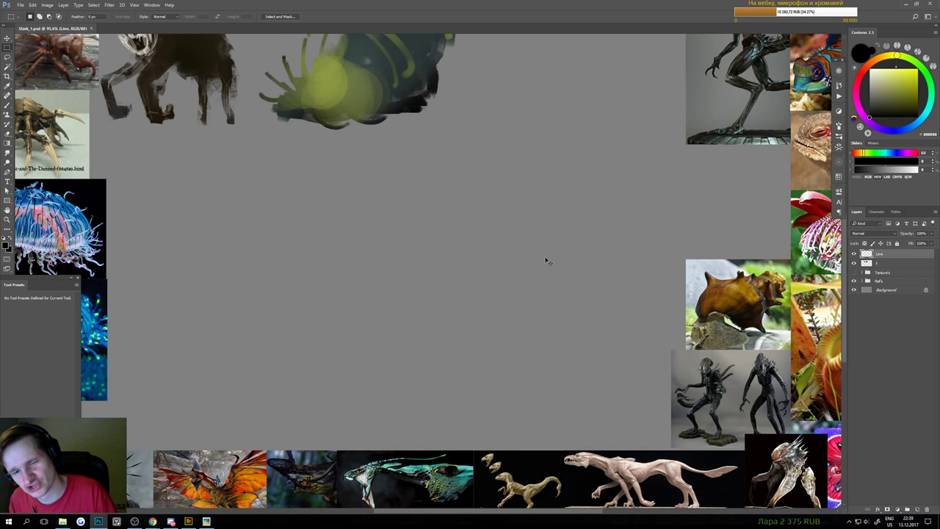
Undo a trial stroke and handwrite the word Style in thin black lines in the grey area
{"action": "key", "text": "b"}
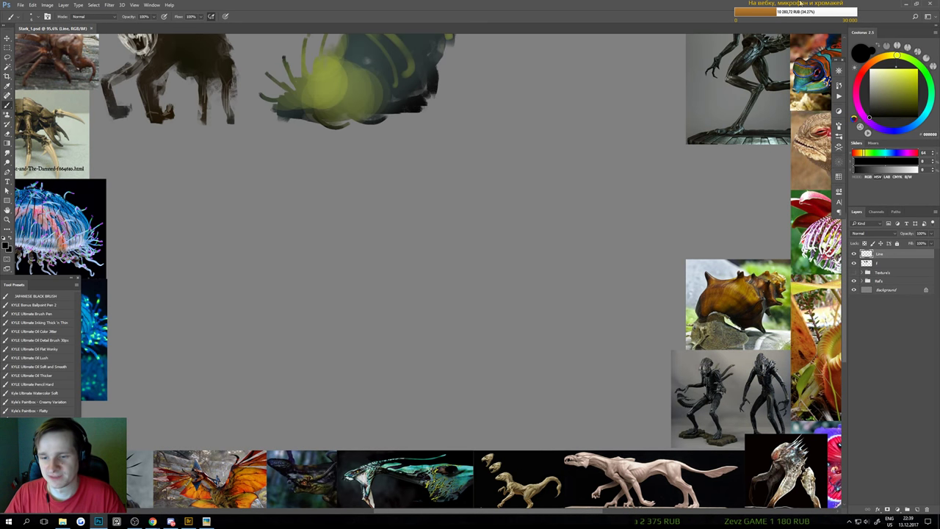
{"action": "left_click_drag", "start_coordinate": [525, 206], "coordinate": [540, 268]}
{"action": "key", "text": "ctrl+z"}
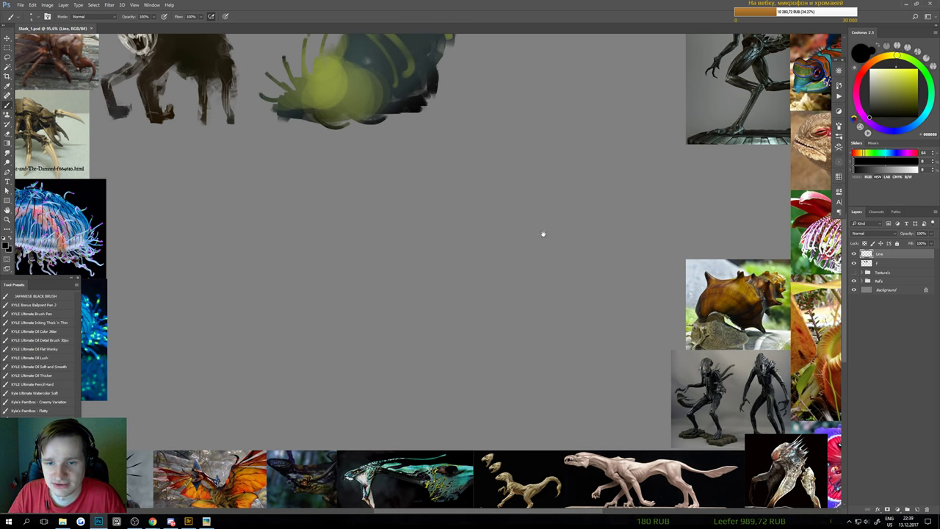
{"action": "scroll", "coordinate": [542, 233], "scroll_direction": "down", "scroll_amount": 2}
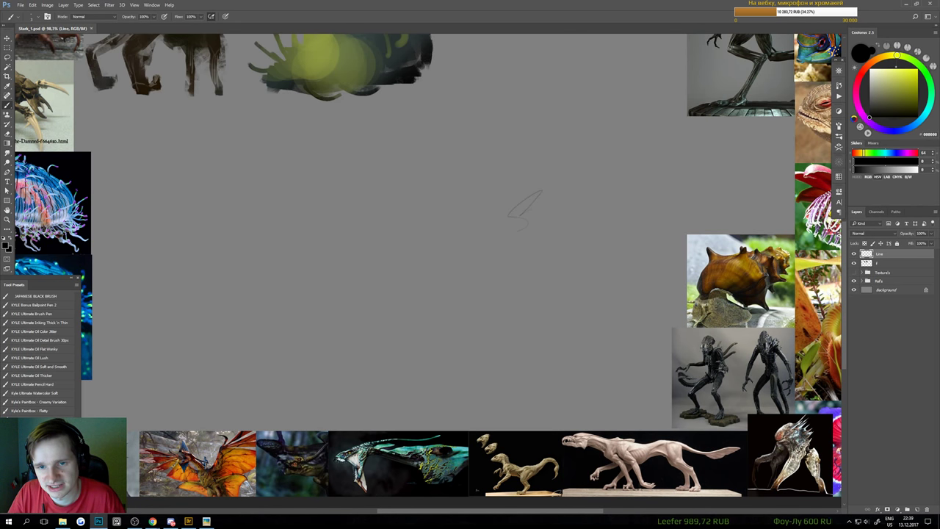
{"action": "left_click_drag", "start_coordinate": [539, 210], "coordinate": [567, 200]}
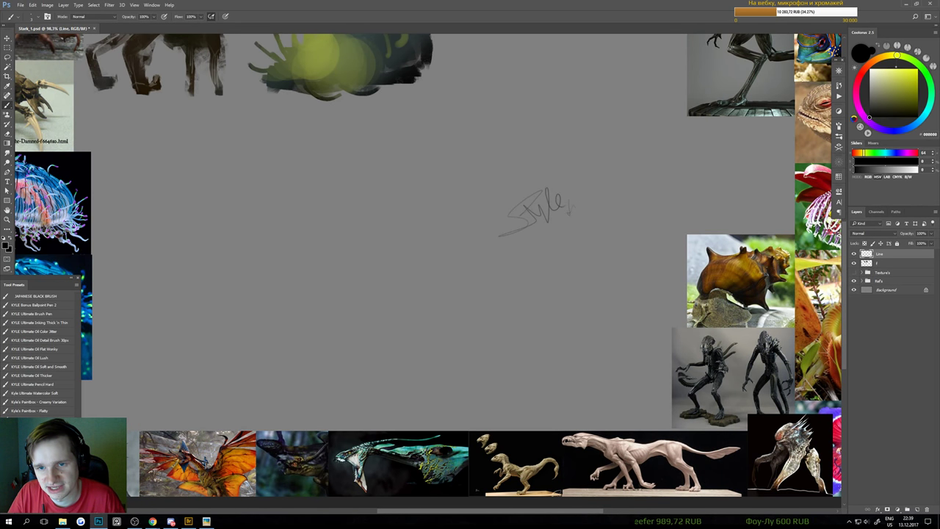
Delete the handwritten word Style using a rectangular selection, and deselect
{"action": "key", "text": "m"}
{"action": "left_click_drag", "start_coordinate": [491, 176], "coordinate": [616, 273]}
{"action": "key", "text": "Delete"}
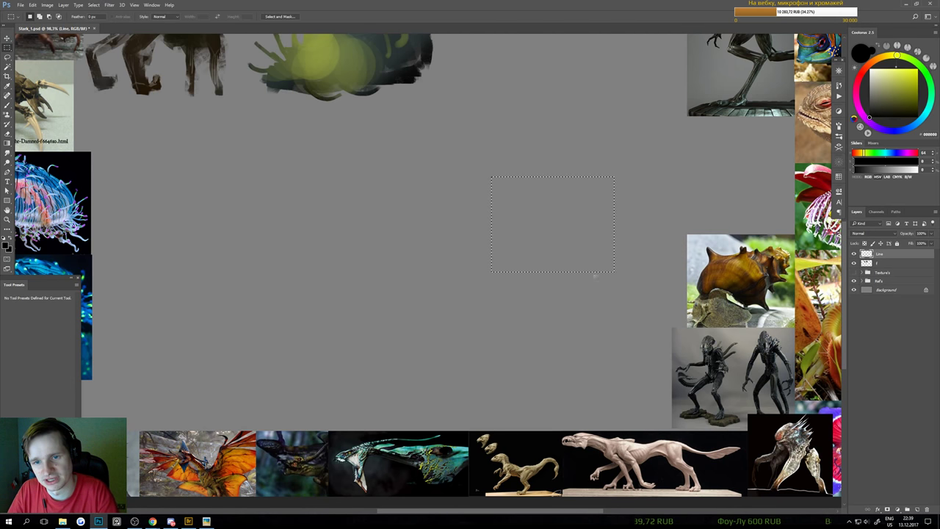
{"action": "key", "text": "ctrl+d"}
Try thin and thicker black brush strokes in the cleared area and undo them
{"action": "key", "text": "b"}
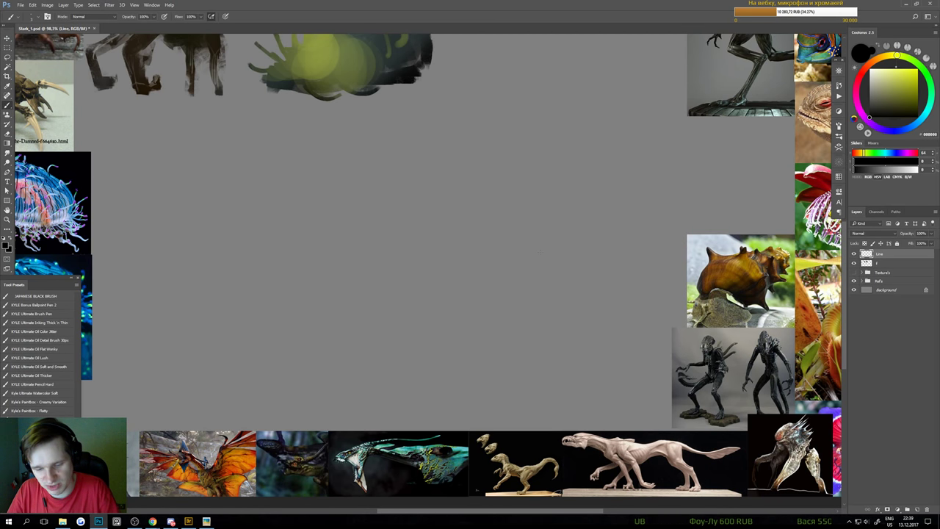
{"action": "left_click_drag", "start_coordinate": [542, 259], "coordinate": [544, 205]}
{"action": "key", "text": "ctrl+z"}
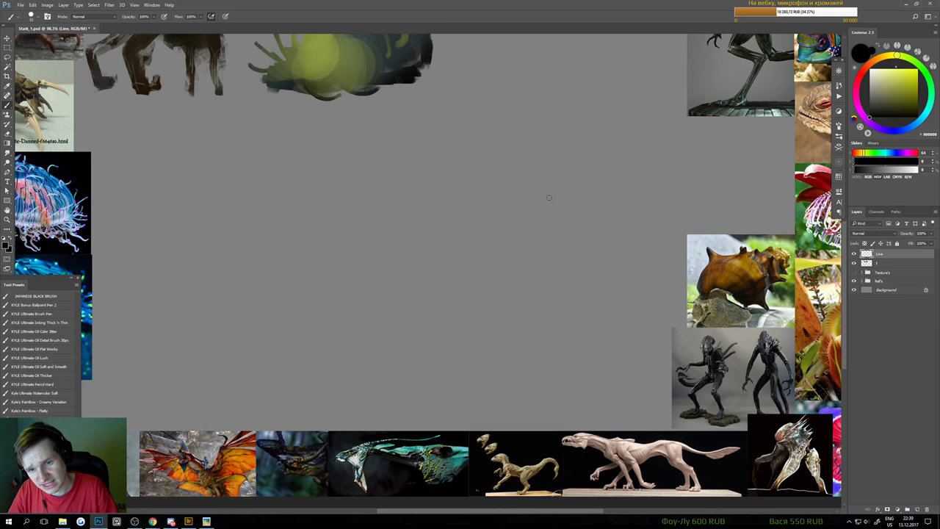
{"action": "mouse_move", "coordinate": [547, 258]}
{"action": "left_mouse_down"}
{"action": "mouse_move", "coordinate": [545, 189]}
{"action": "mouse_move", "coordinate": [532, 261]}
{"action": "mouse_move", "coordinate": [495, 314]}
{"action": "left_mouse_up"}
{"action": "key", "text": "ctrl+z"}
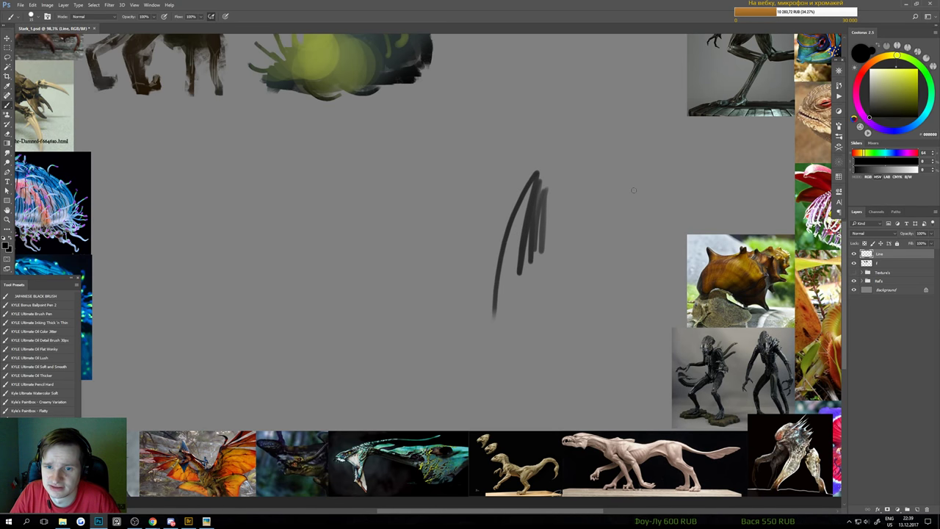
{"action": "key", "text": "ctrl+z"}
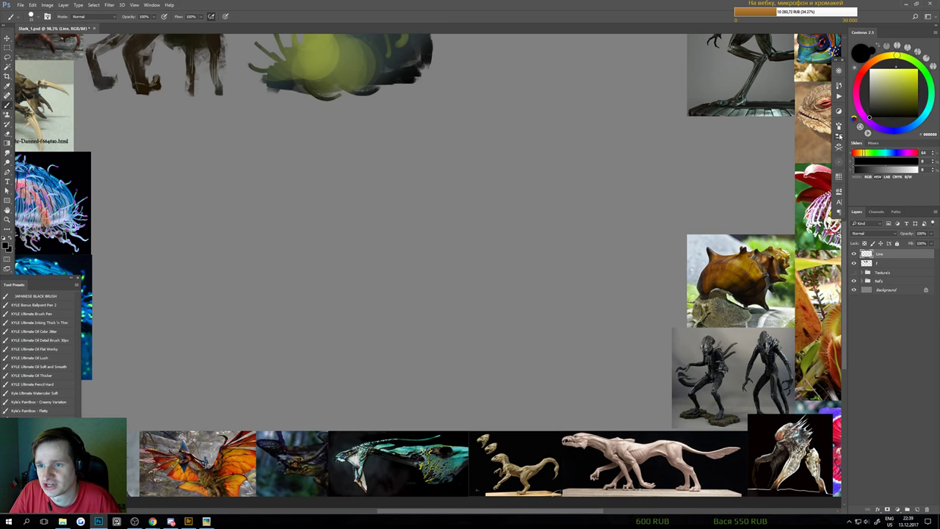
Examine the brush's tip shape, Transfer and Shape Dynamics settings, including the pen pressure controls and minimum diameter
{"action": "left_click", "coordinate": [839, 136]}
{"action": "left_click", "coordinate": [839, 136]}
{"action": "left_click", "coordinate": [839, 129]}
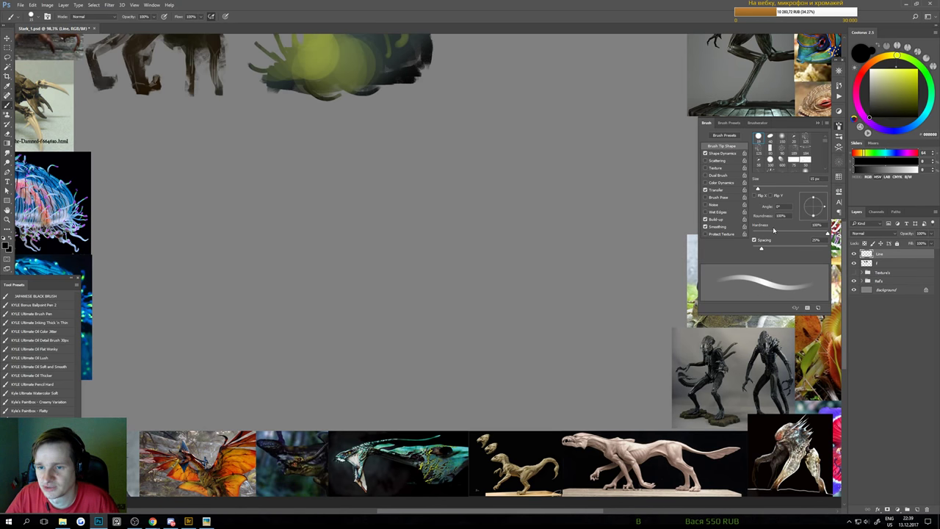
{"action": "mouse_move", "coordinate": [757, 250]}
{"action": "left_mouse_down"}
{"action": "mouse_move", "coordinate": [802, 255]}
{"action": "mouse_move", "coordinate": [758, 257]}
{"action": "left_mouse_up"}
{"action": "left_click", "coordinate": [720, 190]}
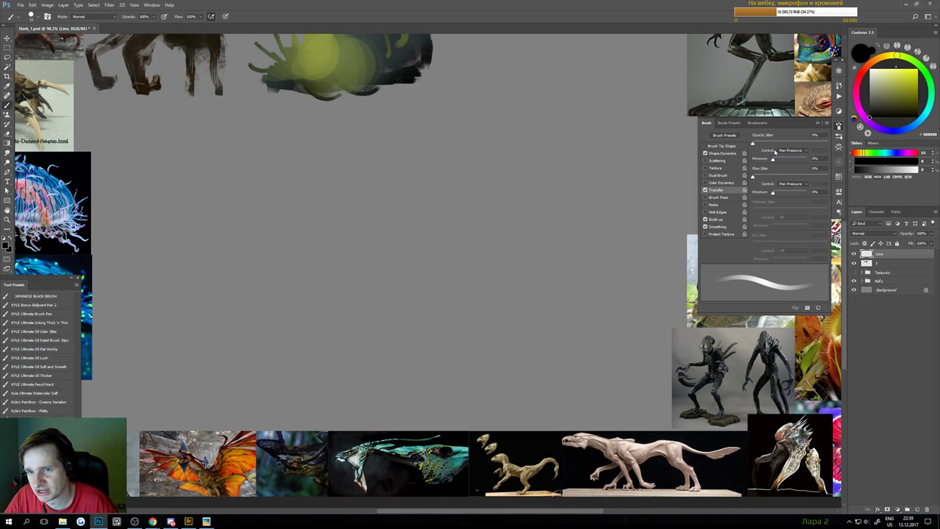
{"action": "left_click", "coordinate": [724, 153]}
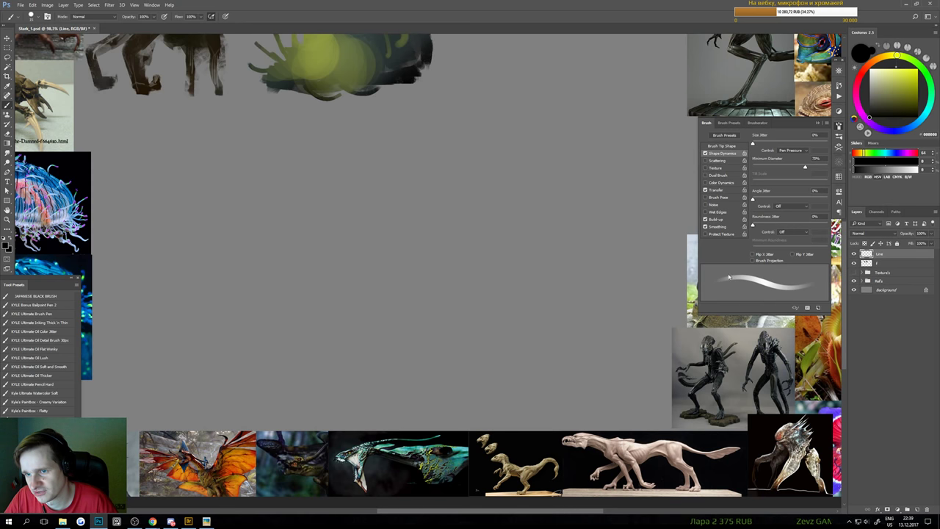
{"action": "mouse_move", "coordinate": [805, 169]}
{"action": "left_mouse_down"}
{"action": "mouse_move", "coordinate": [763, 174]}
{"action": "mouse_move", "coordinate": [795, 168]}
{"action": "left_mouse_up"}
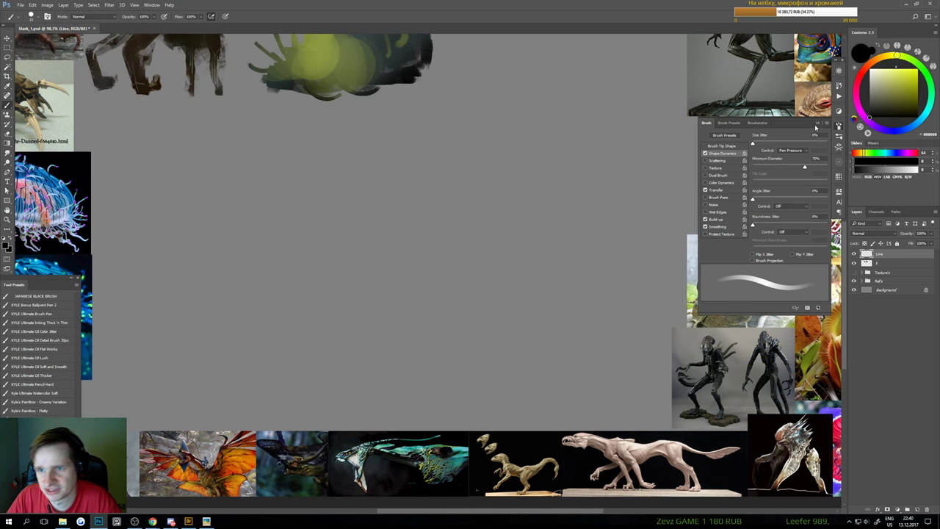
{"action": "left_click", "coordinate": [817, 124]}
Try short black brush strokes with varied brush opacity in the empty grey area and undo them
{"action": "mouse_move", "coordinate": [569, 191]}
{"action": "left_mouse_down"}
{"action": "mouse_move", "coordinate": [570, 278]}
{"action": "mouse_move", "coordinate": [546, 236]}
{"action": "mouse_move", "coordinate": [551, 256]}
{"action": "left_mouse_up"}
{"action": "key", "text": "ctrl+z"}
{"action": "key", "text": "ctrl+z"}
{"action": "key", "text": "ctrl+z"}
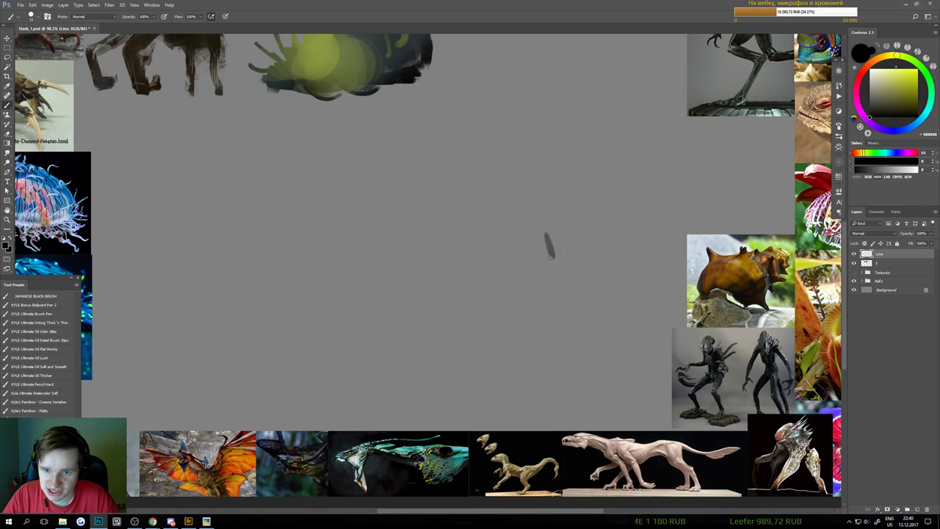
{"action": "key", "text": "ctrl+z"}
{"action": "left_click_drag", "start_coordinate": [542, 220], "coordinate": [551, 301]}
{"action": "key", "text": "ctrl+z"}
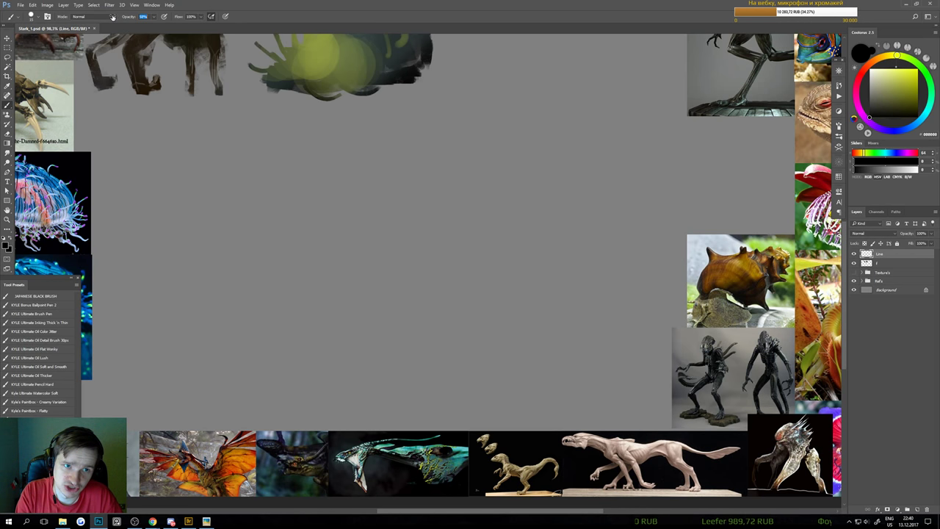
{"action": "left_click_drag", "start_coordinate": [119, 16], "coordinate": [161, 23]}
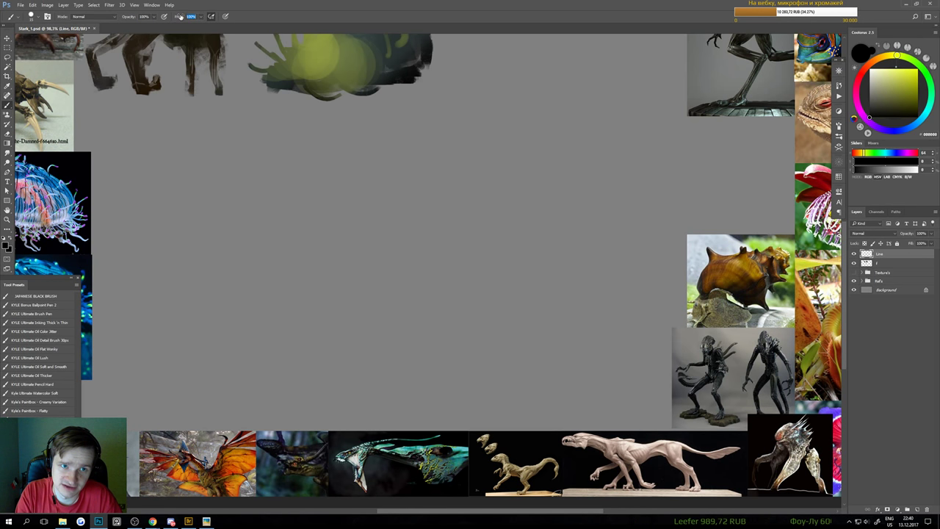
{"action": "left_click_drag", "start_coordinate": [501, 213], "coordinate": [519, 272]}
{"action": "key", "text": "ctrl+z"}
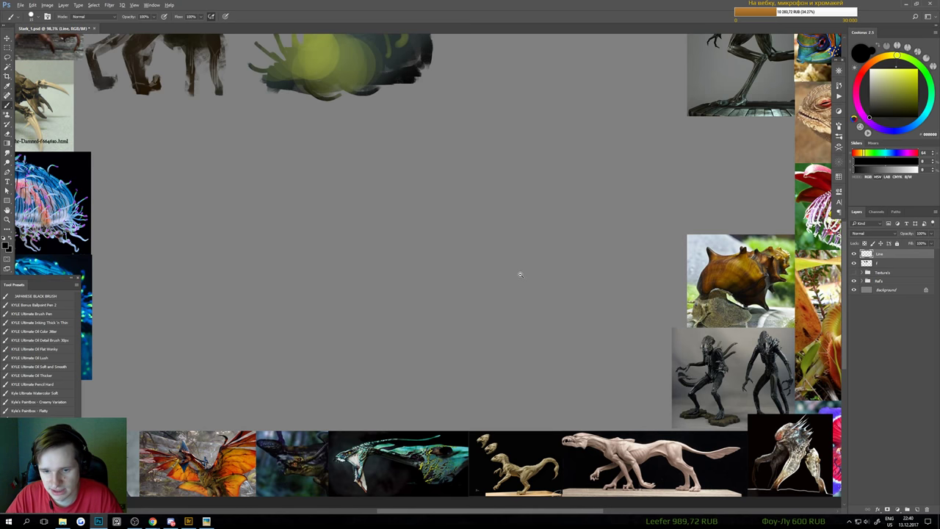
Shift the two painted creature concepts slightly to the right on the canvas, and make the Line layer active again
{"action": "scroll", "coordinate": [520, 274], "scroll_direction": "down", "scroll_amount": 1}
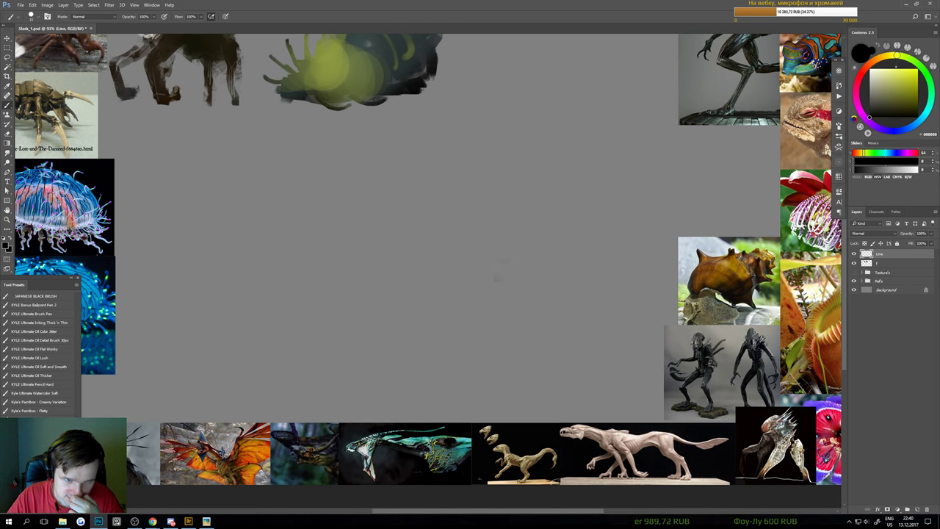
{"action": "left_click_drag", "start_coordinate": [463, 117], "coordinate": [571, 300]}
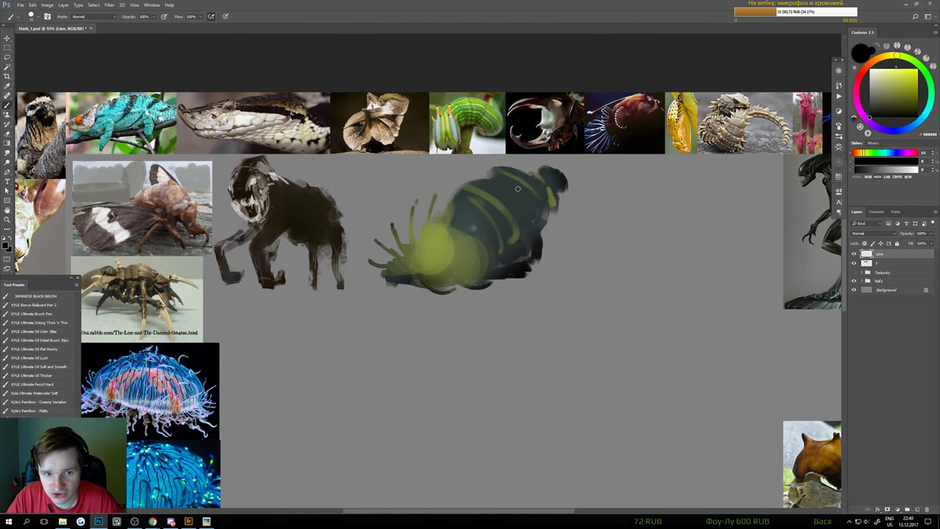
{"action": "scroll", "coordinate": [477, 249], "scroll_direction": "down", "scroll_amount": 2}
{"action": "left_click_drag", "start_coordinate": [513, 293], "coordinate": [480, 169]}
{"action": "key", "text": "v"}
{"action": "mouse_move", "coordinate": [454, 139]}
{"action": "left_mouse_down", "text": "ctrl"}
{"action": "mouse_move", "coordinate": [479, 132]}
{"action": "mouse_move", "coordinate": [476, 156]}
{"action": "left_mouse_up", "text": "ctrl"}
{"action": "left_click", "coordinate": [877, 255]}
{"action": "key", "text": "b"}
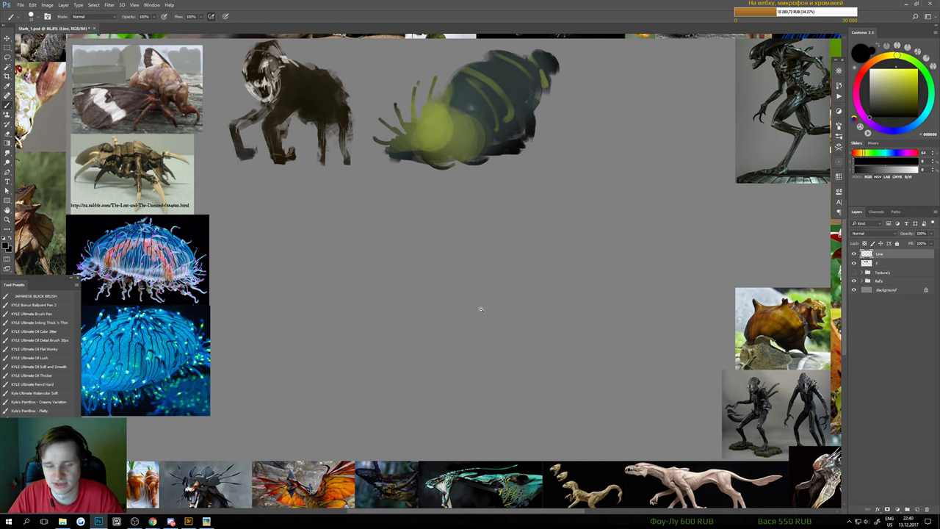
Try thin black strokes on the Line layer in the grey area beside the jellyfish references and undo them
{"action": "scroll", "coordinate": [481, 309], "scroll_direction": "up", "scroll_amount": 4}
{"action": "left_click_drag", "start_coordinate": [481, 308], "coordinate": [508, 264]}
{"action": "scroll", "coordinate": [506, 284], "scroll_direction": "down", "scroll_amount": 2}
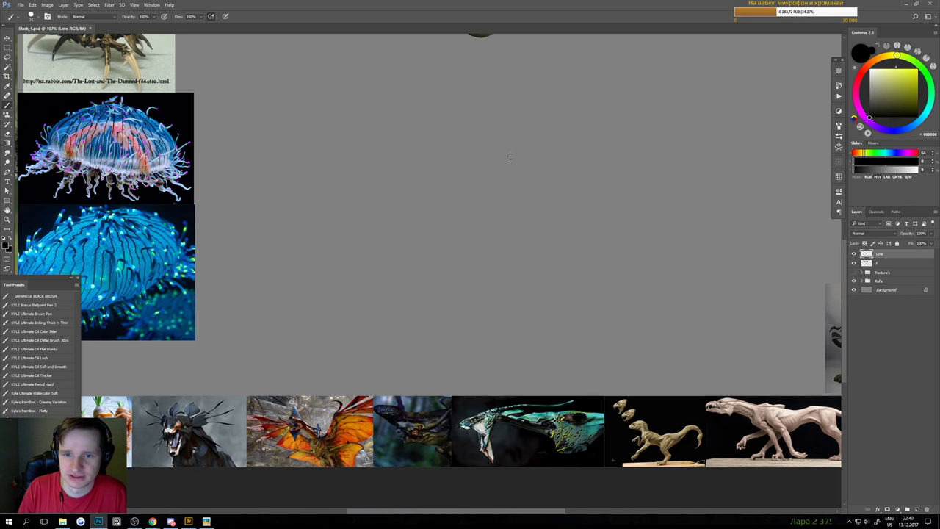
{"action": "left_click_drag", "start_coordinate": [515, 152], "coordinate": [522, 189]}
{"action": "key", "text": "ctrl+z"}
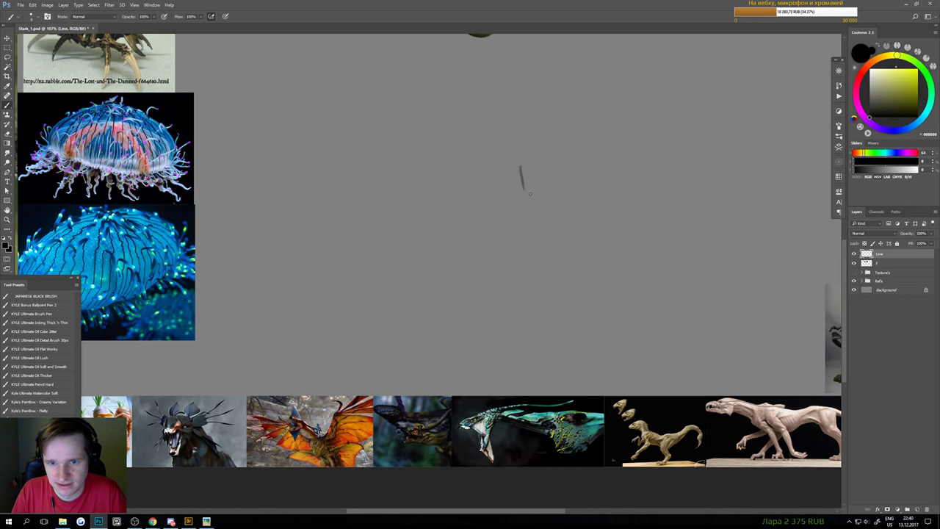
{"action": "key", "text": "ctrl+z"}
{"action": "left_click", "coordinate": [522, 166]}
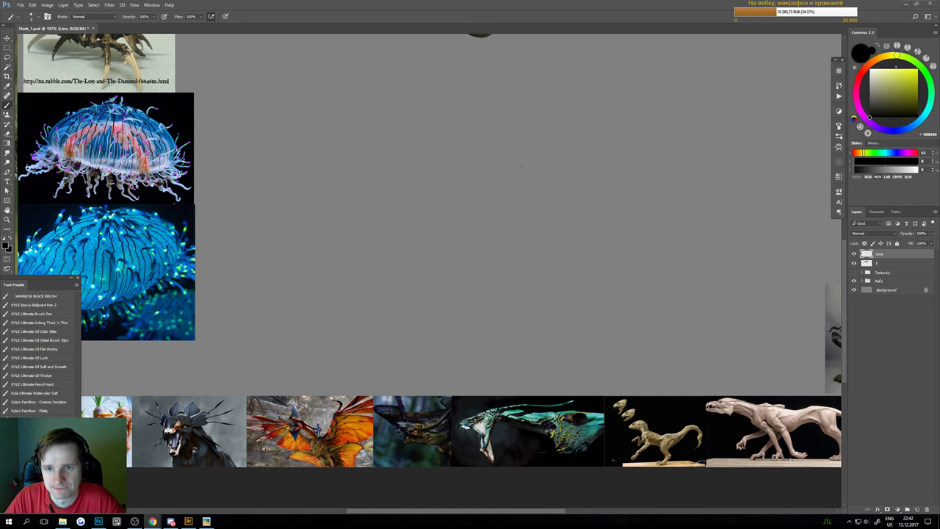
{"action": "left_click_drag", "start_coordinate": [568, 177], "coordinate": [578, 156]}
{"action": "key", "text": "ctrl+z"}
{"action": "left_click_drag", "start_coordinate": [584, 118], "coordinate": [568, 211]}
{"action": "left_click_drag", "start_coordinate": [599, 194], "coordinate": [570, 195]}
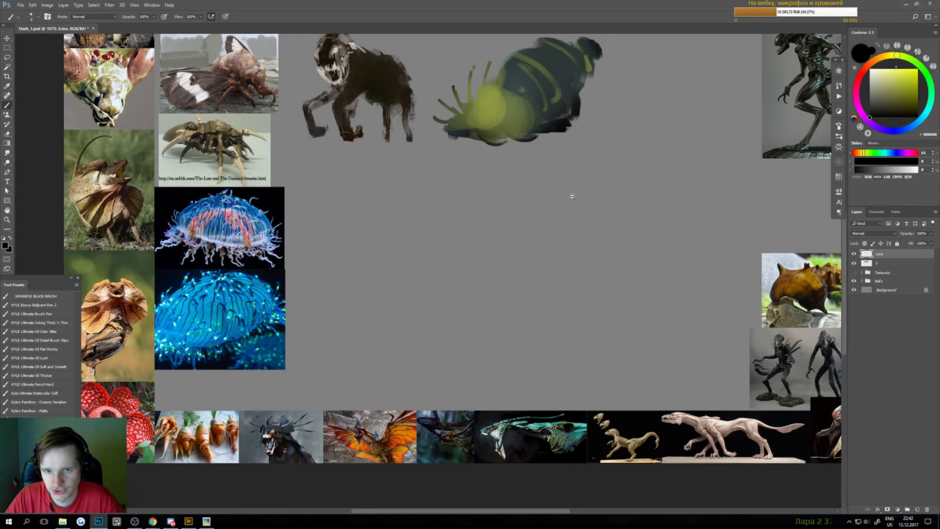
{"action": "left_click_drag", "start_coordinate": [583, 157], "coordinate": [557, 183]}
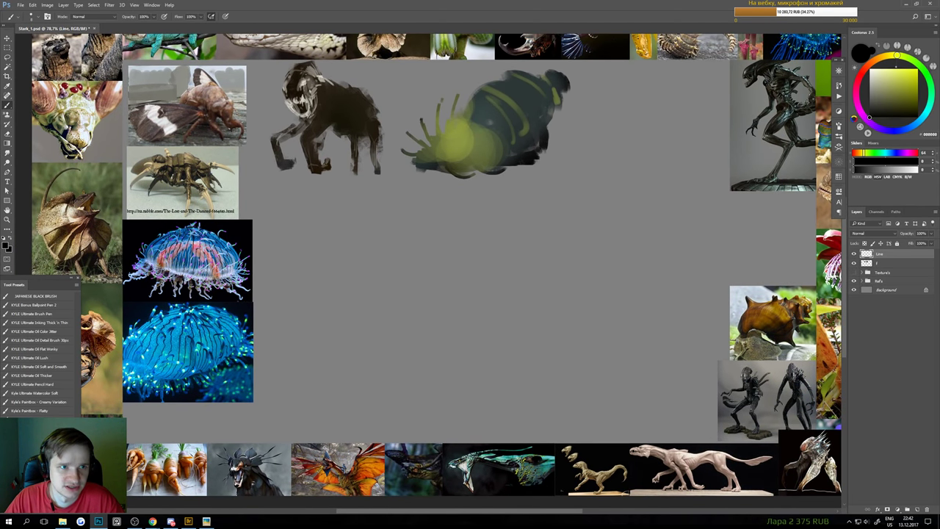
Open the preferences and look through the General, Interface, Workspace, Tools and History Log settings
{"action": "left_click", "coordinate": [21, 5]}
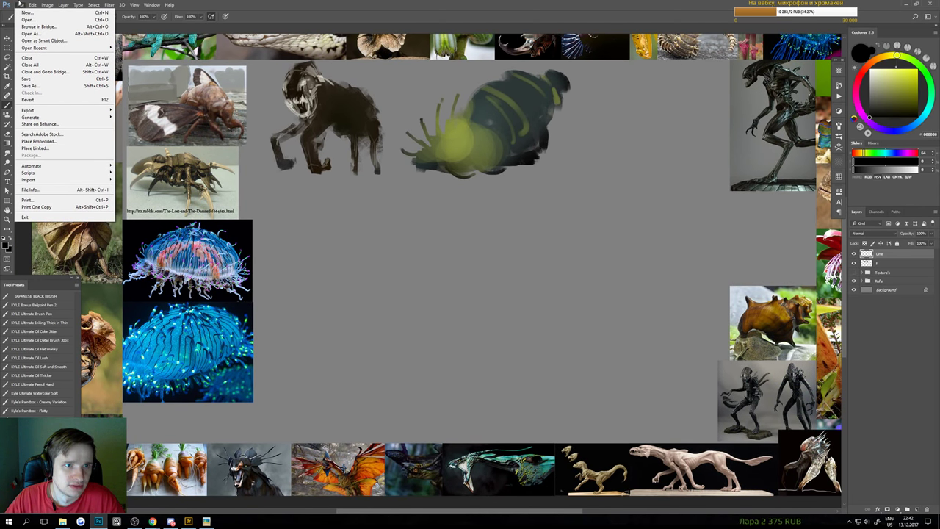
{"action": "mouse_move", "coordinate": [32, 5]}
{"action": "mouse_move", "coordinate": [70, 290]}
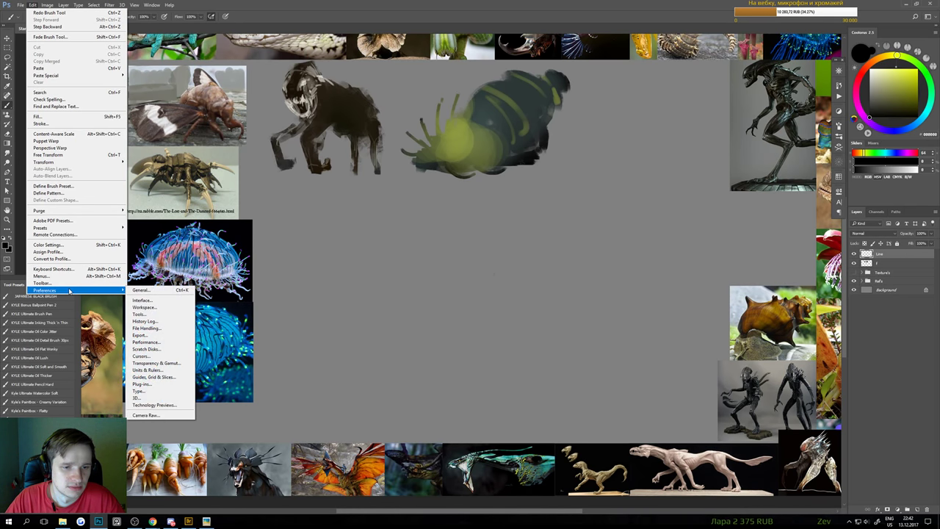
{"action": "left_click", "coordinate": [151, 291]}
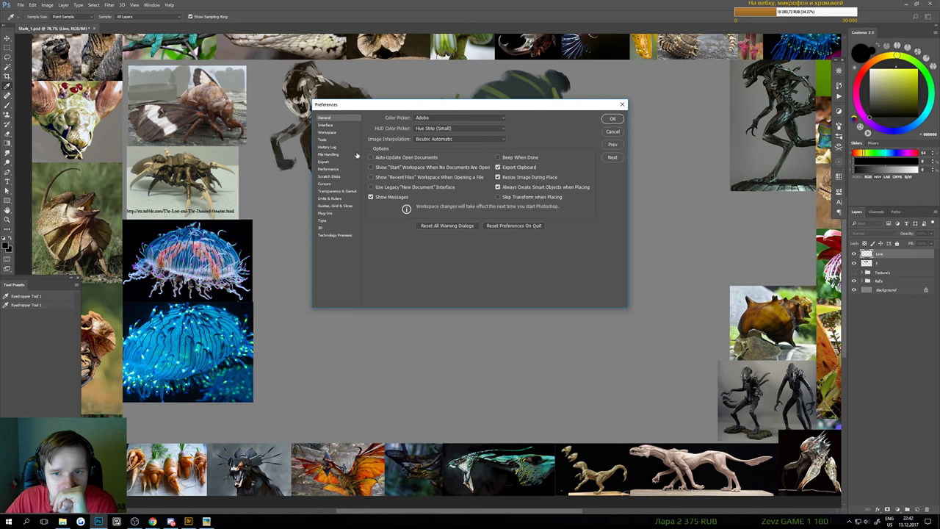
{"action": "left_click", "coordinate": [332, 126]}
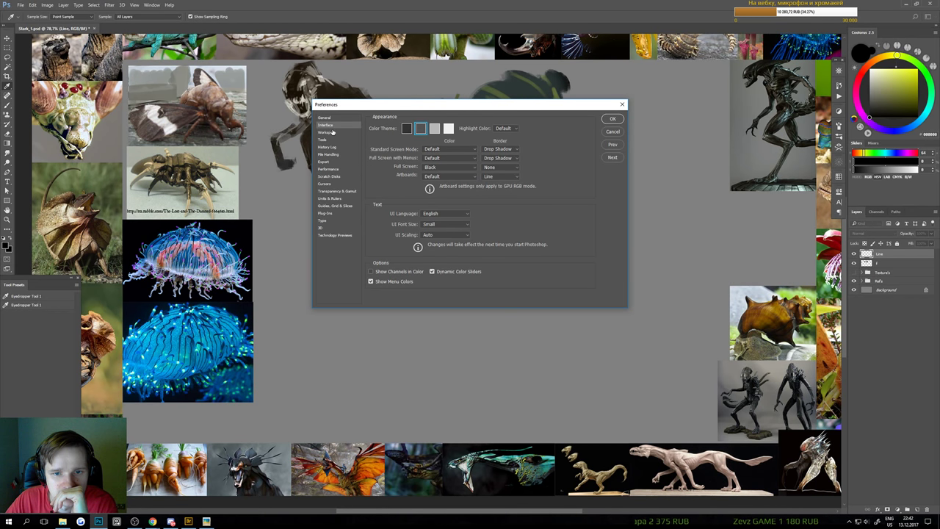
{"action": "left_click", "coordinate": [333, 132]}
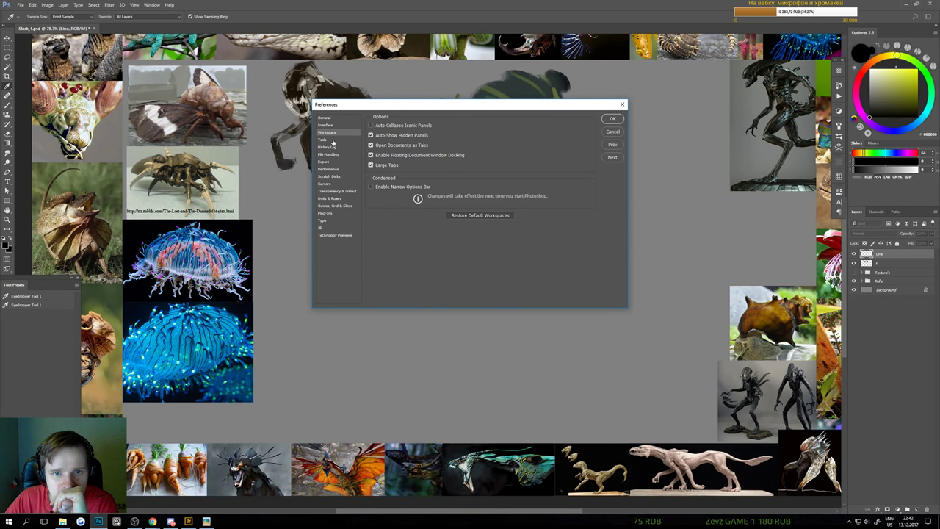
{"action": "left_click", "coordinate": [332, 140]}
{"action": "left_click", "coordinate": [329, 147]}
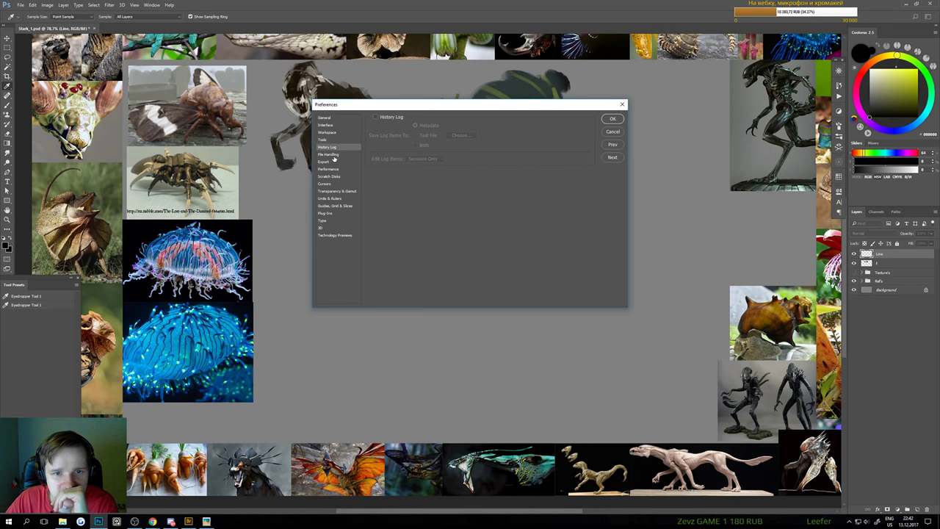
Examine the interval options for automatically saving recovery information in the File Handling preferences, and leave without changing them
{"action": "left_click", "coordinate": [334, 156]}
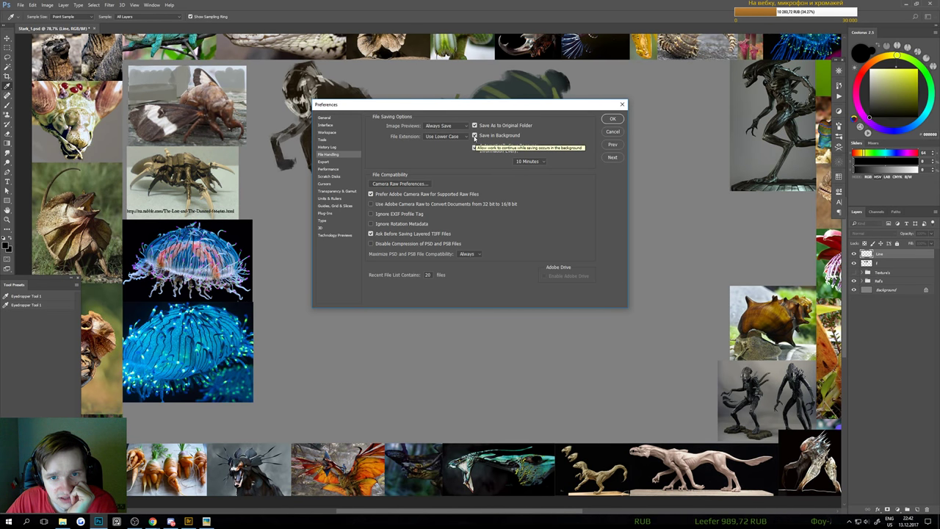
{"action": "left_click", "coordinate": [542, 161]}
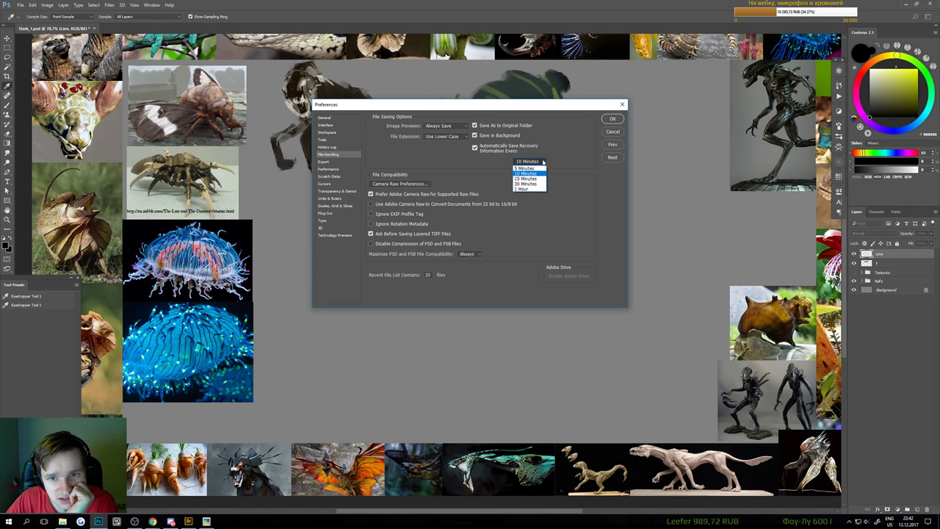
{"action": "left_click", "coordinate": [554, 150]}
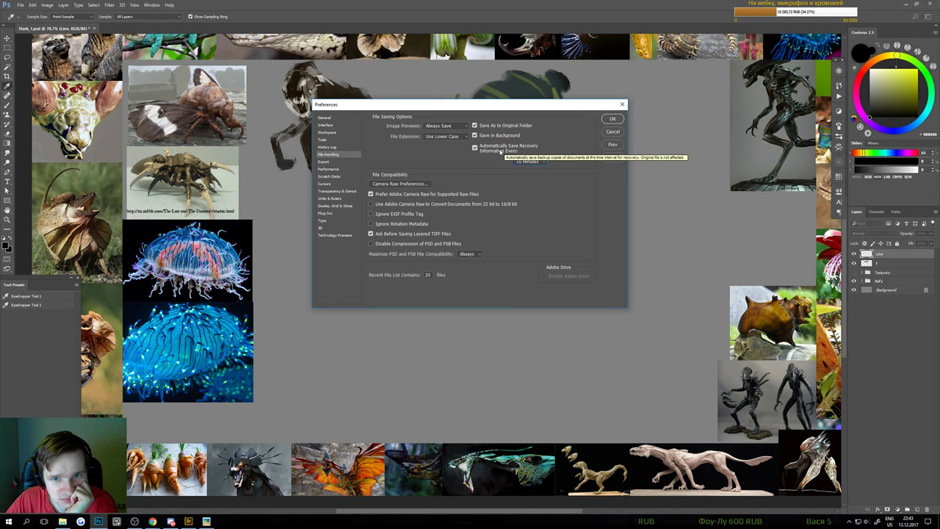
{"action": "left_click", "coordinate": [536, 161]}
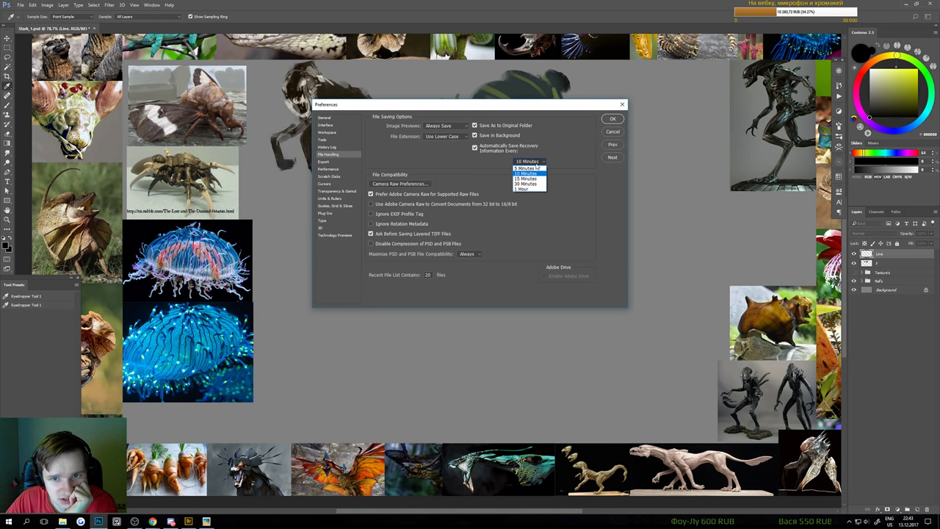
{"action": "left_click", "coordinate": [535, 162]}
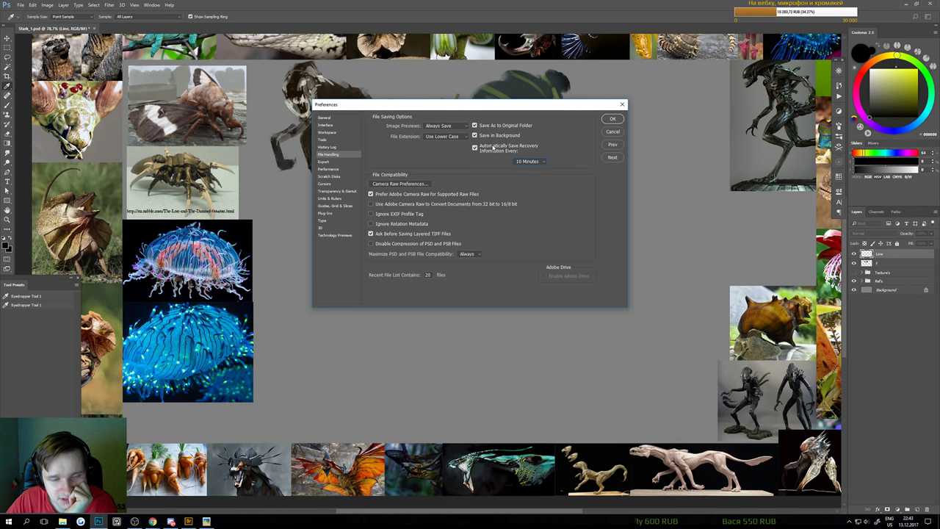
{"action": "left_click", "coordinate": [614, 132]}
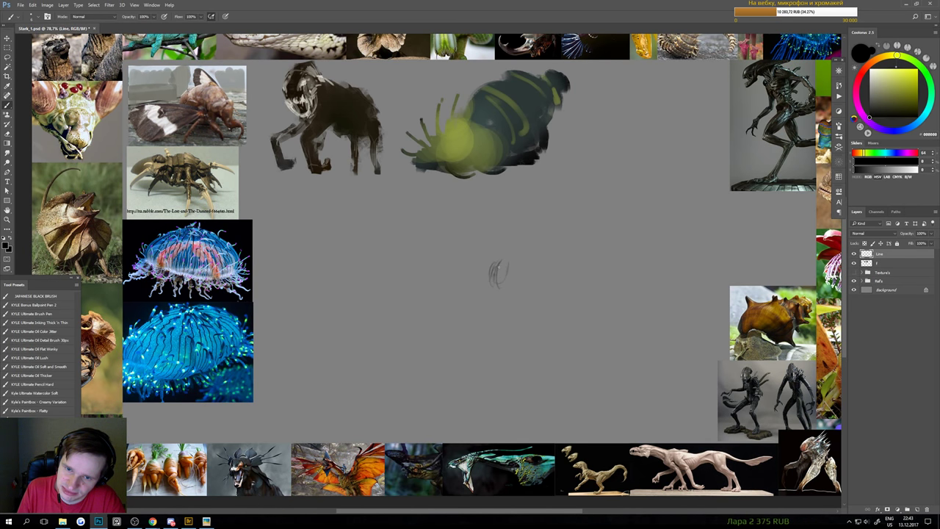
Sketch a small upright oval in thin lines below the painted snail creature as a new creature's head, erasing stray lines
{"action": "key", "text": "e"}
{"action": "key", "text": "b"}
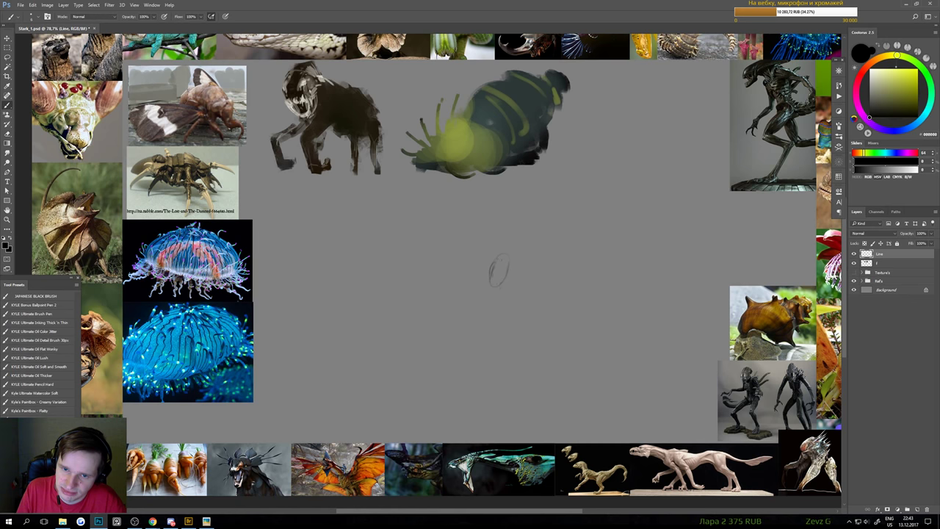
{"action": "mouse_move", "coordinate": [497, 257]}
{"action": "left_mouse_down"}
{"action": "mouse_move", "coordinate": [493, 284]}
{"action": "mouse_move", "coordinate": [505, 274]}
{"action": "mouse_move", "coordinate": [489, 282]}
{"action": "left_mouse_up"}
{"action": "key", "text": "e"}
{"action": "key", "text": "b"}
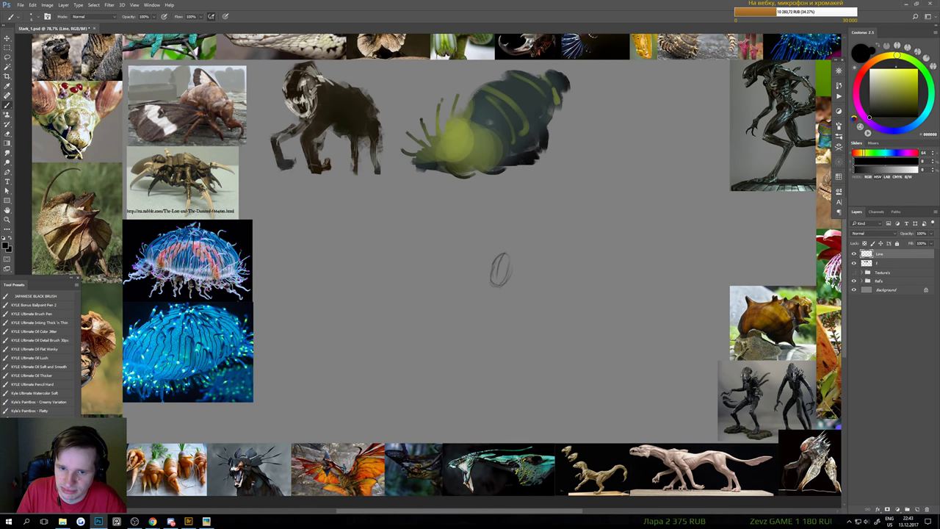
Add a short slanted stroke below the head at the right, and refine the head's outline with thin lines and a pointed chin
{"action": "left_click_drag", "start_coordinate": [556, 350], "coordinate": [593, 364]}
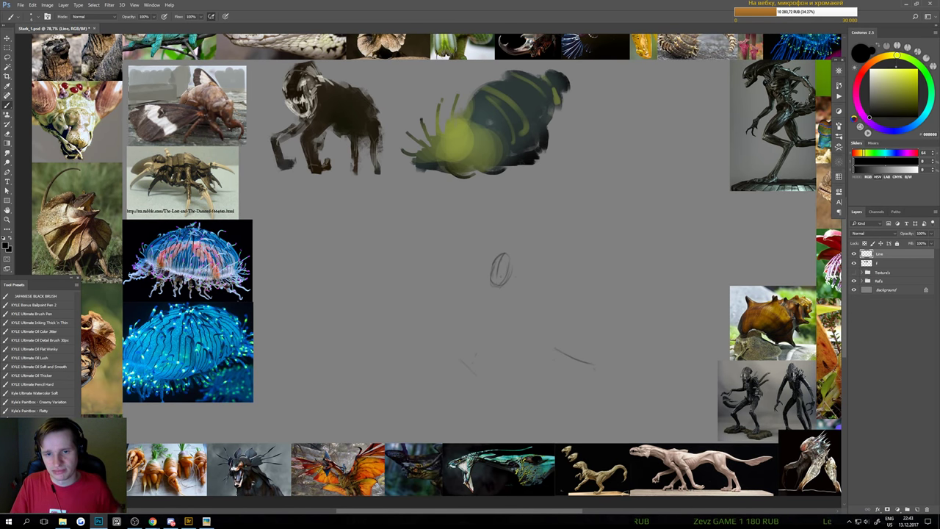
{"action": "key", "text": "e"}
{"action": "key", "text": "b"}
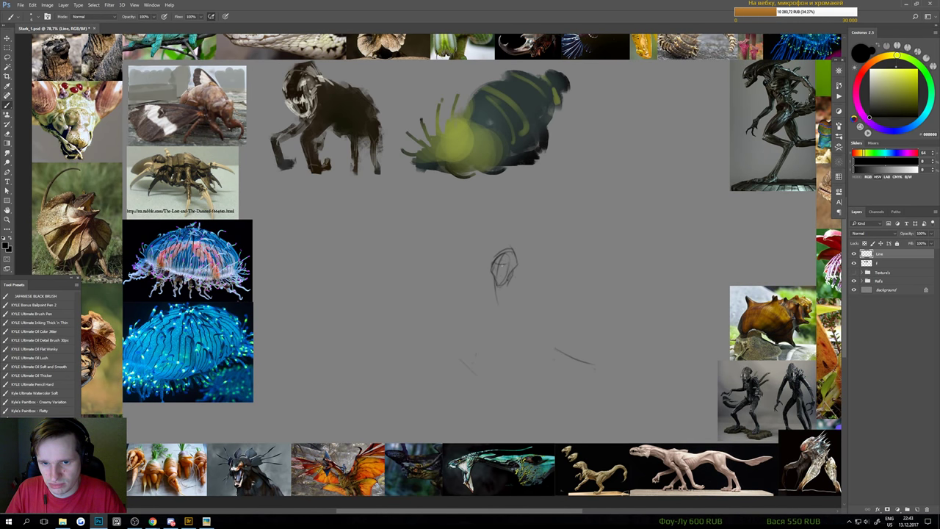
{"action": "key", "text": "e"}
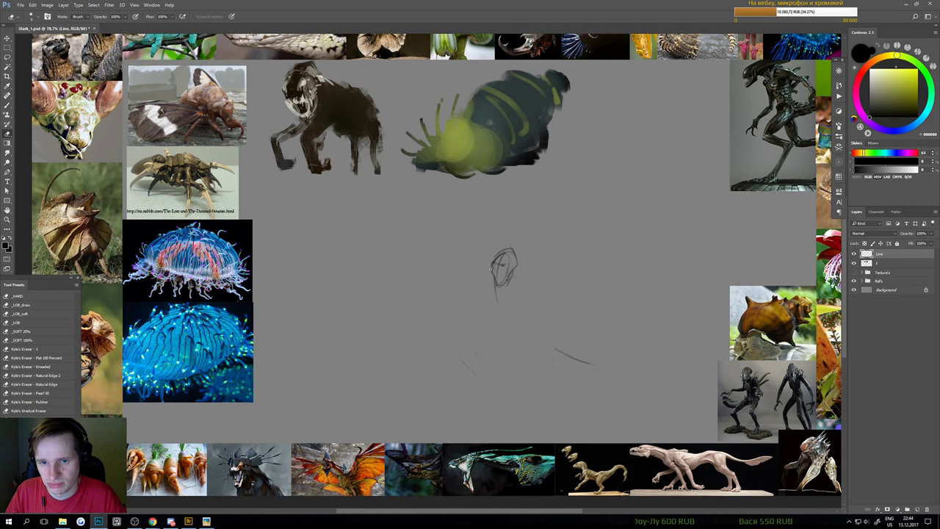
{"action": "key", "text": "b"}
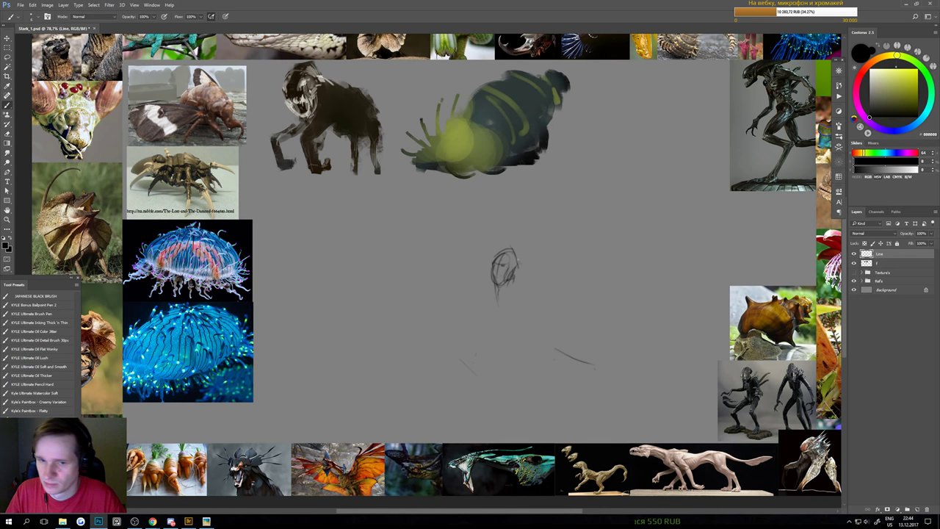
Sketch curved body outlines flowing down from both sides of the head, with short hatch marks beneath, in thin lines
{"action": "mouse_move", "coordinate": [517, 255]}
{"action": "left_mouse_down"}
{"action": "mouse_move", "coordinate": [549, 301]}
{"action": "mouse_move", "coordinate": [526, 316]}
{"action": "left_mouse_up"}
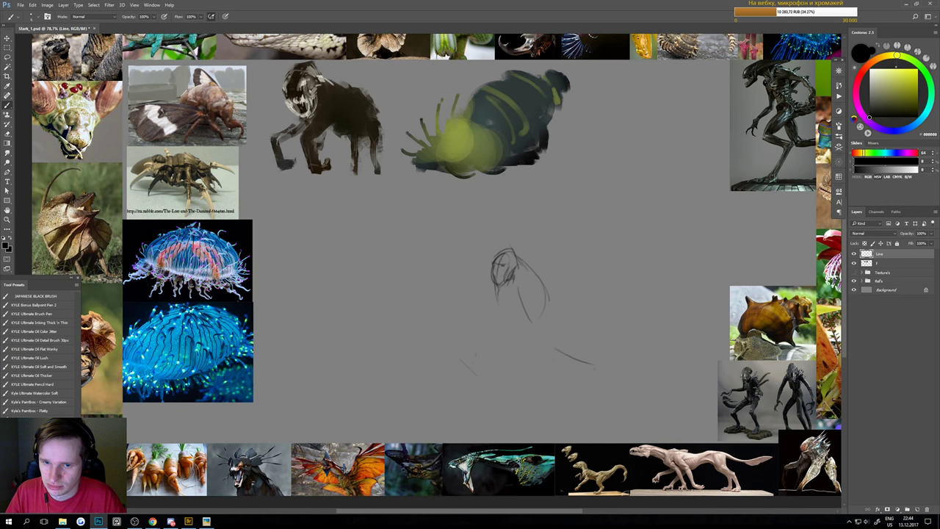
{"action": "left_click_drag", "start_coordinate": [493, 283], "coordinate": [493, 322]}
{"action": "left_click_drag", "start_coordinate": [492, 279], "coordinate": [493, 298]}
{"action": "mouse_move", "coordinate": [491, 279]}
{"action": "left_mouse_down"}
{"action": "mouse_move", "coordinate": [490, 294]}
{"action": "mouse_move", "coordinate": [514, 288]}
{"action": "mouse_move", "coordinate": [526, 268]}
{"action": "mouse_move", "coordinate": [491, 286]}
{"action": "left_mouse_up"}
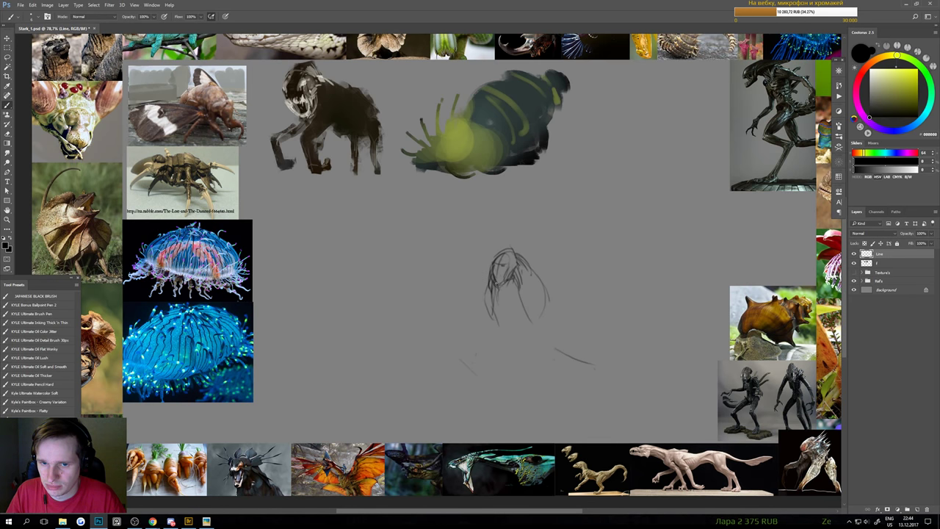
{"action": "left_click_drag", "start_coordinate": [497, 349], "coordinate": [514, 347]}
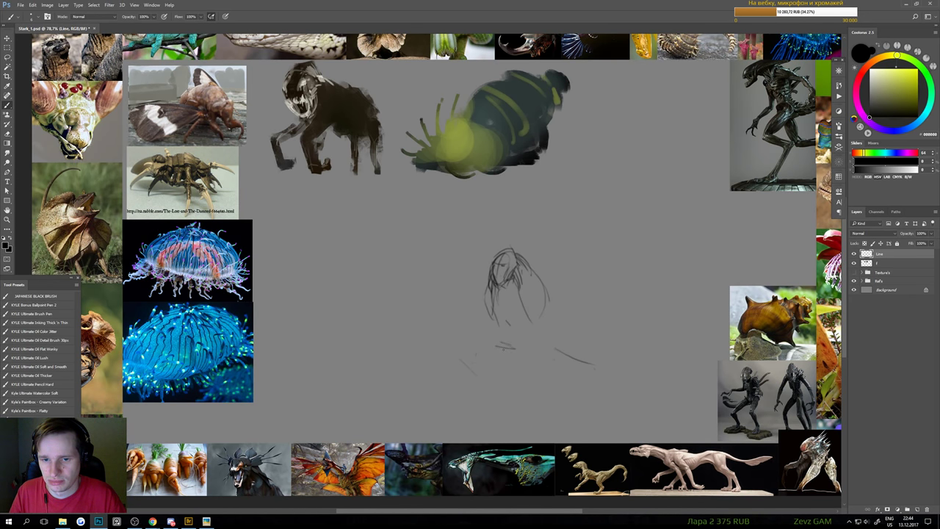
{"action": "scroll", "coordinate": [512, 320], "scroll_direction": "up", "scroll_amount": 4}
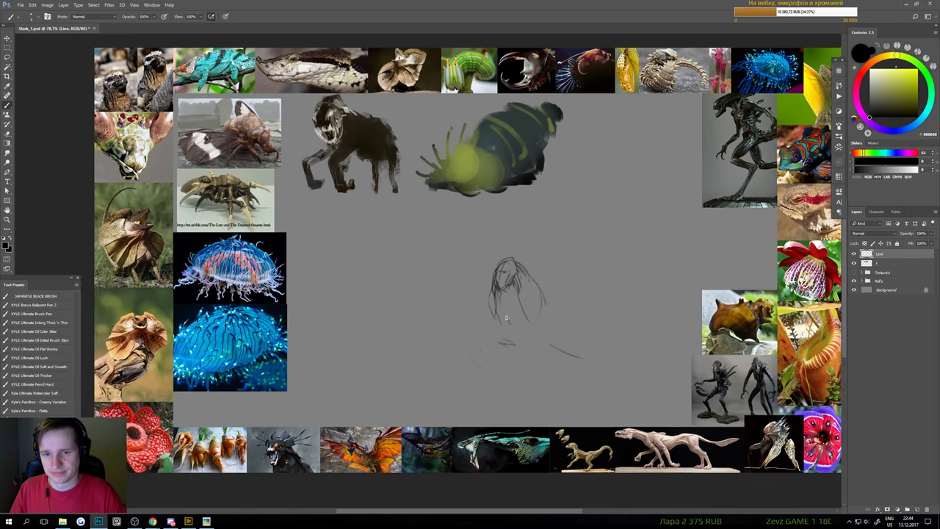
{"action": "key", "text": "e"}
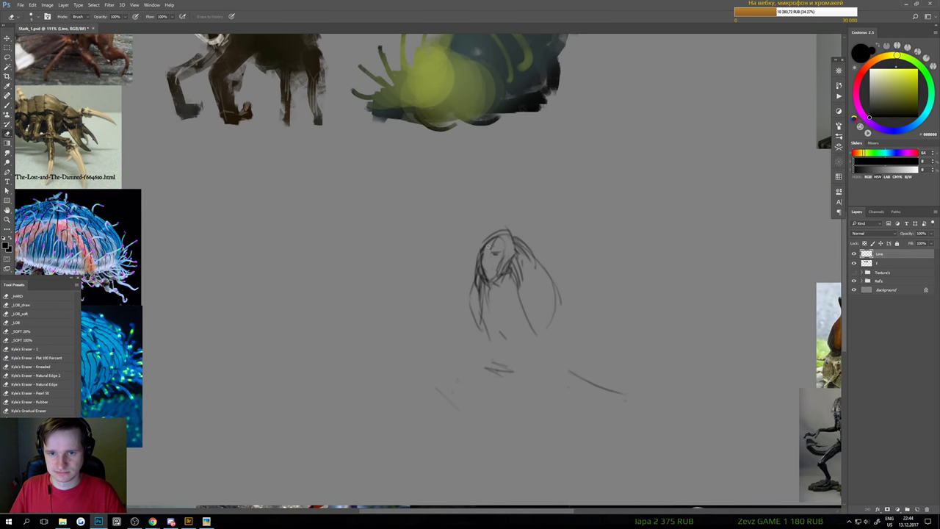
{"action": "key", "text": "b"}
{"action": "scroll", "coordinate": [489, 294], "scroll_direction": "down", "scroll_amount": 5}
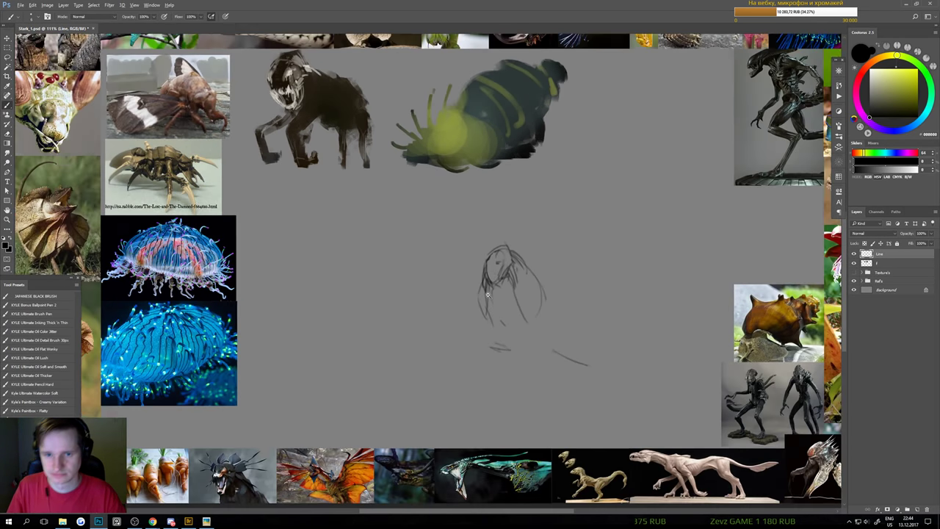
{"action": "scroll", "coordinate": [488, 312], "scroll_direction": "up", "scroll_amount": 1}
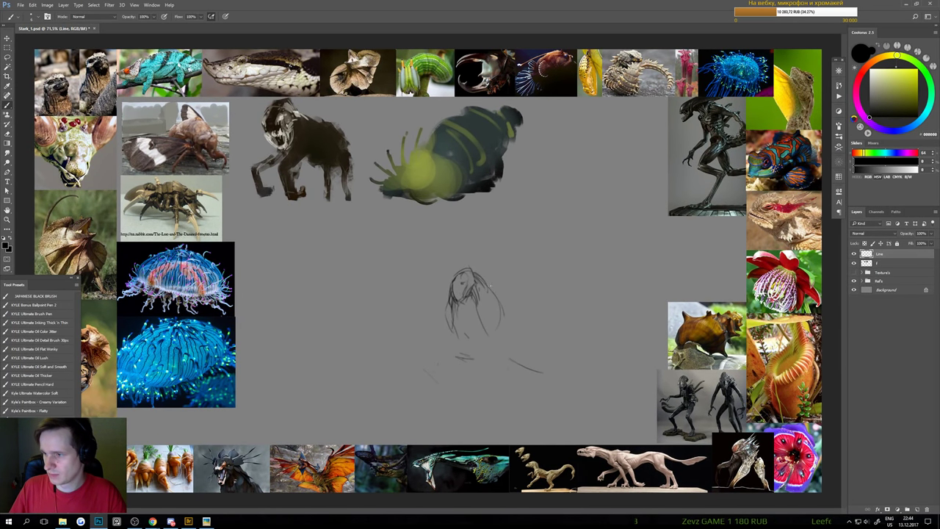
Erase the sketched head and body with a large eraser, along with the small marks beneath them
{"action": "key", "text": "e"}
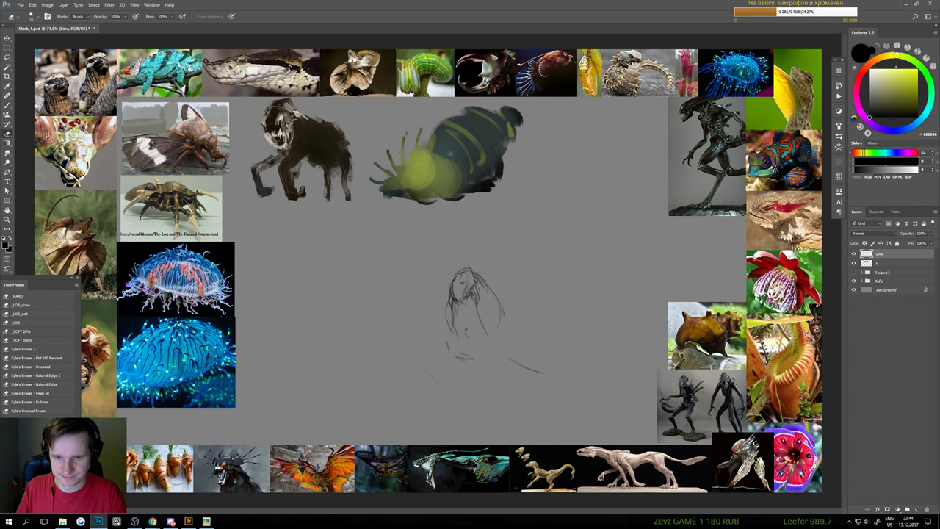
{"action": "mouse_move", "coordinate": [470, 323]}
{"action": "left_mouse_down"}
{"action": "mouse_move", "coordinate": [486, 298]}
{"action": "mouse_move", "coordinate": [507, 308]}
{"action": "left_mouse_up"}
{"action": "key", "text": "b"}
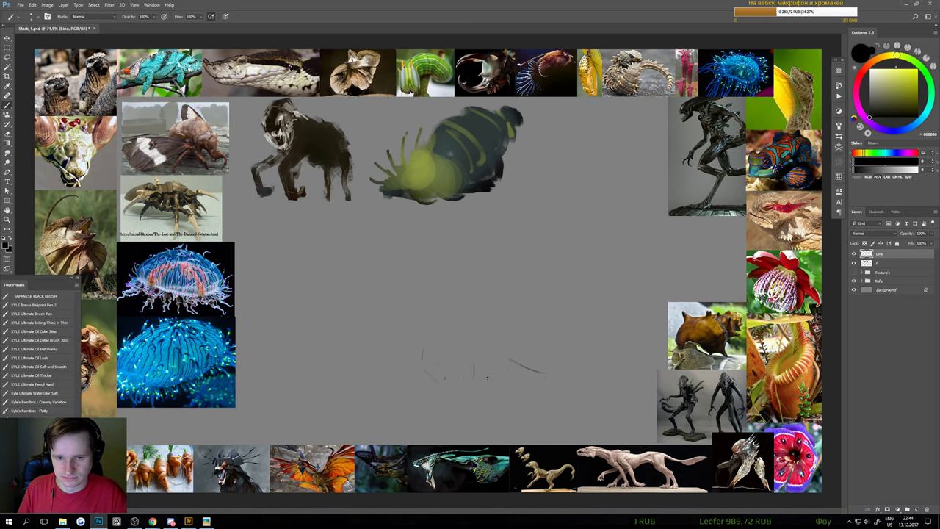
{"action": "key", "text": "e"}
{"action": "left_click_drag", "start_coordinate": [431, 368], "coordinate": [444, 379]}
{"action": "key", "text": "b"}
{"action": "key", "text": "e"}
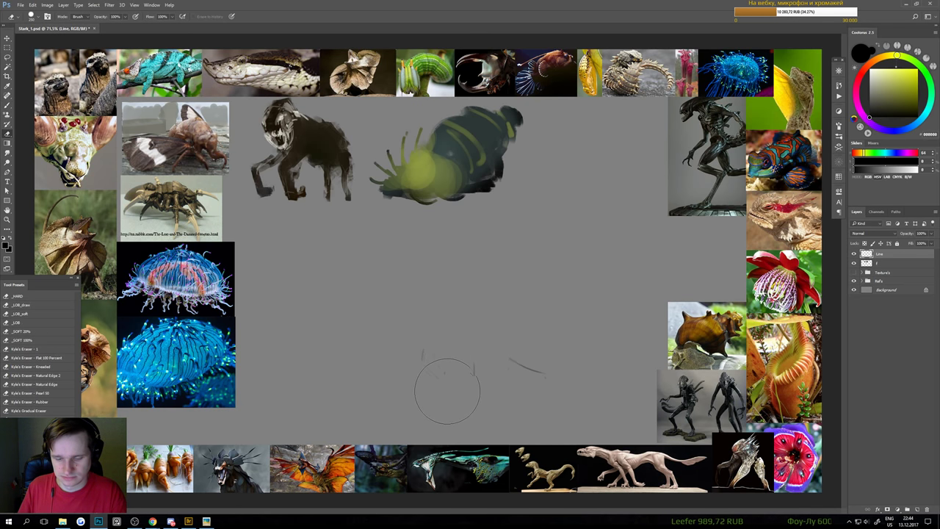
Paint a foot with three splayed toes in thicker translucent dark strokes in the lower middle of the empty grey area
{"action": "key", "text": "b"}
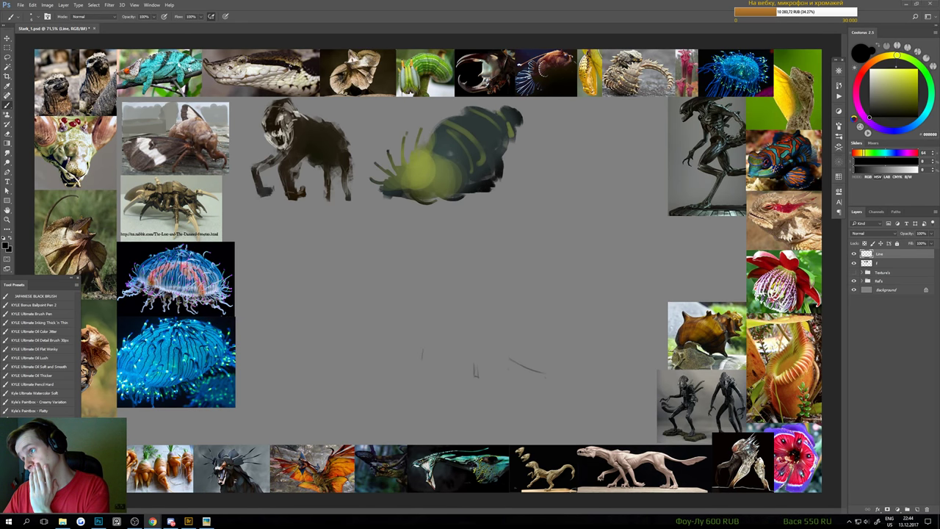
{"action": "key", "text": "alt+Tab"}
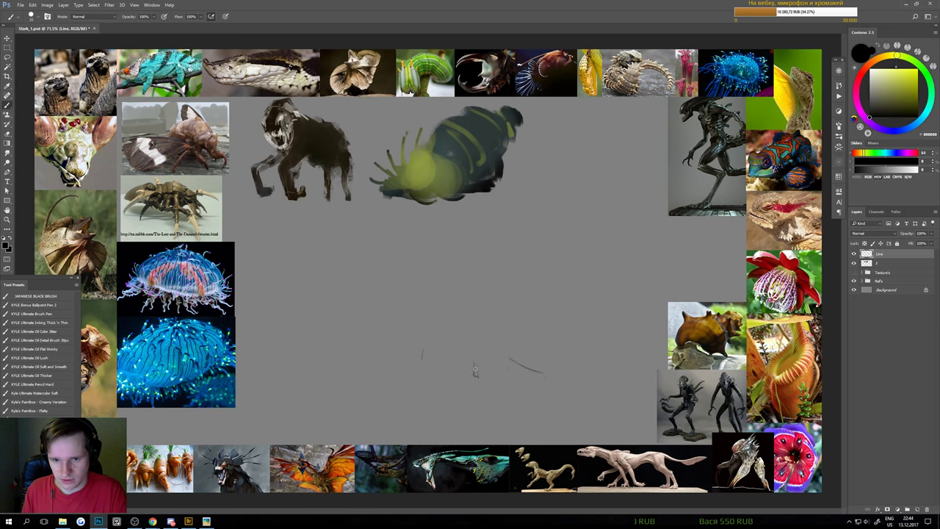
{"action": "mouse_move", "coordinate": [475, 363]}
{"action": "left_mouse_down"}
{"action": "mouse_move", "coordinate": [477, 382]}
{"action": "mouse_move", "coordinate": [466, 381]}
{"action": "mouse_move", "coordinate": [476, 359]}
{"action": "mouse_move", "coordinate": [489, 378]}
{"action": "left_mouse_up"}
{"action": "key", "text": "ctrl+z"}
{"action": "key", "text": "e"}
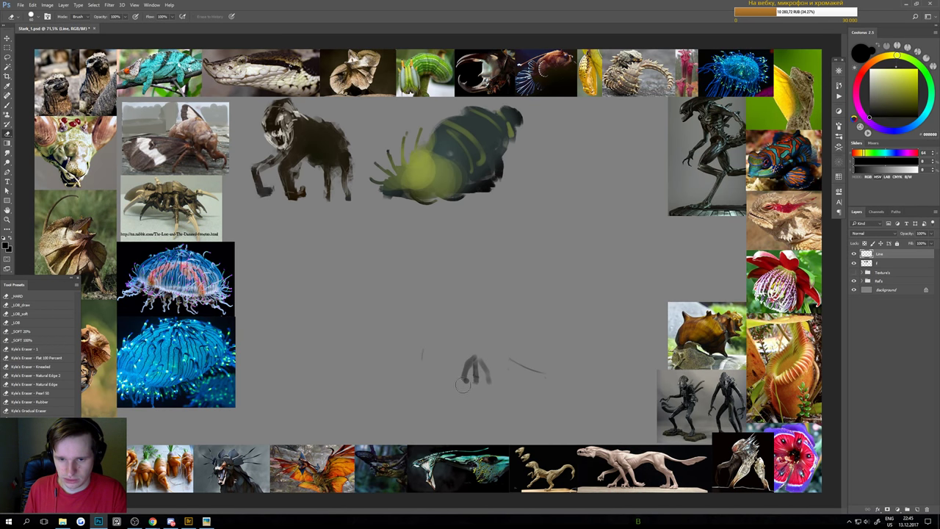
Build a segmented leg upward from the three-toed foot with soft grey strokes, and darken the toes
{"action": "key", "text": "b"}
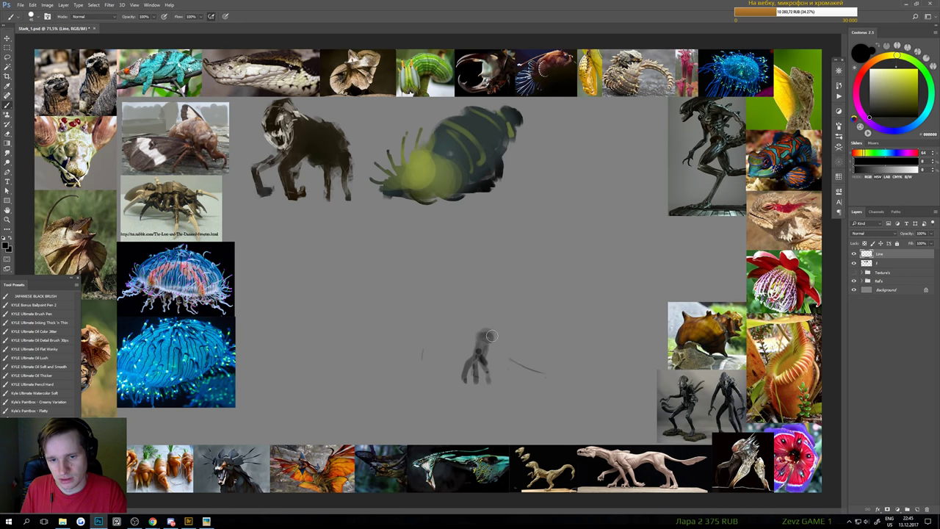
{"action": "left_click_drag", "start_coordinate": [493, 328], "coordinate": [495, 306]}
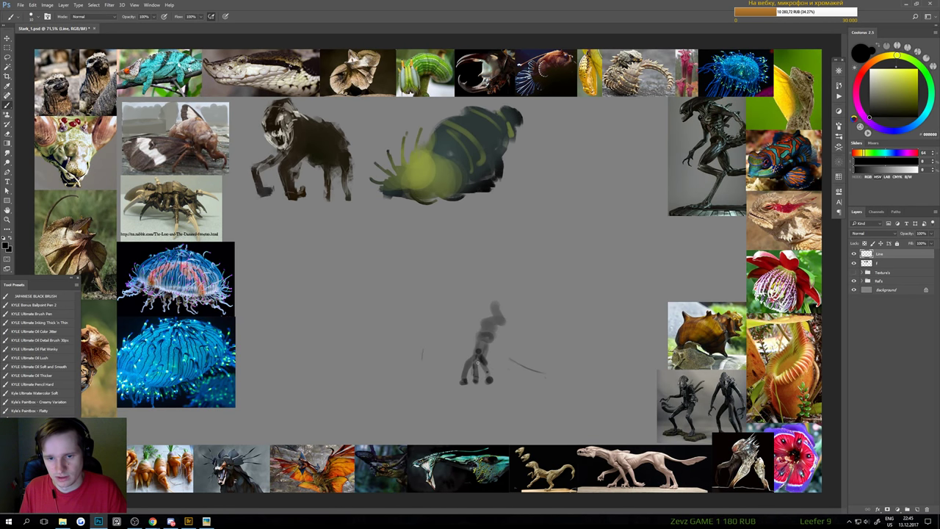
{"action": "left_click_drag", "start_coordinate": [544, 376], "coordinate": [487, 396]}
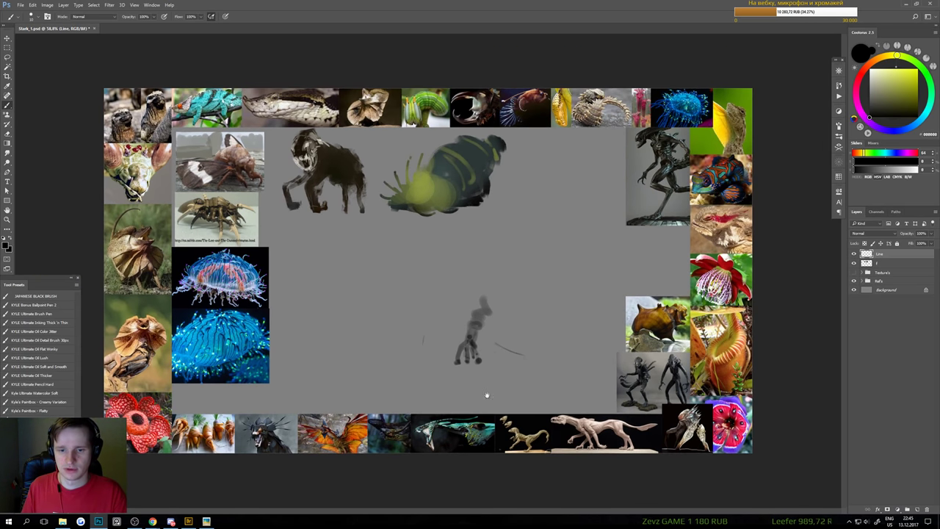
{"action": "scroll", "coordinate": [462, 354], "scroll_direction": "up", "scroll_amount": 2}
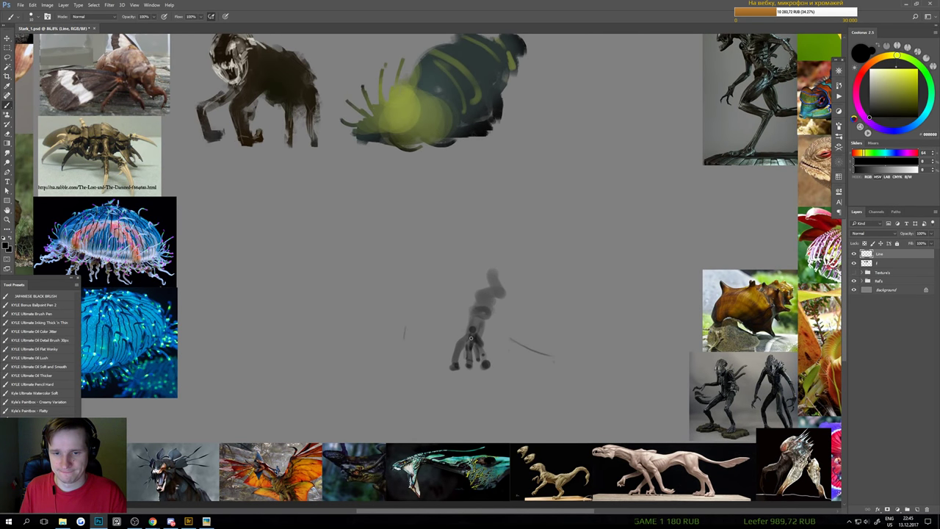
{"action": "scroll", "coordinate": [478, 341], "scroll_direction": "down", "scroll_amount": 3}
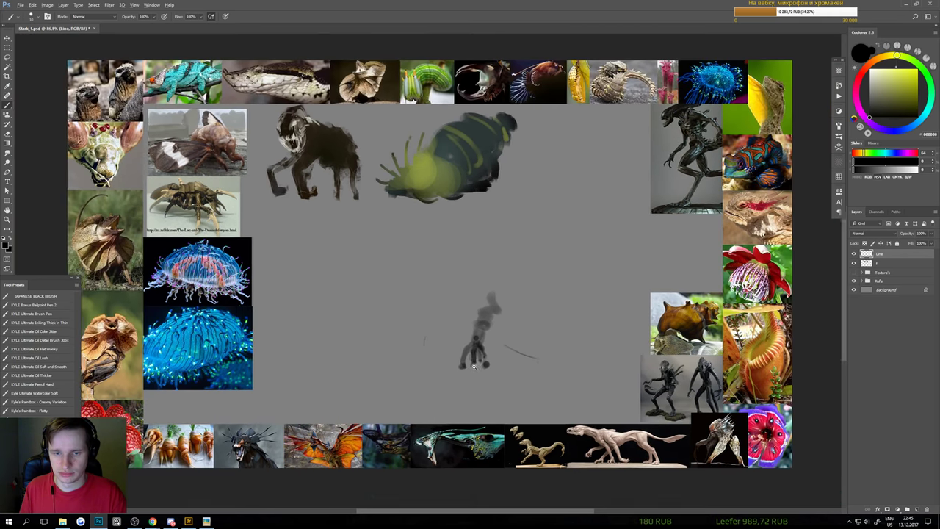
{"action": "scroll", "coordinate": [477, 344], "scroll_direction": "up", "scroll_amount": 2}
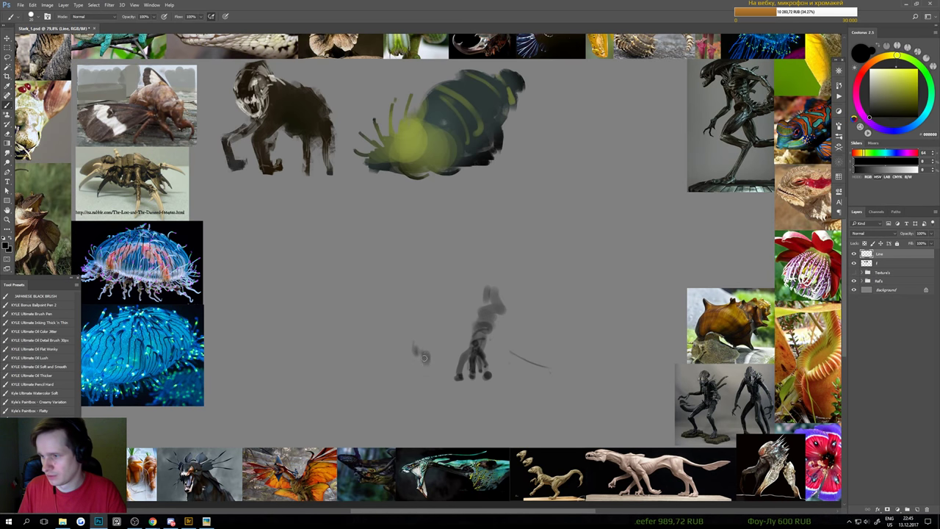
Paint a second foot with bent, spread toes to the left of the first leg, erasing the stray marks around it
{"action": "key", "text": "e"}
{"action": "key", "text": "b"}
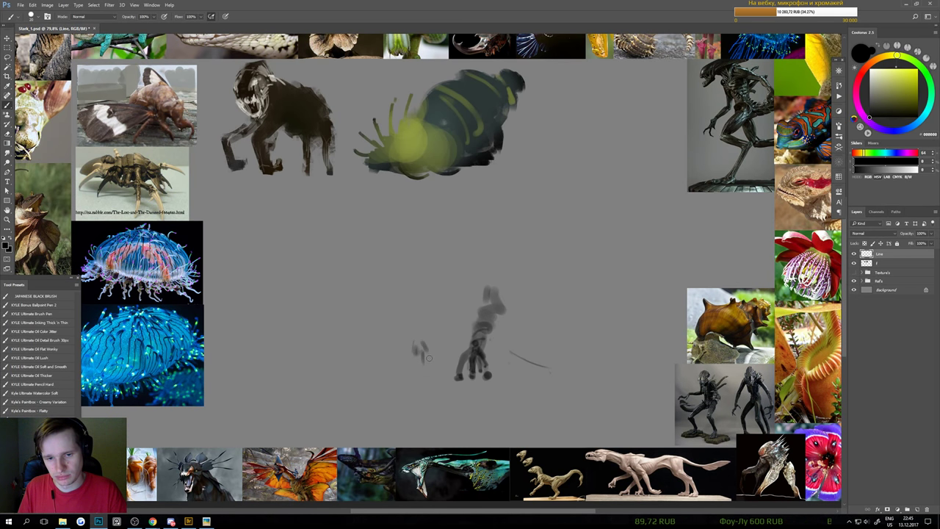
{"action": "left_click_drag", "start_coordinate": [426, 351], "coordinate": [426, 363]}
{"action": "key", "text": "e"}
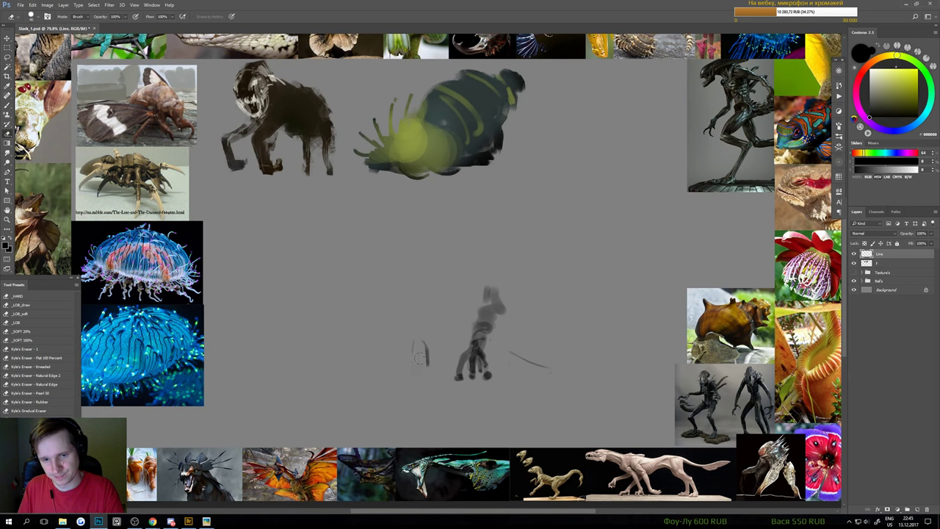
{"action": "key", "text": "b"}
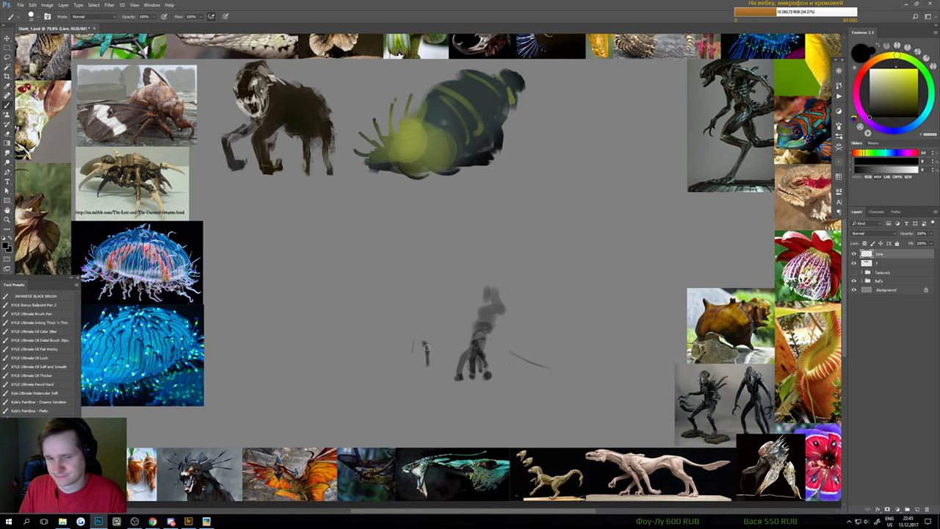
{"action": "mouse_move", "coordinate": [425, 346]}
{"action": "left_mouse_down"}
{"action": "mouse_move", "coordinate": [420, 332]}
{"action": "mouse_move", "coordinate": [431, 362]}
{"action": "mouse_move", "coordinate": [419, 332]}
{"action": "mouse_move", "coordinate": [404, 376]}
{"action": "mouse_move", "coordinate": [429, 369]}
{"action": "mouse_move", "coordinate": [405, 348]}
{"action": "mouse_move", "coordinate": [420, 332]}
{"action": "left_mouse_up"}
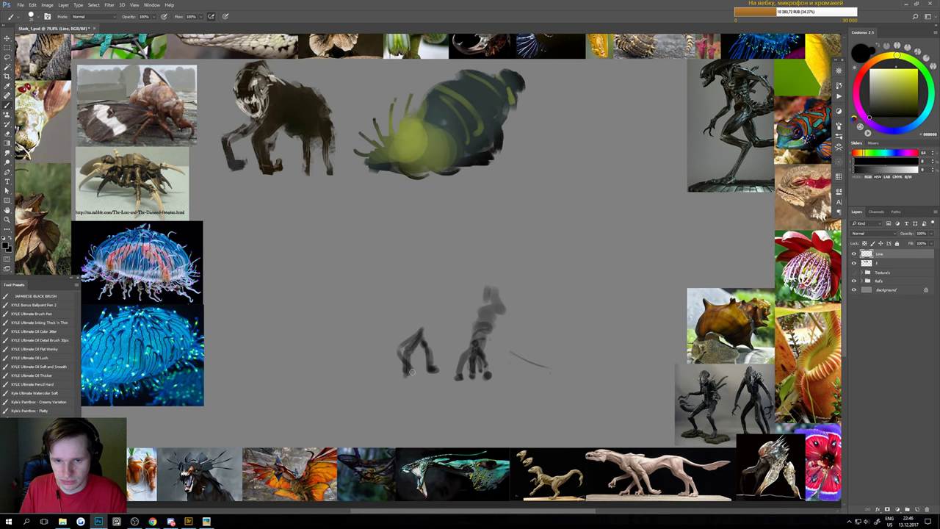
Erase part of the right foot's toes and reshape the toes of both feet with dark strokes
{"action": "key", "text": "e"}
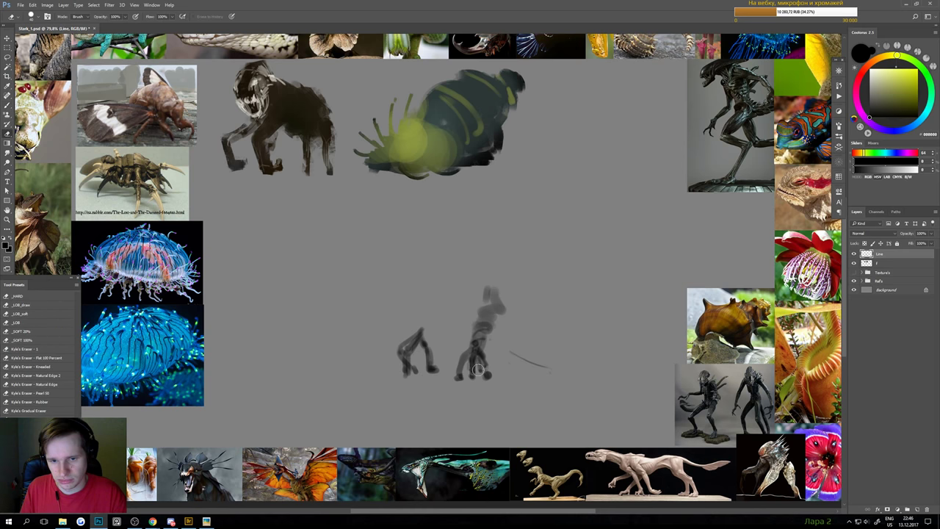
{"action": "mouse_move", "coordinate": [479, 366]}
{"action": "left_mouse_down"}
{"action": "mouse_move", "coordinate": [484, 376]}
{"action": "mouse_move", "coordinate": [474, 360]}
{"action": "mouse_move", "coordinate": [477, 389]}
{"action": "mouse_move", "coordinate": [485, 372]}
{"action": "left_mouse_up"}
{"action": "key", "text": "b"}
{"action": "key", "text": "e"}
{"action": "key", "text": "b"}
{"action": "scroll", "coordinate": [485, 371], "scroll_direction": "up", "scroll_amount": 1}
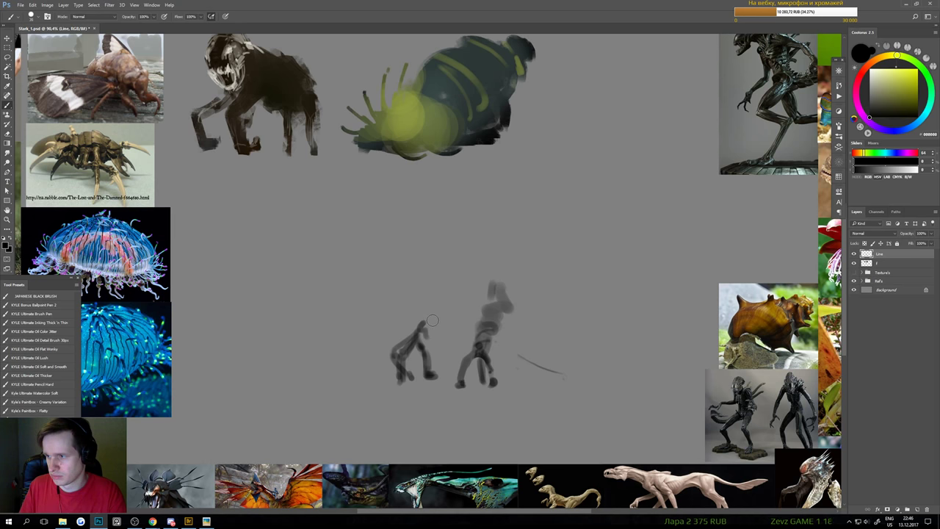
Extend the left leg upward into a thick thigh with a narrow curved upper end, undoing a first try and trimming its edge
{"action": "mouse_move", "coordinate": [429, 315]}
{"action": "left_mouse_down"}
{"action": "mouse_move", "coordinate": [421, 327]}
{"action": "mouse_move", "coordinate": [430, 295]}
{"action": "mouse_move", "coordinate": [427, 317]}
{"action": "mouse_move", "coordinate": [434, 316]}
{"action": "mouse_move", "coordinate": [425, 293]}
{"action": "left_mouse_up"}
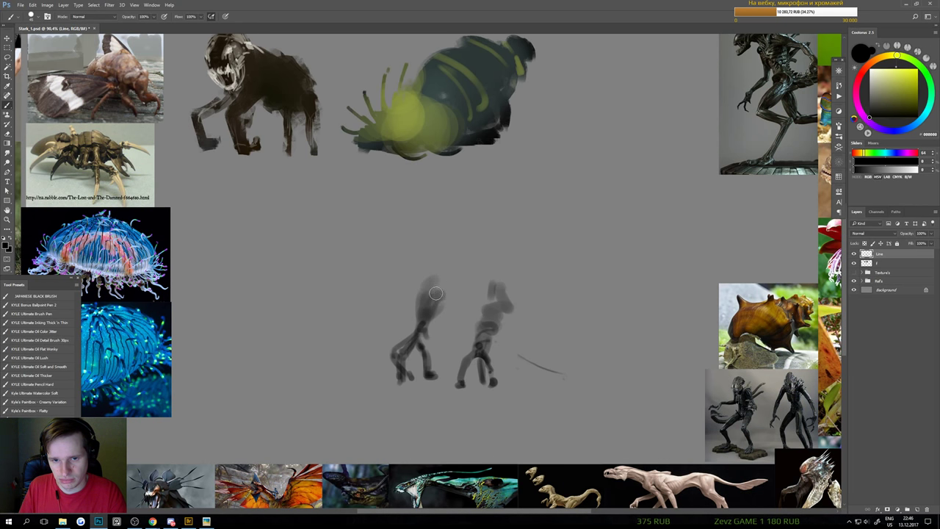
{"action": "key", "text": "ctrl+alt+z"}
{"action": "key", "text": "ctrl+alt+z"}
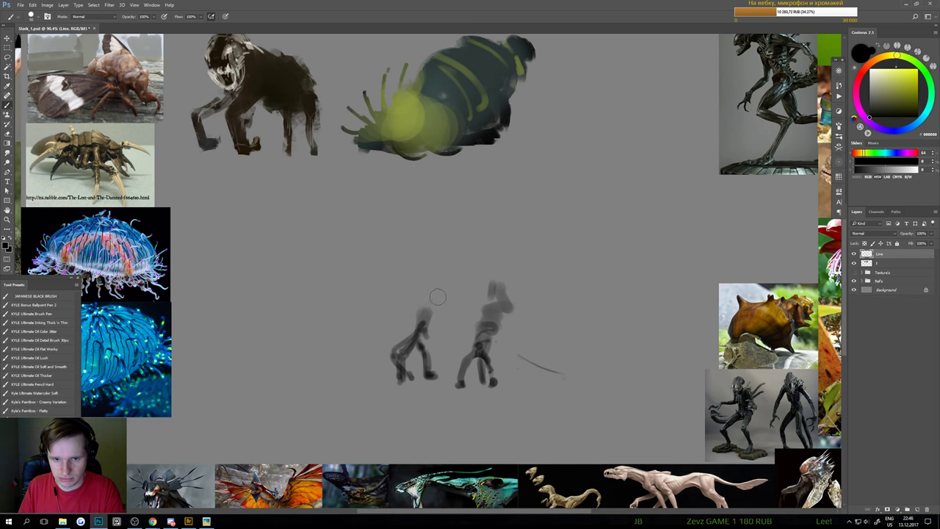
{"action": "mouse_move", "coordinate": [438, 296]}
{"action": "left_mouse_down"}
{"action": "mouse_move", "coordinate": [425, 297]}
{"action": "mouse_move", "coordinate": [444, 283]}
{"action": "mouse_move", "coordinate": [436, 314]}
{"action": "mouse_move", "coordinate": [443, 275]}
{"action": "mouse_move", "coordinate": [434, 294]}
{"action": "mouse_move", "coordinate": [460, 268]}
{"action": "mouse_move", "coordinate": [452, 273]}
{"action": "mouse_move", "coordinate": [465, 227]}
{"action": "mouse_move", "coordinate": [454, 282]}
{"action": "left_mouse_up"}
{"action": "key", "text": "e"}
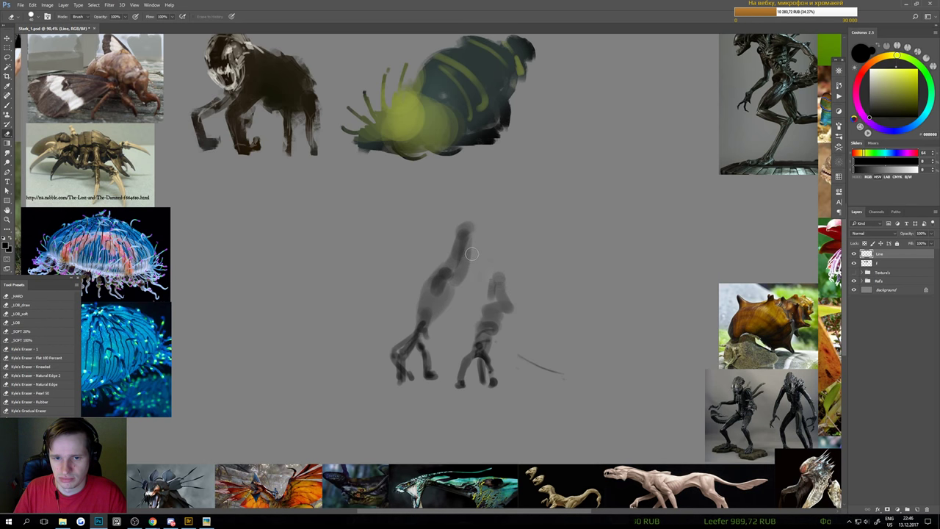
{"action": "mouse_move", "coordinate": [472, 239]}
{"action": "left_mouse_down"}
{"action": "mouse_move", "coordinate": [473, 298]}
{"action": "mouse_move", "coordinate": [478, 279]}
{"action": "mouse_move", "coordinate": [496, 268]}
{"action": "mouse_move", "coordinate": [506, 296]}
{"action": "left_mouse_up"}
{"action": "key", "text": "b"}
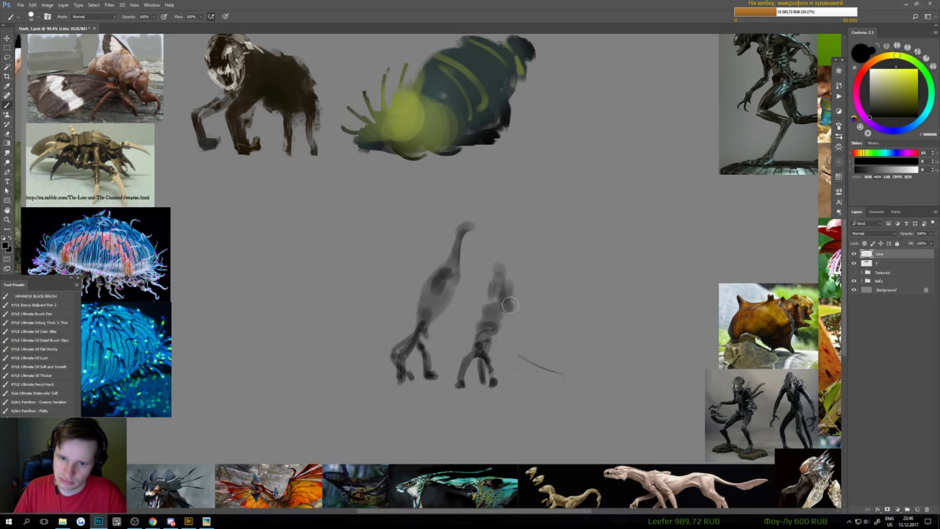
Lasso the right leg and shift it a little farther from the left leg
{"action": "key", "text": "e"}
{"action": "key", "text": "l"}
{"action": "mouse_move", "coordinate": [494, 251]}
{"action": "left_mouse_down"}
{"action": "mouse_move", "coordinate": [464, 299]}
{"action": "mouse_move", "coordinate": [440, 397]}
{"action": "left_mouse_up"}
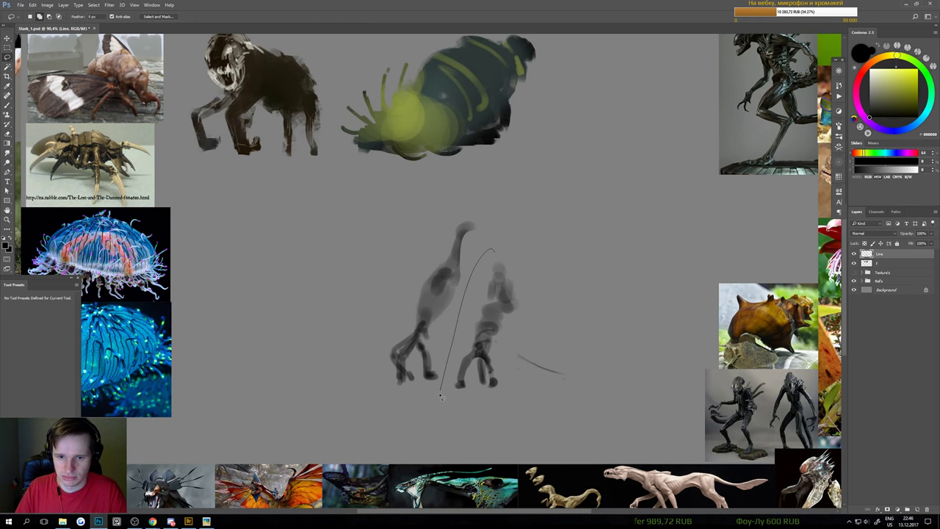
{"action": "mouse_move", "coordinate": [508, 361]}
{"action": "left_mouse_down"}
{"action": "mouse_move", "coordinate": [543, 243]}
{"action": "mouse_move", "coordinate": [507, 234]}
{"action": "left_mouse_up"}
{"action": "key", "text": "v"}
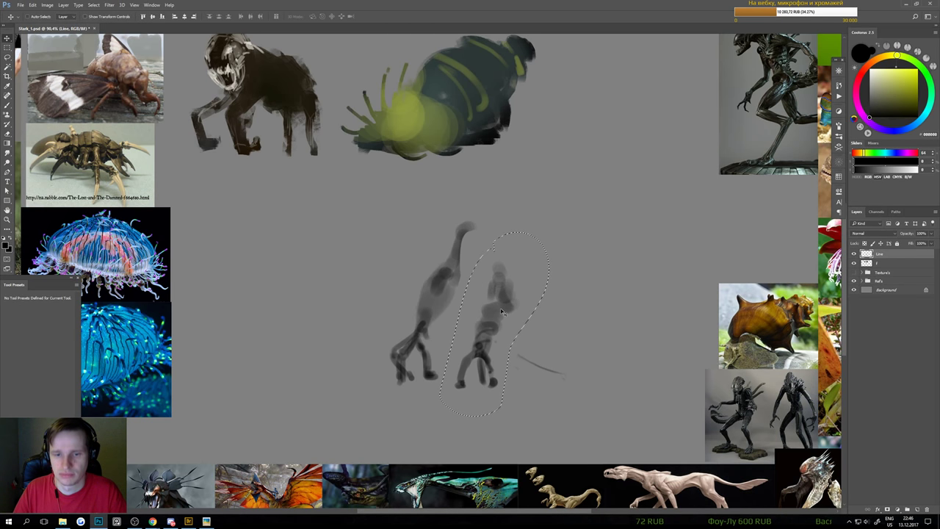
{"action": "left_click_drag", "start_coordinate": [504, 309], "coordinate": [526, 308]}
{"action": "key", "text": "ctrl+d"}
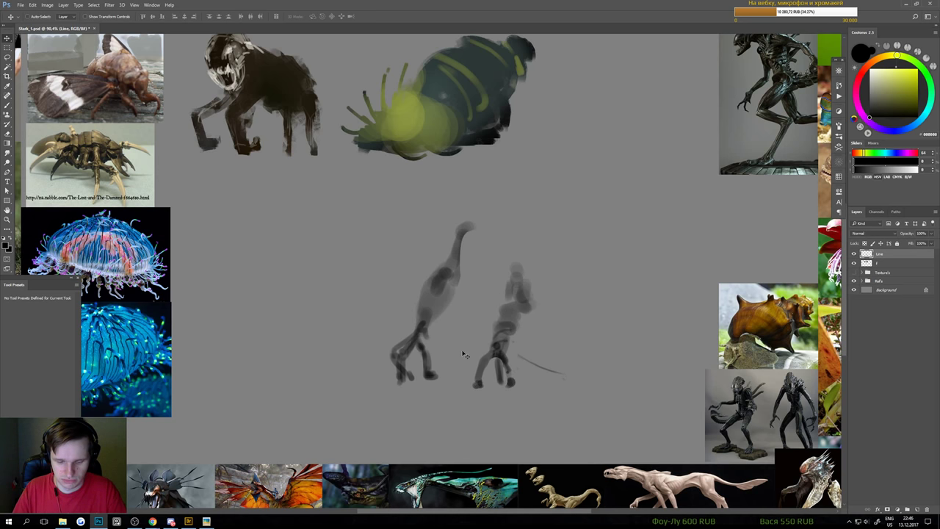
Lasso the left leg, shift it slightly up and to the right, and erase the leftover piece above it
{"action": "key", "text": "l"}
{"action": "mouse_move", "coordinate": [376, 335]}
{"action": "left_mouse_down"}
{"action": "mouse_move", "coordinate": [463, 325]}
{"action": "mouse_move", "coordinate": [381, 327]}
{"action": "left_mouse_up"}
{"action": "key", "text": "v"}
{"action": "left_click_drag", "start_coordinate": [445, 284], "coordinate": [456, 271]}
{"action": "key", "text": "ctrl+d"}
{"action": "key", "text": "b"}
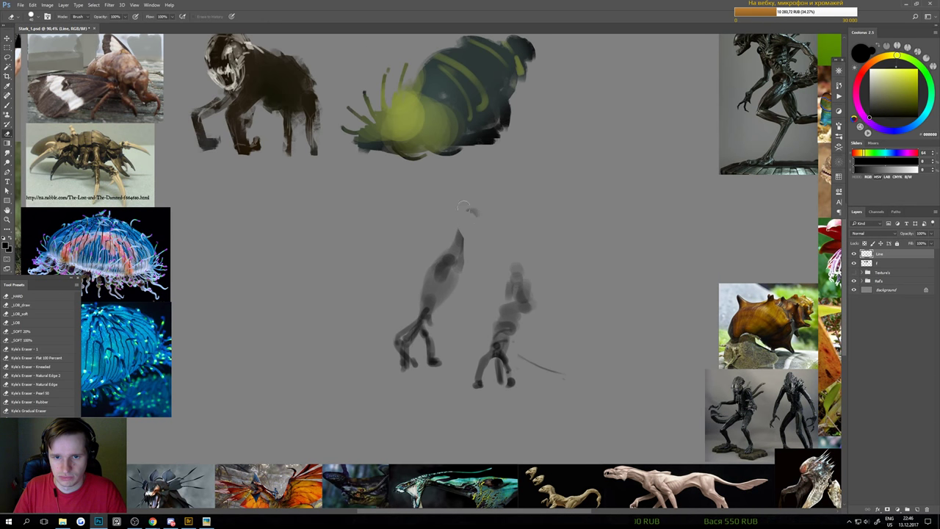
Extend the right front leg up into a large rounded shoulder and fill in a broad chest joining both legs, undoing one stroke
{"action": "key", "text": "b"}
{"action": "mouse_move", "coordinate": [514, 268]}
{"action": "left_mouse_down"}
{"action": "mouse_move", "coordinate": [516, 236]}
{"action": "mouse_move", "coordinate": [527, 239]}
{"action": "mouse_move", "coordinate": [532, 283]}
{"action": "mouse_move", "coordinate": [527, 241]}
{"action": "mouse_move", "coordinate": [511, 227]}
{"action": "mouse_move", "coordinate": [526, 226]}
{"action": "mouse_move", "coordinate": [540, 251]}
{"action": "mouse_move", "coordinate": [538, 236]}
{"action": "mouse_move", "coordinate": [539, 262]}
{"action": "mouse_move", "coordinate": [528, 227]}
{"action": "mouse_move", "coordinate": [509, 296]}
{"action": "left_mouse_up"}
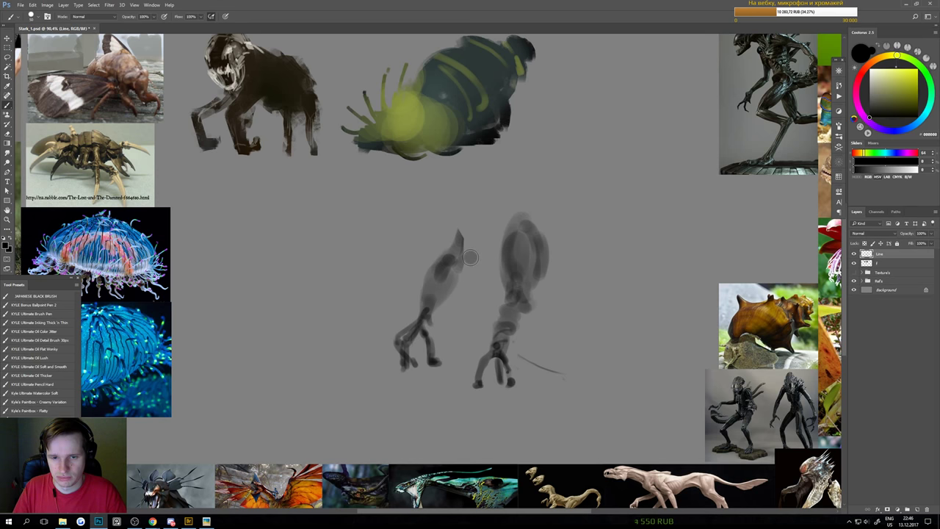
{"action": "left_click_drag", "start_coordinate": [465, 239], "coordinate": [498, 292]}
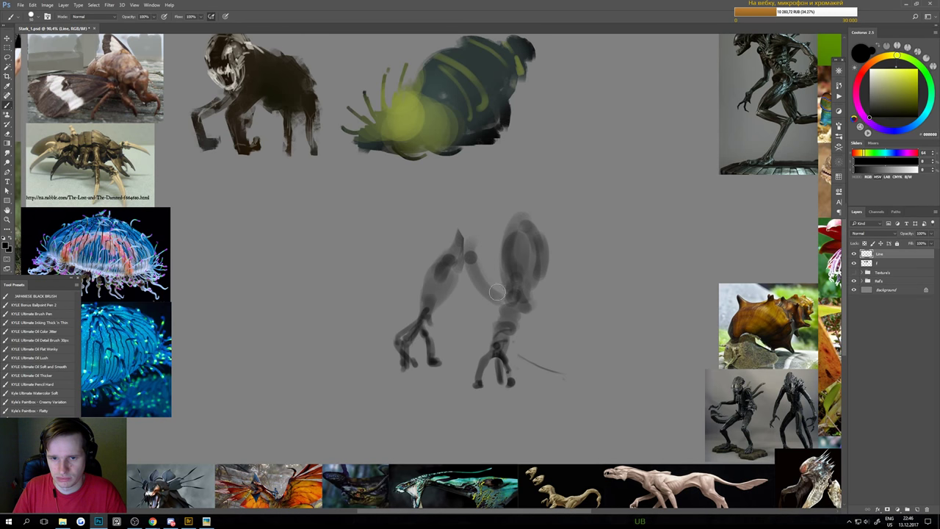
{"action": "key", "text": "ctrl+z"}
{"action": "mouse_move", "coordinate": [470, 251]}
{"action": "left_mouse_down"}
{"action": "mouse_move", "coordinate": [490, 283]}
{"action": "mouse_move", "coordinate": [477, 274]}
{"action": "mouse_move", "coordinate": [491, 274]}
{"action": "left_mouse_up"}
{"action": "left_click_drag", "start_coordinate": [497, 240], "coordinate": [500, 269]}
{"action": "mouse_move", "coordinate": [506, 219]}
{"action": "left_mouse_down"}
{"action": "mouse_move", "coordinate": [481, 248]}
{"action": "mouse_move", "coordinate": [465, 234]}
{"action": "left_mouse_up"}
Trim the chest's lower edge, paint a dark oval head above the left leg, and extend the body behind the right shoulder
{"action": "key", "text": "e"}
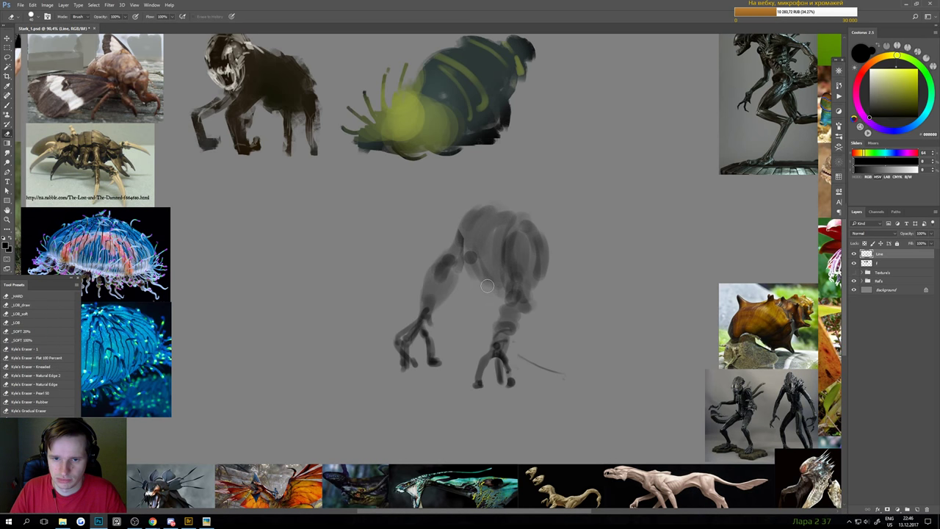
{"action": "key", "text": "b"}
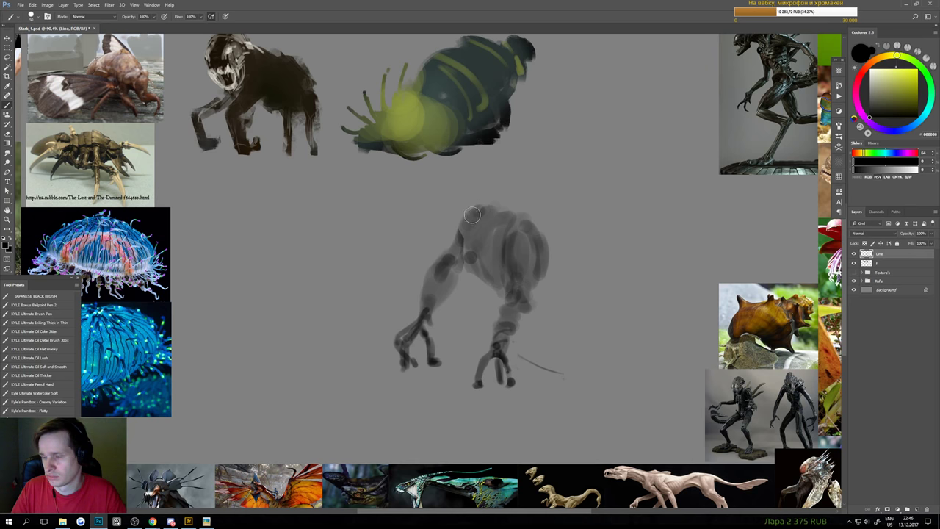
{"action": "mouse_move", "coordinate": [472, 215]}
{"action": "left_mouse_down"}
{"action": "mouse_move", "coordinate": [510, 213]}
{"action": "mouse_move", "coordinate": [472, 194]}
{"action": "mouse_move", "coordinate": [469, 223]}
{"action": "mouse_move", "coordinate": [478, 218]}
{"action": "mouse_move", "coordinate": [465, 199]}
{"action": "mouse_move", "coordinate": [466, 230]}
{"action": "mouse_move", "coordinate": [477, 196]}
{"action": "mouse_move", "coordinate": [478, 227]}
{"action": "mouse_move", "coordinate": [479, 210]}
{"action": "mouse_move", "coordinate": [463, 220]}
{"action": "mouse_move", "coordinate": [458, 195]}
{"action": "mouse_move", "coordinate": [467, 228]}
{"action": "mouse_move", "coordinate": [468, 218]}
{"action": "mouse_move", "coordinate": [483, 236]}
{"action": "mouse_move", "coordinate": [465, 231]}
{"action": "mouse_move", "coordinate": [463, 193]}
{"action": "mouse_move", "coordinate": [504, 227]}
{"action": "left_mouse_up"}
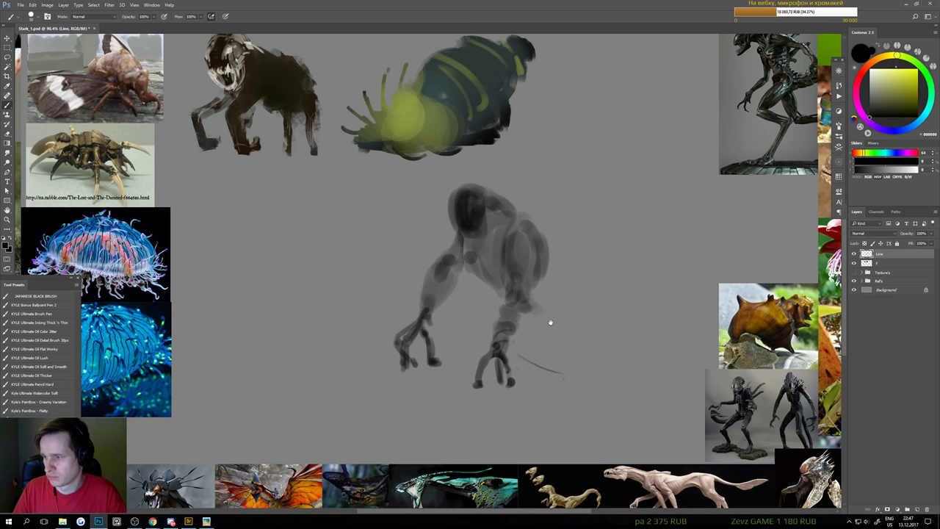
{"action": "mouse_move", "coordinate": [563, 313]}
{"action": "left_mouse_down"}
{"action": "mouse_move", "coordinate": [510, 297]}
{"action": "mouse_move", "coordinate": [503, 274]}
{"action": "mouse_move", "coordinate": [512, 271]}
{"action": "mouse_move", "coordinate": [514, 314]}
{"action": "mouse_move", "coordinate": [498, 300]}
{"action": "mouse_move", "coordinate": [535, 320]}
{"action": "mouse_move", "coordinate": [513, 303]}
{"action": "left_mouse_up"}
{"action": "left_click_drag", "start_coordinate": [513, 303], "coordinate": [546, 315]}
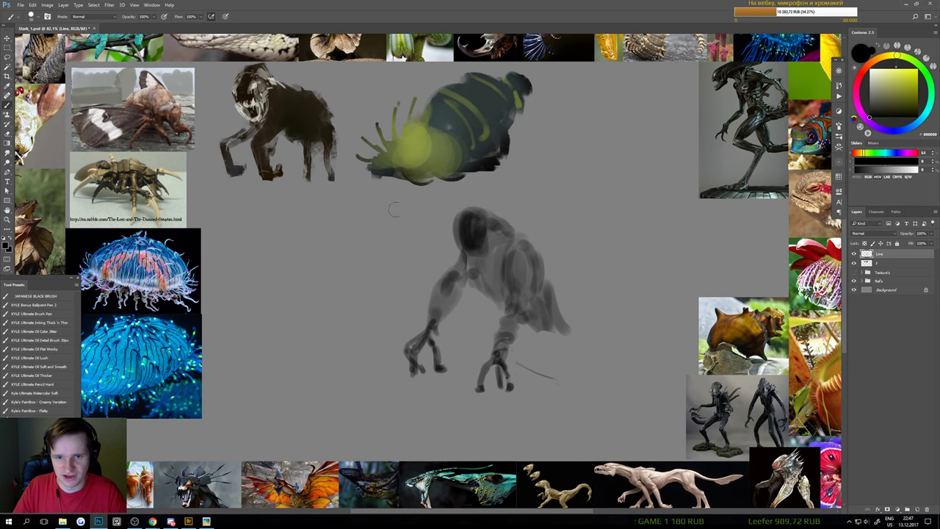
Switch to the layer that holds the dark four-legged creature
{"action": "key", "text": "v"}
{"action": "left_click", "coordinate": [313, 134], "text": "ctrl"}
{"action": "key", "text": "m"}
{"action": "mouse_move", "coordinate": [280, 129]}
{"action": "left_mouse_down"}
{"action": "mouse_move", "coordinate": [336, 185]}
{"action": "mouse_move", "coordinate": [345, 230]}
{"action": "left_mouse_up"}
{"action": "key", "text": "Delete"}
{"action": "key", "text": "ctrl+z"}
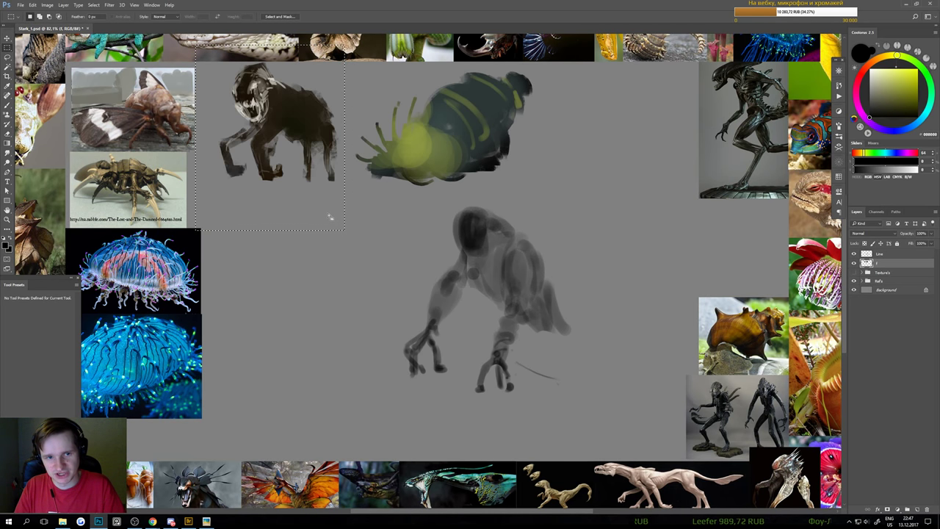
{"action": "key", "text": "ctrl+d"}
Lasso and delete the dark creature's head, body and hind legs, keeping only its two front legs
{"action": "key", "text": "l"}
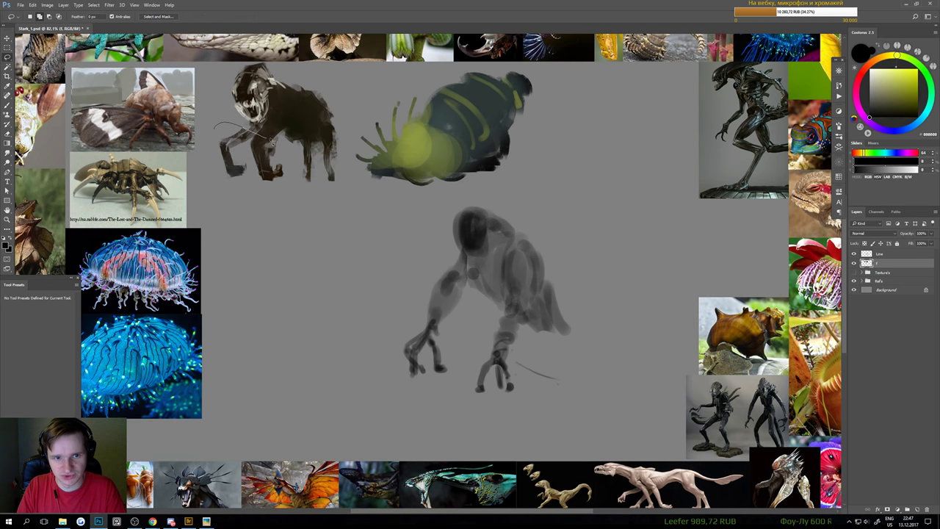
{"action": "mouse_move", "coordinate": [337, 194]}
{"action": "left_mouse_down"}
{"action": "mouse_move", "coordinate": [330, 81]}
{"action": "mouse_move", "coordinate": [214, 123]}
{"action": "left_mouse_up"}
{"action": "key", "text": "Delete"}
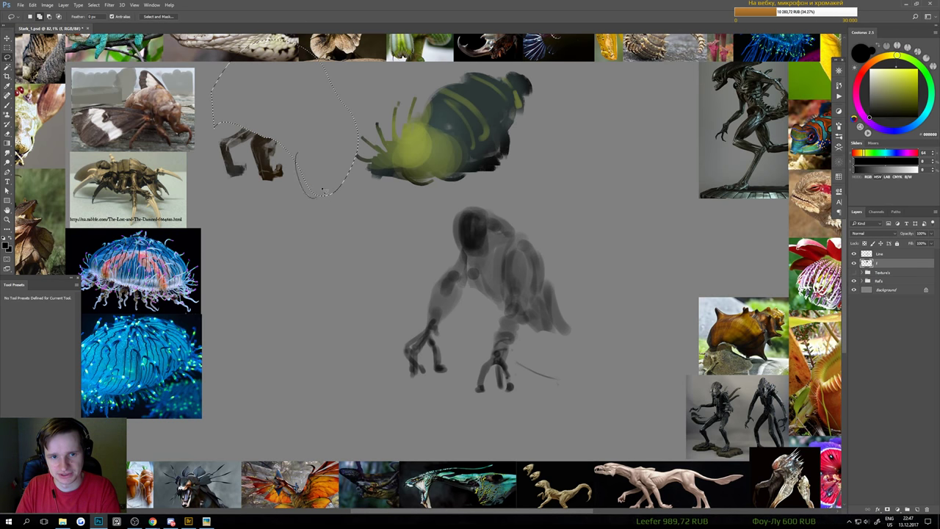
{"action": "key", "text": "ctrl+d"}
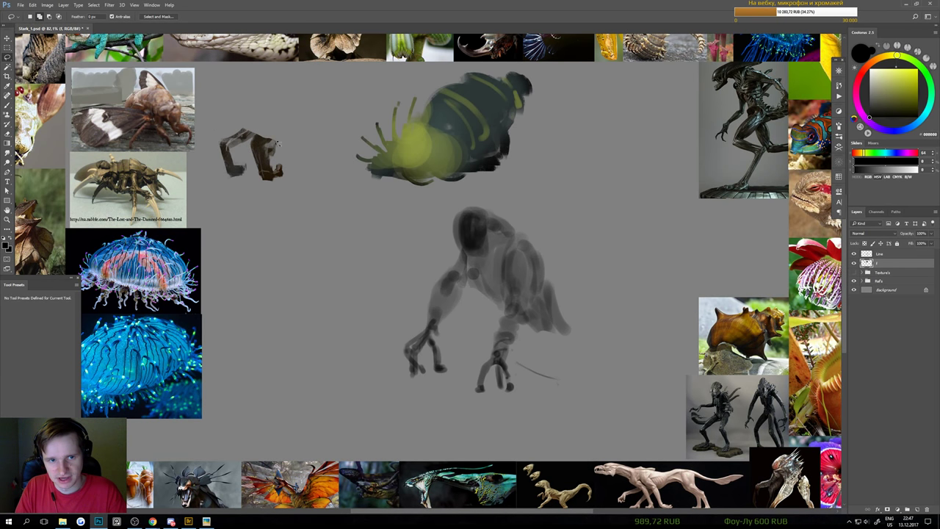
Select the remaining pair of dark legs and move it up and closer to the yellow-green snail creature
{"action": "left_click_drag", "start_coordinate": [439, 252], "coordinate": [447, 222]}
{"action": "left_click_drag", "start_coordinate": [289, 143], "coordinate": [352, 210]}
{"action": "mouse_move", "coordinate": [304, 112]}
{"action": "left_mouse_down"}
{"action": "mouse_move", "coordinate": [298, 86]}
{"action": "mouse_move", "coordinate": [294, 94]}
{"action": "left_mouse_up"}
{"action": "key", "text": "v"}
{"action": "left_click_drag", "start_coordinate": [312, 151], "coordinate": [381, 93]}
{"action": "key", "text": "ctrl+d"}
Return to the Line layer, erase the trailing rear of the new creature, and repaint its back and left shoulder with soft dark strokes
{"action": "left_click_drag", "start_coordinate": [470, 242], "coordinate": [479, 243]}
{"action": "left_click_drag", "start_coordinate": [479, 240], "coordinate": [401, 134]}
{"action": "left_click", "coordinate": [461, 144], "text": "ctrl"}
{"action": "key", "text": "b"}
{"action": "scroll", "coordinate": [497, 257], "scroll_direction": "down", "scroll_amount": 2}
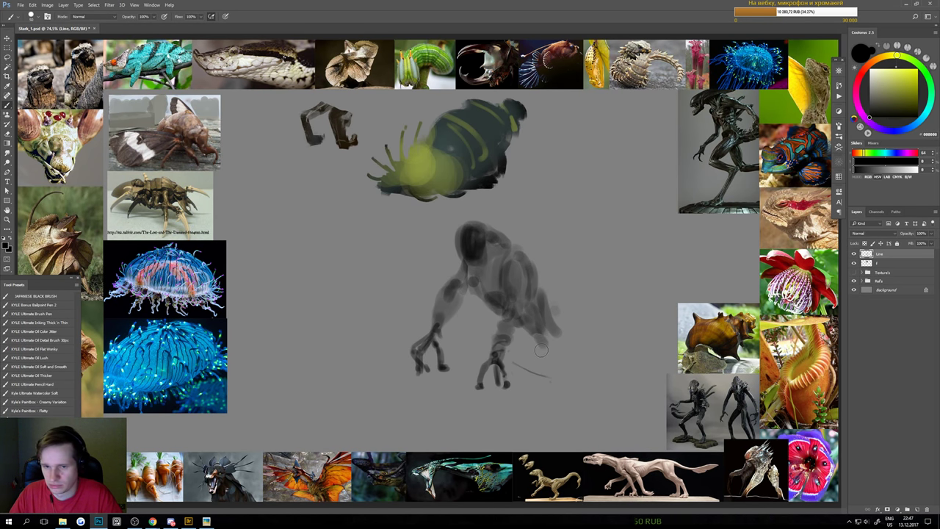
{"action": "key", "text": "e"}
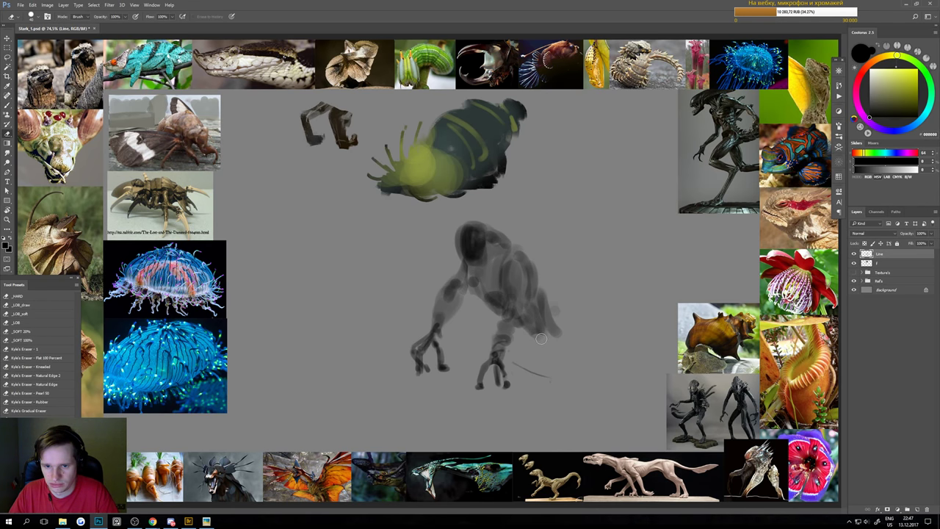
{"action": "mouse_move", "coordinate": [538, 334]}
{"action": "left_mouse_down"}
{"action": "mouse_move", "coordinate": [557, 323]}
{"action": "mouse_move", "coordinate": [548, 330]}
{"action": "left_mouse_up"}
{"action": "key", "text": "b"}
{"action": "mouse_move", "coordinate": [526, 290]}
{"action": "left_mouse_down"}
{"action": "mouse_move", "coordinate": [517, 318]}
{"action": "mouse_move", "coordinate": [528, 262]}
{"action": "mouse_move", "coordinate": [534, 266]}
{"action": "mouse_move", "coordinate": [522, 249]}
{"action": "mouse_move", "coordinate": [520, 294]}
{"action": "mouse_move", "coordinate": [525, 266]}
{"action": "mouse_move", "coordinate": [533, 284]}
{"action": "left_mouse_up"}
{"action": "key", "text": "ctrl+z"}
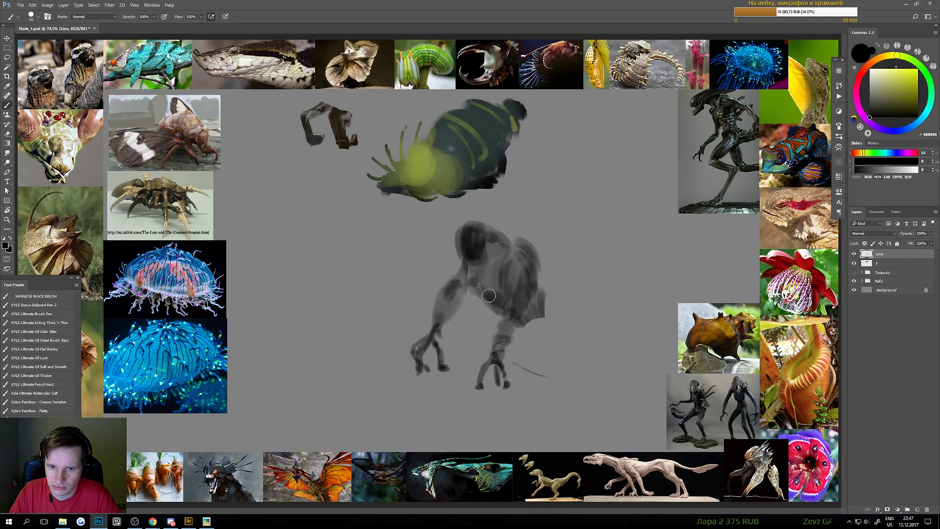
{"action": "mouse_move", "coordinate": [470, 287]}
{"action": "left_mouse_down"}
{"action": "mouse_move", "coordinate": [463, 297]}
{"action": "mouse_move", "coordinate": [474, 298]}
{"action": "mouse_move", "coordinate": [464, 262]}
{"action": "mouse_move", "coordinate": [474, 312]}
{"action": "left_mouse_up"}
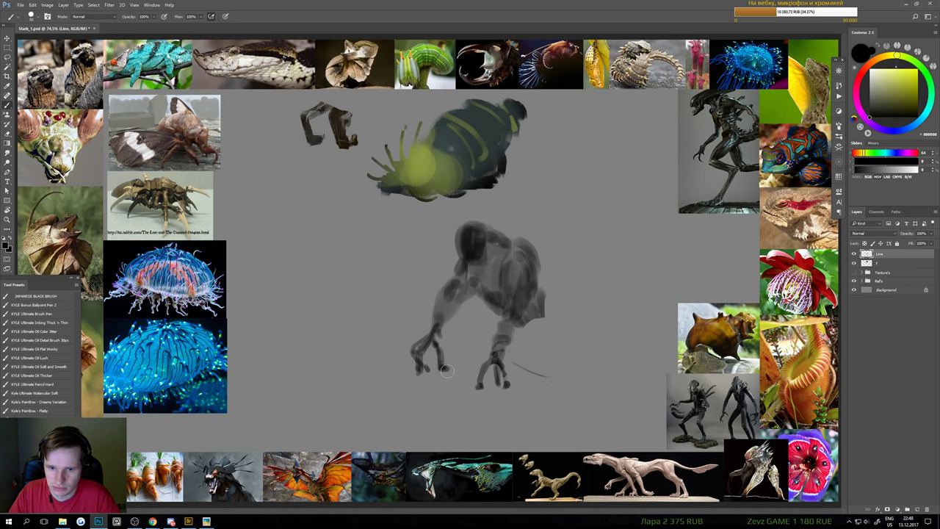
Lasso the new creature's left front leg and free-transform it to extend slightly lower
{"action": "key", "text": "l"}
{"action": "left_click_drag", "start_coordinate": [413, 378], "coordinate": [410, 291]}
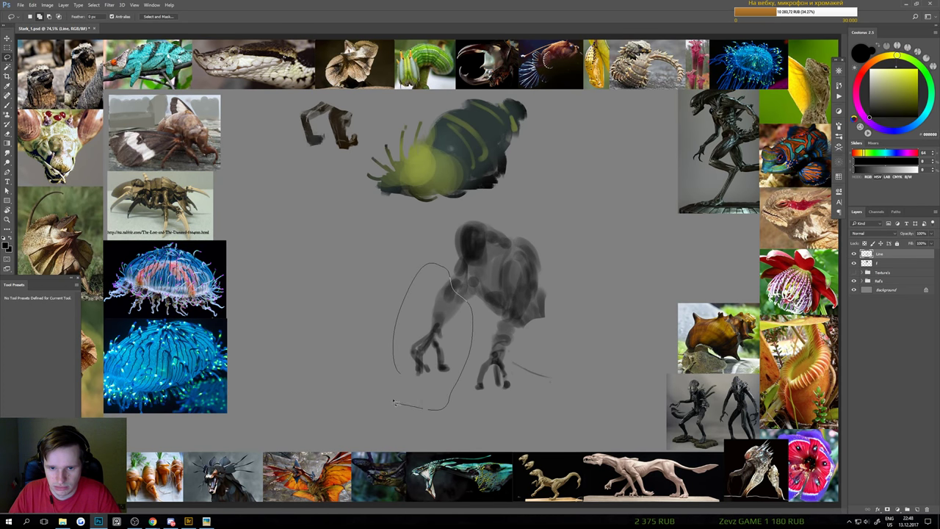
{"action": "key", "text": "ctrl+t"}
{"action": "left_click_drag", "start_coordinate": [394, 401], "coordinate": [431, 418]}
{"action": "key", "text": "Return"}
{"action": "key", "text": "ctrl+d"}
Round off the creature's hip and paint a bent hind leg reaching back and down, trimming its edges
{"action": "key", "text": "b"}
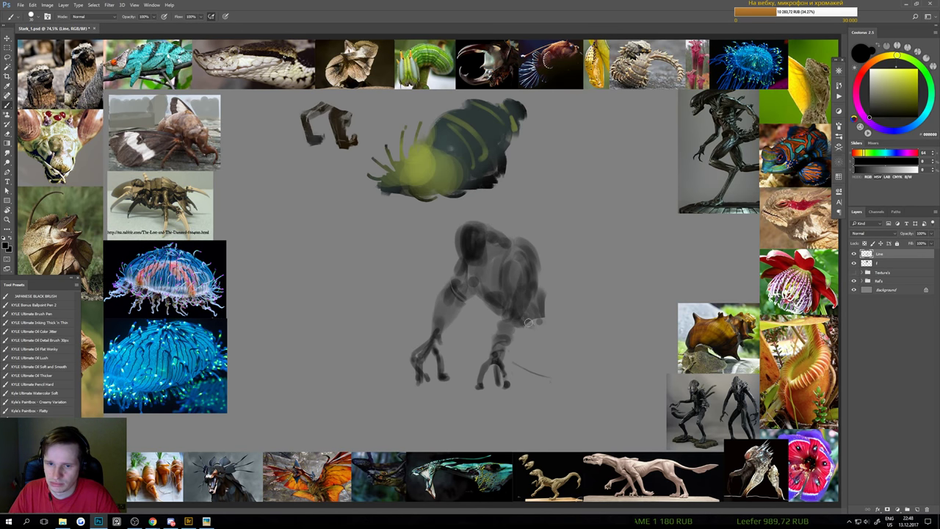
{"action": "left_click_drag", "start_coordinate": [524, 309], "coordinate": [548, 302]}
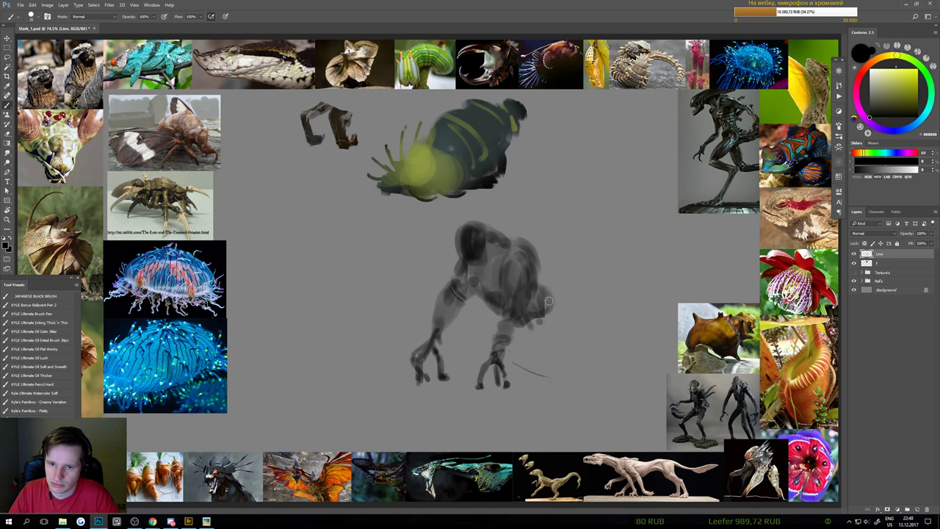
{"action": "key", "text": "e"}
{"action": "key", "text": "b"}
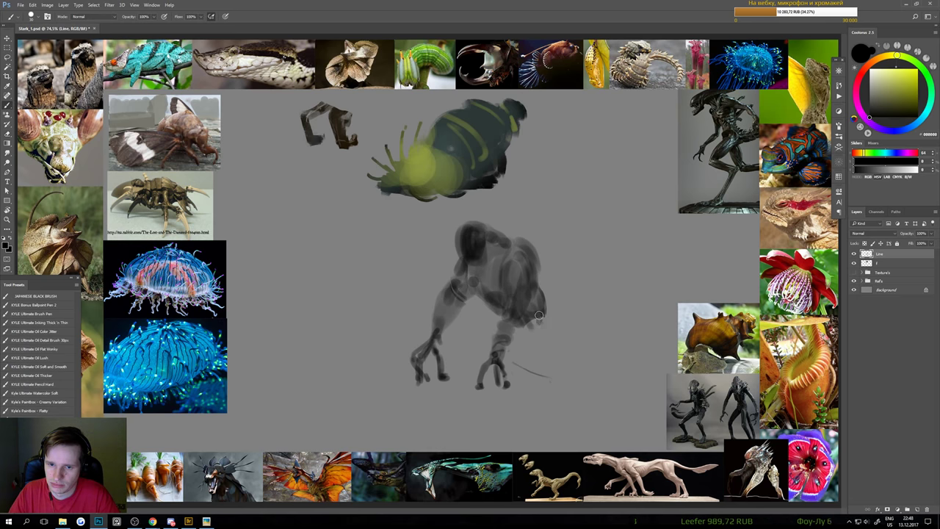
{"action": "mouse_move", "coordinate": [539, 315]}
{"action": "left_mouse_down"}
{"action": "mouse_move", "coordinate": [555, 350]}
{"action": "mouse_move", "coordinate": [542, 313]}
{"action": "mouse_move", "coordinate": [559, 345]}
{"action": "mouse_move", "coordinate": [542, 321]}
{"action": "mouse_move", "coordinate": [551, 341]}
{"action": "mouse_move", "coordinate": [560, 341]}
{"action": "mouse_move", "coordinate": [555, 379]}
{"action": "mouse_move", "coordinate": [533, 343]}
{"action": "mouse_move", "coordinate": [552, 377]}
{"action": "left_mouse_up"}
{"action": "key", "text": "e"}
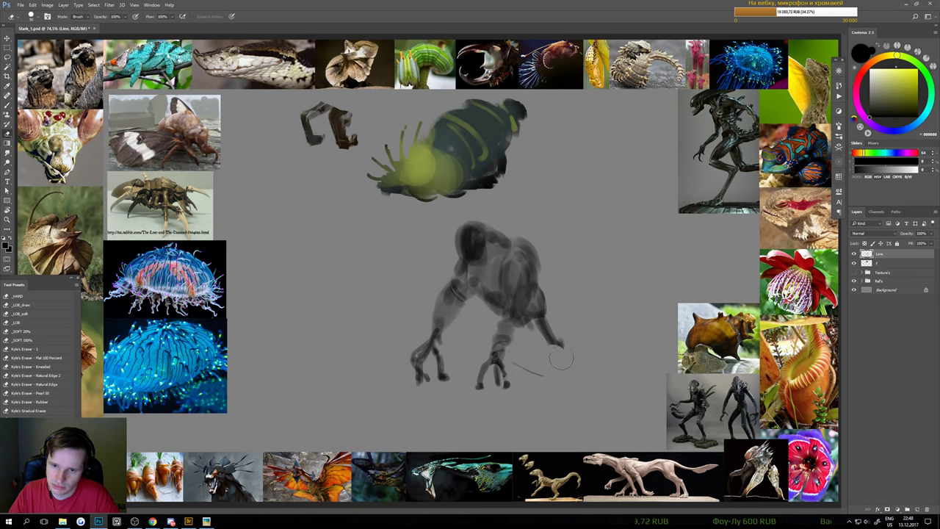
{"action": "key", "text": "b"}
{"action": "left_click_drag", "start_coordinate": [561, 346], "coordinate": [565, 380]}
Paint a second hind leg in front of the first, then trim and darken the lower parts of both
{"action": "left_click_drag", "start_coordinate": [515, 318], "coordinate": [539, 346]}
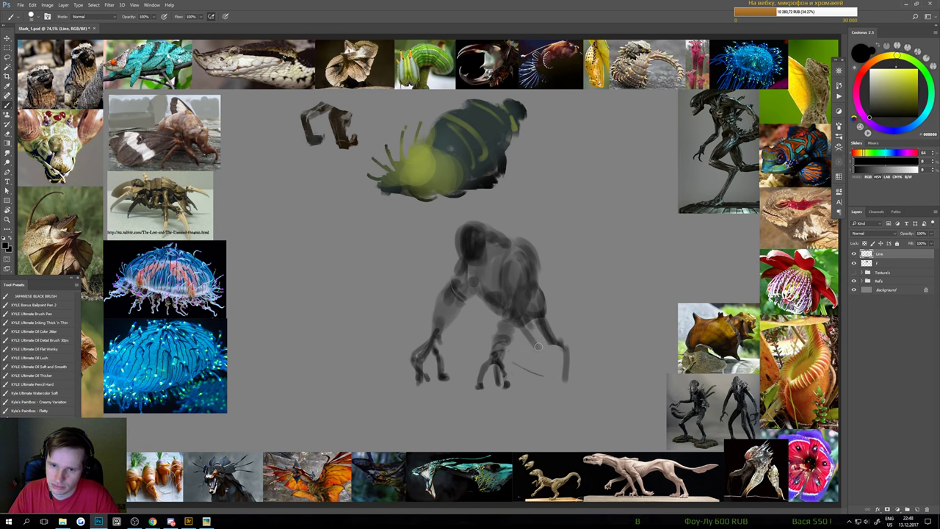
{"action": "key", "text": "e"}
{"action": "left_click_drag", "start_coordinate": [524, 315], "coordinate": [543, 376]}
{"action": "key", "text": "b"}
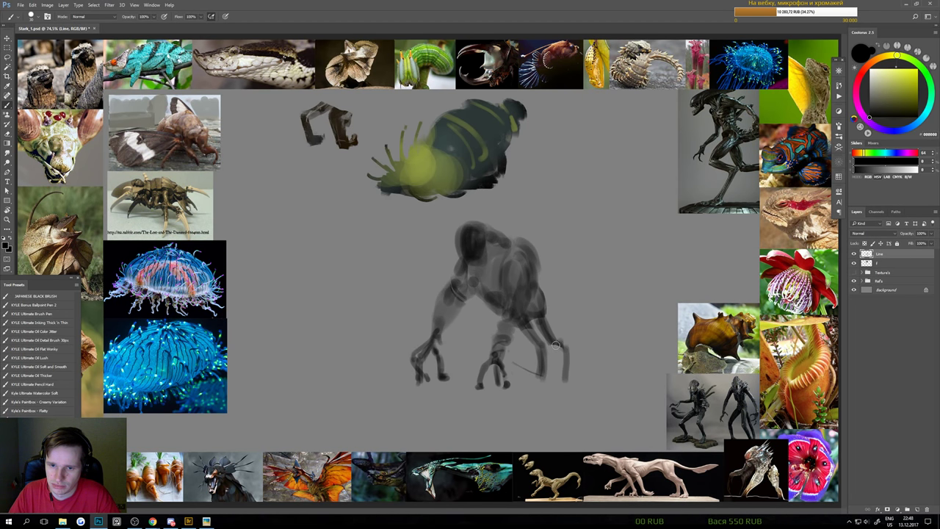
{"action": "key", "text": "e"}
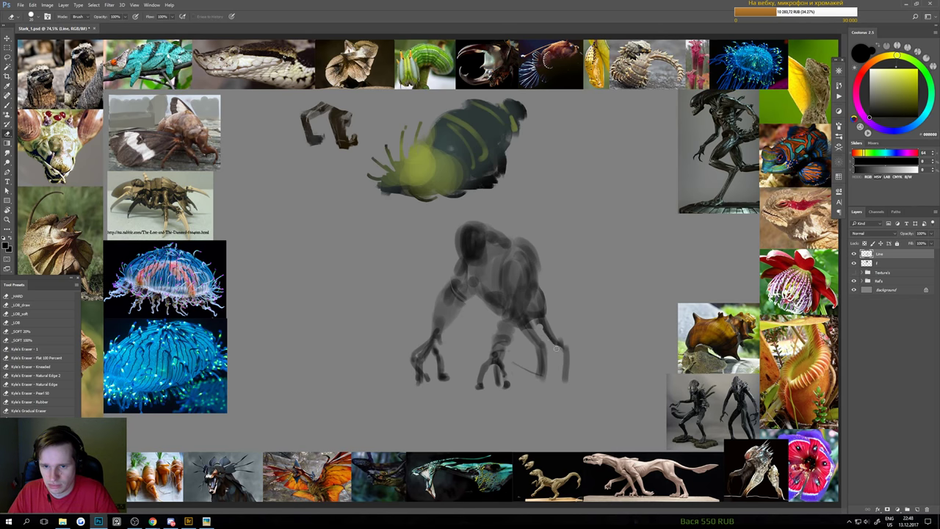
{"action": "key", "text": "b"}
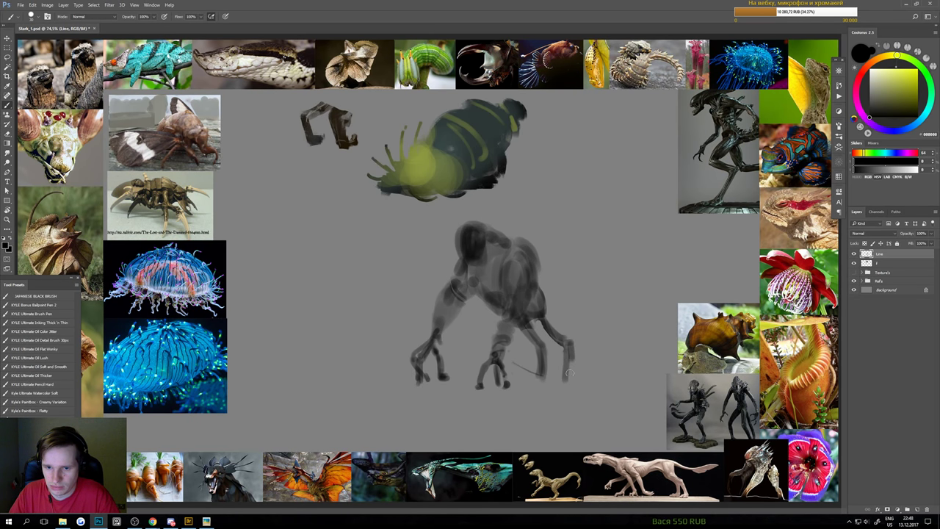
{"action": "mouse_move", "coordinate": [570, 362]}
{"action": "left_mouse_down"}
{"action": "mouse_move", "coordinate": [570, 378]}
{"action": "mouse_move", "coordinate": [547, 400]}
{"action": "left_mouse_up"}
Darken the torso and hips, add curved bands across the chest, and thicken the upper part of the right front leg
{"action": "left_click_drag", "start_coordinate": [519, 326], "coordinate": [546, 340]}
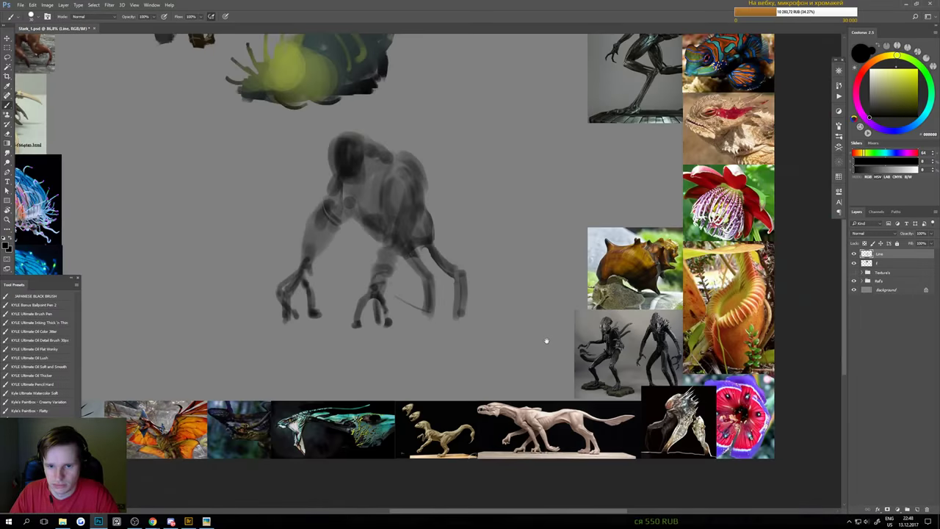
{"action": "mouse_move", "coordinate": [409, 249]}
{"action": "left_mouse_down"}
{"action": "mouse_move", "coordinate": [422, 249]}
{"action": "mouse_move", "coordinate": [424, 222]}
{"action": "left_mouse_up"}
{"action": "left_click_drag", "start_coordinate": [397, 234], "coordinate": [455, 243]}
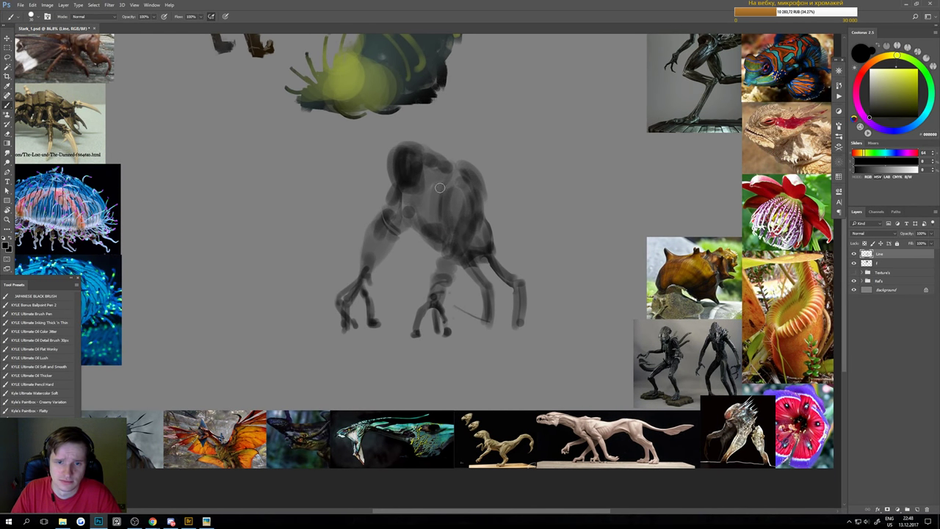
{"action": "scroll", "coordinate": [445, 212], "scroll_direction": "up", "scroll_amount": 2}
{"action": "scroll", "coordinate": [457, 250], "scroll_direction": "down", "scroll_amount": 5}
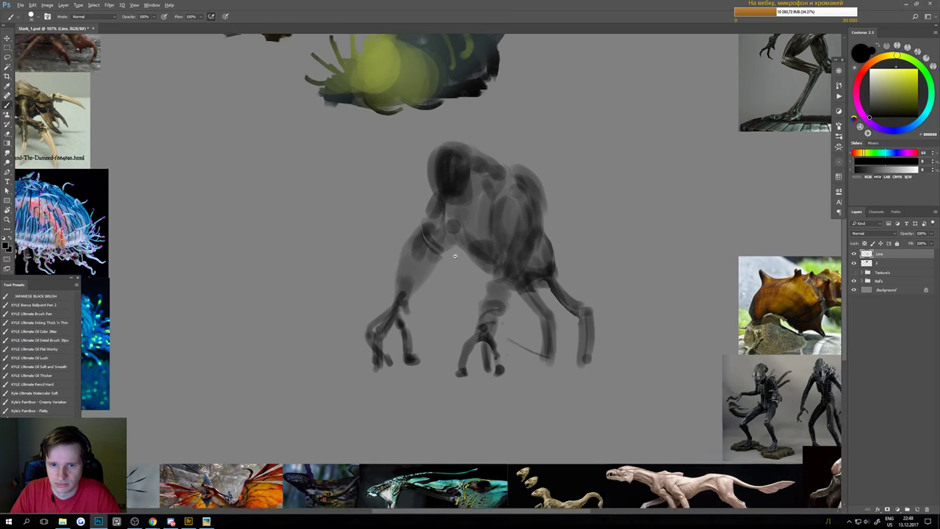
{"action": "scroll", "coordinate": [456, 272], "scroll_direction": "up", "scroll_amount": 2}
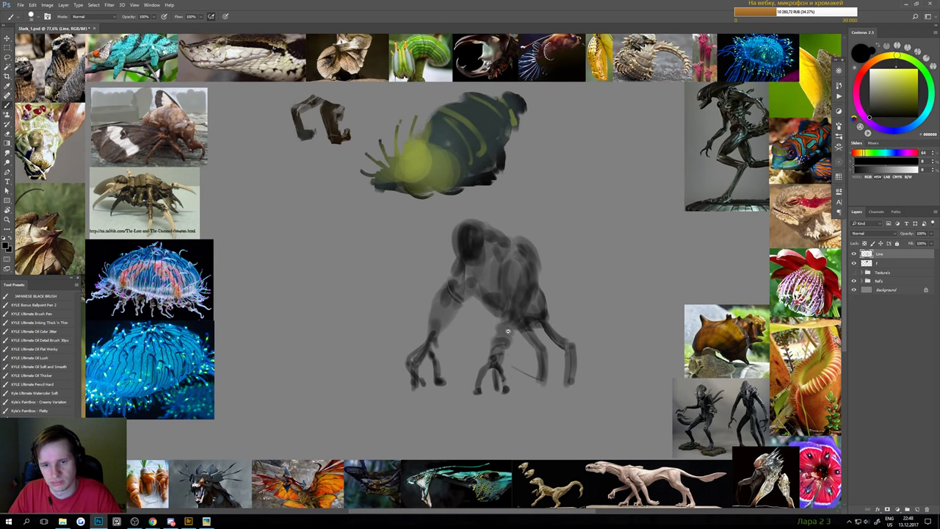
{"action": "mouse_move", "coordinate": [501, 302]}
{"action": "left_mouse_down"}
{"action": "mouse_move", "coordinate": [475, 280]}
{"action": "mouse_move", "coordinate": [500, 263]}
{"action": "mouse_move", "coordinate": [462, 273]}
{"action": "mouse_move", "coordinate": [504, 249]}
{"action": "mouse_move", "coordinate": [506, 233]}
{"action": "mouse_move", "coordinate": [497, 236]}
{"action": "mouse_move", "coordinate": [509, 220]}
{"action": "mouse_move", "coordinate": [511, 240]}
{"action": "mouse_move", "coordinate": [553, 300]}
{"action": "mouse_move", "coordinate": [548, 292]}
{"action": "mouse_move", "coordinate": [557, 325]}
{"action": "mouse_move", "coordinate": [541, 324]}
{"action": "mouse_move", "coordinate": [558, 316]}
{"action": "mouse_move", "coordinate": [590, 340]}
{"action": "left_mouse_up"}
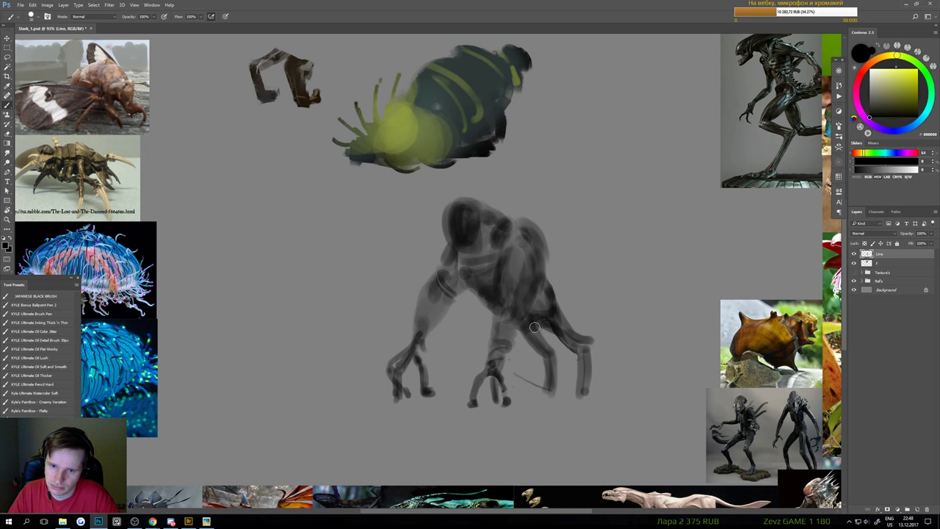
Thin and repaint the two hind legs with dark, pronounced knees, and erase the stray line beside them
{"action": "key", "text": "e"}
{"action": "left_click_drag", "start_coordinate": [547, 355], "coordinate": [548, 394]}
{"action": "key", "text": "b"}
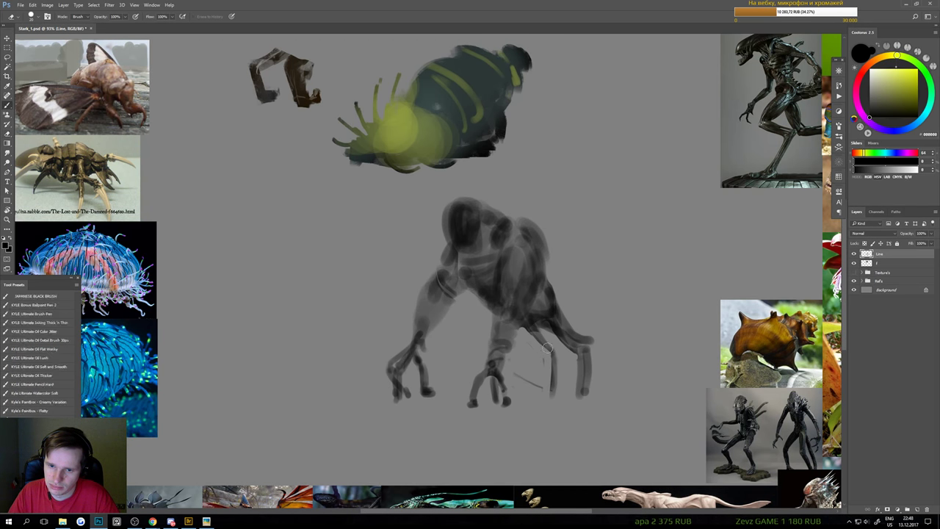
{"action": "mouse_move", "coordinate": [535, 328]}
{"action": "left_mouse_down"}
{"action": "mouse_move", "coordinate": [558, 354]}
{"action": "mouse_move", "coordinate": [557, 389]}
{"action": "mouse_move", "coordinate": [517, 379]}
{"action": "mouse_move", "coordinate": [559, 395]}
{"action": "mouse_move", "coordinate": [517, 407]}
{"action": "left_mouse_up"}
{"action": "key", "text": "e"}
{"action": "key", "text": "b"}
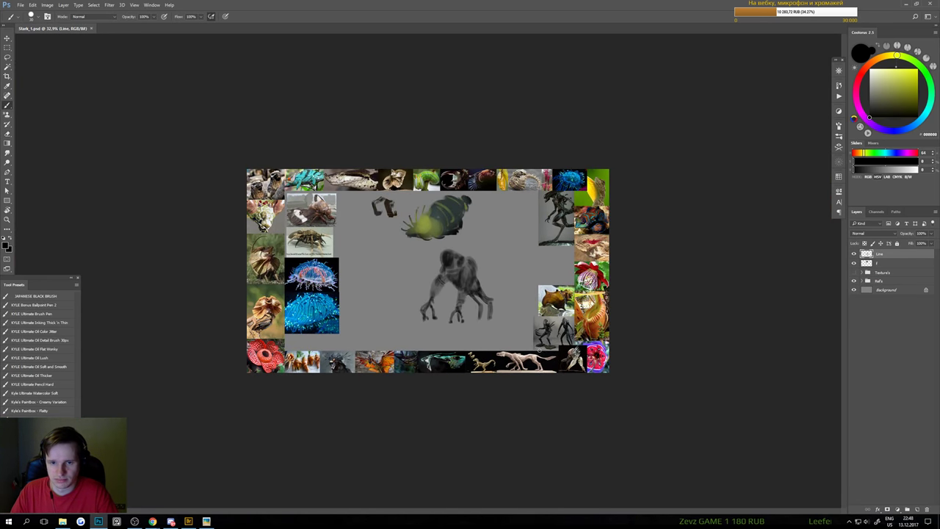
{"action": "scroll", "coordinate": [478, 293], "scroll_direction": "up", "scroll_amount": 5}
{"action": "key", "text": "e"}
{"action": "mouse_move", "coordinate": [472, 299]}
{"action": "left_mouse_down"}
{"action": "mouse_move", "coordinate": [493, 317]}
{"action": "mouse_move", "coordinate": [460, 313]}
{"action": "mouse_move", "coordinate": [467, 326]}
{"action": "mouse_move", "coordinate": [441, 327]}
{"action": "mouse_move", "coordinate": [454, 311]}
{"action": "mouse_move", "coordinate": [501, 340]}
{"action": "left_mouse_up"}
{"action": "key", "text": "b"}
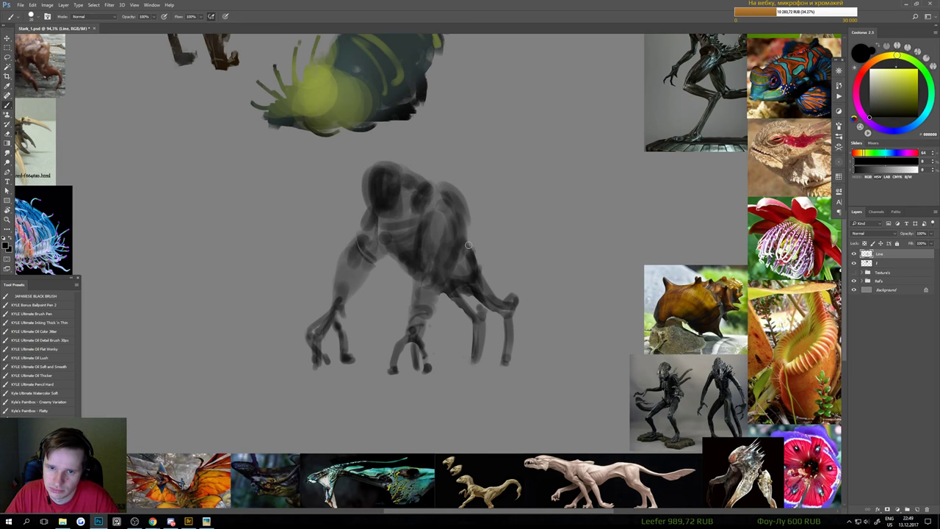
Touch up the outline of the creature's back and shoulder with short strokes, and save the document
{"action": "key", "text": "e"}
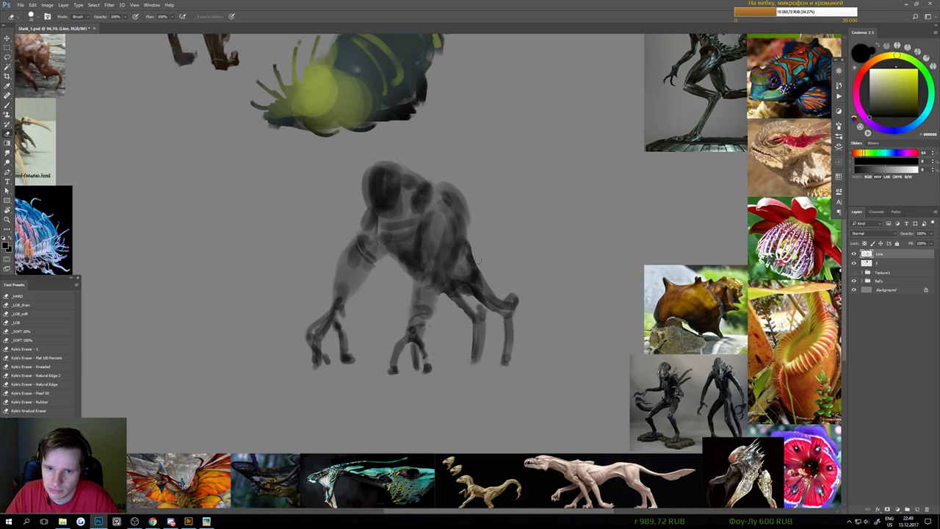
{"action": "key", "text": "b"}
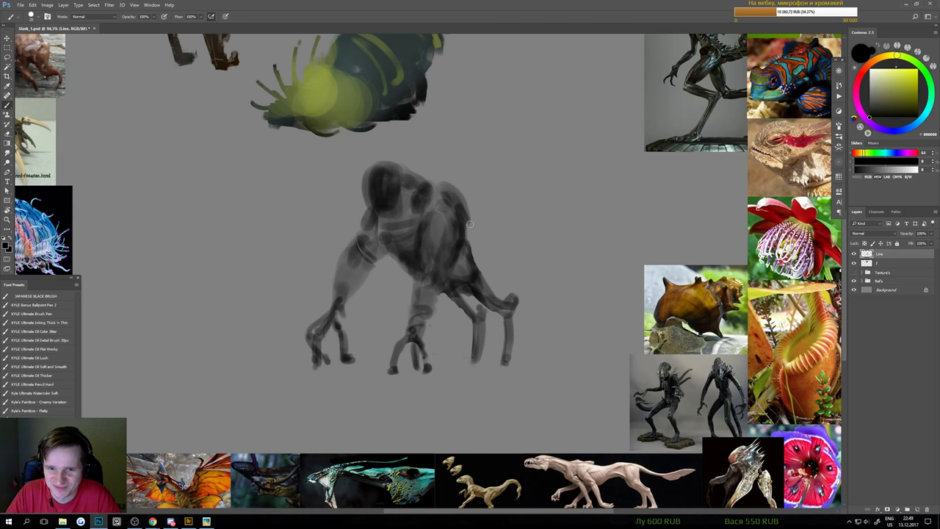
{"action": "key", "text": "ctrl+s"}
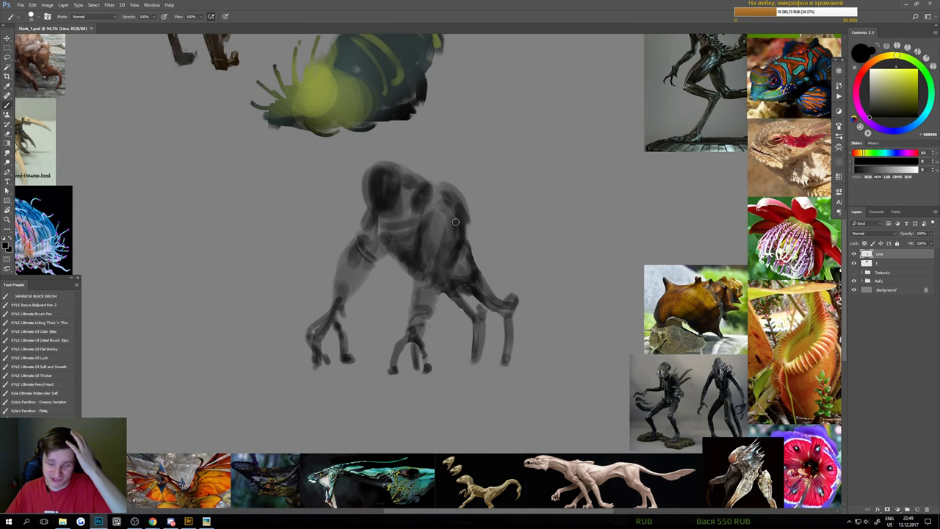
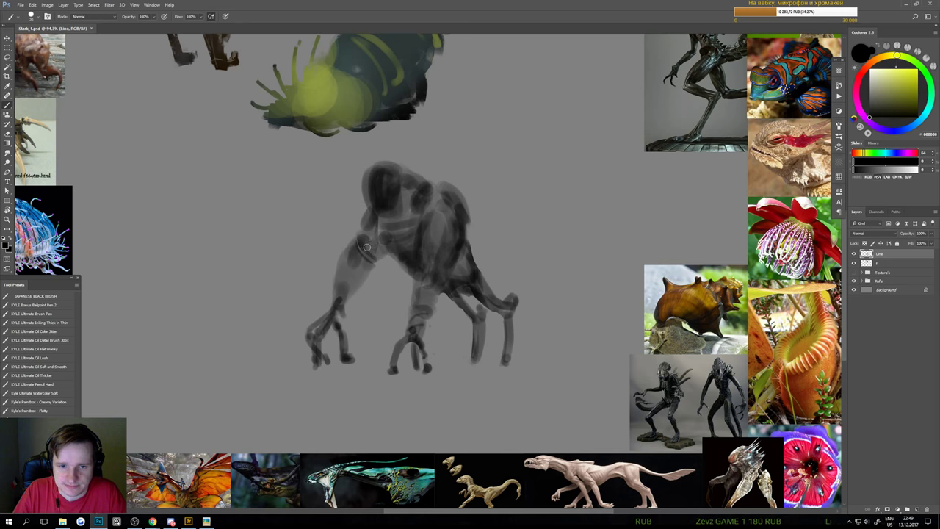
{"action": "mouse_move", "coordinate": [361, 235]}
{"action": "left_mouse_down"}
{"action": "mouse_move", "coordinate": [383, 229]}
{"action": "mouse_move", "coordinate": [377, 222]}
{"action": "mouse_move", "coordinate": [377, 262]}
{"action": "left_mouse_up"}
Move the creature sketch on the Line layer to the left, closer to the blue jellyfish references
{"action": "scroll", "coordinate": [387, 264], "scroll_direction": "down", "scroll_amount": 3}
{"action": "scroll", "coordinate": [374, 282], "scroll_direction": "up", "scroll_amount": 1}
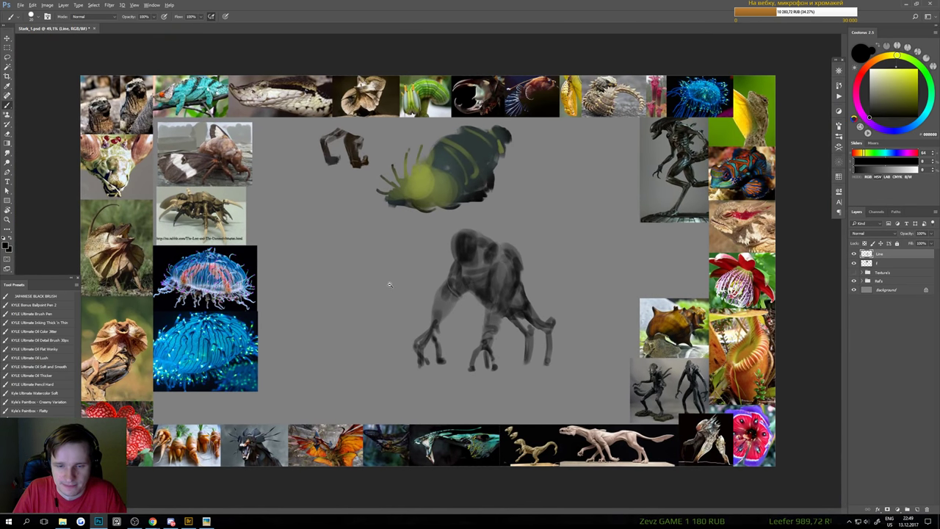
{"action": "key", "text": "v"}
{"action": "mouse_move", "coordinate": [481, 277]}
{"action": "left_mouse_down"}
{"action": "mouse_move", "coordinate": [337, 288]}
{"action": "mouse_move", "coordinate": [366, 303]}
{"action": "left_mouse_up"}
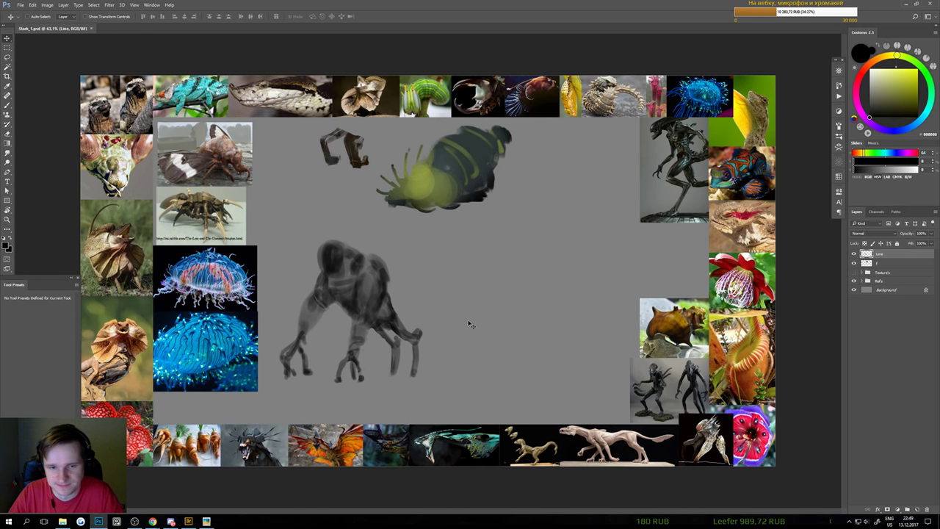
{"action": "scroll", "coordinate": [336, 383], "scroll_direction": "up", "scroll_amount": 3}
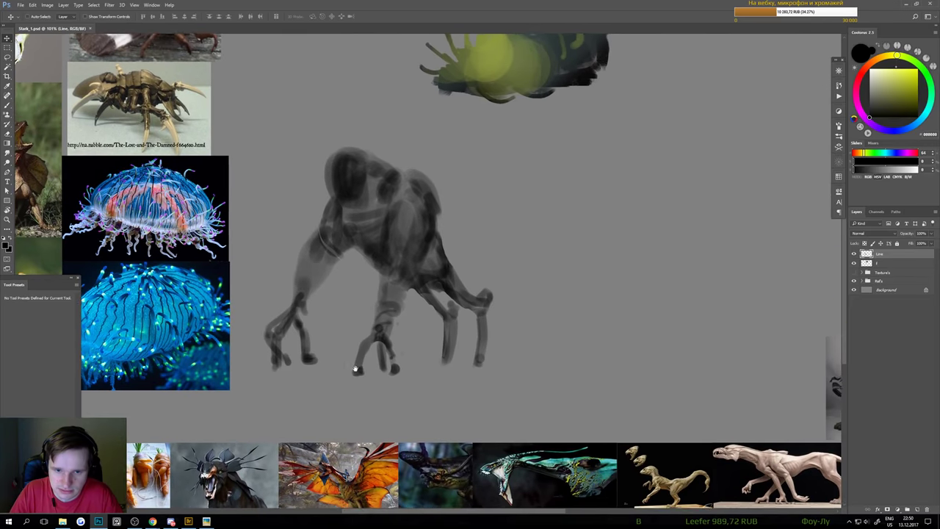
Trim the nearer hind knee, refine the top of the right front leg, and slim both front wrists
{"action": "key", "text": "b"}
{"action": "key", "text": "e"}
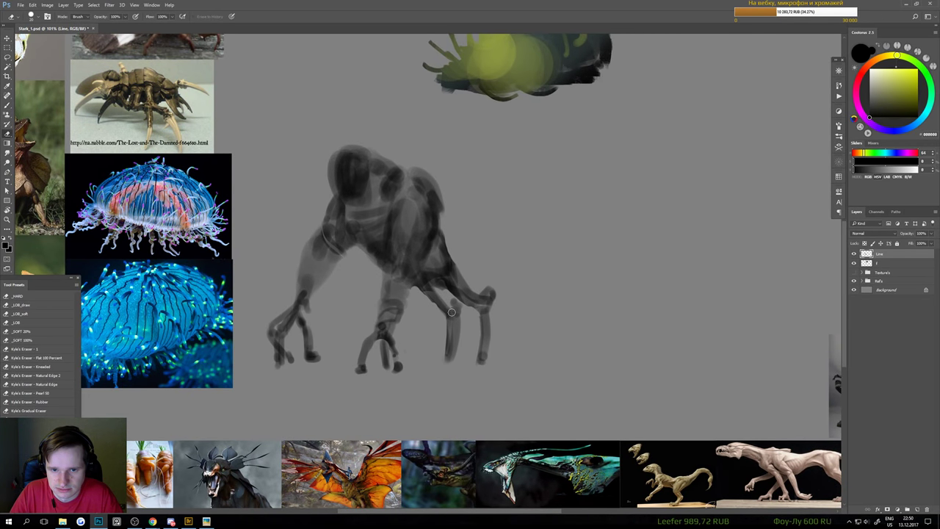
{"action": "left_click_drag", "start_coordinate": [453, 318], "coordinate": [443, 323]}
{"action": "key", "text": "b"}
{"action": "left_click_drag", "start_coordinate": [399, 276], "coordinate": [409, 294]}
{"action": "scroll", "coordinate": [411, 299], "scroll_direction": "up", "scroll_amount": 2}
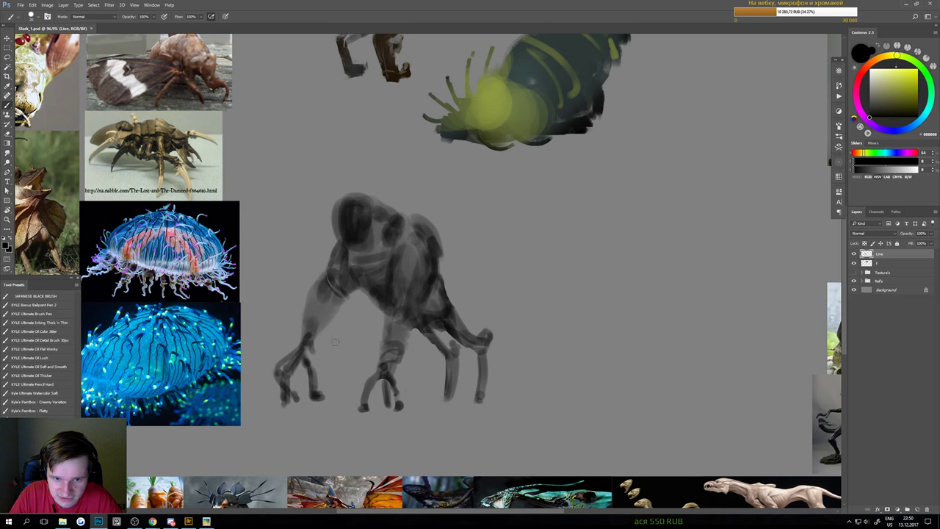
Slim the lower hind legs with small erasing and painting touches, and save the document
{"action": "scroll", "coordinate": [325, 325], "scroll_direction": "down", "scroll_amount": 3}
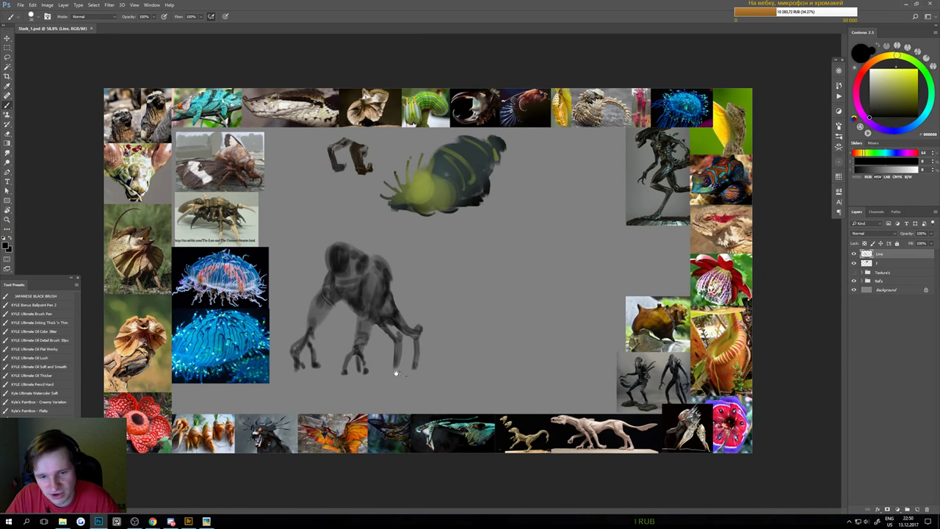
{"action": "scroll", "coordinate": [400, 372], "scroll_direction": "up", "scroll_amount": 3}
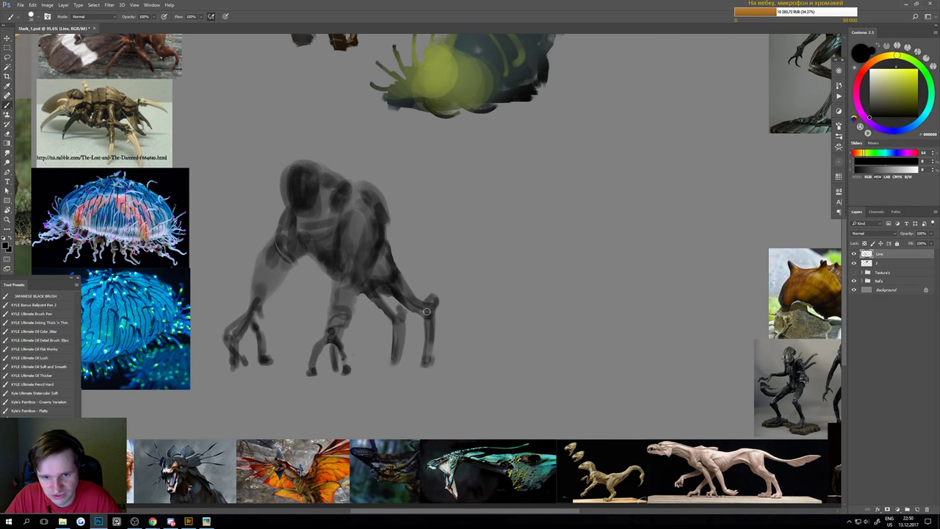
{"action": "key", "text": "e"}
{"action": "key", "text": "b"}
{"action": "scroll", "coordinate": [433, 363], "scroll_direction": "down", "scroll_amount": 3}
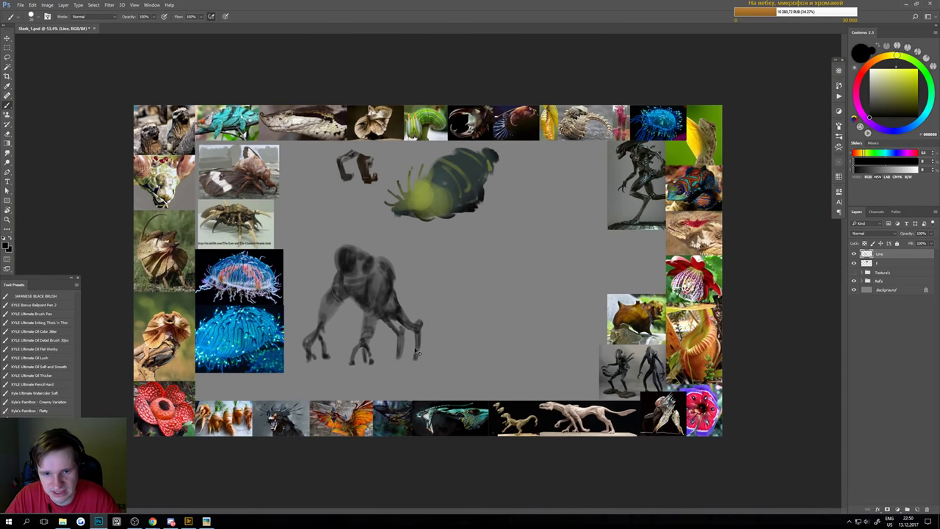
{"action": "scroll", "coordinate": [412, 316], "scroll_direction": "up", "scroll_amount": 3}
{"action": "scroll", "coordinate": [415, 307], "scroll_direction": "down", "scroll_amount": 2}
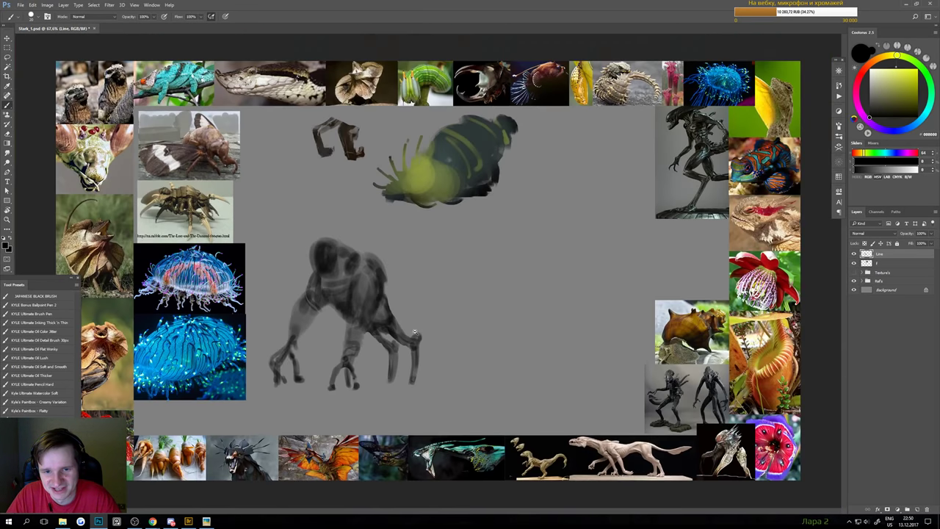
{"action": "scroll", "coordinate": [344, 327], "scroll_direction": "up", "scroll_amount": 1}
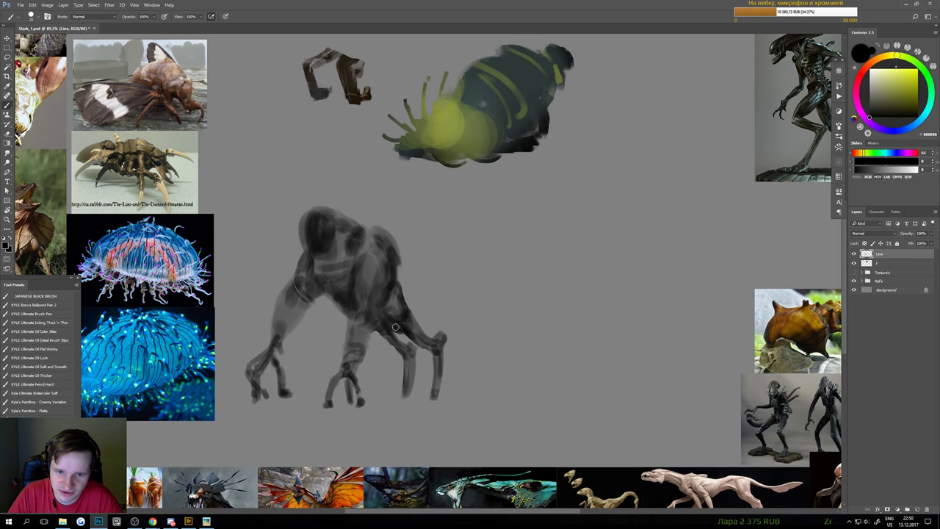
{"action": "scroll", "coordinate": [394, 294], "scroll_direction": "down", "scroll_amount": 4}
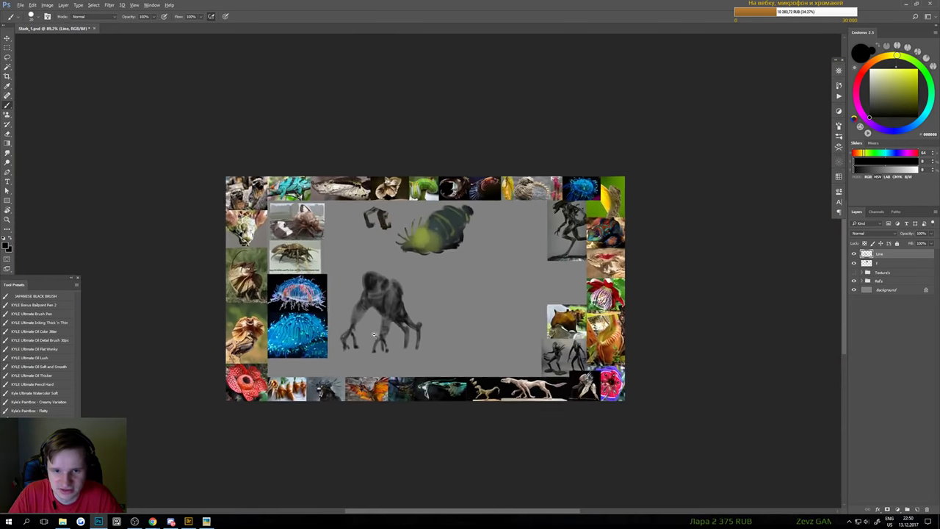
{"action": "key", "text": "ctrl+s"}
Paint small feet with short toes at the ends of both hind legs
{"action": "scroll", "coordinate": [420, 302], "scroll_direction": "up", "scroll_amount": 3}
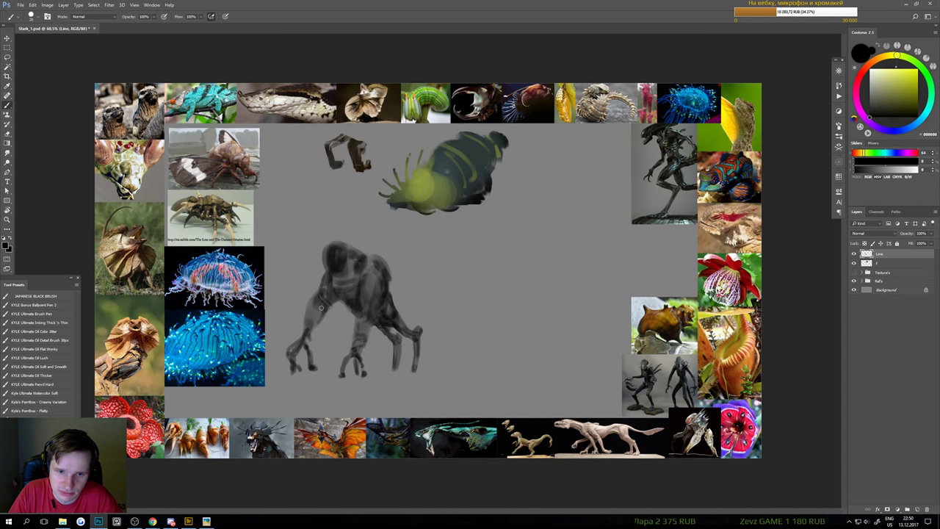
{"action": "scroll", "coordinate": [401, 362], "scroll_direction": "up", "scroll_amount": 2}
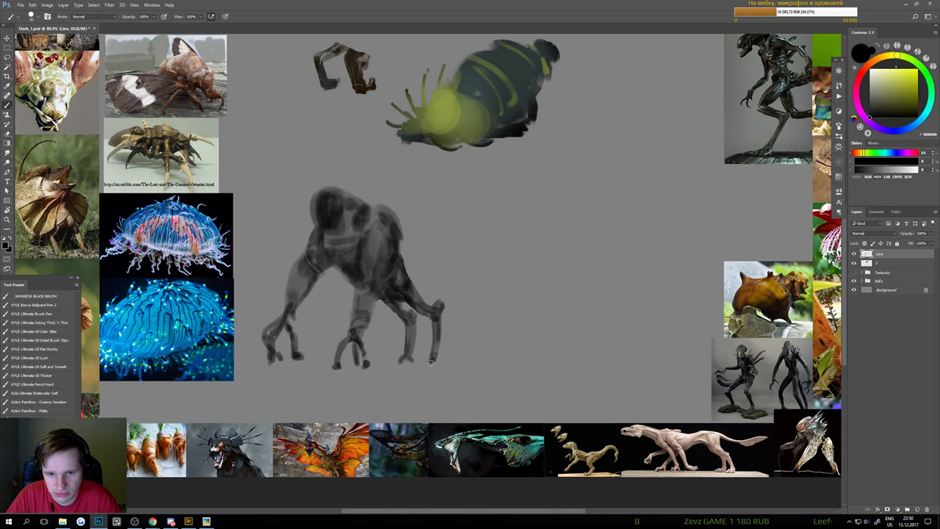
{"action": "scroll", "coordinate": [443, 380], "scroll_direction": "down", "scroll_amount": 2}
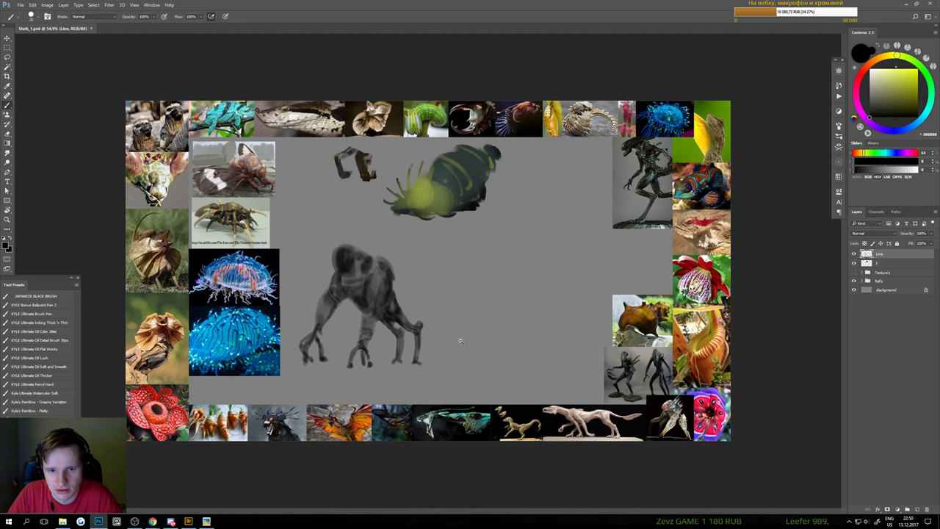
{"action": "scroll", "coordinate": [460, 341], "scroll_direction": "up", "scroll_amount": 3}
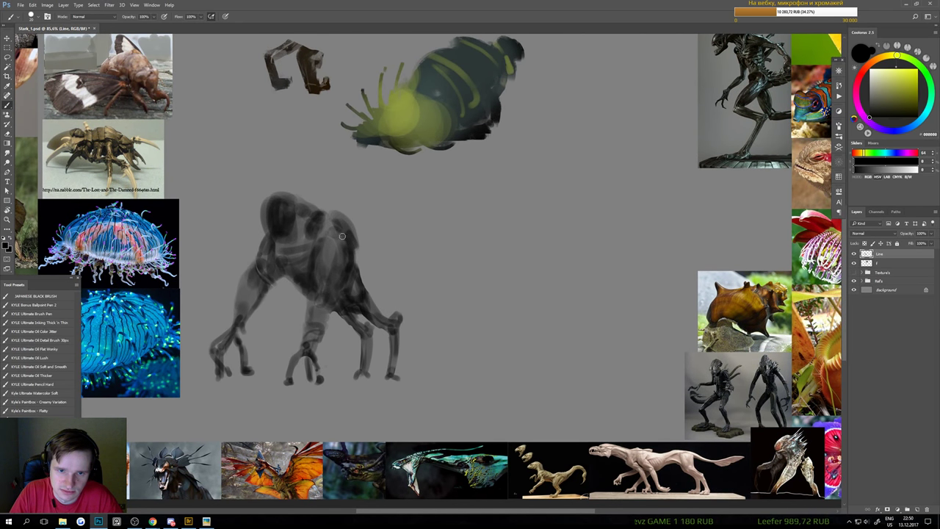
{"action": "mouse_move", "coordinate": [353, 246]}
{"action": "left_mouse_down"}
{"action": "mouse_move", "coordinate": [379, 293]}
{"action": "mouse_move", "coordinate": [363, 311]}
{"action": "mouse_move", "coordinate": [340, 310]}
{"action": "mouse_move", "coordinate": [366, 242]}
{"action": "mouse_move", "coordinate": [445, 349]}
{"action": "mouse_move", "coordinate": [354, 393]}
{"action": "mouse_move", "coordinate": [375, 295]}
{"action": "left_mouse_up"}
{"action": "key", "text": "ctrl+alt+z"}
{"action": "key", "text": "ctrl+alt+z"}
{"action": "key", "text": "ctrl+alt+z"}
Lasso the two hind legs and shift them to the right, away from the creature's torso
{"action": "key", "text": "l"}
{"action": "key", "text": "ctrl+t"}
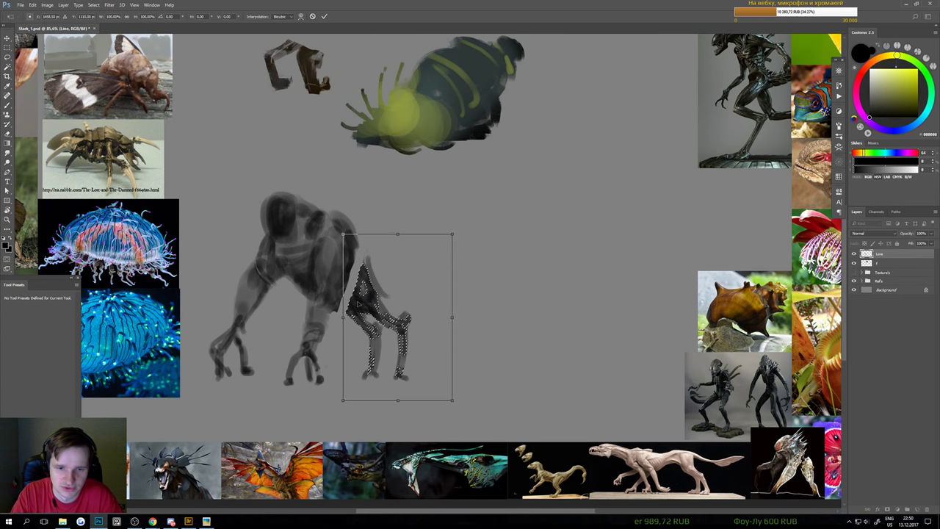
{"action": "key", "text": "Return"}
Paint dark grey over the gap between the torso and the shifted hind legs to rejoin them
{"action": "key", "text": "b"}
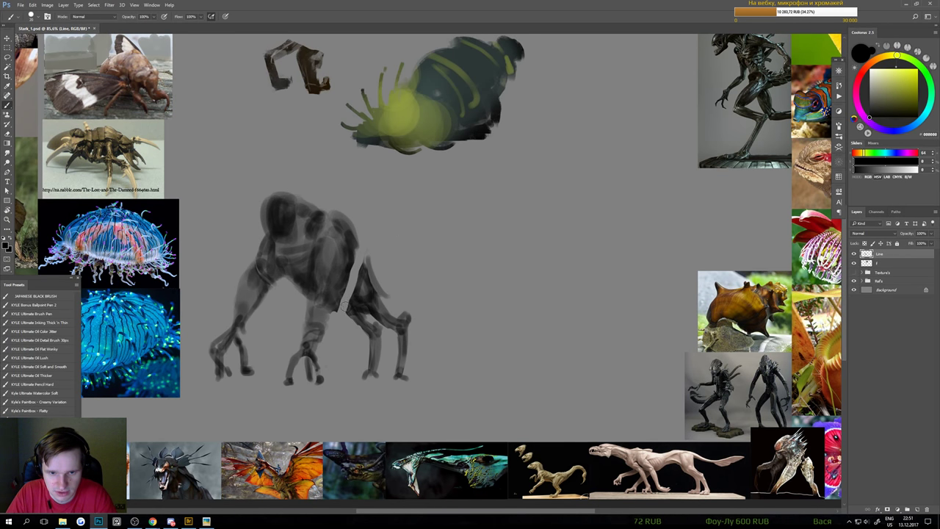
{"action": "mouse_move", "coordinate": [360, 250]}
{"action": "left_mouse_down"}
{"action": "mouse_move", "coordinate": [336, 314]}
{"action": "mouse_move", "coordinate": [358, 261]}
{"action": "mouse_move", "coordinate": [346, 308]}
{"action": "mouse_move", "coordinate": [309, 321]}
{"action": "mouse_move", "coordinate": [357, 319]}
{"action": "mouse_move", "coordinate": [365, 302]}
{"action": "mouse_move", "coordinate": [348, 303]}
{"action": "mouse_move", "coordinate": [356, 295]}
{"action": "left_mouse_up"}
{"action": "key", "text": "ctrl+z"}
{"action": "scroll", "coordinate": [357, 297], "scroll_direction": "down", "scroll_amount": 4}
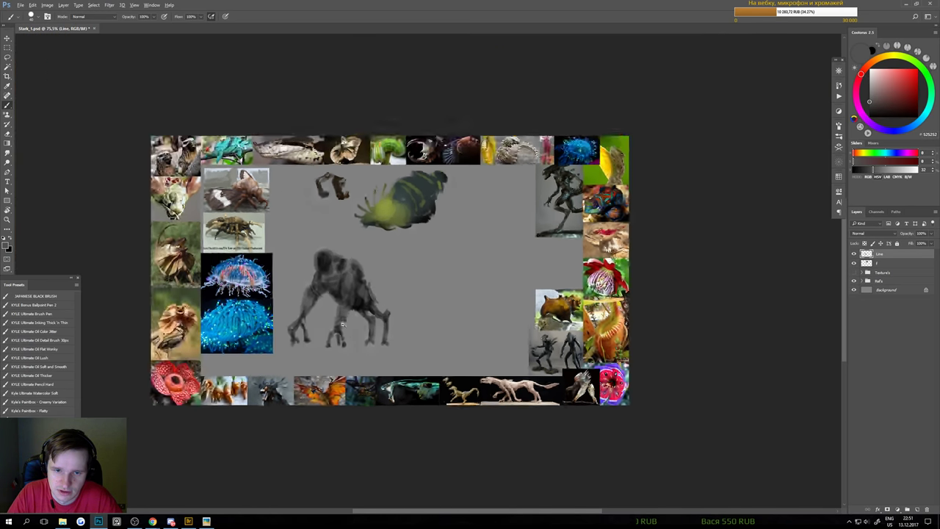
{"action": "scroll", "coordinate": [408, 288], "scroll_direction": "up", "scroll_amount": 4}
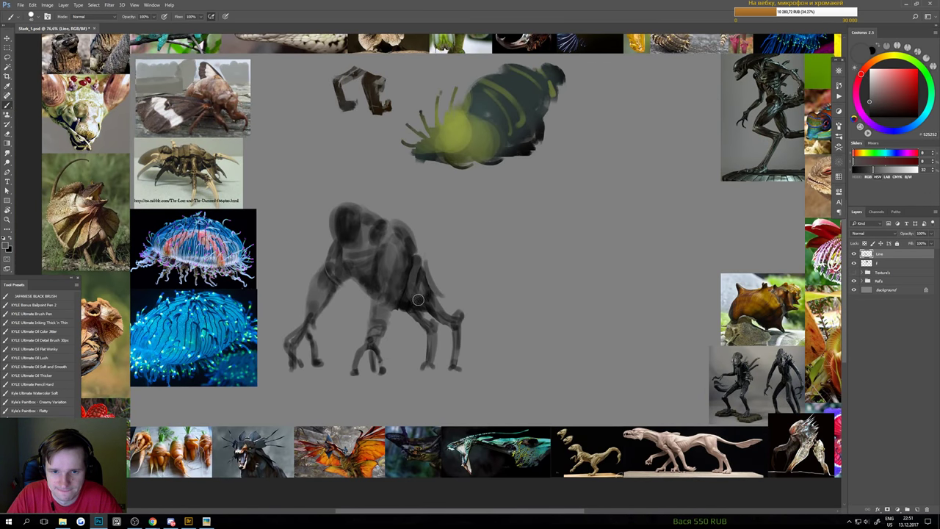
{"action": "scroll", "coordinate": [429, 291], "scroll_direction": "down", "scroll_amount": 4}
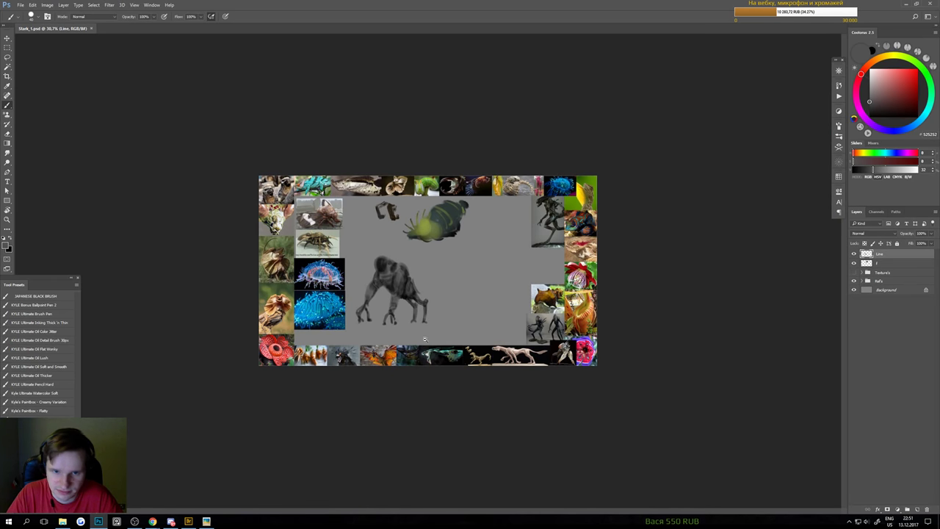
{"action": "scroll", "coordinate": [425, 339], "scroll_direction": "up", "scroll_amount": 3}
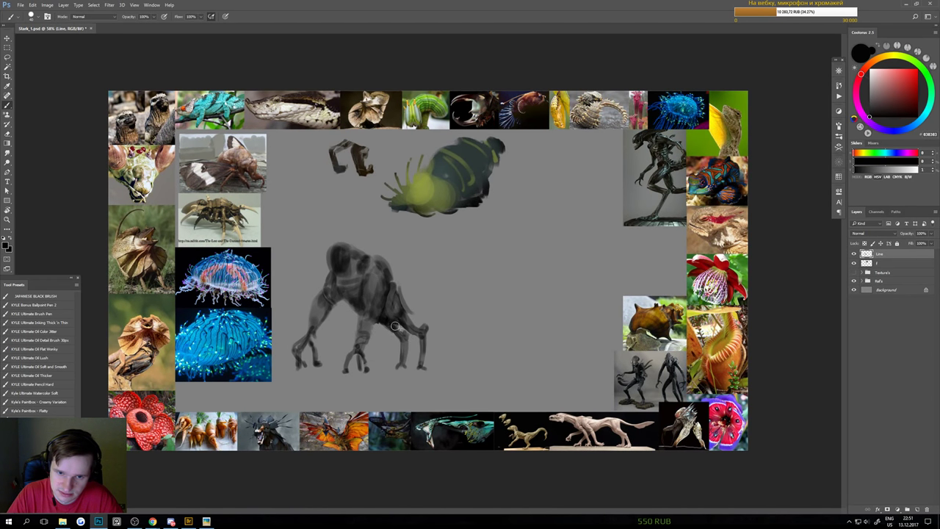
Erase the lower part of the nearer hind leg and repaint it as a straight shin further back
{"action": "key", "text": "e"}
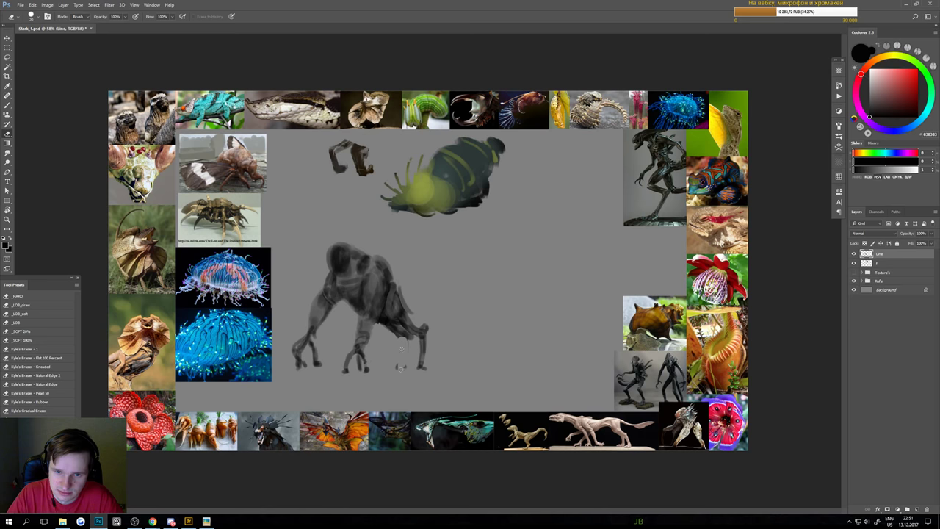
{"action": "key", "text": "b"}
{"action": "key", "text": "e"}
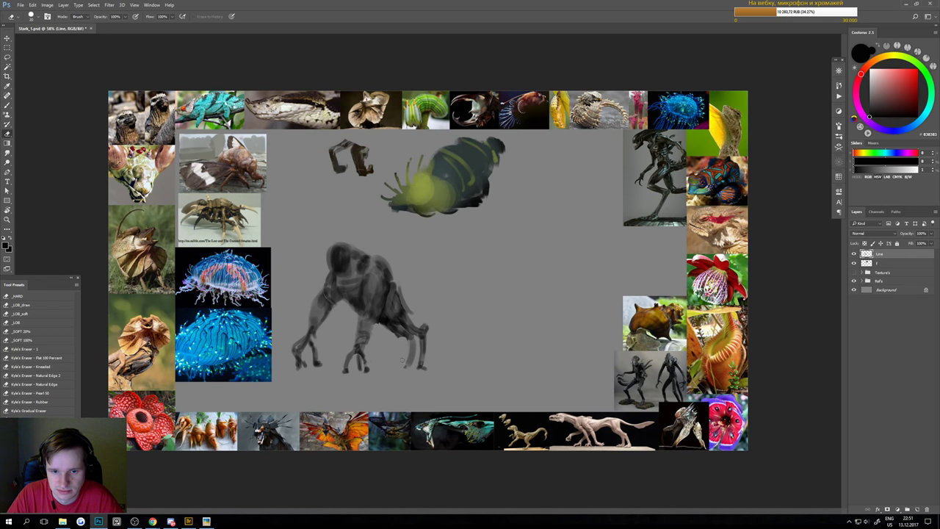
{"action": "key", "text": "b"}
{"action": "left_click_drag", "start_coordinate": [408, 341], "coordinate": [413, 370]}
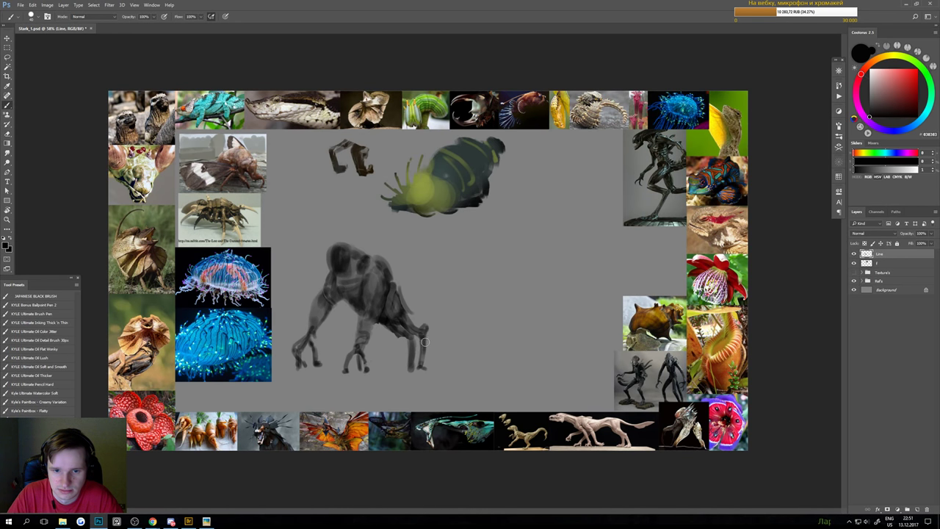
Erase the lower part of the rearmost hind leg and repaint it longer, with the knee and shin reaching further back
{"action": "key", "text": "e"}
{"action": "mouse_move", "coordinate": [424, 337]}
{"action": "left_mouse_down"}
{"action": "mouse_move", "coordinate": [422, 367]}
{"action": "mouse_move", "coordinate": [419, 359]}
{"action": "left_mouse_up"}
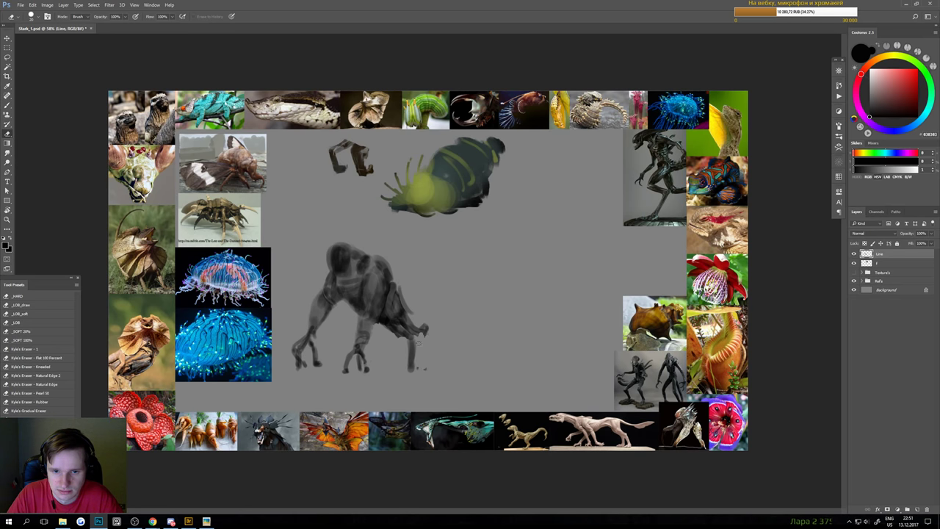
{"action": "key", "text": "b"}
{"action": "mouse_move", "coordinate": [402, 315]}
{"action": "left_mouse_down"}
{"action": "mouse_move", "coordinate": [437, 331]}
{"action": "mouse_move", "coordinate": [424, 334]}
{"action": "mouse_move", "coordinate": [440, 370]}
{"action": "left_mouse_up"}
{"action": "key", "text": "e"}
{"action": "key", "text": "b"}
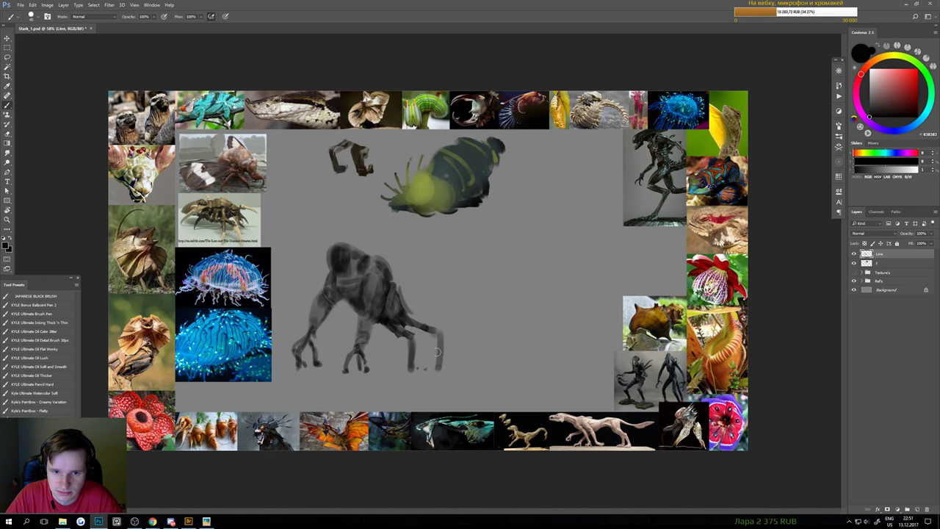
{"action": "mouse_move", "coordinate": [440, 333]}
{"action": "left_mouse_down"}
{"action": "mouse_move", "coordinate": [431, 366]}
{"action": "mouse_move", "coordinate": [441, 333]}
{"action": "left_mouse_up"}
{"action": "scroll", "coordinate": [415, 364], "scroll_direction": "down", "scroll_amount": 3}
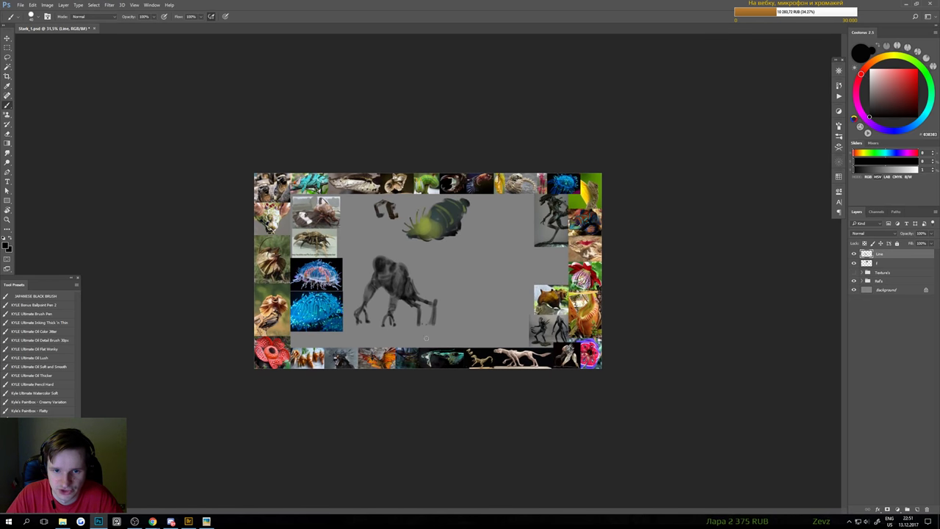
{"action": "scroll", "coordinate": [426, 337], "scroll_direction": "up", "scroll_amount": 3}
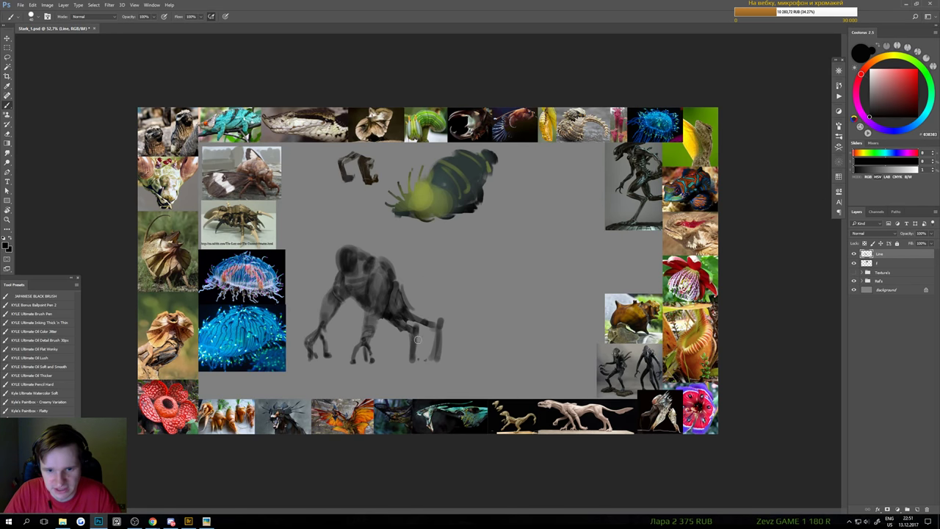
Trim the bottom of the rear shin and paint dark rounded feet on both hind legs
{"action": "key", "text": "e"}
{"action": "left_click_drag", "start_coordinate": [433, 360], "coordinate": [424, 358]}
{"action": "key", "text": "b"}
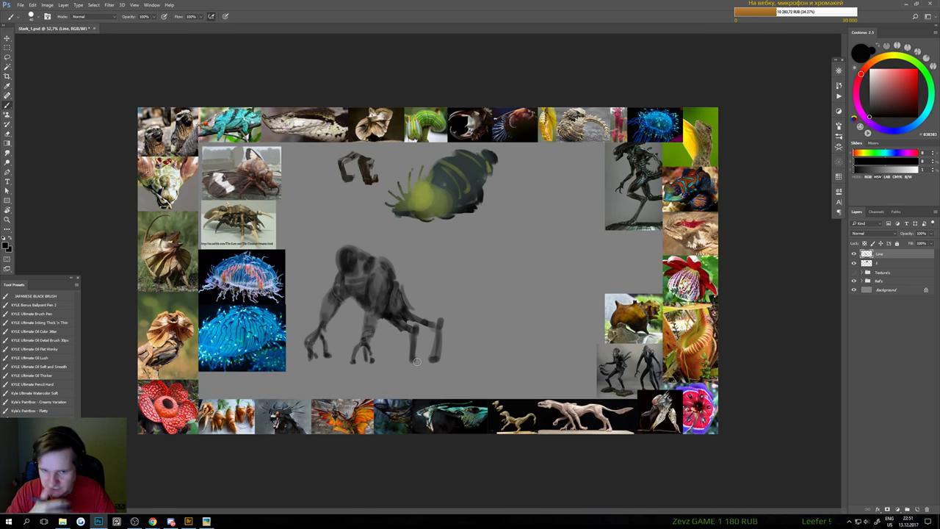
{"action": "scroll", "coordinate": [407, 291], "scroll_direction": "up", "scroll_amount": 3}
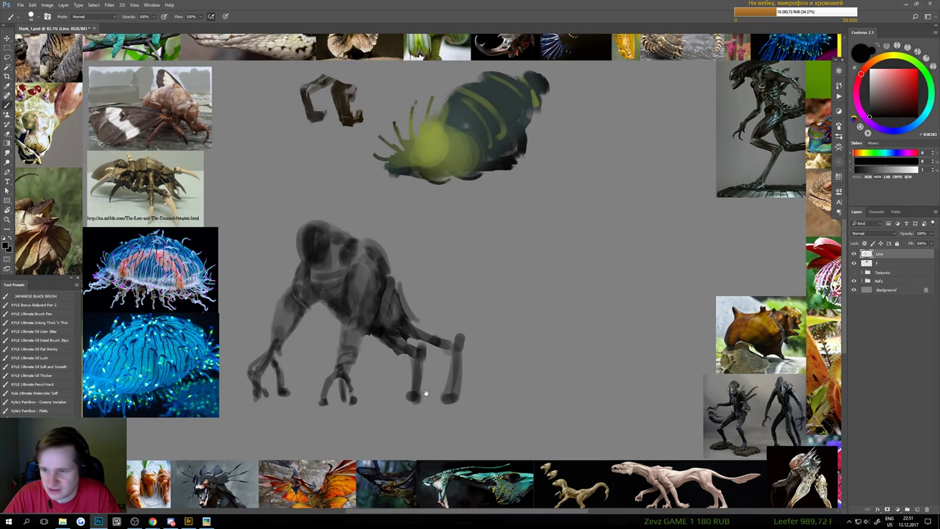
Reposition the grey four-legged creature sketch on the Line layer and scale it down slightly
{"action": "scroll", "coordinate": [415, 395], "scroll_direction": "down", "scroll_amount": 2}
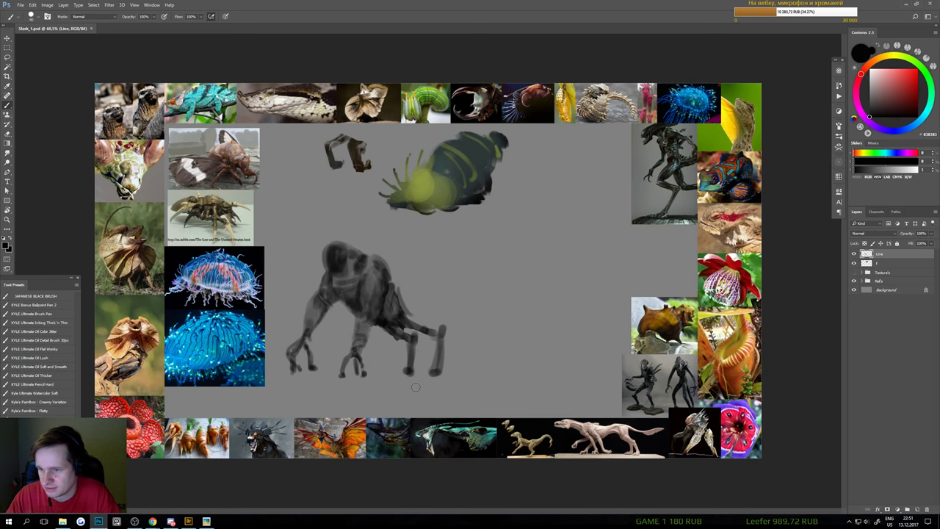
{"action": "scroll", "coordinate": [399, 304], "scroll_direction": "up", "scroll_amount": 1}
{"action": "key", "text": "v"}
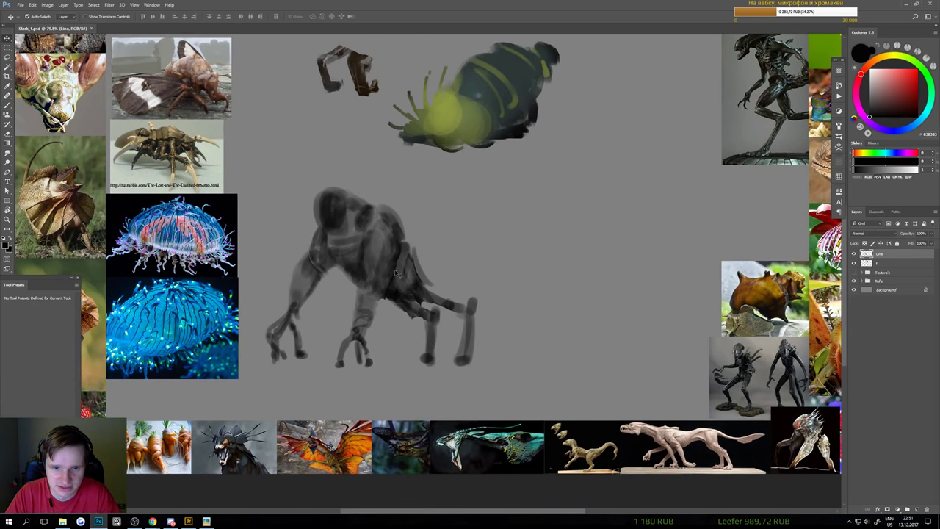
{"action": "left_click_drag", "start_coordinate": [402, 279], "coordinate": [394, 266]}
{"action": "scroll", "coordinate": [419, 299], "scroll_direction": "down", "scroll_amount": 1}
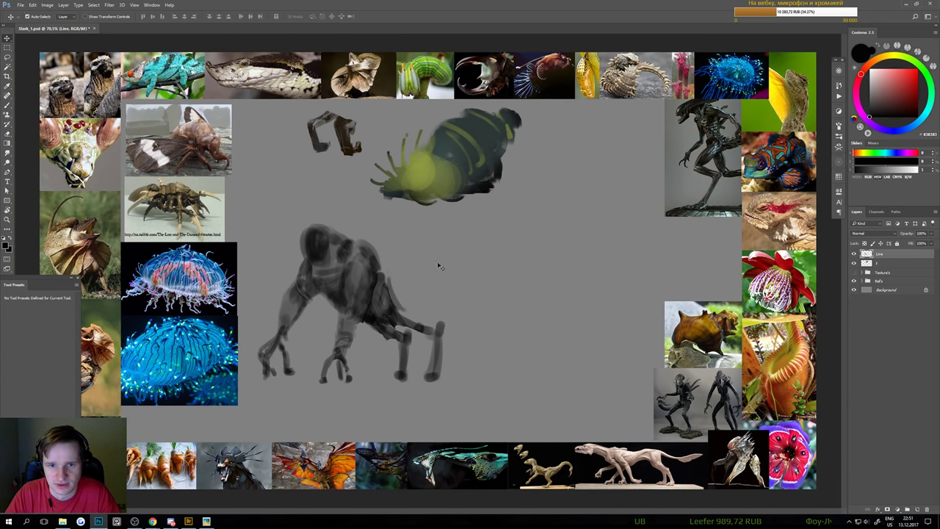
{"action": "key", "text": "ctrl+t"}
{"action": "left_click_drag", "start_coordinate": [444, 221], "coordinate": [426, 223]}
{"action": "key", "text": "Return"}
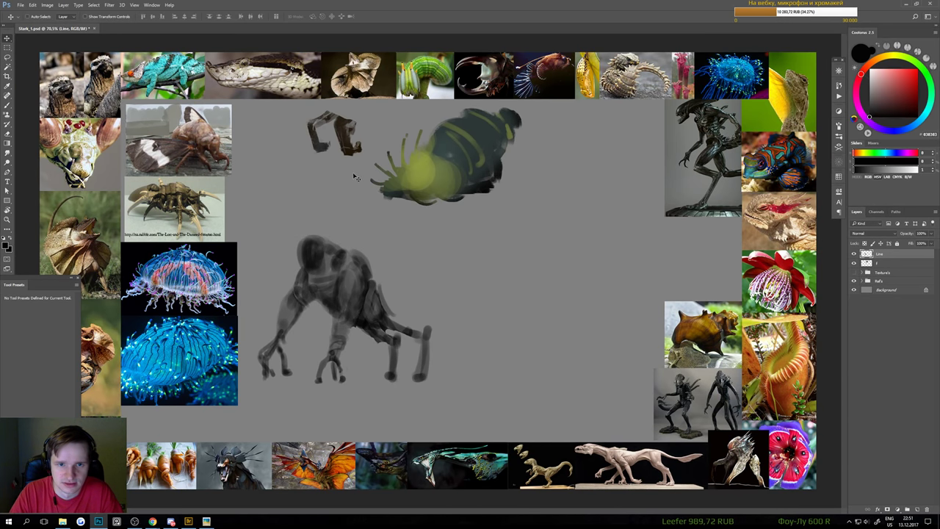
Move the lassoed brown claw sketch beside the grey creature's head at a smaller size, and merge the two sketch layers
{"action": "mouse_move", "coordinate": [347, 149]}
{"action": "left_mouse_down"}
{"action": "mouse_move", "coordinate": [305, 424]}
{"action": "mouse_move", "coordinate": [341, 333]}
{"action": "left_mouse_up"}
{"action": "key", "text": "ctrl+z"}
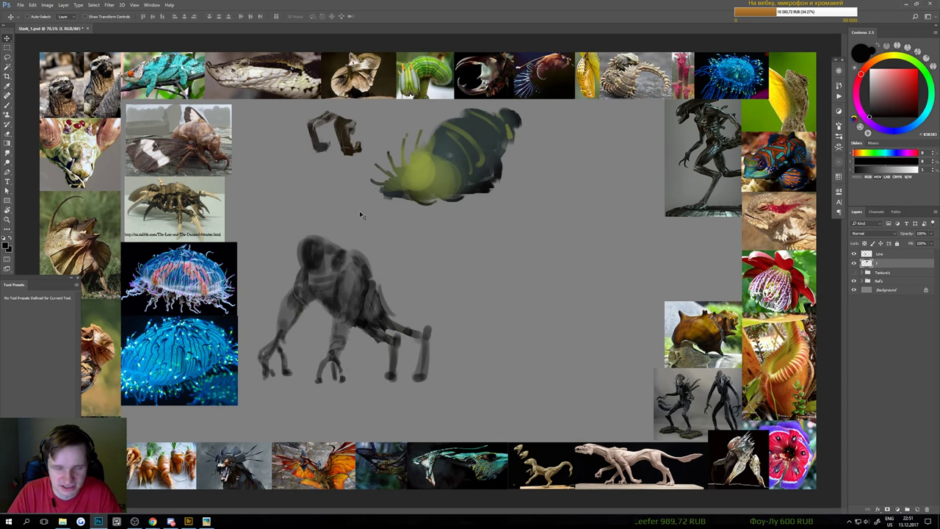
{"action": "key", "text": "l"}
{"action": "left_click_drag", "start_coordinate": [377, 135], "coordinate": [350, 157]}
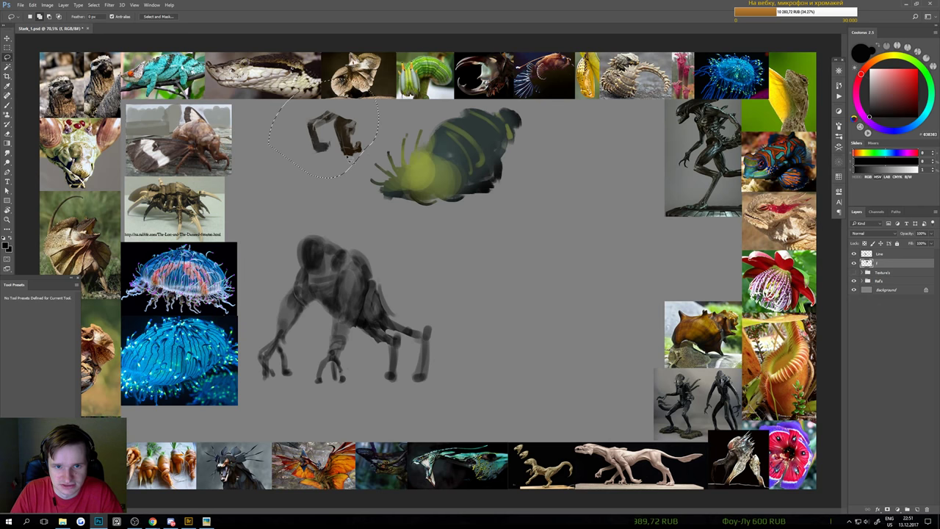
{"action": "mouse_move", "coordinate": [338, 136]}
{"action": "left_mouse_down"}
{"action": "mouse_move", "coordinate": [311, 384]}
{"action": "mouse_move", "coordinate": [317, 398]}
{"action": "mouse_move", "coordinate": [300, 403]}
{"action": "mouse_move", "coordinate": [271, 266]}
{"action": "left_mouse_up"}
{"action": "key", "text": "ctrl+t"}
{"action": "key", "text": "Return"}
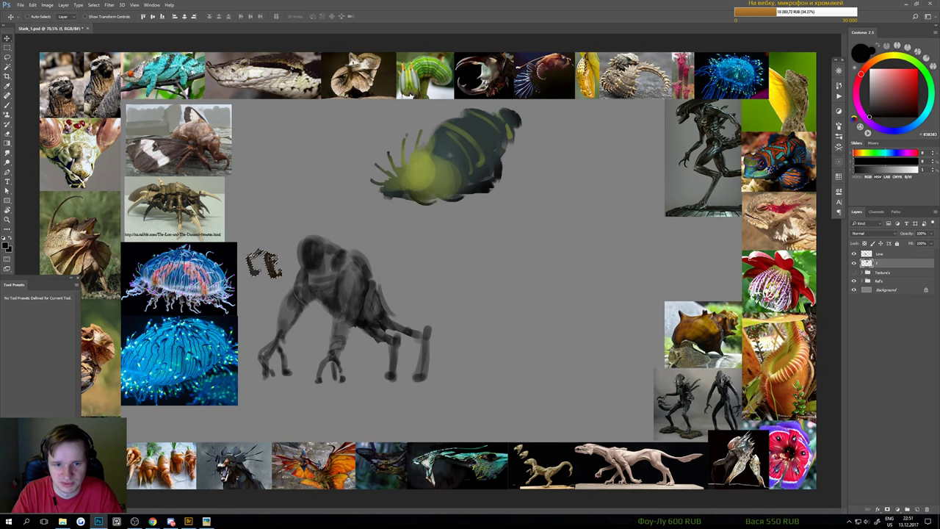
{"action": "key", "text": "ctrl+e"}
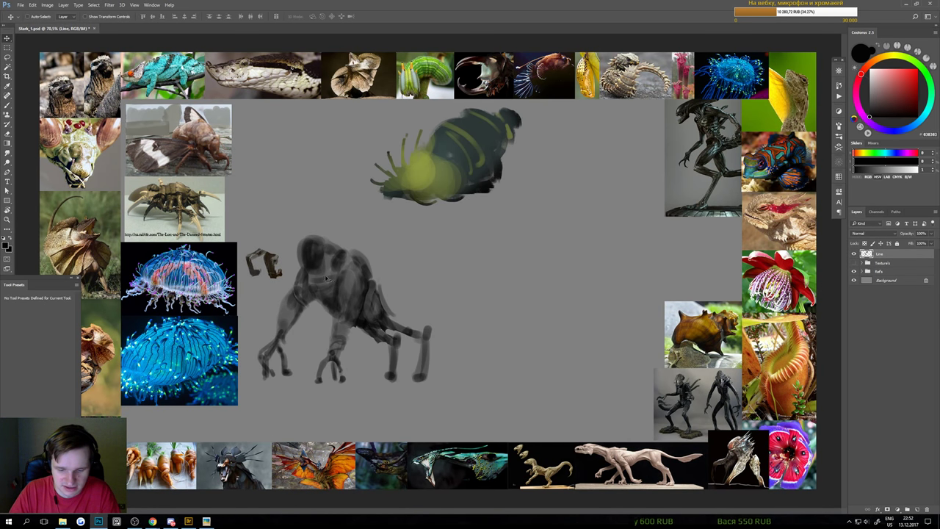
Move the creature and claw sketches up together and scale them to about 78%
{"action": "key", "text": "l"}
{"action": "mouse_move", "coordinate": [271, 195]}
{"action": "left_mouse_down"}
{"action": "mouse_move", "coordinate": [213, 257]}
{"action": "mouse_move", "coordinate": [466, 293]}
{"action": "mouse_move", "coordinate": [272, 197]}
{"action": "left_mouse_up"}
{"action": "key", "text": "v"}
{"action": "left_click_drag", "start_coordinate": [354, 282], "coordinate": [323, 172]}
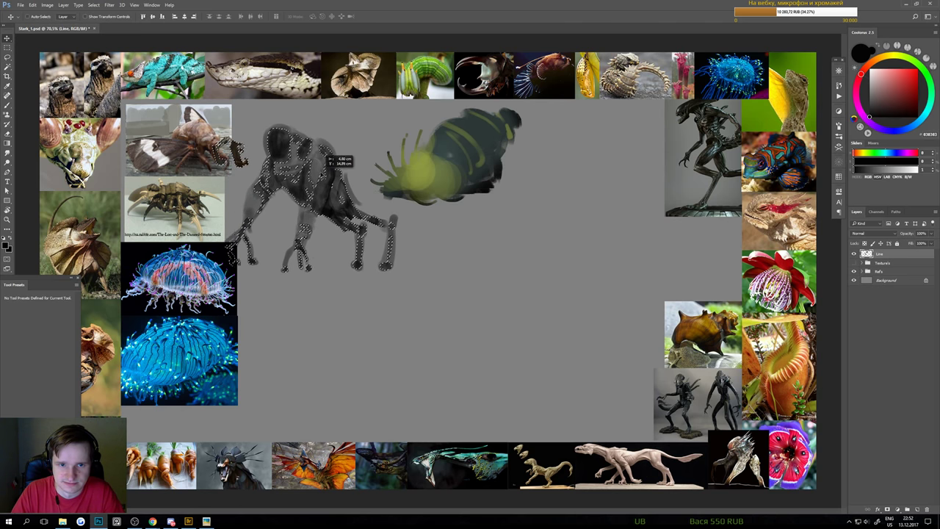
{"action": "key", "text": "ctrl+t"}
{"action": "left_click_drag", "start_coordinate": [402, 106], "coordinate": [360, 144]}
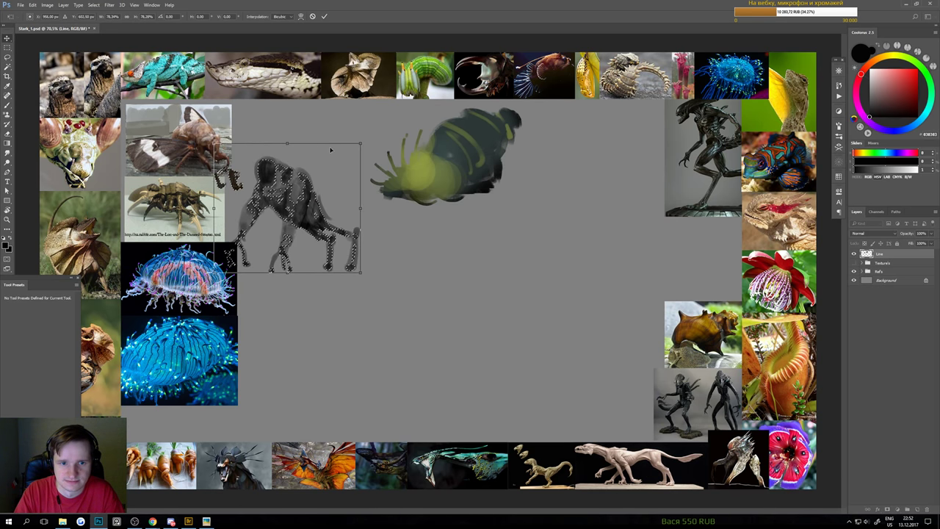
{"action": "key", "text": "Return"}
{"action": "key", "text": "ctrl+d"}
Shift all sketches away from the reference photos, and place the lassoed creature and claws in the canvas's upper-left free area
{"action": "key", "text": "ctrl+v"}
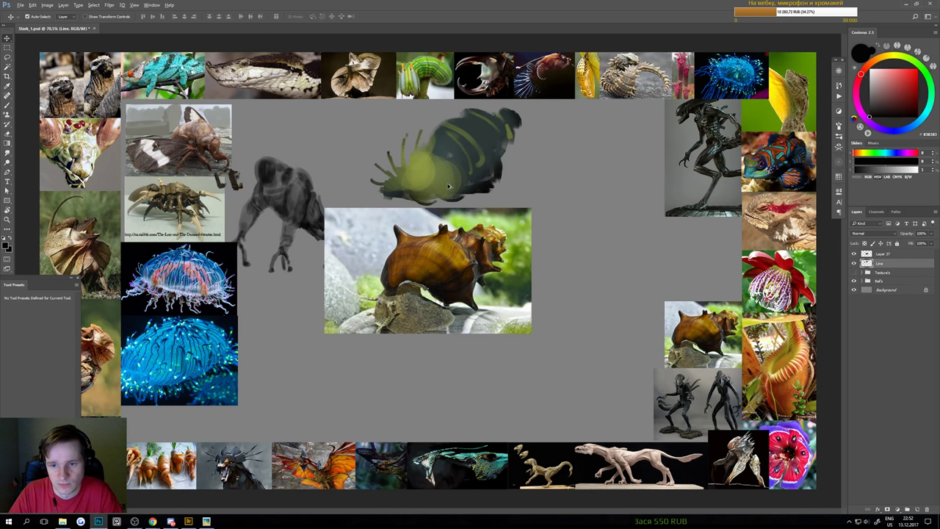
{"action": "key", "text": "ctrl+z"}
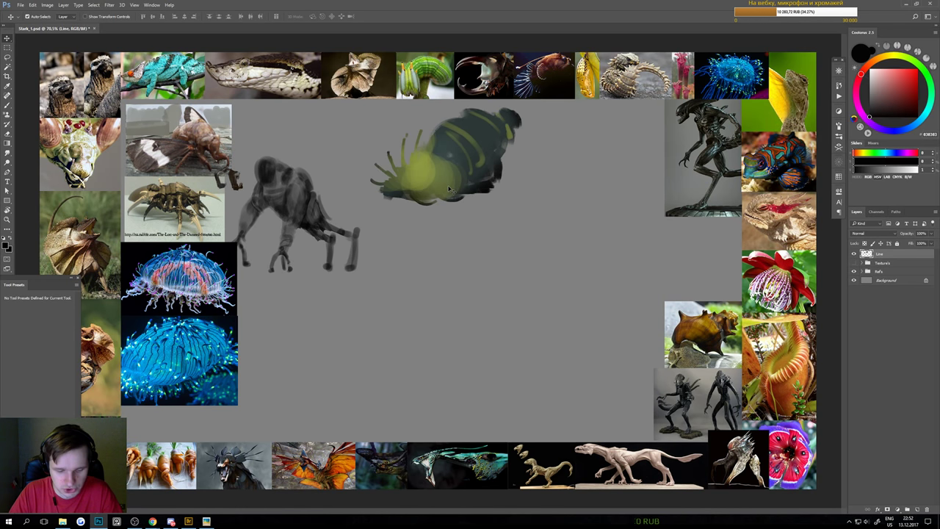
{"action": "left_click_drag", "start_coordinate": [450, 188], "coordinate": [572, 189]}
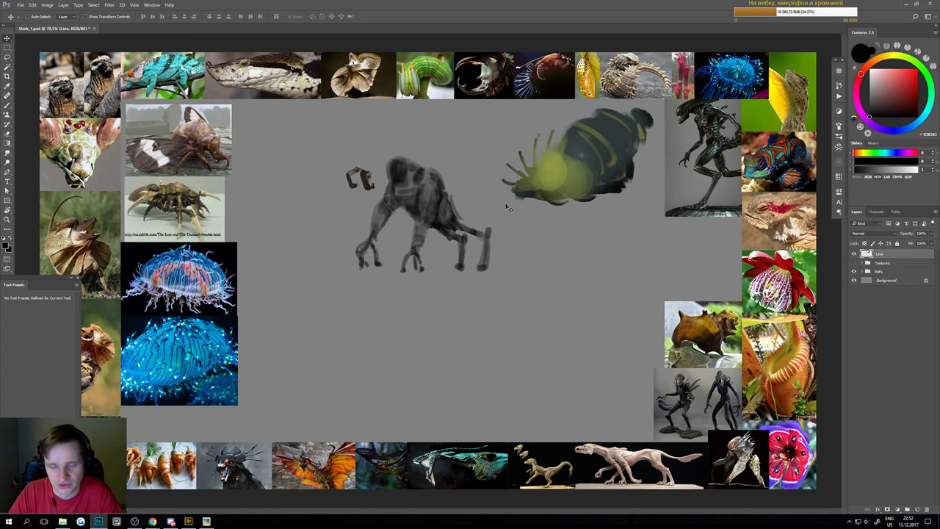
{"action": "key", "text": "l"}
{"action": "mouse_move", "coordinate": [362, 290]}
{"action": "left_mouse_down"}
{"action": "mouse_move", "coordinate": [516, 262]}
{"action": "mouse_move", "coordinate": [212, 111]}
{"action": "left_mouse_up"}
{"action": "key", "text": "v"}
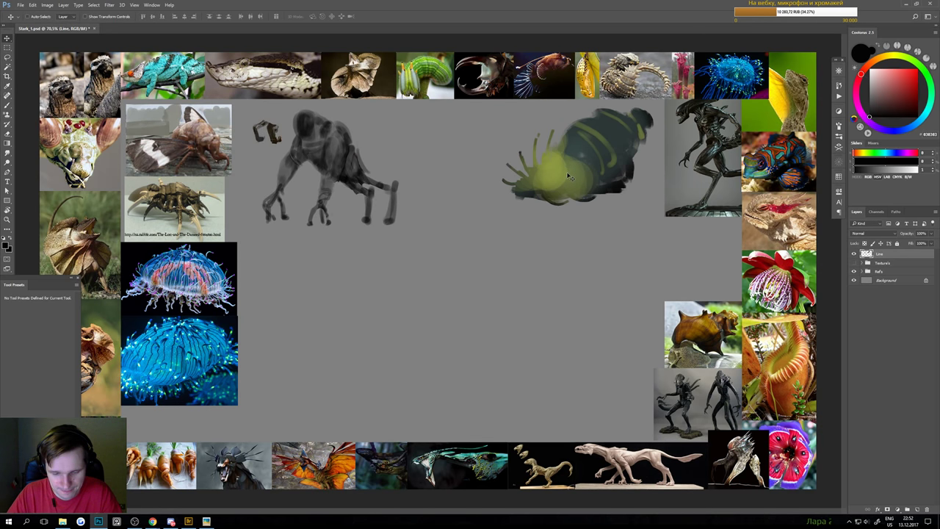
Move the lassoed green snail sketch close beside the grey creature and deselect it
{"action": "key", "text": "l"}
{"action": "mouse_move", "coordinate": [514, 110]}
{"action": "left_mouse_down"}
{"action": "mouse_move", "coordinate": [451, 199]}
{"action": "mouse_move", "coordinate": [514, 110]}
{"action": "left_mouse_up"}
{"action": "key", "text": "v"}
{"action": "left_click_drag", "start_coordinate": [590, 161], "coordinate": [502, 174]}
{"action": "key", "text": "ctrl+d"}
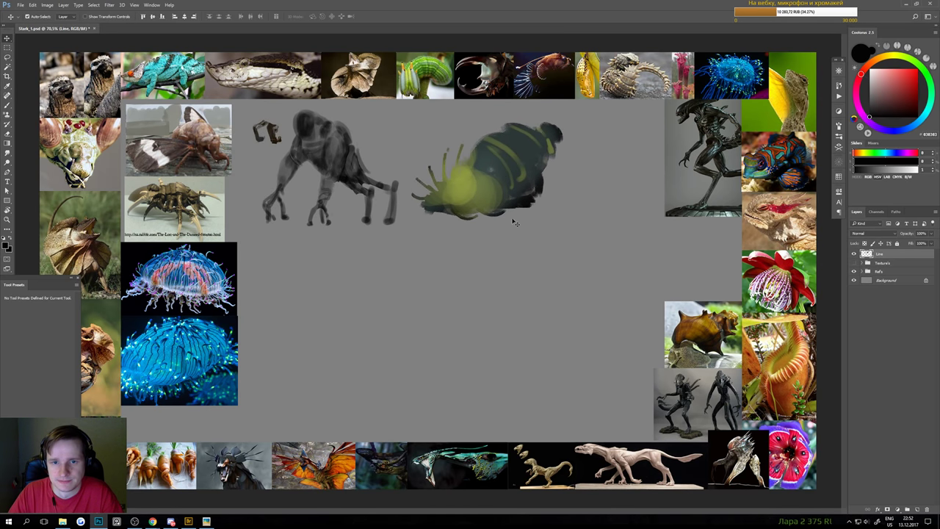
{"action": "scroll", "coordinate": [491, 229], "scroll_direction": "up", "scroll_amount": 1}
{"action": "mouse_move", "coordinate": [485, 221]}
{"action": "left_mouse_down"}
{"action": "mouse_move", "coordinate": [514, 226]}
{"action": "mouse_move", "coordinate": [510, 189]}
{"action": "left_mouse_up"}
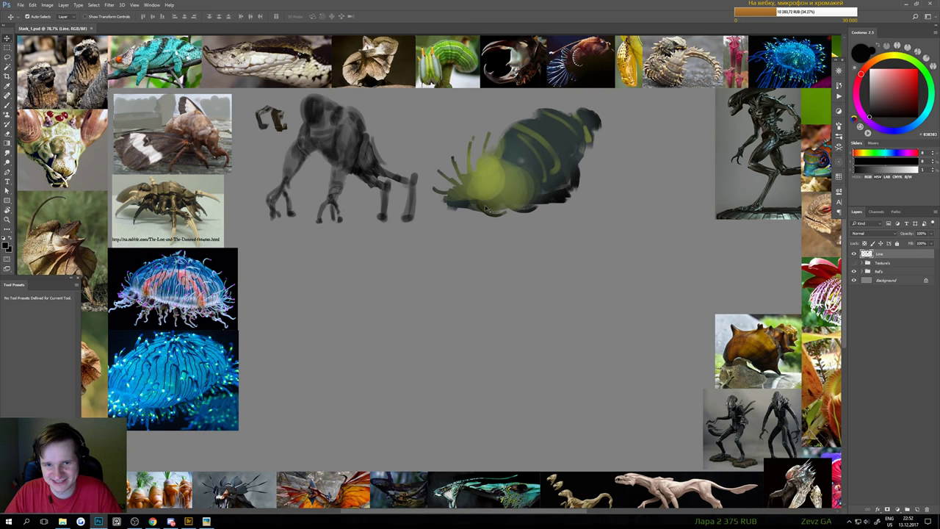
{"action": "key", "text": "b"}
{"action": "scroll", "coordinate": [463, 280], "scroll_direction": "up", "scroll_amount": 2}
{"action": "left_click_drag", "start_coordinate": [484, 285], "coordinate": [486, 267]}
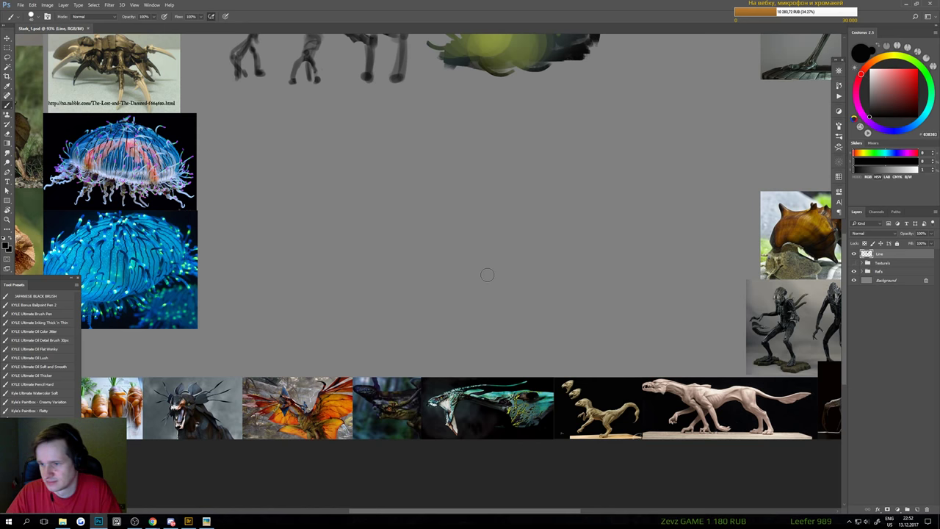
{"action": "left_click_drag", "start_coordinate": [474, 197], "coordinate": [477, 238]}
{"action": "key", "text": "ctrl+z"}
{"action": "scroll", "coordinate": [492, 225], "scroll_direction": "up", "scroll_amount": 2}
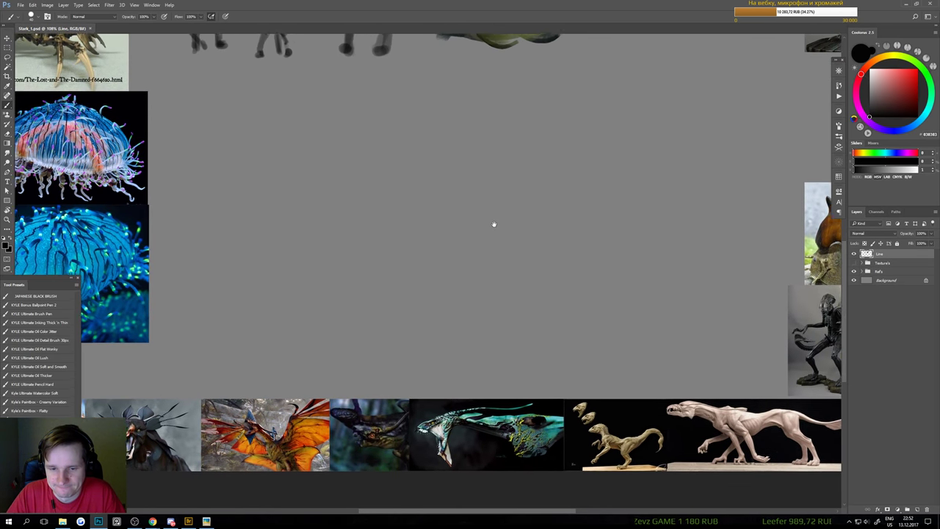
{"action": "scroll", "coordinate": [494, 226], "scroll_direction": "down", "scroll_amount": 1}
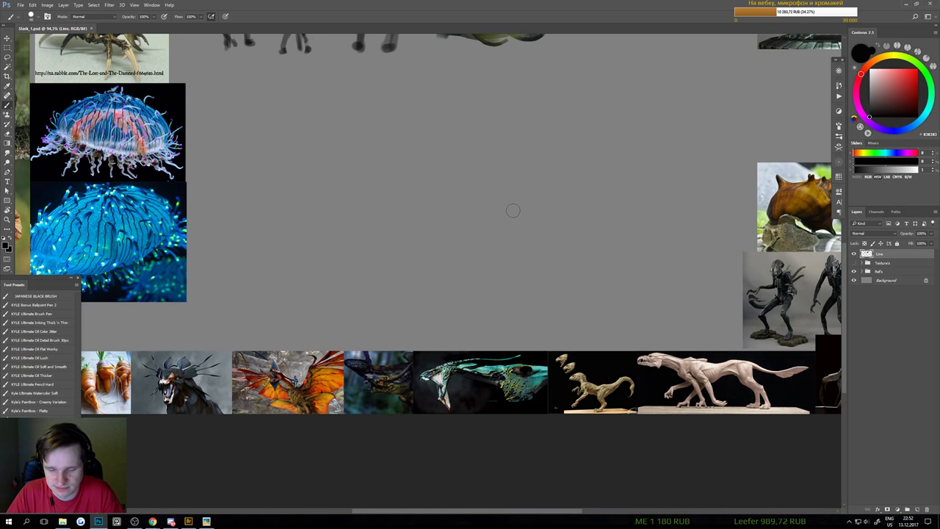
{"action": "mouse_move", "coordinate": [390, 184]}
{"action": "left_mouse_down"}
{"action": "mouse_move", "coordinate": [415, 170]}
{"action": "mouse_move", "coordinate": [396, 174]}
{"action": "left_mouse_up"}
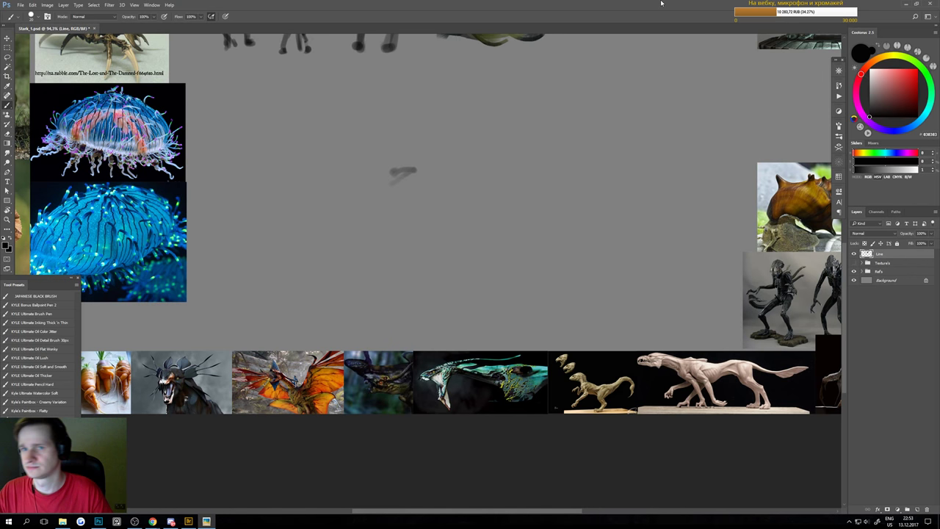
{"action": "key", "text": "e"}
{"action": "left_click_drag", "start_coordinate": [399, 172], "coordinate": [395, 173]}
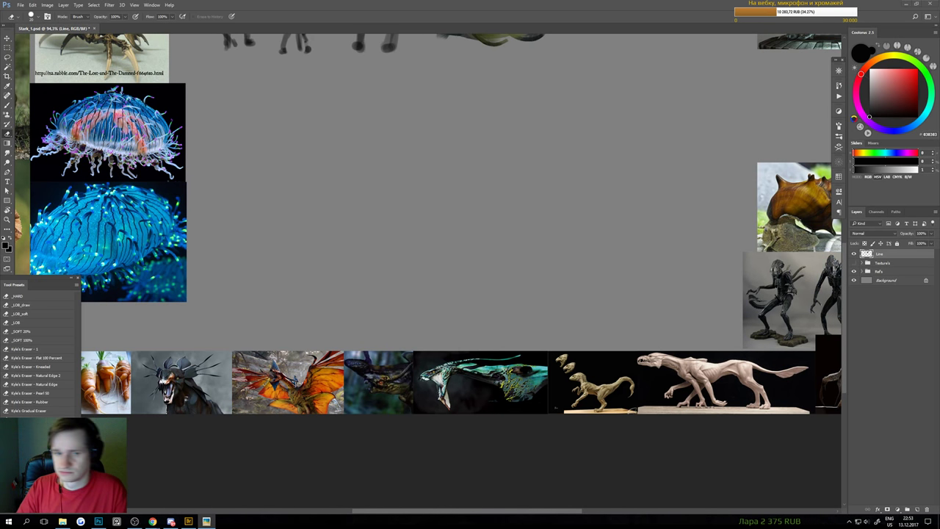
Try sketching a small curved creature head with thin brush lines in the empty area below the existing sketches
{"action": "key", "text": "b"}
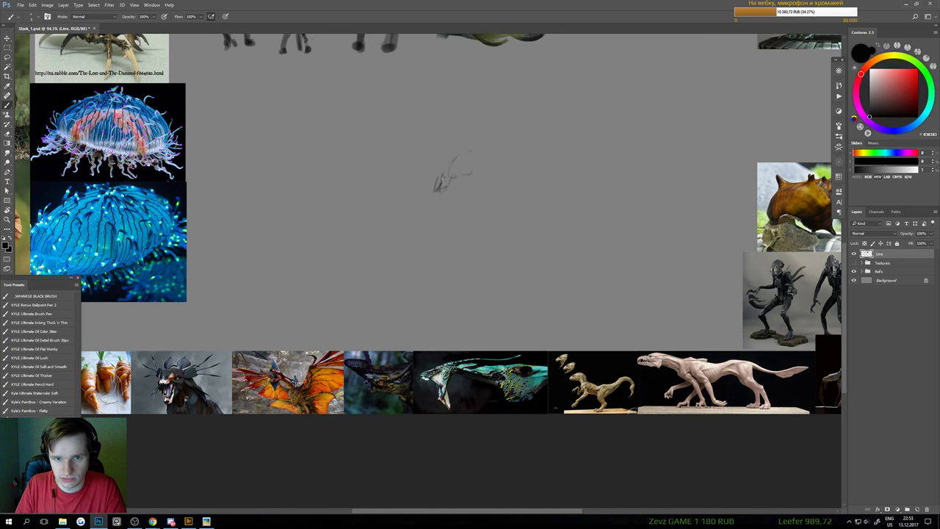
{"action": "left_click_drag", "start_coordinate": [445, 176], "coordinate": [442, 192]}
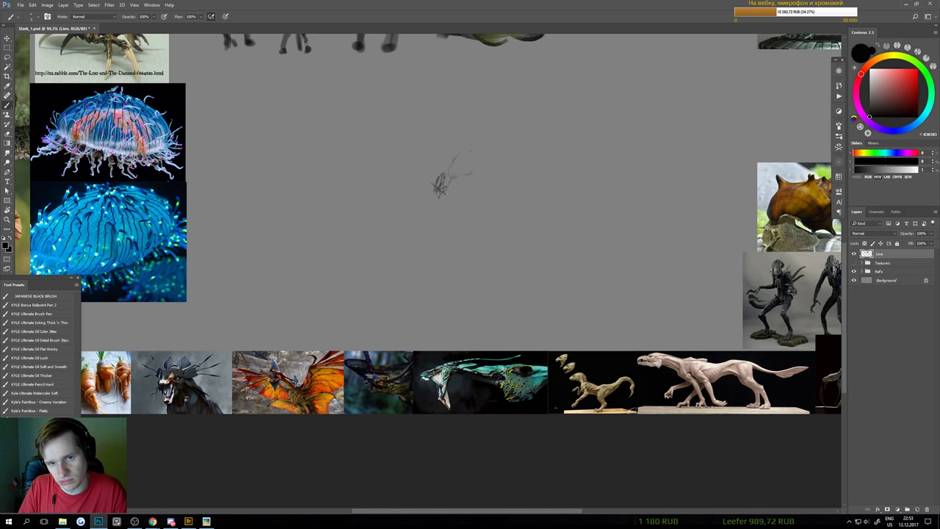
{"action": "key", "text": "e"}
{"action": "left_click_drag", "start_coordinate": [444, 180], "coordinate": [442, 200]}
{"action": "key", "text": "b"}
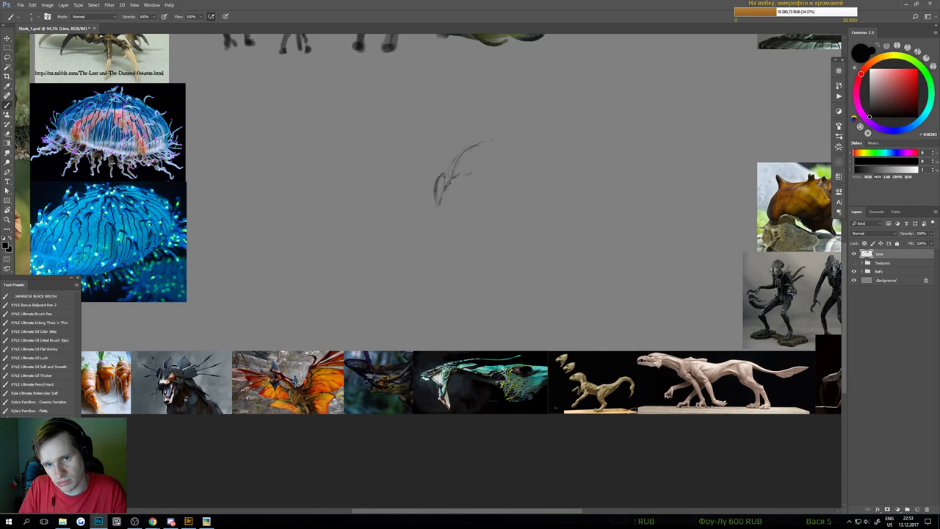
{"action": "key", "text": "e"}
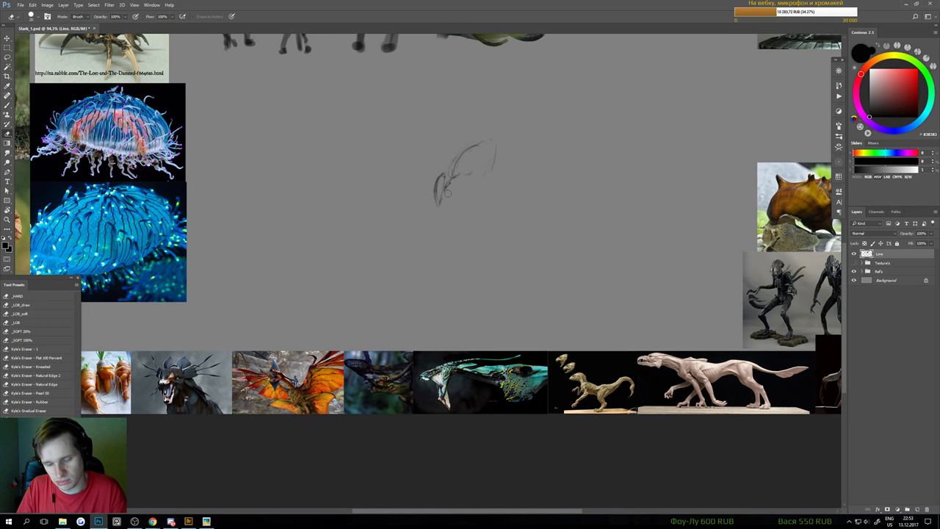
{"action": "left_click_drag", "start_coordinate": [471, 157], "coordinate": [456, 183]}
Sketch a small elongated insect-like head with an oval shell, a pointed mouth and dark spots in the empty area
{"action": "key", "text": "b"}
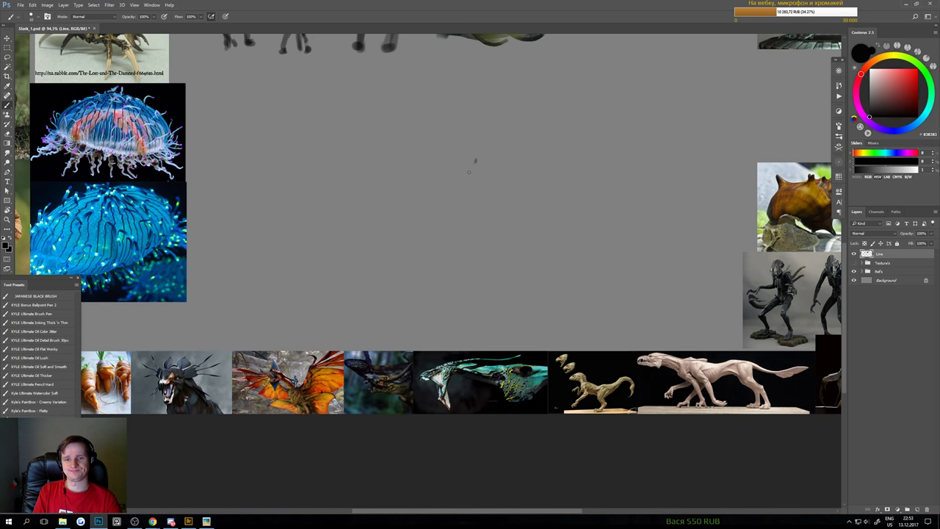
{"action": "mouse_move", "coordinate": [469, 172]}
{"action": "left_mouse_down"}
{"action": "mouse_move", "coordinate": [476, 158]}
{"action": "mouse_move", "coordinate": [497, 177]}
{"action": "left_mouse_up"}
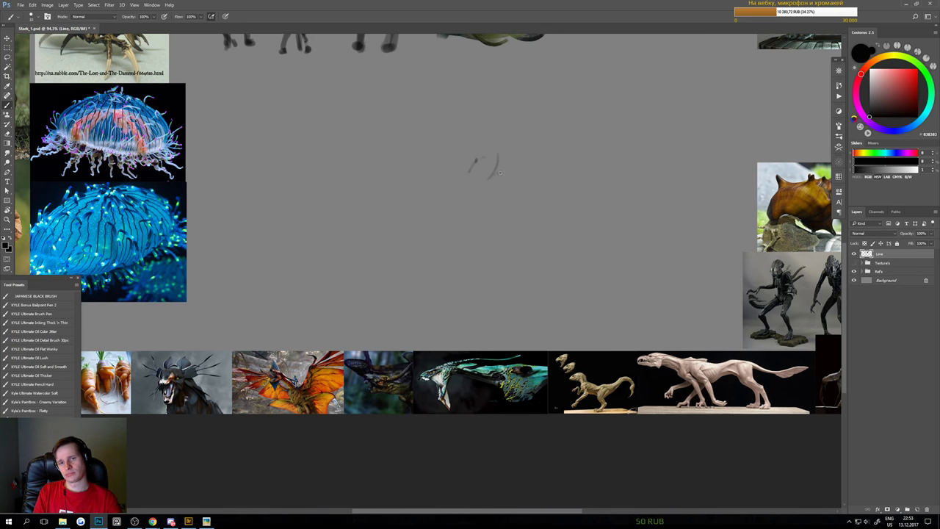
{"action": "mouse_move", "coordinate": [498, 155]}
{"action": "left_mouse_down"}
{"action": "mouse_move", "coordinate": [493, 176]}
{"action": "mouse_move", "coordinate": [462, 167]}
{"action": "left_mouse_up"}
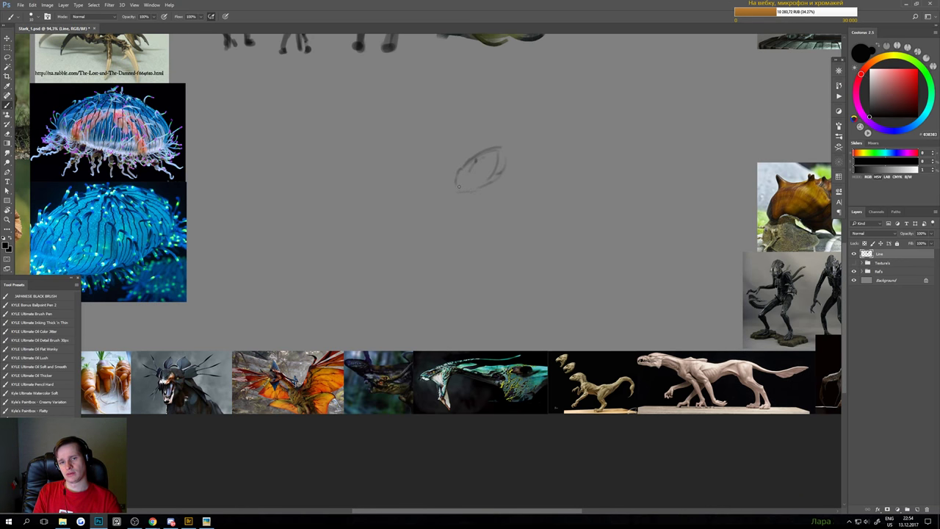
{"action": "left_click_drag", "start_coordinate": [457, 182], "coordinate": [442, 199]}
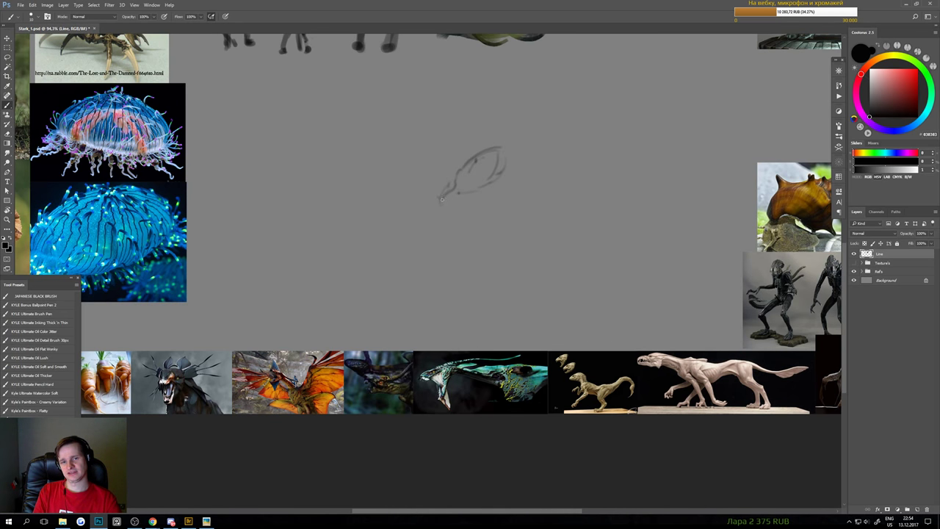
{"action": "mouse_move", "coordinate": [450, 198]}
{"action": "left_mouse_down"}
{"action": "mouse_move", "coordinate": [437, 210]}
{"action": "mouse_move", "coordinate": [436, 201]}
{"action": "mouse_move", "coordinate": [461, 207]}
{"action": "mouse_move", "coordinate": [468, 198]}
{"action": "left_mouse_up"}
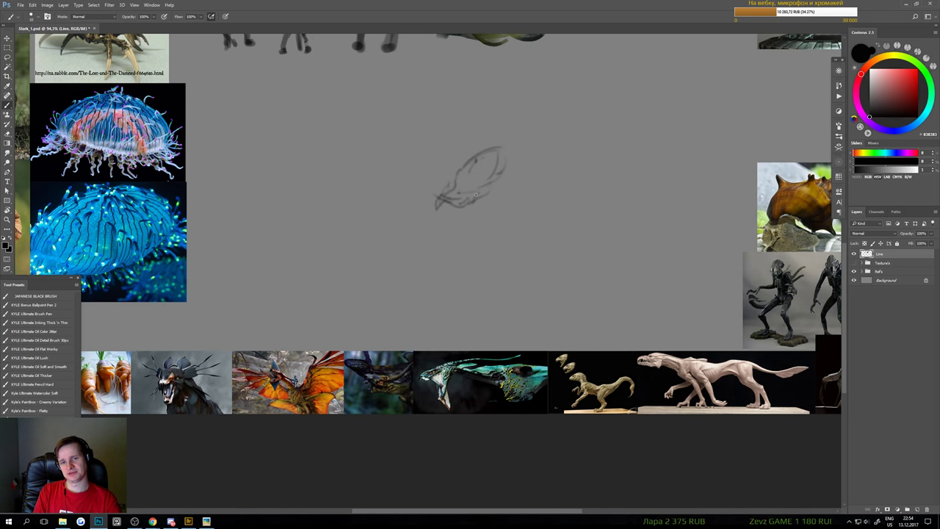
{"action": "left_click_drag", "start_coordinate": [445, 204], "coordinate": [459, 208]}
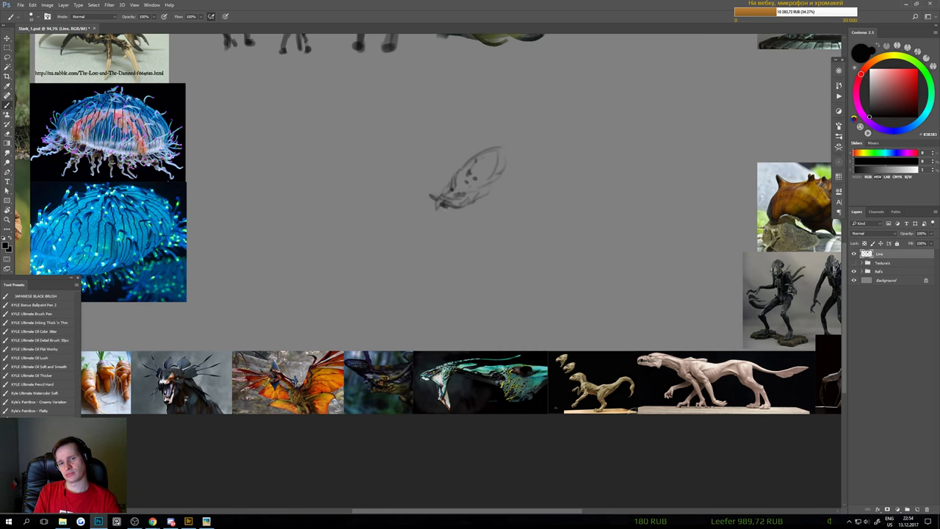
Refine the insect-like head's mandibles and add curved outer contour lines around its shell
{"action": "key", "text": "e"}
{"action": "left_click_drag", "start_coordinate": [443, 209], "coordinate": [422, 217]}
{"action": "key", "text": "ctrl+z"}
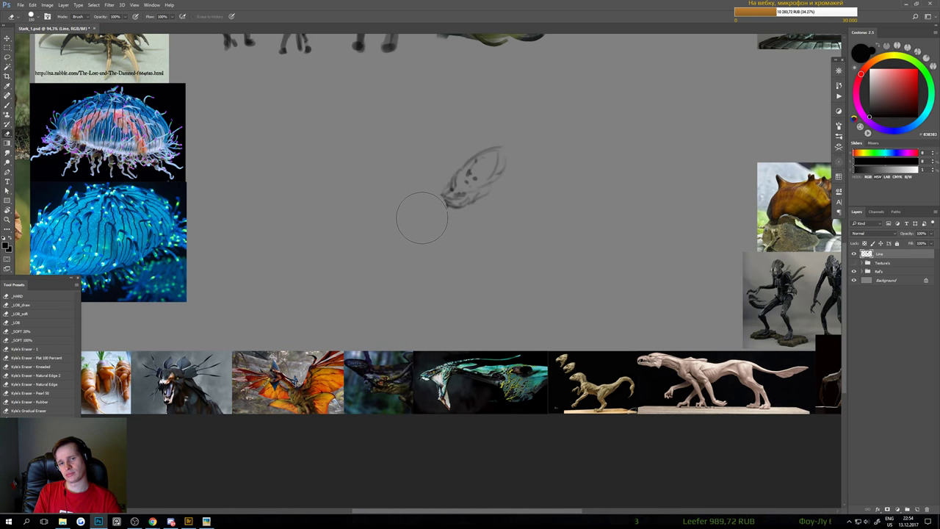
{"action": "key", "text": "b"}
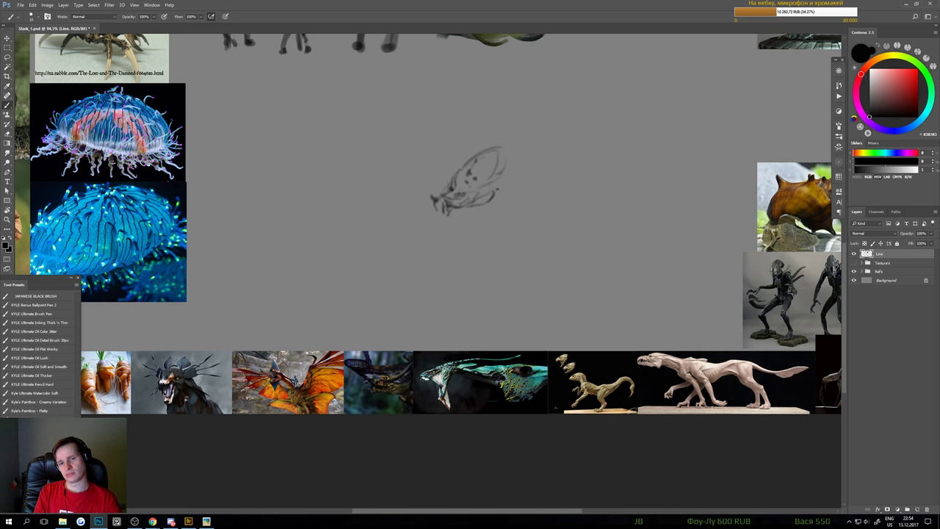
{"action": "left_click_drag", "start_coordinate": [517, 153], "coordinate": [507, 178]}
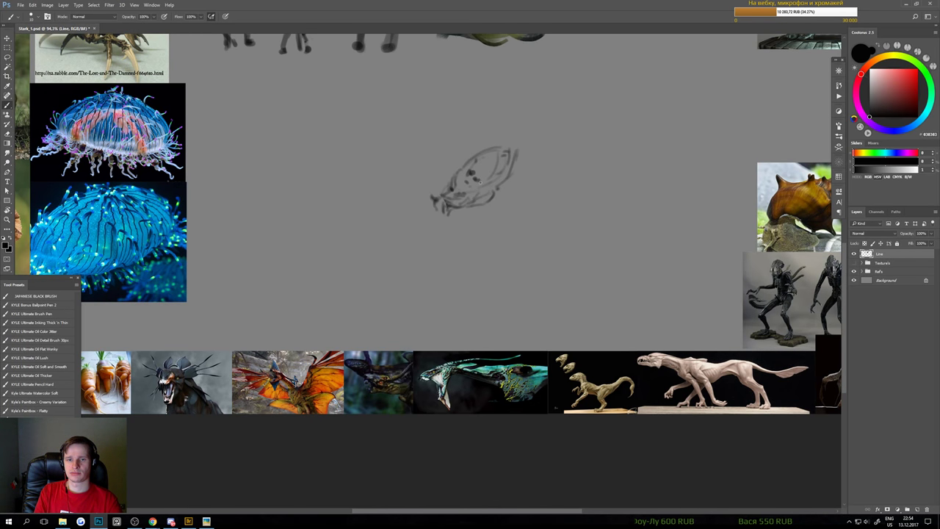
{"action": "mouse_move", "coordinate": [461, 171]}
{"action": "left_mouse_down"}
{"action": "mouse_move", "coordinate": [489, 147]}
{"action": "mouse_move", "coordinate": [475, 151]}
{"action": "mouse_move", "coordinate": [445, 205]}
{"action": "mouse_move", "coordinate": [456, 191]}
{"action": "mouse_move", "coordinate": [491, 203]}
{"action": "mouse_move", "coordinate": [506, 191]}
{"action": "mouse_move", "coordinate": [492, 206]}
{"action": "mouse_move", "coordinate": [484, 204]}
{"action": "mouse_move", "coordinate": [504, 185]}
{"action": "left_mouse_up"}
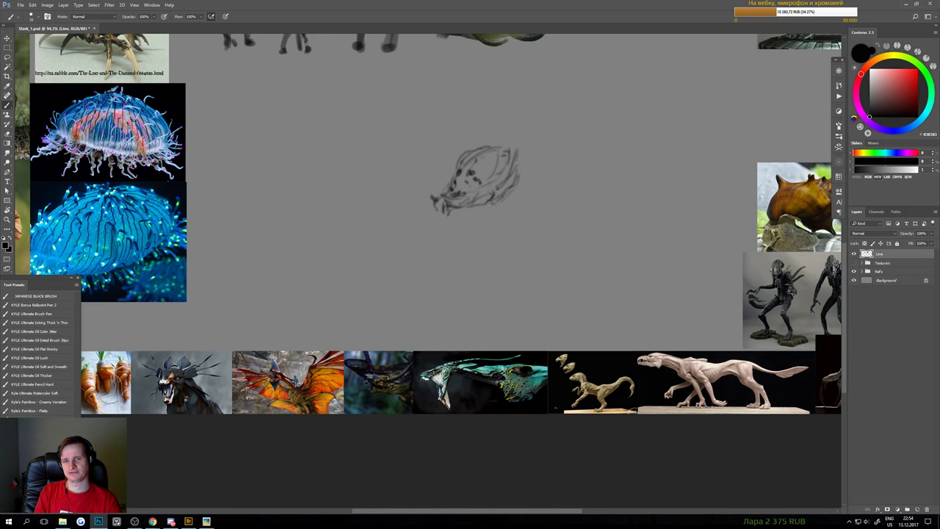
Sketch long pointed spines fanning back from the rear and underside of the insect-like head
{"action": "left_click_drag", "start_coordinate": [491, 202], "coordinate": [499, 210]}
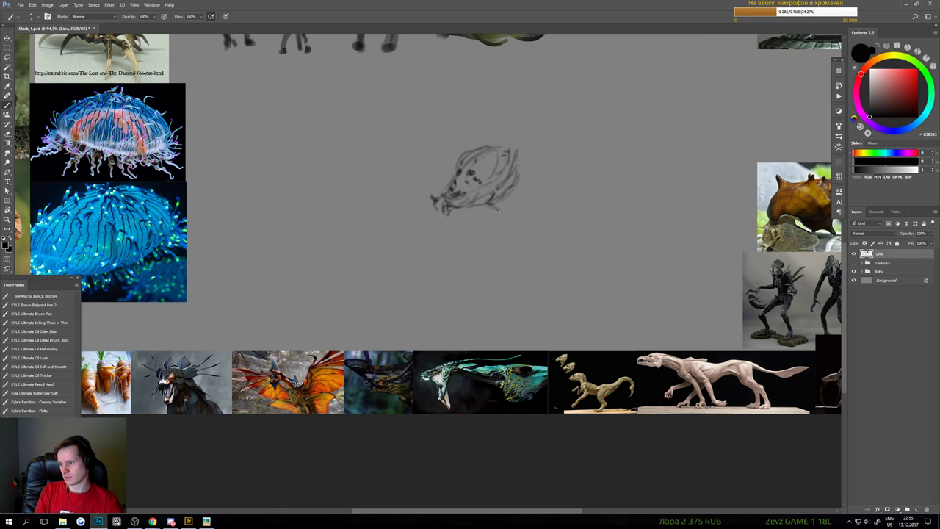
{"action": "left_click_drag", "start_coordinate": [498, 210], "coordinate": [526, 211]}
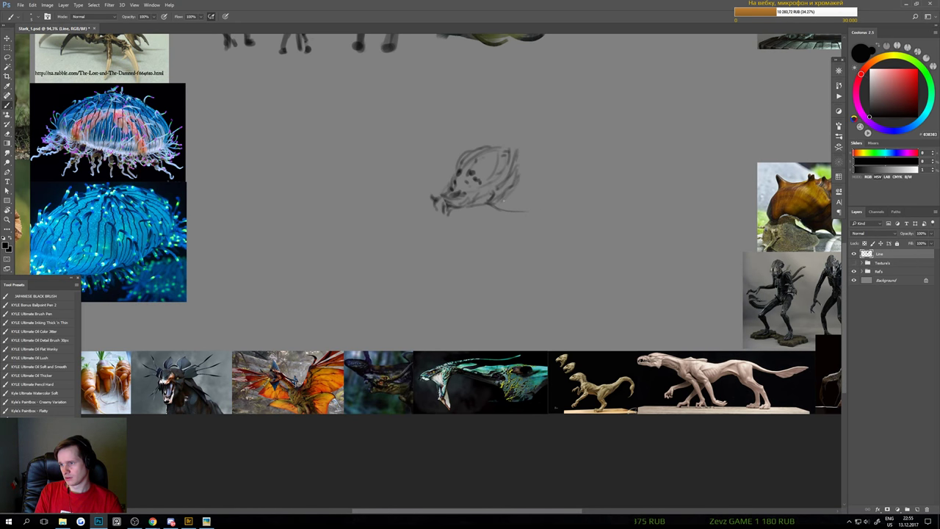
{"action": "left_click_drag", "start_coordinate": [503, 200], "coordinate": [530, 209]}
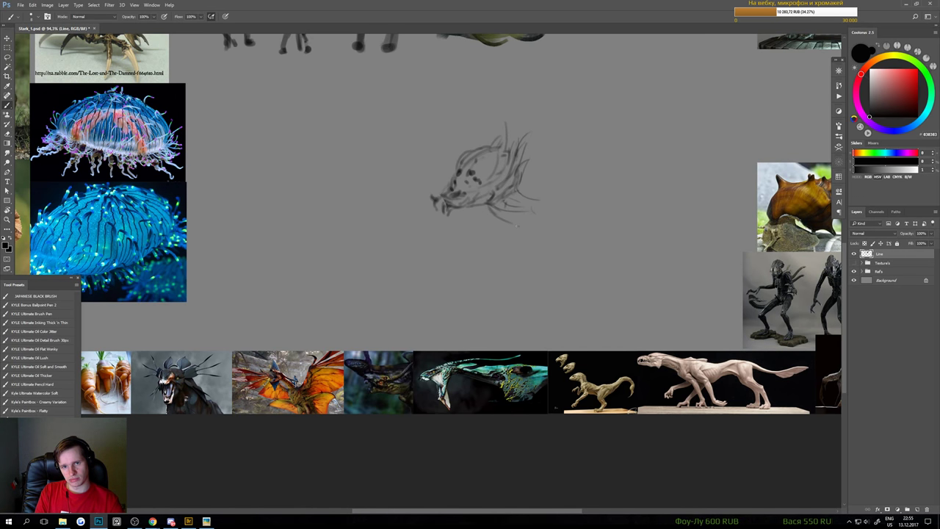
Lasso the insect-like head, scale it down to about 71%, shift it slightly up and left, and deselect it
{"action": "key", "text": "l"}
{"action": "mouse_move", "coordinate": [464, 118]}
{"action": "left_mouse_down"}
{"action": "mouse_move", "coordinate": [476, 244]}
{"action": "mouse_move", "coordinate": [457, 106]}
{"action": "left_mouse_up"}
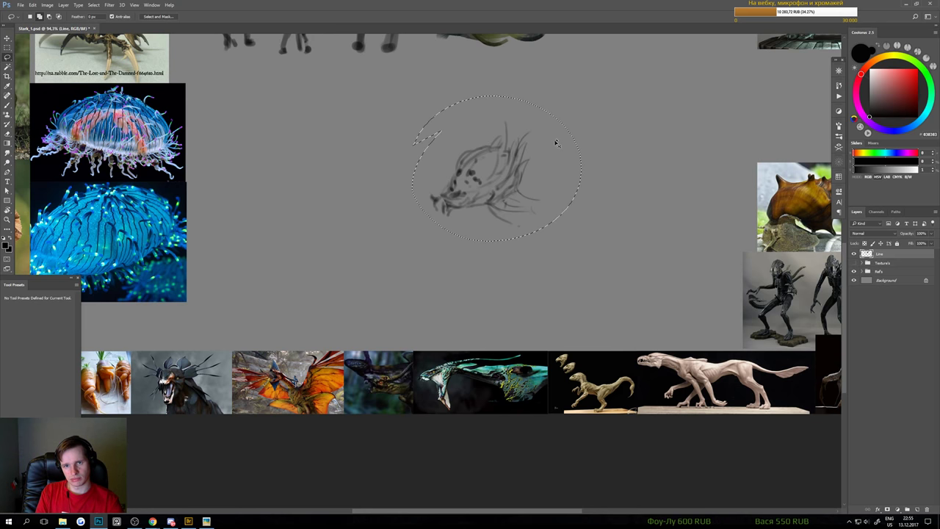
{"action": "key", "text": "ctrl+t"}
{"action": "left_click_drag", "start_coordinate": [580, 96], "coordinate": [533, 137]}
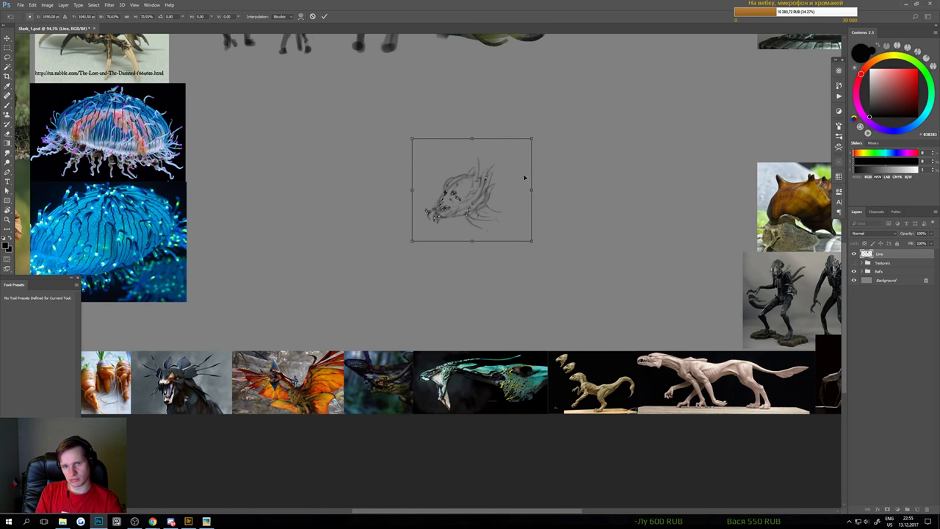
{"action": "left_click_drag", "start_coordinate": [500, 168], "coordinate": [474, 151]}
{"action": "key", "text": "Return"}
{"action": "key", "text": "ctrl+d"}
{"action": "key", "text": "b"}
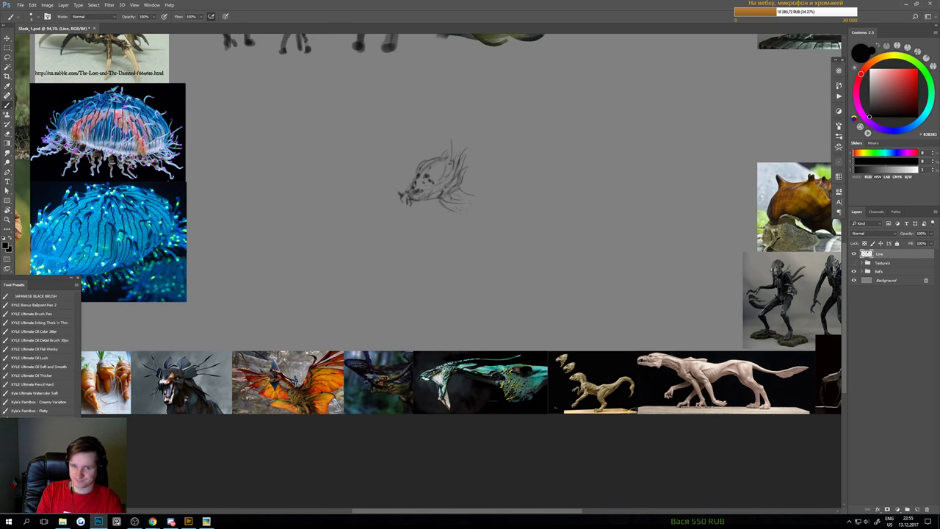
Rough in the creature's neck, arched back, tail and bent foreleg behind the head with thin brush lines
{"action": "mouse_move", "coordinate": [465, 214]}
{"action": "left_mouse_down"}
{"action": "mouse_move", "coordinate": [454, 210]}
{"action": "mouse_move", "coordinate": [462, 235]}
{"action": "left_mouse_up"}
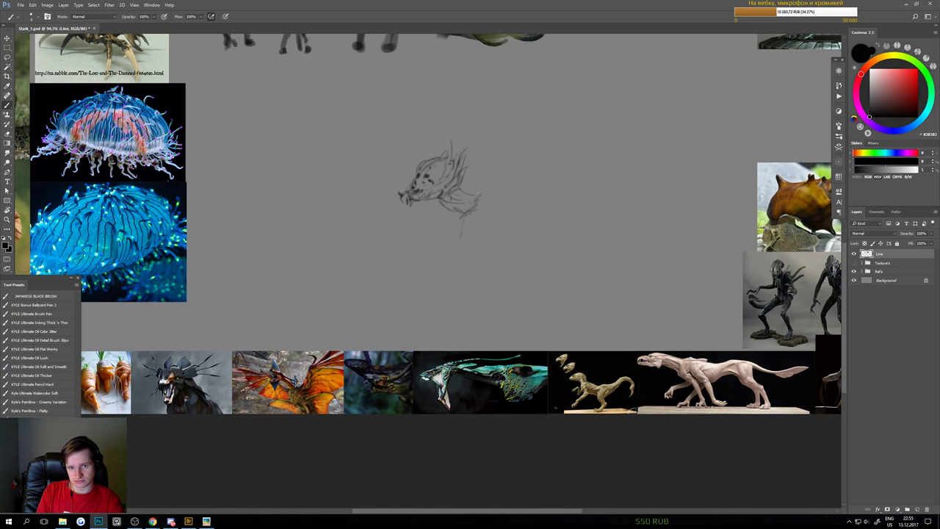
{"action": "left_click_drag", "start_coordinate": [473, 192], "coordinate": [490, 179]}
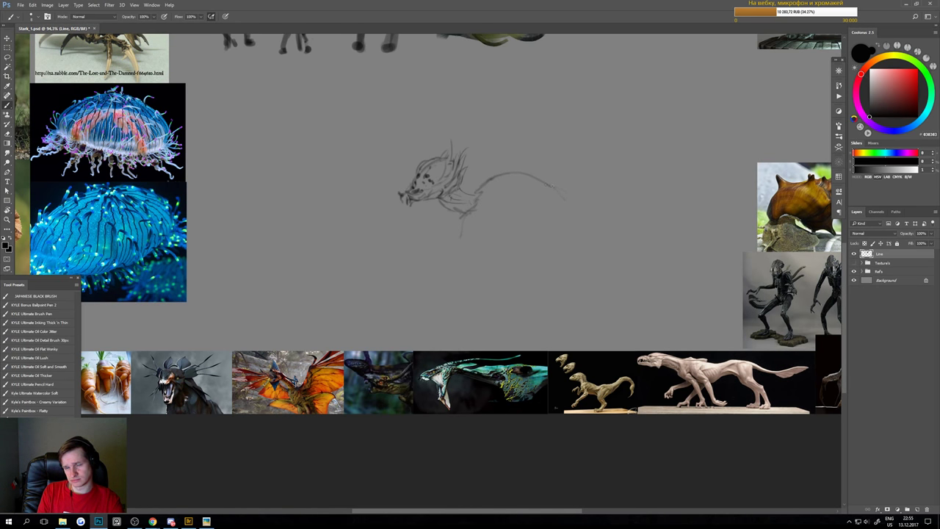
{"action": "mouse_move", "coordinate": [516, 165]}
{"action": "left_mouse_down"}
{"action": "mouse_move", "coordinate": [484, 182]}
{"action": "mouse_move", "coordinate": [495, 173]}
{"action": "left_mouse_up"}
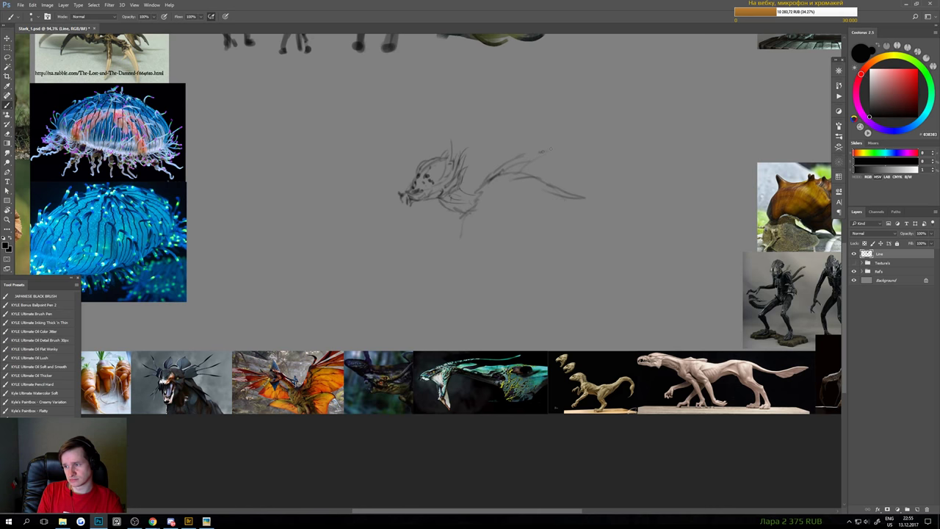
{"action": "mouse_move", "coordinate": [493, 129]}
{"action": "left_mouse_down"}
{"action": "mouse_move", "coordinate": [562, 148]}
{"action": "mouse_move", "coordinate": [458, 130]}
{"action": "mouse_move", "coordinate": [427, 147]}
{"action": "mouse_move", "coordinate": [444, 137]}
{"action": "left_mouse_up"}
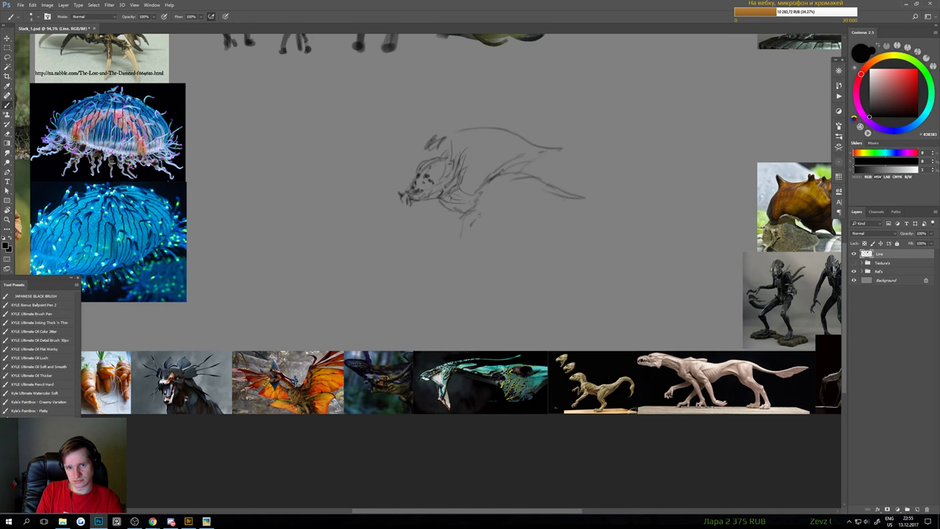
{"action": "left_click_drag", "start_coordinate": [511, 203], "coordinate": [463, 238]}
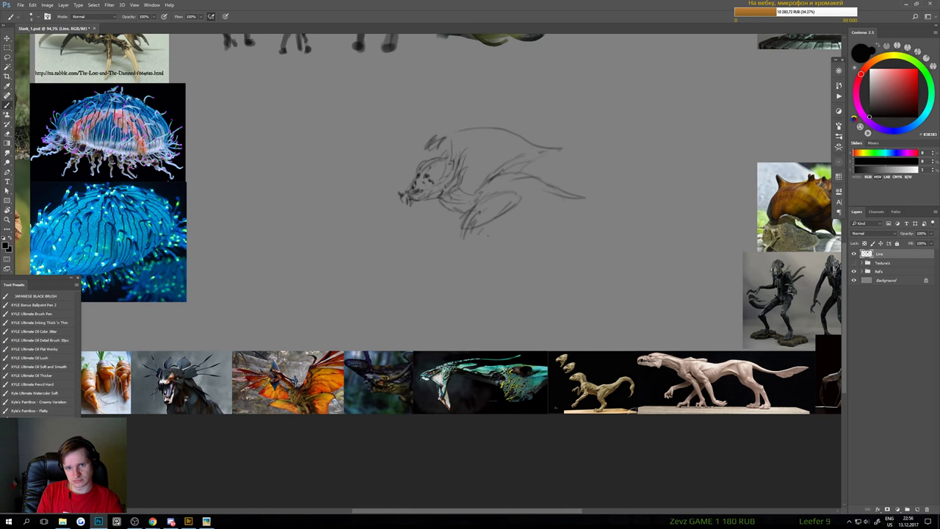
Erase the head's upper spines and the back and body contour lines, keeping the foreleg and tail tip strokes
{"action": "key", "text": "e"}
{"action": "mouse_move", "coordinate": [462, 155]}
{"action": "left_mouse_down"}
{"action": "mouse_move", "coordinate": [471, 152]}
{"action": "mouse_move", "coordinate": [443, 129]}
{"action": "left_mouse_up"}
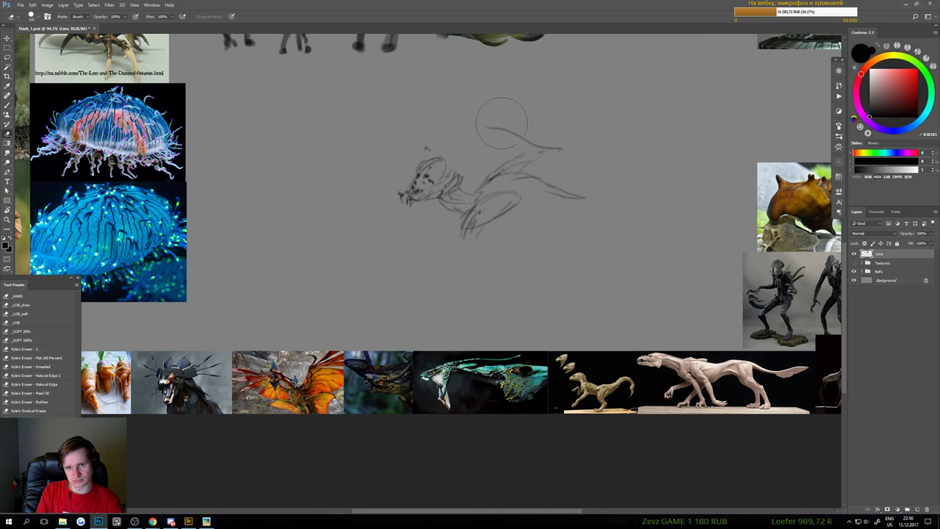
{"action": "mouse_move", "coordinate": [502, 123]}
{"action": "left_mouse_down"}
{"action": "mouse_move", "coordinate": [473, 141]}
{"action": "mouse_move", "coordinate": [441, 125]}
{"action": "left_mouse_up"}
{"action": "key", "text": "b"}
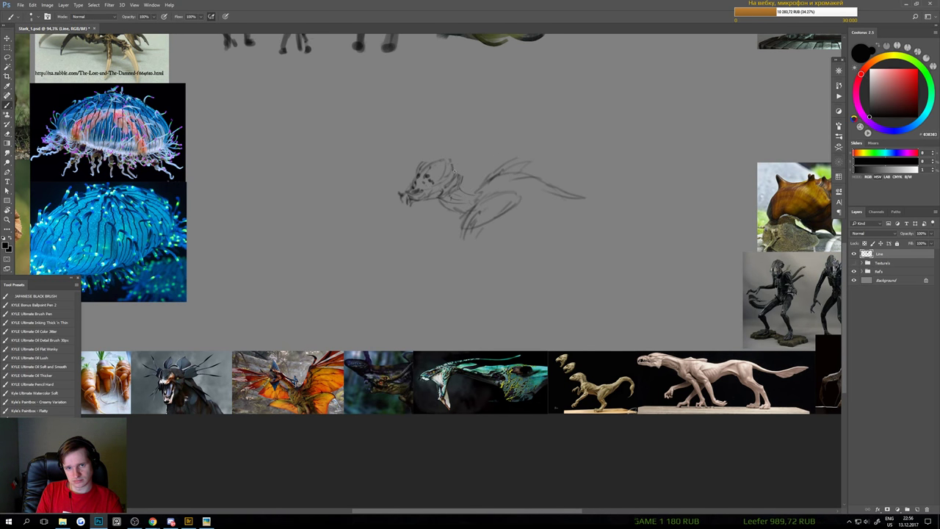
{"action": "key", "text": "e"}
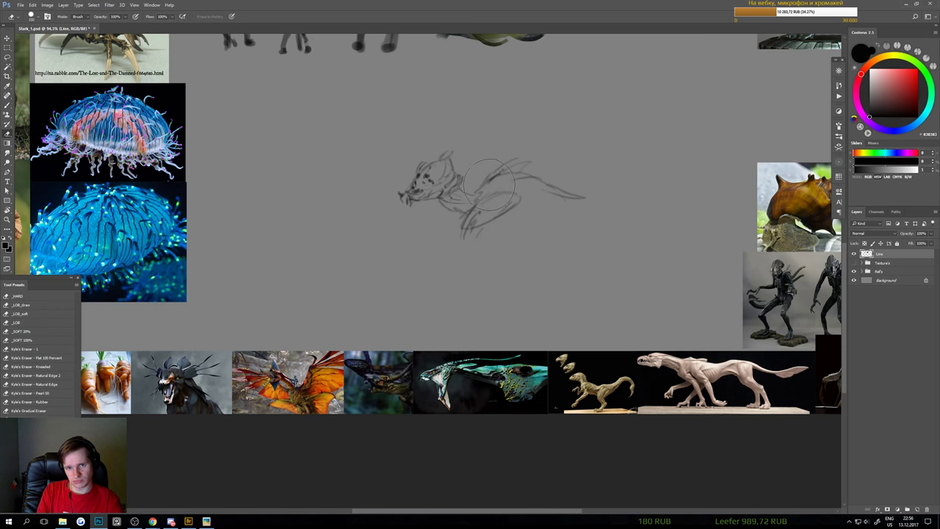
{"action": "mouse_move", "coordinate": [507, 187]}
{"action": "left_mouse_down"}
{"action": "mouse_move", "coordinate": [486, 163]}
{"action": "mouse_move", "coordinate": [518, 157]}
{"action": "left_mouse_up"}
{"action": "key", "text": "b"}
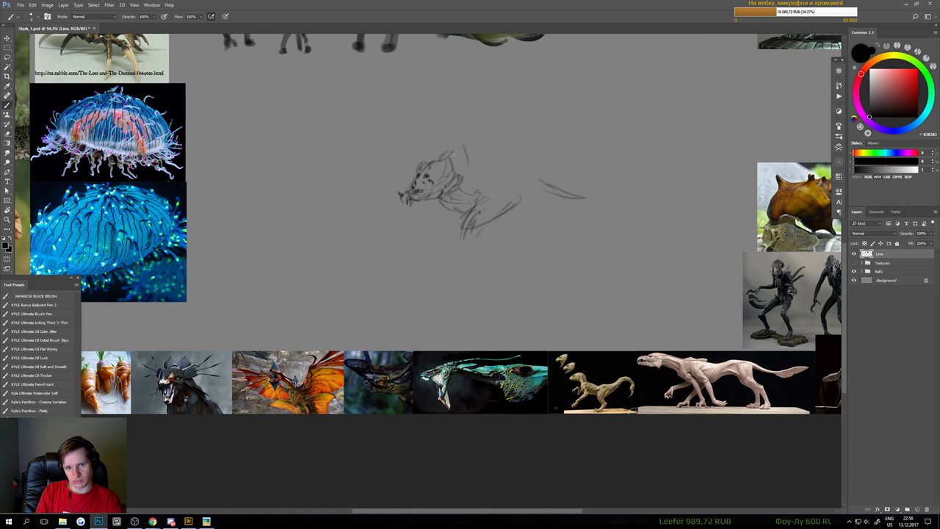
Erase the lines at the back of the skull and redraw the rear head spikes and throat lines
{"action": "key", "text": "e"}
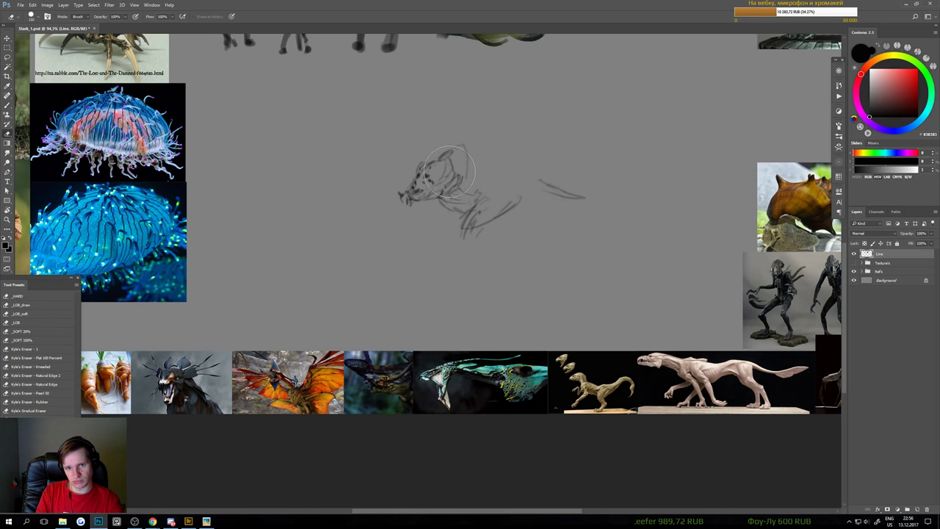
{"action": "left_click_drag", "start_coordinate": [450, 163], "coordinate": [434, 162]}
{"action": "key", "text": "b"}
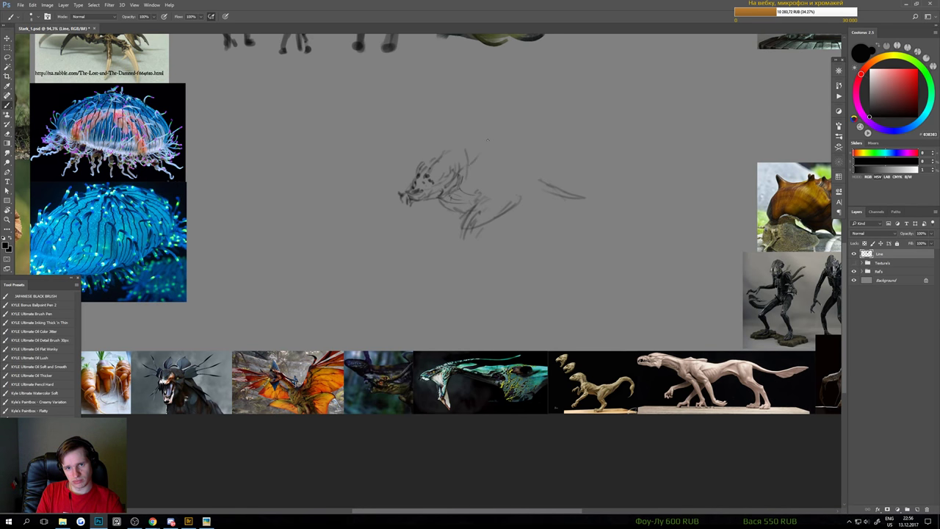
{"action": "mouse_move", "coordinate": [460, 181]}
{"action": "left_mouse_down"}
{"action": "mouse_move", "coordinate": [476, 159]}
{"action": "mouse_move", "coordinate": [461, 192]}
{"action": "mouse_move", "coordinate": [486, 189]}
{"action": "left_mouse_up"}
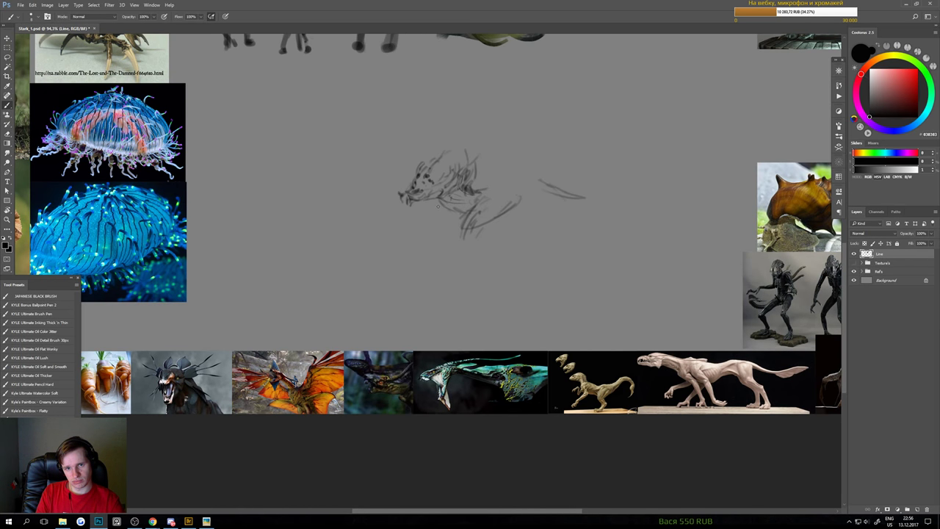
{"action": "mouse_move", "coordinate": [440, 210]}
{"action": "left_mouse_down"}
{"action": "mouse_move", "coordinate": [447, 201]}
{"action": "mouse_move", "coordinate": [469, 214]}
{"action": "mouse_move", "coordinate": [467, 205]}
{"action": "left_mouse_up"}
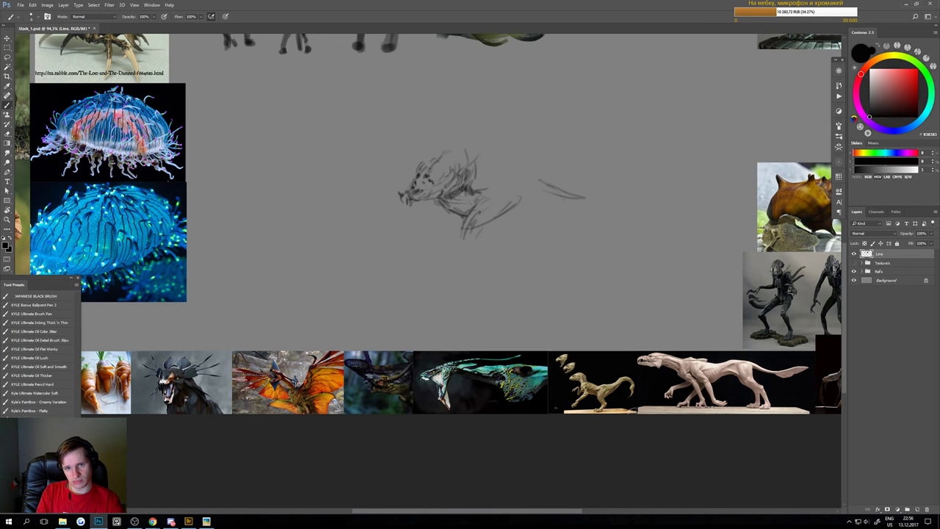
Replace the head's top outline with a long, curved crest sweeping up and back from the skull
{"action": "key", "text": "e"}
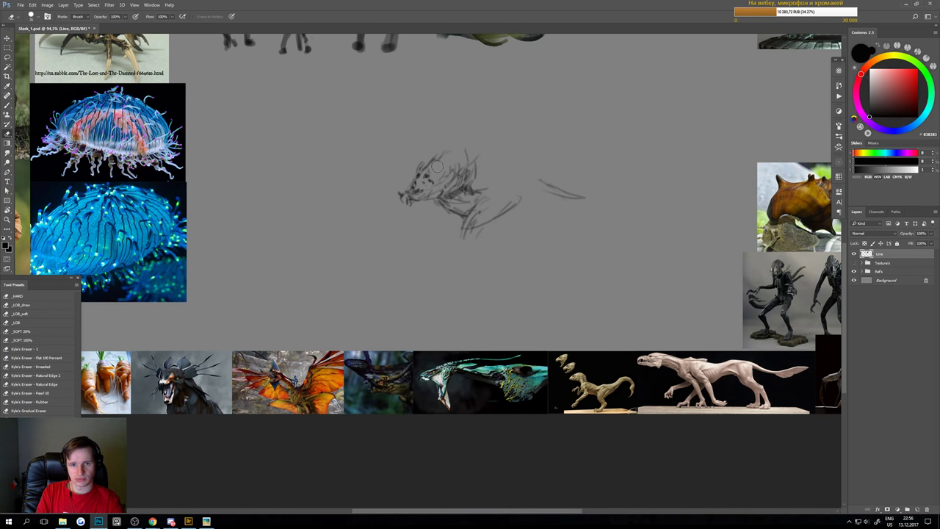
{"action": "key", "text": "b"}
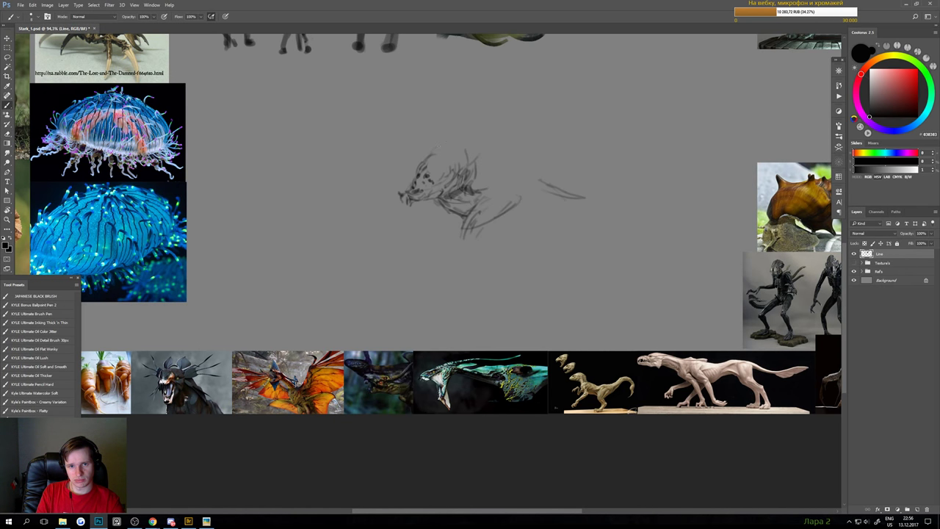
{"action": "mouse_move", "coordinate": [432, 150]}
{"action": "left_mouse_down"}
{"action": "mouse_move", "coordinate": [462, 137]}
{"action": "mouse_move", "coordinate": [449, 147]}
{"action": "mouse_move", "coordinate": [452, 174]}
{"action": "left_mouse_up"}
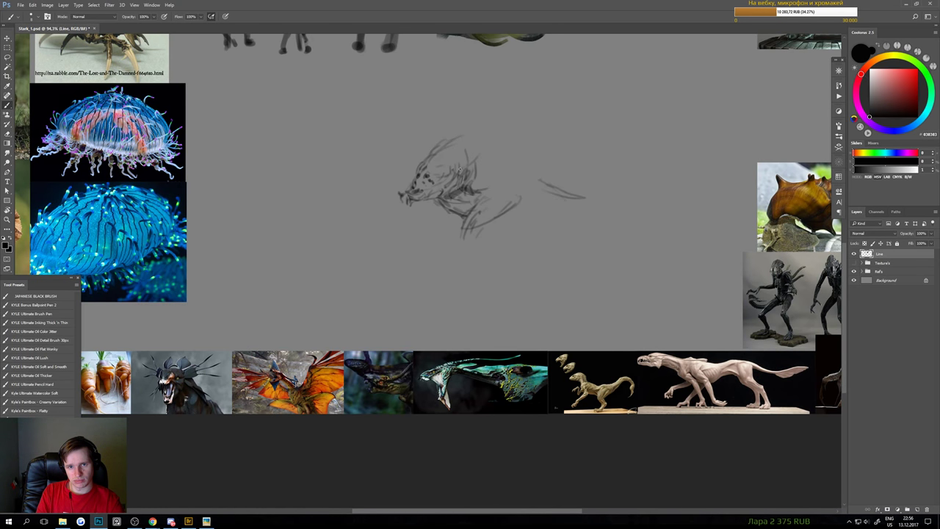
{"action": "left_click_drag", "start_coordinate": [481, 135], "coordinate": [478, 173]}
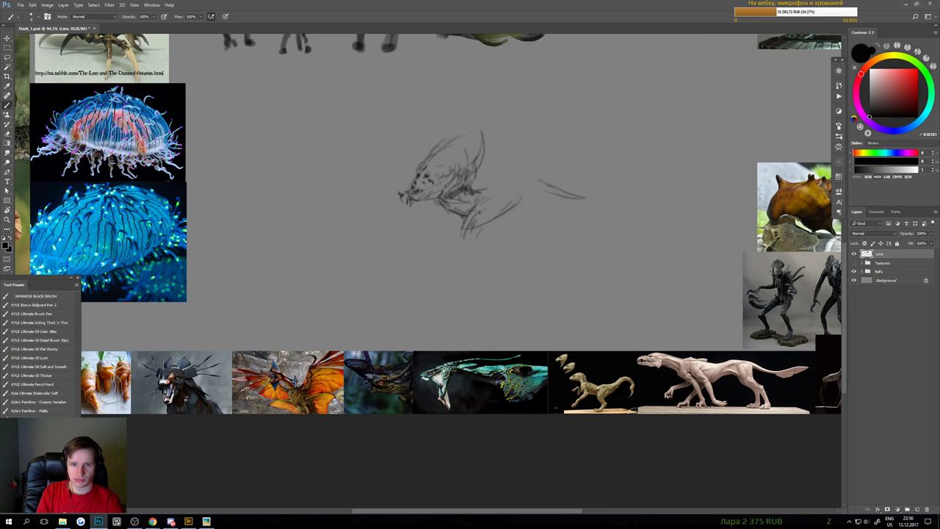
{"action": "left_click_drag", "start_coordinate": [491, 130], "coordinate": [482, 172]}
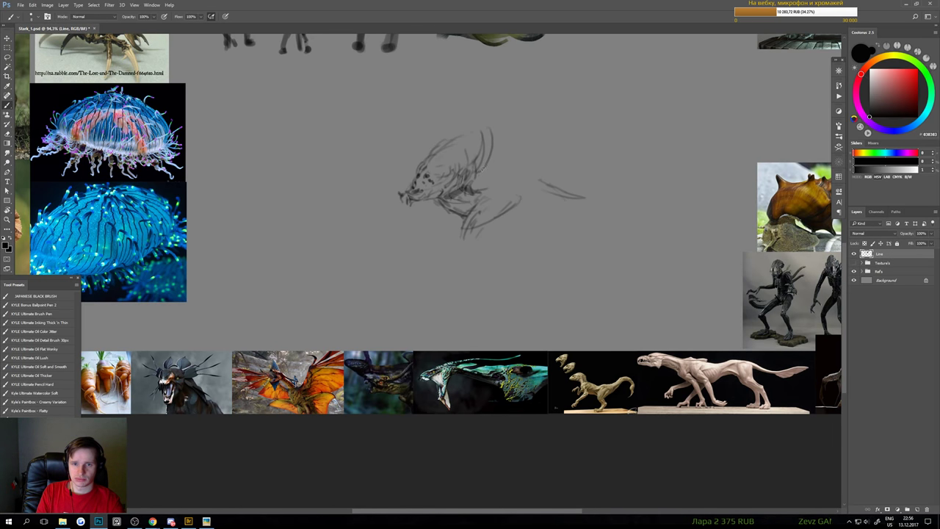
{"action": "mouse_move", "coordinate": [464, 135]}
{"action": "left_mouse_down"}
{"action": "mouse_move", "coordinate": [509, 122]}
{"action": "mouse_move", "coordinate": [523, 154]}
{"action": "left_mouse_up"}
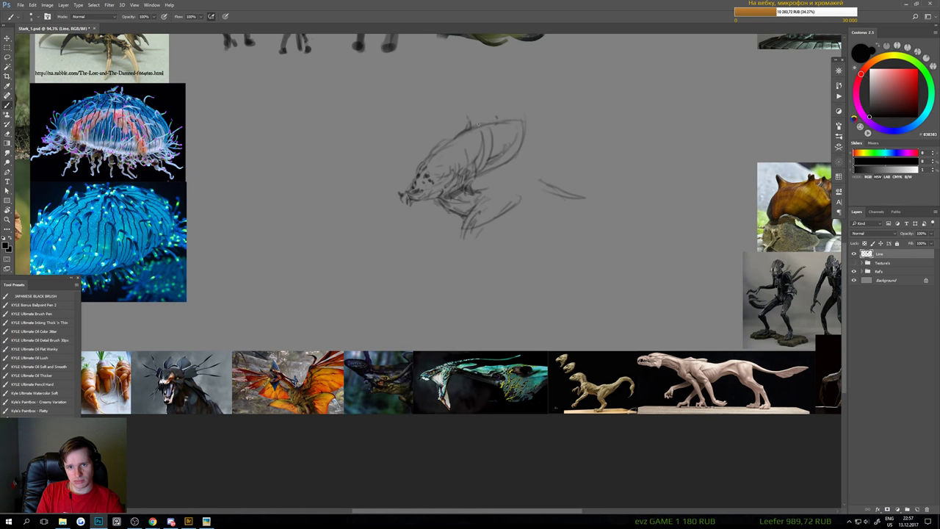
Clean up a stray mark on the crest, line its edge with small spikes, and strengthen the neck lines
{"action": "key", "text": "e"}
{"action": "left_click_drag", "start_coordinate": [470, 117], "coordinate": [467, 126]}
{"action": "key", "text": "b"}
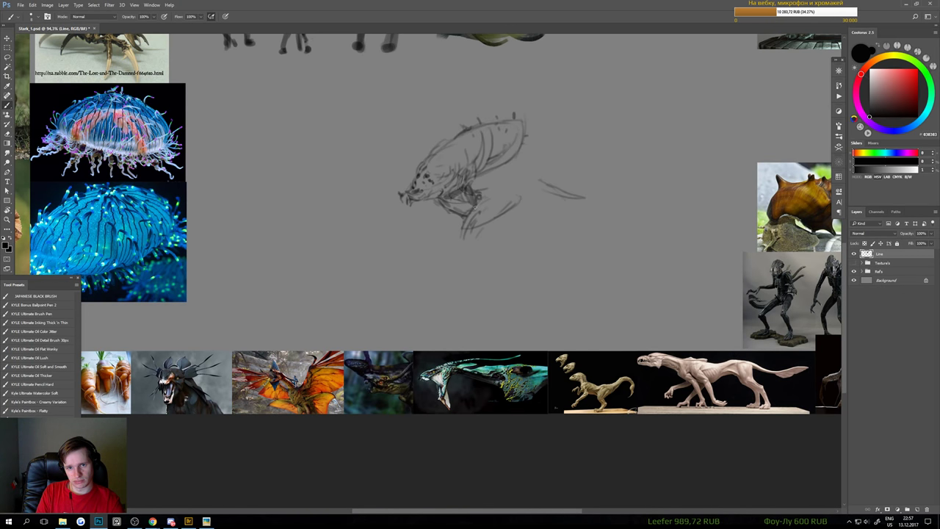
{"action": "left_click_drag", "start_coordinate": [465, 216], "coordinate": [465, 225]}
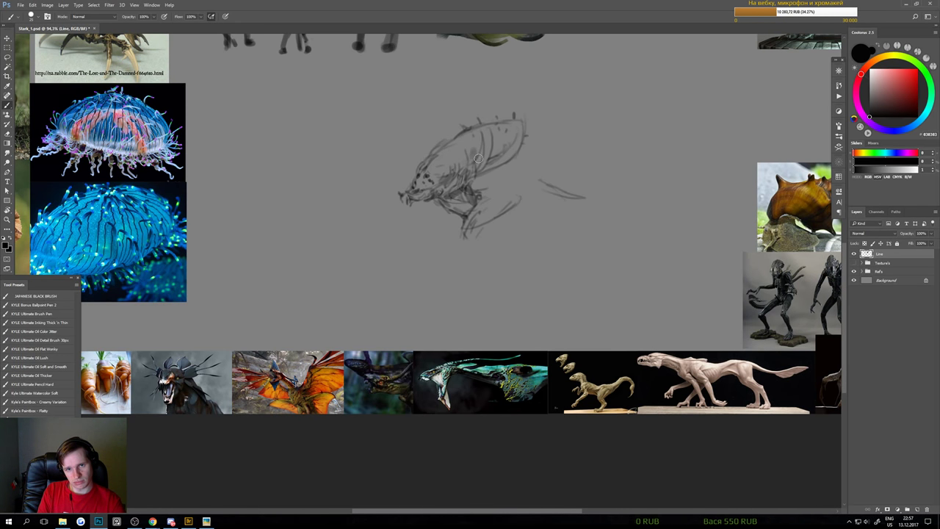
Shade the crest's underside and sketch the creature's shoulder and chest behind the neck with loose hatching strokes
{"action": "mouse_move", "coordinate": [481, 159]}
{"action": "left_mouse_down"}
{"action": "mouse_move", "coordinate": [515, 131]}
{"action": "mouse_move", "coordinate": [493, 174]}
{"action": "mouse_move", "coordinate": [506, 172]}
{"action": "left_mouse_up"}
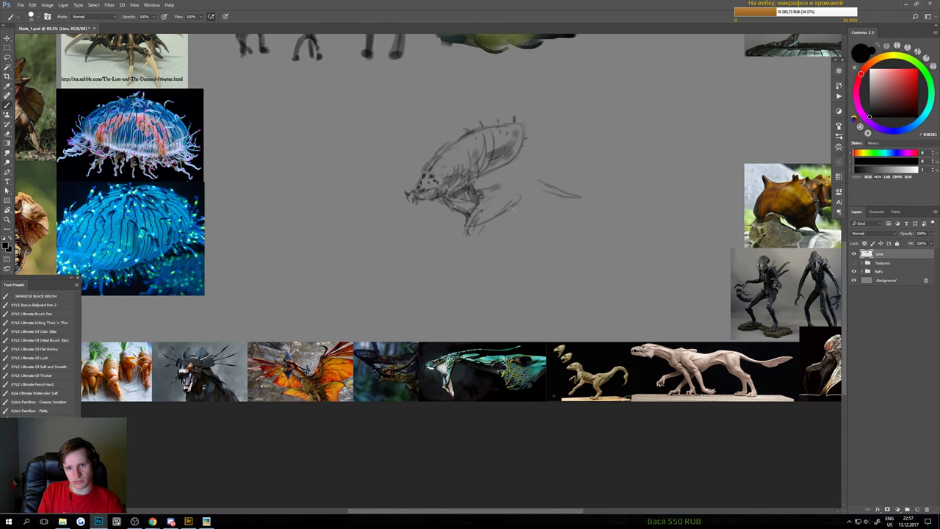
{"action": "mouse_move", "coordinate": [481, 233]}
{"action": "left_mouse_down"}
{"action": "mouse_move", "coordinate": [539, 198]}
{"action": "mouse_move", "coordinate": [529, 197]}
{"action": "left_mouse_up"}
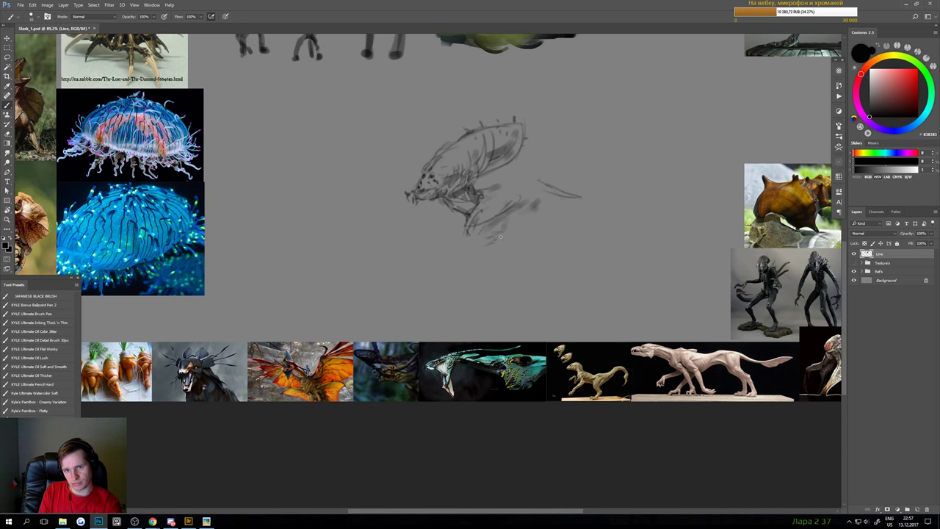
{"action": "mouse_move", "coordinate": [500, 236]}
{"action": "left_mouse_down"}
{"action": "mouse_move", "coordinate": [564, 230]}
{"action": "mouse_move", "coordinate": [501, 238]}
{"action": "left_mouse_up"}
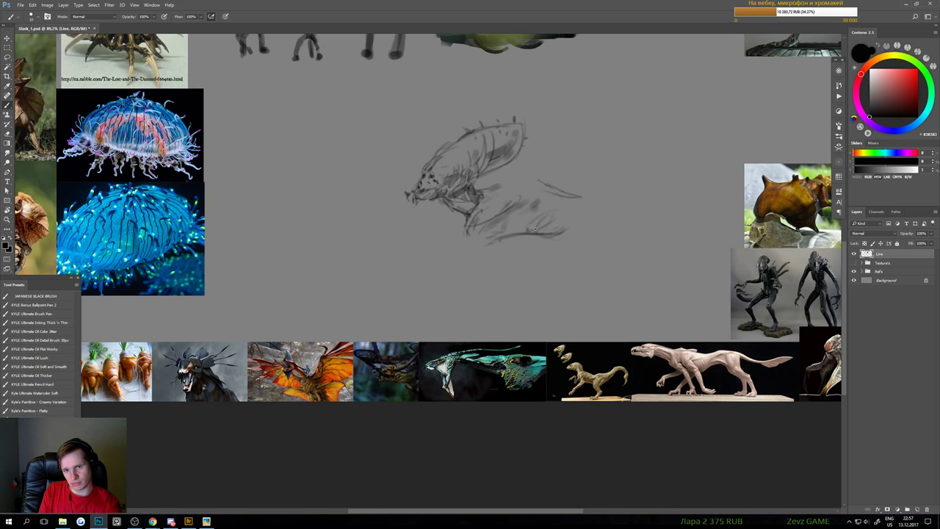
{"action": "key", "text": "]"}
{"action": "key", "text": "]"}
{"action": "key", "text": "]"}
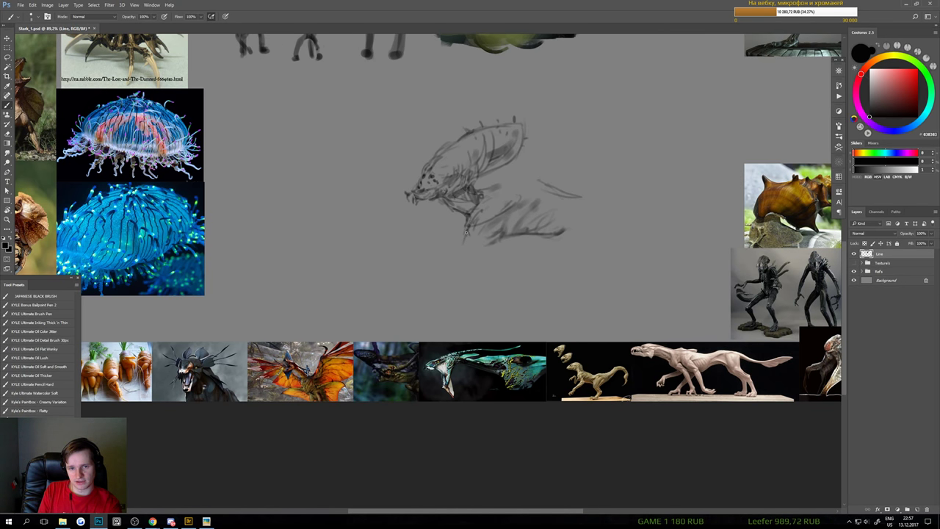
Lasso the whole new creature sketch, scale it down to about 77%, and move it slightly upward
{"action": "key", "text": "l"}
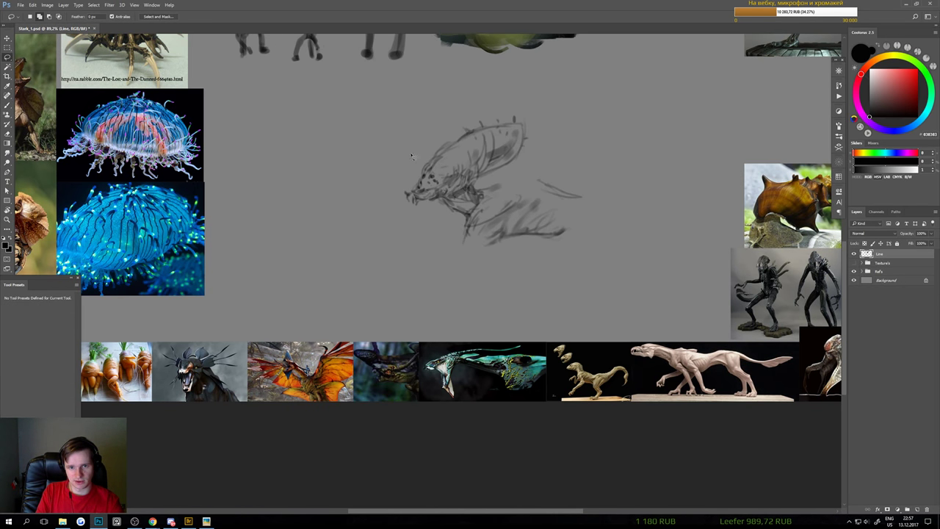
{"action": "mouse_move", "coordinate": [409, 153]}
{"action": "left_mouse_down"}
{"action": "mouse_move", "coordinate": [616, 237]}
{"action": "mouse_move", "coordinate": [432, 103]}
{"action": "left_mouse_up"}
{"action": "key", "text": "ctrl+t"}
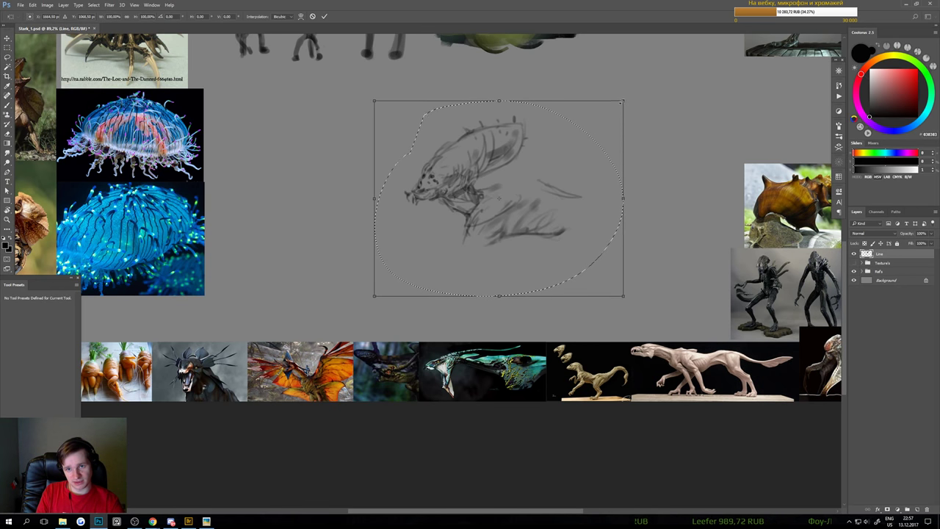
{"action": "left_click_drag", "start_coordinate": [610, 112], "coordinate": [562, 151]}
{"action": "left_click_drag", "start_coordinate": [521, 180], "coordinate": [522, 146]}
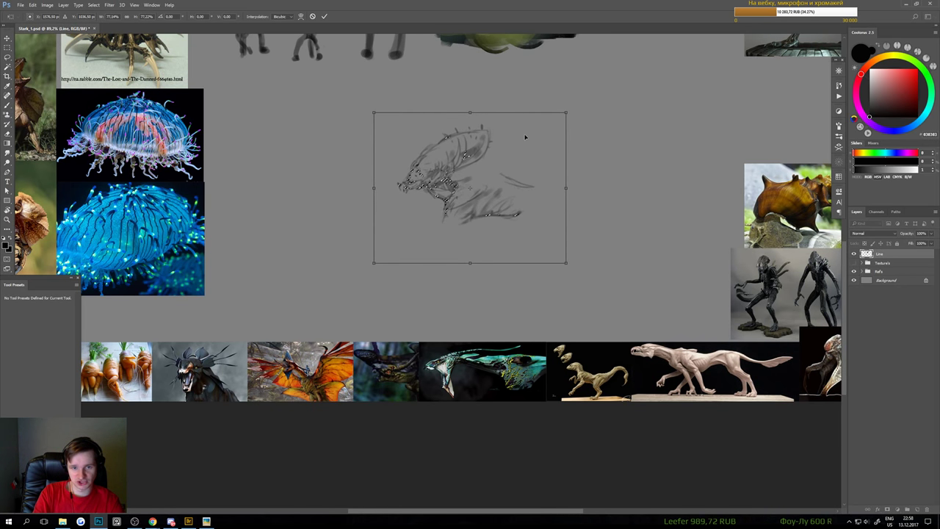
{"action": "key", "text": "Return"}
{"action": "key", "text": "b"}
{"action": "scroll", "coordinate": [451, 221], "scroll_direction": "up", "scroll_amount": 2}
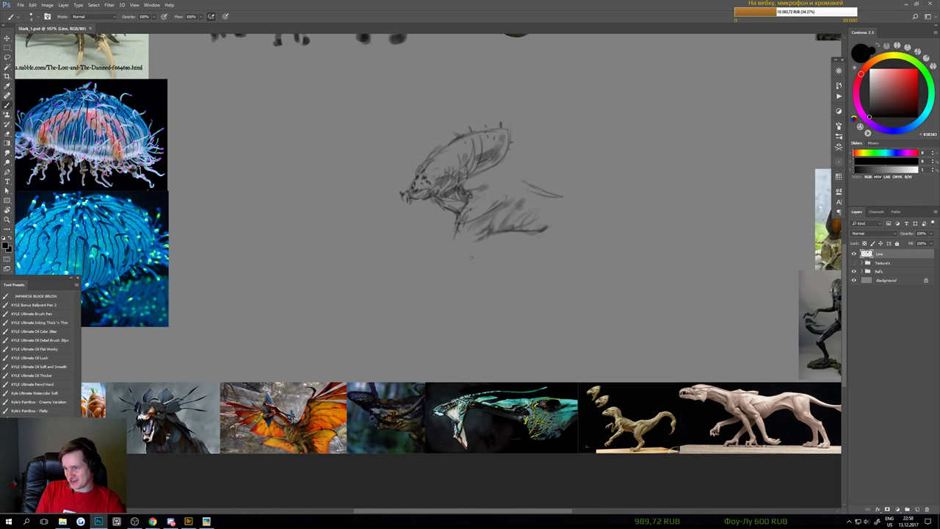
{"action": "left_click_drag", "start_coordinate": [481, 236], "coordinate": [449, 278]}
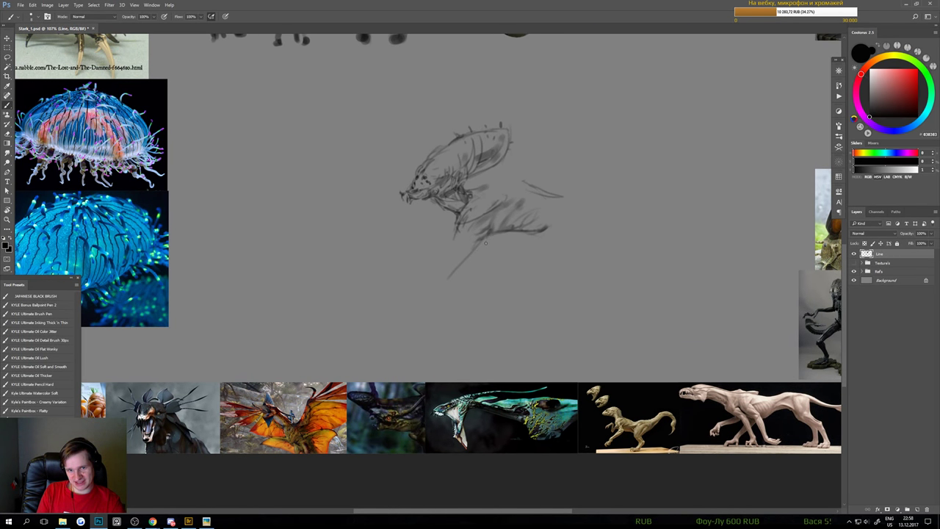
{"action": "key", "text": "ctrl+z"}
{"action": "left_click_drag", "start_coordinate": [483, 239], "coordinate": [429, 299]}
{"action": "key", "text": "ctrl+z"}
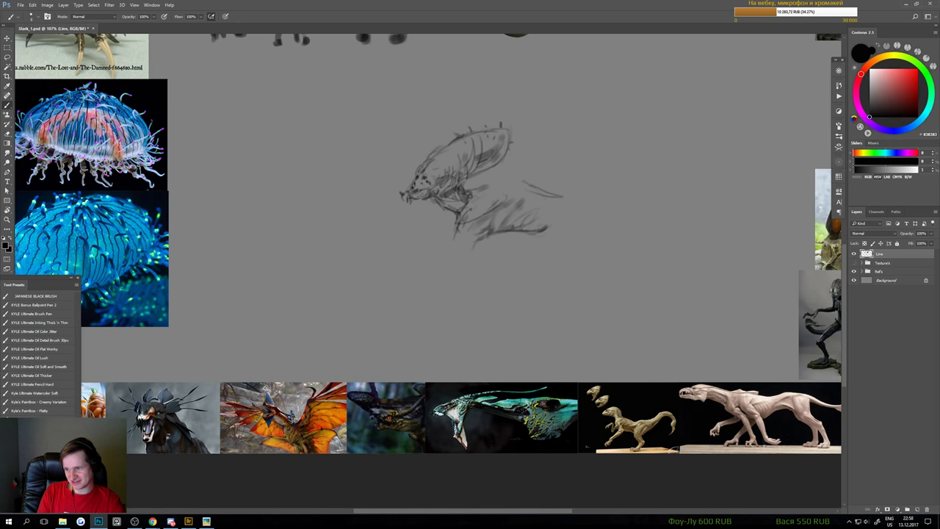
Draw the two long contour lines of the foreleg running down and forward from the chest
{"action": "left_click_drag", "start_coordinate": [488, 226], "coordinate": [446, 298]}
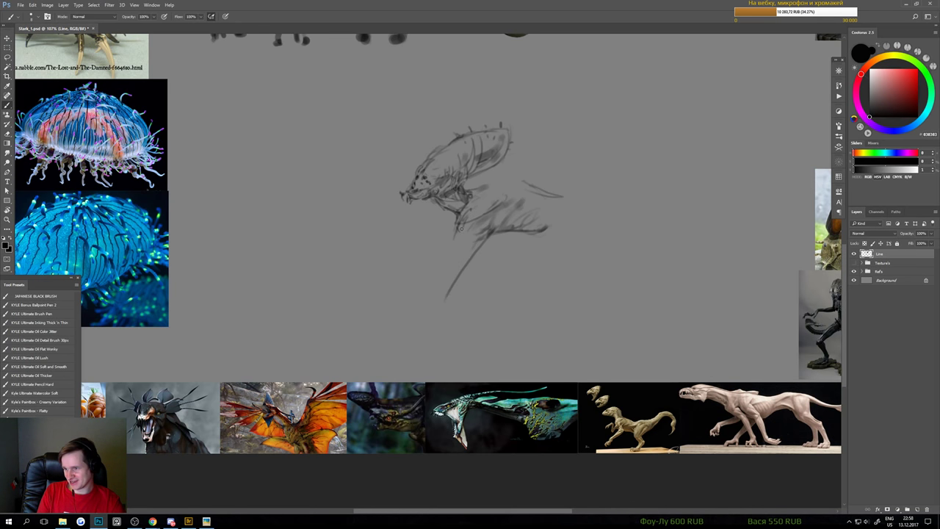
{"action": "left_click_drag", "start_coordinate": [460, 229], "coordinate": [428, 316]}
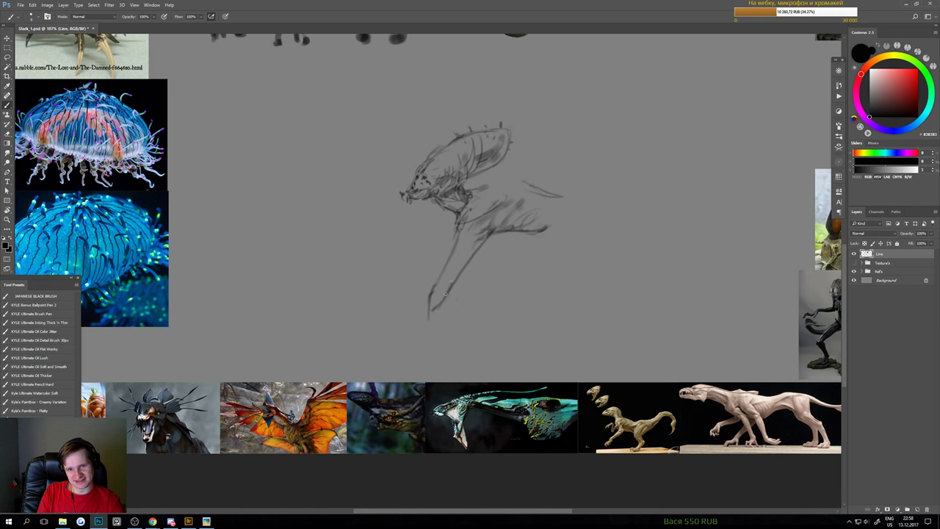
Lasso the whole creature sketch, scale it down slightly, apply the transform and deselect
{"action": "key", "text": "l"}
{"action": "mouse_move", "coordinate": [489, 86]}
{"action": "left_mouse_down"}
{"action": "mouse_move", "coordinate": [559, 301]}
{"action": "mouse_move", "coordinate": [515, 318]}
{"action": "left_mouse_up"}
{"action": "key", "text": "ctrl+t"}
{"action": "mouse_move", "coordinate": [634, 82]}
{"action": "left_mouse_down"}
{"action": "mouse_move", "coordinate": [565, 134]}
{"action": "mouse_move", "coordinate": [564, 115]}
{"action": "left_mouse_up"}
{"action": "key", "text": "Return"}
{"action": "key", "text": "ctrl+d"}
{"action": "key", "text": "b"}
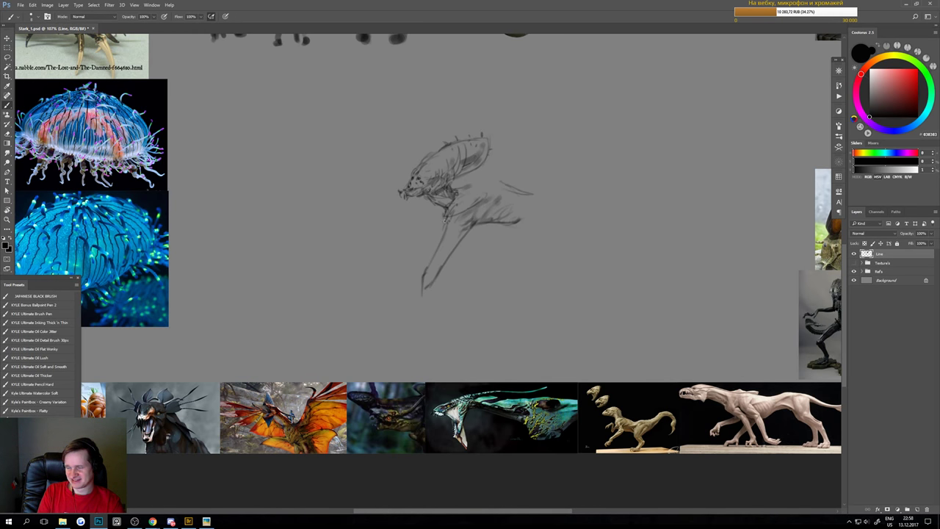
Slim the foreleg by erasing along its front contour, and sketch the start of the second foreleg under the chest
{"action": "key", "text": "e"}
{"action": "mouse_move", "coordinate": [449, 221]}
{"action": "left_mouse_down"}
{"action": "mouse_move", "coordinate": [428, 287]}
{"action": "mouse_move", "coordinate": [447, 248]}
{"action": "mouse_move", "coordinate": [430, 266]}
{"action": "left_mouse_up"}
{"action": "key", "text": "b"}
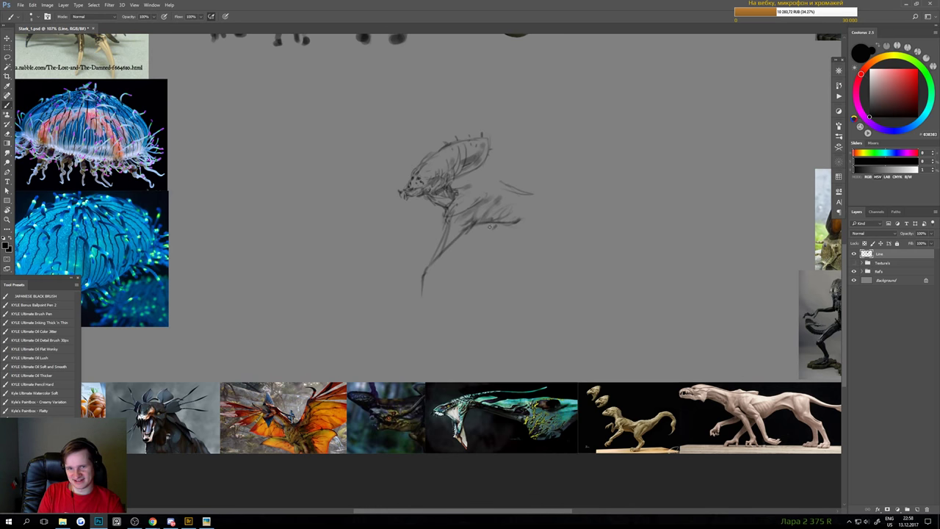
{"action": "mouse_move", "coordinate": [474, 237]}
{"action": "left_mouse_down"}
{"action": "mouse_move", "coordinate": [478, 251]}
{"action": "mouse_move", "coordinate": [491, 228]}
{"action": "left_mouse_up"}
{"action": "mouse_move", "coordinate": [482, 213]}
{"action": "left_mouse_down"}
{"action": "mouse_move", "coordinate": [474, 234]}
{"action": "mouse_move", "coordinate": [491, 242]}
{"action": "mouse_move", "coordinate": [461, 221]}
{"action": "left_mouse_up"}
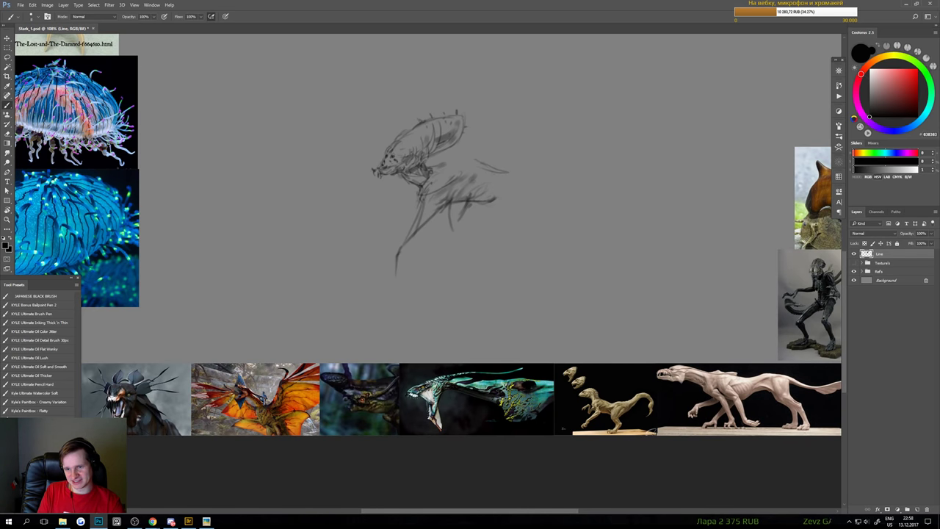
Extend the belly line back to the start of the hind thigh, using the pale four-legged sculpture as anatomy reference
{"action": "left_click_drag", "start_coordinate": [733, 402], "coordinate": [581, 232]}
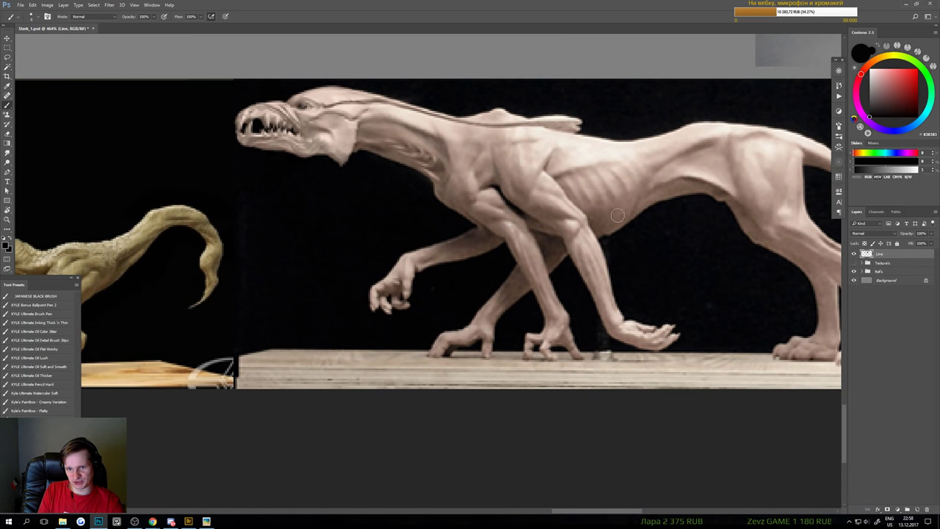
{"action": "scroll", "coordinate": [510, 242], "scroll_direction": "down", "scroll_amount": 3}
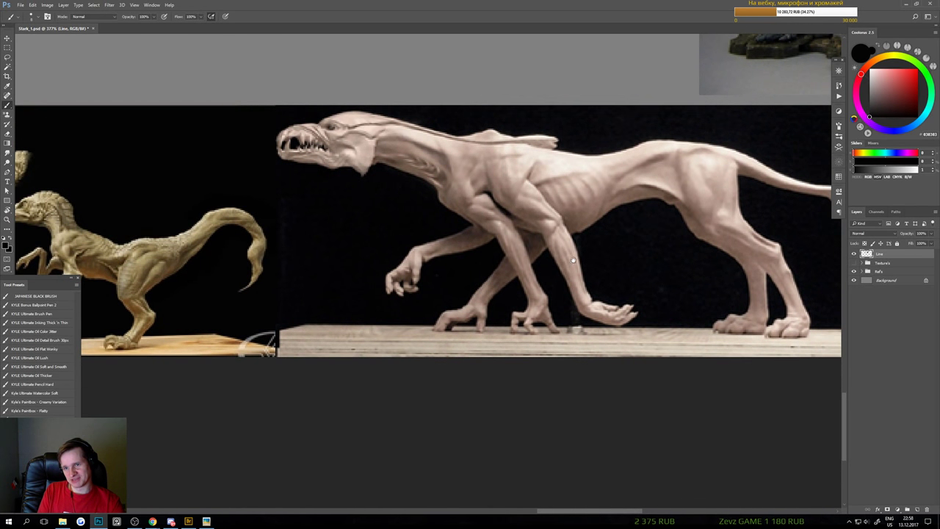
{"action": "scroll", "coordinate": [524, 230], "scroll_direction": "down", "scroll_amount": 1}
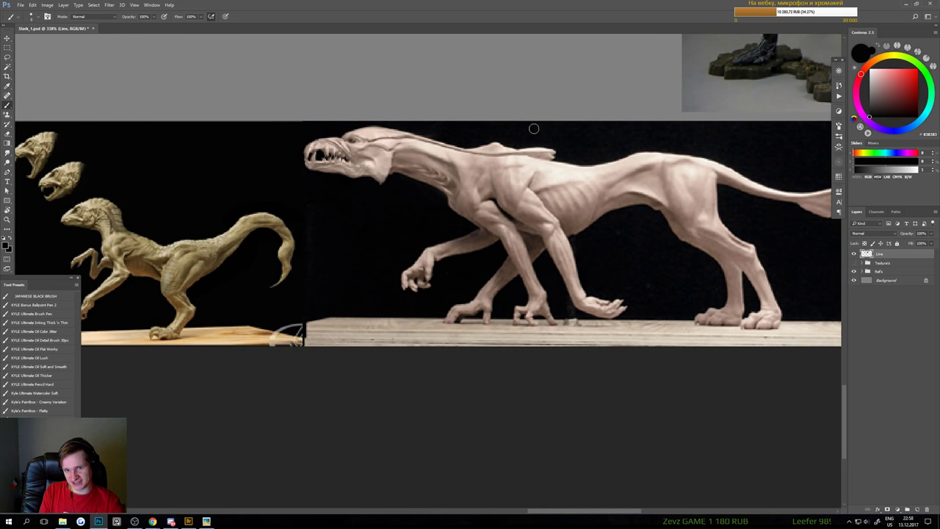
{"action": "scroll", "coordinate": [525, 250], "scroll_direction": "down", "scroll_amount": 15}
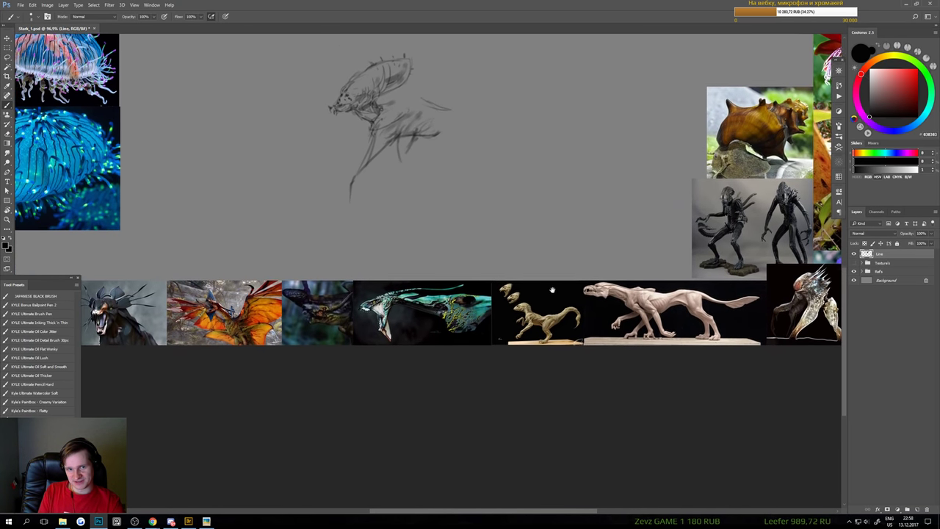
{"action": "scroll", "coordinate": [544, 274], "scroll_direction": "down", "scroll_amount": 1}
{"action": "mouse_move", "coordinate": [395, 154]}
{"action": "left_mouse_down"}
{"action": "mouse_move", "coordinate": [393, 186]}
{"action": "mouse_move", "coordinate": [371, 166]}
{"action": "mouse_move", "coordinate": [380, 163]}
{"action": "mouse_move", "coordinate": [354, 168]}
{"action": "mouse_move", "coordinate": [399, 173]}
{"action": "mouse_move", "coordinate": [362, 169]}
{"action": "mouse_move", "coordinate": [382, 172]}
{"action": "left_mouse_up"}
{"action": "key", "text": "e"}
{"action": "key", "text": "ctrl+z"}
{"action": "key", "text": "b"}
{"action": "key", "text": "e"}
{"action": "key", "text": "b"}
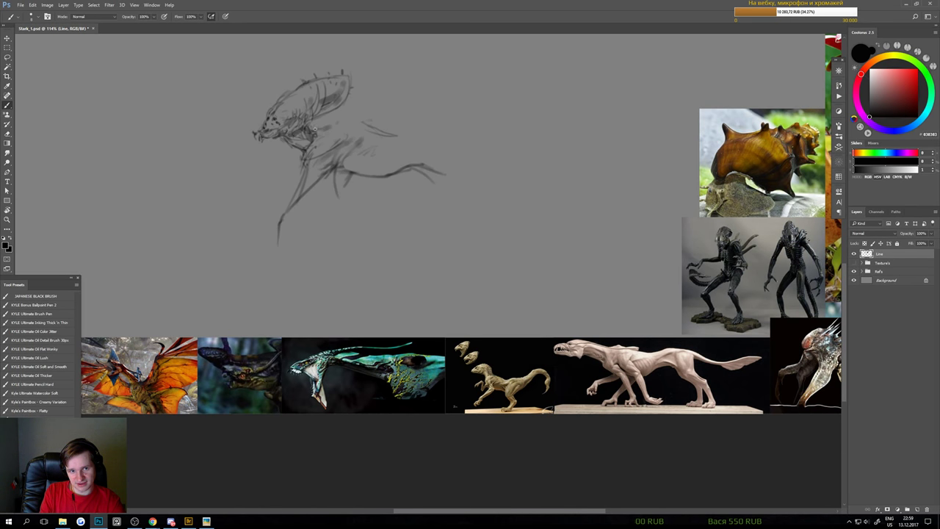
Draw the back contour from behind the neck over the shoulder hump to the curve of the rump
{"action": "mouse_move", "coordinate": [319, 129]}
{"action": "left_mouse_down"}
{"action": "mouse_move", "coordinate": [364, 119]}
{"action": "mouse_move", "coordinate": [437, 132]}
{"action": "left_mouse_up"}
{"action": "mouse_move", "coordinate": [382, 142]}
{"action": "left_mouse_down"}
{"action": "mouse_move", "coordinate": [429, 127]}
{"action": "mouse_move", "coordinate": [413, 144]}
{"action": "mouse_move", "coordinate": [391, 141]}
{"action": "mouse_move", "coordinate": [438, 134]}
{"action": "mouse_move", "coordinate": [473, 146]}
{"action": "left_mouse_up"}
{"action": "key", "text": "b"}
{"action": "key", "text": "e"}
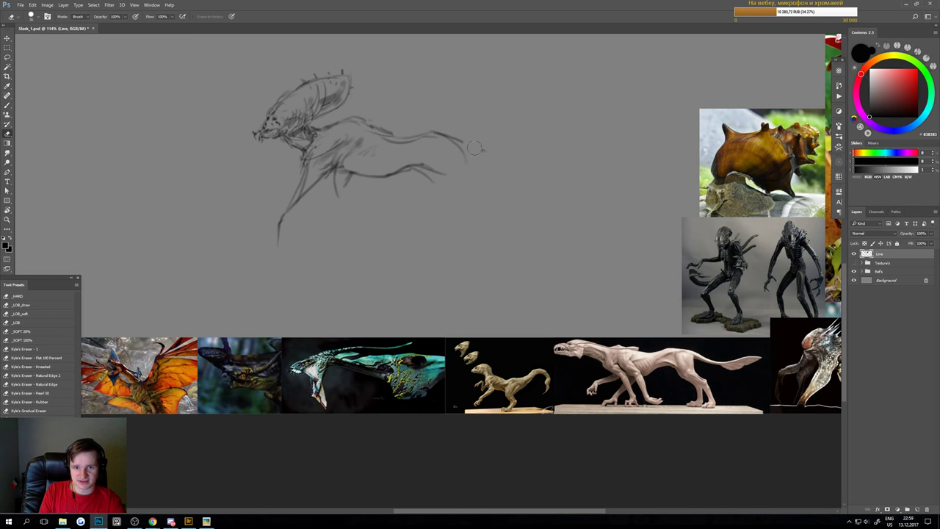
Erase and rework the belly line between the second foreleg and the hind thigh
{"action": "key", "text": "b"}
{"action": "key", "text": "e"}
{"action": "mouse_move", "coordinate": [353, 174]}
{"action": "left_mouse_down"}
{"action": "mouse_move", "coordinate": [411, 173]}
{"action": "mouse_move", "coordinate": [351, 175]}
{"action": "mouse_move", "coordinate": [382, 181]}
{"action": "mouse_move", "coordinate": [415, 163]}
{"action": "left_mouse_up"}
{"action": "key", "text": "b"}
Shape the leading foreleg's joint and draw its long lower segment reaching diagonally forward and down
{"action": "scroll", "coordinate": [393, 189], "scroll_direction": "down", "scroll_amount": 4}
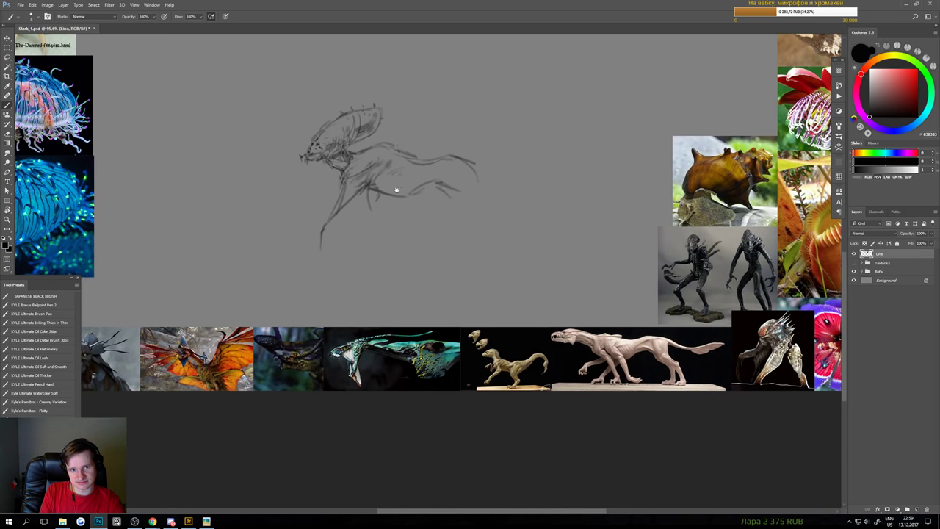
{"action": "scroll", "coordinate": [382, 220], "scroll_direction": "up", "scroll_amount": 3}
{"action": "left_click_drag", "start_coordinate": [381, 201], "coordinate": [381, 198]}
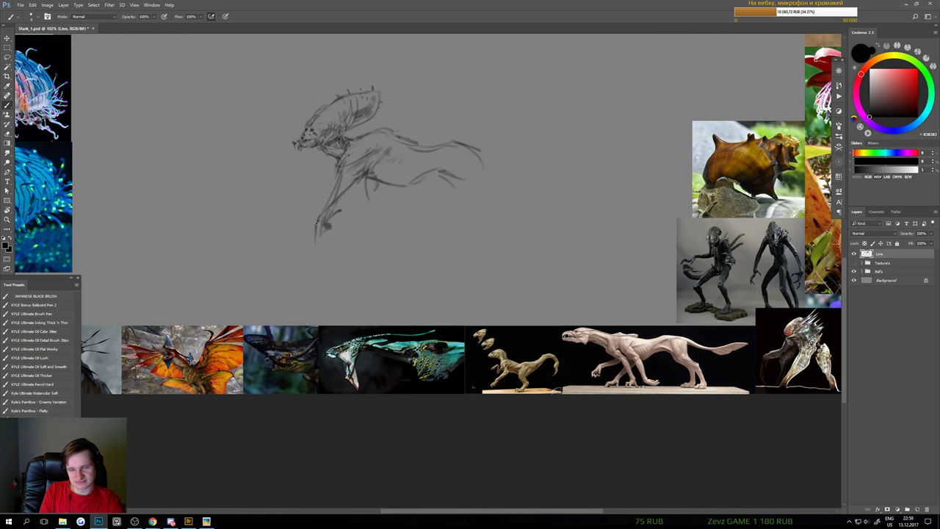
{"action": "left_click_drag", "start_coordinate": [317, 225], "coordinate": [270, 263]}
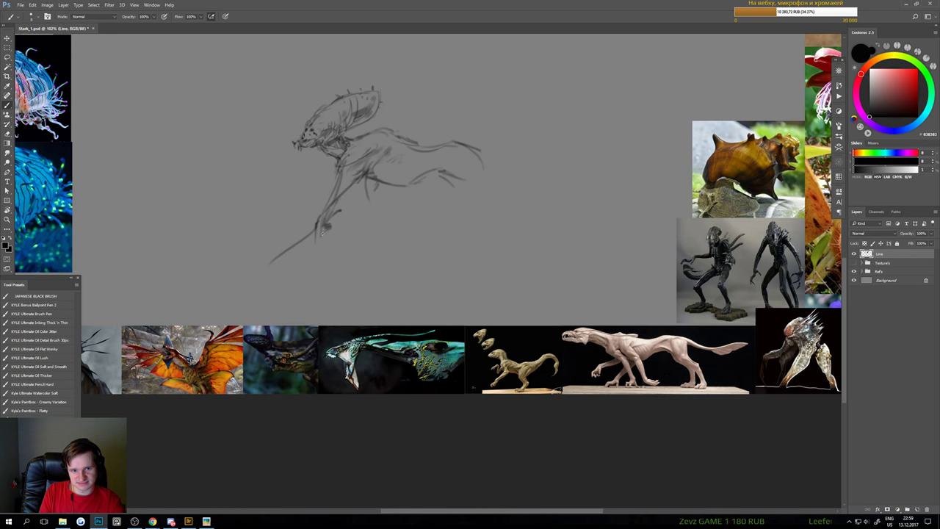
{"action": "left_click_drag", "start_coordinate": [321, 234], "coordinate": [254, 280]}
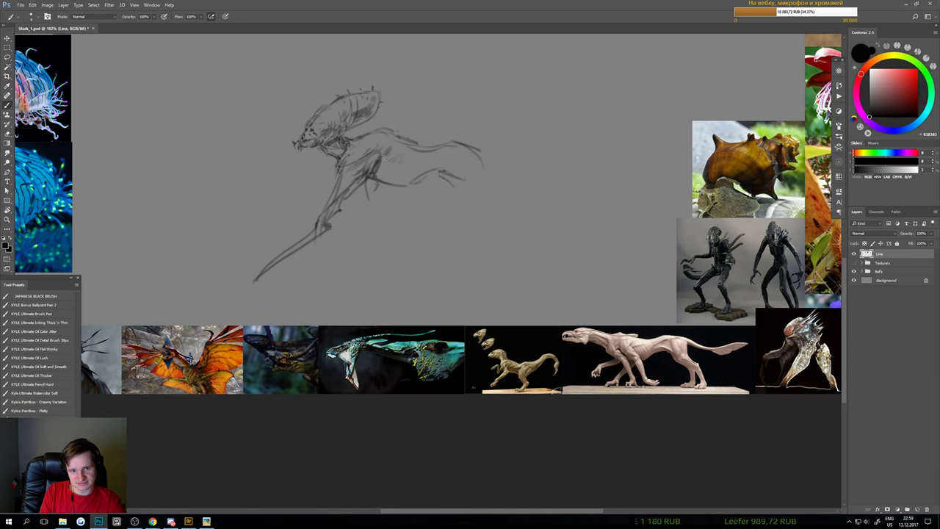
Clear the overlapping belly line behind the second foreleg and draw that leg's upper and lower segments with a bent joint
{"action": "key", "text": "e"}
{"action": "left_click_drag", "start_coordinate": [372, 177], "coordinate": [383, 185]}
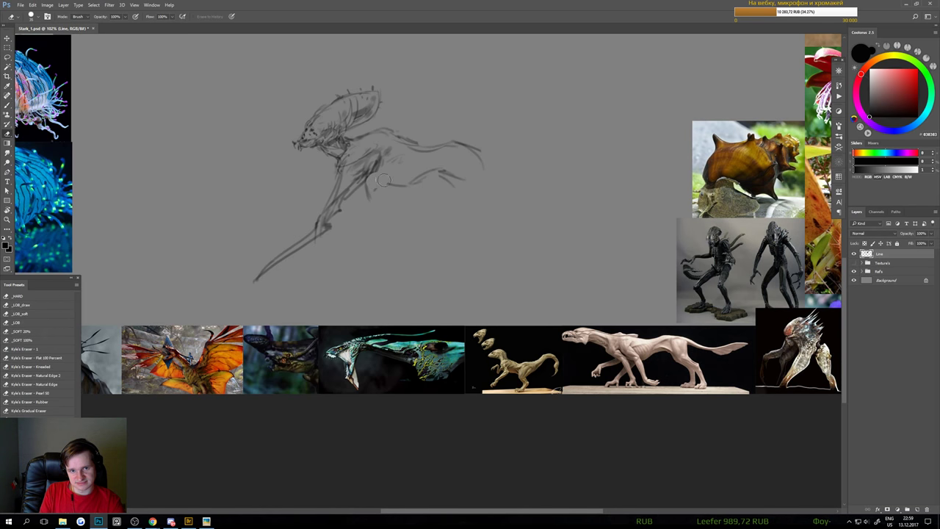
{"action": "key", "text": "b"}
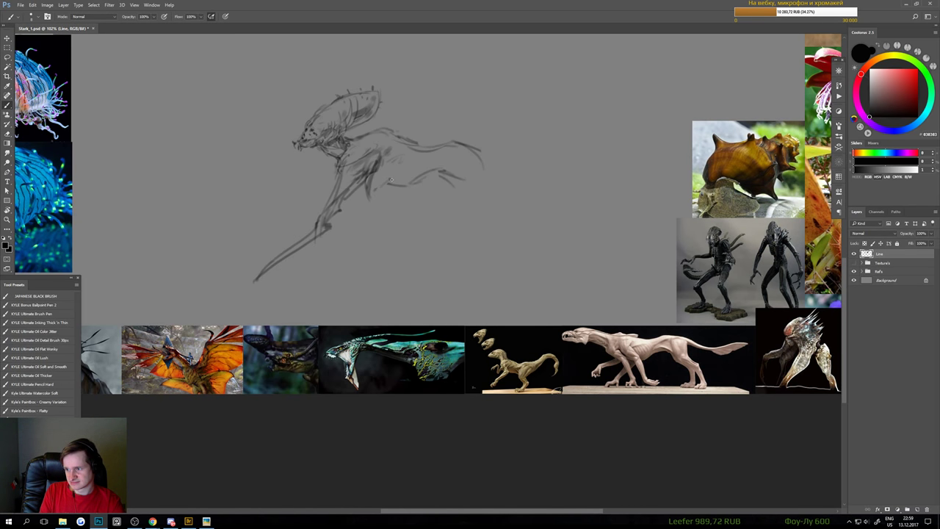
{"action": "left_click_drag", "start_coordinate": [398, 175], "coordinate": [394, 183]}
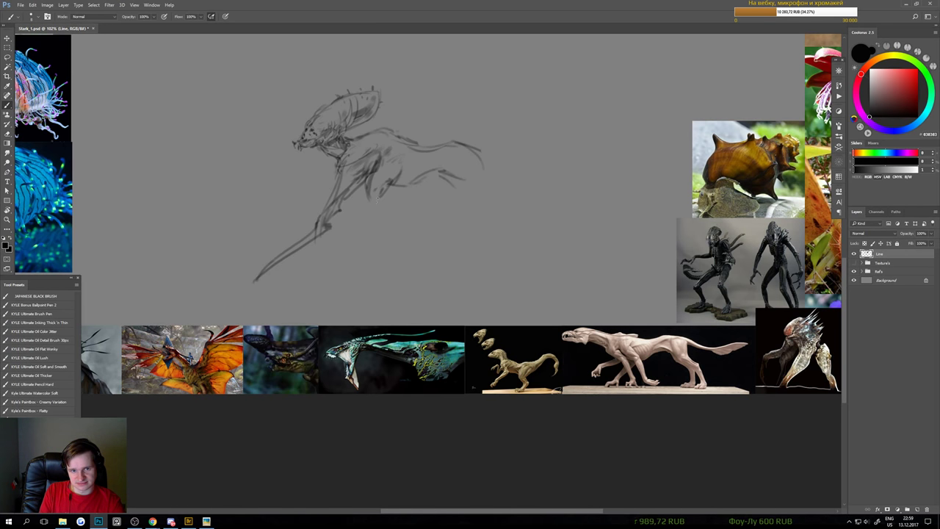
{"action": "mouse_move", "coordinate": [368, 198]}
{"action": "left_mouse_down"}
{"action": "mouse_move", "coordinate": [374, 241]}
{"action": "mouse_move", "coordinate": [361, 296]}
{"action": "left_mouse_up"}
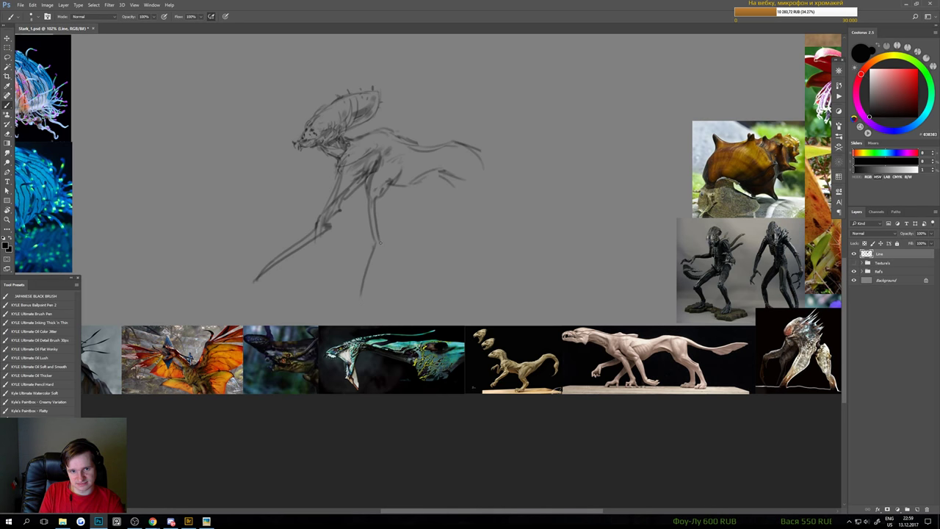
{"action": "left_click_drag", "start_coordinate": [382, 242], "coordinate": [367, 275]}
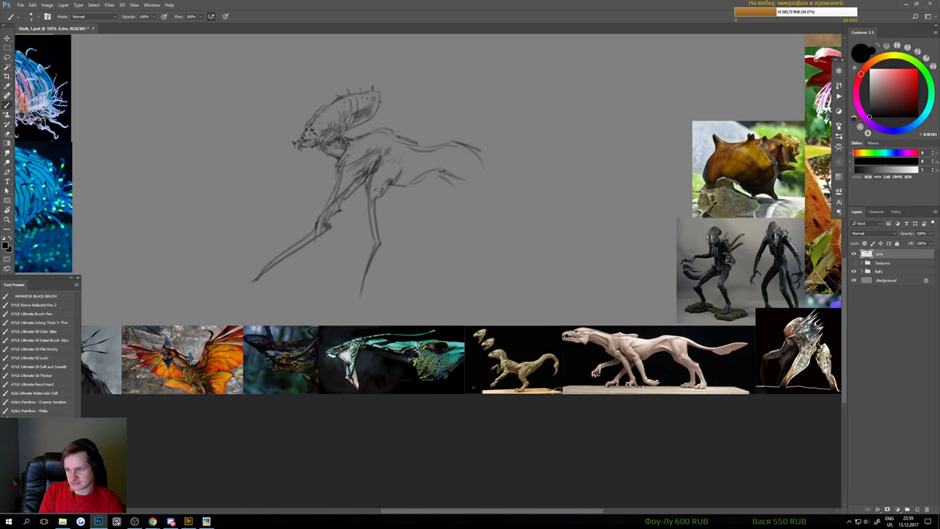
Sketch a clawed foot on the leading foreleg and a small foot at the end of the second foreleg
{"action": "left_click_drag", "start_coordinate": [235, 294], "coordinate": [267, 302]}
{"action": "key", "text": "e"}
{"action": "key", "text": "b"}
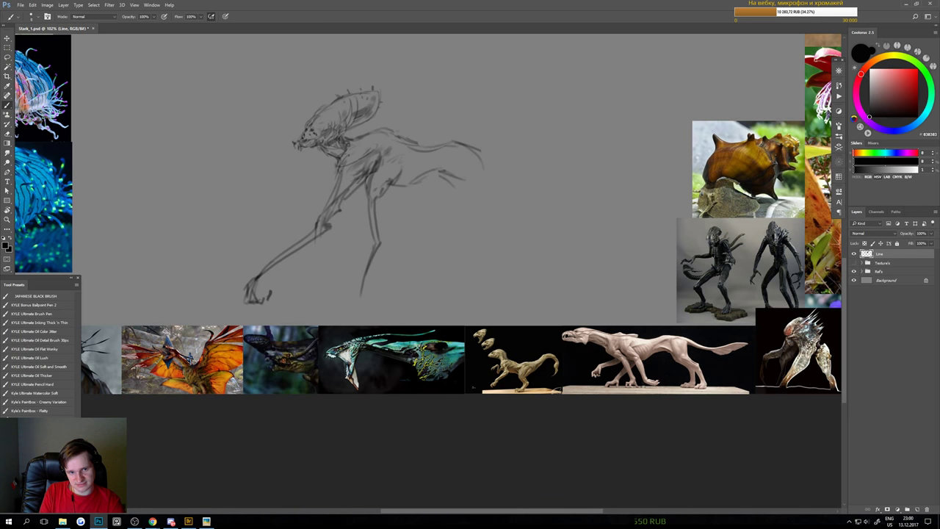
{"action": "scroll", "coordinate": [267, 311], "scroll_direction": "down", "scroll_amount": 2}
{"action": "scroll", "coordinate": [351, 286], "scroll_direction": "up", "scroll_amount": 2}
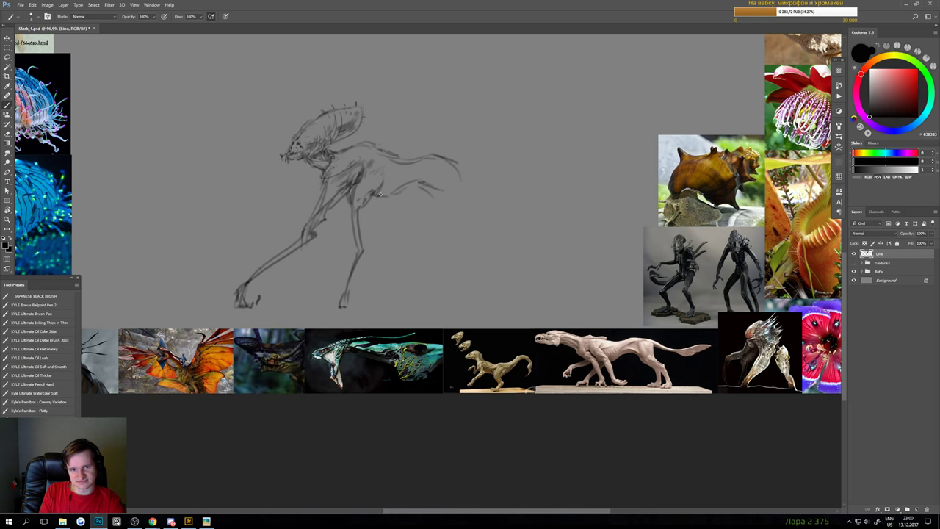
Add rib hatching along the flank and strengthen the belly contour behind the second foreleg
{"action": "key", "text": "e"}
{"action": "key", "text": "b"}
{"action": "mouse_move", "coordinate": [389, 192]}
{"action": "left_mouse_down"}
{"action": "mouse_move", "coordinate": [416, 184]}
{"action": "mouse_move", "coordinate": [387, 195]}
{"action": "mouse_move", "coordinate": [406, 194]}
{"action": "mouse_move", "coordinate": [432, 175]}
{"action": "mouse_move", "coordinate": [415, 180]}
{"action": "left_mouse_up"}
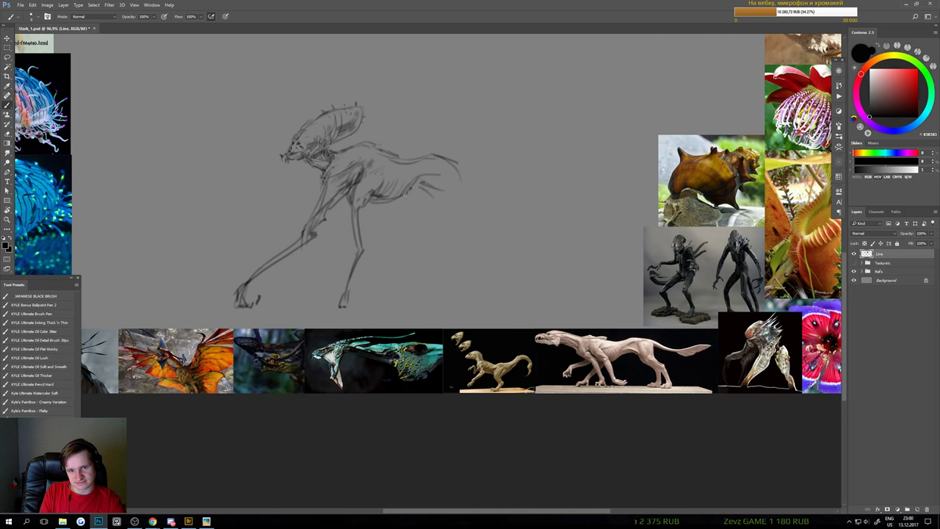
Erase the loose lines below the rump and redraw the top of the hind thigh joining the belly
{"action": "key", "text": "e"}
{"action": "mouse_move", "coordinate": [412, 191]}
{"action": "left_mouse_down"}
{"action": "mouse_move", "coordinate": [444, 195]}
{"action": "mouse_move", "coordinate": [420, 183]}
{"action": "left_mouse_up"}
{"action": "key", "text": "b"}
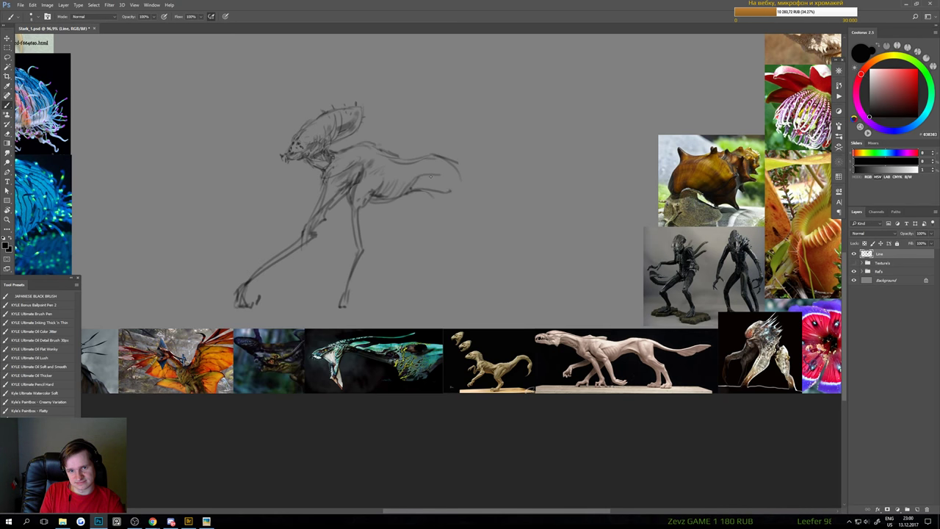
{"action": "key", "text": "e"}
{"action": "key", "text": "b"}
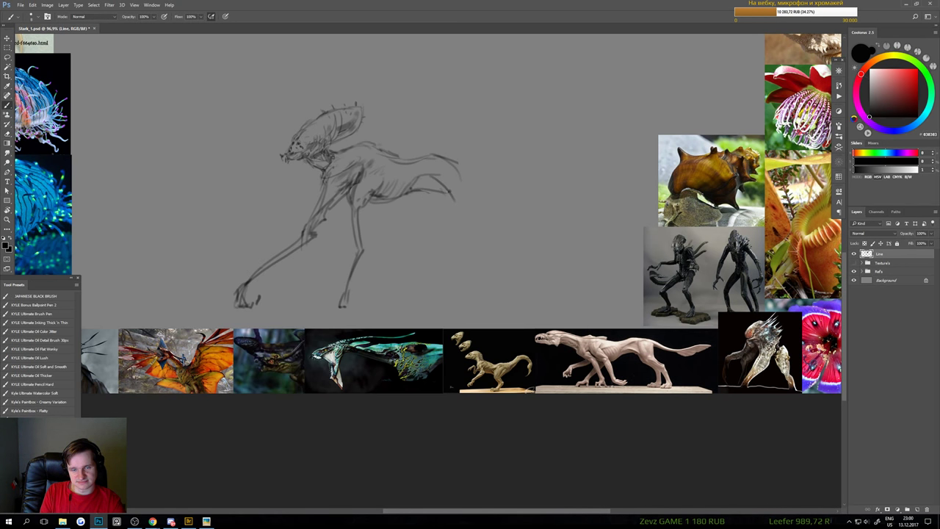
Lasso the body and legs without the head, scale them down to about 80%, and move them up under the neck
{"action": "scroll", "coordinate": [449, 209], "scroll_direction": "up", "scroll_amount": 1}
{"action": "mouse_move", "coordinate": [431, 208]}
{"action": "left_mouse_down"}
{"action": "mouse_move", "coordinate": [398, 202]}
{"action": "mouse_move", "coordinate": [381, 232]}
{"action": "left_mouse_up"}
{"action": "scroll", "coordinate": [363, 193], "scroll_direction": "up", "scroll_amount": 2}
{"action": "key", "text": "l"}
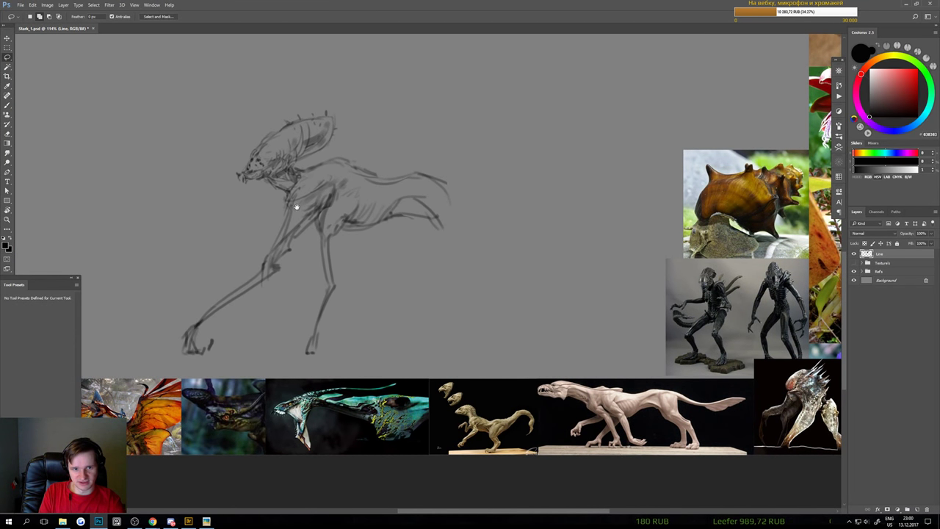
{"action": "left_click_drag", "start_coordinate": [298, 208], "coordinate": [401, 200]}
{"action": "mouse_move", "coordinate": [255, 337]}
{"action": "left_mouse_down"}
{"action": "mouse_move", "coordinate": [411, 160]}
{"action": "mouse_move", "coordinate": [624, 279]}
{"action": "mouse_move", "coordinate": [195, 345]}
{"action": "left_mouse_up"}
{"action": "key", "text": "ctrl+t"}
{"action": "left_click_drag", "start_coordinate": [574, 113], "coordinate": [574, 180]}
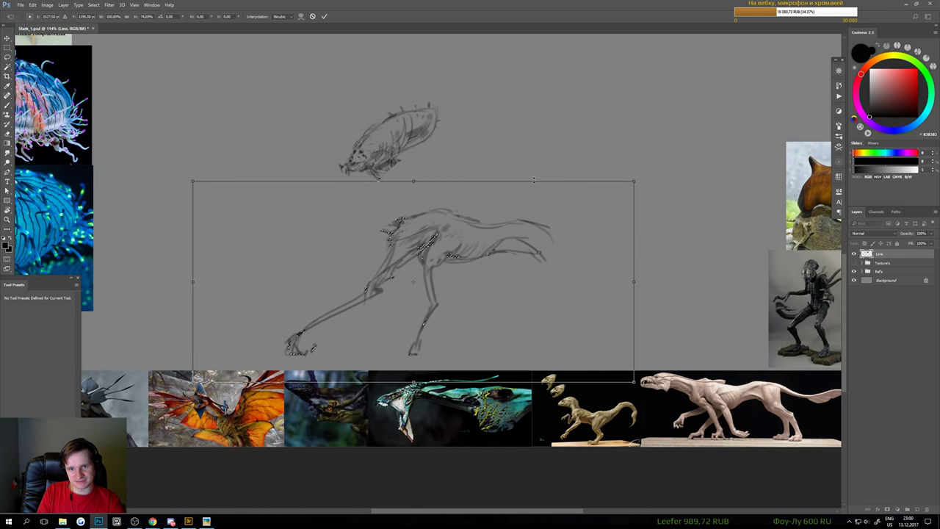
{"action": "key", "text": "ctrl+z"}
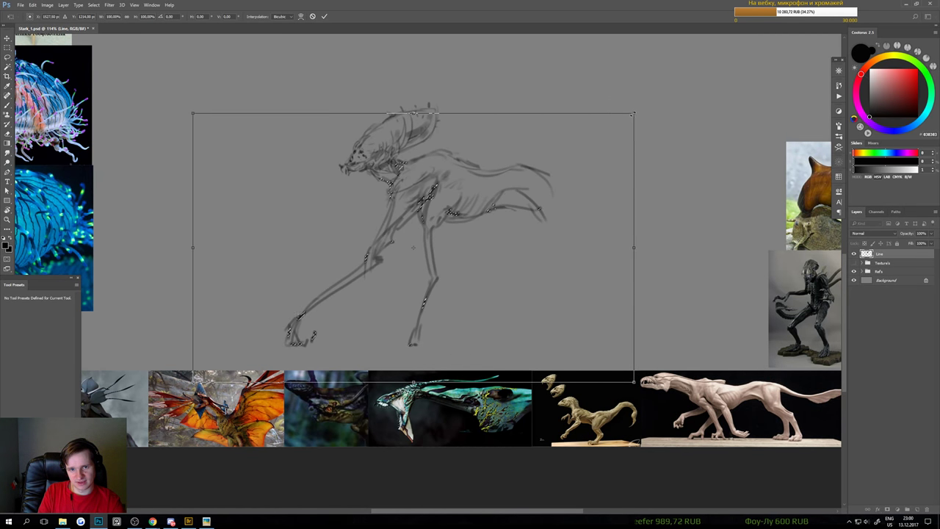
{"action": "left_click_drag", "start_coordinate": [634, 113], "coordinate": [544, 168]}
{"action": "left_click_drag", "start_coordinate": [494, 229], "coordinate": [534, 186]}
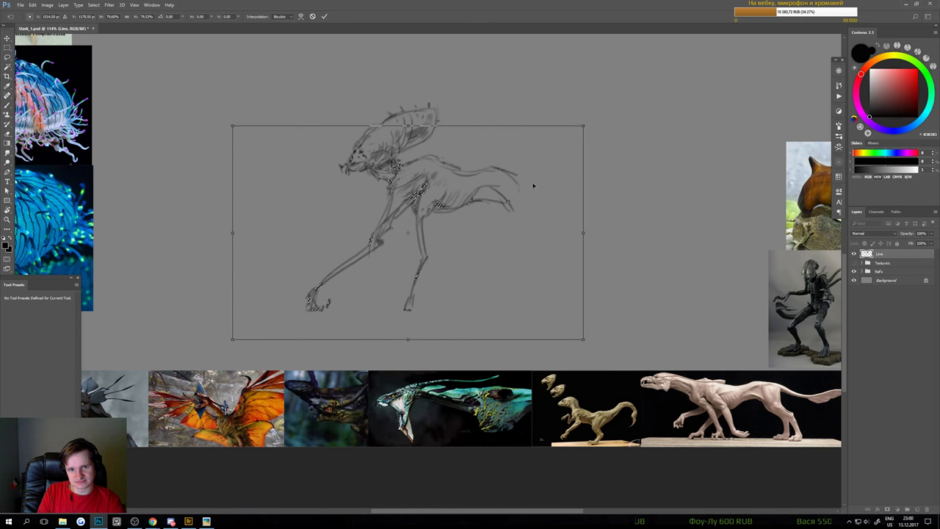
Adjust the body's scaling to about 83% width and 73% height, apply the transform and deselect
{"action": "left_click_drag", "start_coordinate": [578, 136], "coordinate": [556, 141]}
{"action": "key", "text": "ctrl+z"}
{"action": "left_click_drag", "start_coordinate": [526, 175], "coordinate": [536, 163]}
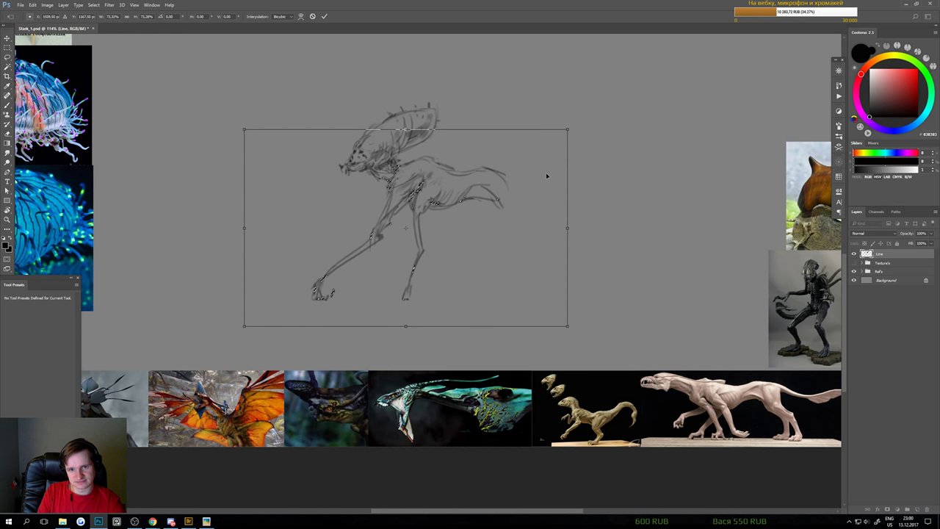
{"action": "mouse_move", "coordinate": [567, 230]}
{"action": "left_mouse_down"}
{"action": "mouse_move", "coordinate": [610, 229]}
{"action": "mouse_move", "coordinate": [562, 227]}
{"action": "left_mouse_up"}
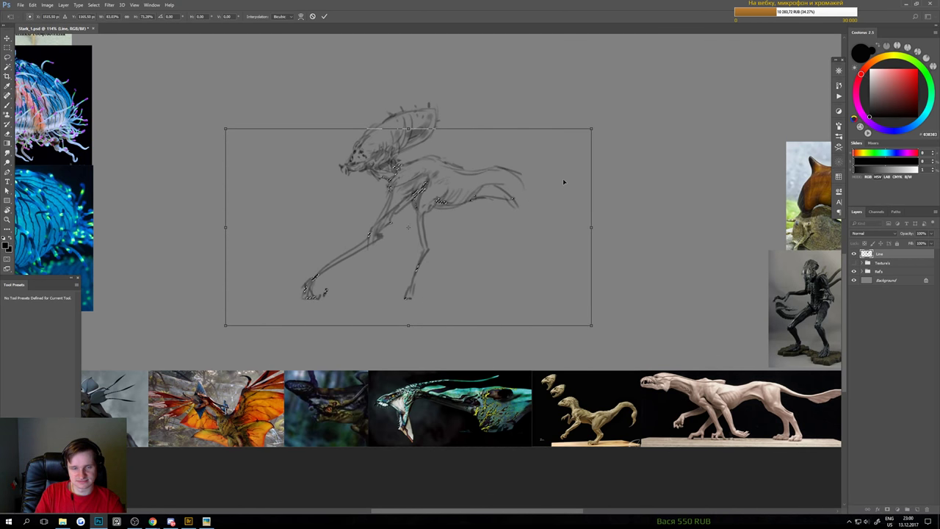
{"action": "key", "text": "Return"}
{"action": "key", "text": "ctrl+d"}
{"action": "key", "text": "b"}
{"action": "left_click_drag", "start_coordinate": [480, 215], "coordinate": [474, 263]}
{"action": "left_click_drag", "start_coordinate": [473, 262], "coordinate": [490, 237]}
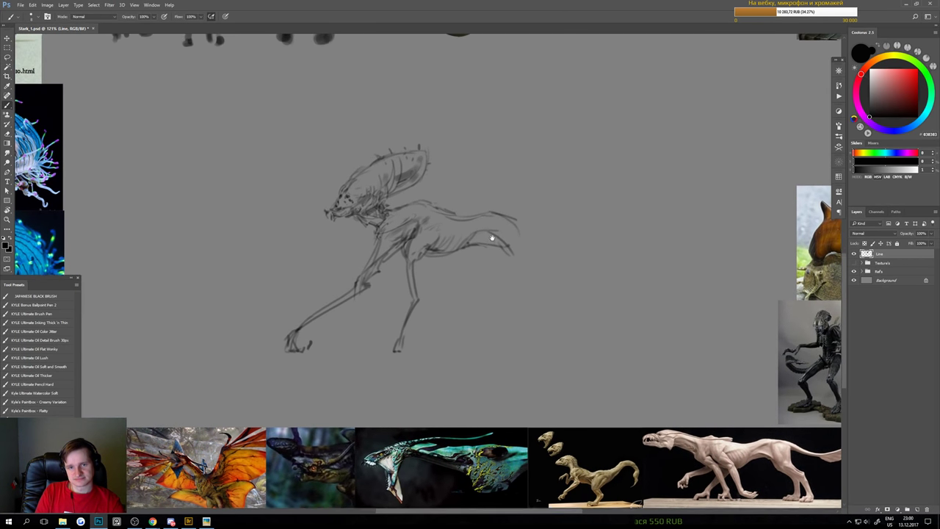
{"action": "scroll", "coordinate": [490, 244], "scroll_direction": "down", "scroll_amount": 2}
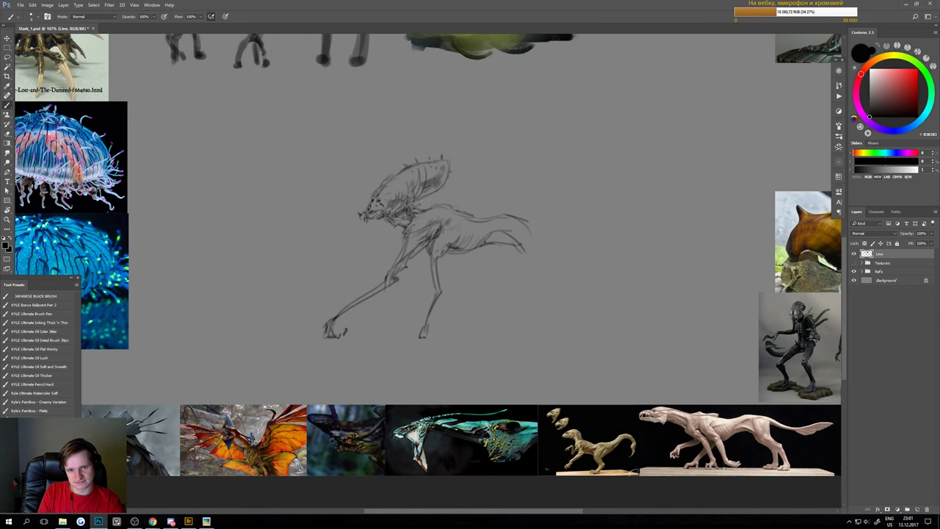
Extend the rear edge of the head crest and sketch an outer contour with a small spike along its upper side
{"action": "key", "text": "e"}
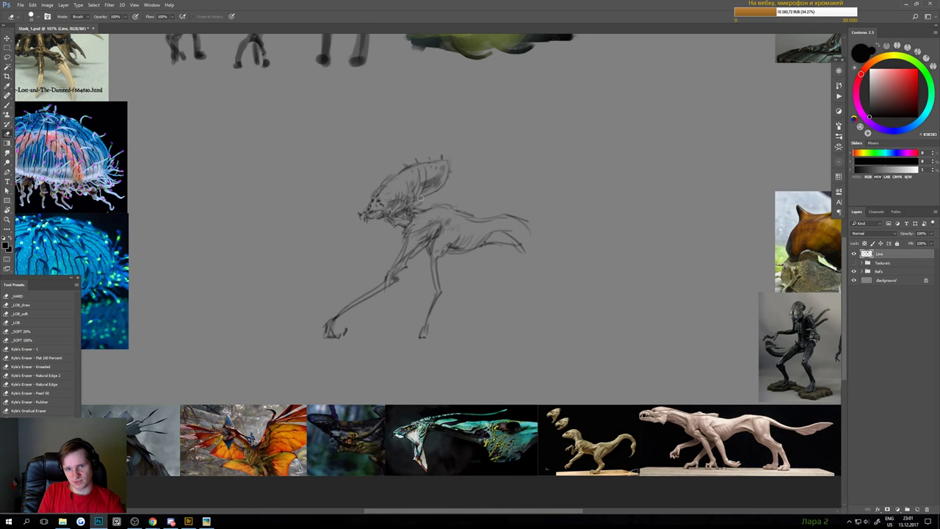
{"action": "key", "text": "b"}
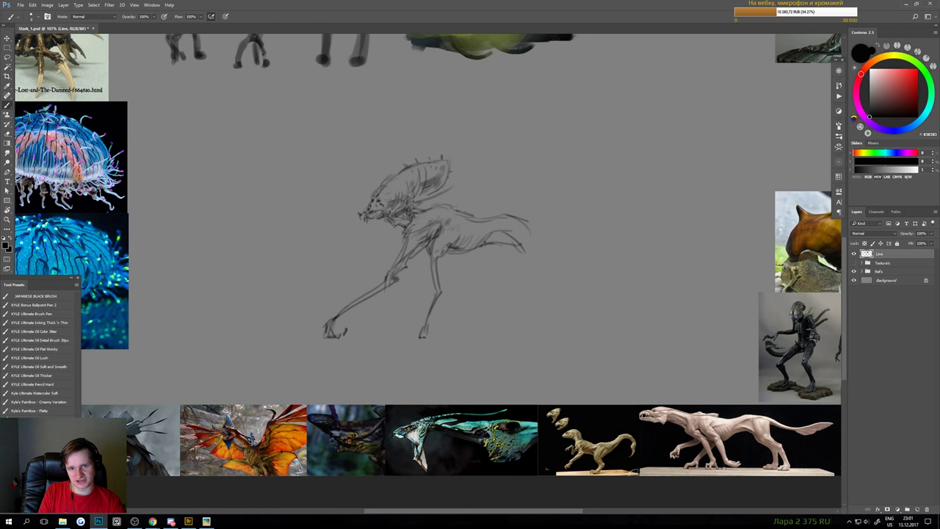
{"action": "left_click_drag", "start_coordinate": [454, 179], "coordinate": [424, 203]}
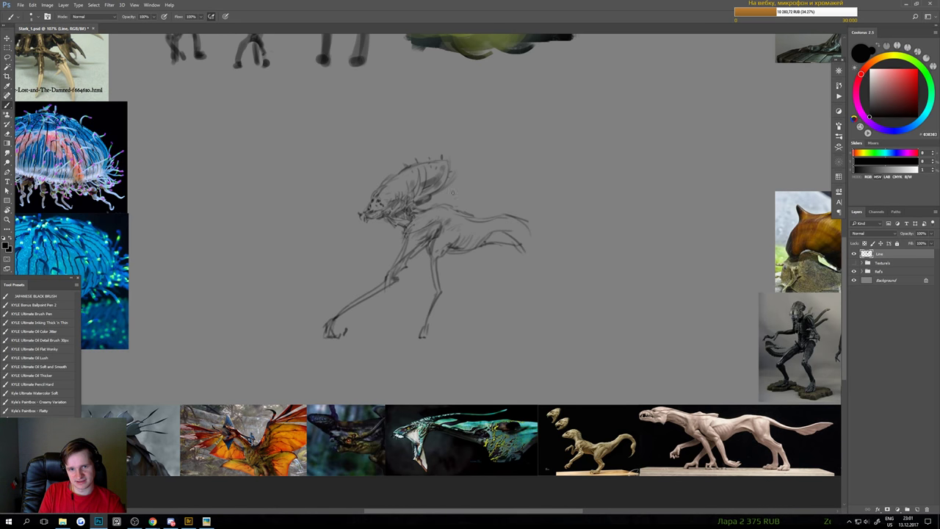
{"action": "mouse_move", "coordinate": [461, 158]}
{"action": "left_mouse_down"}
{"action": "mouse_move", "coordinate": [438, 194]}
{"action": "mouse_move", "coordinate": [444, 186]}
{"action": "left_mouse_up"}
{"action": "key", "text": "ctrl+z"}
{"action": "left_click_drag", "start_coordinate": [462, 160], "coordinate": [387, 186]}
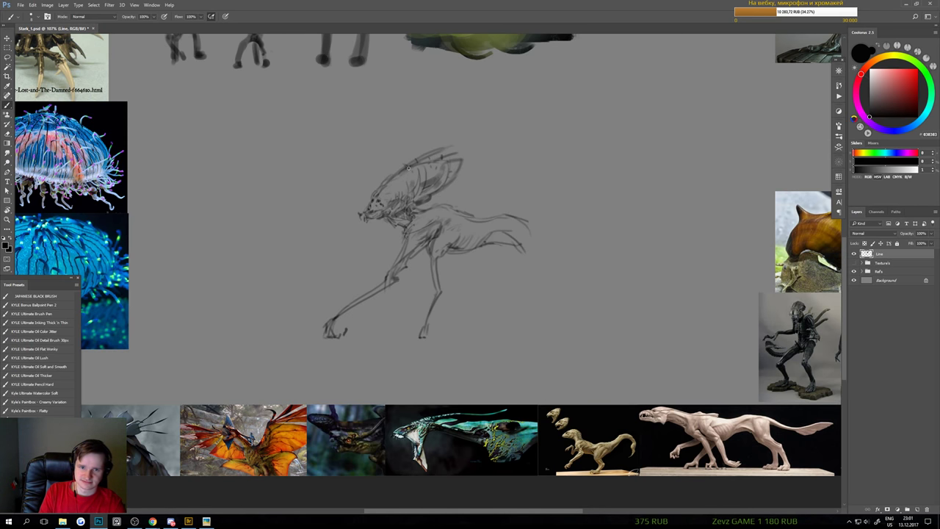
{"action": "left_click_drag", "start_coordinate": [401, 163], "coordinate": [380, 186]}
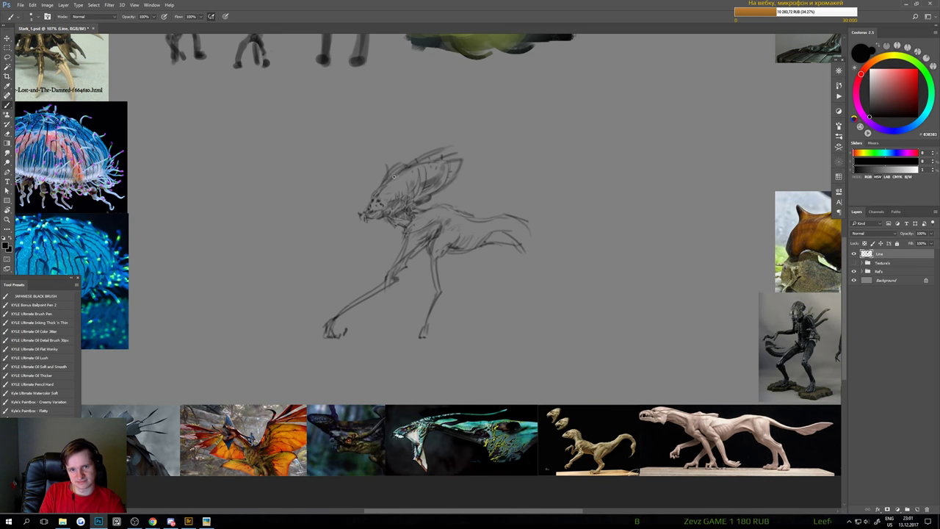
{"action": "key", "text": "ctrl+z"}
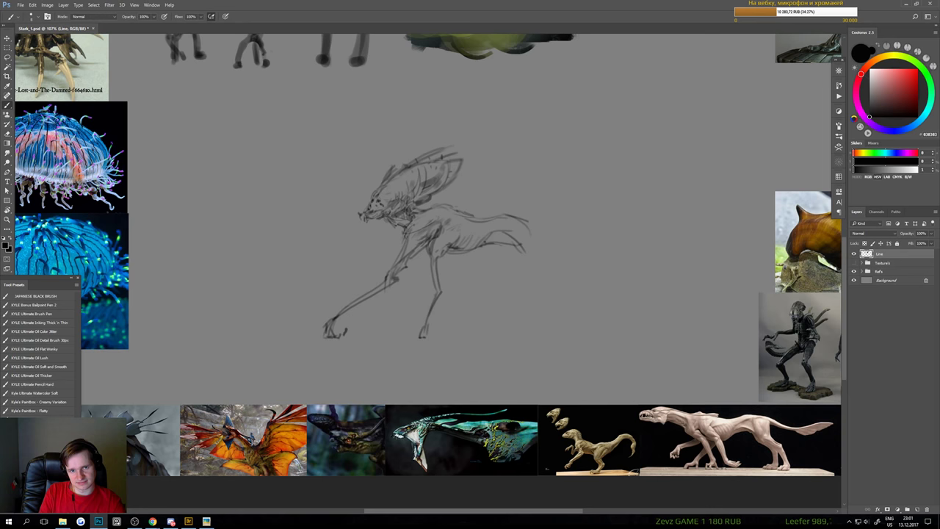
Sketch the near hind thigh from the rump down to the knee, erasing and redrawing its front contour
{"action": "left_click_drag", "start_coordinate": [439, 203], "coordinate": [418, 274]}
{"action": "scroll", "coordinate": [418, 275], "scroll_direction": "up", "scroll_amount": 4}
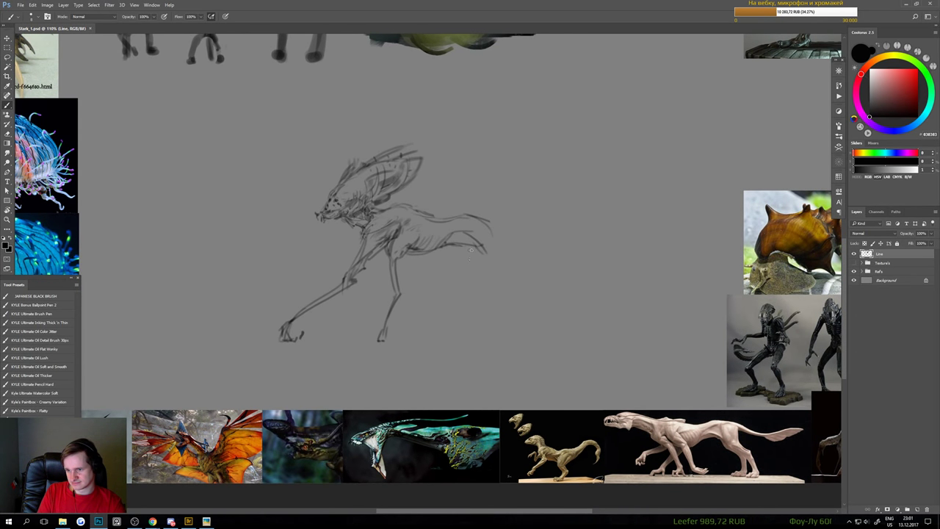
{"action": "scroll", "coordinate": [470, 254], "scroll_direction": "up", "scroll_amount": 1}
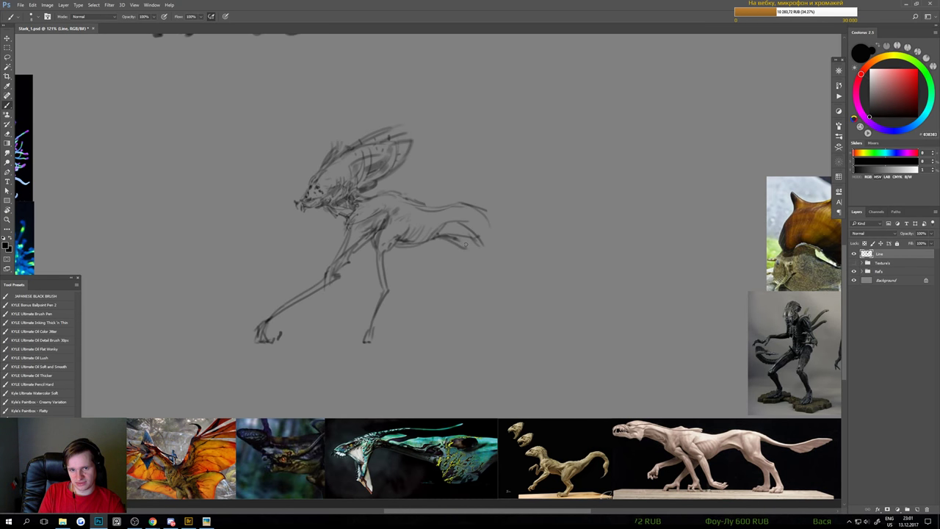
{"action": "key", "text": "ctrl+z"}
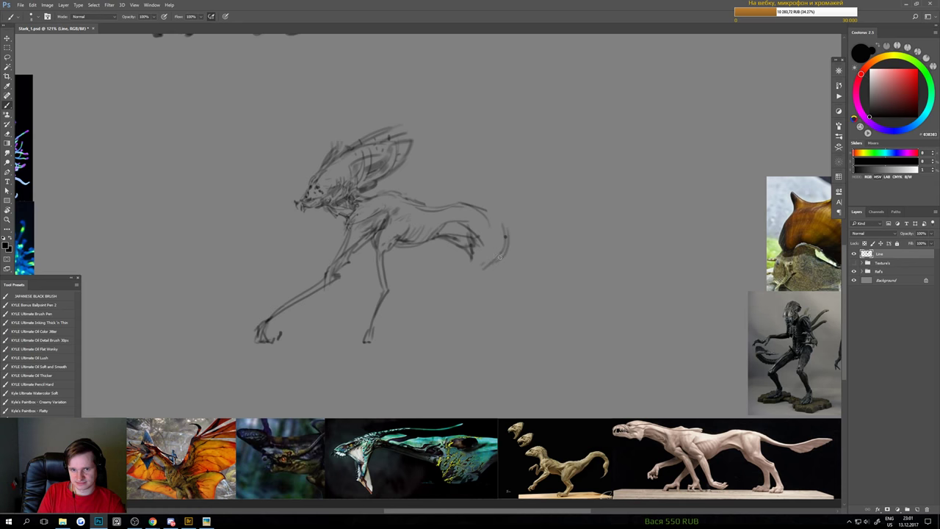
{"action": "left_click_drag", "start_coordinate": [500, 256], "coordinate": [459, 293]}
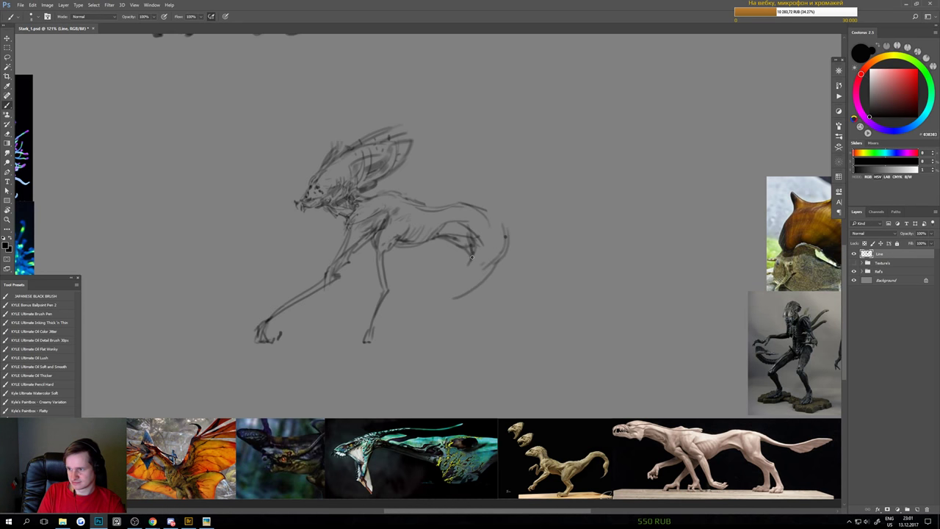
{"action": "left_click_drag", "start_coordinate": [474, 249], "coordinate": [446, 284]}
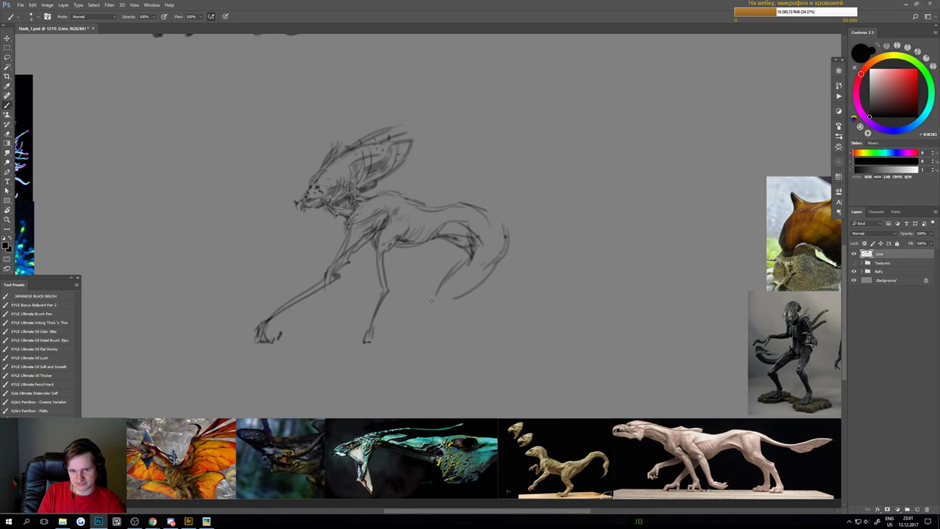
{"action": "key", "text": "e"}
{"action": "left_click_drag", "start_coordinate": [445, 287], "coordinate": [437, 296]}
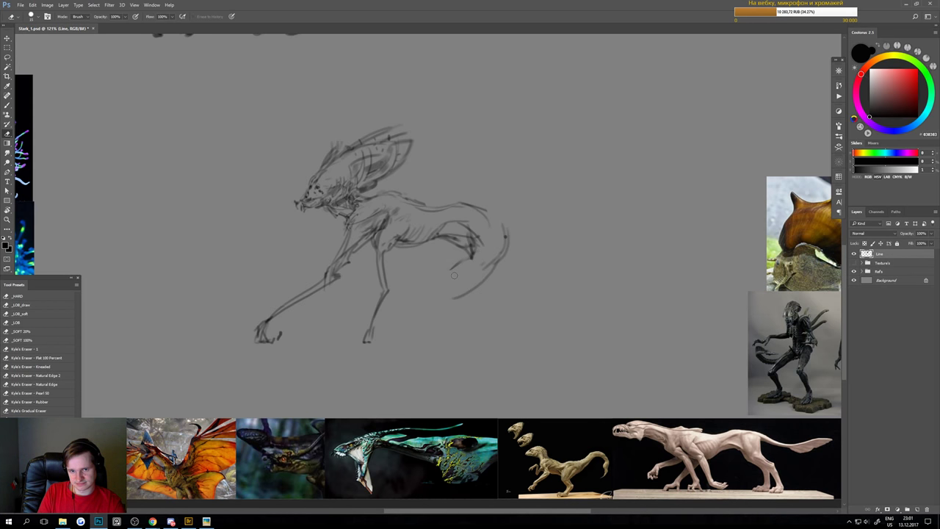
{"action": "key", "text": "b"}
{"action": "mouse_move", "coordinate": [462, 261]}
{"action": "left_mouse_down"}
{"action": "mouse_move", "coordinate": [430, 296]}
{"action": "mouse_move", "coordinate": [474, 255]}
{"action": "mouse_move", "coordinate": [464, 277]}
{"action": "left_mouse_up"}
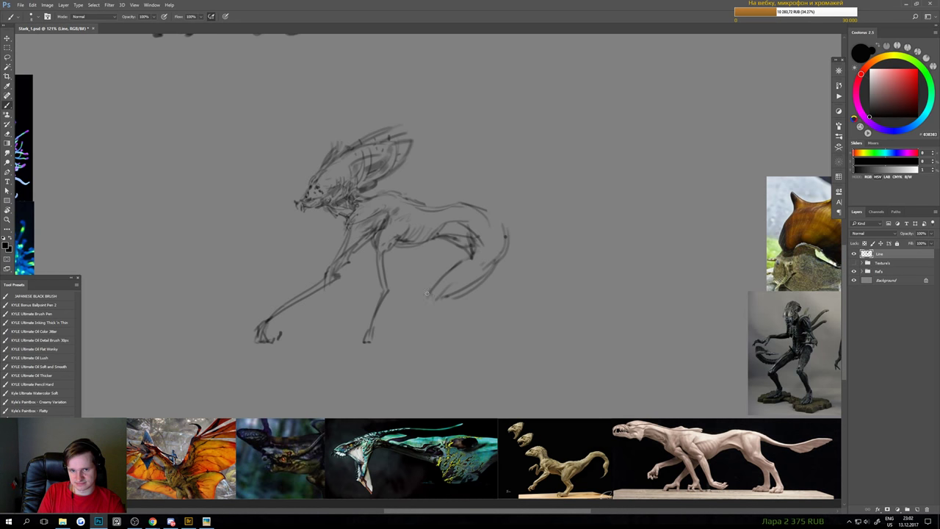
Draw the knee and two contours of the lower hind leg running back to the hock
{"action": "left_click_drag", "start_coordinate": [426, 299], "coordinate": [499, 327]}
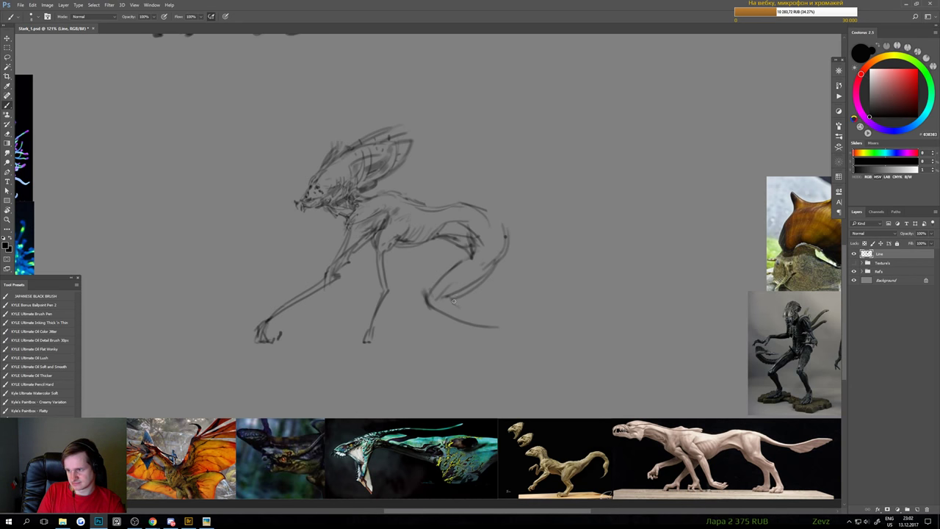
{"action": "left_click_drag", "start_coordinate": [465, 298], "coordinate": [518, 323]}
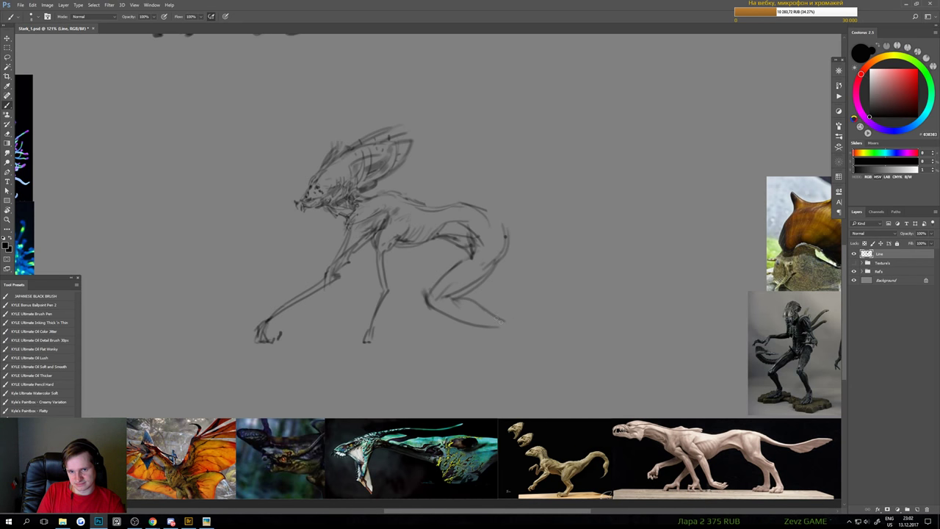
{"action": "key", "text": "e"}
{"action": "key", "text": "b"}
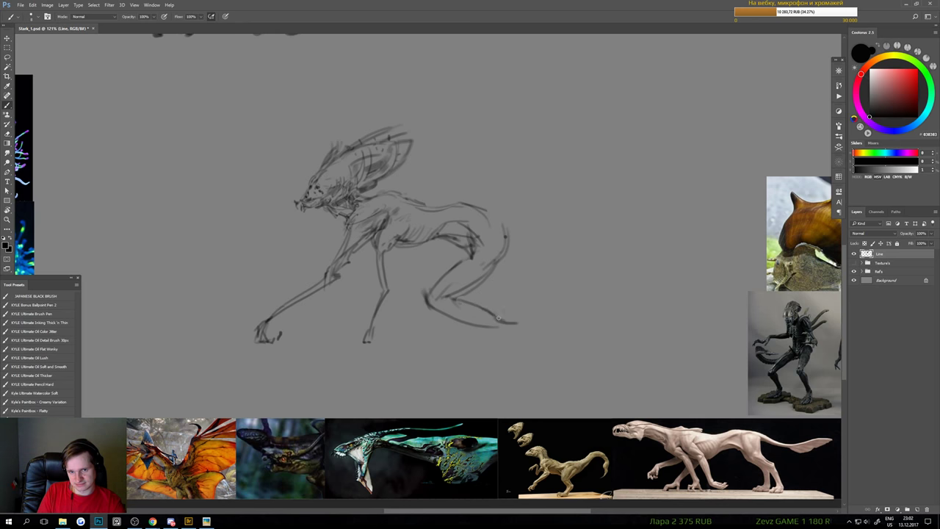
{"action": "left_click_drag", "start_coordinate": [482, 309], "coordinate": [518, 325]}
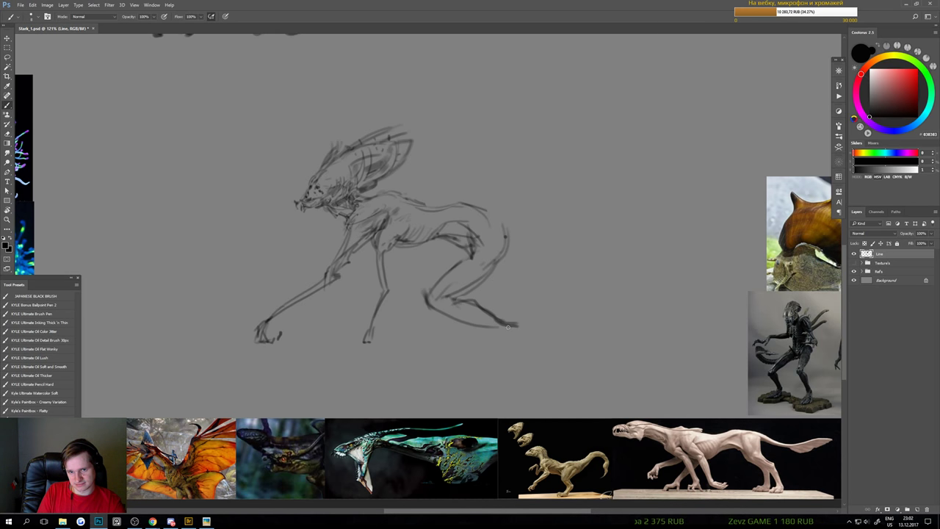
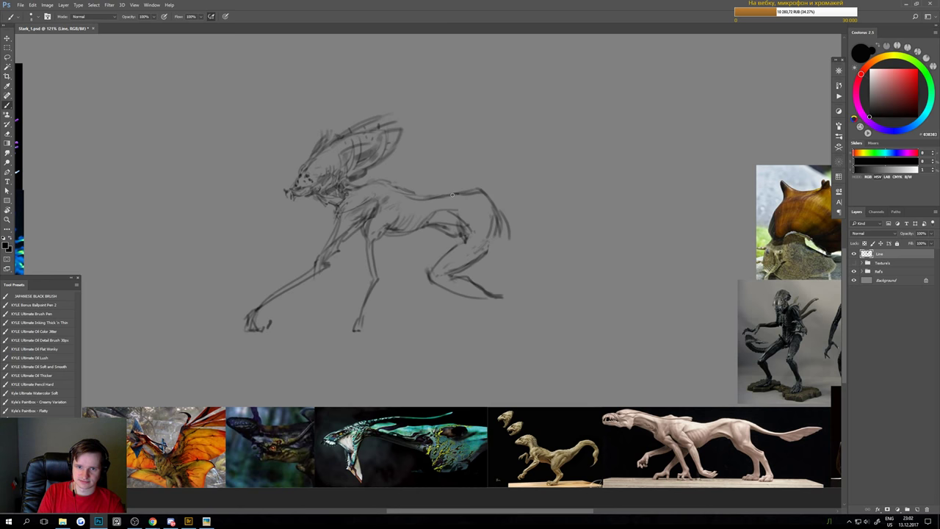
Erase the loose rump lines, redraw the rear contour of the hind thigh, and sketch the hock joint
{"action": "key", "text": "e"}
{"action": "mouse_move", "coordinate": [455, 194]}
{"action": "left_mouse_down"}
{"action": "mouse_move", "coordinate": [487, 209]}
{"action": "mouse_move", "coordinate": [458, 198]}
{"action": "mouse_move", "coordinate": [486, 200]}
{"action": "mouse_move", "coordinate": [497, 222]}
{"action": "mouse_move", "coordinate": [490, 254]}
{"action": "left_mouse_up"}
{"action": "key", "text": "b"}
{"action": "key", "text": "e"}
{"action": "key", "text": "b"}
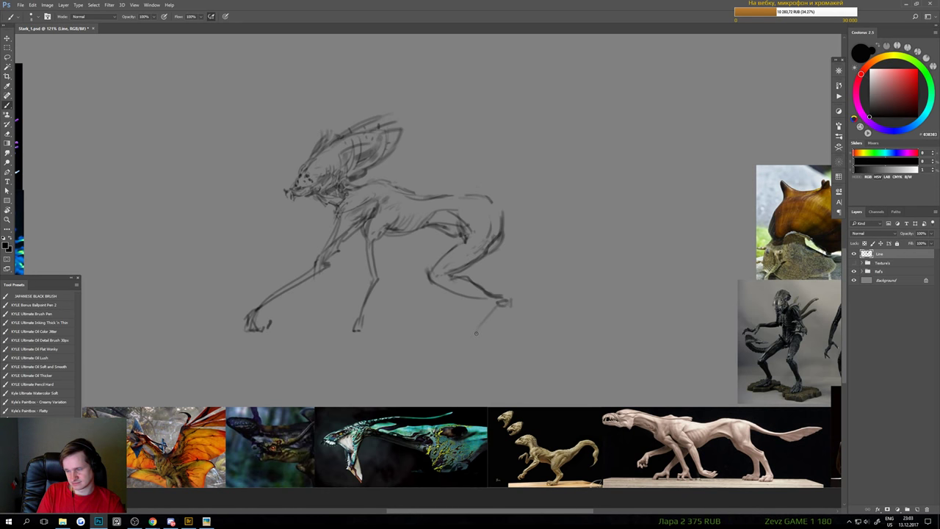
Draw the hind leg's last segment from the hock to a toed foot, and add a pointed spur at the knee
{"action": "left_click_drag", "start_coordinate": [471, 340], "coordinate": [510, 303]}
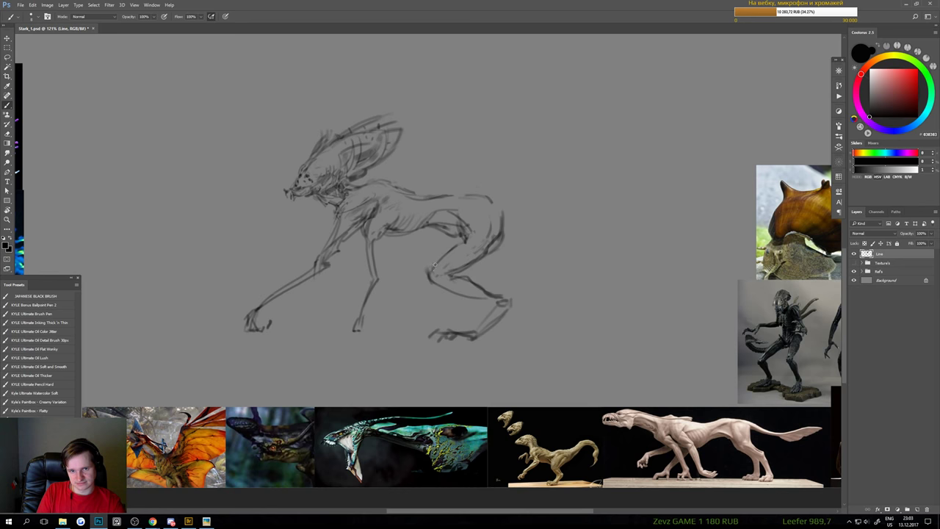
{"action": "left_click_drag", "start_coordinate": [427, 278], "coordinate": [421, 270]}
{"action": "key", "text": "e"}
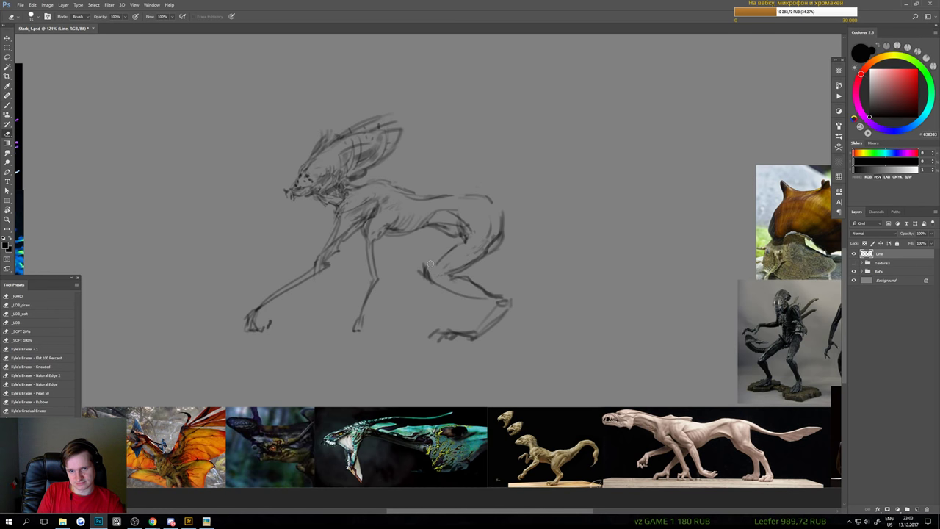
Add short spines along the back and draw a long tail line arching backward and down from the rump
{"action": "key", "text": "b"}
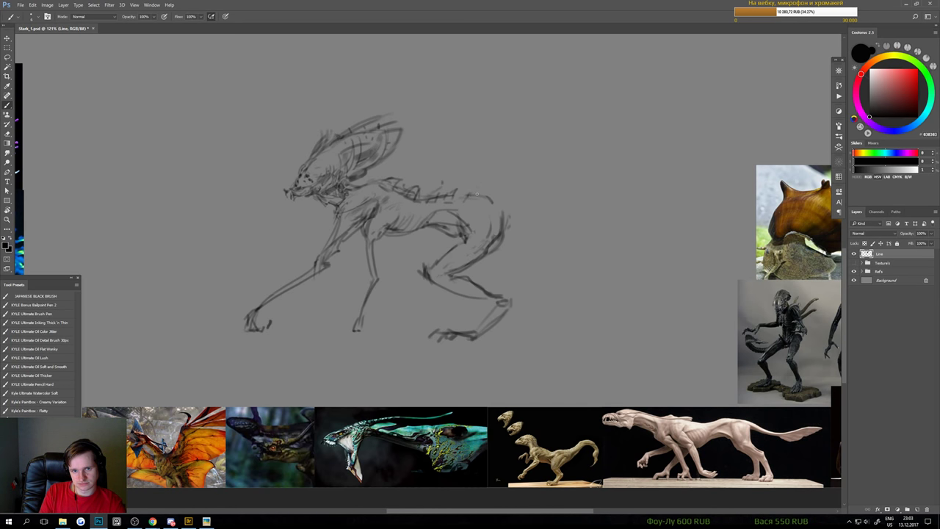
{"action": "left_click_drag", "start_coordinate": [490, 196], "coordinate": [566, 236]}
{"action": "key", "text": "ctrl+z"}
{"action": "left_click_drag", "start_coordinate": [492, 204], "coordinate": [644, 216]}
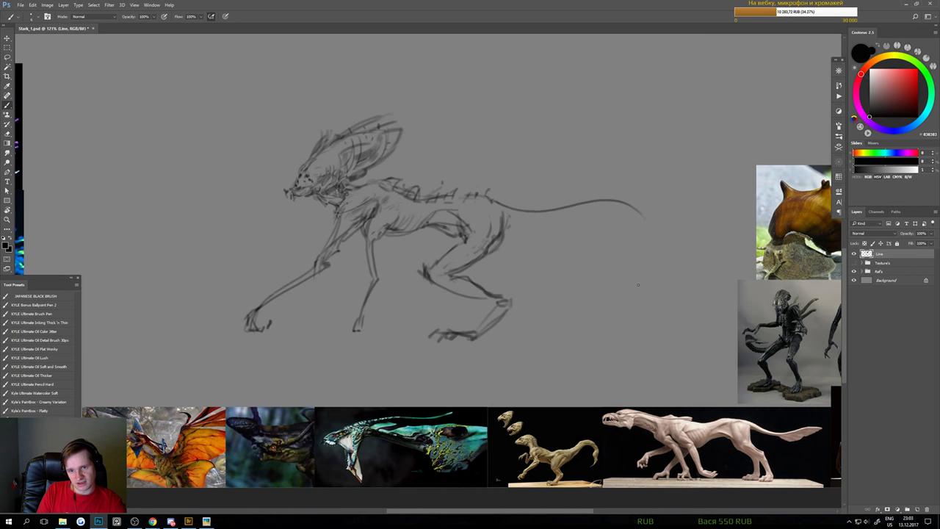
{"action": "key", "text": "ctrl+z"}
{"action": "left_click_drag", "start_coordinate": [486, 201], "coordinate": [680, 272]}
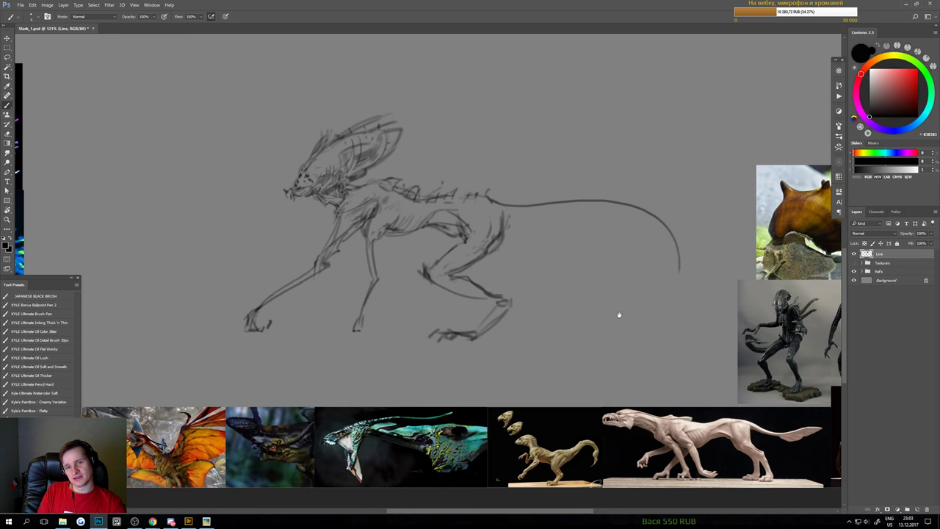
Thicken the front part of the tail with a second contour running beneath the first line
{"action": "scroll", "coordinate": [619, 314], "scroll_direction": "down", "scroll_amount": 2}
{"action": "scroll", "coordinate": [596, 275], "scroll_direction": "up", "scroll_amount": 1}
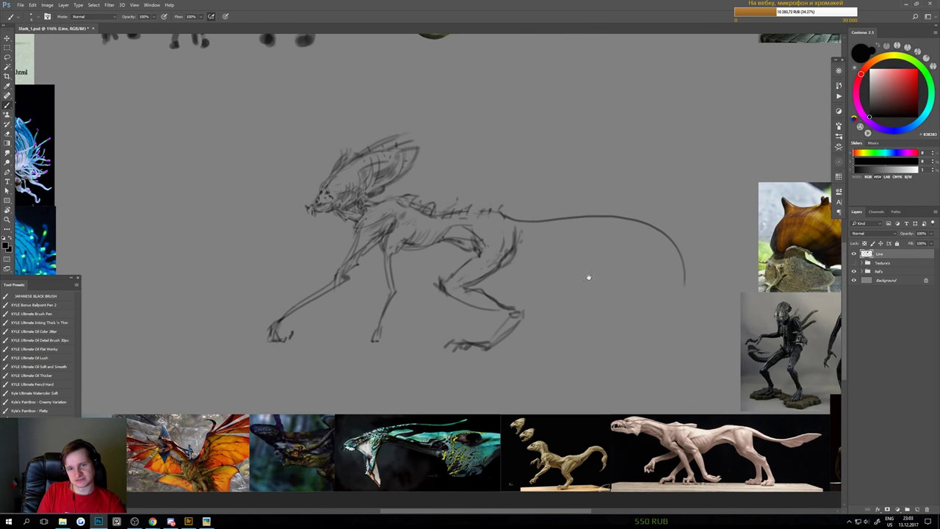
{"action": "left_click_drag", "start_coordinate": [507, 215], "coordinate": [630, 221]}
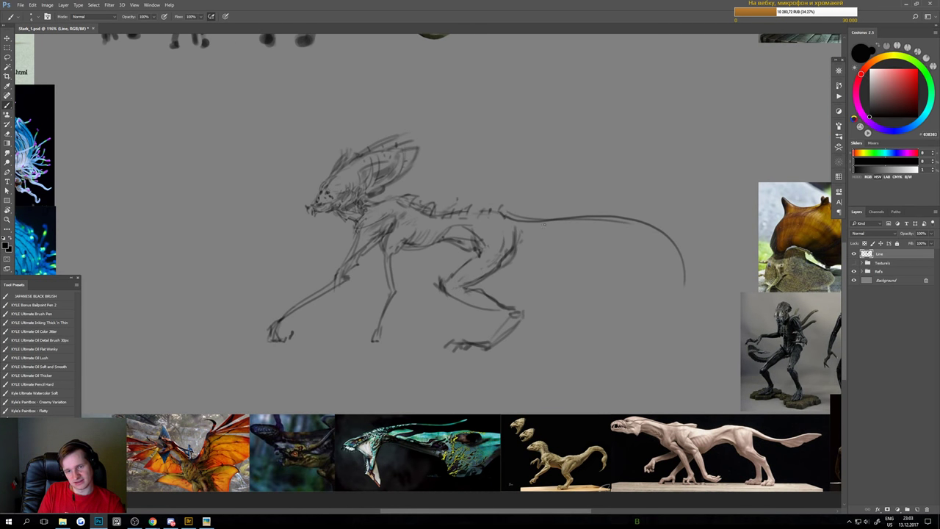
{"action": "key", "text": "ctrl+z"}
{"action": "left_click_drag", "start_coordinate": [506, 214], "coordinate": [626, 219]}
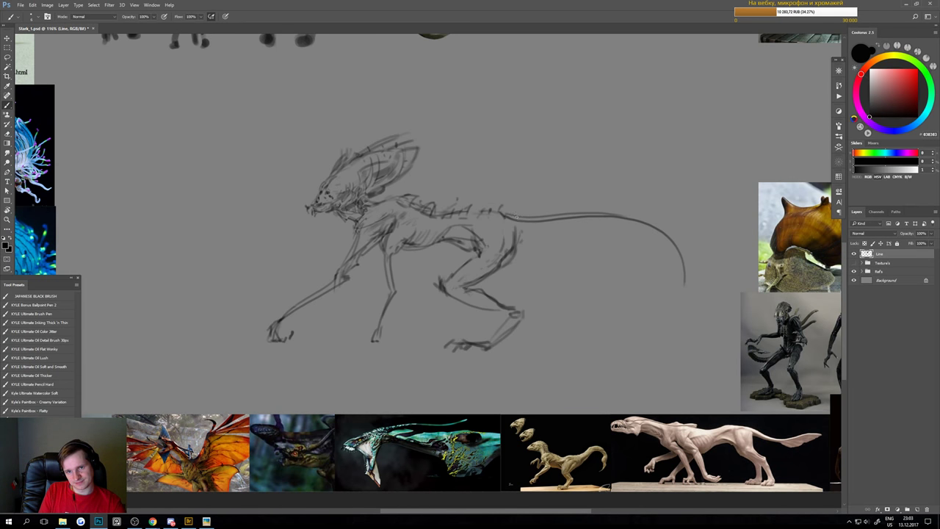
Add small spines along the rump and tail, and curl the tail's end forward into a barbed tip
{"action": "left_click_drag", "start_coordinate": [484, 213], "coordinate": [501, 207]}
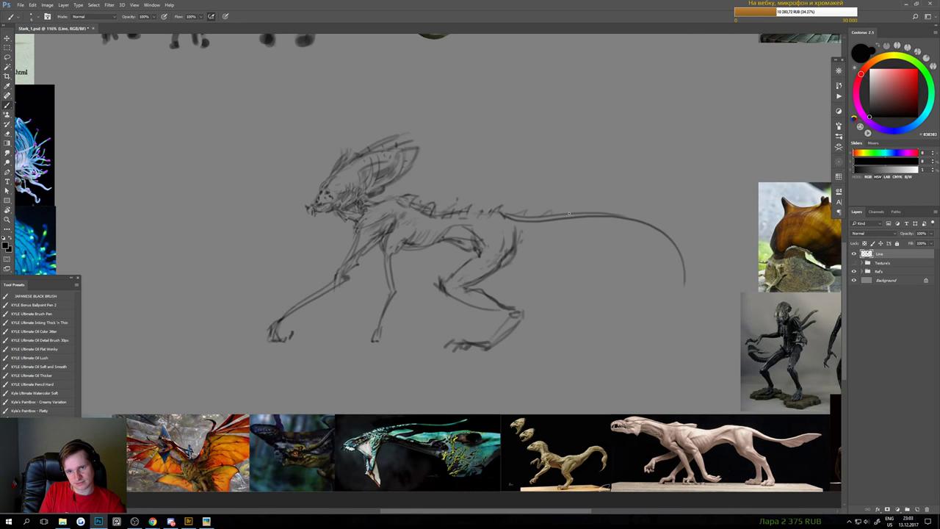
{"action": "left_click_drag", "start_coordinate": [567, 215], "coordinate": [578, 210]}
{"action": "left_click_drag", "start_coordinate": [589, 214], "coordinate": [643, 220]}
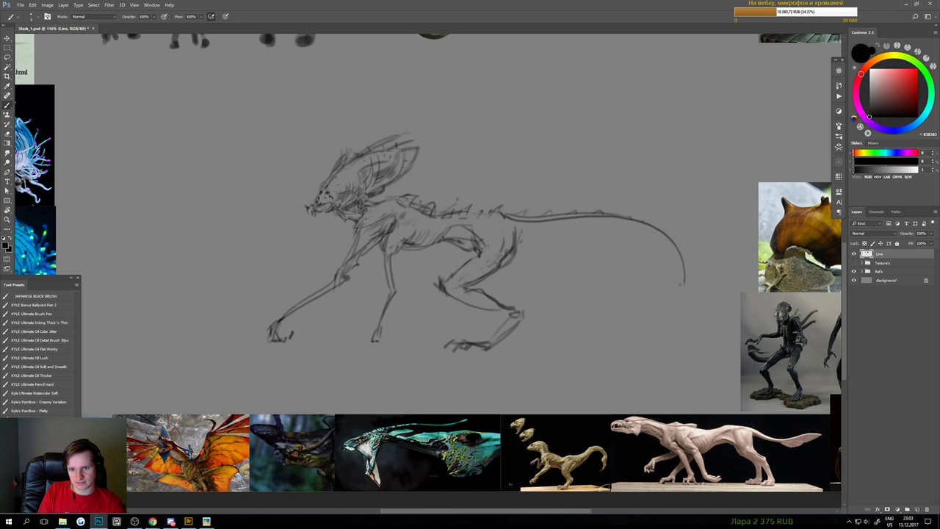
{"action": "mouse_move", "coordinate": [684, 280]}
{"action": "left_mouse_down"}
{"action": "mouse_move", "coordinate": [663, 303]}
{"action": "mouse_move", "coordinate": [563, 278]}
{"action": "mouse_move", "coordinate": [534, 288]}
{"action": "mouse_move", "coordinate": [564, 279]}
{"action": "mouse_move", "coordinate": [542, 288]}
{"action": "mouse_move", "coordinate": [645, 293]}
{"action": "mouse_move", "coordinate": [579, 286]}
{"action": "left_mouse_up"}
{"action": "key", "text": "ctrl+z"}
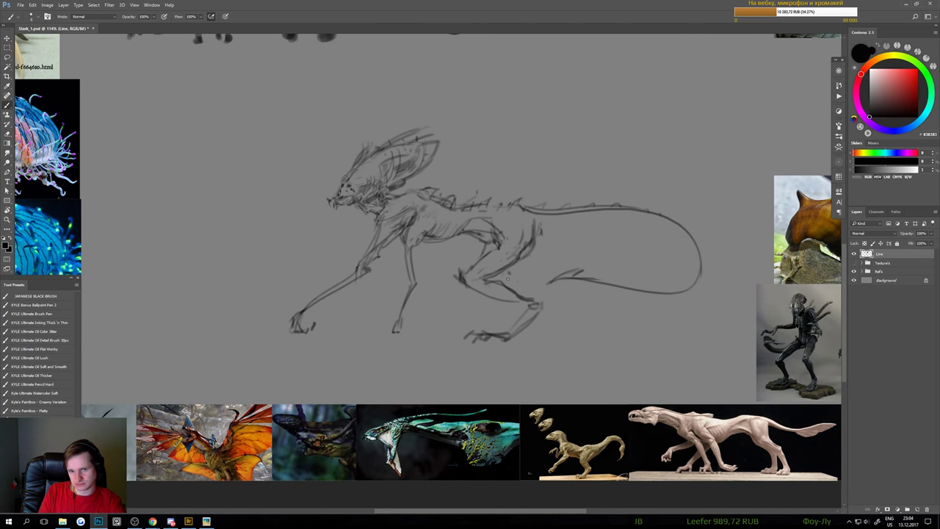
Shade the far hind thigh as a dark band along the rear contour of the near thigh
{"action": "left_click_drag", "start_coordinate": [541, 229], "coordinate": [514, 277]}
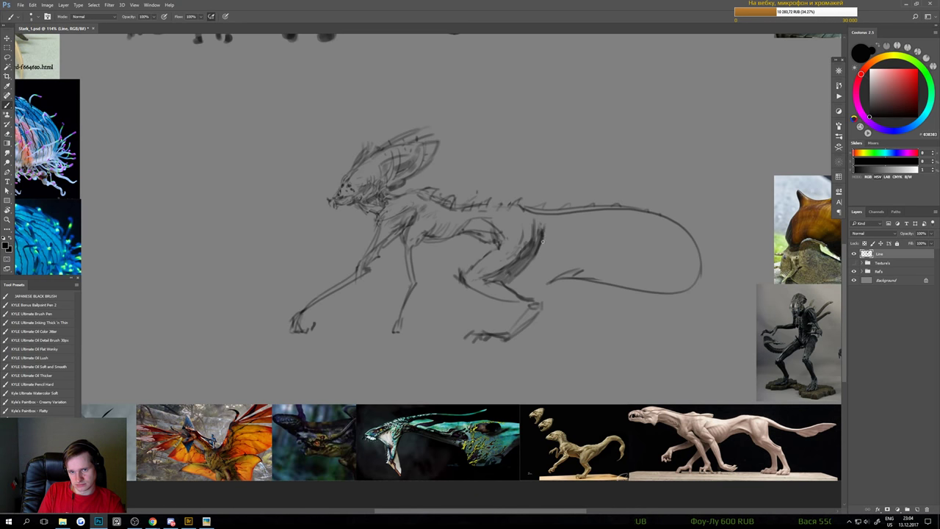
{"action": "key", "text": "e"}
{"action": "key", "text": "b"}
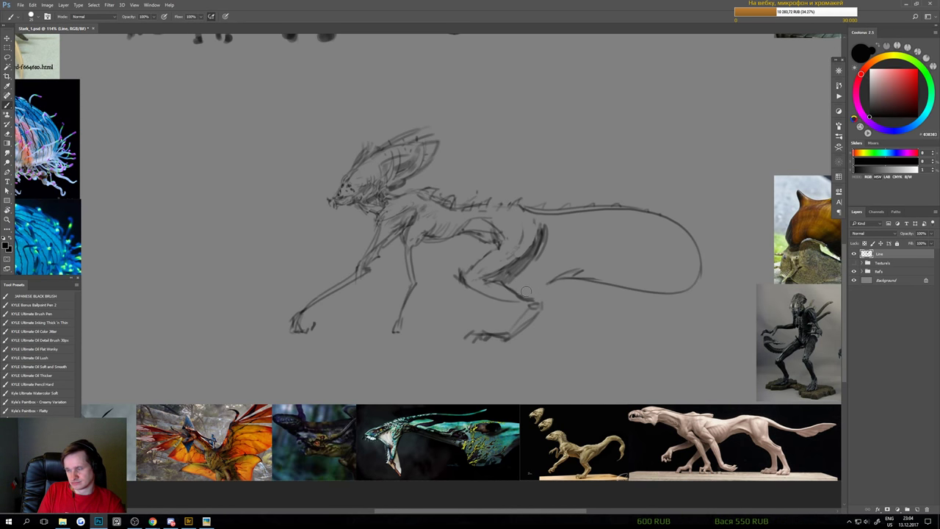
Block in the far lower hind leg with broad dark brush strokes running back from the thigh to the hock
{"action": "mouse_move", "coordinate": [525, 289]}
{"action": "left_mouse_down"}
{"action": "mouse_move", "coordinate": [507, 283]}
{"action": "mouse_move", "coordinate": [580, 296]}
{"action": "left_mouse_up"}
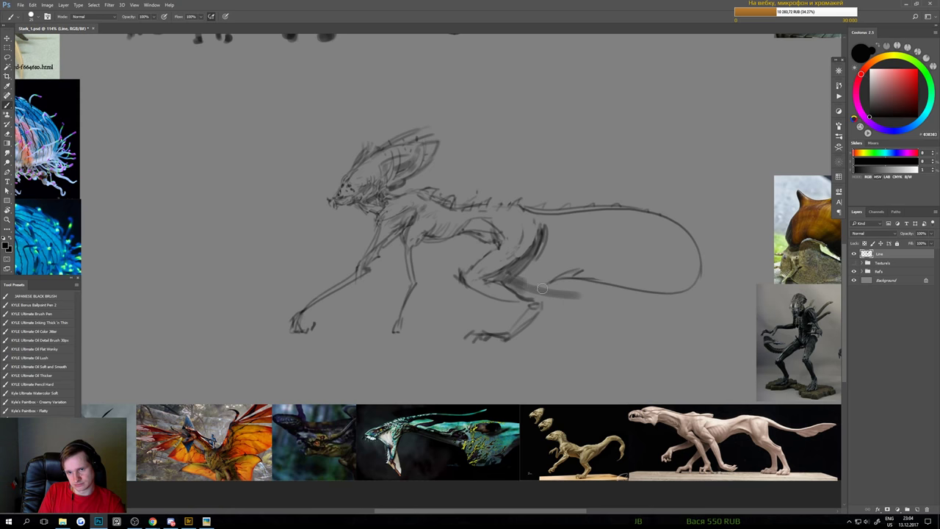
{"action": "left_click_drag", "start_coordinate": [520, 283], "coordinate": [581, 293]}
{"action": "mouse_move", "coordinate": [540, 250]}
{"action": "left_mouse_down"}
{"action": "mouse_move", "coordinate": [518, 283]}
{"action": "mouse_move", "coordinate": [525, 279]}
{"action": "mouse_move", "coordinate": [491, 278]}
{"action": "mouse_move", "coordinate": [524, 292]}
{"action": "mouse_move", "coordinate": [584, 295]}
{"action": "mouse_move", "coordinate": [608, 333]}
{"action": "left_mouse_up"}
{"action": "key", "text": "e"}
{"action": "key", "text": "b"}
{"action": "key", "text": "ctrl+z"}
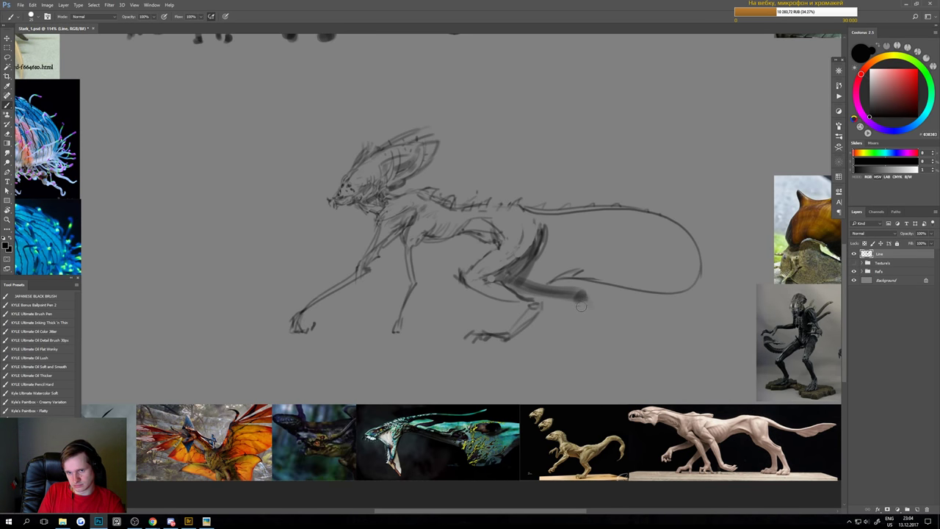
Block in the far hind leg's last segment below the hock and its toed foot, reworking the strokes as needed
{"action": "mouse_move", "coordinate": [582, 297]}
{"action": "left_mouse_down"}
{"action": "mouse_move", "coordinate": [602, 336]}
{"action": "mouse_move", "coordinate": [567, 336]}
{"action": "left_mouse_up"}
{"action": "left_click_drag", "start_coordinate": [570, 336], "coordinate": [596, 337]}
{"action": "key", "text": "ctrl+z"}
{"action": "key", "text": "ctrl+z"}
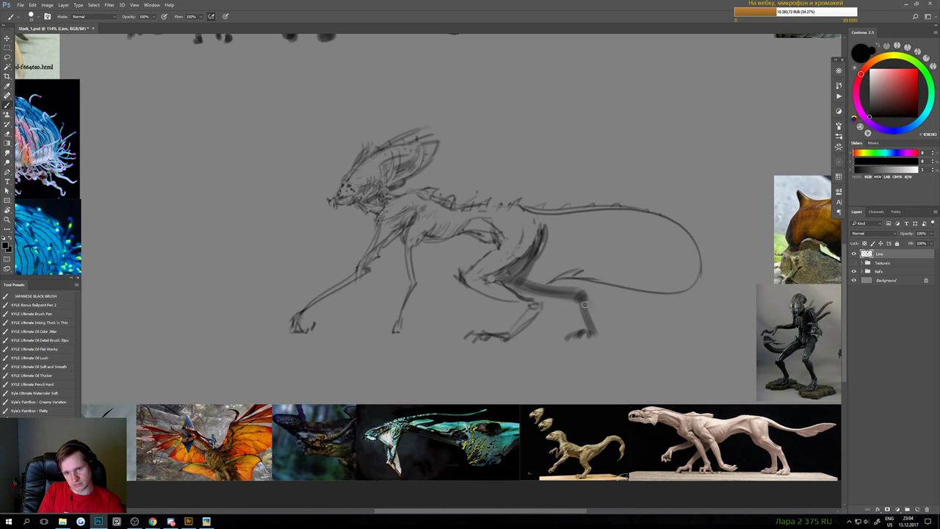
Darken the far hind leg's last segment from the hock down to the foot
{"action": "left_click_drag", "start_coordinate": [585, 303], "coordinate": [593, 330]}
{"action": "key", "text": "ctrl+0"}
{"action": "scroll", "coordinate": [485, 396], "scroll_direction": "up", "scroll_amount": 3}
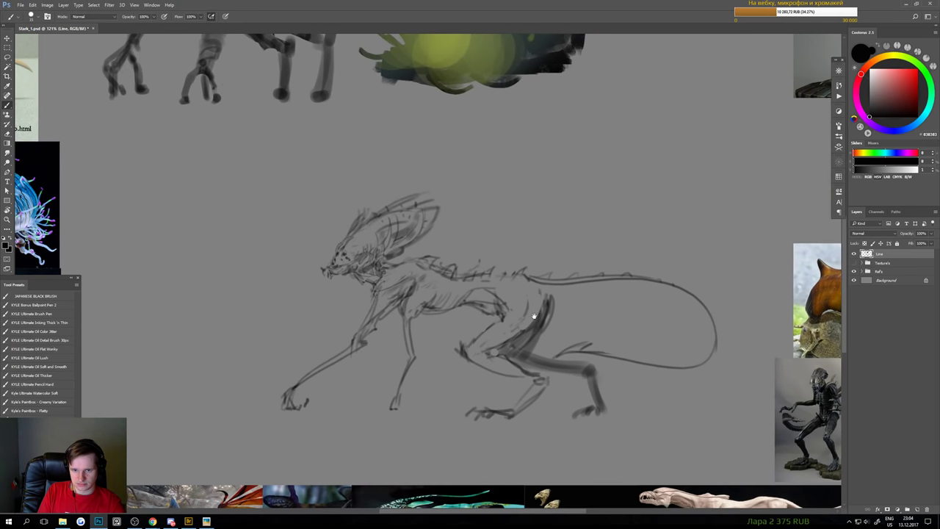
Lasso the hindquarters with the hind legs and tail, scale them down slightly, and reposition them to line up with the back
{"action": "key", "text": "l"}
{"action": "mouse_move", "coordinate": [464, 445]}
{"action": "left_mouse_down"}
{"action": "mouse_move", "coordinate": [450, 348]}
{"action": "mouse_move", "coordinate": [600, 224]}
{"action": "mouse_move", "coordinate": [718, 389]}
{"action": "mouse_move", "coordinate": [563, 471]}
{"action": "mouse_move", "coordinate": [470, 452]}
{"action": "left_mouse_up"}
{"action": "key", "text": "ctrl+t"}
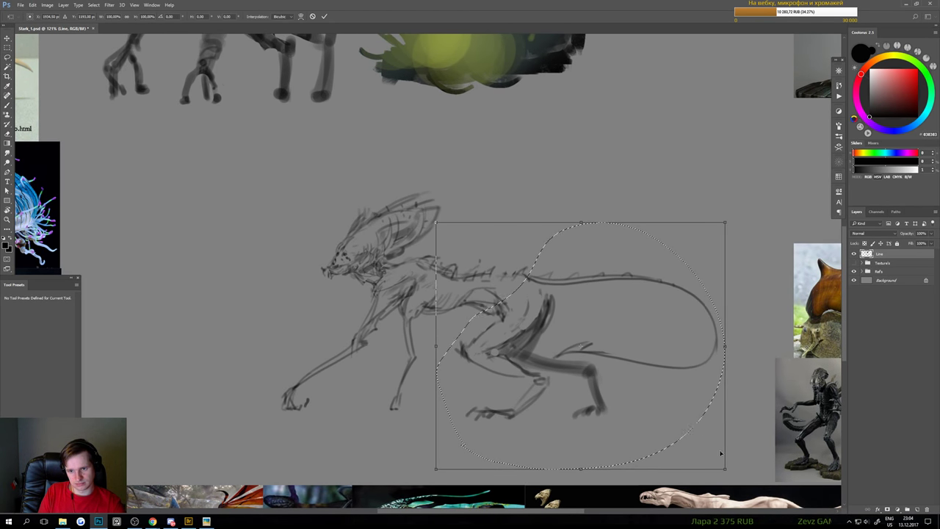
{"action": "left_click_drag", "start_coordinate": [724, 468], "coordinate": [697, 452]}
{"action": "left_click_drag", "start_coordinate": [601, 396], "coordinate": [606, 400]}
{"action": "left_click_drag", "start_coordinate": [576, 455], "coordinate": [576, 468]}
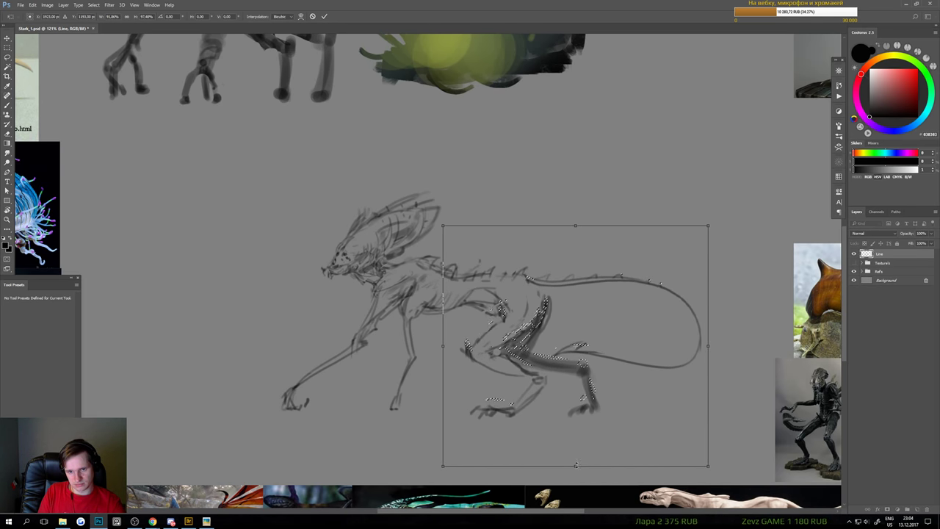
{"action": "left_click_drag", "start_coordinate": [584, 424], "coordinate": [588, 418]}
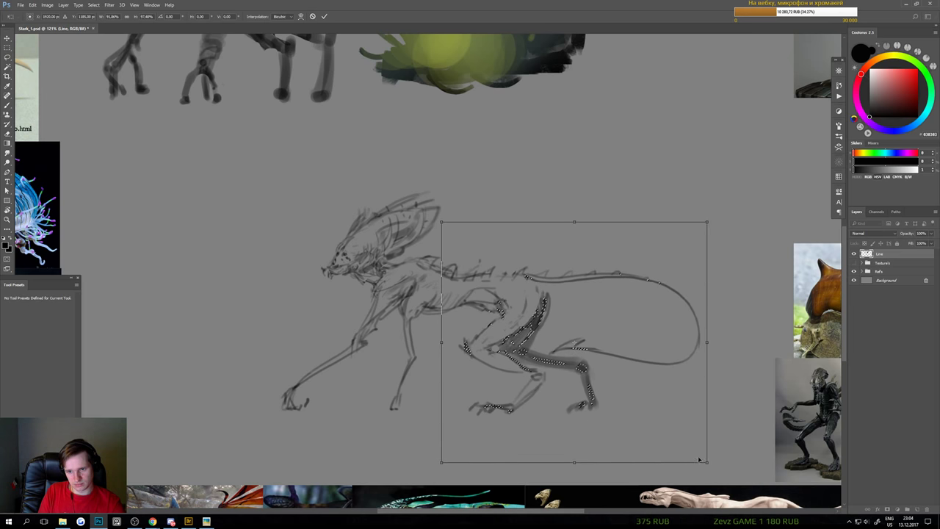
{"action": "left_click_drag", "start_coordinate": [707, 460], "coordinate": [684, 443]}
{"action": "key", "text": "ctrl+z"}
{"action": "mouse_move", "coordinate": [647, 404]}
{"action": "left_mouse_down"}
{"action": "mouse_move", "coordinate": [667, 423]}
{"action": "mouse_move", "coordinate": [653, 409]}
{"action": "left_mouse_up"}
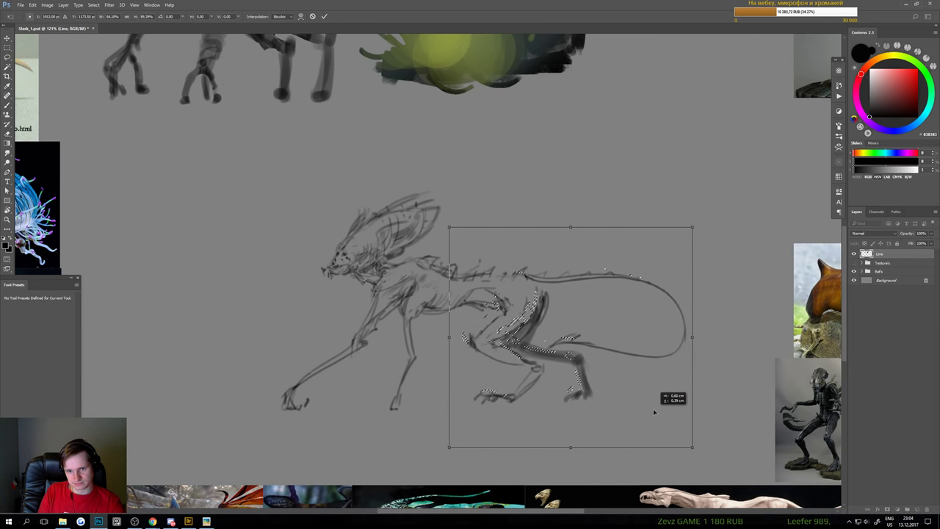
{"action": "left_click_drag", "start_coordinate": [570, 450], "coordinate": [570, 453]}
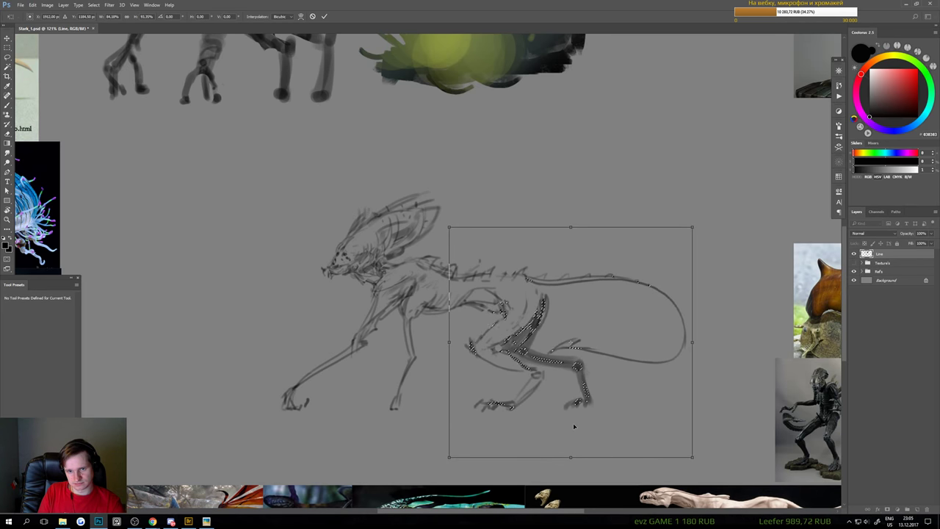
{"action": "key", "text": "Return"}
{"action": "key", "text": "ctrl+d"}
Erase the lower segment and foot of the front leg behind the outstretched one, and redefine its upper segment down to the elbow
{"action": "mouse_move", "coordinate": [497, 297]}
{"action": "left_mouse_down"}
{"action": "mouse_move", "coordinate": [440, 305]}
{"action": "mouse_move", "coordinate": [473, 309]}
{"action": "mouse_move", "coordinate": [440, 330]}
{"action": "mouse_move", "coordinate": [438, 311]}
{"action": "left_mouse_up"}
{"action": "key", "text": "b"}
{"action": "scroll", "coordinate": [438, 316], "scroll_direction": "up", "scroll_amount": 1}
{"action": "key", "text": "e"}
{"action": "key", "text": "b"}
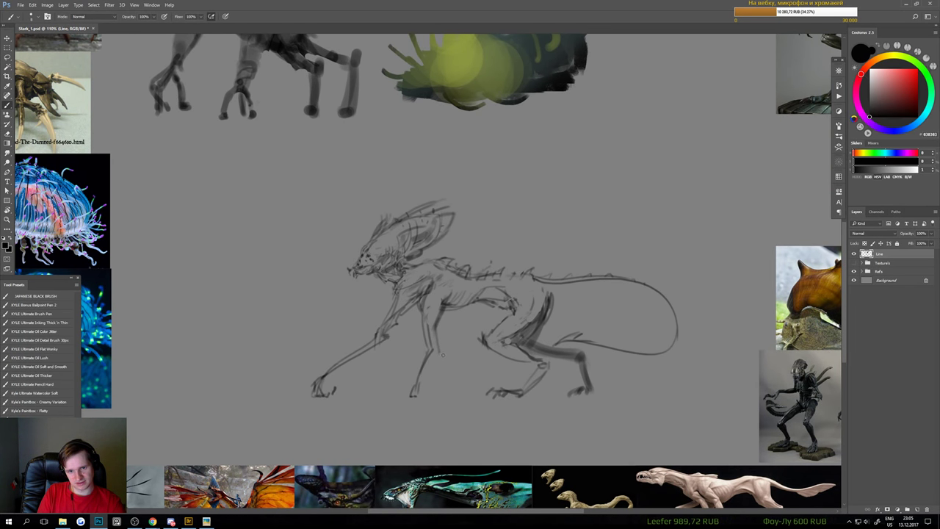
{"action": "key", "text": "e"}
{"action": "left_click_drag", "start_coordinate": [427, 359], "coordinate": [422, 332]}
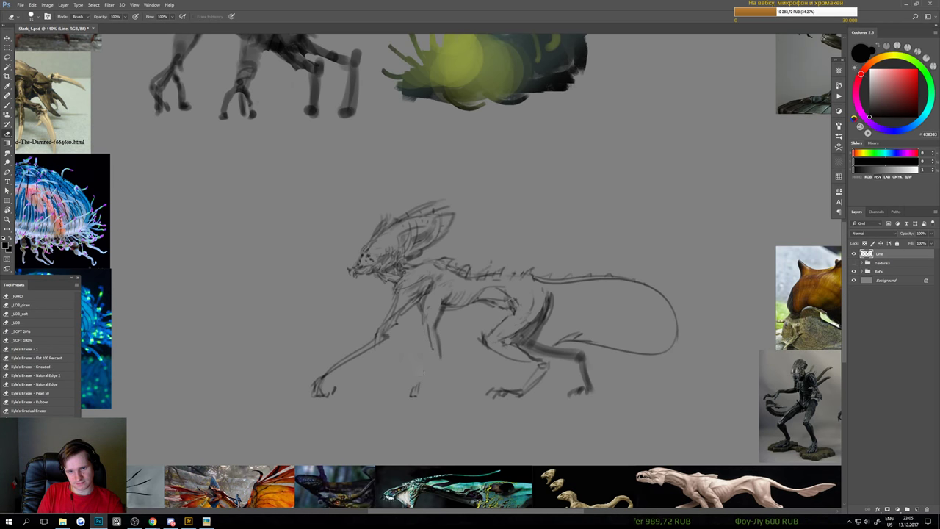
{"action": "left_click_drag", "start_coordinate": [420, 373], "coordinate": [414, 394]}
{"action": "key", "text": "b"}
{"action": "mouse_move", "coordinate": [426, 325]}
{"action": "left_mouse_down"}
{"action": "mouse_move", "coordinate": [448, 361]}
{"action": "mouse_move", "coordinate": [432, 332]}
{"action": "left_mouse_up"}
{"action": "key", "text": "e"}
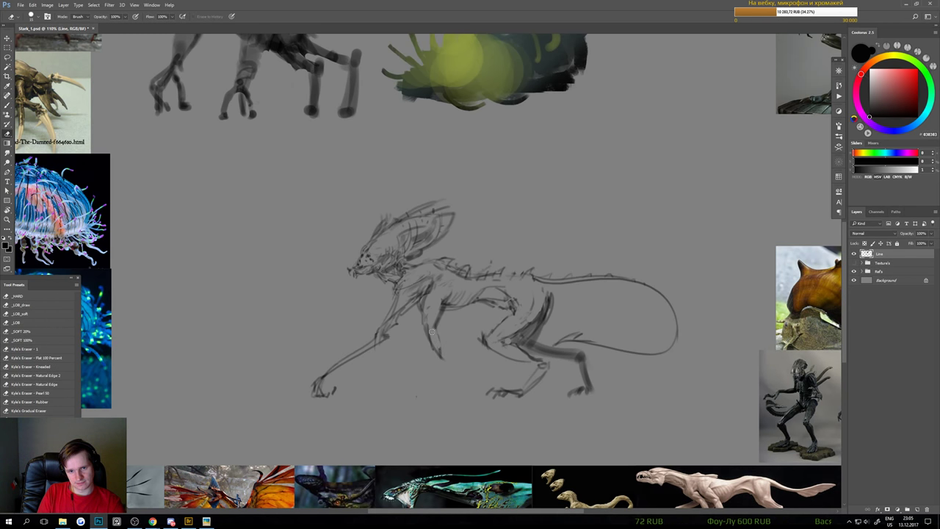
{"action": "key", "text": "b"}
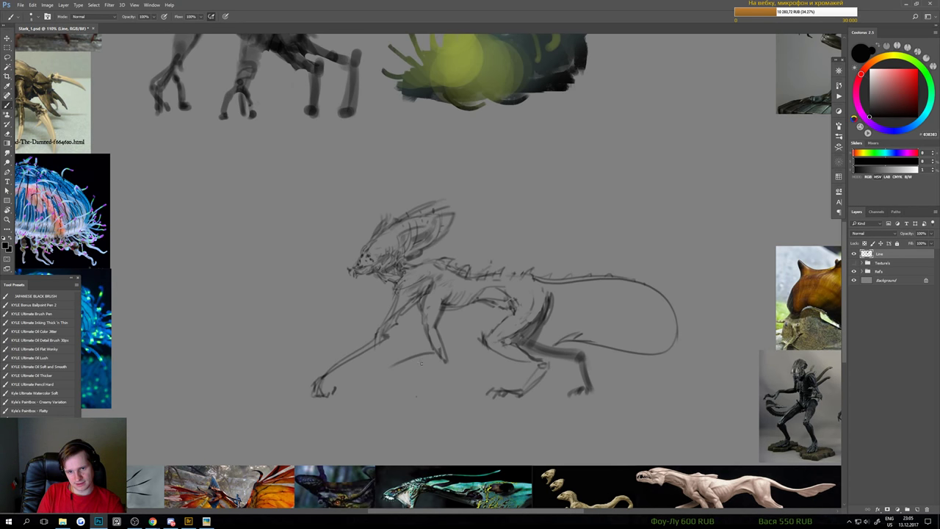
Redraw that front leg's forearm as a long segment reaching forward from the elbow to a clawed hand, reworking the strokes as needed
{"action": "key", "text": "ctrl+z"}
{"action": "left_click_drag", "start_coordinate": [435, 354], "coordinate": [371, 373]}
{"action": "key", "text": "ctrl+z"}
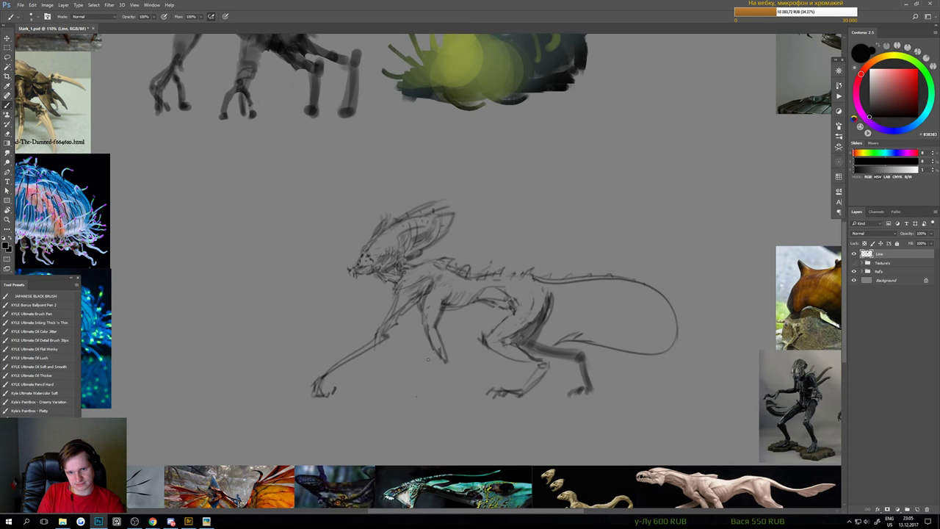
{"action": "left_click_drag", "start_coordinate": [437, 355], "coordinate": [382, 365]}
{"action": "key", "text": "ctrl+z"}
{"action": "mouse_move", "coordinate": [442, 355]}
{"action": "left_mouse_down"}
{"action": "mouse_move", "coordinate": [379, 372]}
{"action": "mouse_move", "coordinate": [444, 361]}
{"action": "left_mouse_up"}
{"action": "mouse_move", "coordinate": [369, 373]}
{"action": "left_mouse_down"}
{"action": "mouse_move", "coordinate": [348, 382]}
{"action": "mouse_move", "coordinate": [367, 389]}
{"action": "mouse_move", "coordinate": [354, 411]}
{"action": "left_mouse_up"}
{"action": "left_click_drag", "start_coordinate": [390, 394], "coordinate": [421, 395]}
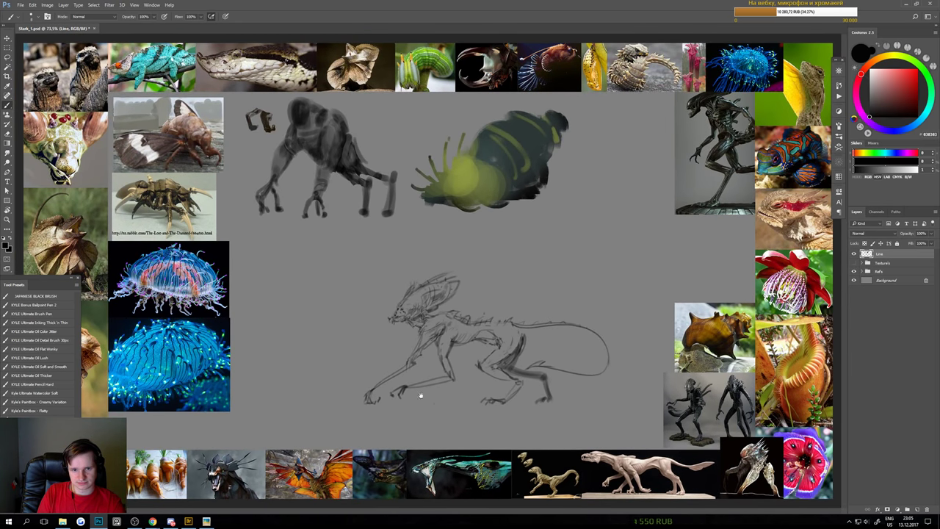
Shade the chest and upper arm, the belly, and the underside of the tail's base with a soft broad brush
{"action": "scroll", "coordinate": [421, 396], "scroll_direction": "up", "scroll_amount": 2}
{"action": "scroll", "coordinate": [455, 389], "scroll_direction": "up", "scroll_amount": 2}
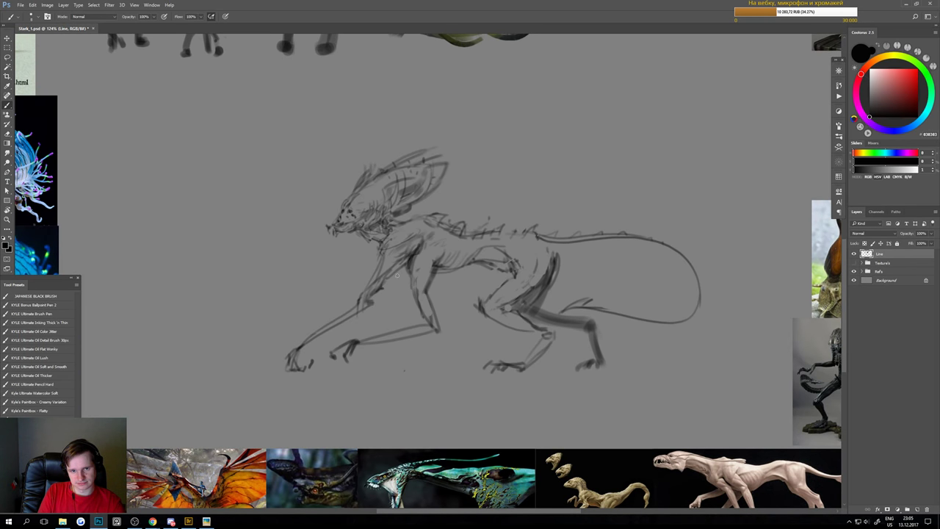
{"action": "left_click_drag", "start_coordinate": [385, 285], "coordinate": [412, 262]}
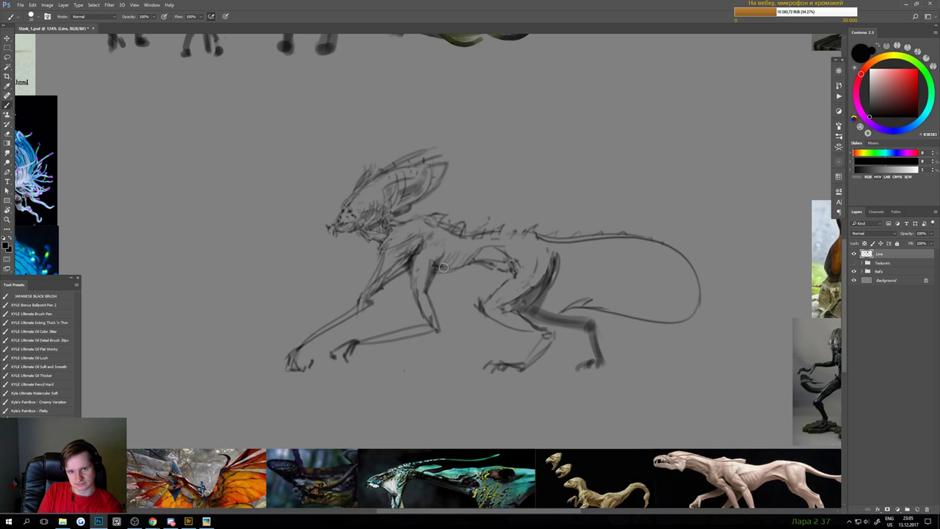
{"action": "mouse_move", "coordinate": [434, 270]}
{"action": "left_mouse_down"}
{"action": "mouse_move", "coordinate": [499, 252]}
{"action": "mouse_move", "coordinate": [528, 286]}
{"action": "left_mouse_up"}
{"action": "mouse_move", "coordinate": [555, 252]}
{"action": "left_mouse_down"}
{"action": "mouse_move", "coordinate": [547, 267]}
{"action": "mouse_move", "coordinate": [568, 248]}
{"action": "mouse_move", "coordinate": [668, 250]}
{"action": "left_mouse_up"}
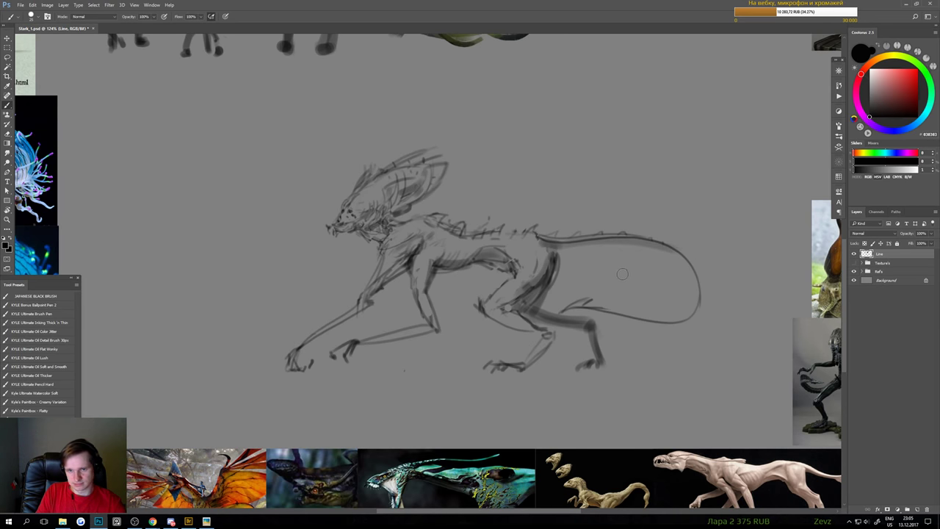
Thicken the tail's outer curve and lower return with shading strokes from a smaller brush
{"action": "left_click_drag", "start_coordinate": [574, 304], "coordinate": [676, 305]}
{"action": "key", "text": "ctrl+z"}
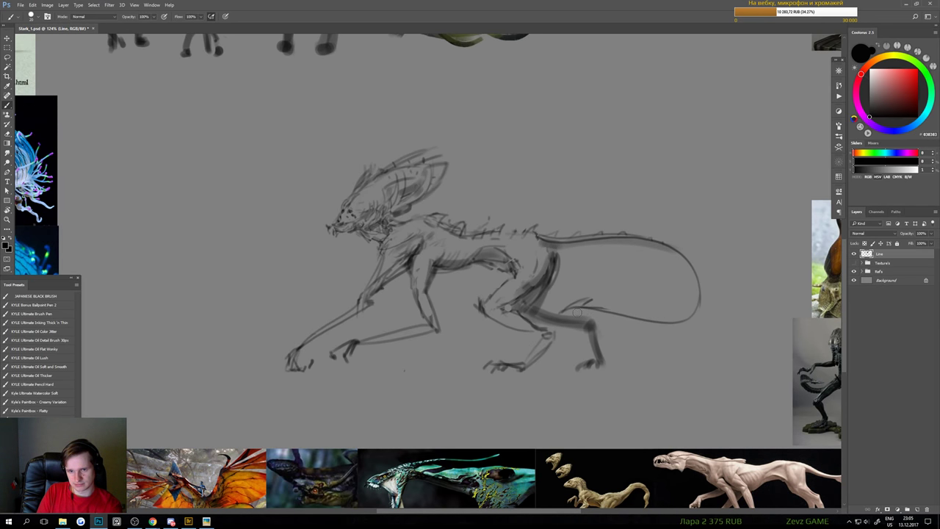
{"action": "key", "text": "bracketleft"}
{"action": "key", "text": "bracketleft"}
{"action": "key", "text": "bracketleft"}
{"action": "left_click_drag", "start_coordinate": [590, 309], "coordinate": [676, 319]}
{"action": "left_click_drag", "start_coordinate": [695, 273], "coordinate": [686, 314]}
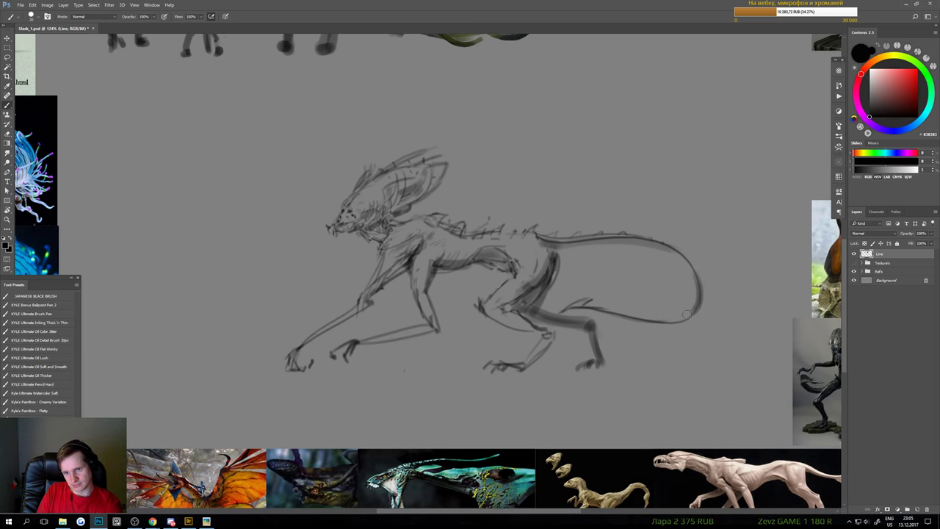
Erase the tall spines along the back and shade a low dark ridge in their place
{"action": "key", "text": "e"}
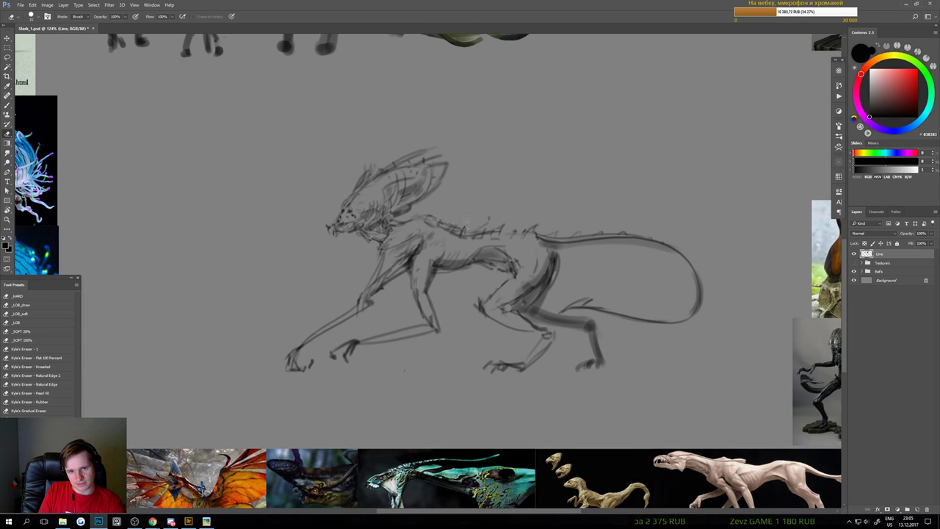
{"action": "key", "text": "b"}
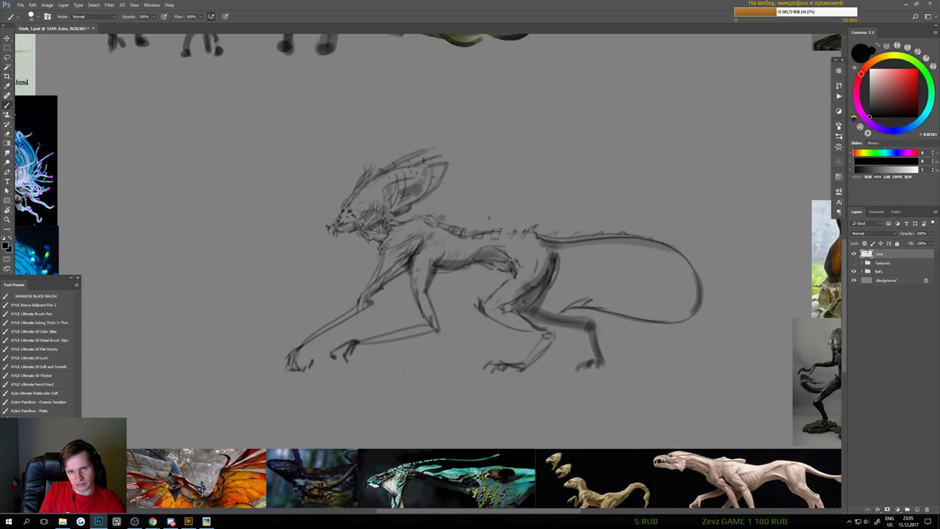
{"action": "left_click_drag", "start_coordinate": [456, 230], "coordinate": [474, 231]}
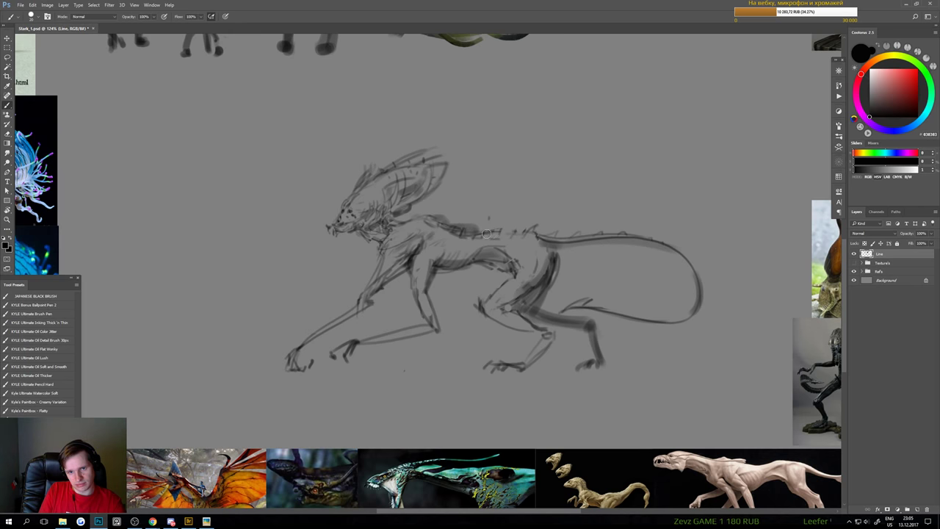
{"action": "scroll", "coordinate": [500, 275], "scroll_direction": "up", "scroll_amount": 2}
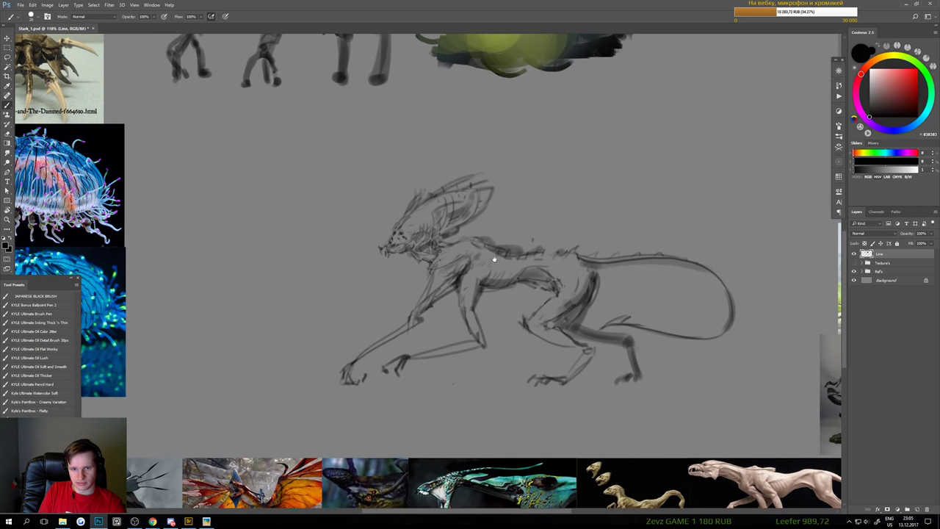
Extend the front-leg elbows and the hind-leg hocks with pointed spurs
{"action": "scroll", "coordinate": [432, 204], "scroll_direction": "down", "scroll_amount": 3}
{"action": "scroll", "coordinate": [459, 250], "scroll_direction": "up", "scroll_amount": 3}
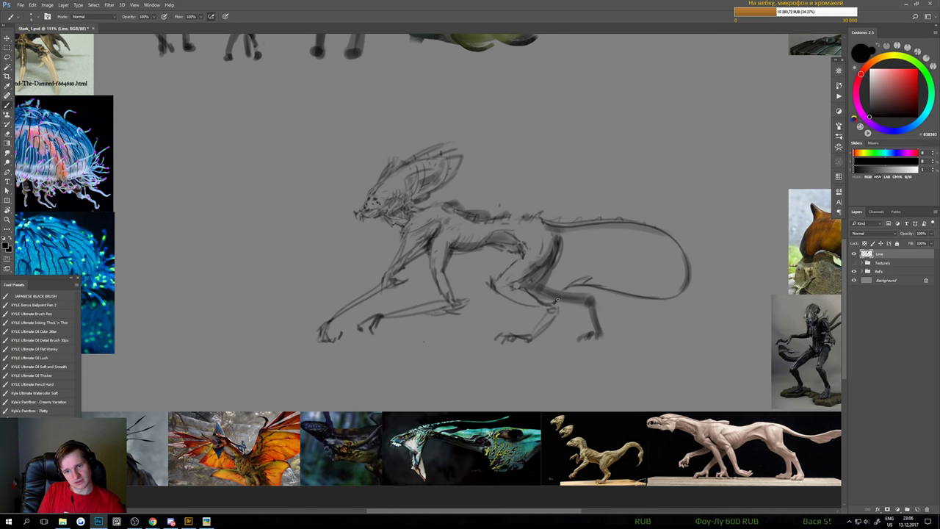
{"action": "left_click_drag", "start_coordinate": [582, 313], "coordinate": [570, 303]}
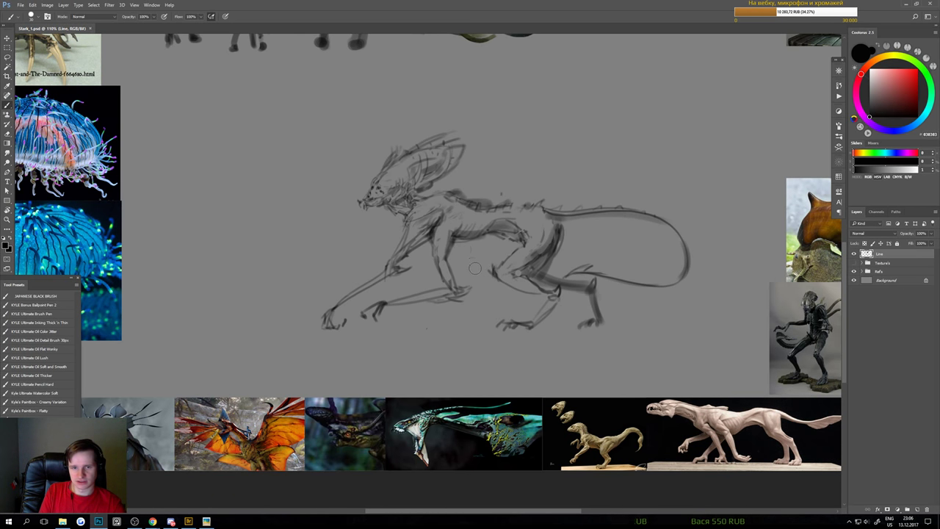
Block in a bent middle leg behind the front legs with broad dark strokes, from the belly through the knee to a flat foot
{"action": "left_click_drag", "start_coordinate": [461, 243], "coordinate": [473, 278]}
{"action": "key", "text": "ctrl+z"}
{"action": "left_click_drag", "start_coordinate": [459, 247], "coordinate": [485, 276]}
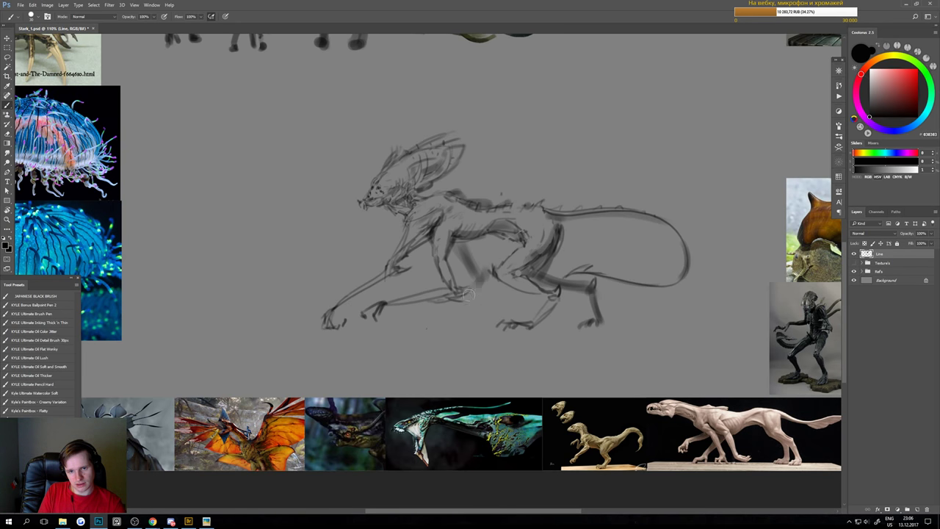
{"action": "left_click_drag", "start_coordinate": [477, 287], "coordinate": [432, 323]}
{"action": "key", "text": "ctrl+z"}
{"action": "left_click_drag", "start_coordinate": [483, 275], "coordinate": [449, 320]}
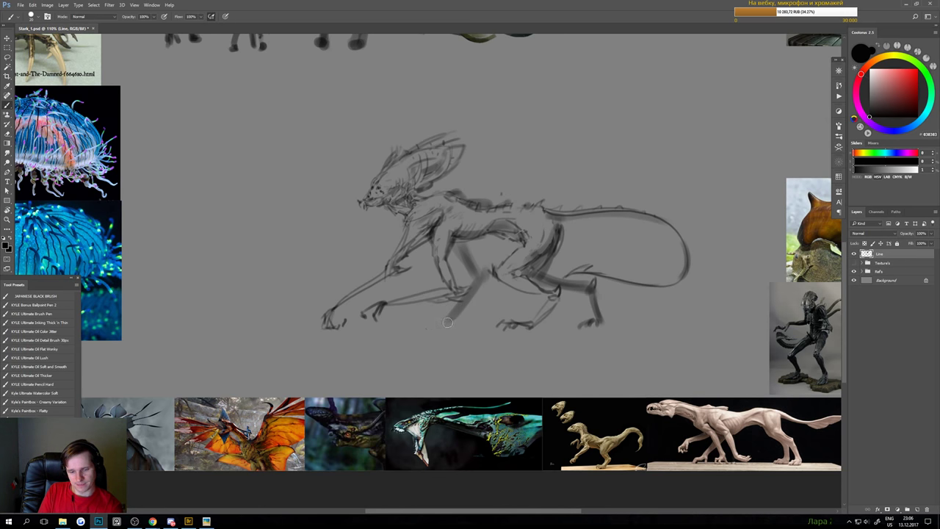
{"action": "left_click_drag", "start_coordinate": [429, 327], "coordinate": [437, 329]}
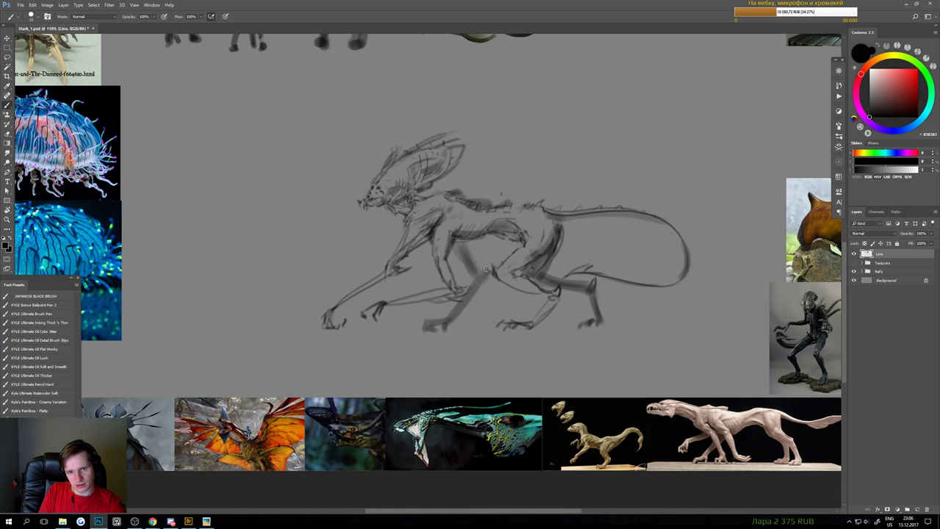
{"action": "mouse_move", "coordinate": [468, 251]}
{"action": "left_mouse_down"}
{"action": "mouse_move", "coordinate": [477, 273]}
{"action": "mouse_move", "coordinate": [456, 256]}
{"action": "left_mouse_up"}
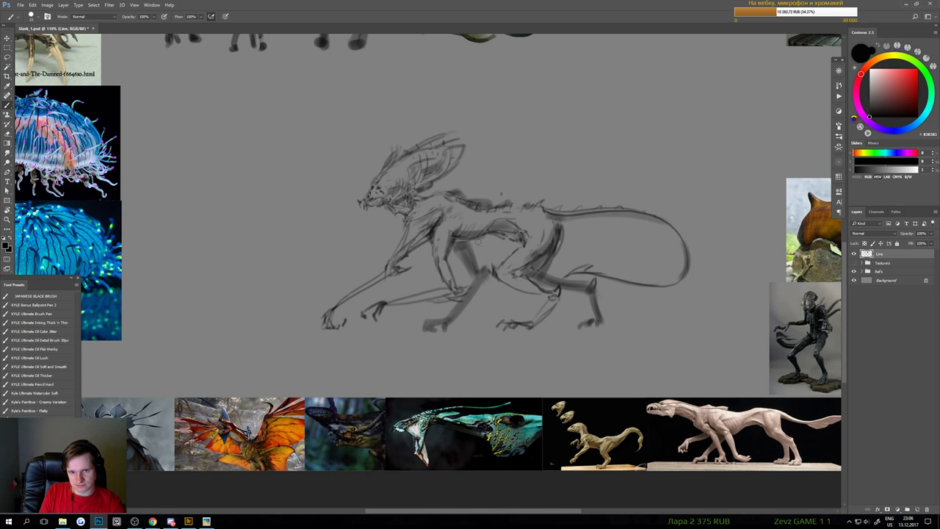
Block in a second middle leg behind the first, running from under the belly down to a toed foot
{"action": "left_click_drag", "start_coordinate": [478, 241], "coordinate": [509, 268]}
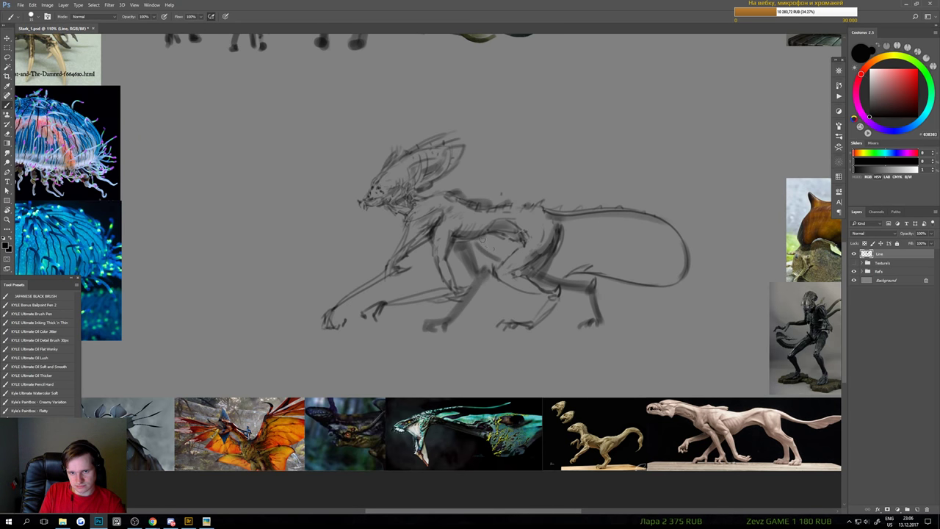
{"action": "mouse_move", "coordinate": [488, 241]}
{"action": "left_mouse_down"}
{"action": "mouse_move", "coordinate": [504, 284]}
{"action": "mouse_move", "coordinate": [488, 323]}
{"action": "left_mouse_up"}
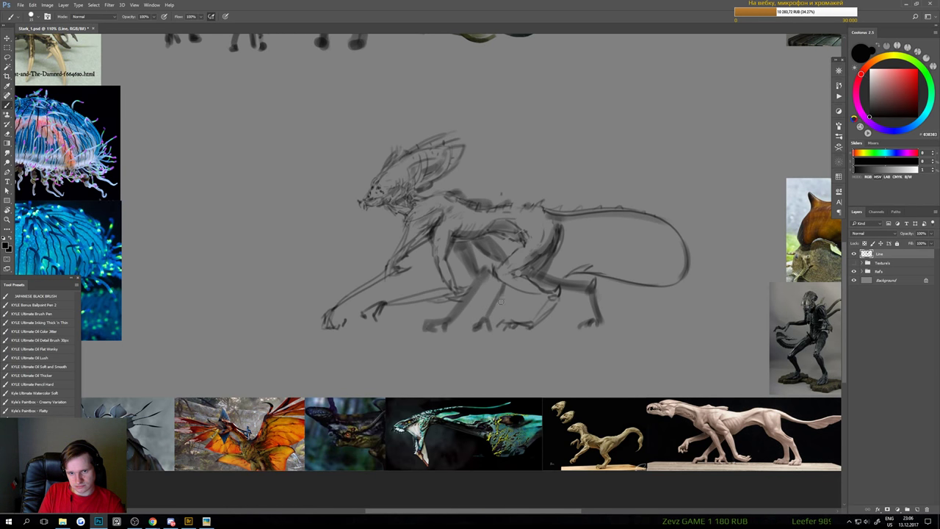
{"action": "left_click_drag", "start_coordinate": [488, 316], "coordinate": [510, 289]}
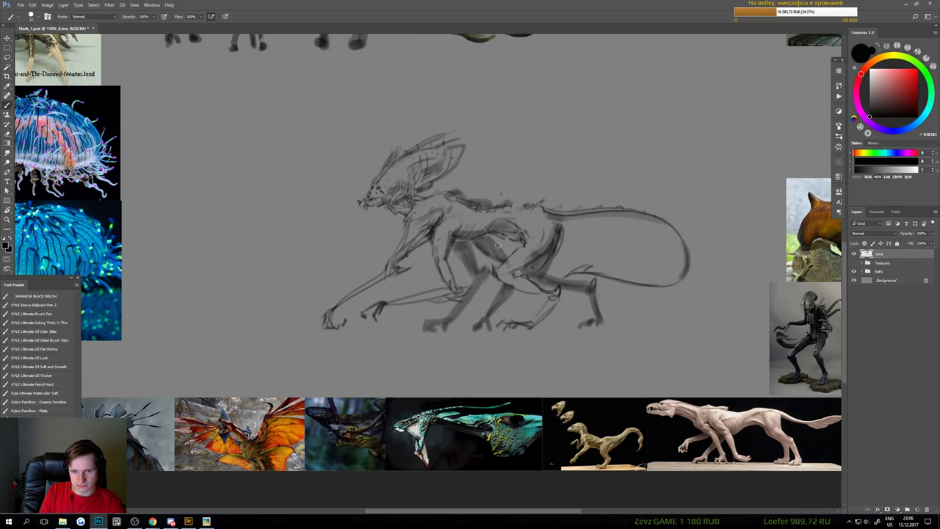
{"action": "scroll", "coordinate": [507, 262], "scroll_direction": "down", "scroll_amount": 6}
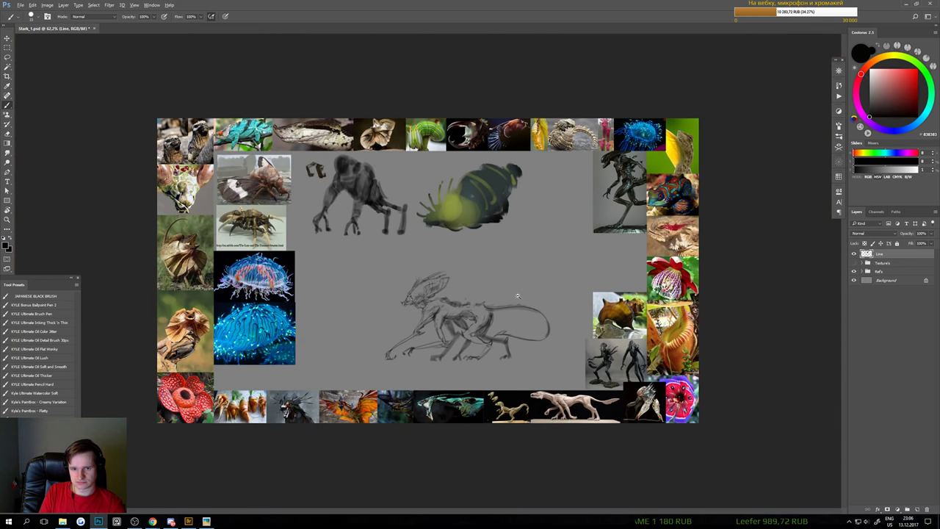
Block in a flat foot under the rearmost hind leg with broad dark strokes
{"action": "scroll", "coordinate": [489, 349], "scroll_direction": "up", "scroll_amount": 7}
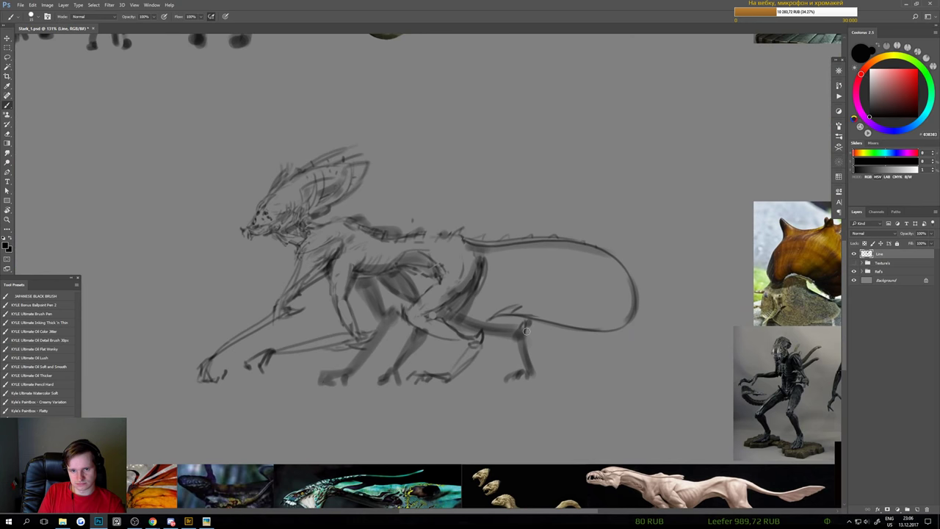
{"action": "key", "text": "e"}
{"action": "key", "text": "b"}
{"action": "mouse_move", "coordinate": [506, 383]}
{"action": "left_mouse_down"}
{"action": "mouse_move", "coordinate": [545, 370]}
{"action": "mouse_move", "coordinate": [544, 382]}
{"action": "left_mouse_up"}
{"action": "key", "text": "e"}
{"action": "key", "text": "b"}
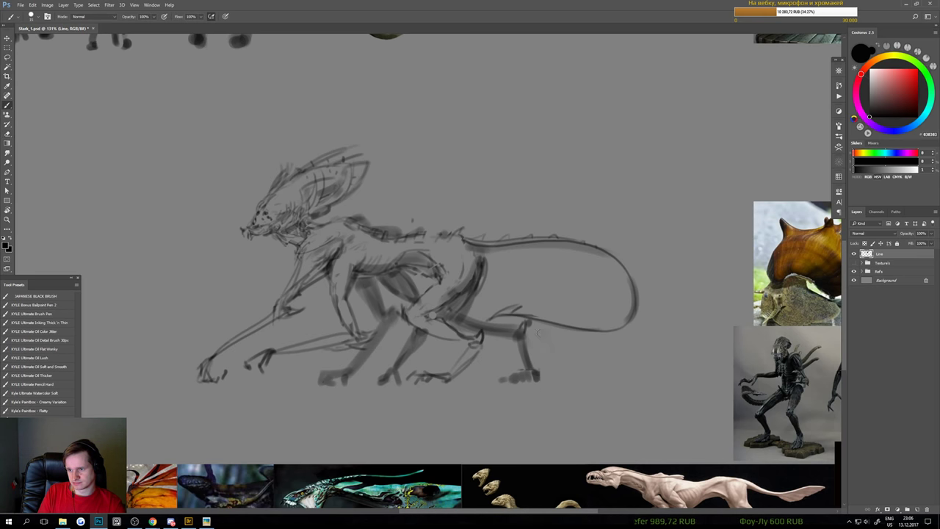
Trim the rearmost foot's blocky shape, outline its top and toes with thin dark lines, and touch up the neighbouring hind foot
{"action": "scroll", "coordinate": [527, 365], "scroll_direction": "up", "scroll_amount": 2}
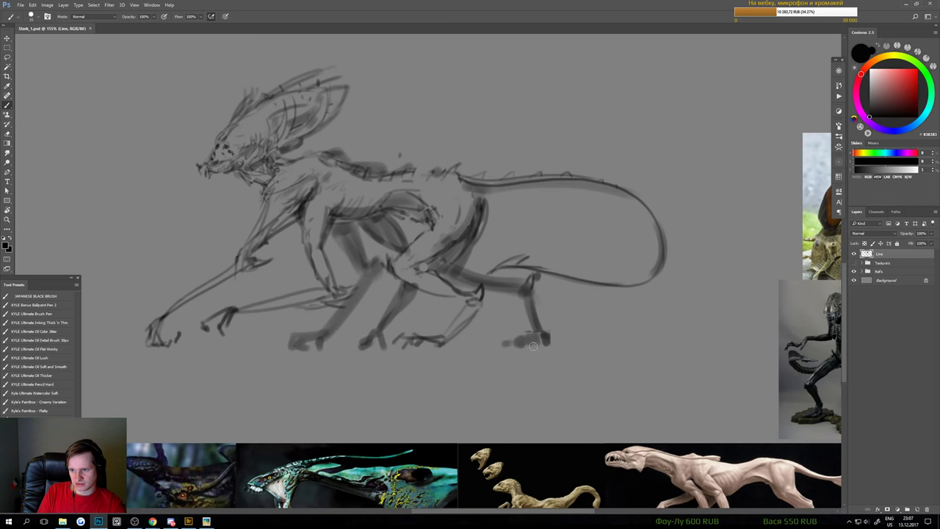
{"action": "key", "text": "e"}
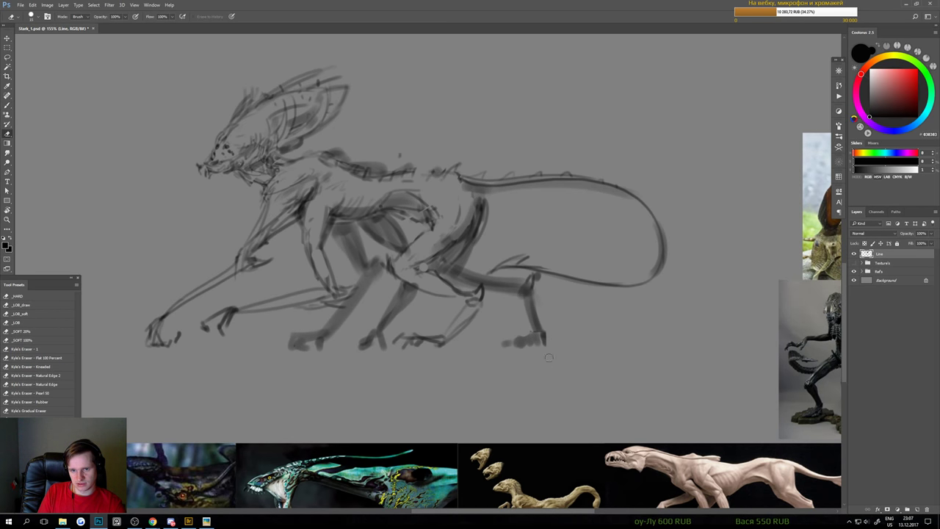
{"action": "key", "text": "b"}
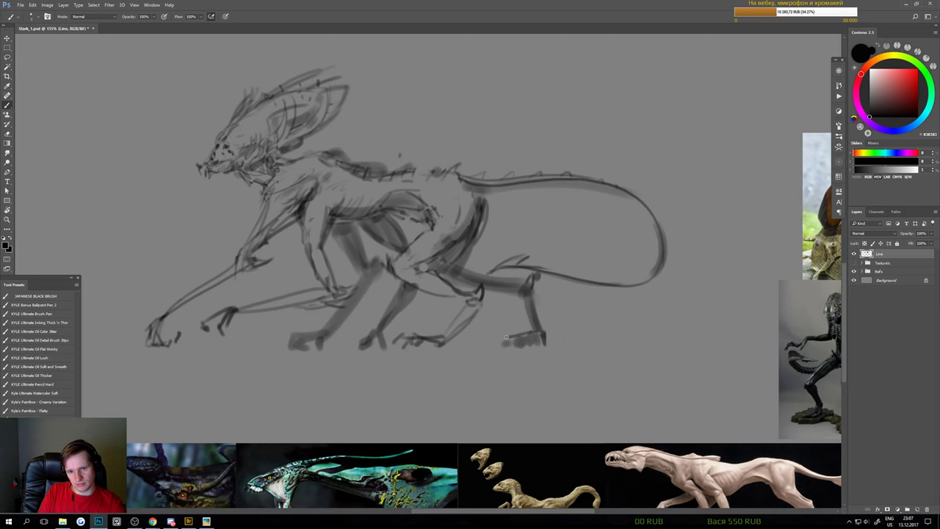
{"action": "mouse_move", "coordinate": [506, 338]}
{"action": "left_mouse_down"}
{"action": "mouse_move", "coordinate": [545, 346]}
{"action": "mouse_move", "coordinate": [538, 334]}
{"action": "mouse_move", "coordinate": [517, 345]}
{"action": "mouse_move", "coordinate": [536, 335]}
{"action": "mouse_move", "coordinate": [511, 337]}
{"action": "left_mouse_up"}
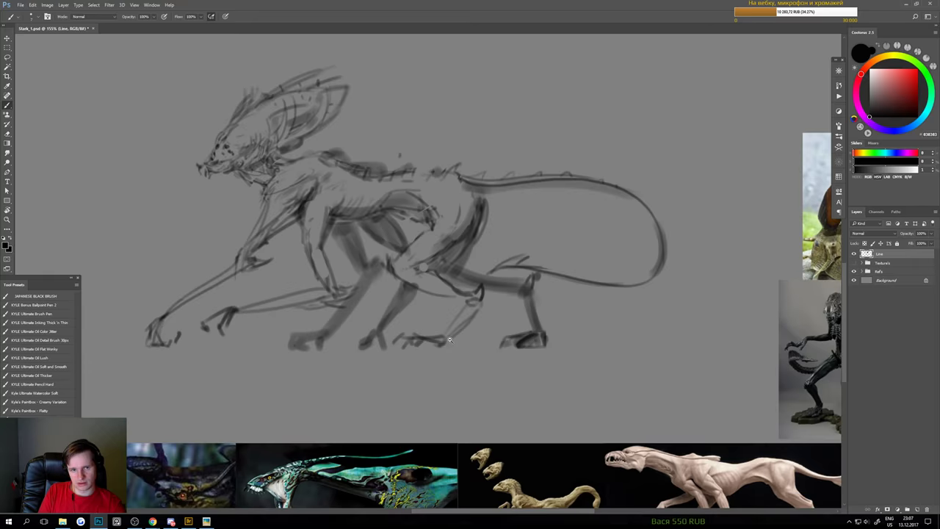
{"action": "left_click_drag", "start_coordinate": [450, 340], "coordinate": [445, 338]}
{"action": "left_click_drag", "start_coordinate": [444, 321], "coordinate": [452, 355]}
{"action": "key", "text": "e"}
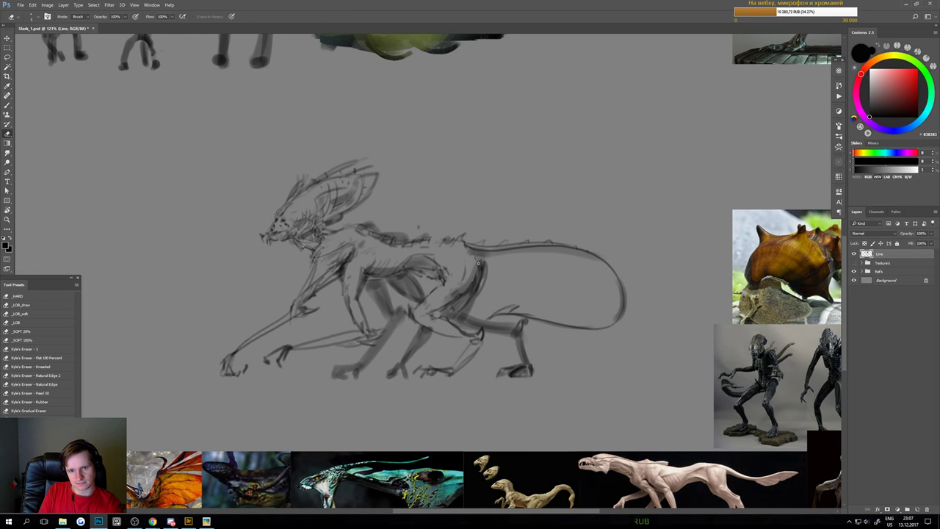
Sketch a short contour behind the hind thigh just beneath the tail base
{"action": "key", "text": "b"}
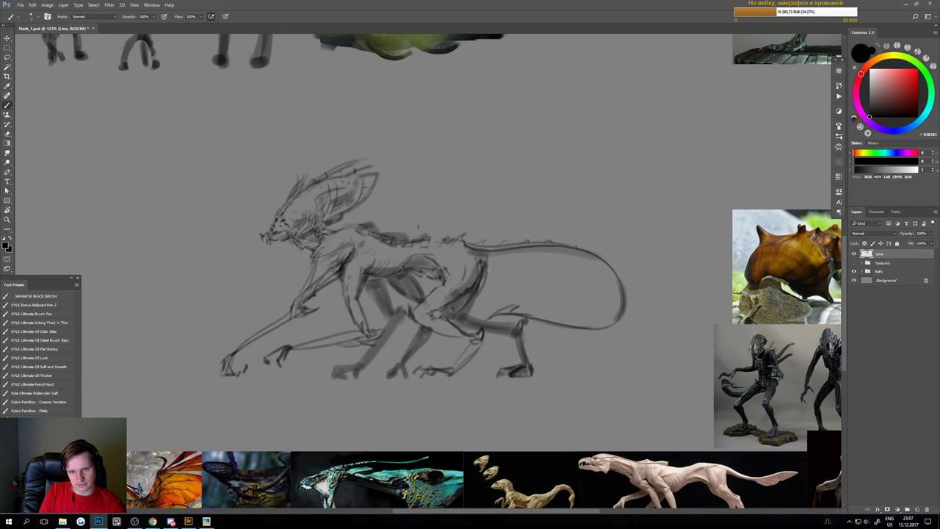
{"action": "left_click_drag", "start_coordinate": [492, 257], "coordinate": [488, 286]}
{"action": "key", "text": "ctrl+z"}
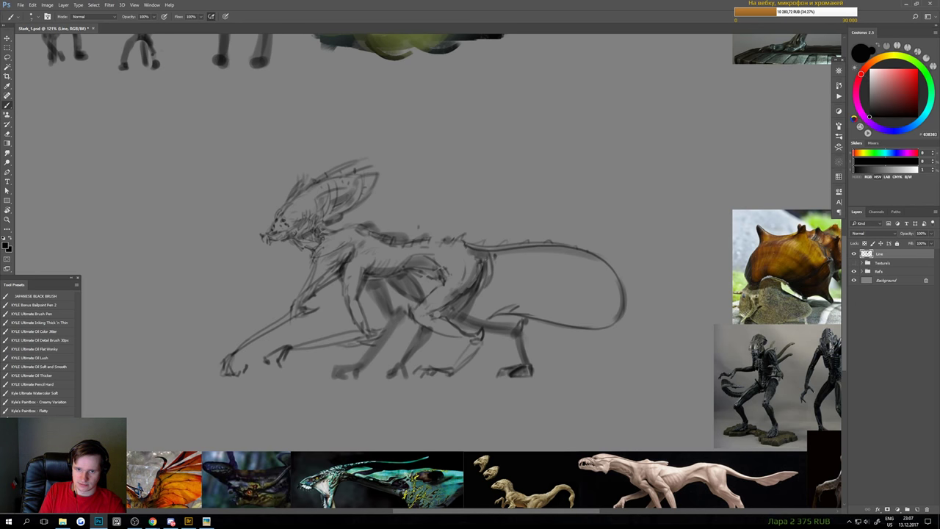
{"action": "key", "text": "e"}
{"action": "key", "text": "b"}
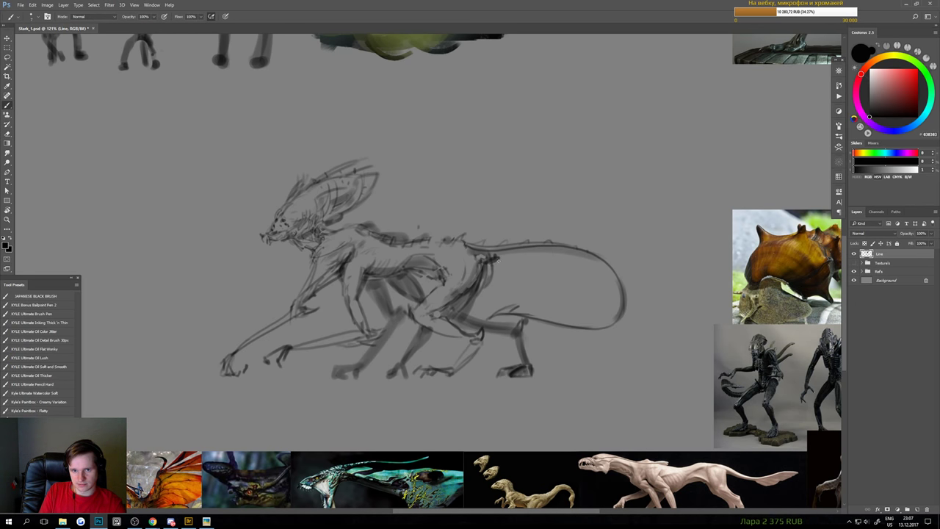
{"action": "left_click_drag", "start_coordinate": [497, 258], "coordinate": [560, 255]}
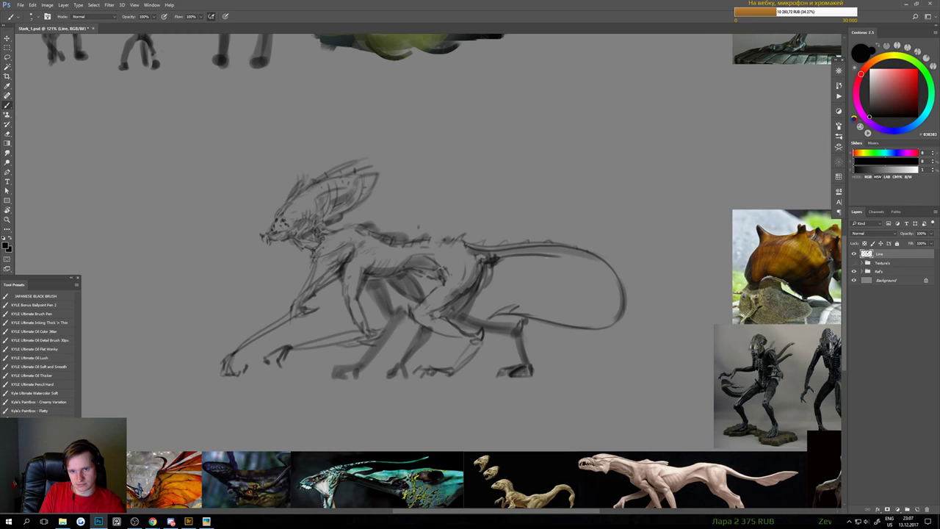
{"action": "key", "text": "ctrl+alt+z"}
{"action": "key", "text": "ctrl+alt+z"}
{"action": "key", "text": "ctrl+alt+z"}
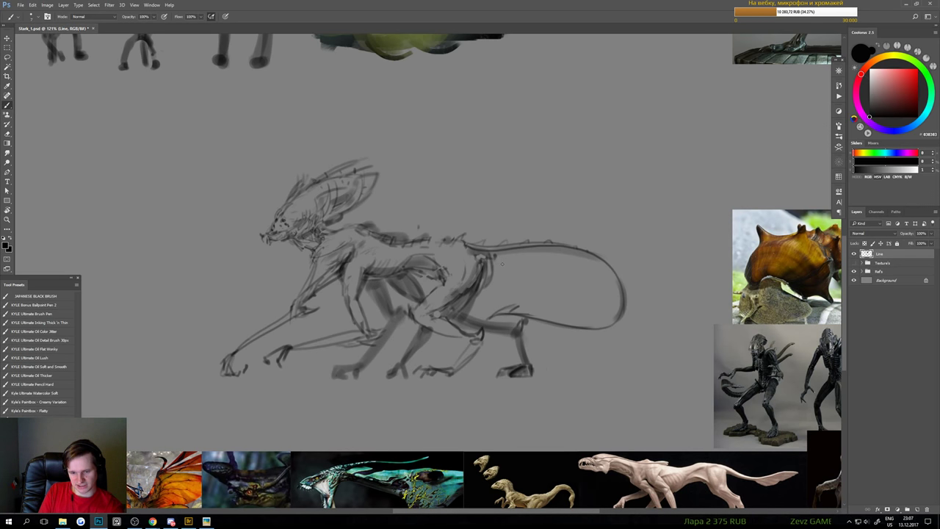
{"action": "left_click_drag", "start_coordinate": [506, 257], "coordinate": [617, 298]}
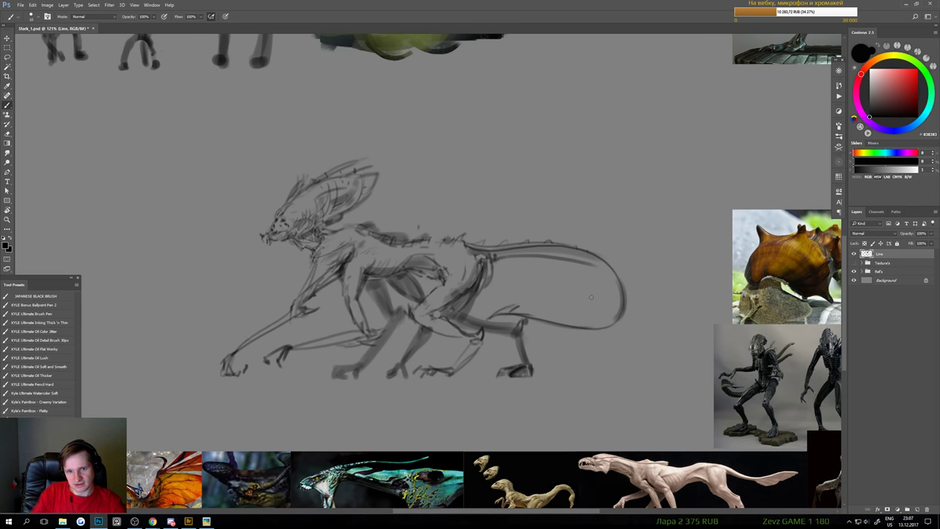
{"action": "key", "text": "ctrl+alt+z"}
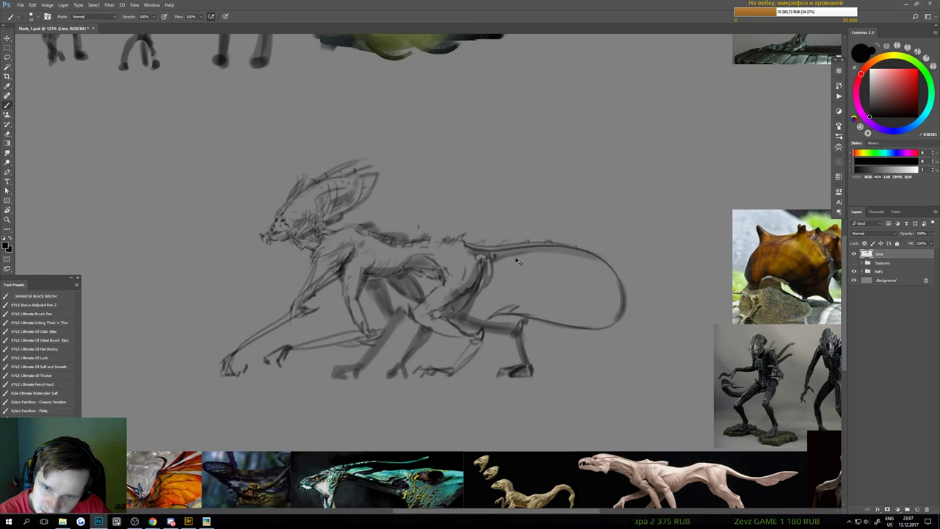
{"action": "mouse_move", "coordinate": [499, 254]}
{"action": "left_mouse_down"}
{"action": "mouse_move", "coordinate": [627, 285]}
{"action": "mouse_move", "coordinate": [638, 191]}
{"action": "mouse_move", "coordinate": [630, 311]}
{"action": "mouse_move", "coordinate": [558, 412]}
{"action": "left_mouse_up"}
{"action": "key", "text": "ctrl+z"}
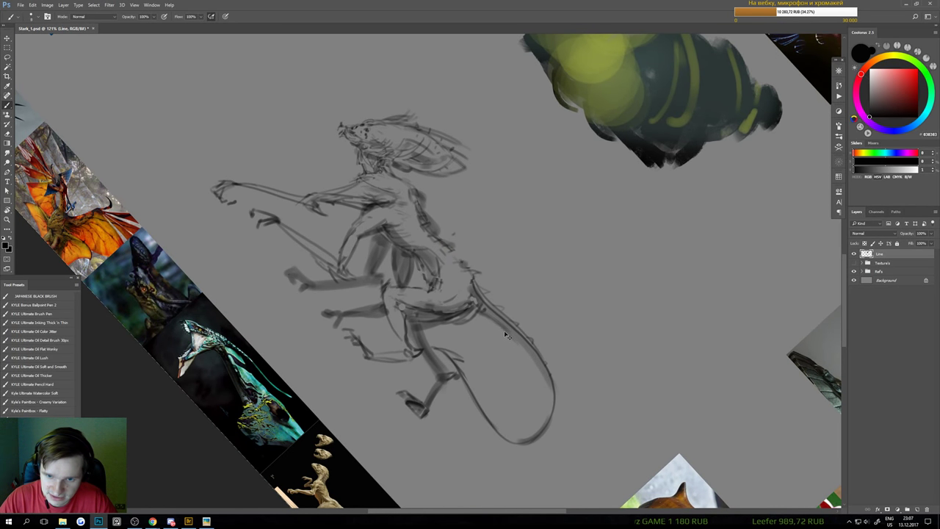
{"action": "left_click_drag", "start_coordinate": [509, 332], "coordinate": [545, 429]}
{"action": "key", "text": "ctrl+z"}
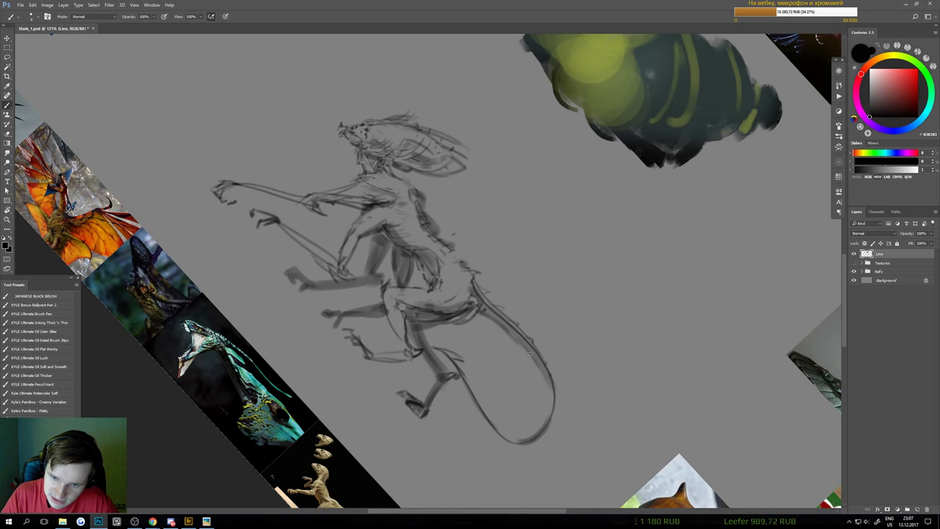
Draw a second contour along the inside of the tail loop to thicken the tail around its curve
{"action": "mouse_move", "coordinate": [530, 353]}
{"action": "left_mouse_down"}
{"action": "mouse_move", "coordinate": [549, 422]}
{"action": "mouse_move", "coordinate": [535, 429]}
{"action": "left_mouse_up"}
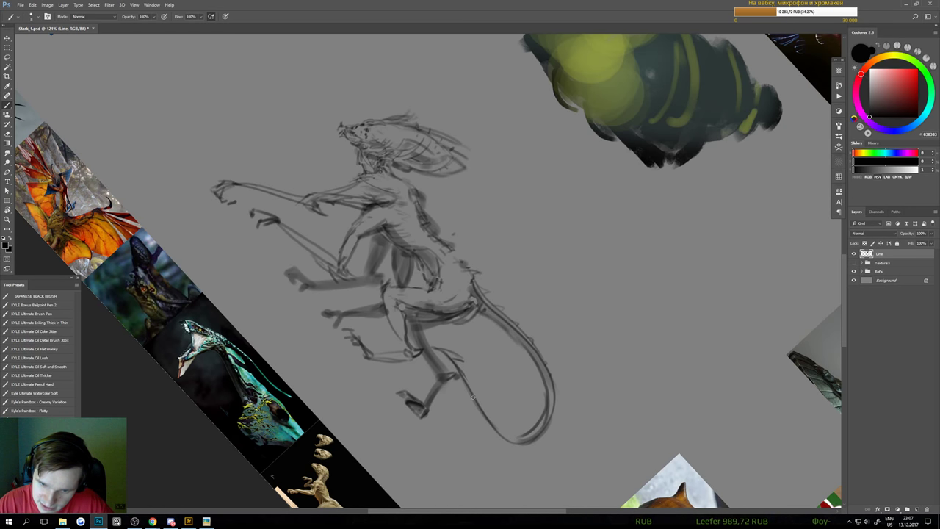
{"action": "left_click_drag", "start_coordinate": [473, 398], "coordinate": [513, 436]}
{"action": "key", "text": "r"}
{"action": "mouse_move", "coordinate": [570, 302]}
{"action": "left_mouse_down"}
{"action": "mouse_move", "coordinate": [587, 169]}
{"action": "mouse_move", "coordinate": [539, 141]}
{"action": "left_mouse_up"}
Add small barbs along the outer curve and lower stretch of the tail, and save the file
{"action": "key", "text": "e"}
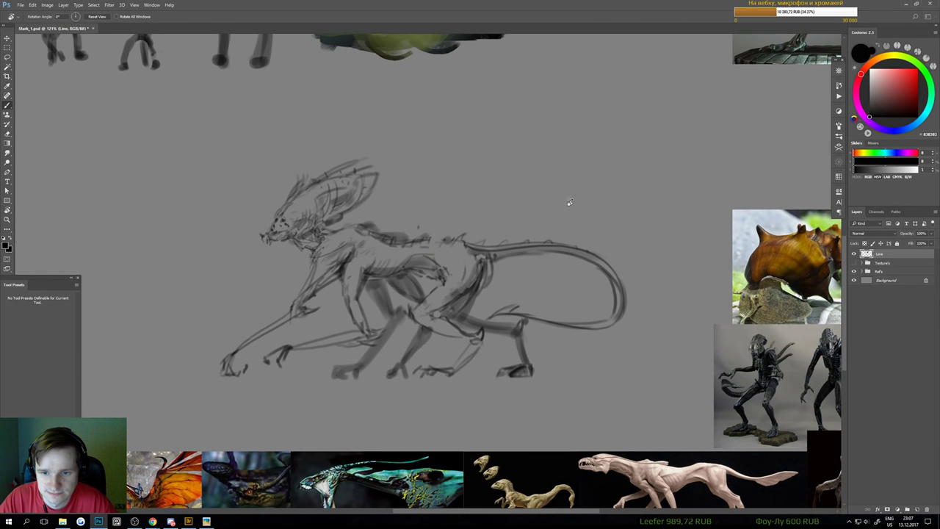
{"action": "key", "text": "b"}
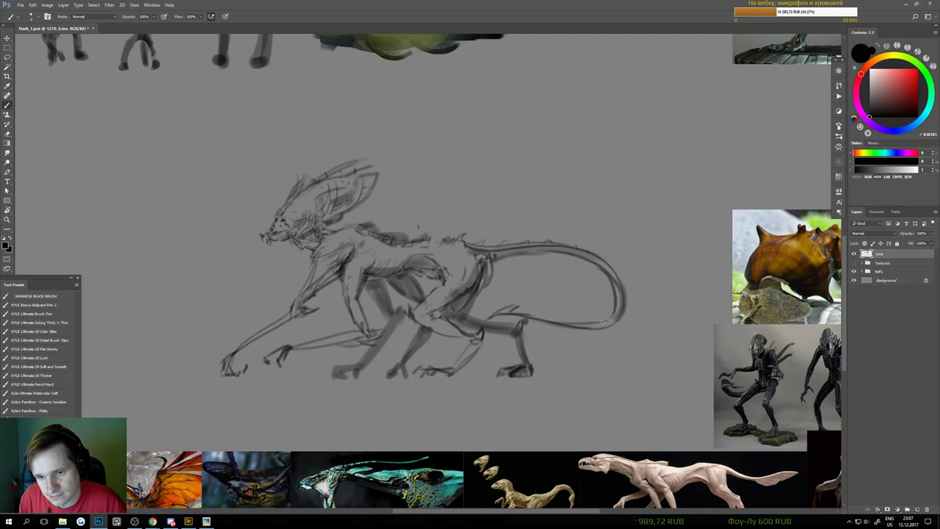
{"action": "left_click_drag", "start_coordinate": [614, 331], "coordinate": [571, 338]}
{"action": "key", "text": "ctrl+s"}
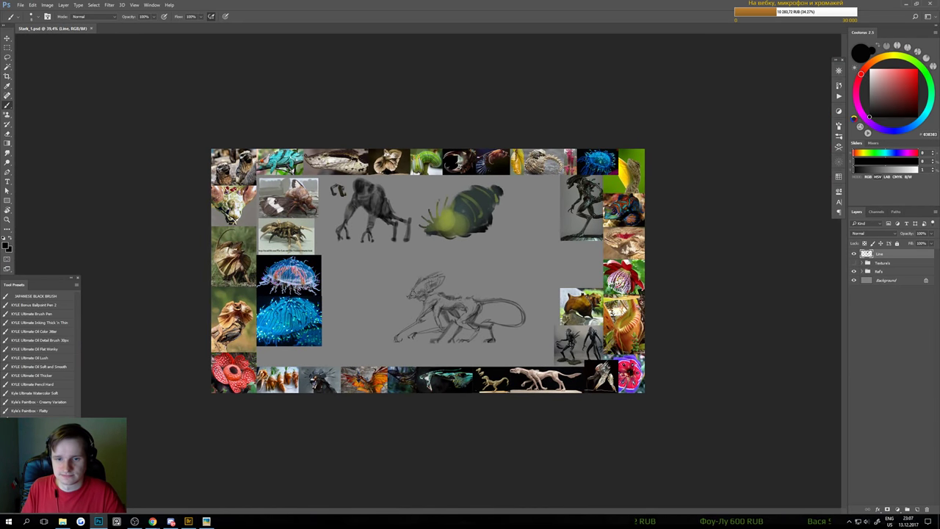
Add short thin detail strokes along the forehead and crest of the creature's head, and save the file
{"action": "scroll", "coordinate": [514, 339], "scroll_direction": "up", "scroll_amount": 3}
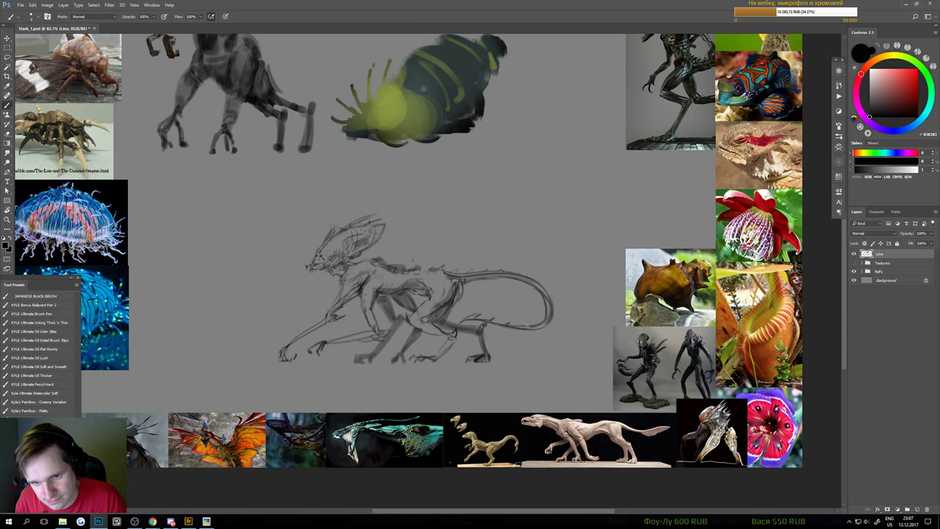
{"action": "scroll", "coordinate": [514, 327], "scroll_direction": "down", "scroll_amount": 5}
{"action": "scroll", "coordinate": [458, 321], "scroll_direction": "up", "scroll_amount": 4}
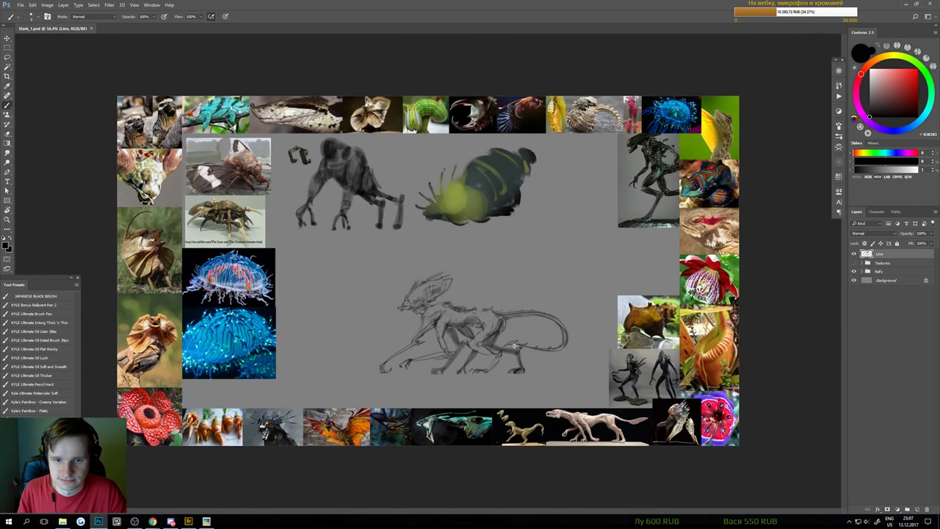
{"action": "scroll", "coordinate": [441, 308], "scroll_direction": "up", "scroll_amount": 4}
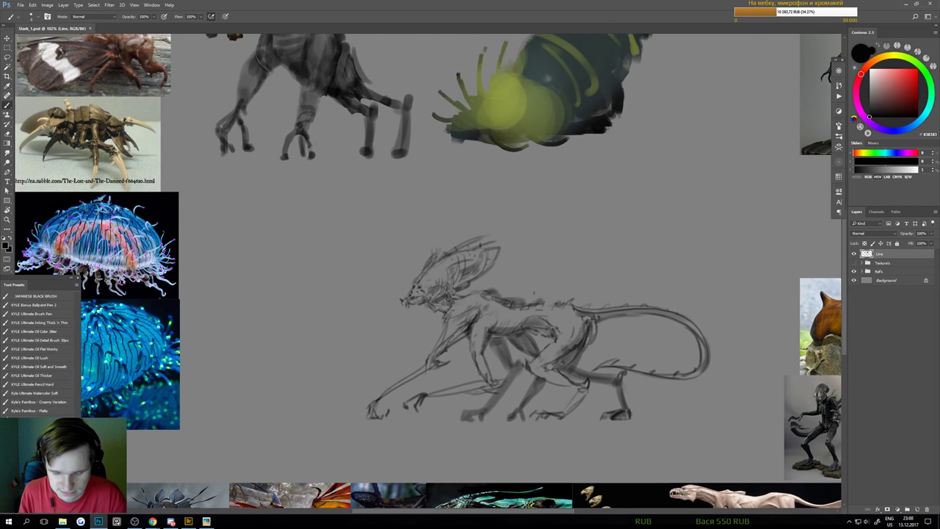
{"action": "left_click_drag", "start_coordinate": [414, 282], "coordinate": [423, 274]}
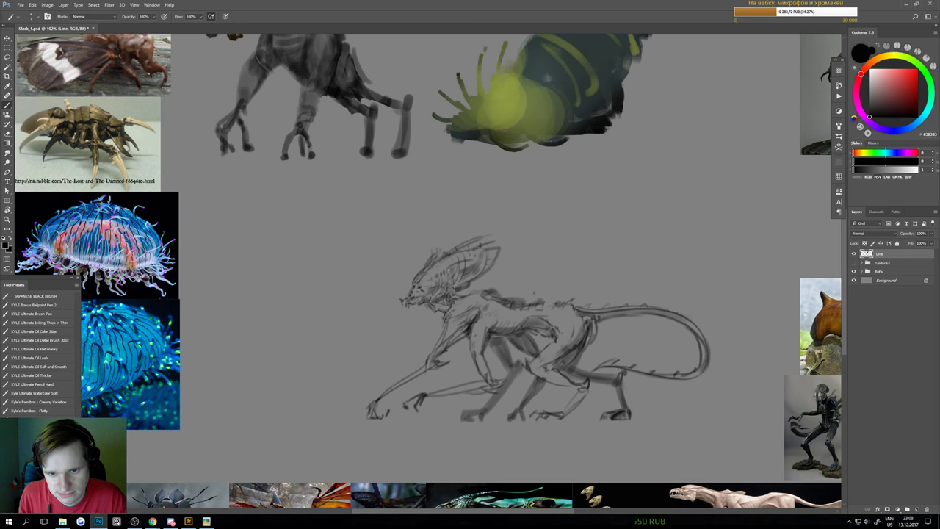
{"action": "key", "text": "ctrl+0"}
{"action": "key", "text": "ctrl+s"}
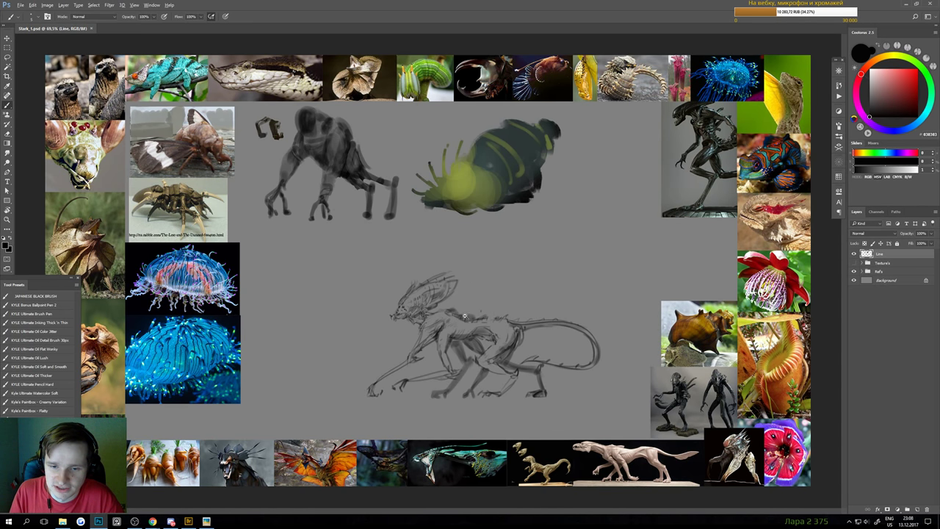
Rework the low dark ridge along the back into a row of small jagged spikes from neck to hips
{"action": "mouse_move", "coordinate": [445, 326]}
{"action": "left_mouse_down"}
{"action": "mouse_move", "coordinate": [464, 325]}
{"action": "mouse_move", "coordinate": [481, 294]}
{"action": "mouse_move", "coordinate": [509, 298]}
{"action": "mouse_move", "coordinate": [498, 294]}
{"action": "left_mouse_up"}
{"action": "key", "text": "e"}
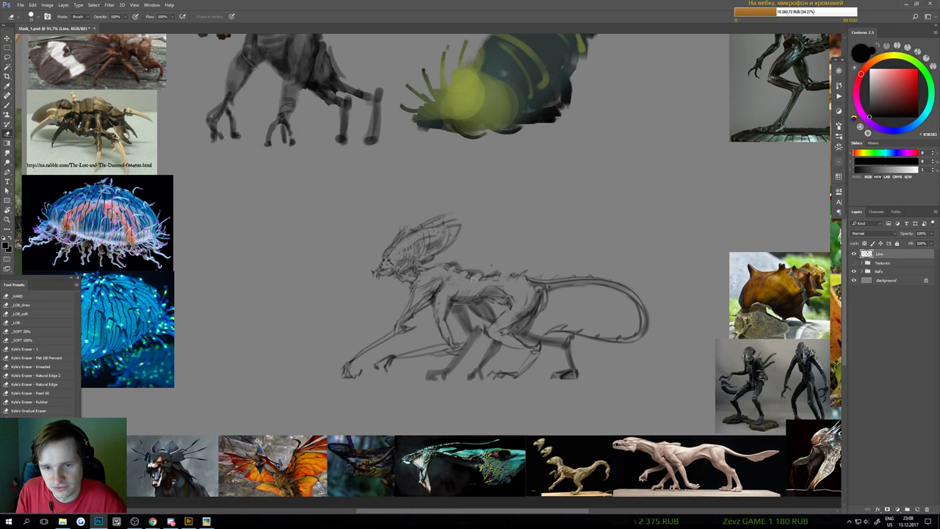
{"action": "key", "text": "b"}
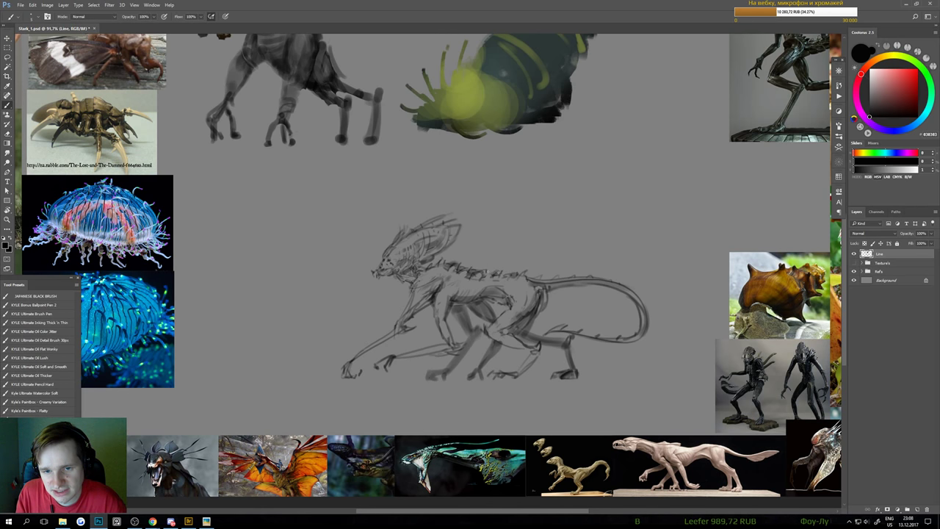
{"action": "left_click_drag", "start_coordinate": [508, 285], "coordinate": [441, 296]}
{"action": "left_click_drag", "start_coordinate": [441, 296], "coordinate": [531, 296]}
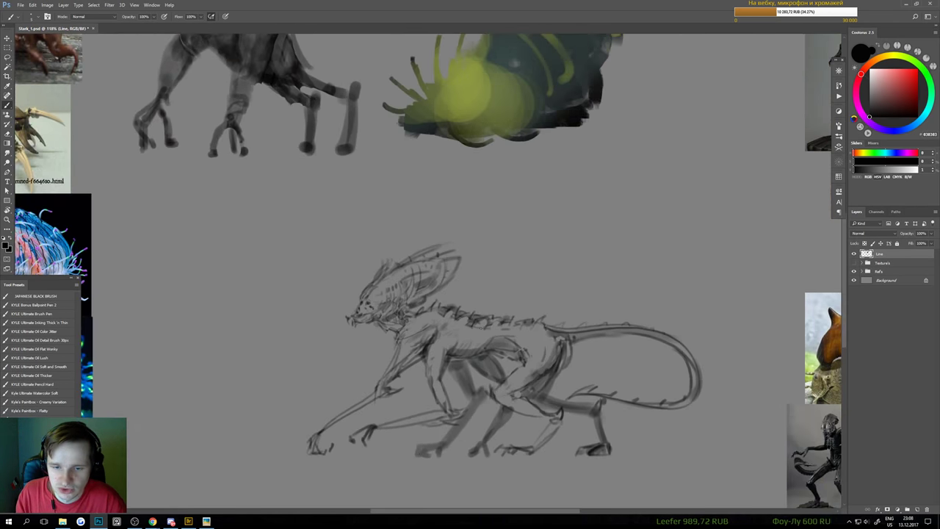
Soften the rear belly and flank in front of the hind thigh, alternating a larger brush for shading with erasing
{"action": "key", "text": "]"}
{"action": "key", "text": "]"}
{"action": "key", "text": "]"}
{"action": "key", "text": "]"}
{"action": "key", "text": "]"}
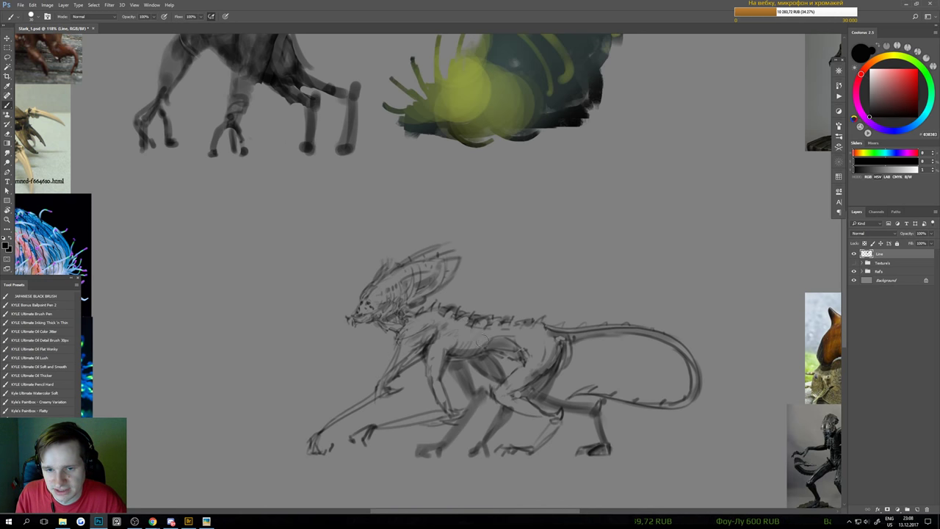
{"action": "scroll", "coordinate": [485, 347], "scroll_direction": "down", "scroll_amount": 1}
{"action": "left_click_drag", "start_coordinate": [485, 346], "coordinate": [572, 286]}
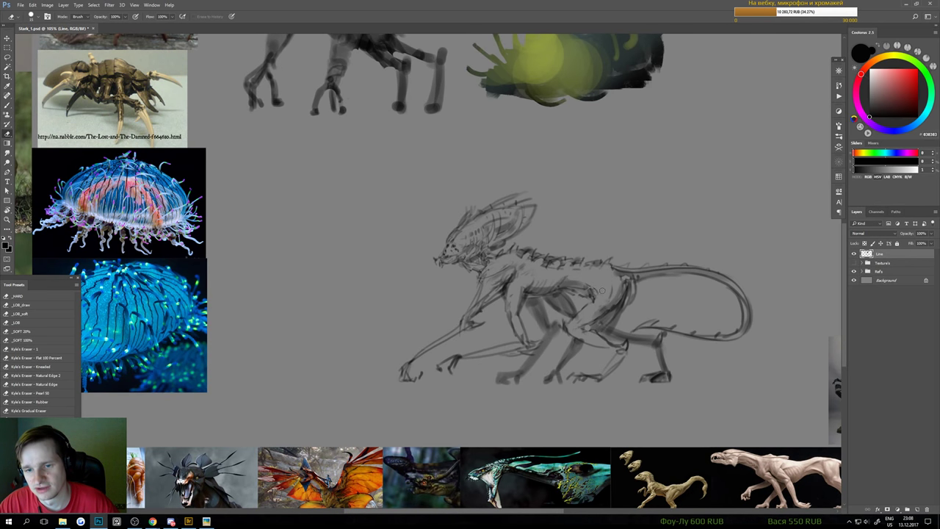
{"action": "key", "text": "b"}
{"action": "key", "text": "e"}
{"action": "key", "text": "b"}
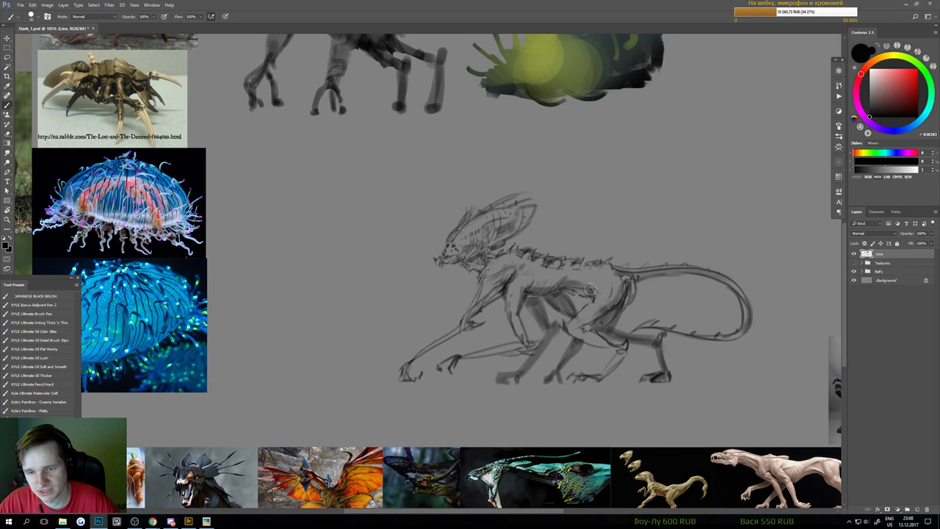
{"action": "key", "text": "e"}
{"action": "key", "text": "b"}
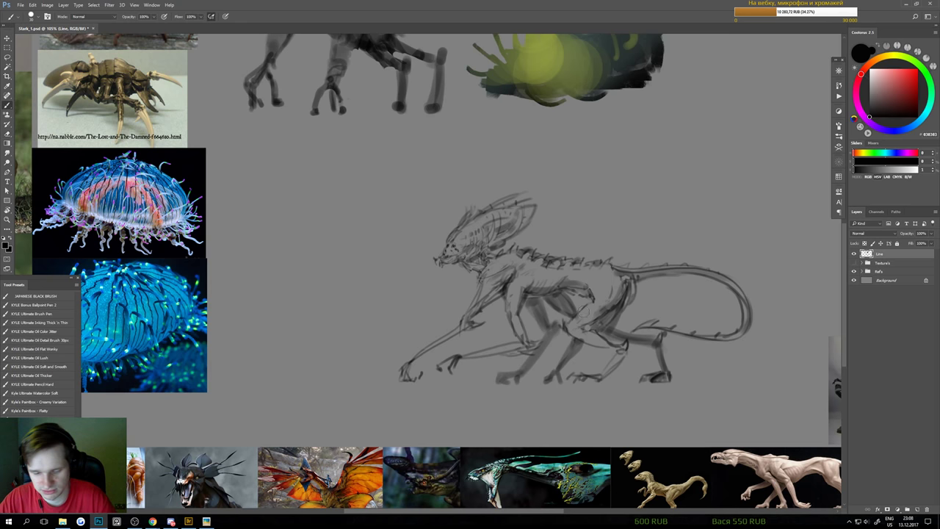
Define the rear end of the belly hollow in front of the hind thigh with dark strokes of a smaller brush
{"action": "key", "text": "bracketleft"}
{"action": "key", "text": "bracketleft"}
{"action": "key", "text": "bracketleft"}
{"action": "key", "text": "bracketleft"}
{"action": "key", "text": "bracketleft"}
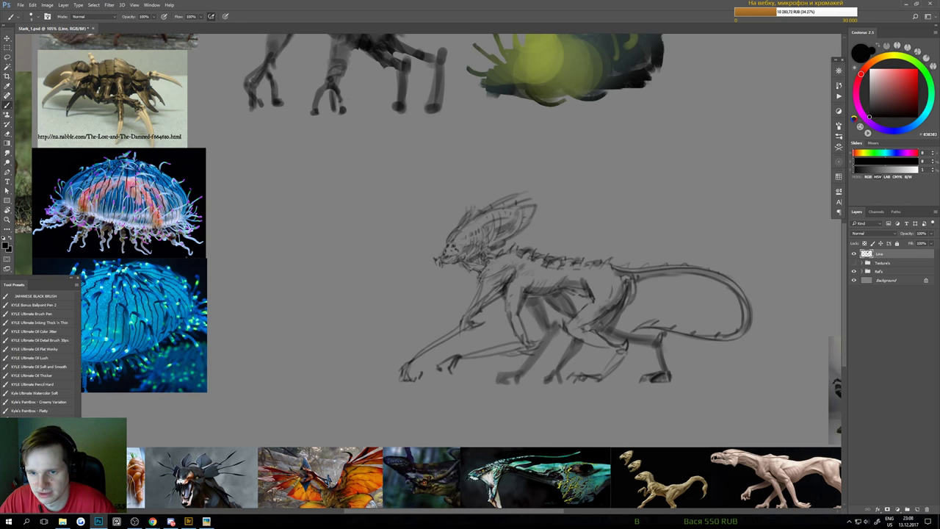
{"action": "mouse_move", "coordinate": [596, 292]}
{"action": "left_mouse_down"}
{"action": "mouse_move", "coordinate": [588, 293]}
{"action": "mouse_move", "coordinate": [598, 277]}
{"action": "left_mouse_up"}
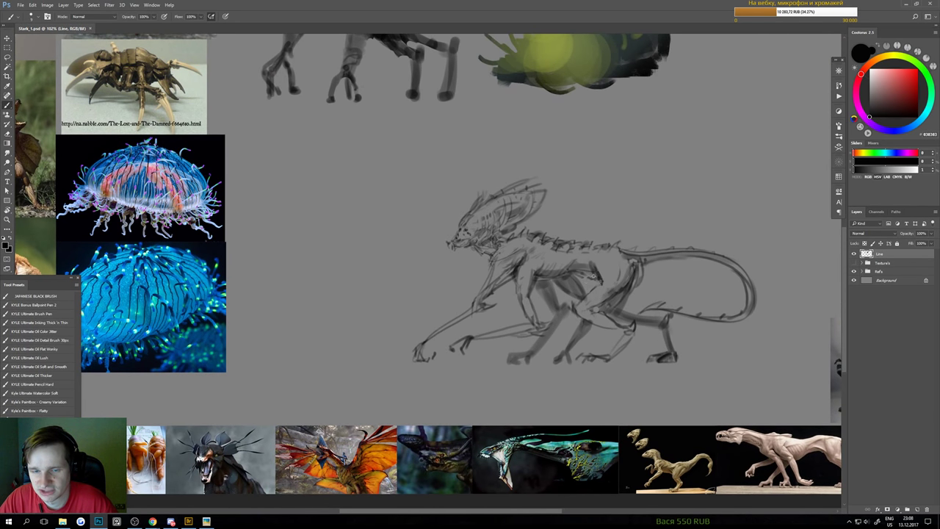
{"action": "scroll", "coordinate": [452, 244], "scroll_direction": "up", "scroll_amount": 2}
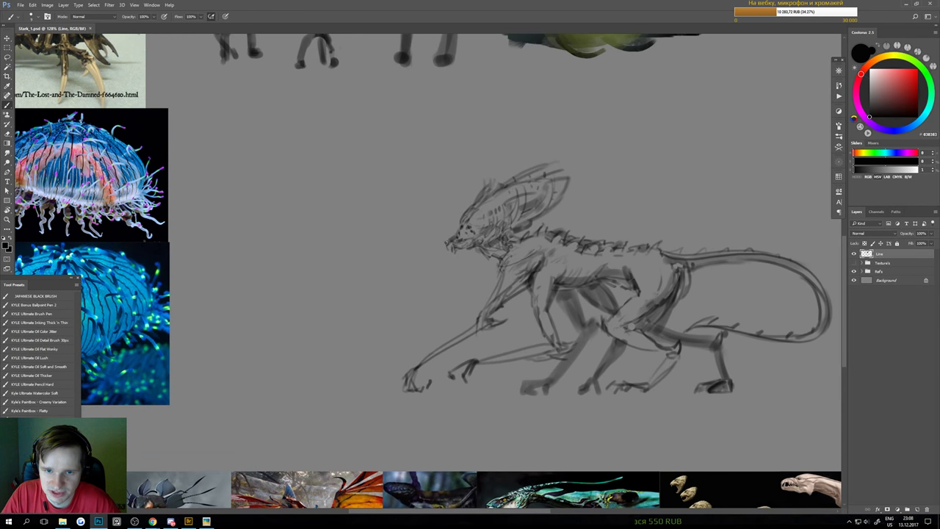
Darken the tip of the creature's snout and jaws with short strokes
{"action": "left_click_drag", "start_coordinate": [444, 241], "coordinate": [459, 230]}
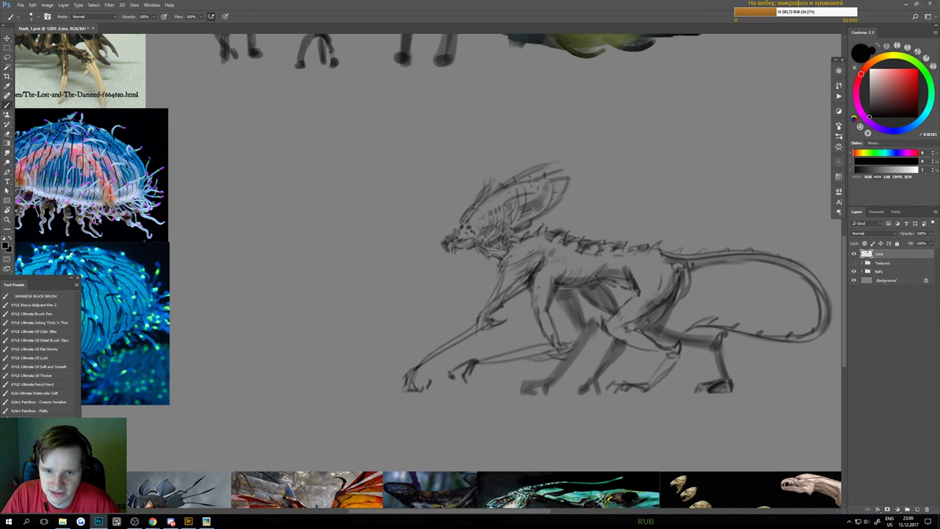
{"action": "scroll", "coordinate": [470, 239], "scroll_direction": "down", "scroll_amount": 4}
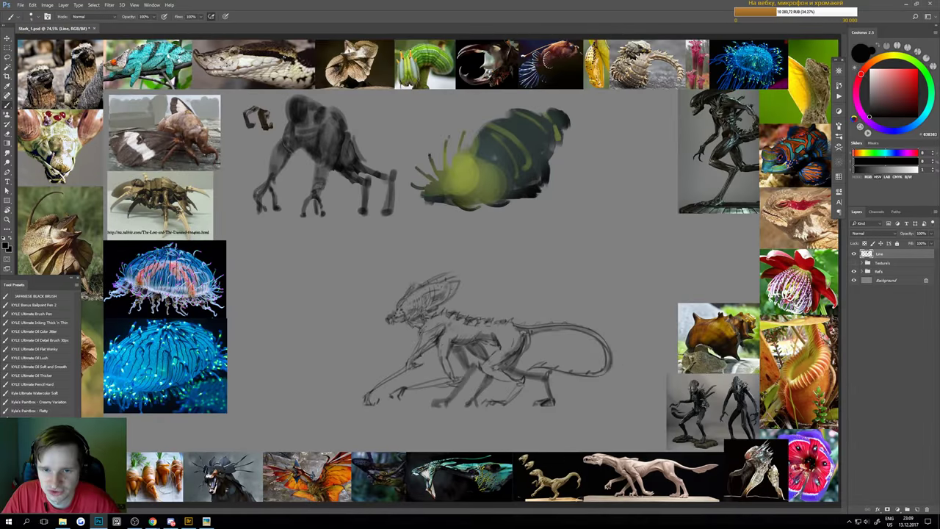
{"action": "scroll", "coordinate": [459, 244], "scroll_direction": "up", "scroll_amount": 4}
{"action": "mouse_move", "coordinate": [342, 153]}
{"action": "left_mouse_down"}
{"action": "mouse_move", "coordinate": [346, 262]}
{"action": "mouse_move", "coordinate": [443, 274]}
{"action": "mouse_move", "coordinate": [458, 162]}
{"action": "mouse_move", "coordinate": [360, 155]}
{"action": "left_mouse_up"}
{"action": "scroll", "coordinate": [446, 223], "scroll_direction": "down", "scroll_amount": 4}
{"action": "scroll", "coordinate": [504, 269], "scroll_direction": "up", "scroll_amount": 4}
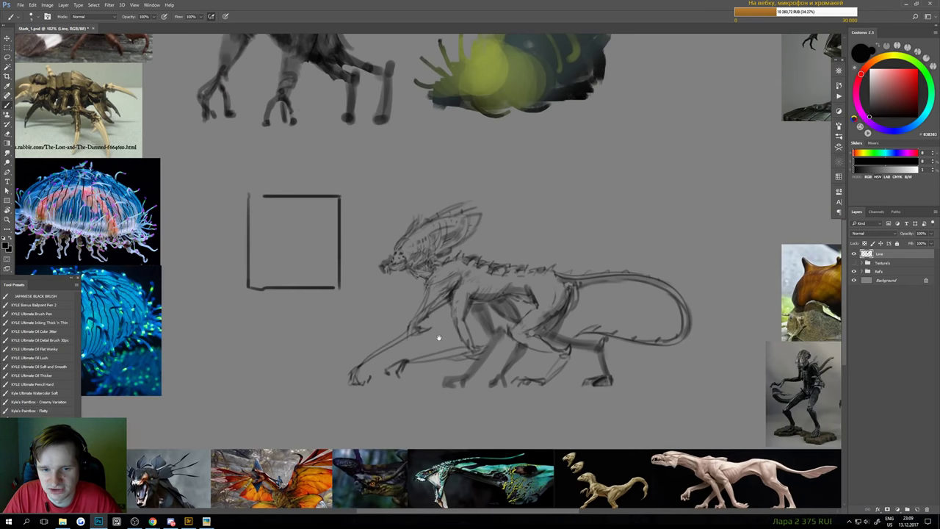
{"action": "key", "text": "ctrl+z"}
{"action": "key", "text": "ctrl+alt+z"}
{"action": "key", "text": "ctrl+alt+z"}
{"action": "key", "text": "ctrl+alt+z"}
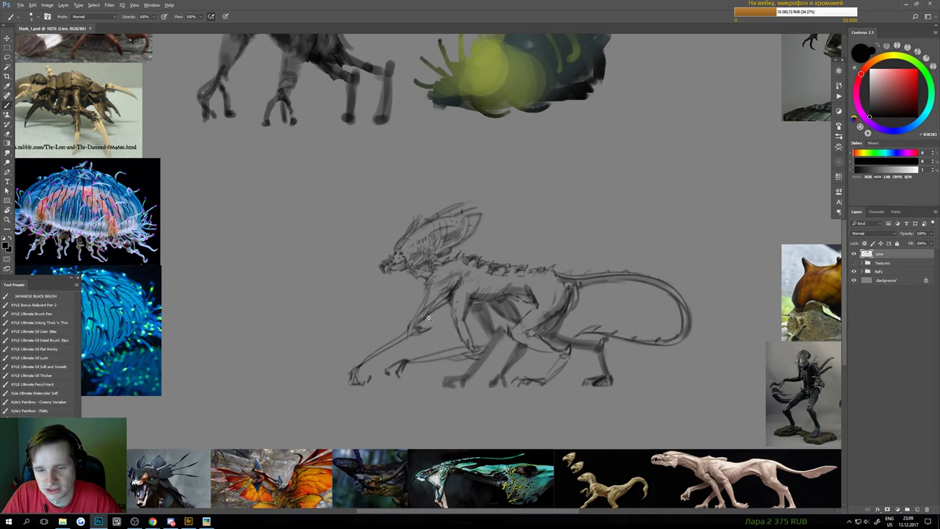
Examine the sketch as a whole against the surrounding reference images, especially the alien figures' heads and limbs
{"action": "scroll", "coordinate": [429, 318], "scroll_direction": "up", "scroll_amount": 1}
{"action": "scroll", "coordinate": [429, 296], "scroll_direction": "down", "scroll_amount": 1}
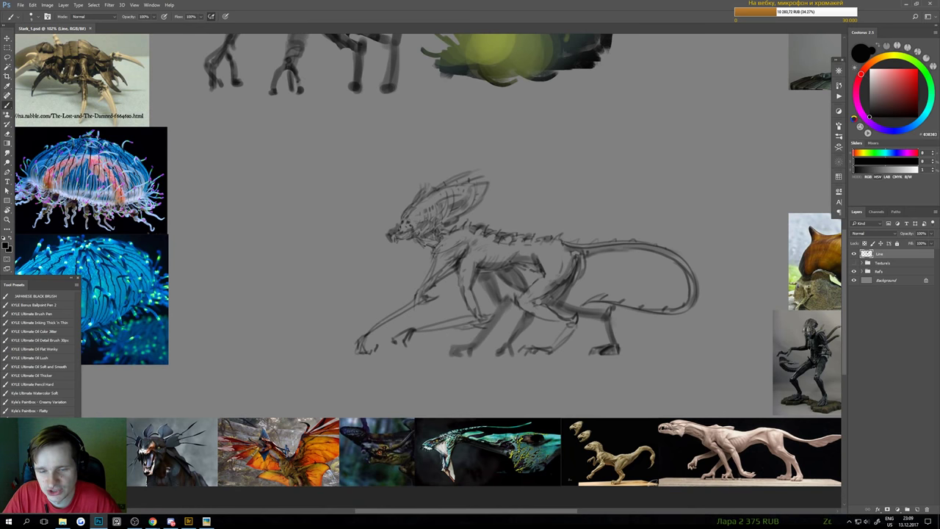
{"action": "scroll", "coordinate": [443, 318], "scroll_direction": "down", "scroll_amount": 2}
{"action": "scroll", "coordinate": [436, 315], "scroll_direction": "up", "scroll_amount": 3}
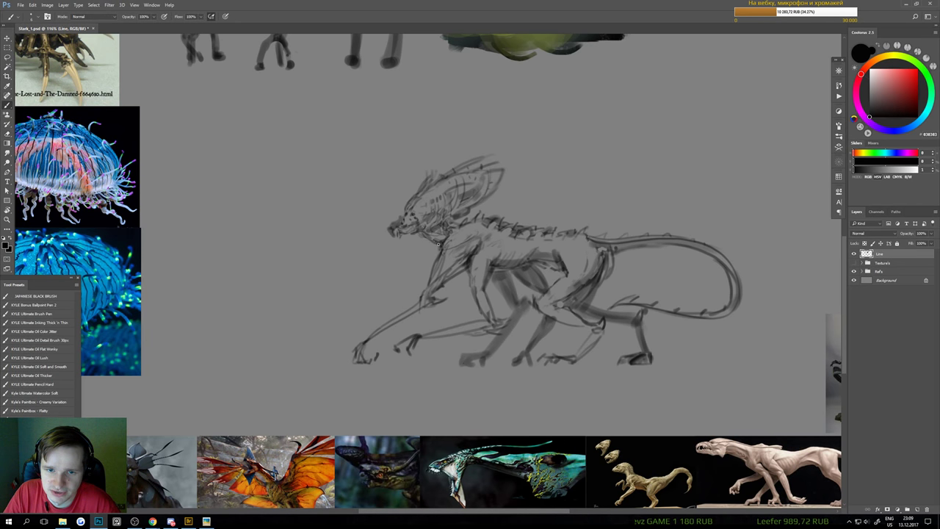
{"action": "left_click_drag", "start_coordinate": [448, 265], "coordinate": [419, 265]}
{"action": "left_click_drag", "start_coordinate": [474, 299], "coordinate": [413, 225]}
{"action": "left_click_drag", "start_coordinate": [665, 330], "coordinate": [724, 331]}
{"action": "left_click_drag", "start_coordinate": [725, 396], "coordinate": [669, 304]}
{"action": "scroll", "coordinate": [696, 309], "scroll_direction": "down", "scroll_amount": 4}
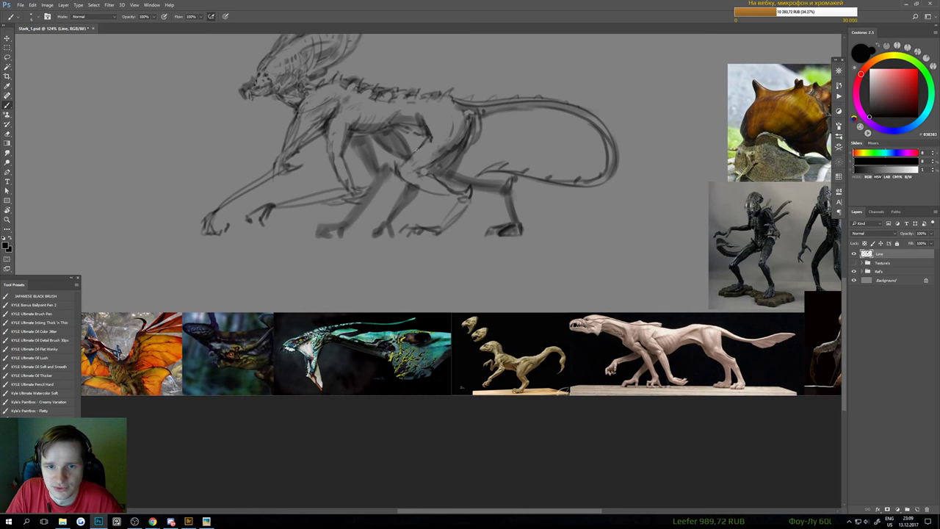
{"action": "left_click_drag", "start_coordinate": [391, 161], "coordinate": [336, 149]}
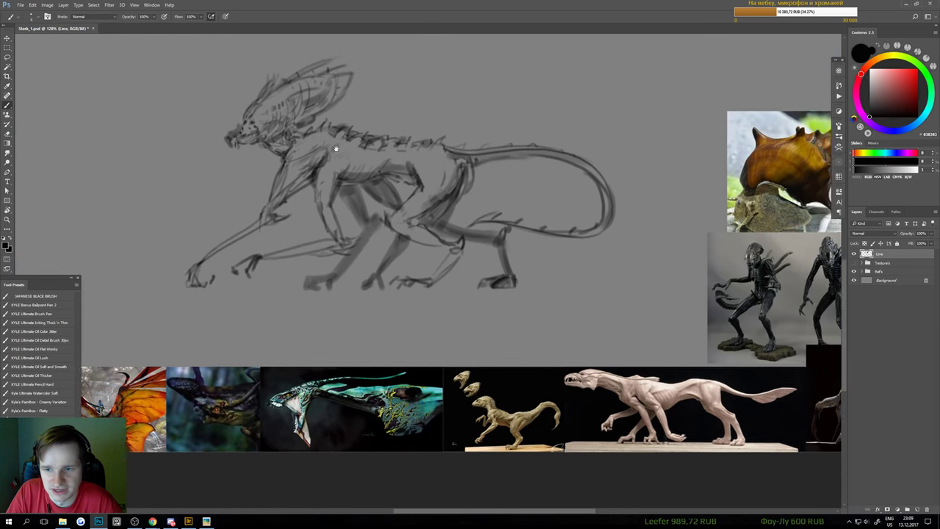
{"action": "left_click_drag", "start_coordinate": [573, 219], "coordinate": [481, 185]}
{"action": "scroll", "coordinate": [481, 185], "scroll_direction": "up", "scroll_amount": 6}
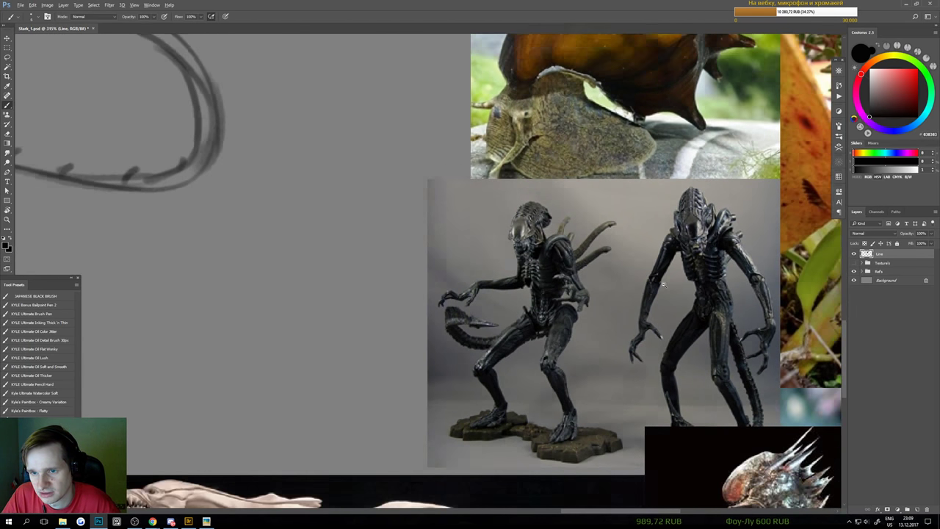
{"action": "left_click_drag", "start_coordinate": [664, 285], "coordinate": [621, 286]}
{"action": "left_click_drag", "start_coordinate": [654, 168], "coordinate": [641, 316]}
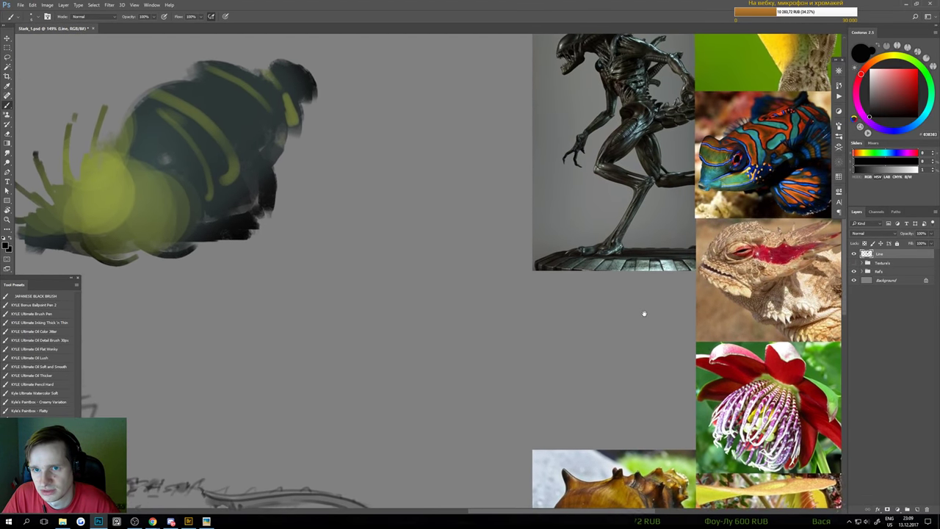
{"action": "key", "text": "v"}
{"action": "left_click", "coordinate": [610, 235]}
{"action": "scroll", "coordinate": [602, 301], "scroll_direction": "down", "scroll_amount": 4}
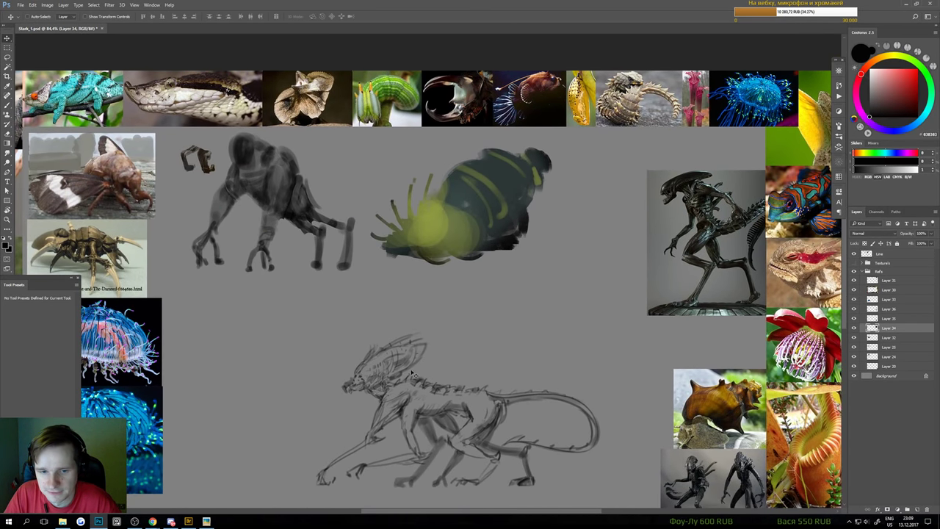
Try a longer, blunt-ended head crest on the Line layer, alternating outline strokes with erasing the old tip
{"action": "left_click", "coordinate": [414, 375], "text": "ctrl"}
{"action": "key", "text": "b"}
{"action": "scroll", "coordinate": [415, 371], "scroll_direction": "up", "scroll_amount": 2}
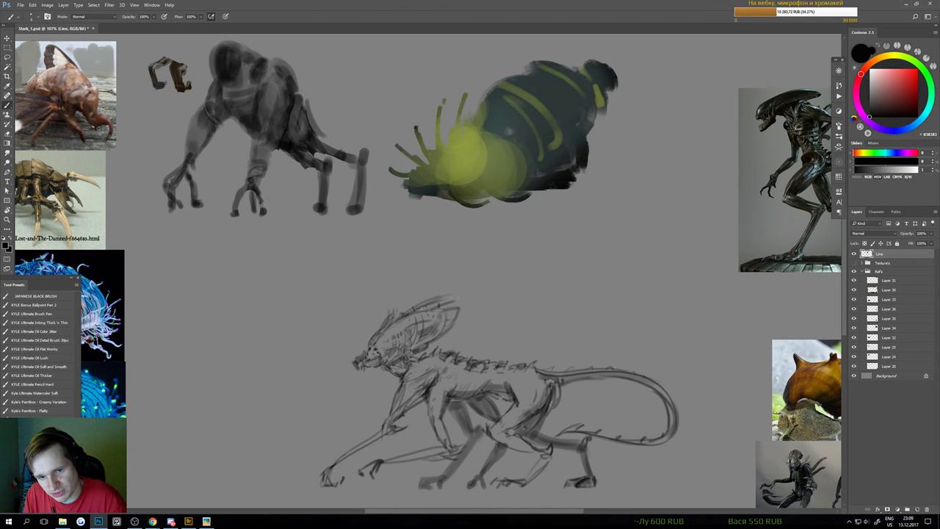
{"action": "mouse_move", "coordinate": [438, 301]}
{"action": "left_mouse_down"}
{"action": "mouse_move", "coordinate": [486, 297]}
{"action": "mouse_move", "coordinate": [420, 302]}
{"action": "mouse_move", "coordinate": [477, 295]}
{"action": "mouse_move", "coordinate": [481, 309]}
{"action": "mouse_move", "coordinate": [454, 329]}
{"action": "left_mouse_up"}
{"action": "key", "text": "e"}
{"action": "key", "text": "b"}
{"action": "key", "text": "e"}
{"action": "key", "text": "b"}
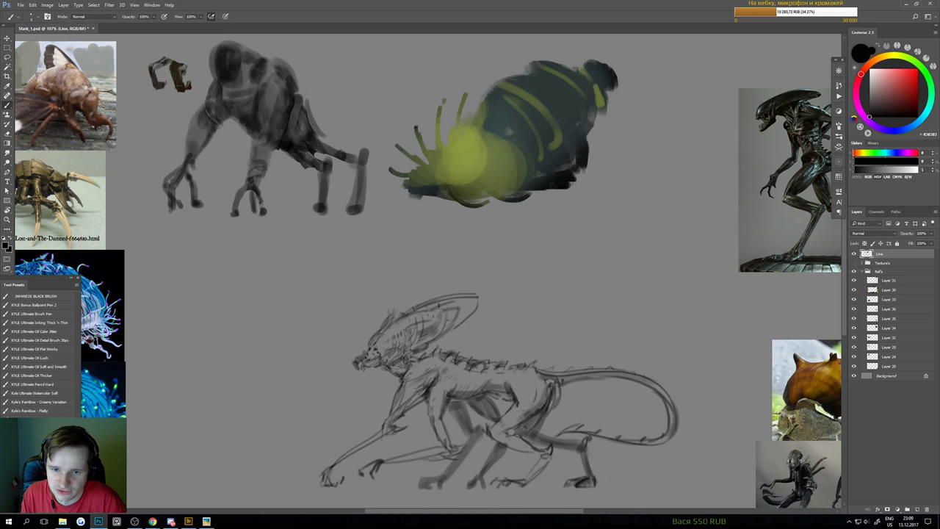
{"action": "mouse_move", "coordinate": [479, 294]}
{"action": "left_mouse_down"}
{"action": "mouse_move", "coordinate": [471, 324]}
{"action": "mouse_move", "coordinate": [480, 293]}
{"action": "left_mouse_up"}
{"action": "key", "text": "e"}
{"action": "left_click_drag", "start_coordinate": [433, 321], "coordinate": [464, 317]}
{"action": "key", "text": "b"}
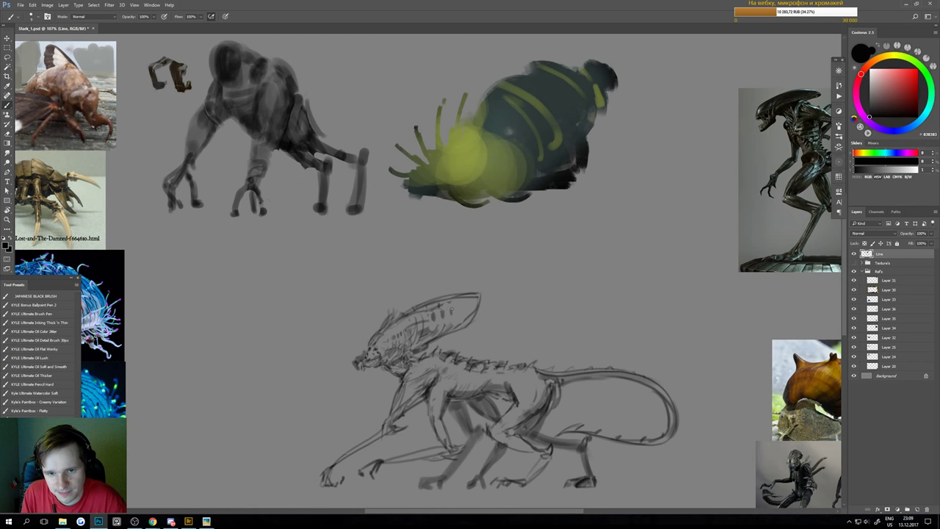
Erase the blunt end of the head crest and redraw it as a long shape tapering to a sharp point
{"action": "mouse_move", "coordinate": [454, 336]}
{"action": "left_mouse_down"}
{"action": "mouse_move", "coordinate": [486, 303]}
{"action": "mouse_move", "coordinate": [456, 309]}
{"action": "mouse_move", "coordinate": [504, 258]}
{"action": "left_mouse_up"}
{"action": "key", "text": "e"}
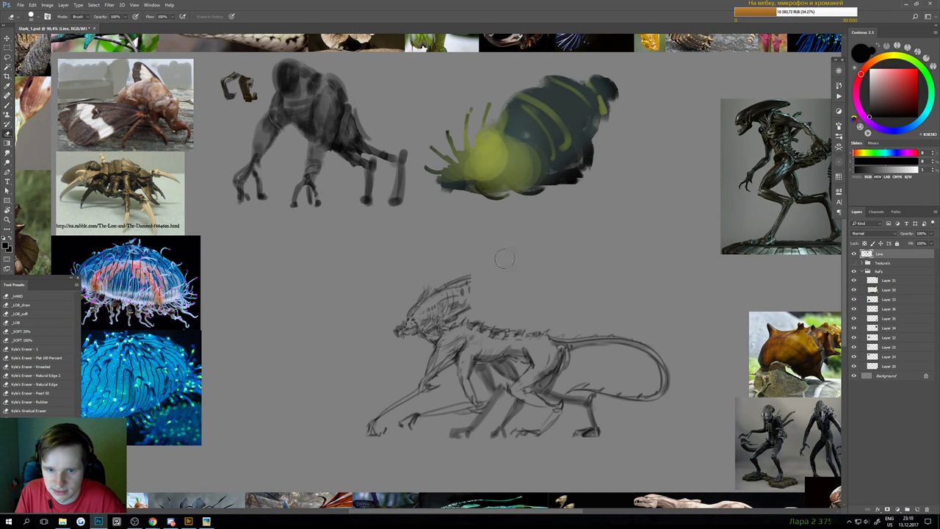
{"action": "key", "text": "b"}
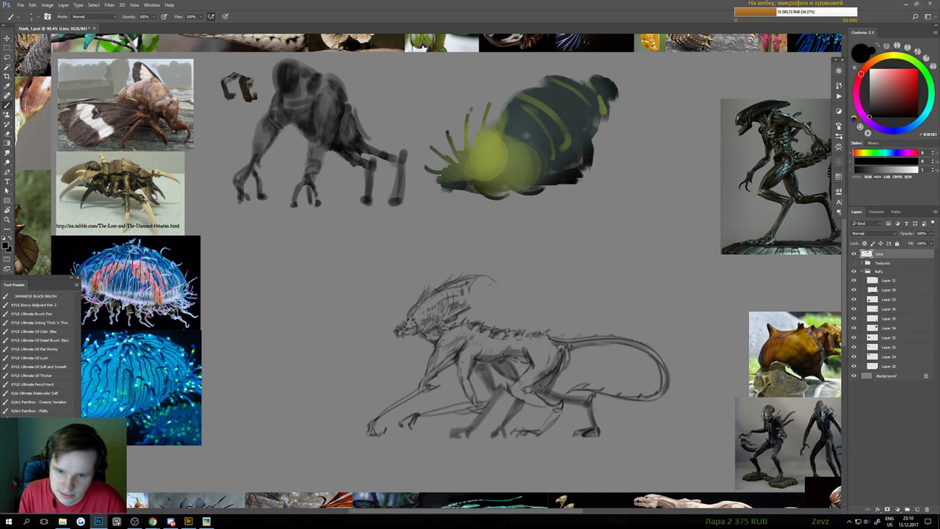
{"action": "left_click_drag", "start_coordinate": [476, 276], "coordinate": [501, 267]}
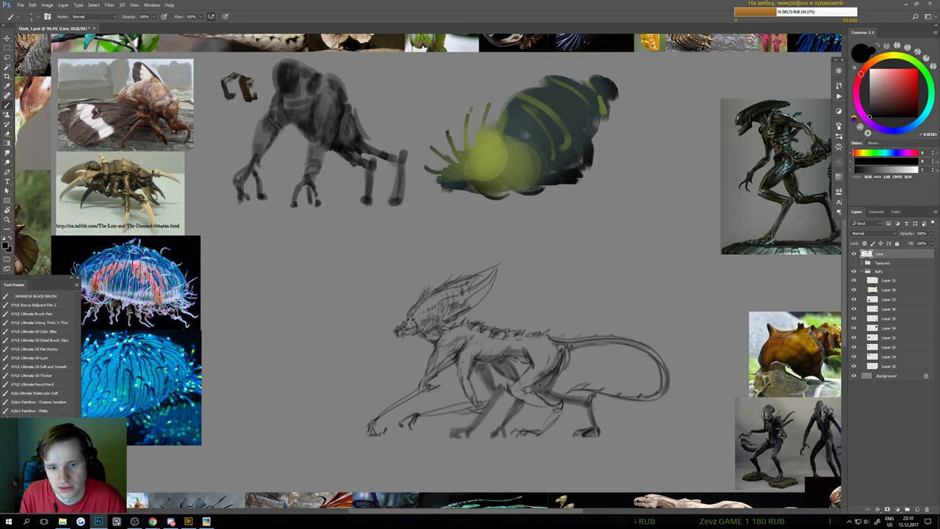
{"action": "key", "text": "]"}
{"action": "mouse_move", "coordinate": [464, 308]}
{"action": "left_mouse_down"}
{"action": "mouse_move", "coordinate": [490, 282]}
{"action": "mouse_move", "coordinate": [451, 309]}
{"action": "mouse_move", "coordinate": [435, 361]}
{"action": "left_mouse_up"}
{"action": "key", "text": "ctrl+z"}
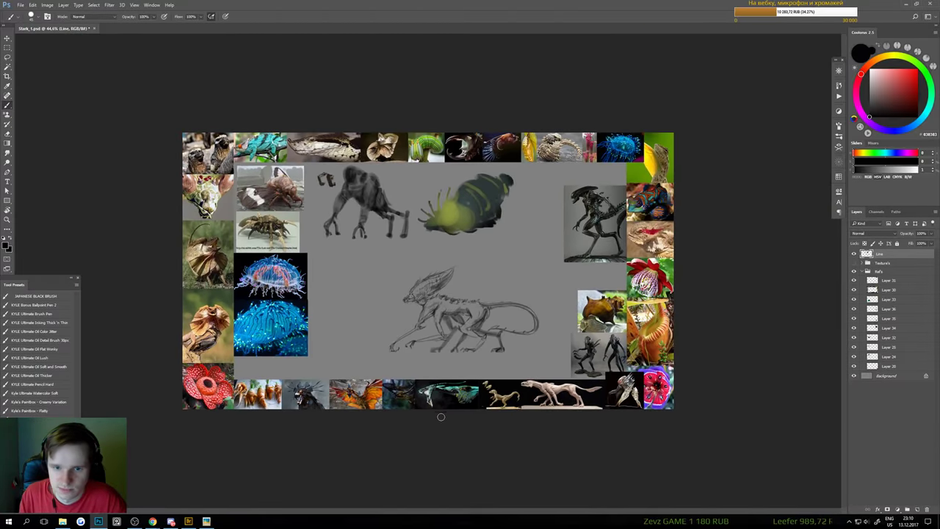
Refine the edges of the pointed head crest with the eraser and brush, and save the file
{"action": "scroll", "coordinate": [409, 288], "scroll_direction": "up", "scroll_amount": 4}
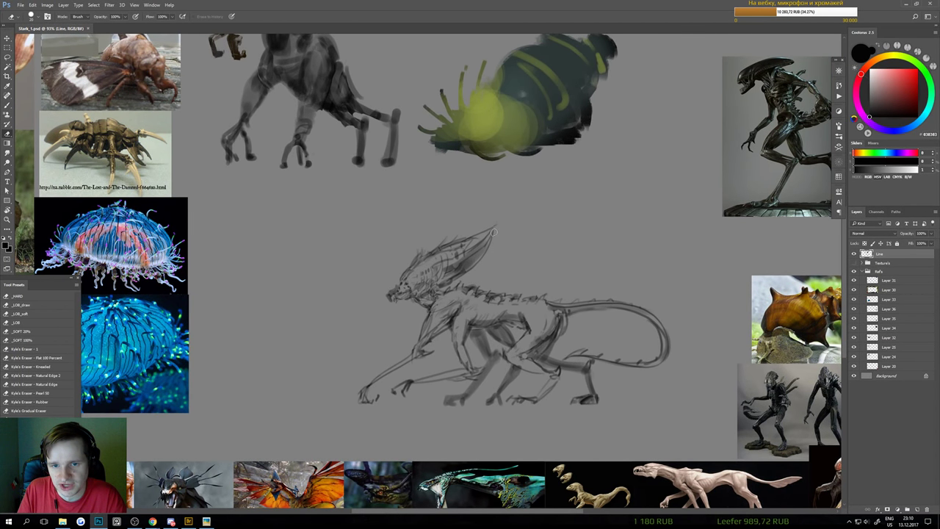
{"action": "key", "text": "b"}
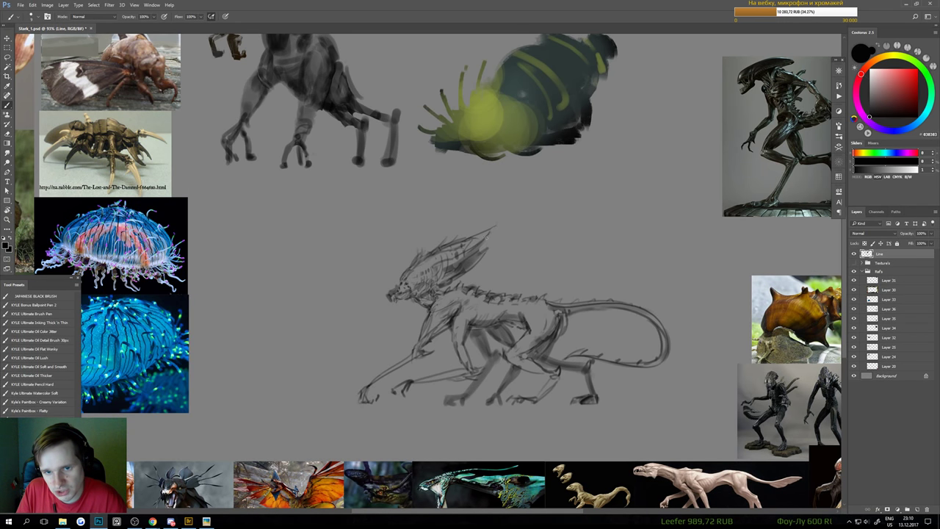
{"action": "scroll", "coordinate": [450, 291], "scroll_direction": "down", "scroll_amount": 4}
{"action": "key", "text": "ctrl+s"}
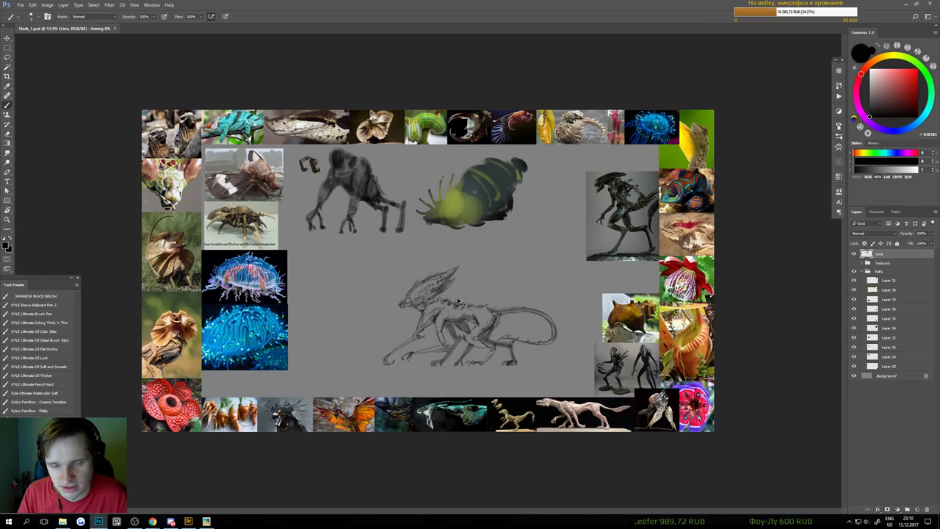
Move the walking alien reference image directly in front of the creature's head for comparison
{"action": "scroll", "coordinate": [445, 302], "scroll_direction": "up", "scroll_amount": 4}
{"action": "left_click_drag", "start_coordinate": [442, 331], "coordinate": [472, 291]}
{"action": "scroll", "coordinate": [472, 291], "scroll_direction": "down", "scroll_amount": 2}
{"action": "key", "text": "v"}
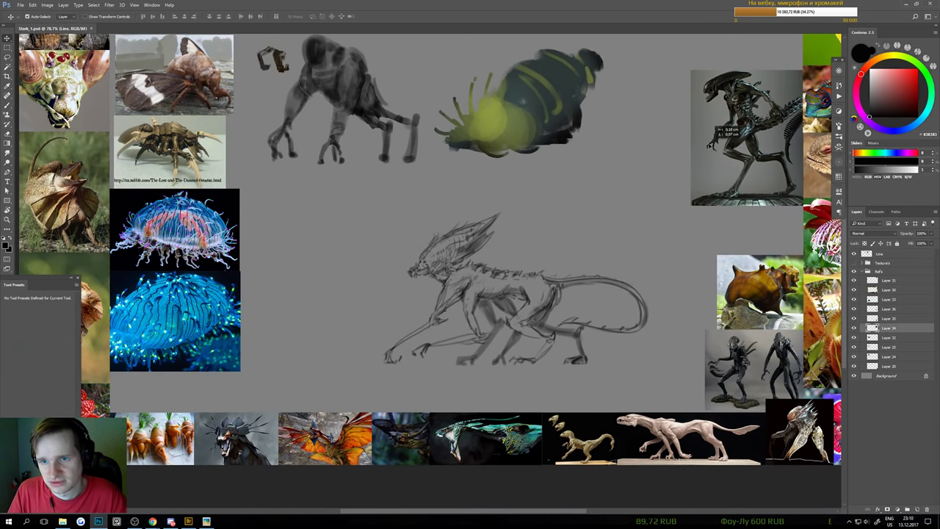
{"action": "mouse_move", "coordinate": [770, 168]}
{"action": "left_mouse_down"}
{"action": "mouse_move", "coordinate": [488, 252]}
{"action": "mouse_move", "coordinate": [326, 320]}
{"action": "left_mouse_up"}
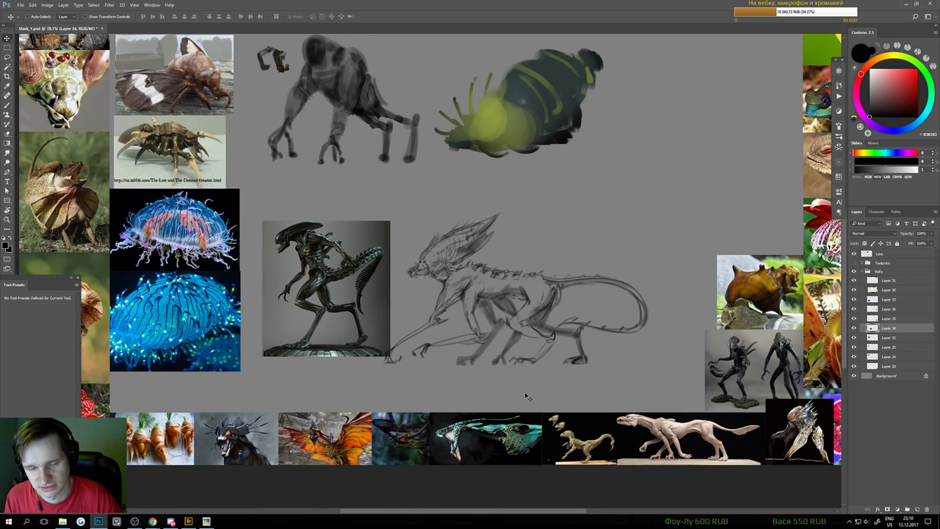
Move the walking alien reference image to the end of the creature's tail, beside the two standing alien figures
{"action": "mouse_move", "coordinate": [337, 335]}
{"action": "left_mouse_down"}
{"action": "mouse_move", "coordinate": [676, 388]}
{"action": "mouse_move", "coordinate": [557, 293]}
{"action": "mouse_move", "coordinate": [565, 290]}
{"action": "mouse_move", "coordinate": [507, 151]}
{"action": "left_mouse_up"}
{"action": "scroll", "coordinate": [681, 387], "scroll_direction": "up", "scroll_amount": 2}
{"action": "left_click", "coordinate": [543, 366], "text": "ctrl"}
{"action": "left_click", "coordinate": [551, 294], "text": "ctrl+shift"}
{"action": "left_click_drag", "start_coordinate": [540, 247], "coordinate": [524, 245]}
{"action": "key", "text": "ctrl+z"}
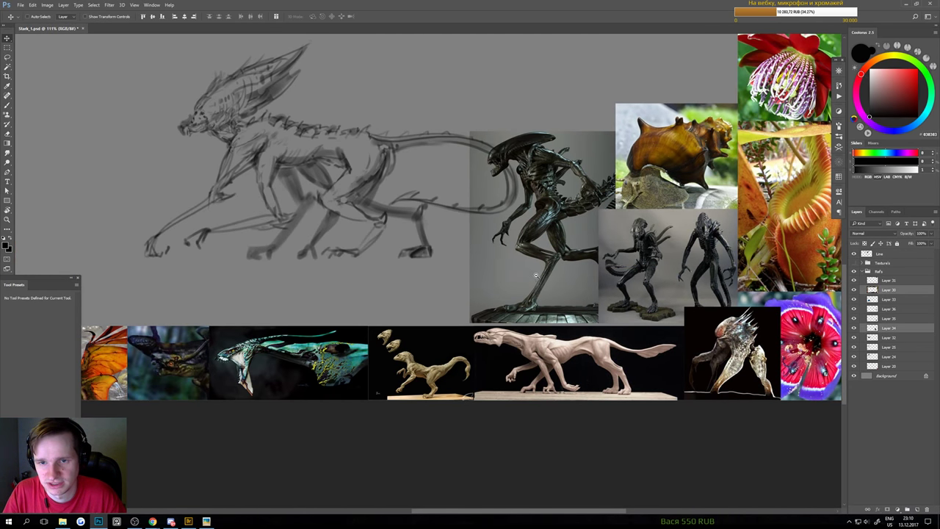
{"action": "left_click_drag", "start_coordinate": [537, 278], "coordinate": [486, 277]}
{"action": "left_click", "coordinate": [478, 277], "text": "ctrl"}
{"action": "left_click", "coordinate": [474, 192]}
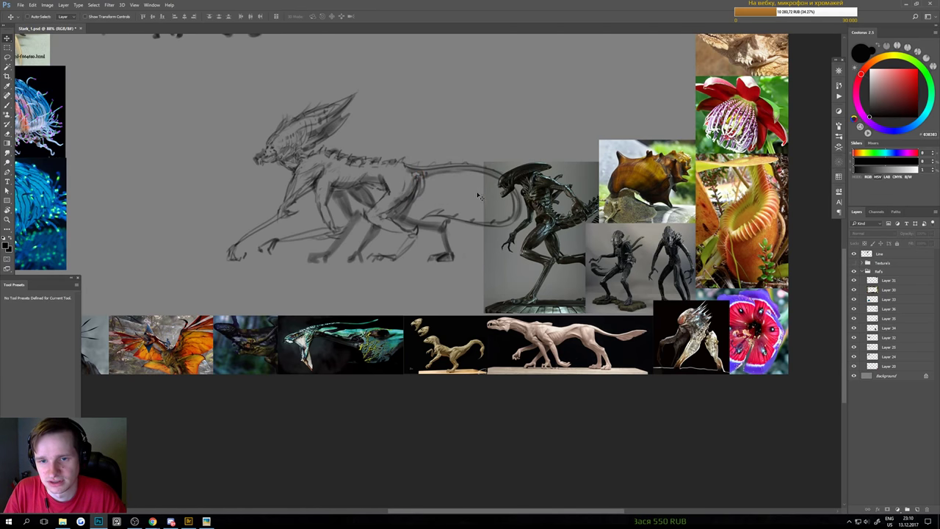
Move the walking alien reference image into the empty area of the board above the shell photo
{"action": "left_click_drag", "start_coordinate": [506, 220], "coordinate": [471, 221]}
{"action": "left_click_drag", "start_coordinate": [410, 116], "coordinate": [502, 265]}
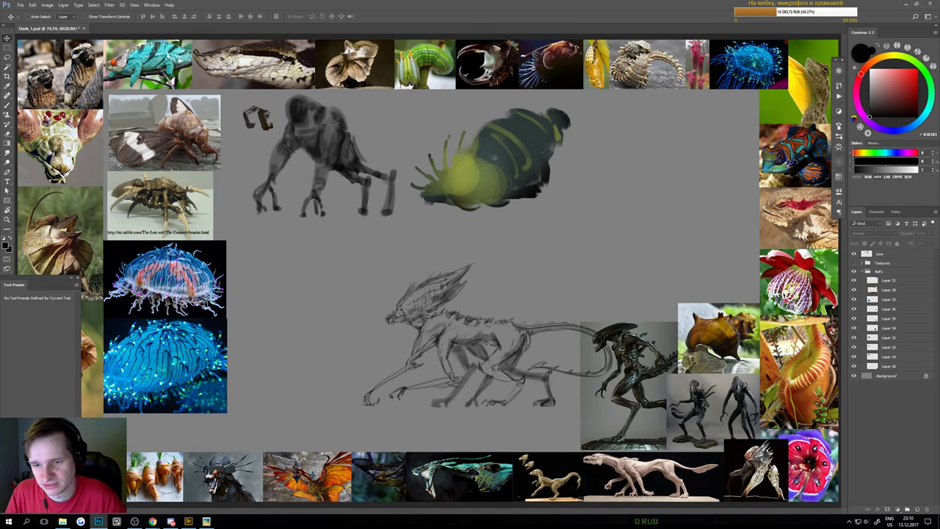
{"action": "left_click", "coordinate": [638, 365], "text": "ctrl"}
{"action": "left_click_drag", "start_coordinate": [650, 382], "coordinate": [702, 177]}
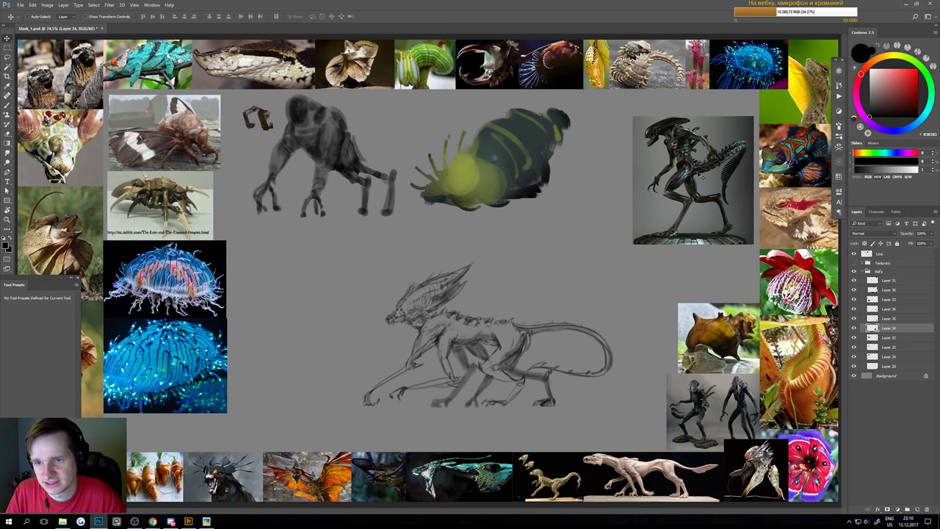
Add short segment strokes along the upper part of the tail near its base on the Line layer
{"action": "scroll", "coordinate": [658, 192], "scroll_direction": "up", "scroll_amount": 2}
{"action": "left_click", "coordinate": [463, 378]}
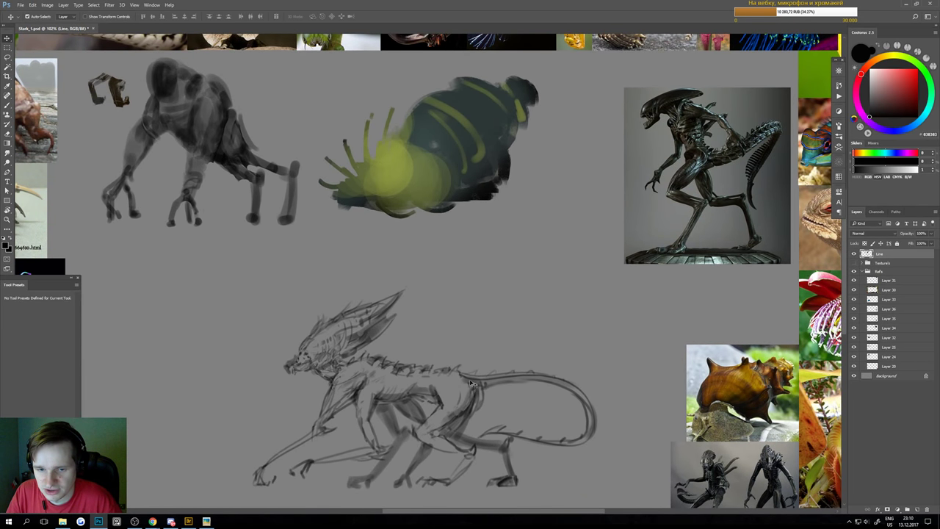
{"action": "key", "text": "b"}
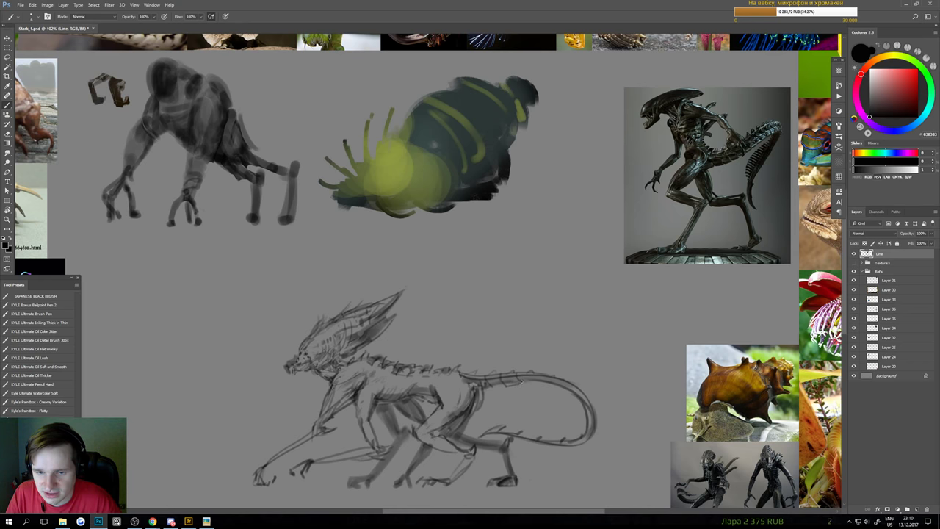
{"action": "left_click_drag", "start_coordinate": [535, 388], "coordinate": [513, 400]}
Examine how the tails join the hips on the pale multi-legged sculpture and the small raptor sculpture references
{"action": "mouse_move", "coordinate": [534, 362]}
{"action": "left_mouse_down"}
{"action": "mouse_move", "coordinate": [548, 365]}
{"action": "mouse_move", "coordinate": [523, 302]}
{"action": "left_mouse_up"}
{"action": "left_click_drag", "start_coordinate": [560, 342], "coordinate": [578, 343]}
{"action": "left_click_drag", "start_coordinate": [639, 366], "coordinate": [490, 350]}
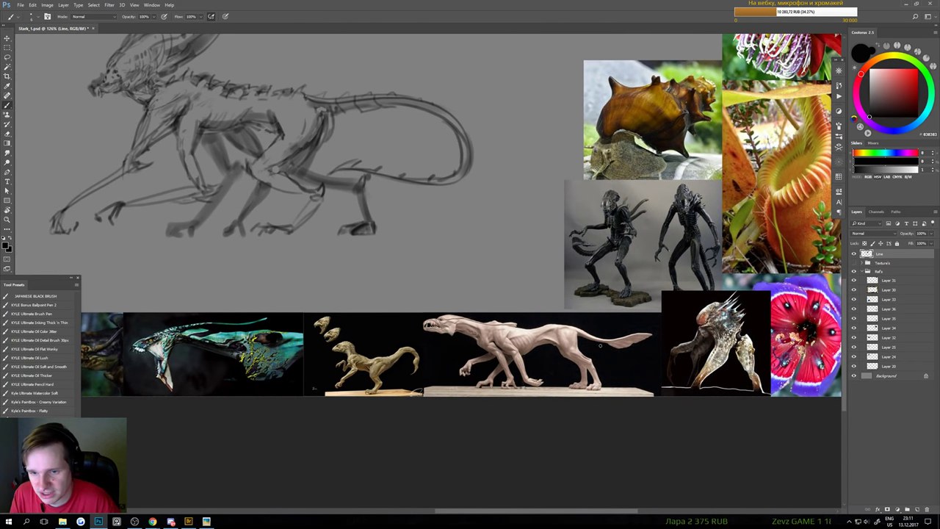
{"action": "left_click_drag", "start_coordinate": [642, 351], "coordinate": [622, 349]}
{"action": "left_click_drag", "start_coordinate": [485, 379], "coordinate": [608, 344]}
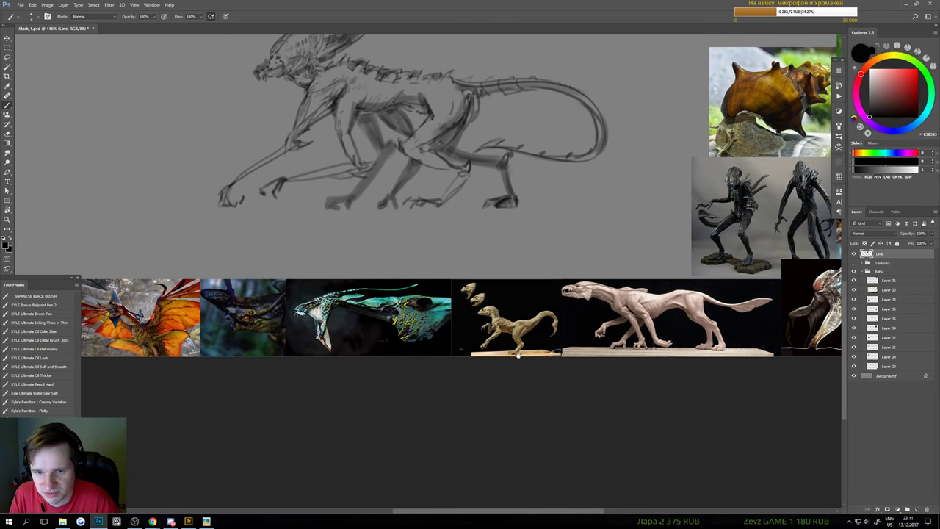
{"action": "left_click_drag", "start_coordinate": [518, 356], "coordinate": [538, 348]}
{"action": "scroll", "coordinate": [563, 316], "scroll_direction": "up", "scroll_amount": 5}
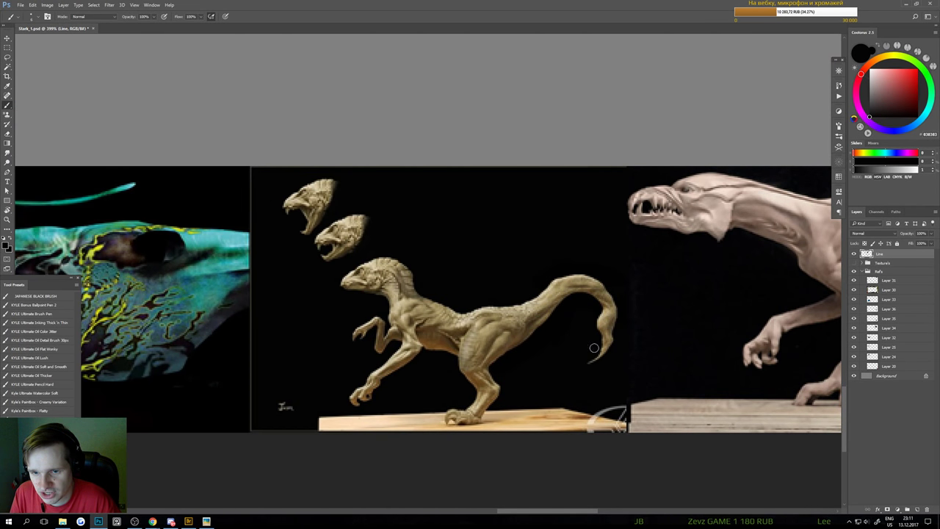
{"action": "scroll", "coordinate": [593, 347], "scroll_direction": "down", "scroll_amount": 6}
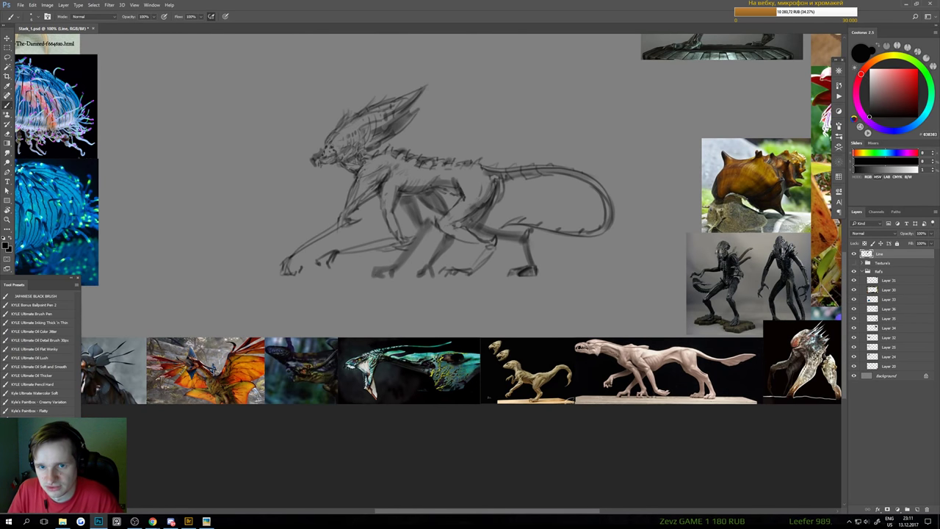
Rework the underside of the upper tail near its base and the tail's lower tip section on the Line layer
{"action": "key", "text": "e"}
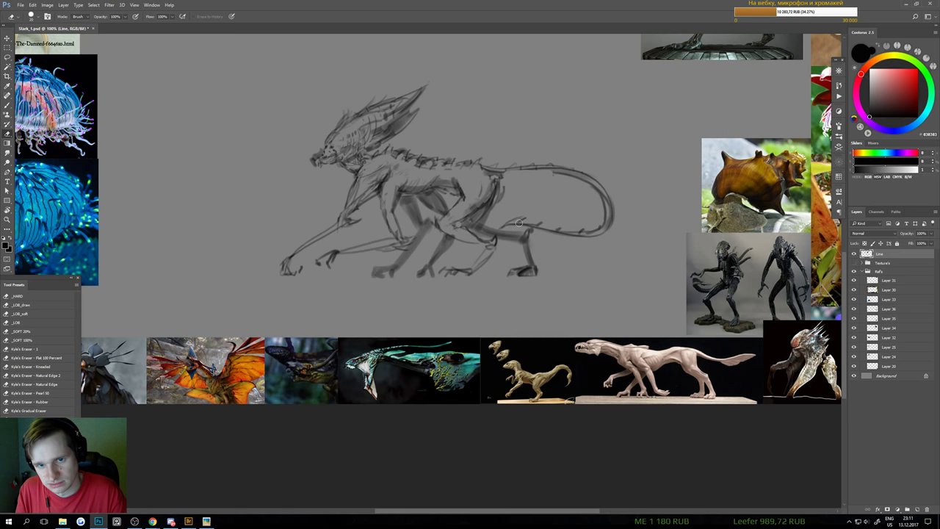
{"action": "key", "text": "b"}
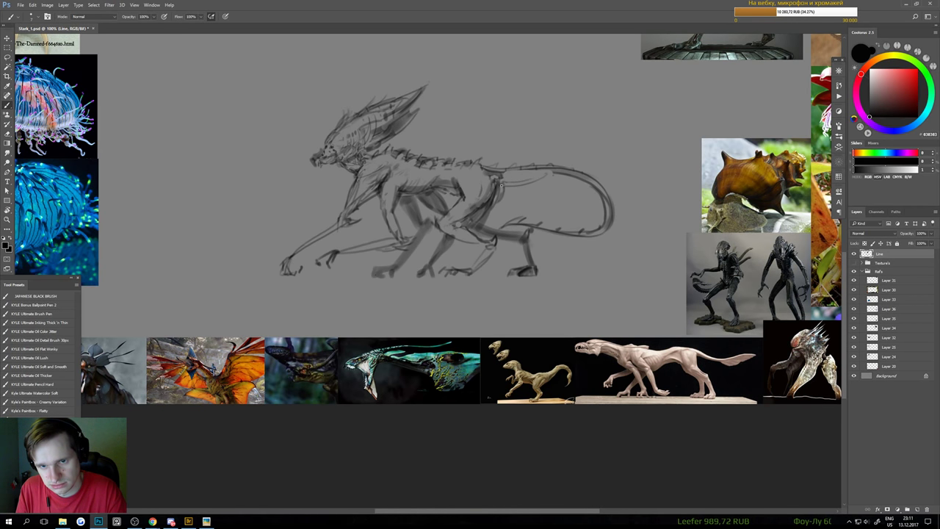
{"action": "mouse_move", "coordinate": [549, 172]}
{"action": "left_mouse_down"}
{"action": "mouse_move", "coordinate": [517, 181]}
{"action": "mouse_move", "coordinate": [542, 174]}
{"action": "left_mouse_up"}
{"action": "key", "text": "["}
{"action": "left_click_drag", "start_coordinate": [504, 220], "coordinate": [561, 234]}
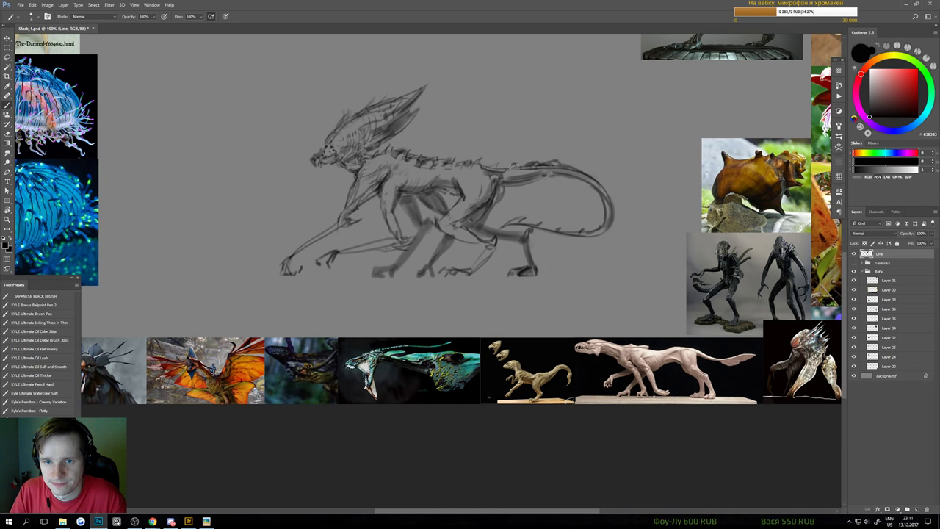
Add a row of pointed spikes along the top edge of the upper tail, continuing from the back spikes
{"action": "scroll", "coordinate": [512, 175], "scroll_direction": "down", "scroll_amount": 2}
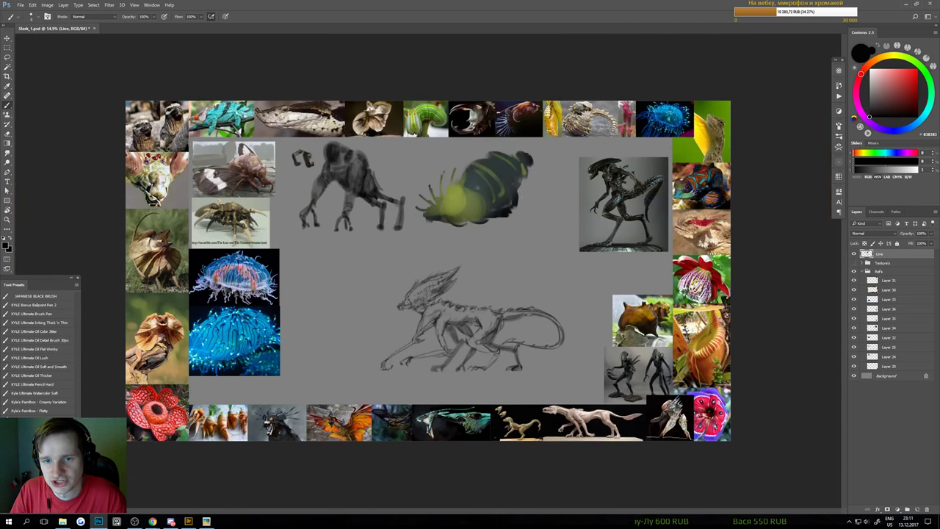
{"action": "scroll", "coordinate": [522, 267], "scroll_direction": "up", "scroll_amount": 2}
{"action": "mouse_move", "coordinate": [494, 350]}
{"action": "left_mouse_down"}
{"action": "mouse_move", "coordinate": [475, 233]}
{"action": "mouse_move", "coordinate": [372, 221]}
{"action": "left_mouse_up"}
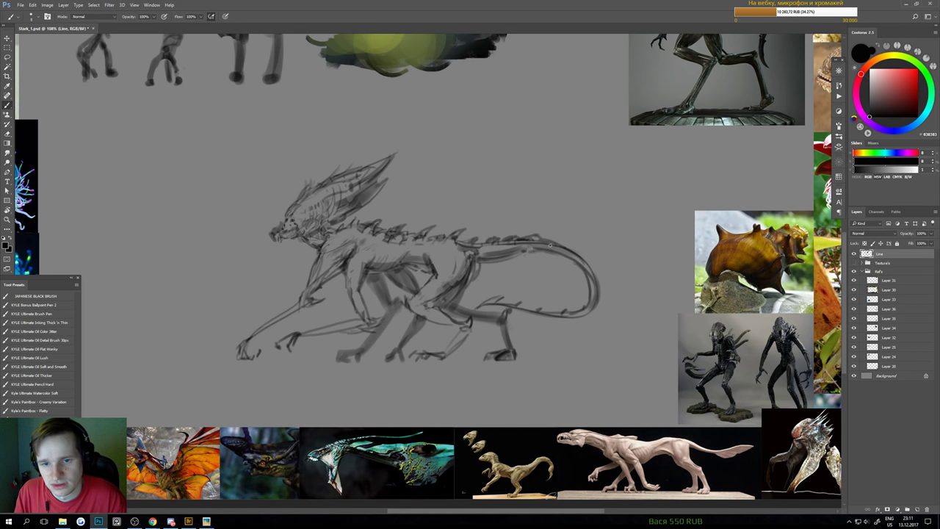
{"action": "mouse_move", "coordinate": [531, 241]}
{"action": "left_mouse_down"}
{"action": "mouse_move", "coordinate": [539, 232]}
{"action": "mouse_move", "coordinate": [503, 231]}
{"action": "left_mouse_up"}
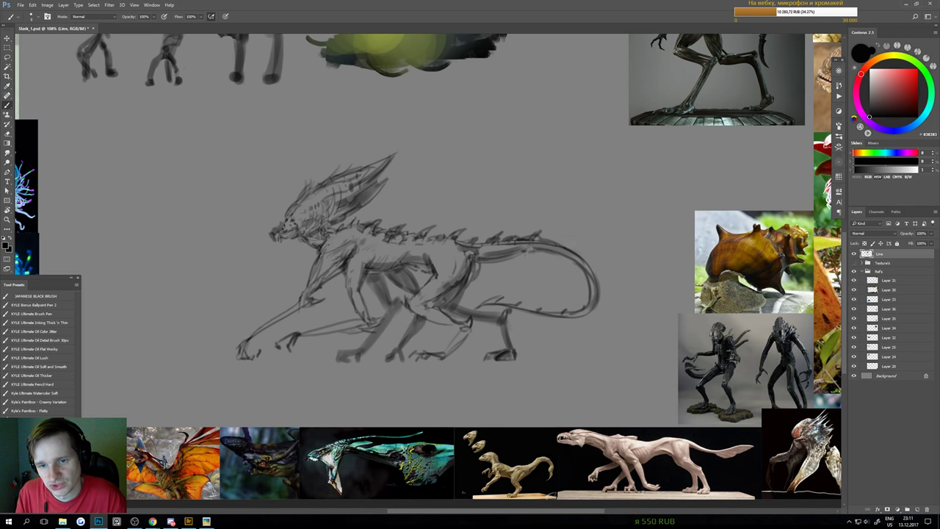
{"action": "left_click_drag", "start_coordinate": [562, 248], "coordinate": [571, 240]}
Draw several small dark eye dots across the side and front of the creature's head
{"action": "key", "text": "ctrl+0"}
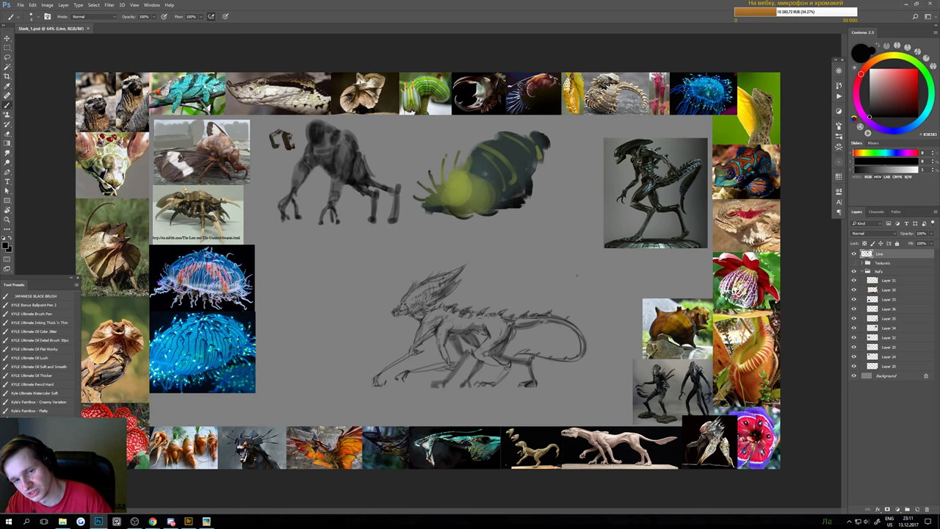
{"action": "left_click_drag", "start_coordinate": [346, 297], "coordinate": [381, 304]}
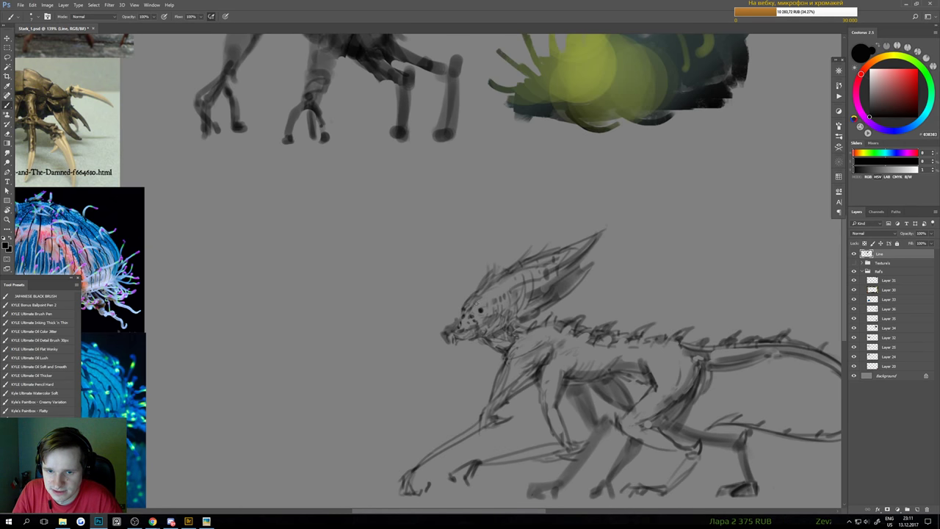
{"action": "mouse_move", "coordinate": [469, 327]}
{"action": "left_mouse_down"}
{"action": "mouse_move", "coordinate": [441, 337]}
{"action": "mouse_move", "coordinate": [471, 321]}
{"action": "left_mouse_up"}
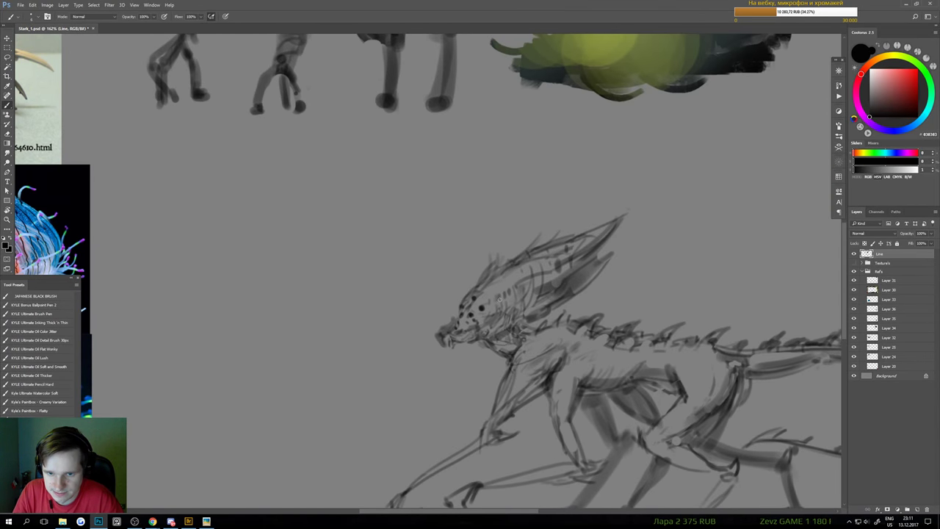
{"action": "scroll", "coordinate": [494, 312], "scroll_direction": "down", "scroll_amount": 5}
{"action": "scroll", "coordinate": [466, 332], "scroll_direction": "up", "scroll_amount": 5}
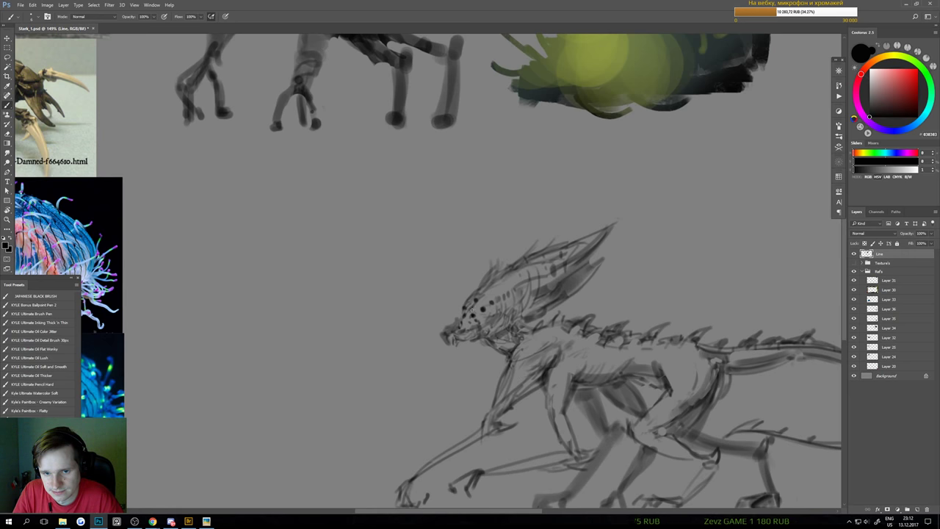
{"action": "scroll", "coordinate": [490, 302], "scroll_direction": "down", "scroll_amount": 6}
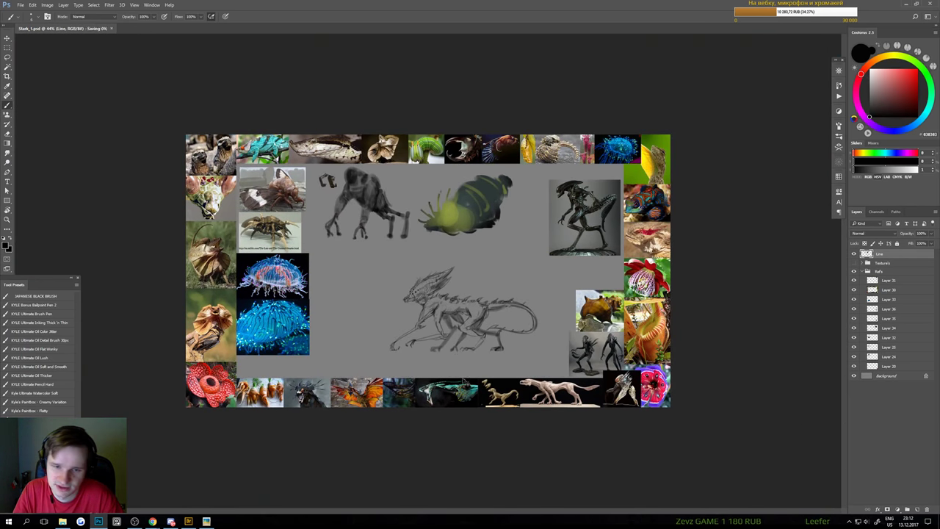
{"action": "key", "text": "e"}
{"action": "scroll", "coordinate": [416, 291], "scroll_direction": "up", "scroll_amount": 7}
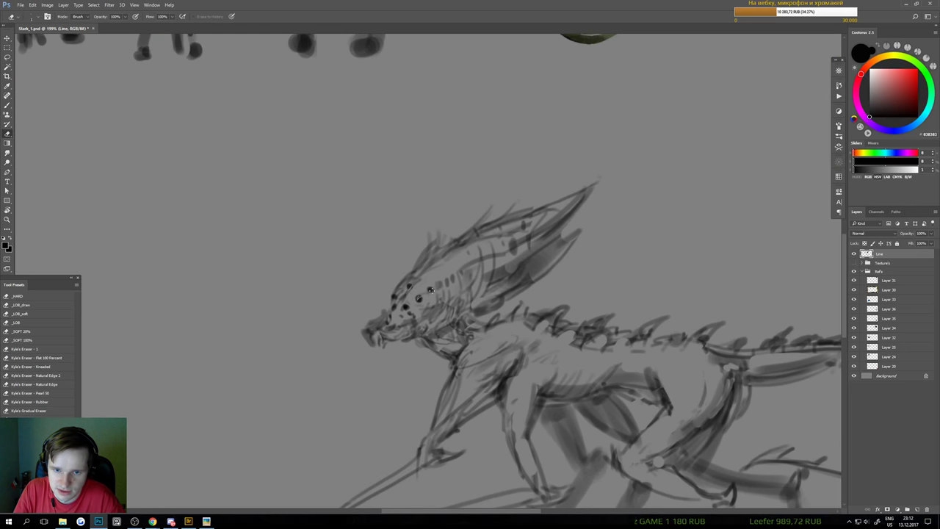
Refine the eye dots along the creature's brow and snout with small brush touches and the eraser
{"action": "scroll", "coordinate": [435, 301], "scroll_direction": "down", "scroll_amount": 6}
{"action": "scroll", "coordinate": [421, 299], "scroll_direction": "up", "scroll_amount": 7}
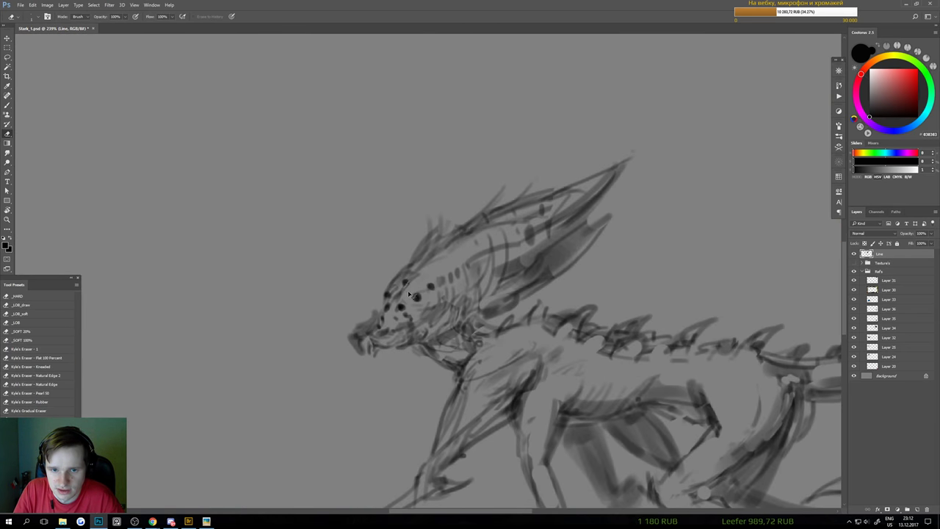
{"action": "key", "text": "b"}
{"action": "left_click", "coordinate": [404, 283]}
{"action": "key", "text": "e"}
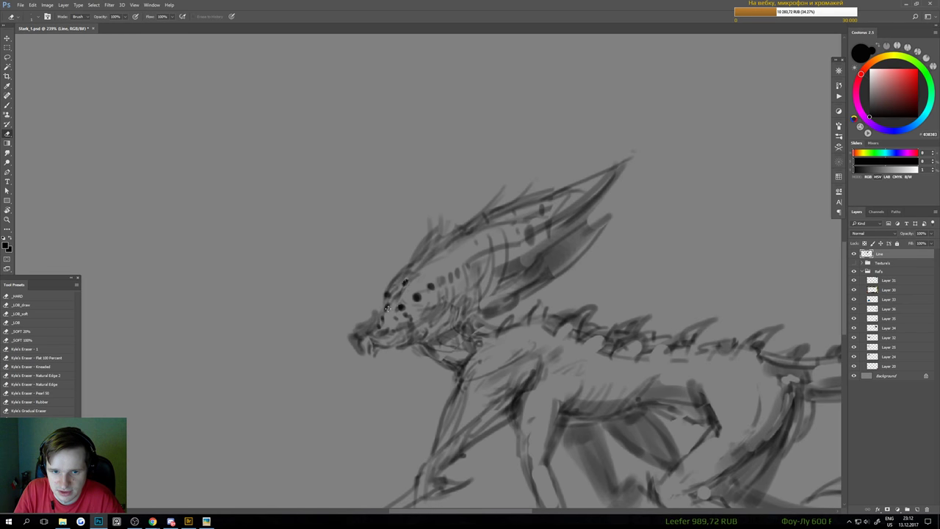
{"action": "scroll", "coordinate": [388, 295], "scroll_direction": "down", "scroll_amount": 6}
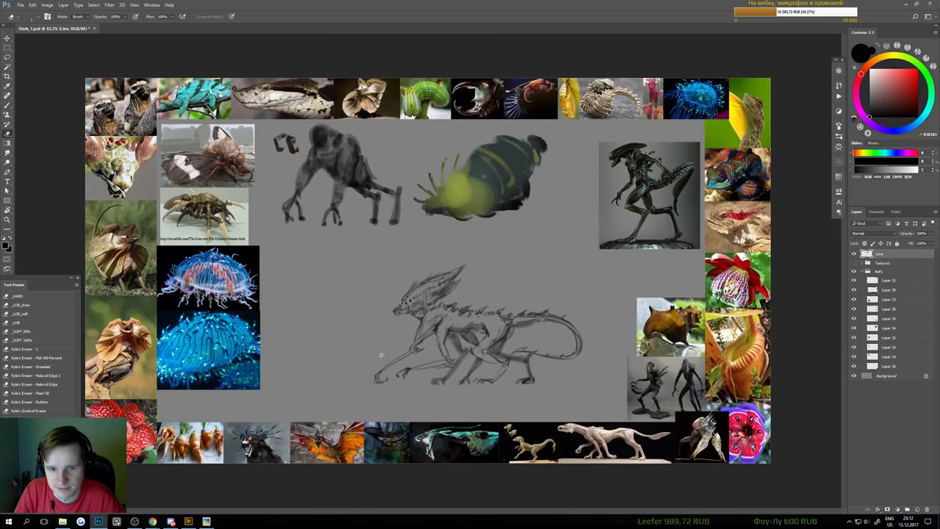
{"action": "scroll", "coordinate": [424, 318], "scroll_direction": "up", "scroll_amount": 5}
{"action": "key", "text": "b"}
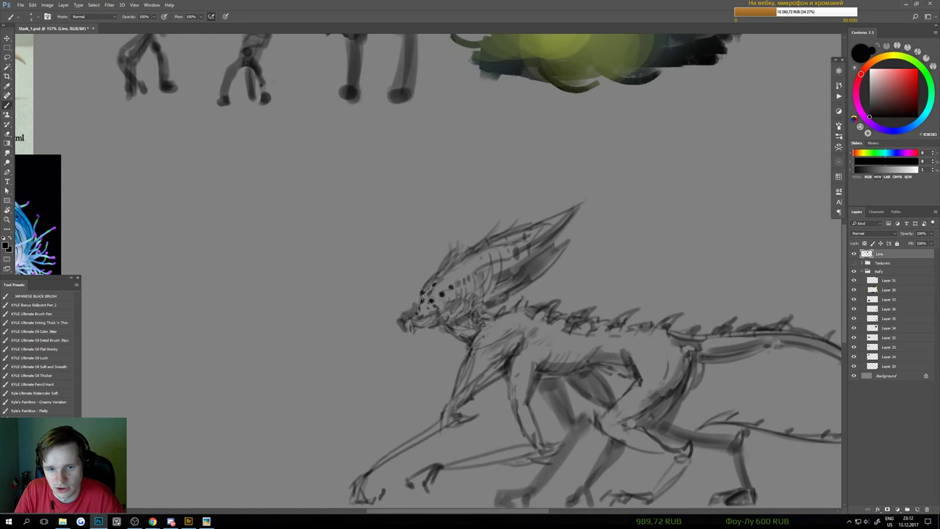
Try a broad dark ground shadow stroke beneath the creature's feet
{"action": "scroll", "coordinate": [419, 323], "scroll_direction": "down", "scroll_amount": 5}
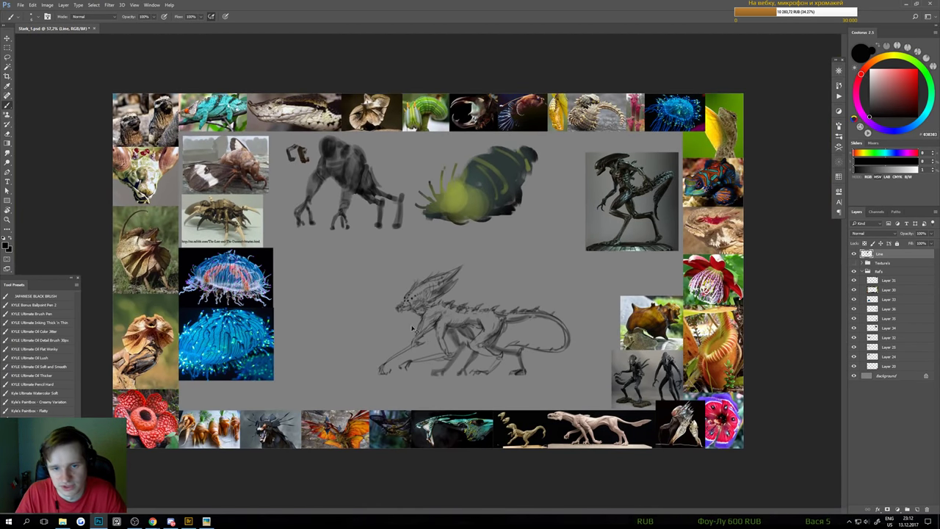
{"action": "scroll", "coordinate": [414, 314], "scroll_direction": "up", "scroll_amount": 2}
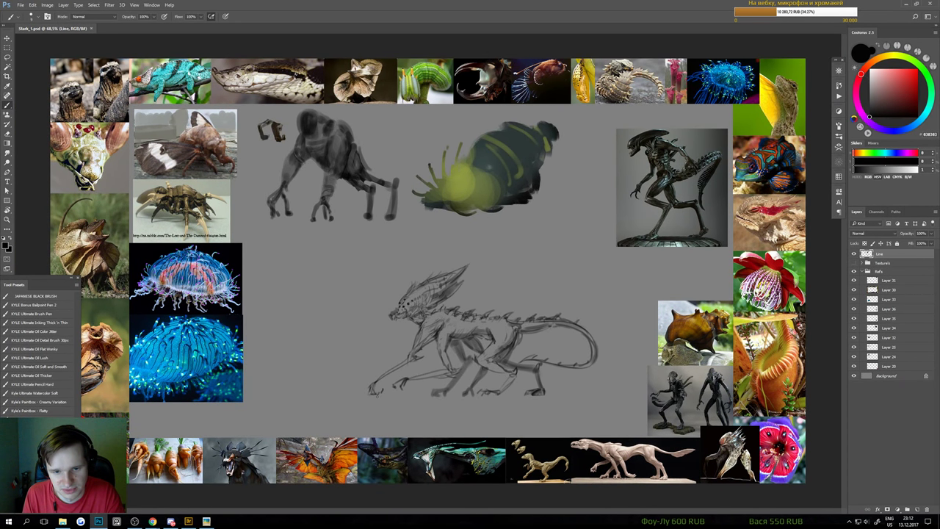
{"action": "left_click_drag", "start_coordinate": [377, 394], "coordinate": [561, 392]}
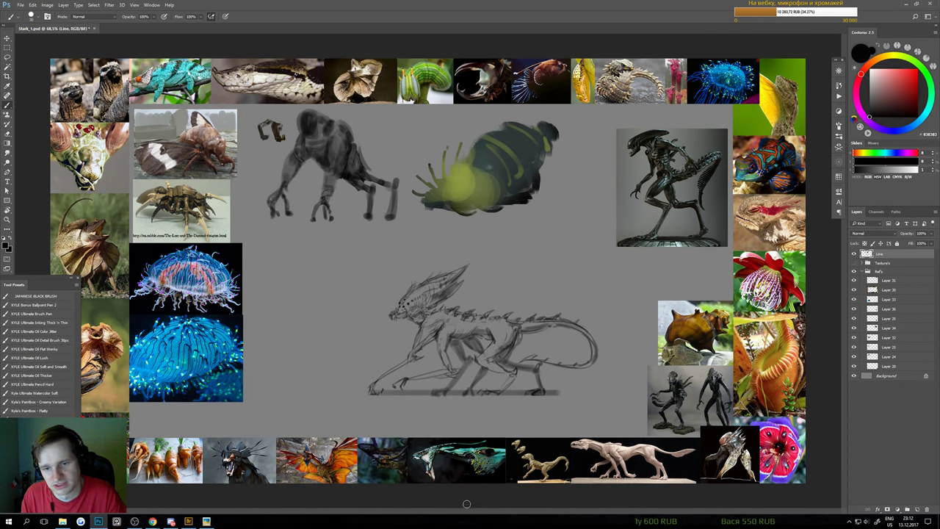
{"action": "key", "text": "ctrl+z"}
Scale the six-legged creature sketch down to about 72% and move it directly below the hunched dark figure
{"action": "key", "text": "l"}
{"action": "mouse_move", "coordinate": [364, 312]}
{"action": "left_mouse_down"}
{"action": "mouse_move", "coordinate": [647, 389]}
{"action": "mouse_move", "coordinate": [457, 264]}
{"action": "mouse_move", "coordinate": [400, 323]}
{"action": "left_mouse_up"}
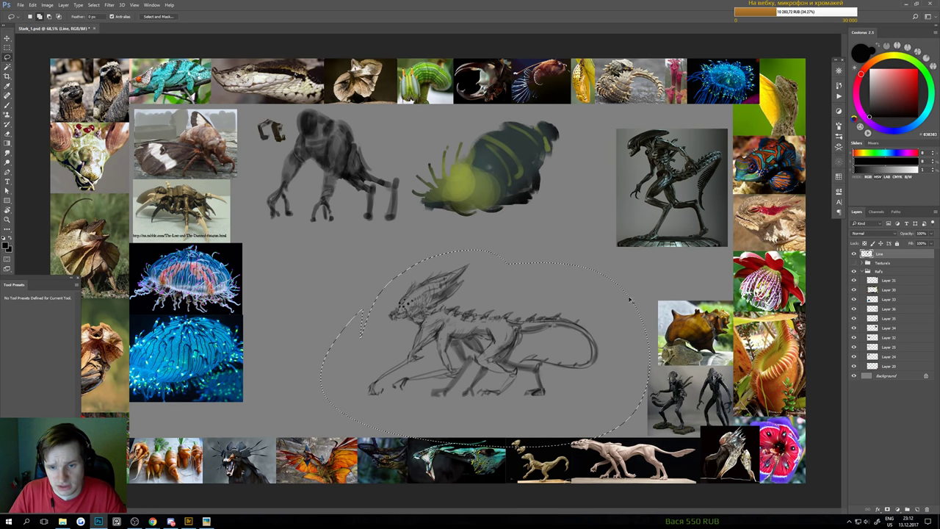
{"action": "key", "text": "ctrl+t"}
{"action": "mouse_move", "coordinate": [650, 250]}
{"action": "left_mouse_down"}
{"action": "mouse_move", "coordinate": [534, 319]}
{"action": "mouse_move", "coordinate": [559, 305]}
{"action": "left_mouse_up"}
{"action": "mouse_move", "coordinate": [517, 337]}
{"action": "left_mouse_down"}
{"action": "mouse_move", "coordinate": [424, 226]}
{"action": "mouse_move", "coordinate": [424, 256]}
{"action": "left_mouse_up"}
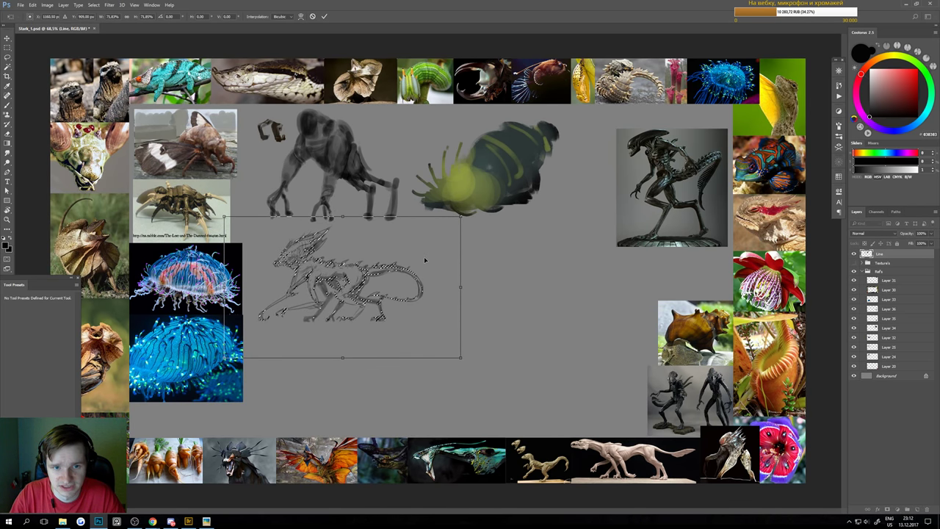
{"action": "key", "text": "Return"}
{"action": "key", "text": "ctrl+d"}
Review the reduced creature sketch alongside the hunched dark figure and the green-striped shelled creature
{"action": "scroll", "coordinate": [353, 269], "scroll_direction": "up", "scroll_amount": 4}
{"action": "left_click_drag", "start_coordinate": [355, 269], "coordinate": [426, 265]}
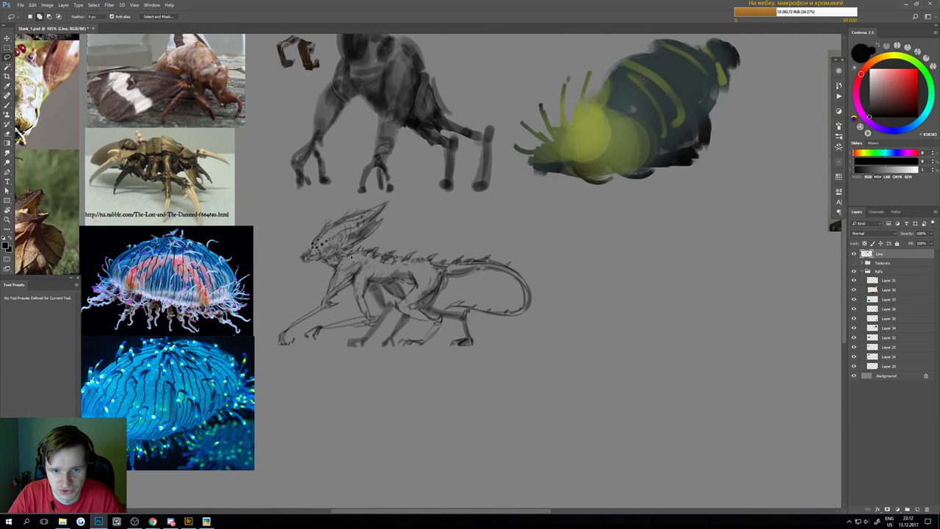
{"action": "scroll", "coordinate": [373, 253], "scroll_direction": "down", "scroll_amount": 3}
{"action": "left_click_drag", "start_coordinate": [364, 172], "coordinate": [392, 285]}
{"action": "scroll", "coordinate": [587, 252], "scroll_direction": "up", "scroll_amount": 8}
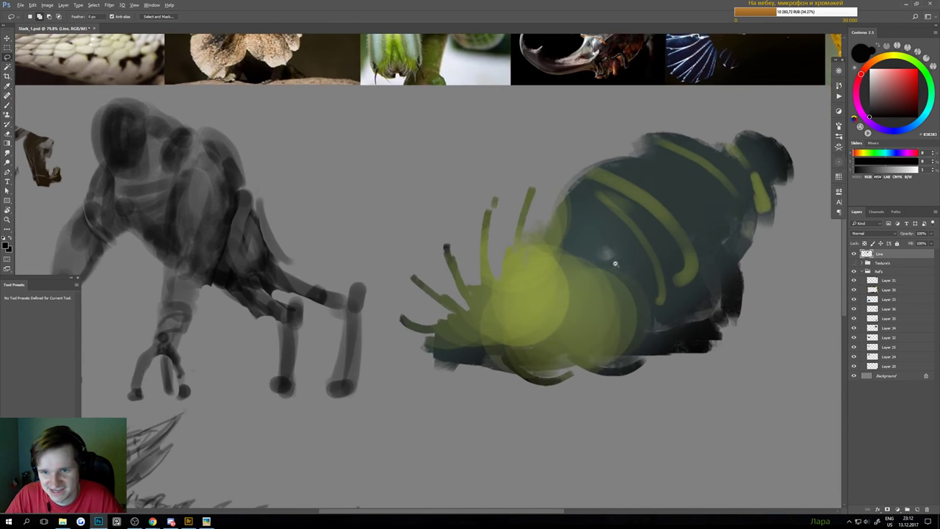
{"action": "left_click_drag", "start_coordinate": [707, 262], "coordinate": [555, 276]}
{"action": "scroll", "coordinate": [559, 283], "scroll_direction": "down", "scroll_amount": 5}
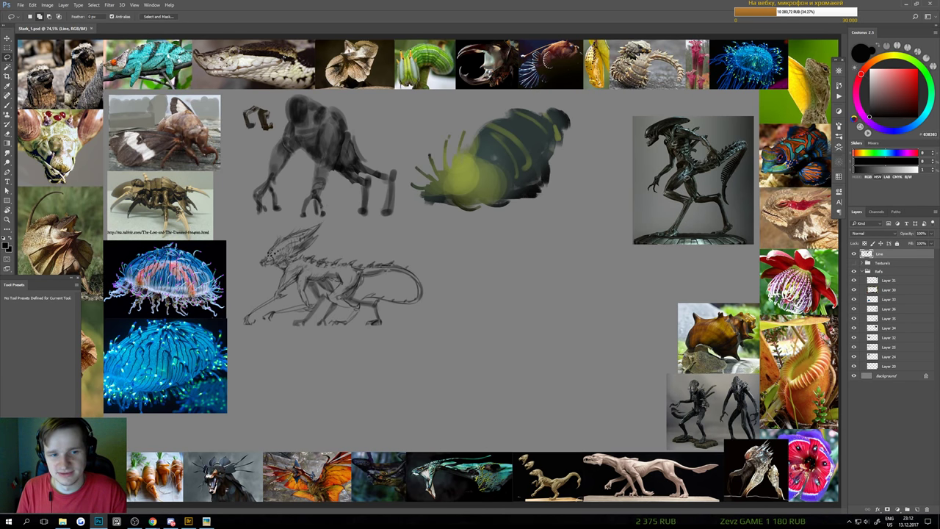
Move the clawed multi-legged creature reference from above the jellyfish to below the walking alien and flip it horizontally
{"action": "key", "text": "v"}
{"action": "left_click", "coordinate": [208, 204], "text": "ctrl"}
{"action": "left_click_drag", "start_coordinate": [208, 204], "coordinate": [703, 253]}
{"action": "key", "text": "ctrl+t"}
{"action": "right_click", "coordinate": [199, 200]}
{"action": "left_click", "coordinate": [226, 309]}
{"action": "key", "text": "Return"}
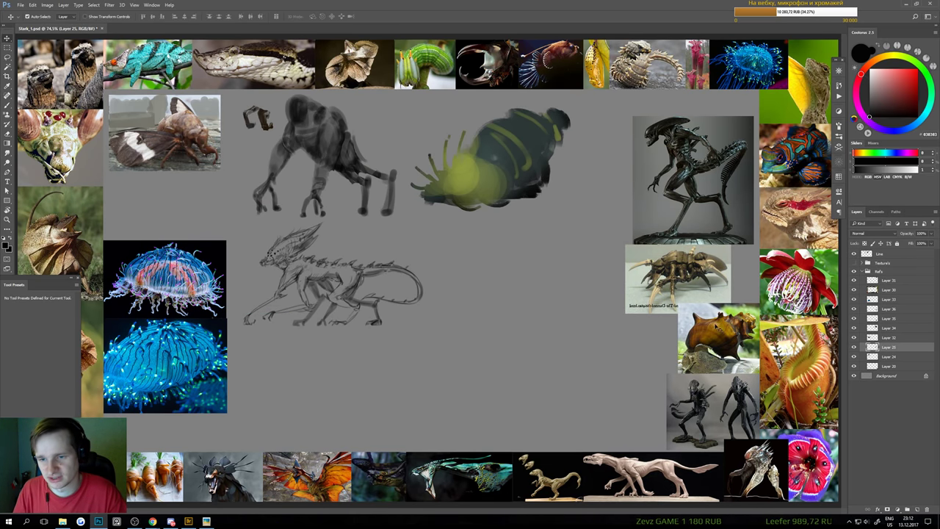
Move the shell photo down against the two standing aliens and fit the clawed creature reference just above it
{"action": "left_click_drag", "start_coordinate": [714, 334], "coordinate": [702, 349]}
{"action": "left_click", "coordinate": [698, 288]}
{"action": "left_click_drag", "start_coordinate": [700, 291], "coordinate": [708, 304]}
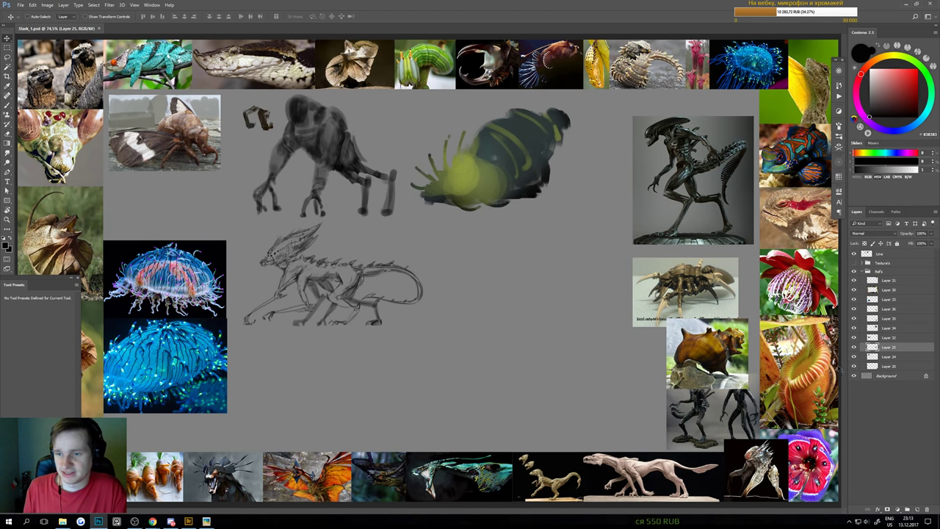
Collapse the Ref's group, select the Line layer and toggle its visibility off and on
{"action": "left_click", "coordinate": [863, 271]}
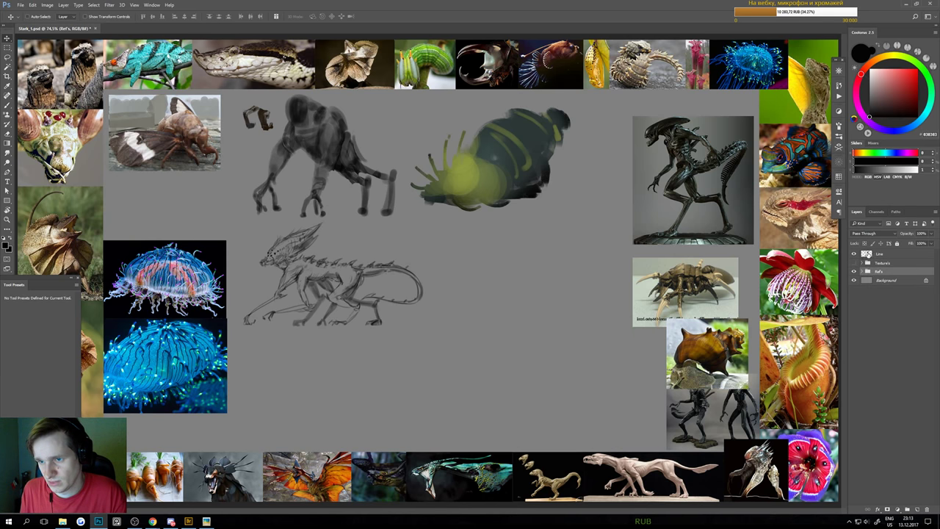
{"action": "left_click", "coordinate": [869, 253]}
{"action": "left_click", "coordinate": [854, 253]}
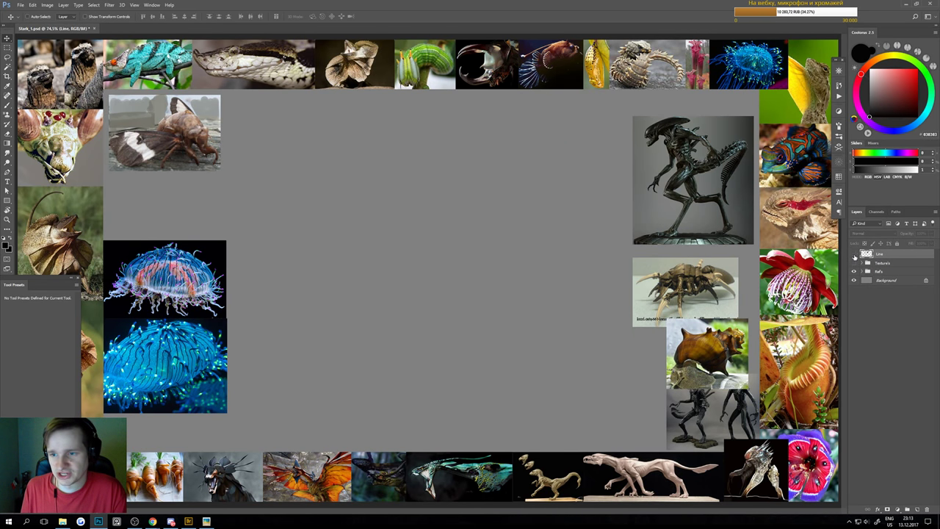
{"action": "left_click", "coordinate": [853, 255]}
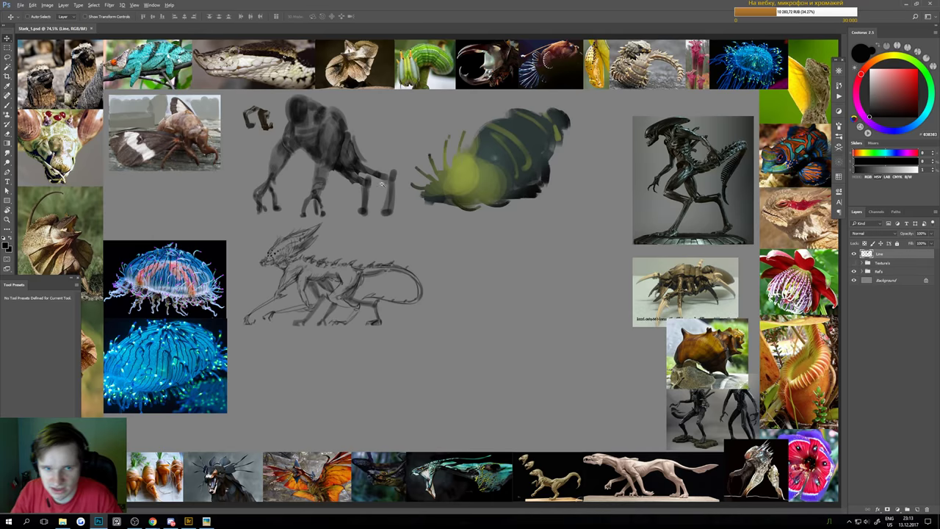
{"action": "left_click_drag", "start_coordinate": [382, 185], "coordinate": [419, 185]}
{"action": "left_click_drag", "start_coordinate": [299, 172], "coordinate": [445, 208]}
{"action": "key", "text": "l"}
{"action": "mouse_move", "coordinate": [339, 199]}
{"action": "left_mouse_down"}
{"action": "mouse_move", "coordinate": [337, 289]}
{"action": "mouse_move", "coordinate": [424, 273]}
{"action": "mouse_move", "coordinate": [481, 291]}
{"action": "mouse_move", "coordinate": [558, 238]}
{"action": "mouse_move", "coordinate": [488, 110]}
{"action": "mouse_move", "coordinate": [420, 81]}
{"action": "mouse_move", "coordinate": [301, 110]}
{"action": "mouse_move", "coordinate": [335, 197]}
{"action": "left_mouse_up"}
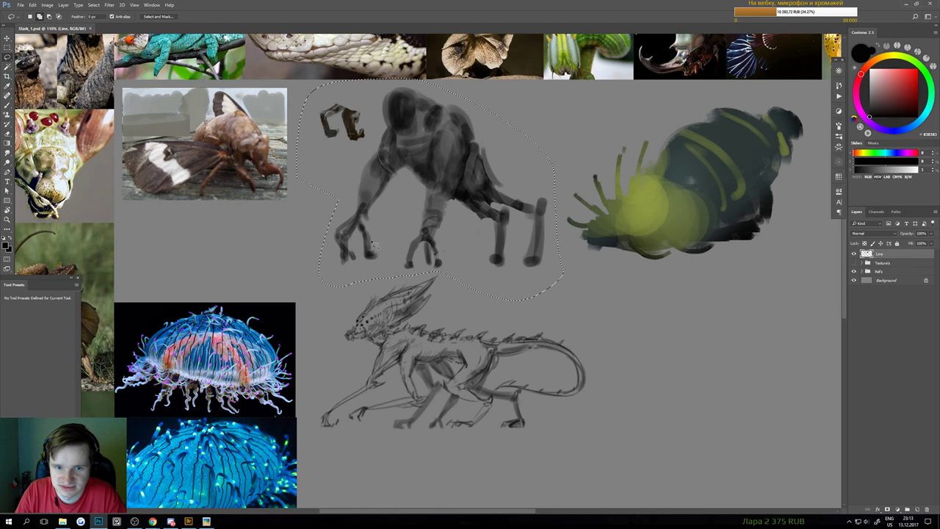
{"action": "key", "text": "ctrl+d"}
Erase the small brown claw-like marks beside the hunched dark figure's head
{"action": "key", "text": "b"}
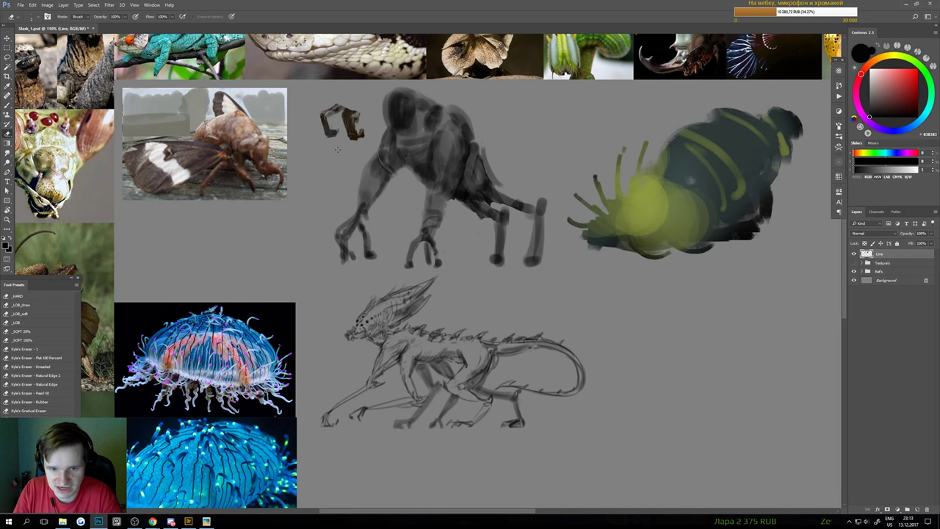
{"action": "mouse_move", "coordinate": [332, 131]}
{"action": "left_mouse_down"}
{"action": "mouse_move", "coordinate": [332, 101]}
{"action": "mouse_move", "coordinate": [360, 131]}
{"action": "left_mouse_up"}
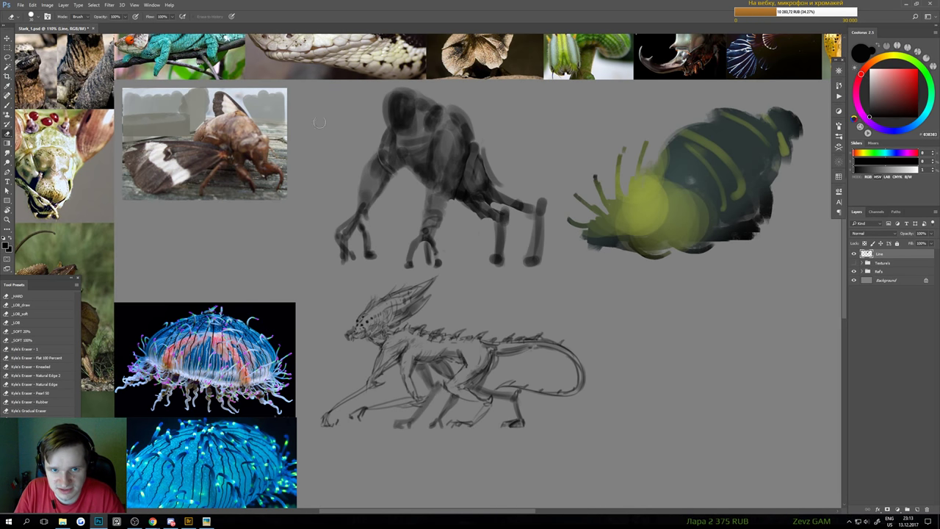
Outline the hunched figure's two hind legs with thin dark lines, from the thighs over the pointed heels to the feet
{"action": "scroll", "coordinate": [389, 242], "scroll_direction": "up", "scroll_amount": 5}
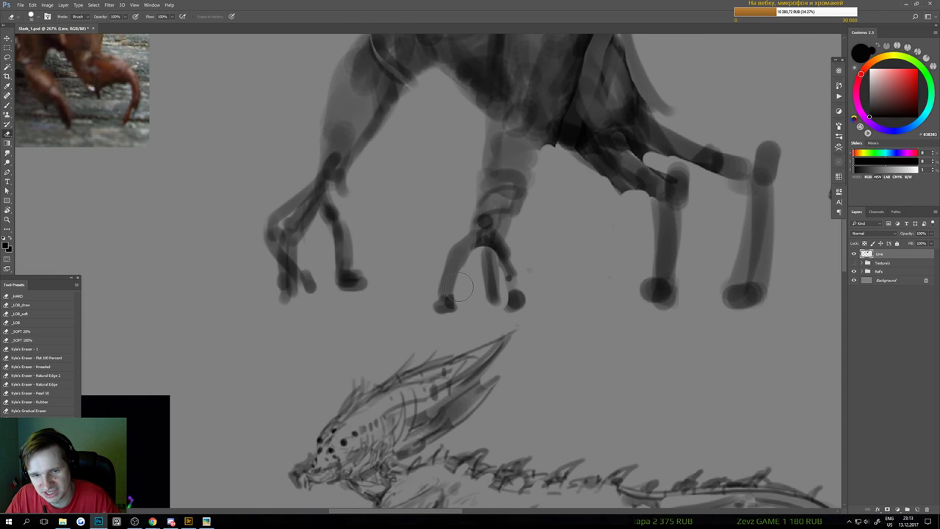
{"action": "scroll", "coordinate": [463, 287], "scroll_direction": "down", "scroll_amount": 5}
{"action": "scroll", "coordinate": [514, 291], "scroll_direction": "up", "scroll_amount": 3}
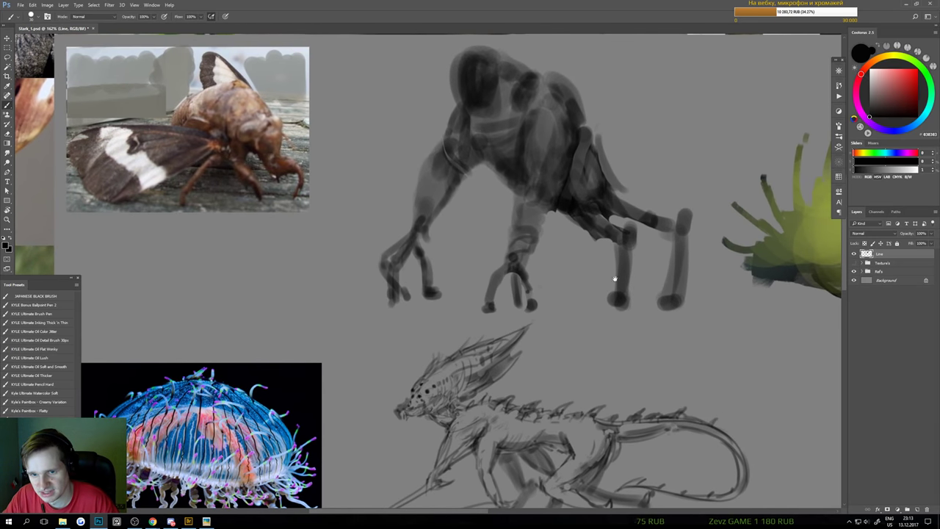
{"action": "mouse_move", "coordinate": [629, 283]}
{"action": "left_mouse_down"}
{"action": "mouse_move", "coordinate": [570, 298]}
{"action": "mouse_move", "coordinate": [554, 313]}
{"action": "left_mouse_up"}
{"action": "key", "text": "b"}
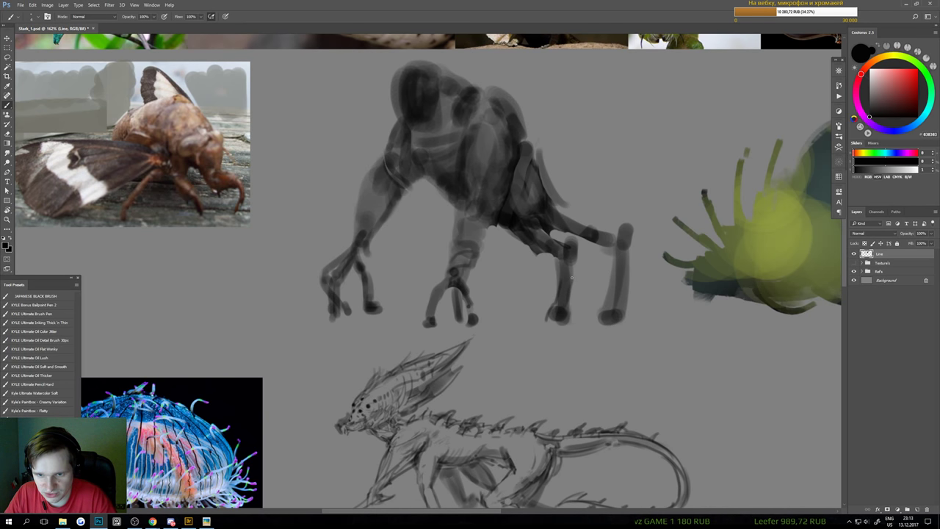
{"action": "left_click_drag", "start_coordinate": [571, 277], "coordinate": [580, 262]}
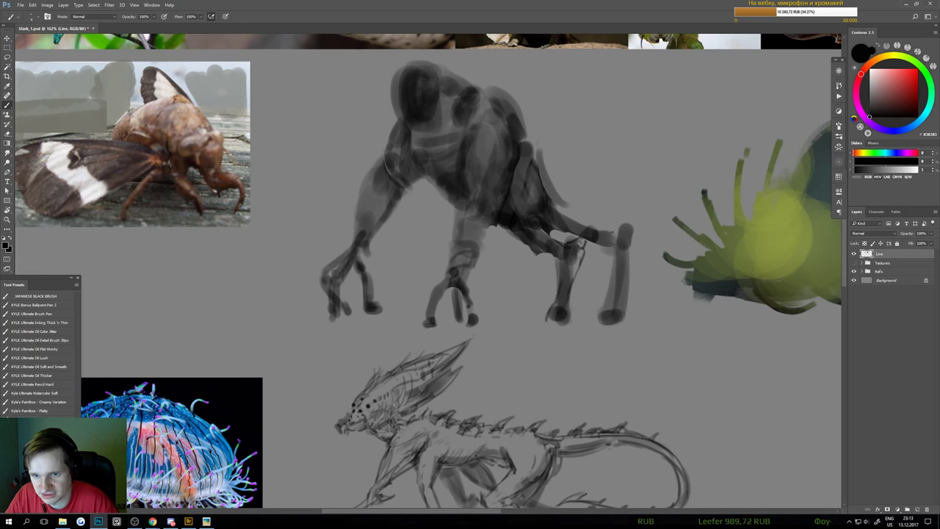
{"action": "left_click_drag", "start_coordinate": [567, 213], "coordinate": [620, 233]}
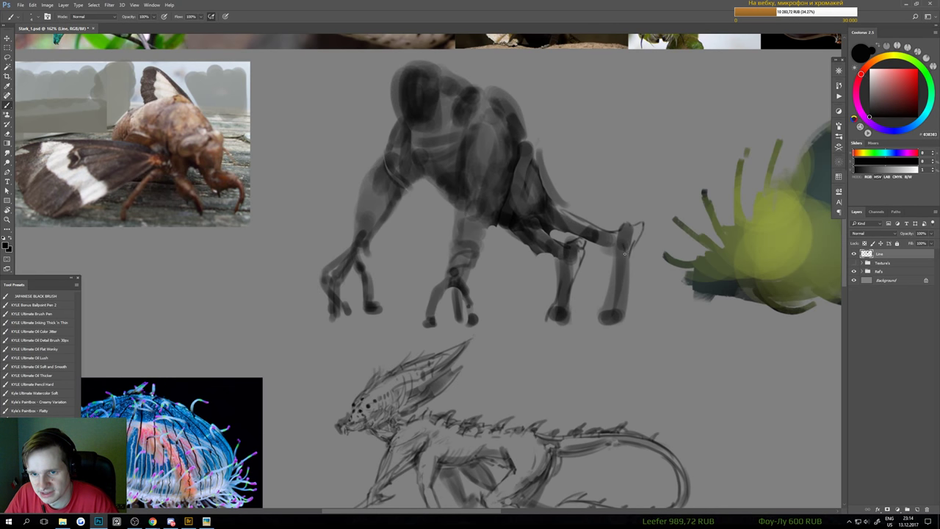
{"action": "left_click_drag", "start_coordinate": [627, 262], "coordinate": [615, 317]}
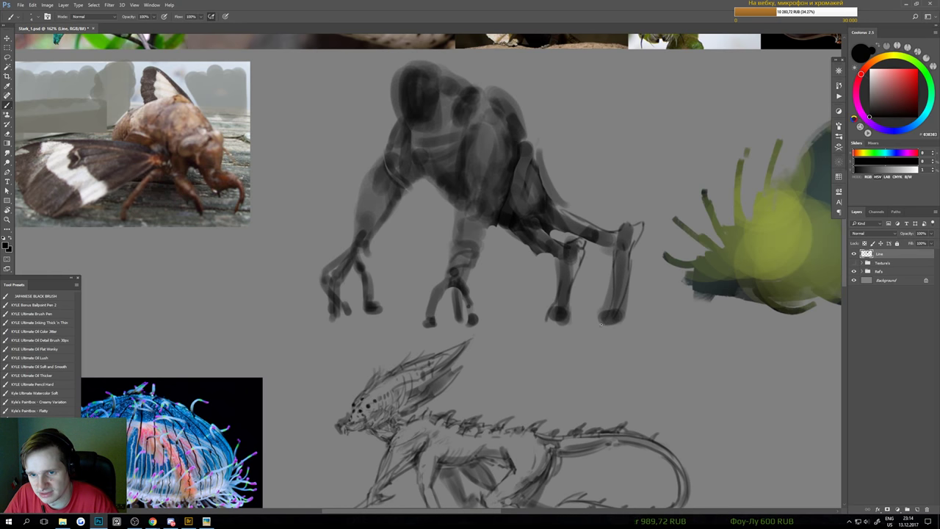
{"action": "mouse_move", "coordinate": [615, 253]}
{"action": "left_mouse_down"}
{"action": "mouse_move", "coordinate": [606, 325]}
{"action": "mouse_move", "coordinate": [571, 280]}
{"action": "mouse_move", "coordinate": [548, 319]}
{"action": "mouse_move", "coordinate": [562, 314]}
{"action": "mouse_move", "coordinate": [566, 292]}
{"action": "left_mouse_up"}
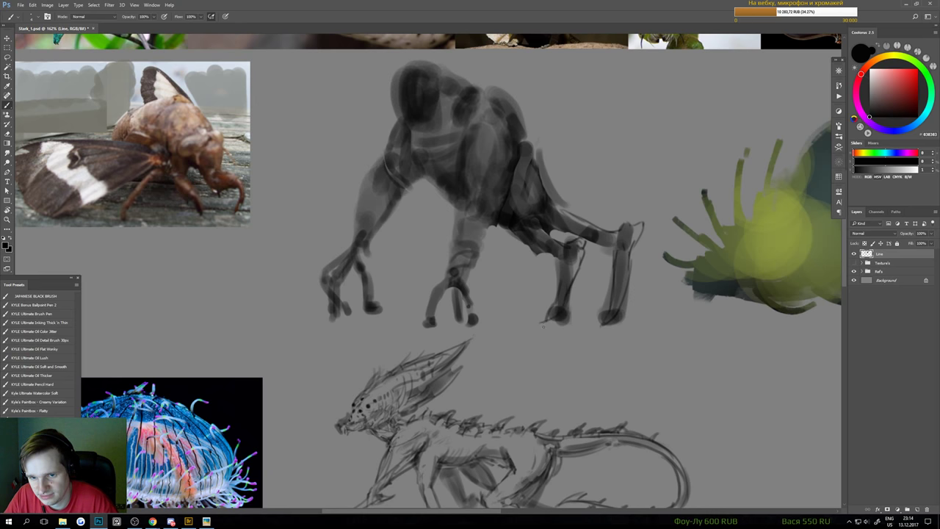
Draw and trim narrow clawed feet at the ends of the hunched figure's two hind legs
{"action": "mouse_move", "coordinate": [606, 317]}
{"action": "left_mouse_down"}
{"action": "mouse_move", "coordinate": [602, 280]}
{"action": "mouse_move", "coordinate": [607, 301]}
{"action": "mouse_move", "coordinate": [635, 295]}
{"action": "mouse_move", "coordinate": [616, 335]}
{"action": "mouse_move", "coordinate": [600, 337]}
{"action": "mouse_move", "coordinate": [612, 320]}
{"action": "mouse_move", "coordinate": [619, 323]}
{"action": "mouse_move", "coordinate": [553, 320]}
{"action": "mouse_move", "coordinate": [619, 315]}
{"action": "left_mouse_up"}
{"action": "key", "text": "e"}
{"action": "key", "text": "b"}
{"action": "key", "text": "e"}
{"action": "key", "text": "b"}
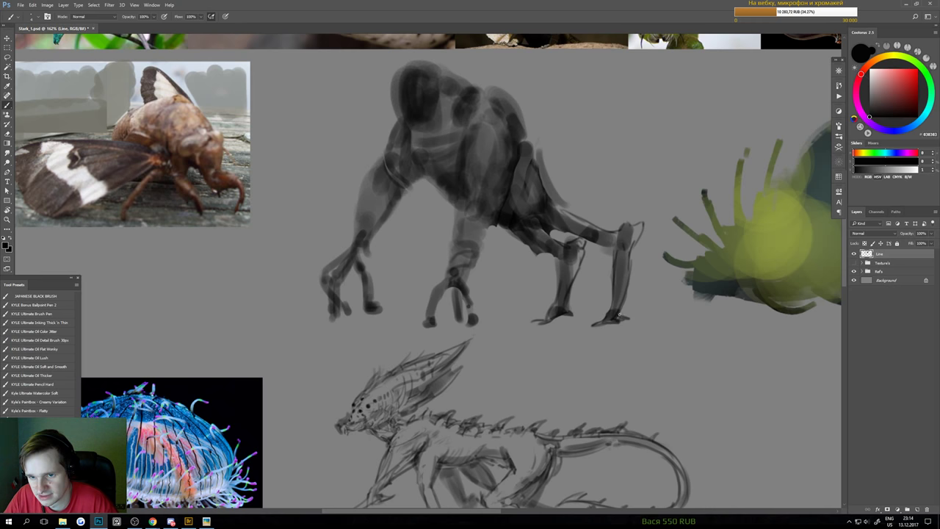
Lower the Line layer's opacity to about 62% and add a new layer above it
{"action": "key", "text": "ctrl+0"}
{"action": "left_click_drag", "start_coordinate": [541, 296], "coordinate": [573, 315]}
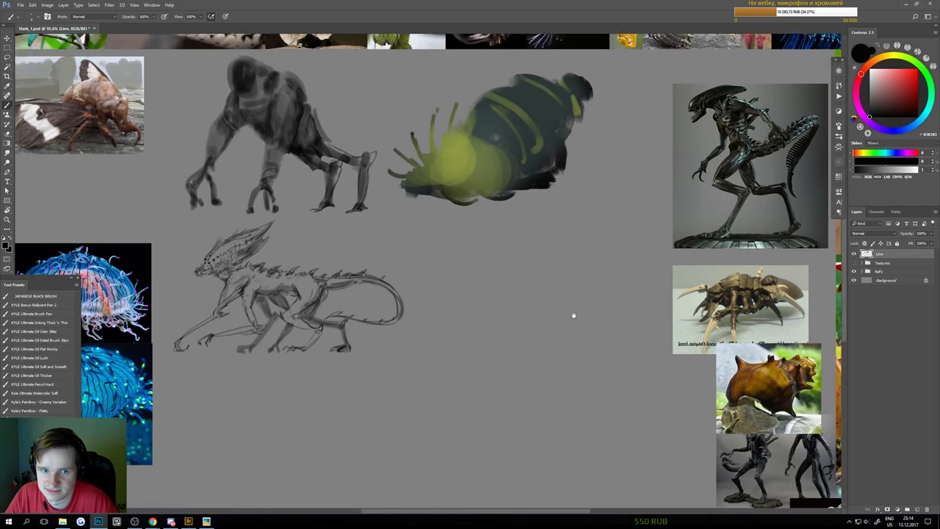
{"action": "scroll", "coordinate": [574, 315], "scroll_direction": "down", "scroll_amount": 3}
{"action": "scroll", "coordinate": [498, 257], "scroll_direction": "up", "scroll_amount": 4}
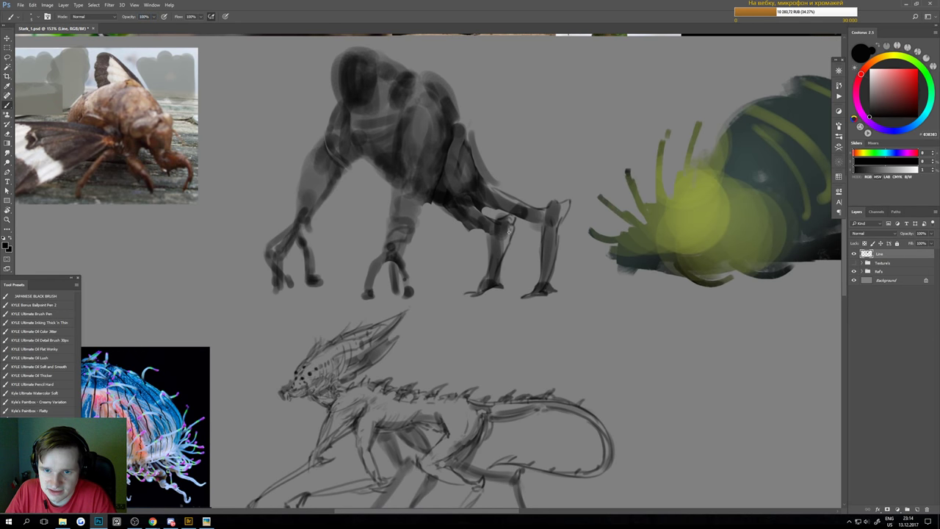
{"action": "left_click_drag", "start_coordinate": [906, 234], "coordinate": [887, 234]}
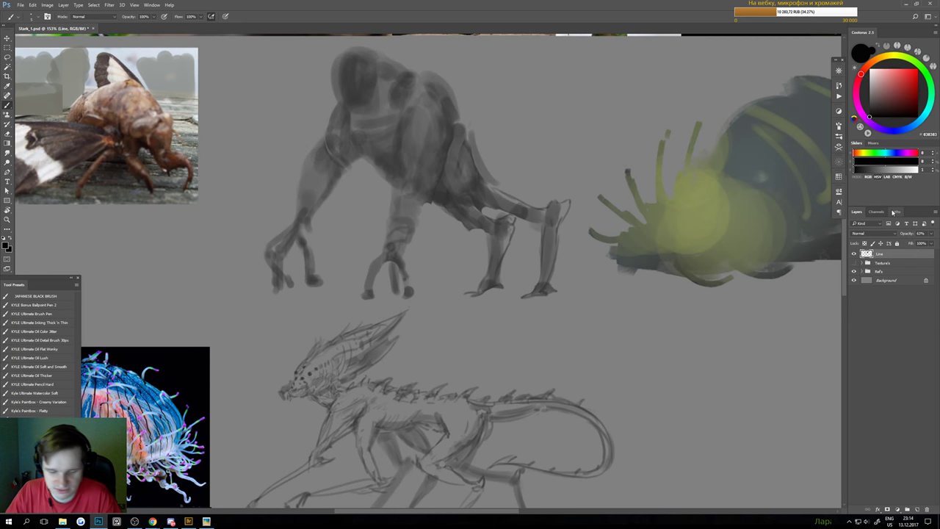
{"action": "key", "text": "ctrl+shift+n"}
{"action": "key", "text": "Return"}
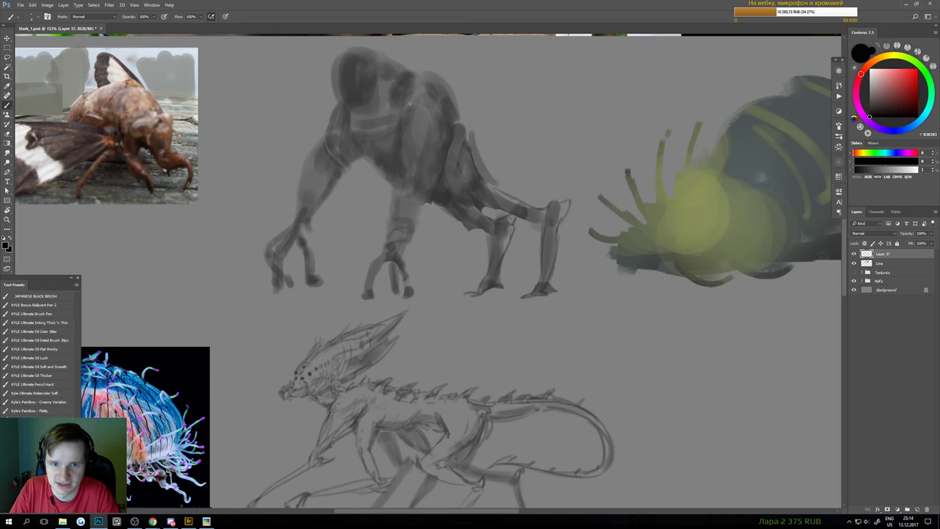
Sketch a shoulder line and curved horn-like spikes along the hunched figure's head and back on the new layer
{"action": "mouse_move", "coordinate": [411, 91]}
{"action": "left_mouse_down"}
{"action": "mouse_move", "coordinate": [400, 129]}
{"action": "mouse_move", "coordinate": [410, 165]}
{"action": "left_mouse_up"}
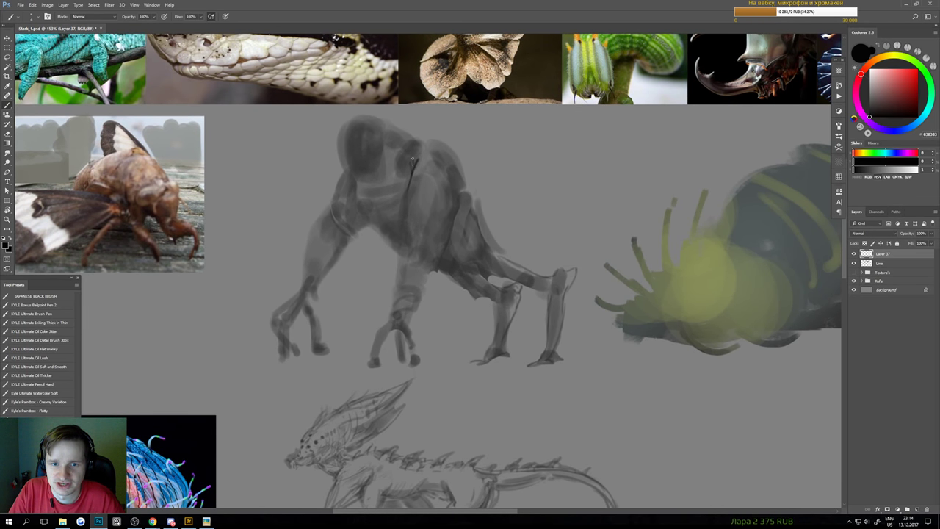
{"action": "left_click_drag", "start_coordinate": [398, 126], "coordinate": [428, 143]}
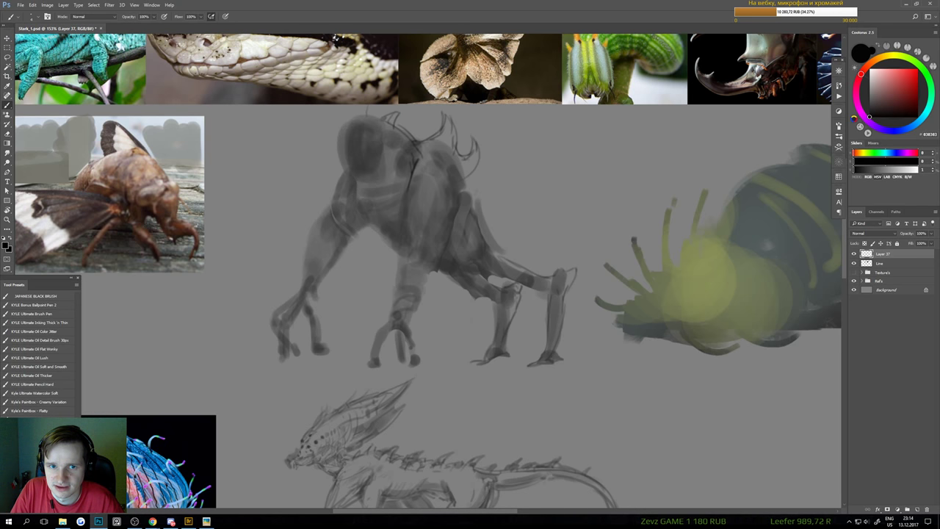
{"action": "scroll", "coordinate": [390, 156], "scroll_direction": "down", "scroll_amount": 5}
Delete the spike sketch layer and restore the Line layer's opacity to 100%
{"action": "key", "text": "e"}
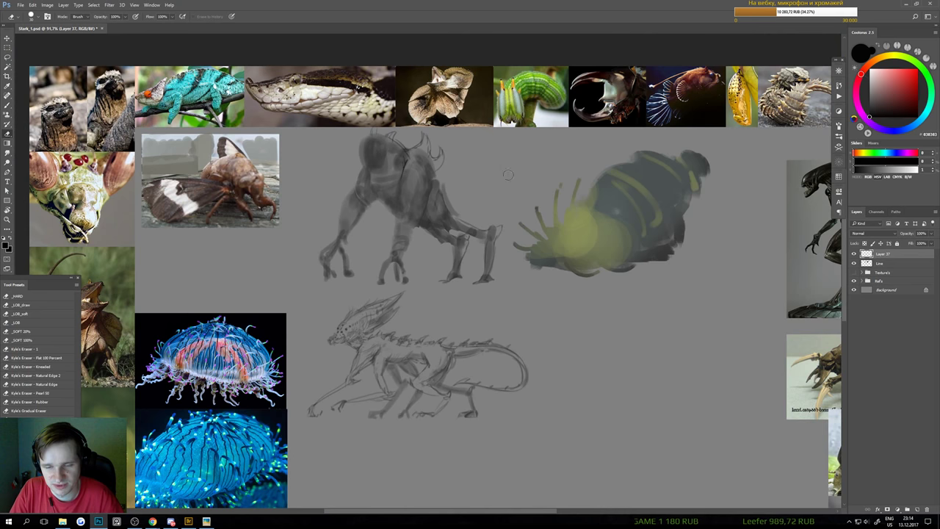
{"action": "key", "text": "Delete"}
{"action": "key", "text": "v"}
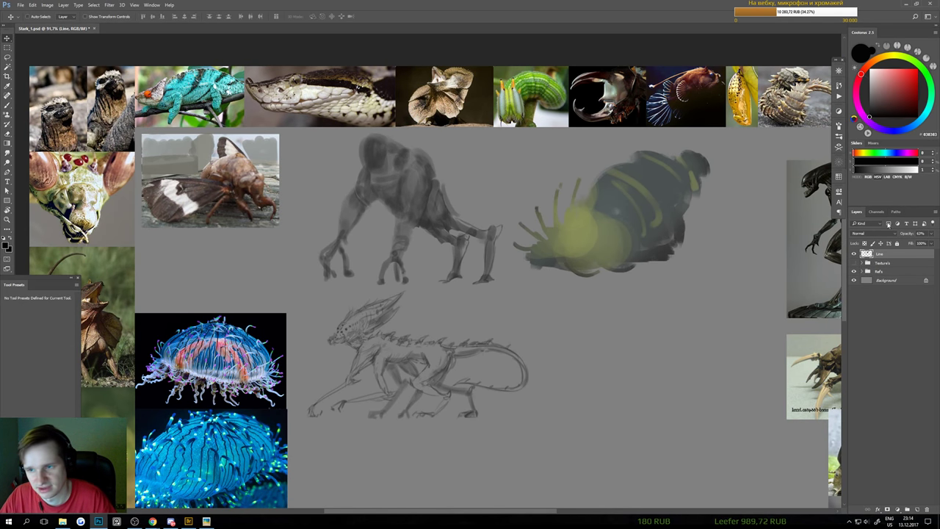
{"action": "key", "text": "0"}
{"action": "scroll", "coordinate": [602, 275], "scroll_direction": "down", "scroll_amount": 1}
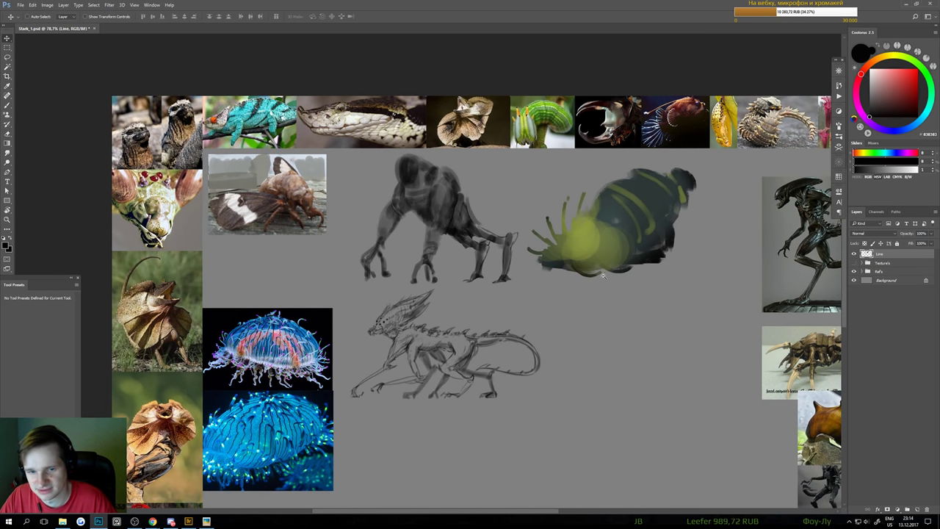
{"action": "scroll", "coordinate": [481, 290], "scroll_direction": "up", "scroll_amount": 3}
{"action": "scroll", "coordinate": [474, 246], "scroll_direction": "down", "scroll_amount": 4}
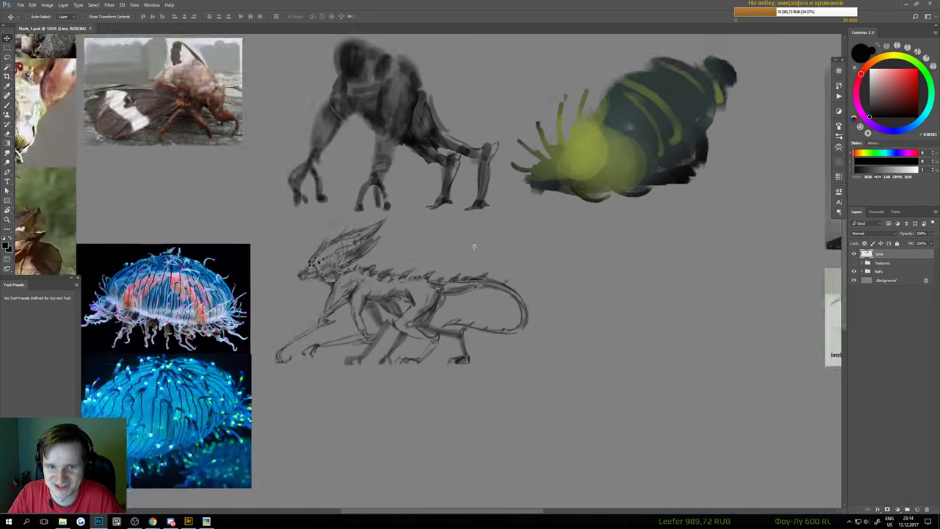
{"action": "scroll", "coordinate": [487, 313], "scroll_direction": "up", "scroll_amount": 1}
{"action": "scroll", "coordinate": [481, 287], "scroll_direction": "up", "scroll_amount": 1}
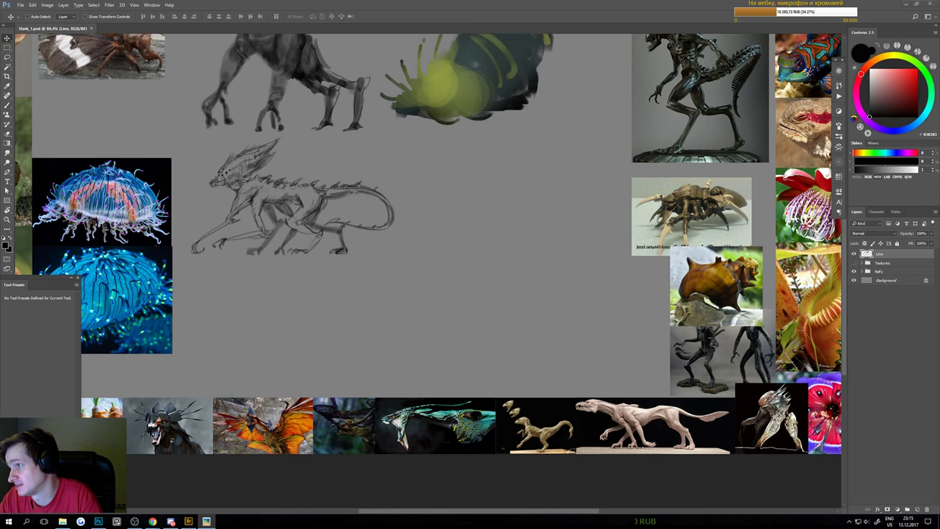
Copy the black-and-white long-legged creature photo onto the Stark_1.psd board and close its source image
{"action": "key", "text": "alt+F4"}
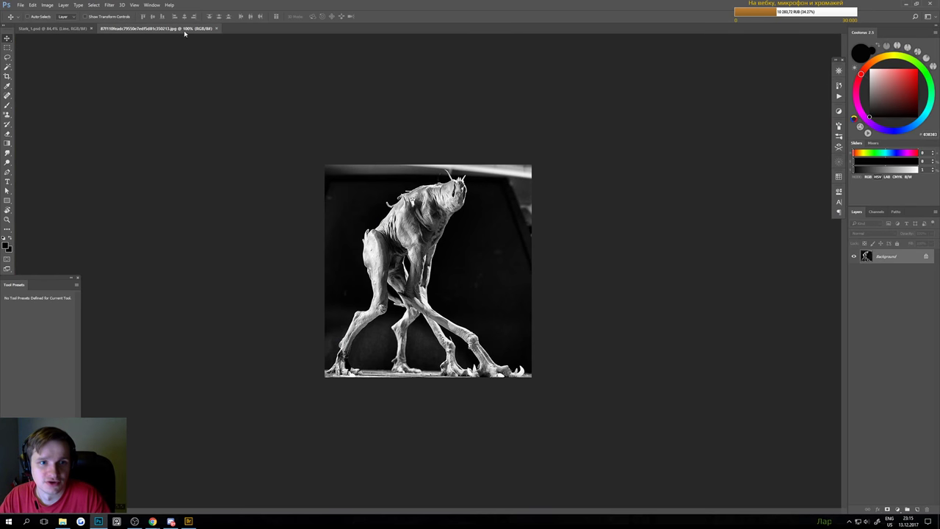
{"action": "left_click_drag", "start_coordinate": [183, 30], "coordinate": [416, 213]}
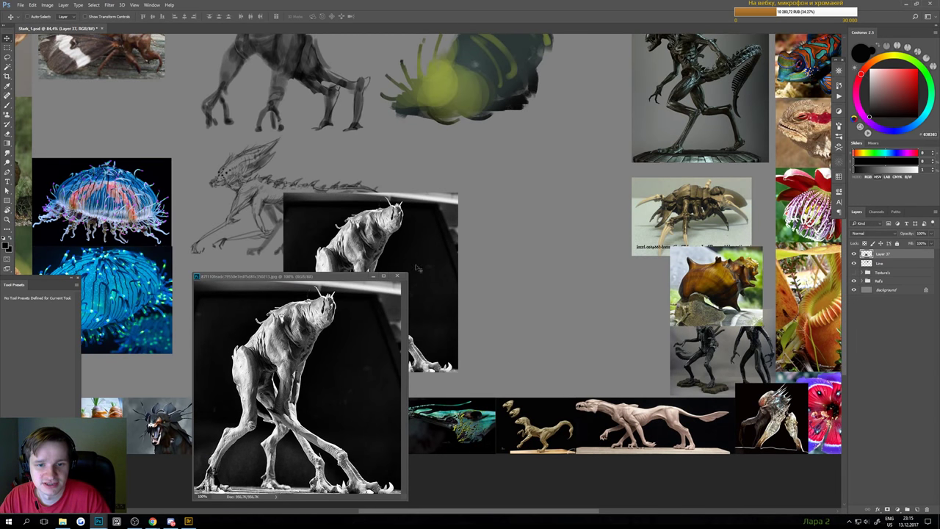
{"action": "left_click", "coordinate": [397, 276]}
Flip the black-and-white creature photo horizontally and place it over the shell and standing alien references
{"action": "left_click_drag", "start_coordinate": [417, 268], "coordinate": [551, 252]}
{"action": "key", "text": "ctrl+t"}
{"action": "right_click", "coordinate": [503, 257]}
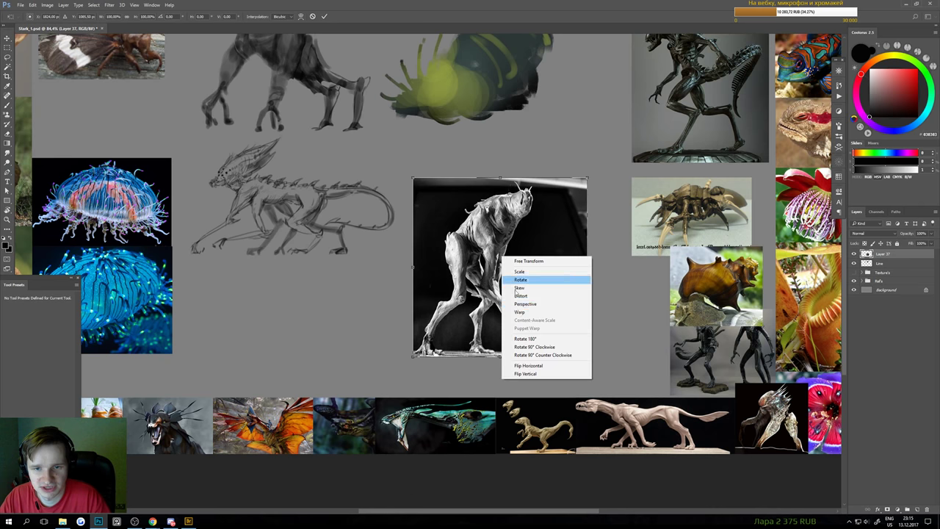
{"action": "left_click", "coordinate": [529, 365]}
{"action": "key", "text": "Return"}
{"action": "left_click_drag", "start_coordinate": [508, 273], "coordinate": [625, 319]}
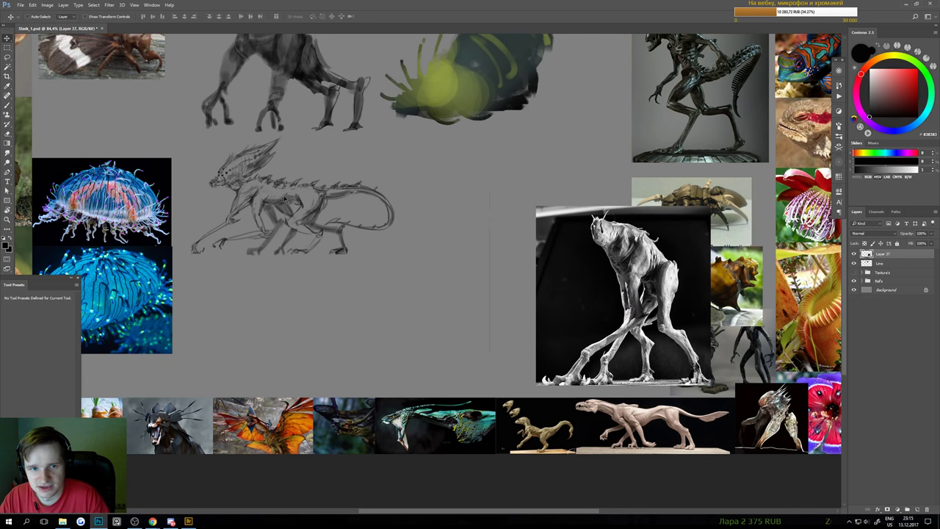
Select the hunched dark figure on the Line layer and move it below the spiked-tail creature, beside the black-and-white photo
{"action": "mouse_move", "coordinate": [494, 230]}
{"action": "left_mouse_down"}
{"action": "mouse_move", "coordinate": [530, 250]}
{"action": "mouse_move", "coordinate": [441, 277]}
{"action": "left_mouse_up"}
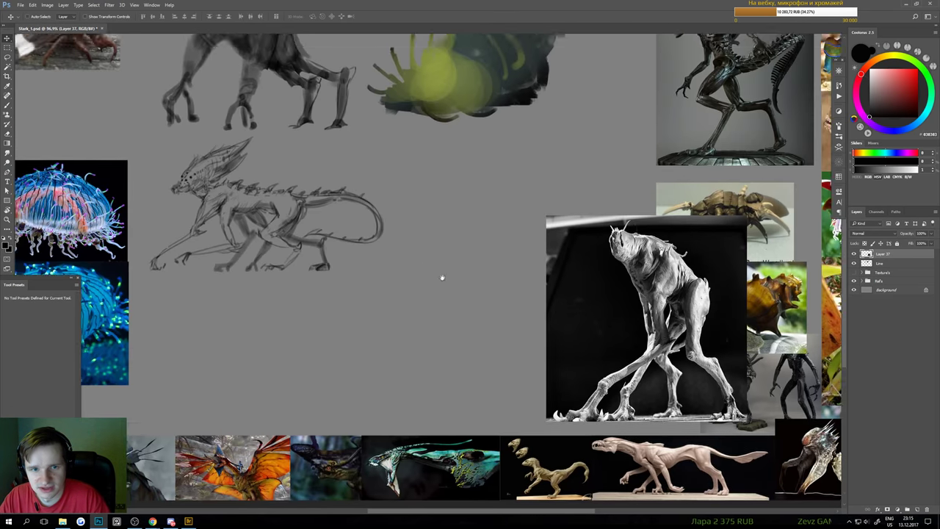
{"action": "mouse_move", "coordinate": [243, 167]}
{"action": "left_mouse_down"}
{"action": "mouse_move", "coordinate": [313, 278]}
{"action": "mouse_move", "coordinate": [318, 261]}
{"action": "left_mouse_up"}
{"action": "left_click", "coordinate": [303, 270], "text": "ctrl"}
{"action": "key", "text": "ctrl+z"}
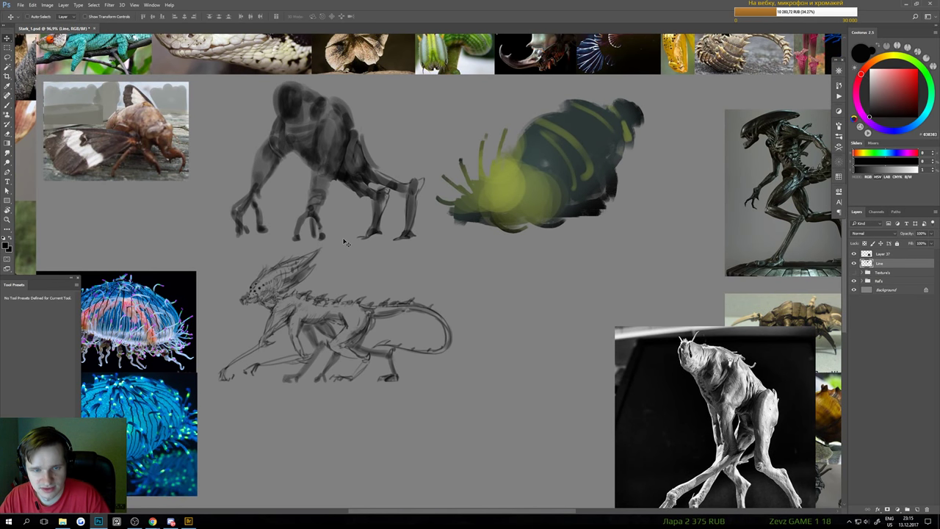
{"action": "key", "text": "l"}
{"action": "mouse_move", "coordinate": [210, 243]}
{"action": "left_mouse_down"}
{"action": "mouse_move", "coordinate": [276, 254]}
{"action": "mouse_move", "coordinate": [427, 252]}
{"action": "left_mouse_up"}
{"action": "left_click_drag", "start_coordinate": [434, 143], "coordinate": [130, 169]}
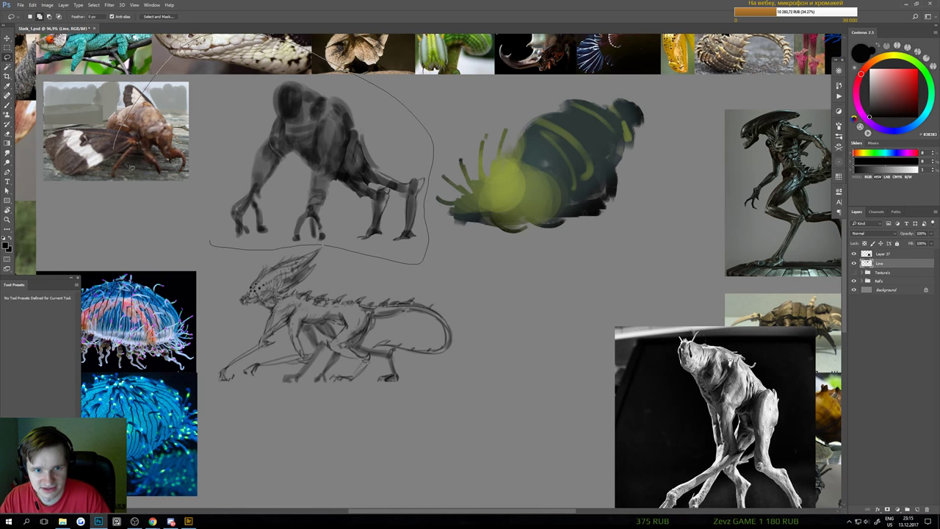
{"action": "key", "text": "v"}
{"action": "mouse_move", "coordinate": [369, 153]}
{"action": "left_mouse_down"}
{"action": "mouse_move", "coordinate": [452, 284]}
{"action": "mouse_move", "coordinate": [513, 448]}
{"action": "left_mouse_up"}
{"action": "scroll", "coordinate": [521, 361], "scroll_direction": "down", "scroll_amount": 3}
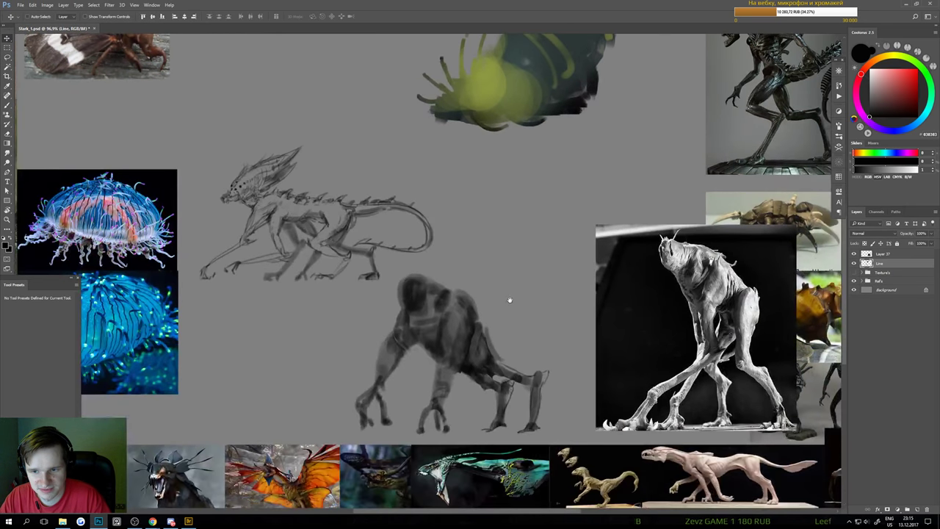
{"action": "key", "text": "ctrl+d"}
Select the crested spiked-tail creature and move it up beside the winged insect photo
{"action": "key", "text": "l"}
{"action": "mouse_move", "coordinate": [147, 293]}
{"action": "left_mouse_down"}
{"action": "mouse_move", "coordinate": [177, 308]}
{"action": "mouse_move", "coordinate": [403, 286]}
{"action": "mouse_move", "coordinate": [317, 133]}
{"action": "mouse_move", "coordinate": [151, 155]}
{"action": "mouse_move", "coordinate": [134, 166]}
{"action": "left_mouse_up"}
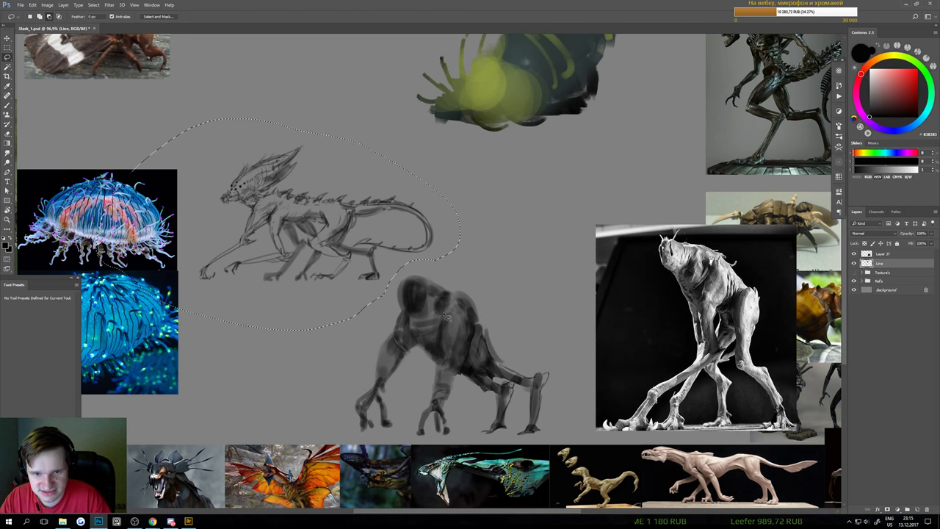
{"action": "key", "text": "v"}
{"action": "left_click_drag", "start_coordinate": [318, 267], "coordinate": [317, 169]}
{"action": "mouse_move", "coordinate": [302, 79]}
{"action": "left_mouse_down"}
{"action": "mouse_move", "coordinate": [338, 260]}
{"action": "mouse_move", "coordinate": [330, 216]}
{"action": "mouse_move", "coordinate": [307, 221]}
{"action": "left_mouse_up"}
{"action": "key", "text": "ctrl+d"}
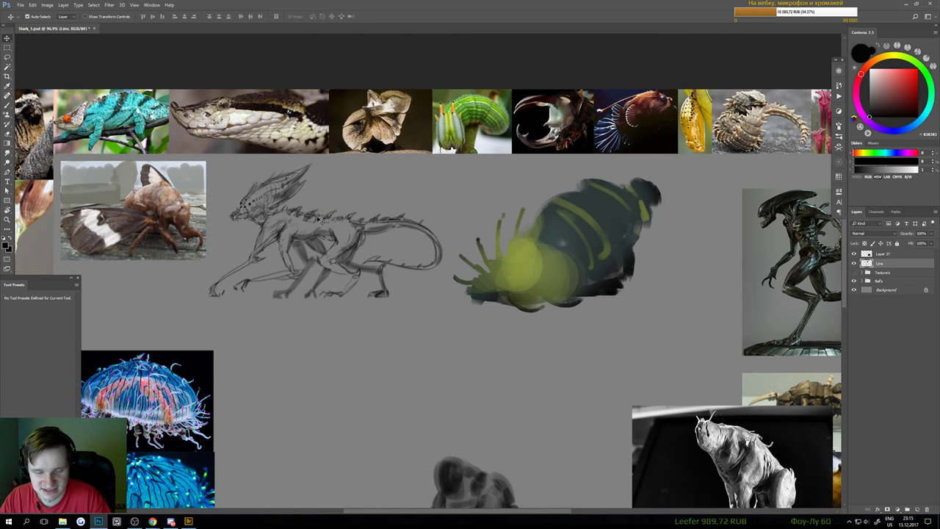
Shift the crested creature and the green snail sketch slightly to the right together and save the document
{"action": "key", "text": "m"}
{"action": "mouse_move", "coordinate": [141, 133]}
{"action": "left_mouse_down"}
{"action": "mouse_move", "coordinate": [677, 287]}
{"action": "mouse_move", "coordinate": [742, 341]}
{"action": "left_mouse_up"}
{"action": "key", "text": "v"}
{"action": "mouse_move", "coordinate": [523, 249]}
{"action": "left_mouse_down"}
{"action": "mouse_move", "coordinate": [587, 233]}
{"action": "mouse_move", "coordinate": [552, 249]}
{"action": "left_mouse_up"}
{"action": "key", "text": "ctrl+d"}
{"action": "left_click_drag", "start_coordinate": [497, 311], "coordinate": [507, 310]}
{"action": "left_click_drag", "start_coordinate": [467, 325], "coordinate": [512, 247]}
{"action": "key", "text": "ctrl+s"}
Select only the hunched dark figure and move it up and left into the middle of the empty area
{"action": "scroll", "coordinate": [558, 351], "scroll_direction": "down", "scroll_amount": 1}
{"action": "scroll", "coordinate": [537, 311], "scroll_direction": "down", "scroll_amount": 1}
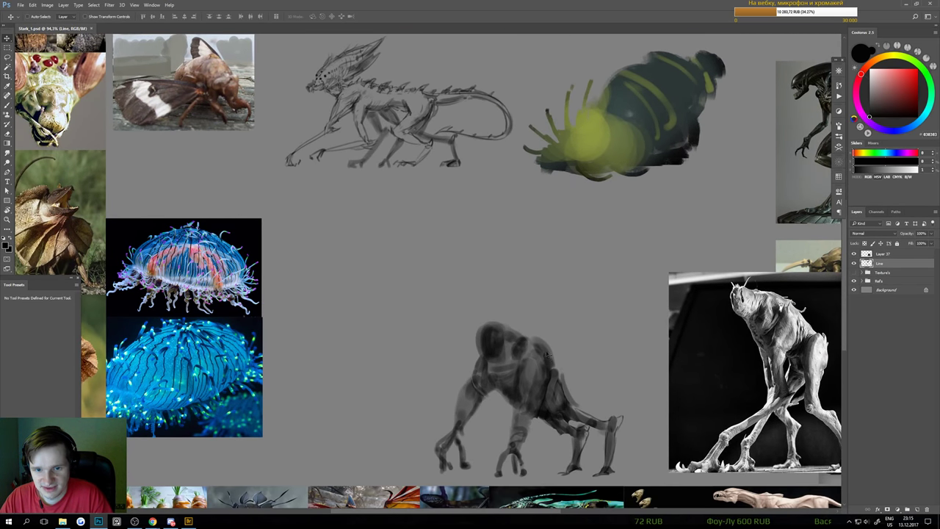
{"action": "left_click_drag", "start_coordinate": [494, 345], "coordinate": [468, 321]}
{"action": "key", "text": "ctrl+z"}
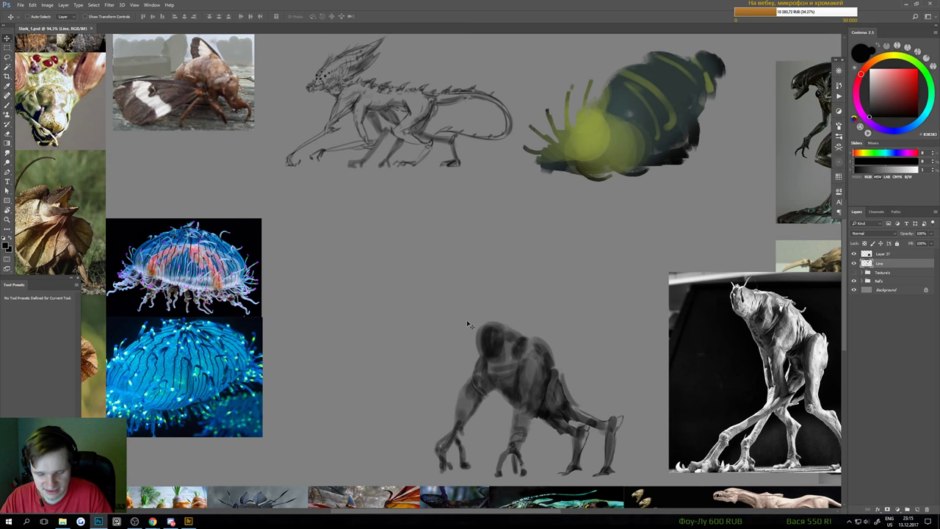
{"action": "key", "text": "m"}
{"action": "mouse_move", "coordinate": [402, 276]}
{"action": "left_mouse_down"}
{"action": "mouse_move", "coordinate": [570, 402]}
{"action": "mouse_move", "coordinate": [722, 487]}
{"action": "left_mouse_up"}
{"action": "left_click_drag", "start_coordinate": [567, 405], "coordinate": [523, 344]}
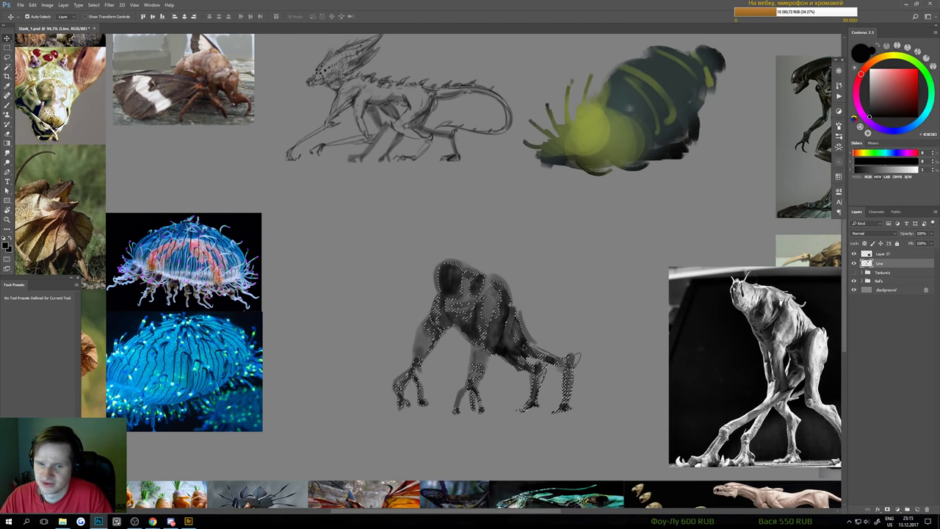
{"action": "key", "text": "ctrl+d"}
Fade the hunched dark figure on the Line layer with a large soft eraser at 20% opacity
{"action": "key", "text": "e"}
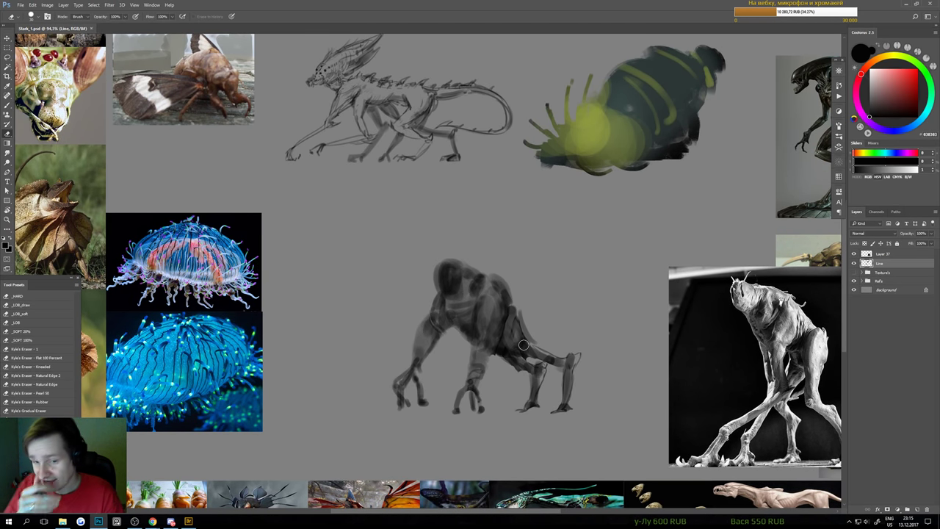
{"action": "key", "text": "b"}
{"action": "key", "text": "e"}
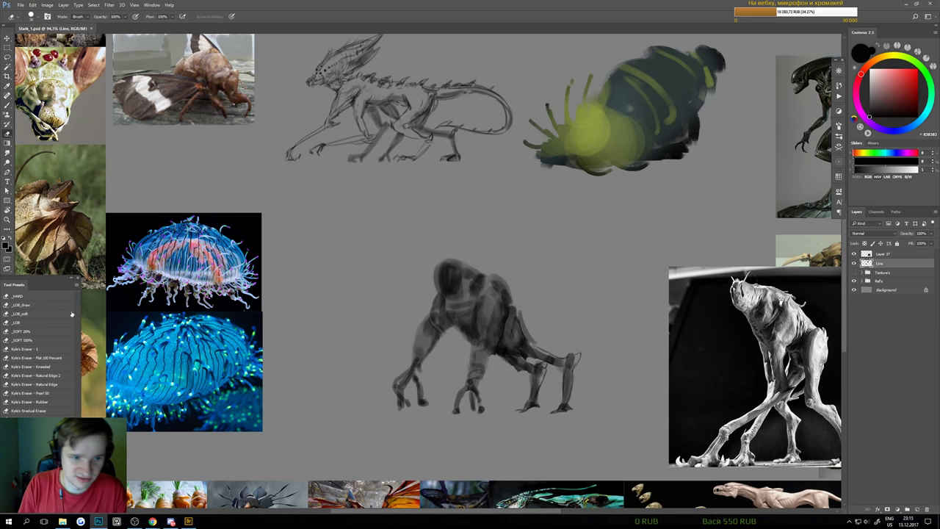
{"action": "key", "text": "bracketright"}
{"action": "key", "text": "bracketright"}
{"action": "key", "text": "bracketright"}
{"action": "key", "text": "bracketright"}
{"action": "key", "text": "bracketright"}
{"action": "key", "text": "bracketright"}
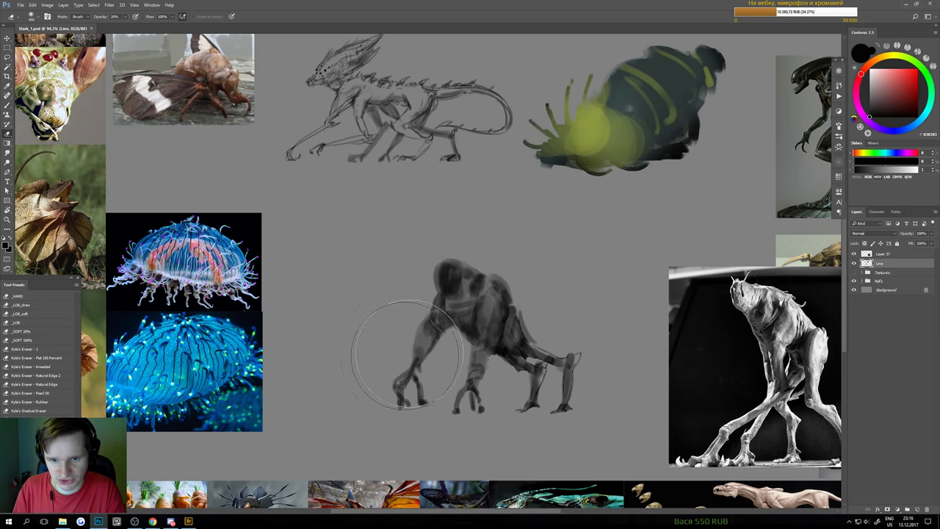
{"action": "left_click_drag", "start_coordinate": [455, 353], "coordinate": [551, 276]}
{"action": "mouse_move", "coordinate": [666, 303]}
{"action": "left_mouse_down"}
{"action": "mouse_move", "coordinate": [563, 339]}
{"action": "mouse_move", "coordinate": [403, 363]}
{"action": "mouse_move", "coordinate": [352, 327]}
{"action": "left_mouse_up"}
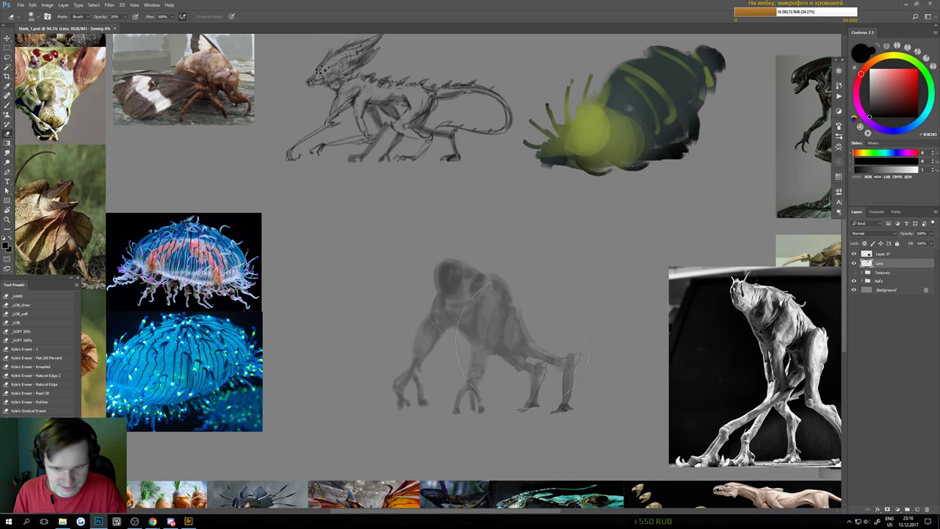
{"action": "mouse_move", "coordinate": [503, 322]}
{"action": "left_mouse_down"}
{"action": "mouse_move", "coordinate": [516, 330]}
{"action": "mouse_move", "coordinate": [490, 356]}
{"action": "mouse_move", "coordinate": [493, 340]}
{"action": "left_mouse_up"}
{"action": "key", "text": "b"}
{"action": "key", "text": "ctrl+z"}
{"action": "mouse_move", "coordinate": [535, 389]}
{"action": "left_mouse_down"}
{"action": "mouse_move", "coordinate": [492, 318]}
{"action": "mouse_move", "coordinate": [484, 330]}
{"action": "left_mouse_up"}
{"action": "key", "text": "e"}
{"action": "left_click", "coordinate": [50, 296]}
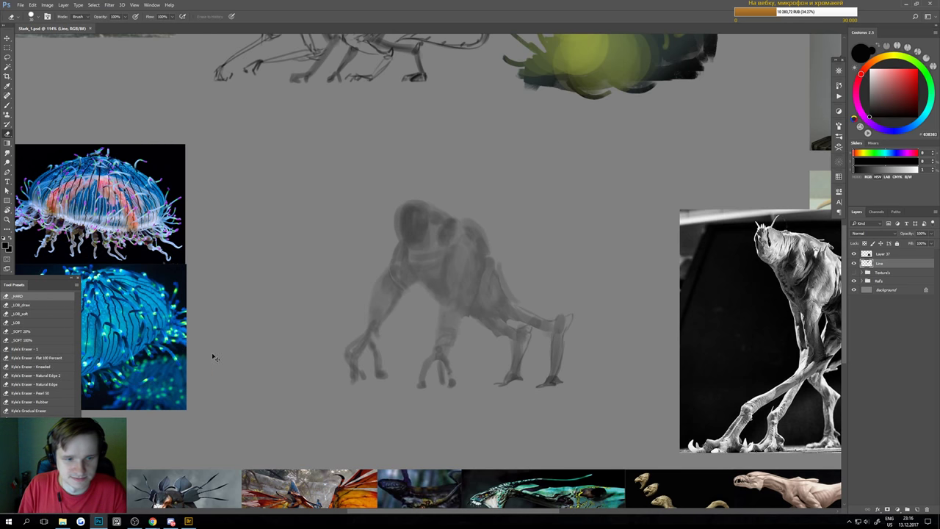
{"action": "left_click", "coordinate": [49, 340]}
{"action": "left_click_drag", "start_coordinate": [459, 325], "coordinate": [492, 338]}
{"action": "left_click_drag", "start_coordinate": [492, 339], "coordinate": [453, 323]}
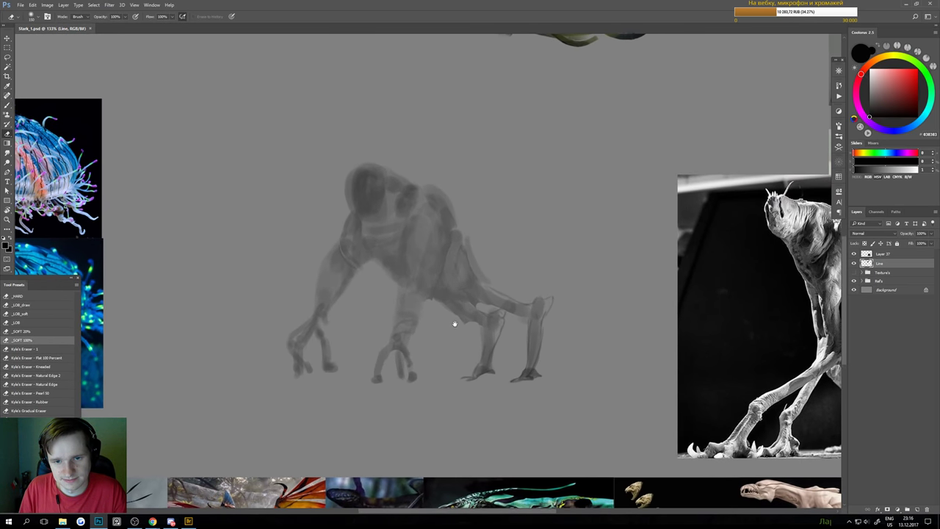
{"action": "key", "text": "b"}
{"action": "left_click_drag", "start_coordinate": [442, 281], "coordinate": [436, 323]}
{"action": "key", "text": "ctrl+z"}
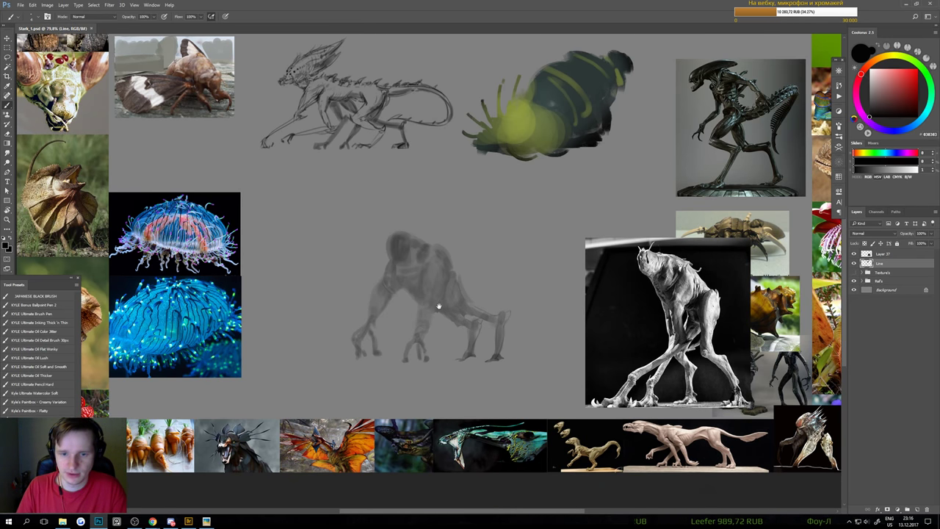
Move the black-and-white long-legged creature photo closer to the faded figure and reselect the Line layer
{"action": "scroll", "coordinate": [436, 308], "scroll_direction": "up", "scroll_amount": 3}
{"action": "scroll", "coordinate": [432, 203], "scroll_direction": "up", "scroll_amount": 2}
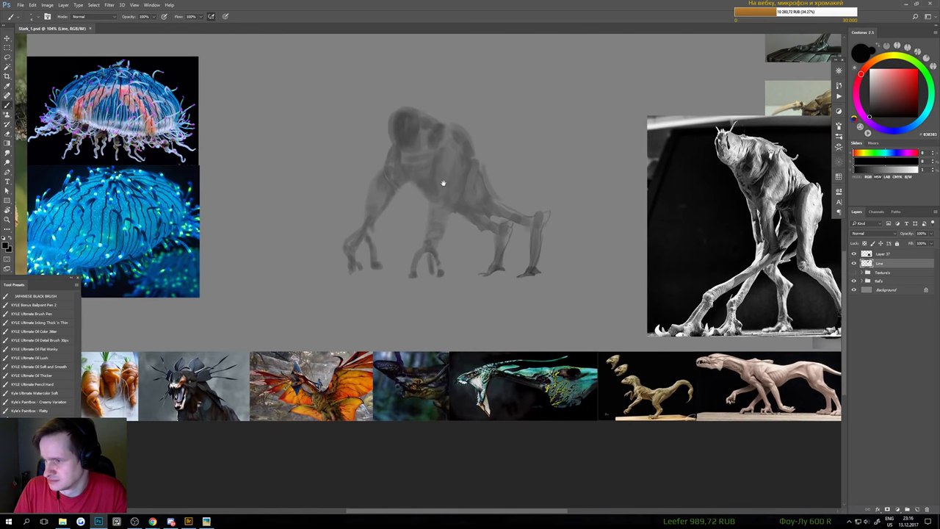
{"action": "scroll", "coordinate": [443, 178], "scroll_direction": "down", "scroll_amount": 2}
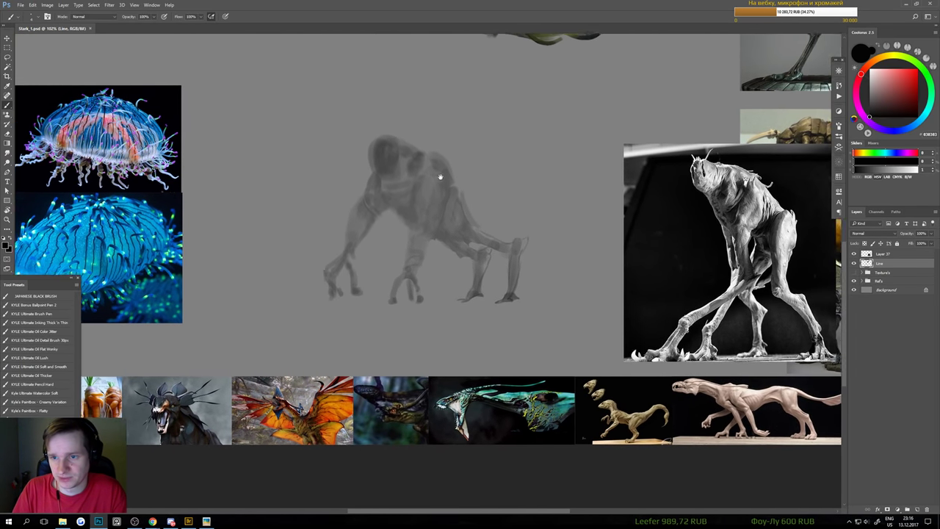
{"action": "key", "text": "v"}
{"action": "left_click_drag", "start_coordinate": [668, 221], "coordinate": [640, 203]}
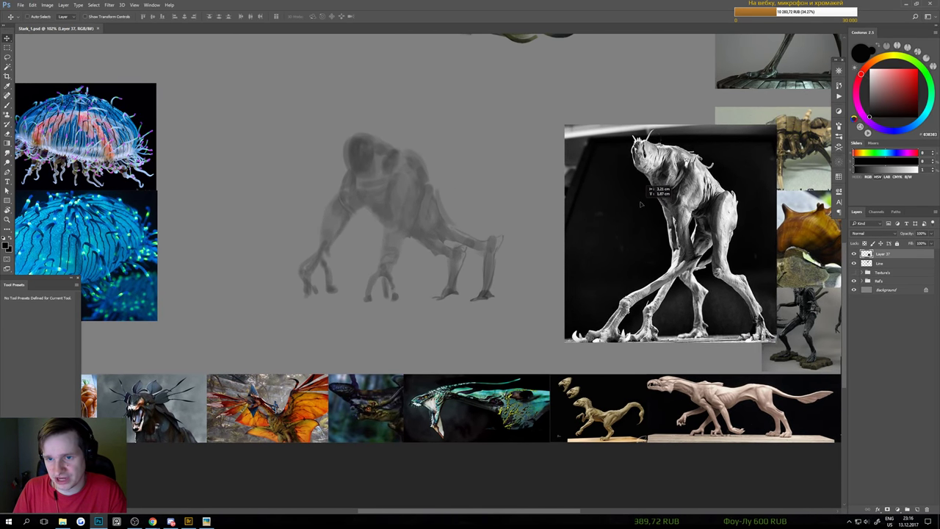
{"action": "key", "text": "alt+bracketleft"}
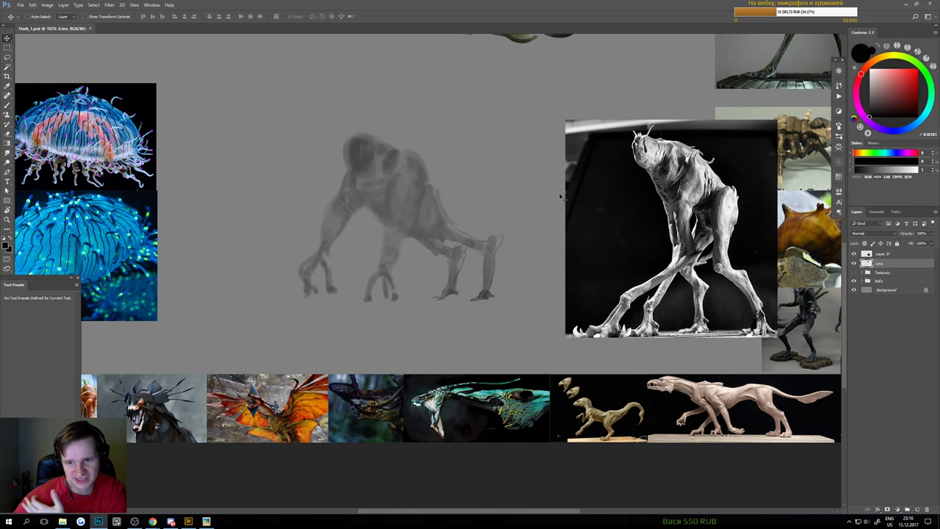
Try oval construction shapes over the figure's torso and front leg with the brush, undoing each one
{"action": "key", "text": "b"}
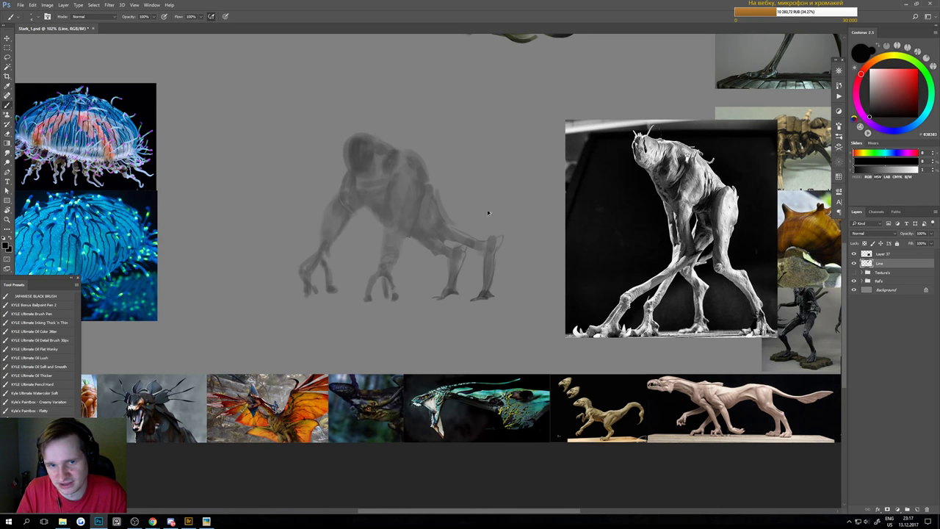
{"action": "mouse_move", "coordinate": [408, 165]}
{"action": "left_mouse_down"}
{"action": "mouse_move", "coordinate": [432, 207]}
{"action": "mouse_move", "coordinate": [411, 159]}
{"action": "left_mouse_up"}
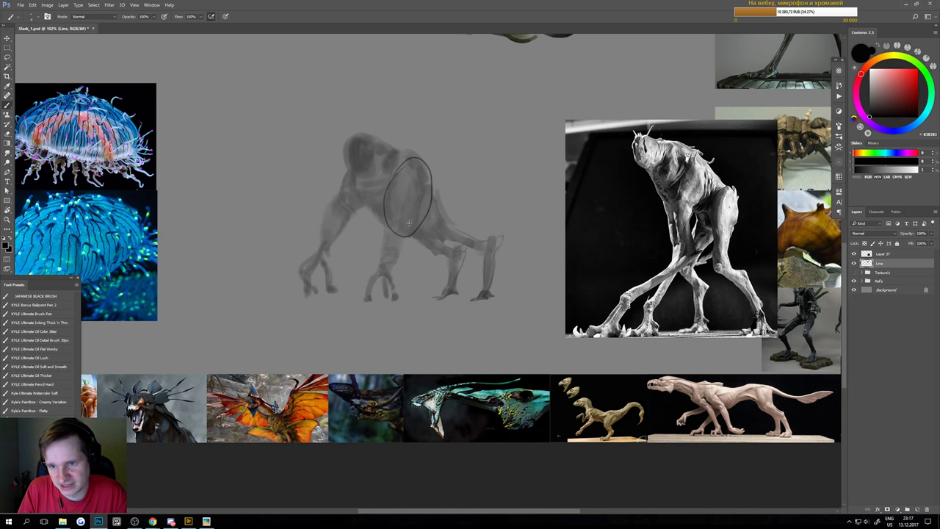
{"action": "key", "text": "ctrl+z"}
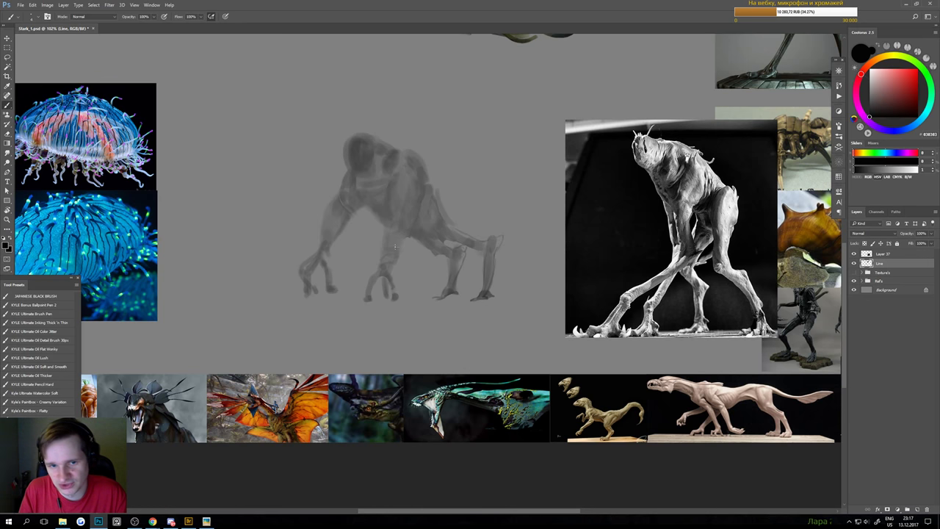
{"action": "left_click_drag", "start_coordinate": [388, 235], "coordinate": [397, 234]}
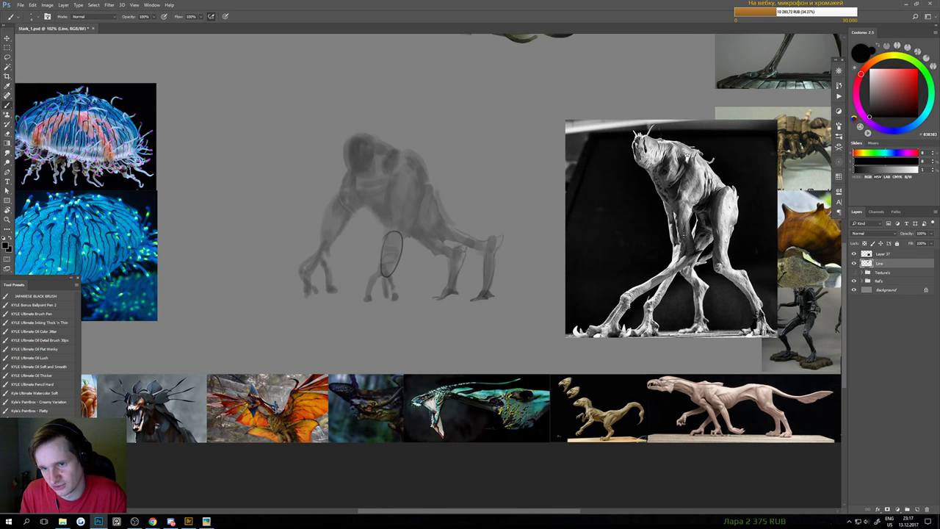
{"action": "key", "text": "ctrl+z"}
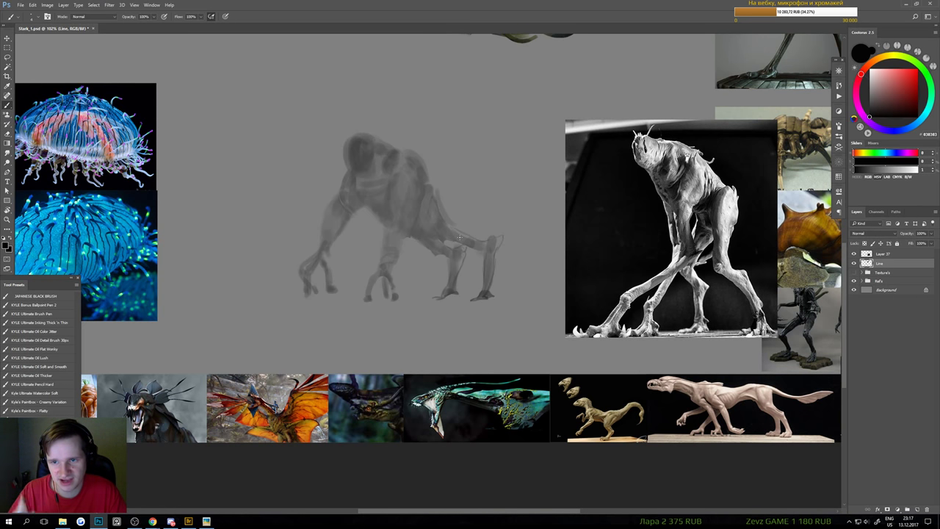
Fade the figure's body and legs further using the _SOFT 20% eraser preset
{"action": "key", "text": "e"}
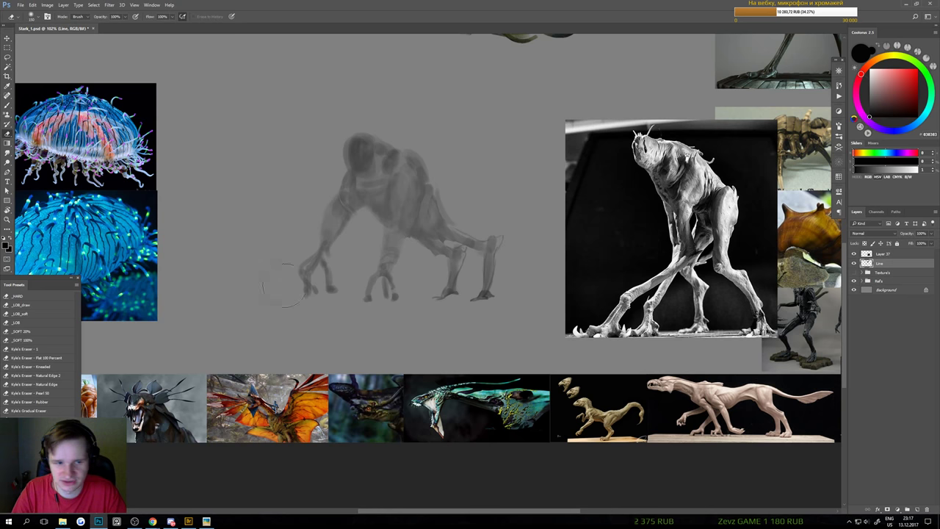
{"action": "left_click", "coordinate": [51, 332]}
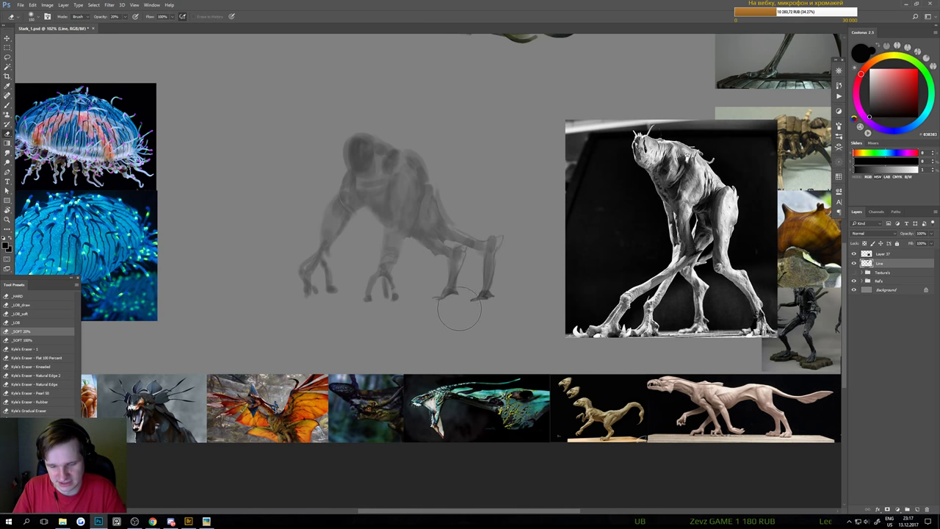
{"action": "mouse_move", "coordinate": [476, 244]}
{"action": "left_mouse_down"}
{"action": "mouse_move", "coordinate": [397, 374]}
{"action": "mouse_move", "coordinate": [414, 239]}
{"action": "mouse_move", "coordinate": [487, 151]}
{"action": "left_mouse_up"}
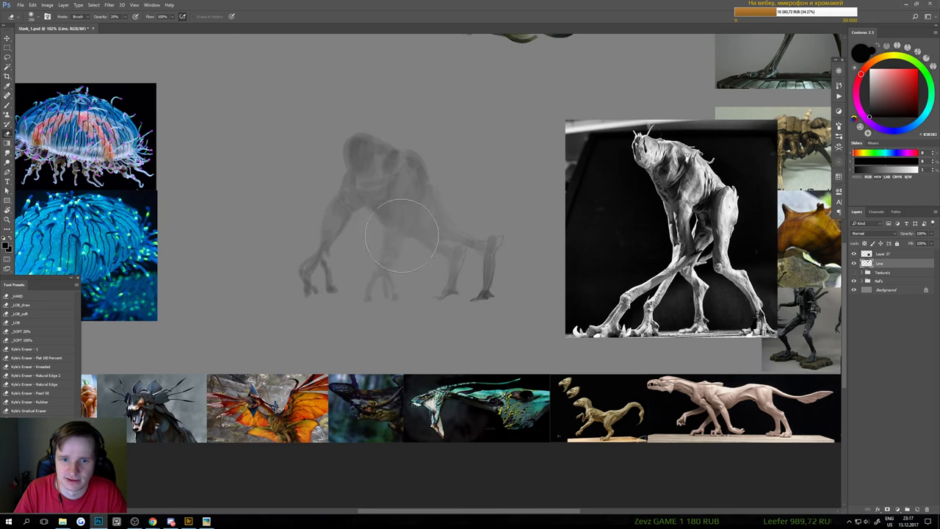
{"action": "scroll", "coordinate": [390, 228], "scroll_direction": "up", "scroll_amount": 2}
{"action": "scroll", "coordinate": [397, 235], "scroll_direction": "down", "scroll_amount": 3}
{"action": "key", "text": "b"}
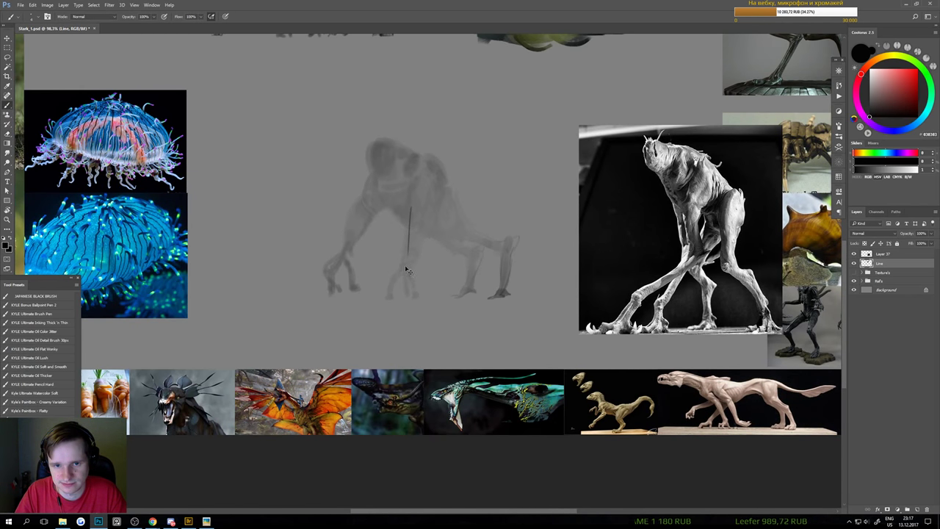
{"action": "scroll", "coordinate": [405, 242], "scroll_direction": "up", "scroll_amount": 1}
{"action": "scroll", "coordinate": [405, 243], "scroll_direction": "down", "scroll_amount": 1}
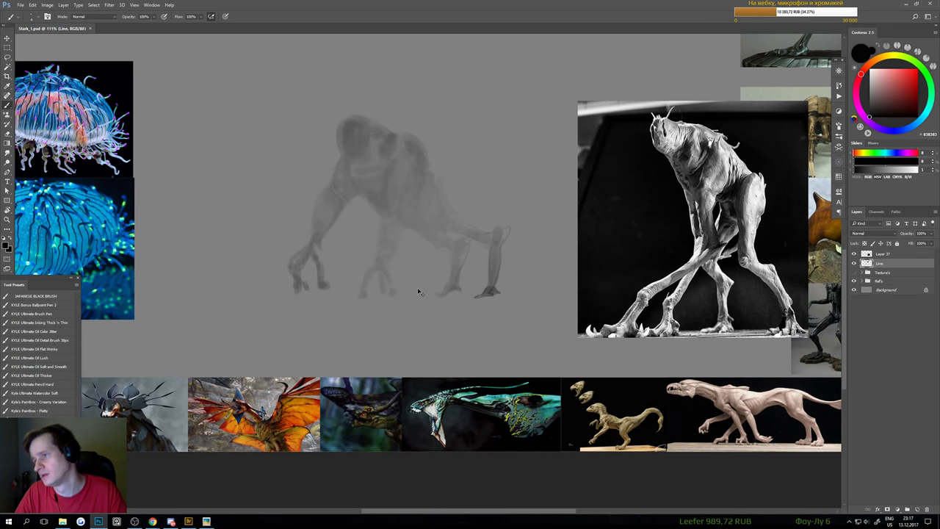
{"action": "scroll", "coordinate": [352, 182], "scroll_direction": "up", "scroll_amount": 1}
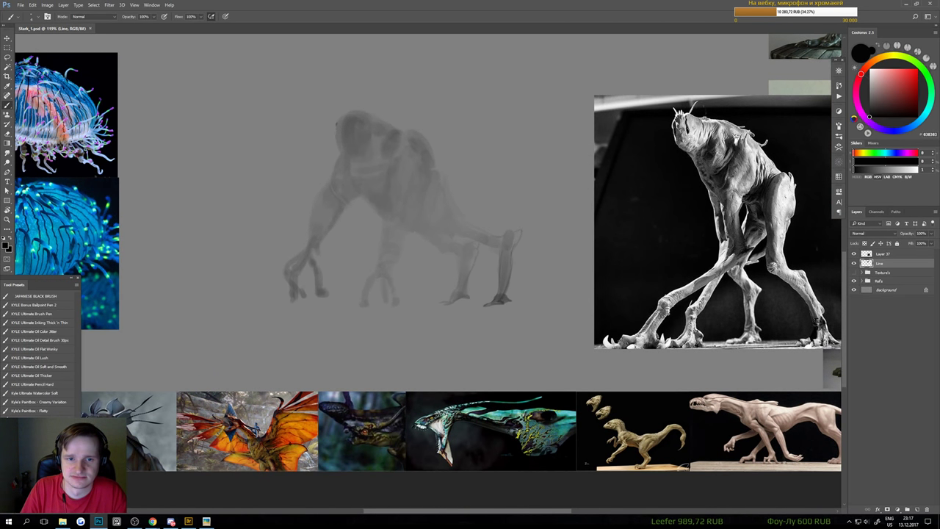
Lighten the figure's head and sketch thin jaw and face lines over it, cleaning them up with the _SOFT 100% eraser preset
{"action": "key", "text": "e"}
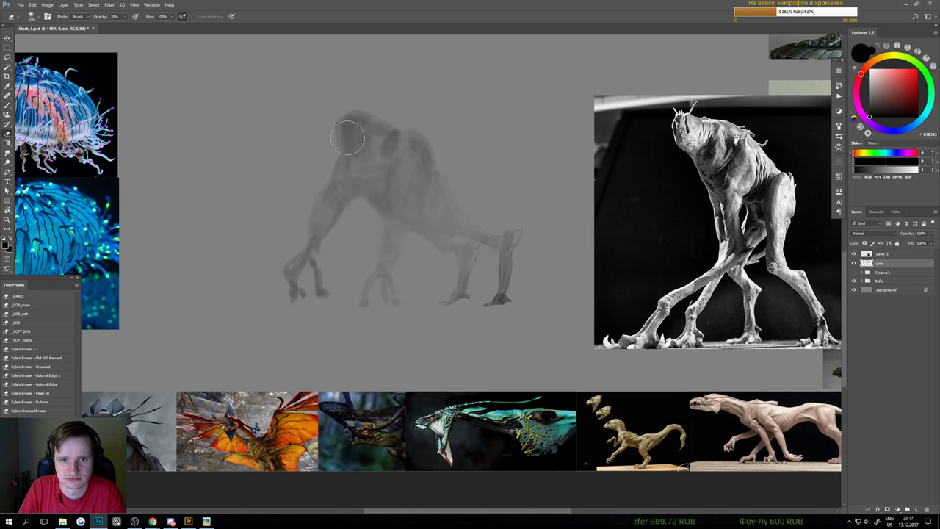
{"action": "key", "text": "b"}
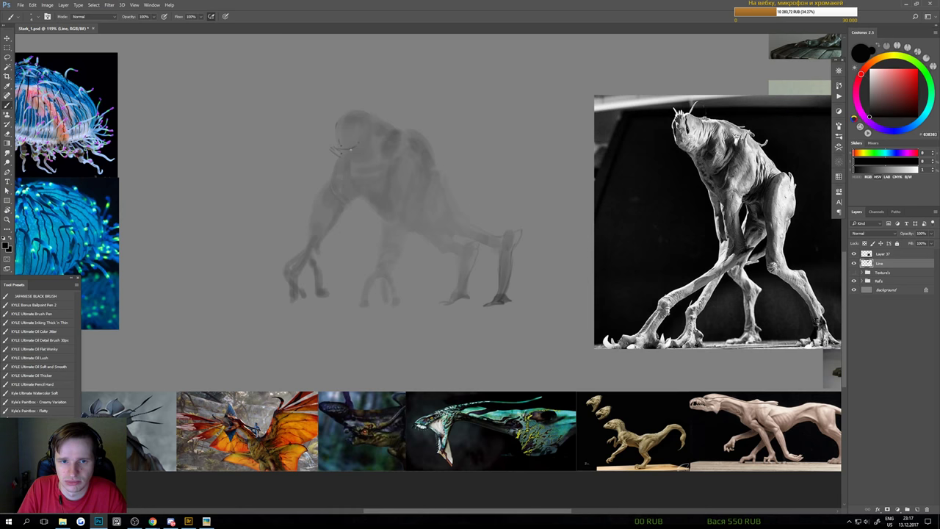
{"action": "key", "text": "e"}
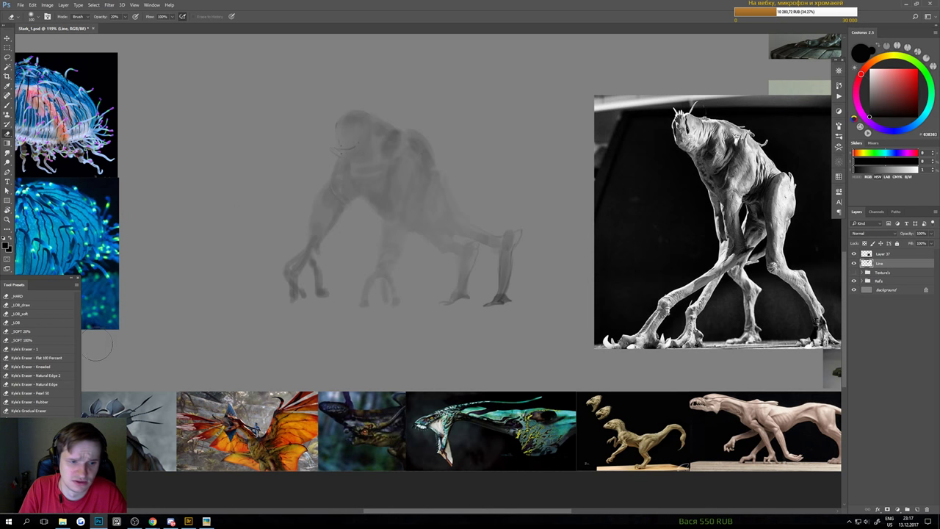
{"action": "left_click", "coordinate": [56, 341]}
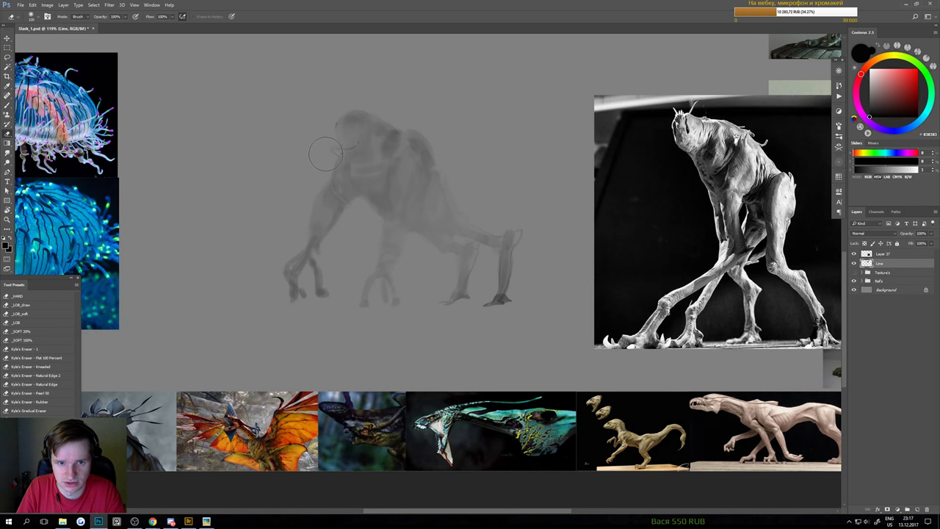
{"action": "key", "text": "b"}
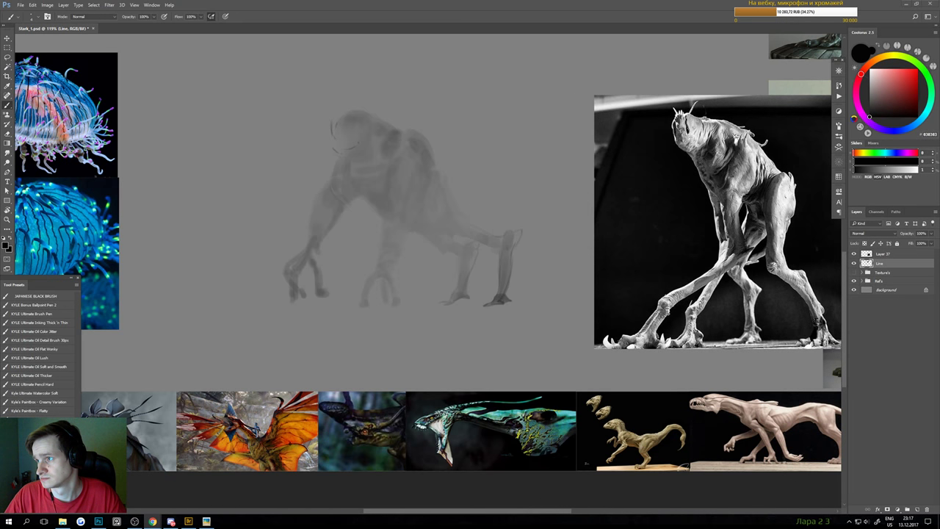
Switch to Chrome and search Google Images for "turtle head"
{"action": "left_click", "coordinate": [152, 521]}
{"action": "type", "text": "tu"}
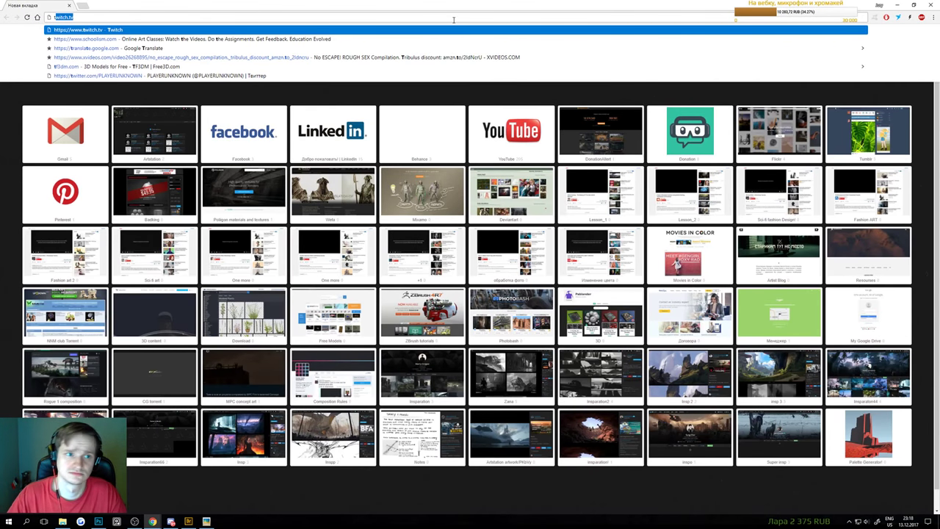
{"action": "type", "text": "rtle head"}
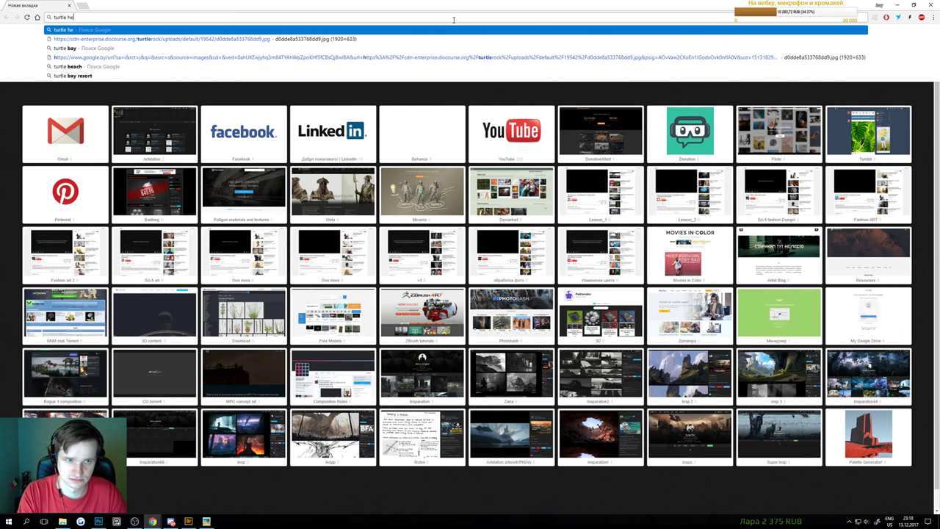
{"action": "key", "text": "Return"}
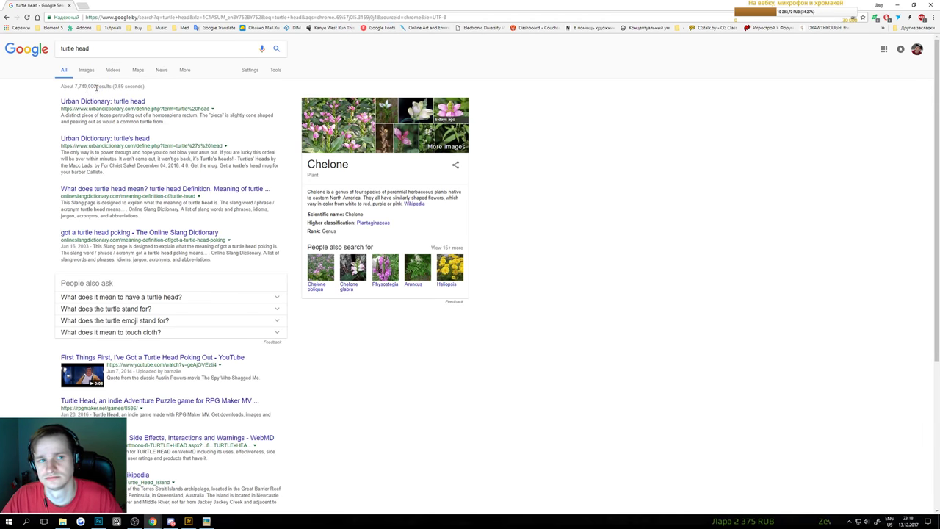
{"action": "left_click", "coordinate": [94, 69]}
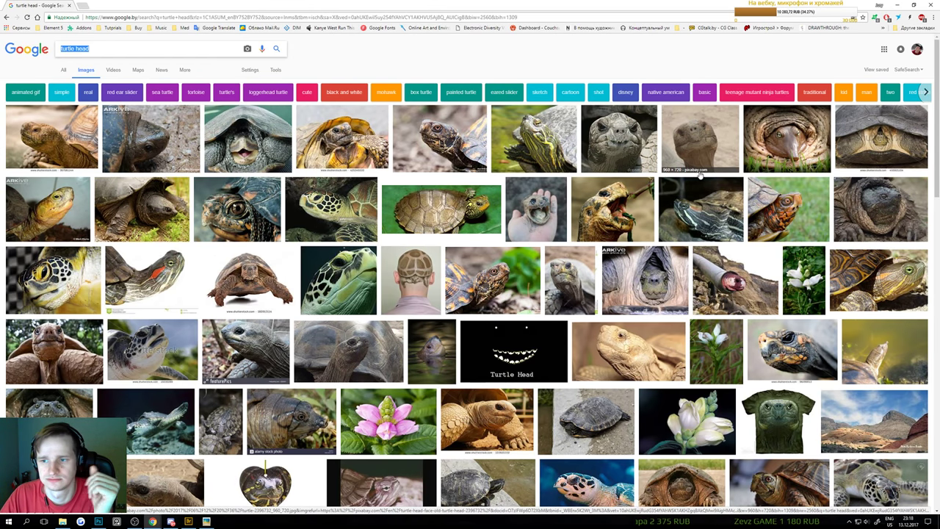
Change the image search to "turtle" and browse the results for a head reference
{"action": "left_click", "coordinate": [140, 51]}
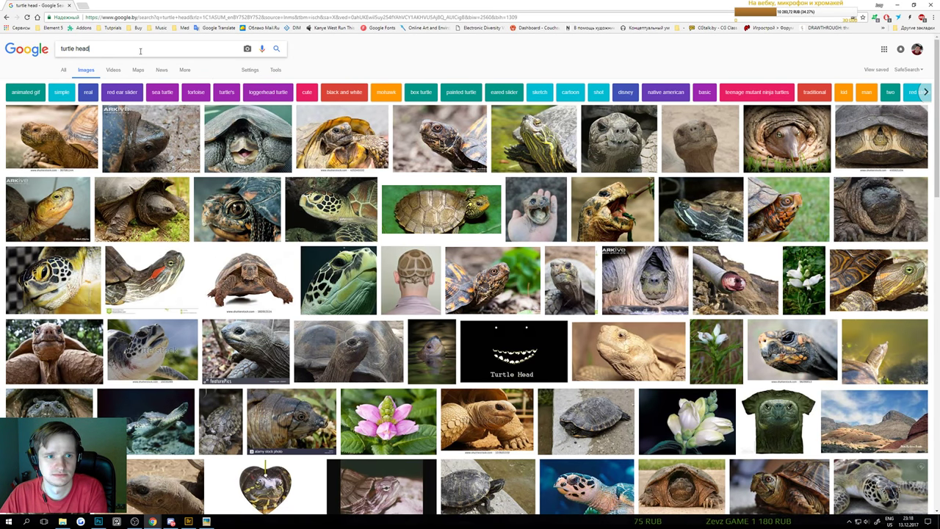
{"action": "key", "text": "Return"}
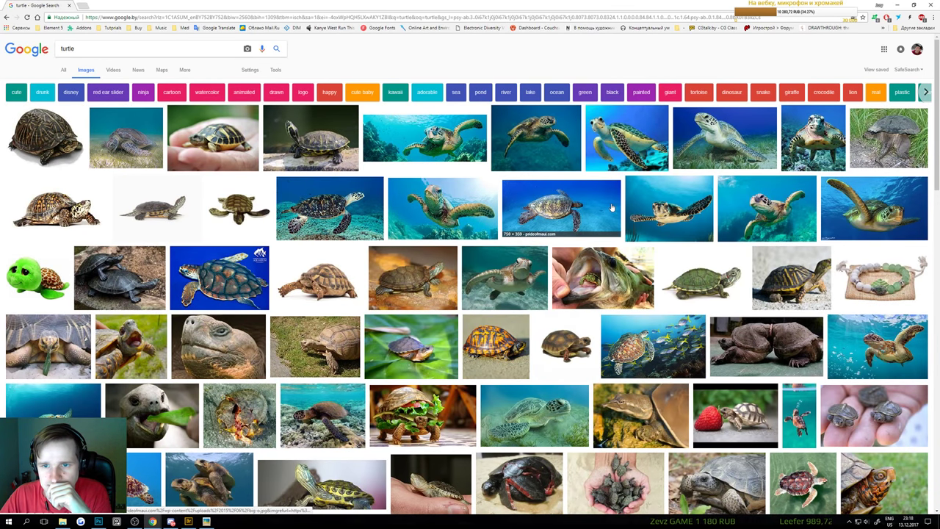
{"action": "scroll", "coordinate": [545, 265], "scroll_direction": "down", "scroll_amount": 1}
{"action": "scroll", "coordinate": [545, 265], "scroll_direction": "down", "scroll_amount": 1}
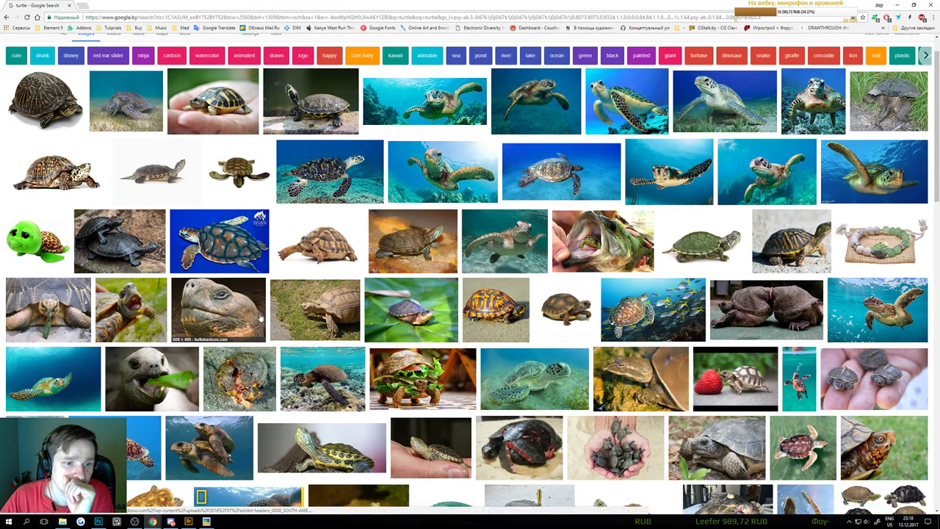
{"action": "scroll", "coordinate": [260, 315], "scroll_direction": "down", "scroll_amount": 1}
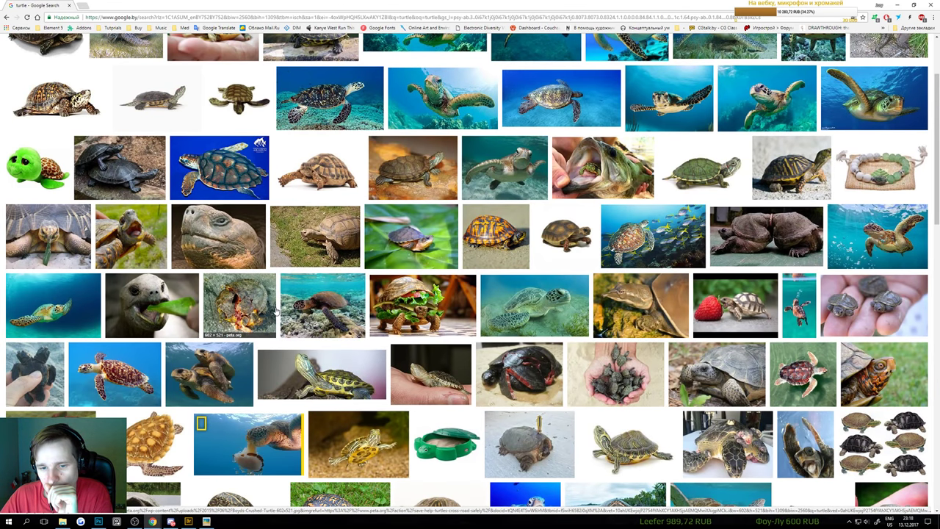
Find the open-mouthed alligator snapping turtle photo from Zoo Atlanta in the turtle results and copy the image
{"action": "scroll", "coordinate": [277, 311], "scroll_direction": "up", "scroll_amount": 1}
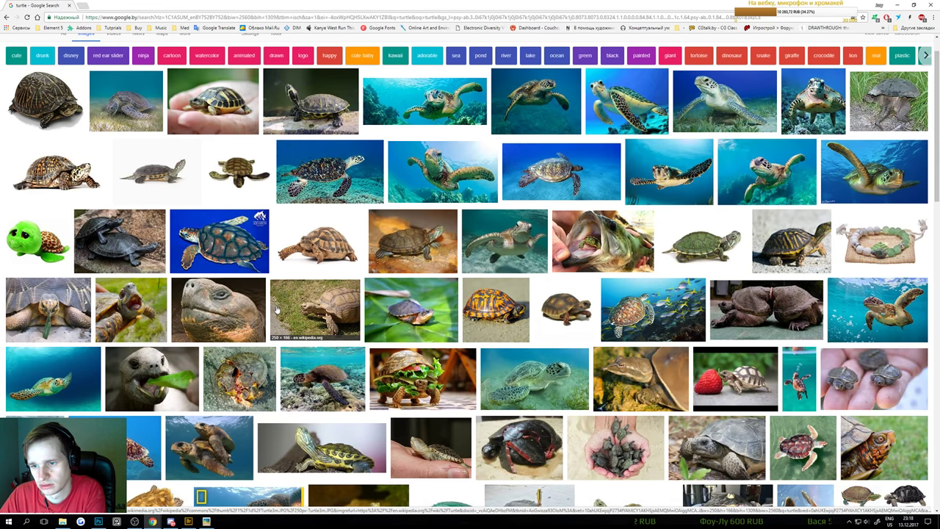
{"action": "scroll", "coordinate": [277, 310], "scroll_direction": "down", "scroll_amount": 4}
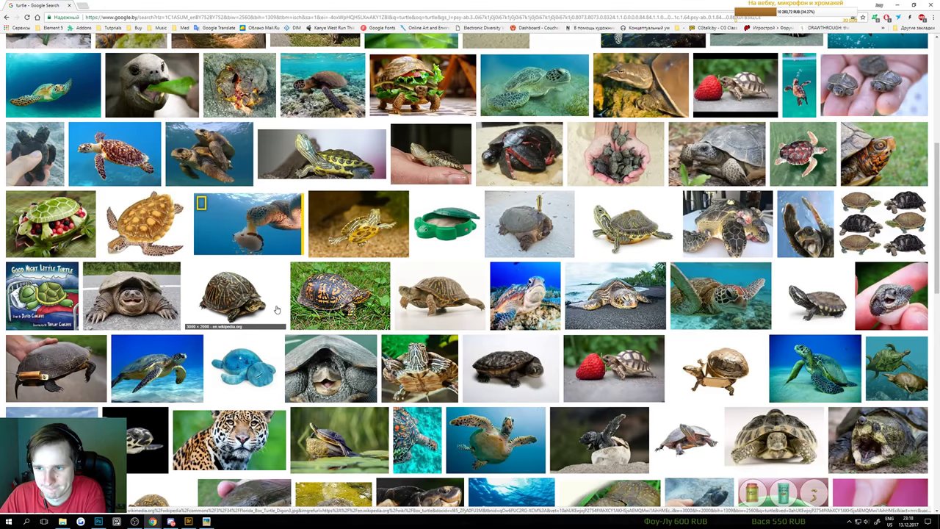
{"action": "scroll", "coordinate": [277, 310], "scroll_direction": "down", "scroll_amount": 2}
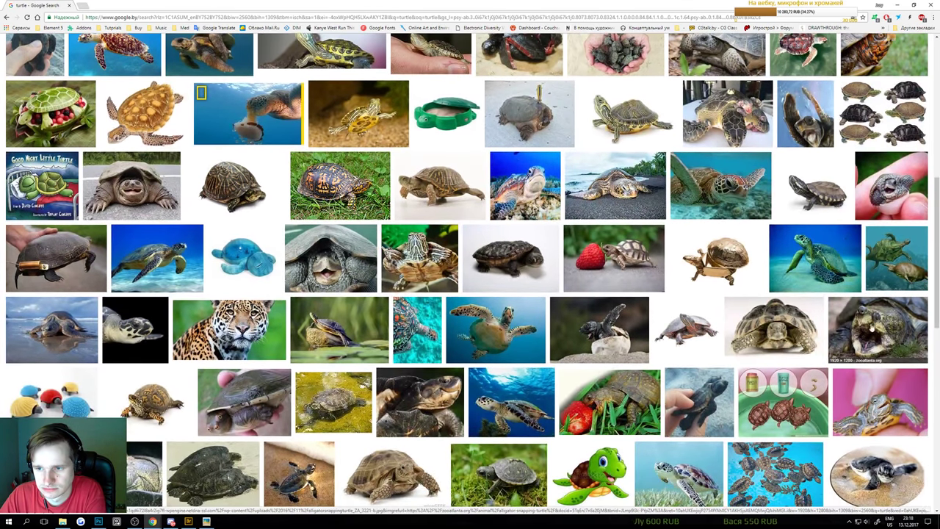
{"action": "left_click", "coordinate": [843, 314]}
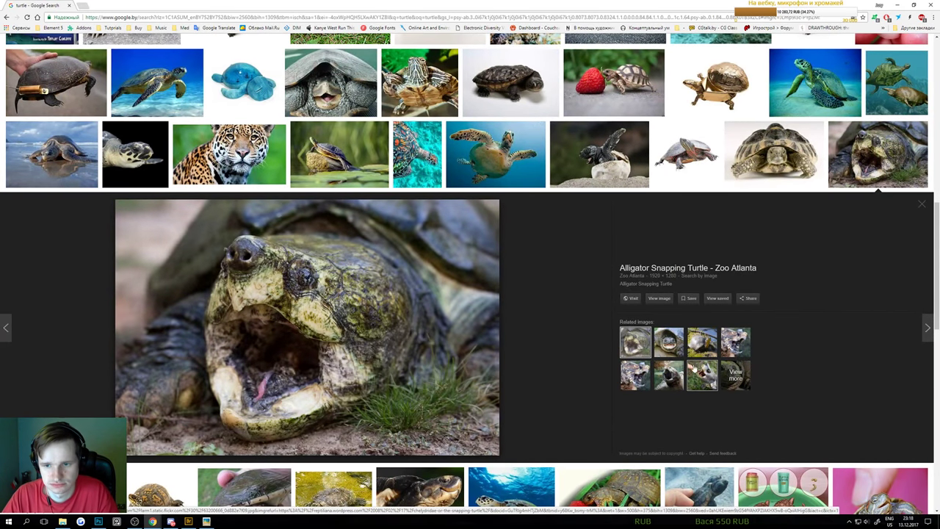
{"action": "right_click", "coordinate": [371, 292]}
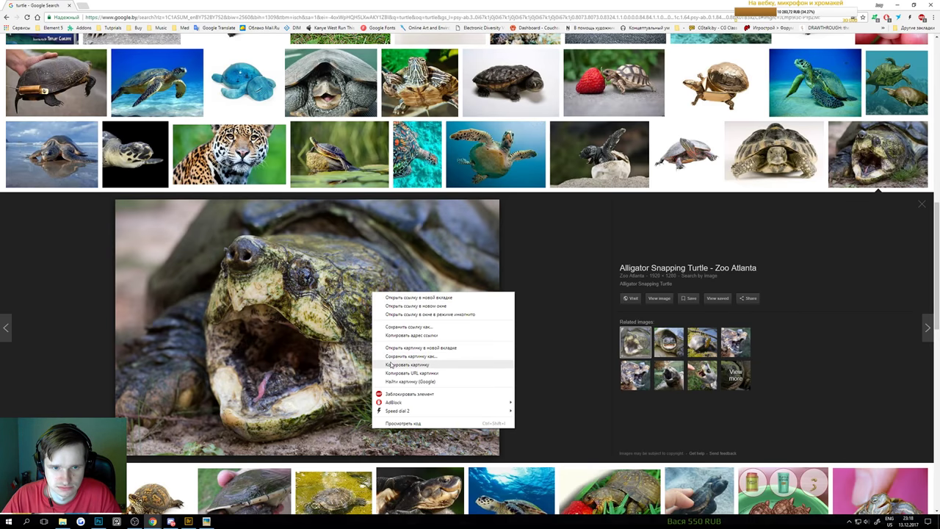
{"action": "left_click", "coordinate": [412, 364]}
Switch to Photoshop and move the two blue jellyfish references together down the board to free space above them
{"action": "left_click", "coordinate": [97, 521]}
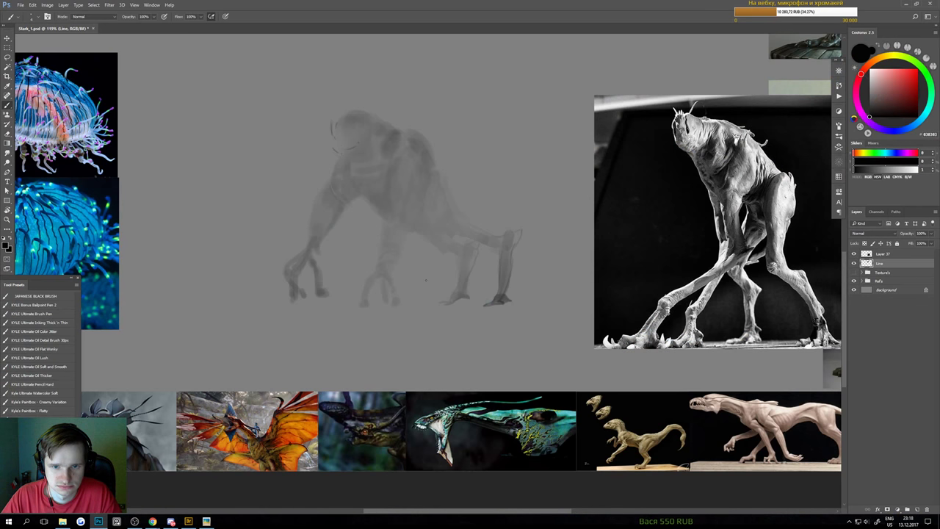
{"action": "left_click_drag", "start_coordinate": [455, 222], "coordinate": [597, 322]}
{"action": "left_click", "coordinate": [234, 250], "text": "ctrl"}
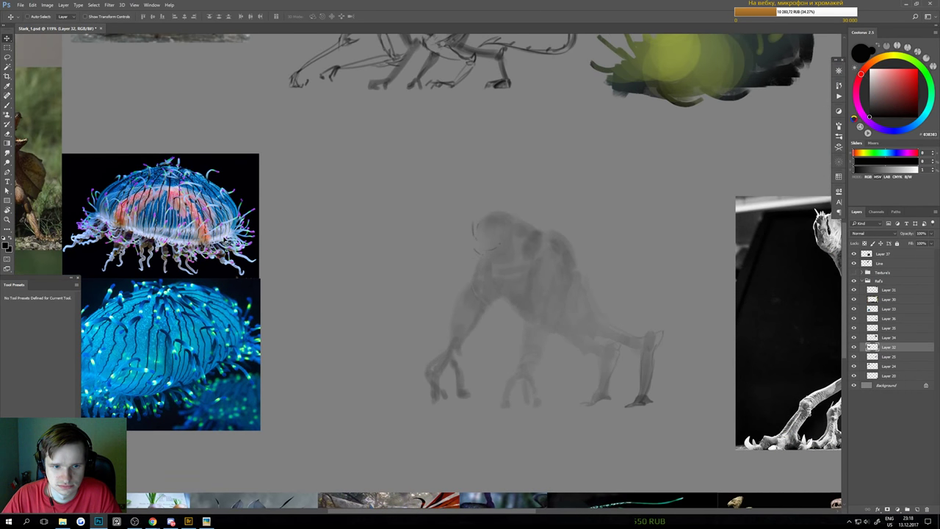
{"action": "left_click", "coordinate": [213, 307], "text": "ctrl+shift"}
{"action": "left_click_drag", "start_coordinate": [213, 306], "coordinate": [199, 389]}
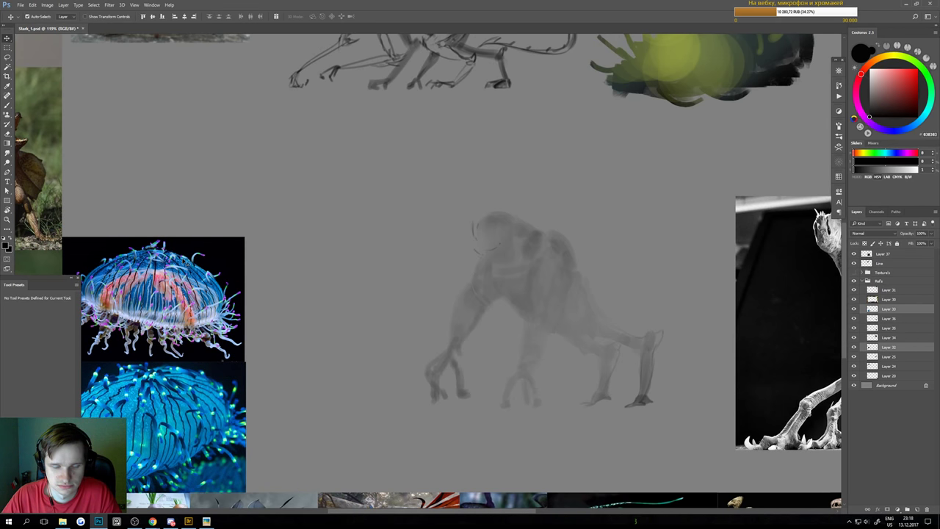
Paste the snapping turtle photo, scale it down to a small reference and place it directly above the jellyfish pictures
{"action": "key", "text": "ctrl+v"}
{"action": "key", "text": "ctrl+t"}
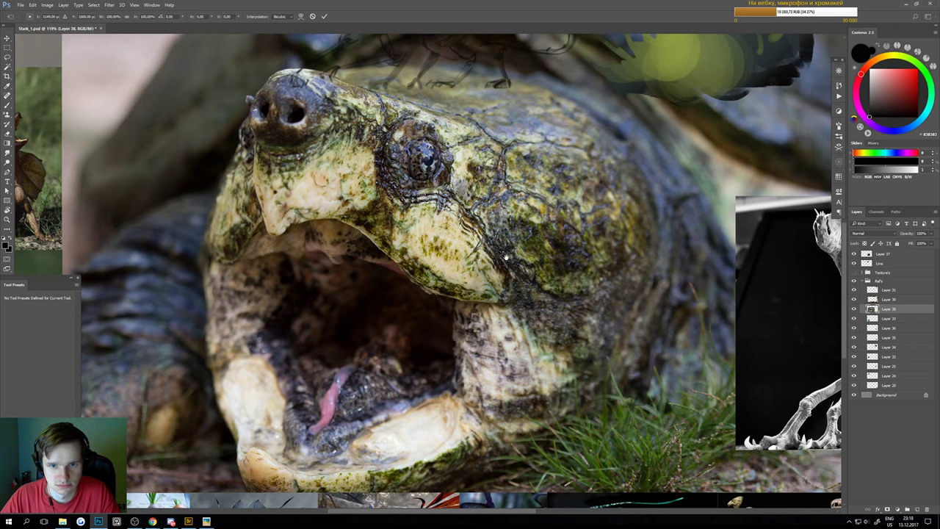
{"action": "left_click_drag", "start_coordinate": [477, 264], "coordinate": [400, 265]}
{"action": "left_click_drag", "start_coordinate": [474, 234], "coordinate": [399, 276]}
{"action": "left_click_drag", "start_coordinate": [434, 236], "coordinate": [371, 279]}
{"action": "left_click_drag", "start_coordinate": [337, 312], "coordinate": [380, 292]}
{"action": "key", "text": "Return"}
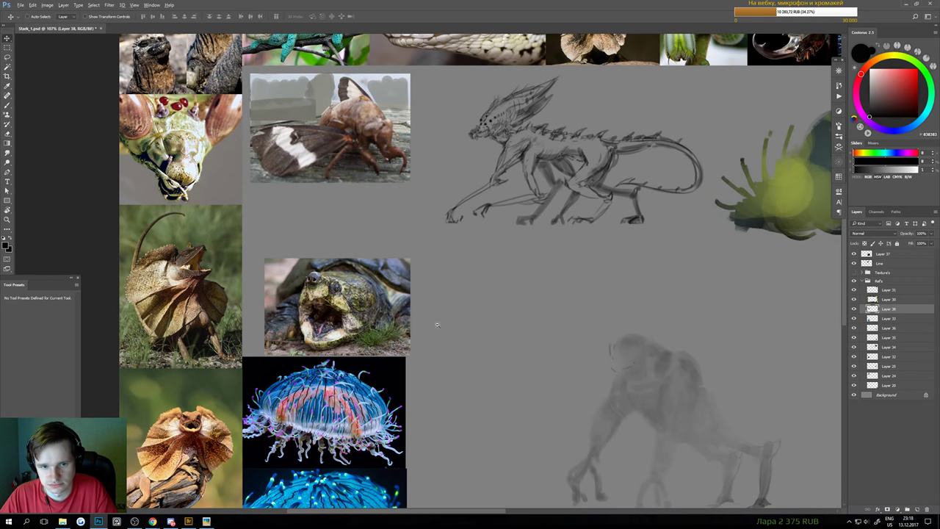
Return to Chrome and look through the related alligator turtle image, the hatchling photo and further turtle results for another reference
{"action": "scroll", "coordinate": [436, 326], "scroll_direction": "down", "scroll_amount": 2}
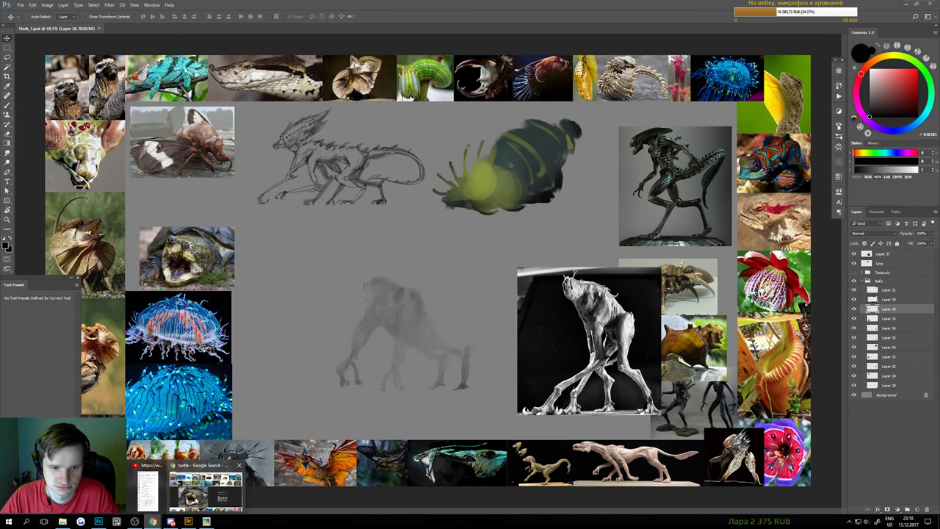
{"action": "left_click", "coordinate": [152, 521]}
{"action": "left_click", "coordinate": [667, 375]}
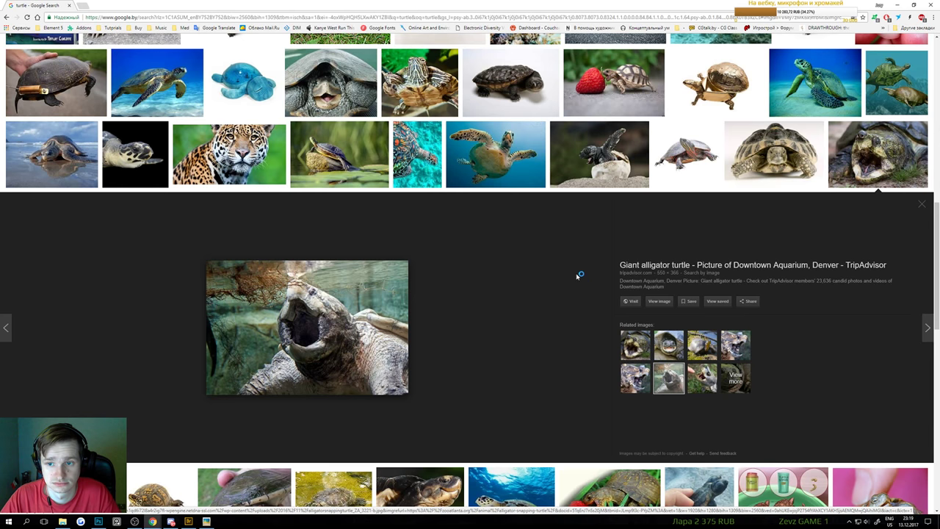
{"action": "left_click", "coordinate": [599, 176]}
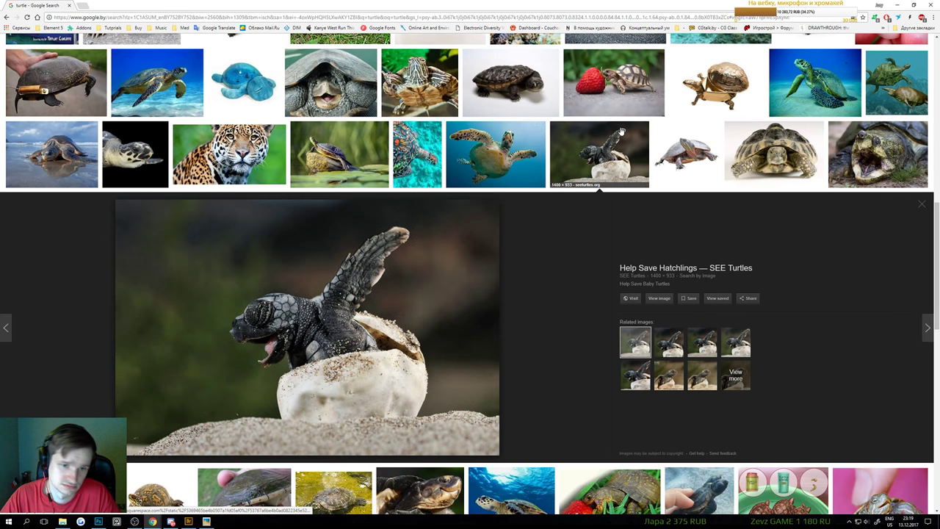
{"action": "scroll", "coordinate": [340, 346], "scroll_direction": "down", "scroll_amount": 3}
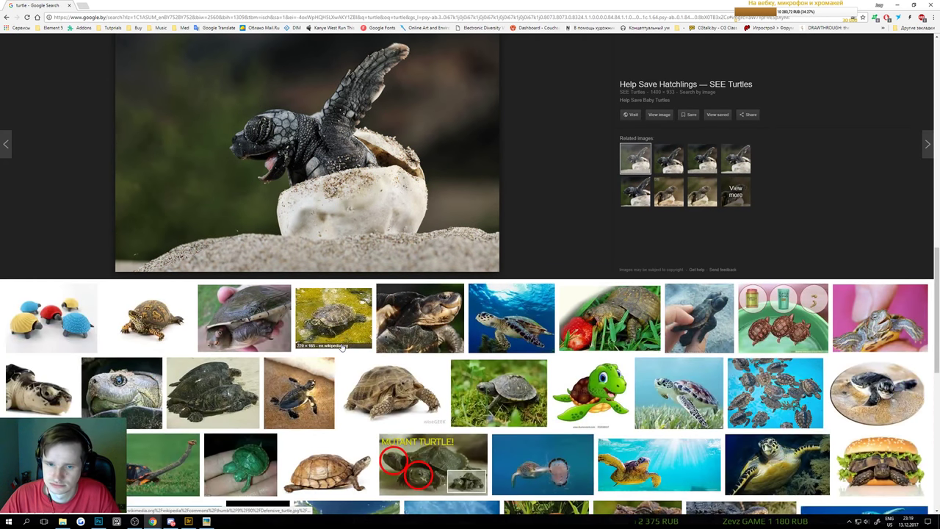
{"action": "scroll", "coordinate": [341, 347], "scroll_direction": "down", "scroll_amount": 2}
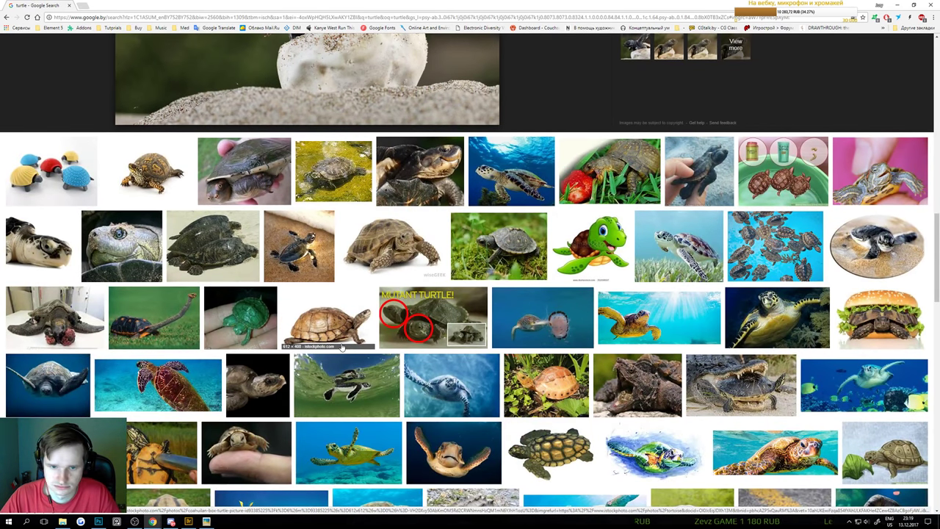
{"action": "scroll", "coordinate": [340, 347], "scroll_direction": "up", "scroll_amount": 10}
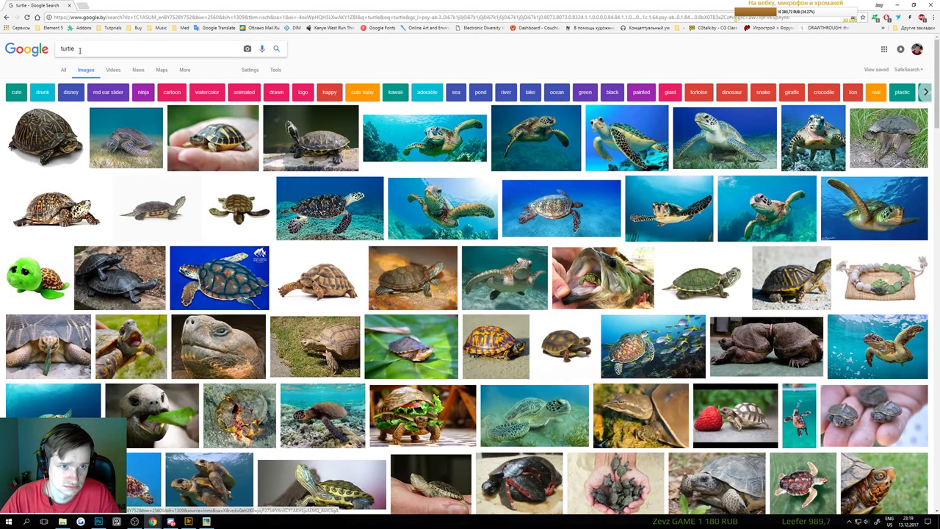
Search Google Images for "turtle head" and look over the results
{"action": "left_click", "coordinate": [79, 49]}
{"action": "type", "text": "head"}
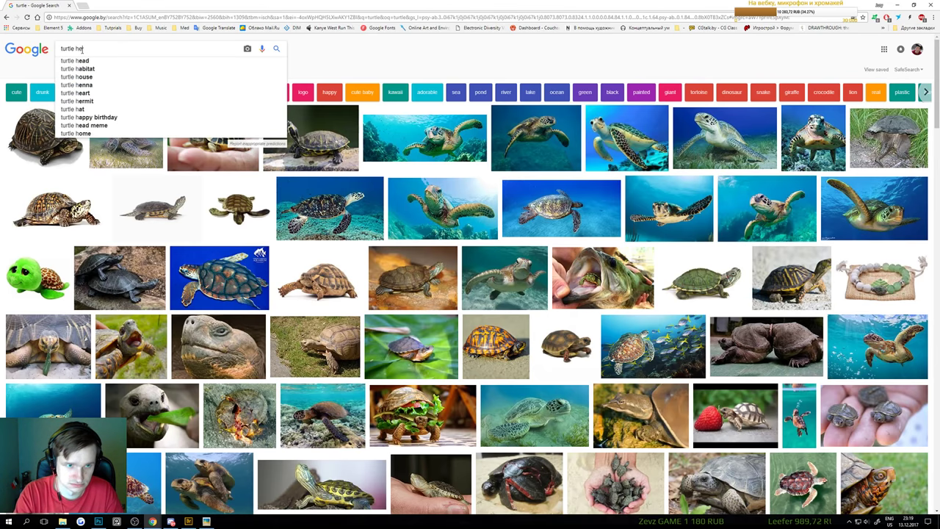
{"action": "key", "text": "Return"}
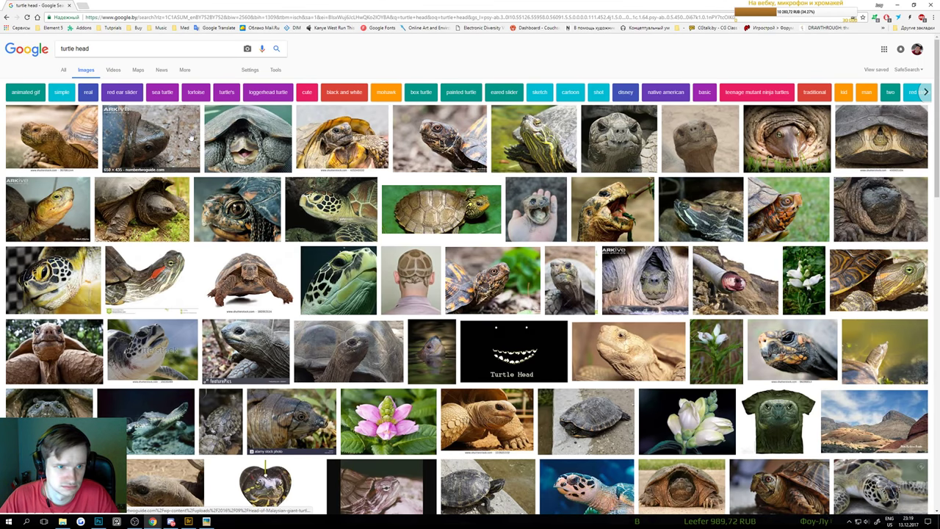
{"action": "scroll", "coordinate": [192, 138], "scroll_direction": "down", "scroll_amount": 2}
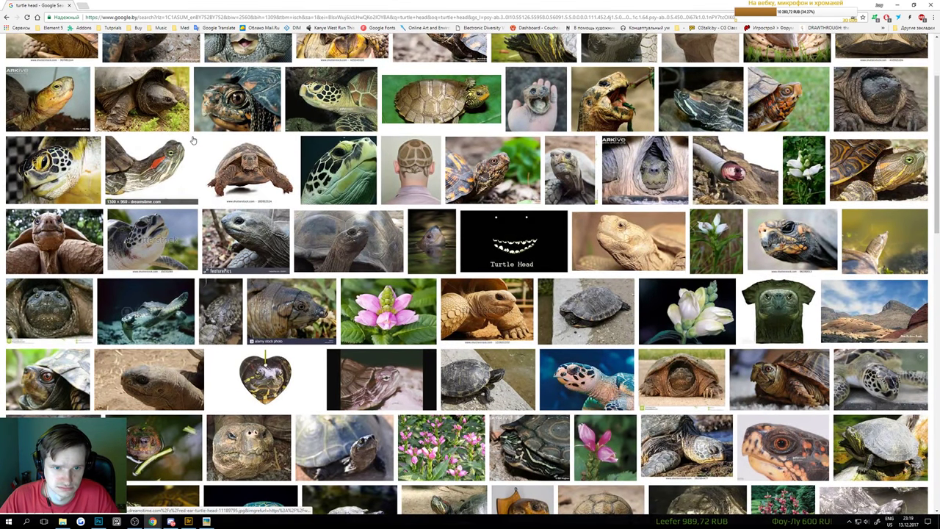
Preview several turtle head photos and the related Galapagos tortoise images to compare head and neck shapes
{"action": "left_click", "coordinate": [591, 248]}
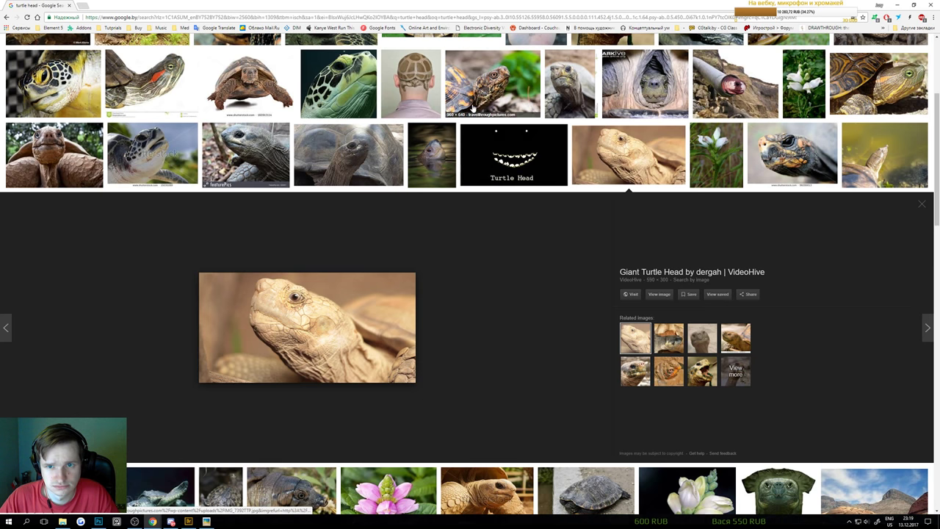
{"action": "left_click", "coordinate": [550, 87]}
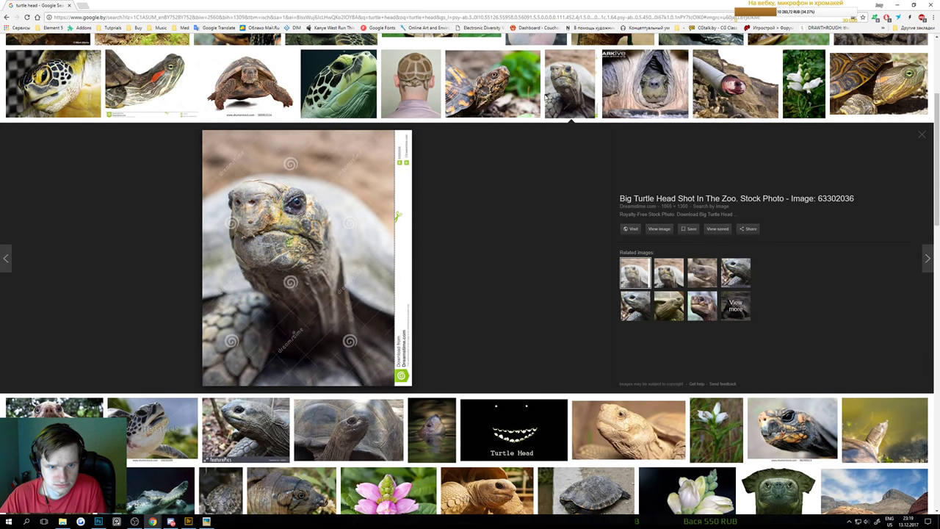
{"action": "left_click", "coordinate": [645, 84]}
{"action": "scroll", "coordinate": [719, 86], "scroll_direction": "up", "scroll_amount": 1}
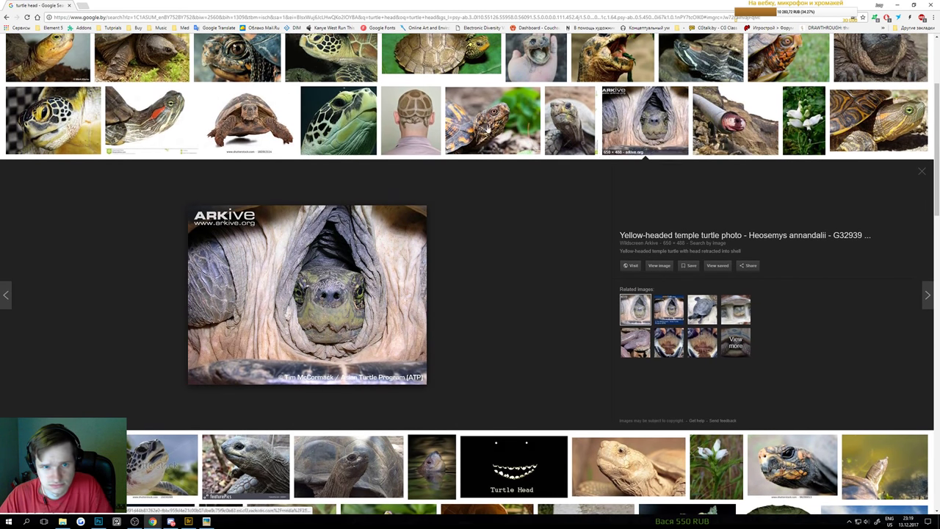
{"action": "scroll", "coordinate": [493, 247], "scroll_direction": "down", "scroll_amount": 3}
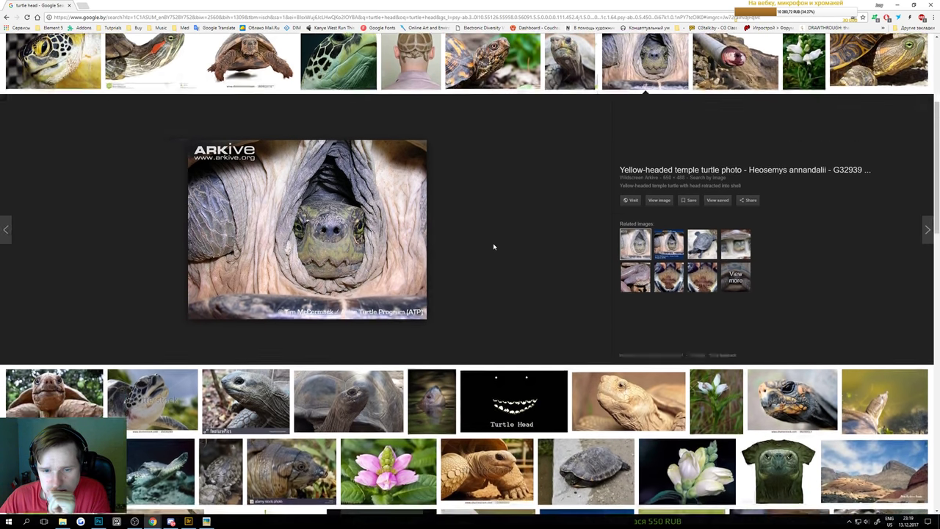
{"action": "scroll", "coordinate": [717, 316], "scroll_direction": "down", "scroll_amount": 1}
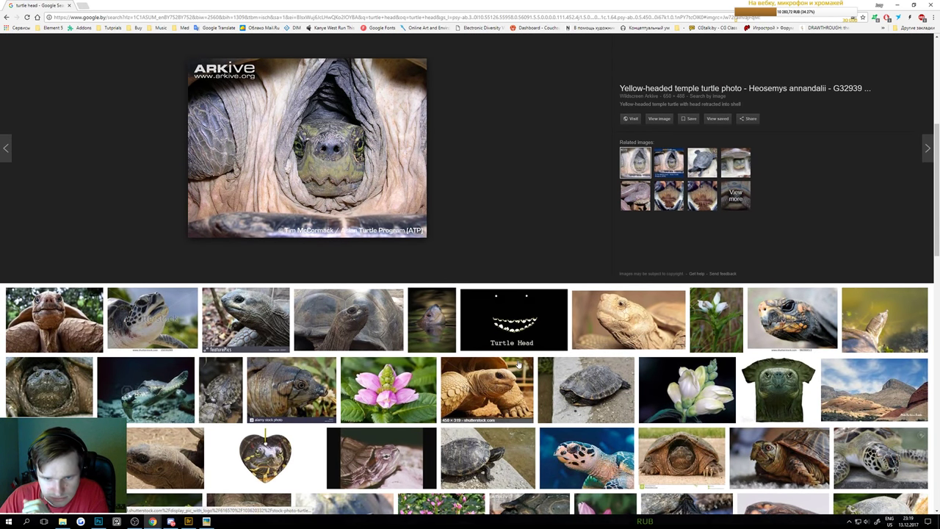
{"action": "left_click", "coordinate": [253, 327]}
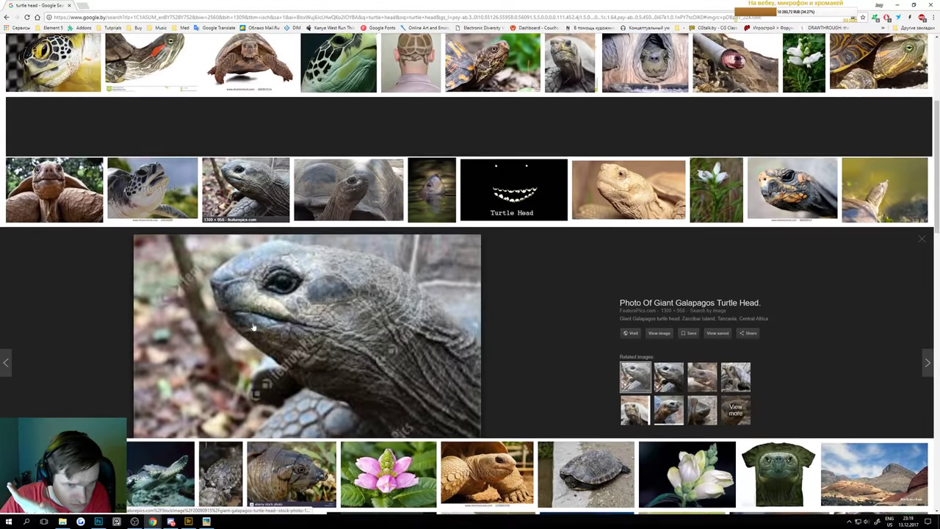
{"action": "left_click", "coordinate": [682, 375]}
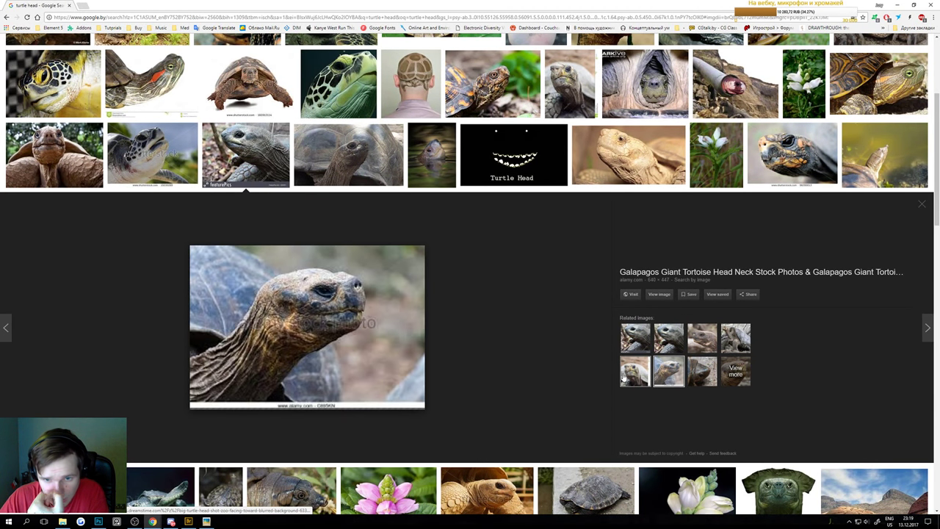
{"action": "left_click", "coordinate": [625, 378]}
{"action": "left_click", "coordinate": [669, 377]}
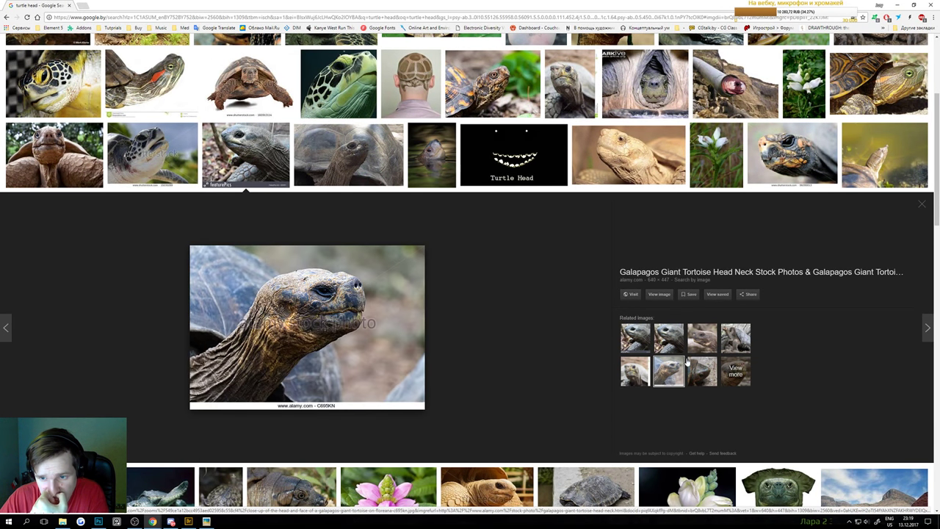
Open the related photo of the long-necked giant tortoise standing on rocks and copy the image
{"action": "left_click", "coordinate": [692, 340]}
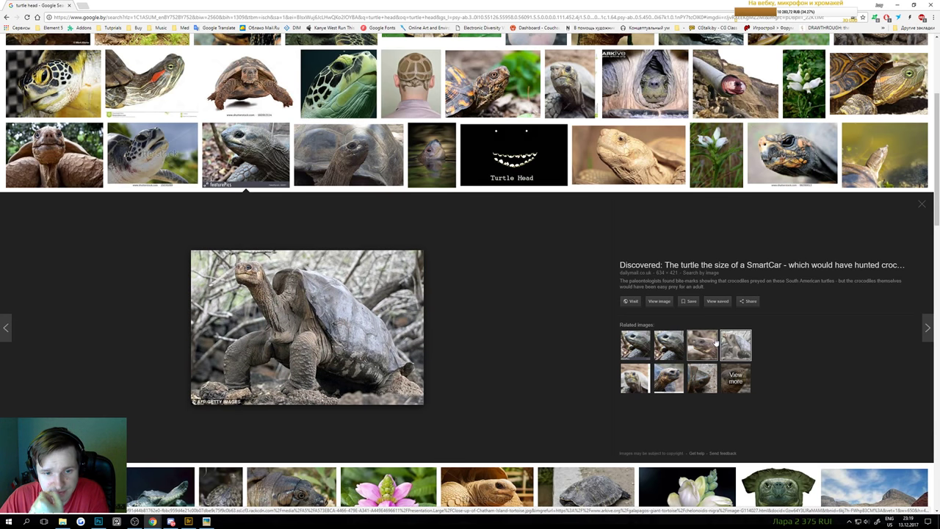
{"action": "right_click", "coordinate": [353, 316]}
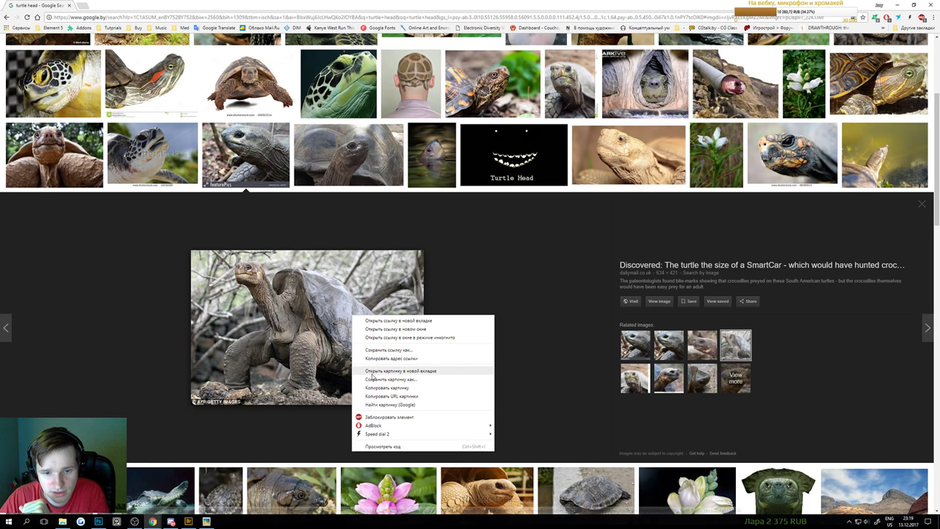
{"action": "left_click", "coordinate": [374, 390]}
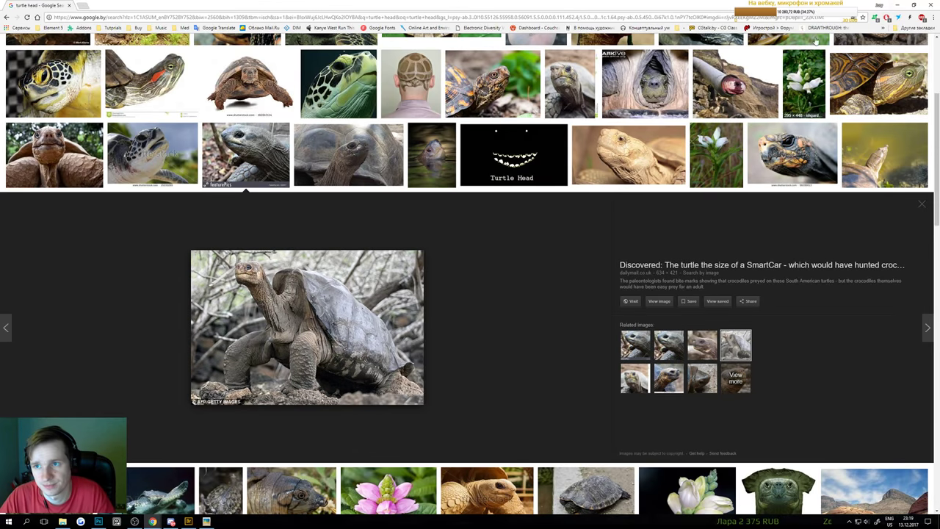
Switch to Photoshop, paste the giant tortoise photo onto the board and start a free transform on it
{"action": "key", "text": "alt+Tab"}
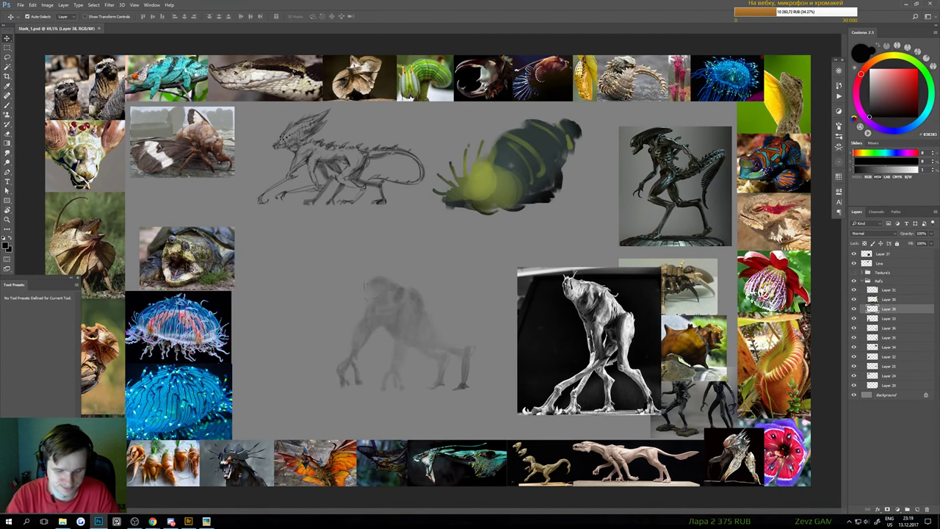
{"action": "key", "text": "ctrl+v"}
{"action": "key", "text": "ctrl+t"}
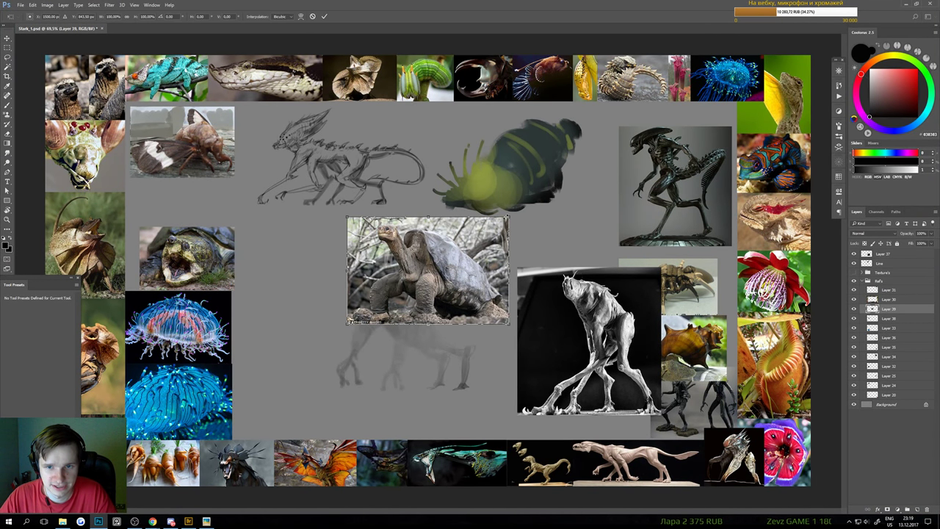
Scale down the tortoise reference photo and place it between the moth and snapping turtle pictures
{"action": "left_click_drag", "start_coordinate": [508, 226], "coordinate": [178, 203]}
{"action": "key", "text": "Return"}
{"action": "left_click_drag", "start_coordinate": [249, 258], "coordinate": [252, 258]}
Save the document and toggle the visibility of the Line layer to check what it contains
{"action": "left_click", "coordinate": [380, 303], "text": "ctrl"}
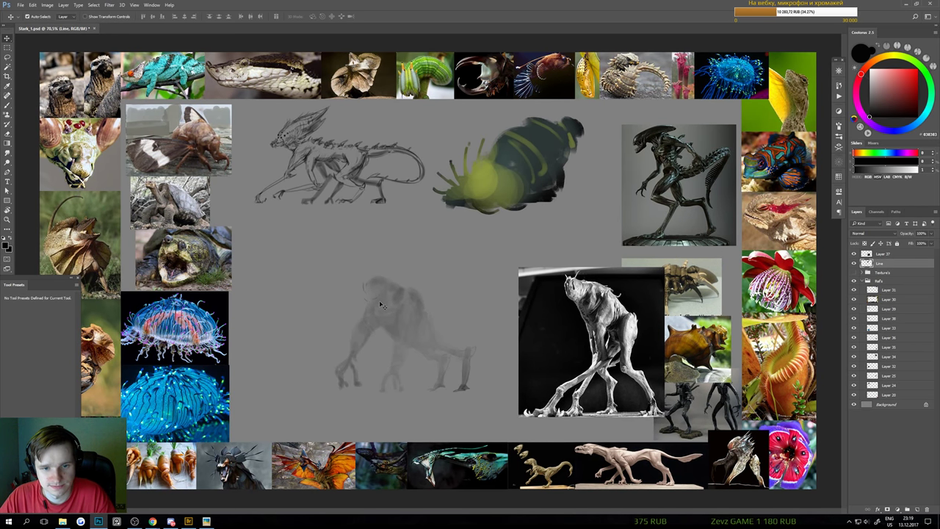
{"action": "key", "text": "ctrl+s"}
{"action": "key", "text": "b"}
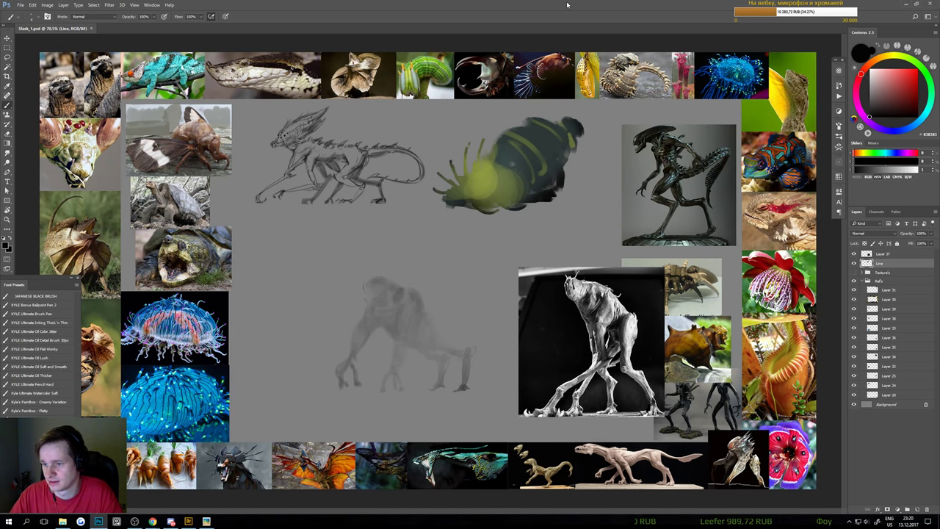
{"action": "left_click", "coordinate": [854, 263]}
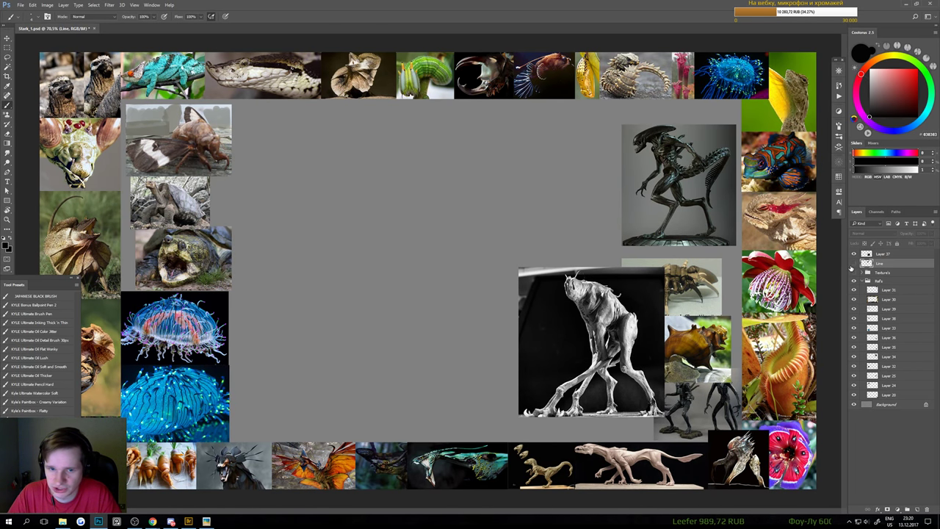
{"action": "left_click", "coordinate": [853, 263]}
Sketch the first dark outline strokes on the front of the faded creature's head and trim them with a smaller eraser
{"action": "left_click_drag", "start_coordinate": [348, 286], "coordinate": [389, 286]}
{"action": "left_click_drag", "start_coordinate": [335, 319], "coordinate": [383, 264]}
{"action": "scroll", "coordinate": [382, 264], "scroll_direction": "down", "scroll_amount": 2}
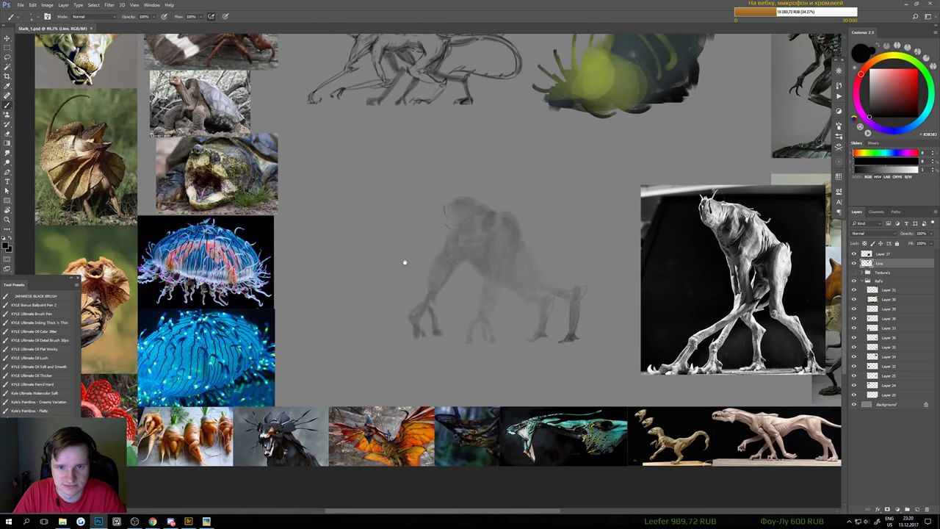
{"action": "scroll", "coordinate": [412, 263], "scroll_direction": "up", "scroll_amount": 3}
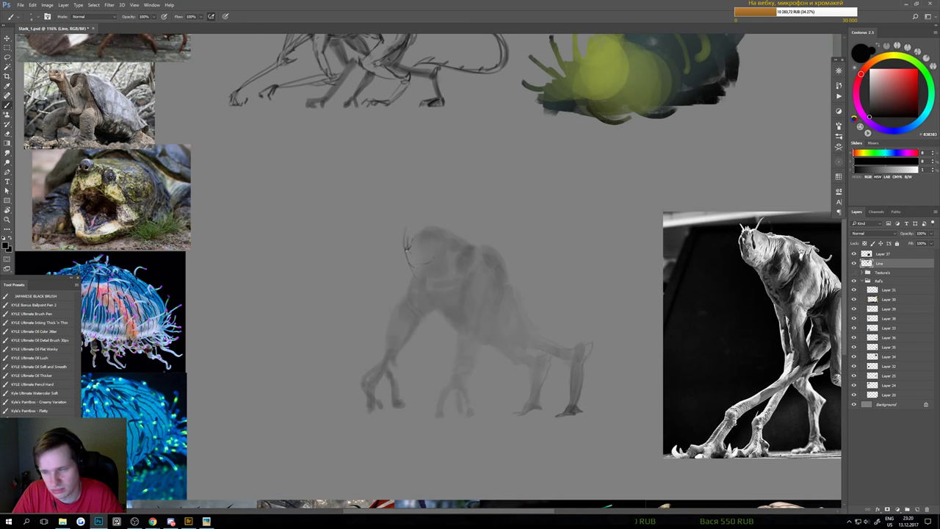
{"action": "key", "text": "e"}
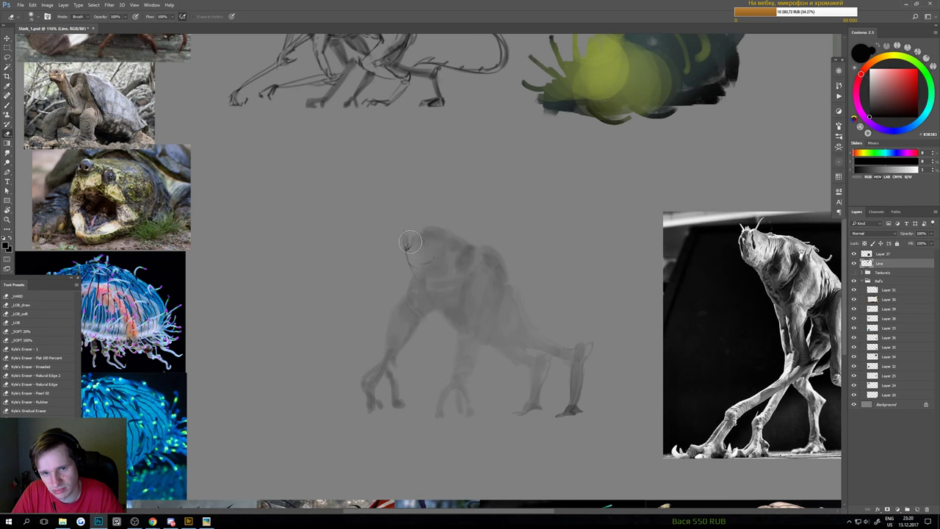
{"action": "key", "text": "bracketleft"}
{"action": "key", "text": "bracketleft"}
{"action": "key", "text": "bracketleft"}
{"action": "key", "text": "bracketleft"}
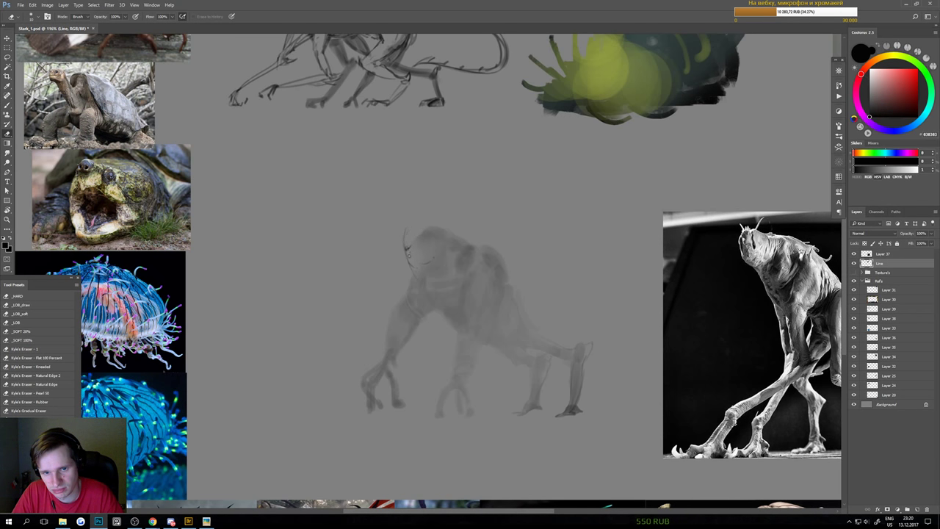
Draw the creature's mouth and a pair of tusks projecting forward from the jaw, erasing and reshaping their tips
{"action": "key", "text": "b"}
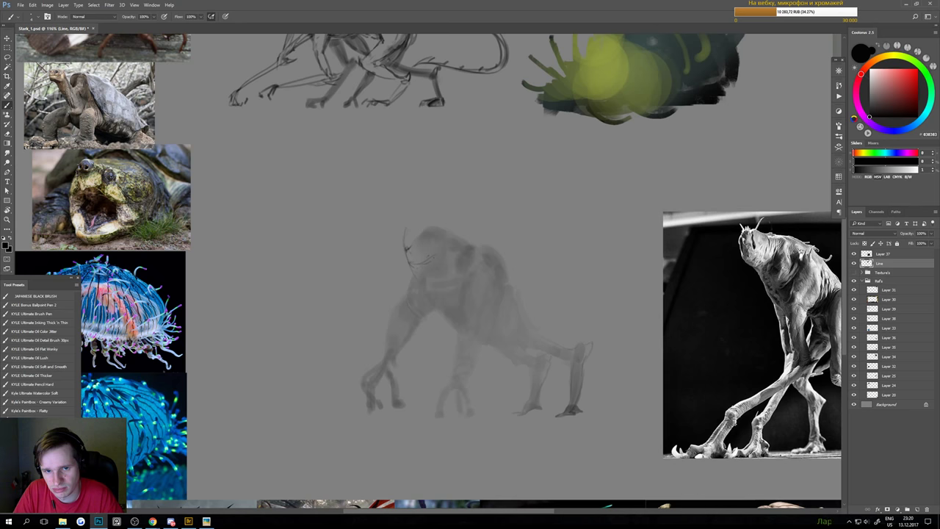
{"action": "left_click_drag", "start_coordinate": [412, 262], "coordinate": [431, 256]}
{"action": "left_click_drag", "start_coordinate": [408, 261], "coordinate": [425, 262]}
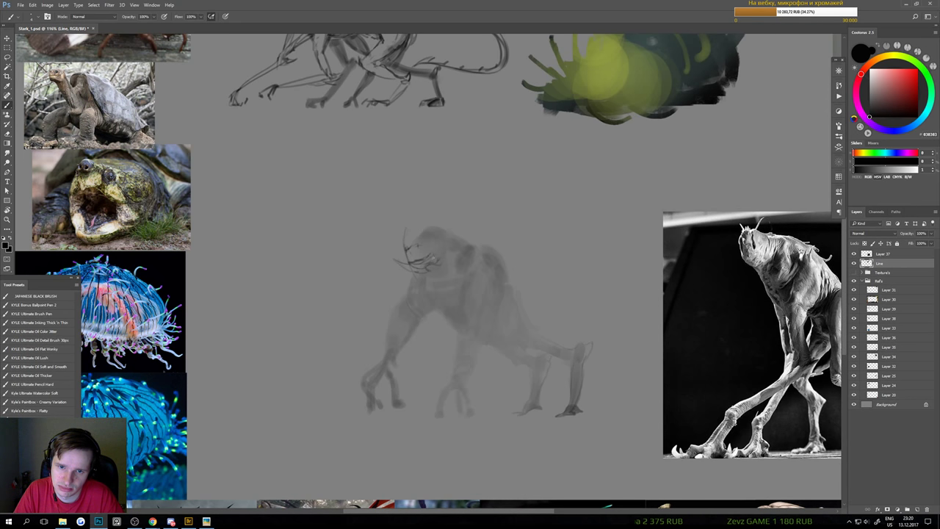
{"action": "key", "text": "e"}
{"action": "key", "text": "b"}
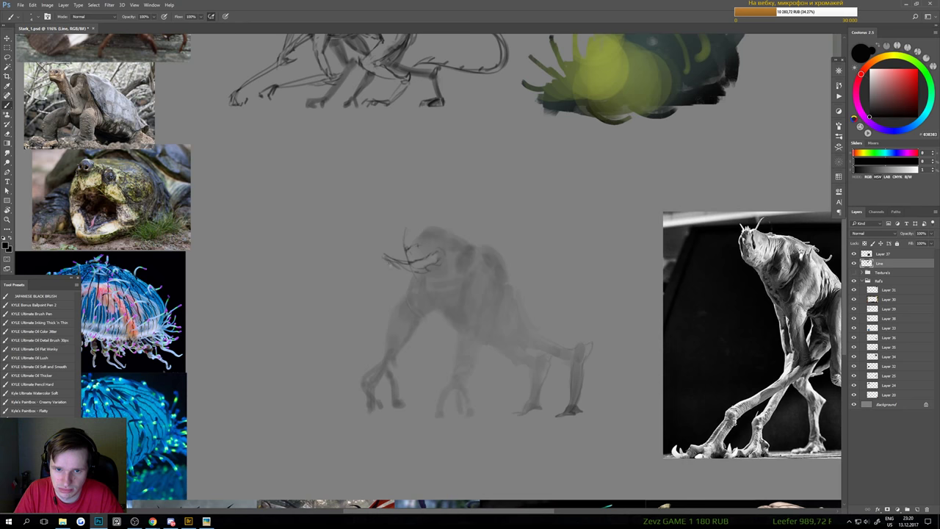
{"action": "key", "text": "e"}
{"action": "left_click_drag", "start_coordinate": [384, 256], "coordinate": [400, 265]}
{"action": "key", "text": "b"}
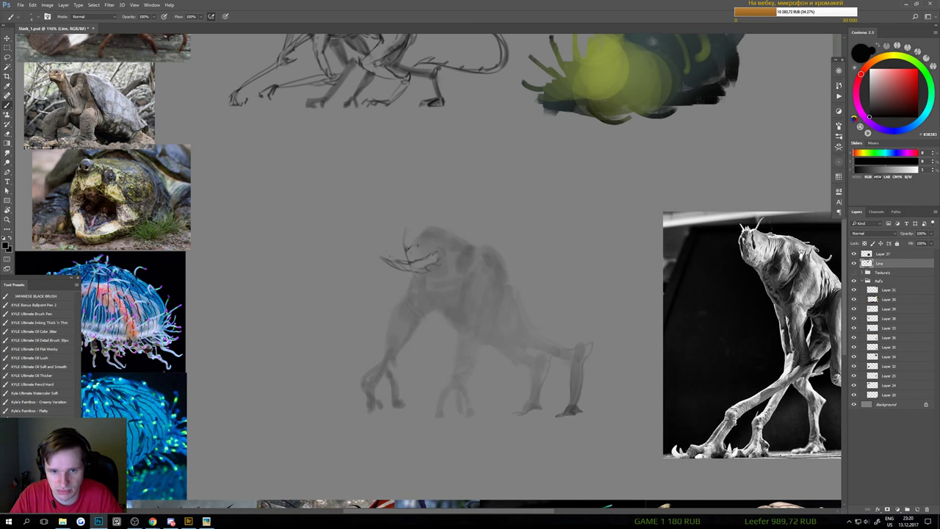
Rework the long tusks in front of the mouth, erasing loose lines and redrawing them with upturned tips
{"action": "key", "text": "e"}
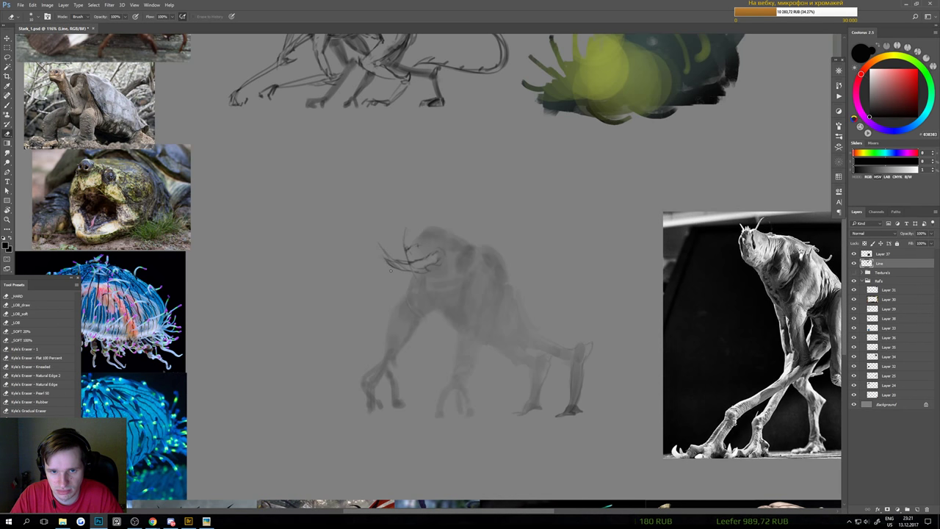
{"action": "key", "text": "b"}
{"action": "mouse_move", "coordinate": [404, 274]}
{"action": "left_mouse_down"}
{"action": "mouse_move", "coordinate": [390, 275]}
{"action": "mouse_move", "coordinate": [403, 274]}
{"action": "left_mouse_up"}
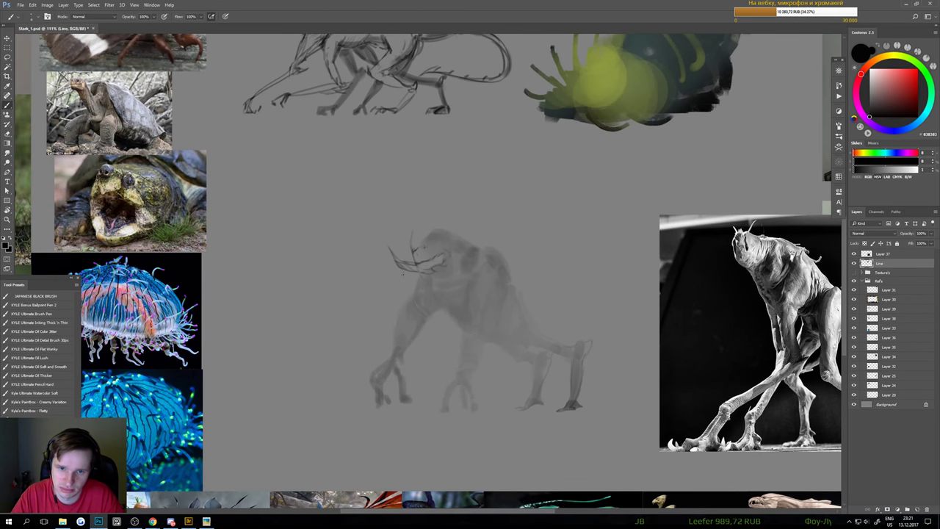
{"action": "key", "text": "e"}
{"action": "key", "text": "b"}
{"action": "key", "text": "e"}
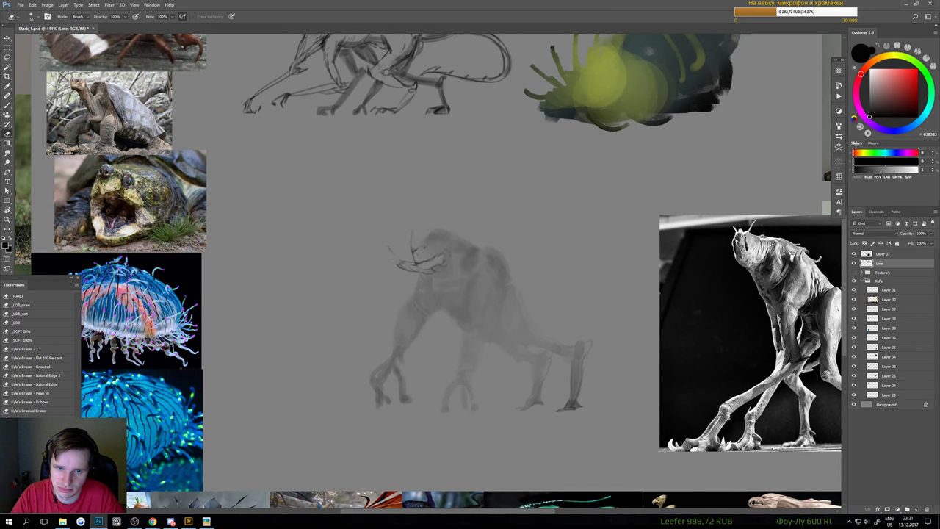
{"action": "key", "text": "b"}
{"action": "key", "text": "e"}
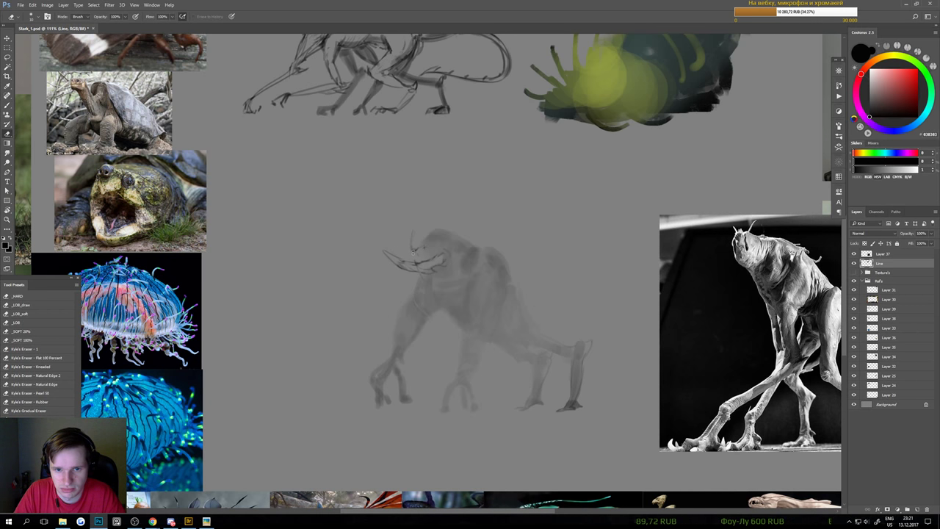
Erase the foremost face line and redraw the face contour closer to the head
{"action": "key", "text": "b"}
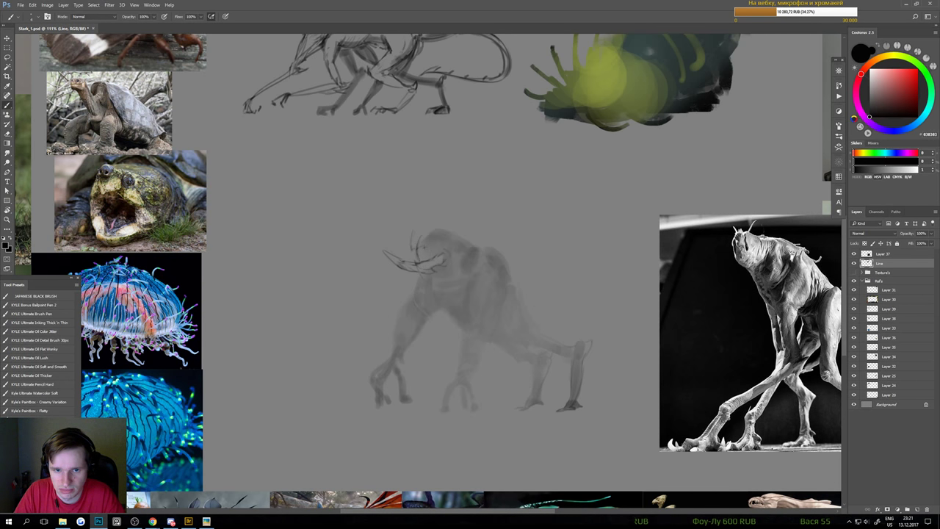
{"action": "key", "text": "e"}
{"action": "left_click_drag", "start_coordinate": [412, 238], "coordinate": [413, 250]}
{"action": "key", "text": "b"}
Erase the long tusk and redraw it with a larger brush as a tapering, upward-pointing shape, undoing unwanted strokes
{"action": "key", "text": "e"}
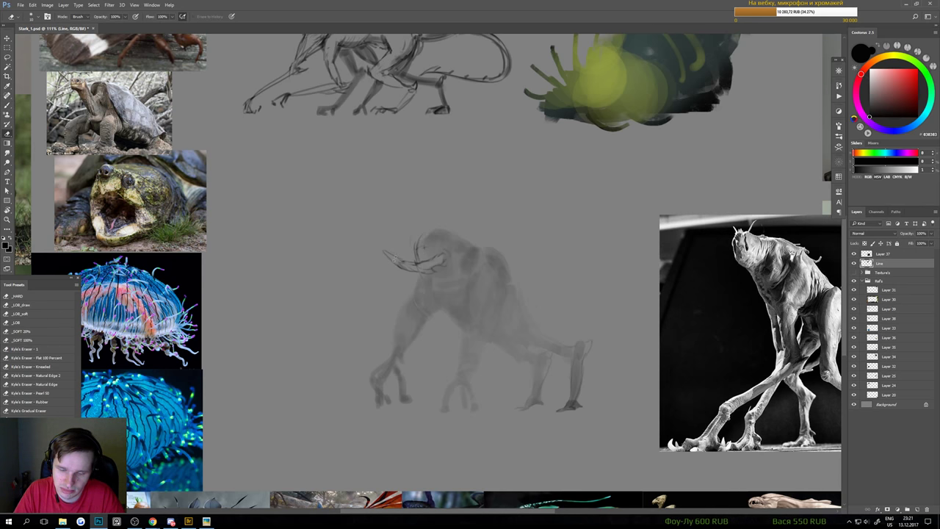
{"action": "key", "text": "b"}
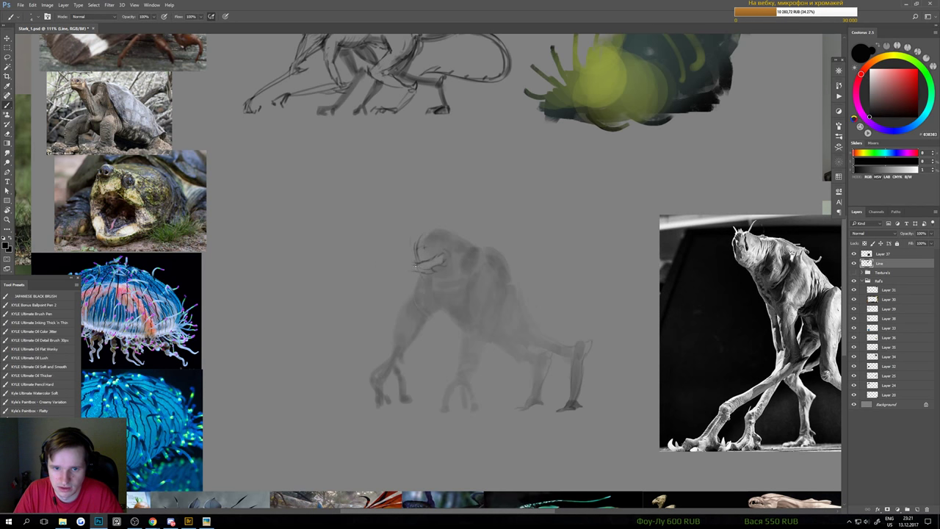
{"action": "key", "text": "]"}
{"action": "key", "text": "]"}
{"action": "key", "text": "]"}
{"action": "key", "text": "]"}
{"action": "key", "text": "]"}
{"action": "key", "text": "]"}
{"action": "key", "text": "]"}
{"action": "key", "text": "]"}
{"action": "key", "text": "]"}
{"action": "key", "text": "]"}
{"action": "mouse_move", "coordinate": [399, 253]}
{"action": "left_mouse_down"}
{"action": "mouse_move", "coordinate": [434, 264]}
{"action": "mouse_move", "coordinate": [399, 250]}
{"action": "mouse_move", "coordinate": [420, 270]}
{"action": "left_mouse_up"}
{"action": "key", "text": "ctrl+z"}
{"action": "key", "text": "ctrl+z"}
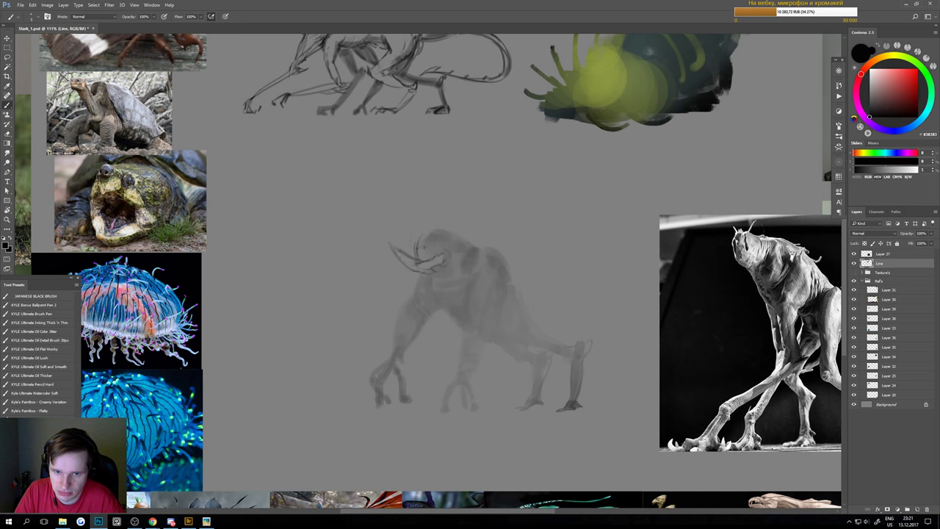
Clean up and redraw the face contour behind the tusk, and darken the line at the corner of the mouth
{"action": "key", "text": "e"}
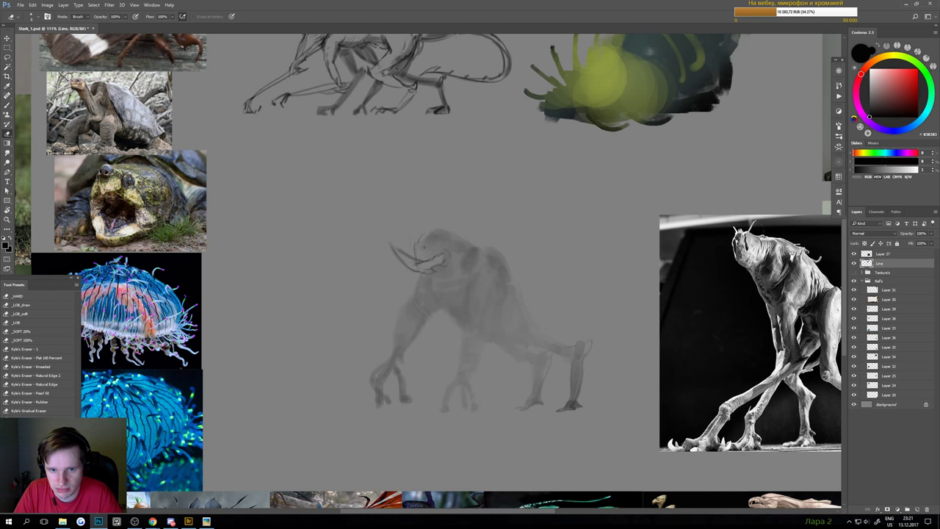
{"action": "key", "text": "b"}
{"action": "scroll", "coordinate": [405, 277], "scroll_direction": "down", "scroll_amount": 2}
{"action": "scroll", "coordinate": [406, 277], "scroll_direction": "up", "scroll_amount": 1}
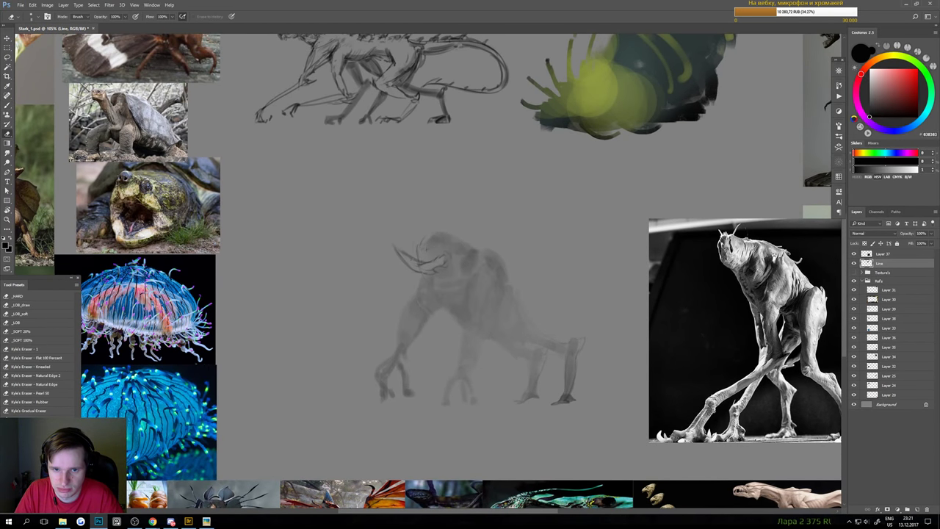
{"action": "left_click_drag", "start_coordinate": [405, 255], "coordinate": [422, 264]}
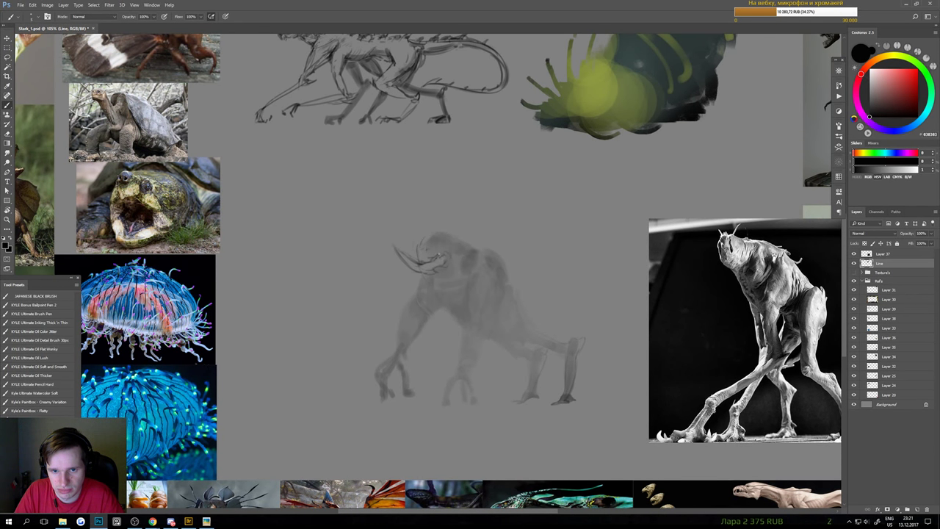
{"action": "left_click_drag", "start_coordinate": [442, 257], "coordinate": [450, 253]}
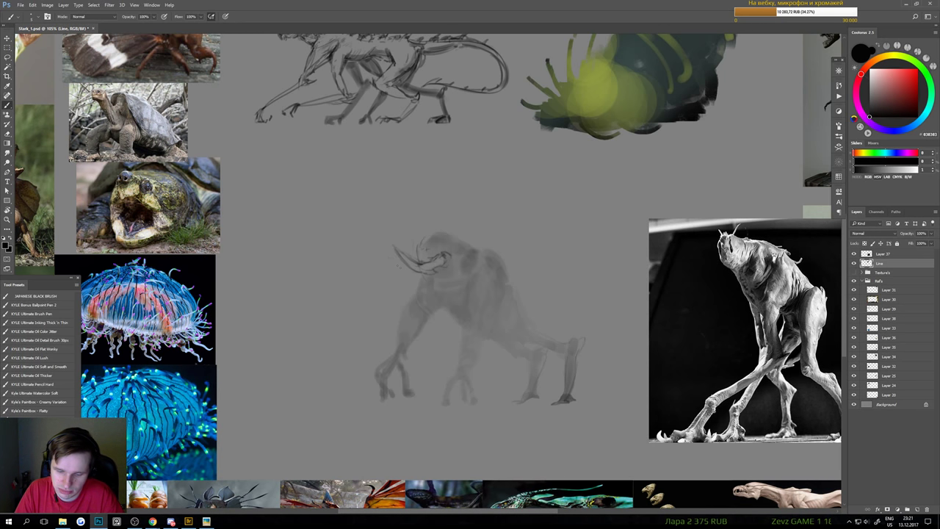
Add a second tusk beside the first and refine the contour lines at the front and back of the head
{"action": "left_click_drag", "start_coordinate": [382, 254], "coordinate": [398, 266]}
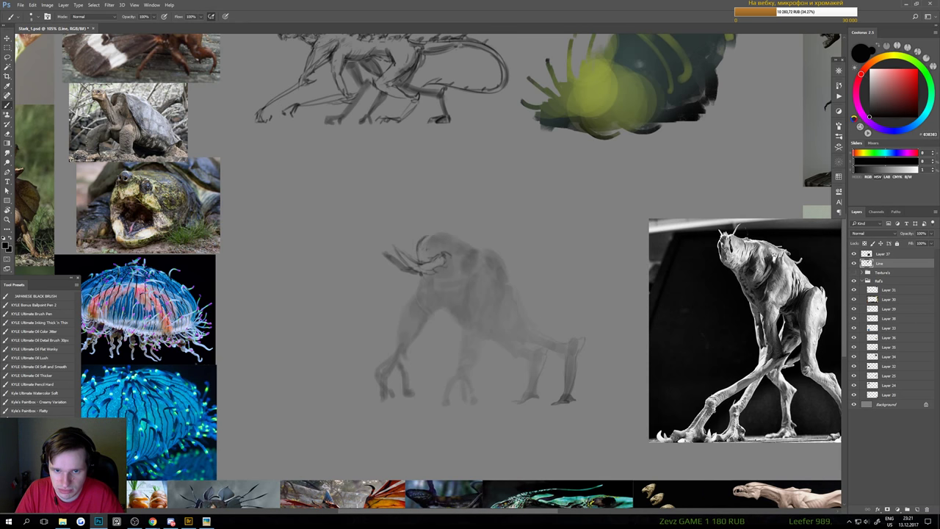
{"action": "key", "text": "e"}
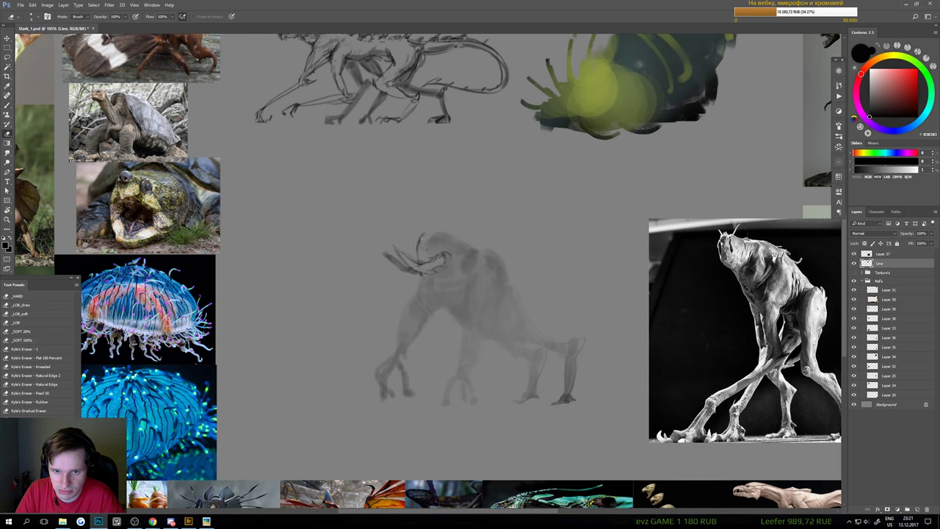
{"action": "key", "text": "b"}
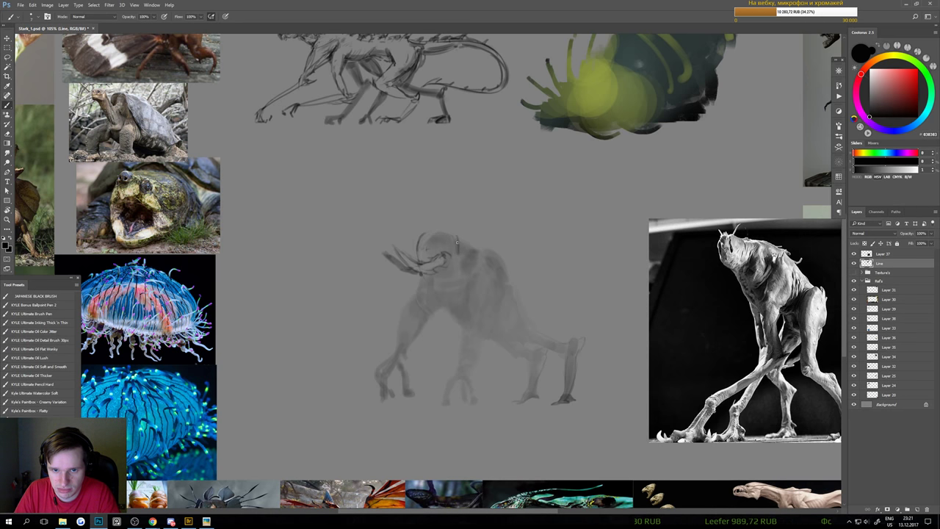
Erase the mouth and tusks, and draw longer tusks curving forward and upward from a lower jaw position
{"action": "key", "text": "e"}
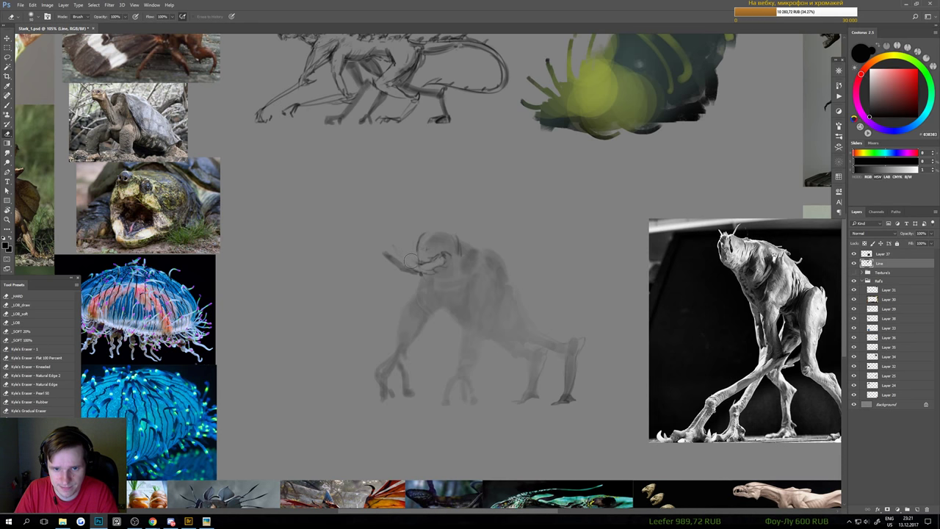
{"action": "mouse_move", "coordinate": [428, 271]}
{"action": "left_mouse_down"}
{"action": "mouse_move", "coordinate": [439, 261]}
{"action": "mouse_move", "coordinate": [434, 273]}
{"action": "mouse_move", "coordinate": [408, 269]}
{"action": "mouse_move", "coordinate": [383, 248]}
{"action": "left_mouse_up"}
{"action": "key", "text": "b"}
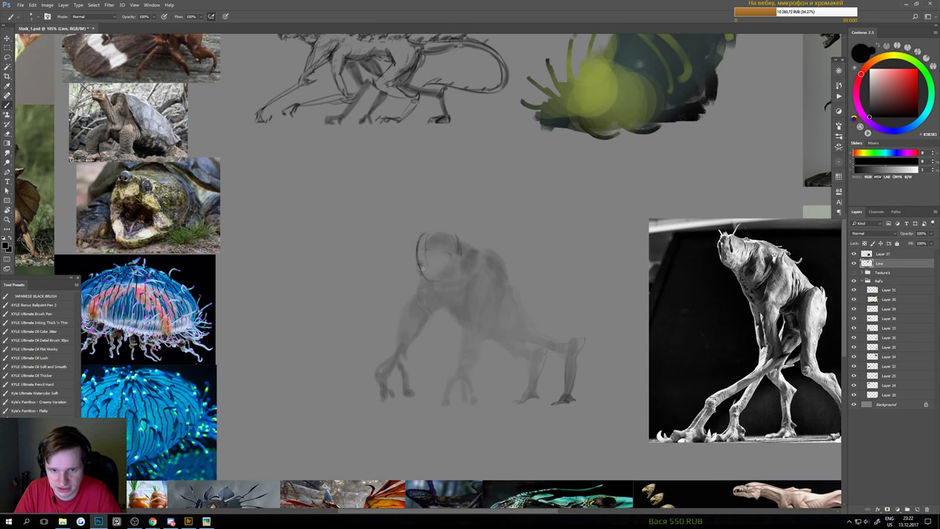
{"action": "left_click_drag", "start_coordinate": [420, 268], "coordinate": [385, 280]}
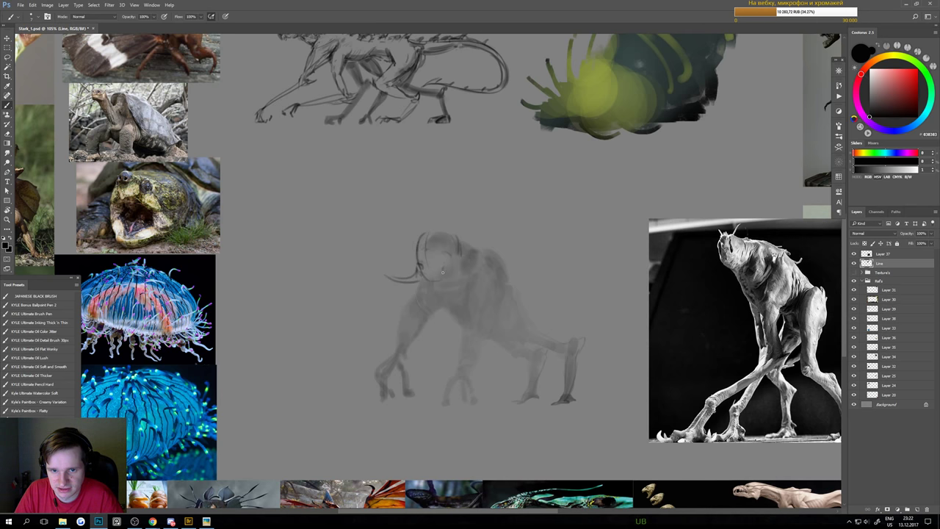
{"action": "left_click_drag", "start_coordinate": [408, 278], "coordinate": [383, 251]}
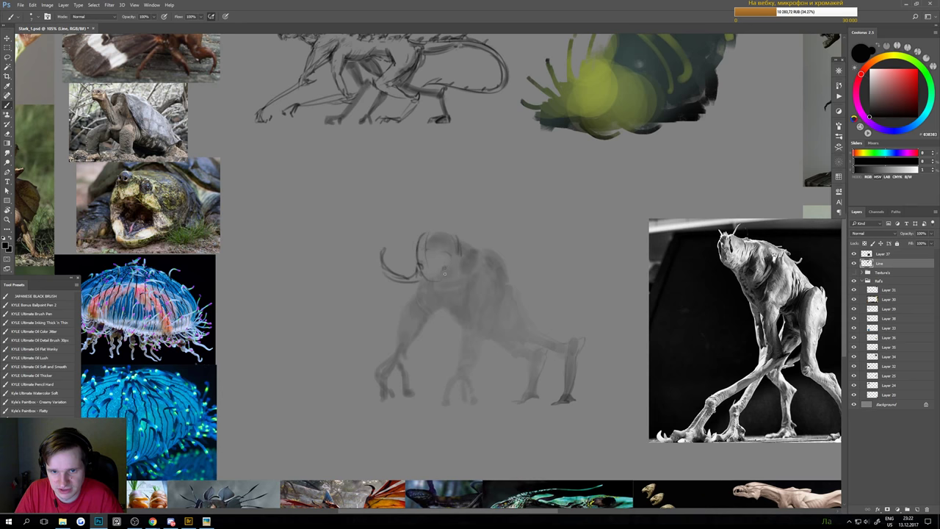
{"action": "mouse_move", "coordinate": [446, 262]}
{"action": "left_mouse_down"}
{"action": "mouse_move", "coordinate": [410, 282]}
{"action": "mouse_move", "coordinate": [401, 259]}
{"action": "mouse_move", "coordinate": [435, 274]}
{"action": "mouse_move", "coordinate": [452, 262]}
{"action": "mouse_move", "coordinate": [447, 274]}
{"action": "left_mouse_up"}
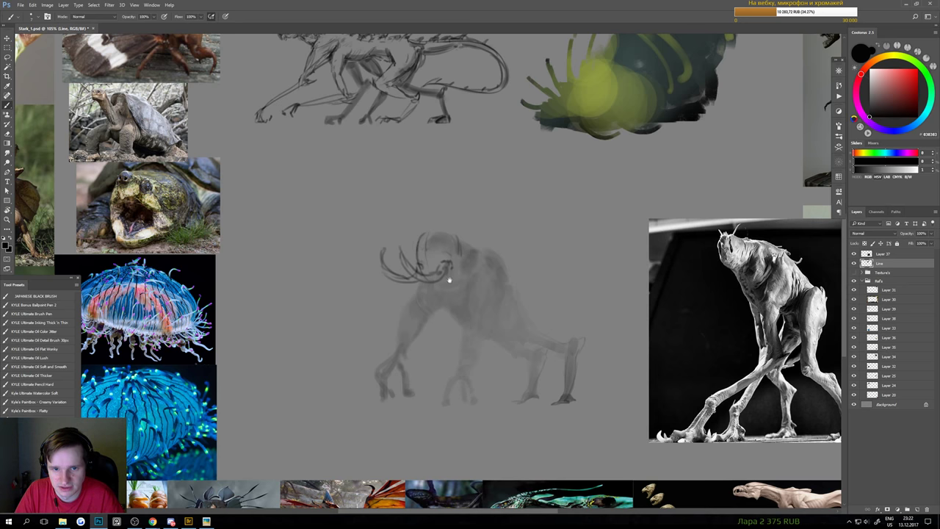
Select the front part of the tusks, stretch it horizontally to 172% width so the tusks extend farther forward, and deselect
{"action": "scroll", "coordinate": [448, 275], "scroll_direction": "down", "scroll_amount": 5}
{"action": "scroll", "coordinate": [400, 283], "scroll_direction": "up", "scroll_amount": 4}
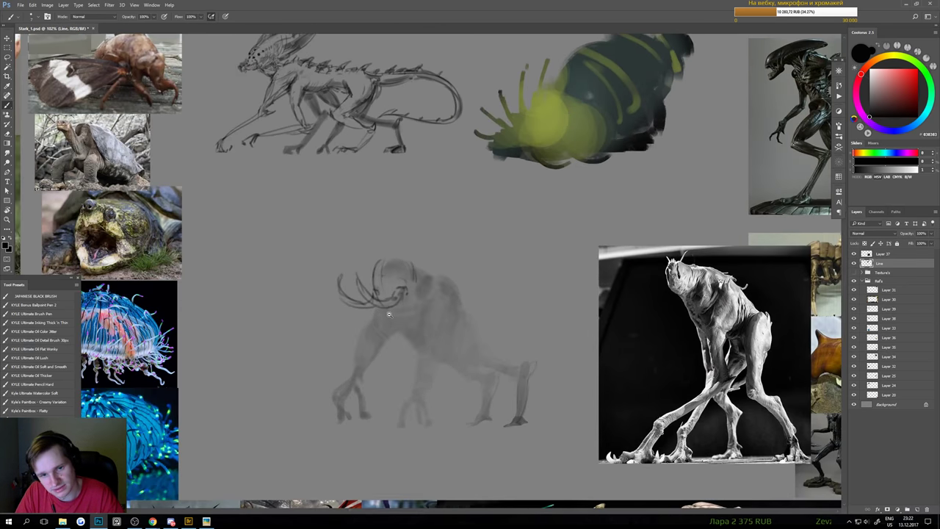
{"action": "key", "text": "m"}
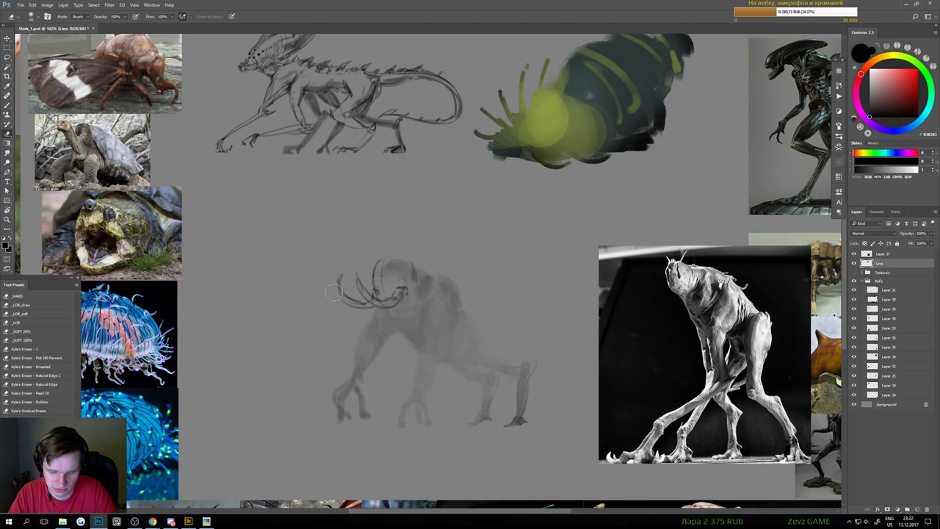
{"action": "left_click_drag", "start_coordinate": [307, 247], "coordinate": [370, 319]}
{"action": "key", "text": "ctrl+t"}
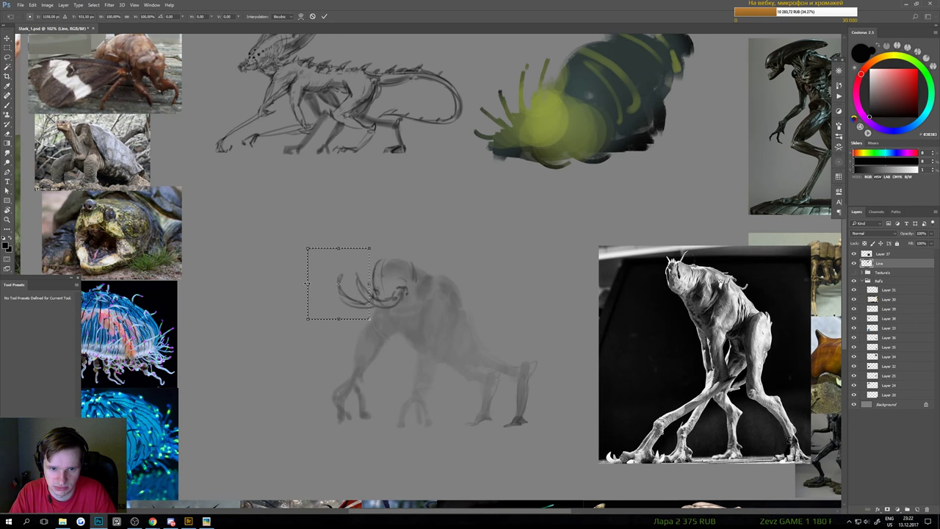
{"action": "left_click_drag", "start_coordinate": [307, 283], "coordinate": [260, 284]}
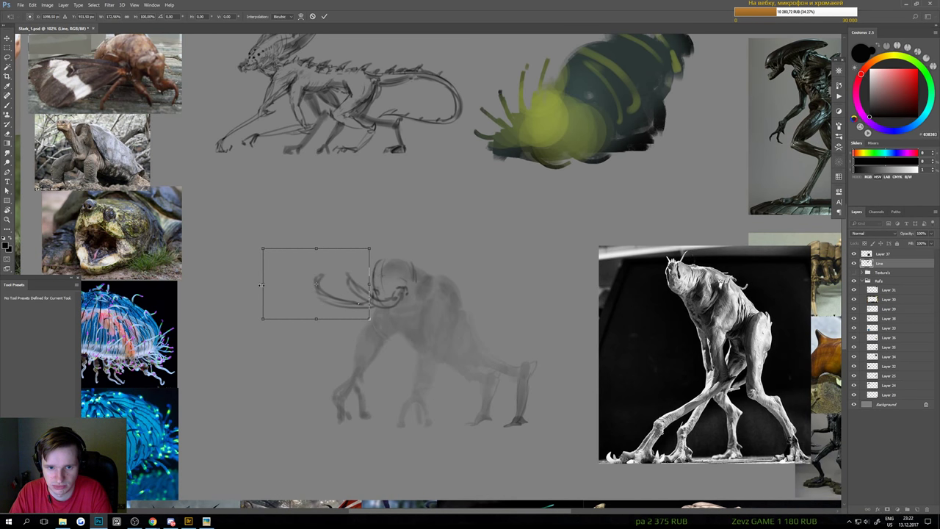
{"action": "key", "text": "Return"}
{"action": "key", "text": "ctrl+d"}
{"action": "scroll", "coordinate": [333, 332], "scroll_direction": "down", "scroll_amount": 5}
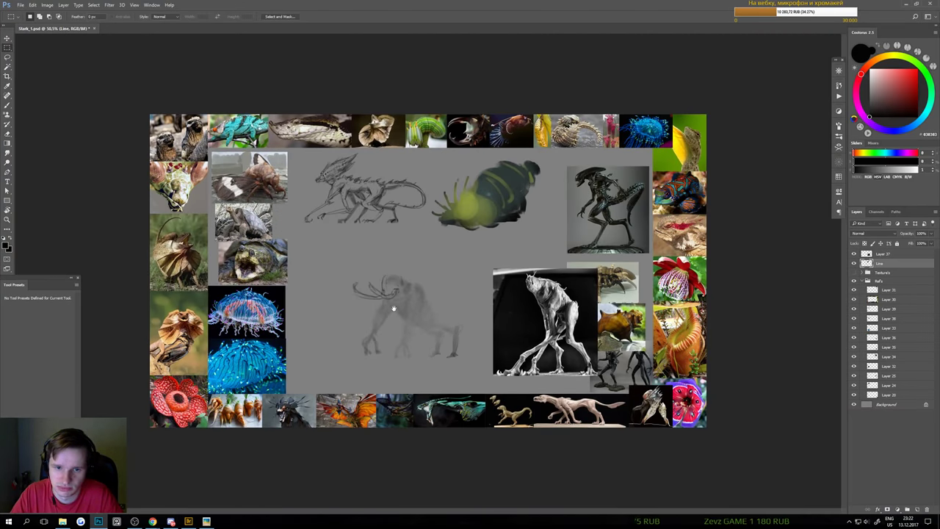
Thicken and darken the longer tusk's curve, and clean up the lines of the shorter tusk with the eraser
{"action": "scroll", "coordinate": [394, 309], "scroll_direction": "up", "scroll_amount": 3}
{"action": "key", "text": "b"}
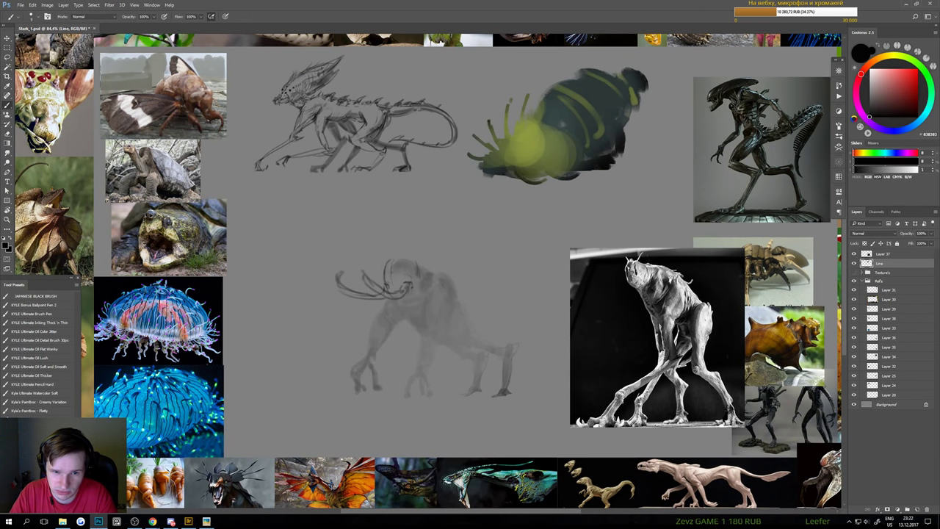
{"action": "left_click_drag", "start_coordinate": [340, 286], "coordinate": [382, 297]}
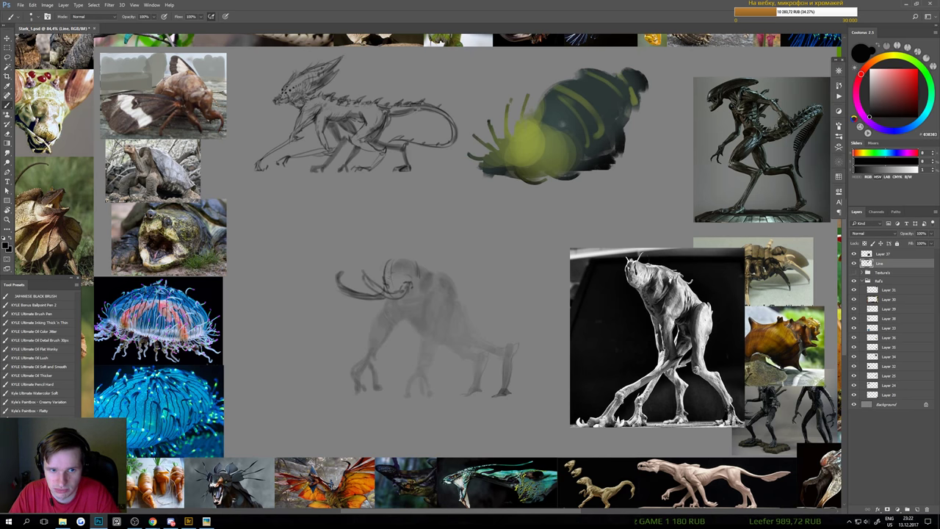
{"action": "key", "text": "e"}
{"action": "scroll", "coordinate": [382, 285], "scroll_direction": "up", "scroll_amount": 2}
{"action": "scroll", "coordinate": [382, 285], "scroll_direction": "down", "scroll_amount": 1}
{"action": "scroll", "coordinate": [388, 285], "scroll_direction": "up", "scroll_amount": 1}
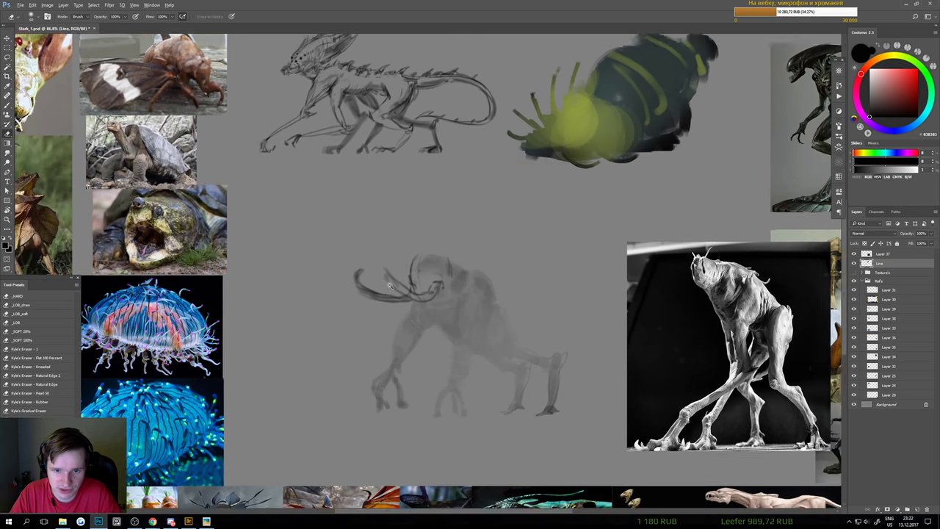
{"action": "scroll", "coordinate": [389, 285], "scroll_direction": "up", "scroll_amount": 2}
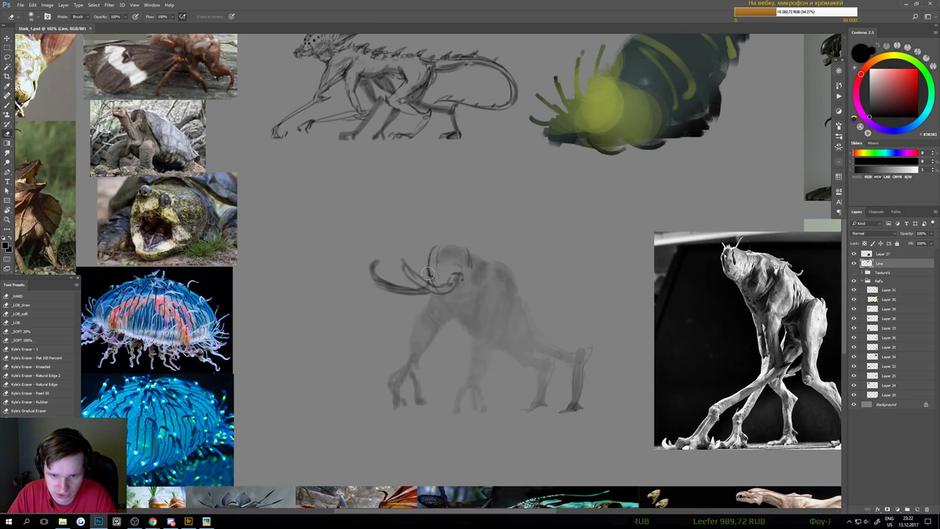
Draw a dark, toothed mouth opening above the tusk base and refine the contours around the mouth corner and lower jaw
{"action": "key", "text": "b"}
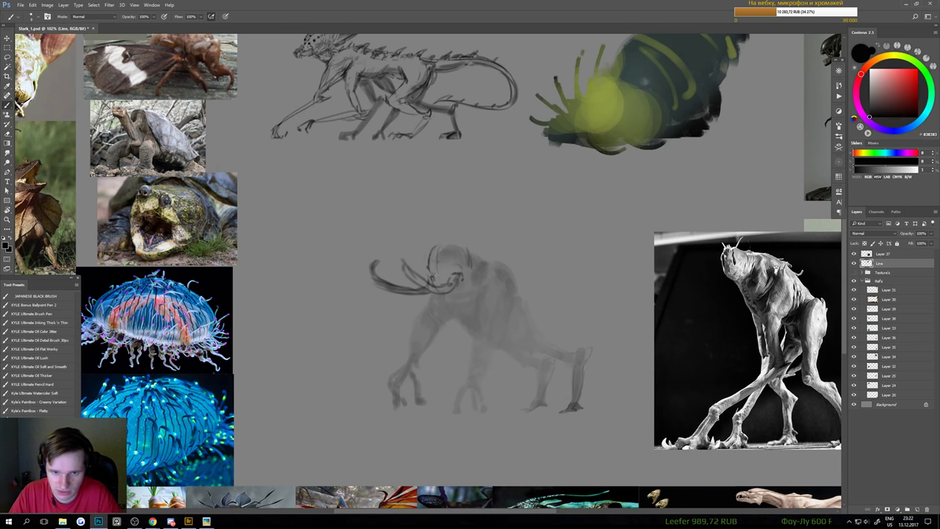
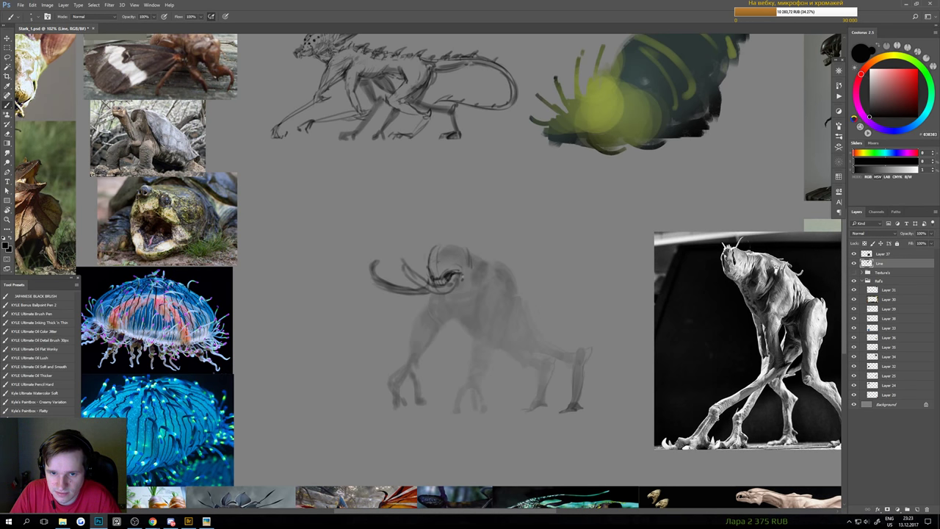
{"action": "key", "text": "e"}
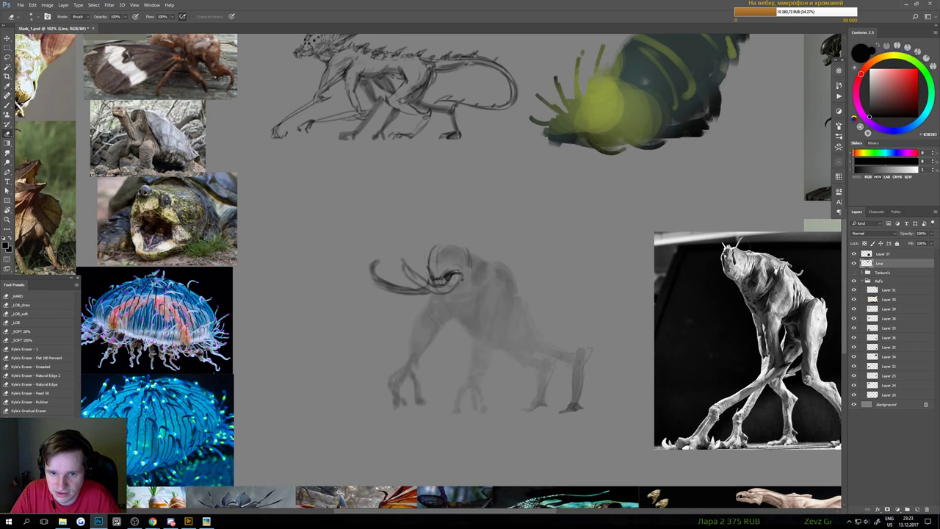
{"action": "key", "text": "b"}
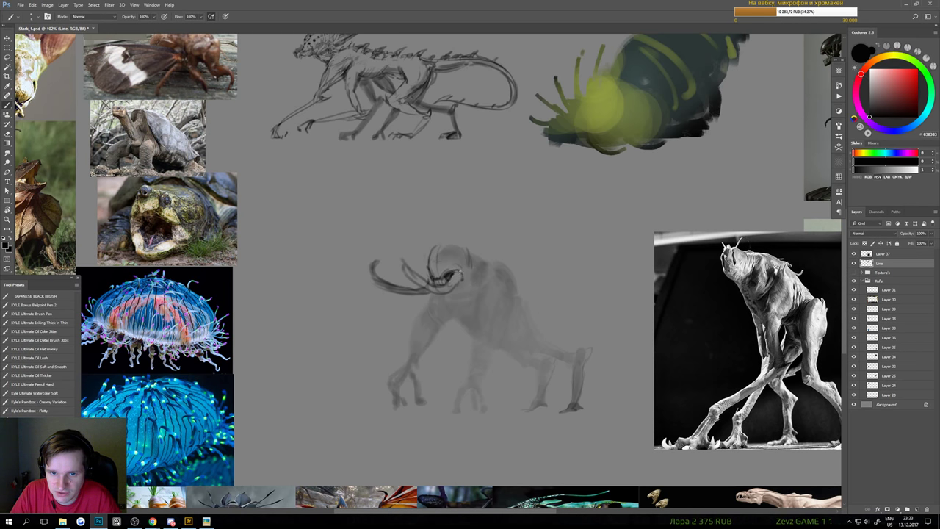
{"action": "left_click_drag", "start_coordinate": [461, 282], "coordinate": [445, 294]}
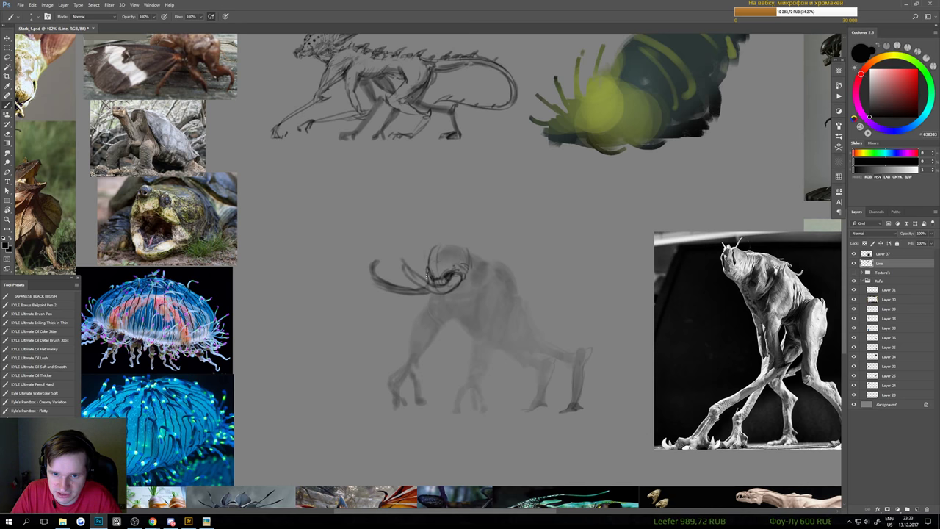
Clean up and darken the long tusk's outline from the jaw to its upturned tip
{"action": "key", "text": "e"}
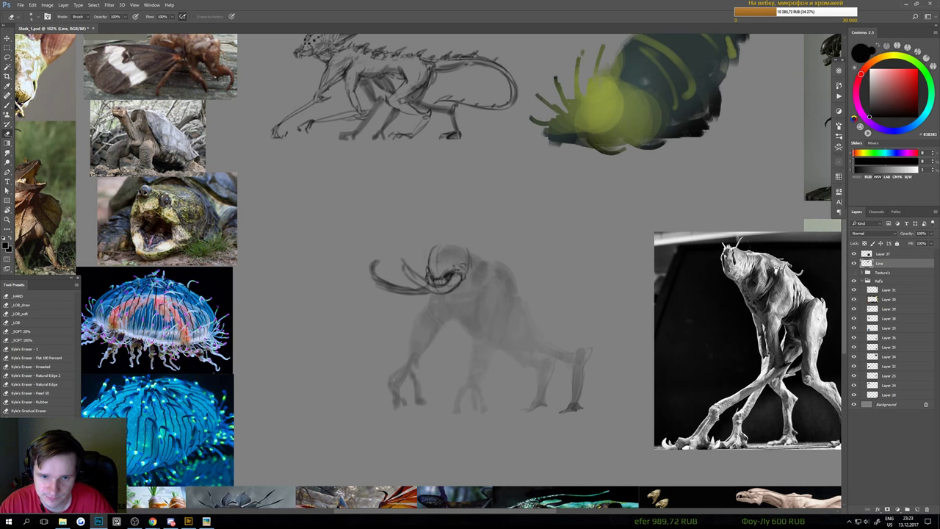
{"action": "key", "text": "b"}
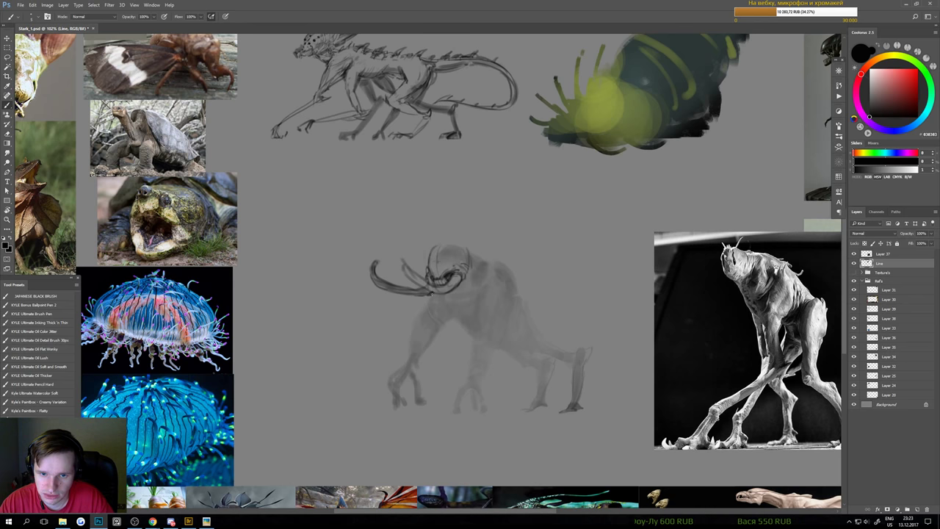
{"action": "mouse_move", "coordinate": [403, 256]}
{"action": "left_mouse_down"}
{"action": "mouse_move", "coordinate": [407, 274]}
{"action": "mouse_move", "coordinate": [428, 278]}
{"action": "mouse_move", "coordinate": [382, 281]}
{"action": "left_mouse_up"}
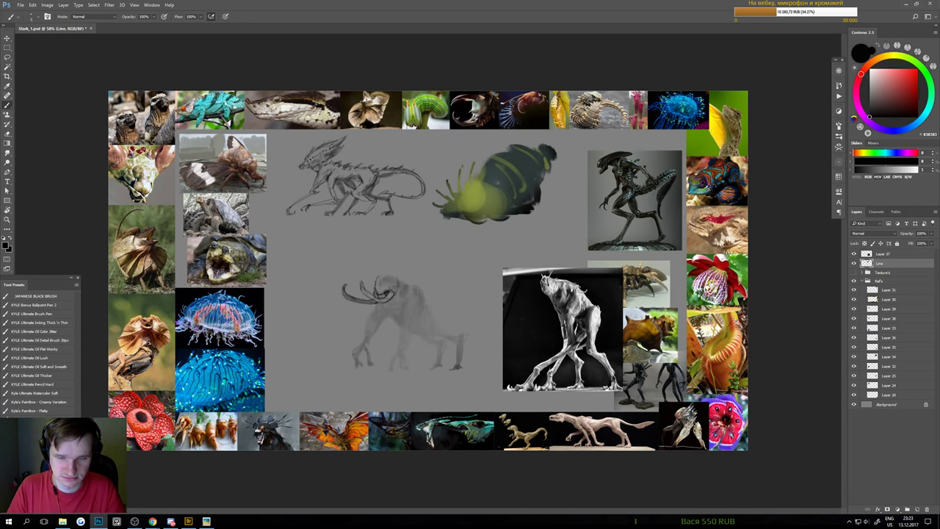
{"action": "scroll", "coordinate": [424, 277], "scroll_direction": "up", "scroll_amount": 5}
{"action": "scroll", "coordinate": [424, 278], "scroll_direction": "down", "scroll_amount": 6}
{"action": "scroll", "coordinate": [424, 278], "scroll_direction": "up", "scroll_amount": 1}
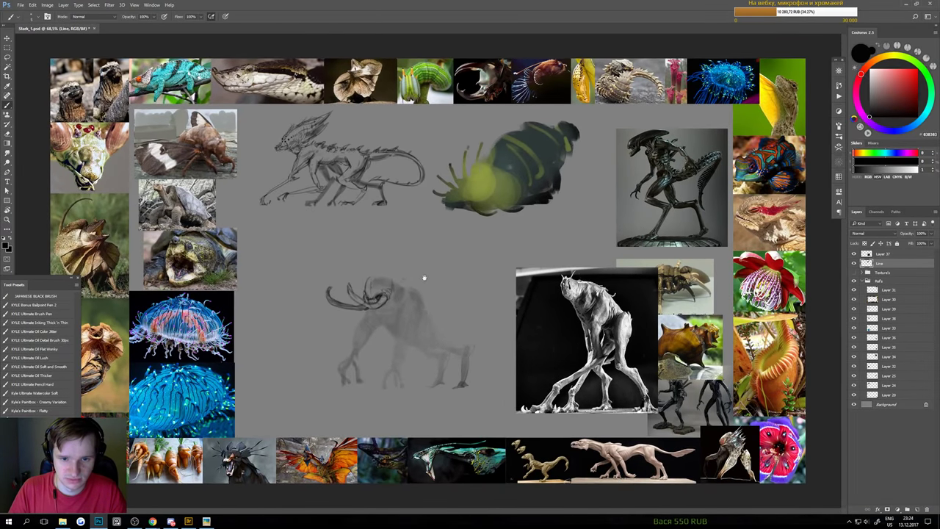
{"action": "scroll", "coordinate": [395, 291], "scroll_direction": "up", "scroll_amount": 3}
{"action": "left_click_drag", "start_coordinate": [356, 314], "coordinate": [421, 275]}
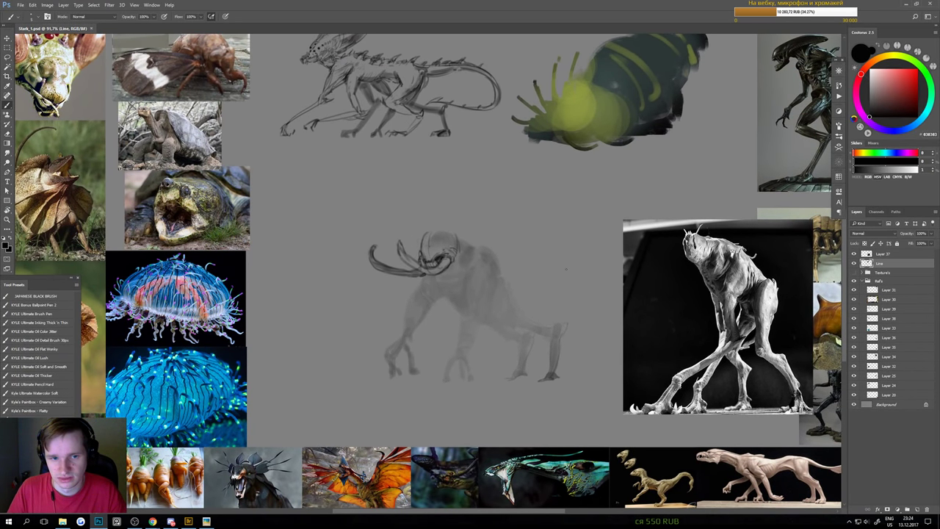
Try a small dark eye on the head just above the mouth, checking its placement at full-canvas view
{"action": "scroll", "coordinate": [429, 261], "scroll_direction": "up", "scroll_amount": 1}
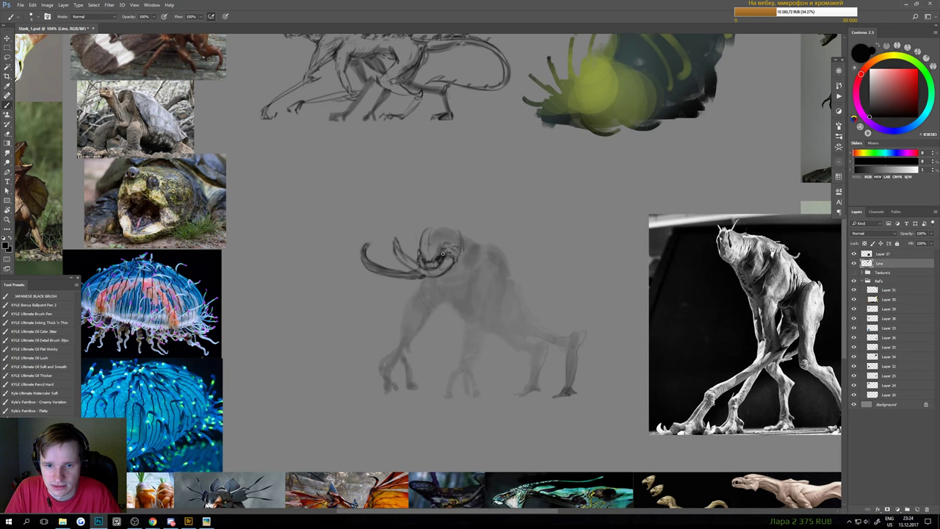
{"action": "scroll", "coordinate": [451, 262], "scroll_direction": "down", "scroll_amount": 2}
{"action": "scroll", "coordinate": [441, 261], "scroll_direction": "up", "scroll_amount": 2}
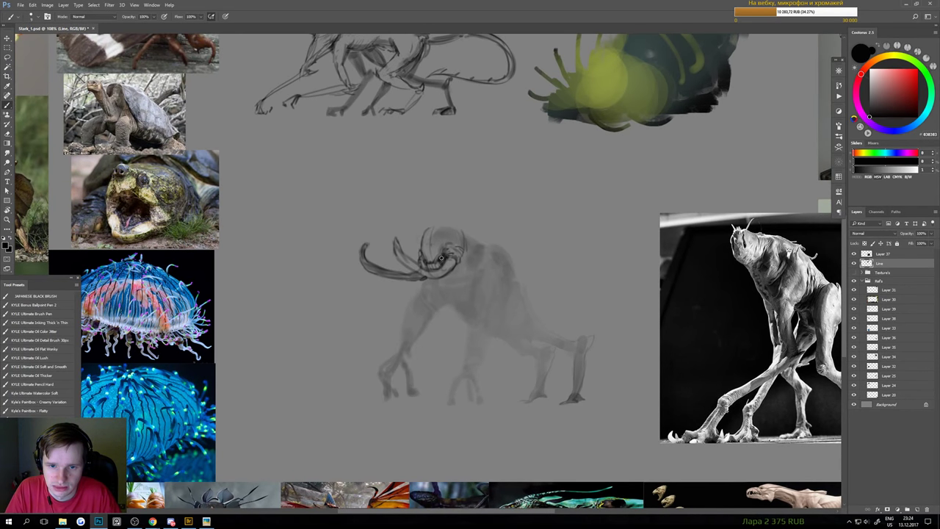
{"action": "scroll", "coordinate": [441, 261], "scroll_direction": "up", "scroll_amount": 1}
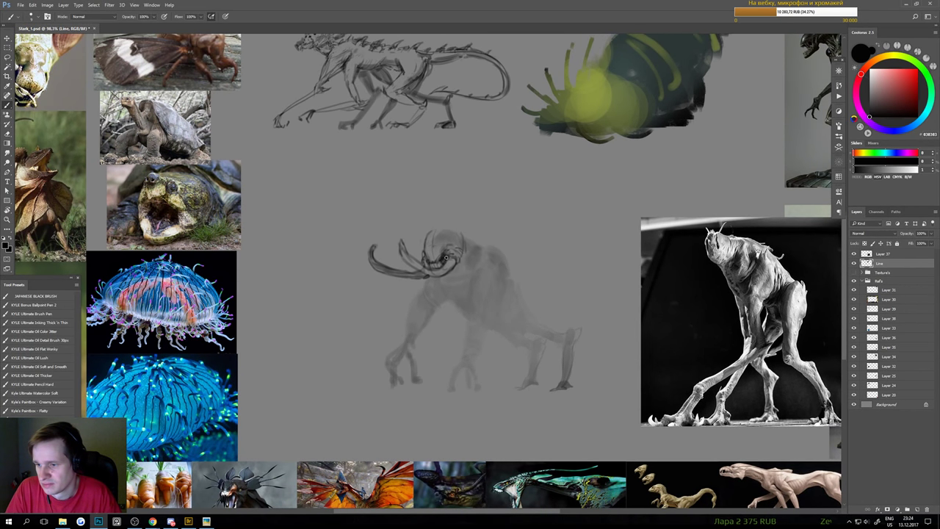
{"action": "scroll", "coordinate": [433, 260], "scroll_direction": "up", "scroll_amount": 1}
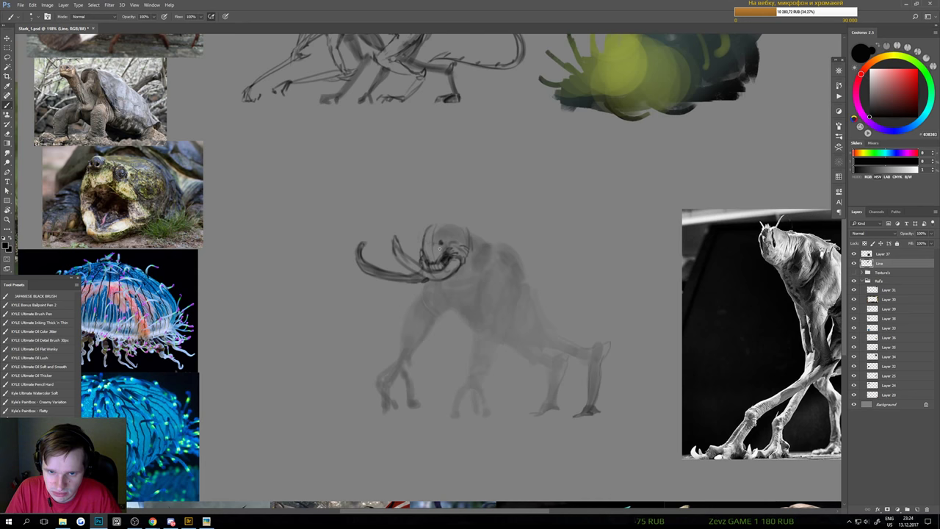
{"action": "scroll", "coordinate": [426, 244], "scroll_direction": "down", "scroll_amount": 6}
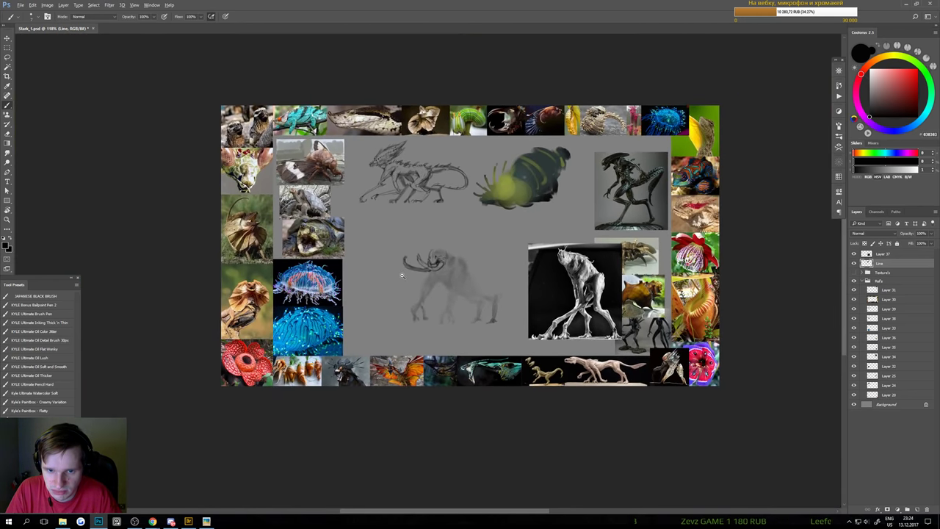
{"action": "scroll", "coordinate": [431, 273], "scroll_direction": "up", "scroll_amount": 6}
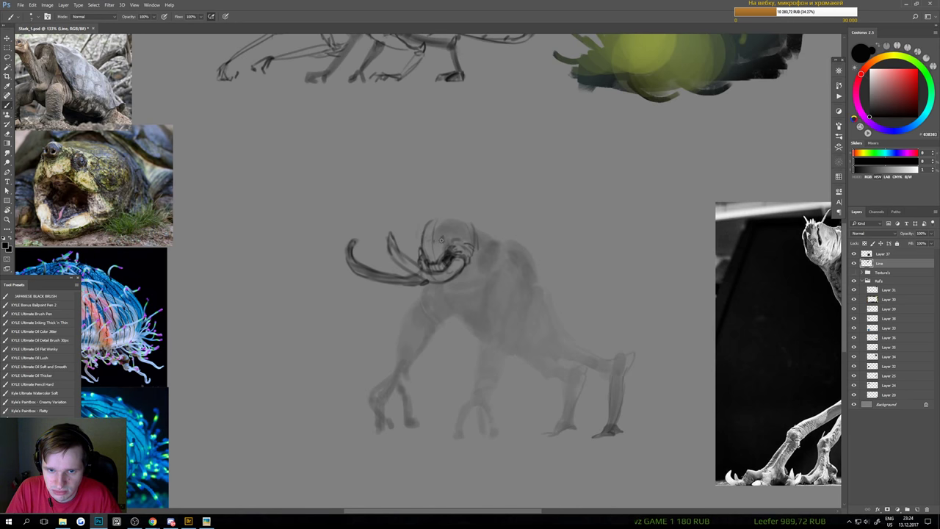
Paint two small dark eyes high on the face above the mouth, checking how they read at full-canvas view
{"action": "scroll", "coordinate": [425, 238], "scroll_direction": "down", "scroll_amount": 6}
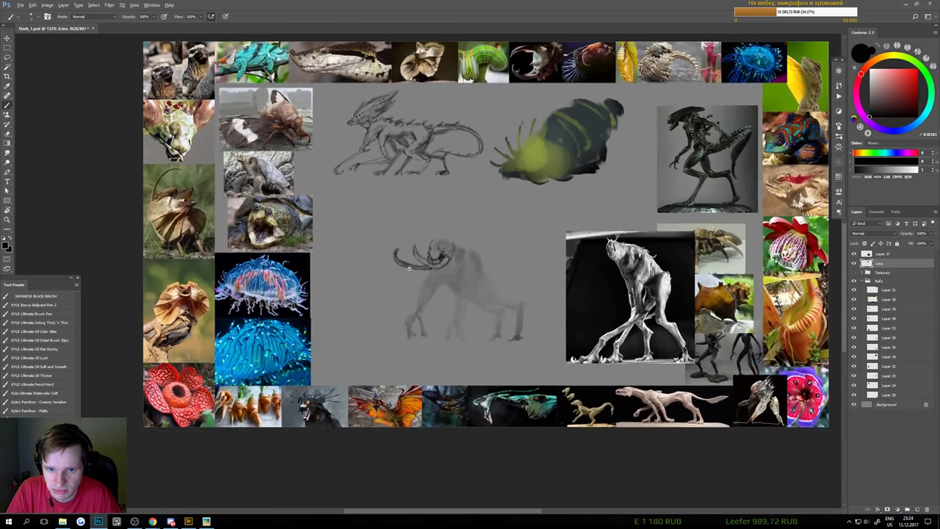
{"action": "scroll", "coordinate": [430, 237], "scroll_direction": "up", "scroll_amount": 5}
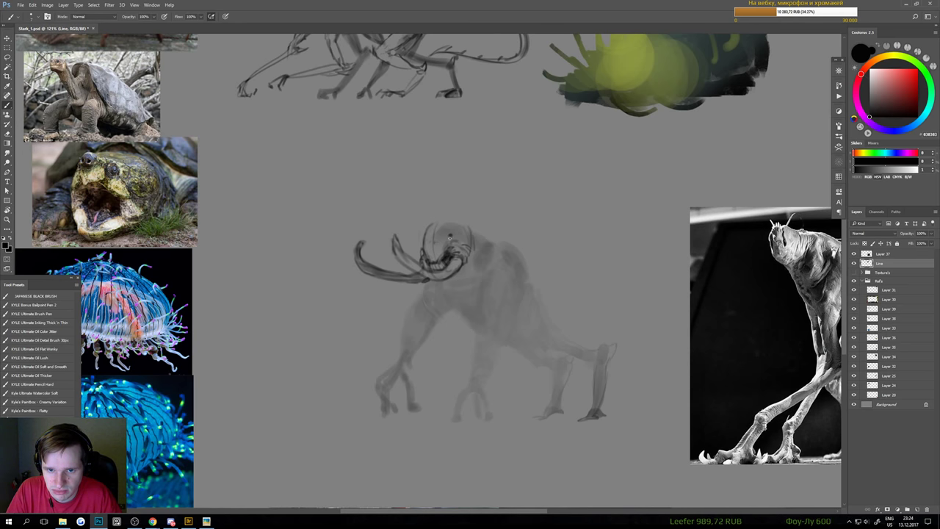
{"action": "scroll", "coordinate": [449, 238], "scroll_direction": "down", "scroll_amount": 6}
{"action": "scroll", "coordinate": [450, 250], "scroll_direction": "up", "scroll_amount": 5}
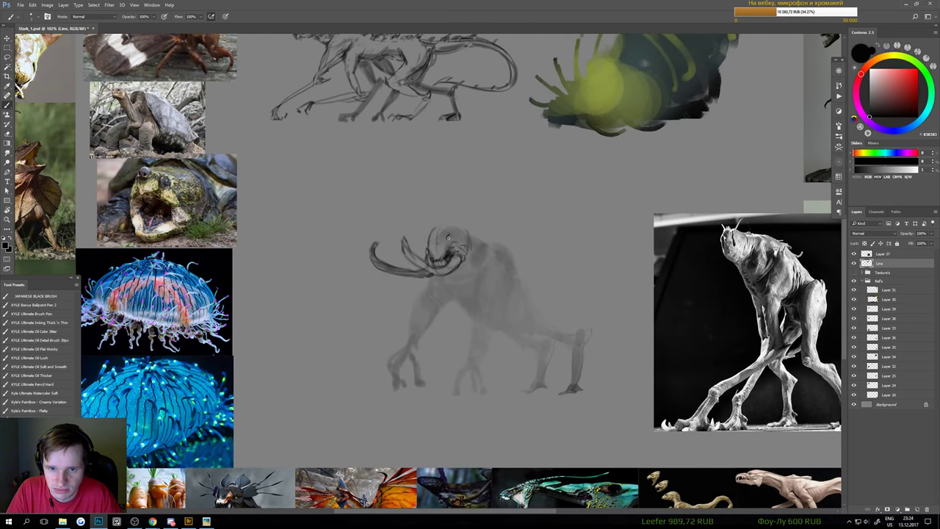
{"action": "scroll", "coordinate": [449, 238], "scroll_direction": "down", "scroll_amount": 6}
{"action": "scroll", "coordinate": [423, 277], "scroll_direction": "up", "scroll_amount": 6}
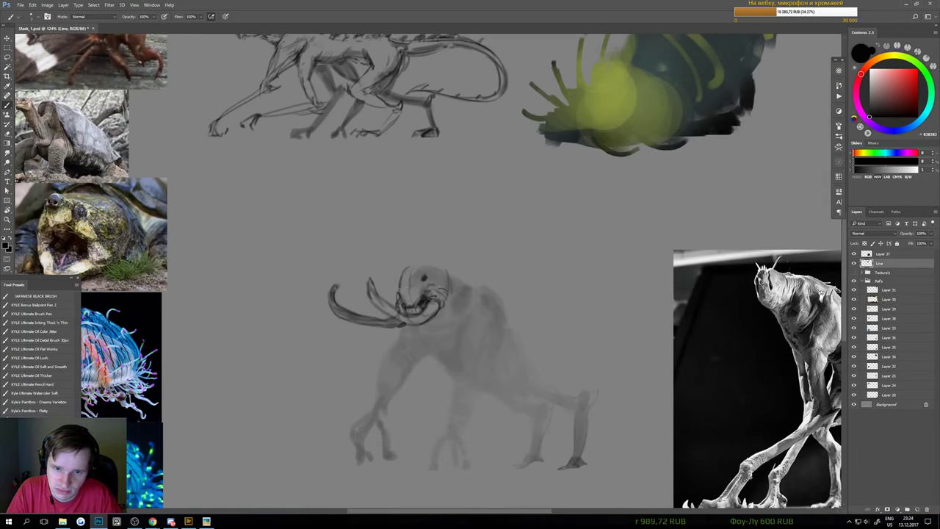
{"action": "scroll", "coordinate": [402, 282], "scroll_direction": "down", "scroll_amount": 6}
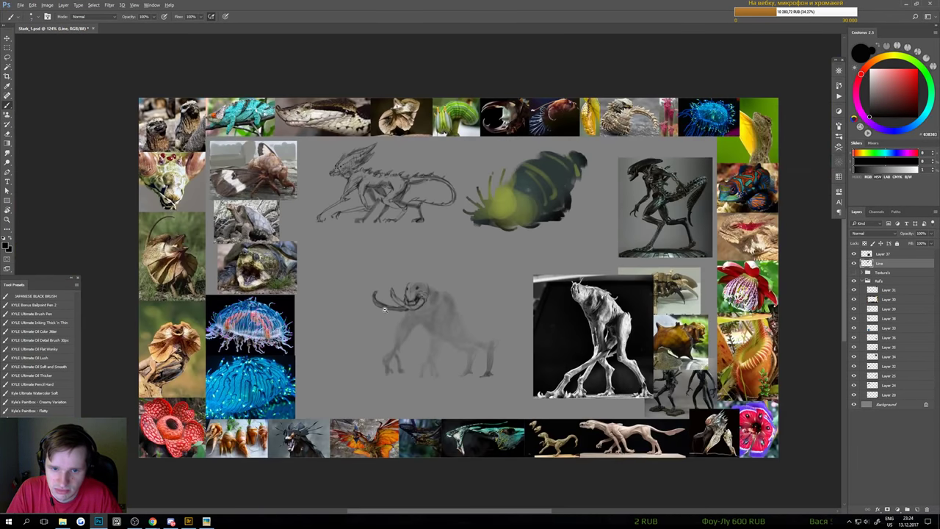
{"action": "scroll", "coordinate": [389, 338], "scroll_direction": "up", "scroll_amount": 2}
{"action": "scroll", "coordinate": [376, 292], "scroll_direction": "up", "scroll_amount": 4}
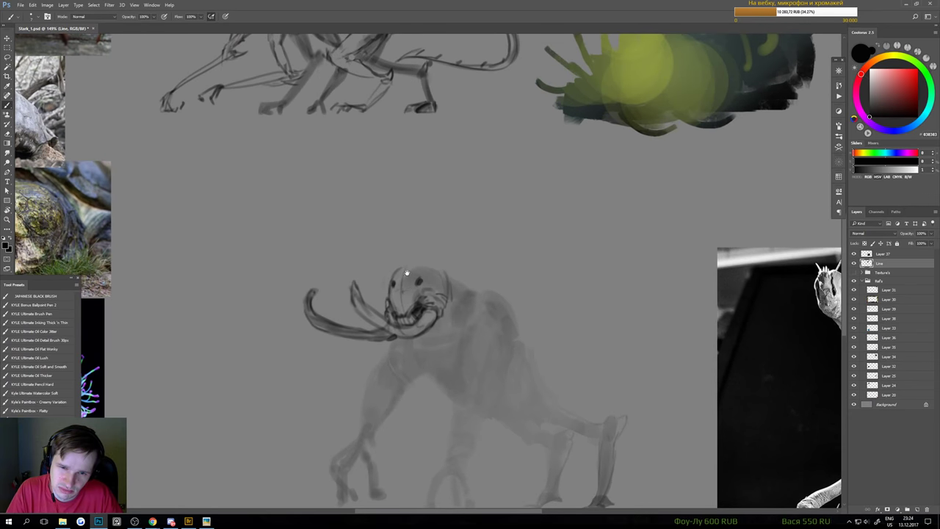
Sketch thin contour lines rising from the creature's forehead as the start of a horn, erasing stray marks
{"action": "key", "text": "b"}
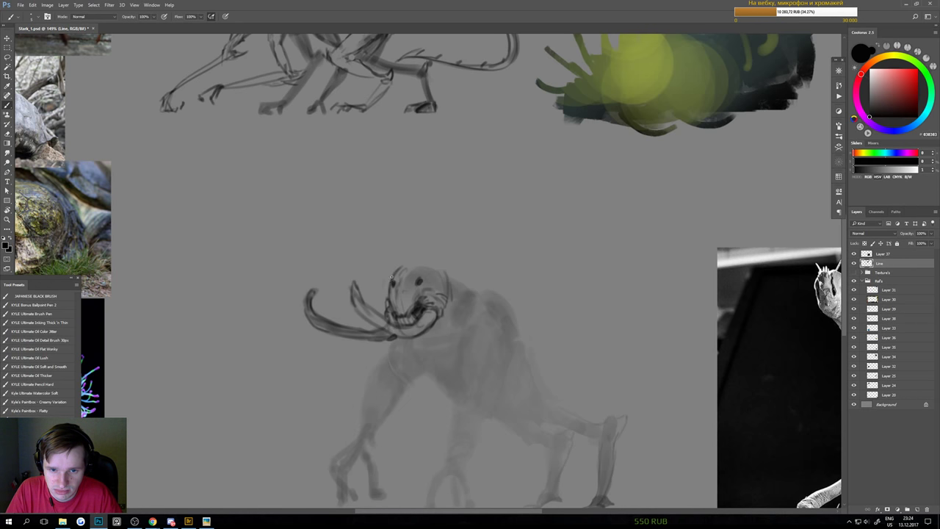
{"action": "key", "text": "e"}
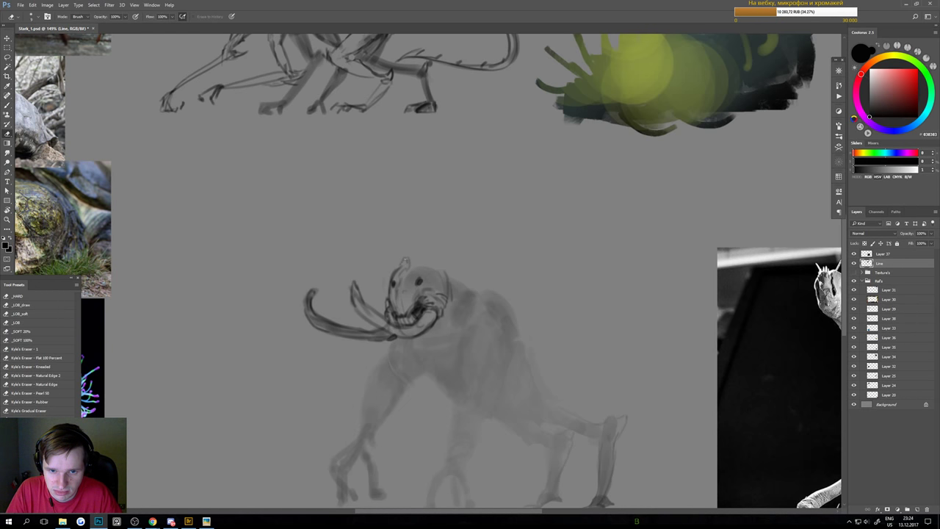
{"action": "key", "text": "b"}
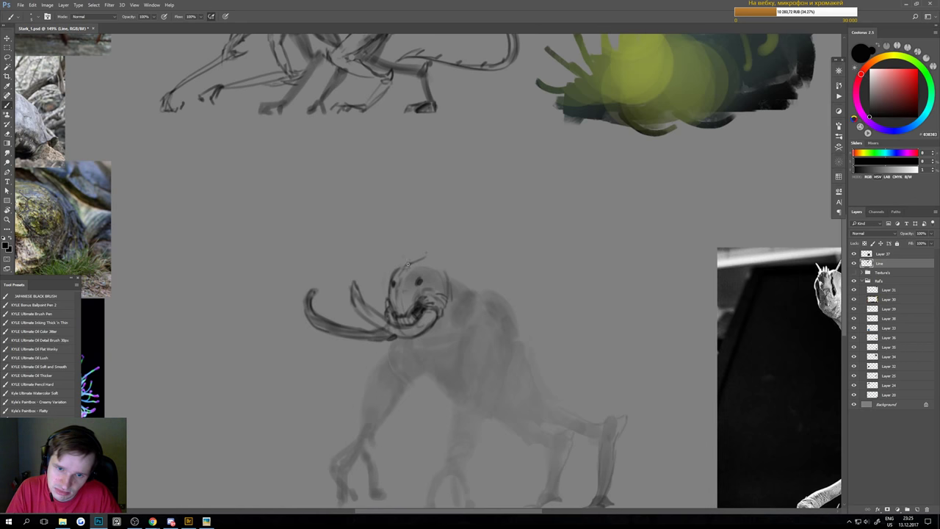
{"action": "key", "text": "e"}
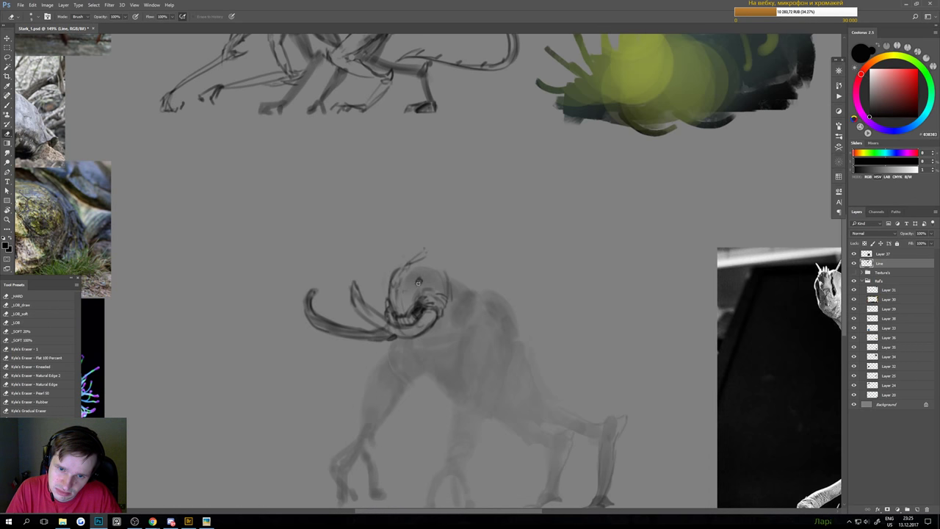
Reshape the eyes into narrow slanted forms and darken the brow and forehead contours, cleaning up the lines between them
{"action": "key", "text": "b"}
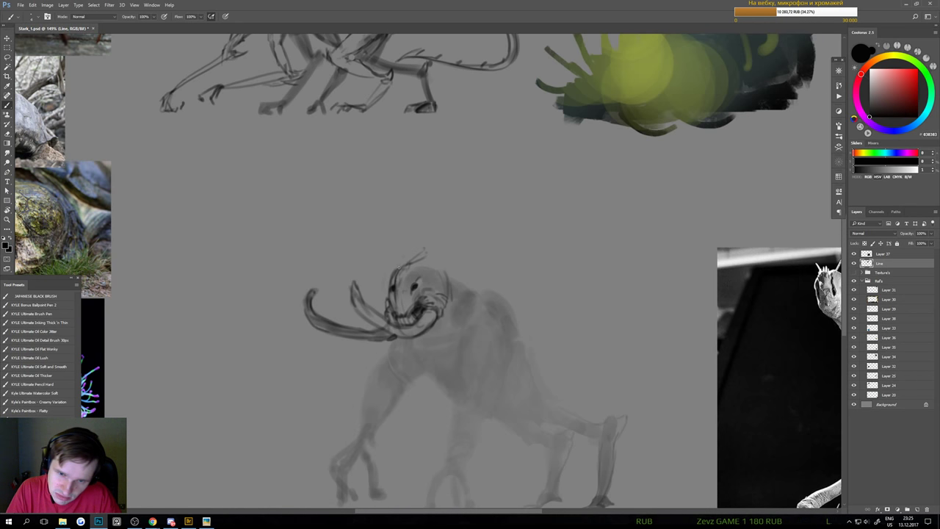
{"action": "key", "text": "e"}
{"action": "key", "text": "b"}
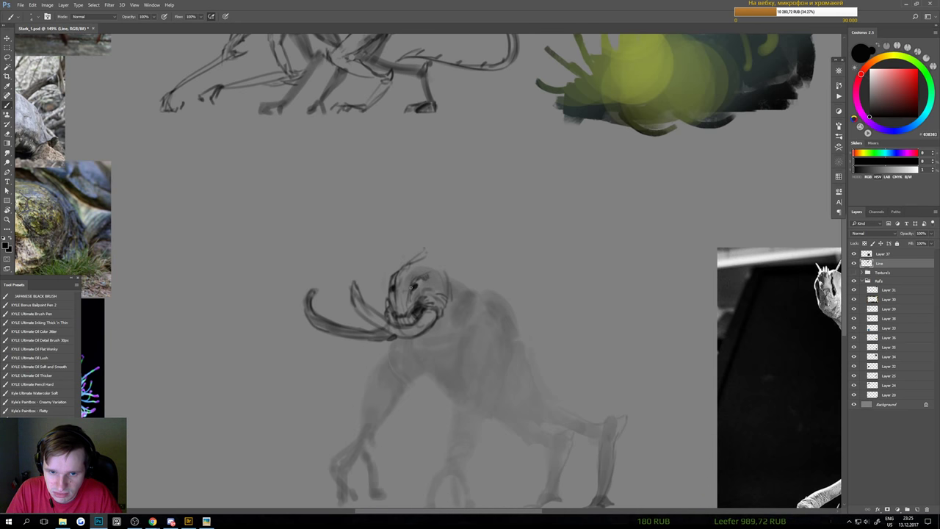
{"action": "key", "text": "e"}
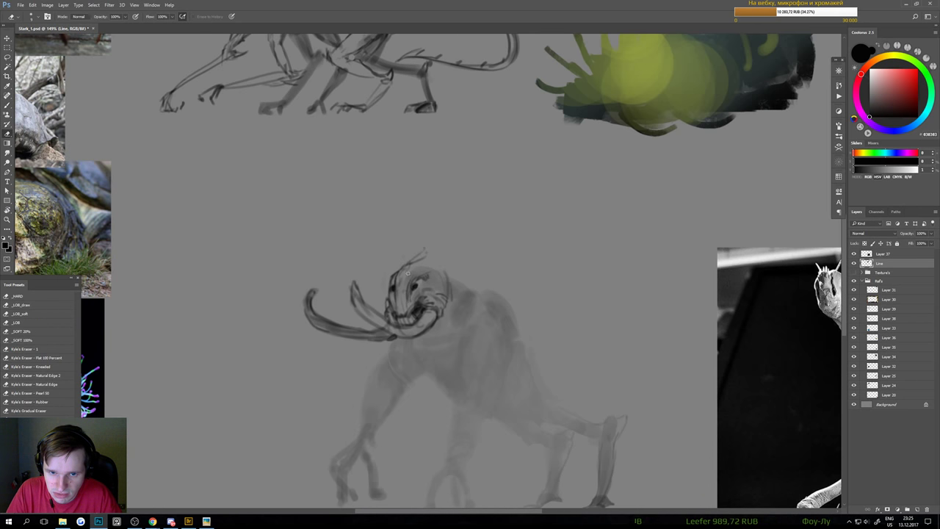
Draw a curved horn with a ragged tip rising from the forehead, and shade it in soft grey
{"action": "key", "text": "b"}
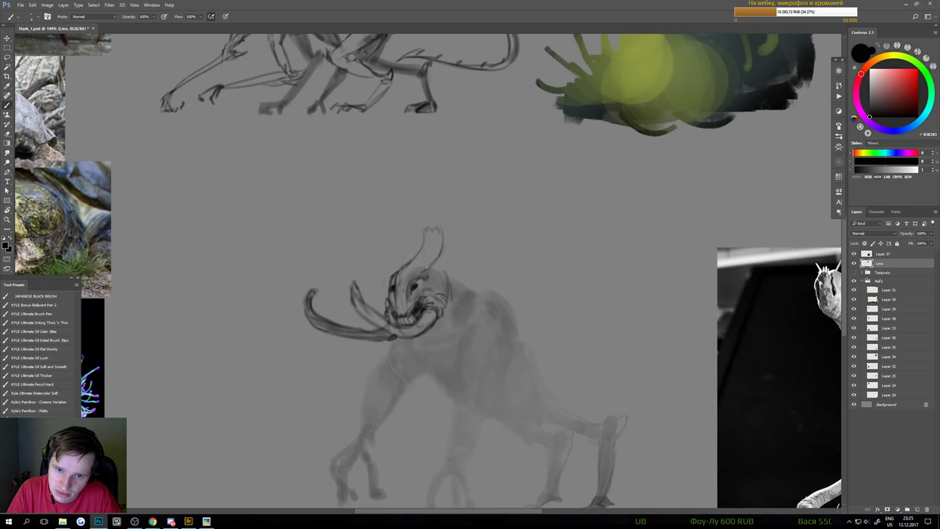
{"action": "scroll", "coordinate": [435, 270], "scroll_direction": "down", "scroll_amount": 3}
{"action": "scroll", "coordinate": [439, 274], "scroll_direction": "up", "scroll_amount": 4}
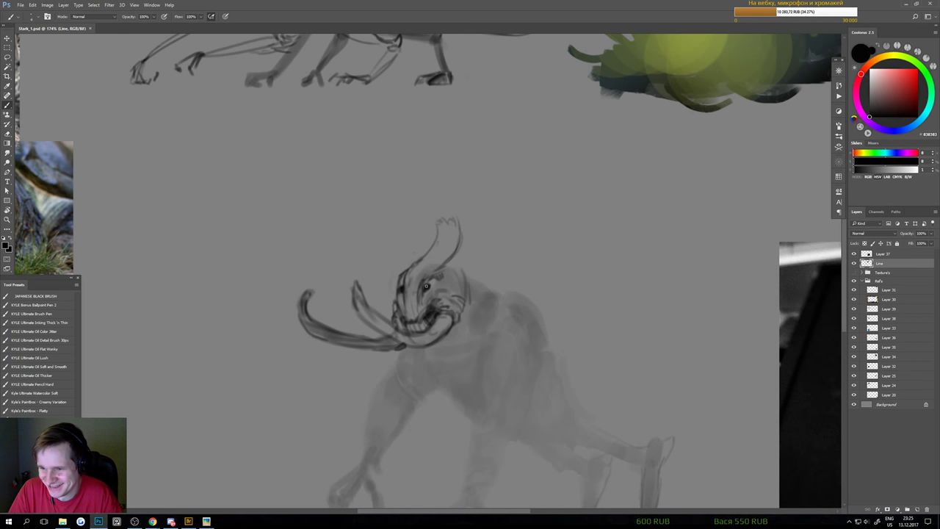
{"action": "left_click_drag", "start_coordinate": [422, 282], "coordinate": [427, 287]}
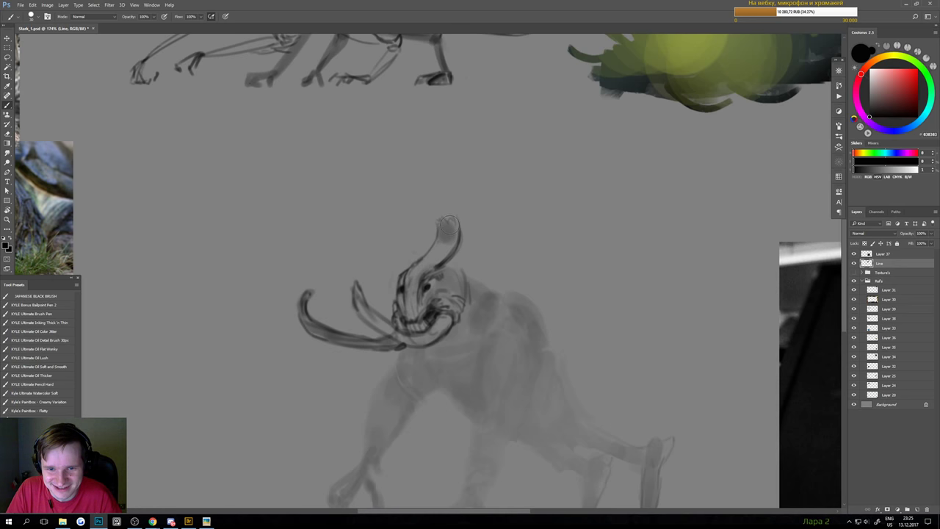
{"action": "scroll", "coordinate": [445, 231], "scroll_direction": "down", "scroll_amount": 4}
{"action": "scroll", "coordinate": [433, 297], "scroll_direction": "up", "scroll_amount": 2}
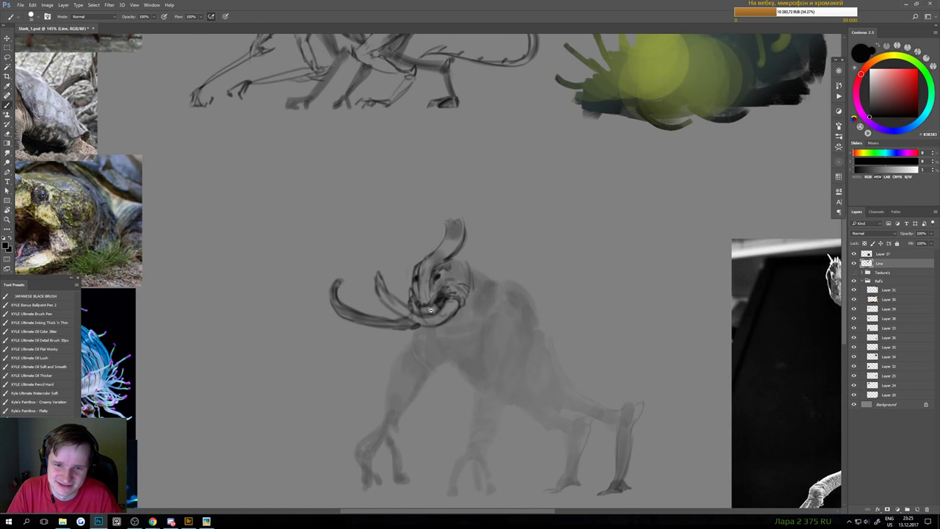
Lighten the teeth with the Eraser and redraw the dark facial ridges around the near eye and mouth
{"action": "key", "text": "e"}
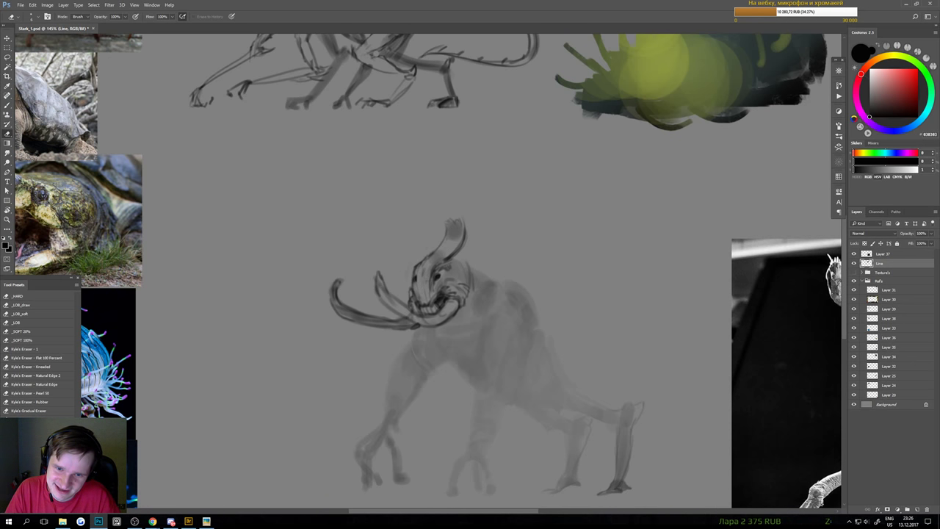
{"action": "key", "text": "b"}
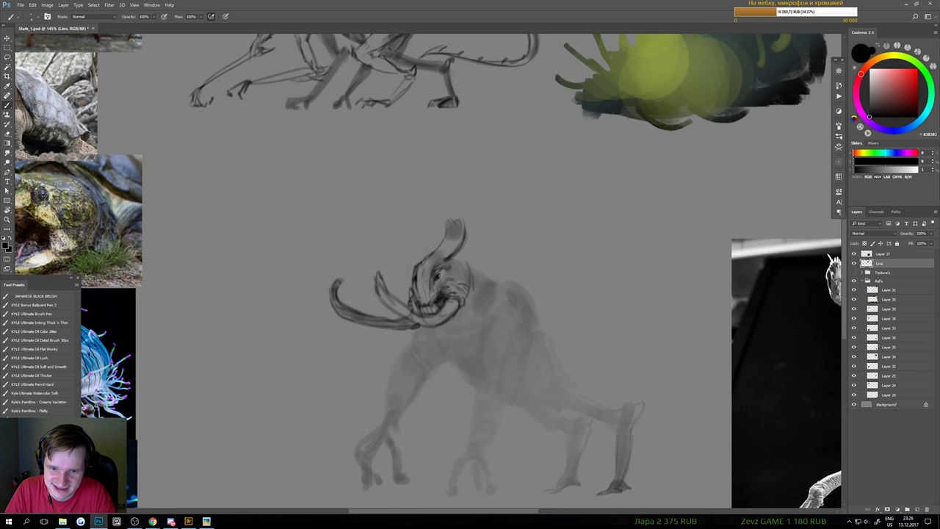
{"action": "key", "text": "e"}
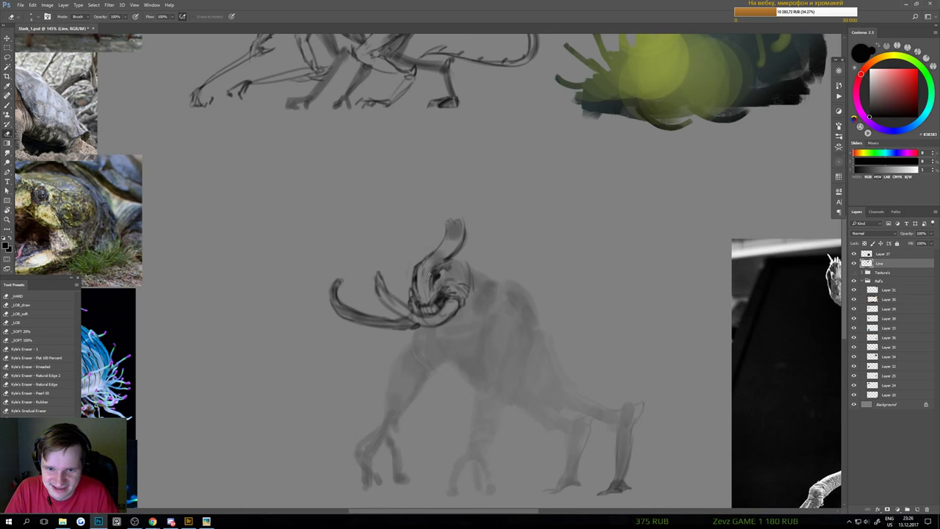
{"action": "key", "text": "b"}
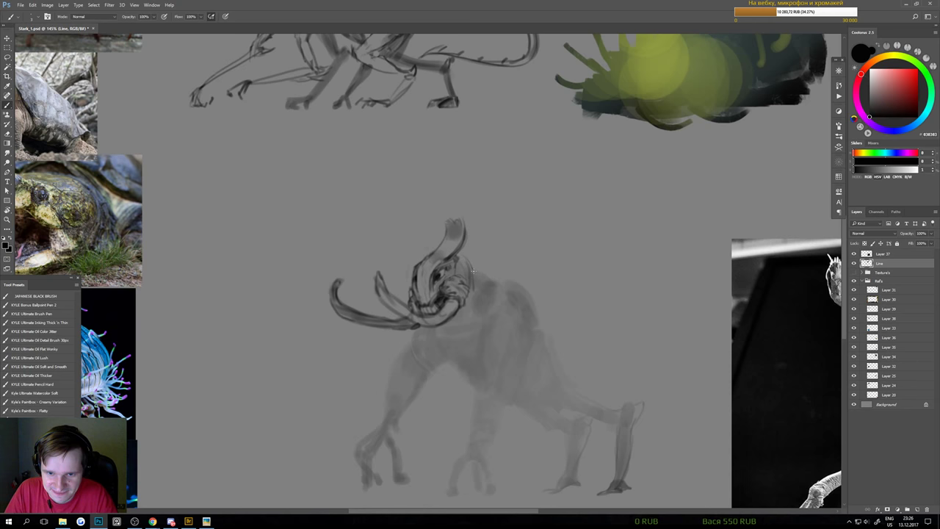
Draw a rounded, dark-edged contour around the back of the head behind the eye, from the horn base to the cheek
{"action": "mouse_move", "coordinate": [473, 268]}
{"action": "left_mouse_down"}
{"action": "mouse_move", "coordinate": [470, 291]}
{"action": "mouse_move", "coordinate": [474, 268]}
{"action": "left_mouse_up"}
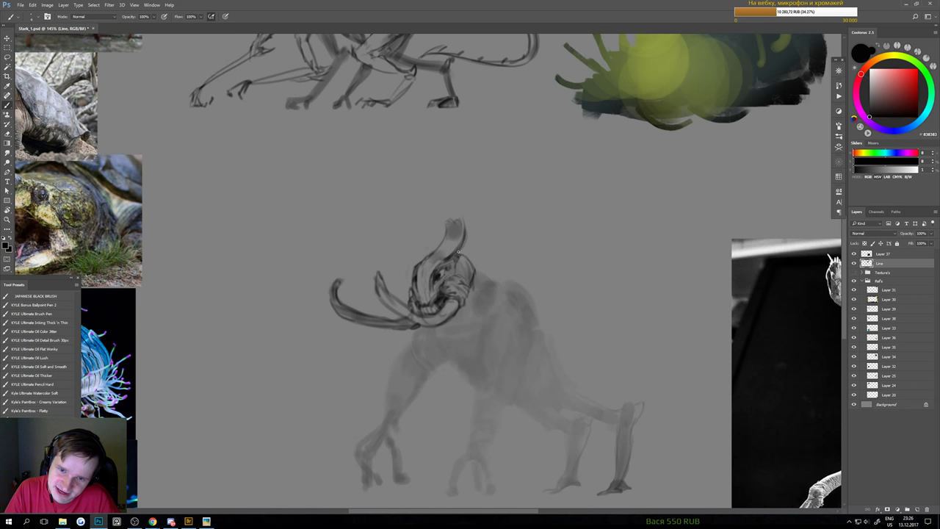
{"action": "mouse_move", "coordinate": [458, 254]}
{"action": "left_mouse_down"}
{"action": "mouse_move", "coordinate": [476, 274]}
{"action": "mouse_move", "coordinate": [456, 275]}
{"action": "left_mouse_up"}
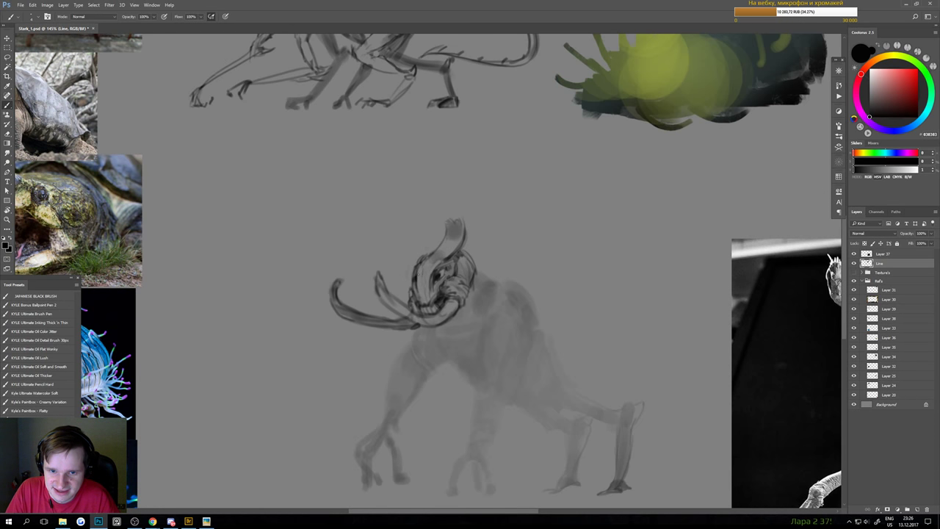
{"action": "scroll", "coordinate": [423, 399], "scroll_direction": "down", "scroll_amount": 3}
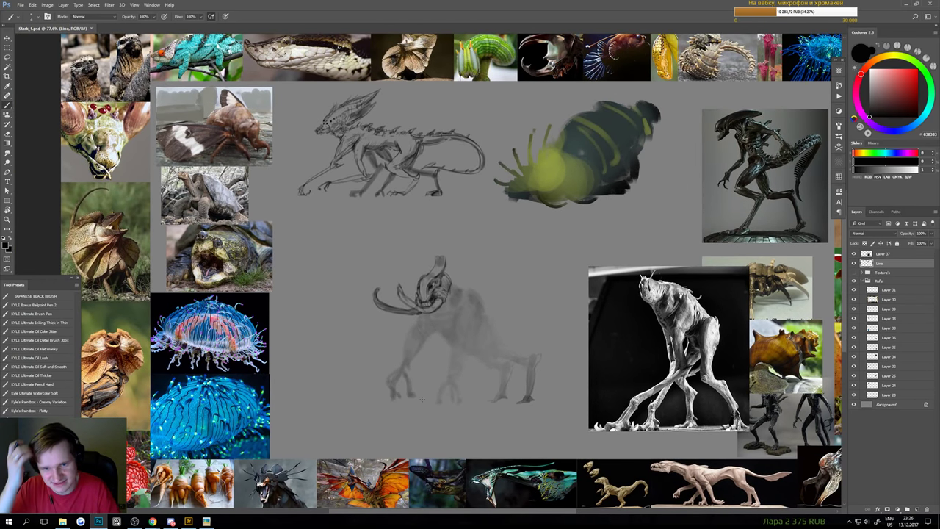
{"action": "scroll", "coordinate": [425, 348], "scroll_direction": "up", "scroll_amount": 3}
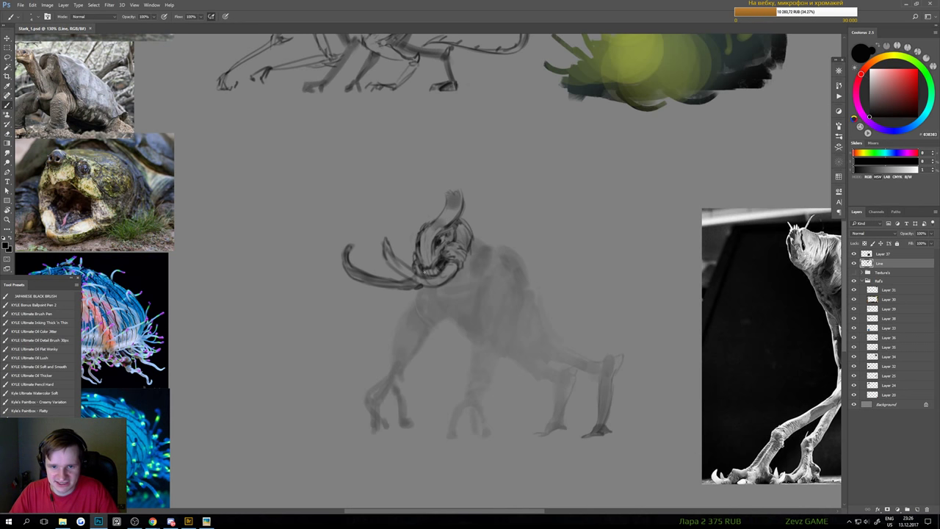
Split the horn's tip into pointed prongs with darker grooves along its length, and check the head against the whole creature
{"action": "scroll", "coordinate": [454, 288], "scroll_direction": "up", "scroll_amount": 2}
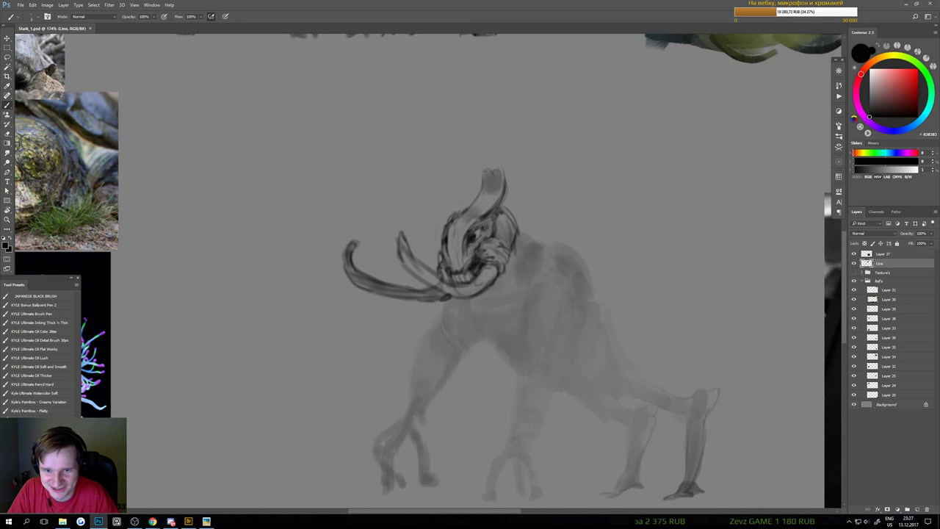
{"action": "left_click_drag", "start_coordinate": [482, 177], "coordinate": [484, 189]}
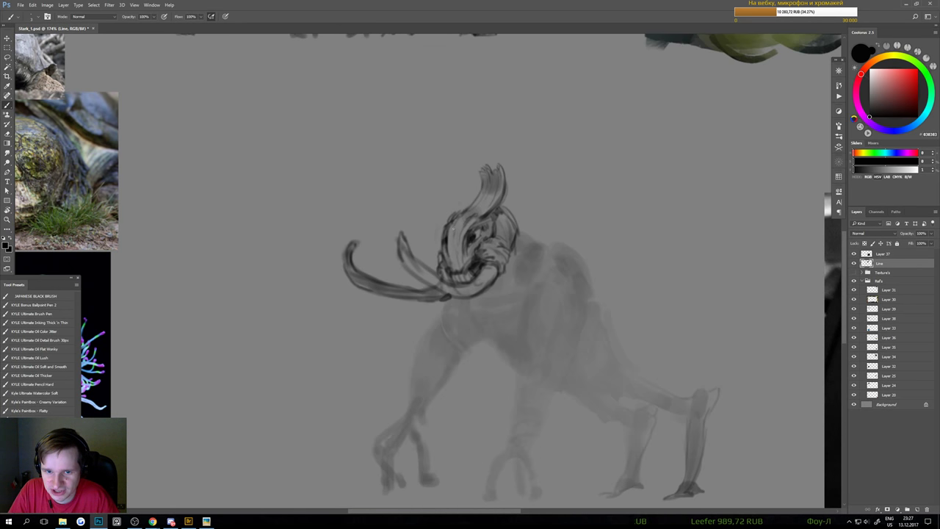
{"action": "scroll", "coordinate": [474, 308], "scroll_direction": "down", "scroll_amount": 3}
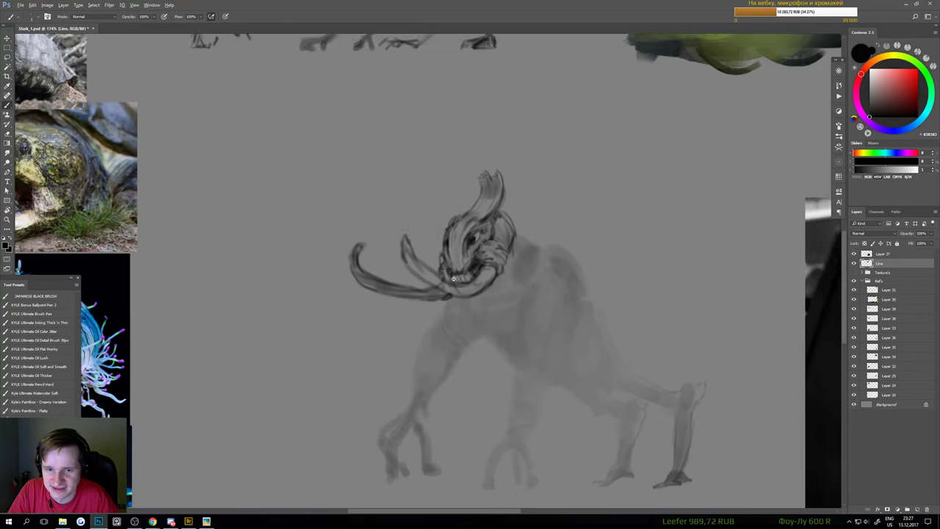
{"action": "scroll", "coordinate": [478, 298], "scroll_direction": "up", "scroll_amount": 1}
{"action": "scroll", "coordinate": [478, 298], "scroll_direction": "up", "scroll_amount": 1}
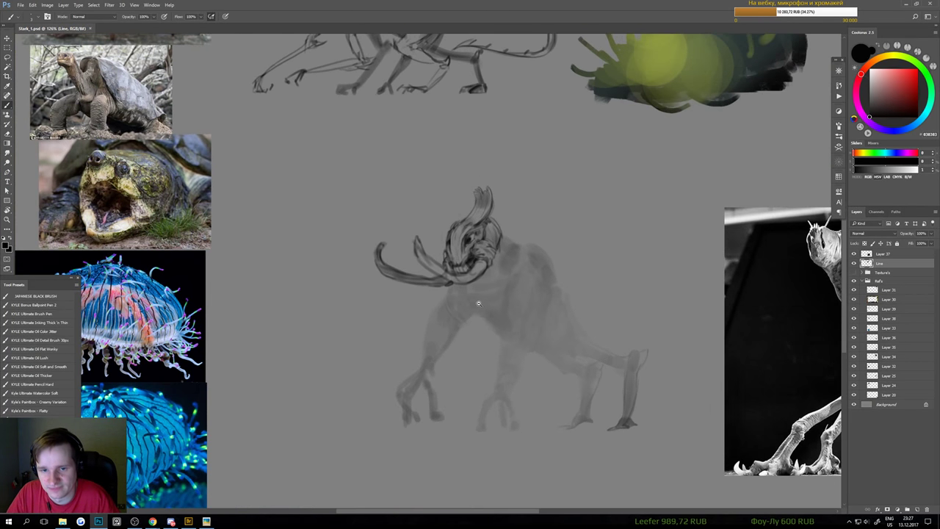
{"action": "scroll", "coordinate": [467, 242], "scroll_direction": "up", "scroll_amount": 2}
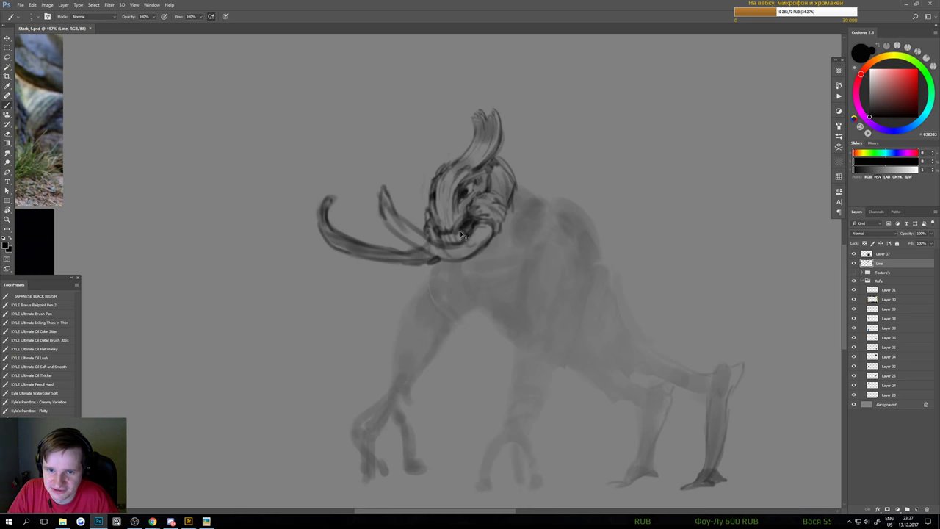
{"action": "scroll", "coordinate": [461, 252], "scroll_direction": "down", "scroll_amount": 4}
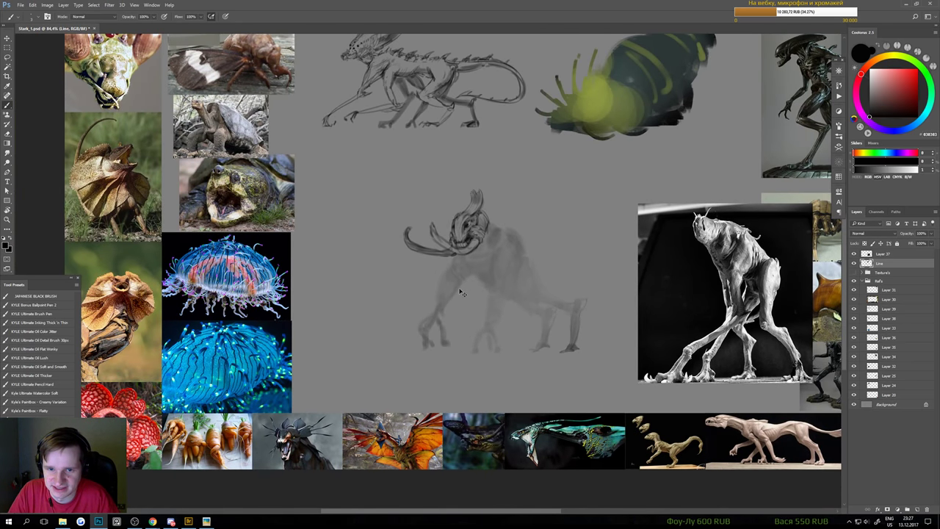
{"action": "scroll", "coordinate": [471, 253], "scroll_direction": "up", "scroll_amount": 3}
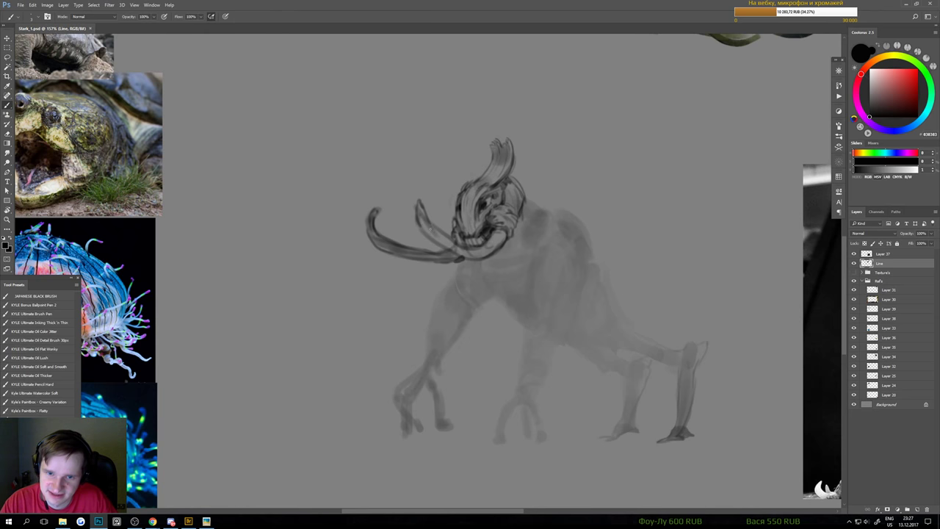
Redraw the shorter tusk as one smooth curve from the jaw corner to its tip, erasing the lines that cross it
{"action": "left_click_drag", "start_coordinate": [431, 223], "coordinate": [452, 239]}
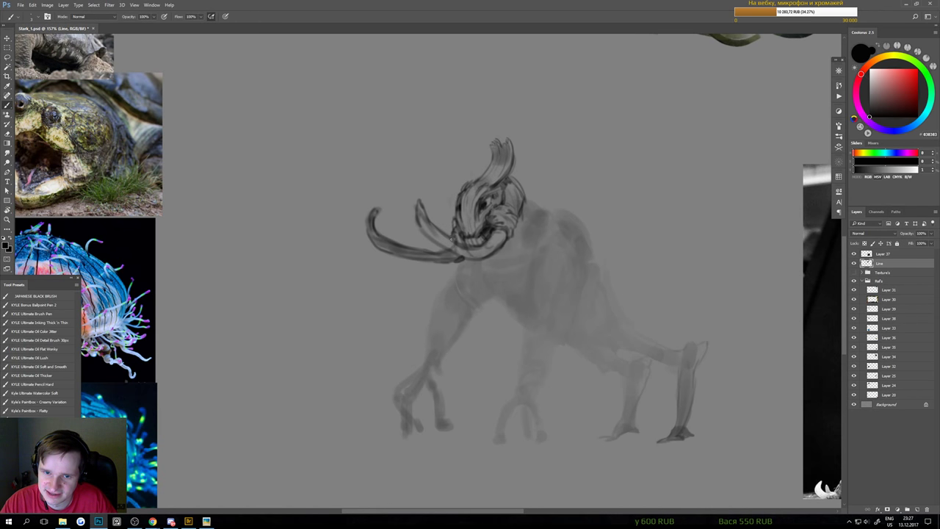
{"action": "key", "text": "e"}
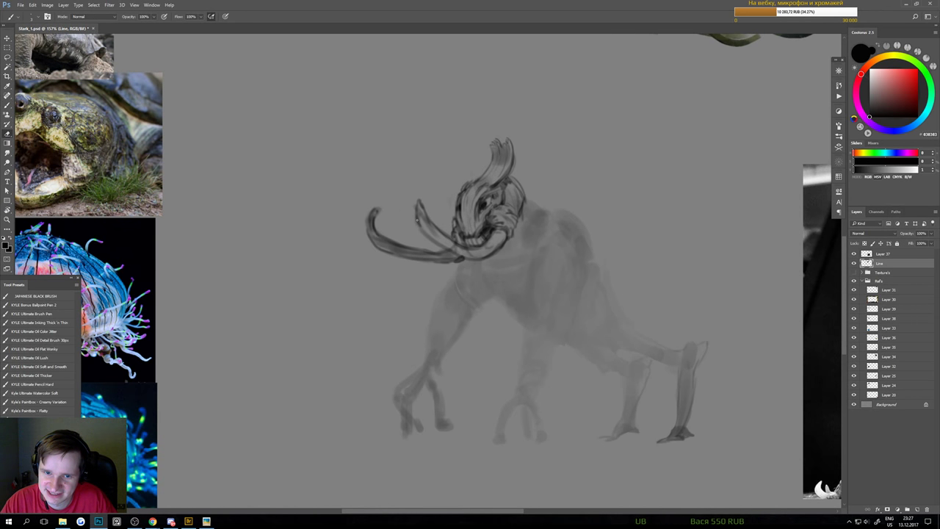
{"action": "key", "text": "b"}
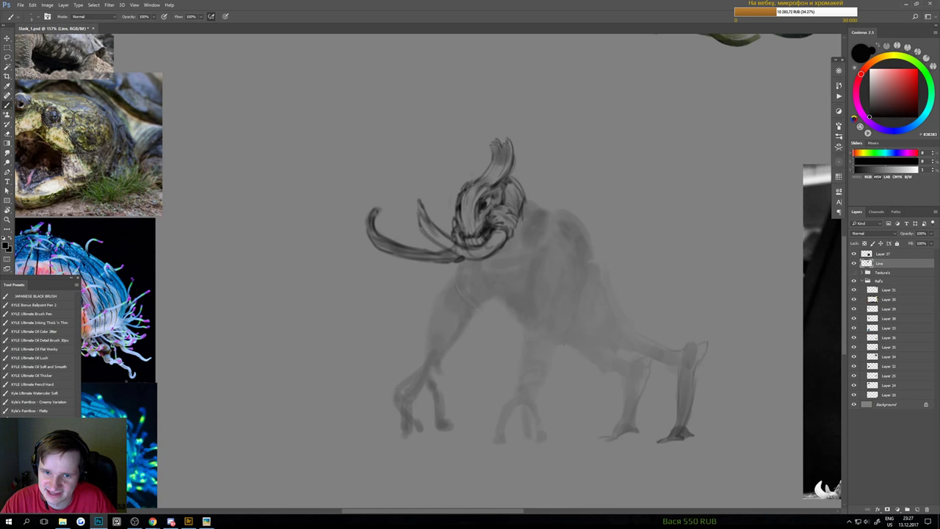
{"action": "key", "text": "e"}
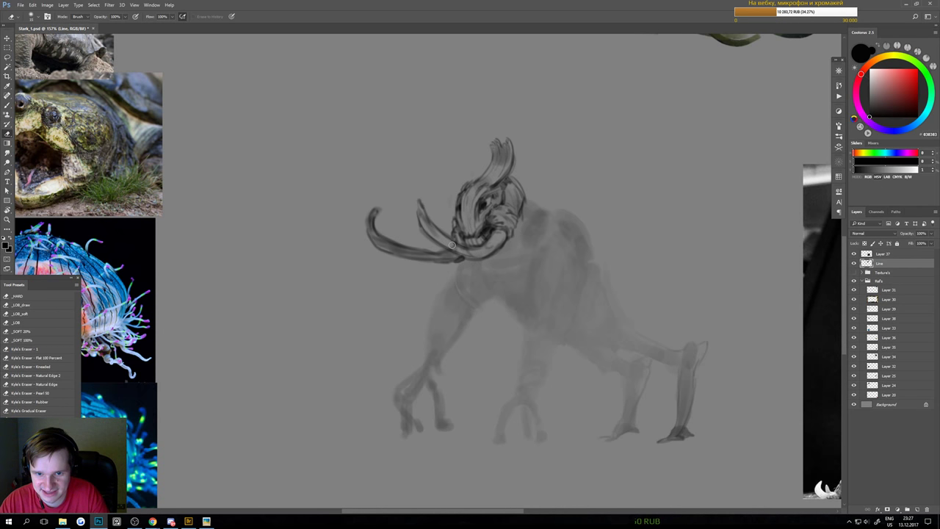
{"action": "key", "text": "b"}
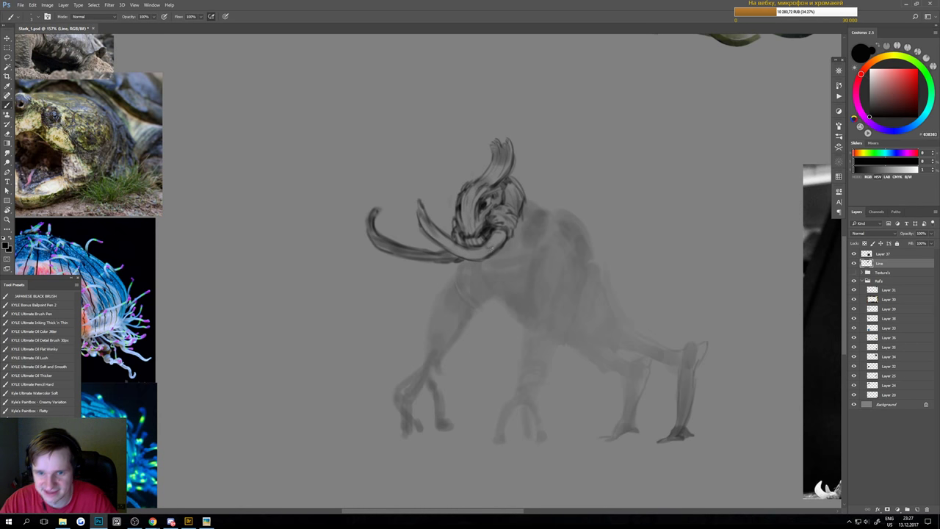
{"action": "key", "text": "e"}
{"action": "key", "text": "b"}
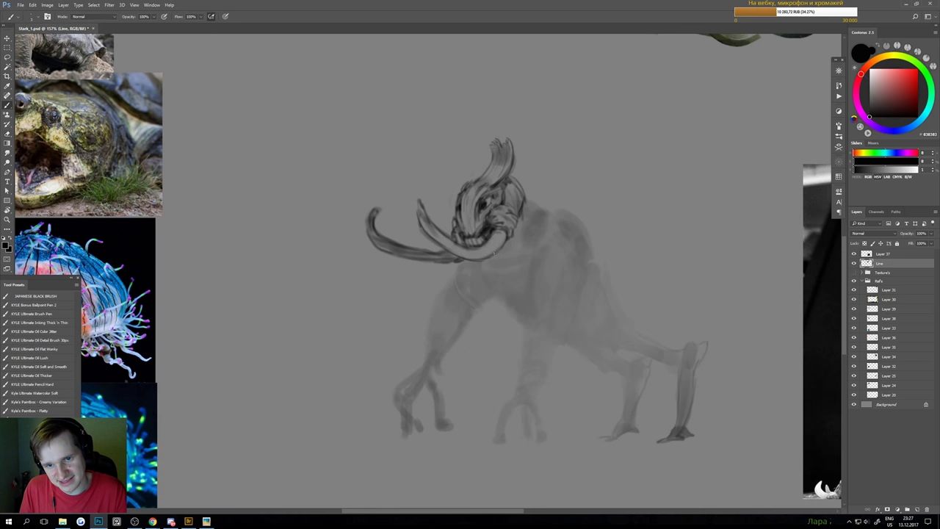
Lighten the inside of the shorter tusk with the Eraser so it stands out from the mouth and the longer tusk
{"action": "scroll", "coordinate": [470, 256], "scroll_direction": "down", "scroll_amount": 3}
{"action": "scroll", "coordinate": [470, 256], "scroll_direction": "up", "scroll_amount": 3}
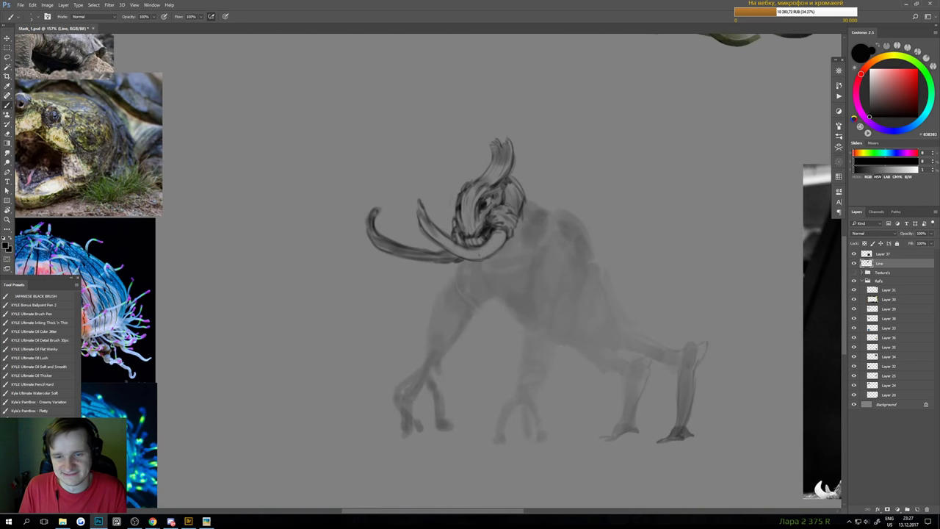
{"action": "scroll", "coordinate": [474, 265], "scroll_direction": "down", "scroll_amount": 2}
{"action": "scroll", "coordinate": [493, 251], "scroll_direction": "up", "scroll_amount": 1}
{"action": "scroll", "coordinate": [493, 250], "scroll_direction": "up", "scroll_amount": 2}
{"action": "key", "text": "e"}
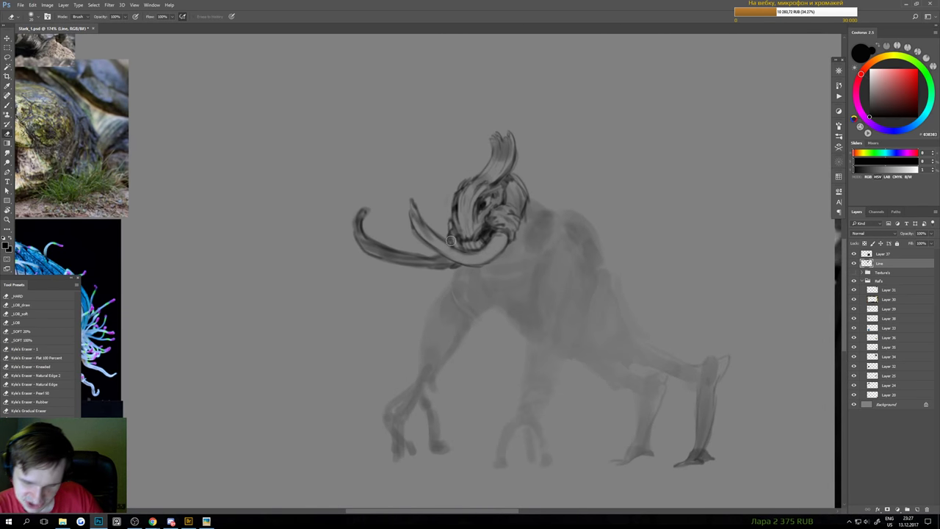
{"action": "key", "text": "b"}
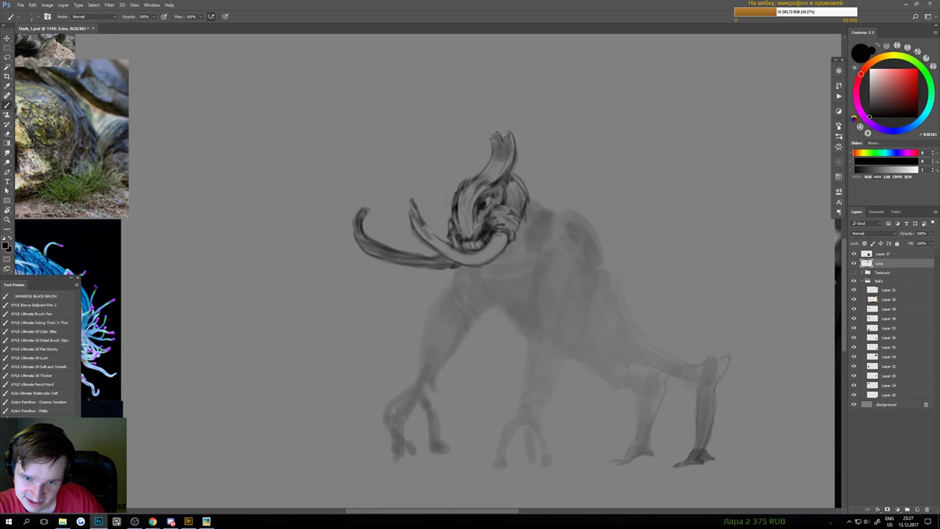
Erase part of the shorter tusk's tip and redraw it slightly longer and lighter inside
{"action": "key", "text": "e"}
{"action": "left_click_drag", "start_coordinate": [416, 224], "coordinate": [405, 198]}
{"action": "key", "text": "b"}
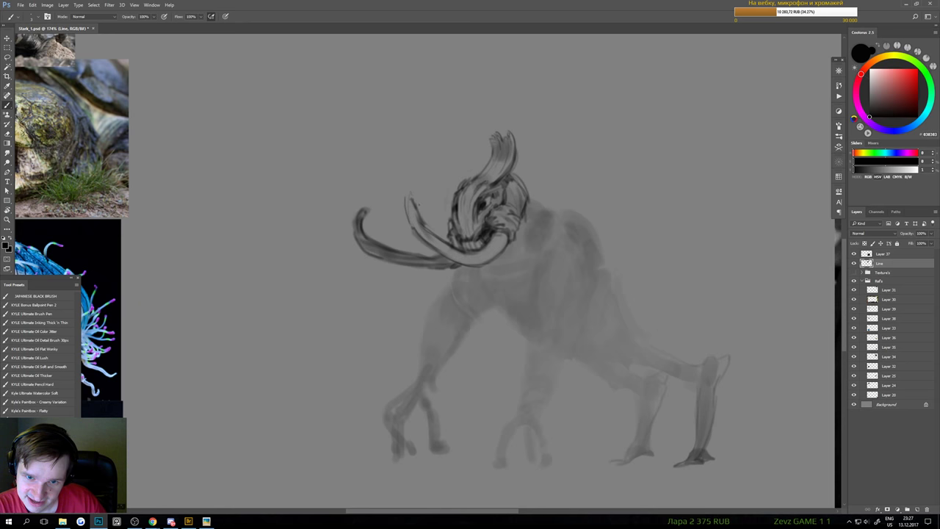
{"action": "key", "text": "e"}
{"action": "key", "text": "b"}
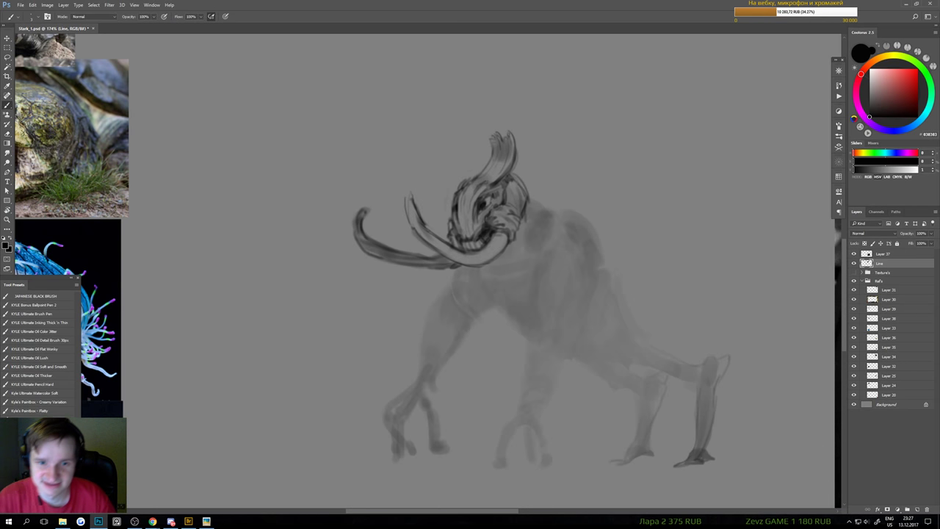
Erase the rounded hook at the end of the longer tusk and redraw it as a sharp point
{"action": "key", "text": "e"}
{"action": "mouse_move", "coordinate": [365, 219]}
{"action": "left_mouse_down"}
{"action": "mouse_move", "coordinate": [359, 225]}
{"action": "mouse_move", "coordinate": [363, 218]}
{"action": "left_mouse_up"}
{"action": "key", "text": "b"}
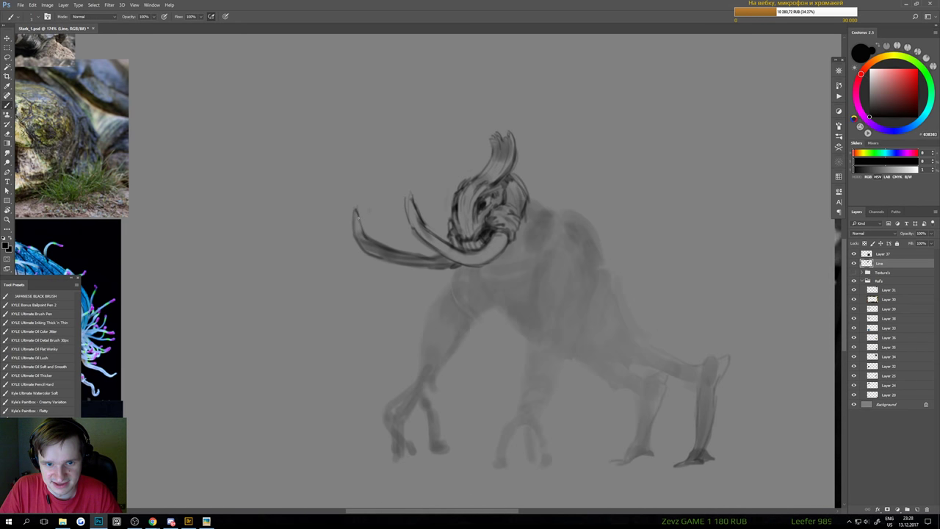
Close the shorter tusk's tip into a sharp point with dark edges, checking both tusks against the whole creature
{"action": "scroll", "coordinate": [381, 247], "scroll_direction": "down", "scroll_amount": 4}
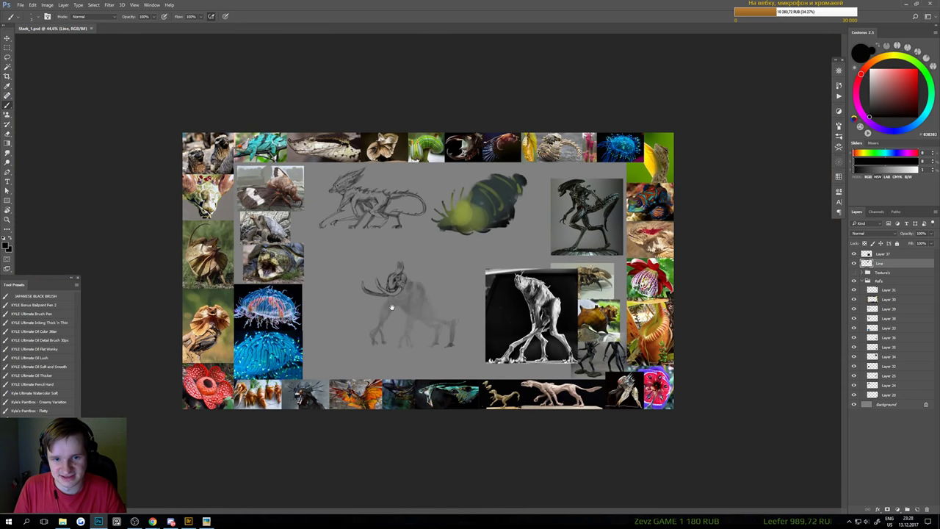
{"action": "scroll", "coordinate": [343, 291], "scroll_direction": "up", "scroll_amount": 1}
{"action": "scroll", "coordinate": [342, 290], "scroll_direction": "up", "scroll_amount": 4}
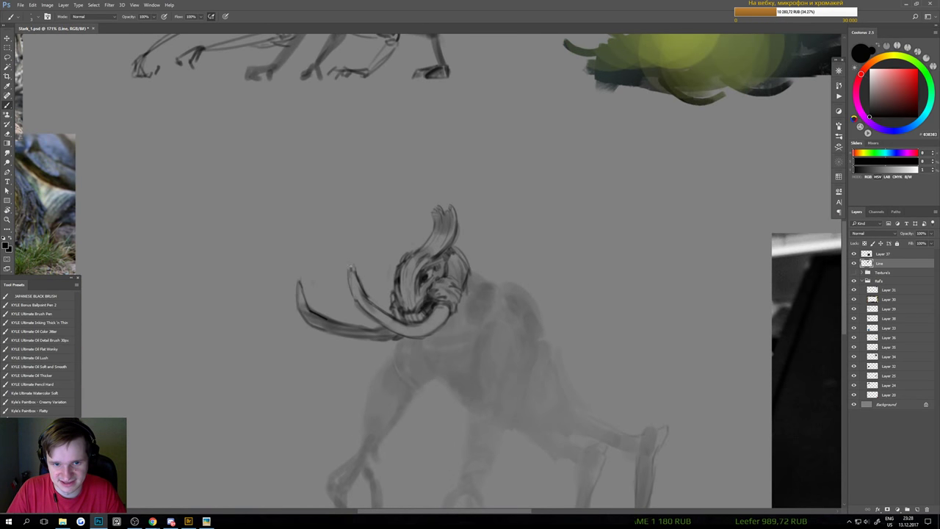
{"action": "key", "text": "e"}
{"action": "key", "text": "b"}
{"action": "left_click_drag", "start_coordinate": [348, 266], "coordinate": [355, 274]}
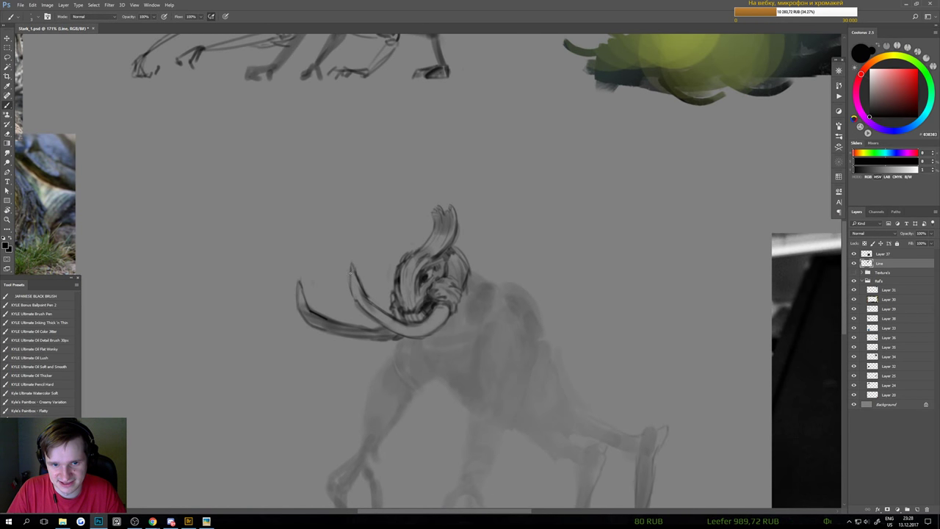
{"action": "scroll", "coordinate": [365, 303], "scroll_direction": "down", "scroll_amount": 4}
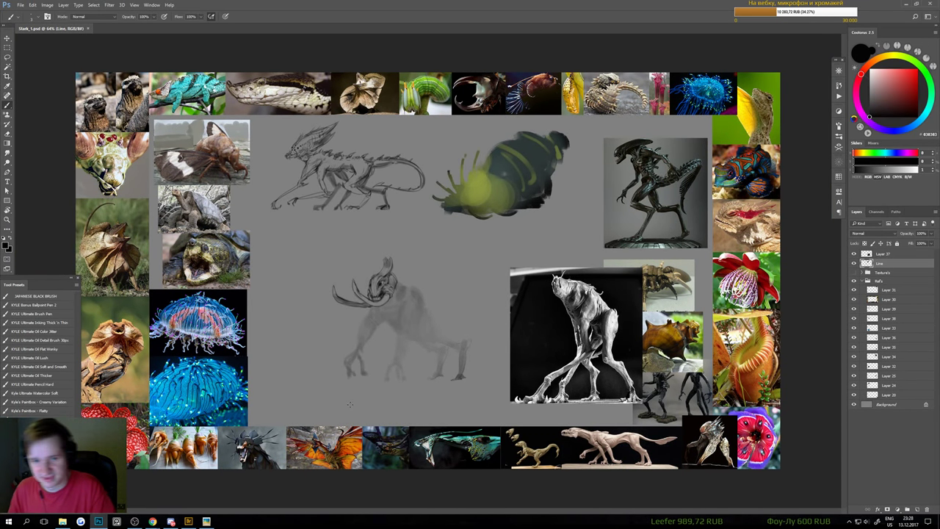
{"action": "scroll", "coordinate": [392, 303], "scroll_direction": "up", "scroll_amount": 1}
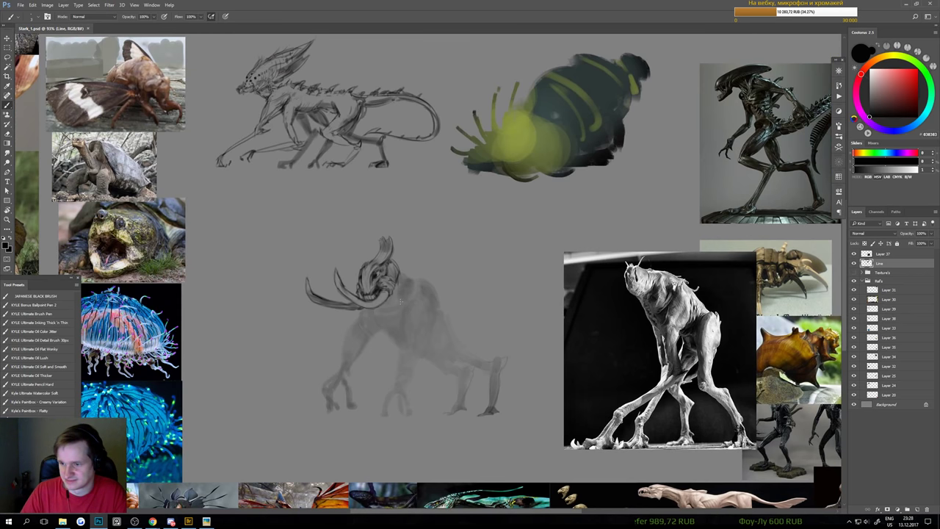
{"action": "scroll", "coordinate": [424, 309], "scroll_direction": "up", "scroll_amount": 1}
{"action": "scroll", "coordinate": [424, 308], "scroll_direction": "up", "scroll_amount": 2}
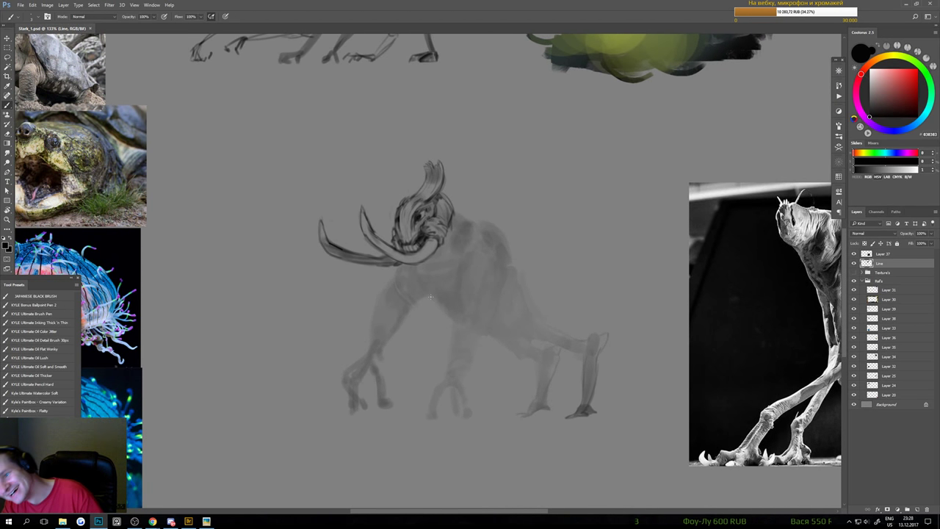
{"action": "scroll", "coordinate": [488, 235], "scroll_direction": "up", "scroll_amount": 2}
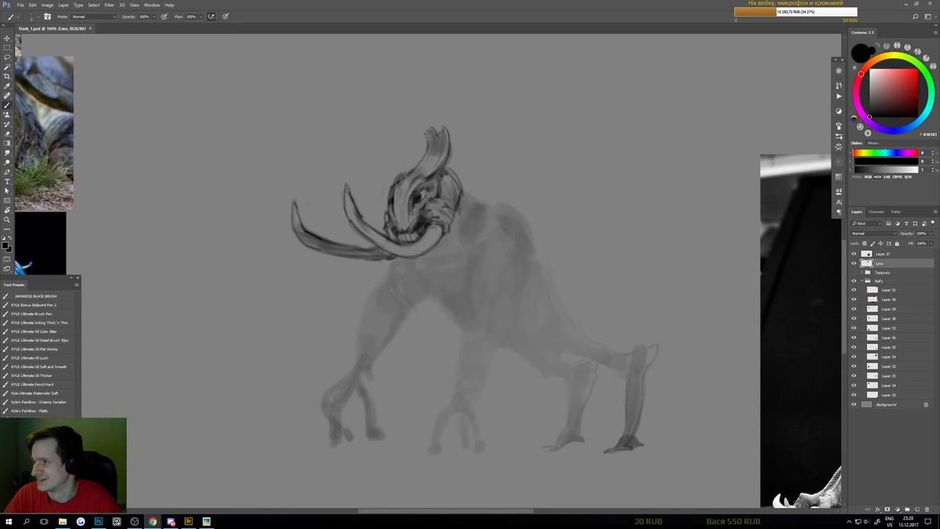
Switch to Chrome and search Google for "альтрон"
{"action": "left_click_drag", "start_coordinate": [939, 50], "coordinate": [668, 51]}
{"action": "double_click", "coordinate": [668, 51]}
{"action": "left_click", "coordinate": [603, 20]}
{"action": "type", "text": "f"}
{"action": "key", "text": "BackSpace"}
{"action": "key", "text": "BackSpace"}
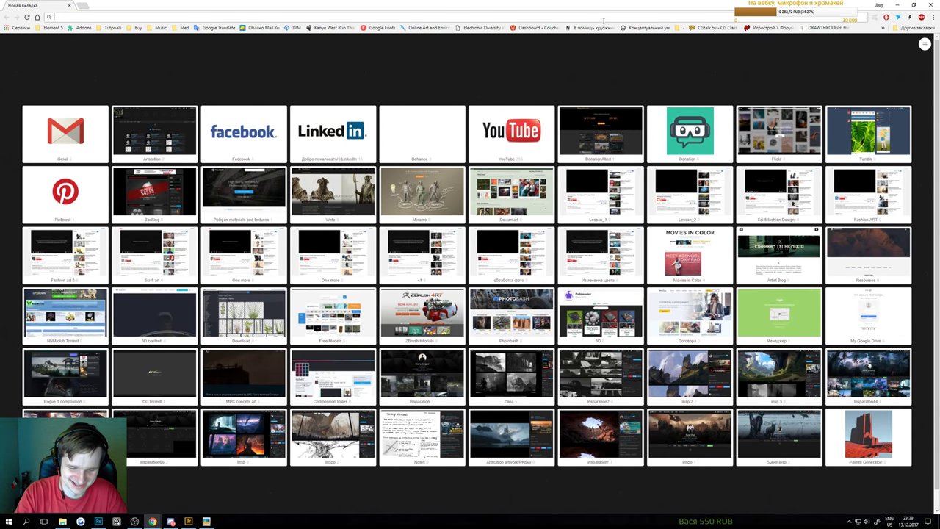
{"action": "key", "text": "alt+shift"}
{"action": "type", "text": "альтрон"}
{"action": "key", "text": "Return"}
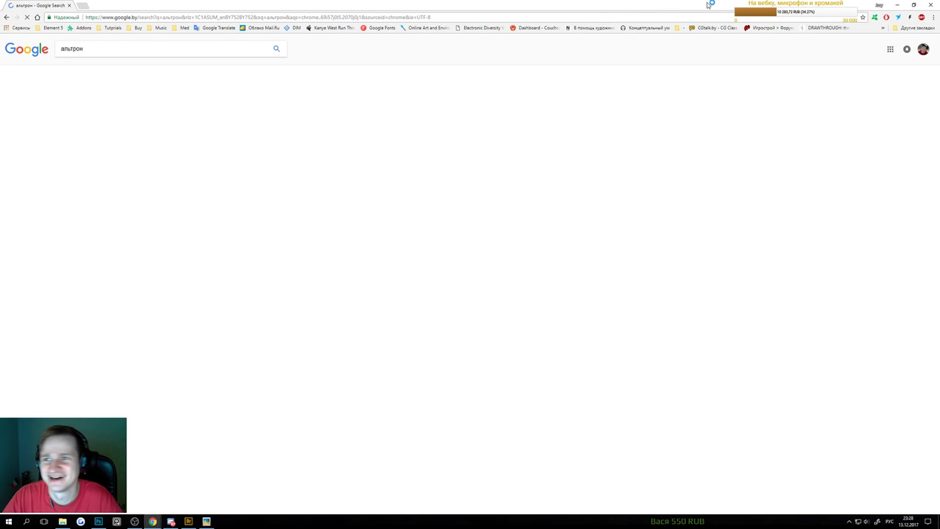
Show the image results, view the picture of the silver robot raising its fist, and close the browser to return to Photoshop
{"action": "double_click", "coordinate": [710, 5]}
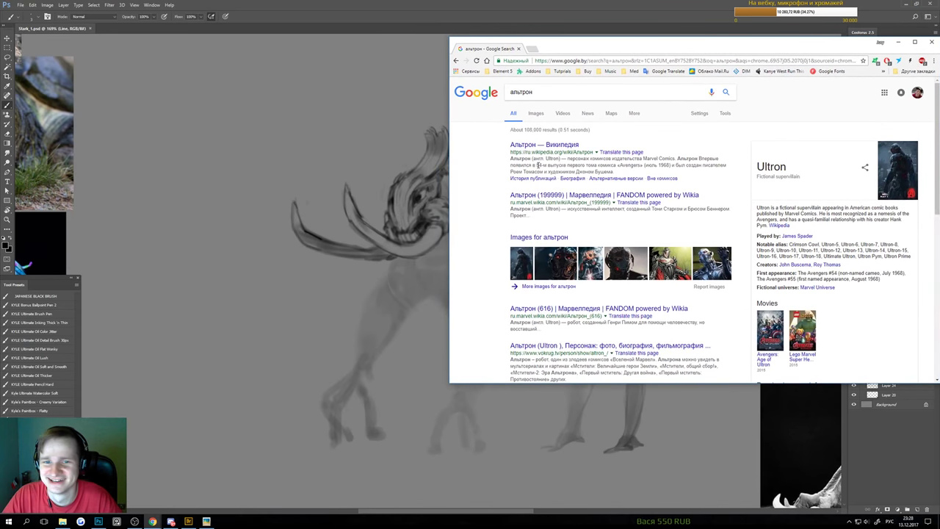
{"action": "left_click", "coordinate": [536, 115]}
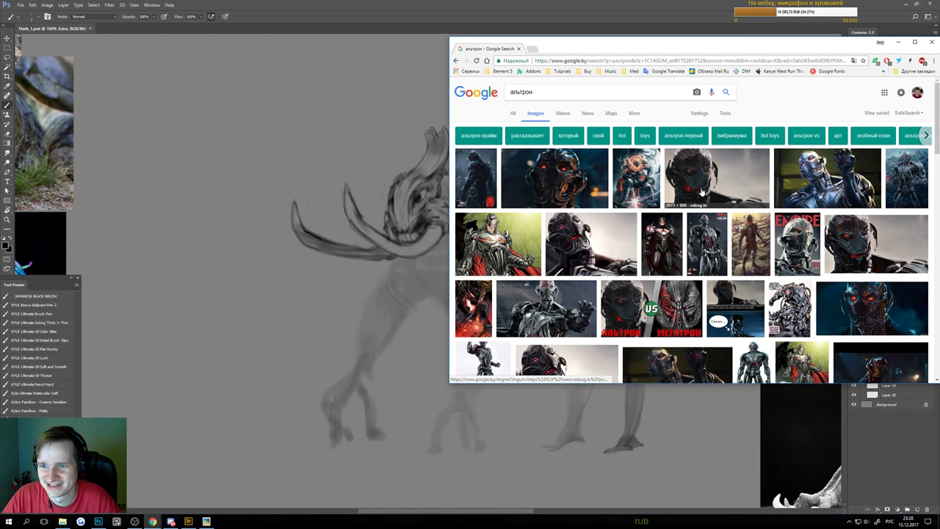
{"action": "left_click", "coordinate": [819, 192]}
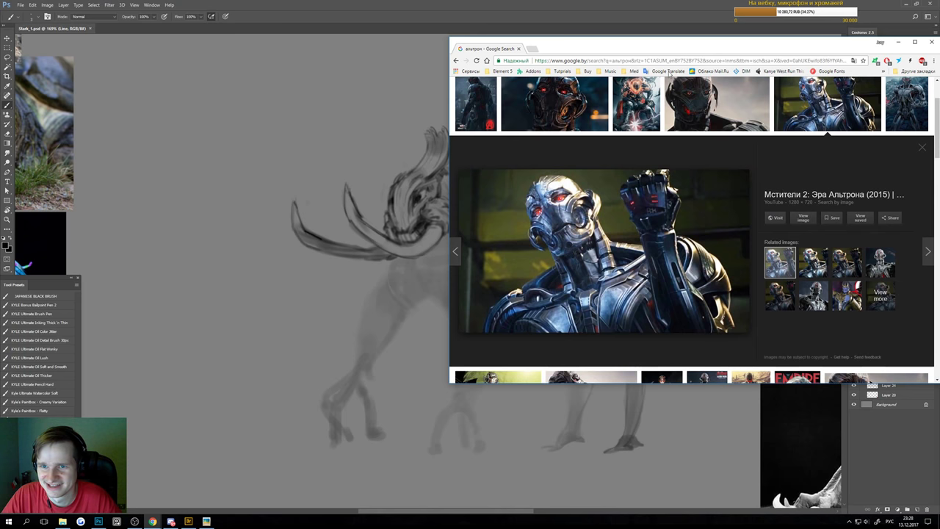
{"action": "left_click_drag", "start_coordinate": [655, 50], "coordinate": [750, 44]}
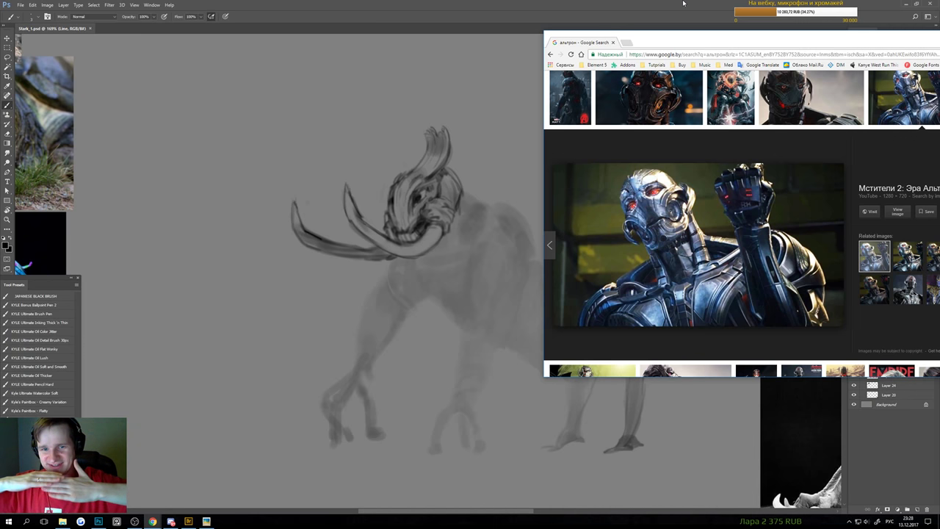
{"action": "left_click_drag", "start_coordinate": [712, 43], "coordinate": [330, 42]}
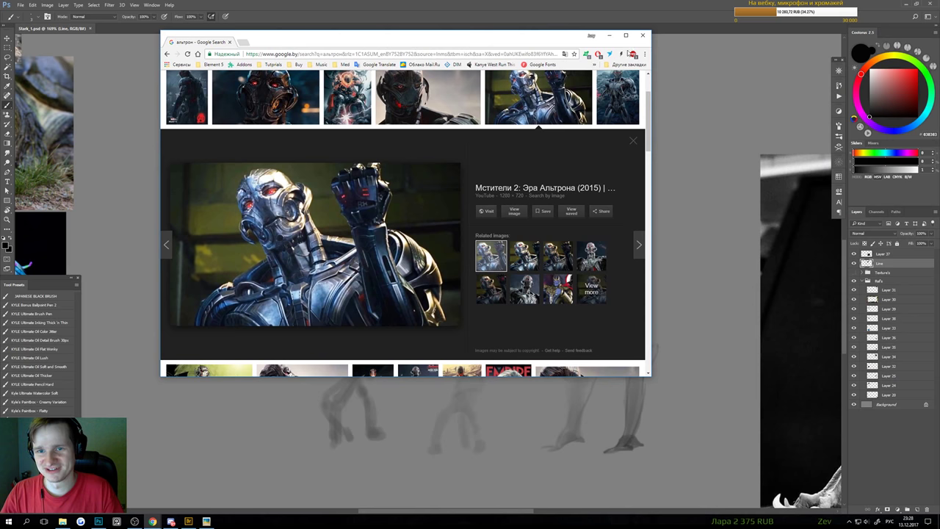
{"action": "left_click", "coordinate": [642, 35]}
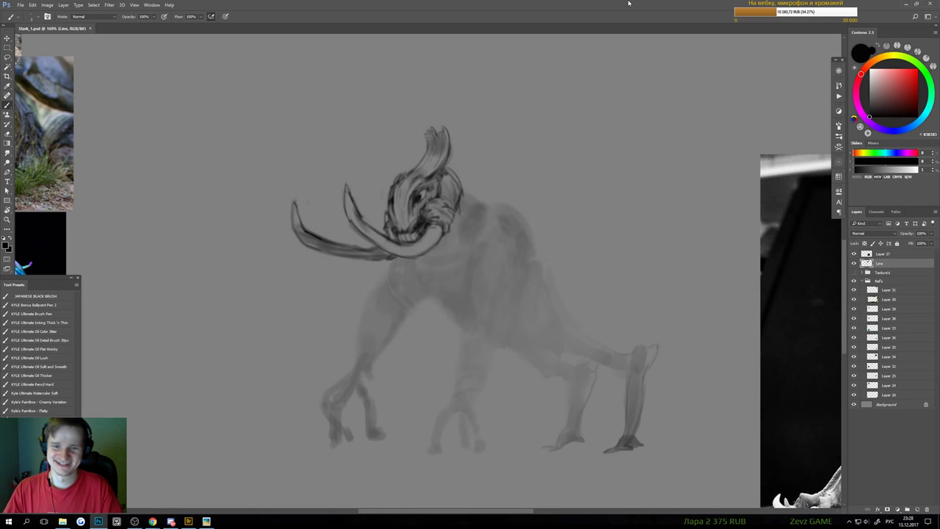
Darken the rounded contour at the back of the head and the cheek edge beside the shorter tusk's base
{"action": "mouse_move", "coordinate": [479, 175]}
{"action": "left_mouse_down"}
{"action": "mouse_move", "coordinate": [439, 186]}
{"action": "mouse_move", "coordinate": [465, 180]}
{"action": "left_mouse_up"}
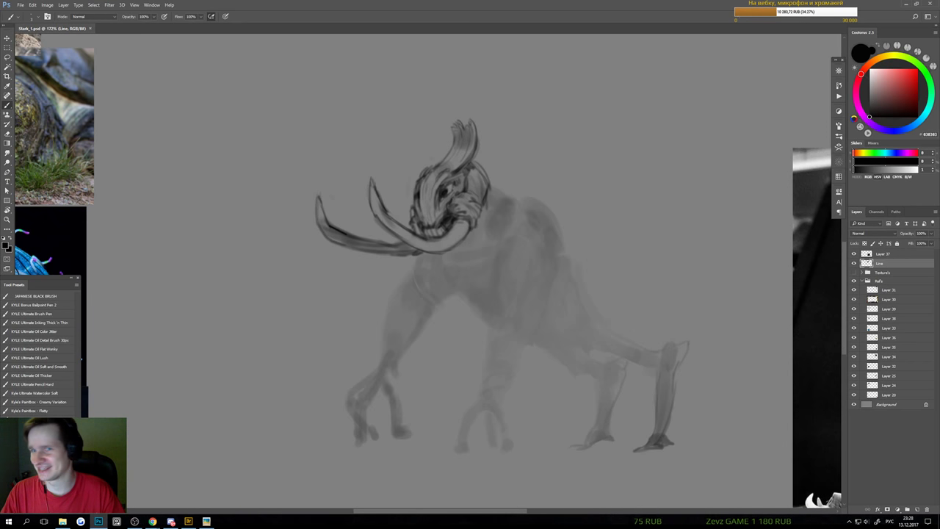
{"action": "scroll", "coordinate": [466, 188], "scroll_direction": "up", "scroll_amount": 2}
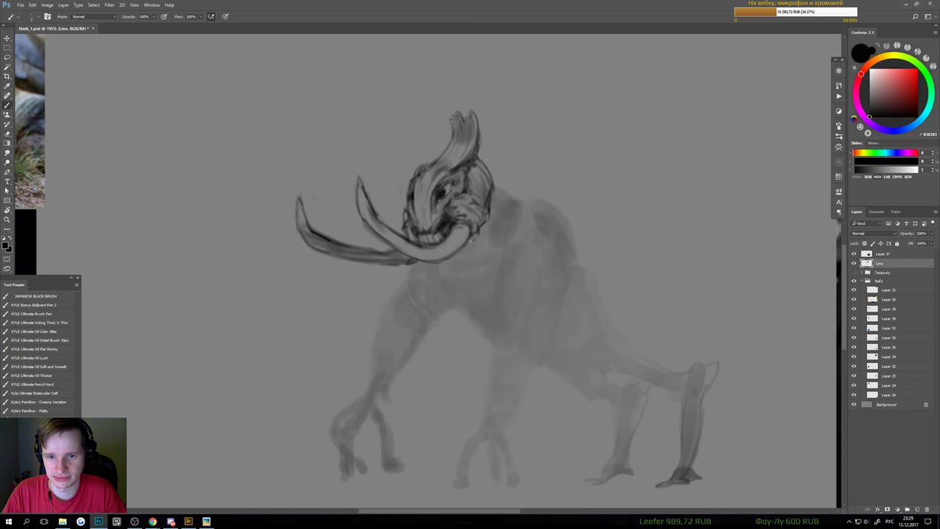
{"action": "mouse_move", "coordinate": [473, 251]}
{"action": "left_mouse_down"}
{"action": "mouse_move", "coordinate": [454, 273]}
{"action": "mouse_move", "coordinate": [465, 251]}
{"action": "left_mouse_up"}
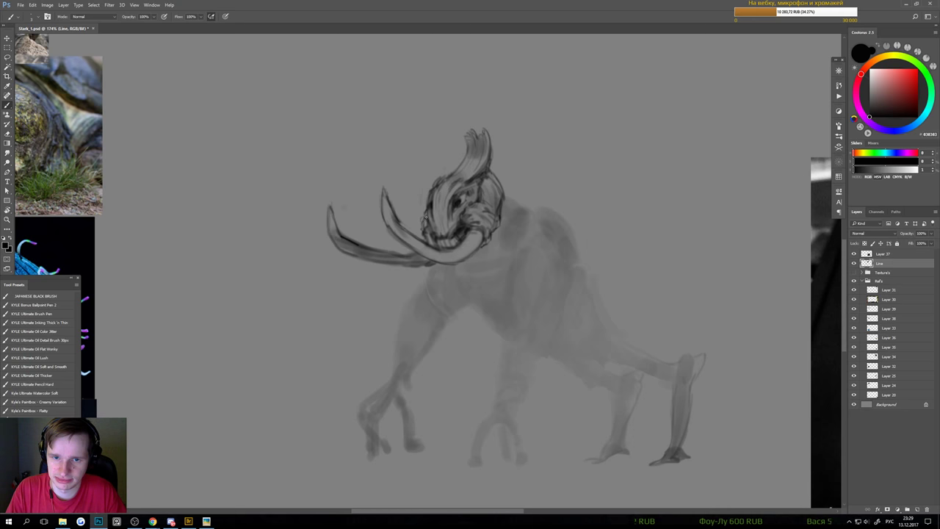
Refine the front edge of the face and forehead with the Eraser and Brush, checking the head against the whole creature
{"action": "scroll", "coordinate": [440, 246], "scroll_direction": "down", "scroll_amount": 6}
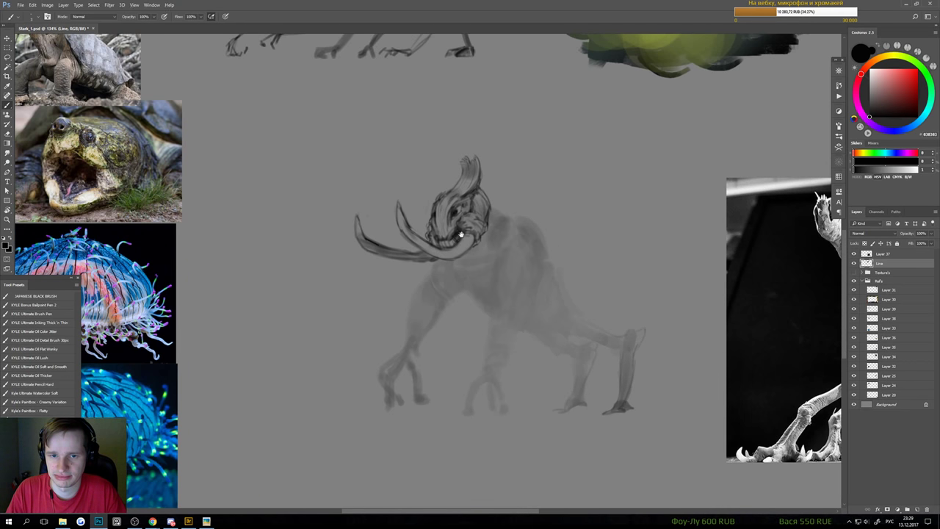
{"action": "scroll", "coordinate": [454, 217], "scroll_direction": "up", "scroll_amount": 5}
{"action": "key", "text": "e"}
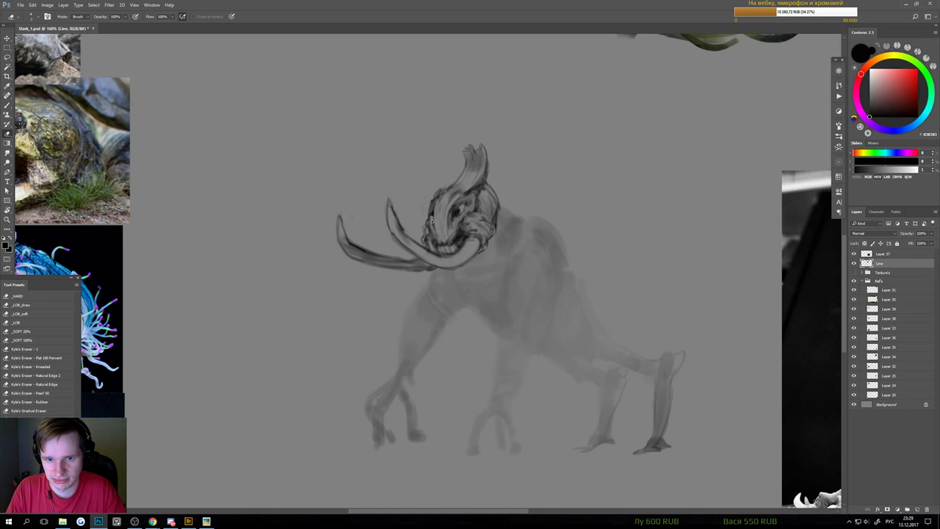
{"action": "key", "text": "b"}
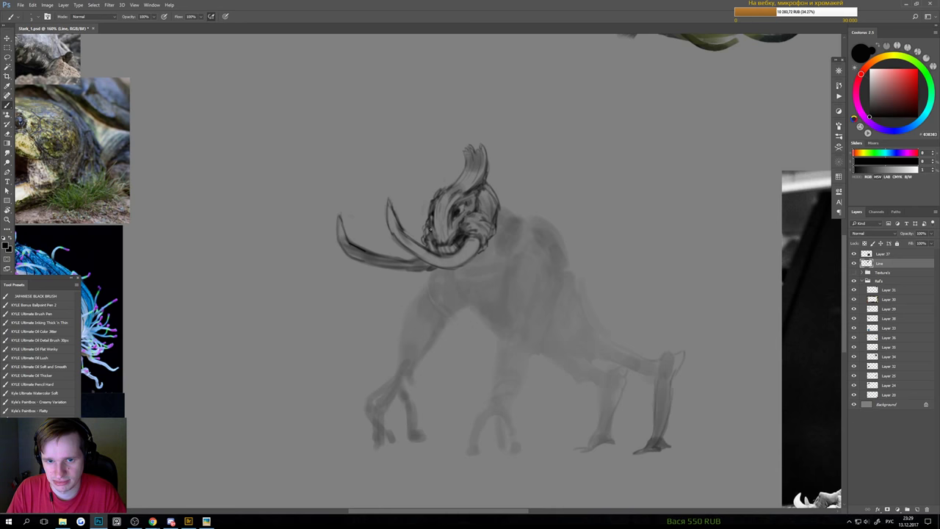
{"action": "key", "text": "h"}
{"action": "left_click_drag", "start_coordinate": [435, 304], "coordinate": [379, 309]}
{"action": "scroll", "coordinate": [387, 262], "scroll_direction": "up", "scroll_amount": 2}
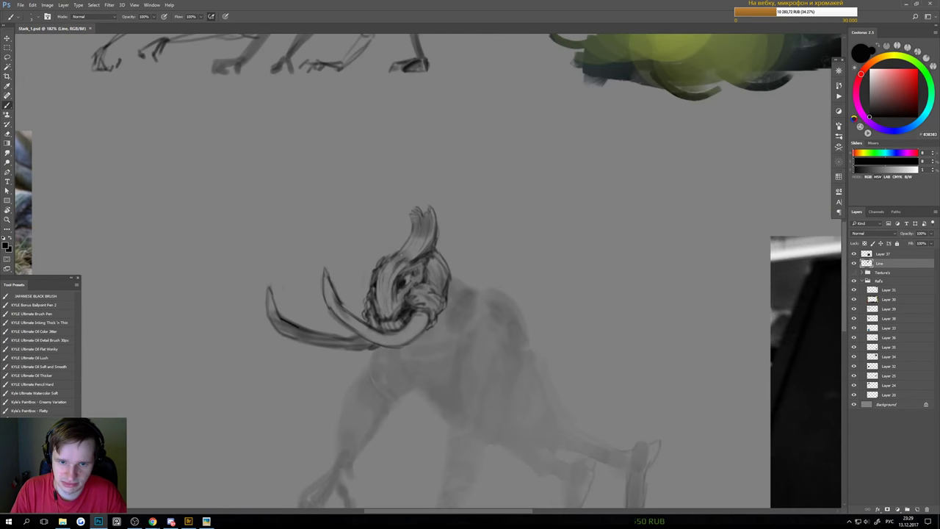
{"action": "scroll", "coordinate": [426, 266], "scroll_direction": "down", "scroll_amount": 3}
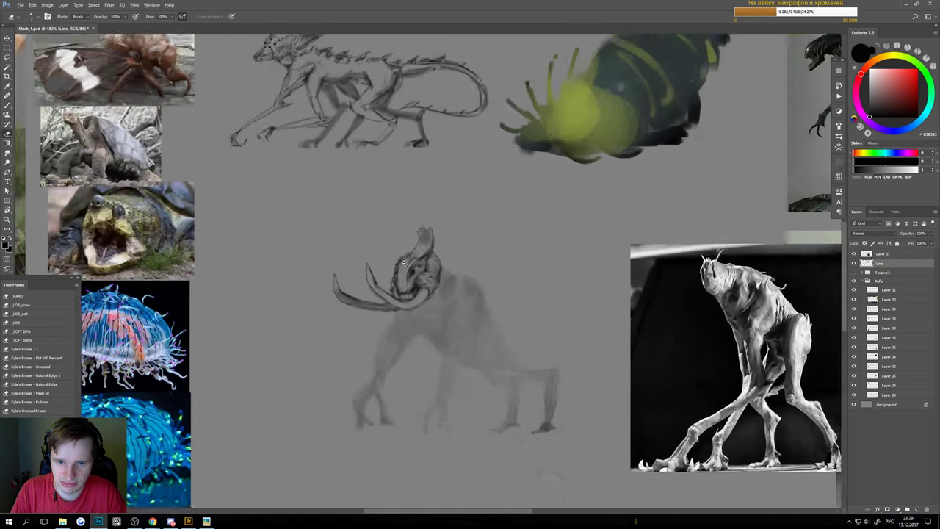
Sketch short spikes along the back of the head, trim them with the Eraser, and save the file
{"action": "scroll", "coordinate": [427, 266], "scroll_direction": "up", "scroll_amount": 3}
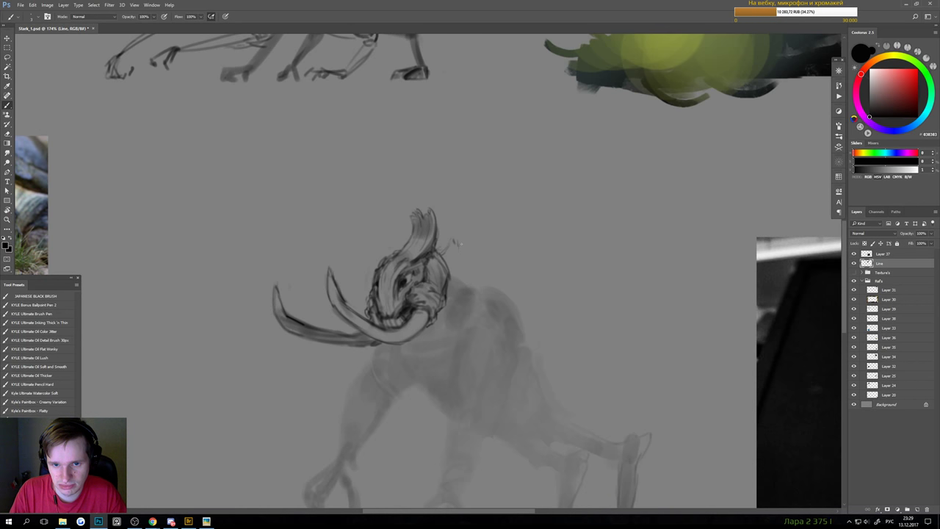
{"action": "left_click_drag", "start_coordinate": [454, 261], "coordinate": [462, 241]}
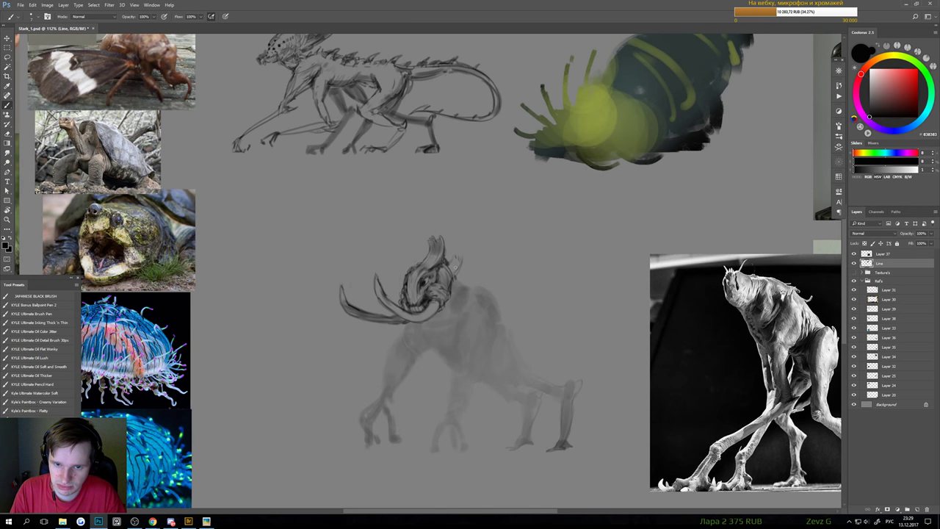
{"action": "key", "text": "e"}
{"action": "key", "text": "b"}
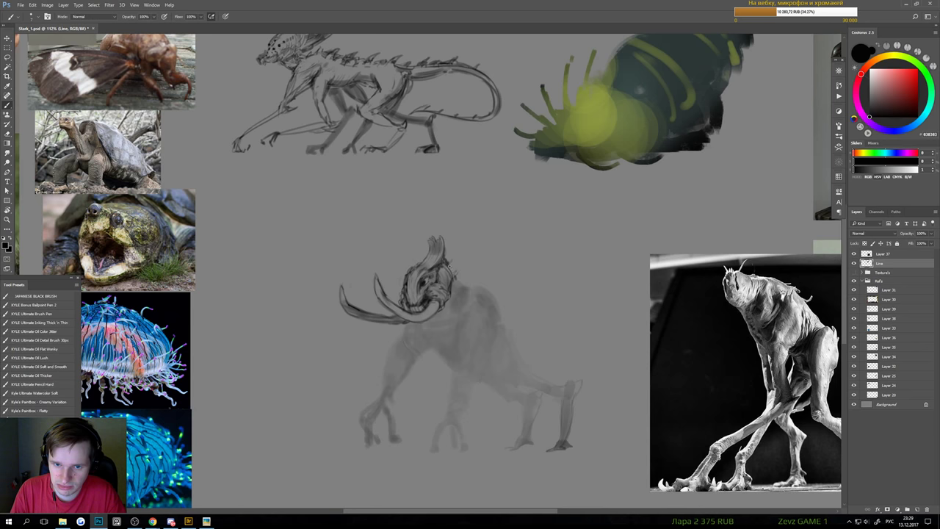
{"action": "key", "text": "e"}
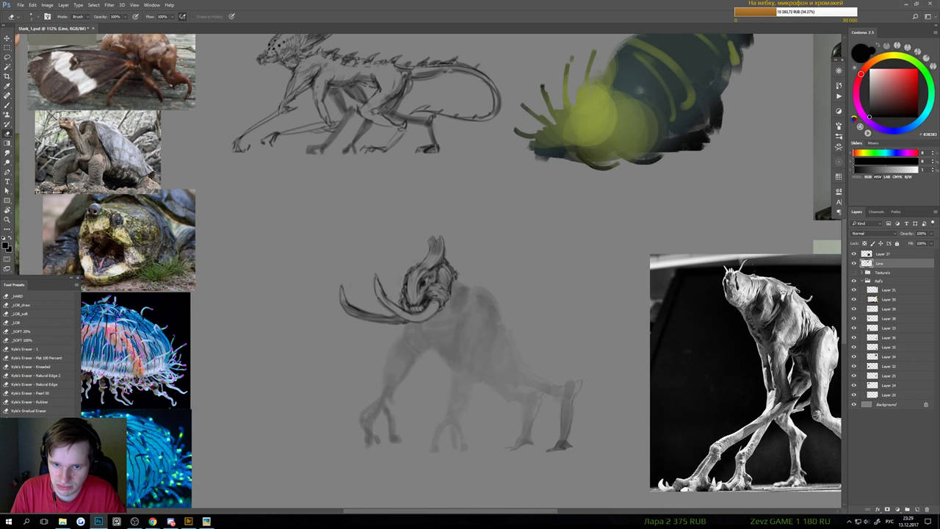
{"action": "key", "text": "b"}
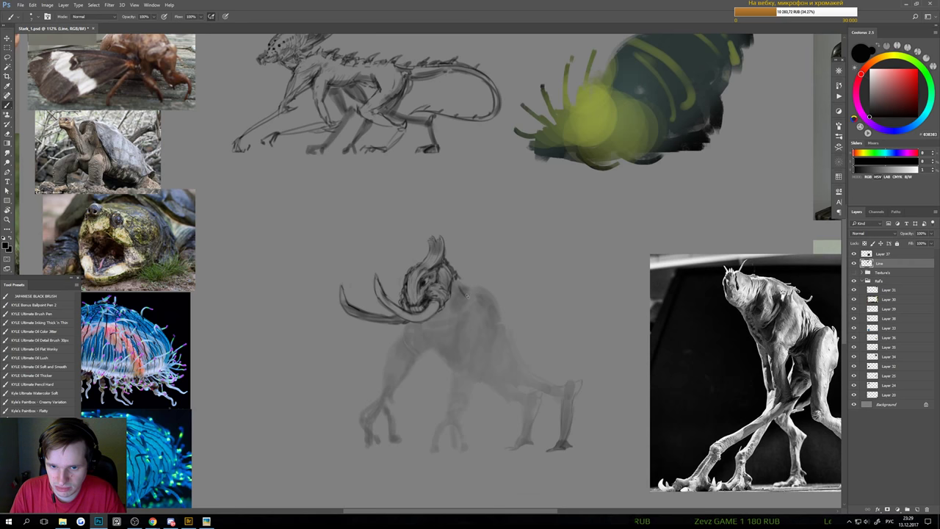
{"action": "key", "text": "ctrl+s"}
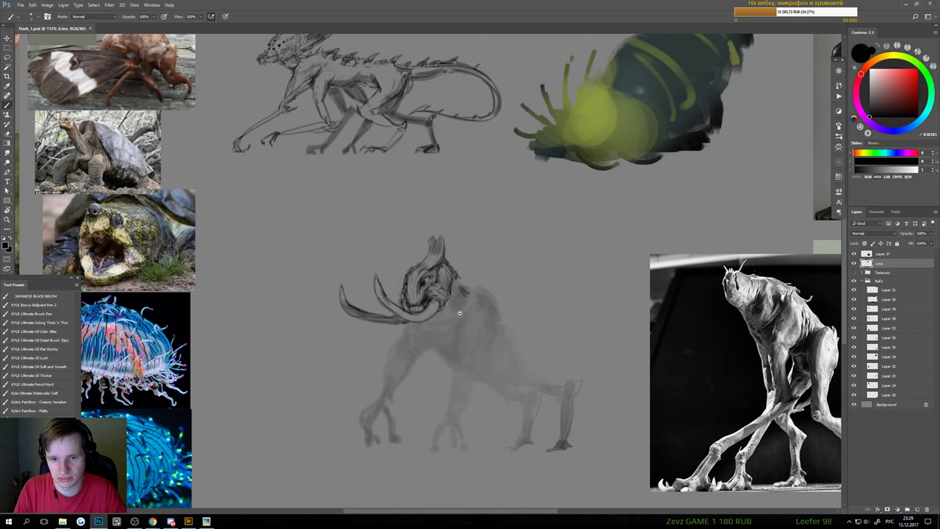
Sketch the line at the back of the neck and the curved edge where it meets the top of the shoulder
{"action": "left_click_drag", "start_coordinate": [461, 314], "coordinate": [474, 314]}
{"action": "left_click_drag", "start_coordinate": [446, 330], "coordinate": [473, 304]}
{"action": "left_click_drag", "start_coordinate": [502, 275], "coordinate": [505, 276]}
{"action": "left_click_drag", "start_coordinate": [505, 282], "coordinate": [496, 242]}
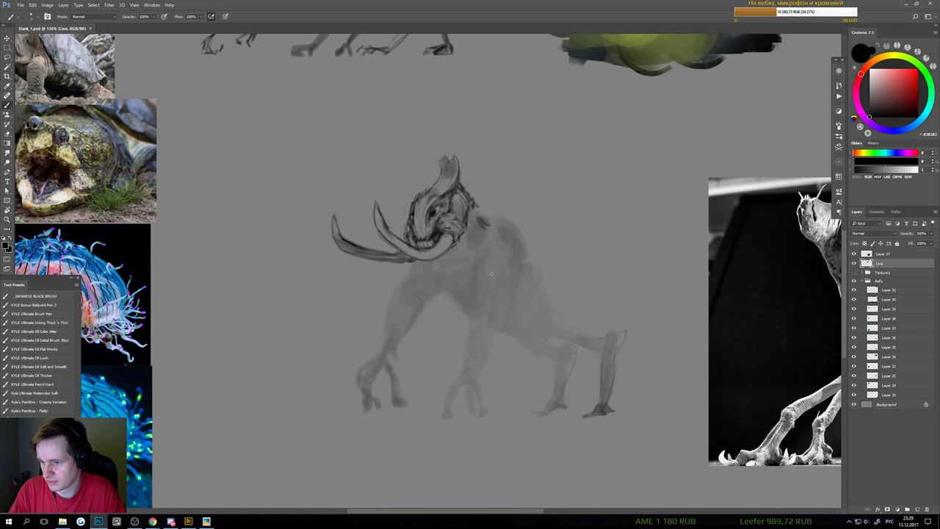
{"action": "scroll", "coordinate": [497, 231], "scroll_direction": "up", "scroll_amount": 2}
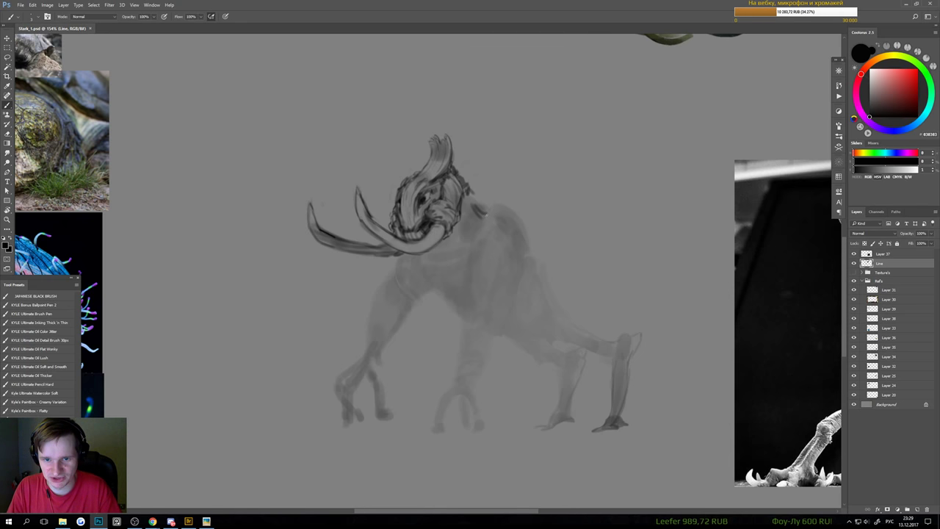
{"action": "scroll", "coordinate": [486, 242], "scroll_direction": "down", "scroll_amount": 5}
{"action": "scroll", "coordinate": [492, 228], "scroll_direction": "up", "scroll_amount": 4}
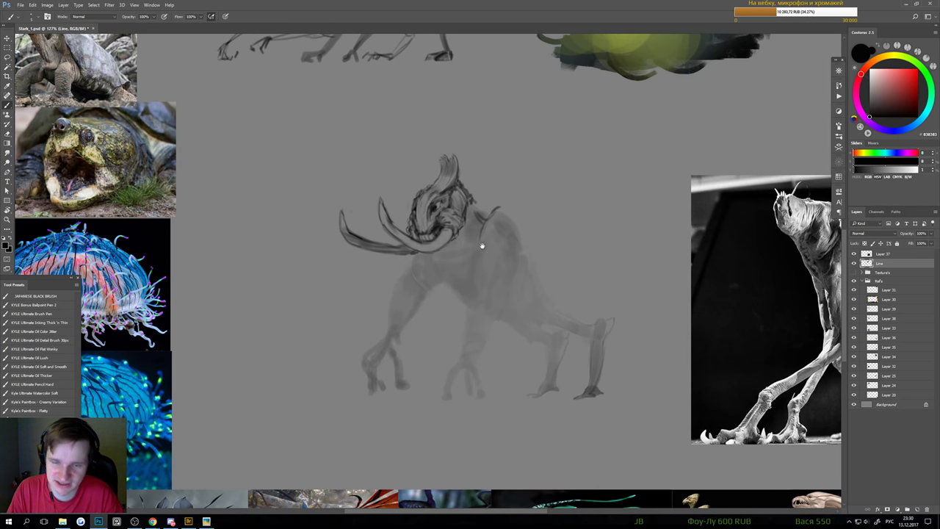
{"action": "scroll", "coordinate": [482, 246], "scroll_direction": "down", "scroll_amount": 4}
{"action": "scroll", "coordinate": [482, 260], "scroll_direction": "up", "scroll_amount": 5}
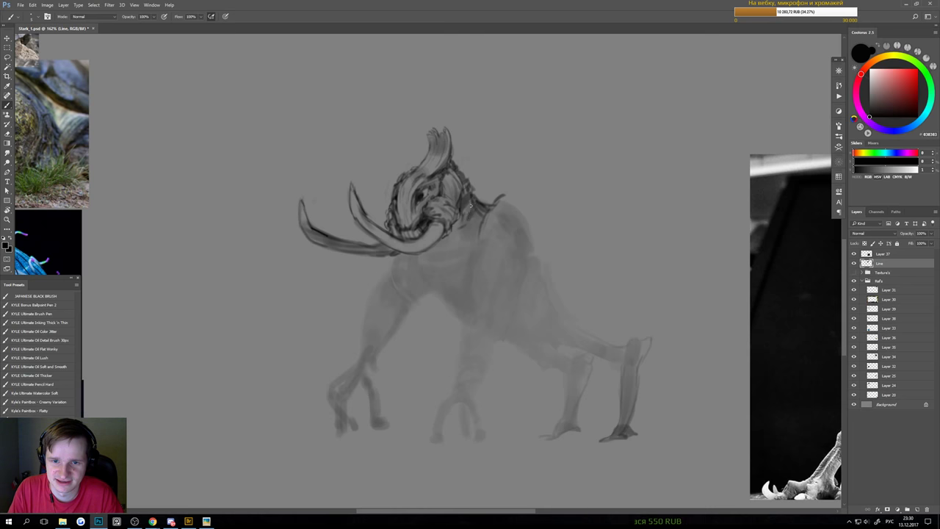
Darken the neck behind the head and sketch short pointed chin strokes beneath the shorter tusk
{"action": "scroll", "coordinate": [457, 243], "scroll_direction": "down", "scroll_amount": 3}
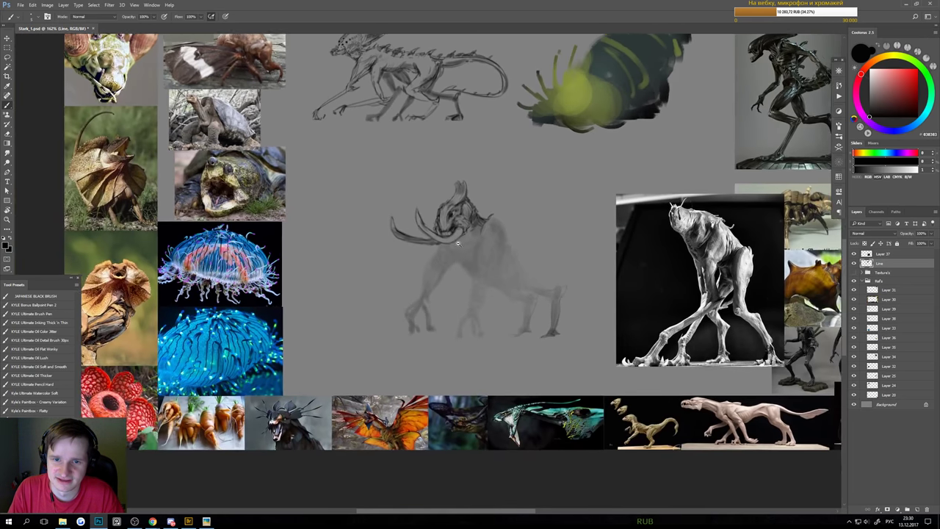
{"action": "scroll", "coordinate": [458, 243], "scroll_direction": "down", "scroll_amount": 2}
{"action": "scroll", "coordinate": [419, 289], "scroll_direction": "up", "scroll_amount": 3}
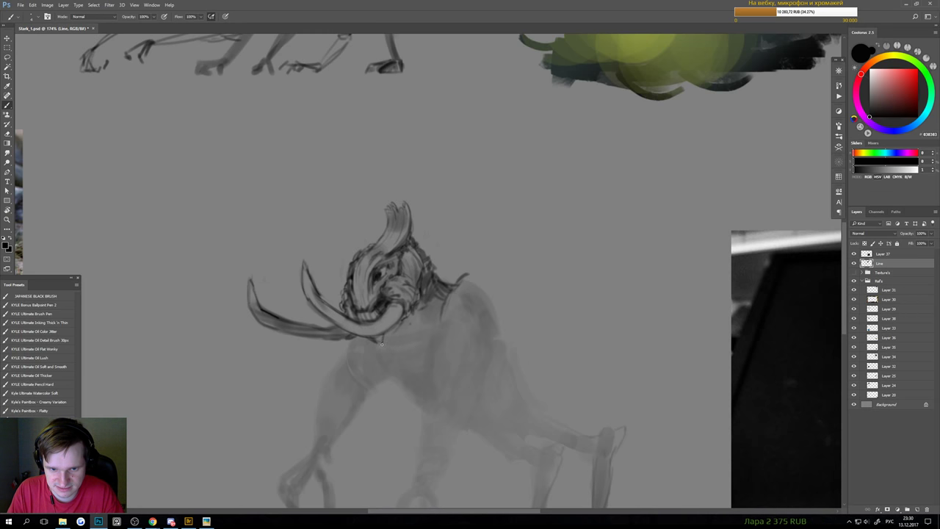
{"action": "key", "text": "e"}
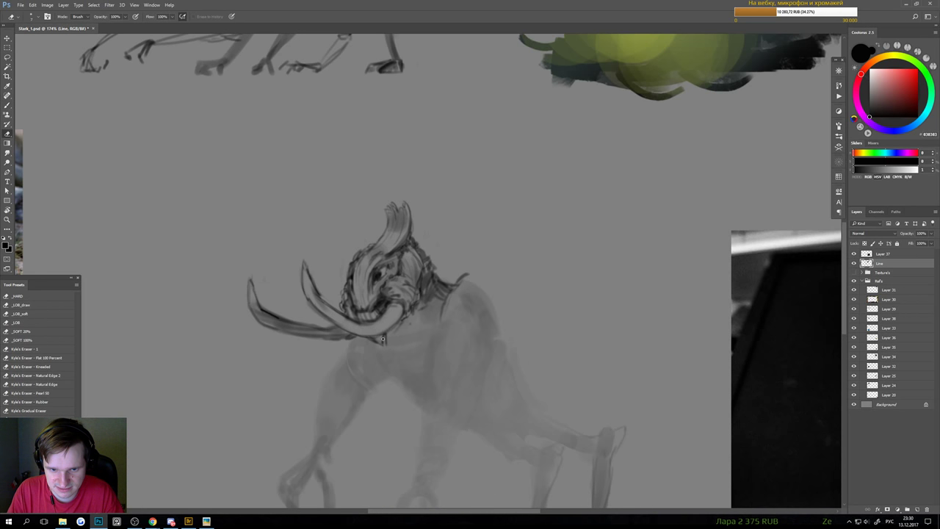
{"action": "key", "text": "b"}
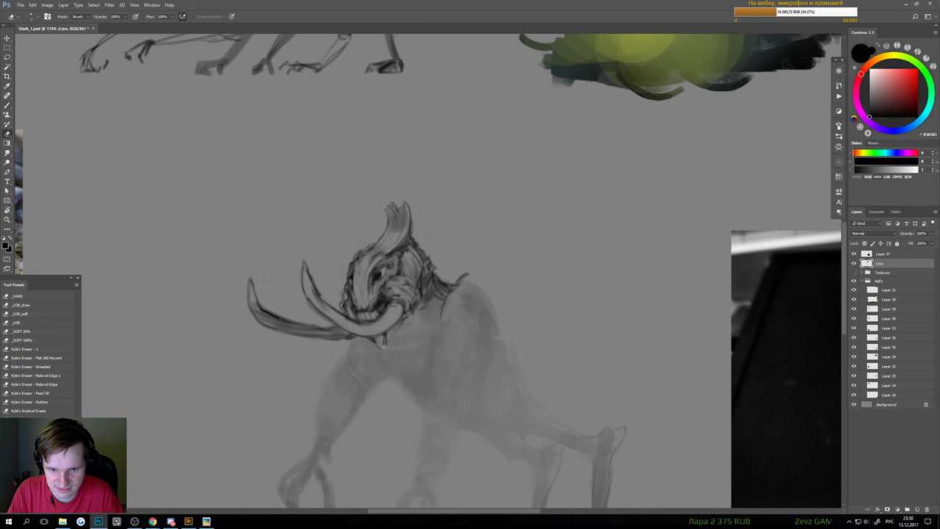
{"action": "scroll", "coordinate": [388, 354], "scroll_direction": "down", "scroll_amount": 5}
{"action": "scroll", "coordinate": [384, 374], "scroll_direction": "up", "scroll_amount": 4}
{"action": "left_click_drag", "start_coordinate": [381, 375], "coordinate": [409, 318]}
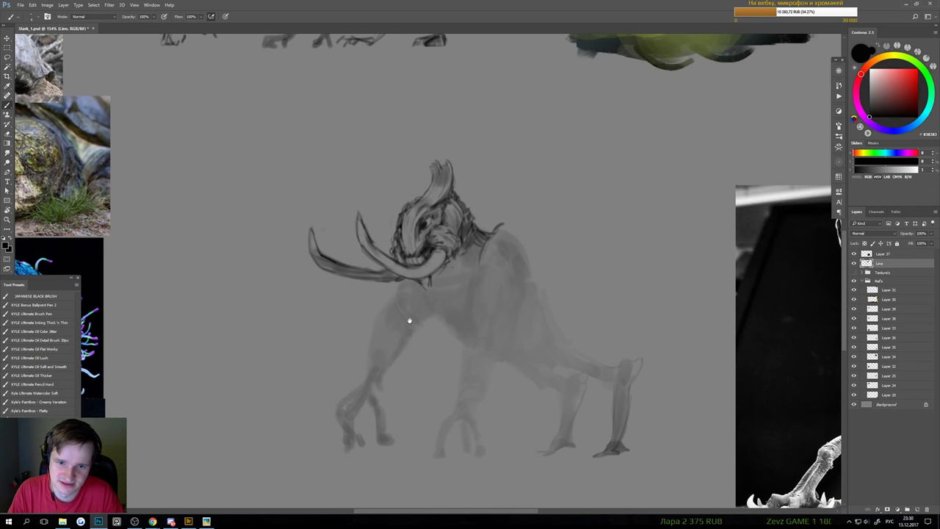
Outline the front edge of the far shoulder and the diagonal armpit line below it, and save the file
{"action": "scroll", "coordinate": [402, 316], "scroll_direction": "up", "scroll_amount": 2}
{"action": "left_click_drag", "start_coordinate": [400, 272], "coordinate": [384, 305]}
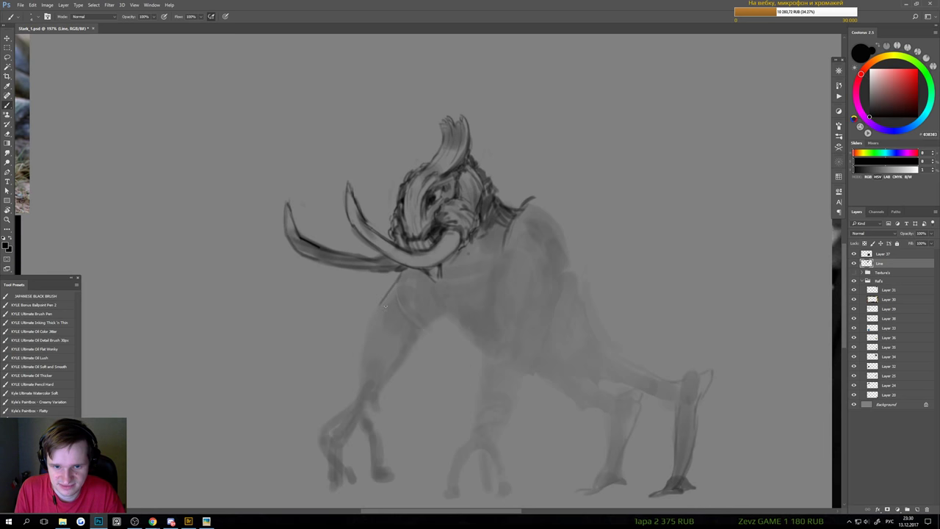
{"action": "key", "text": "ctrl+z"}
{"action": "left_click_drag", "start_coordinate": [401, 272], "coordinate": [391, 310]}
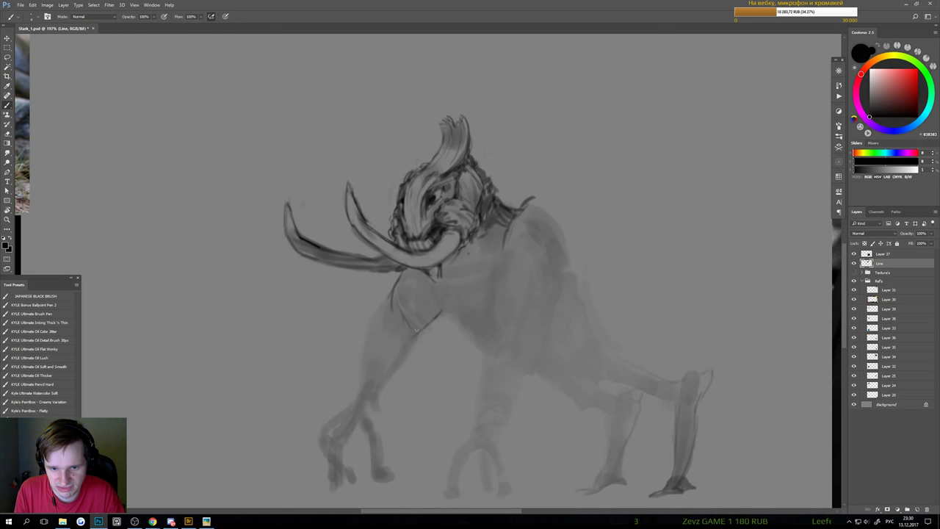
{"action": "mouse_move", "coordinate": [416, 331]}
{"action": "left_mouse_down"}
{"action": "mouse_move", "coordinate": [438, 313]}
{"action": "mouse_move", "coordinate": [409, 334]}
{"action": "left_mouse_up"}
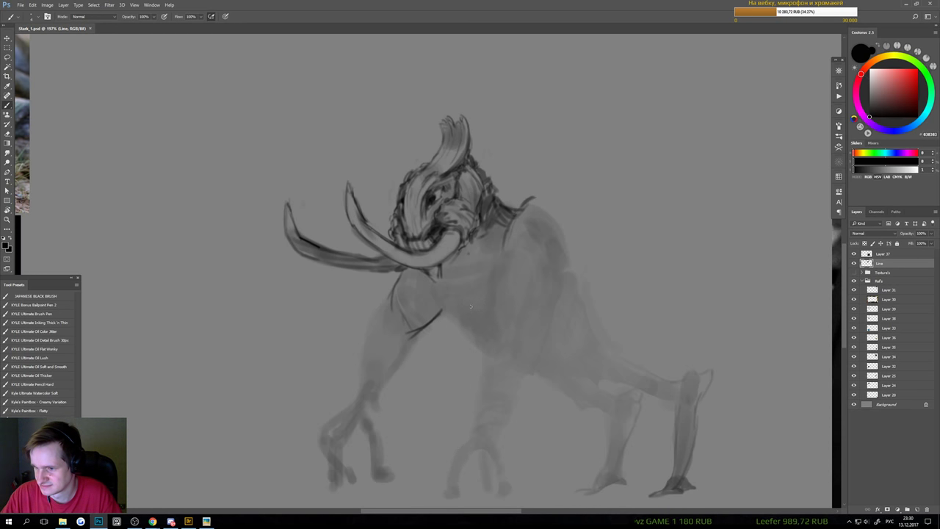
{"action": "mouse_move", "coordinate": [475, 316]}
{"action": "left_mouse_down"}
{"action": "mouse_move", "coordinate": [457, 316]}
{"action": "mouse_move", "coordinate": [453, 299]}
{"action": "mouse_move", "coordinate": [477, 299]}
{"action": "left_mouse_up"}
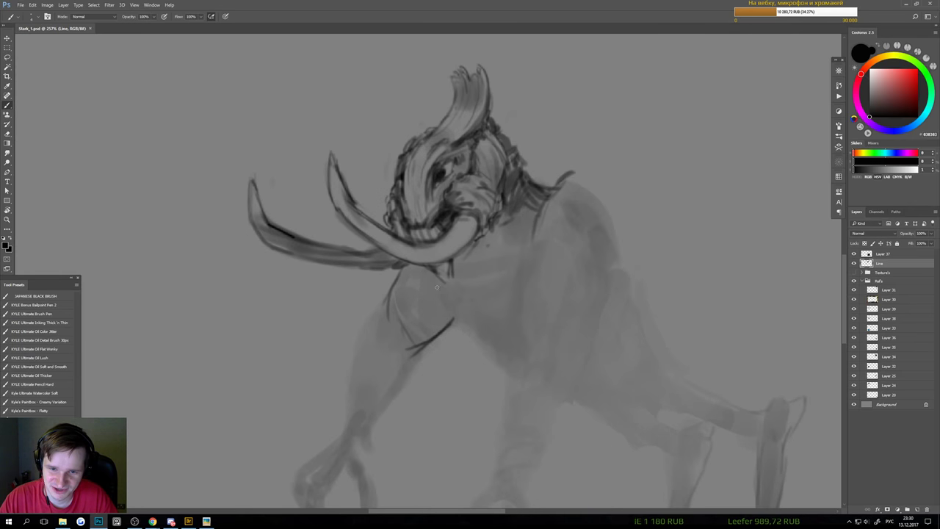
{"action": "scroll", "coordinate": [444, 303], "scroll_direction": "down", "scroll_amount": 2}
{"action": "scroll", "coordinate": [439, 294], "scroll_direction": "up", "scroll_amount": 2}
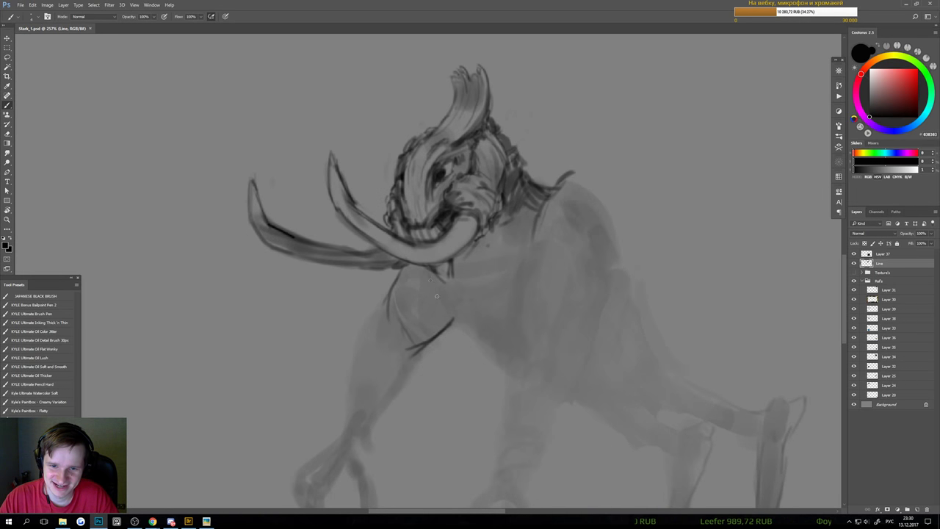
{"action": "left_click_drag", "start_coordinate": [429, 277], "coordinate": [450, 319]}
{"action": "key", "text": "ctrl+z"}
{"action": "key", "text": "ctrl+z"}
{"action": "mouse_move", "coordinate": [427, 270]}
{"action": "left_mouse_down"}
{"action": "mouse_move", "coordinate": [439, 306]}
{"action": "mouse_move", "coordinate": [452, 312]}
{"action": "left_mouse_up"}
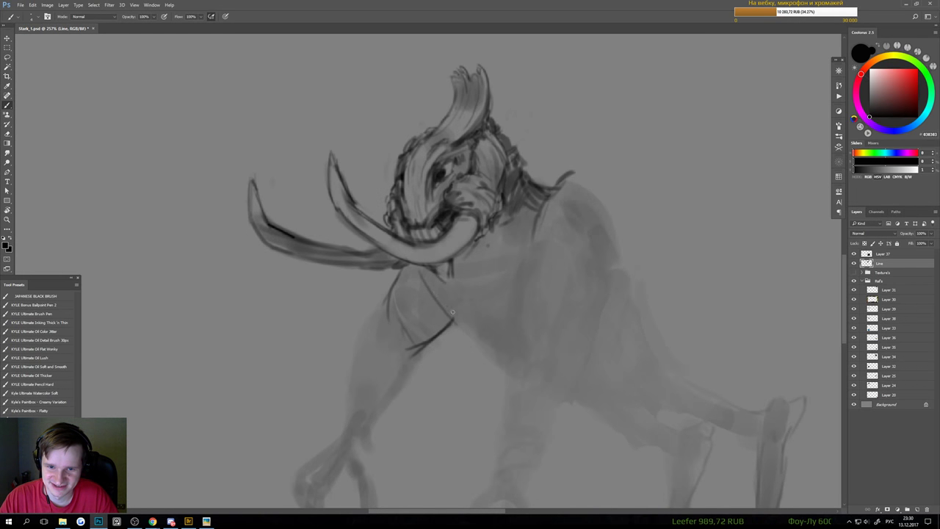
{"action": "key", "text": "ctrl+z"}
Draw the chest contour from beneath the chin to the armpit, trim the overlap with the Eraser, and save the file
{"action": "left_click_drag", "start_coordinate": [419, 266], "coordinate": [445, 316]}
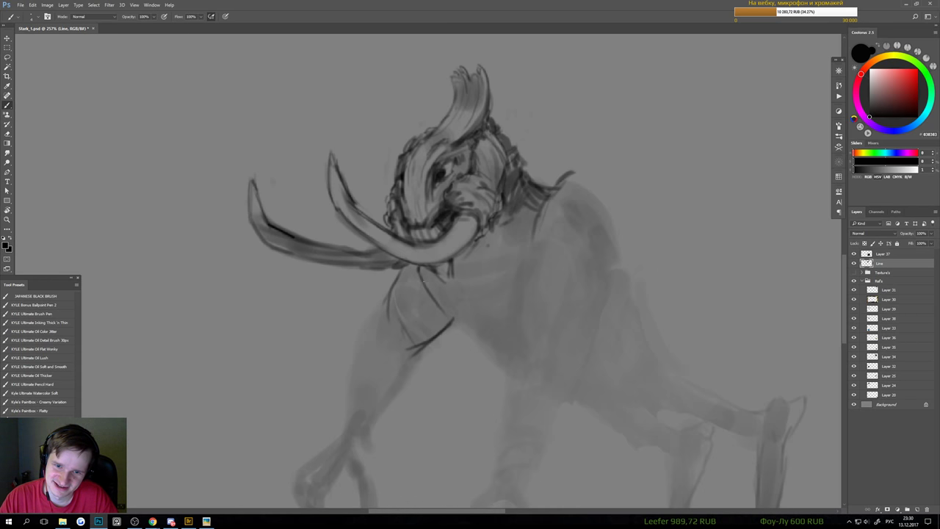
{"action": "left_click_drag", "start_coordinate": [423, 287], "coordinate": [463, 337]}
{"action": "key", "text": "e"}
{"action": "left_click_drag", "start_coordinate": [430, 294], "coordinate": [450, 323]}
{"action": "key", "text": "b"}
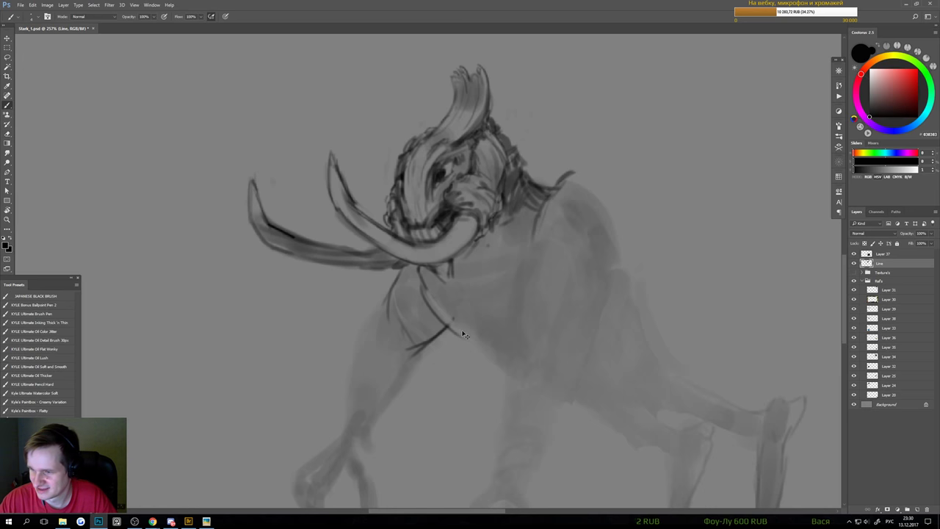
{"action": "key", "text": "ctrl+s"}
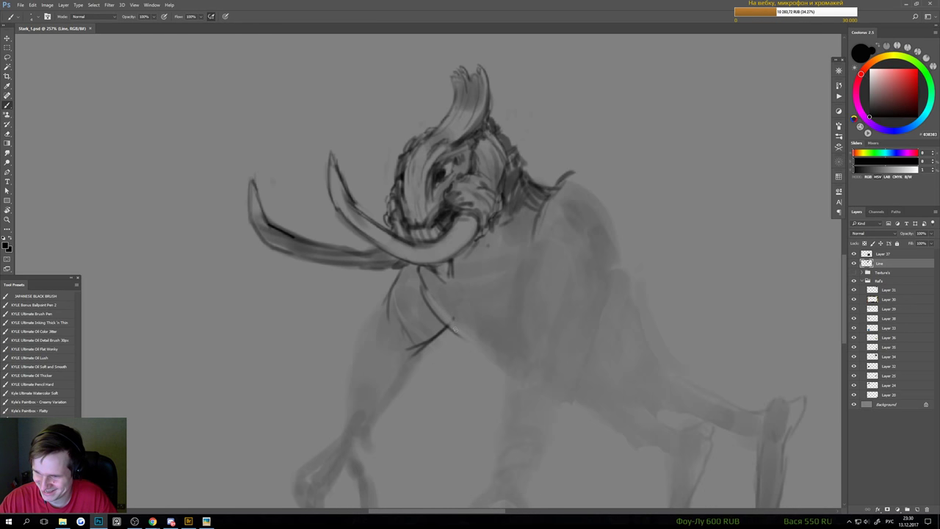
Extend the chest contour past the armpit toward the belly and shape the small pointed chin beneath the tusk
{"action": "left_click_drag", "start_coordinate": [451, 327], "coordinate": [492, 350]}
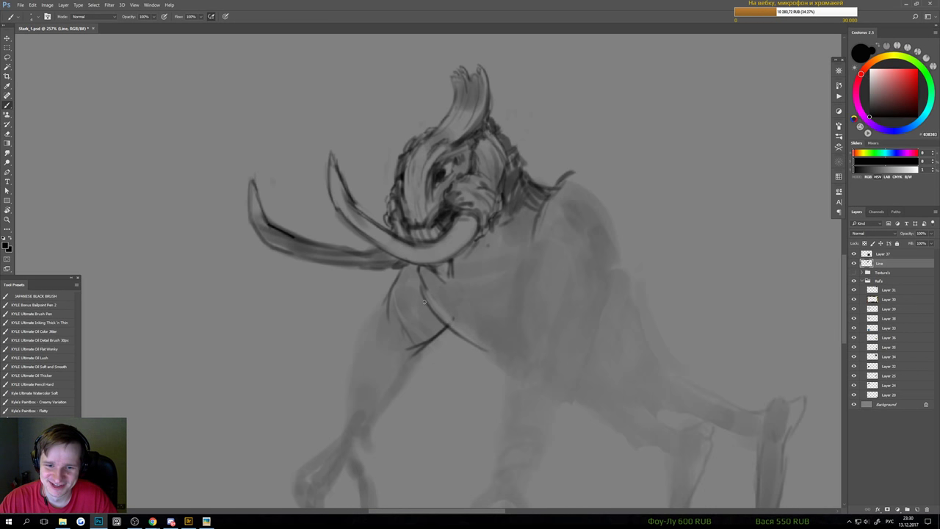
{"action": "scroll", "coordinate": [439, 316], "scroll_direction": "down", "scroll_amount": 2}
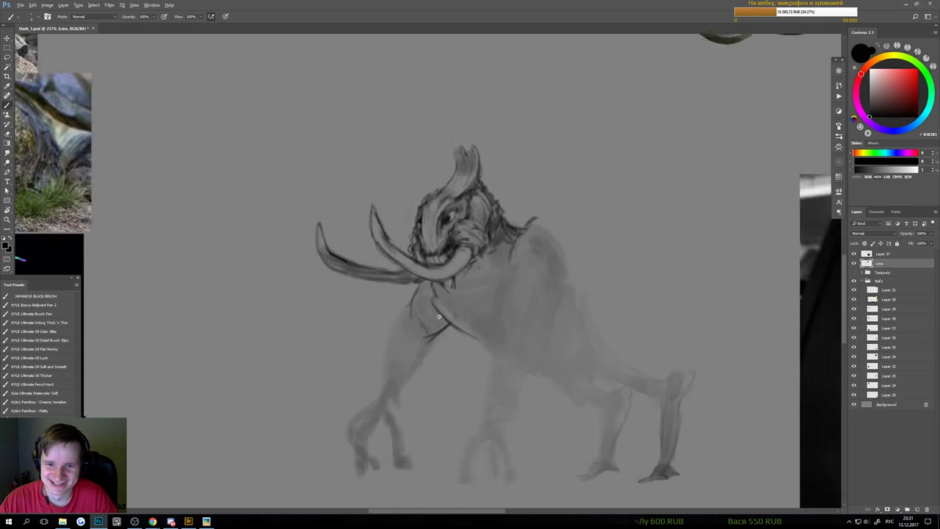
{"action": "scroll", "coordinate": [439, 316], "scroll_direction": "up", "scroll_amount": 2}
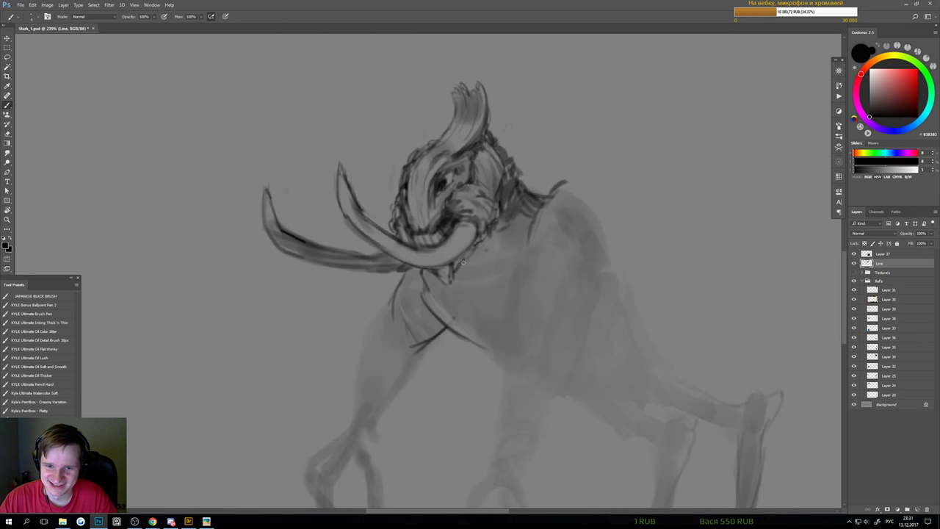
{"action": "scroll", "coordinate": [464, 262], "scroll_direction": "down", "scroll_amount": 2}
Sketch a thin diagonal crease across the chest below the chin and save the file
{"action": "scroll", "coordinate": [470, 311], "scroll_direction": "up", "scroll_amount": 2}
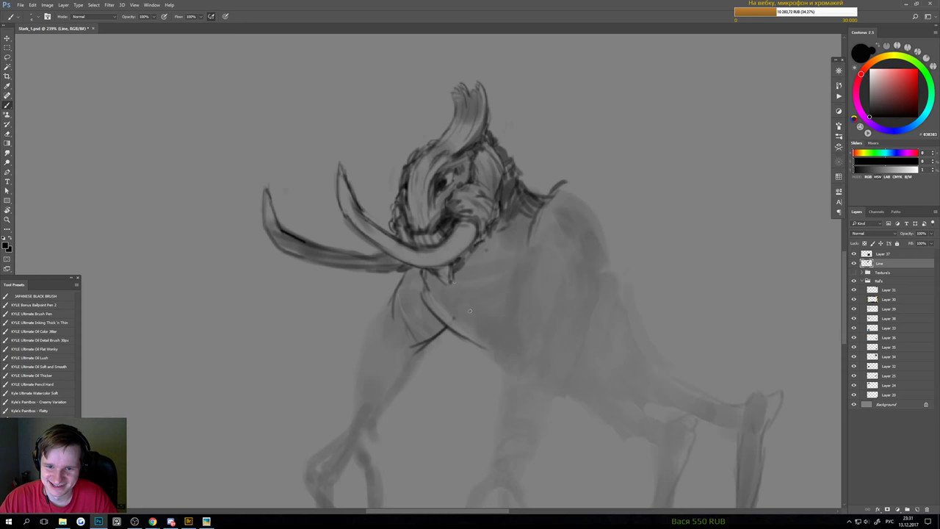
{"action": "scroll", "coordinate": [470, 310], "scroll_direction": "down", "scroll_amount": 2}
{"action": "scroll", "coordinate": [509, 332], "scroll_direction": "up", "scroll_amount": 2}
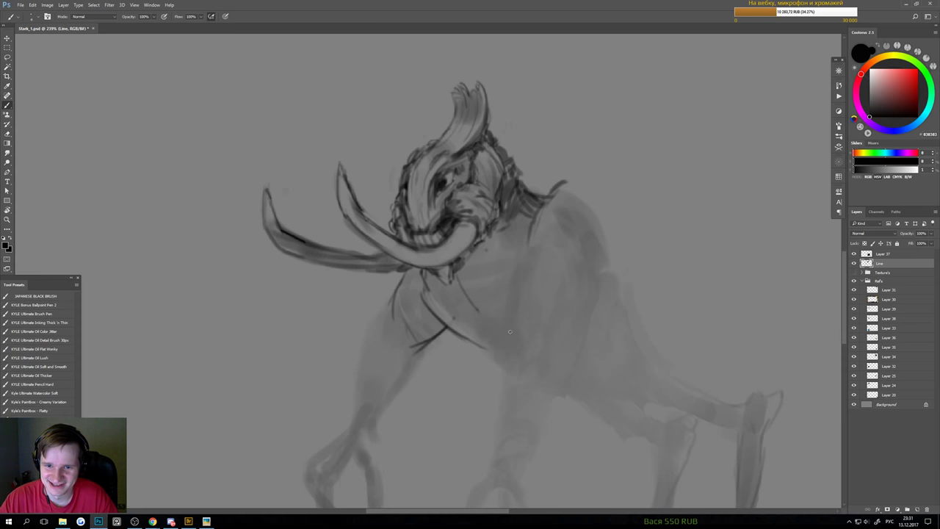
{"action": "scroll", "coordinate": [510, 331], "scroll_direction": "down", "scroll_amount": 2}
{"action": "scroll", "coordinate": [487, 346], "scroll_direction": "up", "scroll_amount": 1}
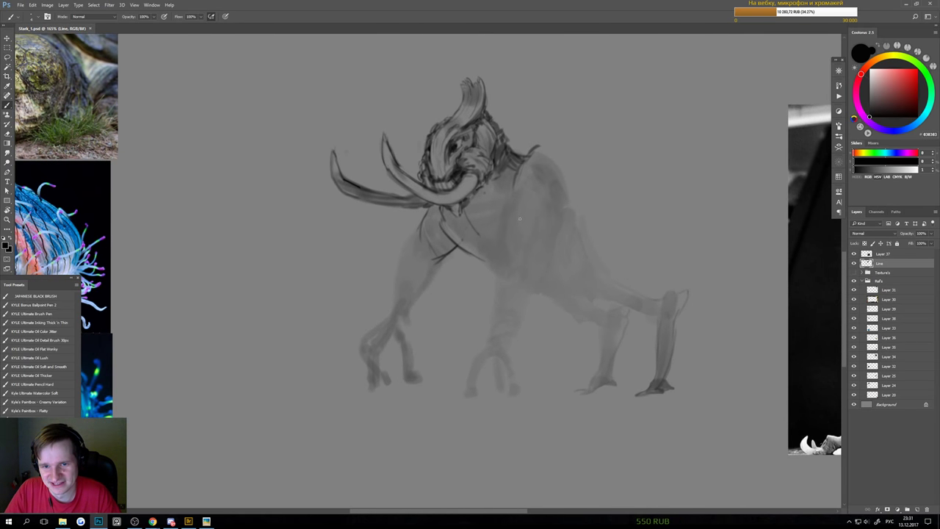
Move the black-and-white four-legged creature reference on Layer 37 closer to the sketch
{"action": "scroll", "coordinate": [529, 203], "scroll_direction": "down", "scroll_amount": 1}
{"action": "scroll", "coordinate": [526, 243], "scroll_direction": "down", "scroll_amount": 1}
{"action": "scroll", "coordinate": [478, 256], "scroll_direction": "up", "scroll_amount": 1}
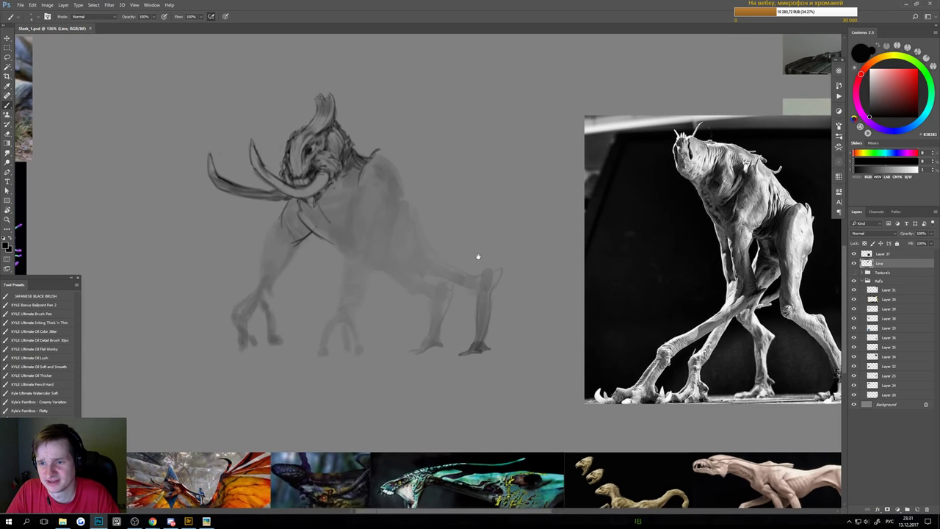
{"action": "key", "text": "v"}
{"action": "left_click_drag", "start_coordinate": [610, 267], "coordinate": [555, 192]}
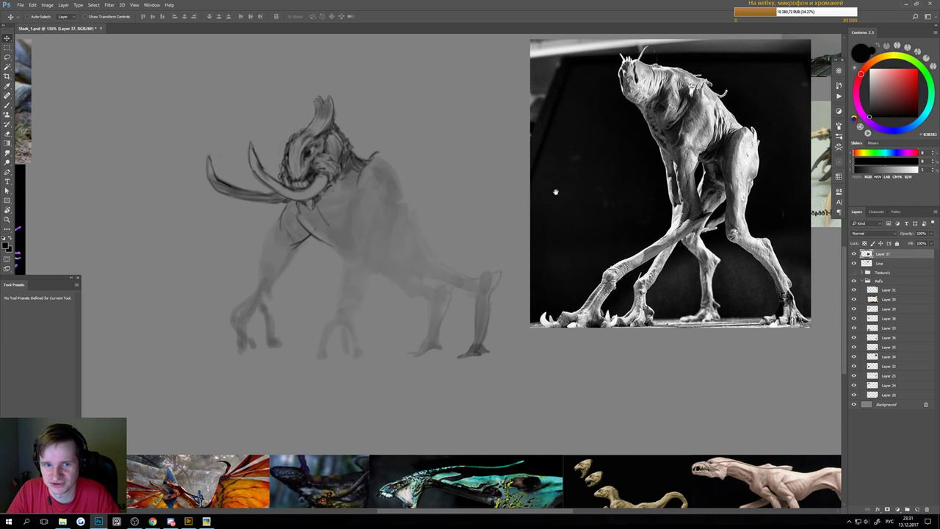
{"action": "scroll", "coordinate": [491, 212], "scroll_direction": "up", "scroll_amount": 1}
{"action": "scroll", "coordinate": [500, 228], "scroll_direction": "down", "scroll_amount": 2}
Return to the Line layer with the Brush and sketch a tall pointed spike rising from the top of the shoulder
{"action": "key", "text": "b"}
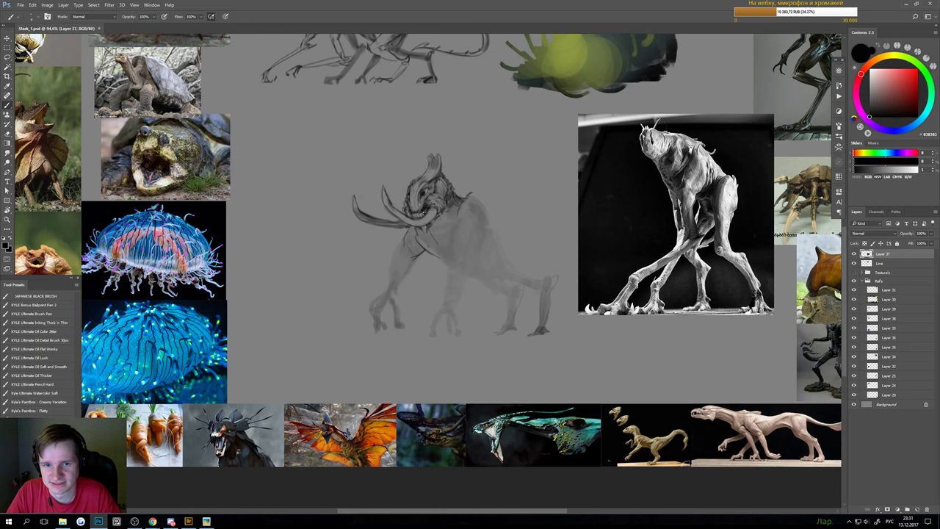
{"action": "key", "text": "alt+["}
{"action": "scroll", "coordinate": [441, 254], "scroll_direction": "up", "scroll_amount": 2}
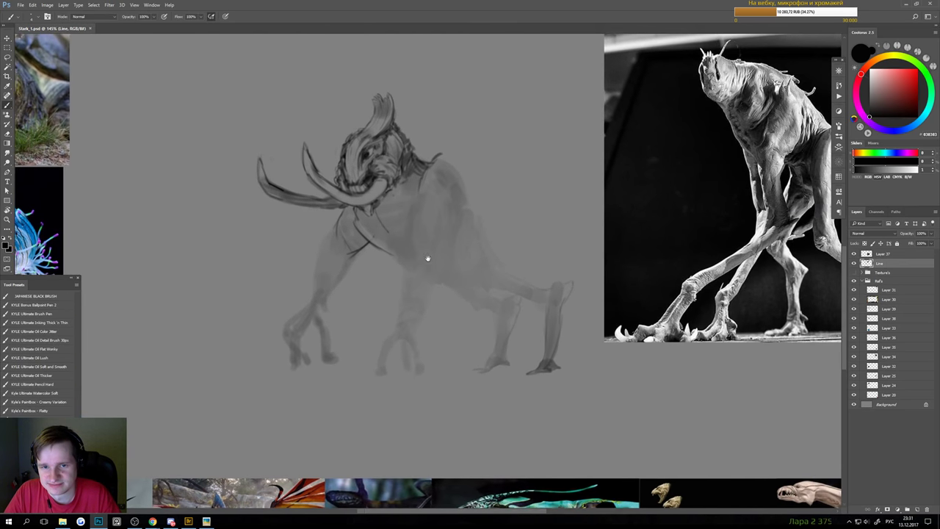
{"action": "left_click_drag", "start_coordinate": [466, 240], "coordinate": [437, 263]}
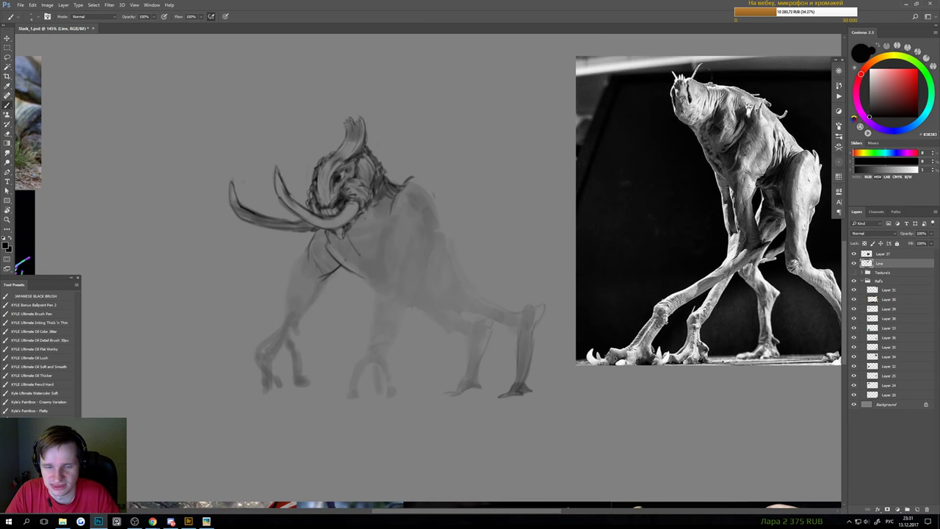
{"action": "left_click_drag", "start_coordinate": [434, 196], "coordinate": [438, 224]}
{"action": "mouse_move", "coordinate": [424, 184]}
{"action": "left_mouse_down"}
{"action": "mouse_move", "coordinate": [442, 154]}
{"action": "mouse_move", "coordinate": [436, 212]}
{"action": "left_mouse_up"}
{"action": "key", "text": "e"}
{"action": "key", "text": "b"}
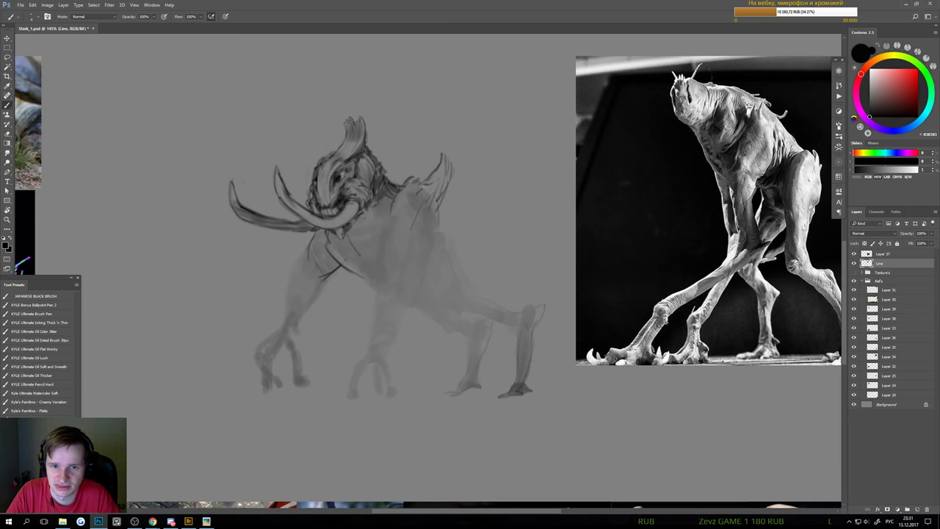
Draw long curved contours down the front of the shoulder, starting just behind the neck
{"action": "left_click_drag", "start_coordinate": [413, 190], "coordinate": [385, 232]}
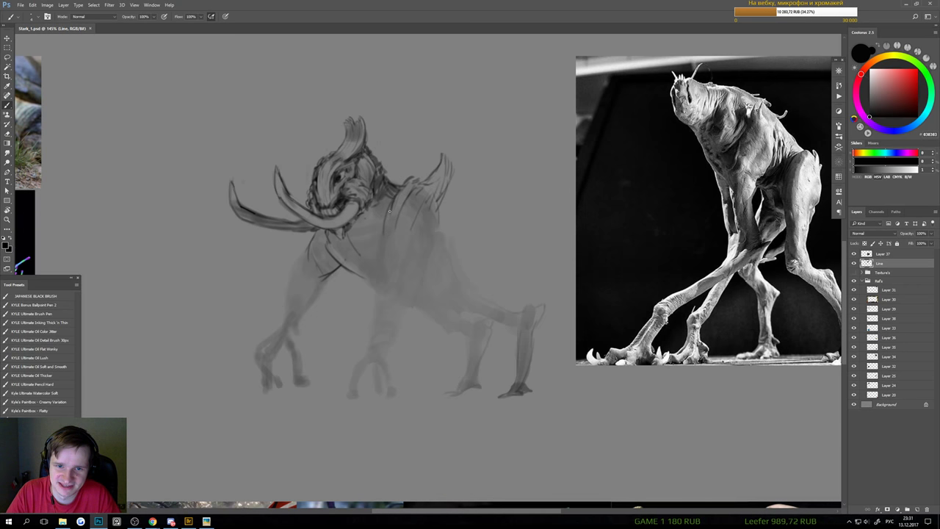
{"action": "mouse_move", "coordinate": [386, 230]}
{"action": "left_mouse_down"}
{"action": "mouse_move", "coordinate": [390, 209]}
{"action": "mouse_move", "coordinate": [382, 254]}
{"action": "left_mouse_up"}
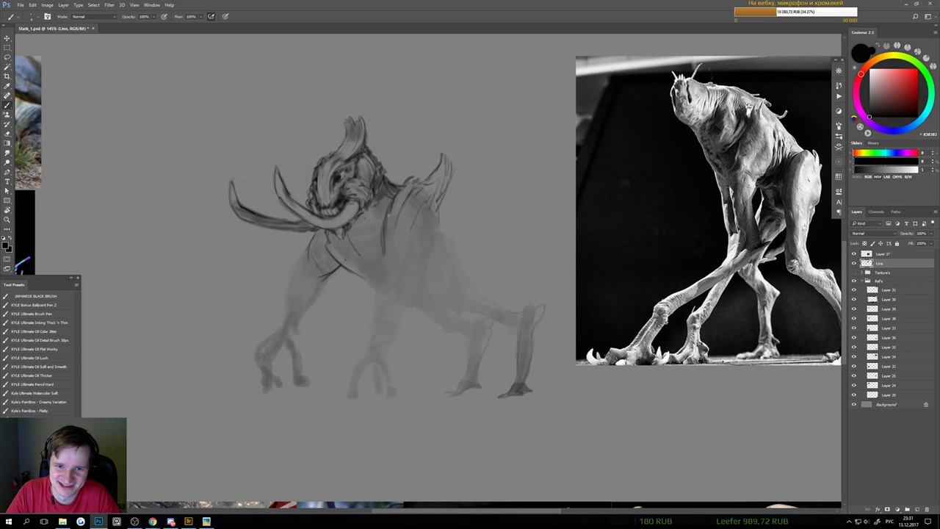
{"action": "scroll", "coordinate": [391, 242], "scroll_direction": "down", "scroll_amount": 3}
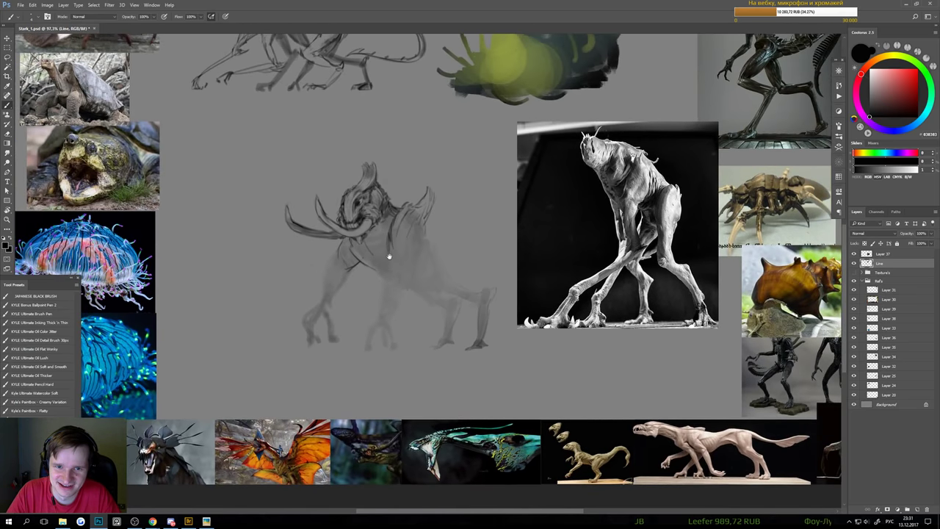
Rework the pointed tip of the shoulder spike with the Eraser and Brush, drawing its edge up into a sharper point
{"action": "scroll", "coordinate": [389, 250], "scroll_direction": "up", "scroll_amount": 2}
{"action": "scroll", "coordinate": [404, 279], "scroll_direction": "up", "scroll_amount": 2}
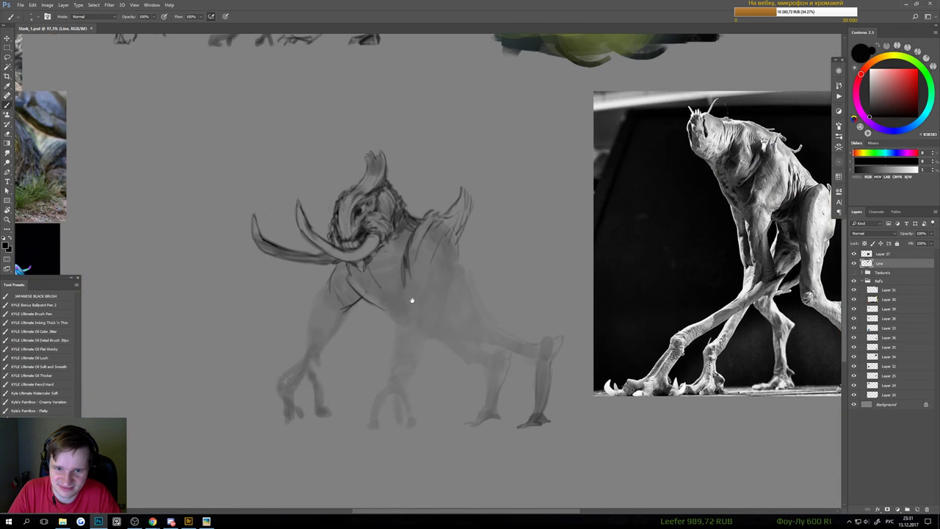
{"action": "key", "text": "e"}
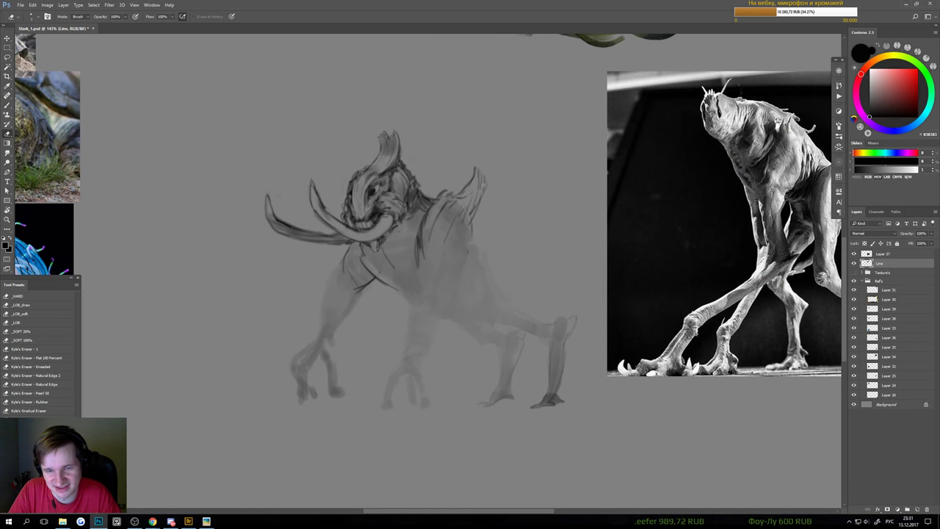
{"action": "key", "text": "b"}
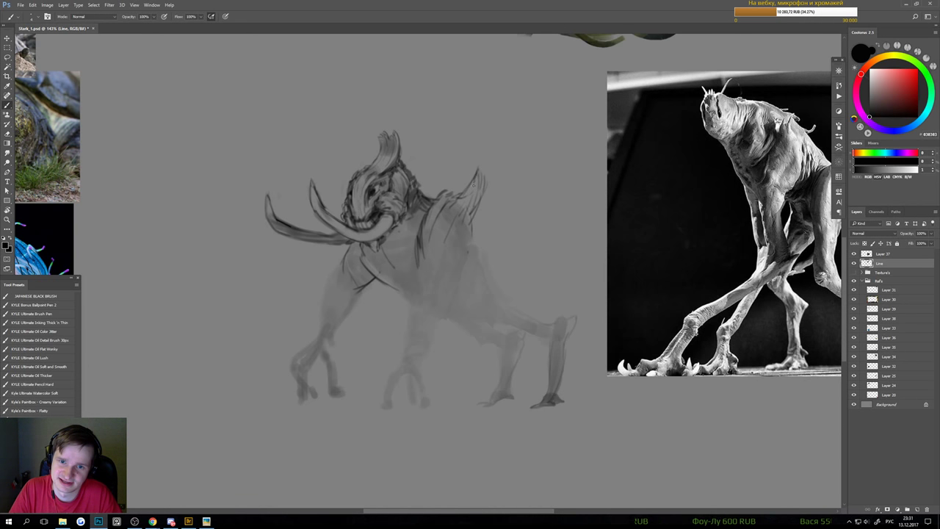
{"action": "mouse_move", "coordinate": [461, 199]}
{"action": "left_mouse_down"}
{"action": "mouse_move", "coordinate": [477, 172]}
{"action": "mouse_move", "coordinate": [470, 222]}
{"action": "mouse_move", "coordinate": [484, 167]}
{"action": "left_mouse_up"}
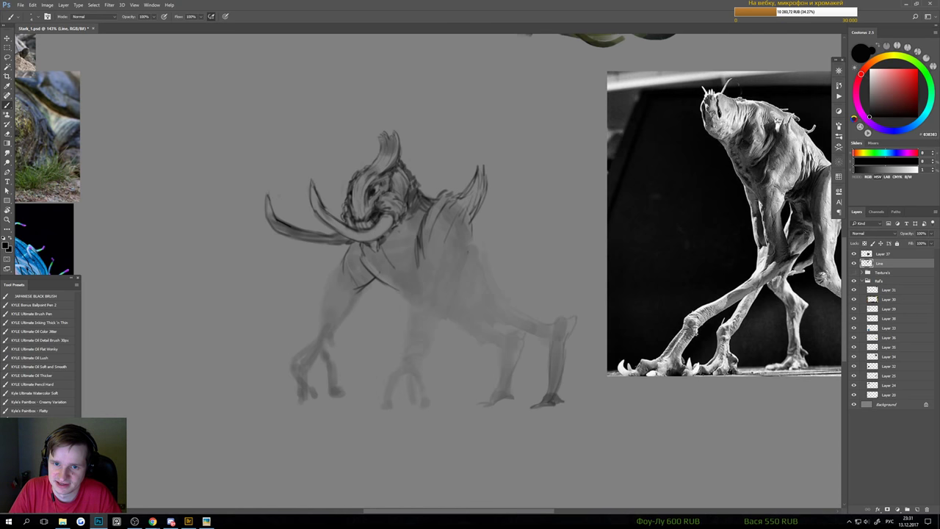
{"action": "left_click_drag", "start_coordinate": [485, 204], "coordinate": [424, 206]}
{"action": "left_click_drag", "start_coordinate": [512, 158], "coordinate": [458, 239]}
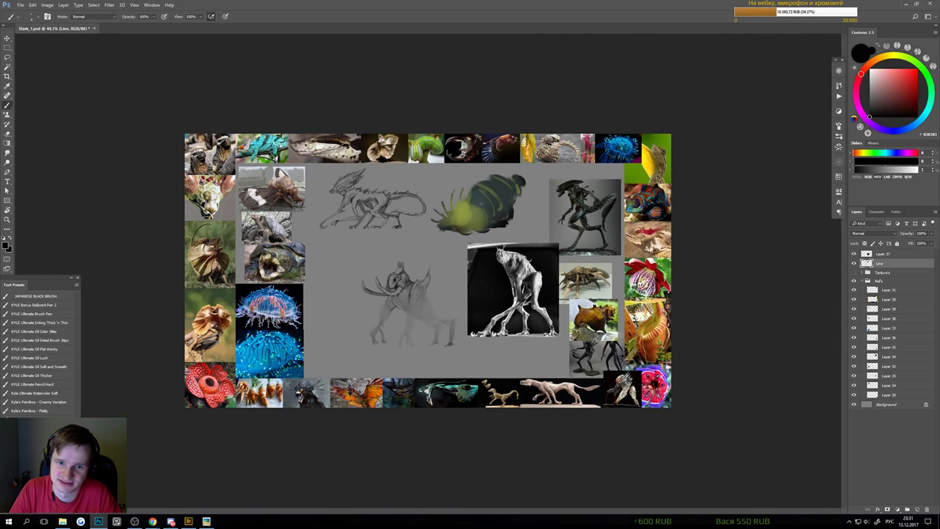
Trim the upper end of the shoulder spike with the Eraser, alternating with the Brush
{"action": "left_click_drag", "start_coordinate": [398, 309], "coordinate": [436, 298]}
{"action": "scroll", "coordinate": [436, 297], "scroll_direction": "up", "scroll_amount": 1}
{"action": "key", "text": "e"}
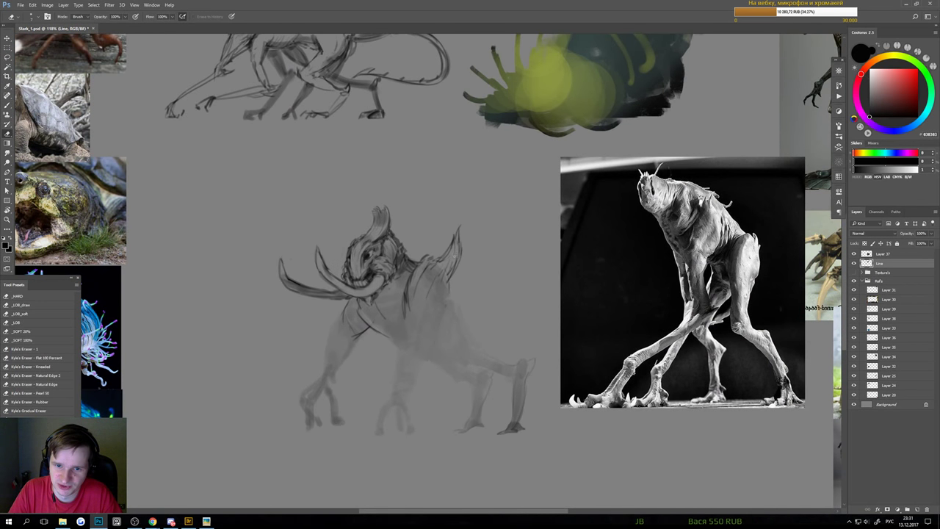
{"action": "key", "text": "b"}
{"action": "key", "text": "e"}
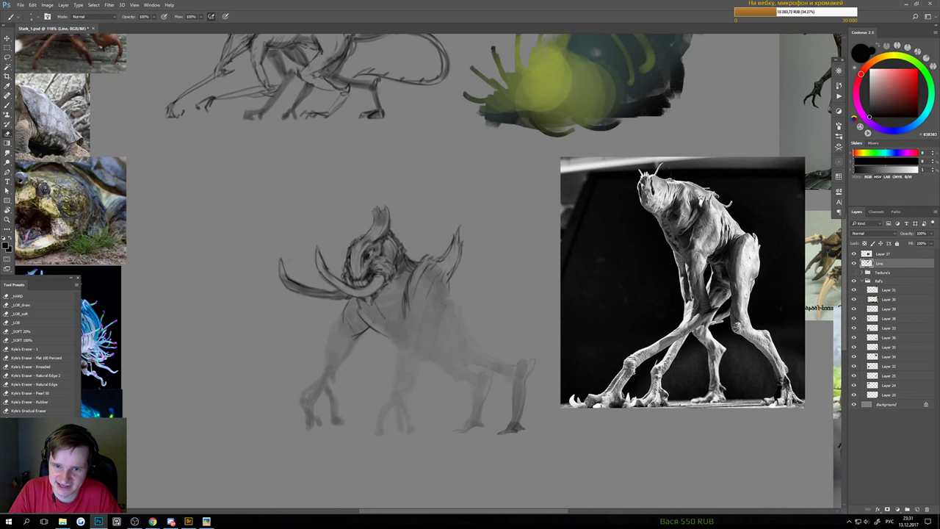
{"action": "left_click_drag", "start_coordinate": [461, 226], "coordinate": [455, 234]}
{"action": "key", "text": "b"}
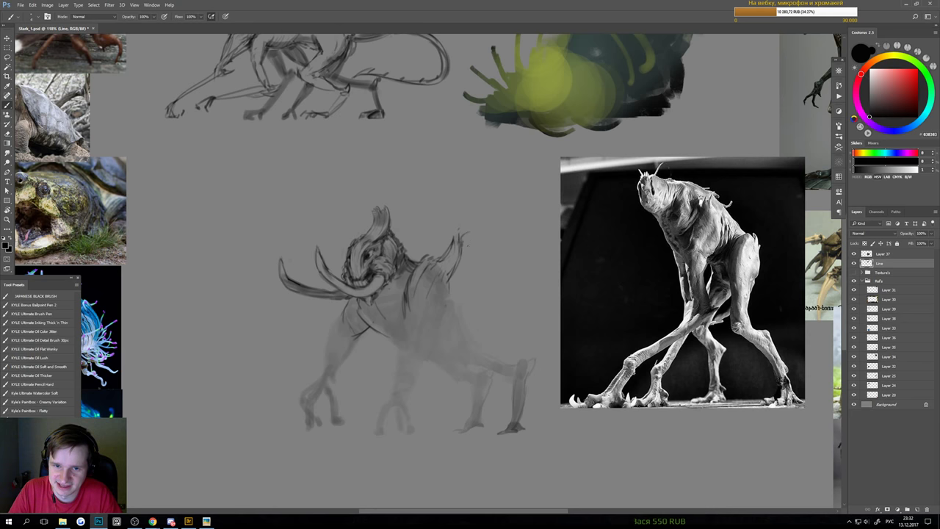
{"action": "key", "text": "e"}
{"action": "scroll", "coordinate": [459, 243], "scroll_direction": "up", "scroll_amount": 1}
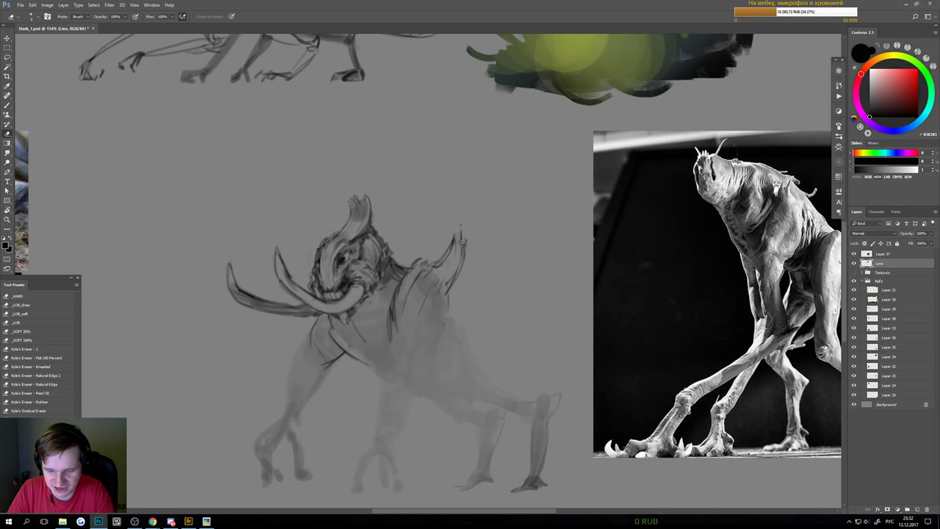
Try to turn the shoulder spike's tip into curled, scroll-like ends with the Brush
{"action": "key", "text": "b"}
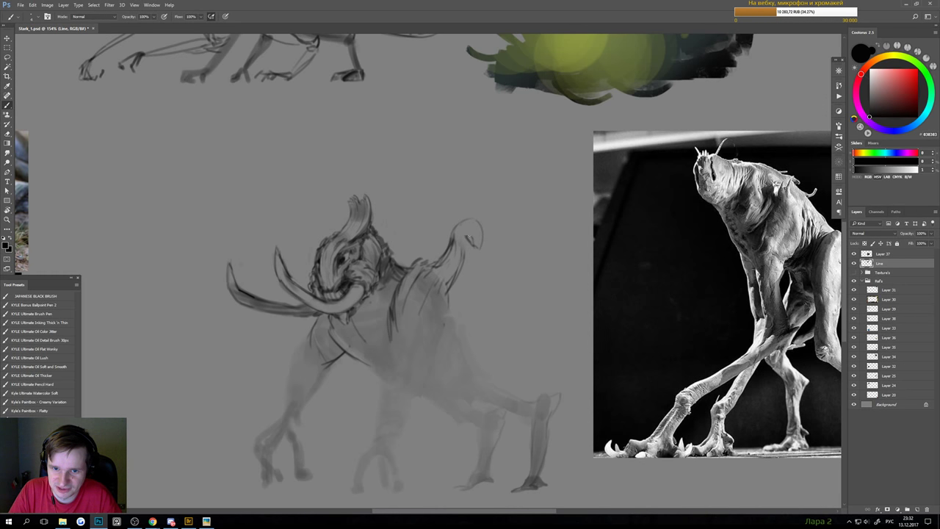
{"action": "mouse_move", "coordinate": [471, 241]}
{"action": "left_mouse_down"}
{"action": "mouse_move", "coordinate": [464, 275]}
{"action": "mouse_move", "coordinate": [457, 231]}
{"action": "mouse_move", "coordinate": [454, 240]}
{"action": "mouse_move", "coordinate": [460, 216]}
{"action": "mouse_move", "coordinate": [483, 224]}
{"action": "mouse_move", "coordinate": [472, 246]}
{"action": "mouse_move", "coordinate": [468, 235]}
{"action": "mouse_move", "coordinate": [479, 255]}
{"action": "mouse_move", "coordinate": [455, 225]}
{"action": "mouse_move", "coordinate": [464, 245]}
{"action": "mouse_move", "coordinate": [447, 244]}
{"action": "mouse_move", "coordinate": [458, 221]}
{"action": "mouse_move", "coordinate": [460, 243]}
{"action": "mouse_move", "coordinate": [448, 246]}
{"action": "mouse_move", "coordinate": [460, 223]}
{"action": "mouse_move", "coordinate": [443, 232]}
{"action": "mouse_move", "coordinate": [472, 229]}
{"action": "left_mouse_up"}
{"action": "key", "text": "e"}
{"action": "key", "text": "b"}
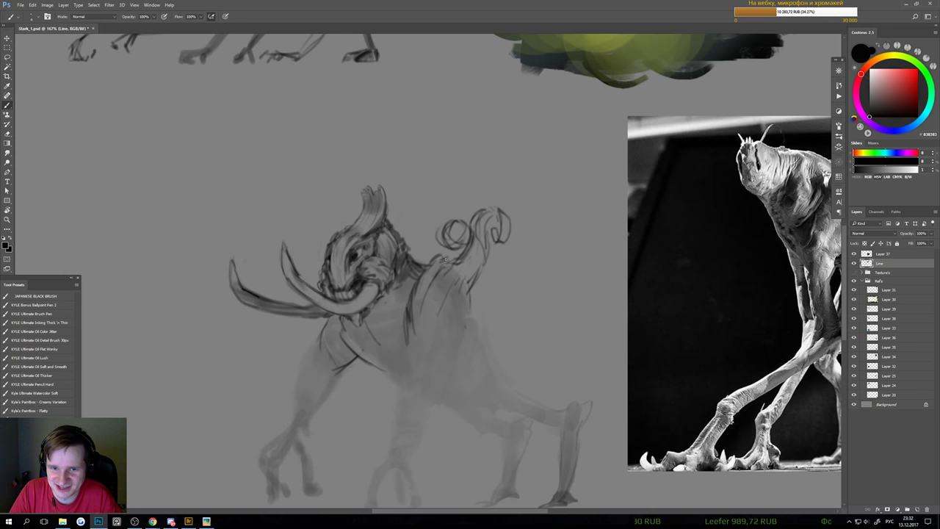
Review the sketch beside the references, hiding the Line layer and showing it again
{"action": "key", "text": "ctrl+0"}
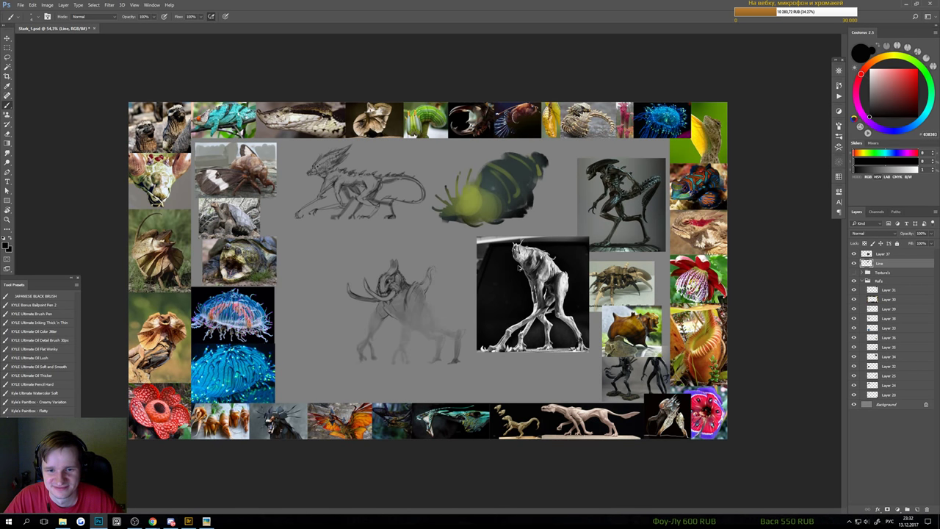
{"action": "scroll", "coordinate": [448, 270], "scroll_direction": "up", "scroll_amount": 3}
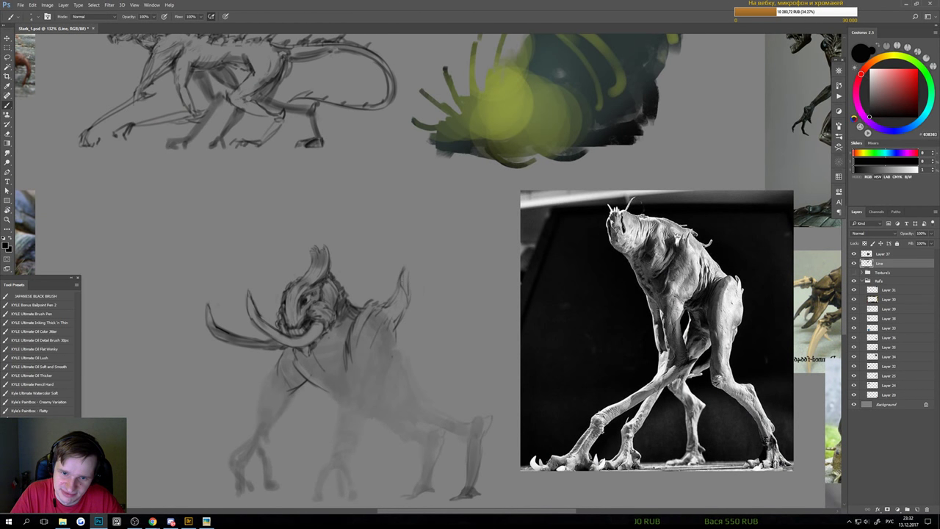
{"action": "scroll", "coordinate": [409, 308], "scroll_direction": "up", "scroll_amount": 1}
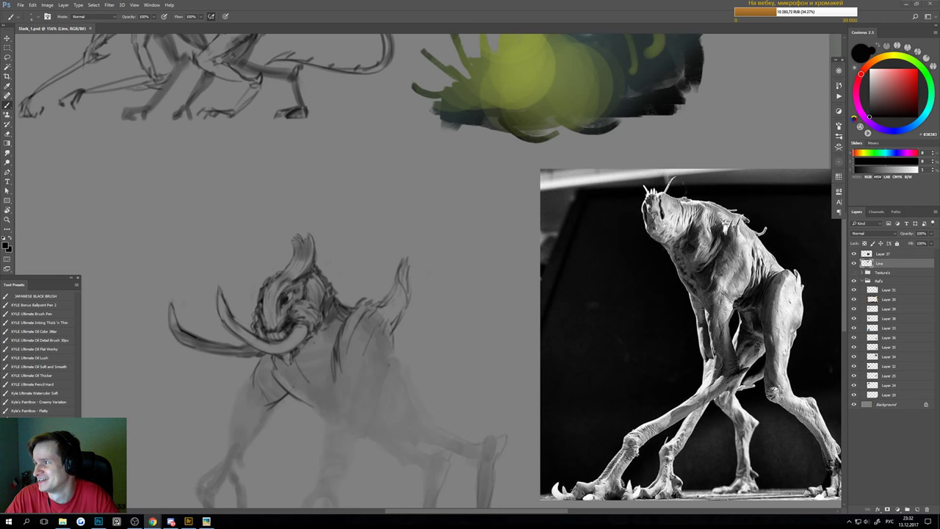
{"action": "left_click", "coordinate": [602, 23]}
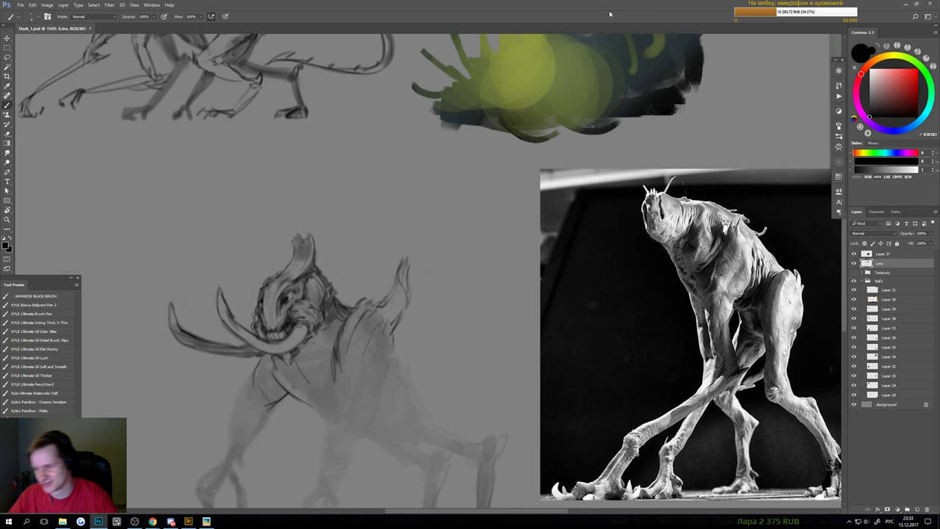
{"action": "left_click", "coordinate": [852, 264]}
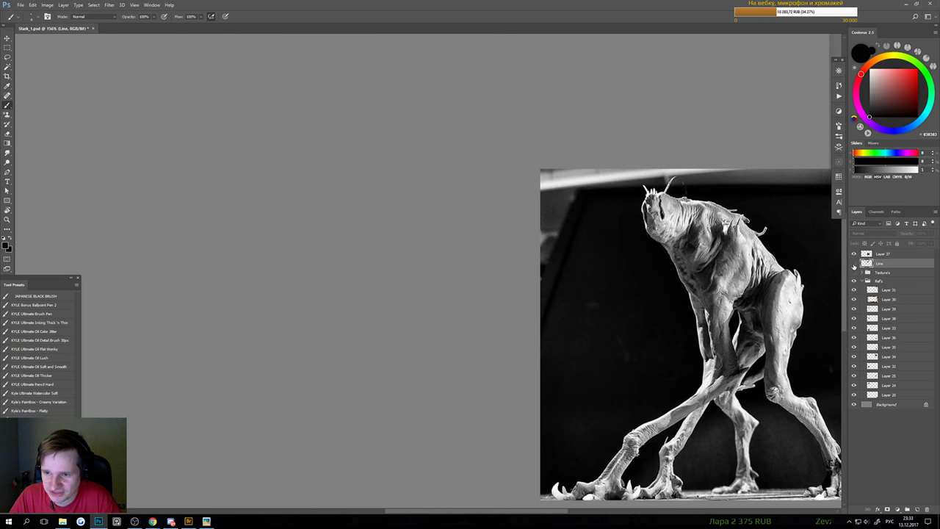
{"action": "left_click", "coordinate": [852, 263]}
Add short strokes on the neck and chest beneath the tusks and save the file
{"action": "left_click_drag", "start_coordinate": [430, 280], "coordinate": [508, 208]}
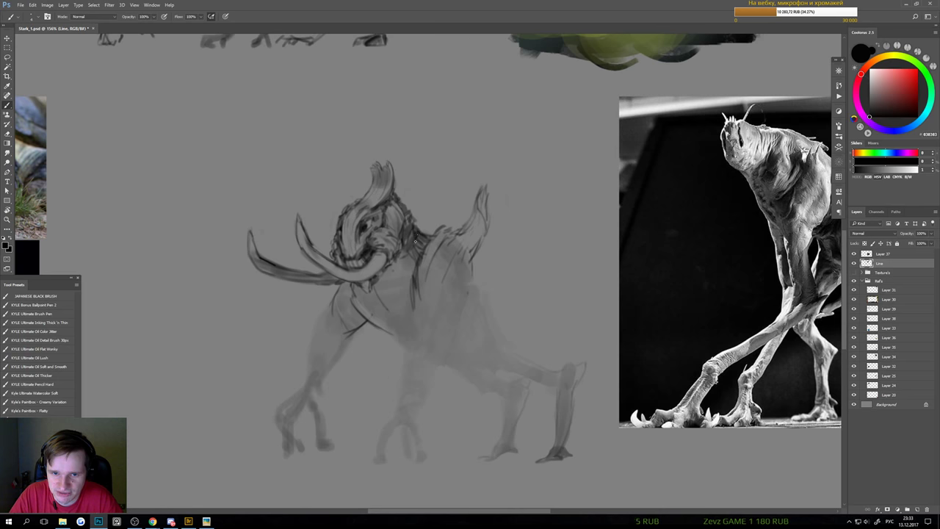
{"action": "mouse_move", "coordinate": [397, 301]}
{"action": "left_mouse_down"}
{"action": "mouse_move", "coordinate": [323, 305]}
{"action": "mouse_move", "coordinate": [408, 298]}
{"action": "left_mouse_up"}
{"action": "left_click_drag", "start_coordinate": [411, 295], "coordinate": [421, 273]}
{"action": "scroll", "coordinate": [437, 286], "scroll_direction": "down", "scroll_amount": 5}
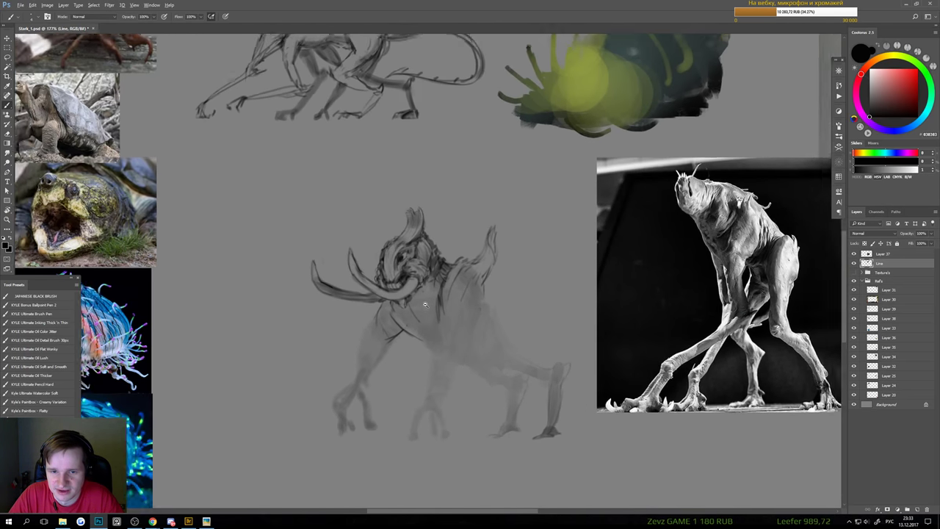
{"action": "scroll", "coordinate": [430, 302], "scroll_direction": "up", "scroll_amount": 3}
{"action": "scroll", "coordinate": [426, 311], "scroll_direction": "down", "scroll_amount": 1}
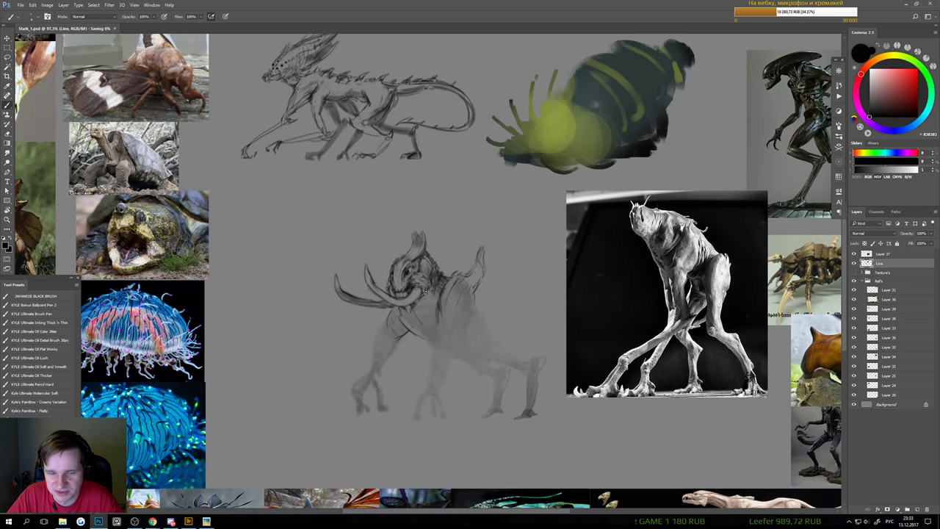
{"action": "scroll", "coordinate": [441, 290], "scroll_direction": "up", "scroll_amount": 1}
{"action": "left_click_drag", "start_coordinate": [445, 299], "coordinate": [421, 257]}
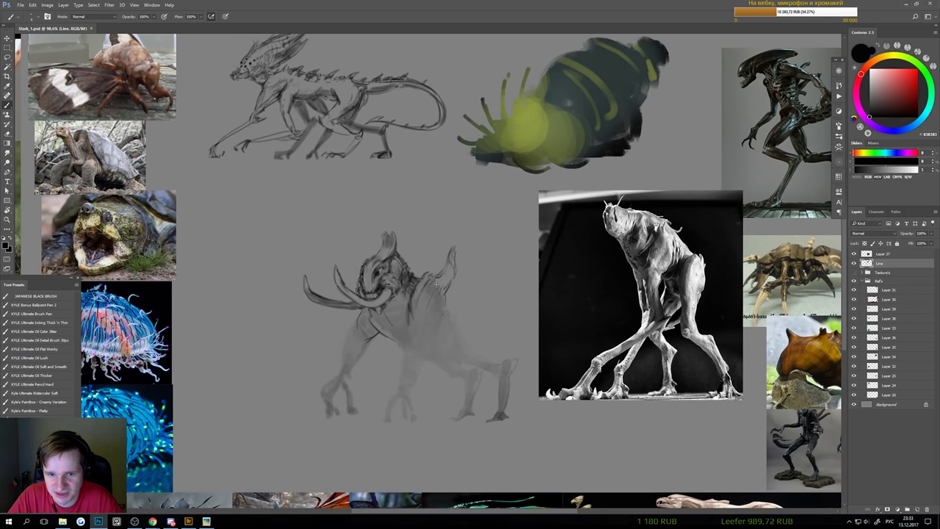
Try to lengthen the creature's legs by selecting the lower body with a rectangular marquee and stretching it downward and slightly wider
{"action": "scroll", "coordinate": [406, 335], "scroll_direction": "up", "scroll_amount": 2}
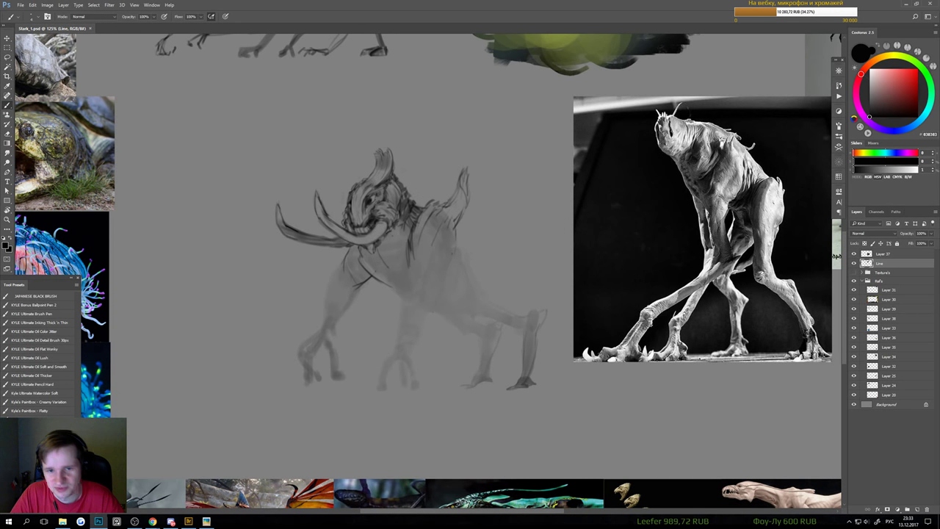
{"action": "scroll", "coordinate": [418, 338], "scroll_direction": "up", "scroll_amount": 1}
{"action": "left_click_drag", "start_coordinate": [418, 338], "coordinate": [382, 276]}
{"action": "key", "text": "m"}
{"action": "left_click_drag", "start_coordinate": [594, 387], "coordinate": [193, 225]}
{"action": "key", "text": "ctrl+t"}
{"action": "left_click_drag", "start_coordinate": [394, 386], "coordinate": [393, 429]}
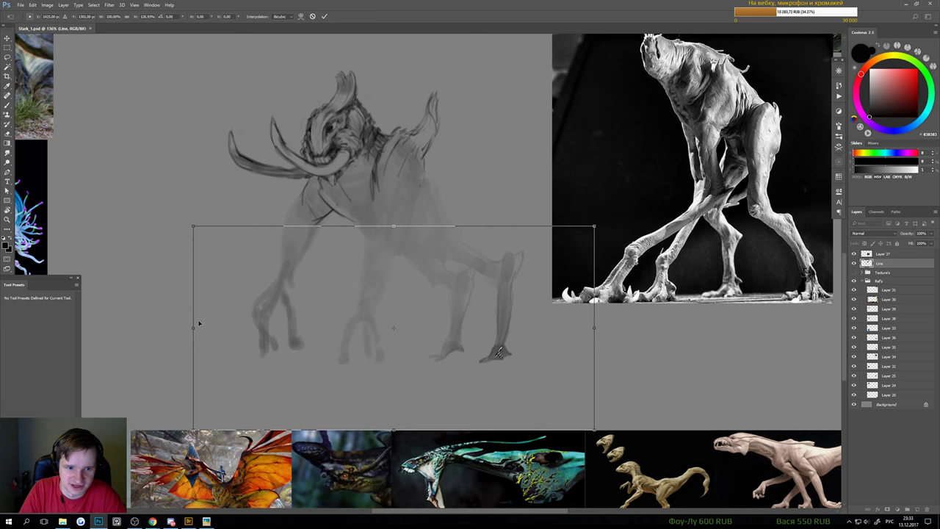
{"action": "left_click_drag", "start_coordinate": [193, 328], "coordinate": [171, 328]}
{"action": "left_click_drag", "start_coordinate": [292, 302], "coordinate": [303, 304]}
{"action": "key", "text": "Return"}
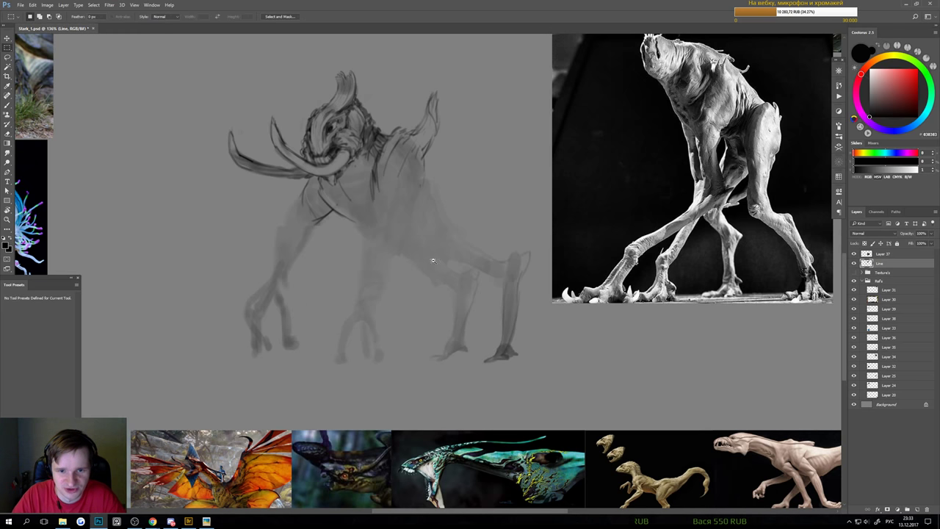
Compare the whole creature's proportions with and without the leg stretch by repeatedly undoing and redoing it
{"action": "scroll", "coordinate": [433, 331], "scroll_direction": "down", "scroll_amount": 5}
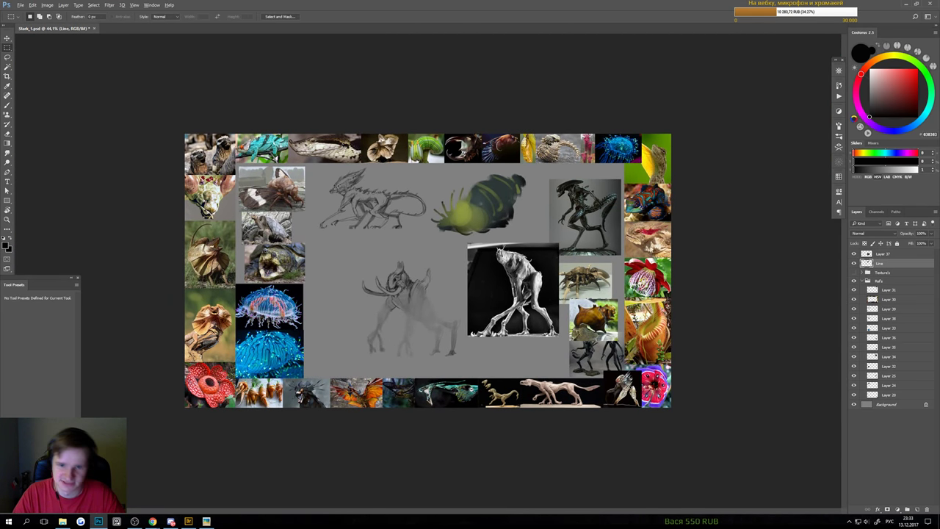
{"action": "scroll", "coordinate": [473, 391], "scroll_direction": "up", "scroll_amount": 1}
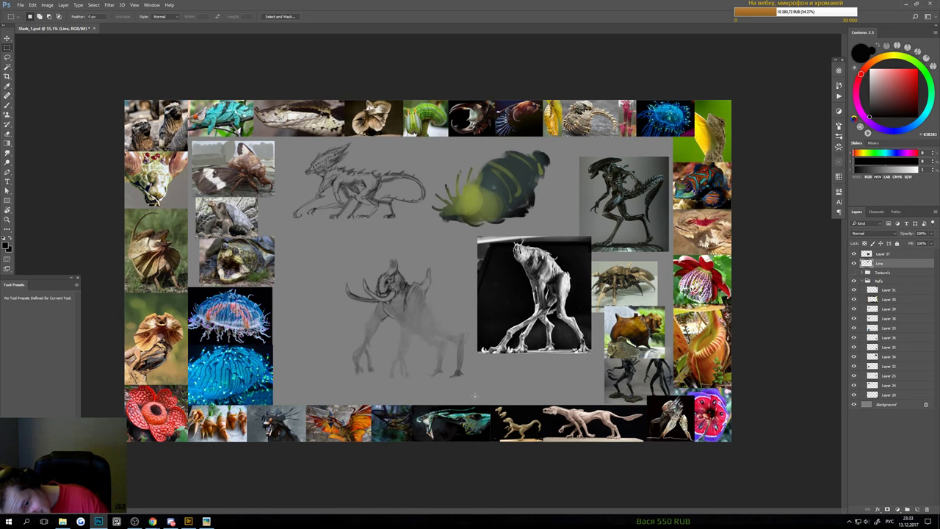
{"action": "key", "text": "ctrl+alt+z"}
{"action": "key", "text": "ctrl+alt+z"}
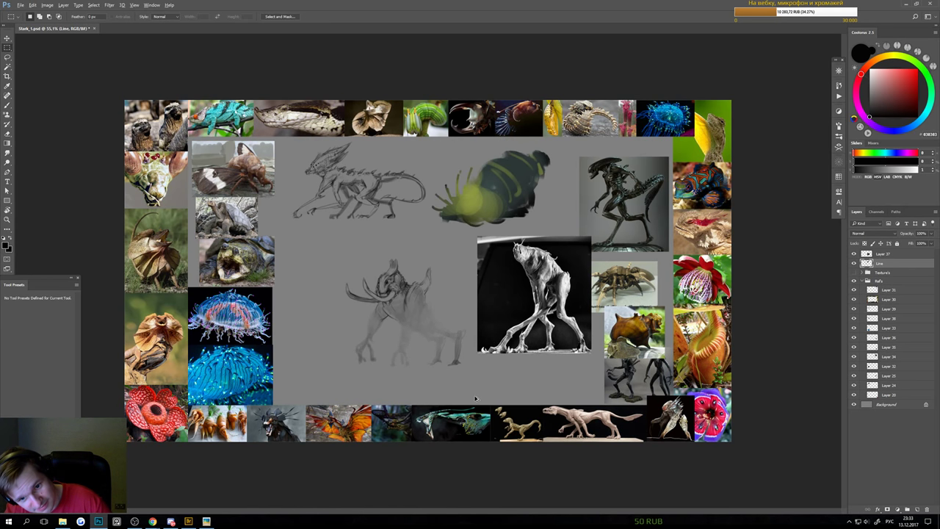
{"action": "key", "text": "ctrl+z"}
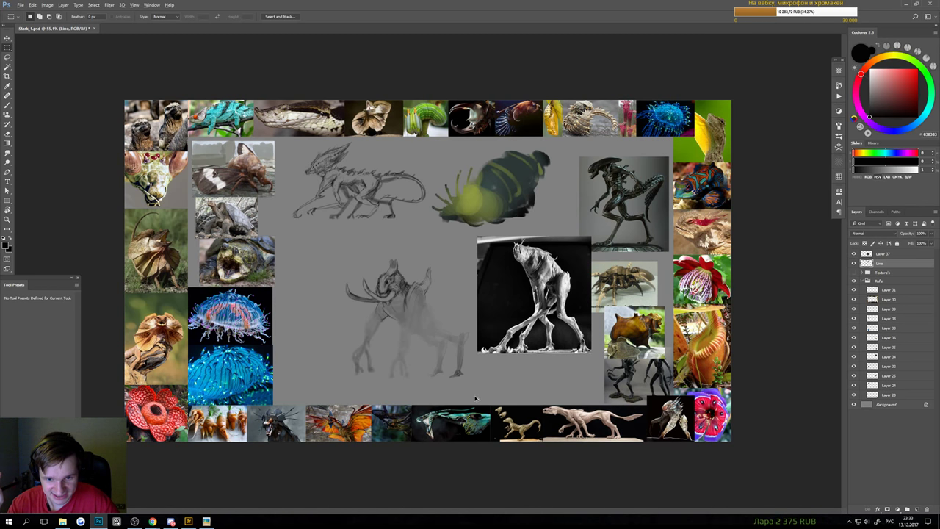
{"action": "key", "text": "ctrl+z"}
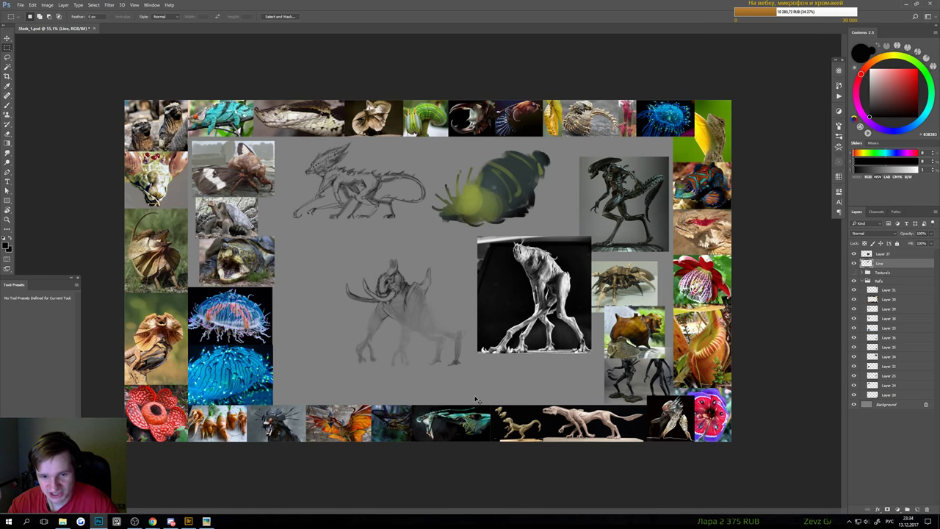
{"action": "key", "text": "ctrl+z"}
{"action": "key", "text": "ctrl+z"}
{"action": "key", "text": "ctrl+z"}
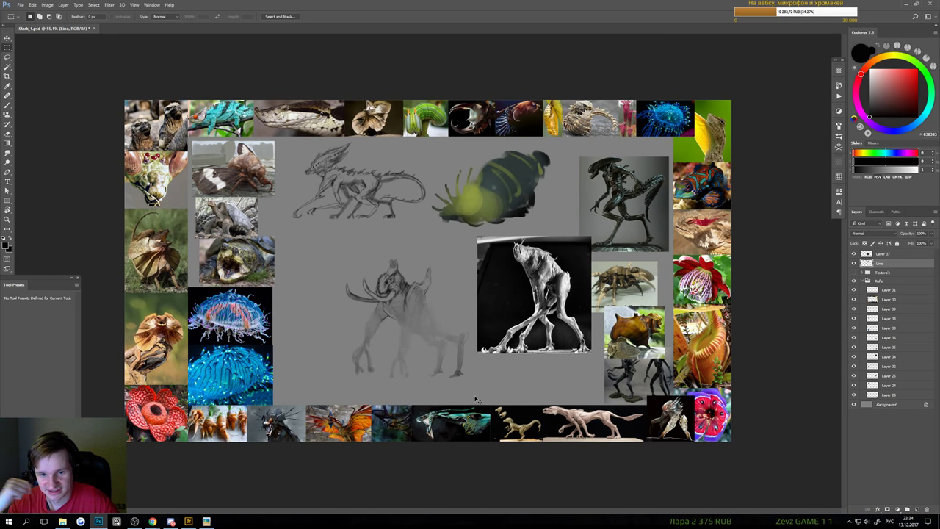
{"action": "key", "text": "ctrl+z"}
{"action": "key", "text": "ctrl+z"}
{"action": "key", "text": "ctrl+z"}
{"action": "key", "text": "ctrl+z"}
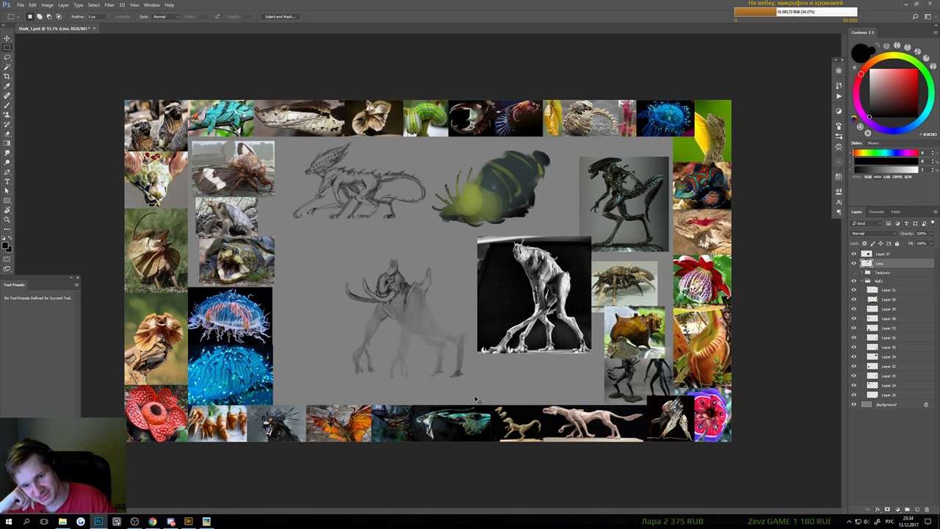
{"action": "key", "text": "ctrl+z"}
{"action": "key", "text": "ctrl+z"}
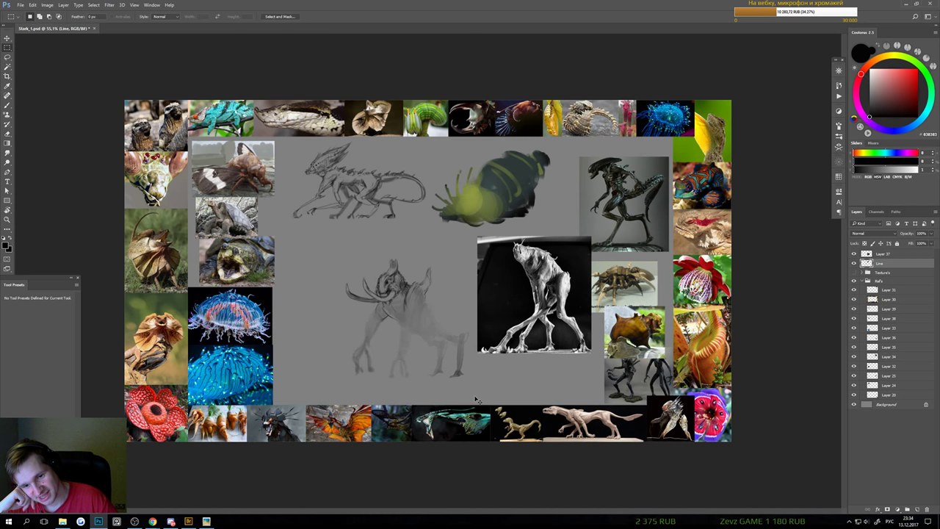
{"action": "key", "text": "ctrl+z"}
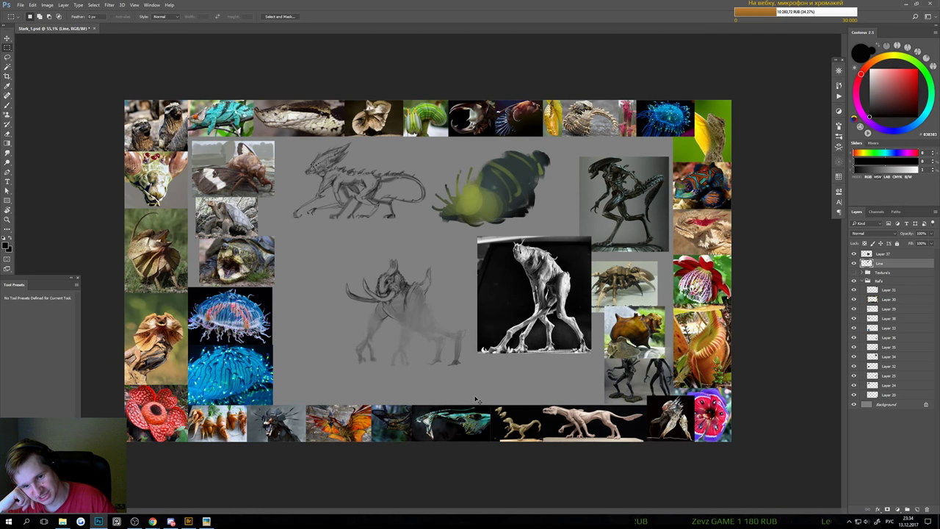
{"action": "key", "text": "ctrl+z"}
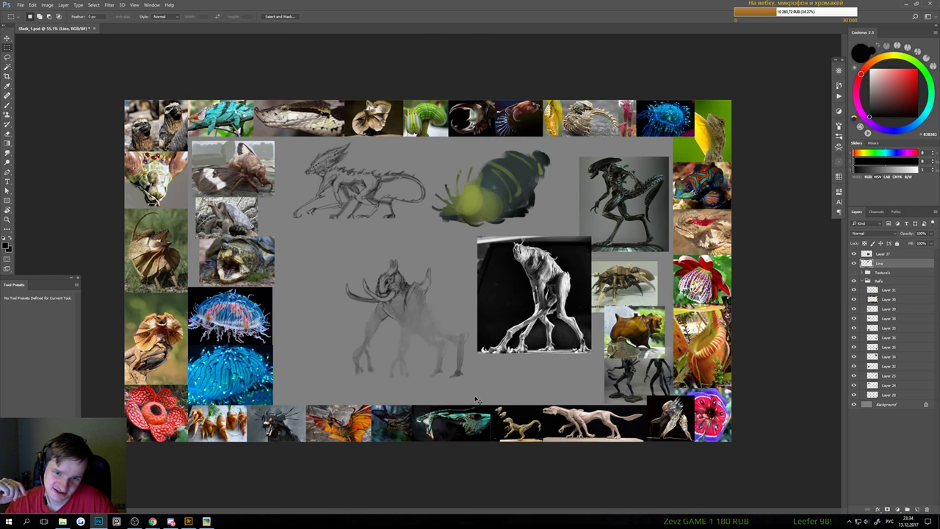
{"action": "key", "text": "ctrl+z"}
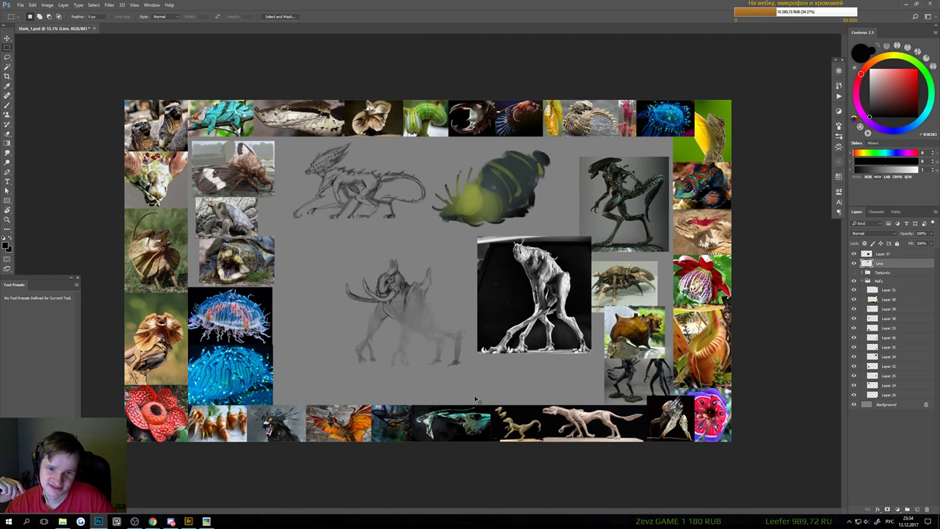
{"action": "key", "text": "ctrl+z"}
Undo the leg stretch, stepping back to the rectangular selection around the lower body
{"action": "left_click_drag", "start_coordinate": [408, 321], "coordinate": [470, 320]}
{"action": "key", "text": "ctrl+alt+z"}
{"action": "key", "text": "ctrl+alt+z"}
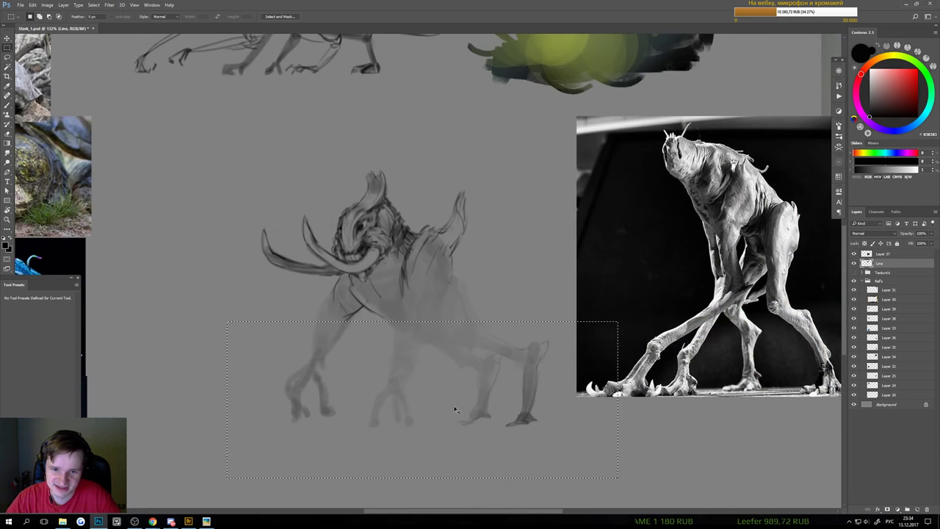
Stretch the selected lower body of the creature downward with Free Transform, to about 107% height, to lengthen the legs
{"action": "key", "text": "ctrl+t"}
{"action": "left_click_drag", "start_coordinate": [400, 337], "coordinate": [353, 338]}
{"action": "left_click_drag", "start_coordinate": [410, 404], "coordinate": [410, 410]}
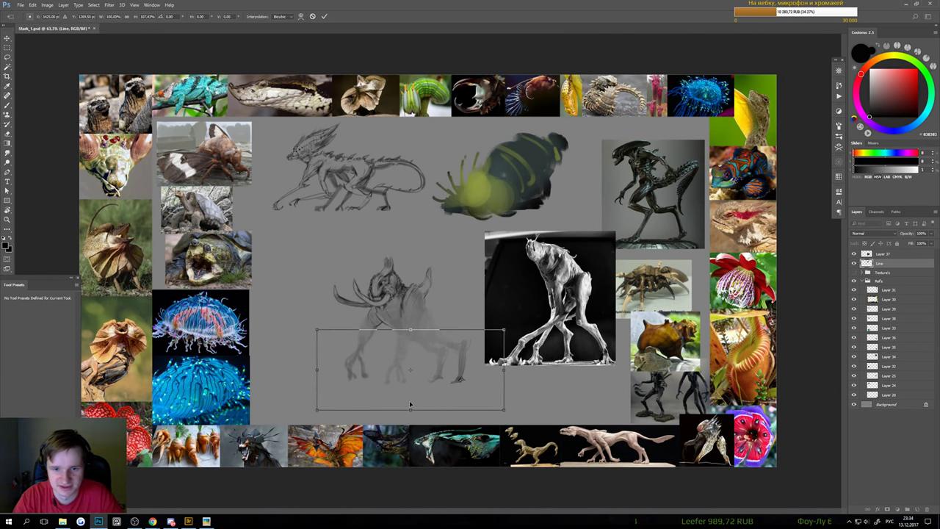
{"action": "key", "text": "Return"}
{"action": "scroll", "coordinate": [426, 346], "scroll_direction": "up", "scroll_amount": 3}
{"action": "left_click_drag", "start_coordinate": [441, 308], "coordinate": [469, 268]}
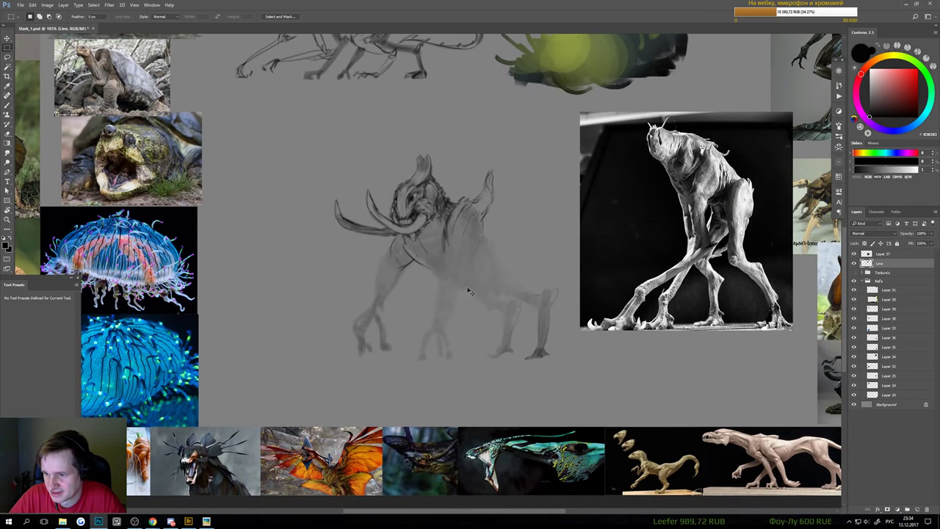
{"action": "scroll", "coordinate": [470, 291], "scroll_direction": "down", "scroll_amount": 1}
{"action": "key", "text": "b"}
{"action": "scroll", "coordinate": [458, 290], "scroll_direction": "up", "scroll_amount": 3}
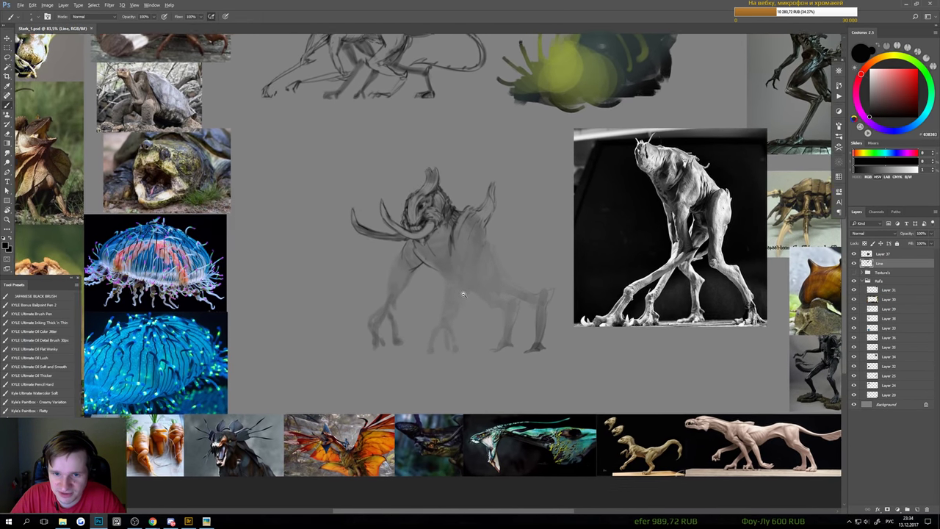
{"action": "scroll", "coordinate": [400, 266], "scroll_direction": "up", "scroll_amount": 1}
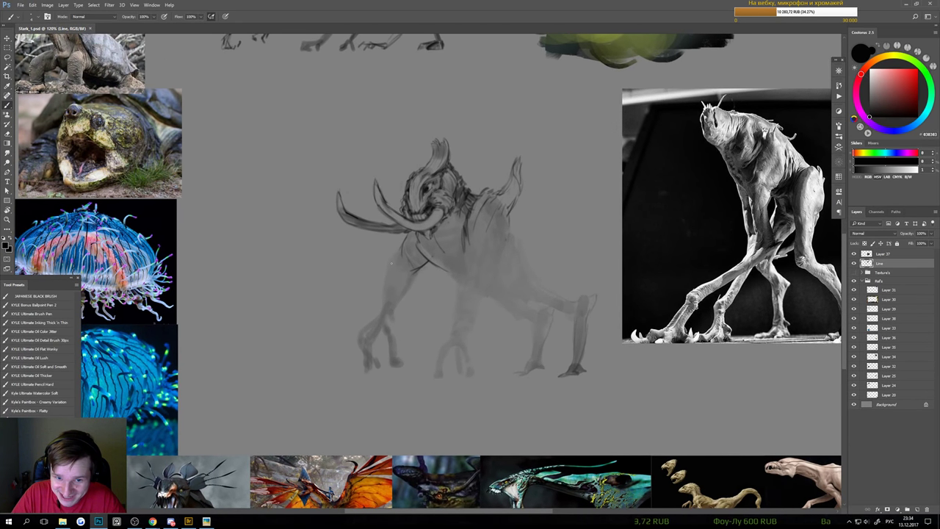
{"action": "scroll", "coordinate": [415, 282], "scroll_direction": "down", "scroll_amount": 3}
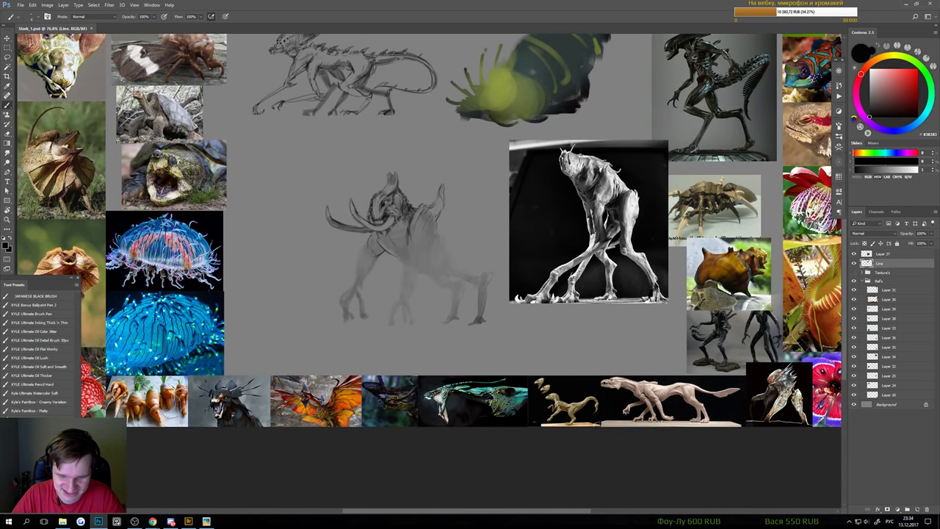
{"action": "key", "text": "ctrl+t"}
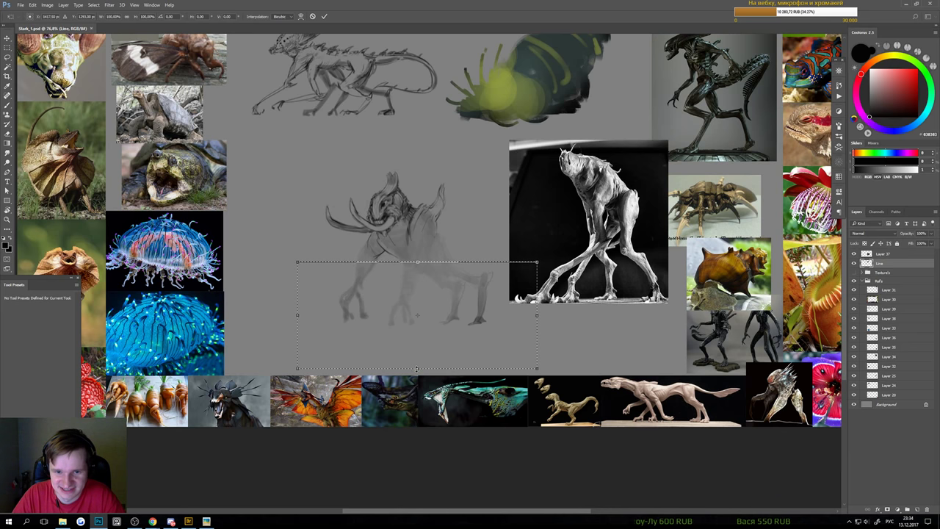
{"action": "key", "text": "Return"}
{"action": "scroll", "coordinate": [421, 270], "scroll_direction": "up", "scroll_amount": 2}
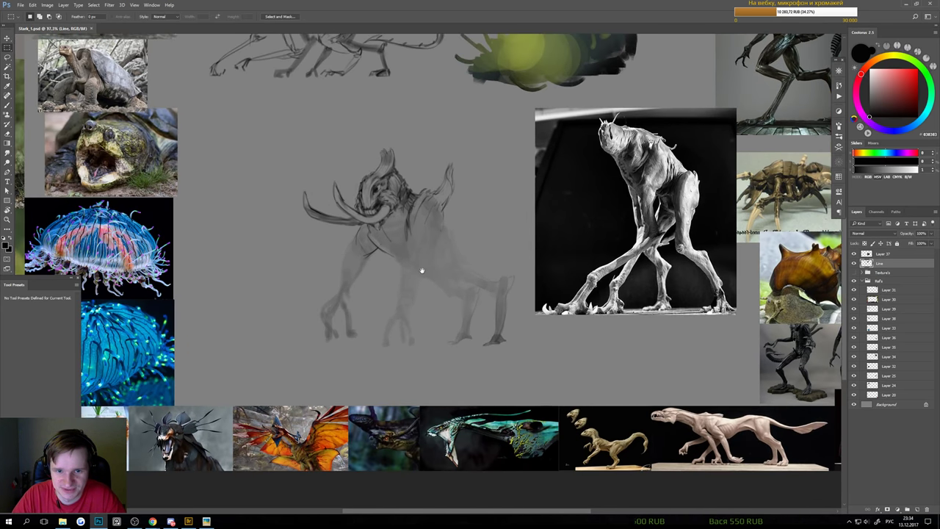
Erase the shoulder spike and redraw it as a thinner spike sweeping back and up from the shoulder
{"action": "key", "text": "b"}
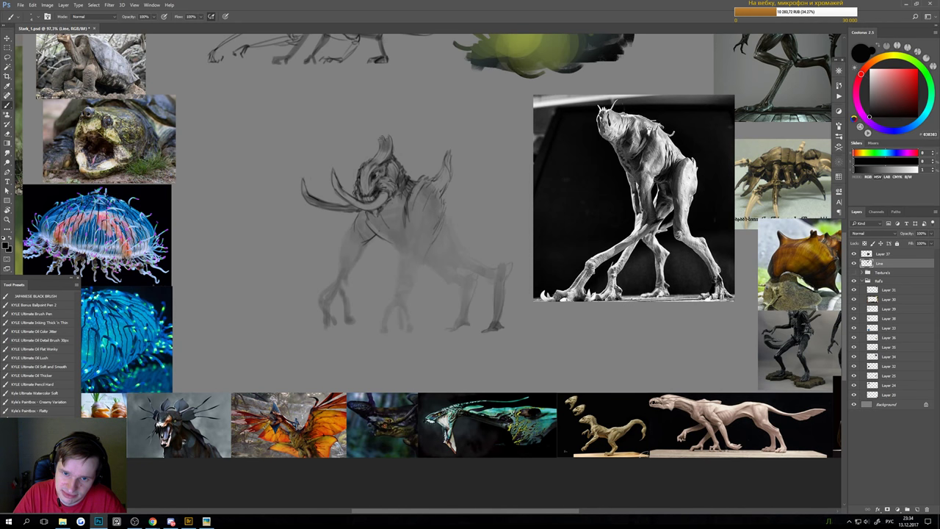
{"action": "key", "text": "e"}
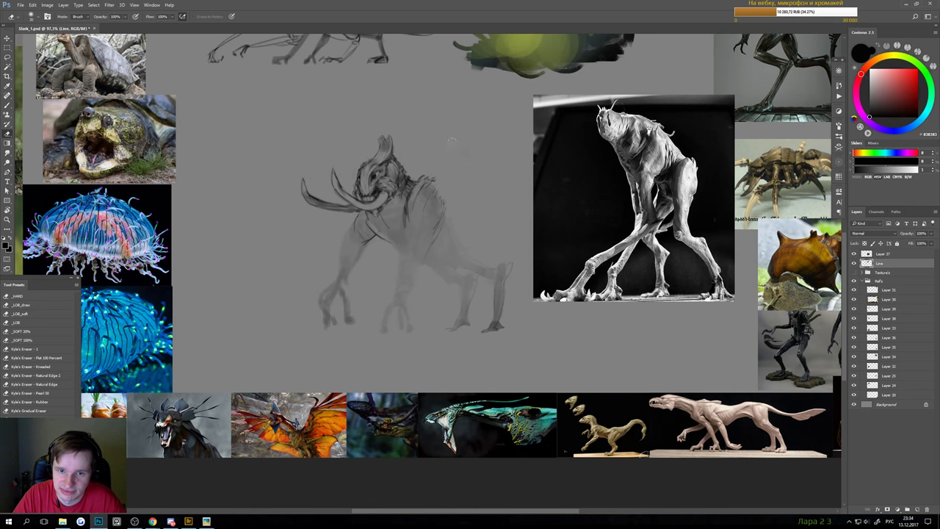
{"action": "key", "text": "b"}
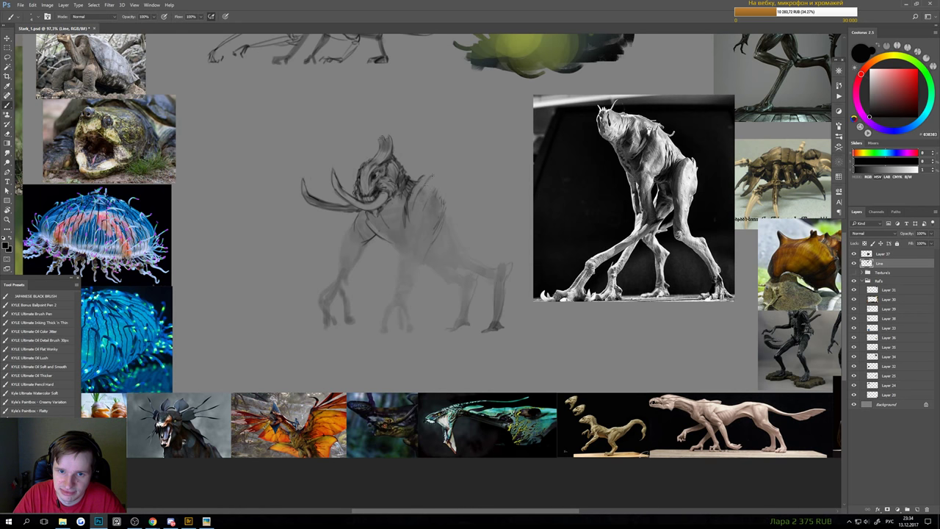
{"action": "left_click_drag", "start_coordinate": [436, 182], "coordinate": [460, 168]}
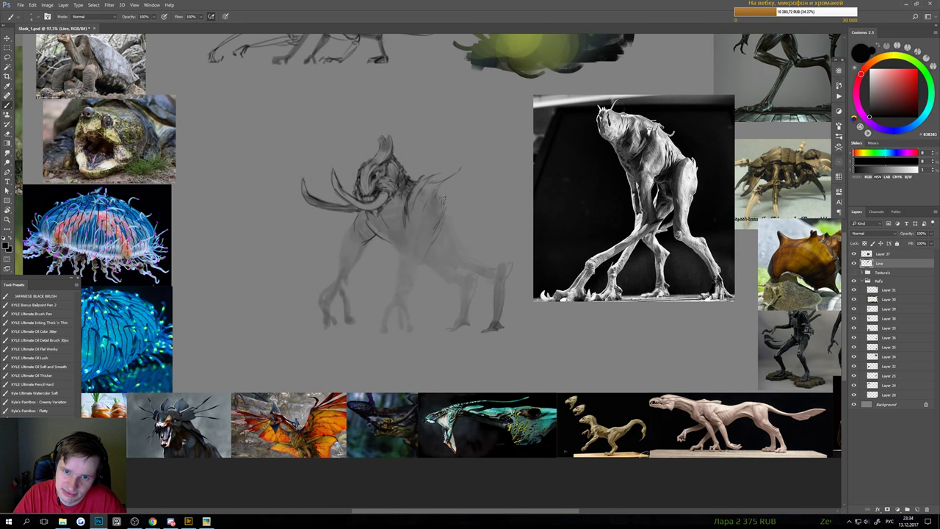
{"action": "left_click_drag", "start_coordinate": [443, 203], "coordinate": [458, 174]}
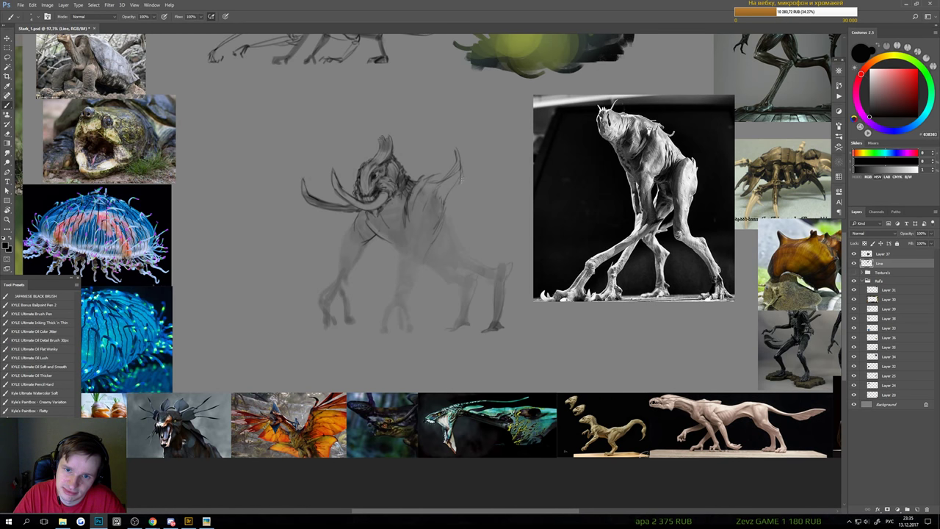
Bend the shoulder spike's tip into a forward hook and clean up its edge with the eraser
{"action": "key", "text": "ctrl+minus"}
{"action": "key", "text": "ctrl+minus"}
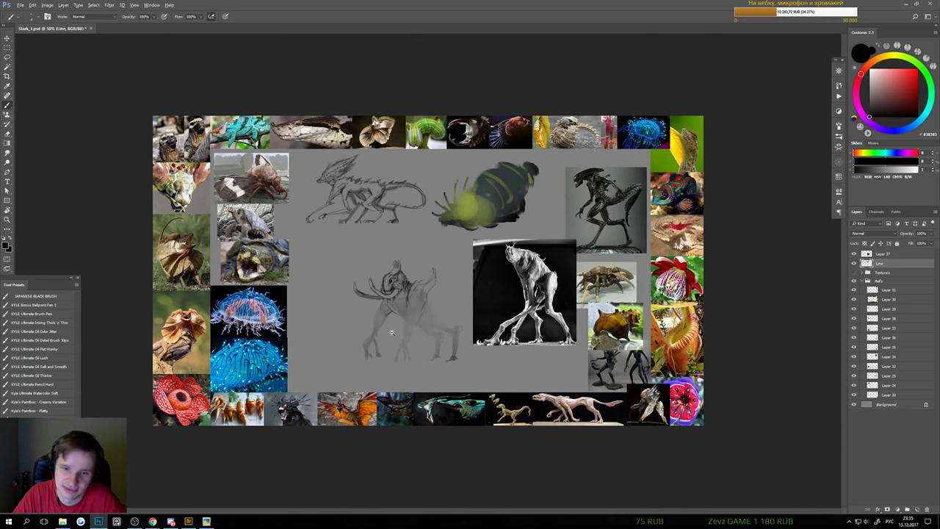
{"action": "left_click_drag", "start_coordinate": [391, 332], "coordinate": [421, 338]}
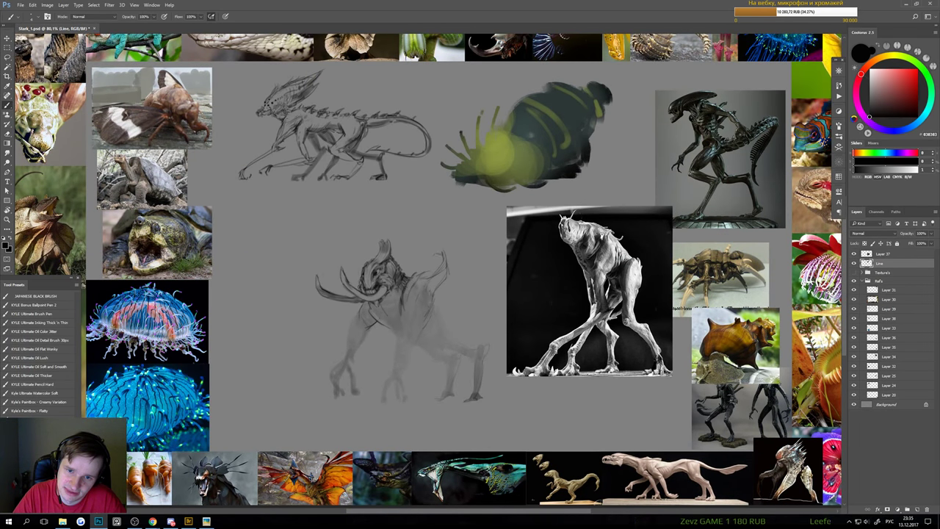
{"action": "scroll", "coordinate": [437, 251], "scroll_direction": "up", "scroll_amount": 1}
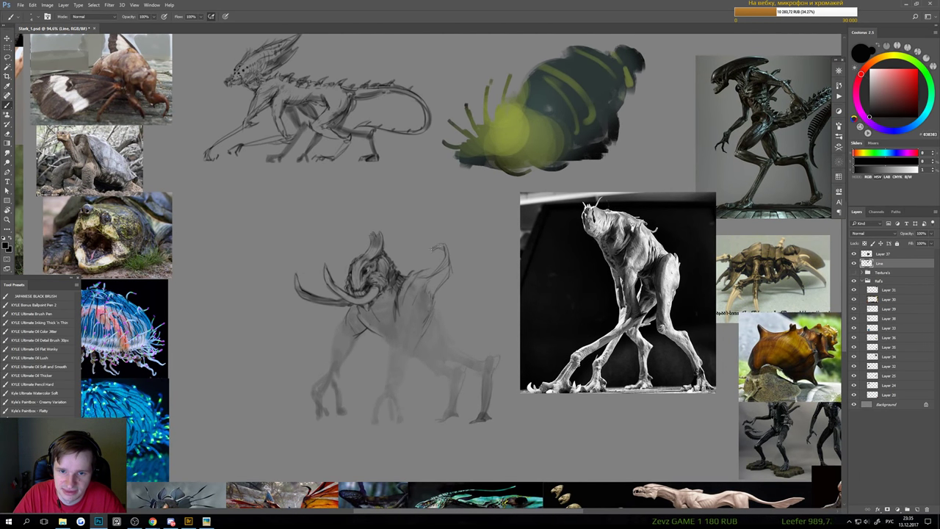
{"action": "key", "text": "e"}
{"action": "left_click_drag", "start_coordinate": [433, 251], "coordinate": [427, 256]}
{"action": "key", "text": "b"}
{"action": "key", "text": "ctrl+minus"}
{"action": "left_click_drag", "start_coordinate": [391, 308], "coordinate": [408, 310]}
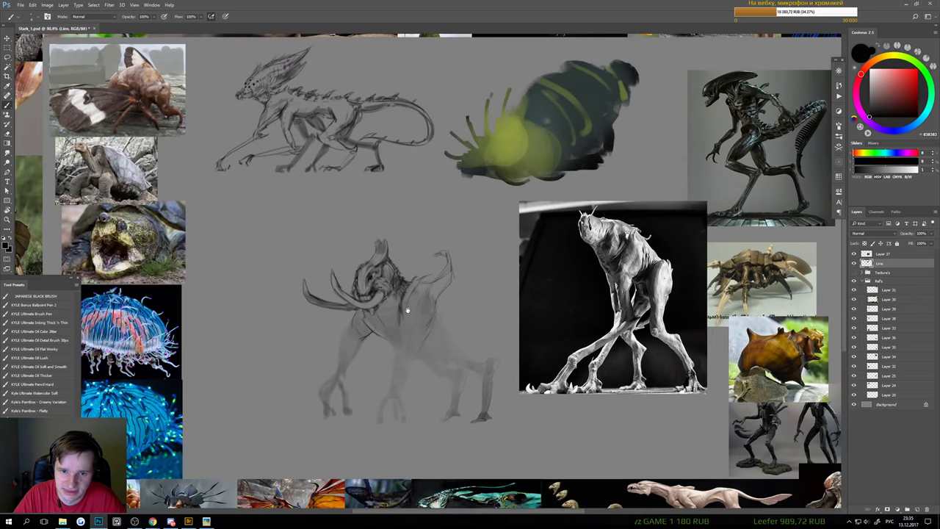
Try a taller tip on the head horn and sketch contour lines across the chest and flank
{"action": "scroll", "coordinate": [407, 310], "scroll_direction": "up", "scroll_amount": 2}
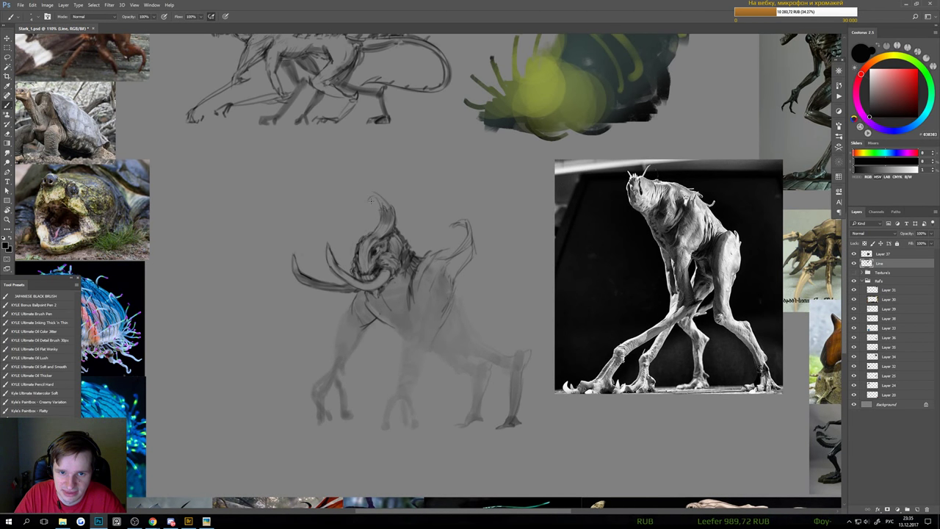
{"action": "scroll", "coordinate": [369, 208], "scroll_direction": "down", "scroll_amount": 6}
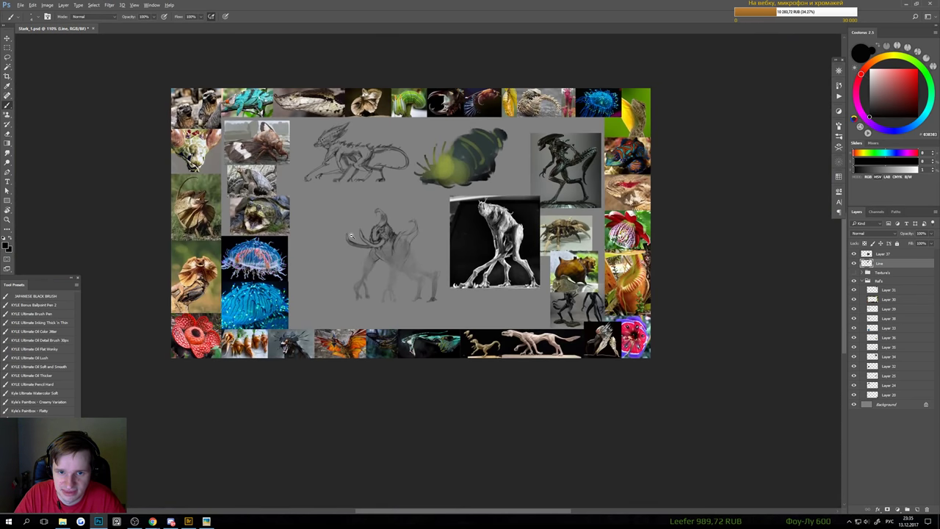
{"action": "scroll", "coordinate": [409, 295], "scroll_direction": "up", "scroll_amount": 3}
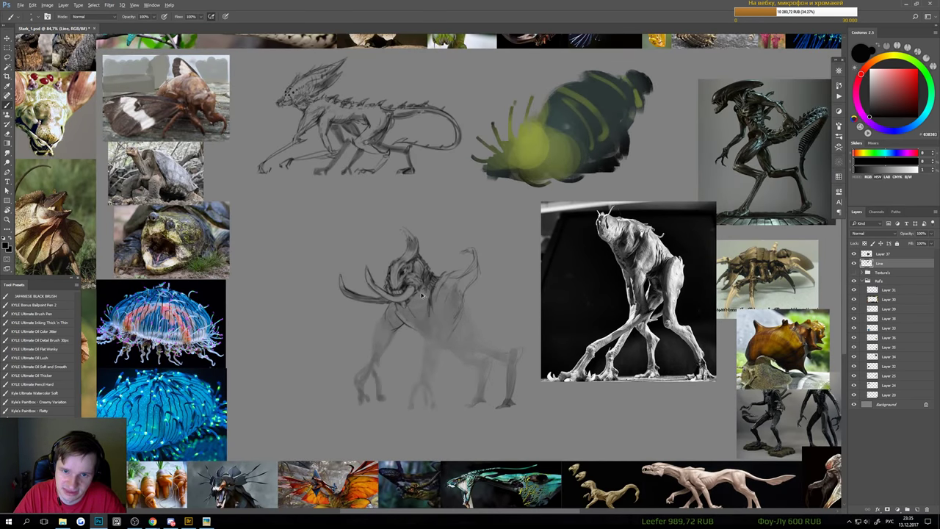
{"action": "mouse_move", "coordinate": [441, 316]}
{"action": "left_mouse_down"}
{"action": "mouse_move", "coordinate": [475, 336]}
{"action": "mouse_move", "coordinate": [401, 239]}
{"action": "left_mouse_up"}
{"action": "scroll", "coordinate": [447, 301], "scroll_direction": "up", "scroll_amount": 1}
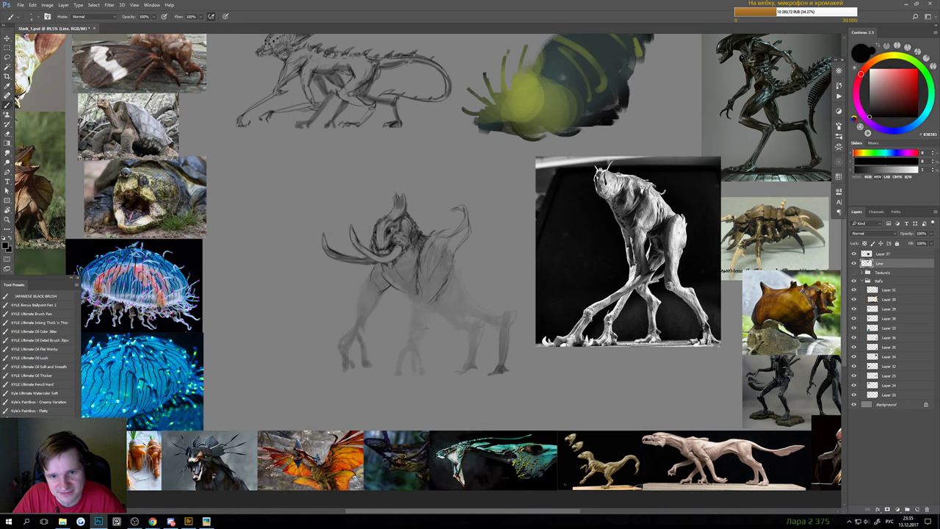
Try sketching a long curved line from the chest down over the middle leg, undoing and redrawing strokes
{"action": "mouse_move", "coordinate": [420, 320]}
{"action": "left_mouse_down"}
{"action": "mouse_move", "coordinate": [401, 323]}
{"action": "mouse_move", "coordinate": [433, 323]}
{"action": "left_mouse_up"}
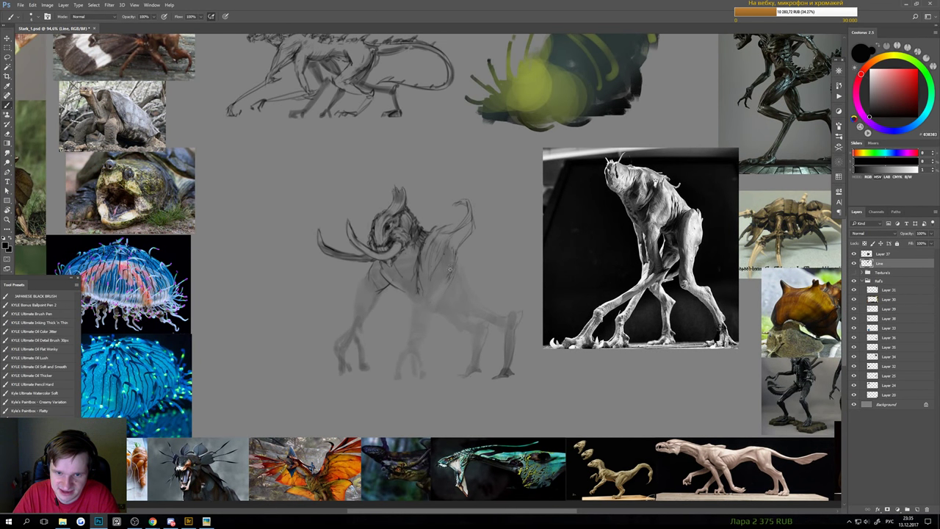
{"action": "key", "text": "ctrl+z"}
{"action": "mouse_move", "coordinate": [418, 276]}
{"action": "left_mouse_down"}
{"action": "mouse_move", "coordinate": [435, 308]}
{"action": "mouse_move", "coordinate": [455, 267]}
{"action": "mouse_move", "coordinate": [445, 337]}
{"action": "left_mouse_up"}
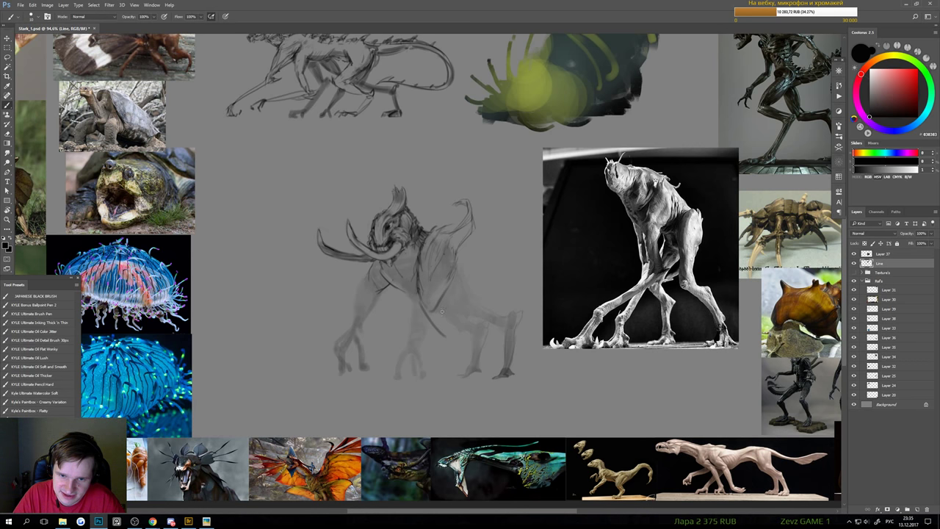
{"action": "left_click_drag", "start_coordinate": [445, 293], "coordinate": [452, 338]}
{"action": "key", "text": "ctrl+z"}
{"action": "mouse_move", "coordinate": [440, 298]}
{"action": "left_mouse_down"}
{"action": "mouse_move", "coordinate": [451, 334]}
{"action": "mouse_move", "coordinate": [396, 365]}
{"action": "mouse_move", "coordinate": [454, 348]}
{"action": "left_mouse_up"}
{"action": "scroll", "coordinate": [453, 354], "scroll_direction": "down", "scroll_amount": 3}
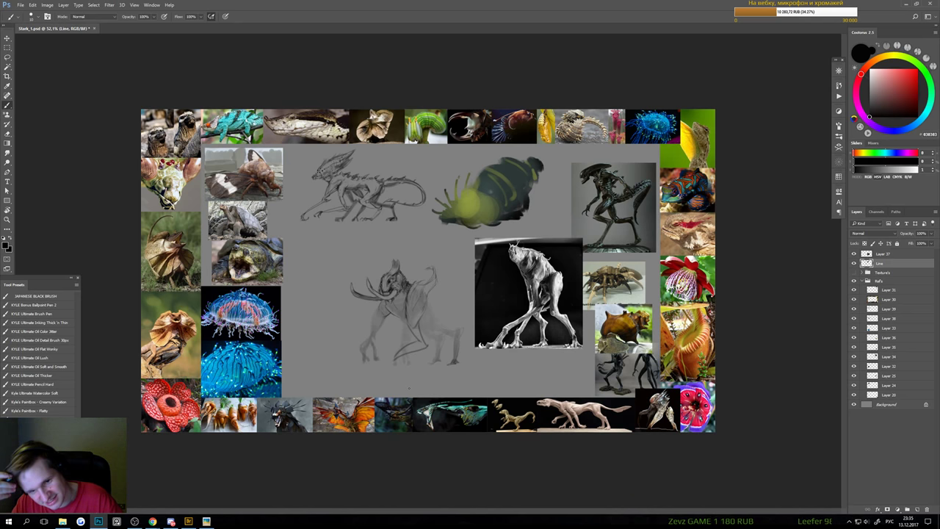
Outline and shade the front leg from the shoulder down to the wrist, alternating brush strokes with erasing
{"action": "scroll", "coordinate": [422, 335], "scroll_direction": "up", "scroll_amount": 3}
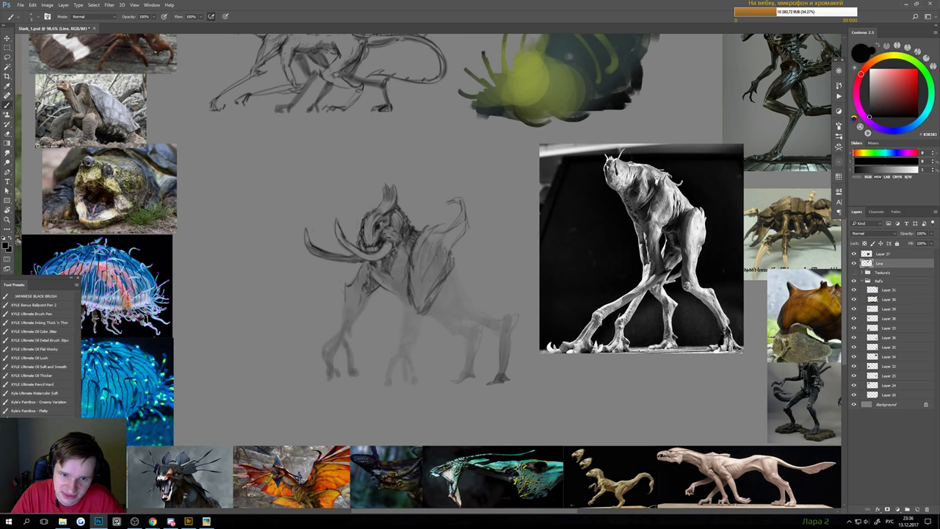
{"action": "key", "text": "e"}
{"action": "key", "text": "b"}
{"action": "left_click_drag", "start_coordinate": [348, 286], "coordinate": [332, 346]}
{"action": "key", "text": "e"}
{"action": "key", "text": "b"}
{"action": "left_click_drag", "start_coordinate": [362, 310], "coordinate": [344, 337]}
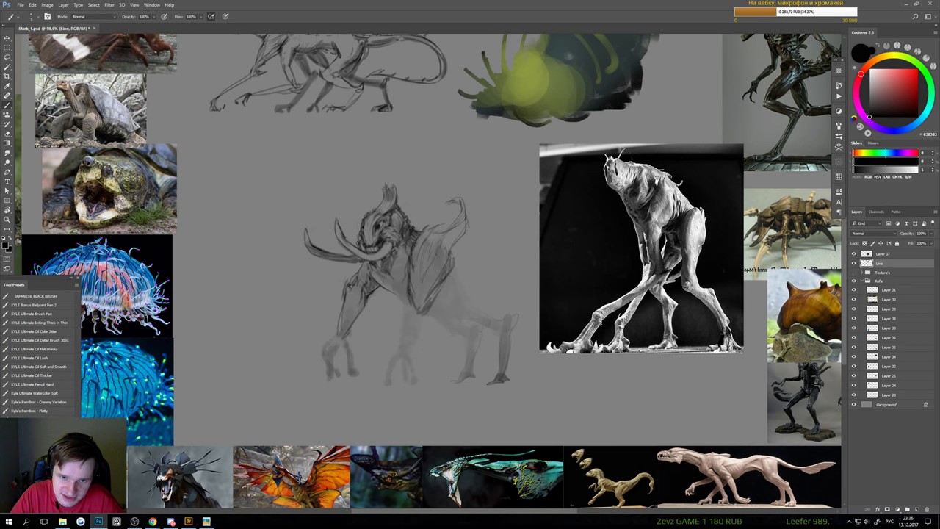
{"action": "left_click_drag", "start_coordinate": [342, 315], "coordinate": [350, 285]}
{"action": "key", "text": "e"}
{"action": "key", "text": "b"}
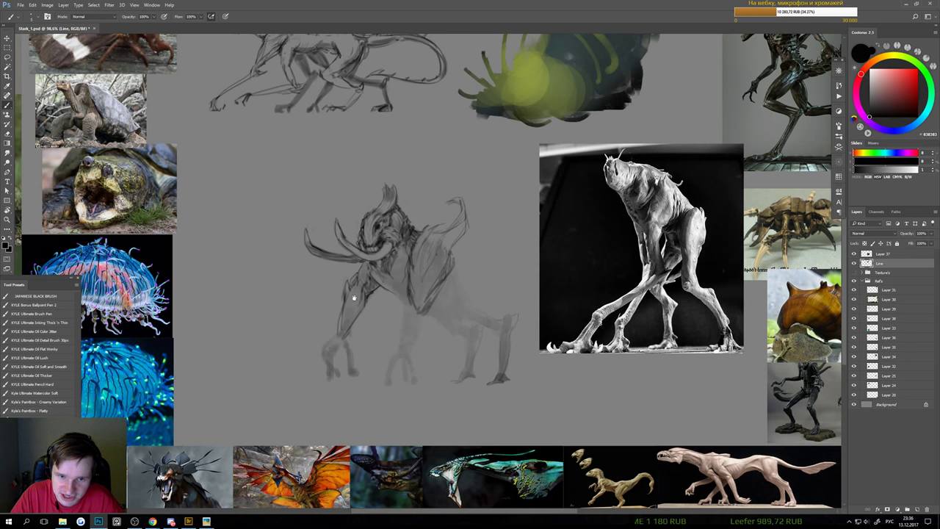
{"action": "mouse_move", "coordinate": [354, 298]}
{"action": "left_mouse_down"}
{"action": "mouse_move", "coordinate": [336, 315]}
{"action": "mouse_move", "coordinate": [351, 295]}
{"action": "left_mouse_up"}
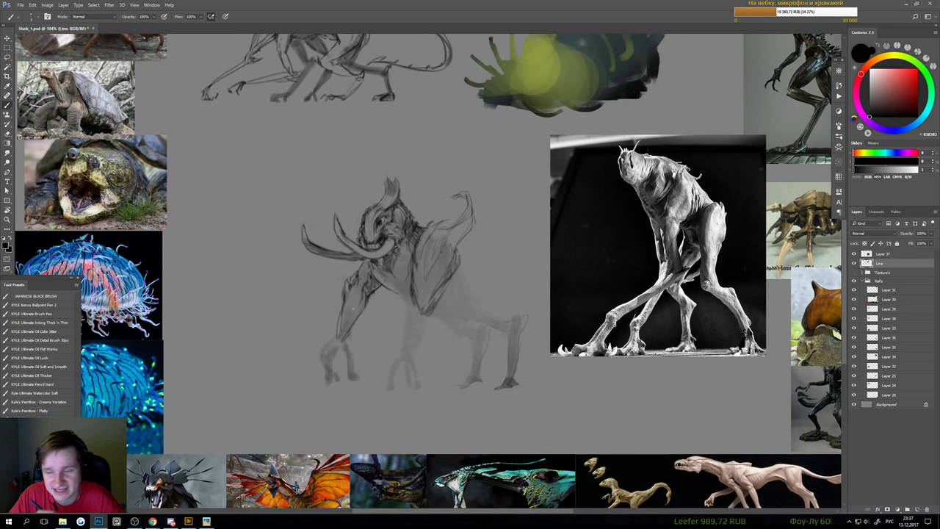
Examine the turtle, cicada and mantis reference photos up close for anatomy and surface detail
{"action": "scroll", "coordinate": [413, 278], "scroll_direction": "down", "scroll_amount": 3}
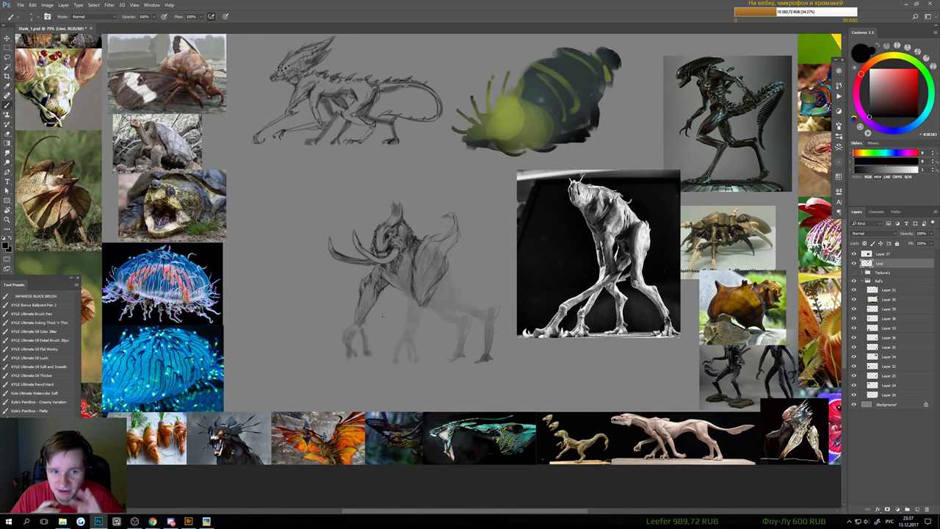
{"action": "scroll", "coordinate": [147, 177], "scroll_direction": "up", "scroll_amount": 8}
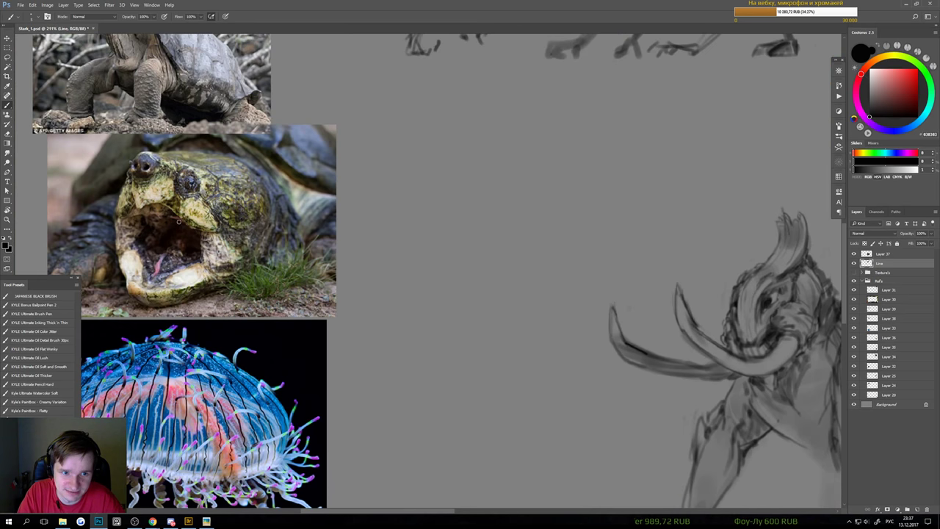
{"action": "scroll", "coordinate": [348, 411], "scroll_direction": "down", "scroll_amount": 6}
{"action": "scroll", "coordinate": [223, 225], "scroll_direction": "up", "scroll_amount": 7}
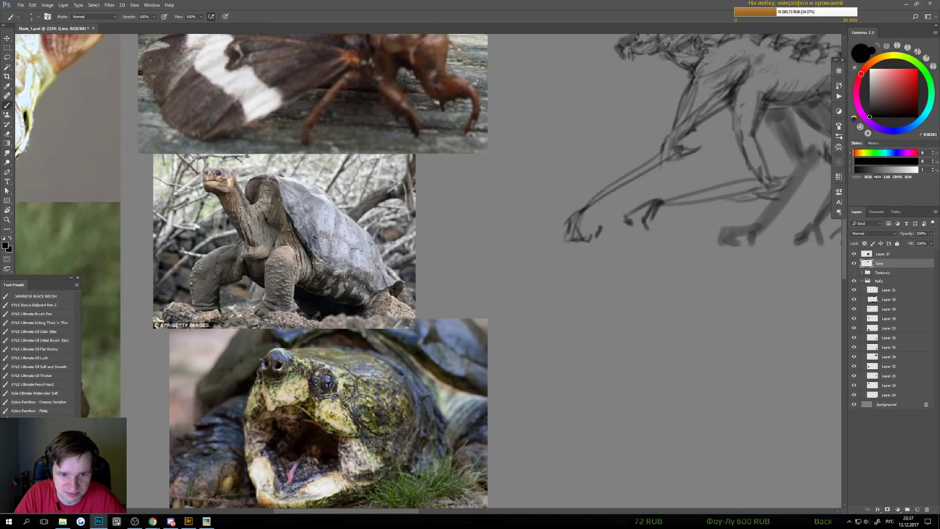
{"action": "scroll", "coordinate": [335, 193], "scroll_direction": "down", "scroll_amount": 5}
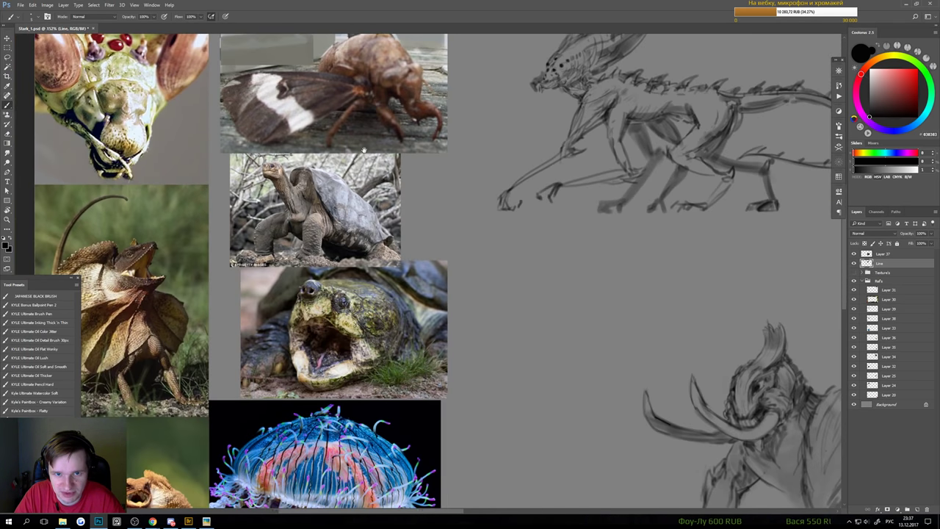
{"action": "scroll", "coordinate": [381, 225], "scroll_direction": "up", "scroll_amount": 3}
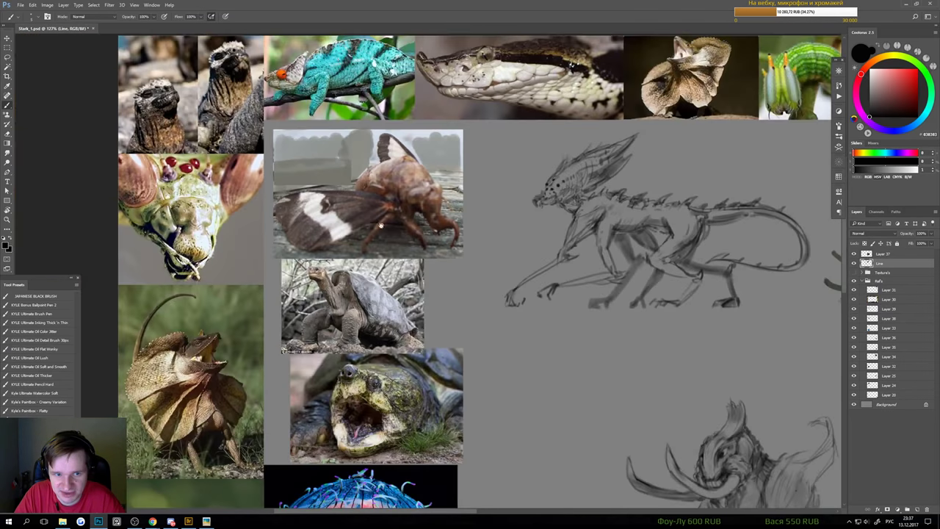
{"action": "left_click_drag", "start_coordinate": [381, 226], "coordinate": [505, 249]}
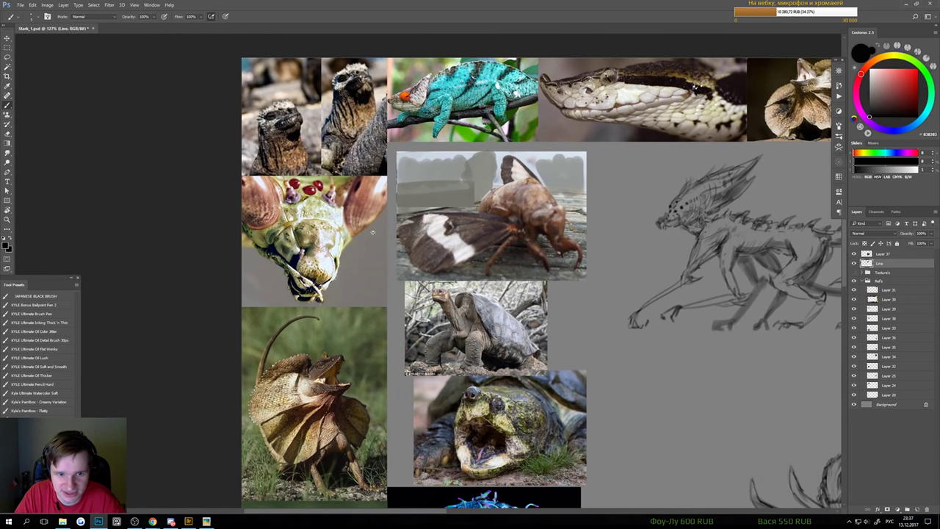
{"action": "scroll", "coordinate": [316, 234], "scroll_direction": "up", "scroll_amount": 4}
{"action": "scroll", "coordinate": [340, 292], "scroll_direction": "down", "scroll_amount": 2}
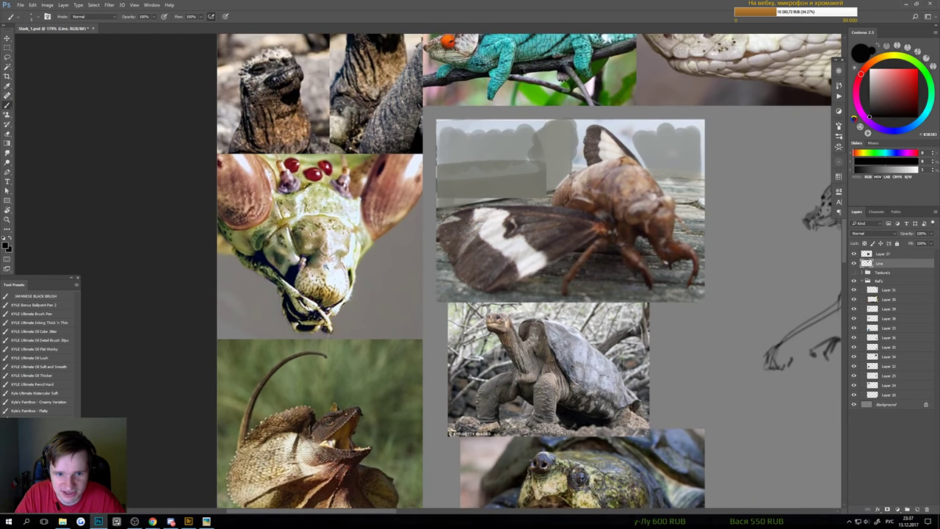
{"action": "scroll", "coordinate": [340, 292], "scroll_direction": "up", "scroll_amount": 6}
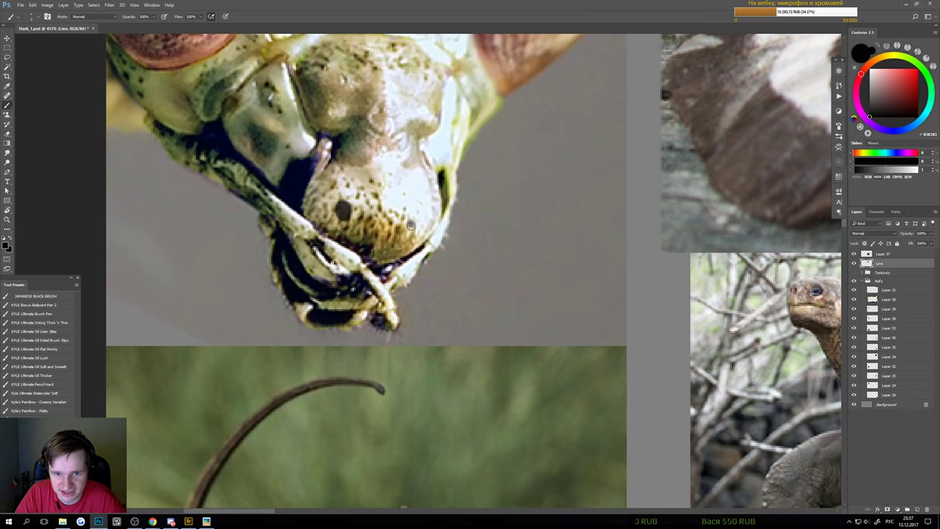
Examine the mantis head, frilled lizard and snapping turtle reference photos, comparing them with the whole board
{"action": "scroll", "coordinate": [412, 221], "scroll_direction": "down", "scroll_amount": 3}
{"action": "scroll", "coordinate": [384, 255], "scroll_direction": "up", "scroll_amount": 3}
{"action": "mouse_move", "coordinate": [345, 201]}
{"action": "left_mouse_down"}
{"action": "mouse_move", "coordinate": [347, 192]}
{"action": "mouse_move", "coordinate": [444, 227]}
{"action": "left_mouse_up"}
{"action": "key", "text": "ctrl+alt+z"}
{"action": "key", "text": "ctrl+alt+z"}
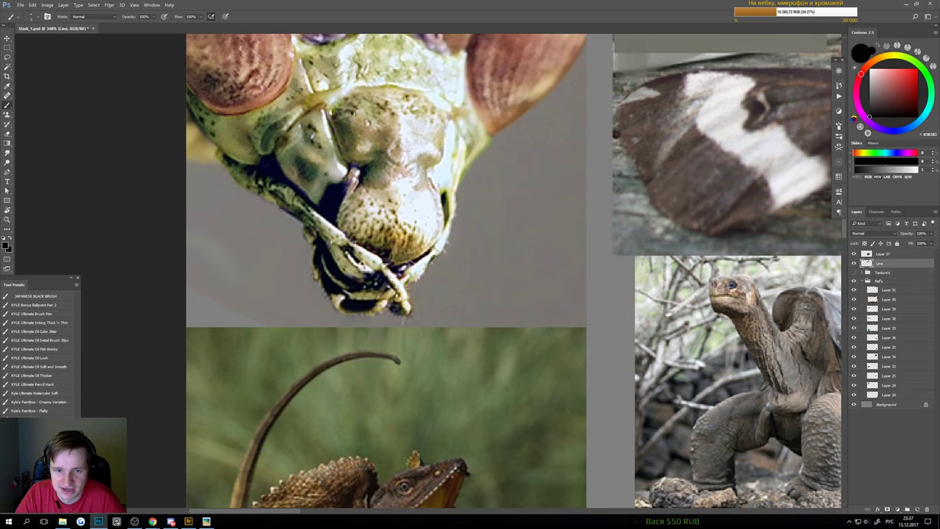
{"action": "scroll", "coordinate": [435, 254], "scroll_direction": "down", "scroll_amount": 6}
{"action": "scroll", "coordinate": [608, 244], "scroll_direction": "down", "scroll_amount": 2}
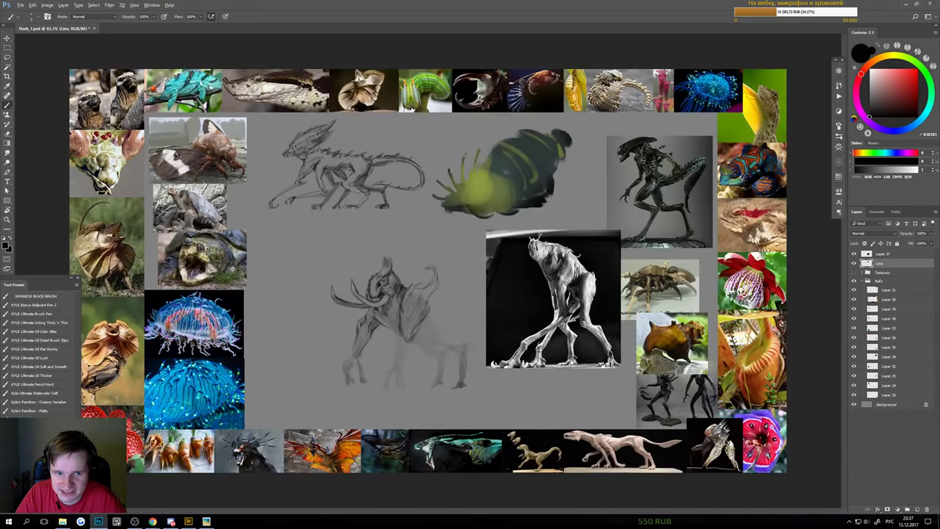
{"action": "scroll", "coordinate": [232, 269], "scroll_direction": "up", "scroll_amount": 6}
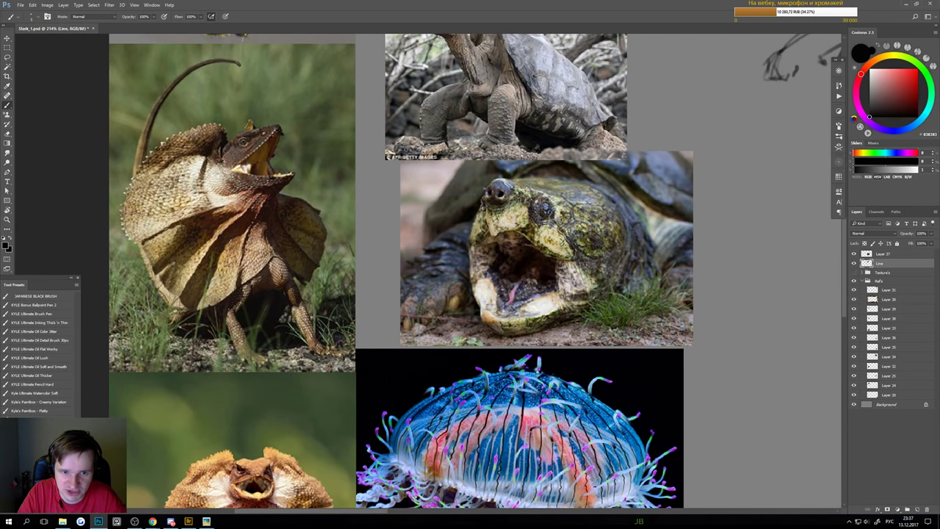
{"action": "scroll", "coordinate": [286, 236], "scroll_direction": "down", "scroll_amount": 4}
{"action": "scroll", "coordinate": [418, 251], "scroll_direction": "up", "scroll_amount": 3}
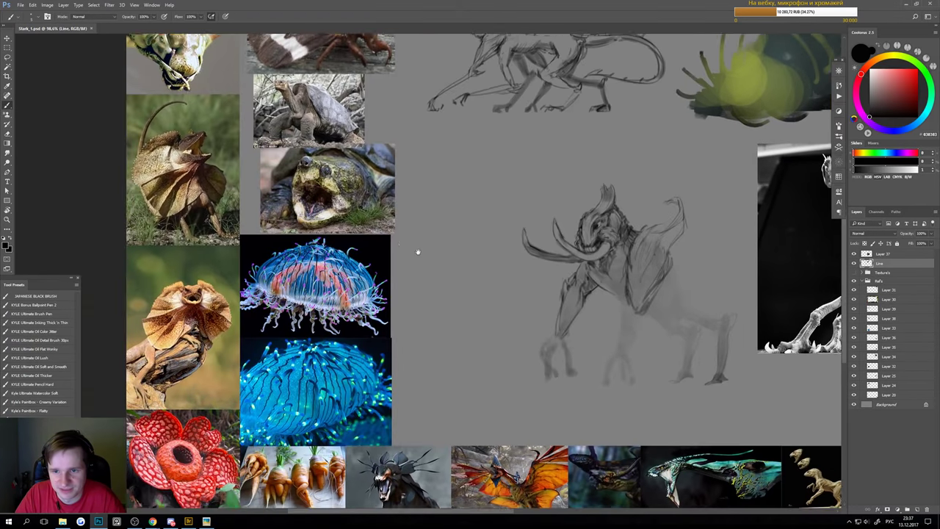
Add small brush strokes to the shoulder and upper front leg of the tusked creature
{"action": "left_click_drag", "start_coordinate": [418, 252], "coordinate": [380, 240]}
{"action": "left_click_drag", "start_coordinate": [475, 249], "coordinate": [446, 227]}
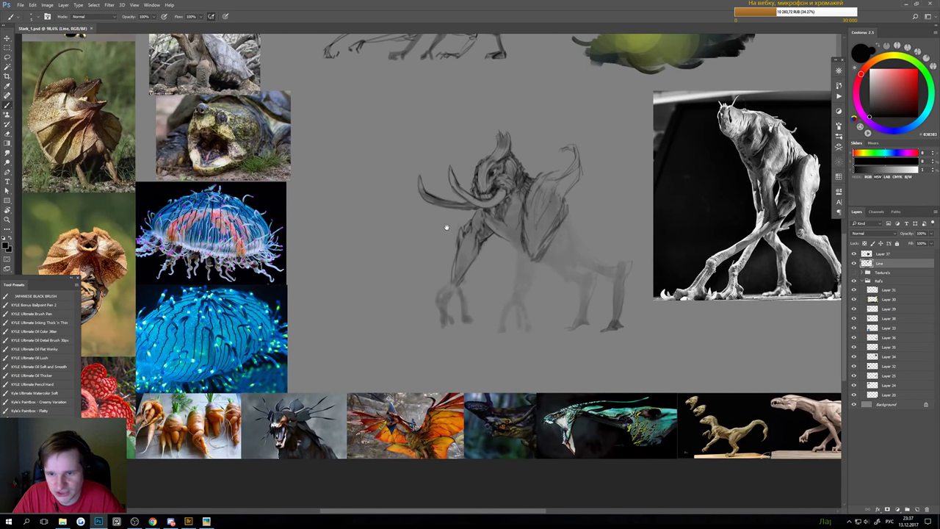
{"action": "scroll", "coordinate": [508, 233], "scroll_direction": "up", "scroll_amount": 1}
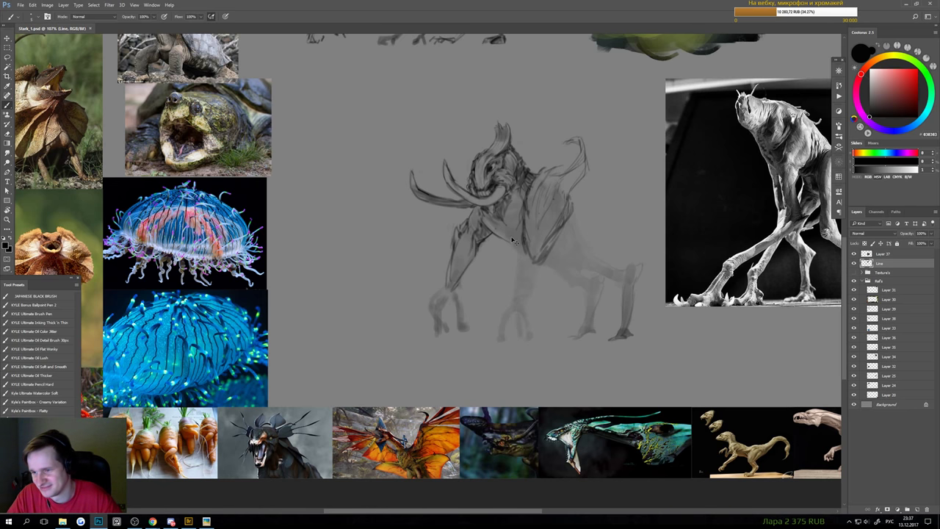
{"action": "scroll", "coordinate": [579, 243], "scroll_direction": "up", "scroll_amount": 1}
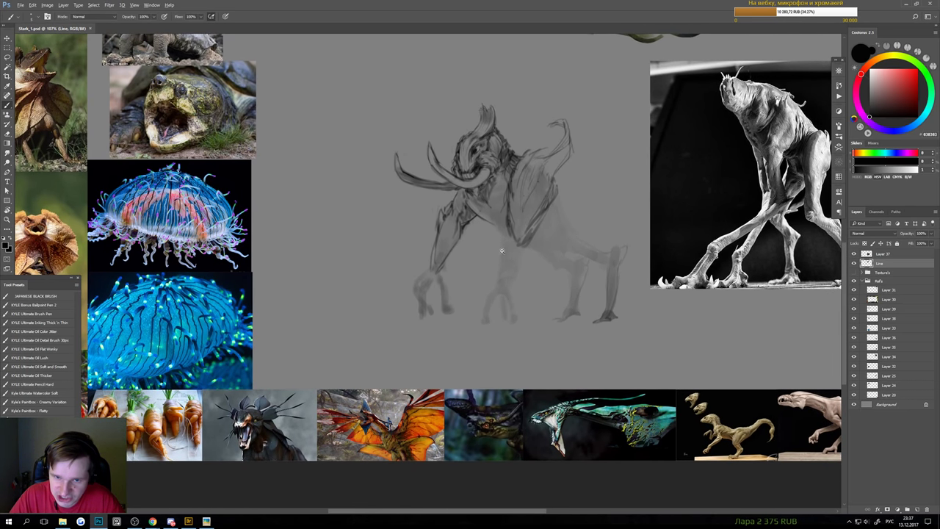
{"action": "scroll", "coordinate": [506, 255], "scroll_direction": "up", "scroll_amount": 1}
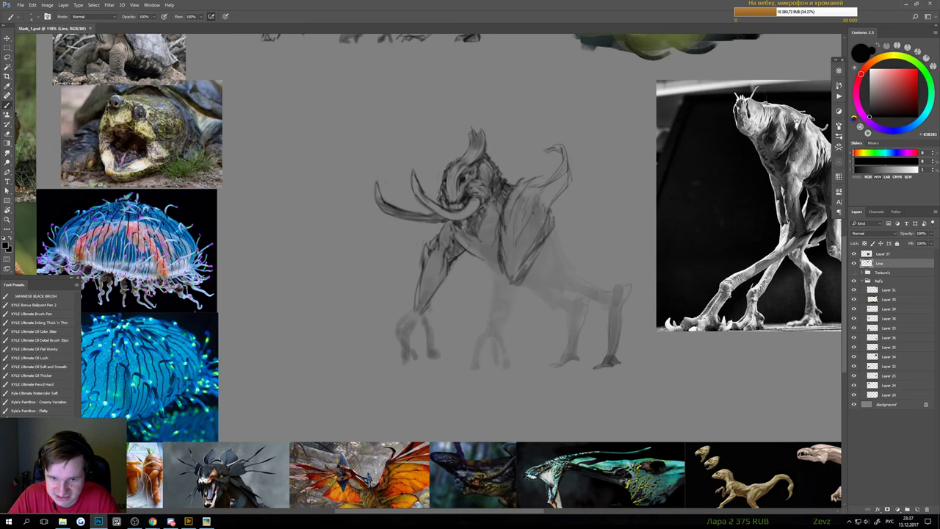
{"action": "left_click_drag", "start_coordinate": [451, 229], "coordinate": [455, 235]}
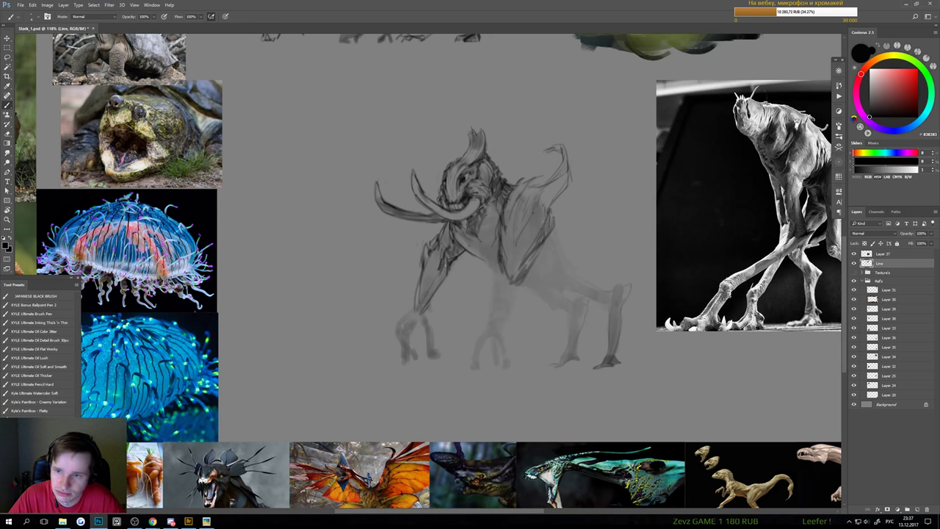
{"action": "left_click_drag", "start_coordinate": [535, 213], "coordinate": [499, 197]}
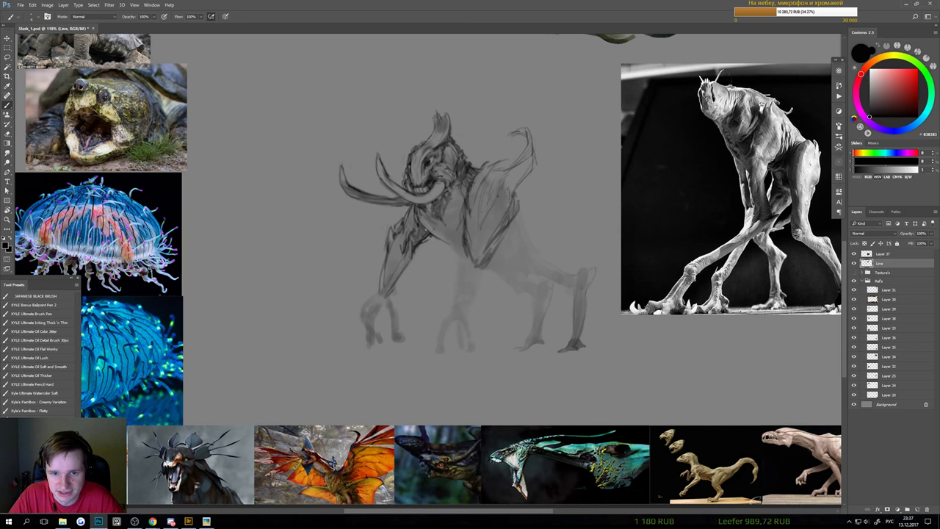
{"action": "mouse_move", "coordinate": [416, 262]}
{"action": "left_mouse_down"}
{"action": "mouse_move", "coordinate": [402, 263]}
{"action": "mouse_move", "coordinate": [423, 257]}
{"action": "left_mouse_up"}
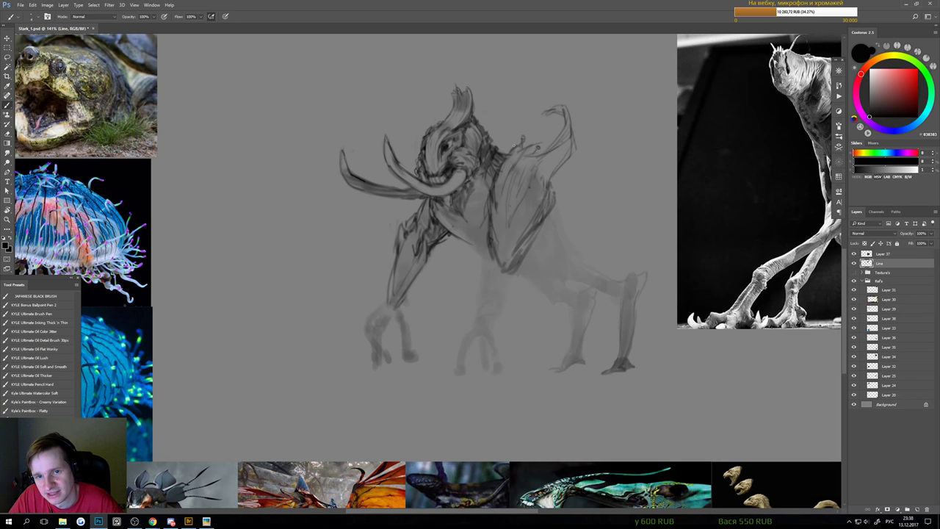
Compare the creature sketch's proportions and legs with the black-and-white long-legged sculpture reference
{"action": "scroll", "coordinate": [517, 156], "scroll_direction": "down", "scroll_amount": 3}
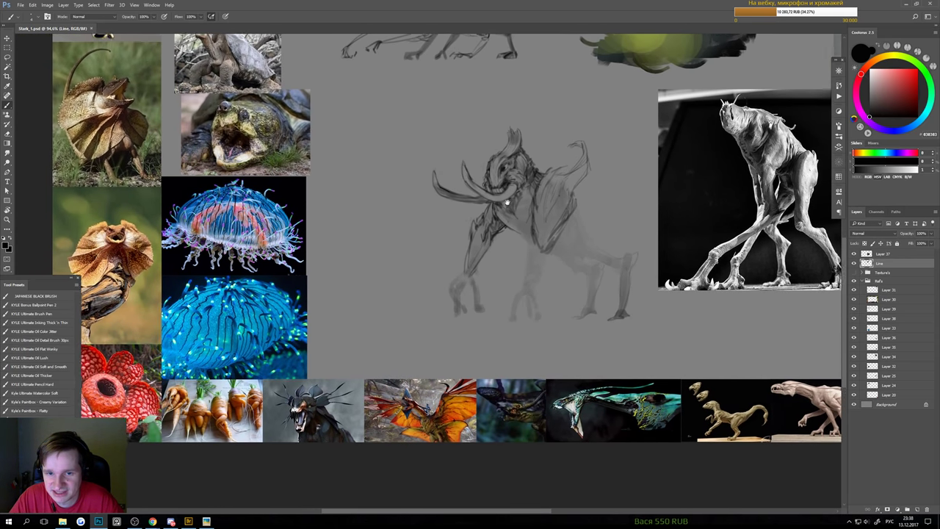
{"action": "scroll", "coordinate": [497, 194], "scroll_direction": "up", "scroll_amount": 1}
{"action": "scroll", "coordinate": [492, 220], "scroll_direction": "down", "scroll_amount": 2}
{"action": "left_click_drag", "start_coordinate": [499, 140], "coordinate": [491, 172]}
{"action": "scroll", "coordinate": [440, 296], "scroll_direction": "up", "scroll_amount": 3}
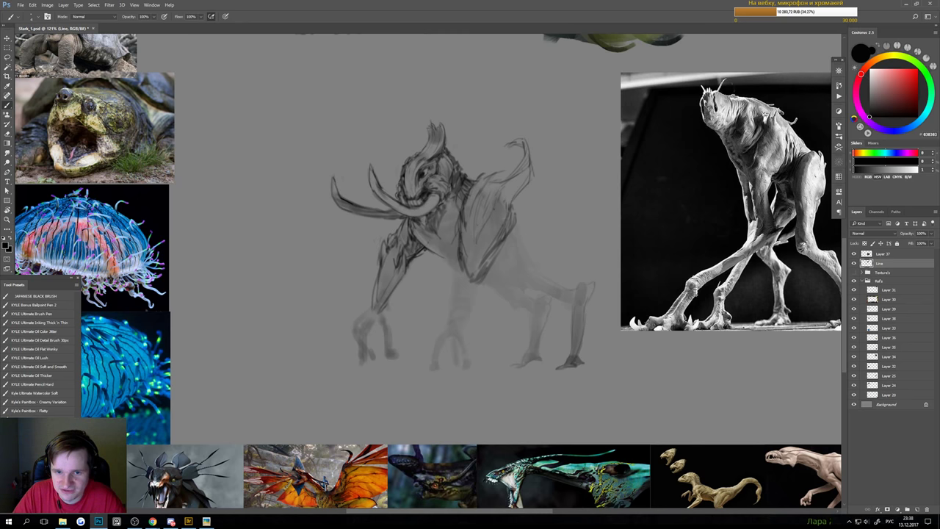
{"action": "left_click_drag", "start_coordinate": [699, 165], "coordinate": [477, 145]}
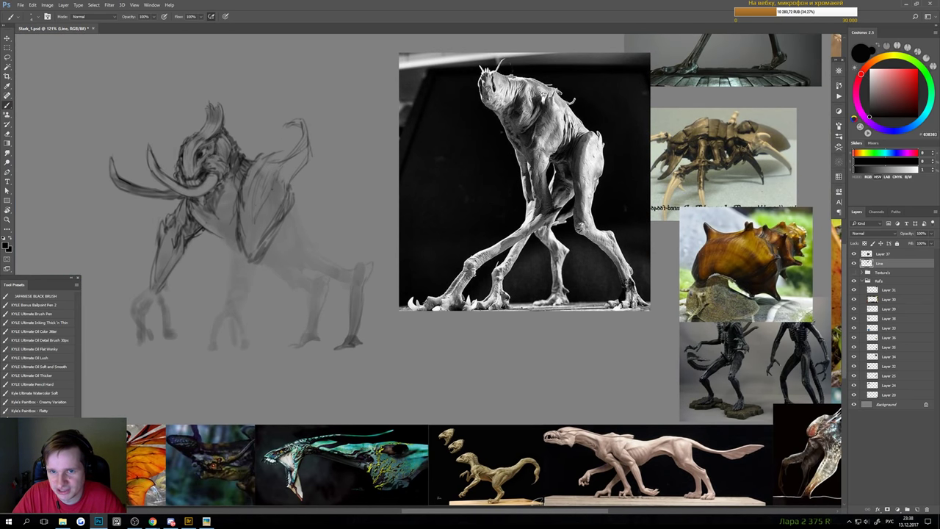
{"action": "left_click_drag", "start_coordinate": [478, 242], "coordinate": [465, 245]}
{"action": "left_click_drag", "start_coordinate": [228, 260], "coordinate": [433, 224]}
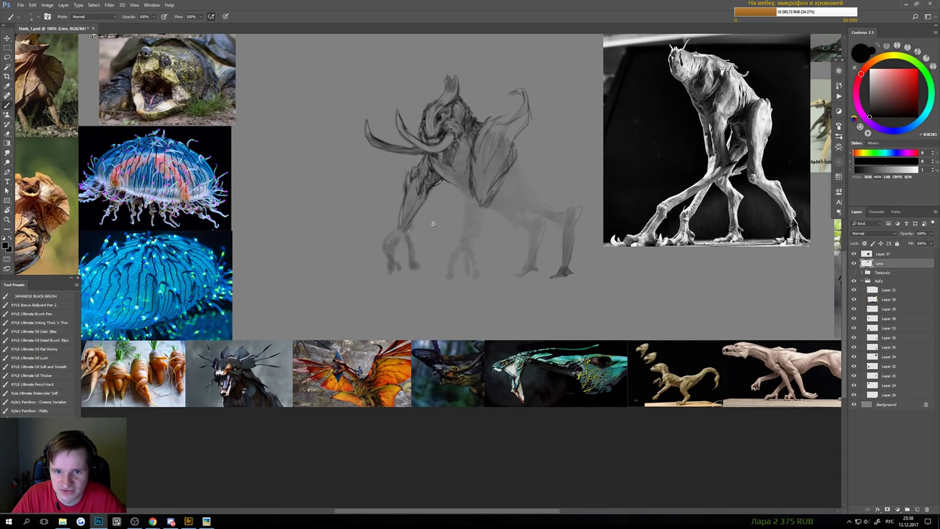
{"action": "scroll", "coordinate": [434, 224], "scroll_direction": "up", "scroll_amount": 2}
Lasso the lower front leg with its paw, reshape it using Free Transform, deselect and save the document
{"action": "key", "text": "l"}
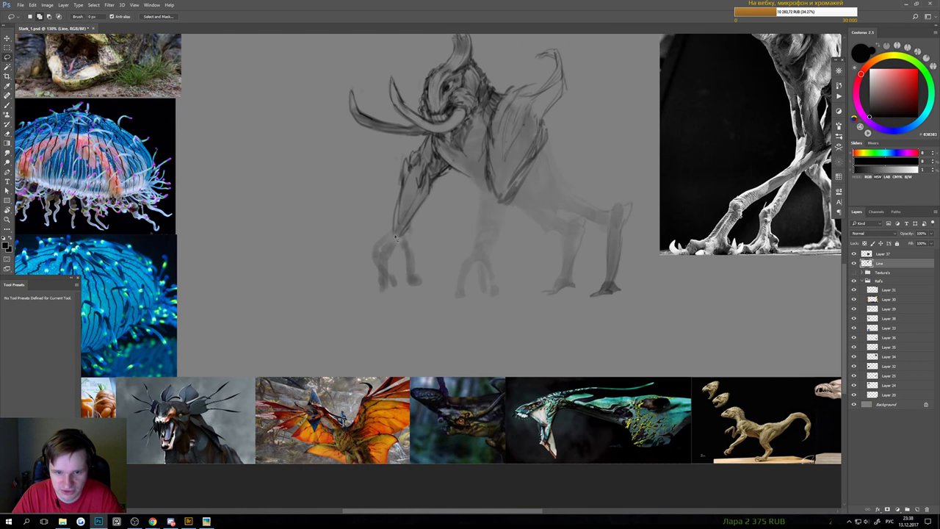
{"action": "mouse_move", "coordinate": [353, 297]}
{"action": "left_mouse_down"}
{"action": "mouse_move", "coordinate": [376, 158]}
{"action": "mouse_move", "coordinate": [447, 209]}
{"action": "mouse_move", "coordinate": [401, 334]}
{"action": "mouse_move", "coordinate": [395, 324]}
{"action": "mouse_move", "coordinate": [400, 354]}
{"action": "mouse_move", "coordinate": [399, 340]}
{"action": "left_mouse_up"}
{"action": "key", "text": "ctrl+t"}
{"action": "key", "text": "Return"}
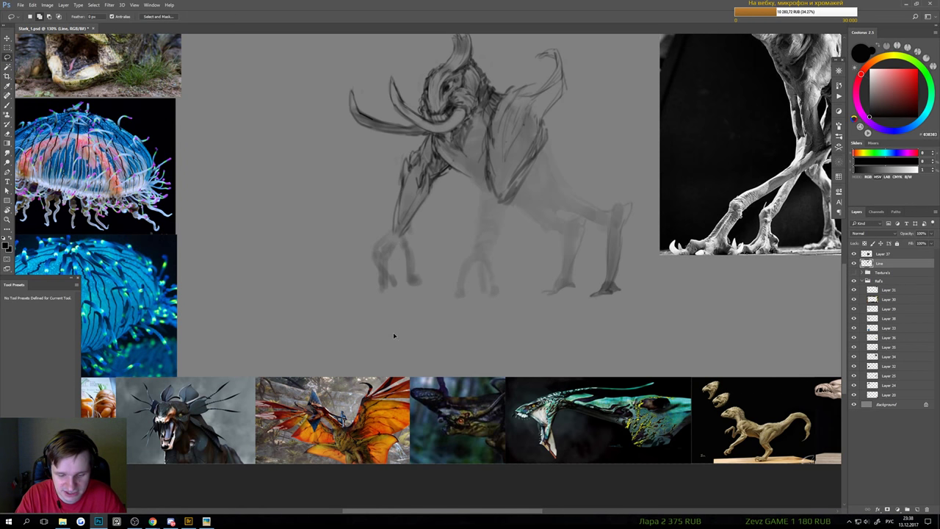
{"action": "mouse_move", "coordinate": [359, 223]}
{"action": "left_mouse_down"}
{"action": "mouse_move", "coordinate": [401, 158]}
{"action": "mouse_move", "coordinate": [429, 143]}
{"action": "mouse_move", "coordinate": [450, 171]}
{"action": "mouse_move", "coordinate": [456, 228]}
{"action": "mouse_move", "coordinate": [429, 314]}
{"action": "mouse_move", "coordinate": [321, 301]}
{"action": "mouse_move", "coordinate": [387, 346]}
{"action": "left_mouse_up"}
{"action": "key", "text": "ctrl+t"}
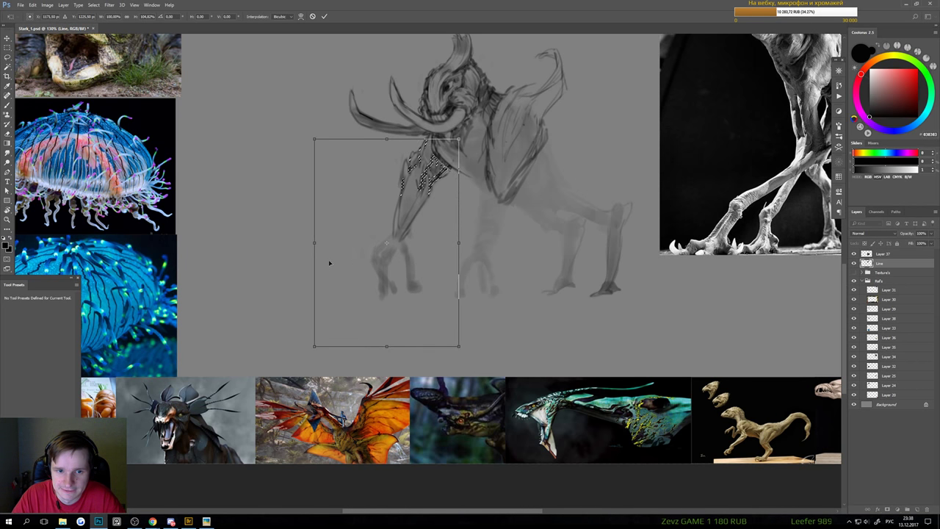
{"action": "mouse_move", "coordinate": [329, 263]}
{"action": "left_mouse_down"}
{"action": "mouse_move", "coordinate": [301, 246]}
{"action": "mouse_move", "coordinate": [349, 228]}
{"action": "left_mouse_up"}
{"action": "key", "text": "Return"}
{"action": "key", "text": "ctrl+d"}
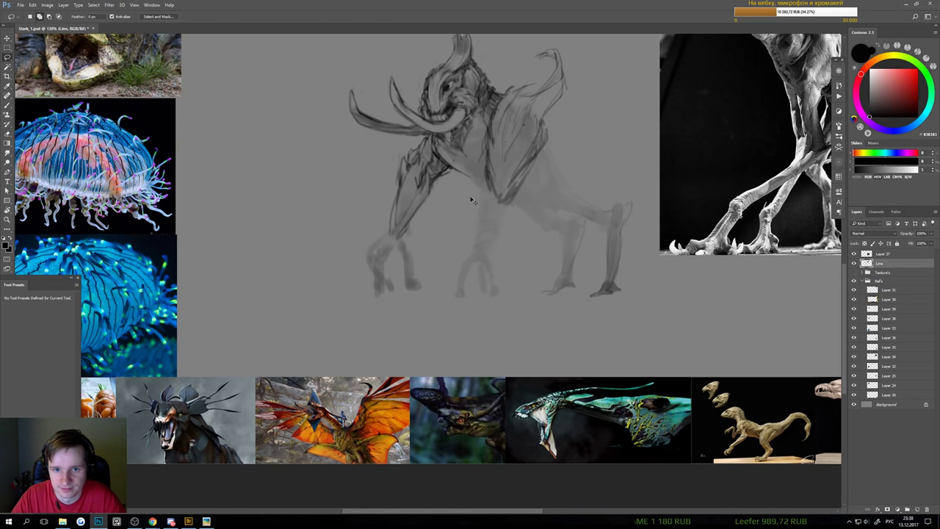
{"action": "key", "text": "ctrl+s"}
Draw the bent wrist and first clawed toe of the front foot, erasing the rough paw shape underneath
{"action": "left_click_drag", "start_coordinate": [439, 212], "coordinate": [440, 244]}
{"action": "key", "text": "b"}
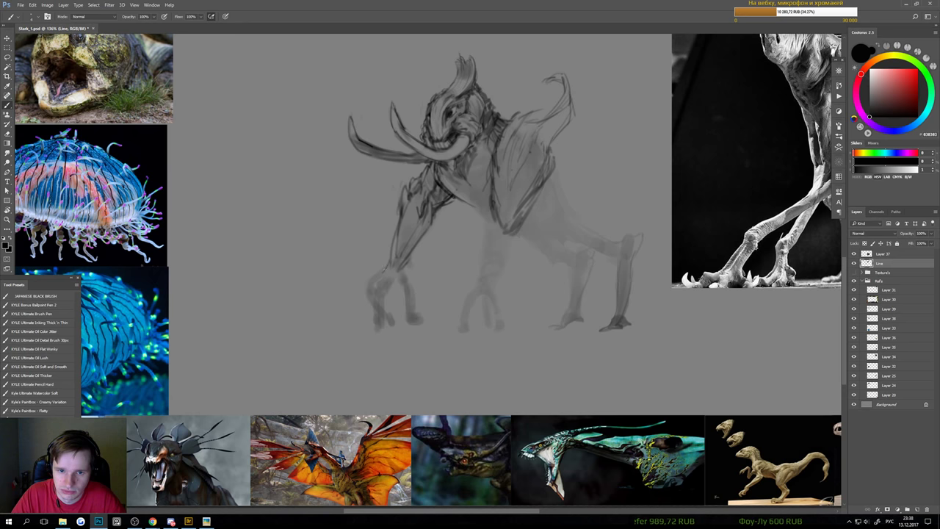
{"action": "left_click_drag", "start_coordinate": [389, 263], "coordinate": [362, 280]}
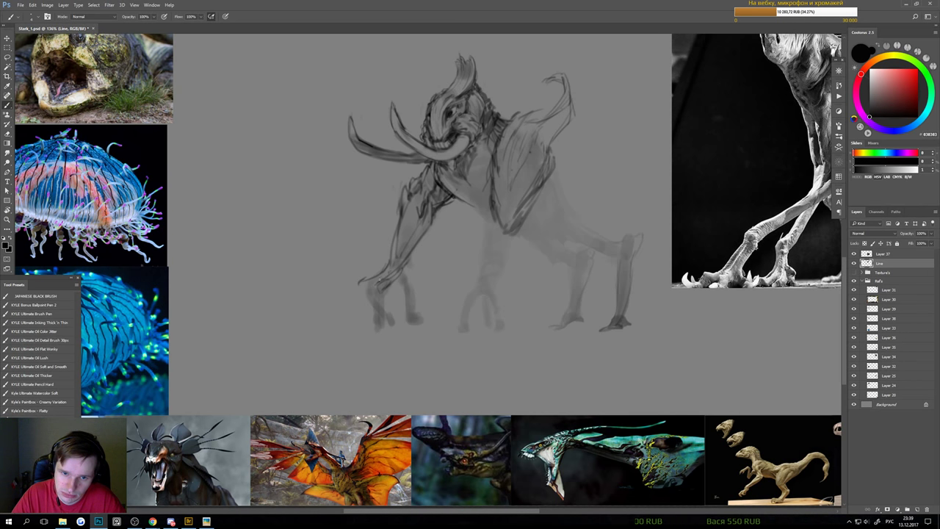
{"action": "mouse_move", "coordinate": [387, 273]}
{"action": "left_mouse_down"}
{"action": "mouse_move", "coordinate": [376, 284]}
{"action": "mouse_move", "coordinate": [380, 327]}
{"action": "mouse_move", "coordinate": [389, 318]}
{"action": "left_mouse_up"}
{"action": "key", "text": "e"}
{"action": "key", "text": "b"}
{"action": "left_click_drag", "start_coordinate": [392, 273], "coordinate": [381, 281]}
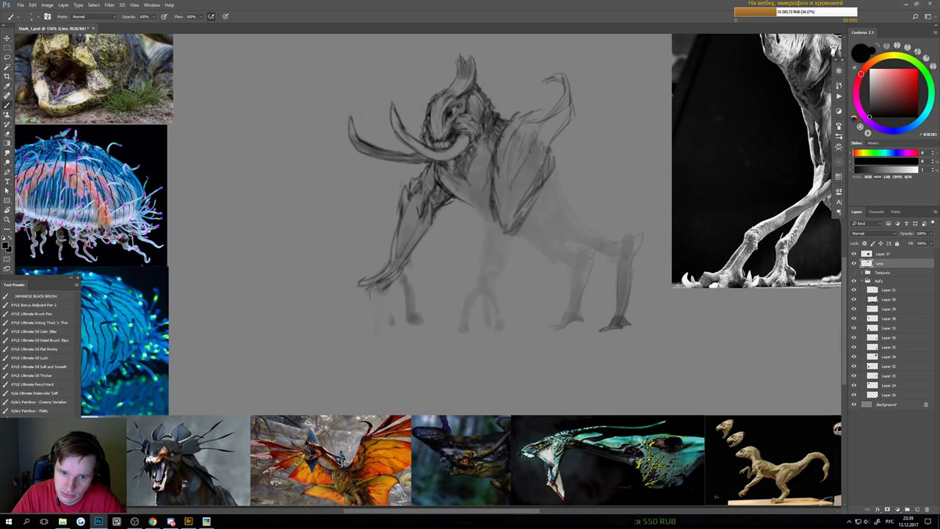
{"action": "mouse_move", "coordinate": [359, 291]}
{"action": "left_mouse_down"}
{"action": "mouse_move", "coordinate": [347, 323]}
{"action": "mouse_move", "coordinate": [360, 303]}
{"action": "left_mouse_up"}
{"action": "key", "text": "ctrl+alt+z"}
{"action": "key", "text": "ctrl+alt+z"}
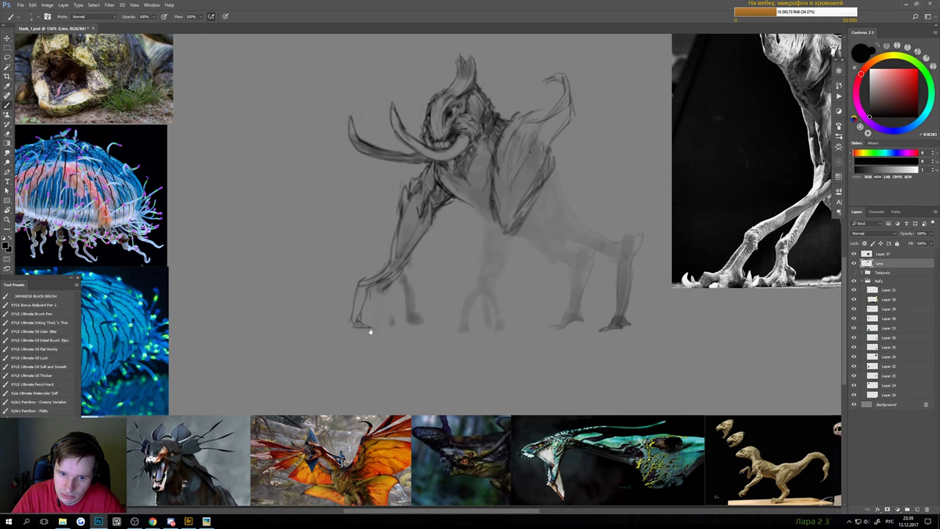
Draw the remaining long clawed toes of the front foot and erase the leftover rough paw and stray lines
{"action": "scroll", "coordinate": [362, 323], "scroll_direction": "down", "scroll_amount": 3}
{"action": "scroll", "coordinate": [332, 405], "scroll_direction": "up", "scroll_amount": 3}
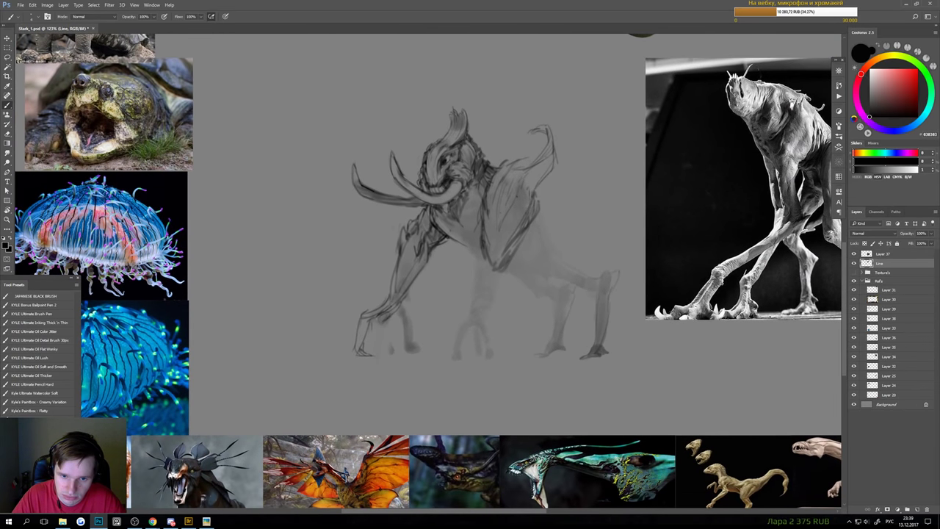
{"action": "mouse_move", "coordinate": [377, 328]}
{"action": "left_mouse_down"}
{"action": "mouse_move", "coordinate": [392, 349]}
{"action": "mouse_move", "coordinate": [384, 356]}
{"action": "mouse_move", "coordinate": [379, 346]}
{"action": "mouse_move", "coordinate": [414, 353]}
{"action": "left_mouse_up"}
{"action": "key", "text": "e"}
{"action": "key", "text": "b"}
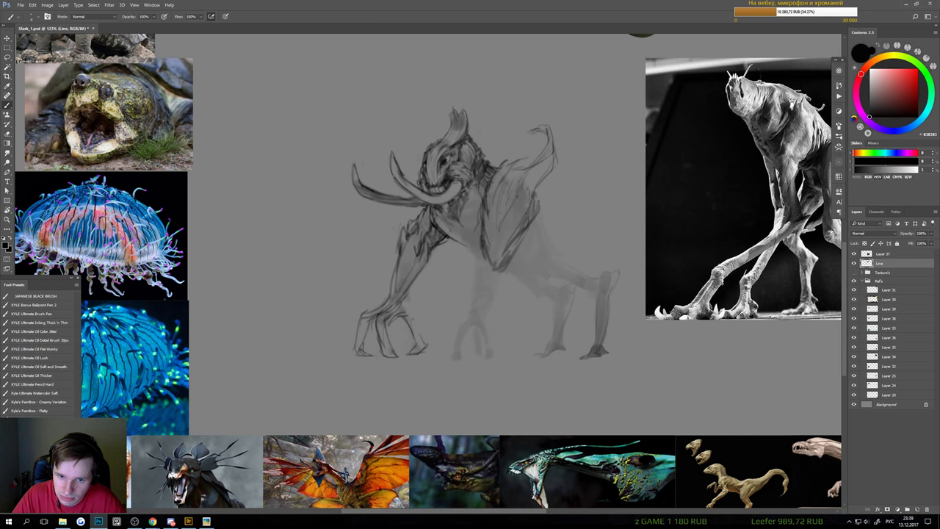
{"action": "key", "text": "e"}
{"action": "left_click_drag", "start_coordinate": [408, 318], "coordinate": [414, 338]}
{"action": "key", "text": "b"}
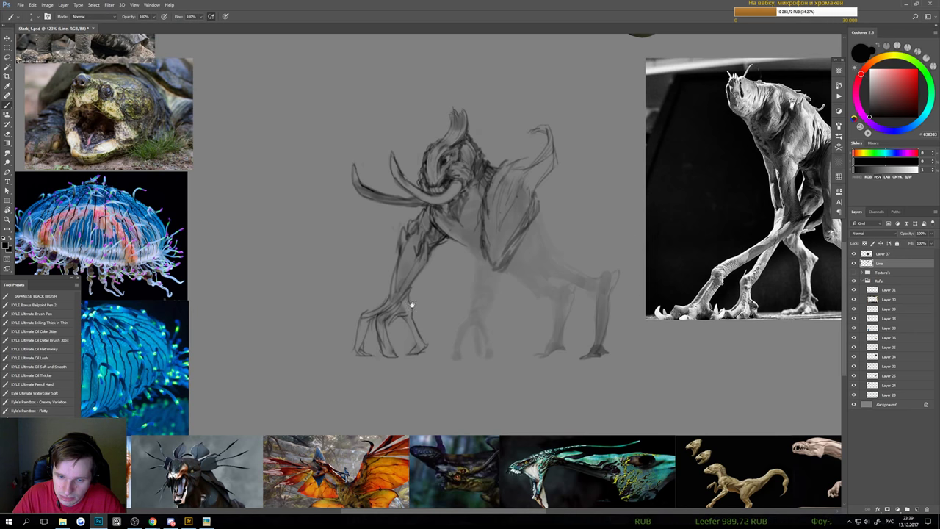
Strengthen the contour and shading of the front forearm and wrist above the toes
{"action": "key", "text": "ctrl+0"}
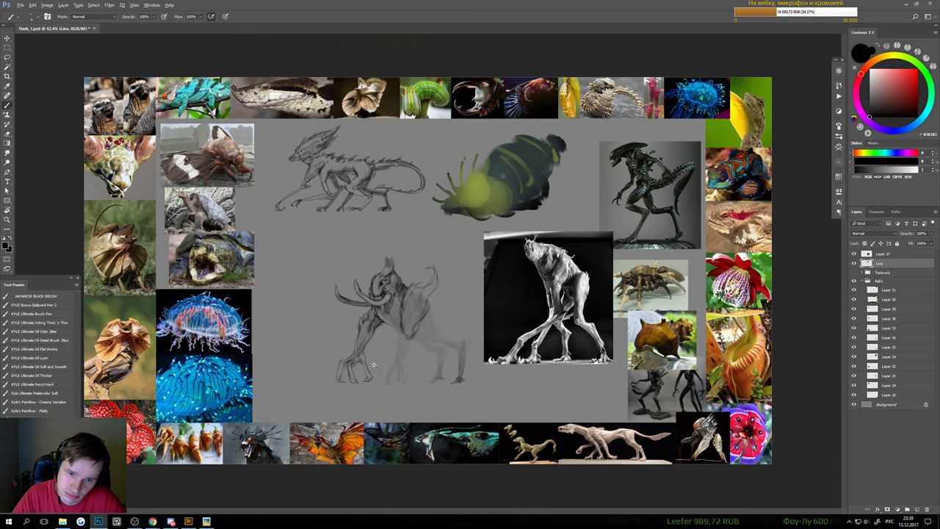
{"action": "scroll", "coordinate": [395, 319], "scroll_direction": "up", "scroll_amount": 6}
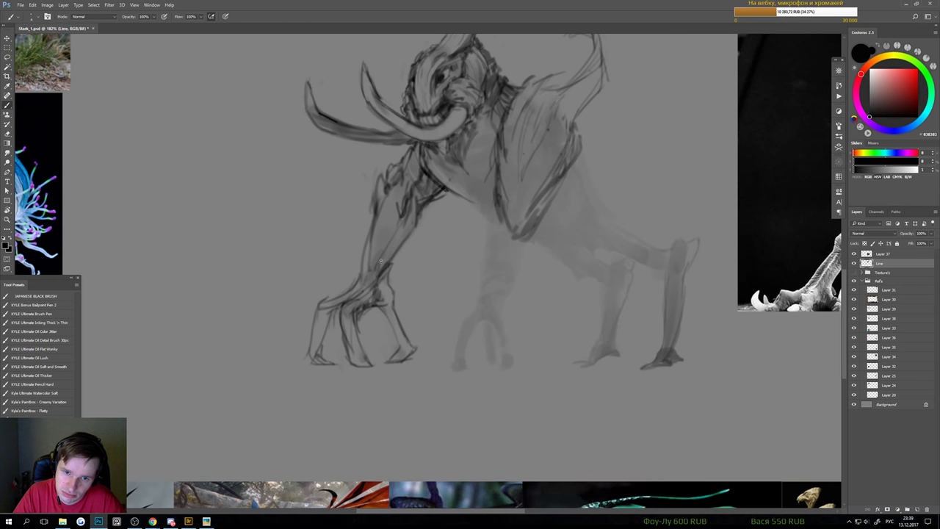
{"action": "mouse_move", "coordinate": [382, 260]}
{"action": "left_mouse_down"}
{"action": "mouse_move", "coordinate": [398, 230]}
{"action": "mouse_move", "coordinate": [414, 224]}
{"action": "left_mouse_up"}
{"action": "scroll", "coordinate": [404, 272], "scroll_direction": "down", "scroll_amount": 4}
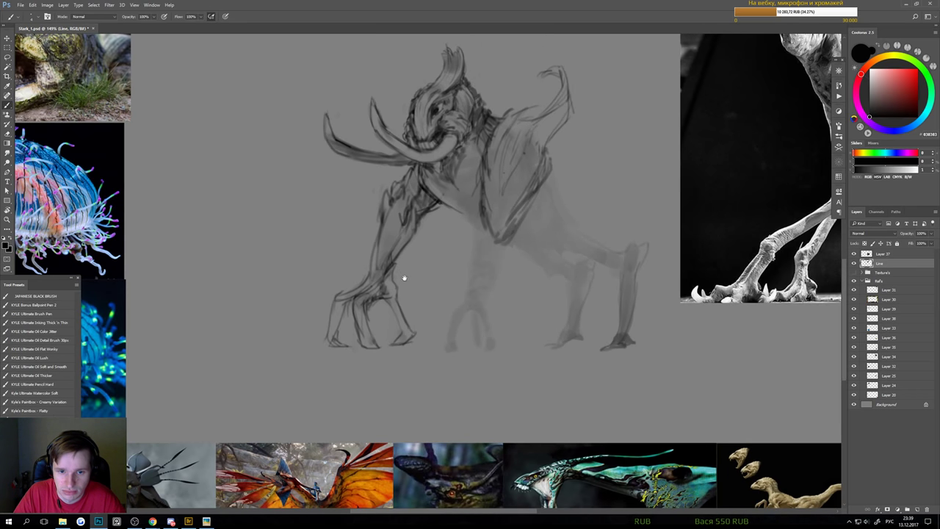
{"action": "scroll", "coordinate": [379, 291], "scroll_direction": "up", "scroll_amount": 4}
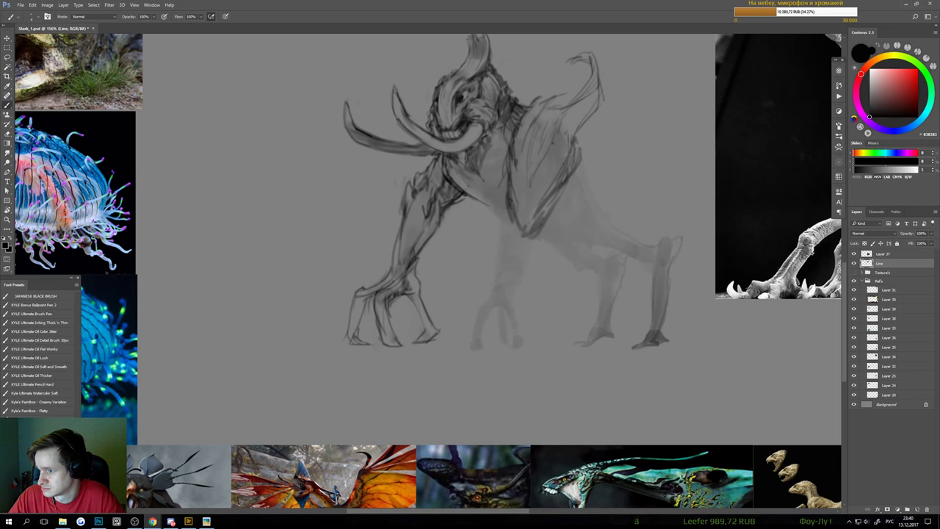
Save the document and touch up the front foot's toes with small eraser and brush strokes
{"action": "left_click", "coordinate": [604, 3]}
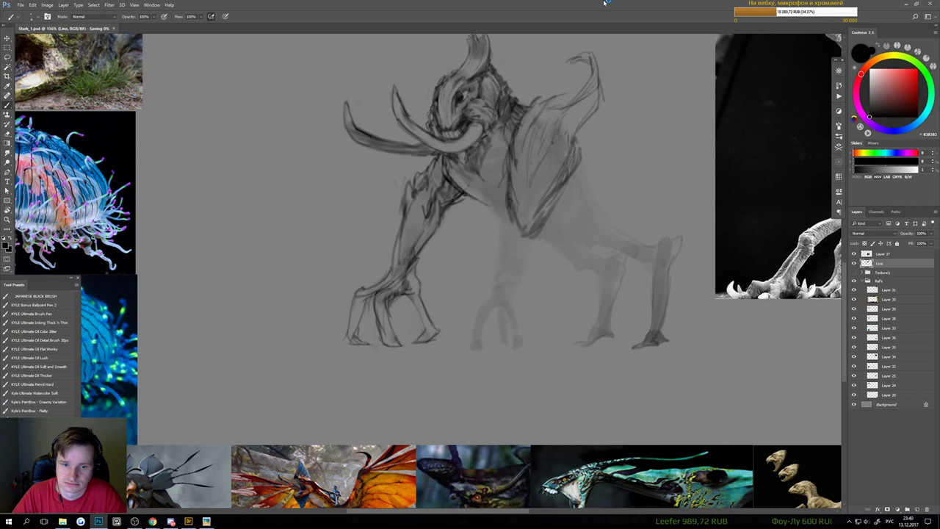
{"action": "key", "text": "e"}
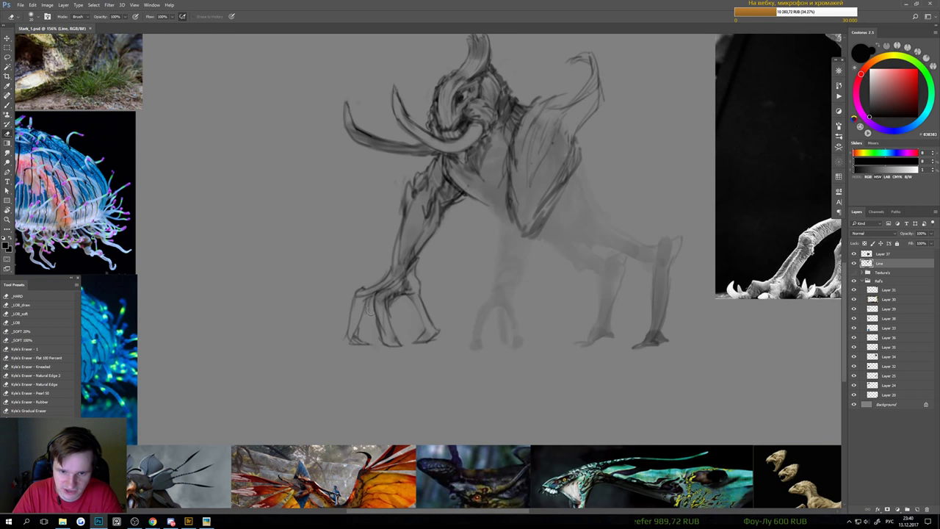
{"action": "key", "text": "b"}
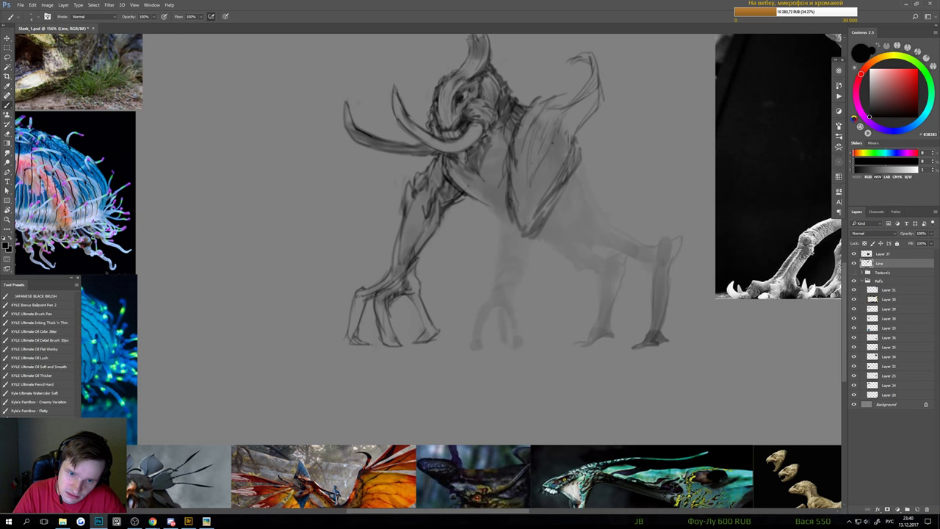
{"action": "key", "text": "e"}
{"action": "key", "text": "b"}
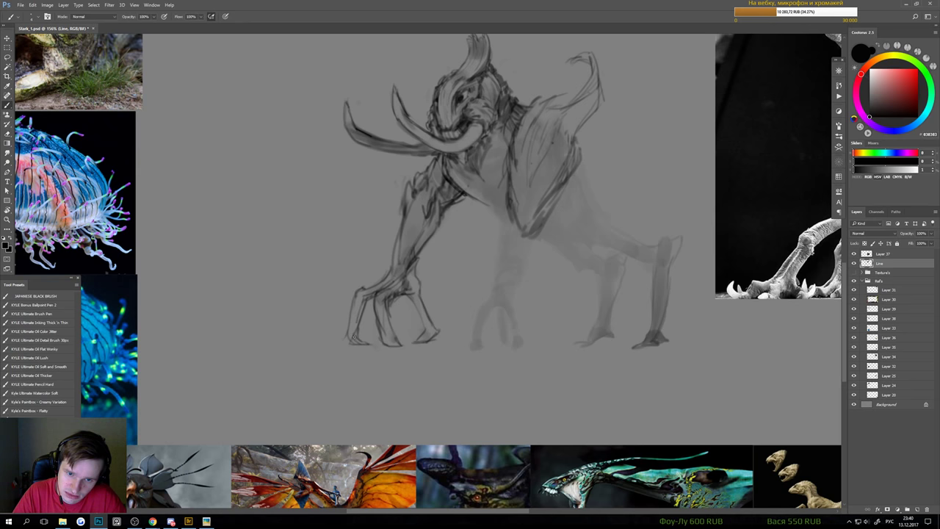
{"action": "left_click_drag", "start_coordinate": [354, 337], "coordinate": [359, 324]}
{"action": "scroll", "coordinate": [356, 338], "scroll_direction": "down", "scroll_amount": 6}
{"action": "scroll", "coordinate": [357, 337], "scroll_direction": "up", "scroll_amount": 6}
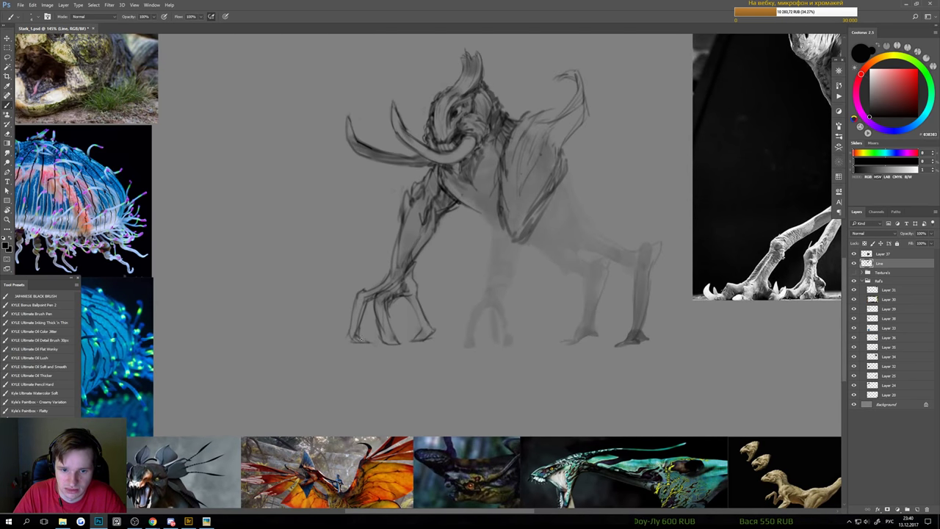
Refine the inner toe and claw tips of the front foot with small alternating eraser and brush strokes
{"action": "key", "text": "e"}
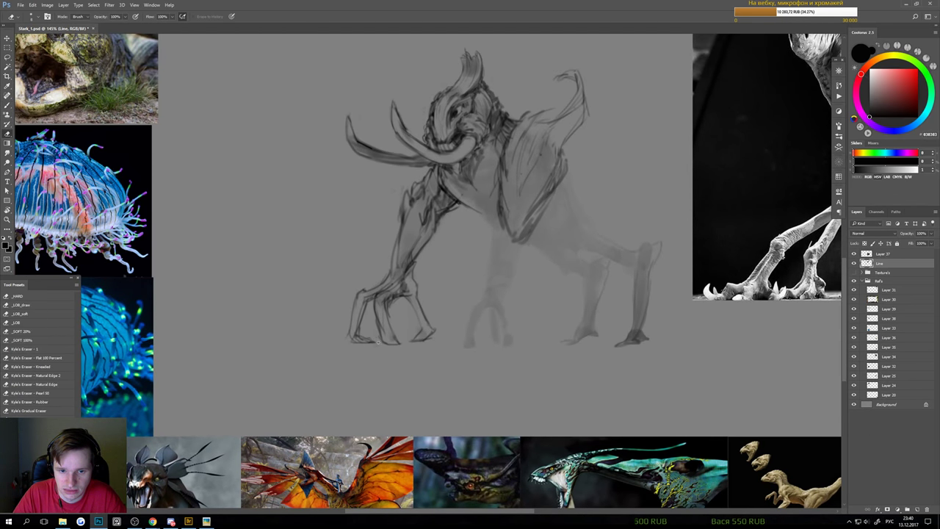
{"action": "key", "text": "b"}
{"action": "key", "text": "e"}
{"action": "key", "text": "b"}
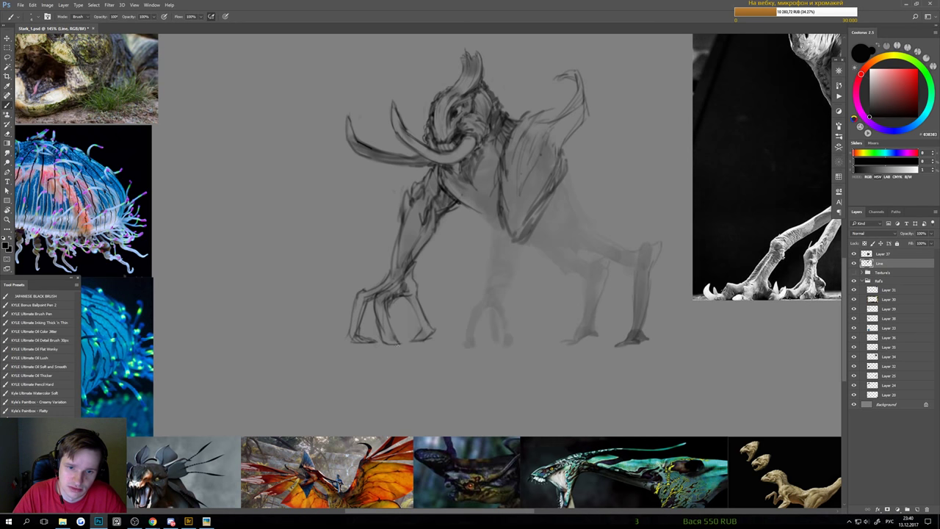
{"action": "key", "text": "e"}
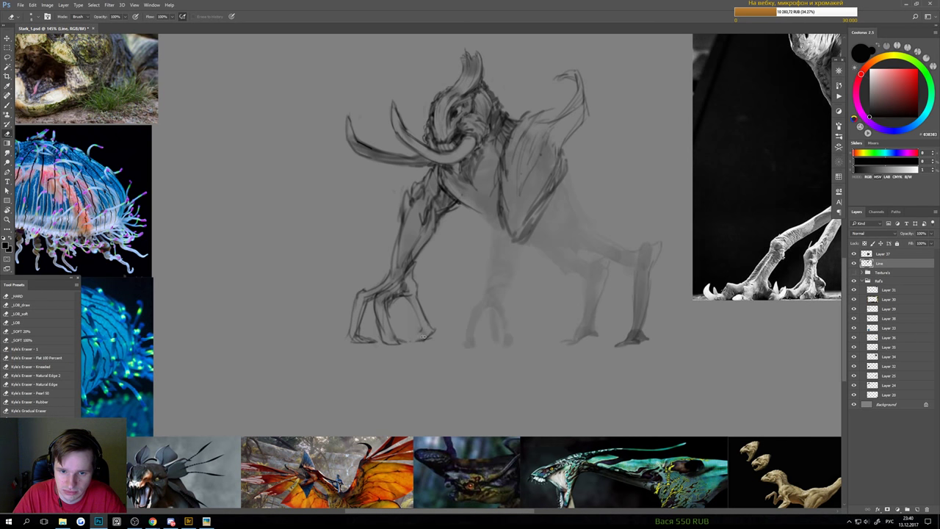
{"action": "key", "text": "b"}
{"action": "left_click_drag", "start_coordinate": [421, 339], "coordinate": [409, 304]}
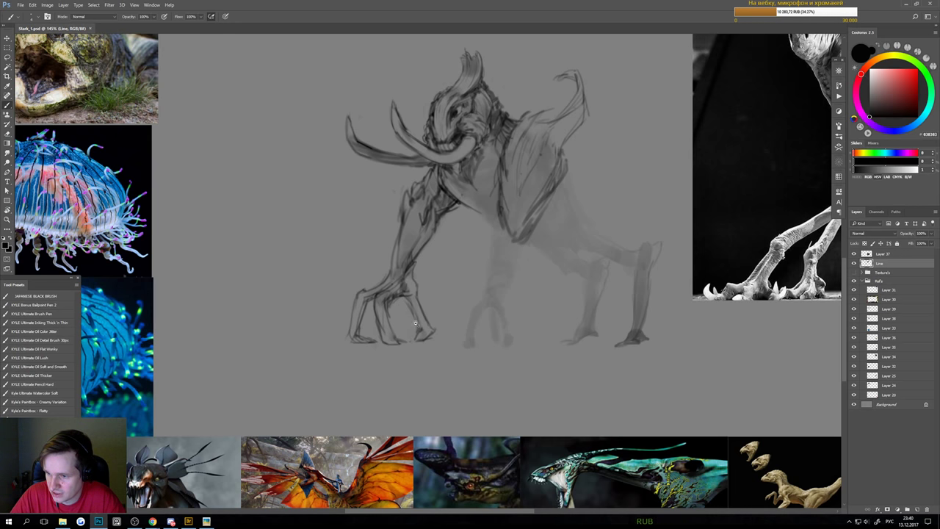
Redraw the front foot's inner toe with a sharper bent knuckle and a longer claw, erasing the leftover lines
{"action": "scroll", "coordinate": [415, 324], "scroll_direction": "up", "scroll_amount": 2}
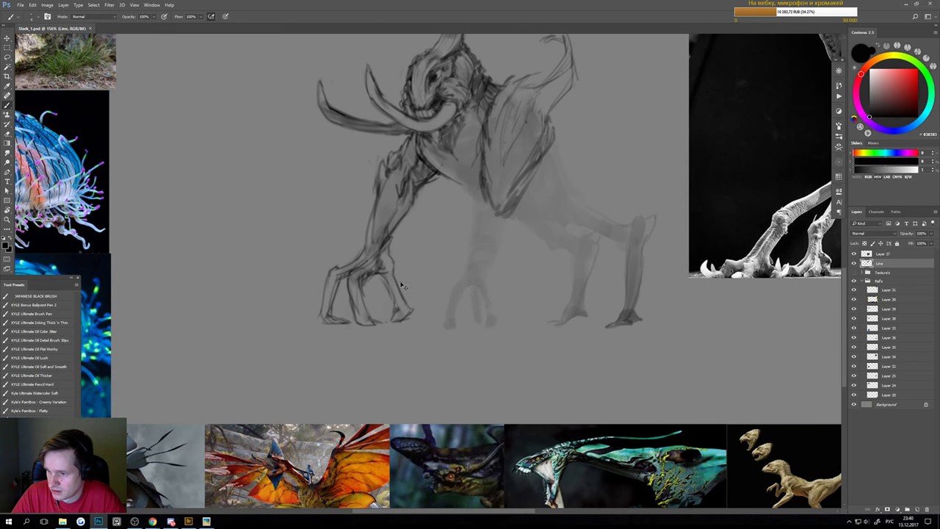
{"action": "left_click_drag", "start_coordinate": [397, 284], "coordinate": [425, 308]}
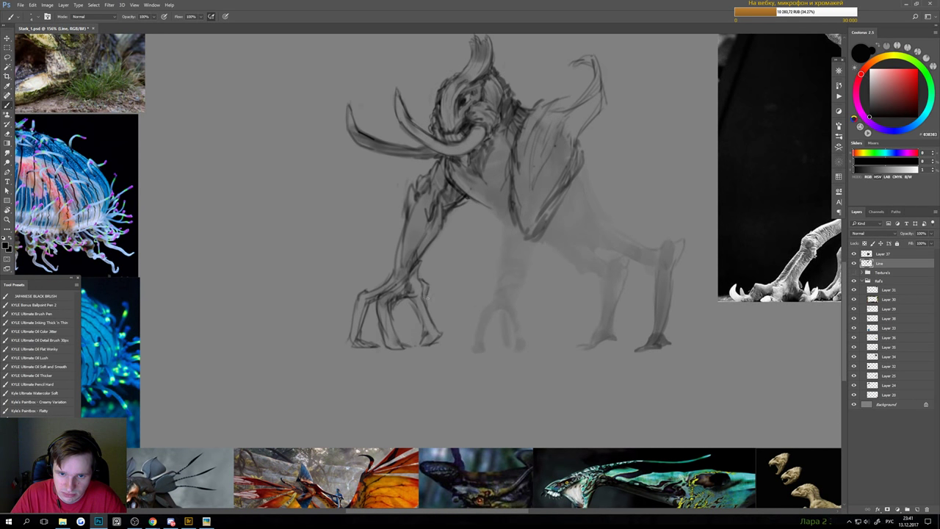
{"action": "mouse_move", "coordinate": [425, 294]}
{"action": "left_mouse_down"}
{"action": "mouse_move", "coordinate": [441, 334]}
{"action": "mouse_move", "coordinate": [420, 322]}
{"action": "left_mouse_up"}
{"action": "key", "text": "e"}
{"action": "key", "text": "b"}
{"action": "key", "text": "e"}
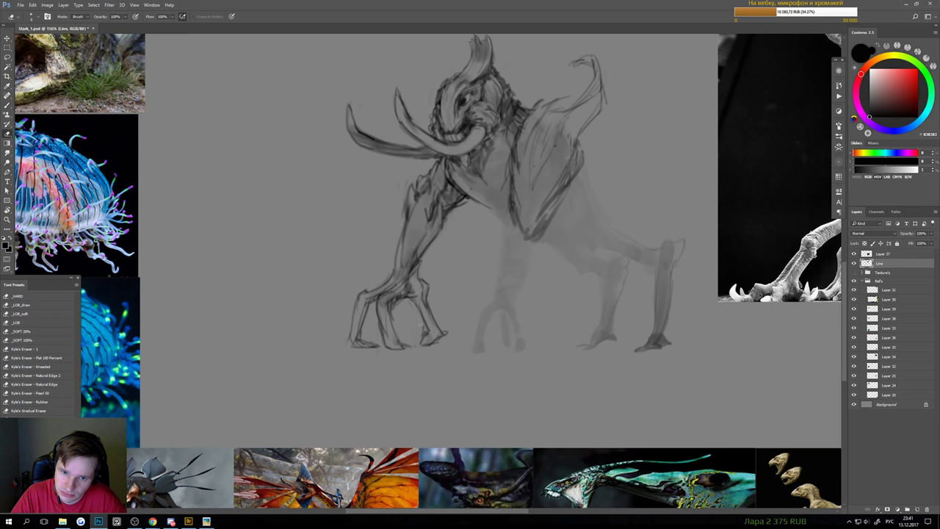
Draw a small pointed spur on the back of the front forearm below the elbow
{"action": "key", "text": "b"}
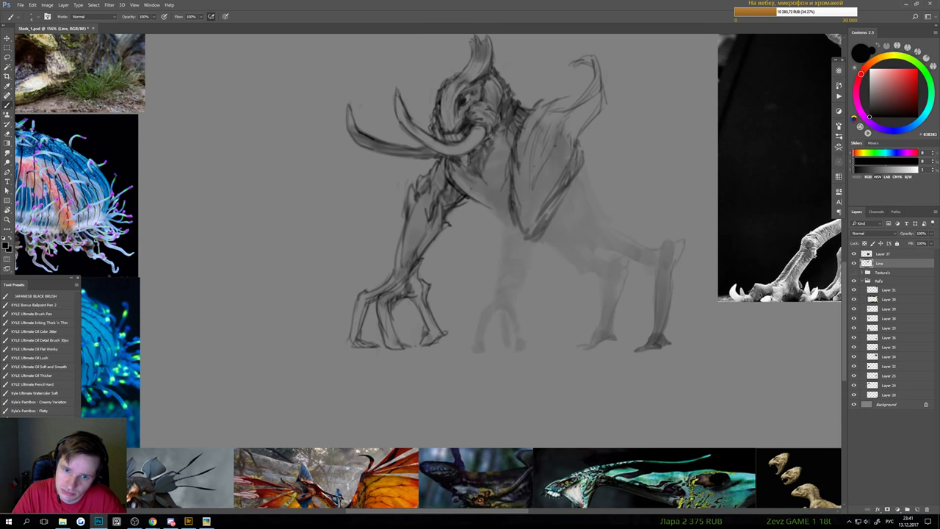
{"action": "mouse_move", "coordinate": [439, 250]}
{"action": "left_mouse_down"}
{"action": "mouse_move", "coordinate": [393, 246]}
{"action": "mouse_move", "coordinate": [439, 238]}
{"action": "left_mouse_up"}
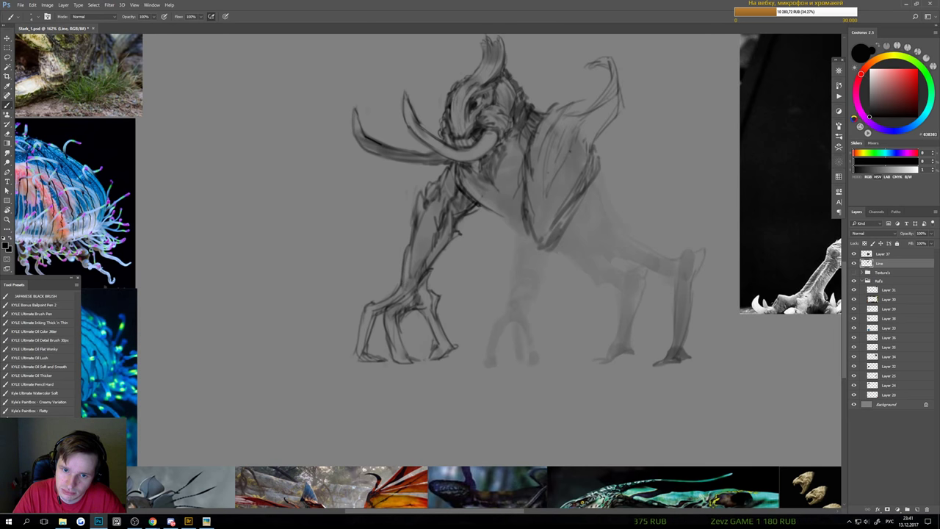
{"action": "scroll", "coordinate": [411, 262], "scroll_direction": "down", "scroll_amount": 5}
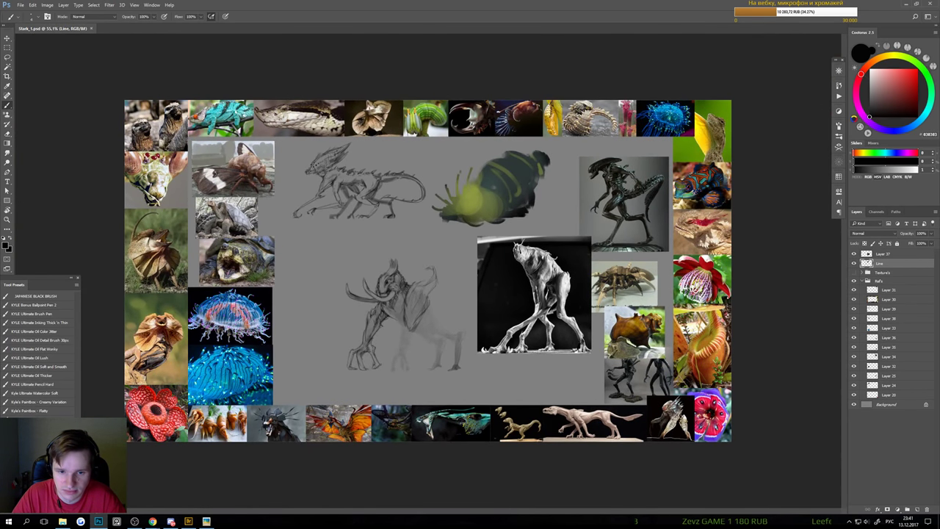
Clean up the knuckle lines and add pointed claw tips to the front foot's outer and middle toes
{"action": "scroll", "coordinate": [351, 354], "scroll_direction": "up", "scroll_amount": 8}
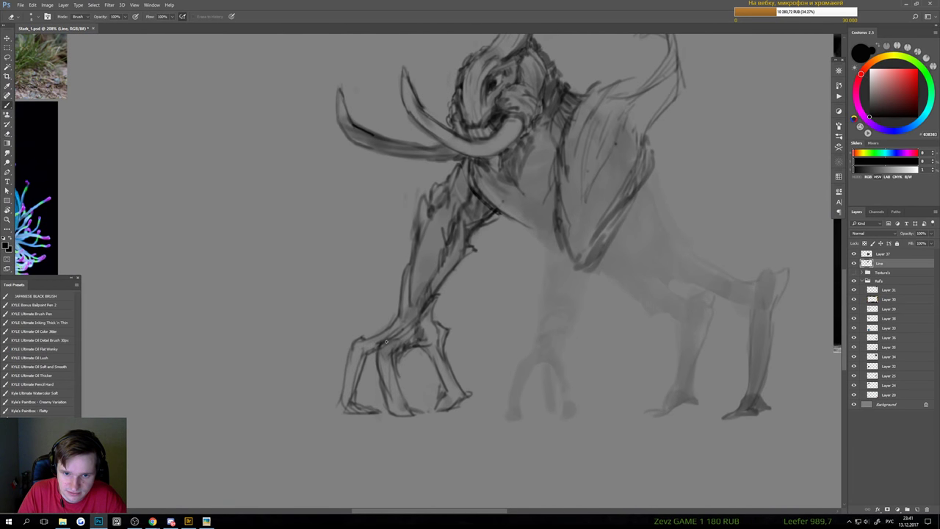
{"action": "key", "text": "b"}
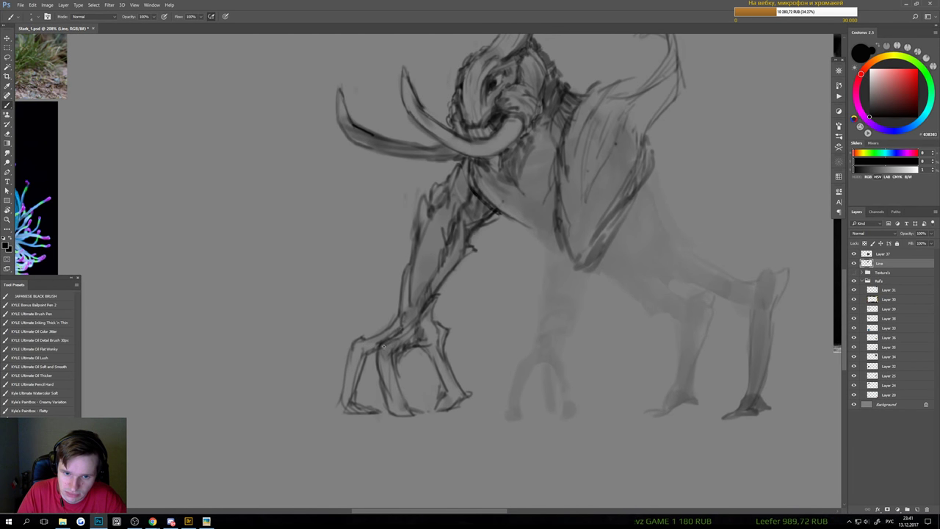
{"action": "scroll", "coordinate": [386, 354], "scroll_direction": "down", "scroll_amount": 5}
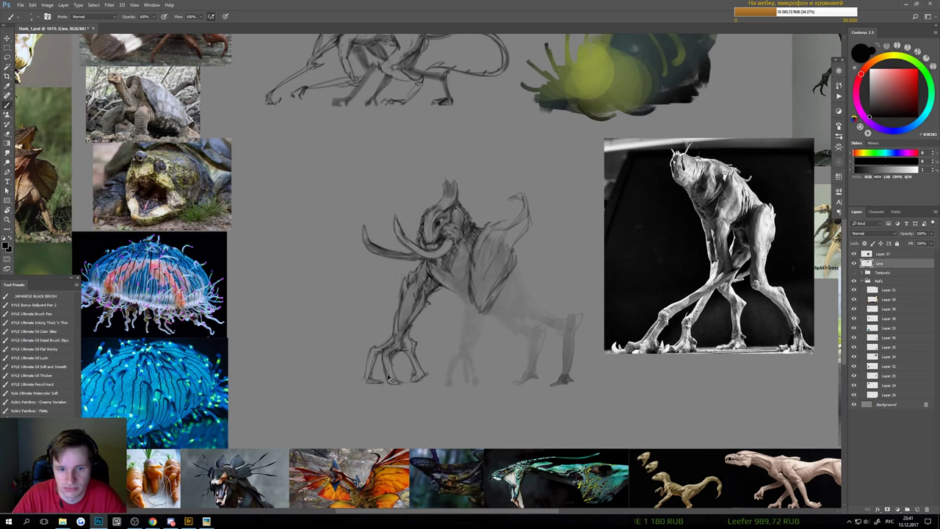
{"action": "scroll", "coordinate": [392, 391], "scroll_direction": "up", "scroll_amount": 4}
{"action": "left_click", "coordinate": [363, 373]}
{"action": "key", "text": "b"}
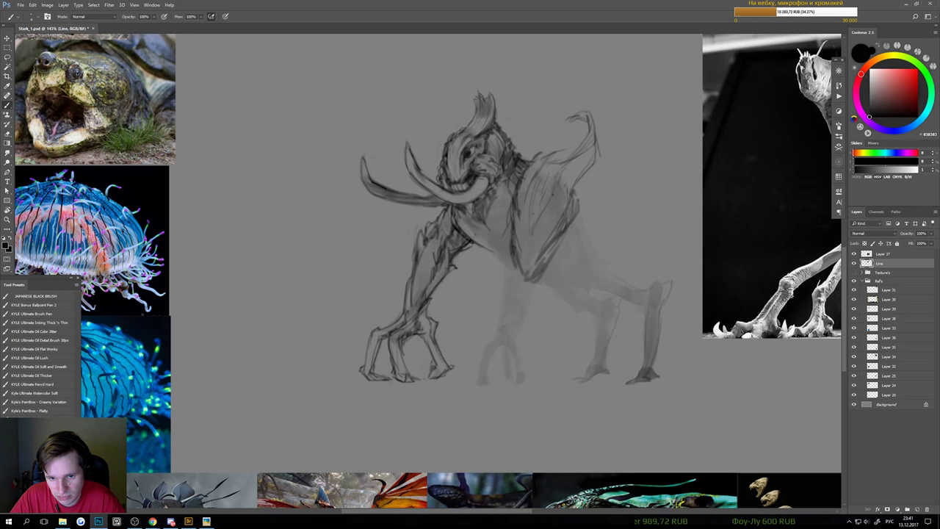
Darken the outer contour of the front forearm down to the wrist and save the document
{"action": "scroll", "coordinate": [455, 376], "scroll_direction": "down", "scroll_amount": 5}
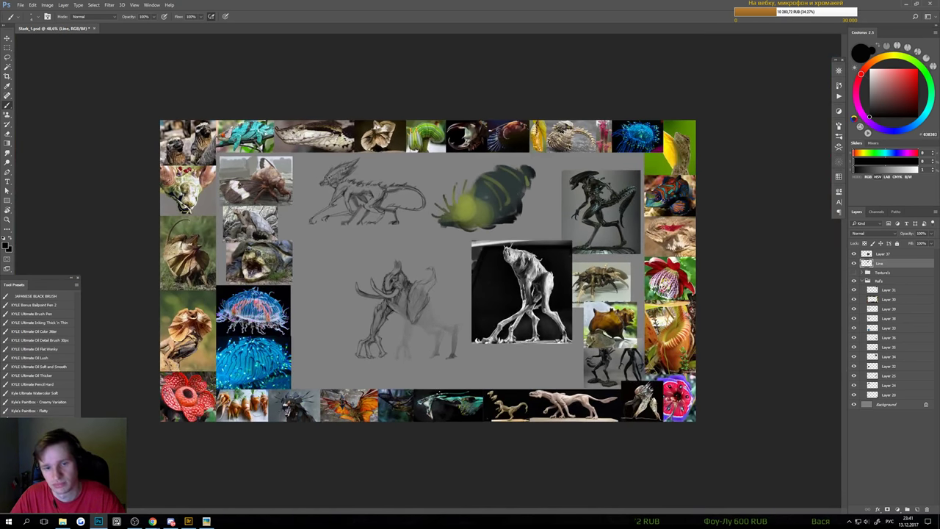
{"action": "scroll", "coordinate": [424, 383], "scroll_direction": "up", "scroll_amount": 4}
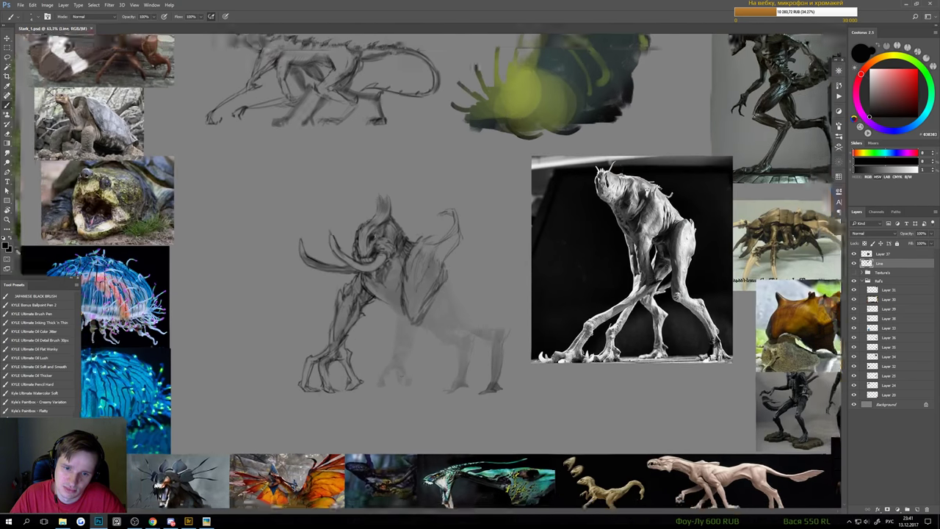
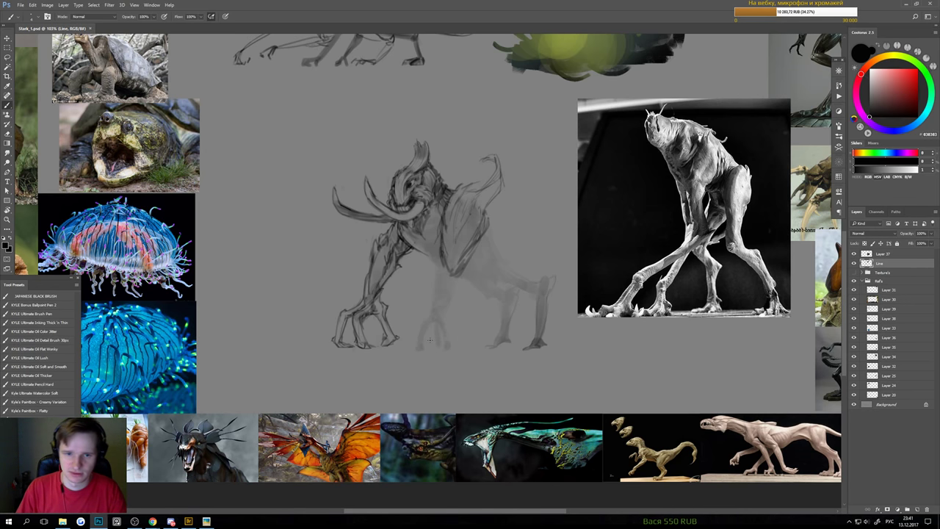
{"action": "scroll", "coordinate": [371, 294], "scroll_direction": "up", "scroll_amount": 1}
{"action": "scroll", "coordinate": [367, 305], "scroll_direction": "up", "scroll_amount": 1}
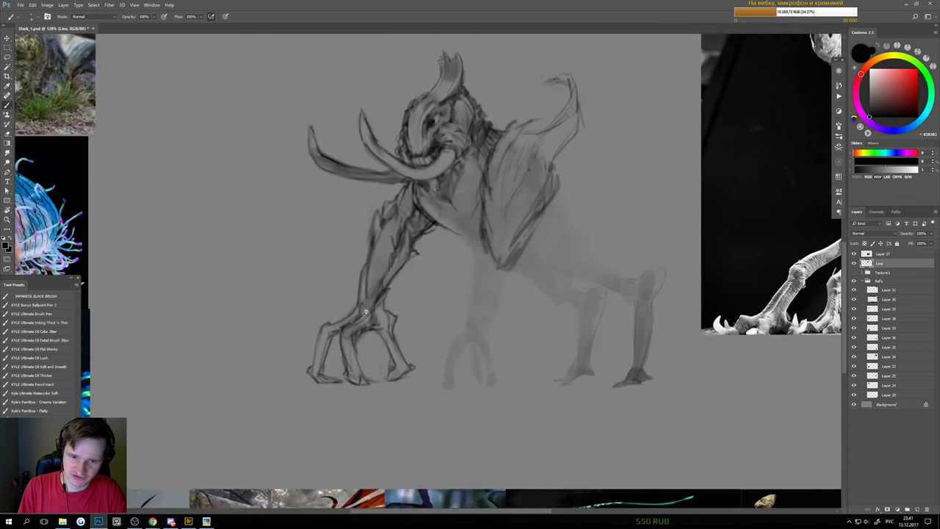
{"action": "scroll", "coordinate": [366, 312], "scroll_direction": "up", "scroll_amount": 2}
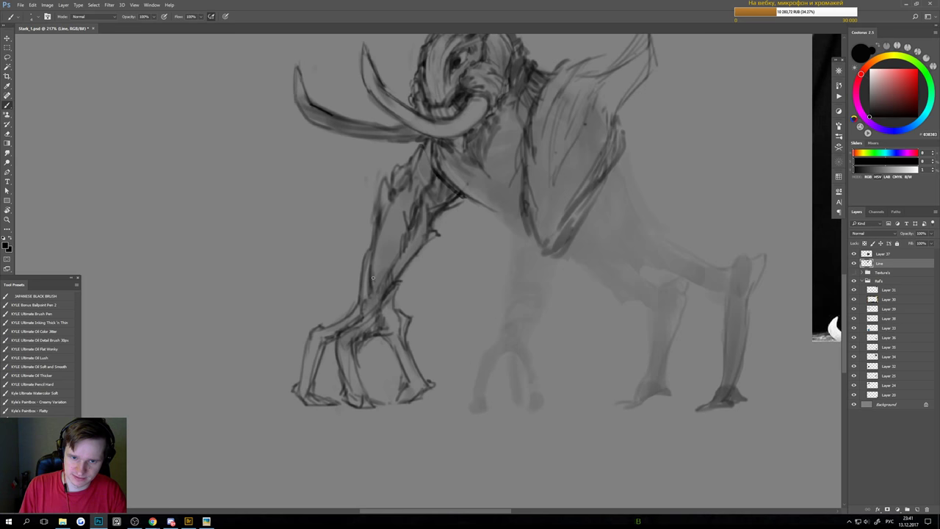
{"action": "left_click_drag", "start_coordinate": [372, 278], "coordinate": [381, 228]}
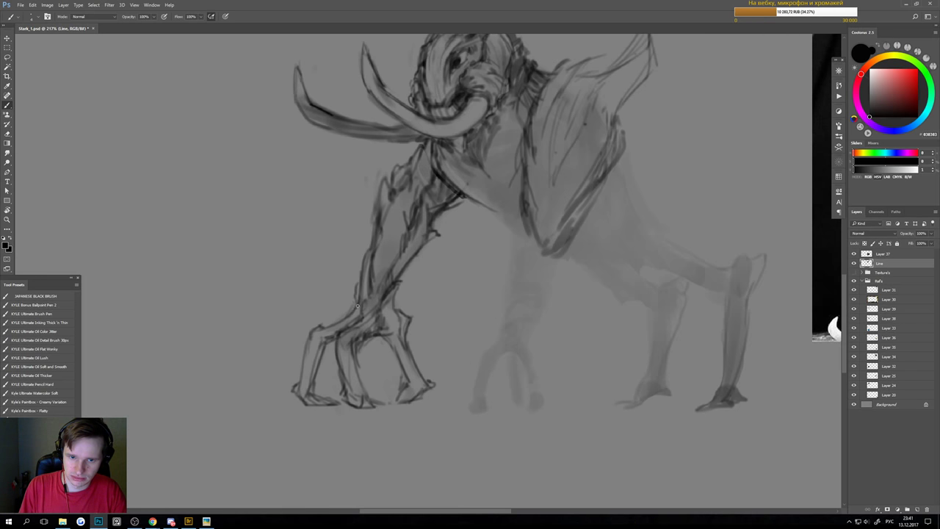
{"action": "scroll", "coordinate": [355, 313], "scroll_direction": "down", "scroll_amount": 4}
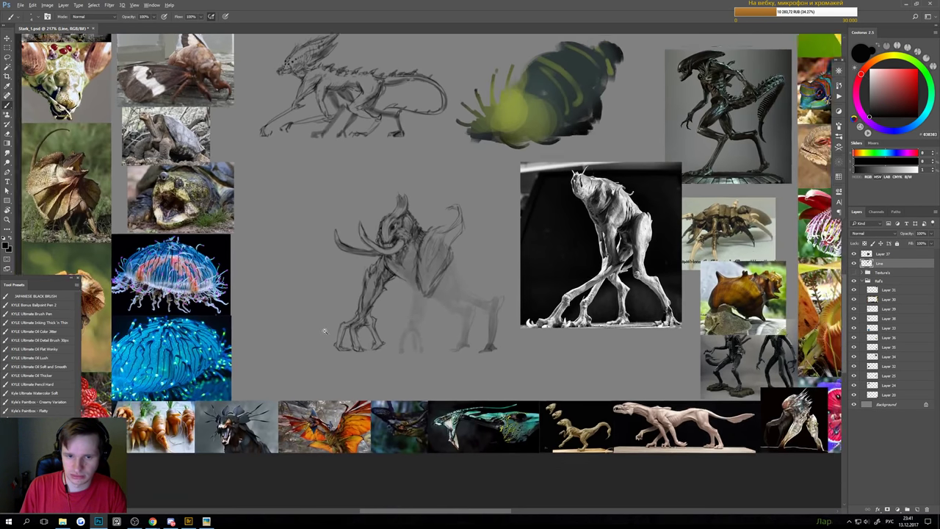
{"action": "scroll", "coordinate": [353, 314], "scroll_direction": "up", "scroll_amount": 4}
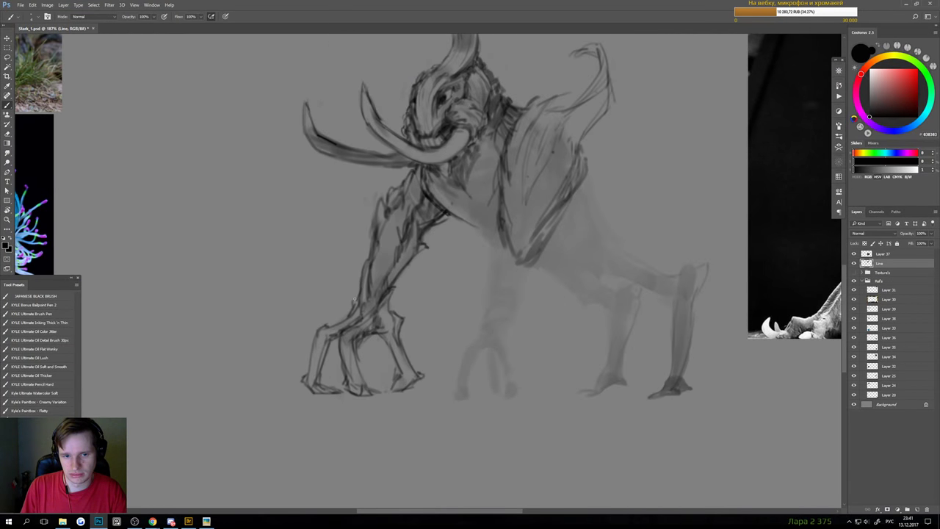
{"action": "scroll", "coordinate": [358, 295], "scroll_direction": "down", "scroll_amount": 4}
{"action": "key", "text": "ctrl+s"}
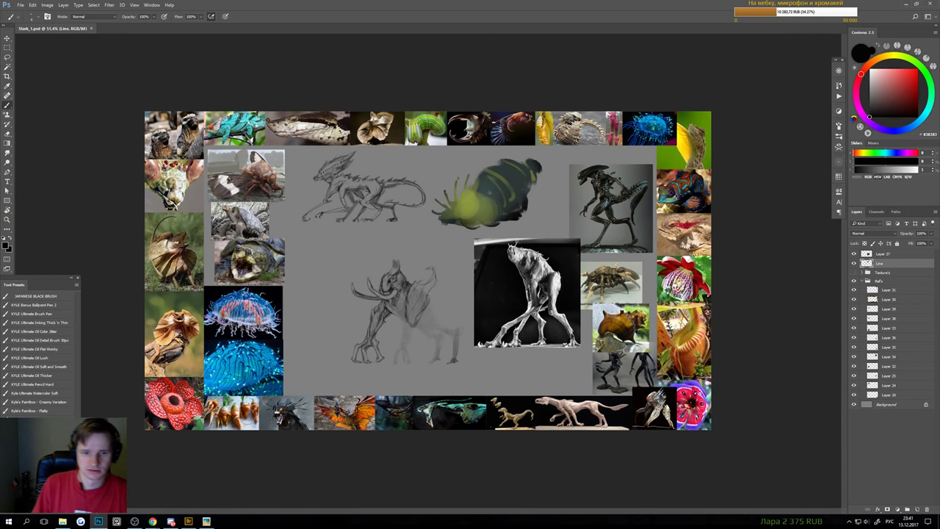
Try to add a dark shaded extra toe behind the middle toe of the front foot
{"action": "scroll", "coordinate": [371, 359], "scroll_direction": "up", "scroll_amount": 3}
{"action": "scroll", "coordinate": [391, 381], "scroll_direction": "up", "scroll_amount": 1}
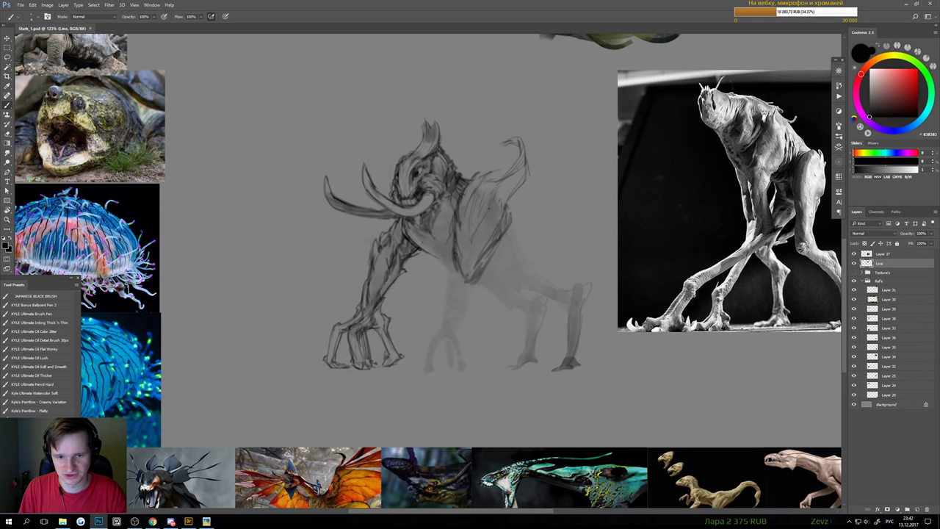
{"action": "mouse_move", "coordinate": [379, 375]}
{"action": "left_mouse_down"}
{"action": "mouse_move", "coordinate": [340, 386]}
{"action": "mouse_move", "coordinate": [384, 390]}
{"action": "left_mouse_up"}
{"action": "key", "text": "ctrl+alt+z"}
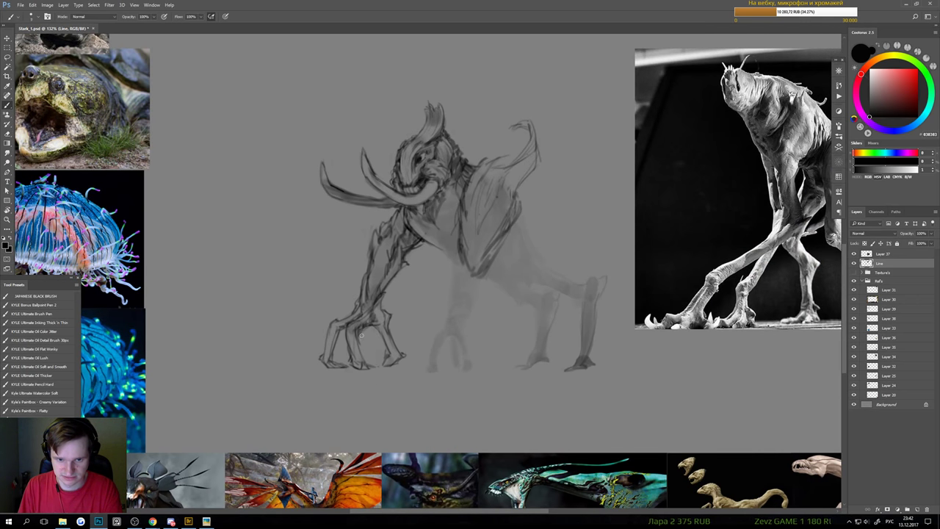
{"action": "left_click_drag", "start_coordinate": [360, 335], "coordinate": [370, 361]}
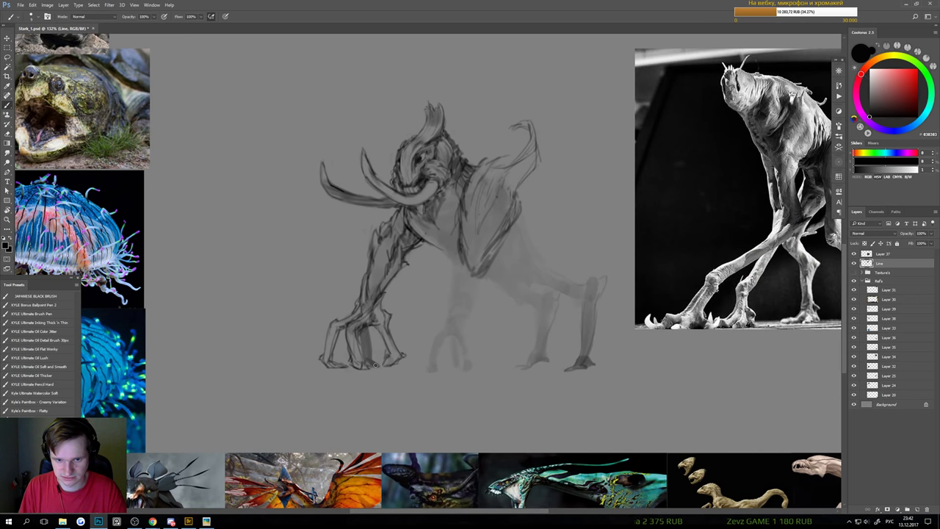
{"action": "scroll", "coordinate": [376, 379], "scroll_direction": "down", "scroll_amount": 5}
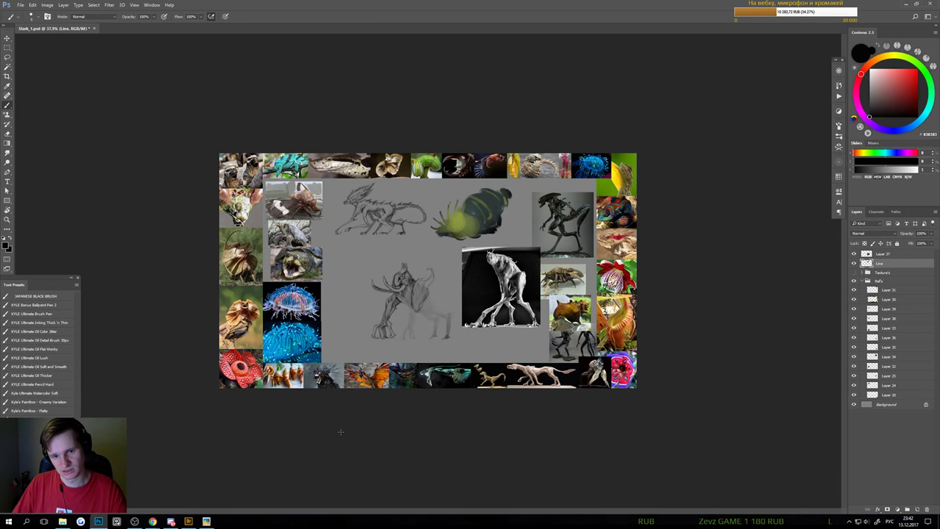
{"action": "scroll", "coordinate": [351, 338], "scroll_direction": "up", "scroll_amount": 5}
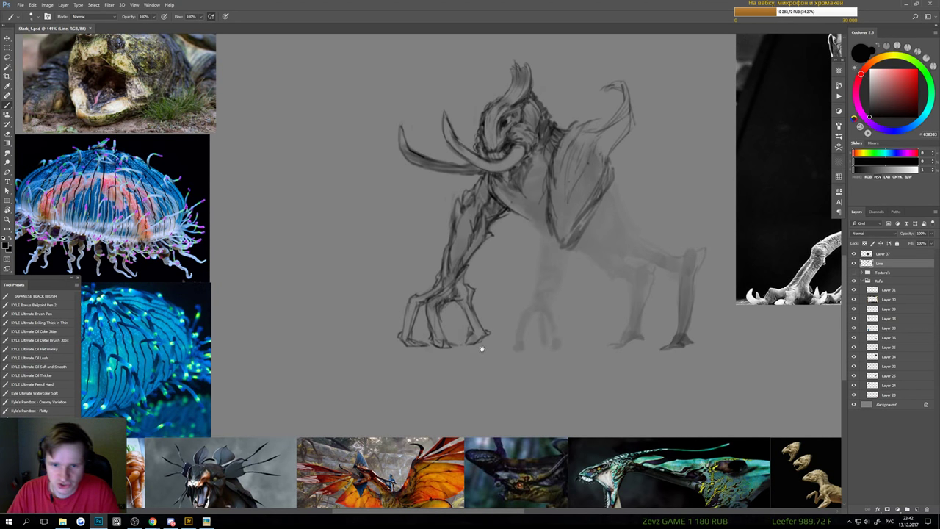
Clean up and redraw the inner contour of the front foot's middle toe between the knuckle and the claw
{"action": "scroll", "coordinate": [482, 348], "scroll_direction": "up", "scroll_amount": 1}
{"action": "scroll", "coordinate": [482, 348], "scroll_direction": "down", "scroll_amount": 2}
{"action": "scroll", "coordinate": [482, 348], "scroll_direction": "up", "scroll_amount": 2}
{"action": "key", "text": "e"}
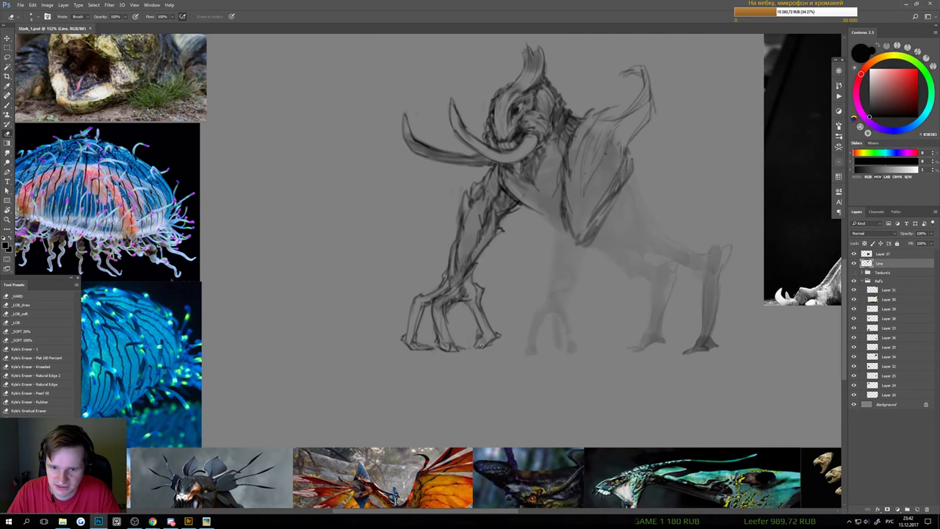
{"action": "key", "text": "b"}
{"action": "scroll", "coordinate": [485, 360], "scroll_direction": "down", "scroll_amount": 2}
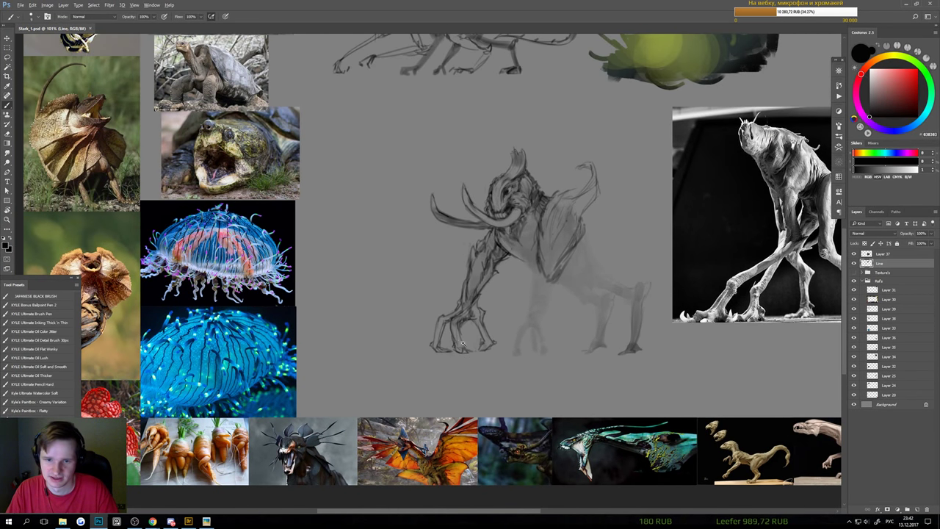
{"action": "scroll", "coordinate": [463, 343], "scroll_direction": "up", "scroll_amount": 3}
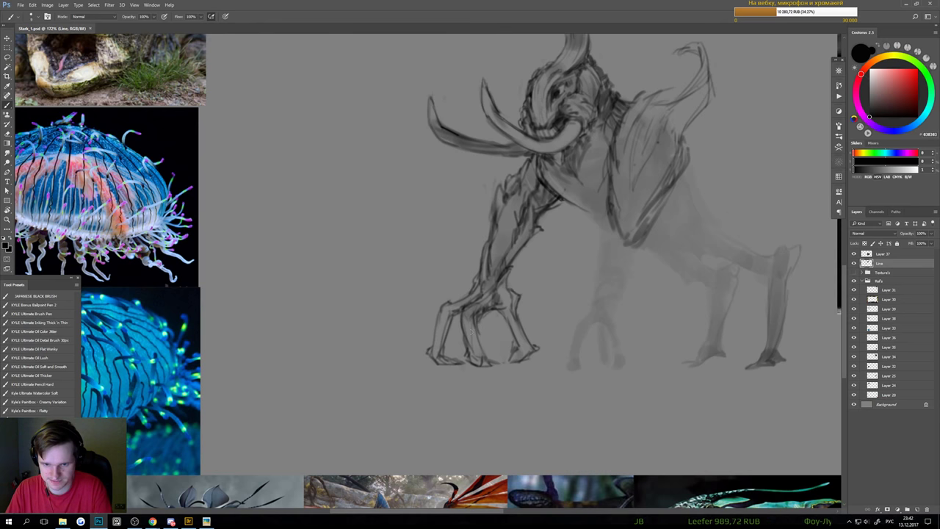
{"action": "key", "text": "e"}
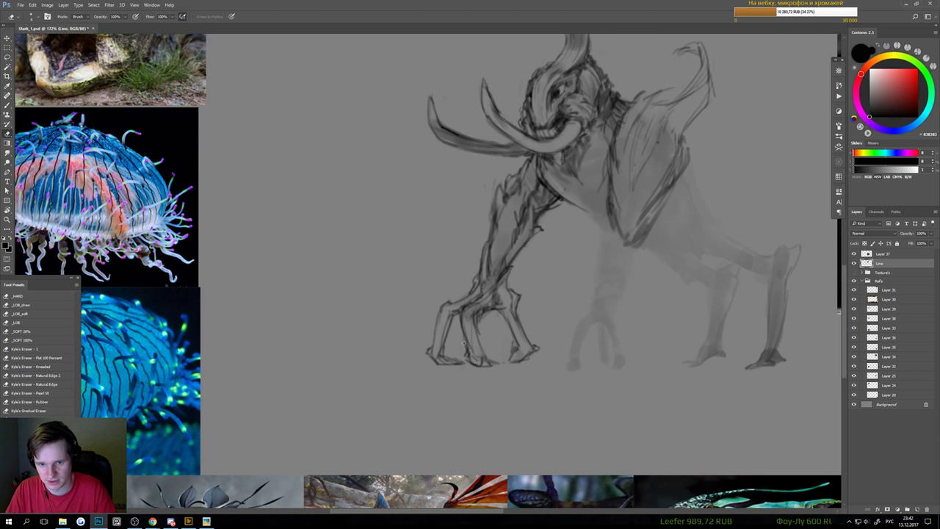
{"action": "key", "text": "b"}
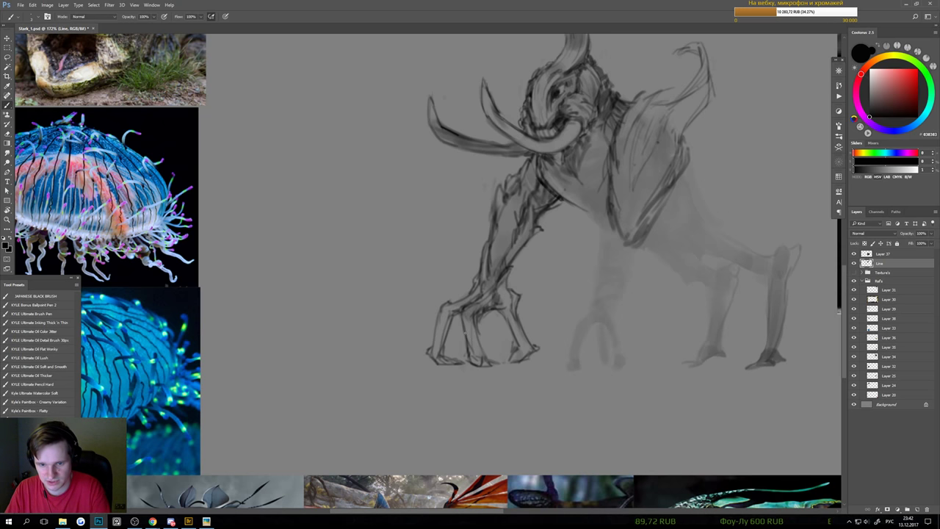
{"action": "left_click_drag", "start_coordinate": [461, 321], "coordinate": [465, 341]}
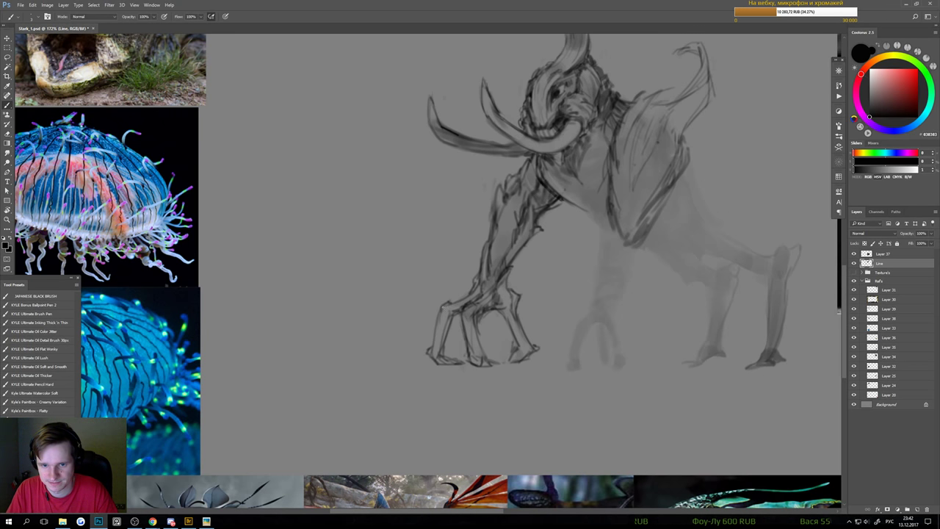
{"action": "key", "text": "e"}
{"action": "key", "text": "b"}
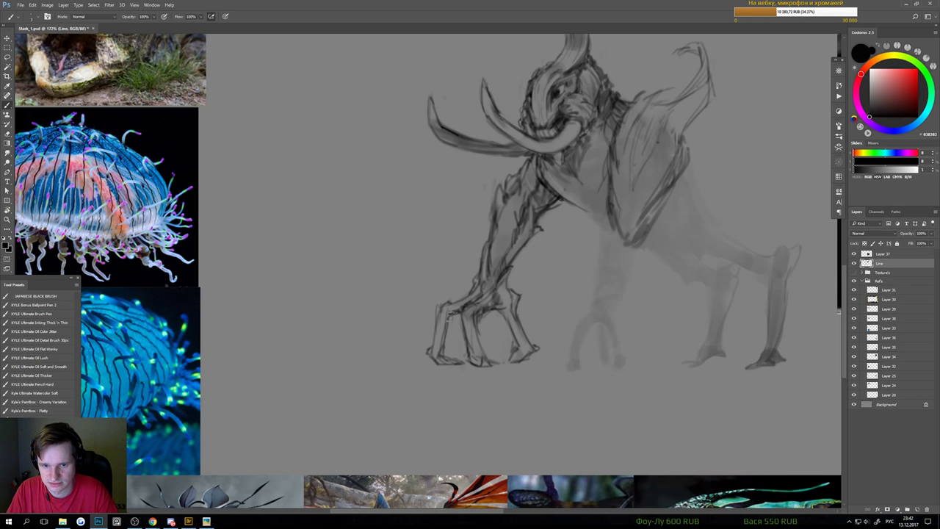
Strengthen the outer toe's knuckle line on the front foot and connect the toe tips with lines along the ground
{"action": "mouse_move", "coordinate": [434, 307]}
{"action": "left_mouse_down"}
{"action": "mouse_move", "coordinate": [436, 342]}
{"action": "mouse_move", "coordinate": [452, 300]}
{"action": "left_mouse_up"}
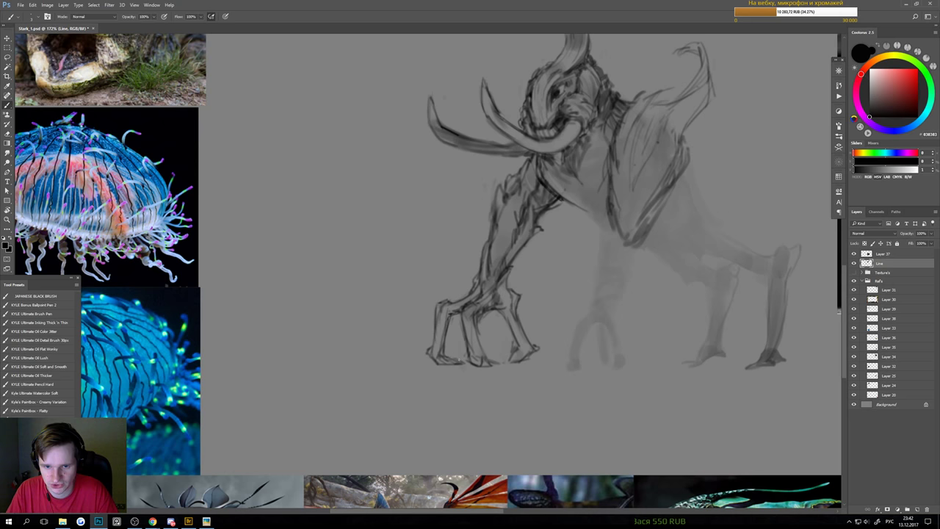
{"action": "left_click_drag", "start_coordinate": [458, 359], "coordinate": [468, 361]}
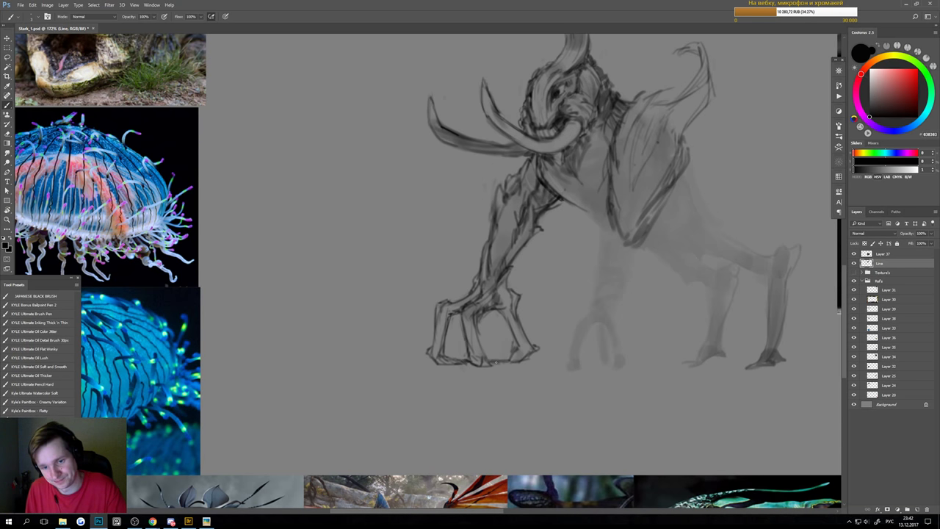
{"action": "left_click_drag", "start_coordinate": [483, 368], "coordinate": [522, 365]}
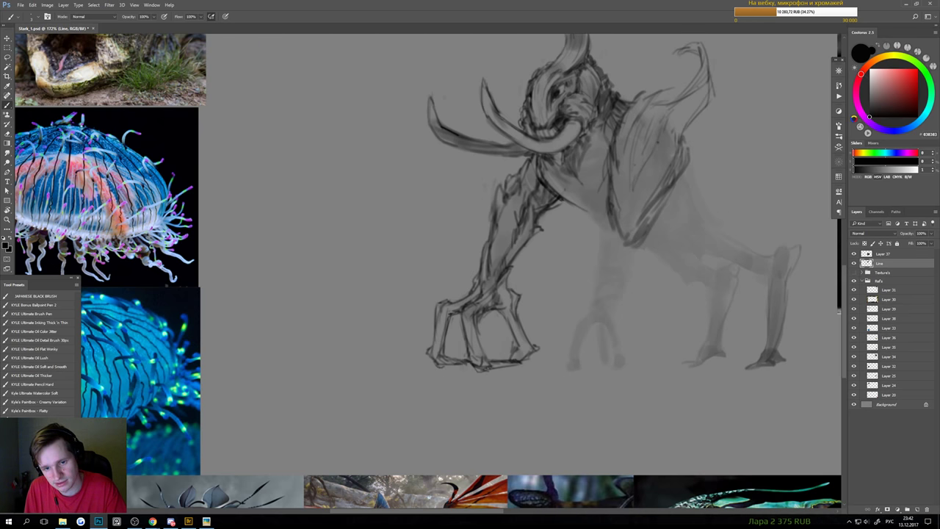
{"action": "key", "text": "ctrl+0"}
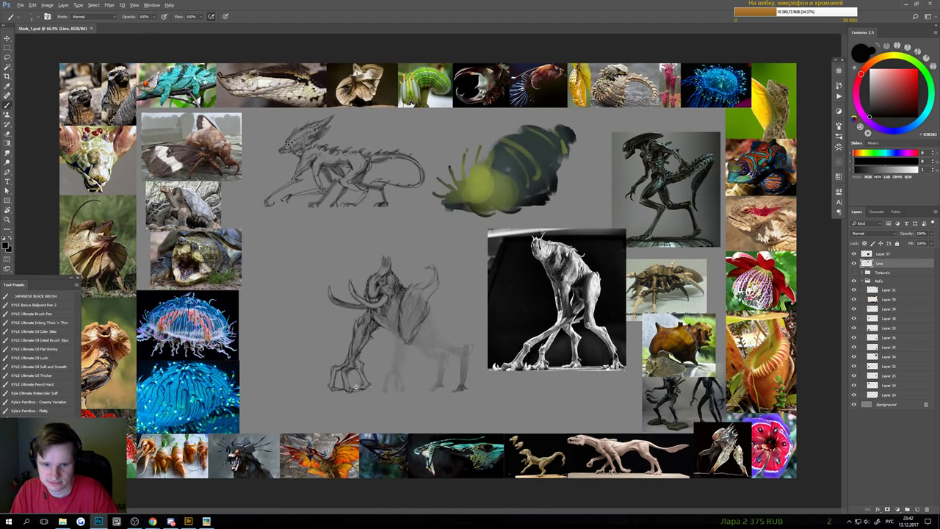
Shade the tip of the front foot's inner toe with dark strokes and save the document
{"action": "scroll", "coordinate": [356, 386], "scroll_direction": "up", "scroll_amount": 5}
{"action": "left_click_drag", "start_coordinate": [357, 387], "coordinate": [427, 342]}
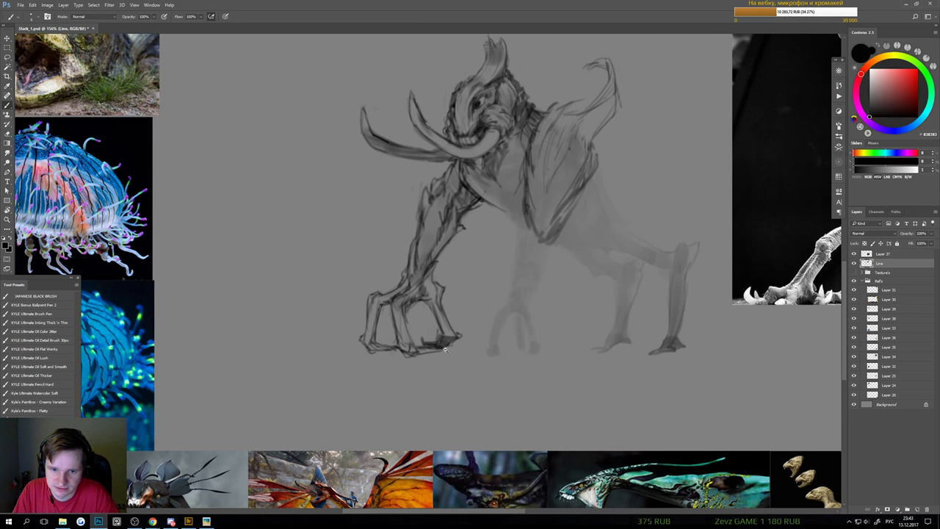
{"action": "scroll", "coordinate": [445, 350], "scroll_direction": "down", "scroll_amount": 5}
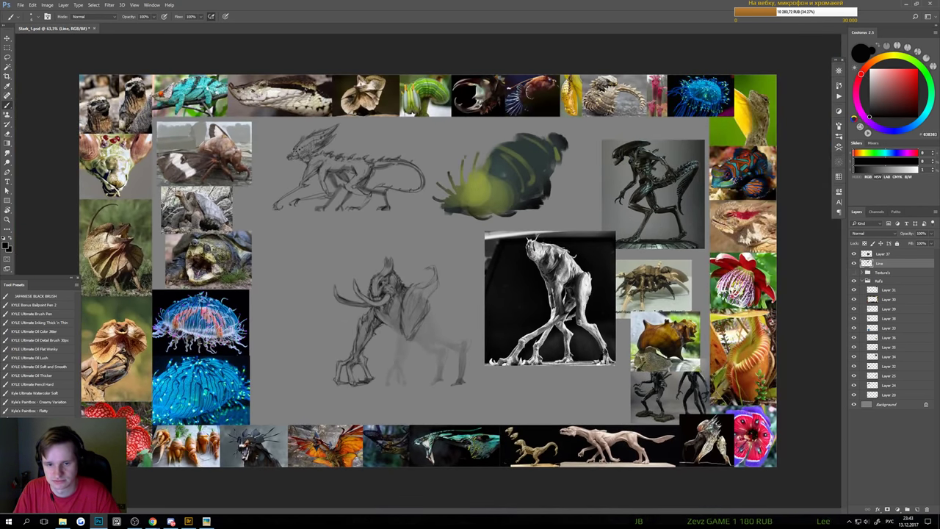
Undo the last two strokes on the inner toe, darken its shaft from knuckle to tip, and save the document
{"action": "scroll", "coordinate": [354, 375], "scroll_direction": "up", "scroll_amount": 4}
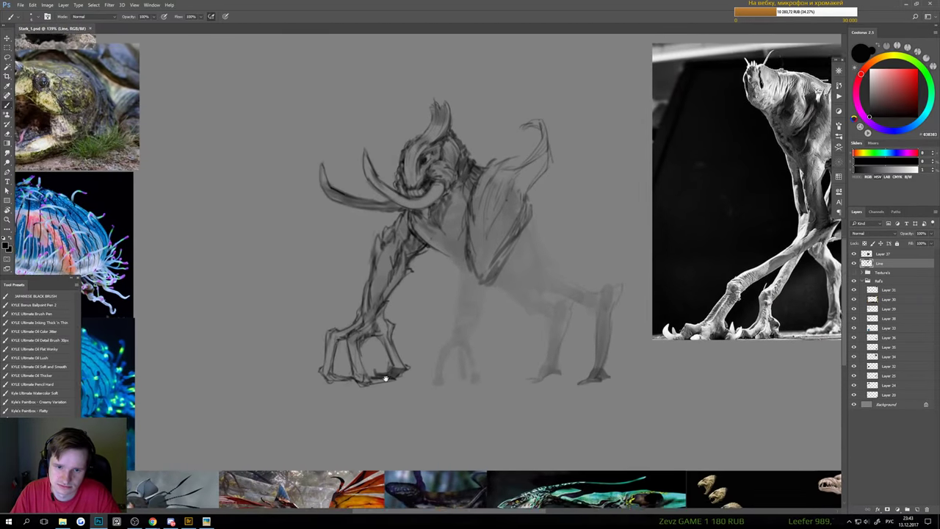
{"action": "scroll", "coordinate": [385, 377], "scroll_direction": "up", "scroll_amount": 2}
{"action": "key", "text": "ctrl+alt+z"}
{"action": "key", "text": "ctrl+alt+z"}
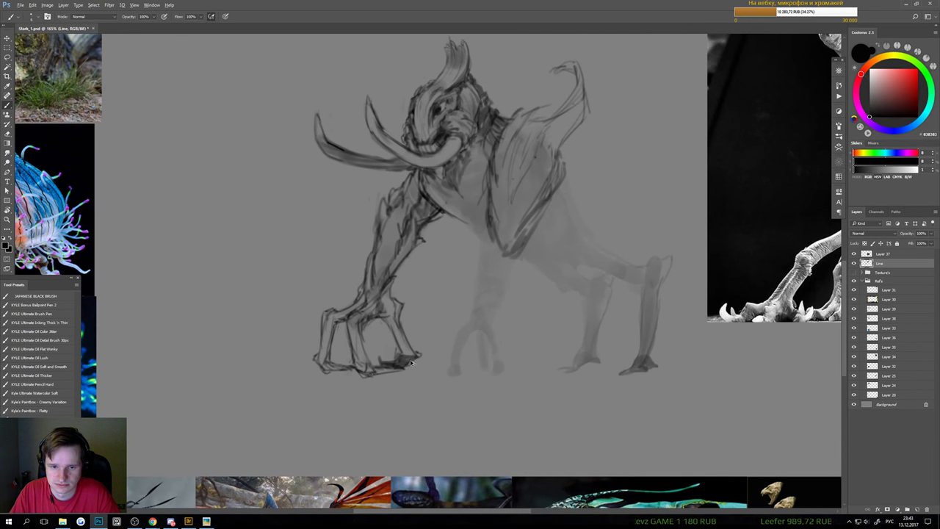
{"action": "left_click_drag", "start_coordinate": [397, 336], "coordinate": [412, 356]}
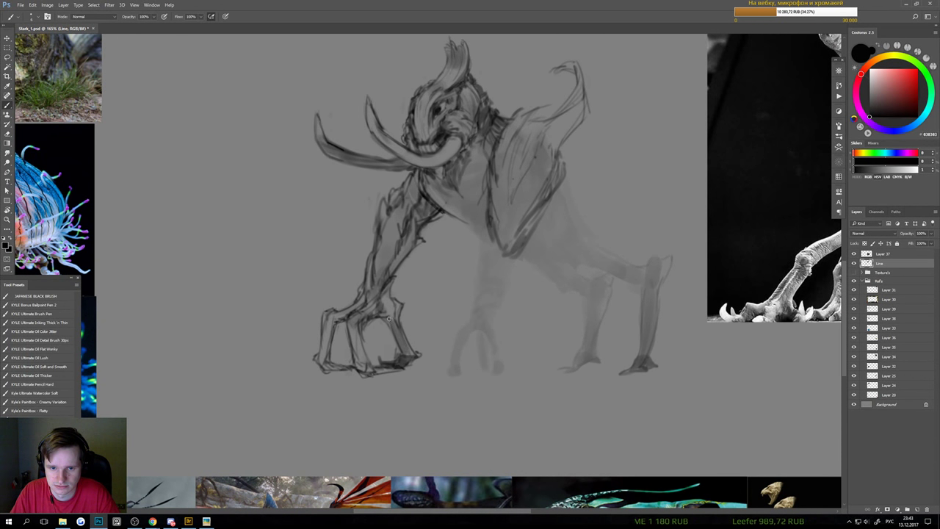
{"action": "scroll", "coordinate": [403, 352], "scroll_direction": "down", "scroll_amount": 10}
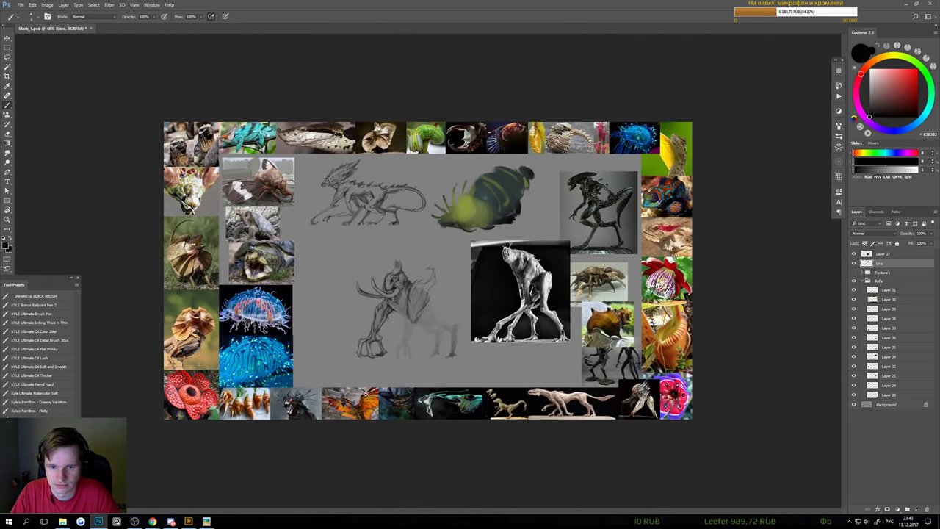
{"action": "key", "text": "ctrl+s"}
Rework the dark claw shape at the inner toe's tip with brush and eraser, and save the document
{"action": "scroll", "coordinate": [373, 363], "scroll_direction": "up", "scroll_amount": 4}
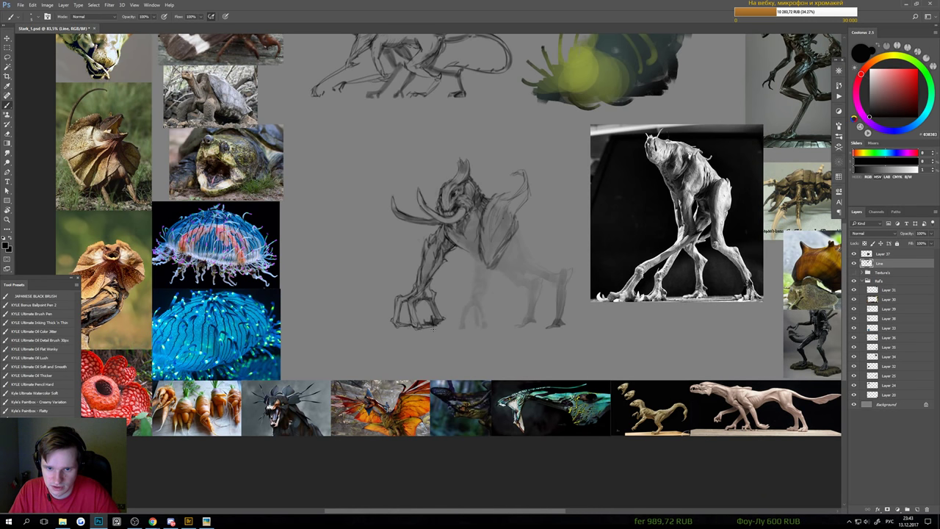
{"action": "scroll", "coordinate": [425, 325], "scroll_direction": "up", "scroll_amount": 2}
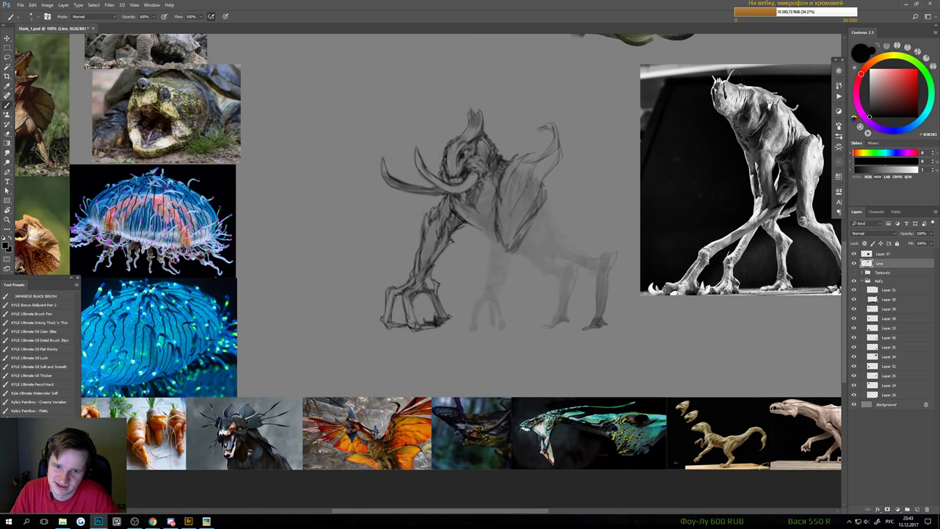
{"action": "left_click_drag", "start_coordinate": [423, 338], "coordinate": [415, 363]}
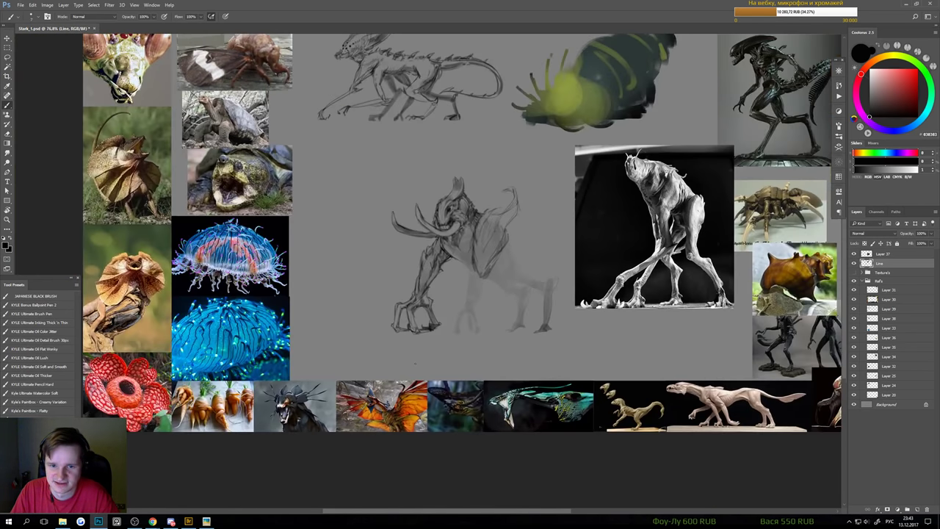
{"action": "scroll", "coordinate": [424, 332], "scroll_direction": "up", "scroll_amount": 4}
{"action": "key", "text": "e"}
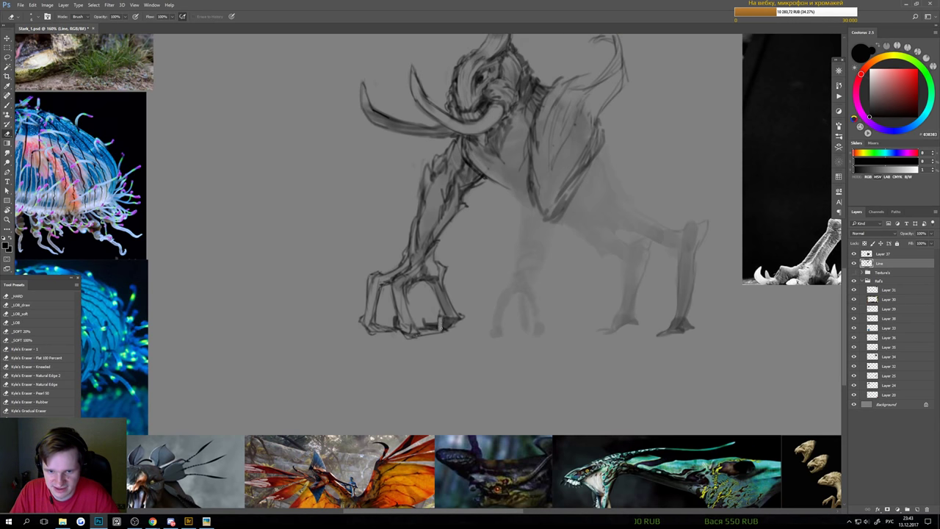
{"action": "scroll", "coordinate": [434, 346], "scroll_direction": "down", "scroll_amount": 6}
{"action": "scroll", "coordinate": [434, 341], "scroll_direction": "up", "scroll_amount": 7}
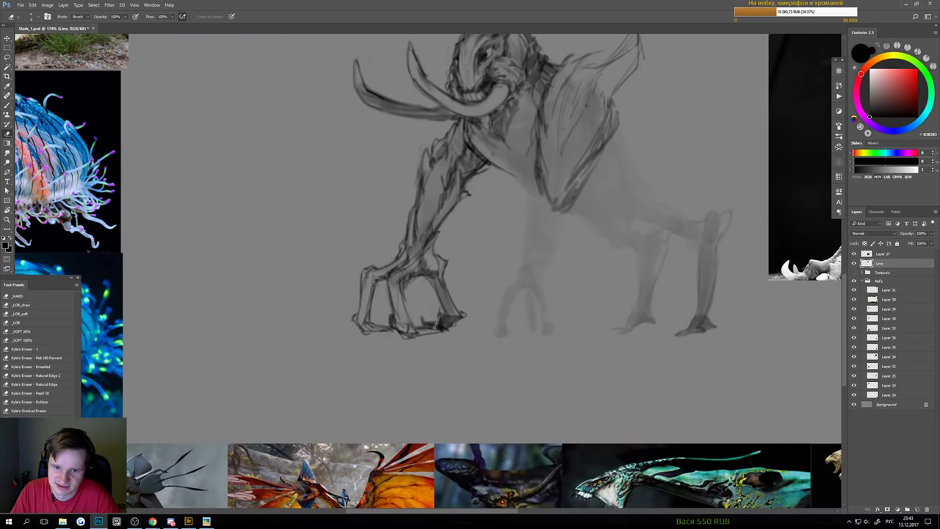
{"action": "key", "text": "b"}
{"action": "scroll", "coordinate": [396, 358], "scroll_direction": "down", "scroll_amount": 6}
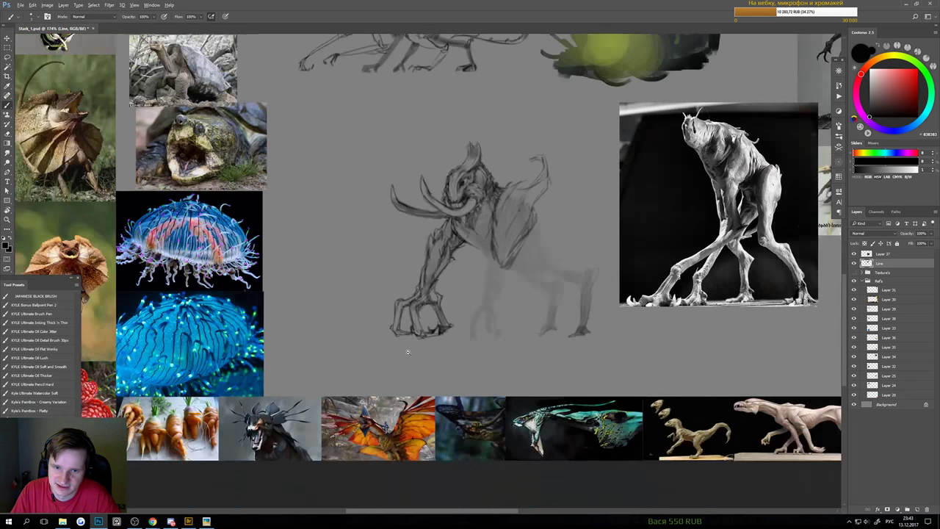
{"action": "scroll", "coordinate": [429, 372], "scroll_direction": "down", "scroll_amount": 1}
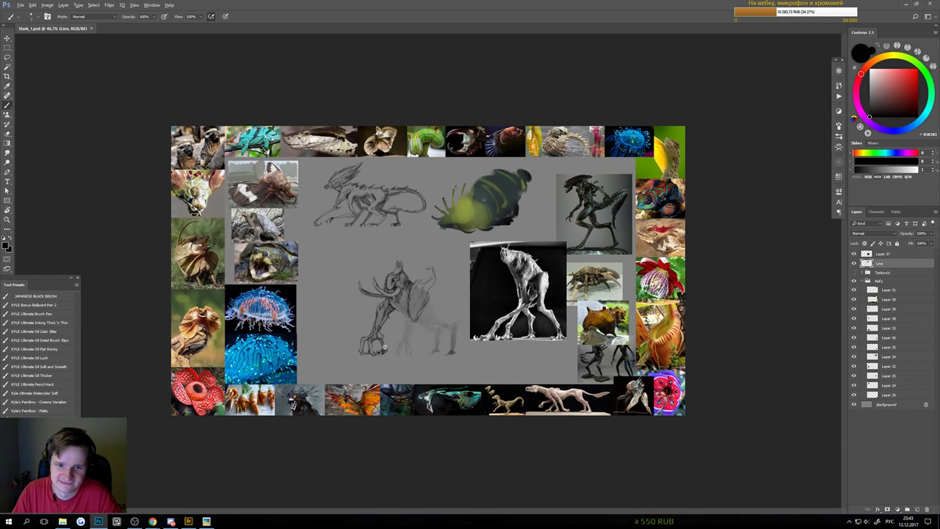
Darken the underside of the front foot's palm between the middle and inner toe knuckles
{"action": "scroll", "coordinate": [405, 365], "scroll_direction": "up", "scroll_amount": 5}
{"action": "scroll", "coordinate": [405, 365], "scroll_direction": "down", "scroll_amount": 1}
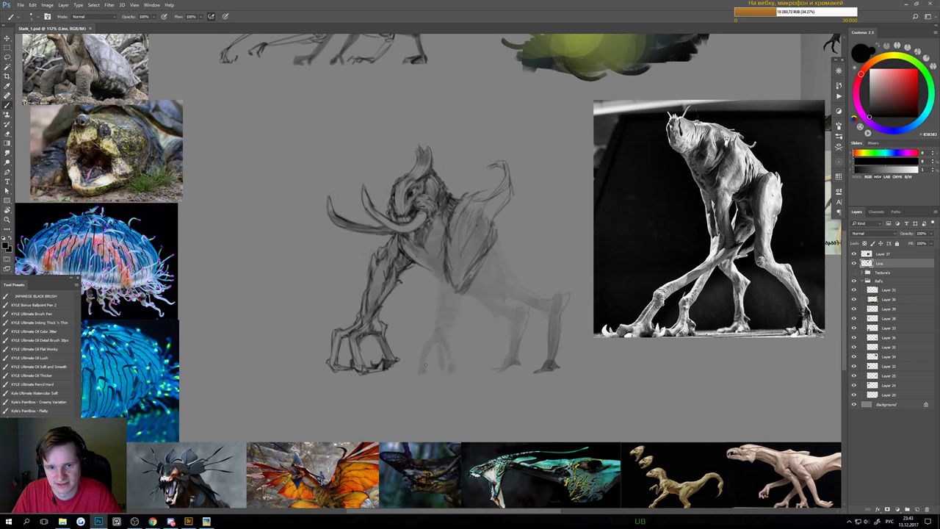
{"action": "scroll", "coordinate": [357, 351], "scroll_direction": "up", "scroll_amount": 2}
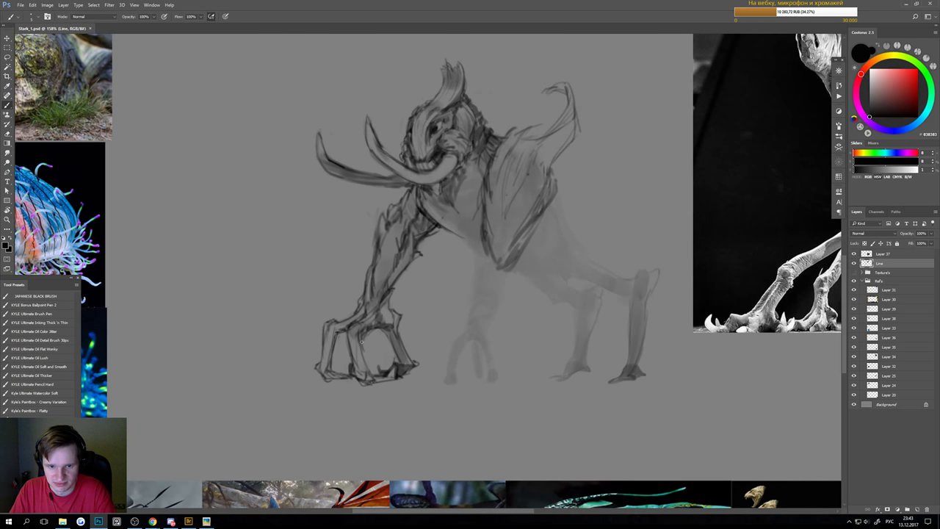
{"action": "mouse_move", "coordinate": [363, 343]}
{"action": "left_mouse_down"}
{"action": "mouse_move", "coordinate": [368, 373]}
{"action": "mouse_move", "coordinate": [370, 331]}
{"action": "mouse_move", "coordinate": [380, 334]}
{"action": "left_mouse_up"}
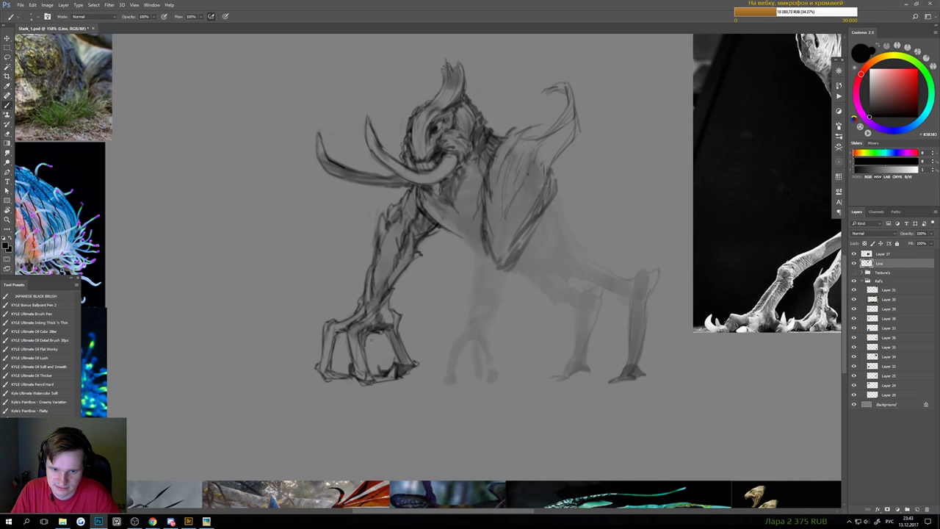
{"action": "key", "text": "ctrl+0"}
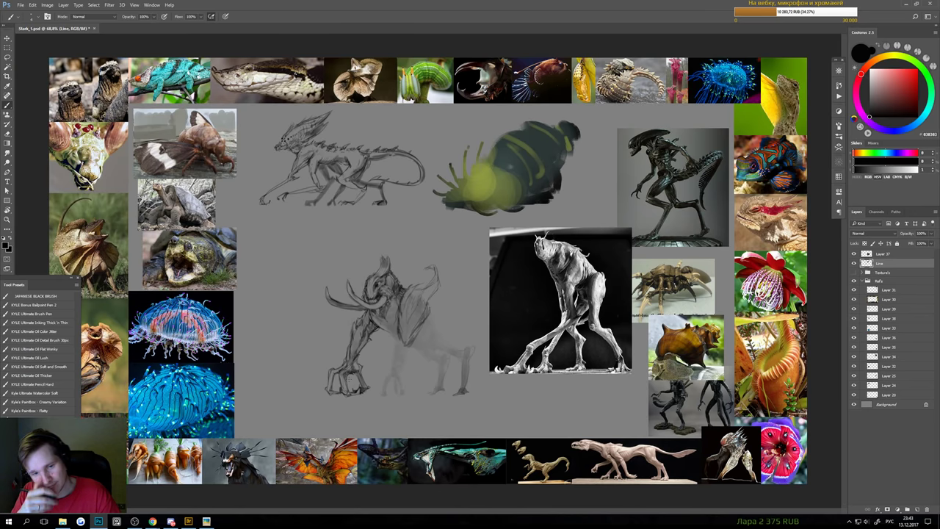
Shade the gap beside the front foot's middle toe and save the document
{"action": "scroll", "coordinate": [332, 373], "scroll_direction": "up", "scroll_amount": 5}
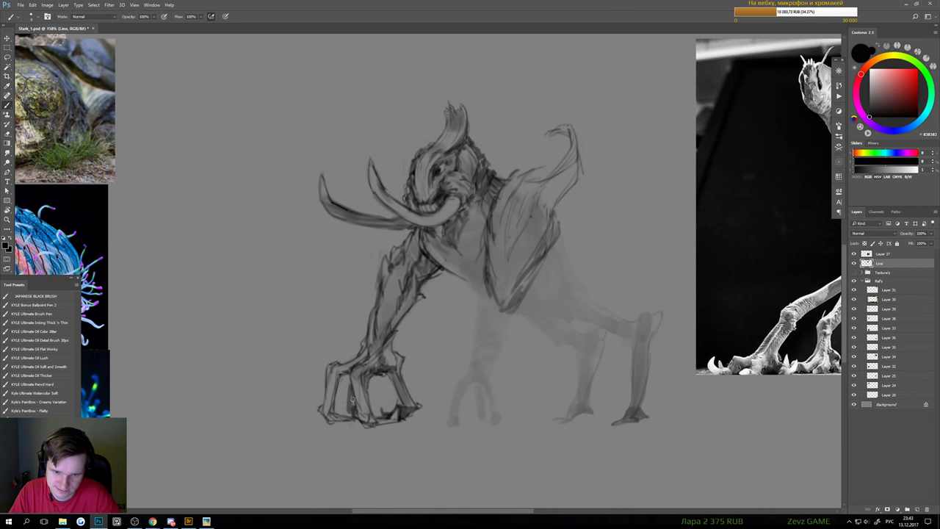
{"action": "mouse_move", "coordinate": [353, 397]}
{"action": "left_mouse_down"}
{"action": "mouse_move", "coordinate": [347, 414]}
{"action": "mouse_move", "coordinate": [374, 411]}
{"action": "left_mouse_up"}
{"action": "scroll", "coordinate": [357, 434], "scroll_direction": "down", "scroll_amount": 5}
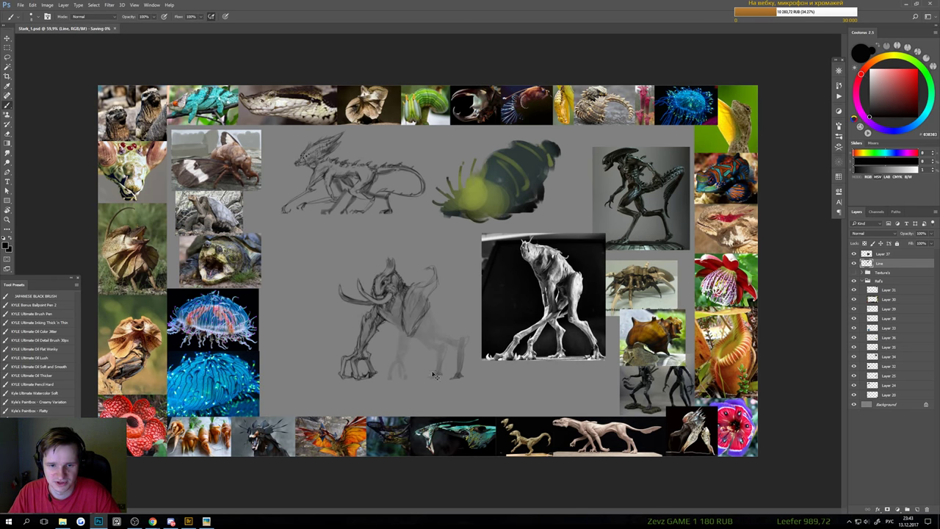
Erase the front foot's long toes below the knuckles with a large eraser
{"action": "scroll", "coordinate": [372, 364], "scroll_direction": "up", "scroll_amount": 4}
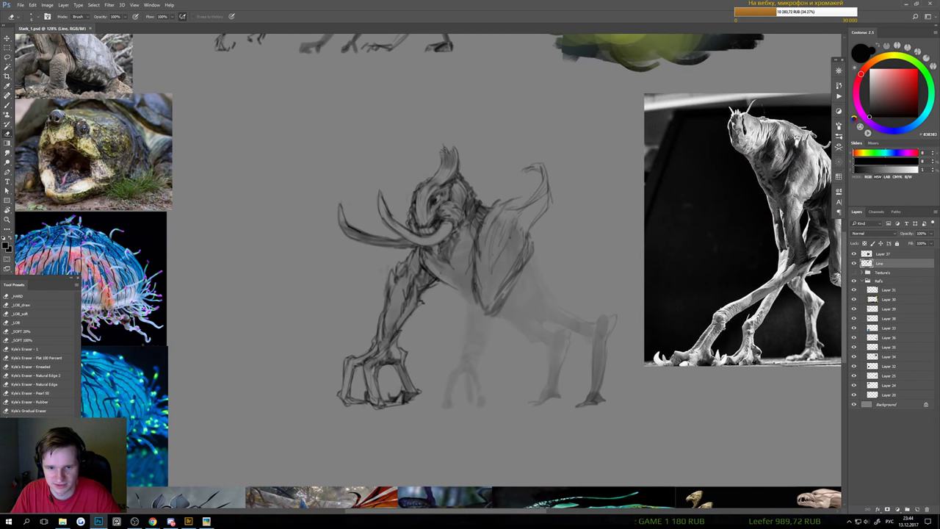
{"action": "scroll", "coordinate": [378, 343], "scroll_direction": "down", "scroll_amount": 4}
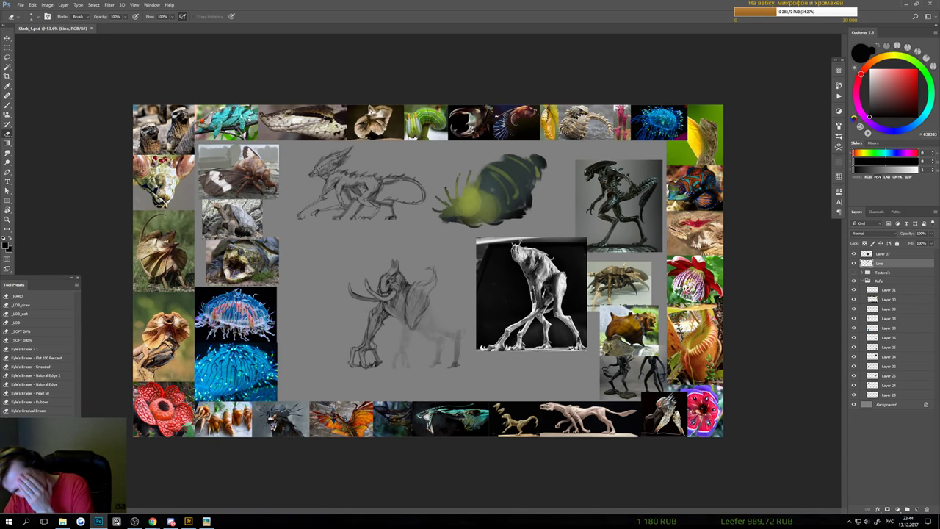
{"action": "scroll", "coordinate": [352, 362], "scroll_direction": "up", "scroll_amount": 2}
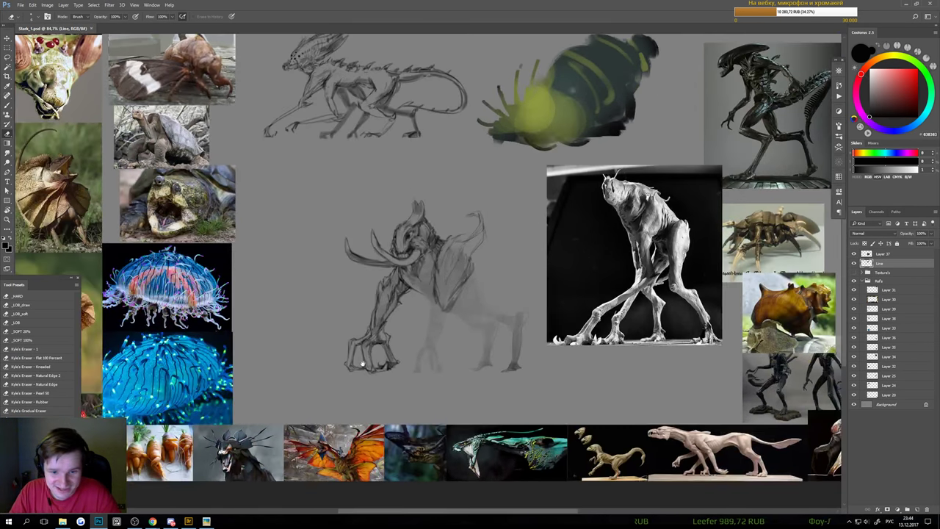
{"action": "mouse_move", "coordinate": [396, 366]}
{"action": "left_mouse_down"}
{"action": "mouse_move", "coordinate": [373, 360]}
{"action": "mouse_move", "coordinate": [397, 338]}
{"action": "left_mouse_up"}
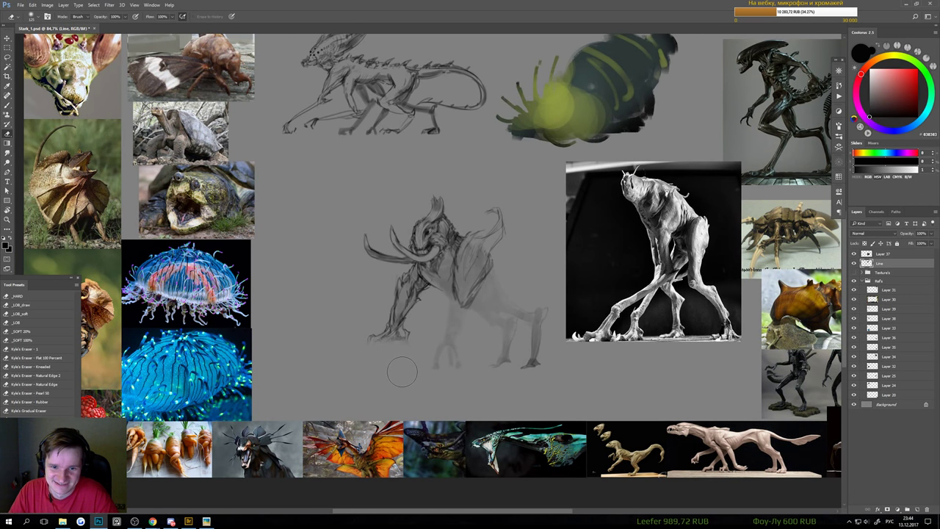
{"action": "key", "text": "m"}
{"action": "scroll", "coordinate": [379, 343], "scroll_direction": "up", "scroll_amount": 1}
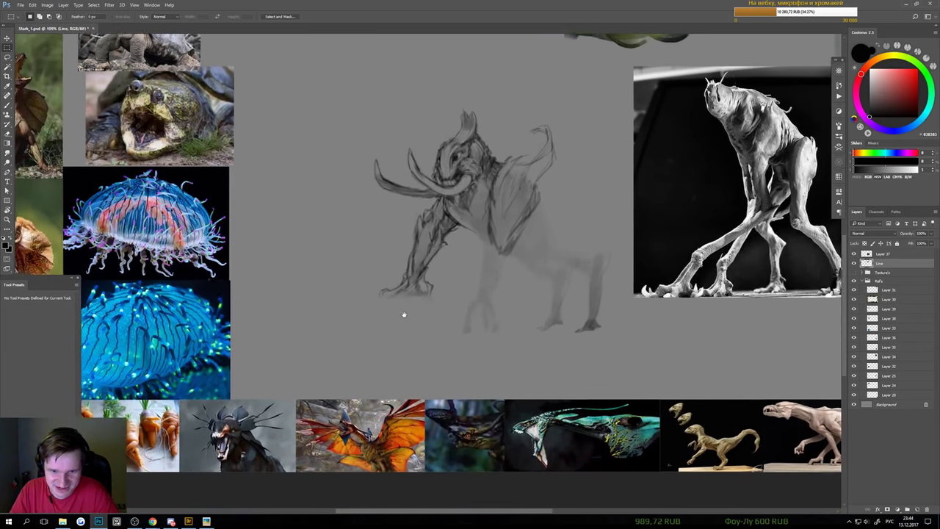
Redraw the front foot's toes as long, thin splayed lines reaching the ground, and save the document
{"action": "key", "text": "b"}
{"action": "scroll", "coordinate": [409, 320], "scroll_direction": "down", "scroll_amount": 2}
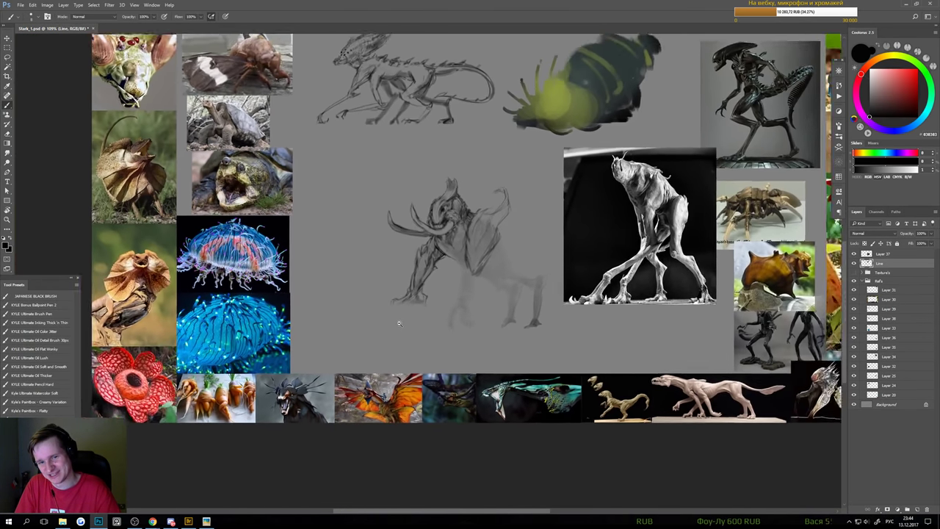
{"action": "scroll", "coordinate": [409, 313], "scroll_direction": "up", "scroll_amount": 1}
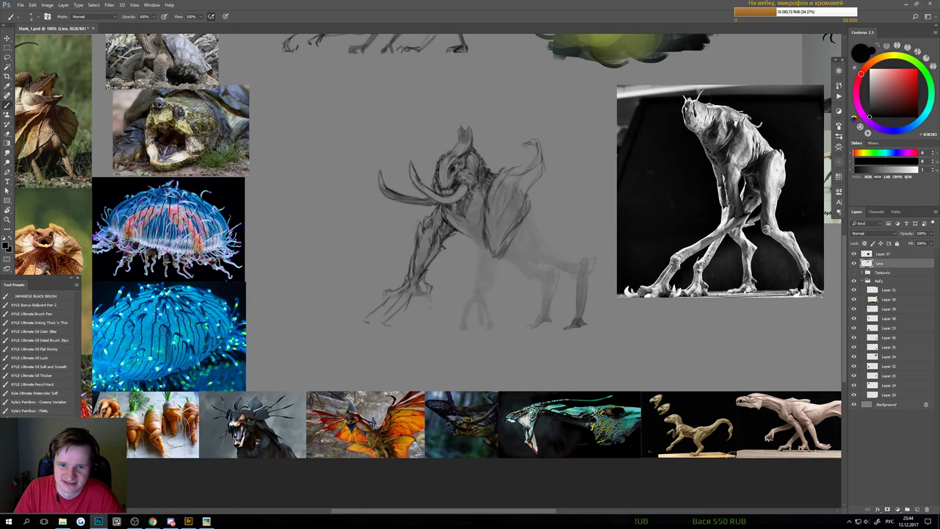
{"action": "scroll", "coordinate": [419, 342], "scroll_direction": "down", "scroll_amount": 1}
{"action": "scroll", "coordinate": [418, 341], "scroll_direction": "up", "scroll_amount": 1}
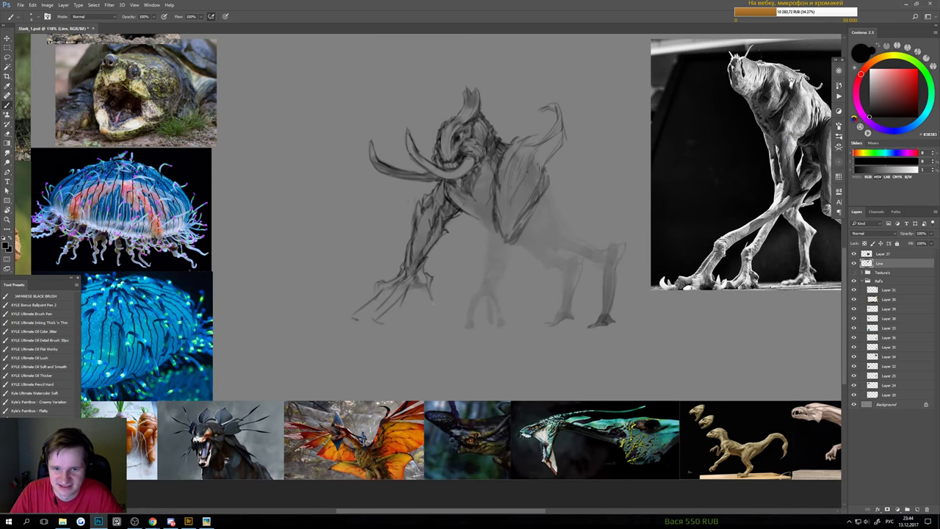
{"action": "left_click_drag", "start_coordinate": [429, 288], "coordinate": [441, 321]}
{"action": "key", "text": "e"}
{"action": "key", "text": "b"}
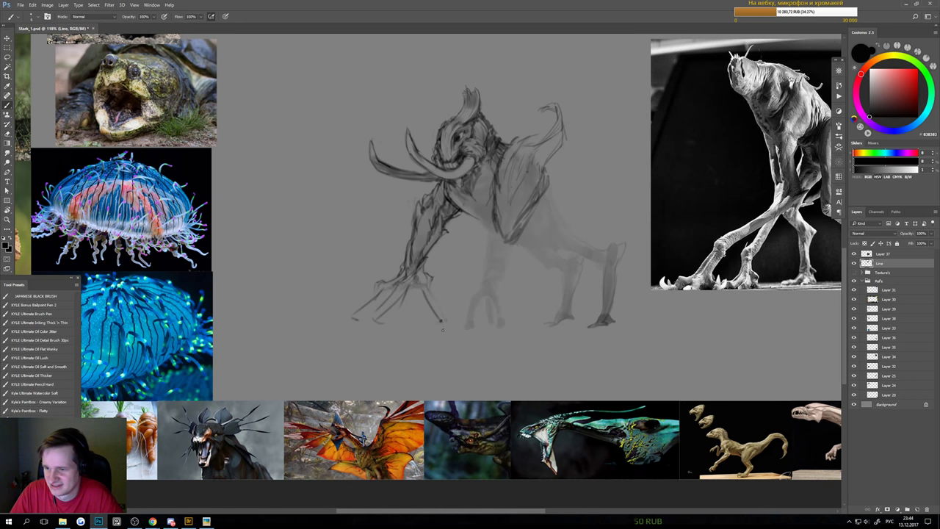
{"action": "key", "text": "ctrl+s"}
{"action": "scroll", "coordinate": [442, 328], "scroll_direction": "up", "scroll_amount": 1}
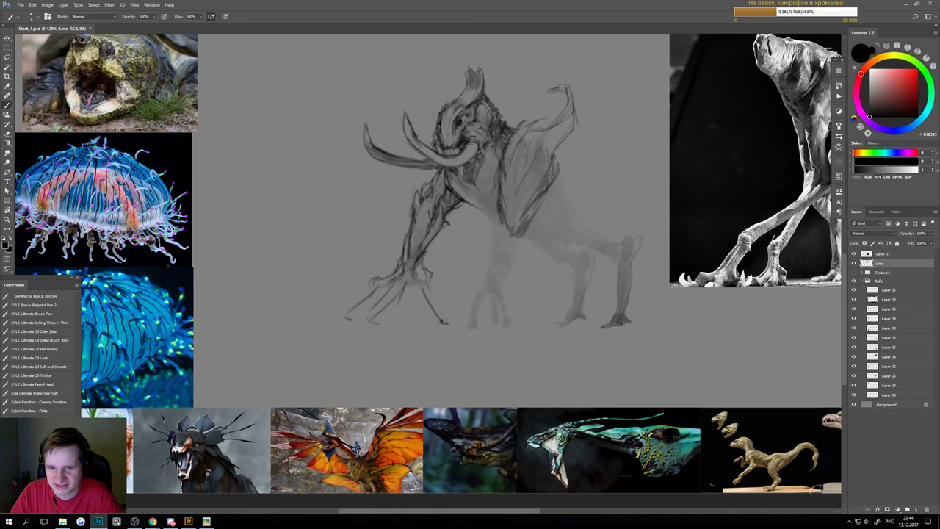
Extend the front foot's inner toe down to a flat tip on the ground, refining it with brush and eraser
{"action": "mouse_move", "coordinate": [430, 280]}
{"action": "left_mouse_down"}
{"action": "mouse_move", "coordinate": [451, 323]}
{"action": "mouse_move", "coordinate": [371, 350]}
{"action": "mouse_move", "coordinate": [419, 349]}
{"action": "mouse_move", "coordinate": [460, 329]}
{"action": "mouse_move", "coordinate": [477, 294]}
{"action": "mouse_move", "coordinate": [476, 337]}
{"action": "left_mouse_up"}
{"action": "key", "text": "e"}
{"action": "key", "text": "b"}
{"action": "key", "text": "e"}
{"action": "key", "text": "b"}
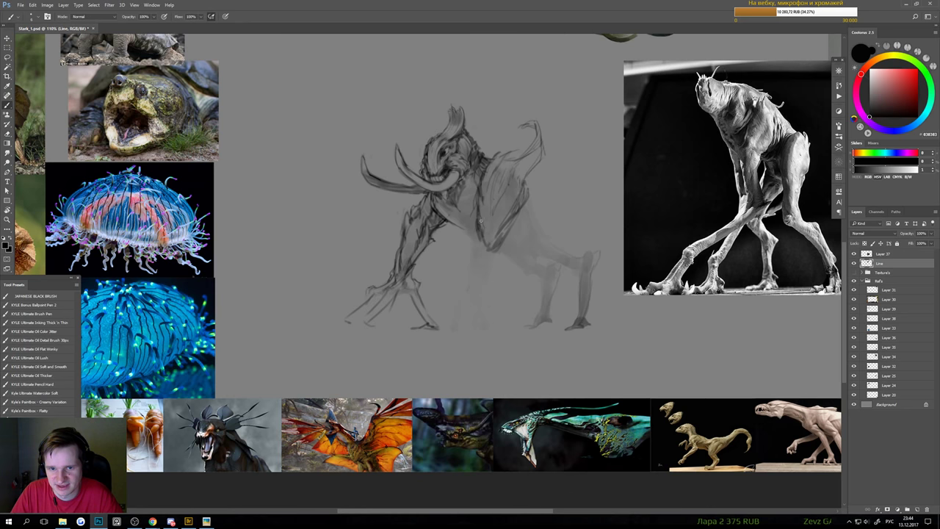
Sketch the second front leg's long contour lines from the chest down toward the ground
{"action": "mouse_move", "coordinate": [481, 220]}
{"action": "left_mouse_down"}
{"action": "mouse_move", "coordinate": [474, 266]}
{"action": "mouse_move", "coordinate": [470, 253]}
{"action": "mouse_move", "coordinate": [482, 279]}
{"action": "mouse_move", "coordinate": [479, 304]}
{"action": "left_mouse_up"}
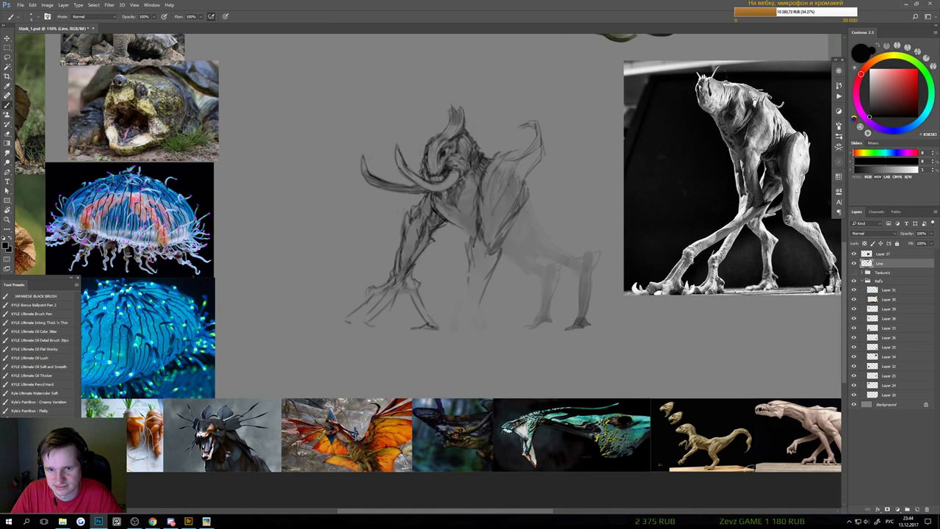
{"action": "left_click_drag", "start_coordinate": [466, 258], "coordinate": [472, 317]}
{"action": "left_click_drag", "start_coordinate": [470, 240], "coordinate": [467, 269]}
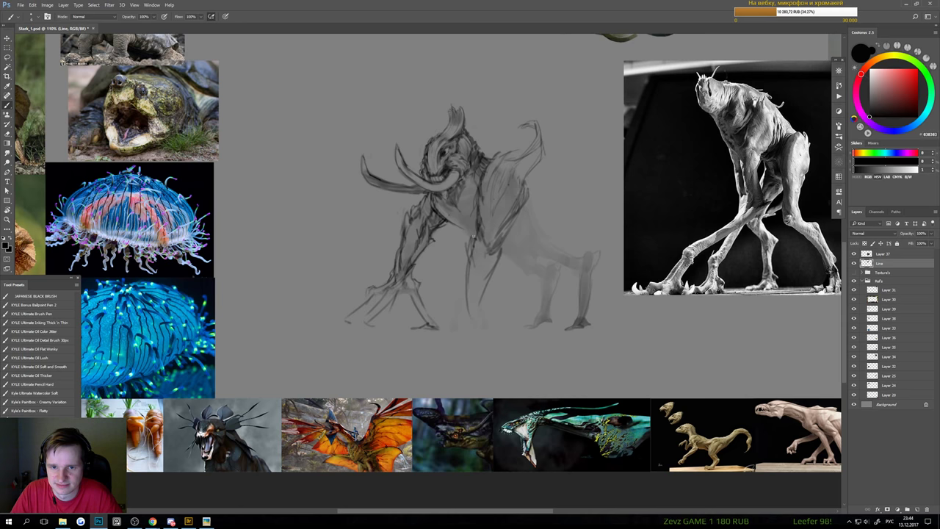
{"action": "key", "text": "e"}
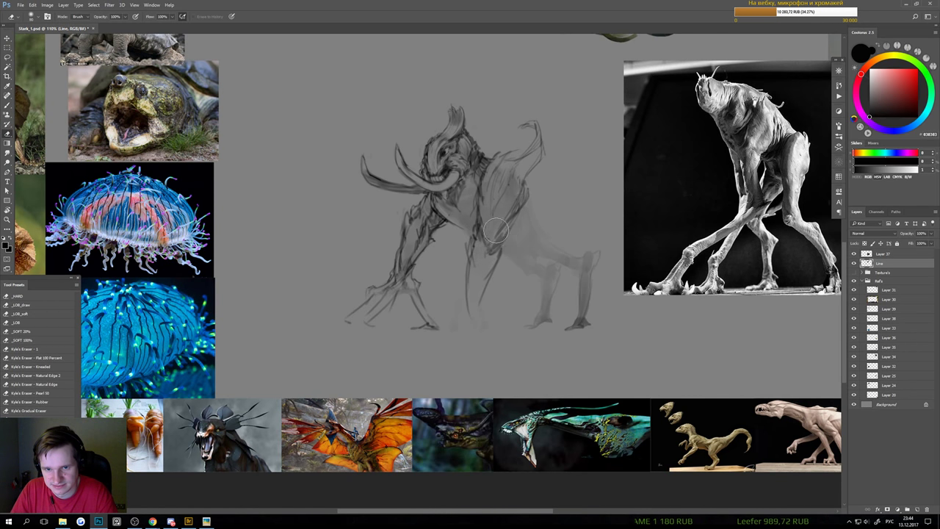
Sketch the second front leg's elbow below the shoulder plate and its outer contour down the forearm
{"action": "key", "text": "b"}
{"action": "mouse_move", "coordinate": [478, 234]}
{"action": "left_mouse_down"}
{"action": "mouse_move", "coordinate": [503, 228]}
{"action": "mouse_move", "coordinate": [474, 244]}
{"action": "mouse_move", "coordinate": [460, 275]}
{"action": "left_mouse_up"}
{"action": "key", "text": "e"}
{"action": "key", "text": "b"}
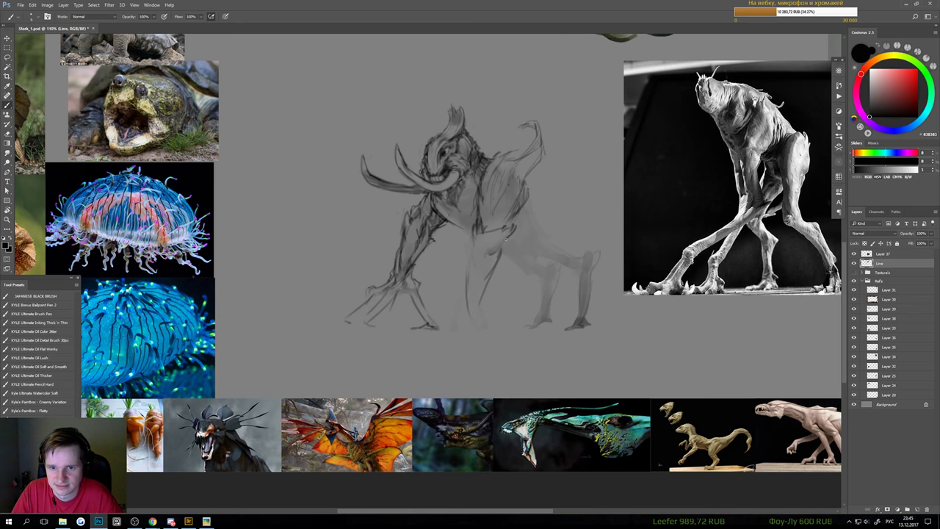
{"action": "left_click_drag", "start_coordinate": [477, 290], "coordinate": [491, 248]}
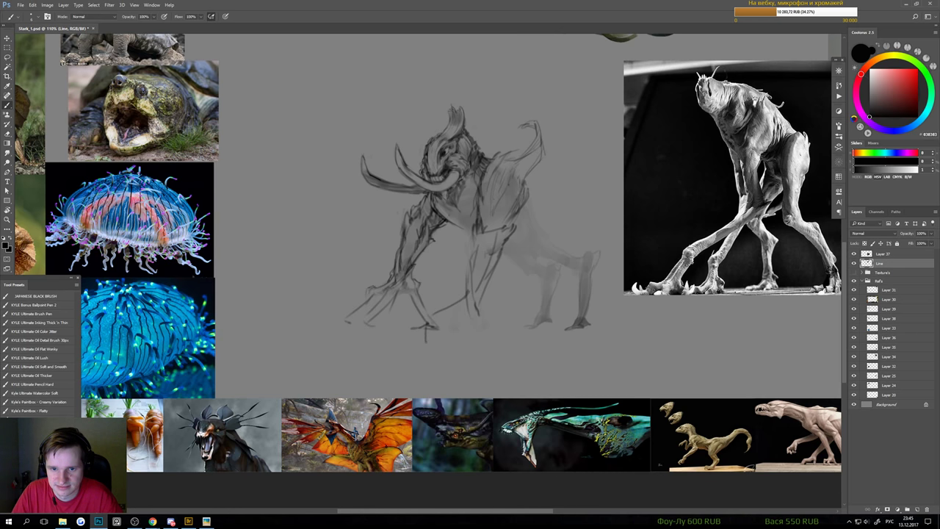
Erase the vertical guide strokes and the inner toe's tip beneath the two front feet
{"action": "mouse_move", "coordinate": [500, 343]}
{"action": "left_mouse_down"}
{"action": "mouse_move", "coordinate": [475, 344]}
{"action": "mouse_move", "coordinate": [494, 341]}
{"action": "left_mouse_up"}
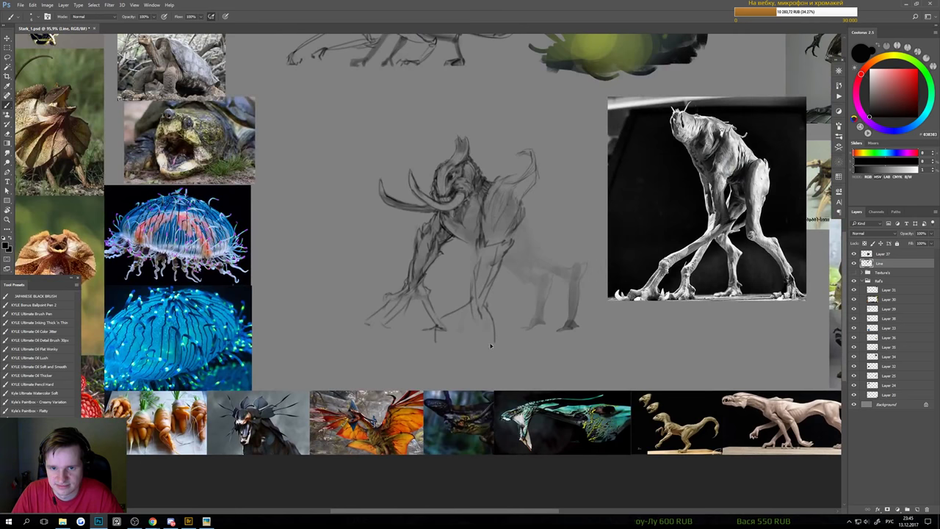
{"action": "key", "text": "e"}
{"action": "mouse_move", "coordinate": [489, 300]}
{"action": "left_mouse_down"}
{"action": "mouse_move", "coordinate": [493, 315]}
{"action": "mouse_move", "coordinate": [433, 338]}
{"action": "left_mouse_up"}
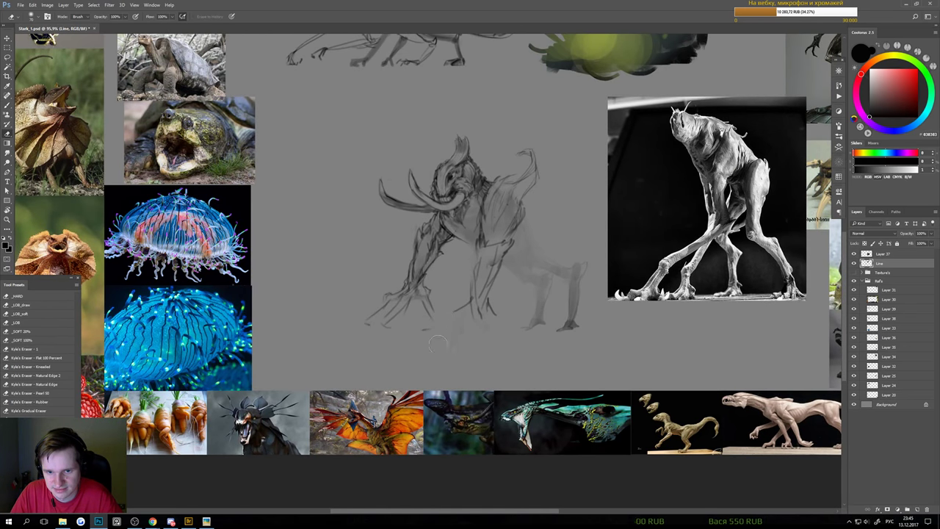
Draw the second front foot's splayed toes, with a long bent outer toe pointing down toward the viewer
{"action": "key", "text": "b"}
{"action": "mouse_move", "coordinate": [469, 301]}
{"action": "left_mouse_down"}
{"action": "mouse_move", "coordinate": [441, 344]}
{"action": "mouse_move", "coordinate": [459, 343]}
{"action": "left_mouse_up"}
{"action": "key", "text": "z"}
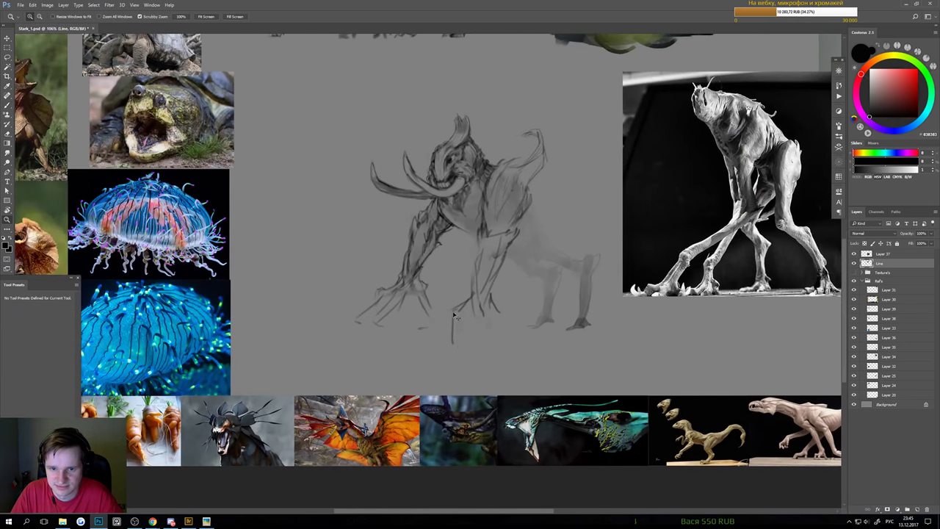
{"action": "scroll", "coordinate": [452, 314], "scroll_direction": "up", "scroll_amount": 1}
{"action": "key", "text": "b"}
{"action": "left_click_drag", "start_coordinate": [451, 309], "coordinate": [450, 343]}
{"action": "scroll", "coordinate": [450, 346], "scroll_direction": "down", "scroll_amount": 4}
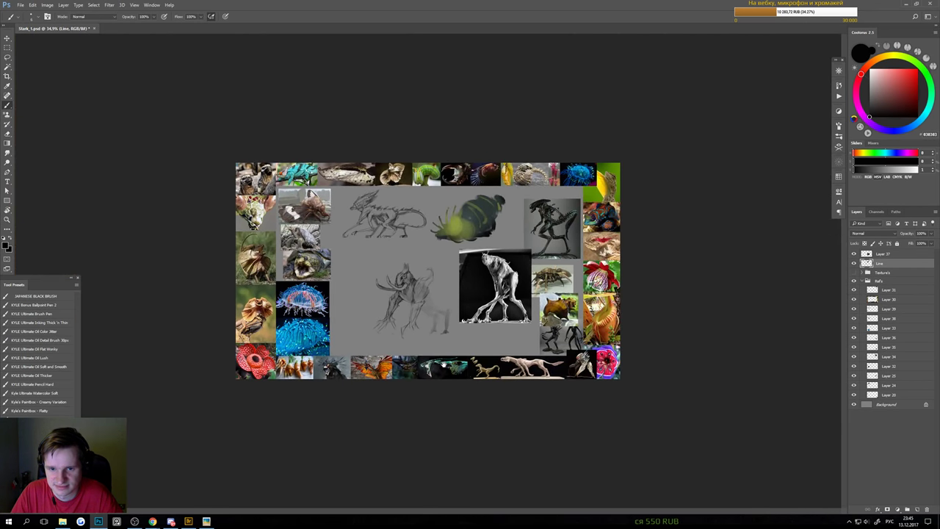
{"action": "scroll", "coordinate": [420, 293], "scroll_direction": "up", "scroll_amount": 4}
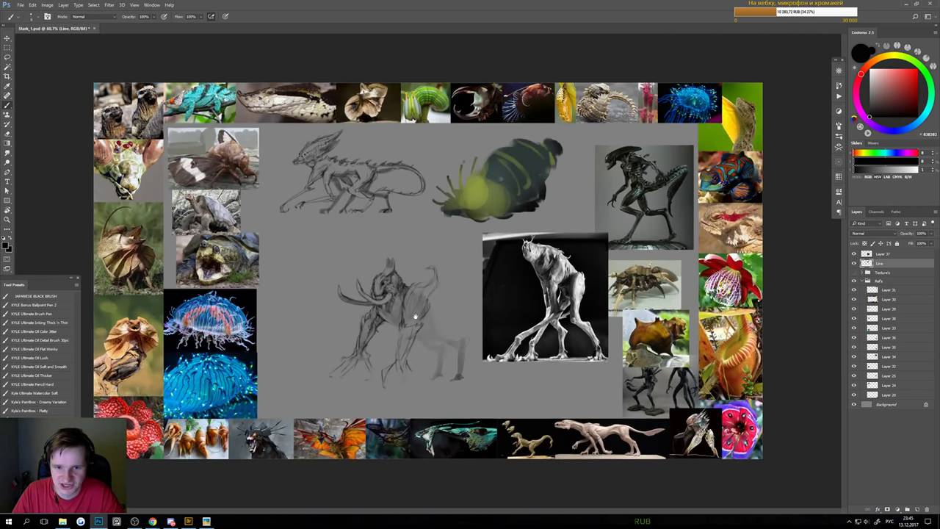
{"action": "scroll", "coordinate": [420, 292], "scroll_direction": "down", "scroll_amount": 1}
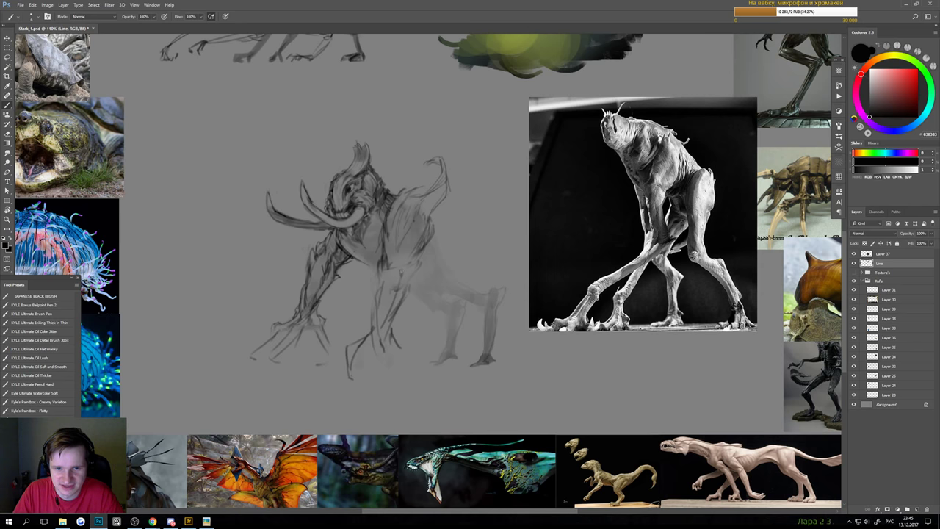
Rework the second front leg's elbow into a bony joint and add a small oval on the shoulder
{"action": "scroll", "coordinate": [401, 271], "scroll_direction": "down", "scroll_amount": 3}
{"action": "scroll", "coordinate": [403, 271], "scroll_direction": "up", "scroll_amount": 4}
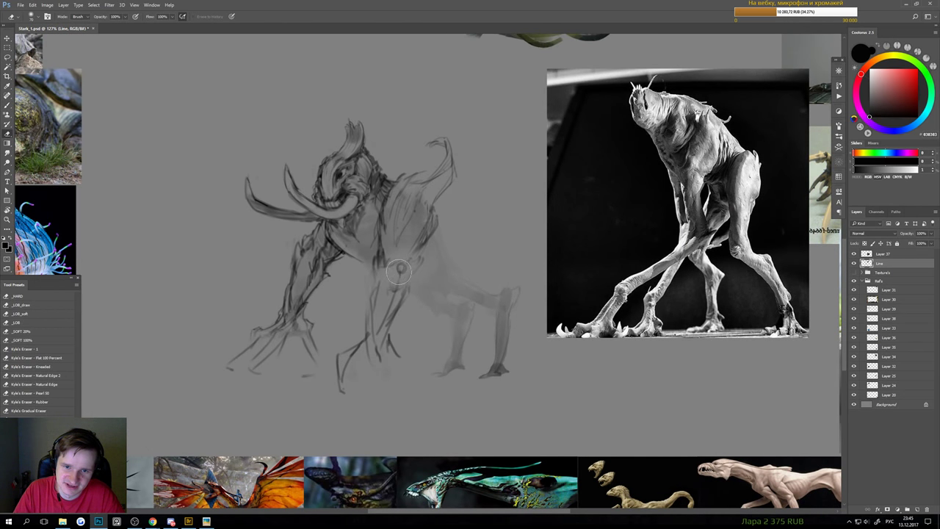
{"action": "mouse_move", "coordinate": [403, 260]}
{"action": "left_mouse_down"}
{"action": "mouse_move", "coordinate": [396, 281]}
{"action": "mouse_move", "coordinate": [415, 259]}
{"action": "mouse_move", "coordinate": [409, 289]}
{"action": "left_mouse_up"}
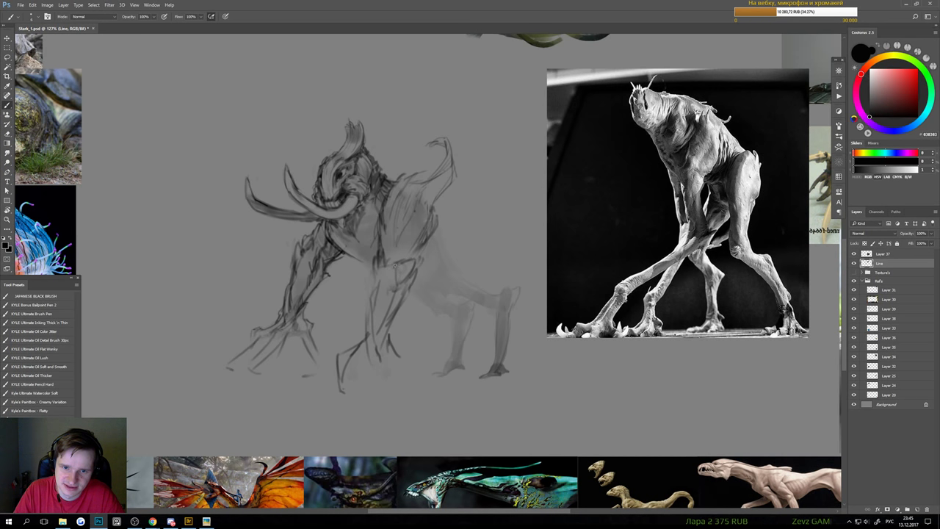
{"action": "left_click_drag", "start_coordinate": [403, 241], "coordinate": [401, 255]}
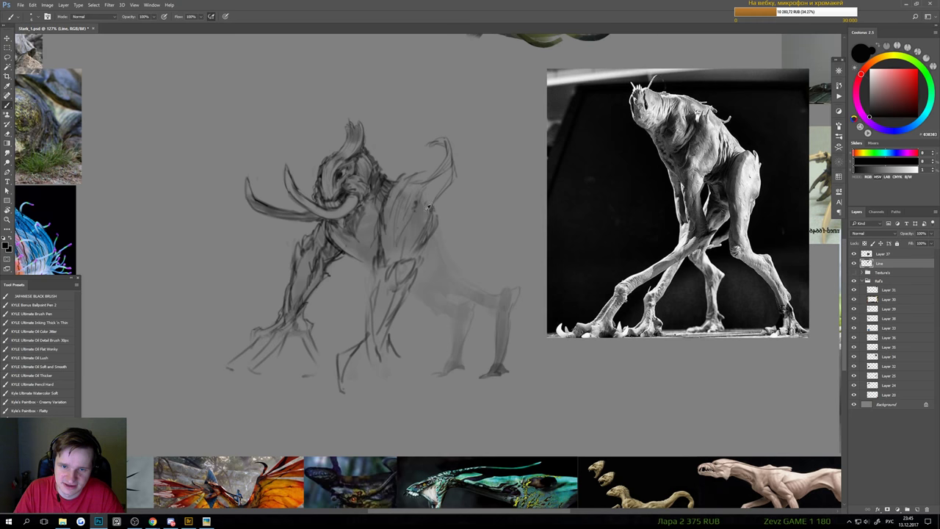
{"action": "left_click_drag", "start_coordinate": [419, 208], "coordinate": [422, 201]}
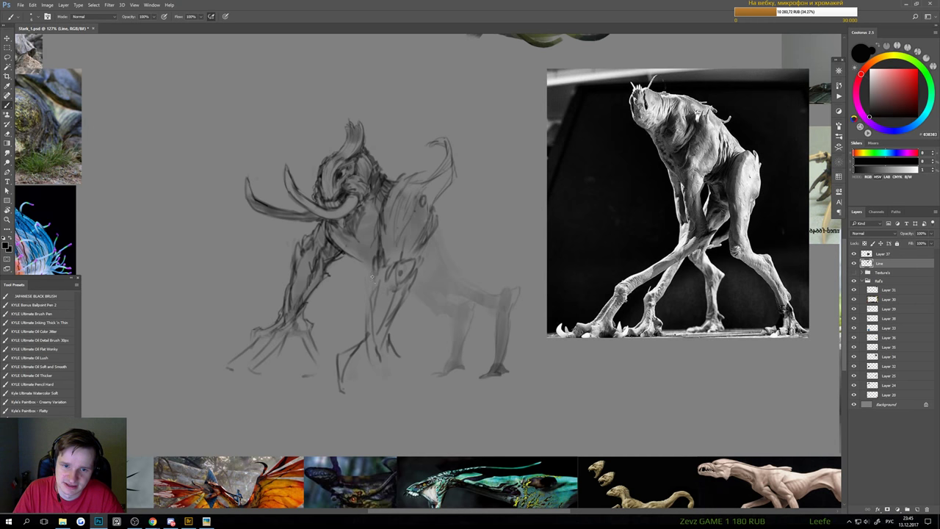
Erase the second front leg's inner forearm line and redraw it as a darker contour closer to the outer edge
{"action": "left_click_drag", "start_coordinate": [372, 276], "coordinate": [372, 341]}
{"action": "key", "text": "ctrl+z"}
{"action": "key", "text": "e"}
{"action": "left_click_drag", "start_coordinate": [371, 301], "coordinate": [364, 363]}
{"action": "key", "text": "b"}
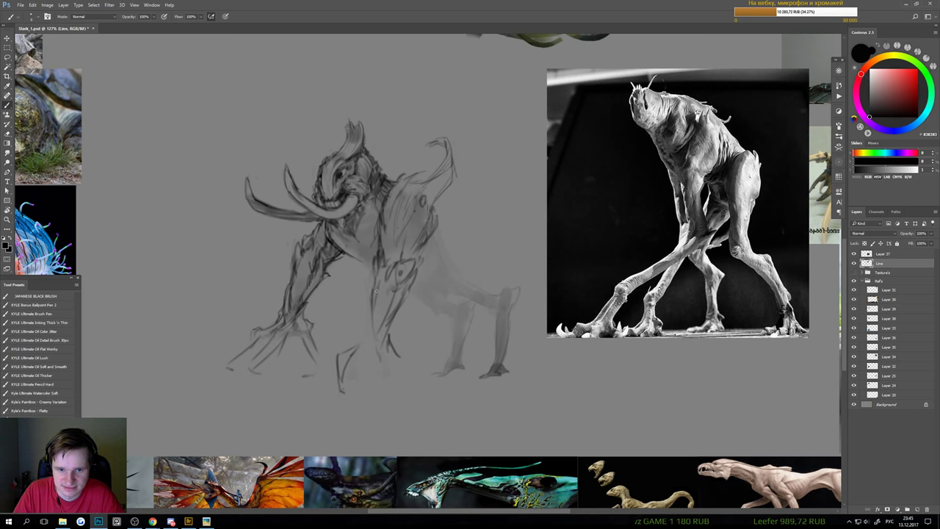
{"action": "mouse_move", "coordinate": [377, 288]}
{"action": "left_mouse_down"}
{"action": "mouse_move", "coordinate": [381, 337]}
{"action": "mouse_move", "coordinate": [387, 313]}
{"action": "mouse_move", "coordinate": [373, 339]}
{"action": "left_mouse_up"}
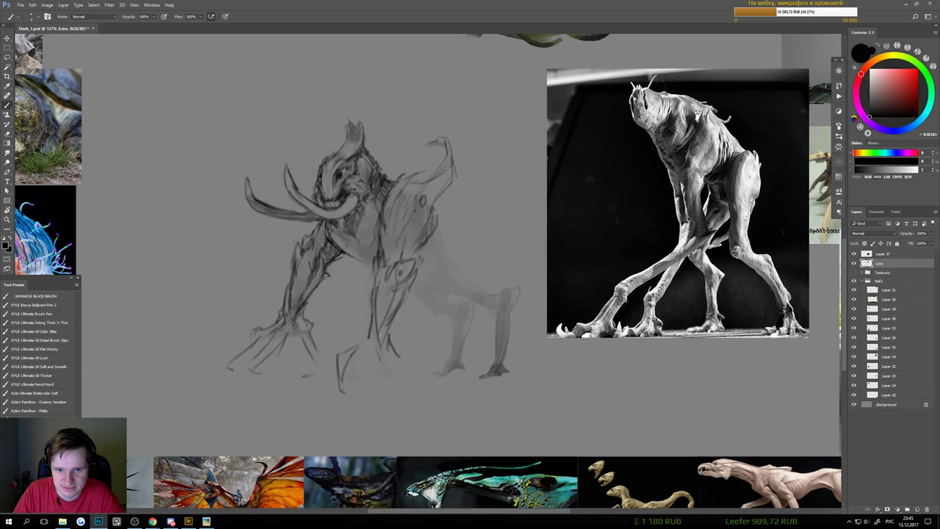
Draw thin vertical strands hanging from the chest and from the body behind the second front leg
{"action": "scroll", "coordinate": [423, 297], "scroll_direction": "down", "scroll_amount": 3}
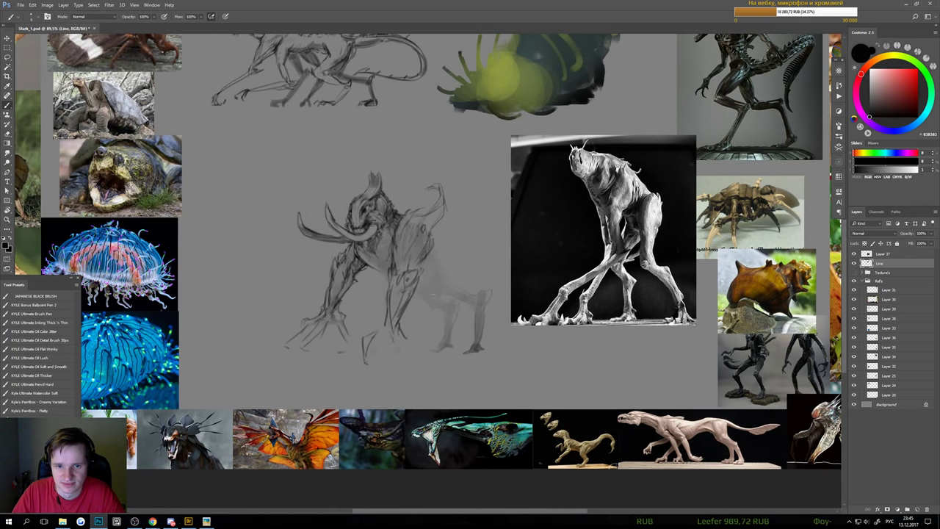
{"action": "scroll", "coordinate": [425, 276], "scroll_direction": "up", "scroll_amount": 2}
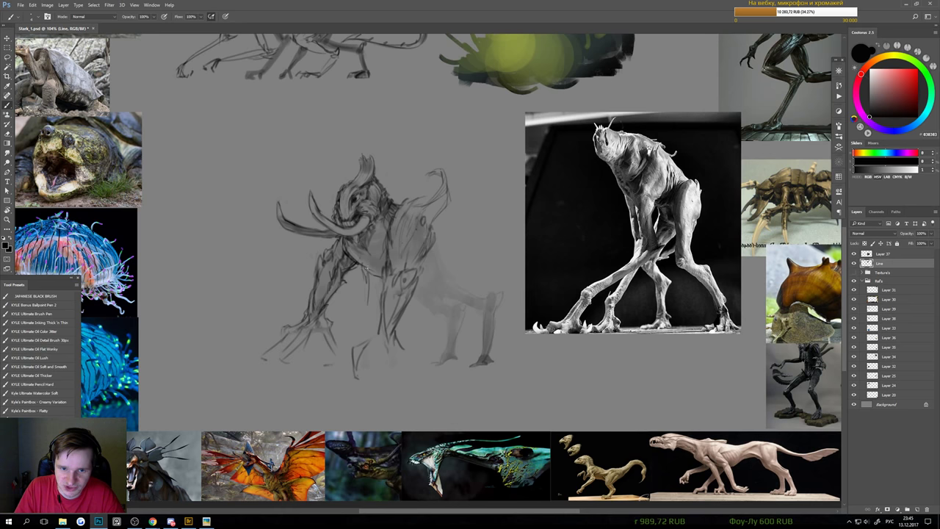
{"action": "left_click_drag", "start_coordinate": [372, 274], "coordinate": [371, 307]}
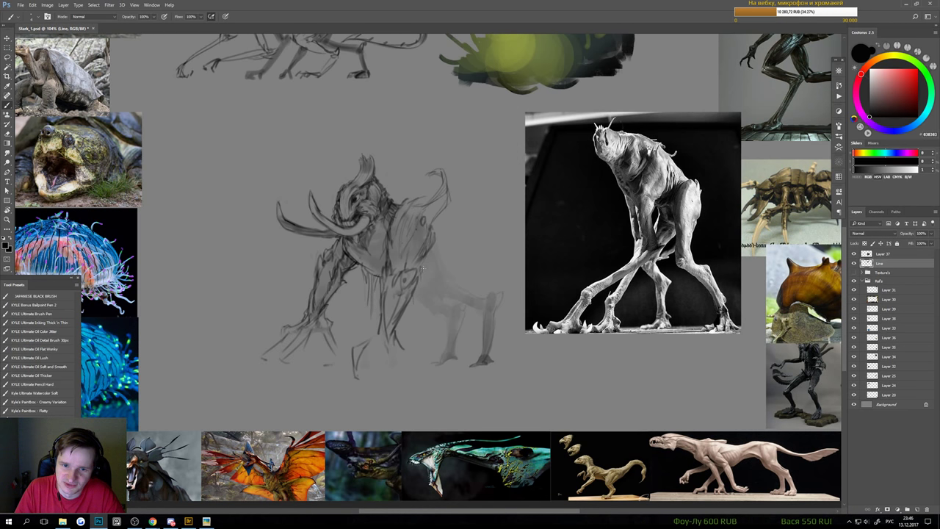
{"action": "left_click_drag", "start_coordinate": [423, 267], "coordinate": [423, 326]}
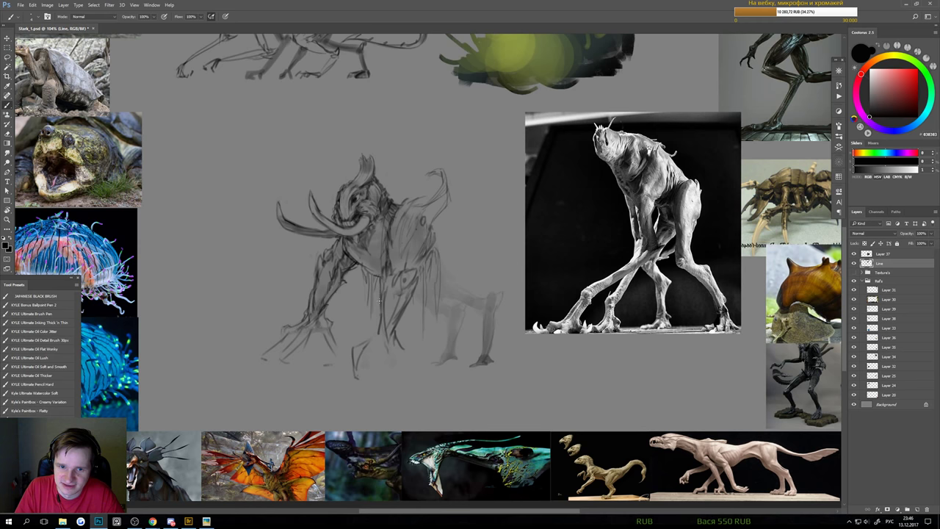
{"action": "left_click_drag", "start_coordinate": [382, 295], "coordinate": [357, 323]}
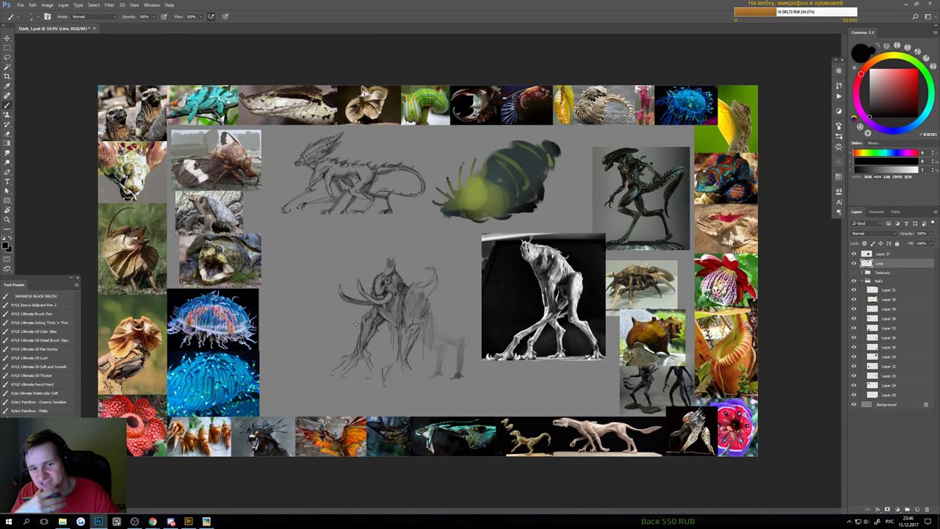
Add more hanging strands between the first front leg and the chest
{"action": "scroll", "coordinate": [409, 338], "scroll_direction": "up", "scroll_amount": 3}
{"action": "mouse_move", "coordinate": [348, 288]}
{"action": "left_mouse_down"}
{"action": "mouse_move", "coordinate": [344, 360]}
{"action": "mouse_move", "coordinate": [351, 319]}
{"action": "mouse_move", "coordinate": [352, 347]}
{"action": "left_mouse_up"}
{"action": "left_click_drag", "start_coordinate": [354, 317], "coordinate": [354, 329]}
{"action": "scroll", "coordinate": [408, 358], "scroll_direction": "down", "scroll_amount": 3}
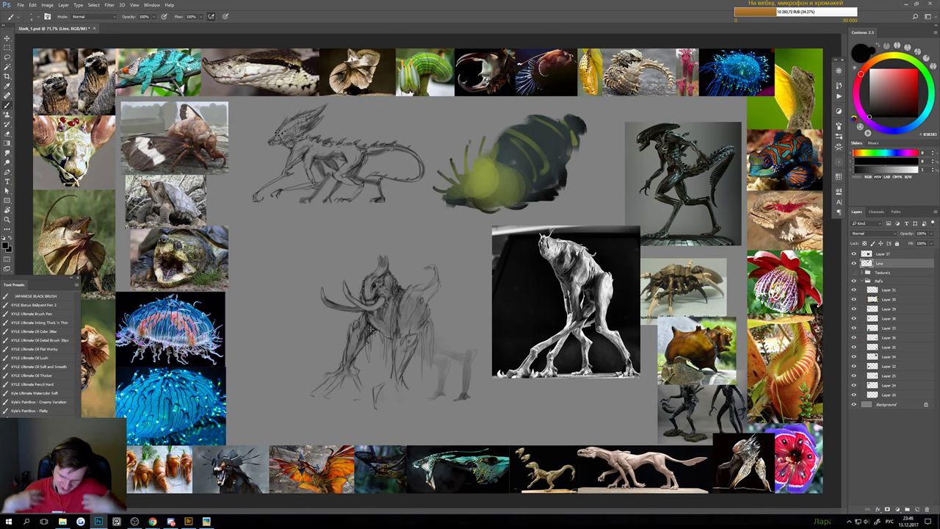
Draw a long hanging strand beneath the first front leg's armpit
{"action": "scroll", "coordinate": [454, 333], "scroll_direction": "up", "scroll_amount": 2}
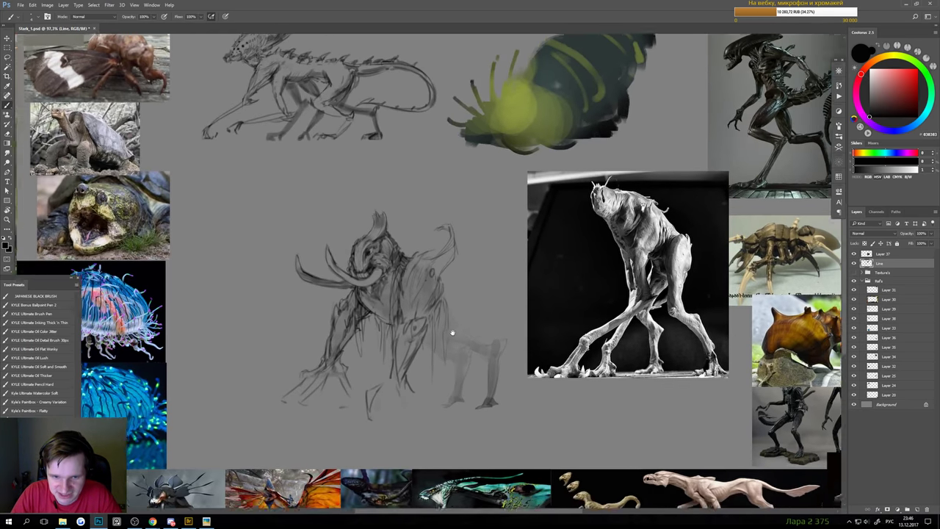
{"action": "scroll", "coordinate": [454, 333], "scroll_direction": "down", "scroll_amount": 4}
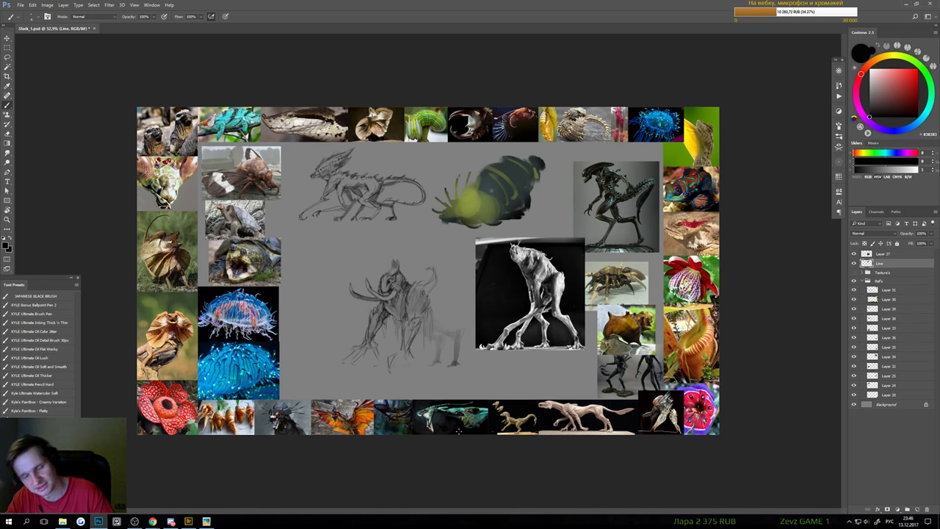
{"action": "left_click_drag", "start_coordinate": [392, 319], "coordinate": [448, 319]}
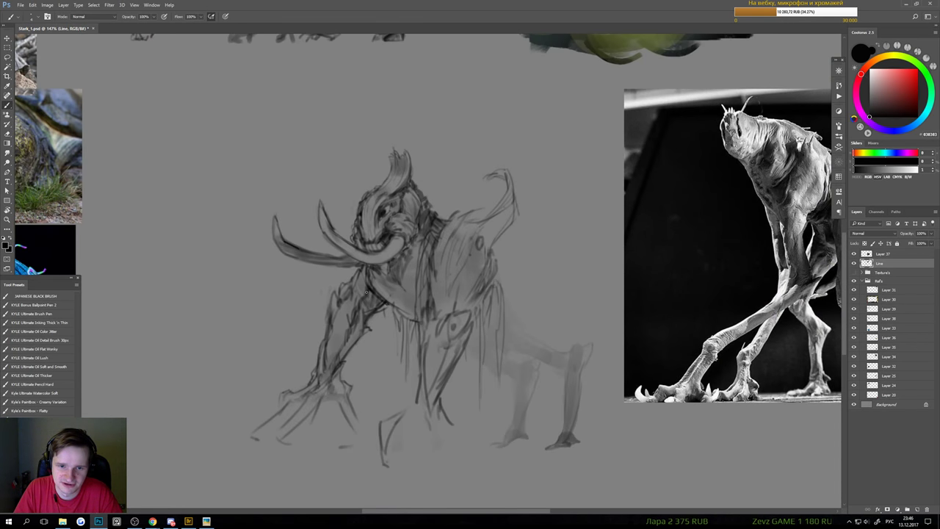
{"action": "left_click_drag", "start_coordinate": [369, 296], "coordinate": [371, 366]}
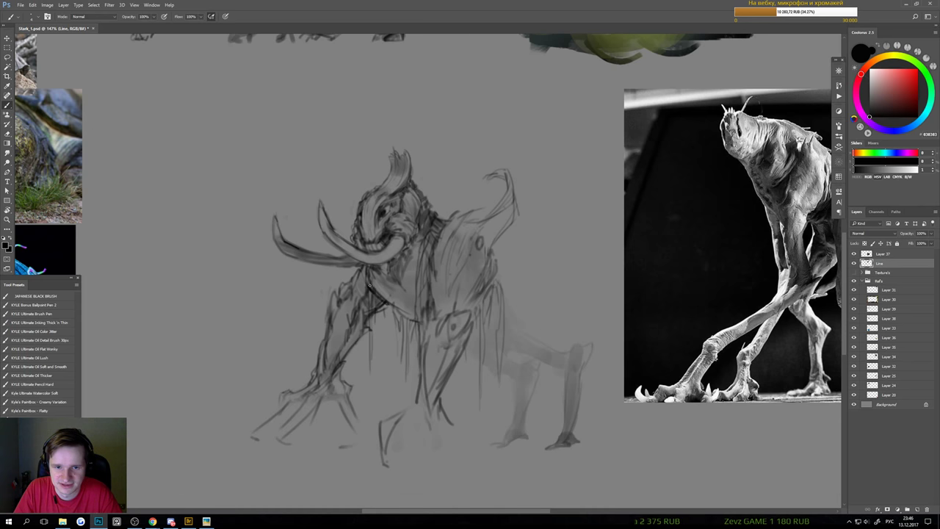
{"action": "scroll", "coordinate": [374, 323], "scroll_direction": "down", "scroll_amount": 3}
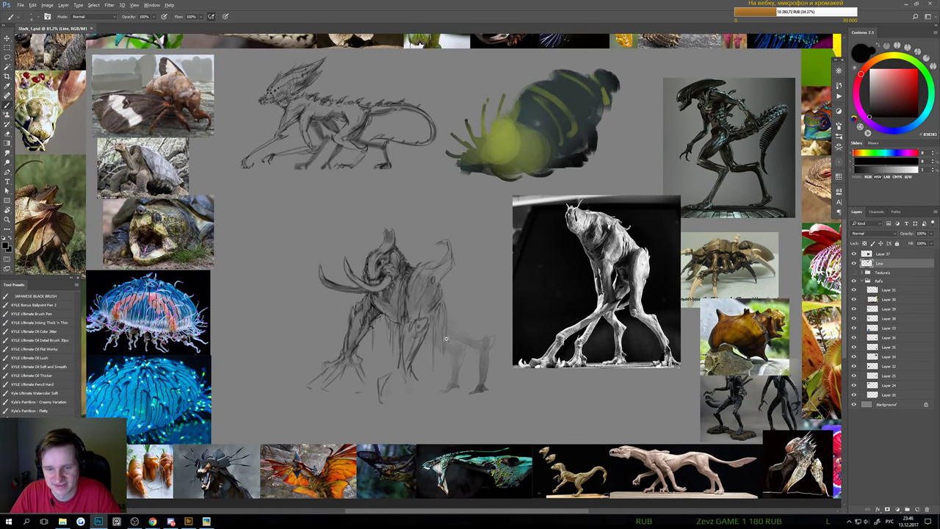
{"action": "scroll", "coordinate": [446, 339], "scroll_direction": "up", "scroll_amount": 2}
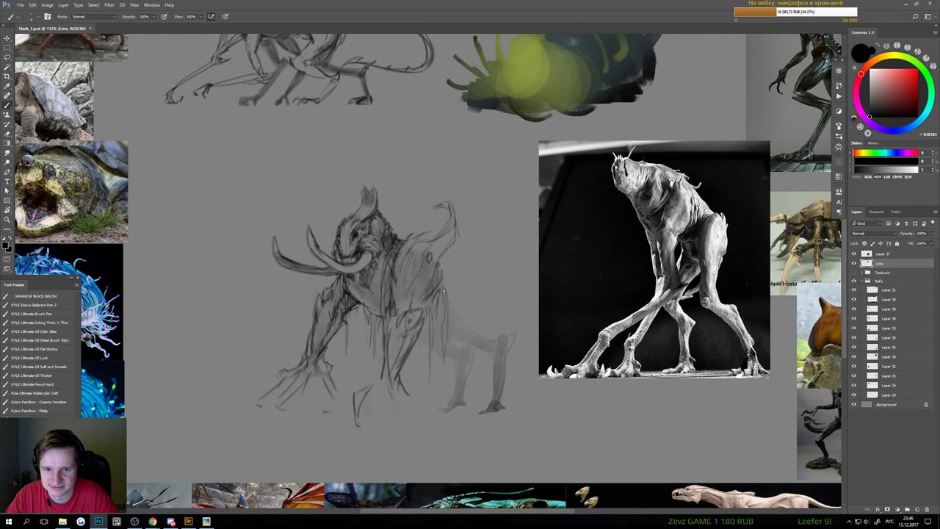
Sketch the creature's back contour as a thin curve sloping from behind the second front leg's shoulder toward the hindquarters, retrying unsatisfactory strokes
{"action": "left_click_drag", "start_coordinate": [443, 291], "coordinate": [468, 321]}
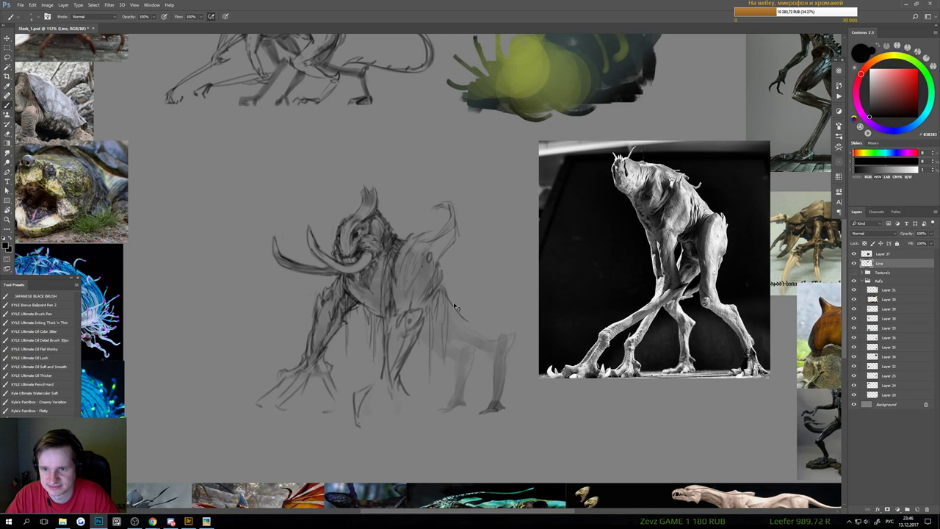
{"action": "key", "text": "ctrl+z"}
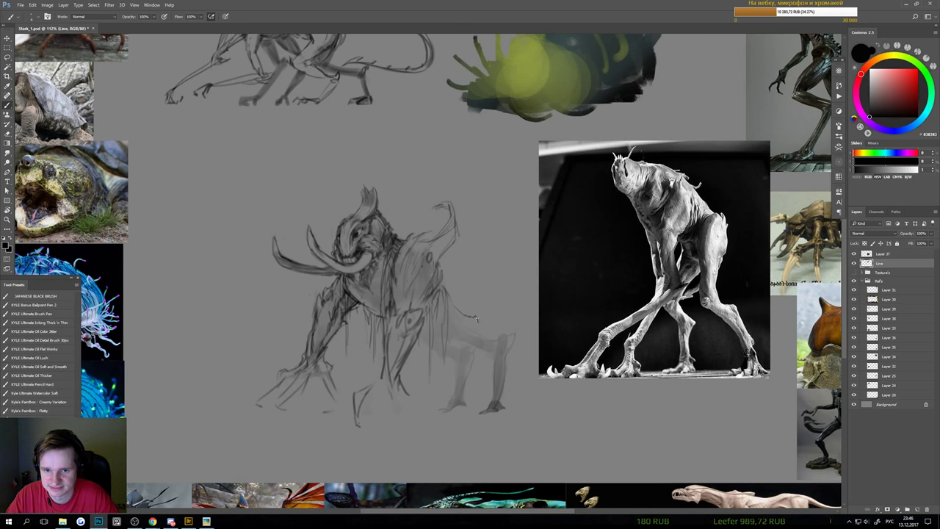
{"action": "left_click_drag", "start_coordinate": [477, 320], "coordinate": [479, 328]}
{"action": "key", "text": "ctrl+z"}
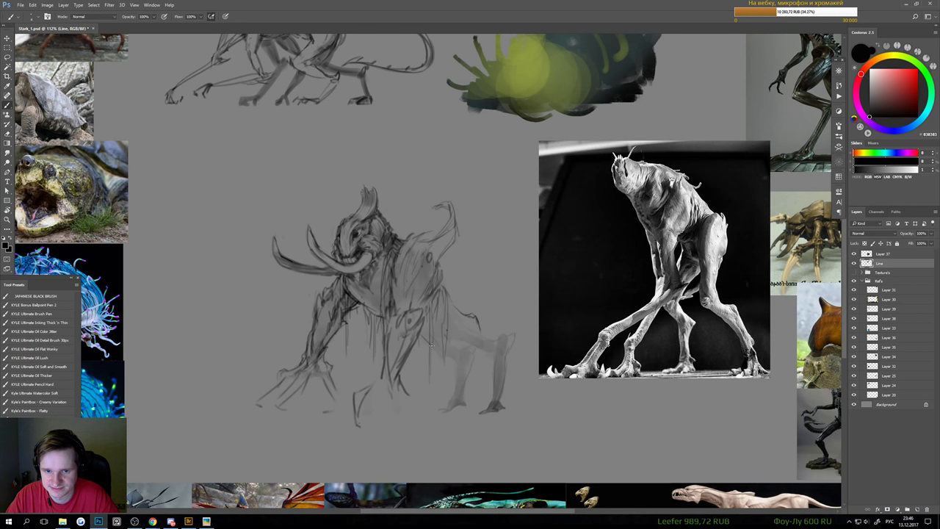
{"action": "scroll", "coordinate": [431, 345], "scroll_direction": "down", "scroll_amount": 4}
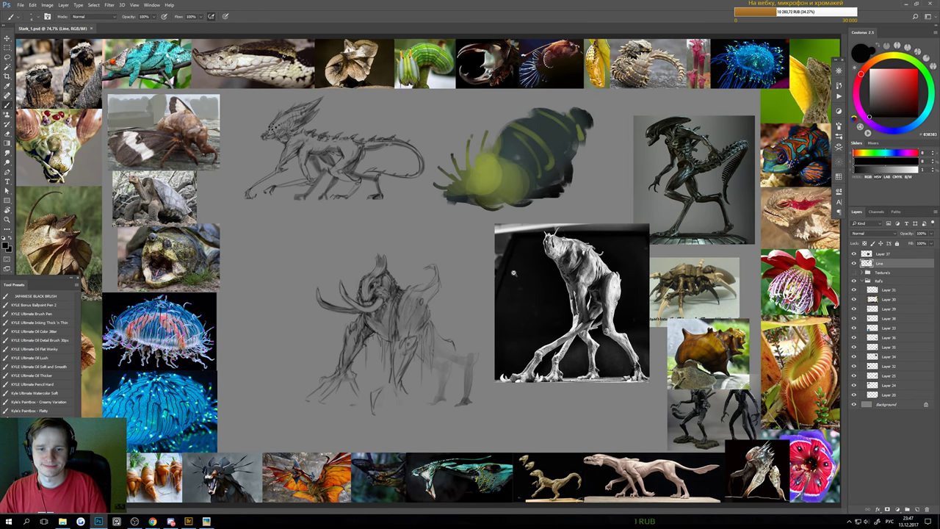
{"action": "scroll", "coordinate": [518, 276], "scroll_direction": "up", "scroll_amount": 1}
{"action": "scroll", "coordinate": [518, 276], "scroll_direction": "up", "scroll_amount": 1}
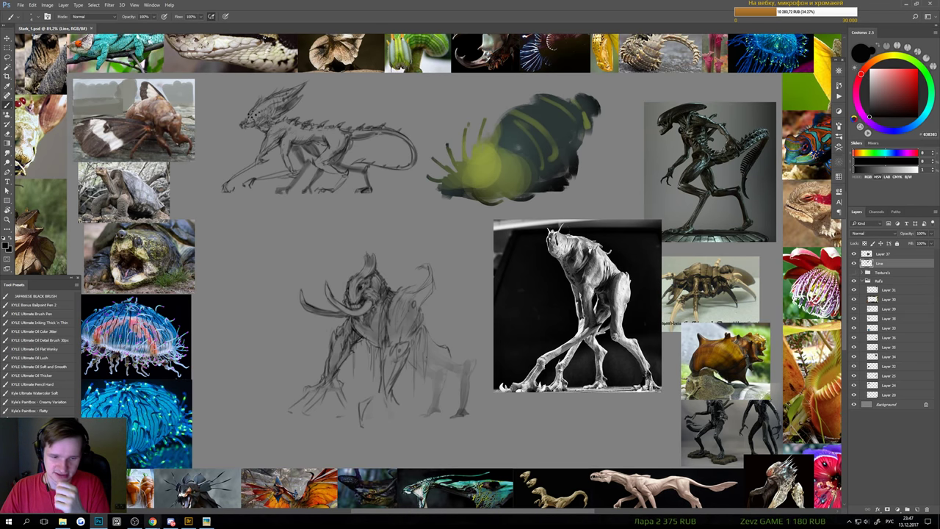
{"action": "mouse_move", "coordinate": [130, 523]}
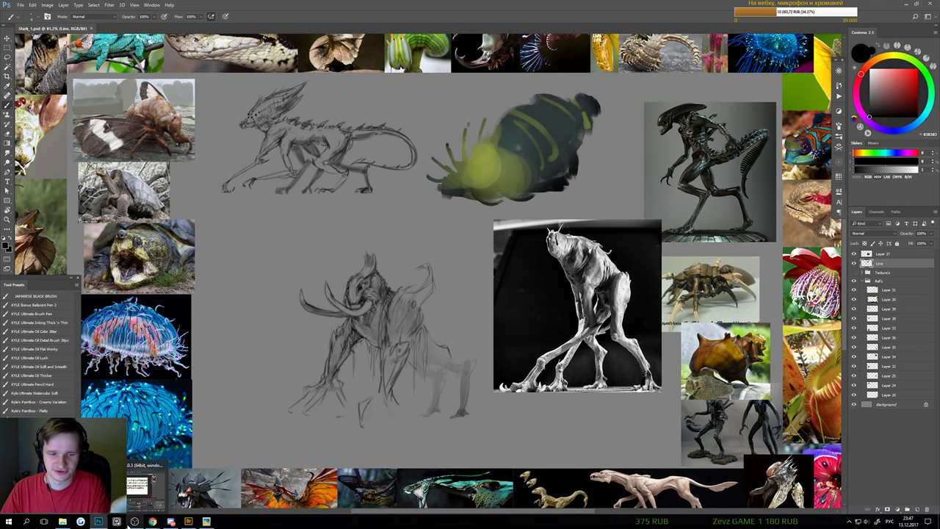